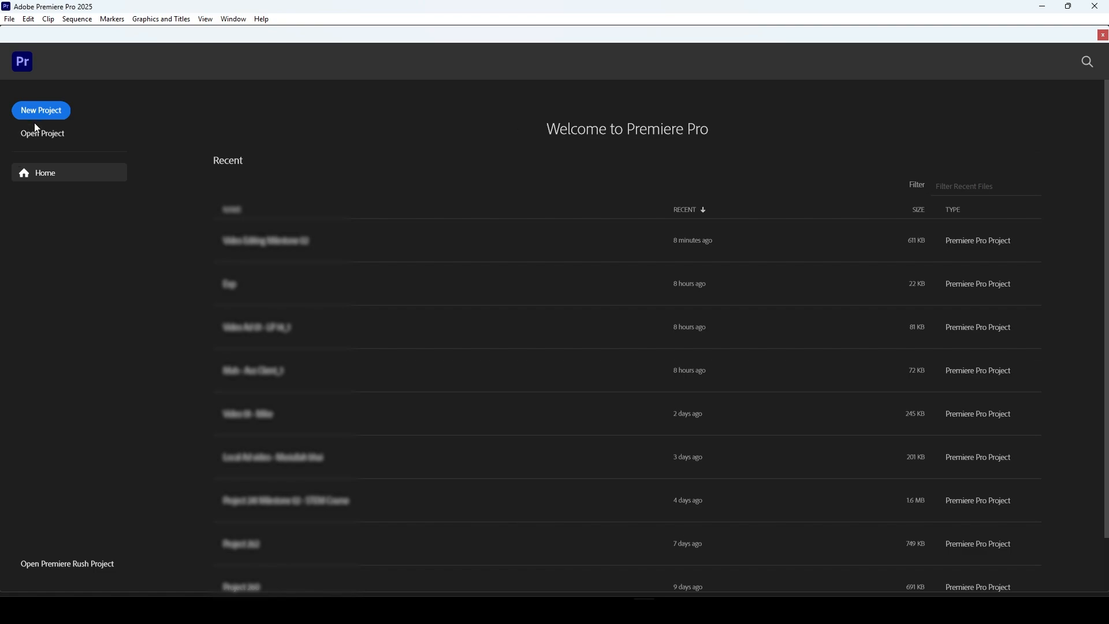
Step: Create a new project named Test Video 01 in the default location with no template
click(48, 112)
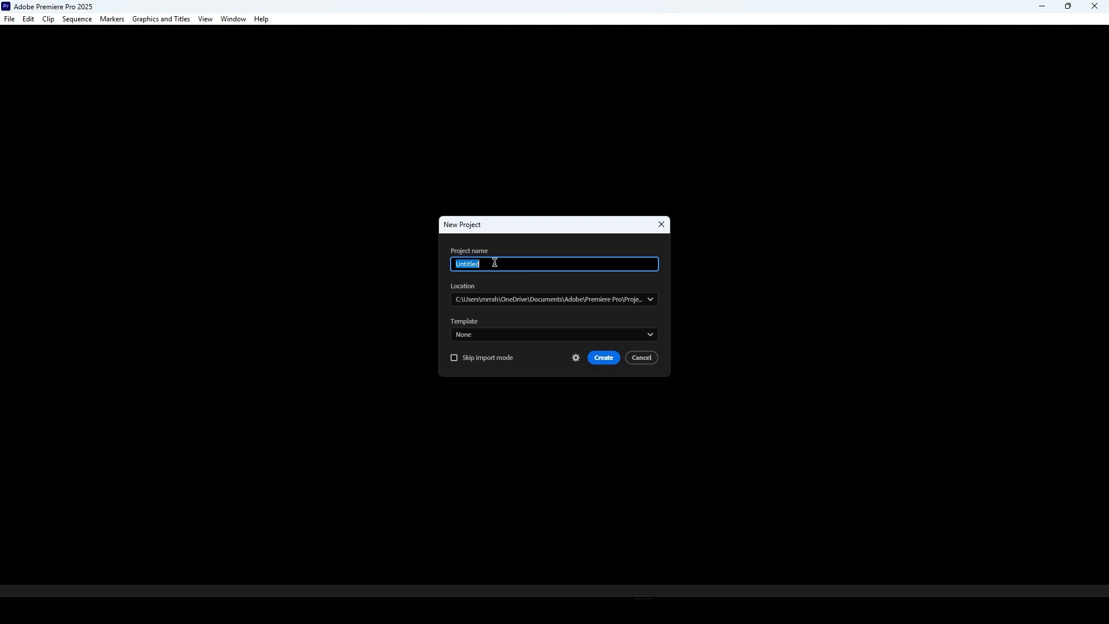
text(Test Video 01)
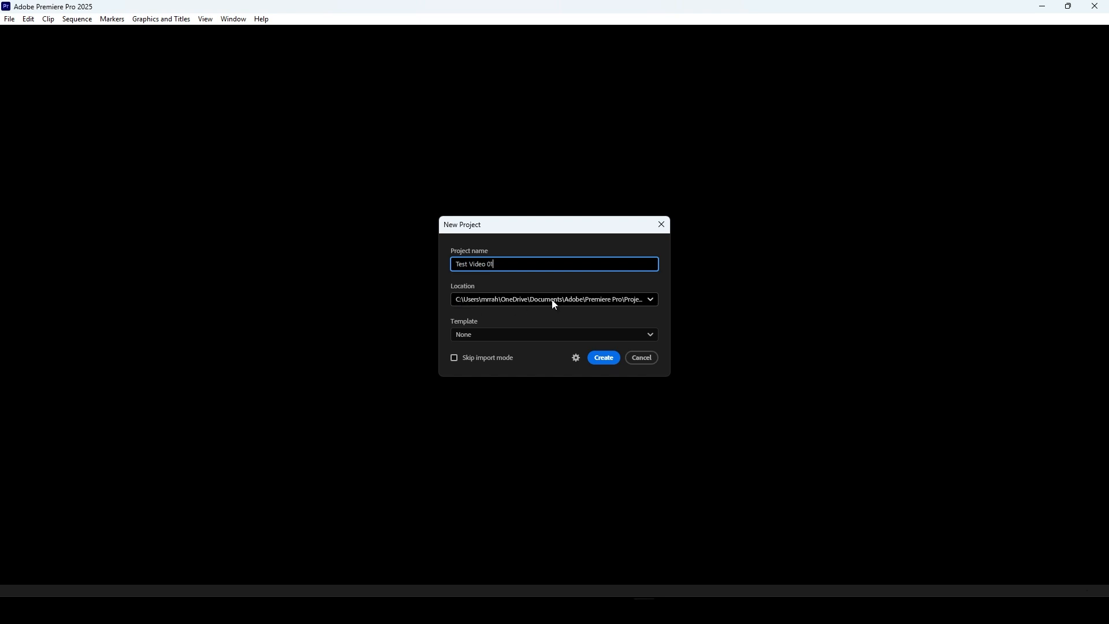
click(475, 339)
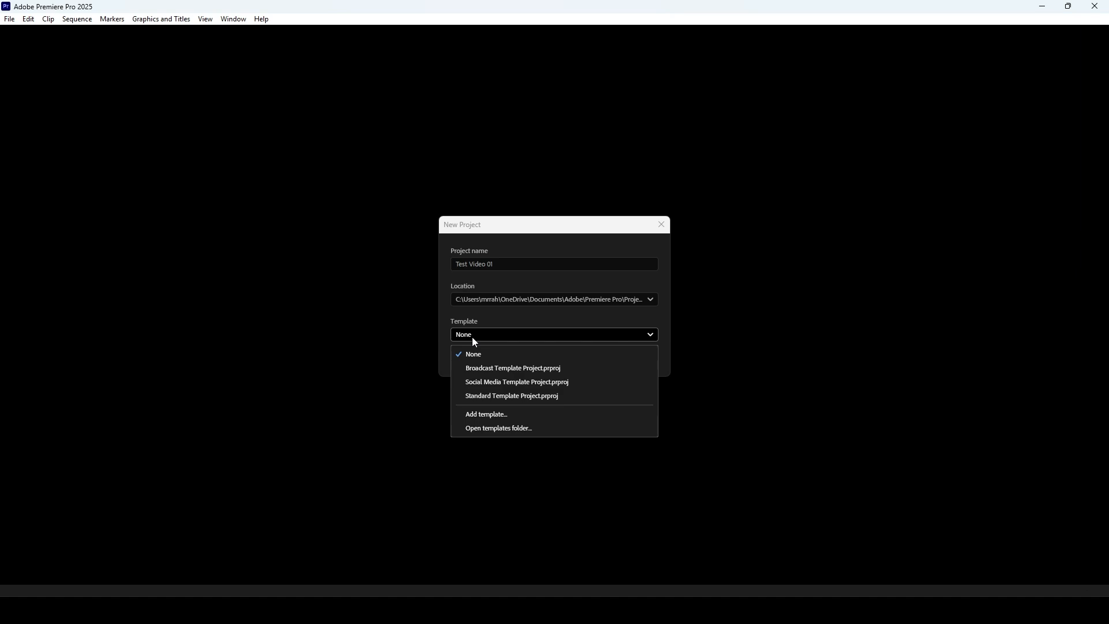
click(535, 338)
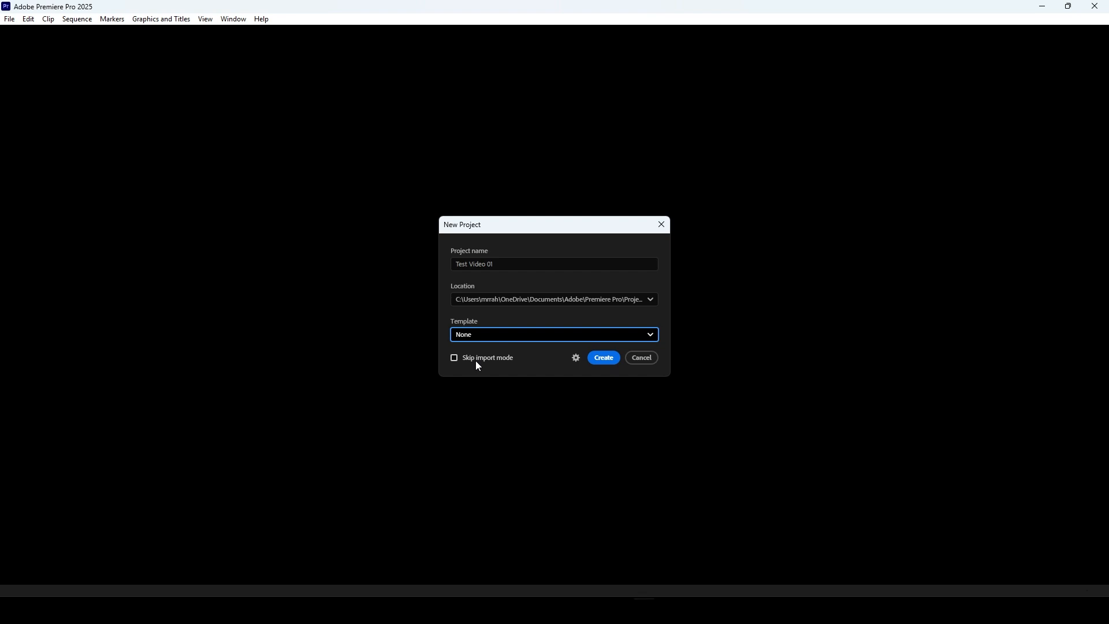
click(612, 359)
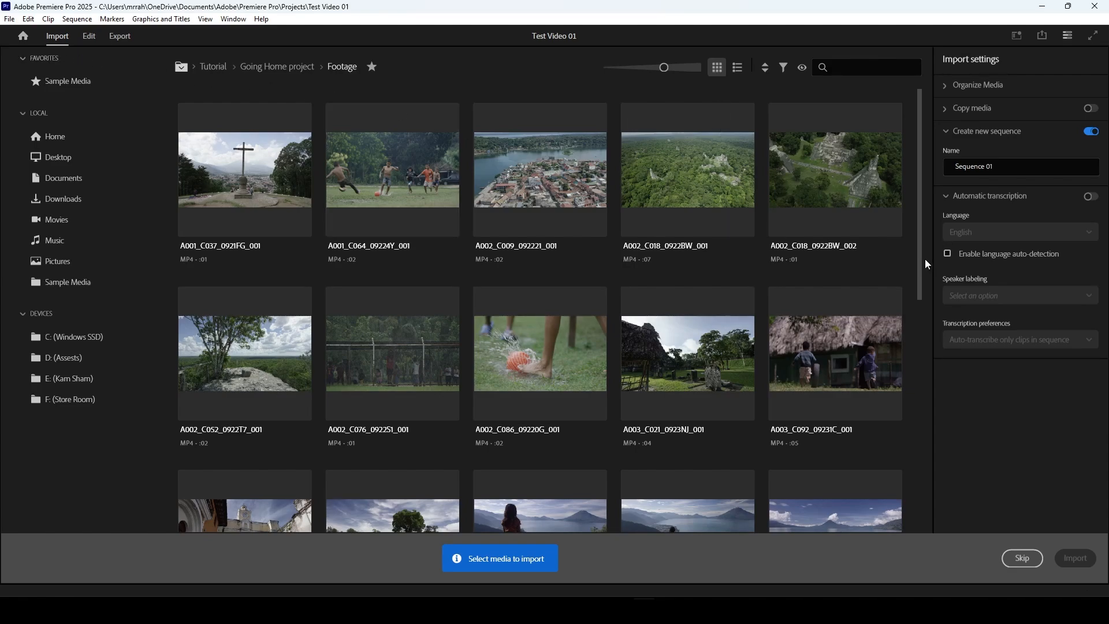
click(1015, 166)
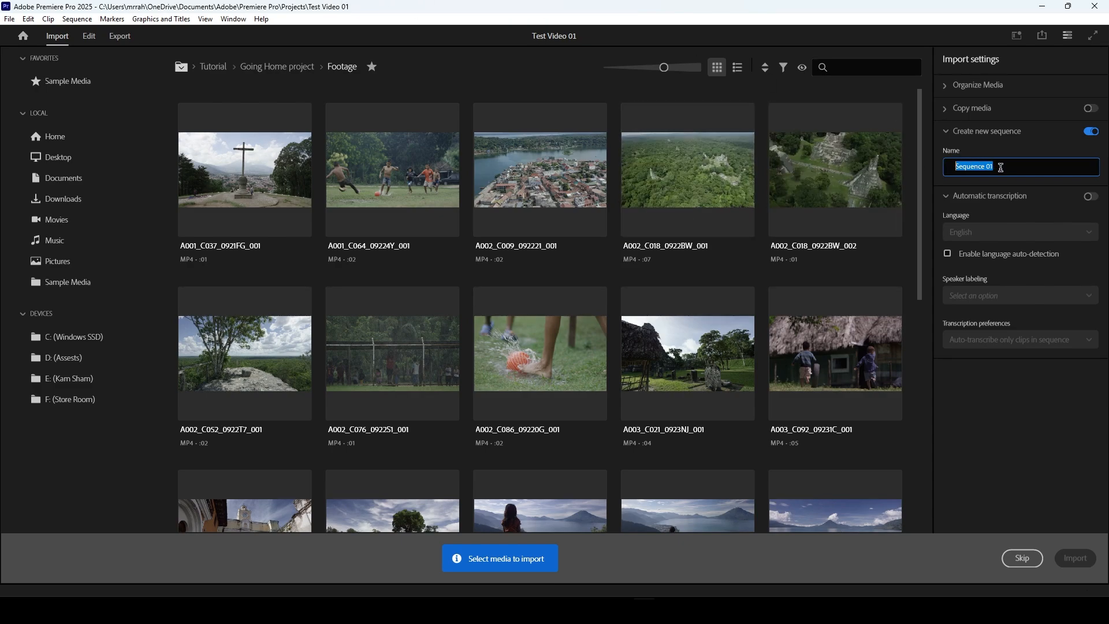
click(1020, 173)
click(641, 124)
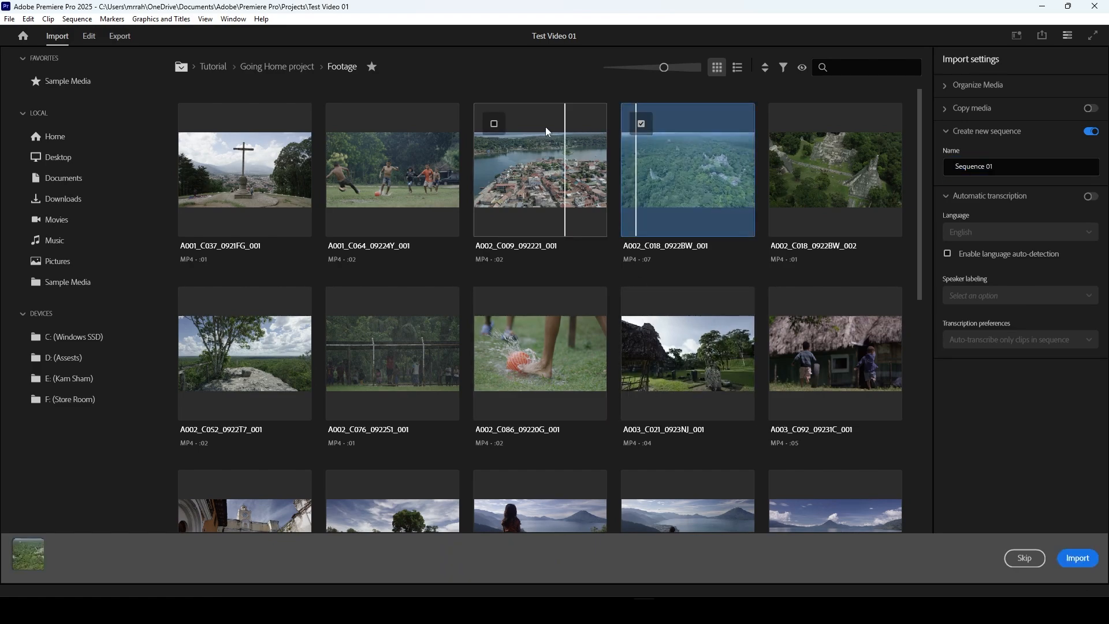
click(488, 123)
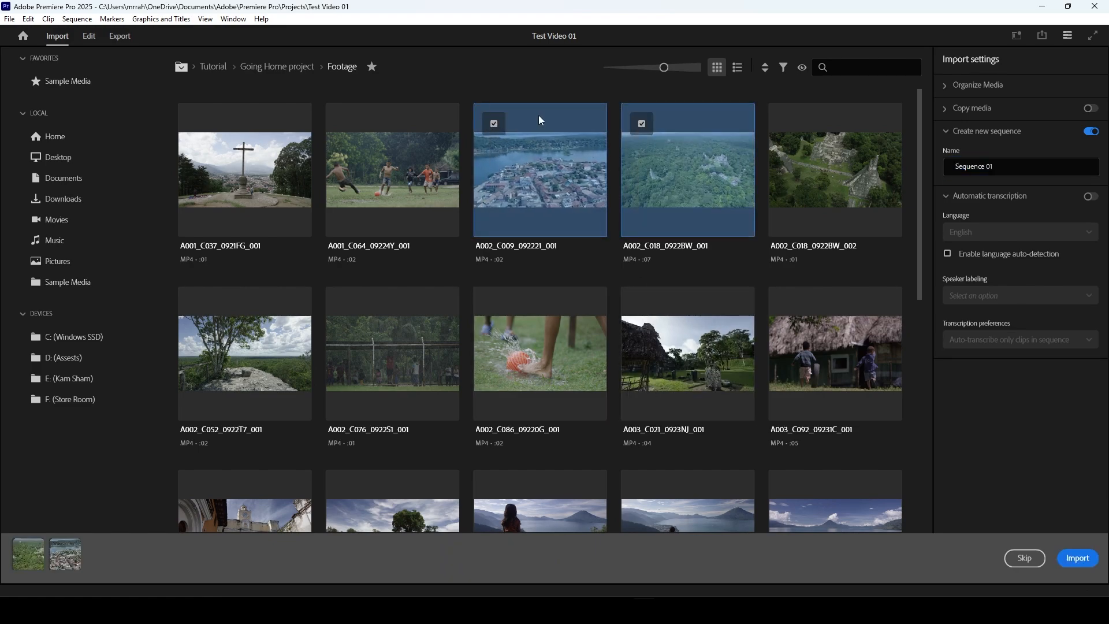
click(643, 128)
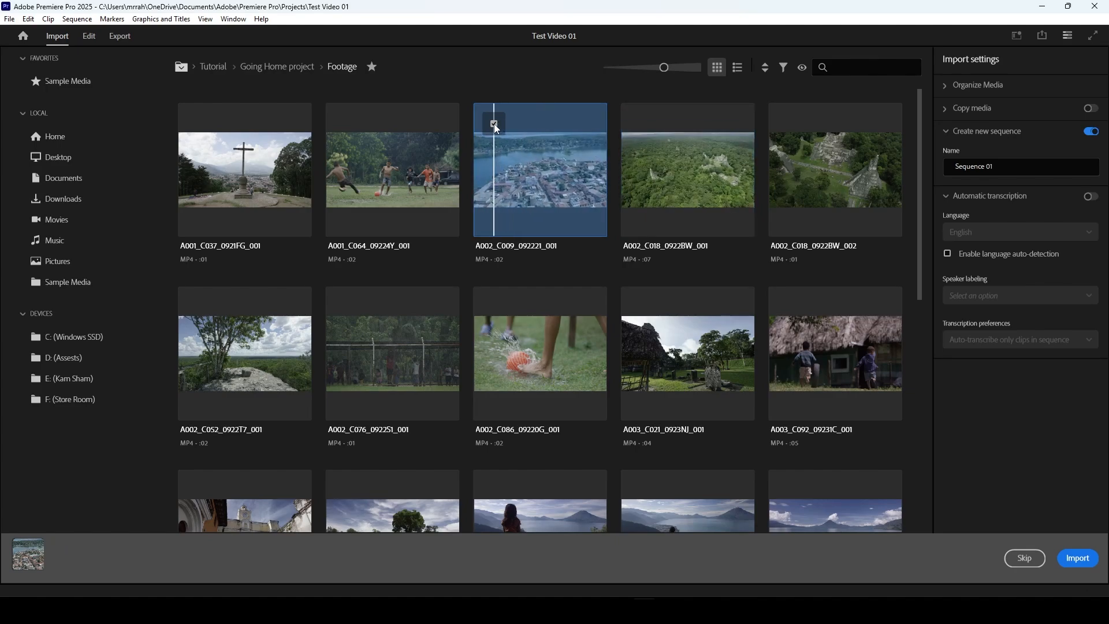
click(494, 124)
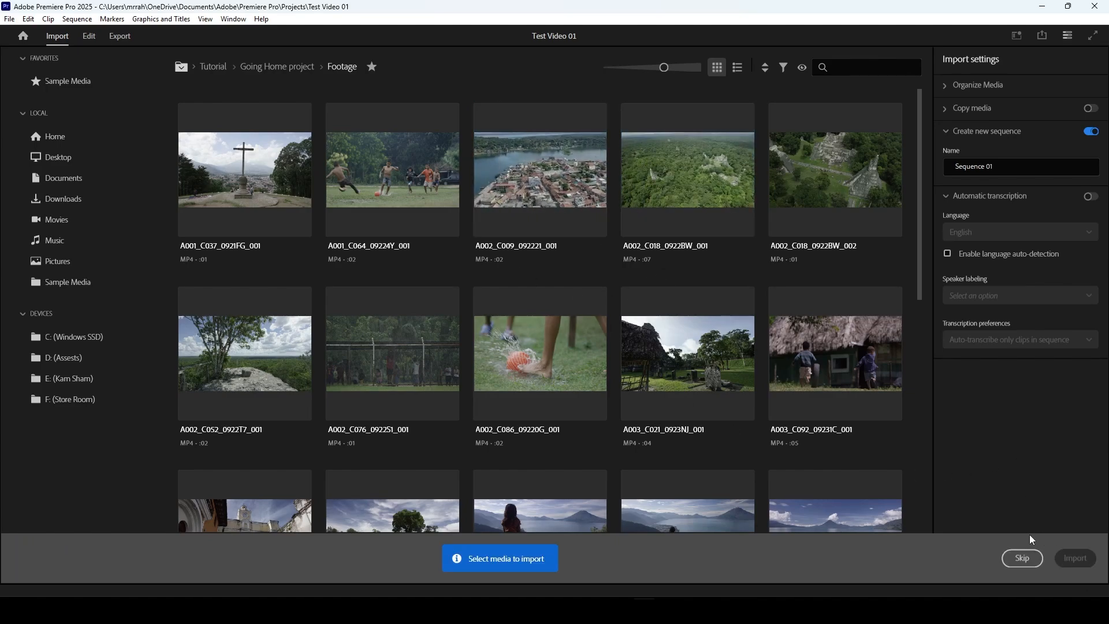
Step: Skip the media import and switch to the Editing workspace
click(1022, 559)
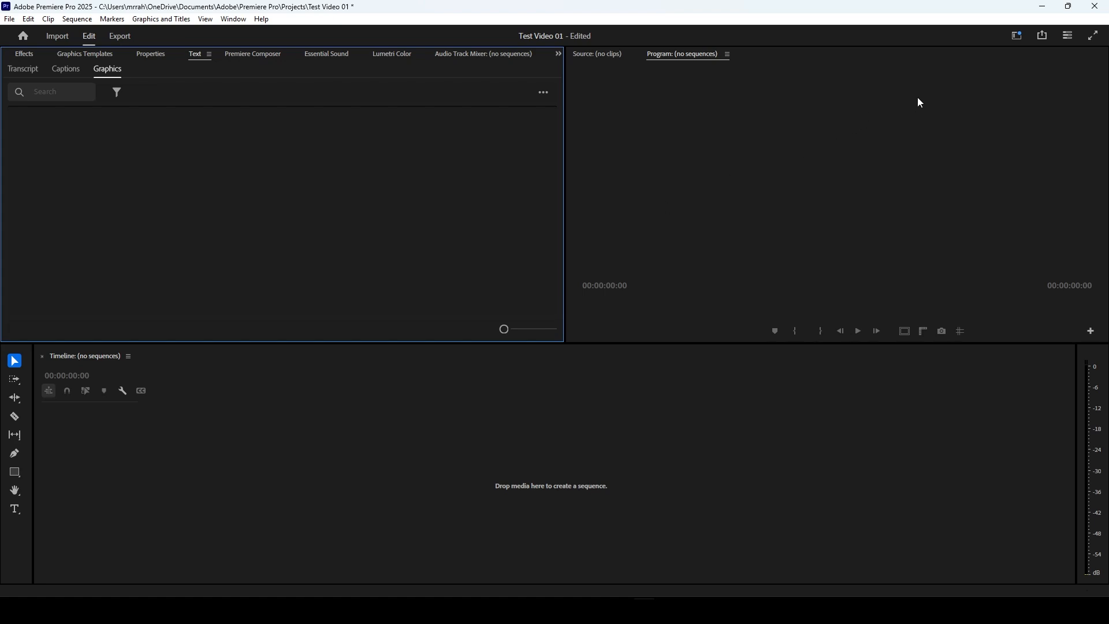
click(1018, 38)
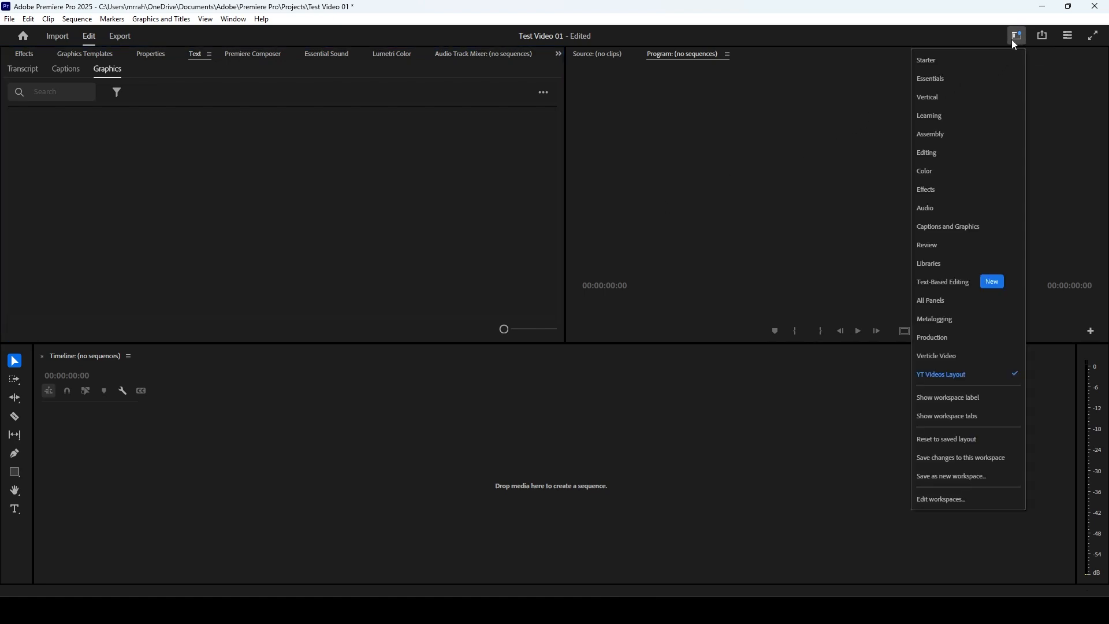
click(942, 152)
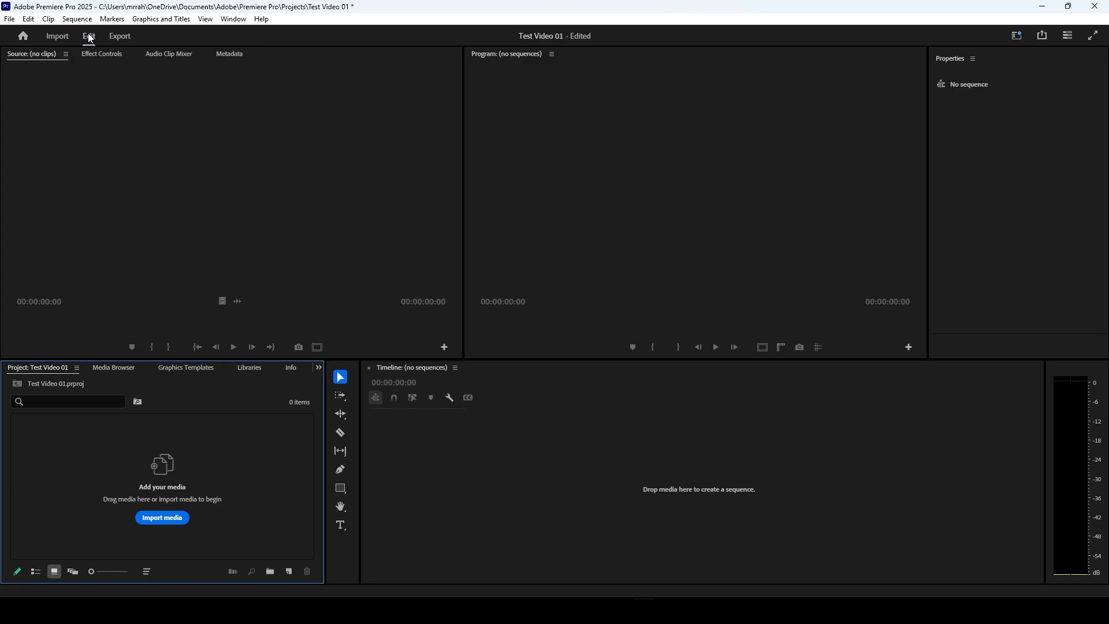
click(127, 38)
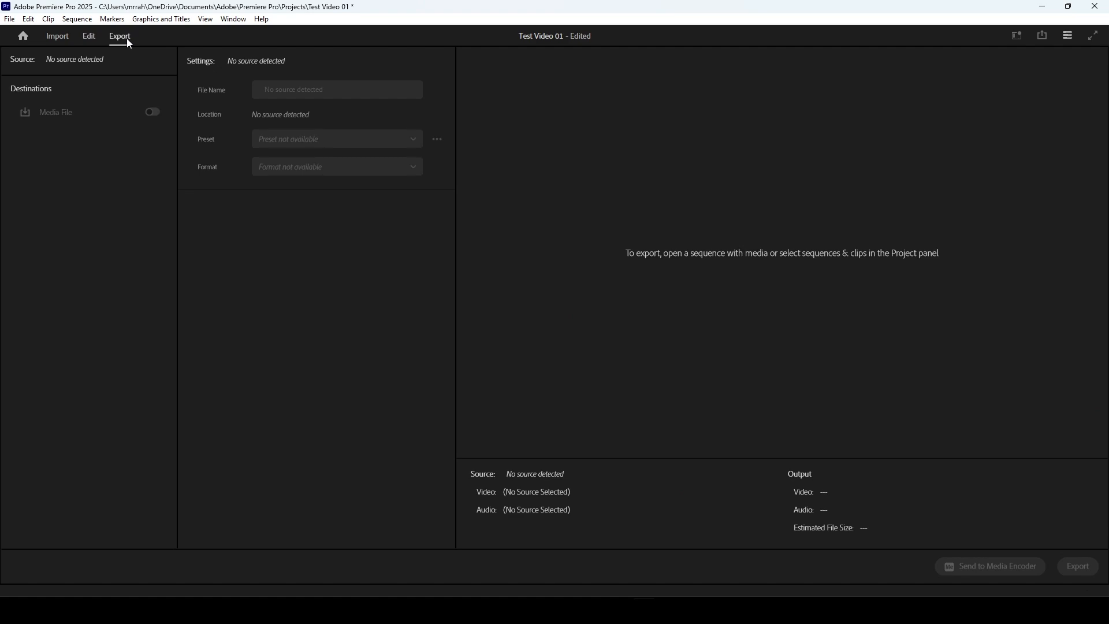
click(87, 39)
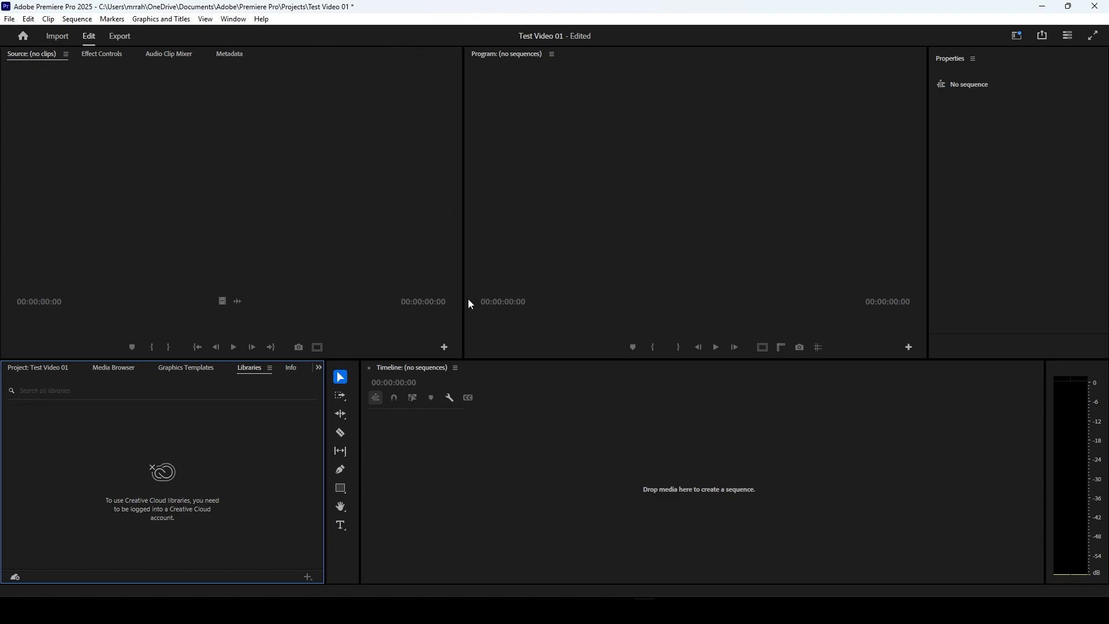
click(39, 367)
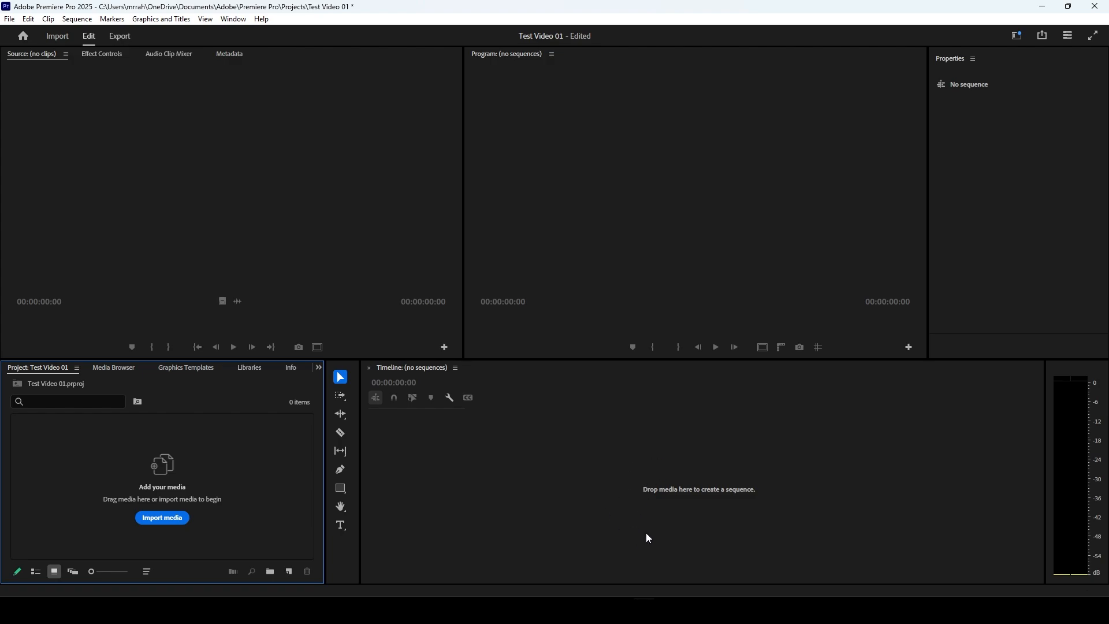
key(ctrl)
key(ctrl)
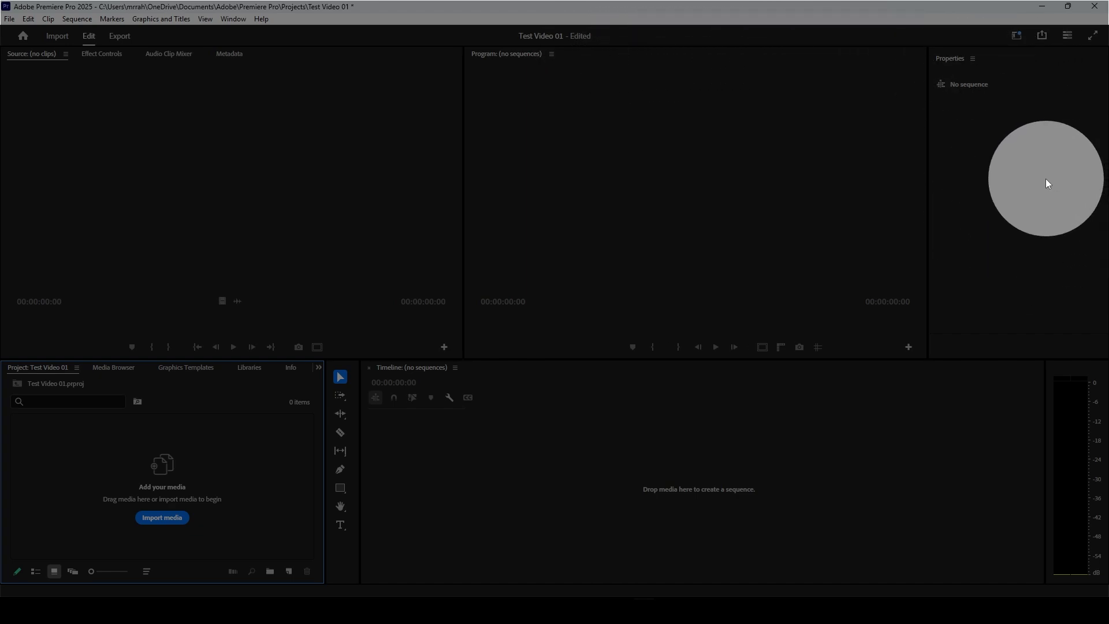
click(1018, 176)
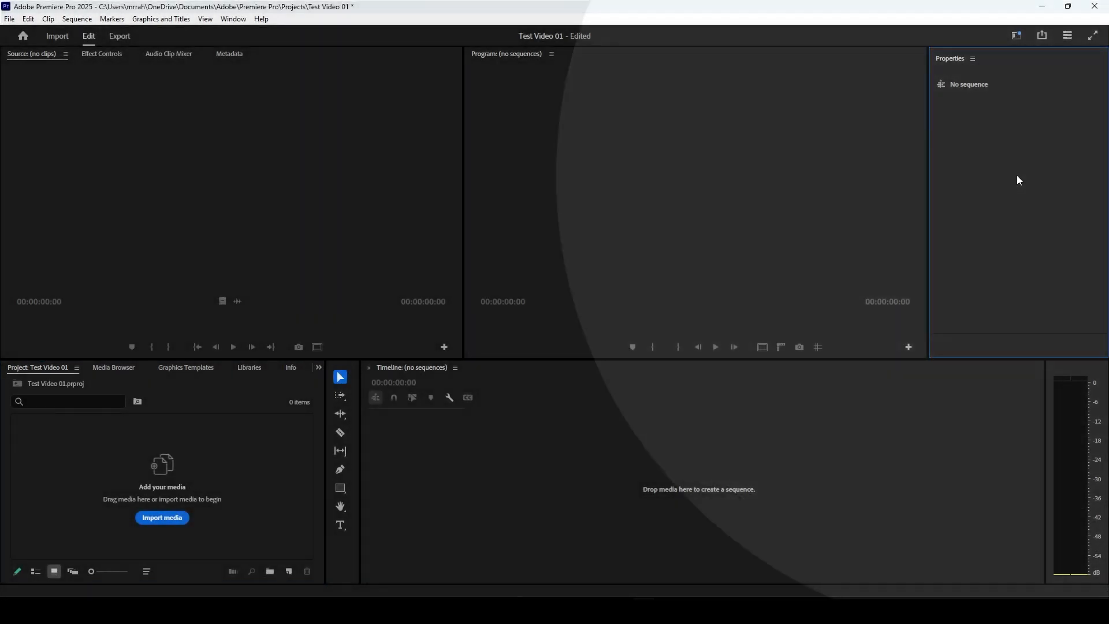
Step: Import the four video clips 01.mp4, 02.mp4, 03.mp4 and 04.mp4 into the project and deselect them
click(99, 453)
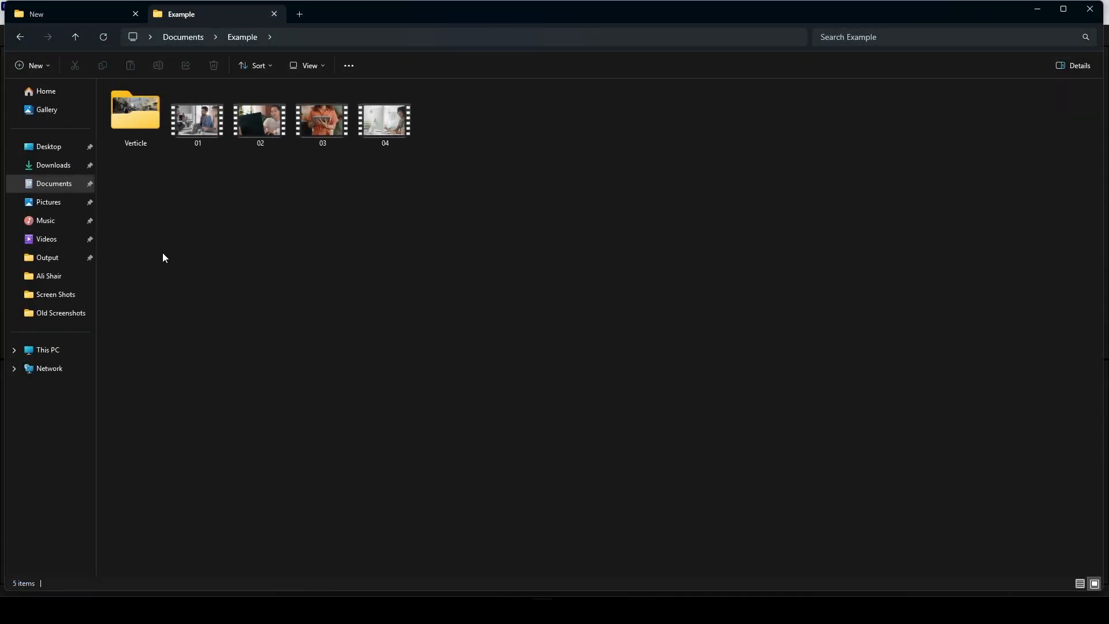
drag(168, 243, 384, 120)
drag(384, 120, 216, 500)
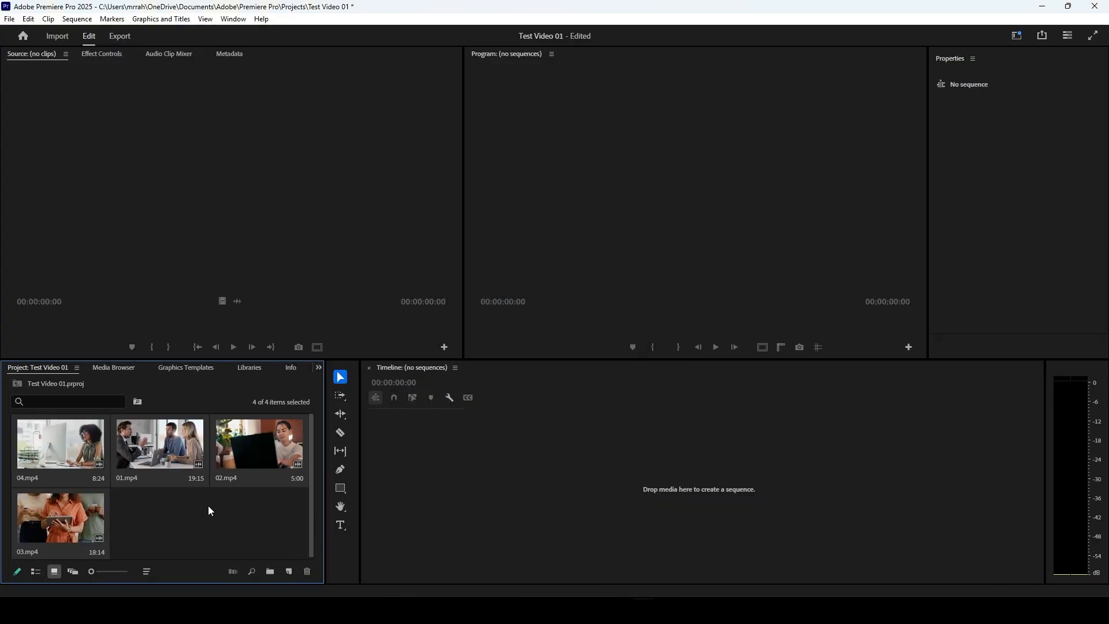
click(244, 512)
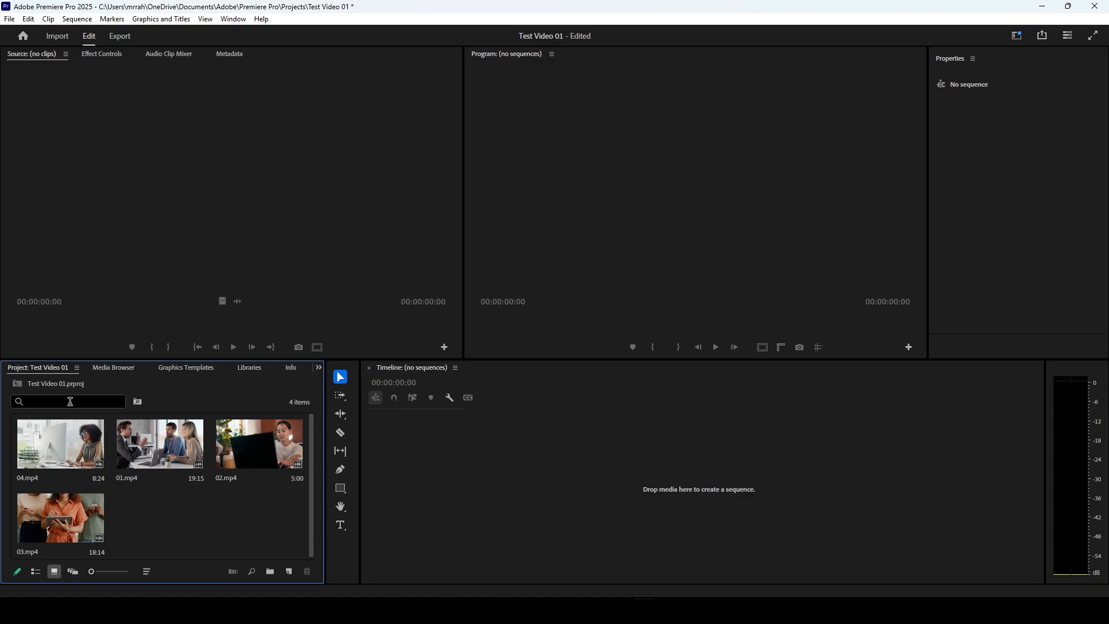
click(123, 368)
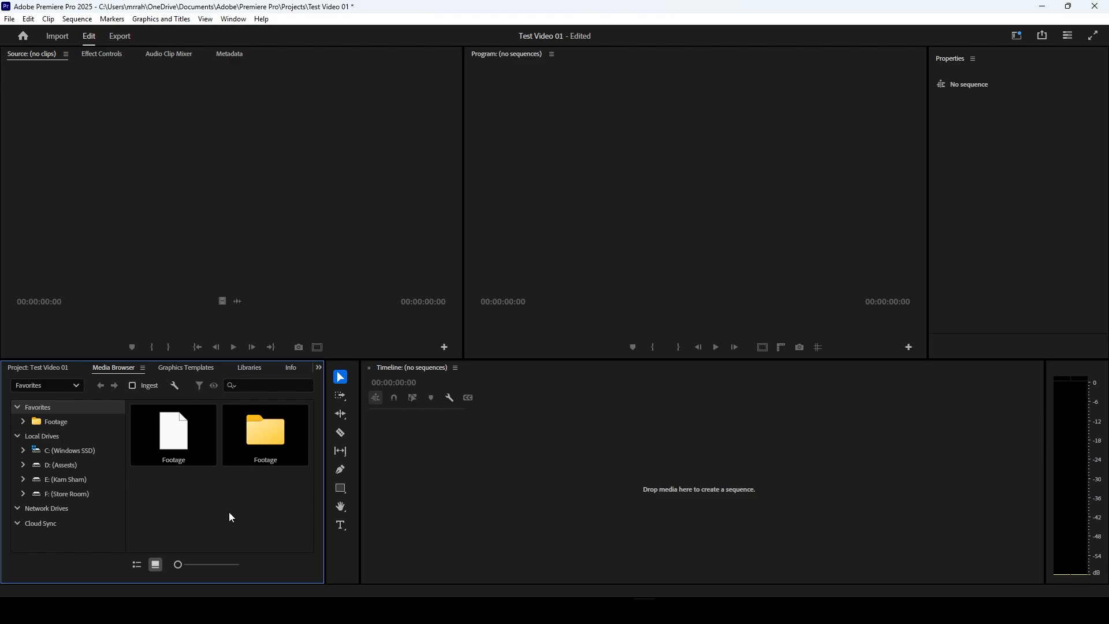
click(34, 367)
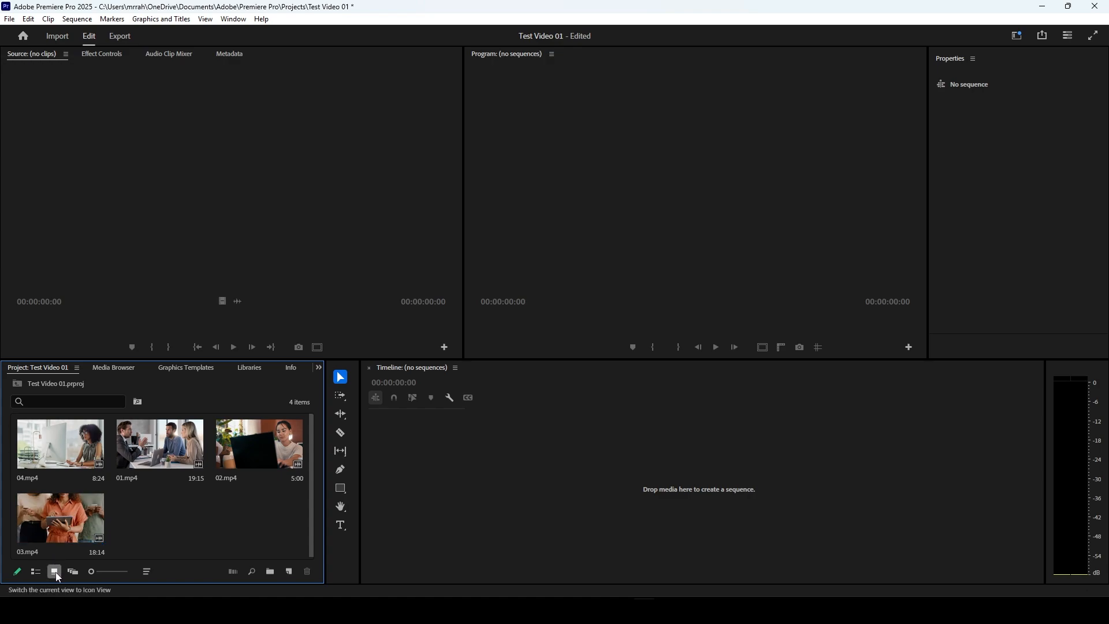
click(18, 574)
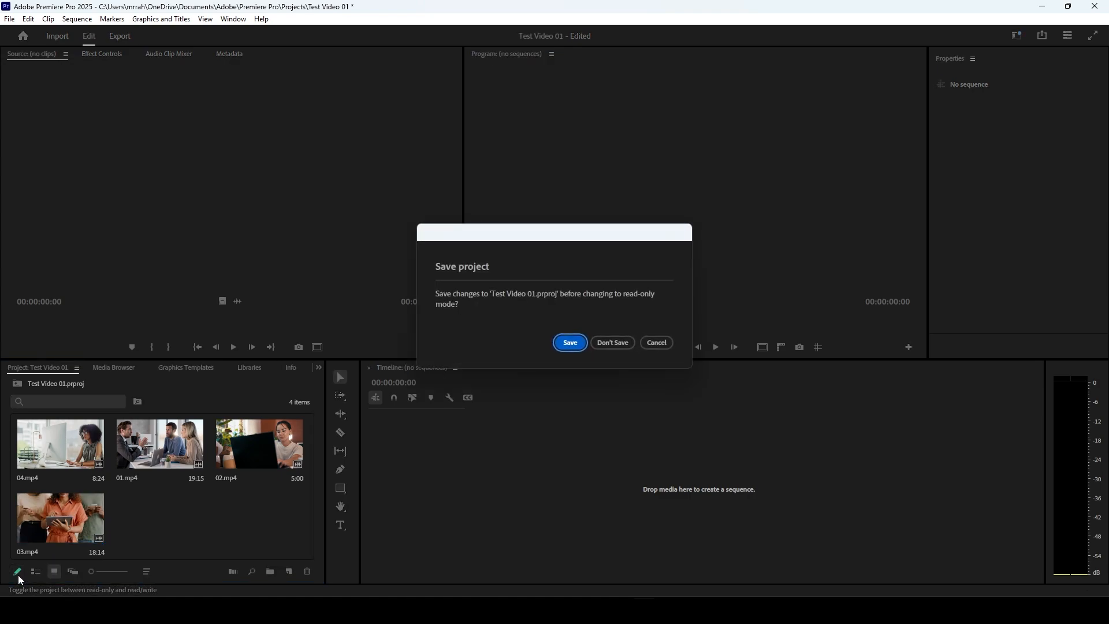
click(659, 344)
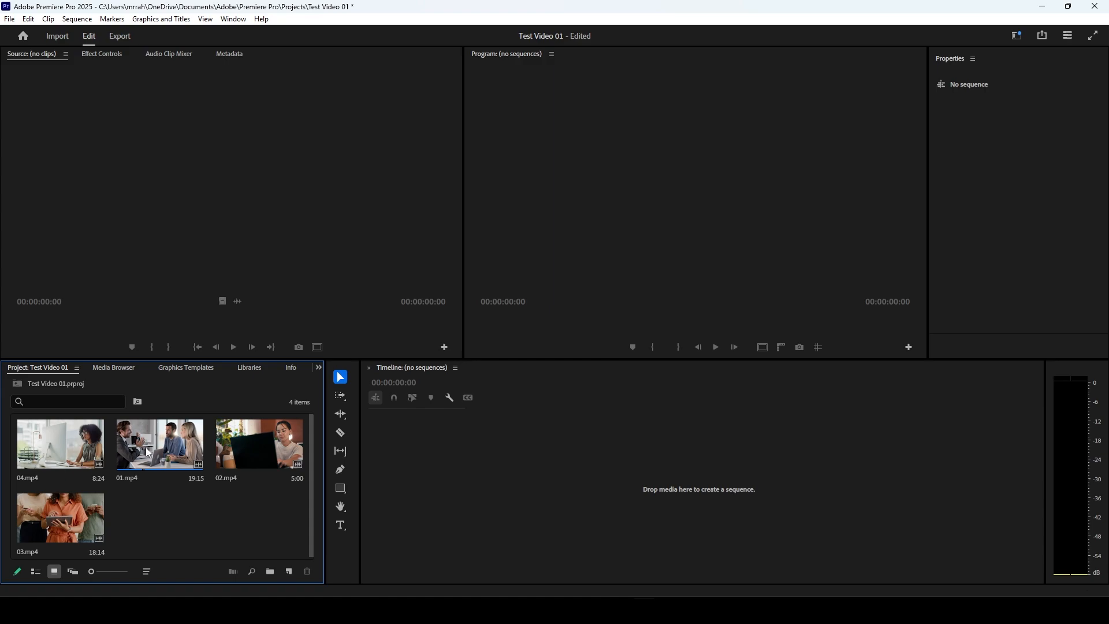
Step: Display the imported project clips in list view and clear their selection
click(35, 572)
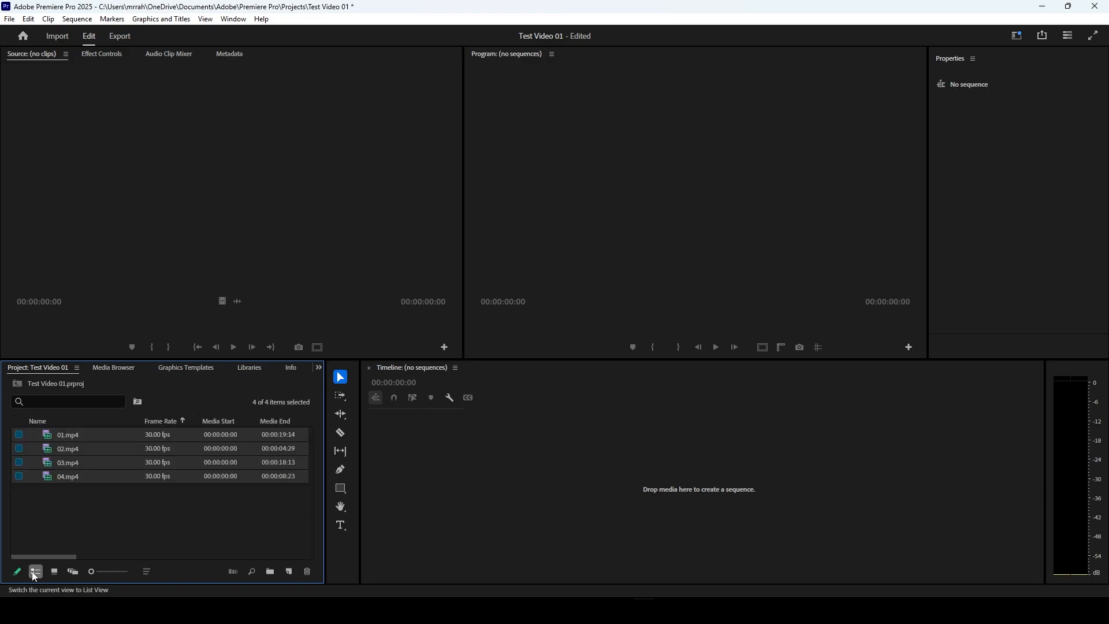
mouse_move(43, 557)
mouse_down()
mouse_move(57, 558)
mouse_move(44, 555)
mouse_up()
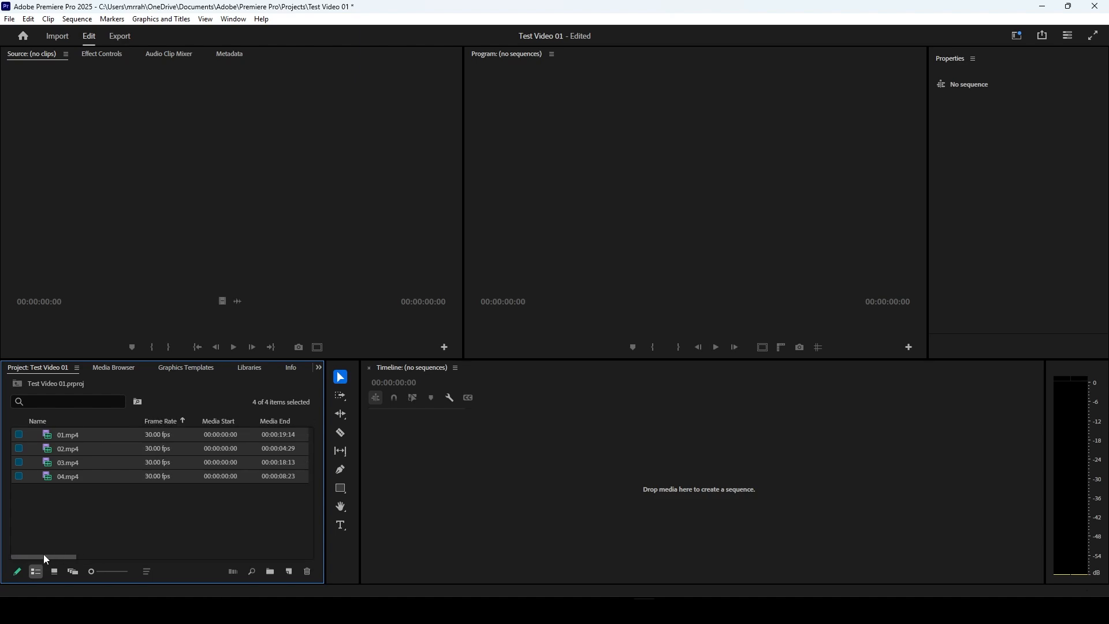
click(73, 550)
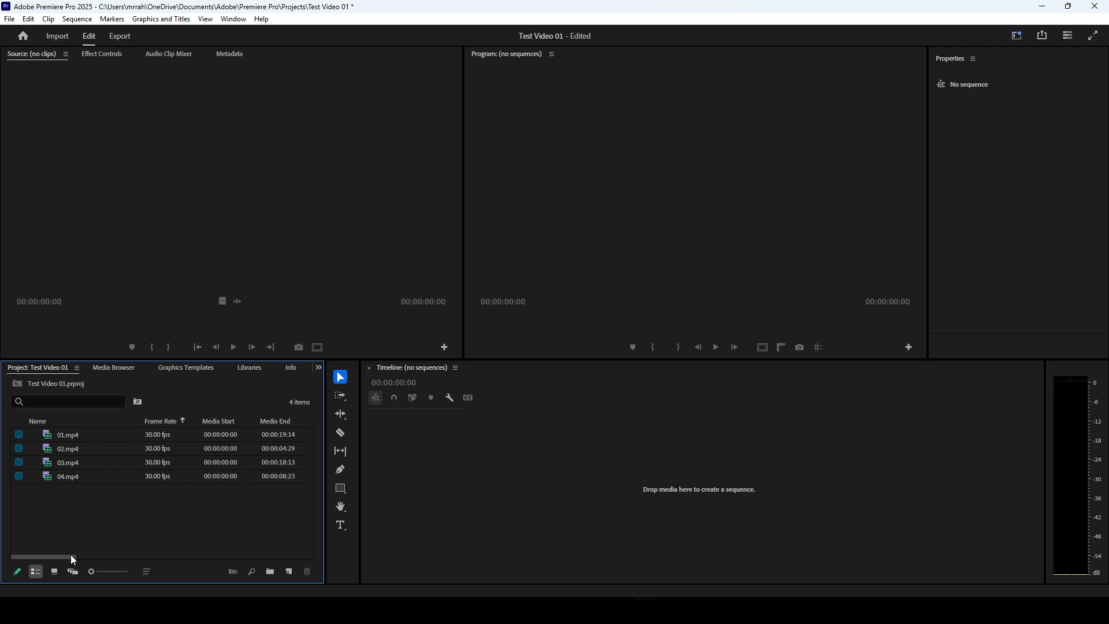
Step: Examine the clips' metadata columns from media start and duration through video info, audio info and transcription status
drag(70, 555, 84, 559)
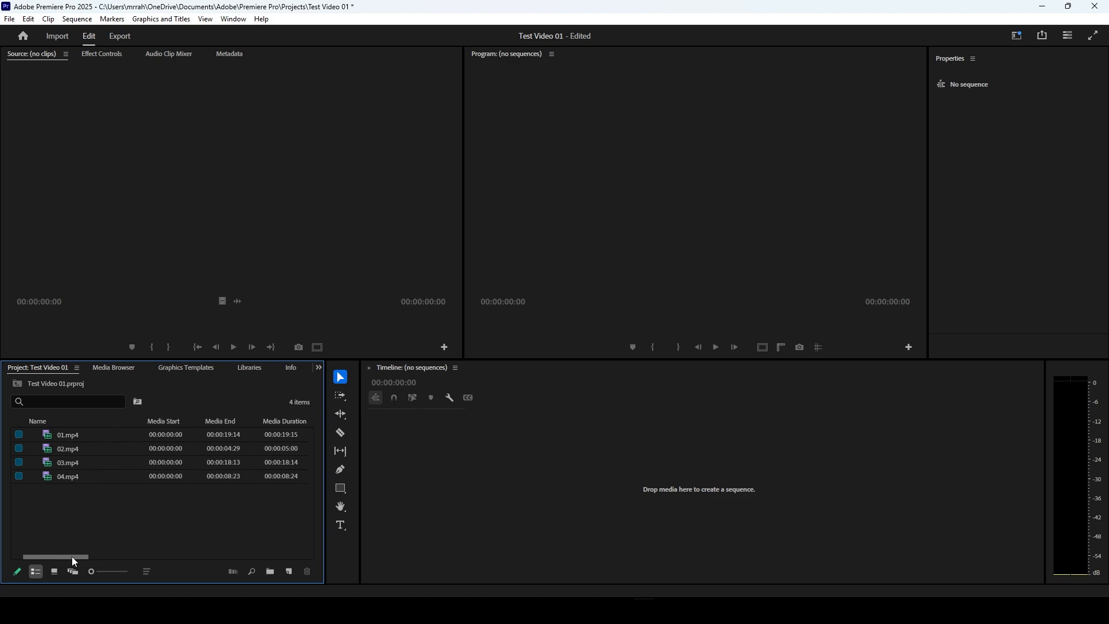
drag(71, 556, 115, 556)
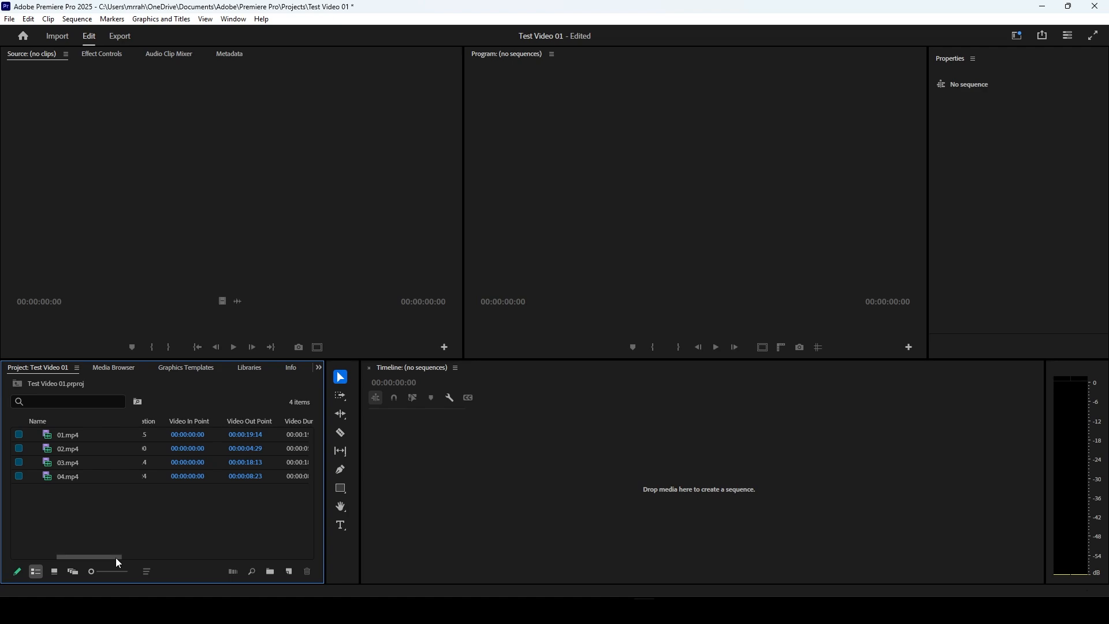
drag(116, 558, 123, 558)
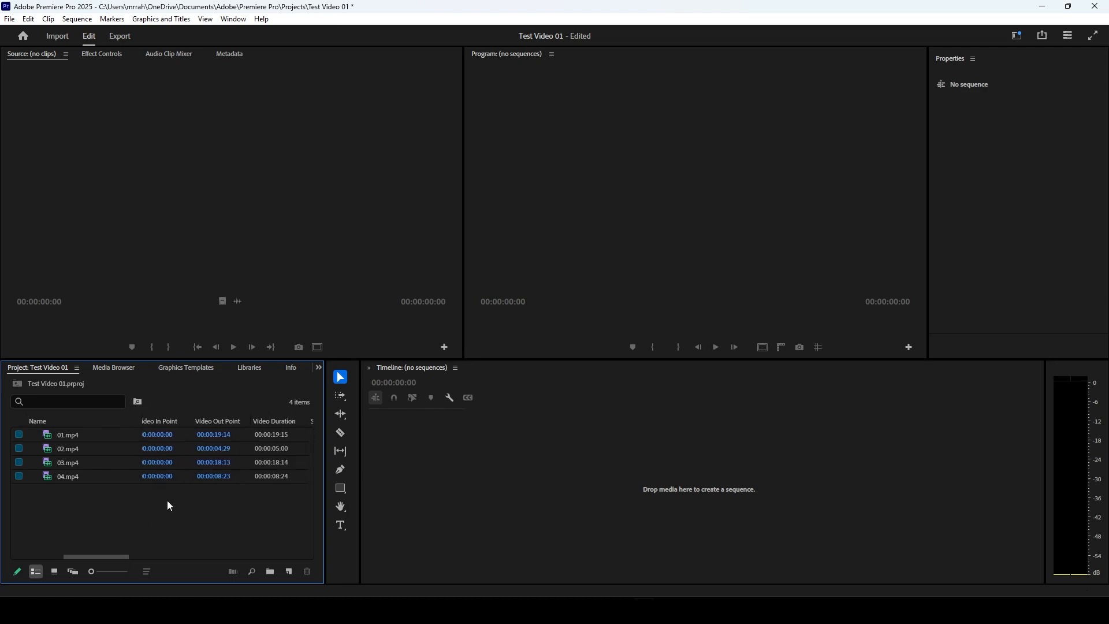
drag(115, 556, 173, 564)
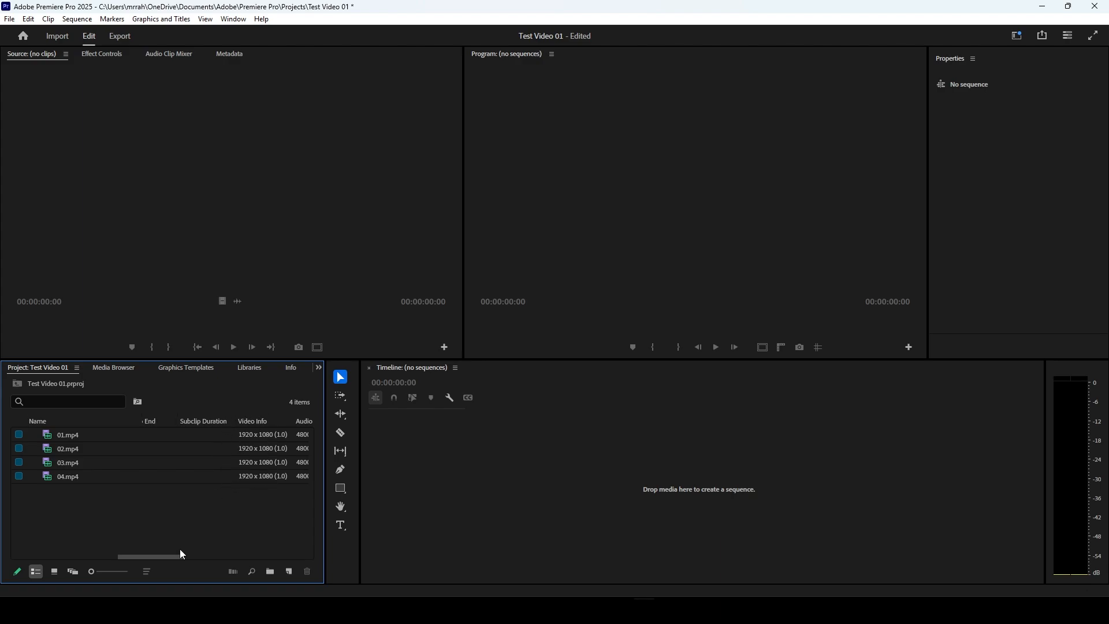
drag(174, 556, 191, 561)
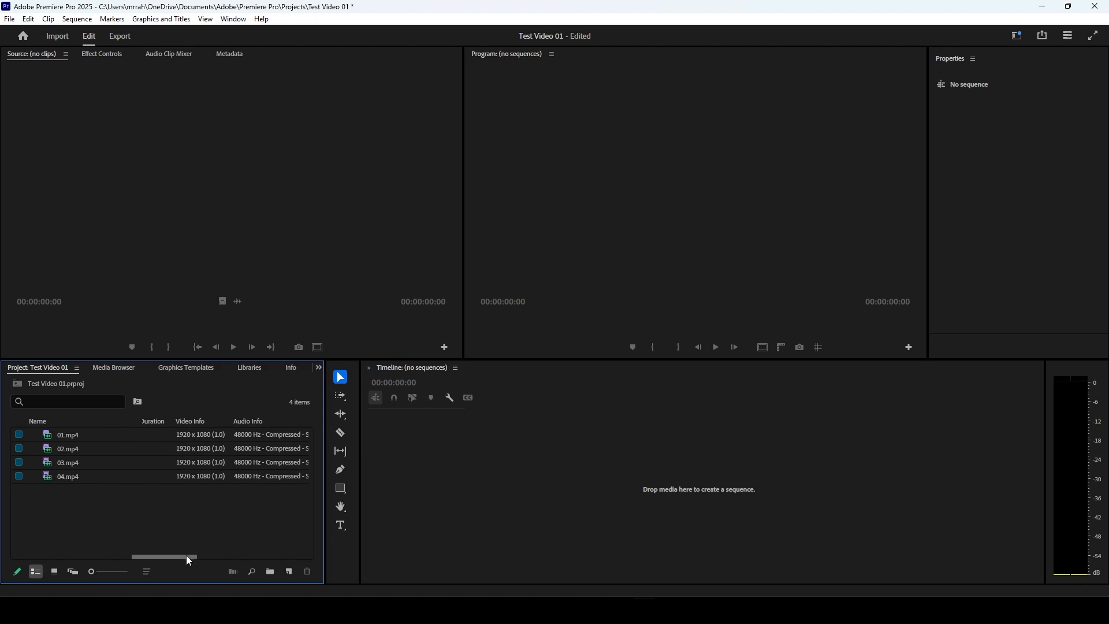
drag(186, 556, 242, 547)
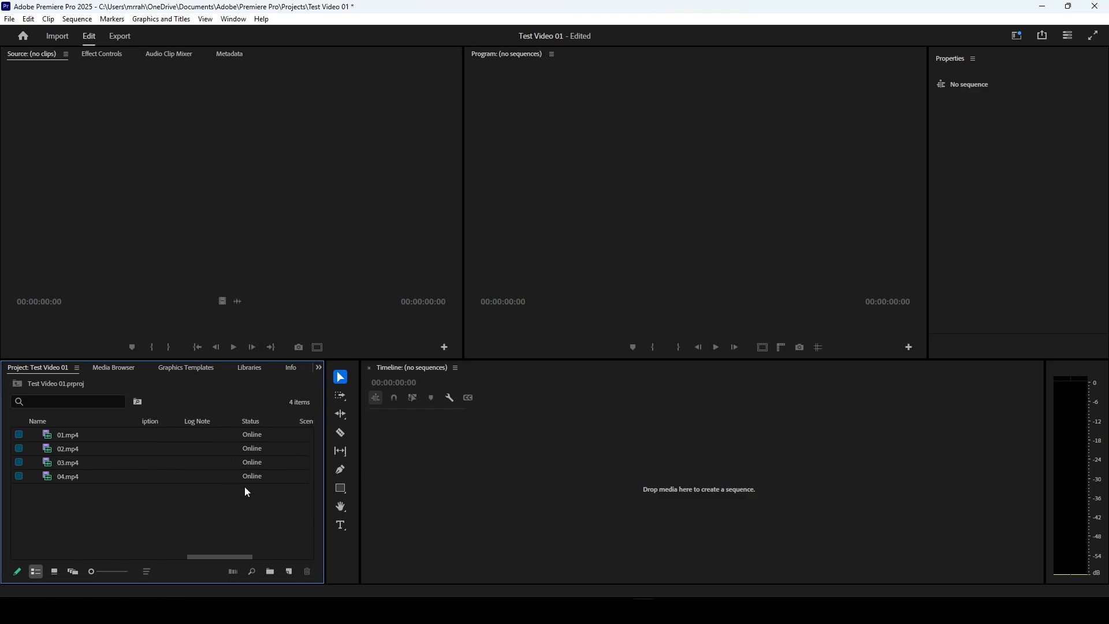
mouse_move(265, 448)
drag(215, 555, 272, 566)
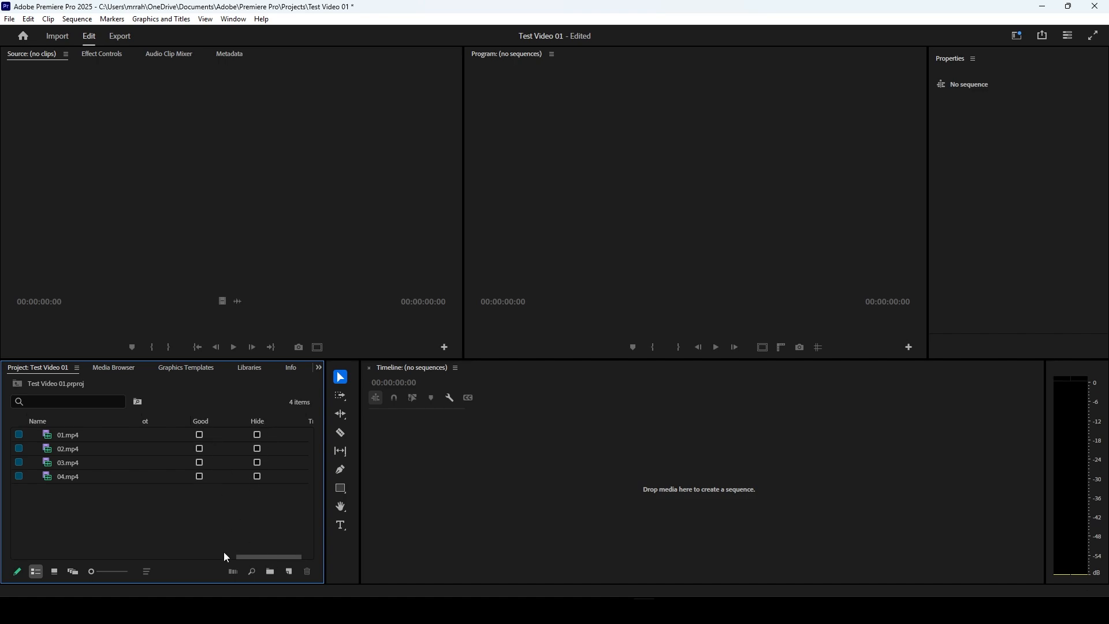
drag(248, 558, 268, 557)
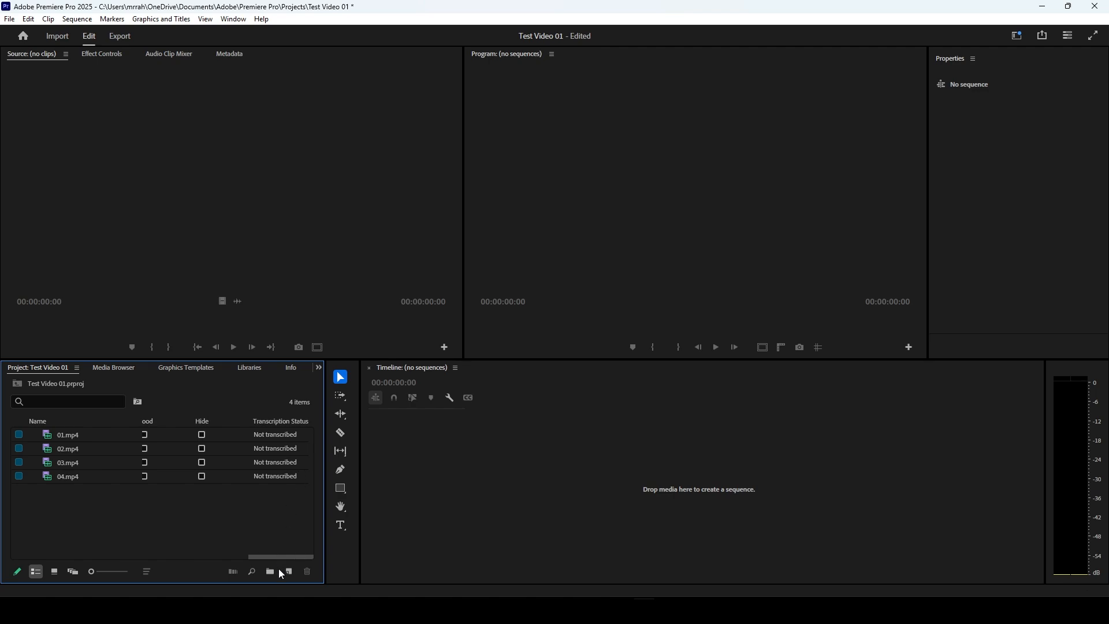
Step: Display the project clips in freeform view and rearrange the thumbnails so that they overlap freely
drag(286, 555, 90, 542)
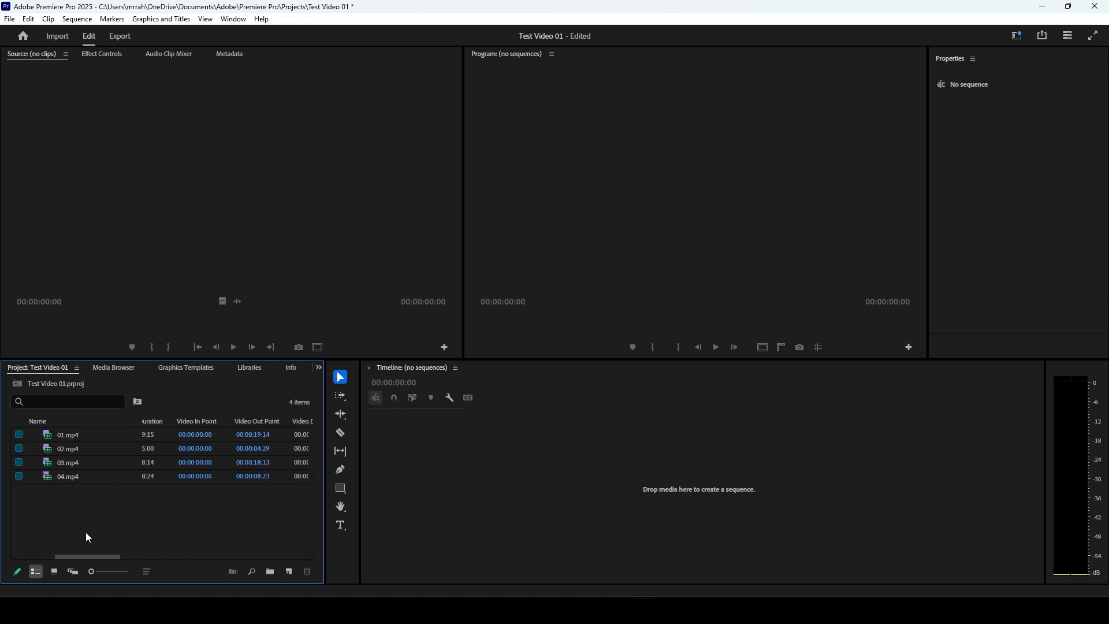
click(73, 572)
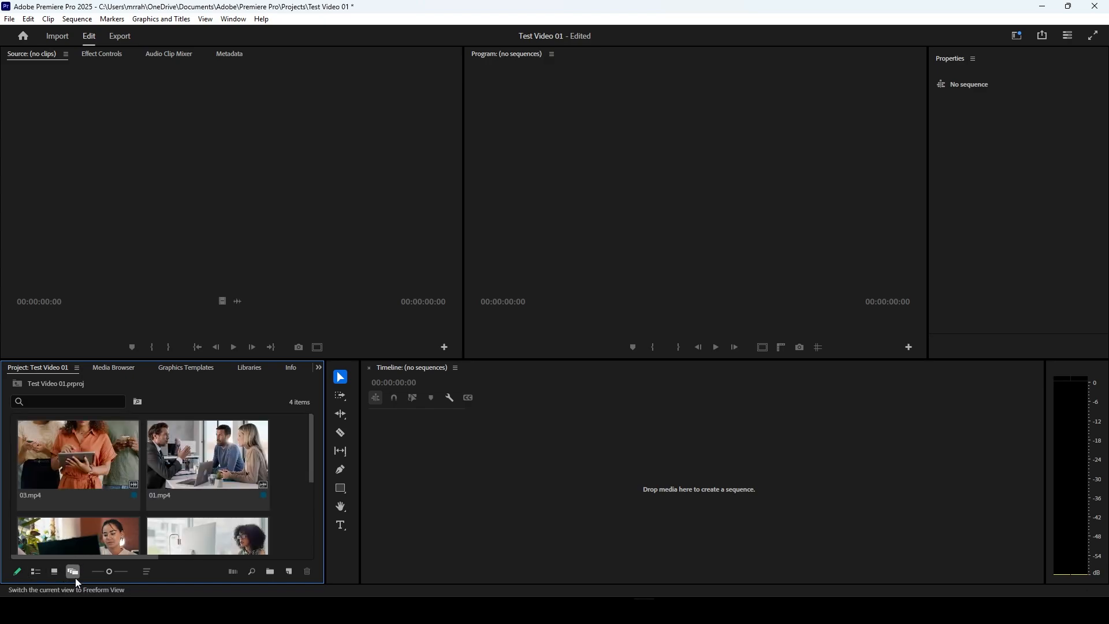
click(226, 468)
drag(226, 468, 104, 461)
drag(195, 522, 169, 453)
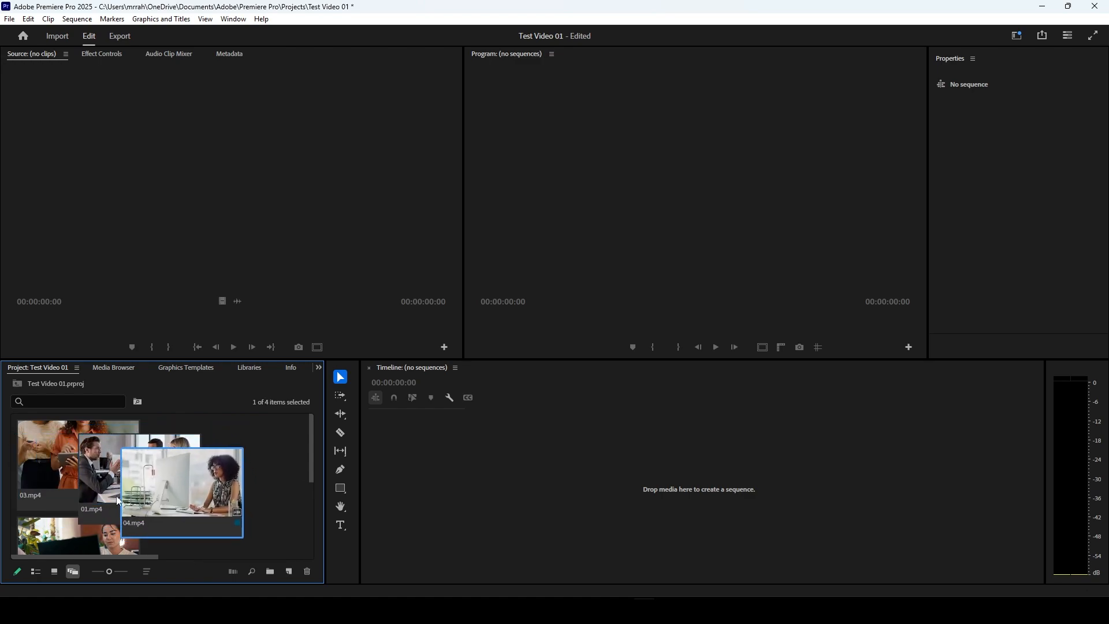
drag(57, 537, 166, 473)
mouse_move(64, 462)
mouse_down()
mouse_move(196, 475)
mouse_move(50, 452)
mouse_up()
drag(162, 518, 259, 522)
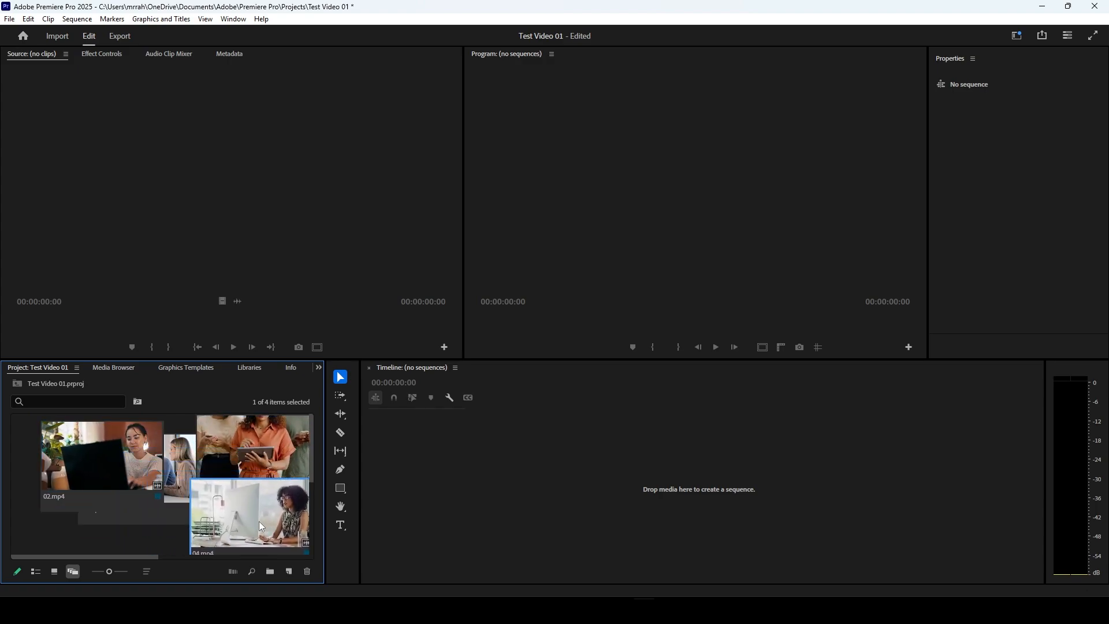
Step: Display the clips in icon view, try larger thumbnail sizes and shrink the thumbnails back to the small size
click(56, 573)
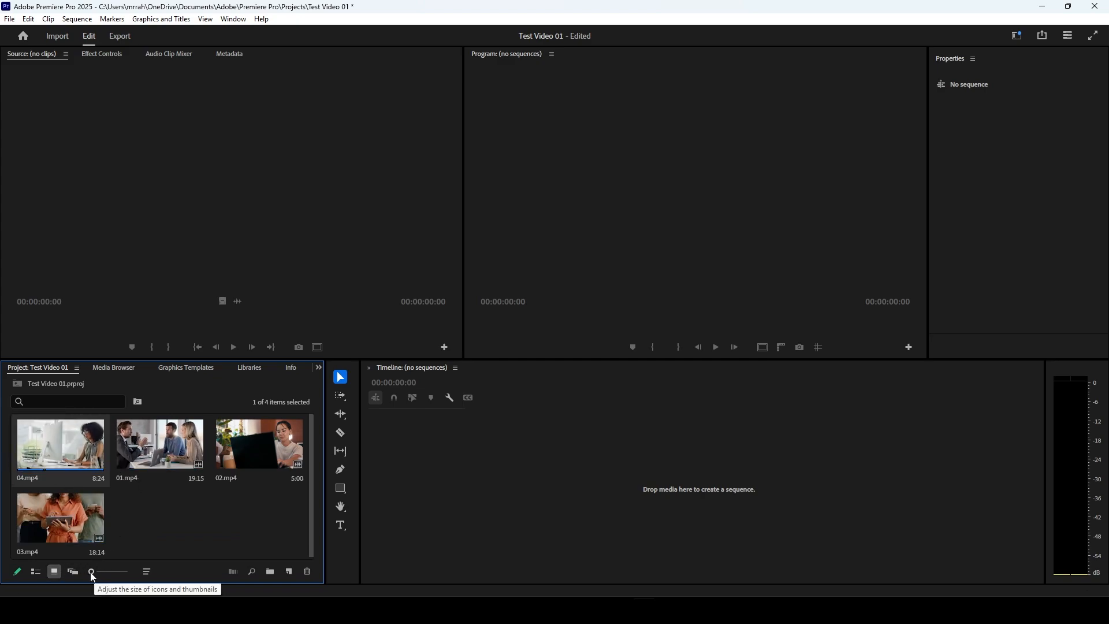
drag(93, 573, 117, 574)
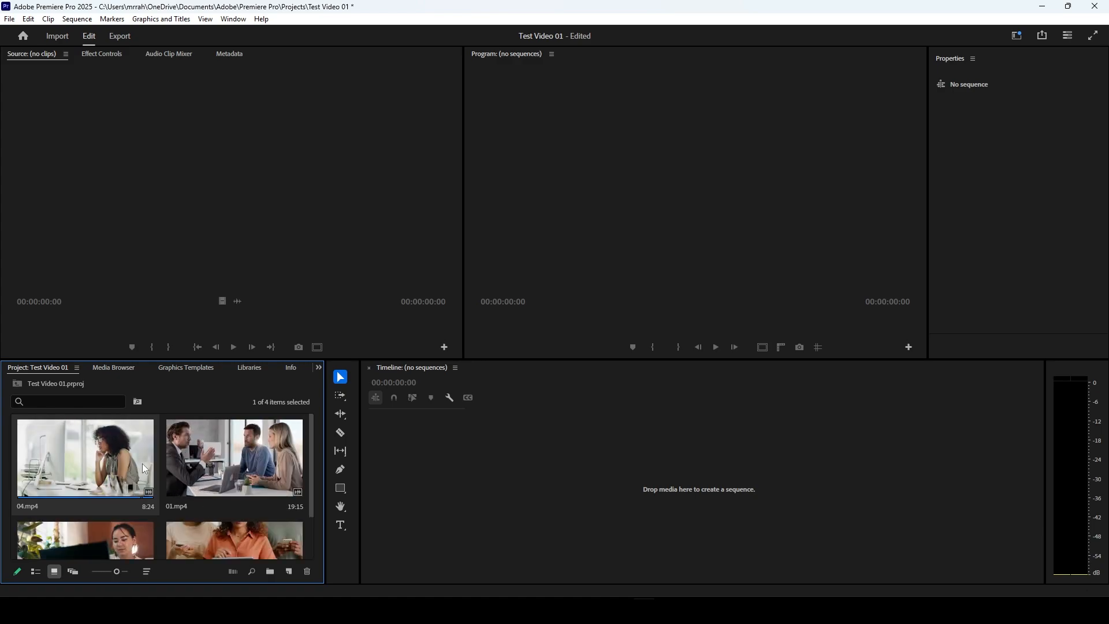
scroll(143, 465, down, 1)
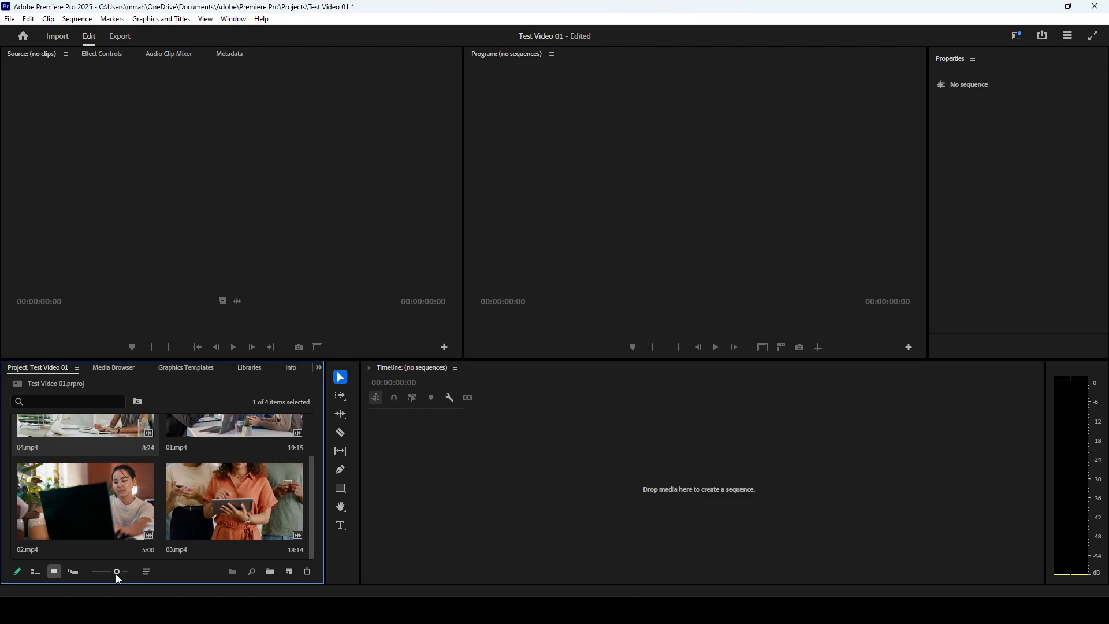
drag(114, 574, 124, 574)
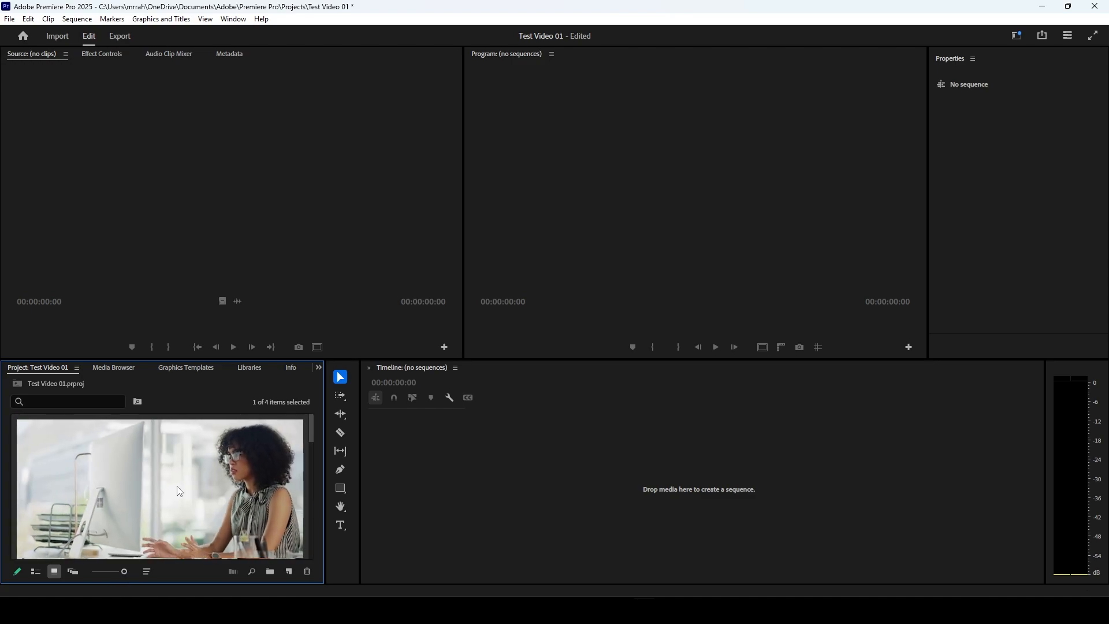
scroll(239, 482, down, 1)
scroll(241, 484, down, 1)
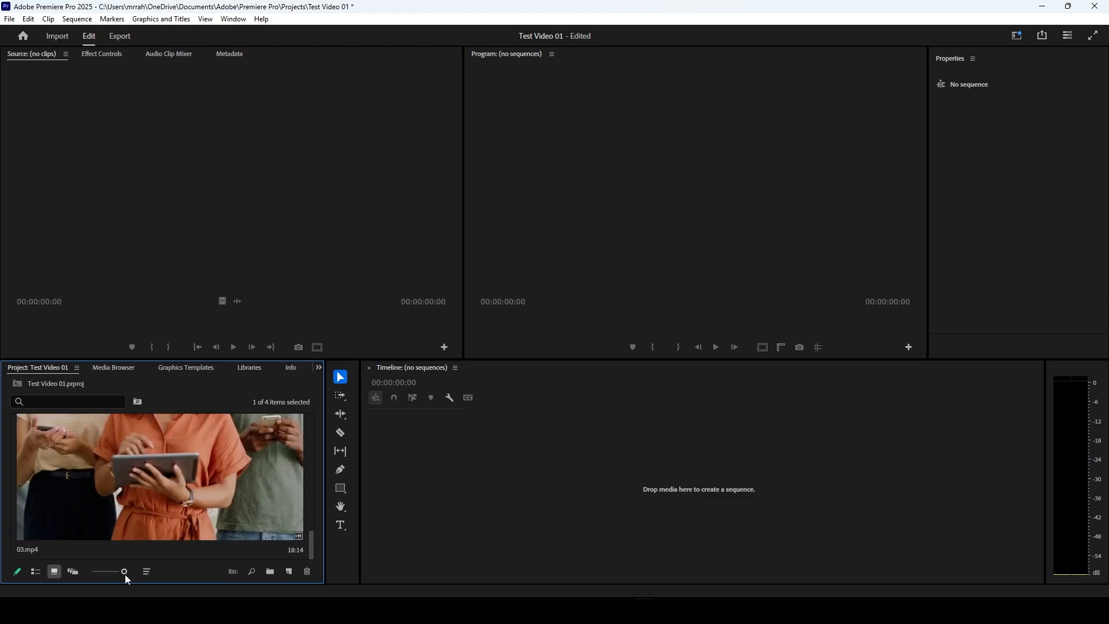
drag(122, 573, 92, 572)
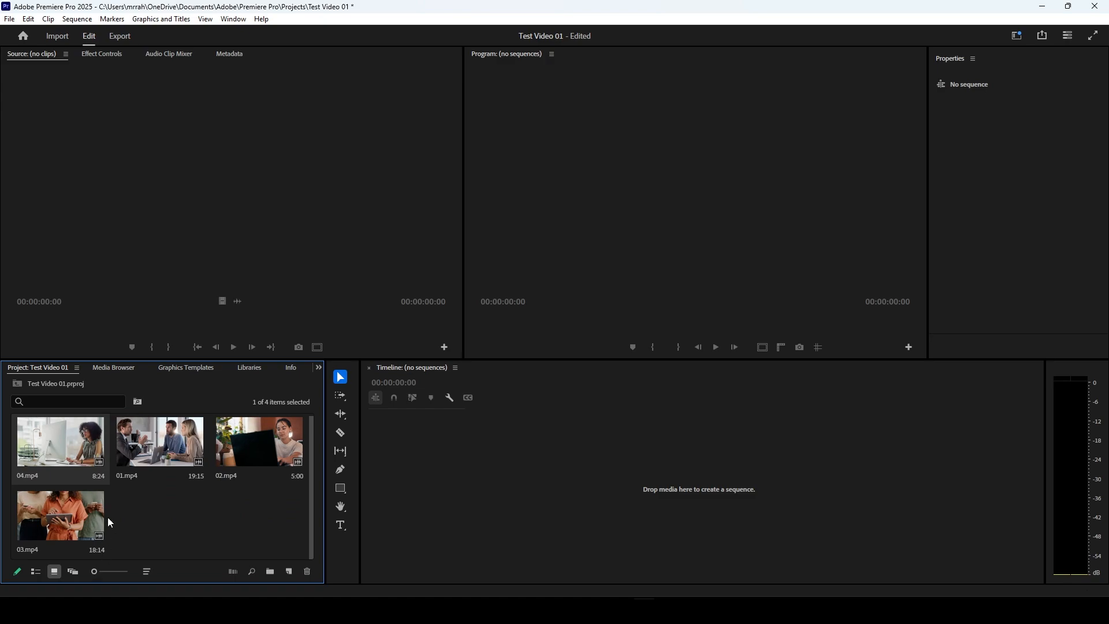
Step: Review the sort-order options for the clip icons and clear the clip selection
click(147, 571)
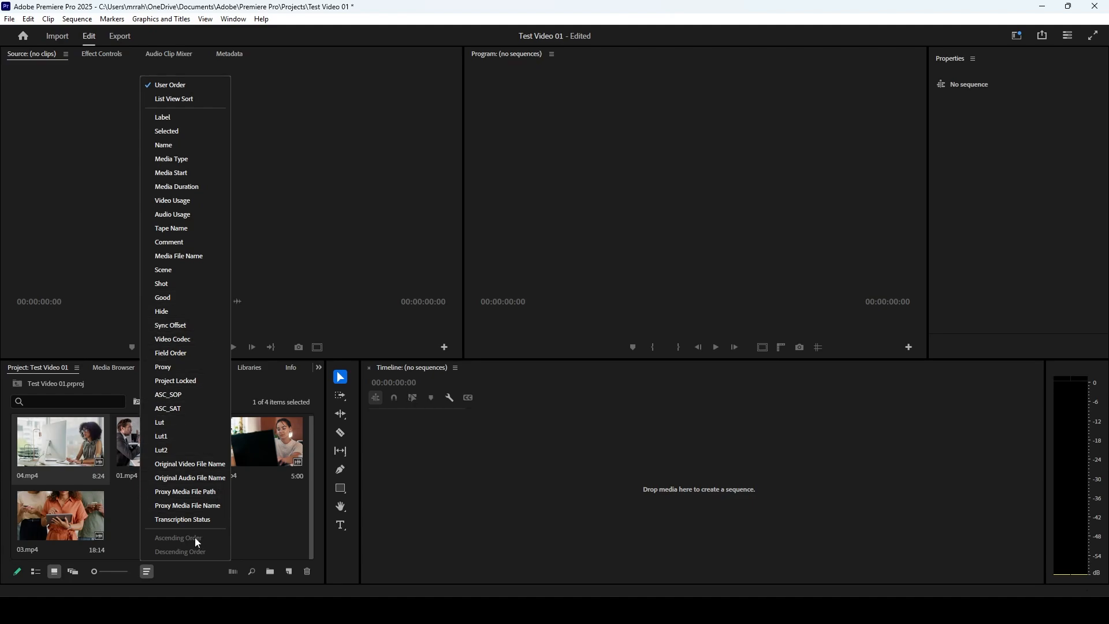
click(259, 524)
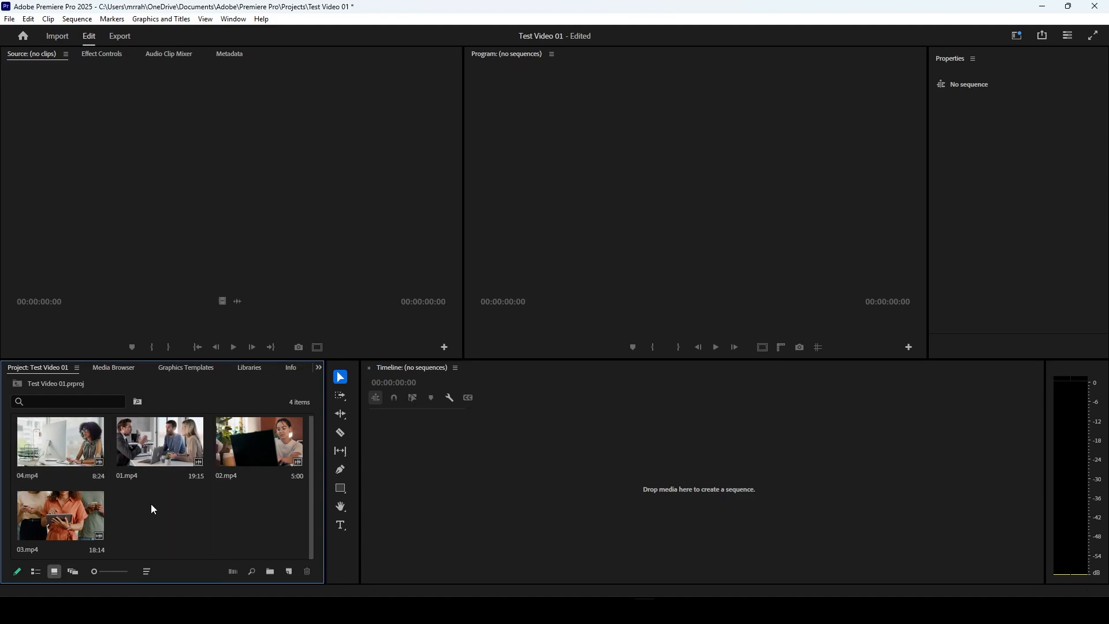
Step: Create a bin named Videos and move all four video clips into it
click(269, 573)
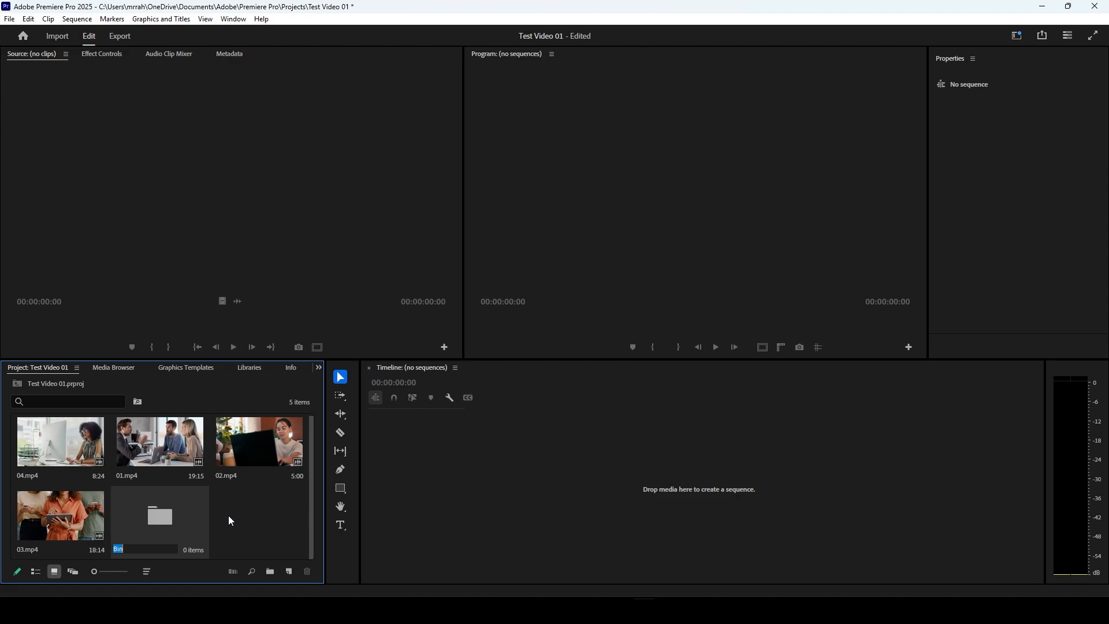
text(Videos)
key(Tab)
shift+click(251, 449)
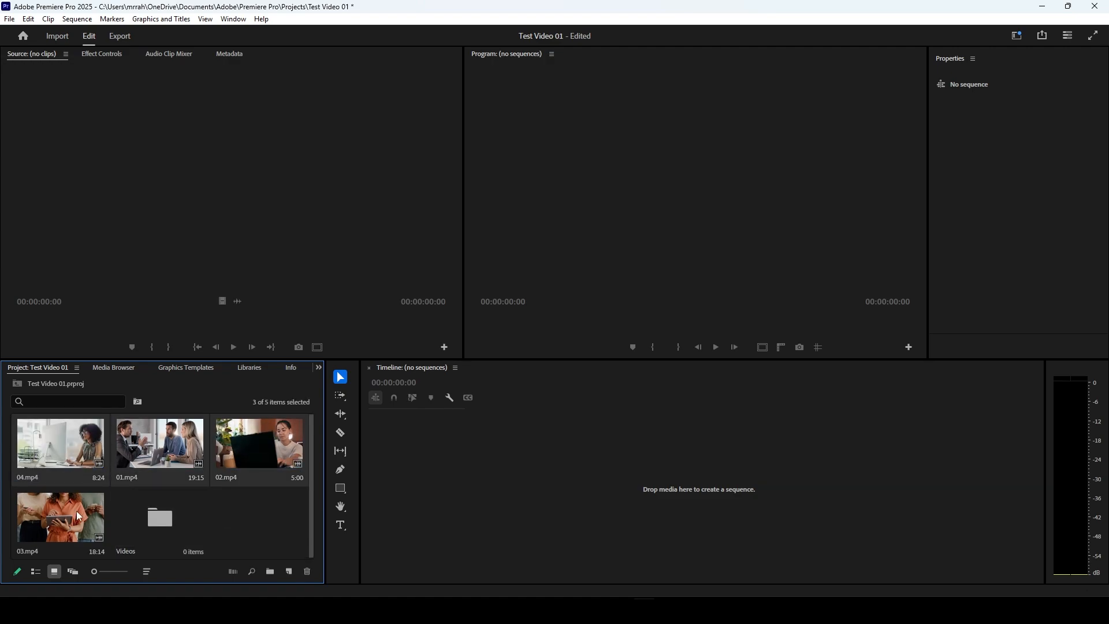
shift+click(76, 513)
drag(83, 465, 155, 530)
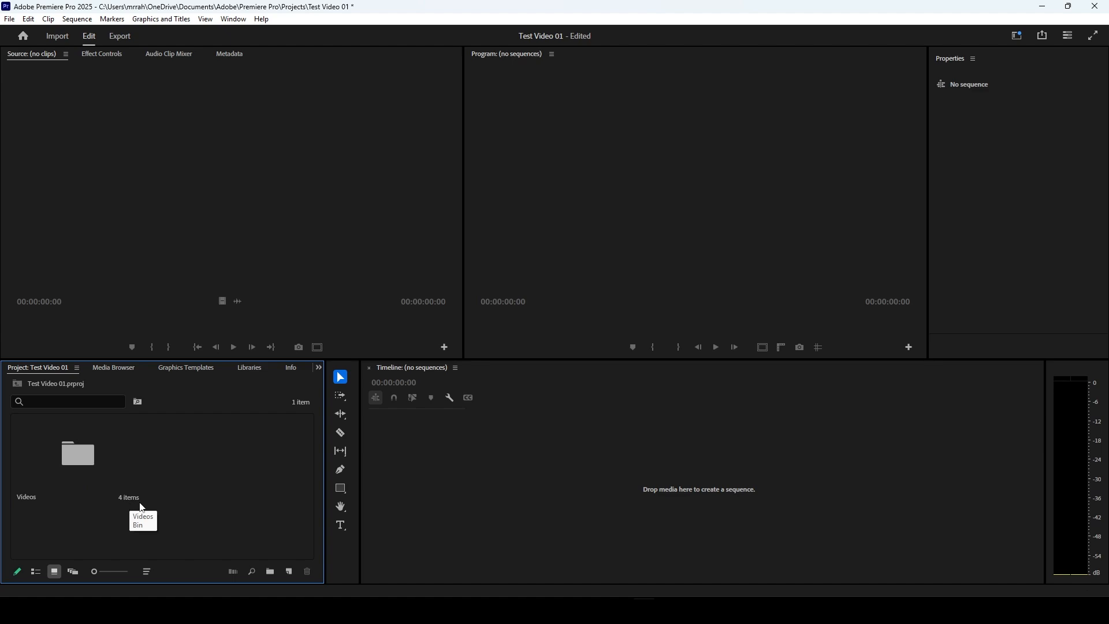
Step: Review the new item types that can be created and the option for deleting the Videos bin
click(290, 573)
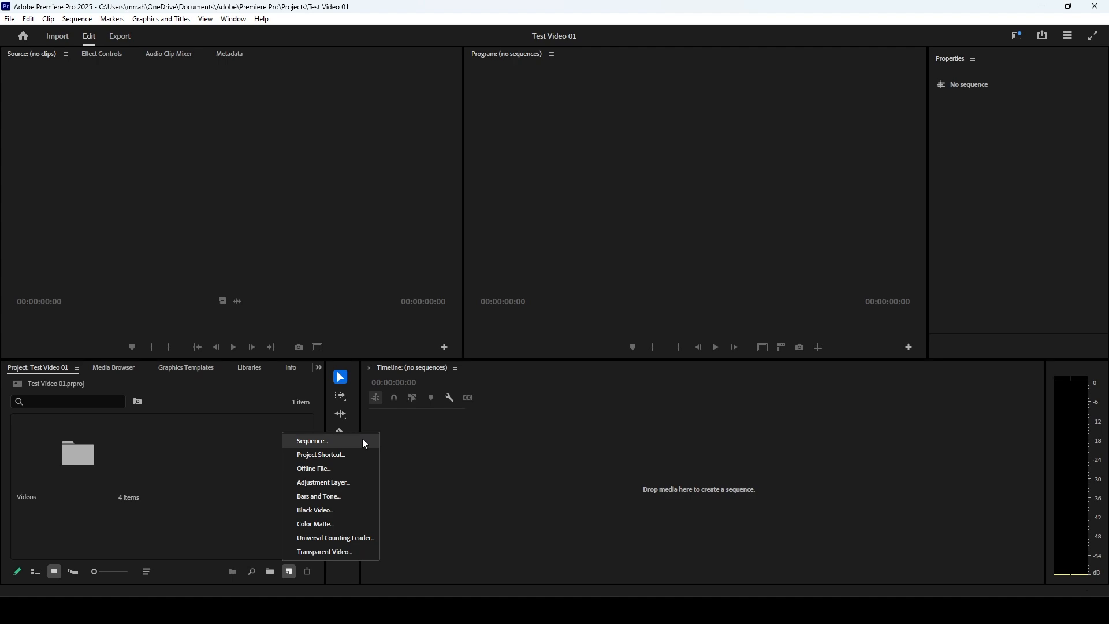
click(249, 453)
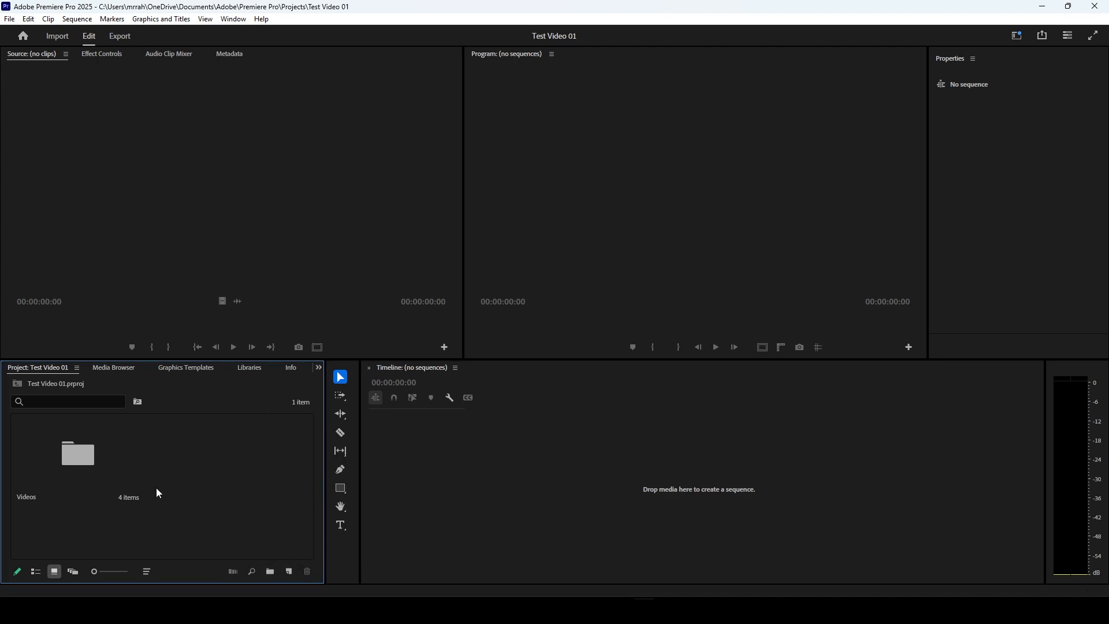
click(127, 498)
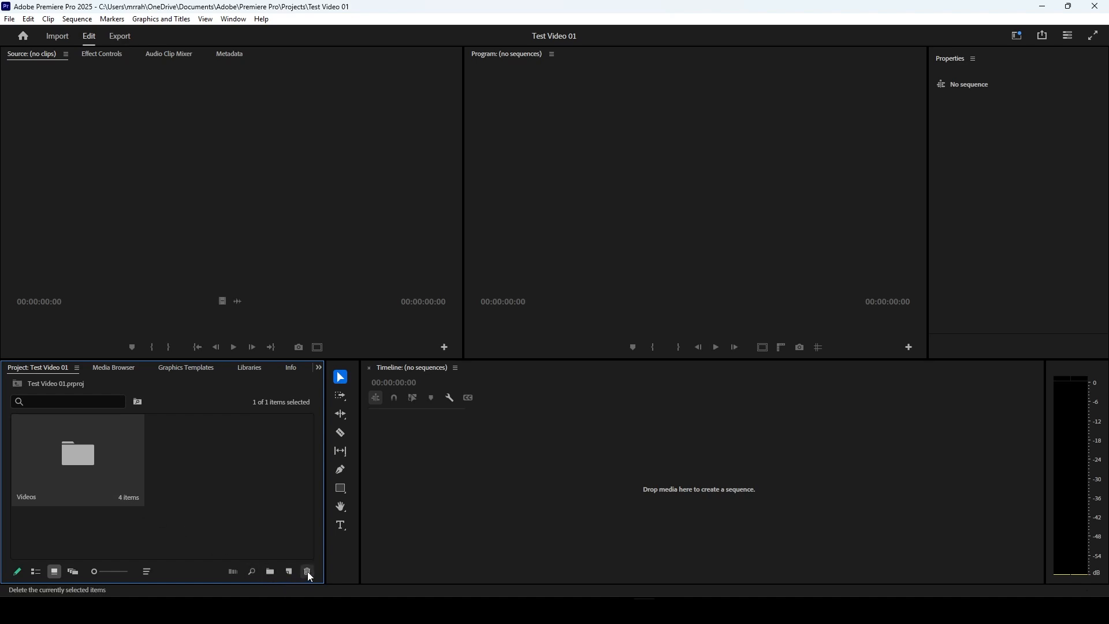
click(198, 467)
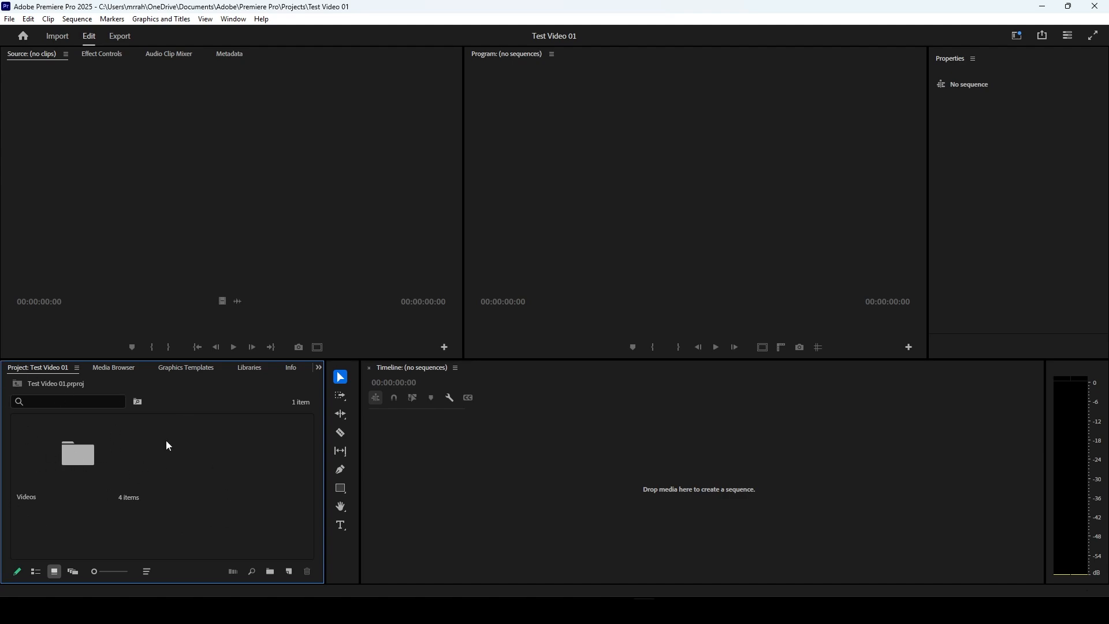
Step: Open the Videos bin and load the clip 04.mp4 into the Source Monitor
click(94, 479)
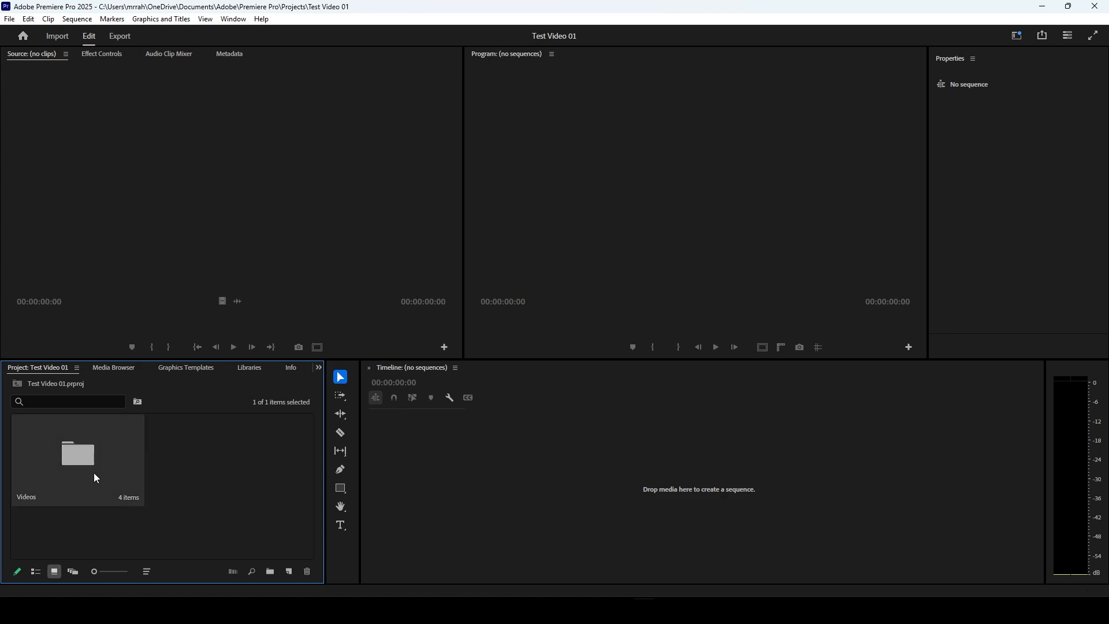
double_click(97, 478)
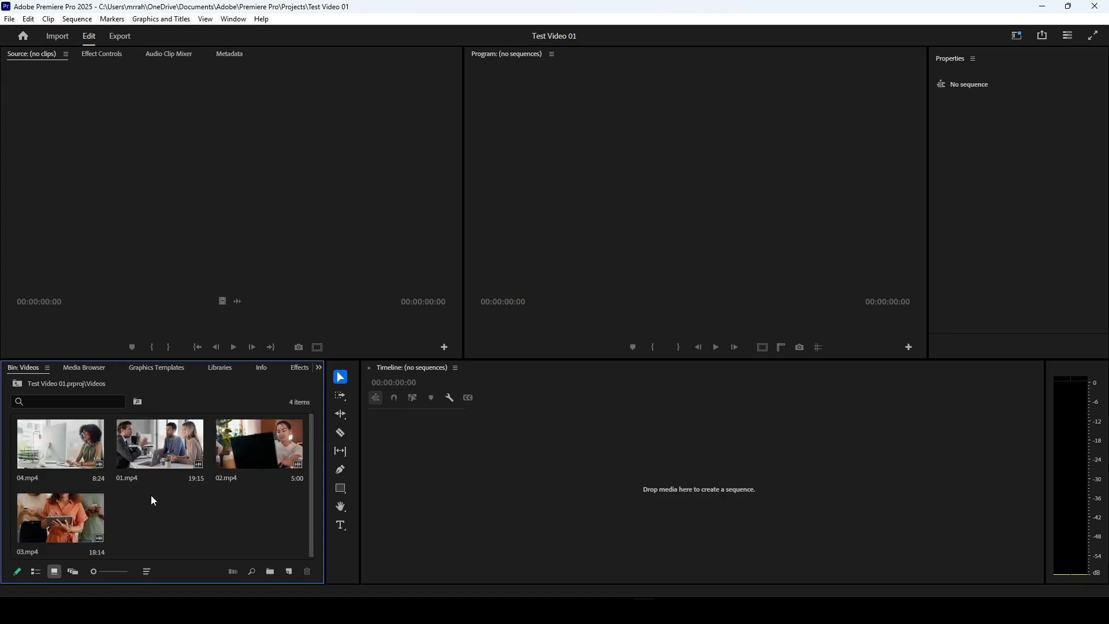
double_click(52, 446)
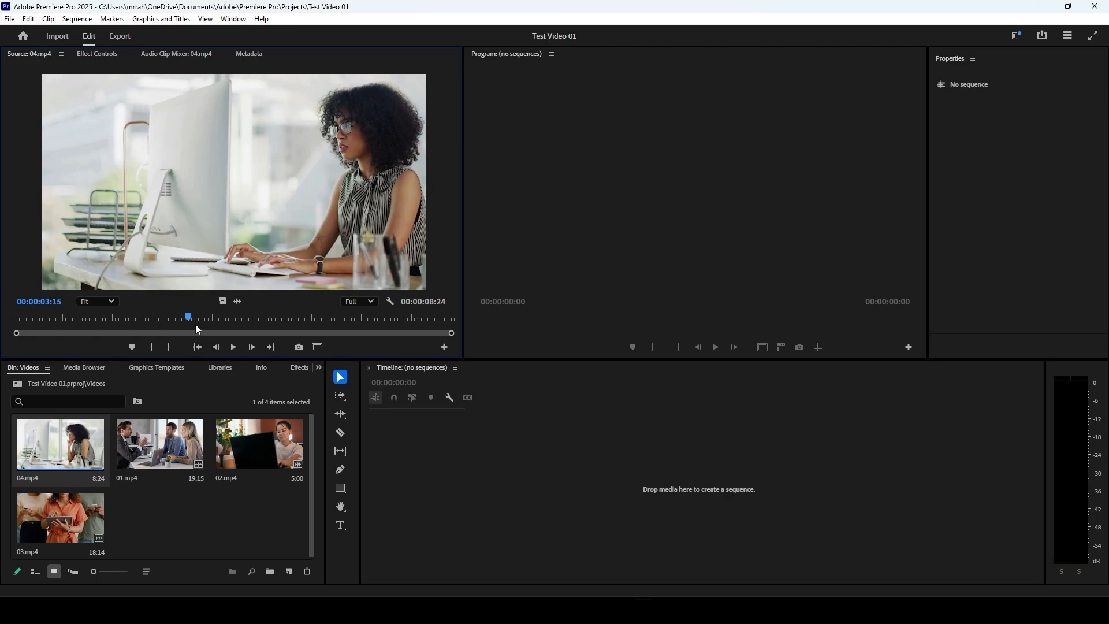
Step: Mark an In point at 00:00:01:29 and an Out point at 00:00:06:00 on the source clip 04.mp4
mouse_move(193, 318)
mouse_down()
mouse_move(32, 316)
mouse_move(399, 320)
mouse_move(56, 300)
mouse_move(203, 307)
mouse_up()
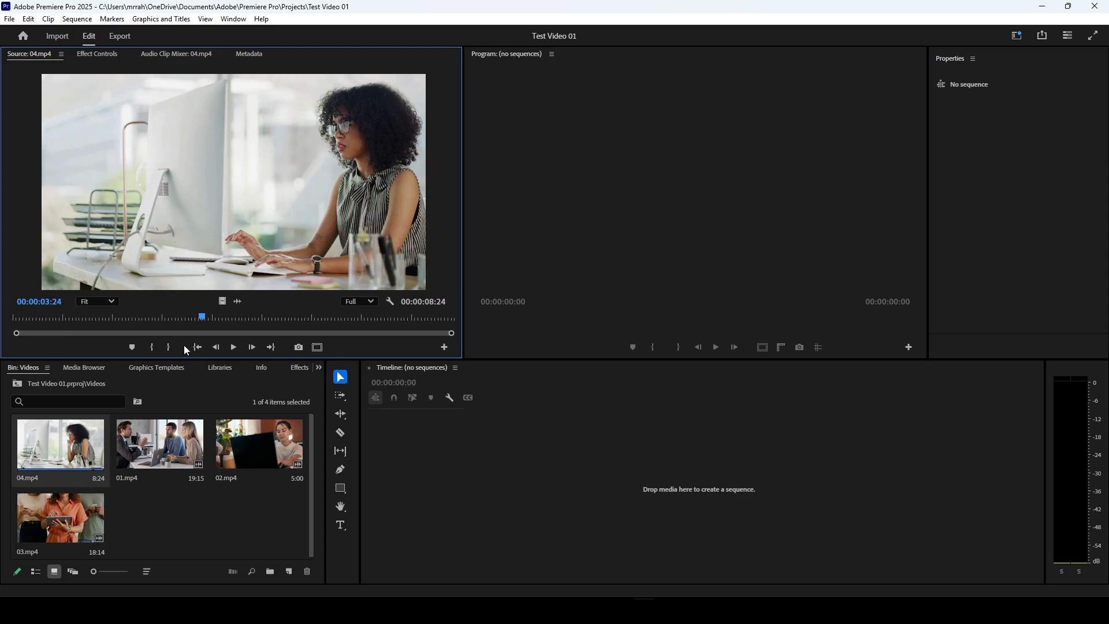
drag(199, 319, 313, 316)
click(149, 348)
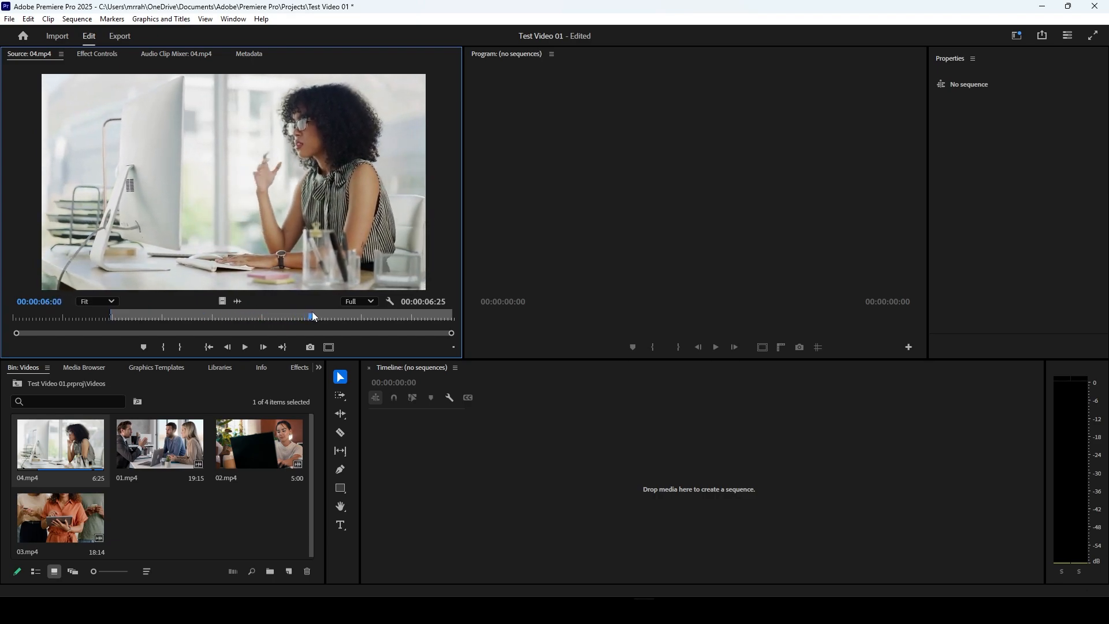
click(179, 347)
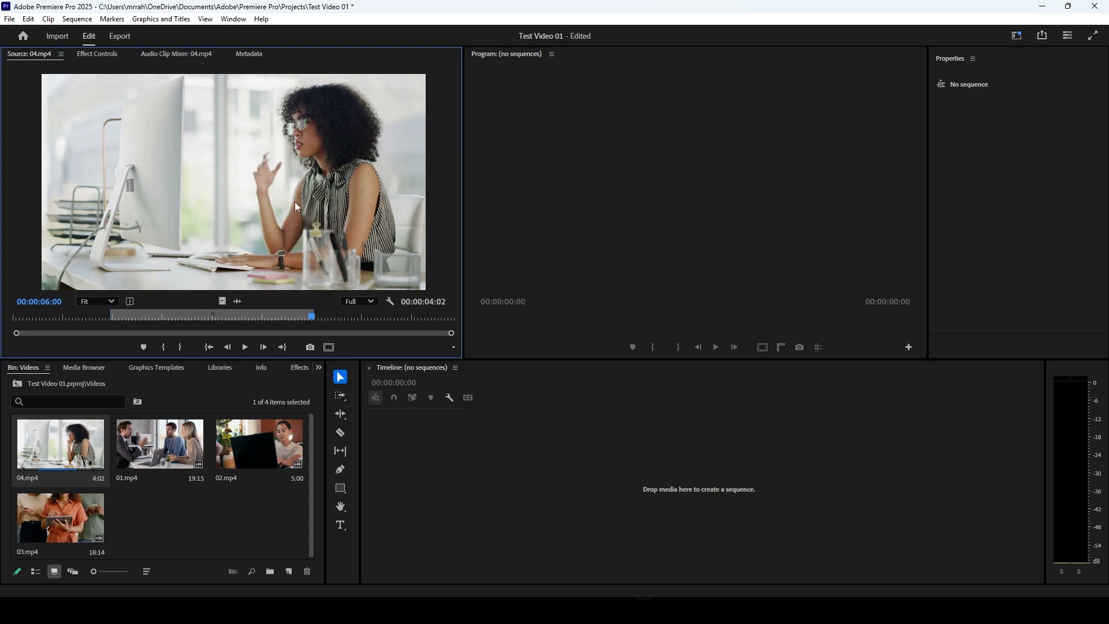
Step: Try taking only the video and only the audio of the marked 04.mp4 range out of the Source Monitor
drag(222, 301, 497, 454)
drag(236, 301, 317, 320)
Step: Play 04.mp4 in the Source Monitor and step back frame by frame to 00:00:06:22
click(246, 347)
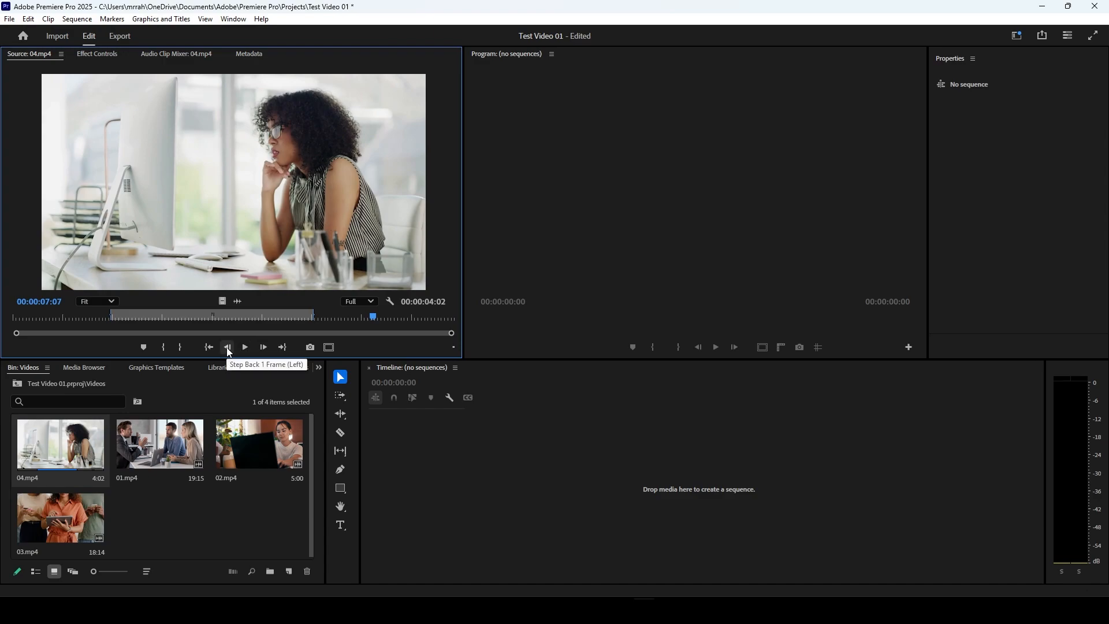
click(228, 347)
click(228, 348)
click(228, 347)
click(228, 347)
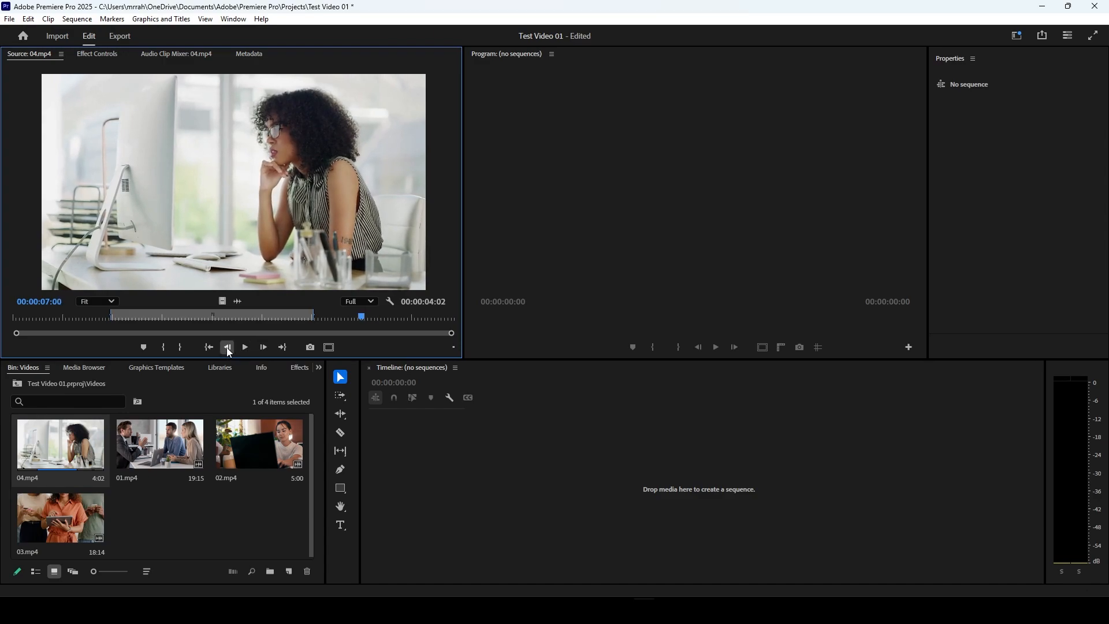
click(228, 347)
click(229, 347)
click(228, 347)
click(228, 347)
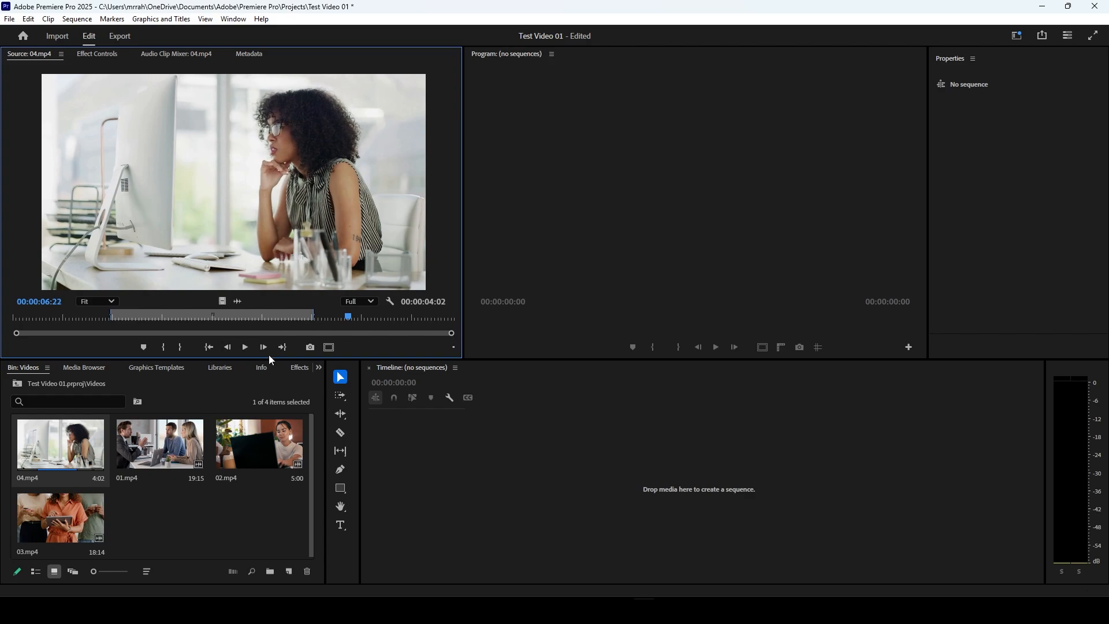
Step: Step forward frame by frame to 00:00:06:28 and jump to the source clip's Out point and In point
click(264, 347)
click(264, 347)
click(264, 347)
click(264, 347)
click(264, 347)
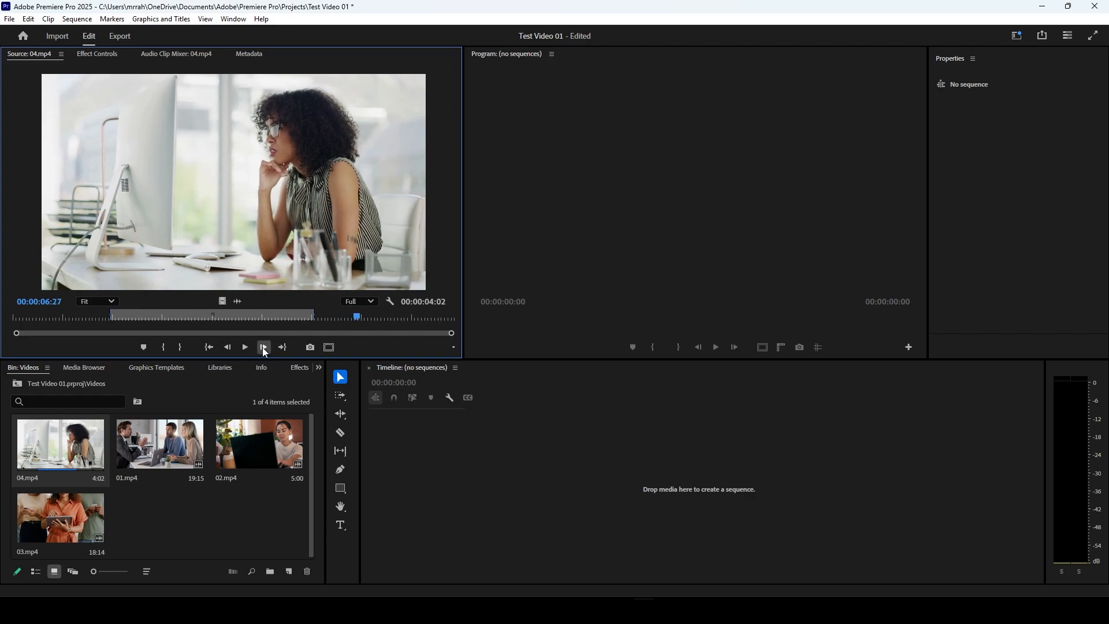
click(264, 348)
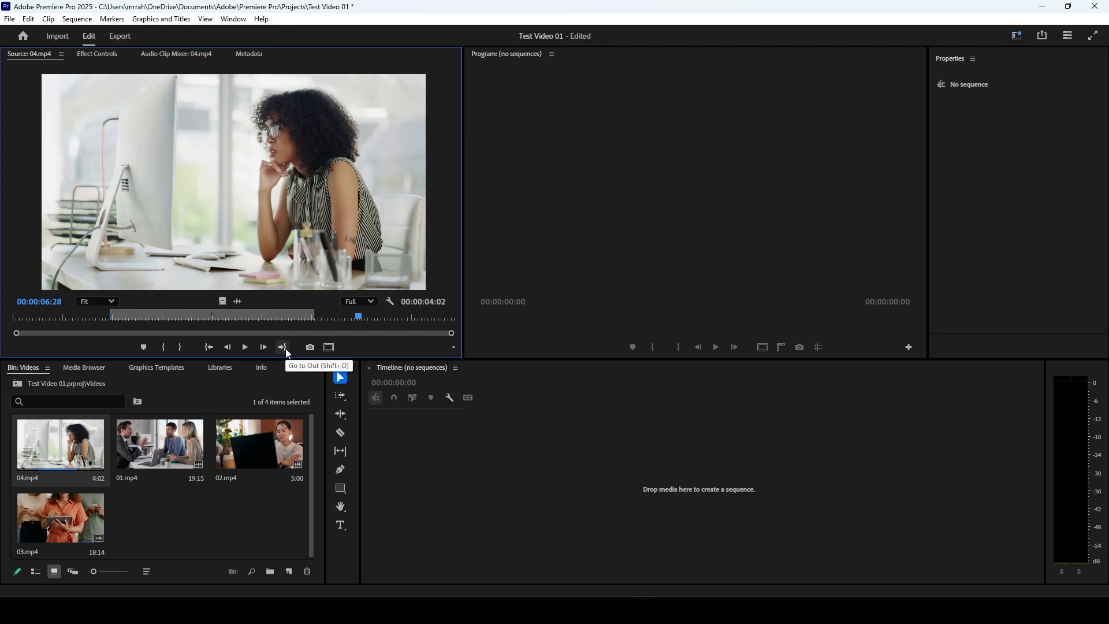
click(285, 348)
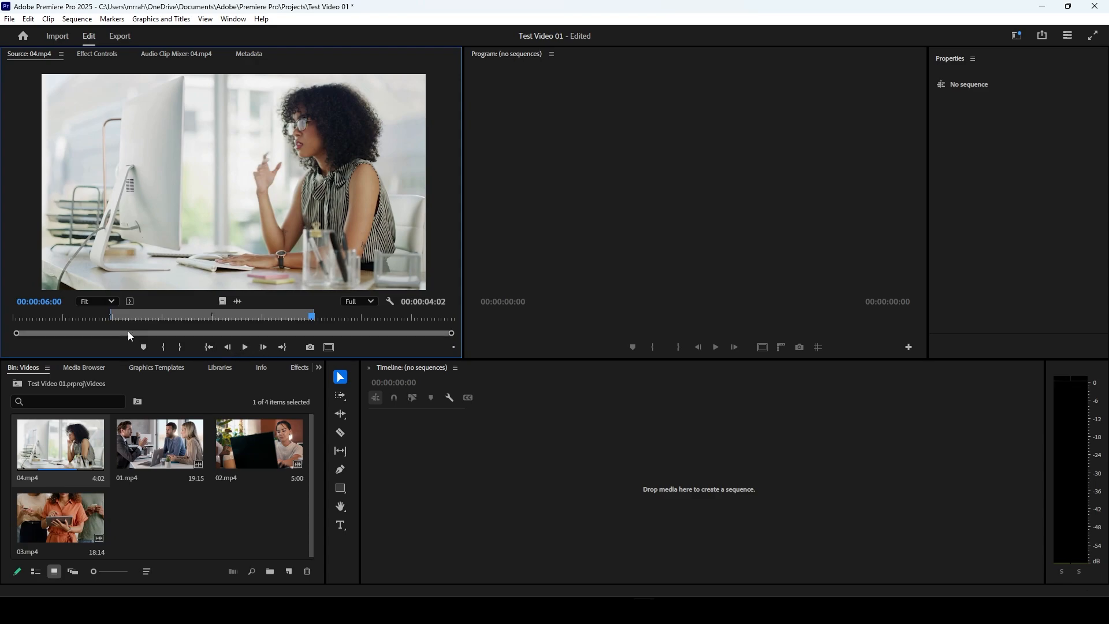
click(209, 348)
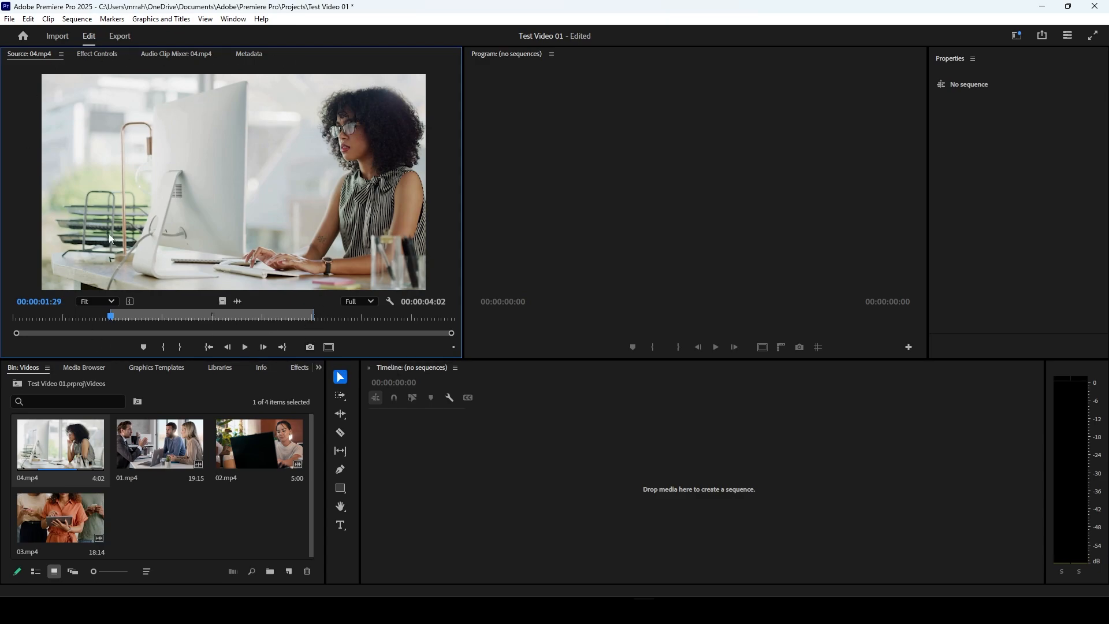
Step: View the safe margins over the source clip, hide them again and clear the clip selection in the Videos bin
click(328, 349)
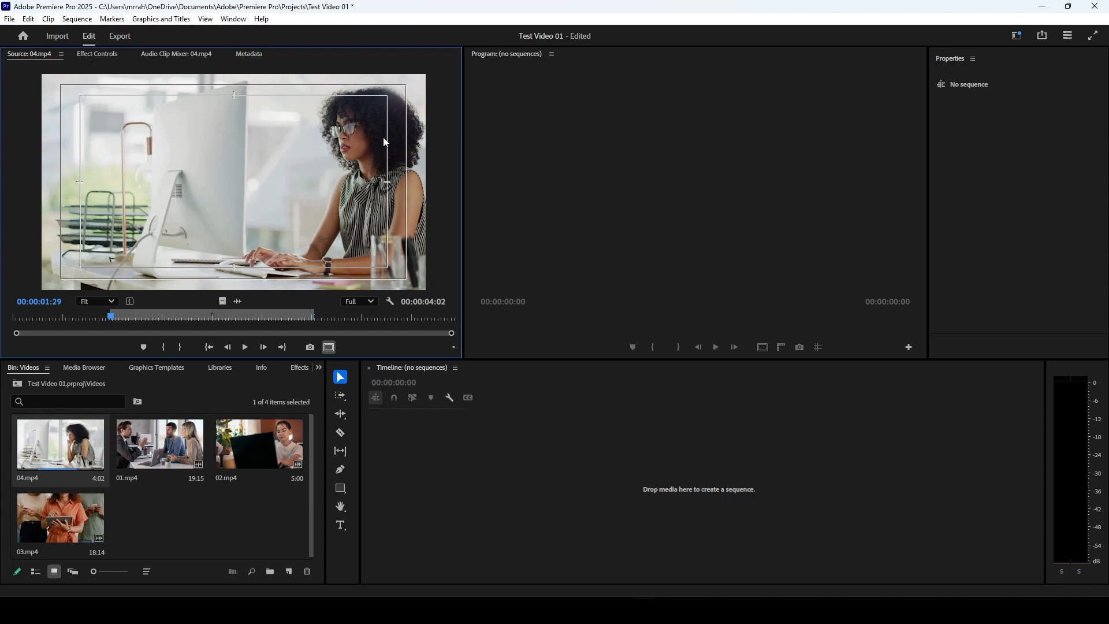
click(330, 349)
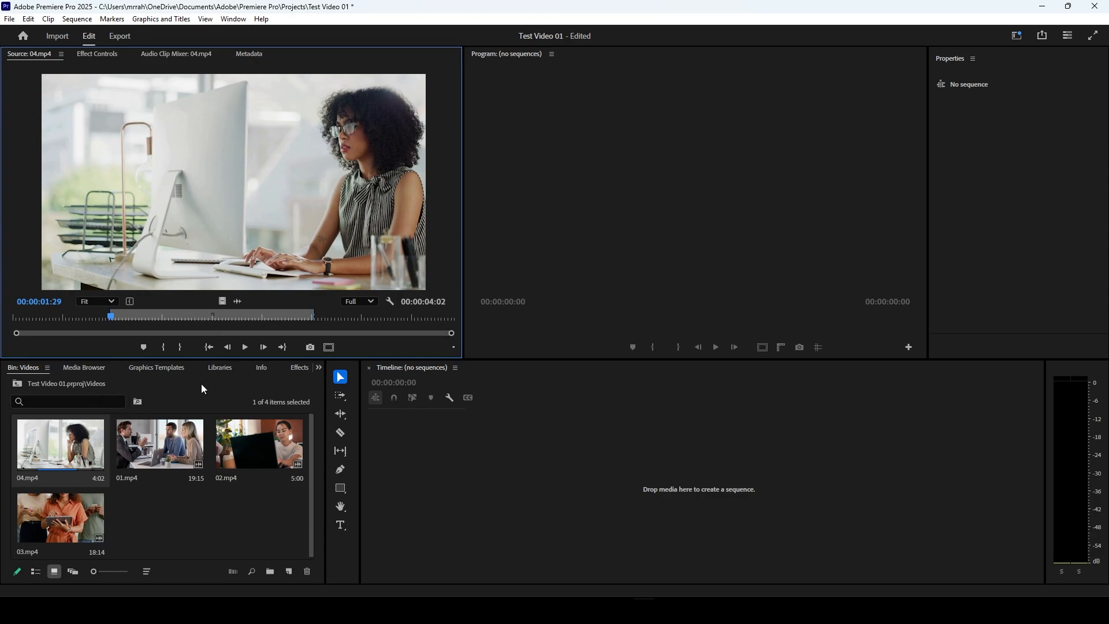
click(281, 489)
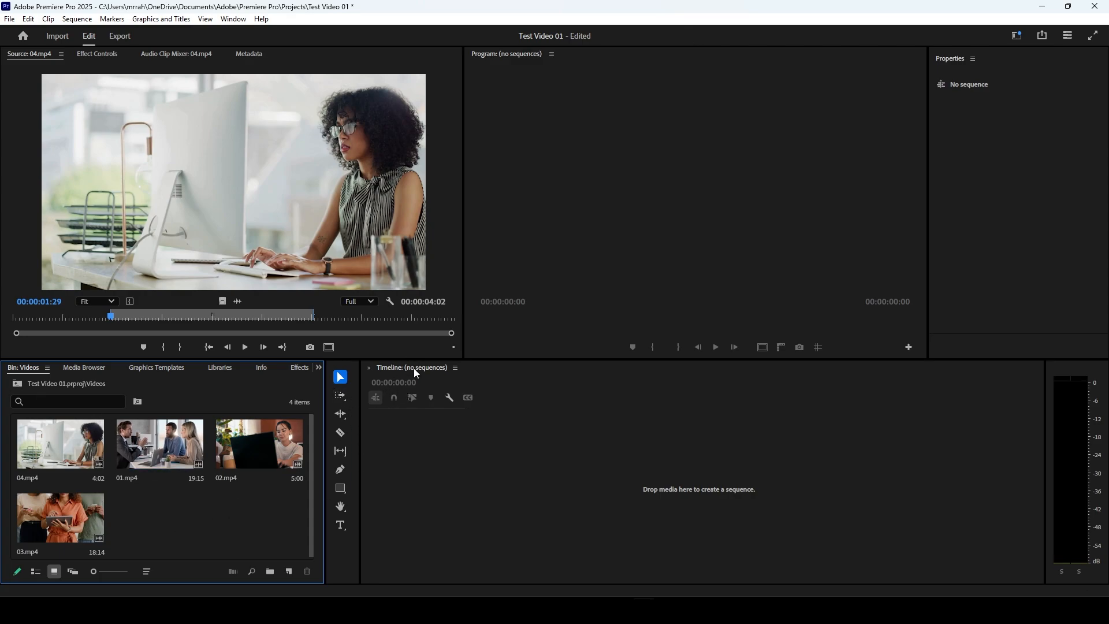
Step: Start a new sequence in the Videos bin and set its timebase to 30.00 frames/second
click(289, 572)
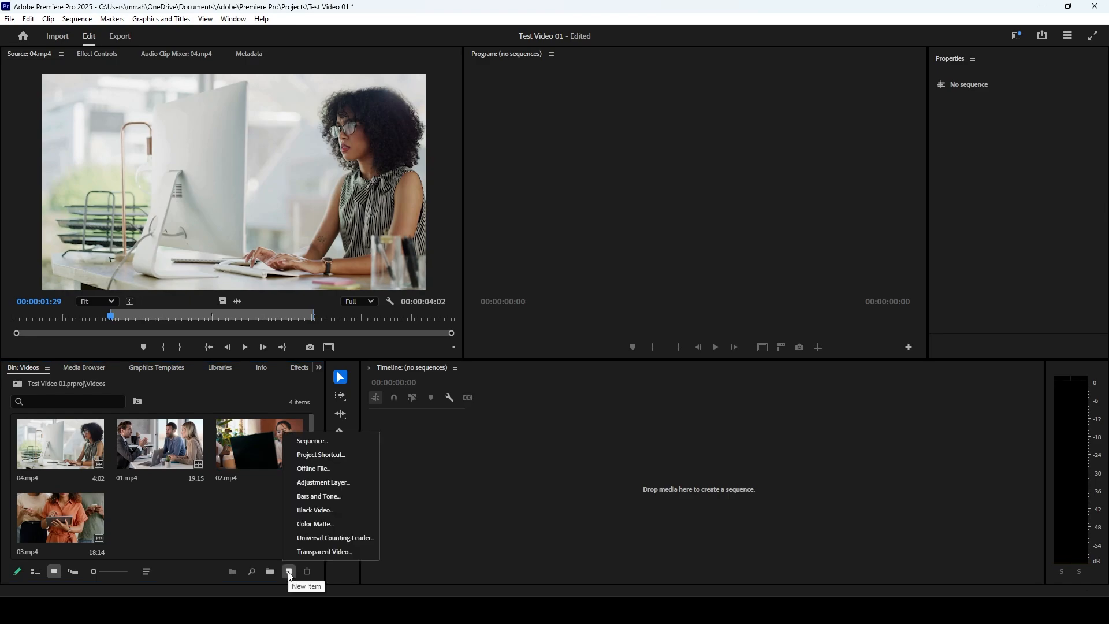
click(323, 446)
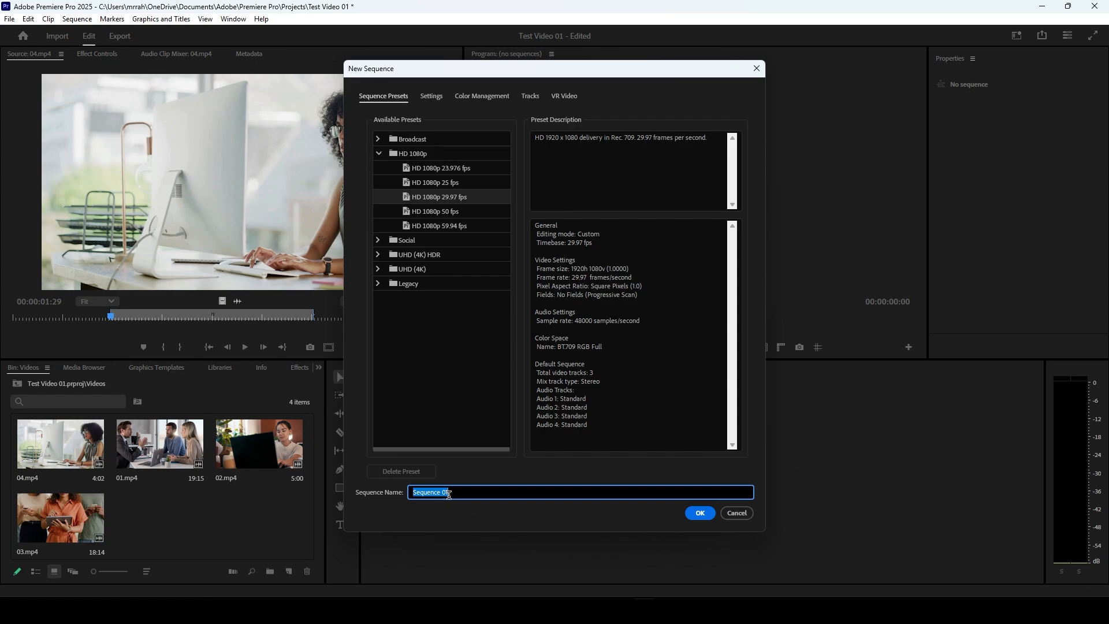
click(450, 493)
click(437, 101)
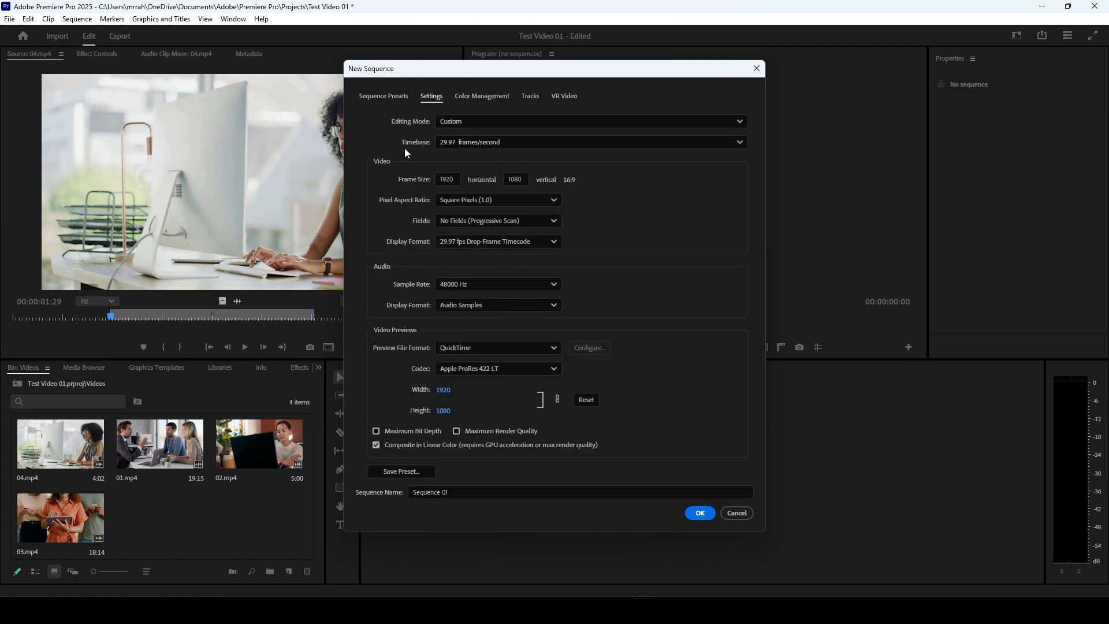
click(458, 143)
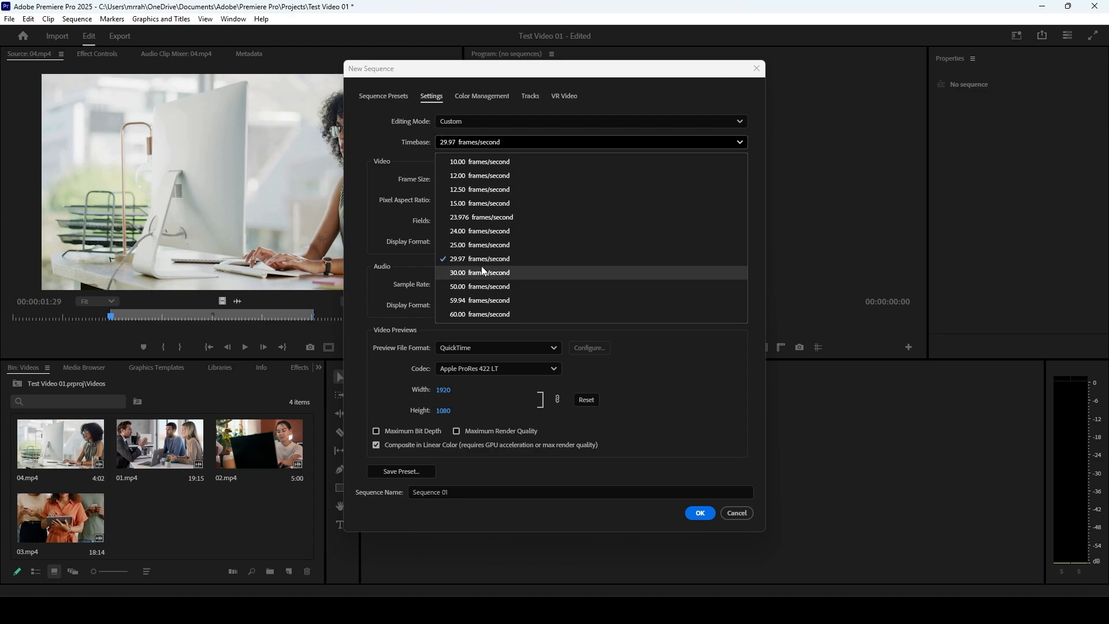
click(454, 277)
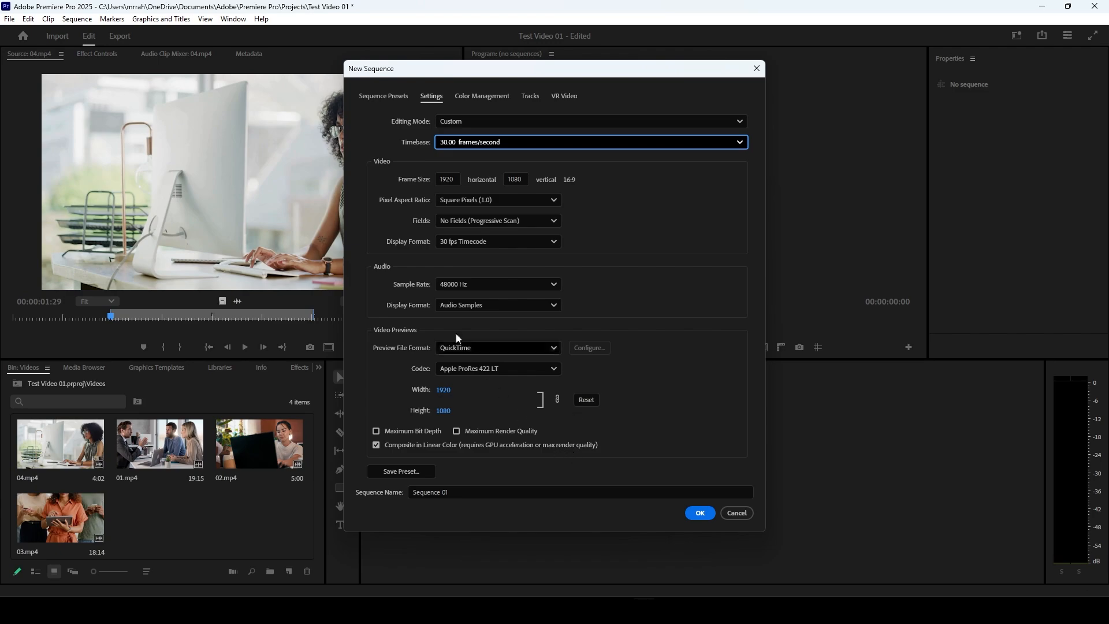
Step: Review the new sequence's Color Management, Tracks and VR Video settings and create the sequence
click(500, 100)
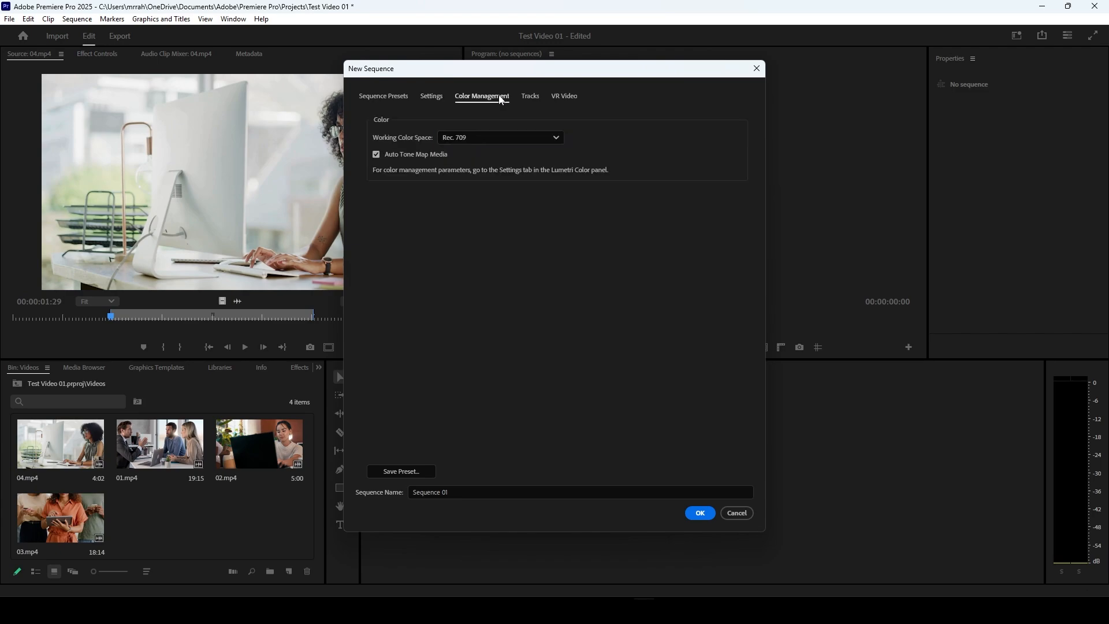
click(536, 99)
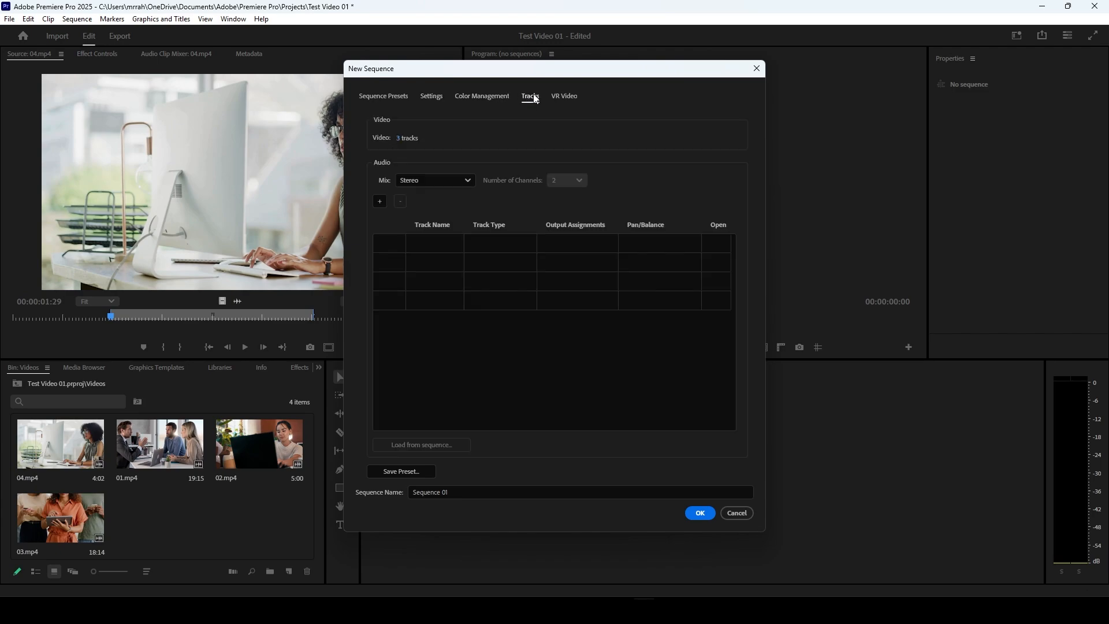
click(563, 98)
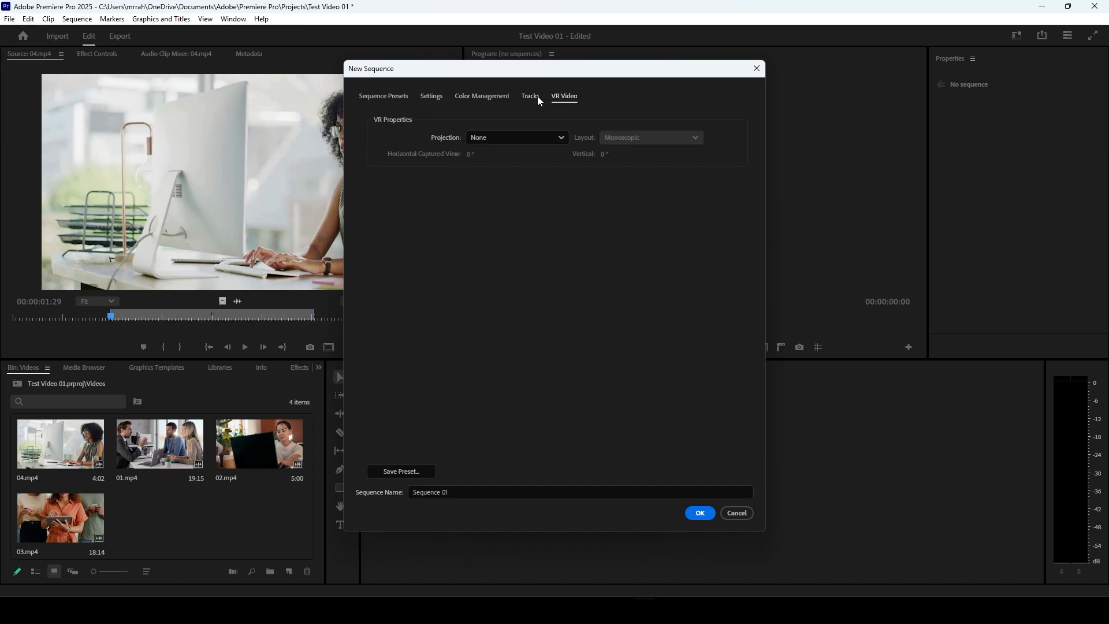
click(530, 143)
click(535, 141)
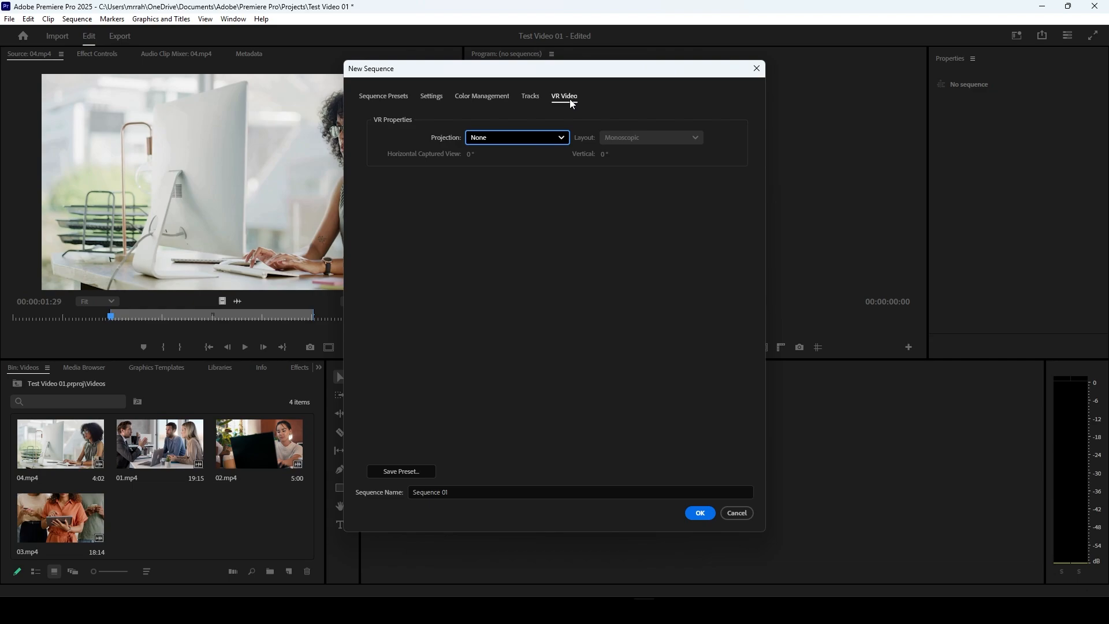
click(441, 99)
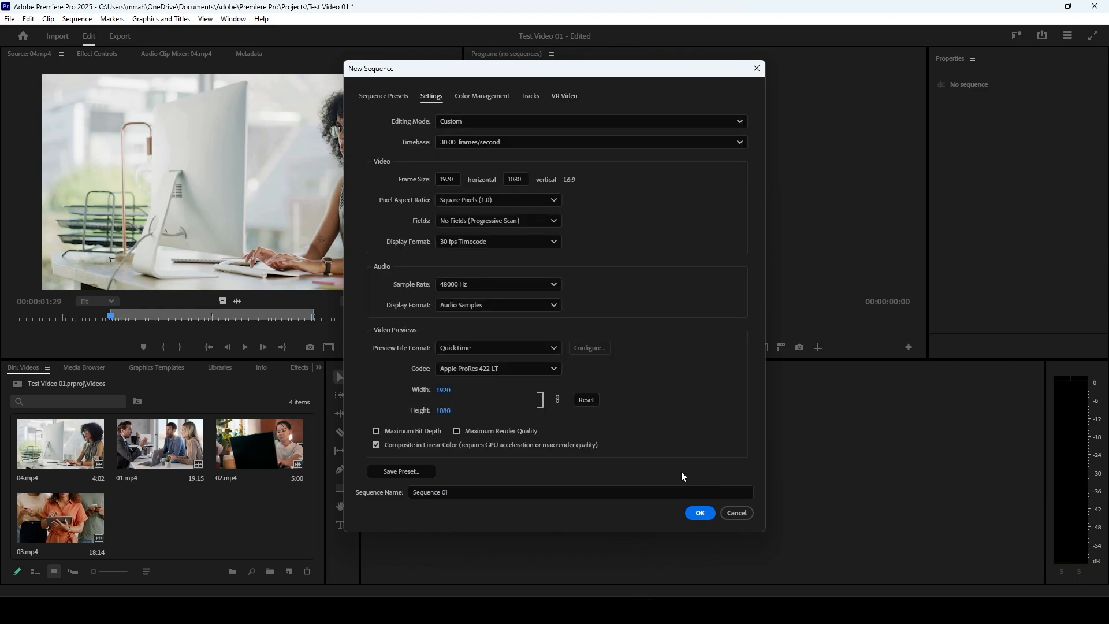
click(700, 514)
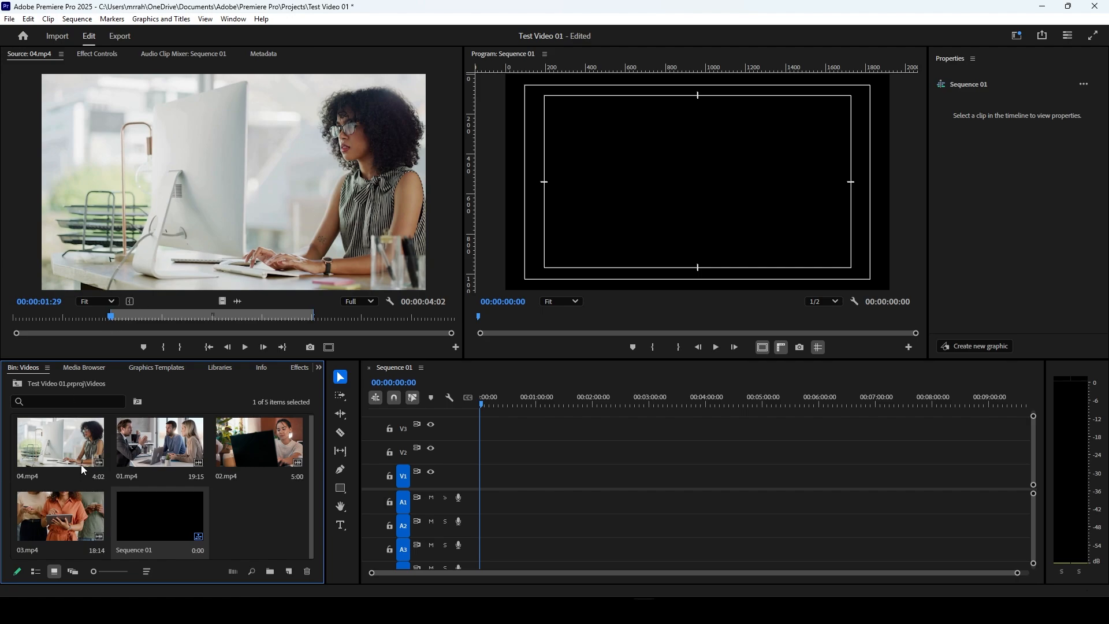
Step: Place the marked range of 04.mp4 with video and audio at the start of tracks V1 and A1
double_click(81, 466)
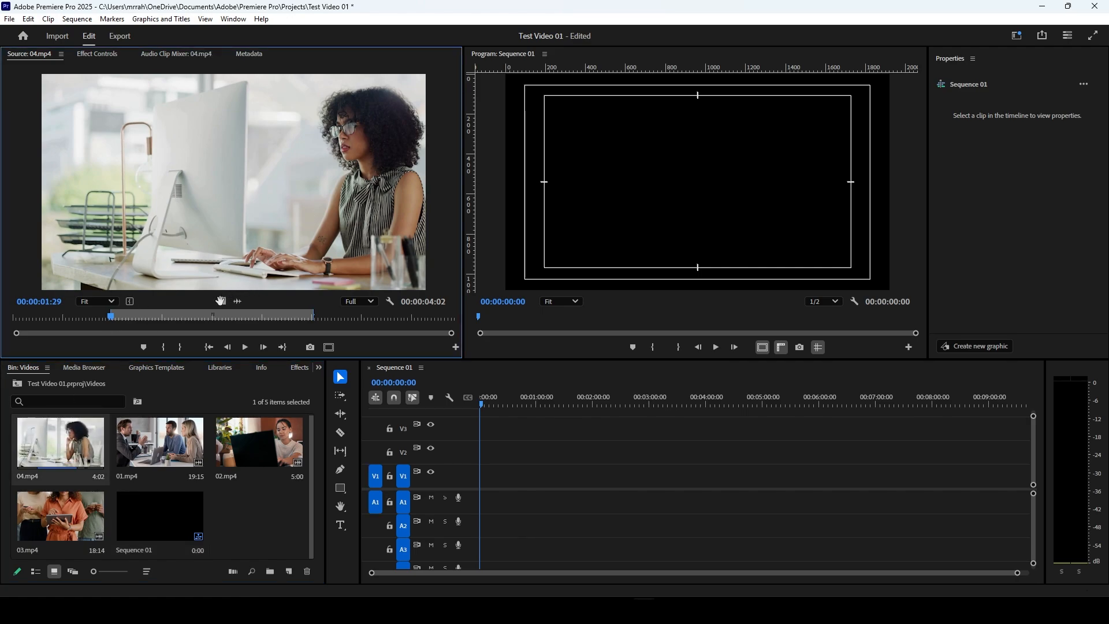
drag(222, 301, 492, 481)
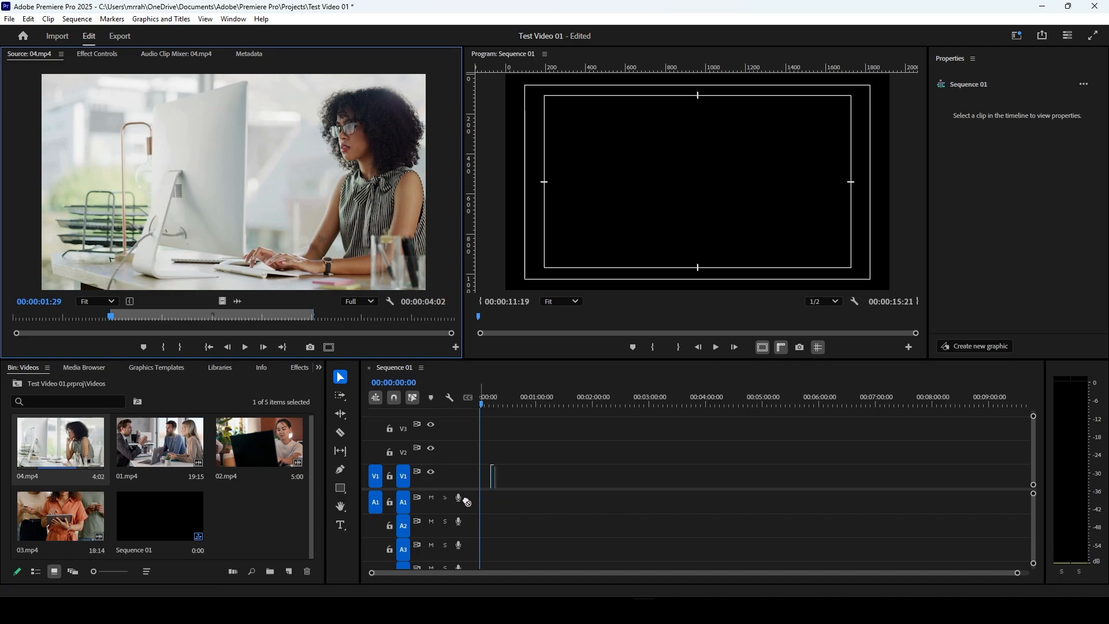
drag(238, 301, 481, 490)
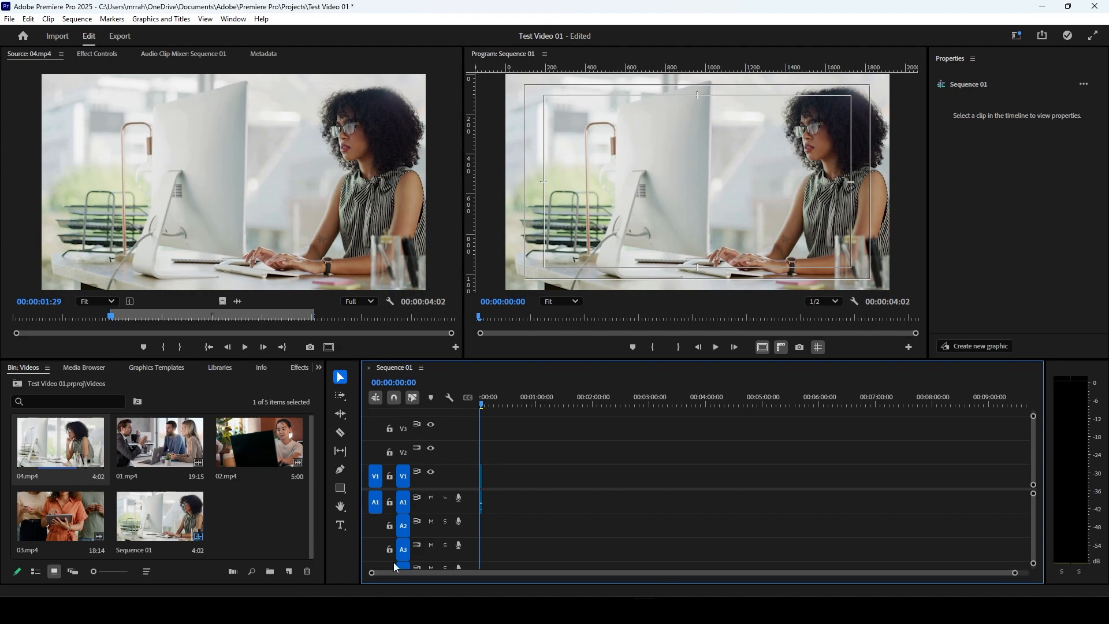
drag(372, 575, 485, 588)
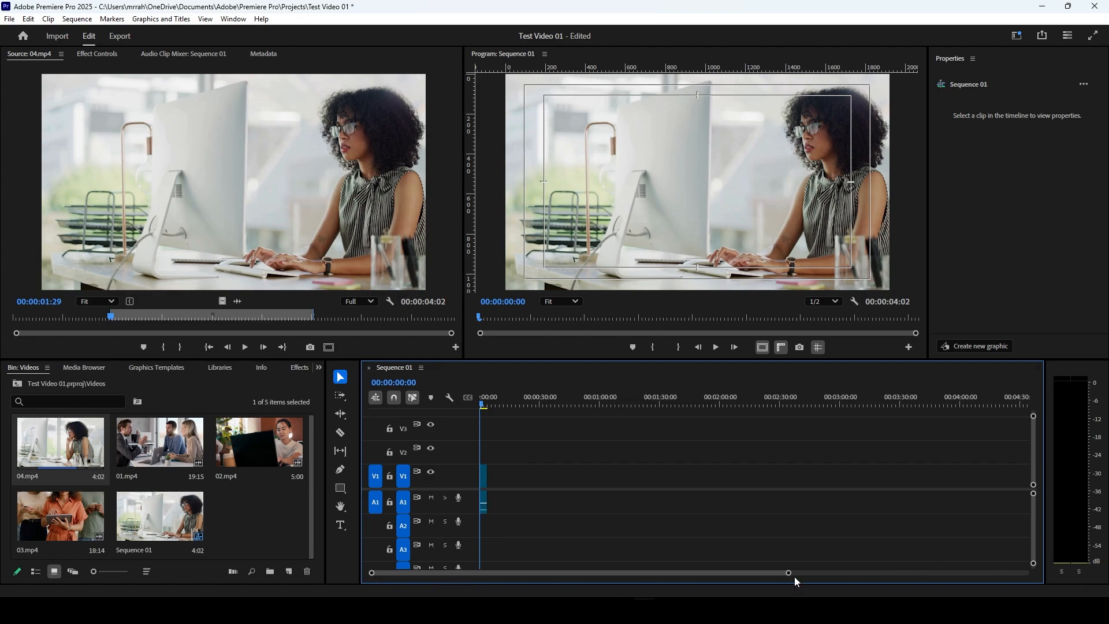
drag(790, 575, 632, 575)
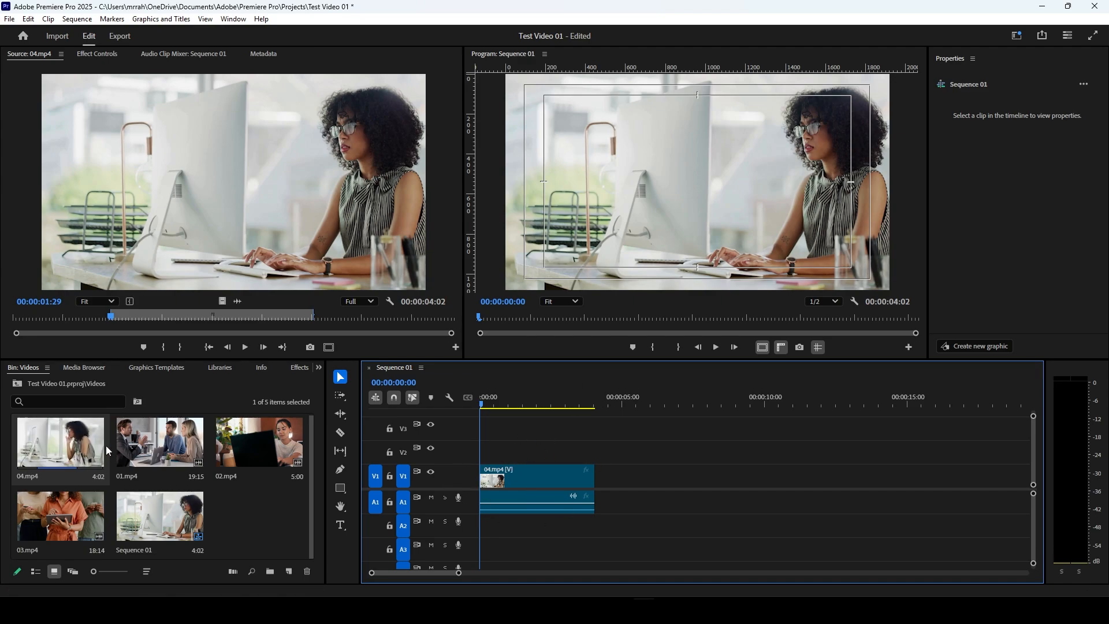
Step: Append the full clips 01.mp4 and 02.mp4 directly after 04.mp4 on tracks V1 and A1
double_click(144, 446)
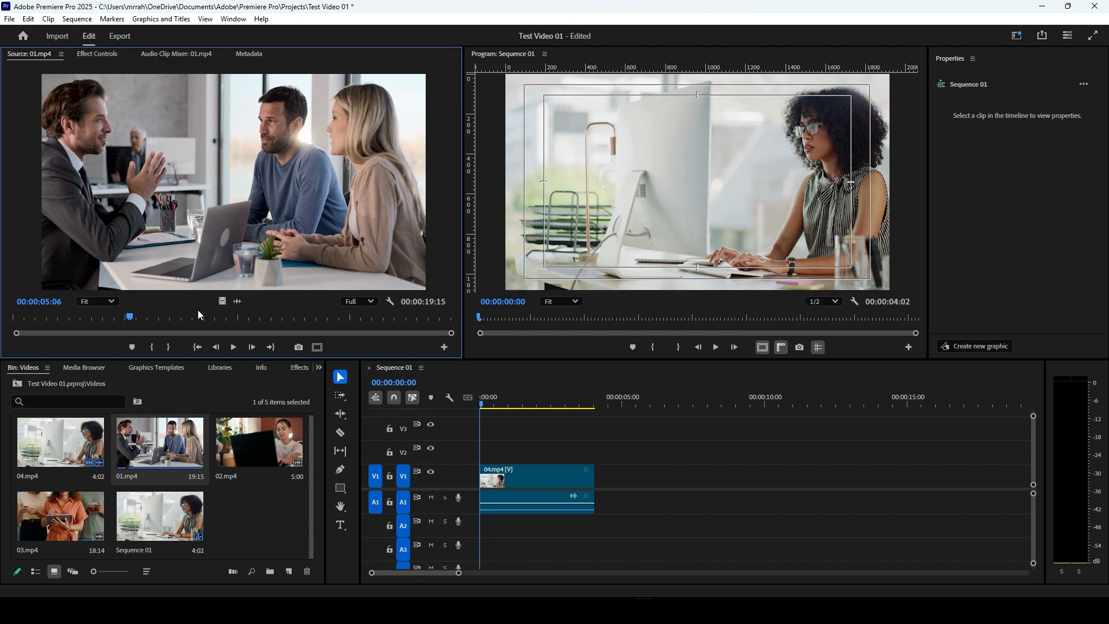
drag(218, 236, 598, 487)
drag(439, 573, 458, 573)
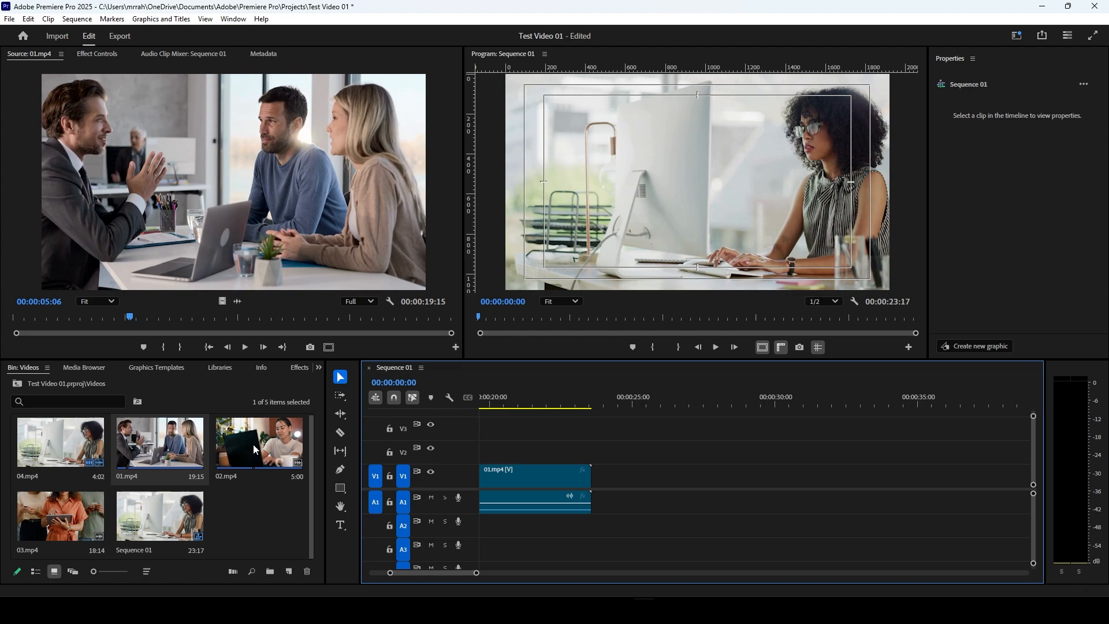
drag(253, 446, 472, 475)
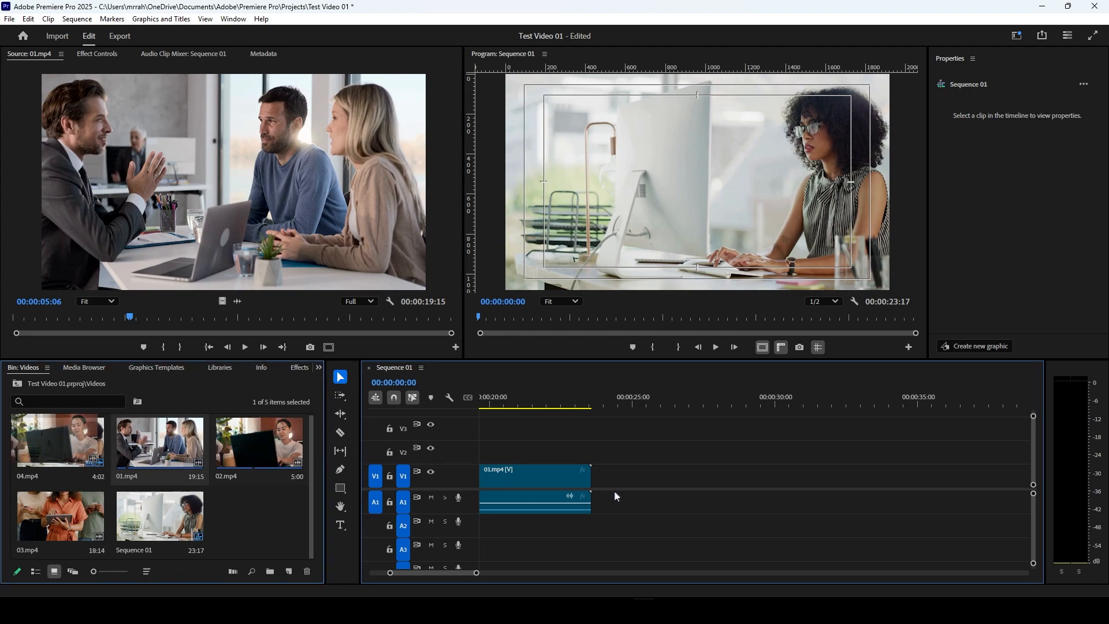
drag(619, 487, 607, 479)
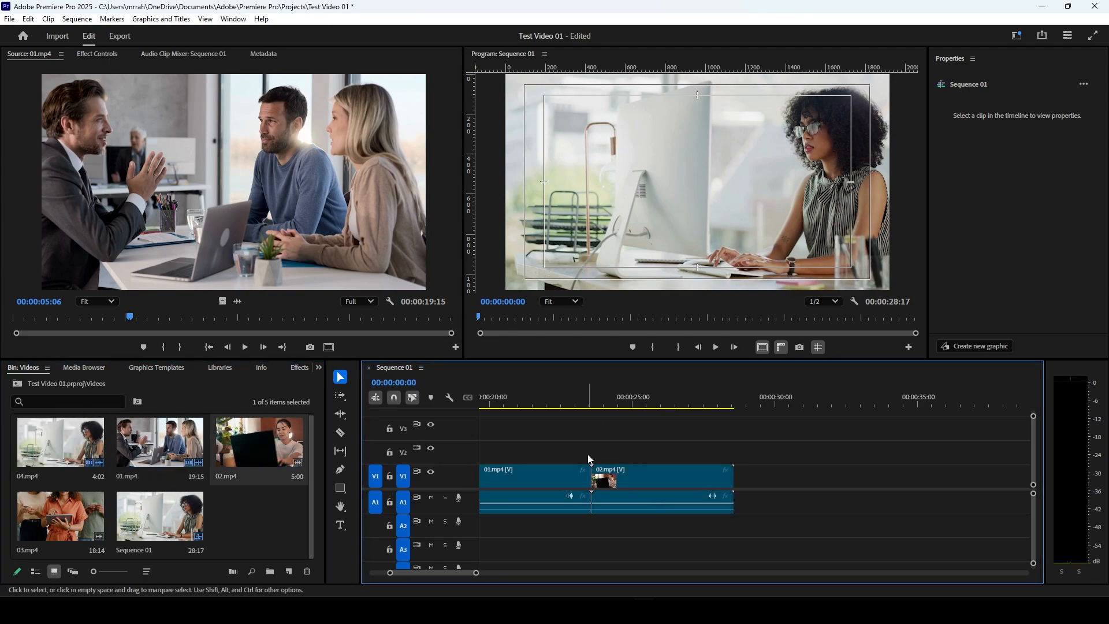
Step: Scrub the playhead through the 01.mp4 and 02.mp4 clips to preview the sequence, stopping at 00:00:26:06
click(609, 402)
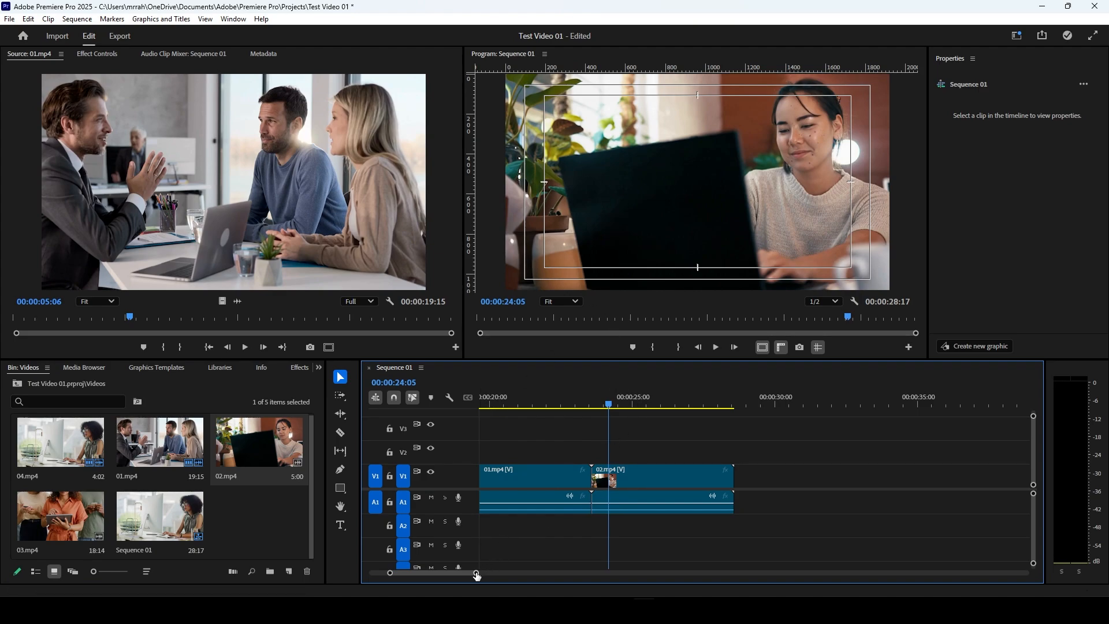
drag(477, 576, 500, 573)
click(757, 403)
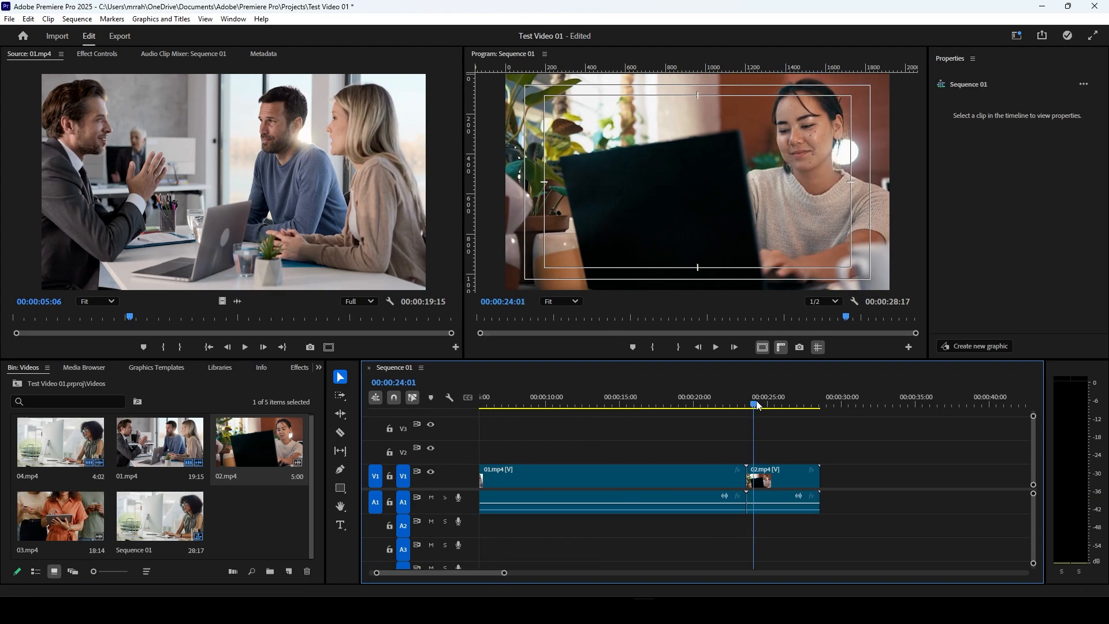
drag(756, 402, 771, 403)
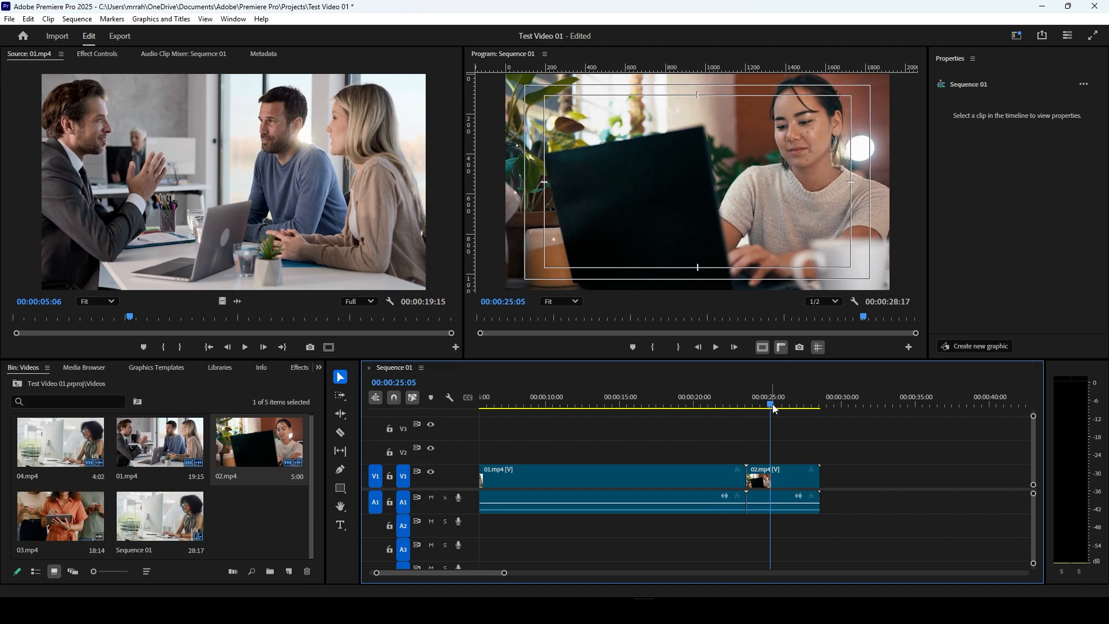
drag(776, 407, 723, 411)
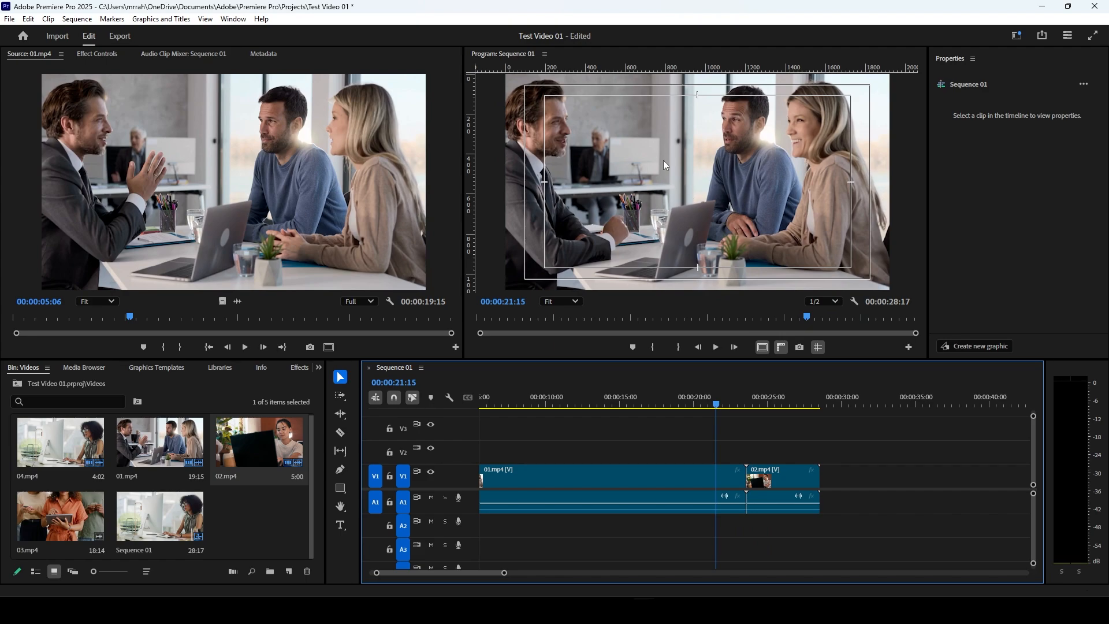
scroll(560, 411, up, 3)
click(558, 410)
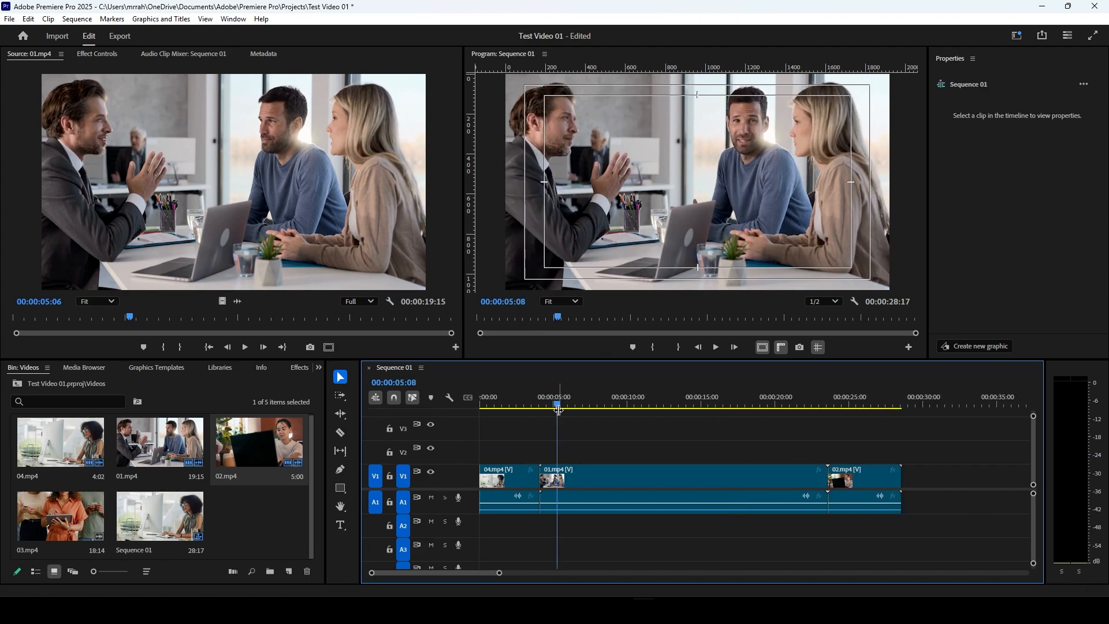
drag(558, 410, 869, 427)
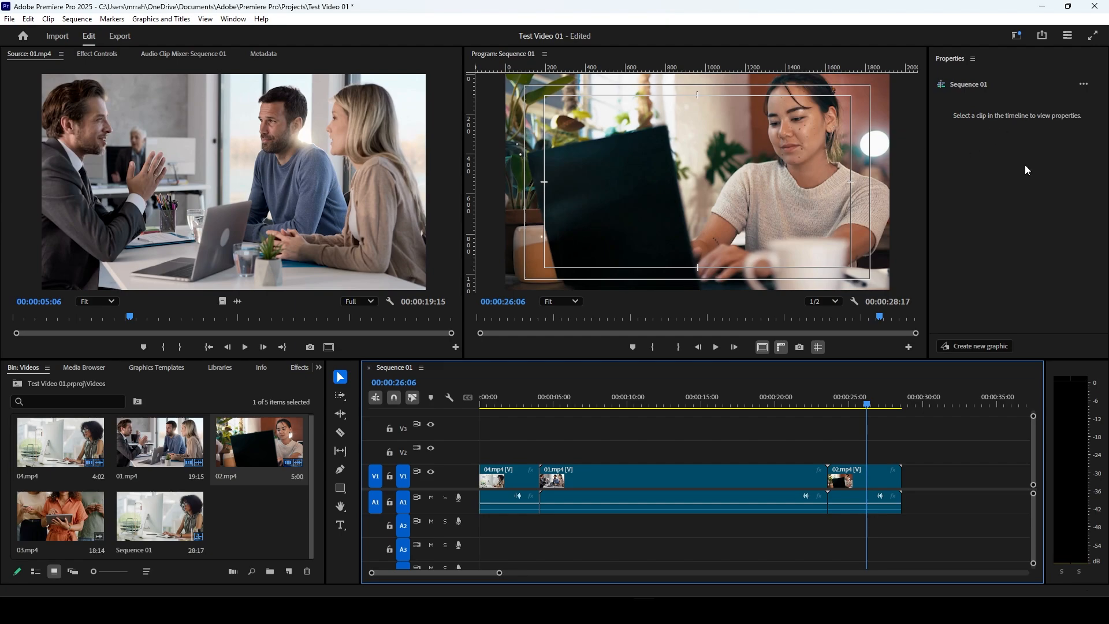
Step: With the playhead over 01.mp4 at 00:00:12:21, try position 945, 536 and anchor point X 957, resetting the clip's transform after each
click(663, 470)
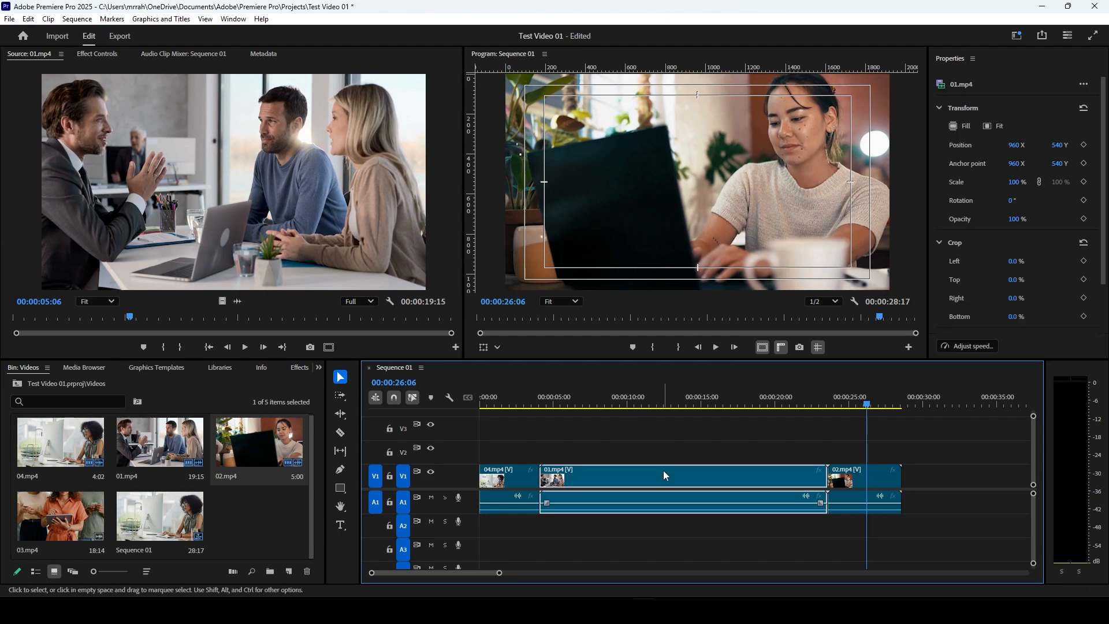
click(667, 403)
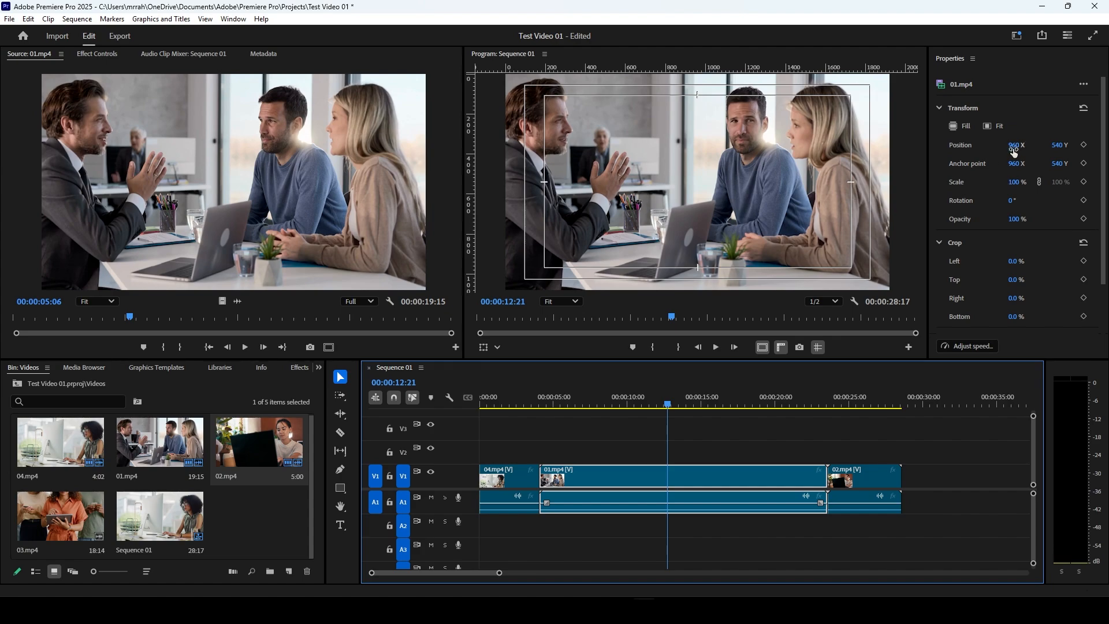
drag(1017, 145, 1060, 152)
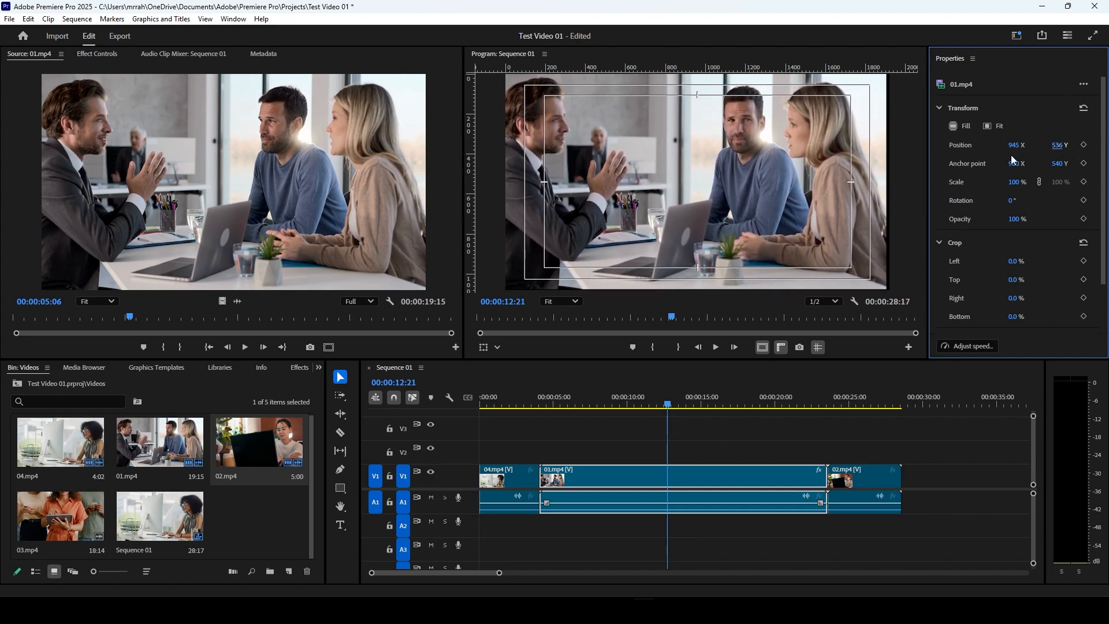
click(1084, 108)
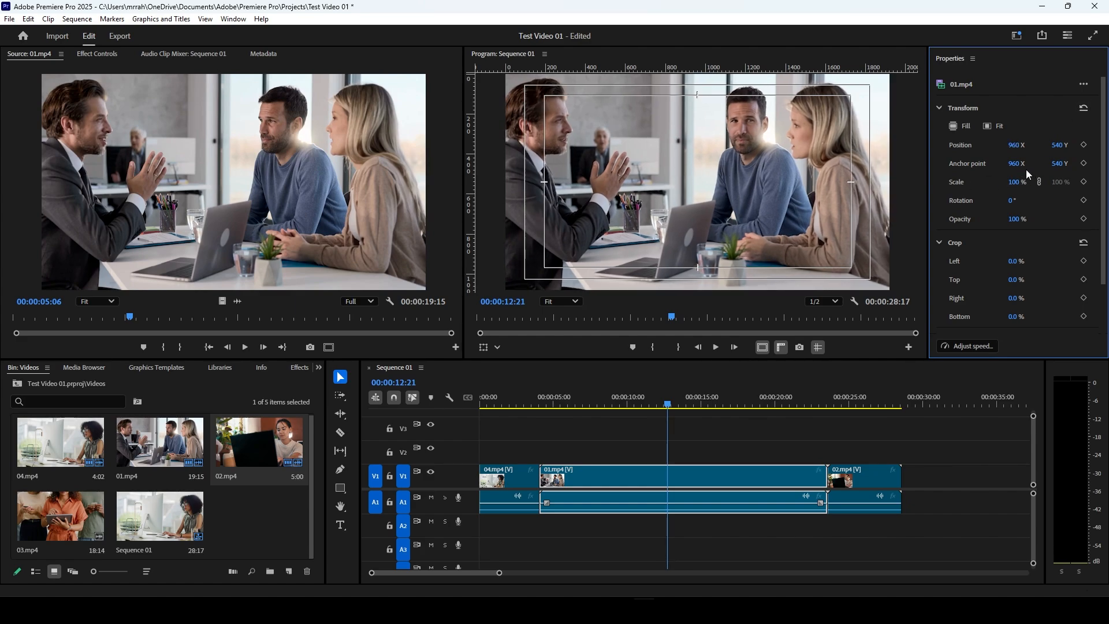
drag(1015, 164, 1029, 181)
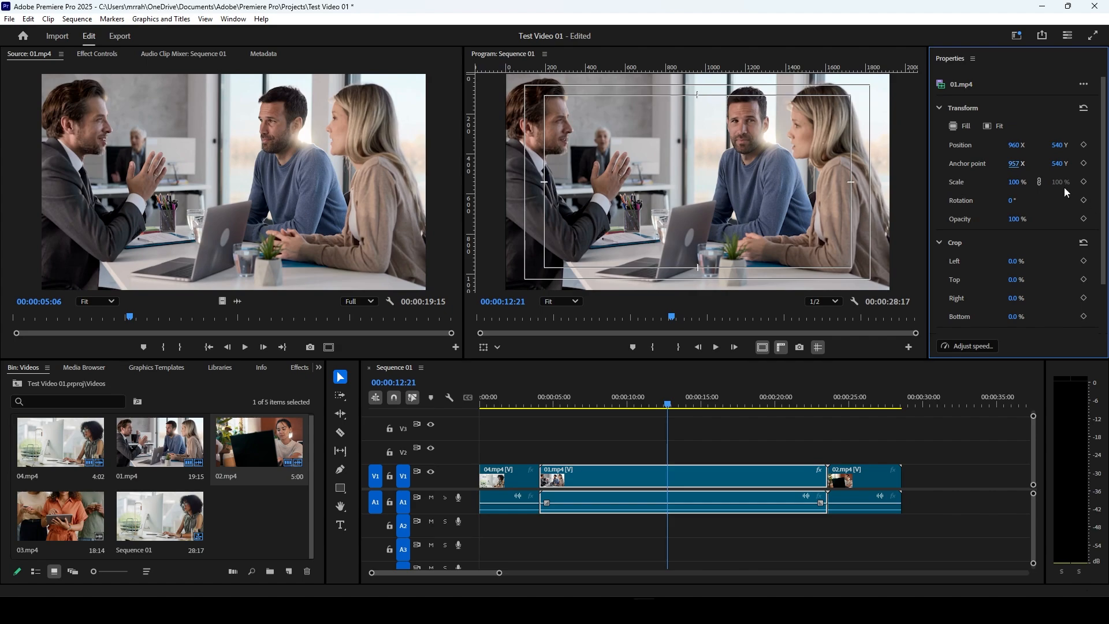
click(1085, 111)
Step: Try scaling 01.mp4 to 103 %, then unlock uniform scale and try 101 % height with 50 % width
mouse_move(1017, 182)
mouse_down()
mouse_move(1000, 184)
mouse_move(1015, 182)
mouse_up()
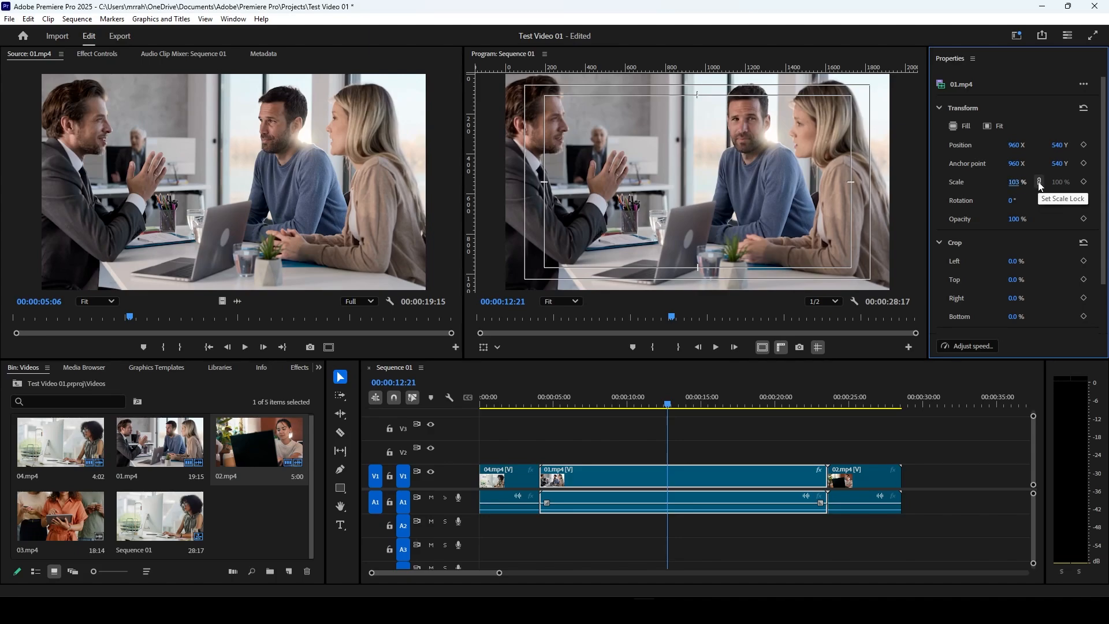
click(1040, 184)
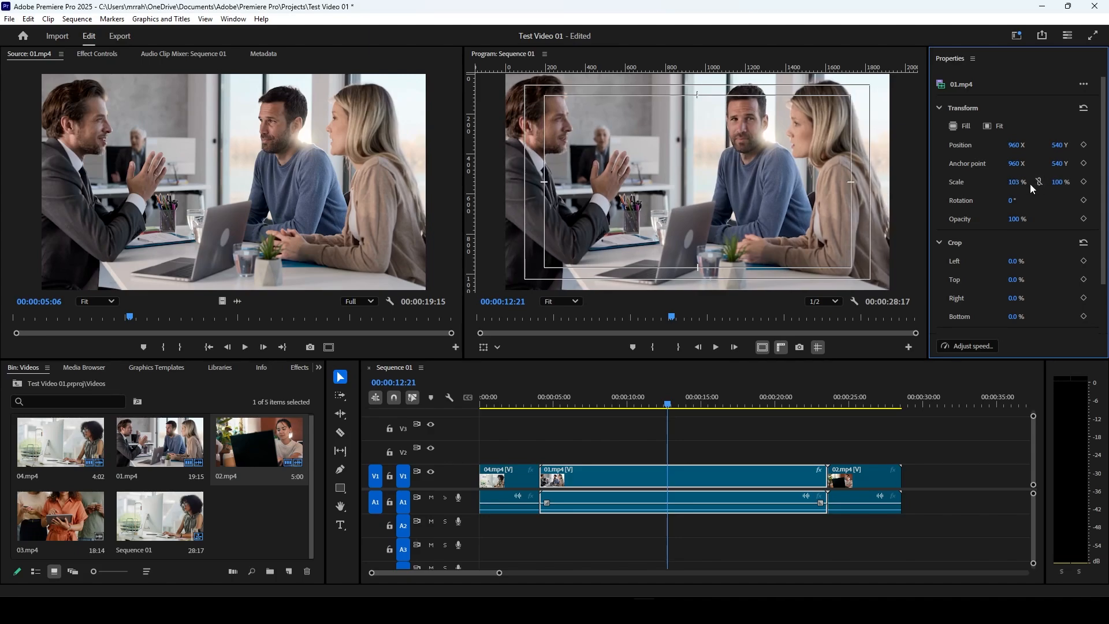
drag(1011, 186, 1038, 183)
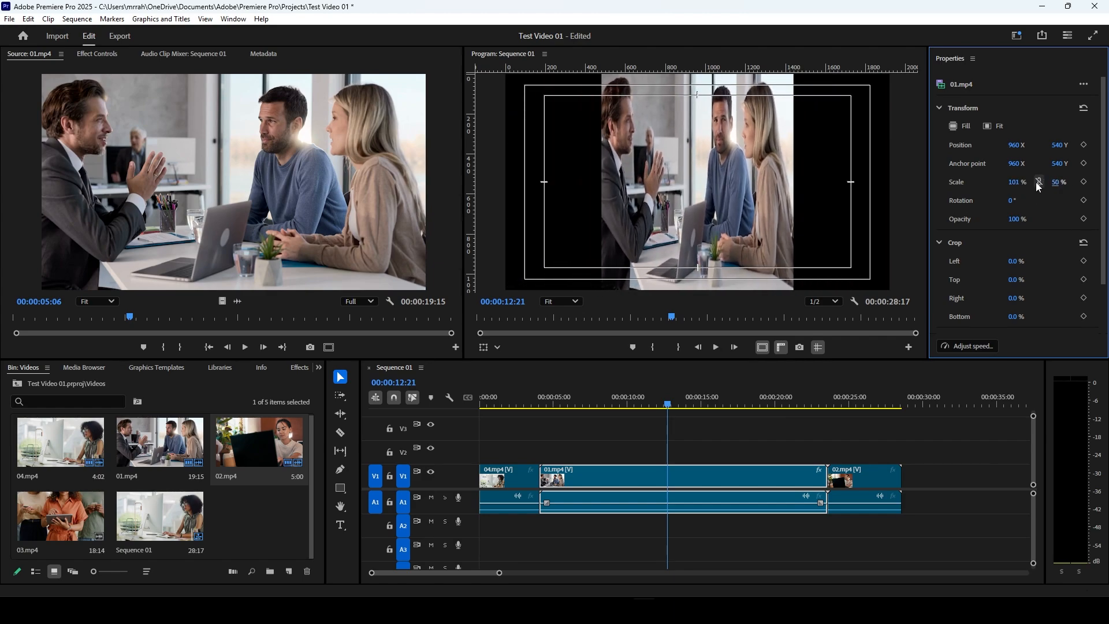
Step: Lock 01.mp4's scale to uniform again and set it to 100 %
click(1041, 182)
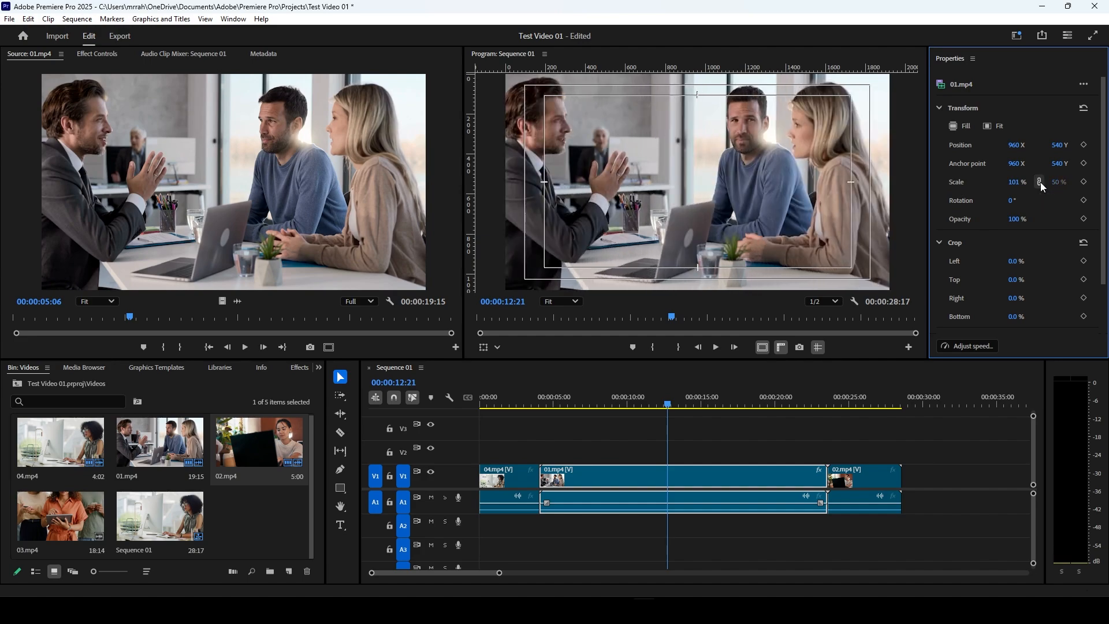
click(1041, 182)
click(1041, 181)
drag(1023, 188, 1018, 183)
text(100)
key(Return)
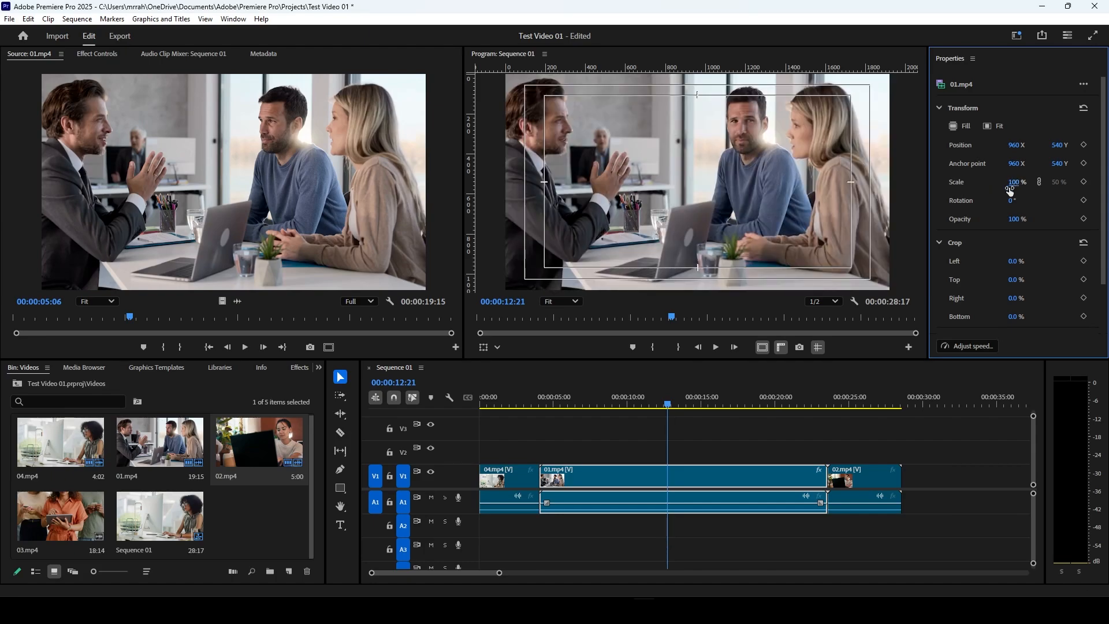
Step: Try rotating 01.mp4 to 2° and adjusting its opacity and left crop, then reset the clip's crop and transform
mouse_move(1010, 204)
mouse_down()
mouse_move(1026, 204)
mouse_move(1012, 203)
mouse_up()
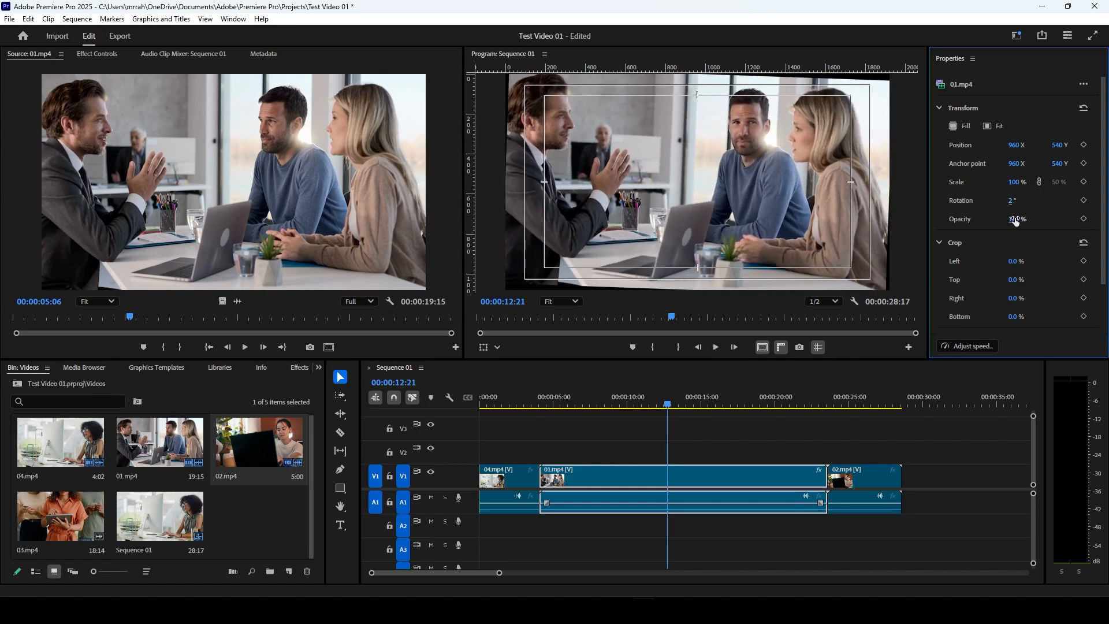
mouse_move(1017, 221)
mouse_down()
mouse_move(982, 220)
mouse_move(1029, 219)
mouse_up()
scroll(1030, 220, down, 2)
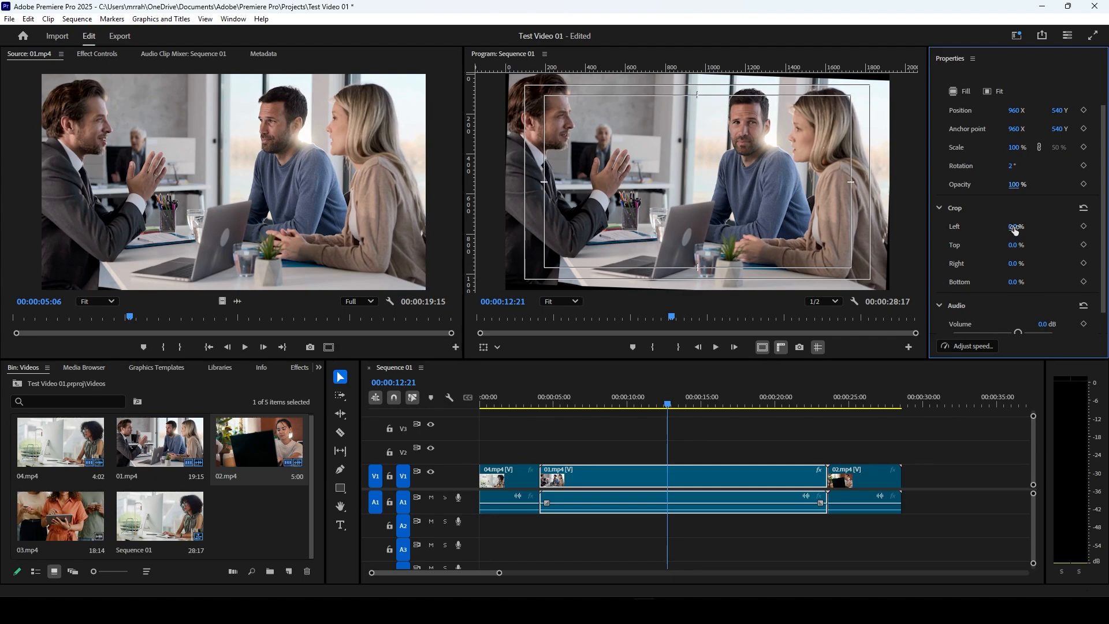
mouse_move(1015, 230)
mouse_down()
mouse_move(1043, 230)
mouse_move(1018, 228)
mouse_up()
click(1084, 209)
scroll(1084, 208, up, 2)
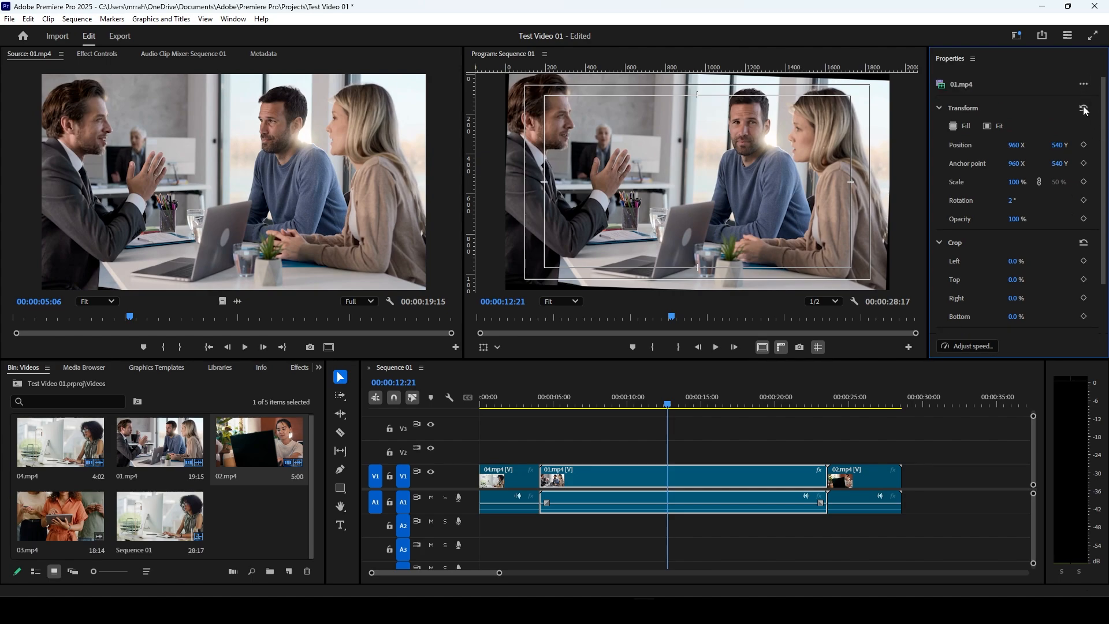
click(1084, 109)
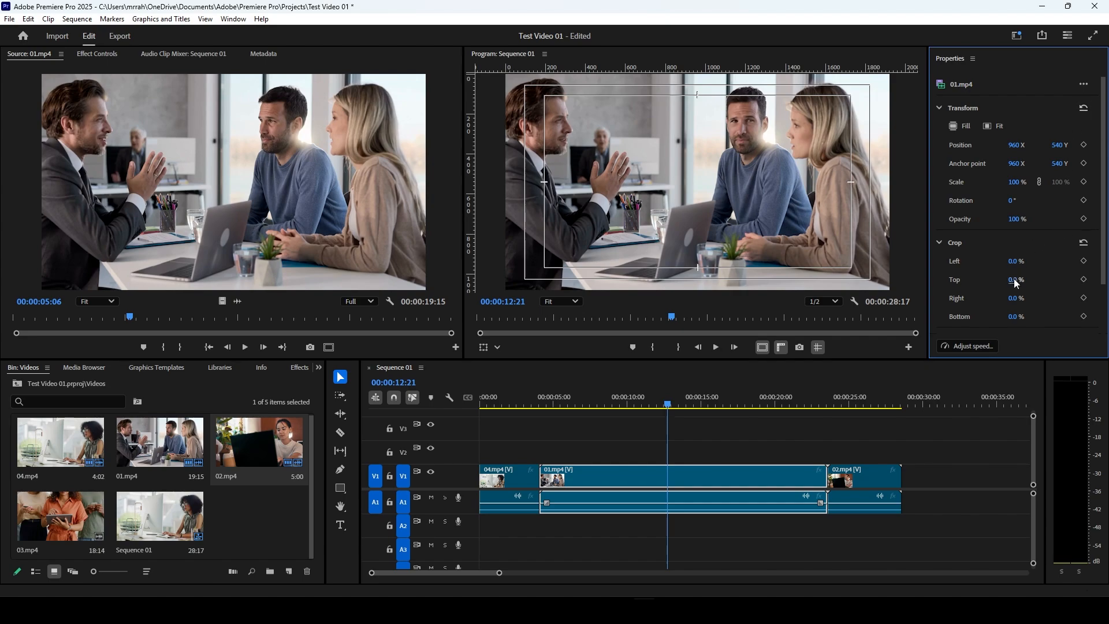
Step: Try adjusting 01.mp4's crop values and its audio volume, then reset the clip's audio settings
drag(1015, 281, 1008, 319)
scroll(976, 308, down, 2)
scroll(980, 313, down, 2)
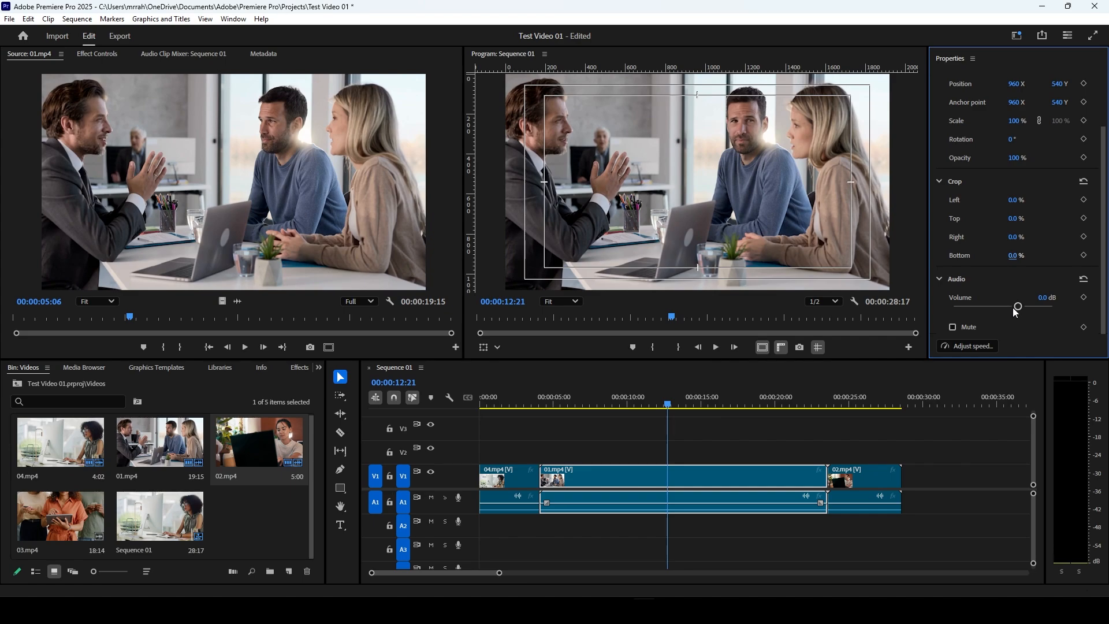
drag(1017, 308, 1005, 310)
drag(1005, 311, 1021, 310)
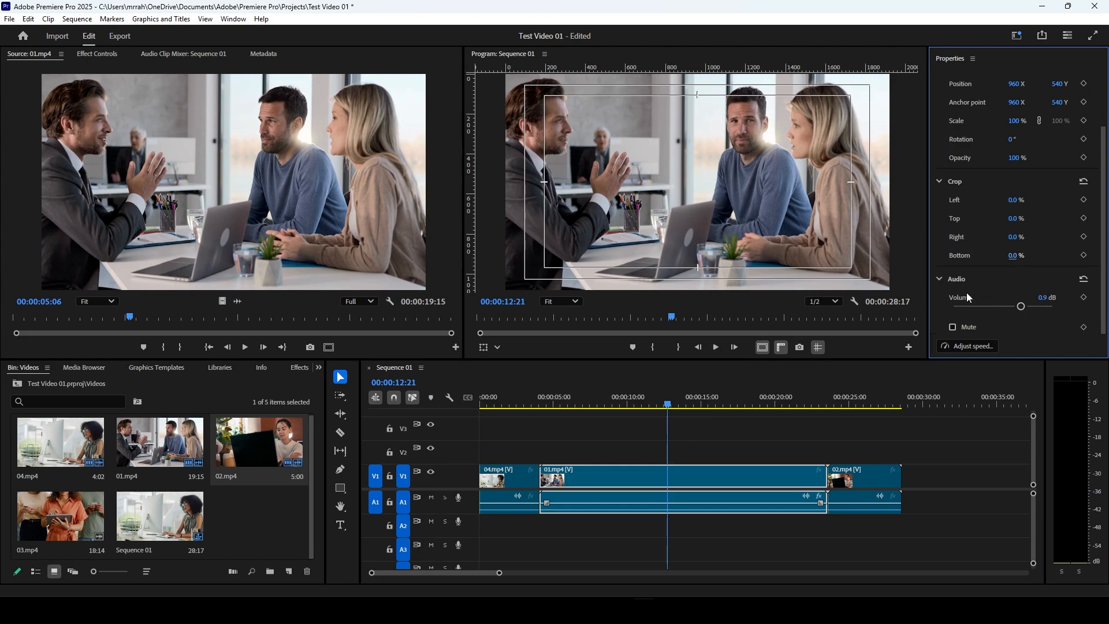
click(1076, 281)
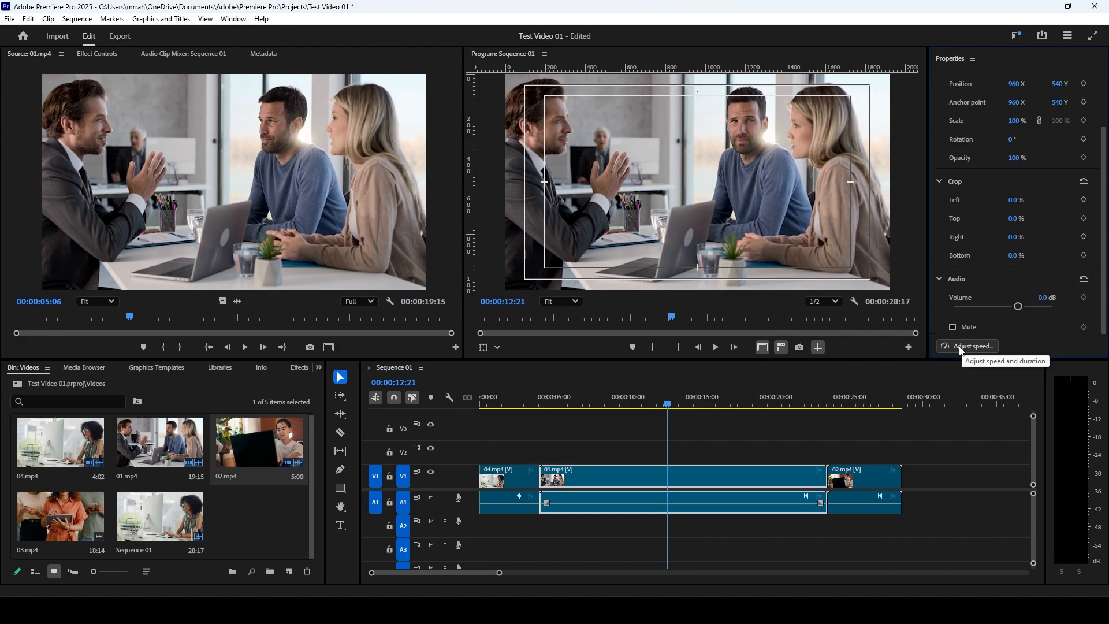
Step: Set 01.mp4's speed to 150 % with frame sampling as the time interpolation
click(961, 348)
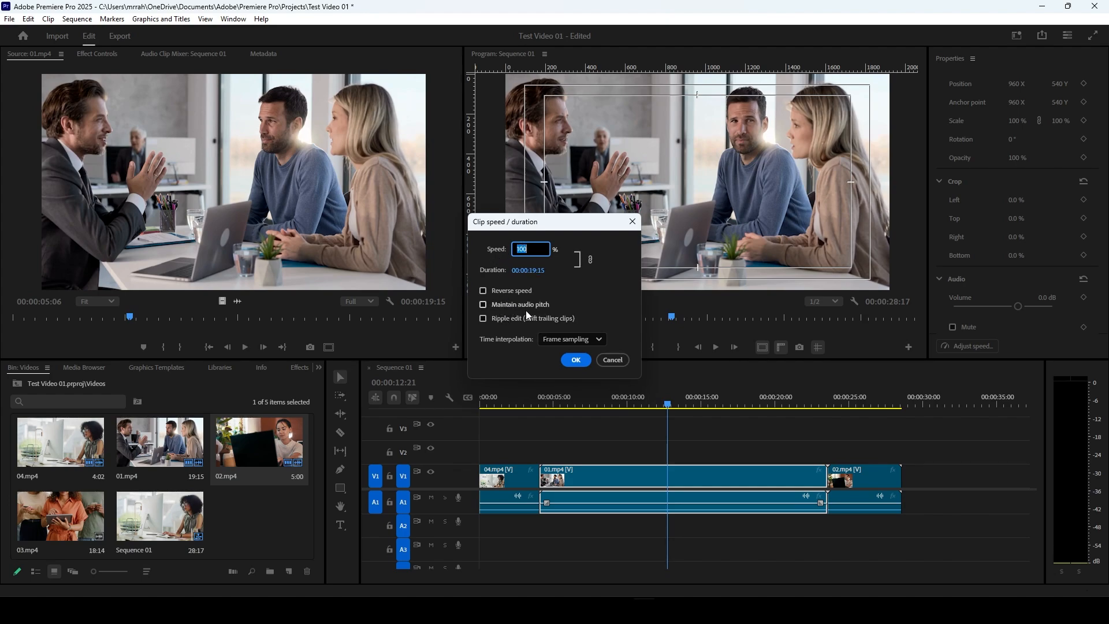
click(558, 342)
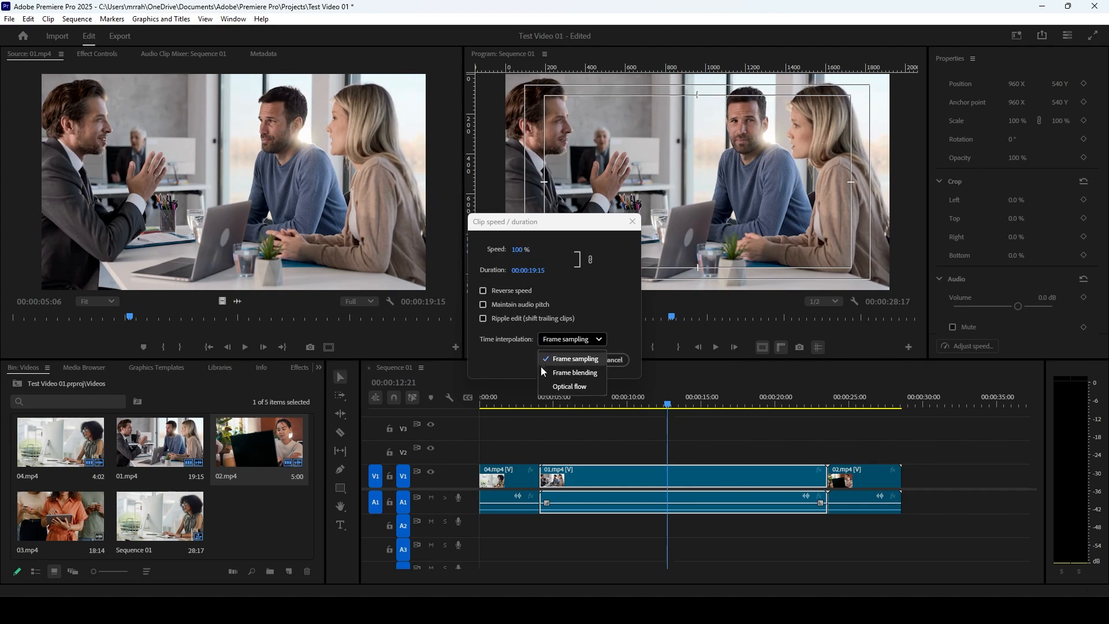
click(500, 355)
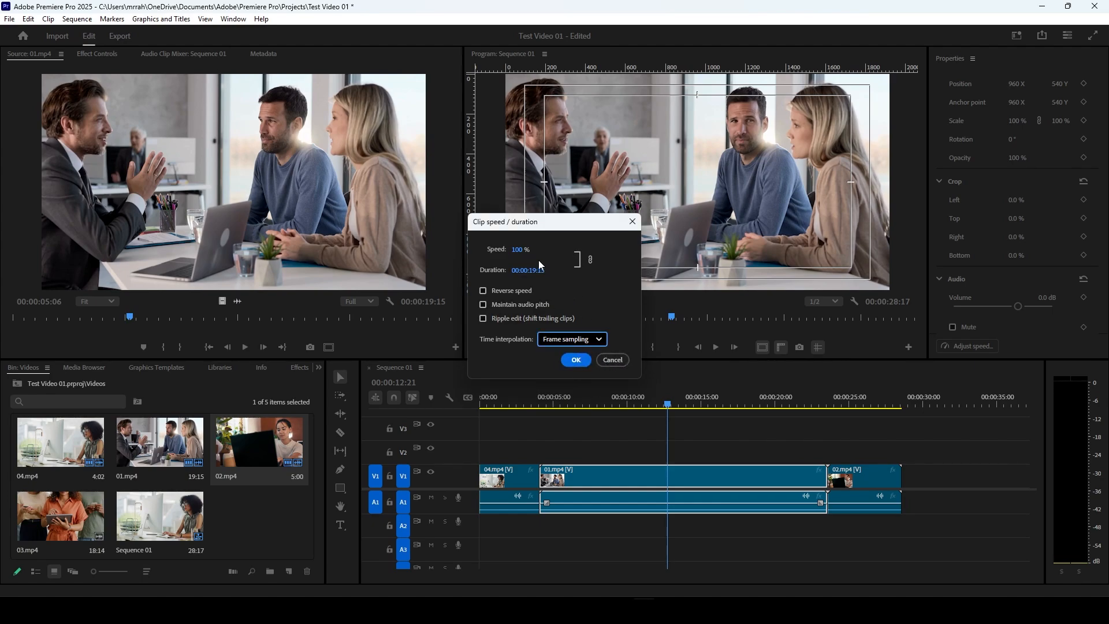
click(521, 249)
text(150)
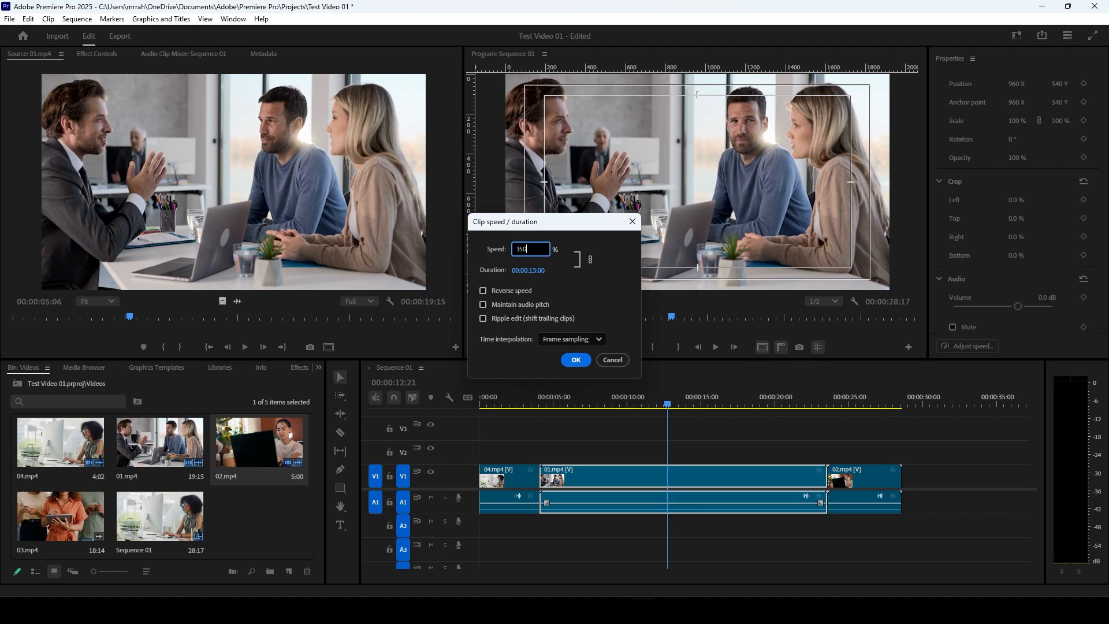
click(576, 359)
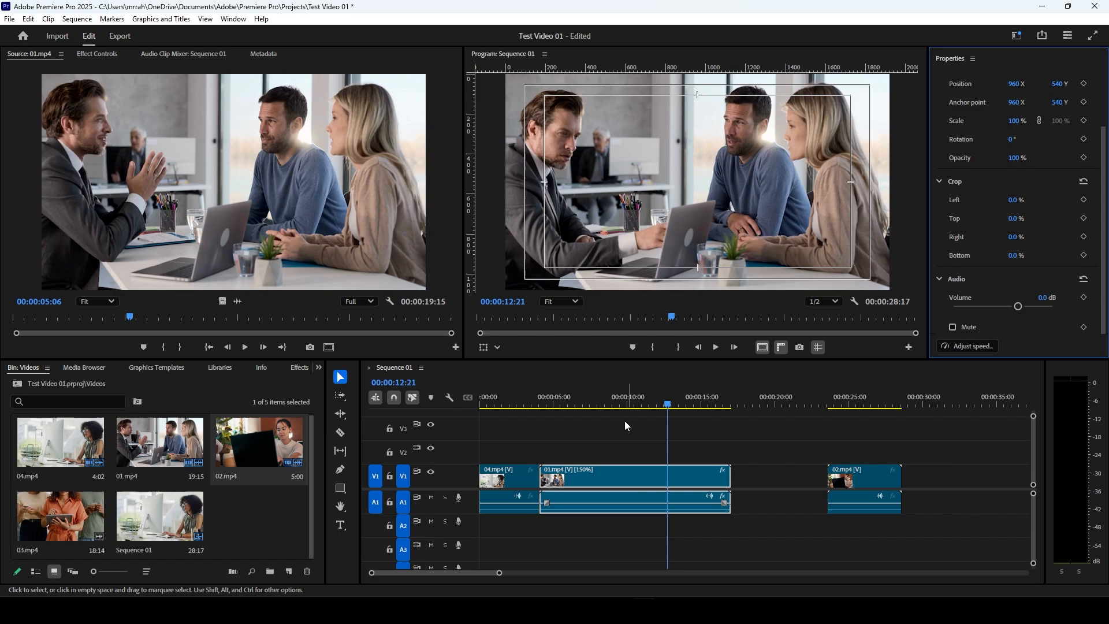
Step: Play back the sped-up 01.mp4, then close the gap between it and 02.mp4 on the timeline
click(568, 403)
key(space)
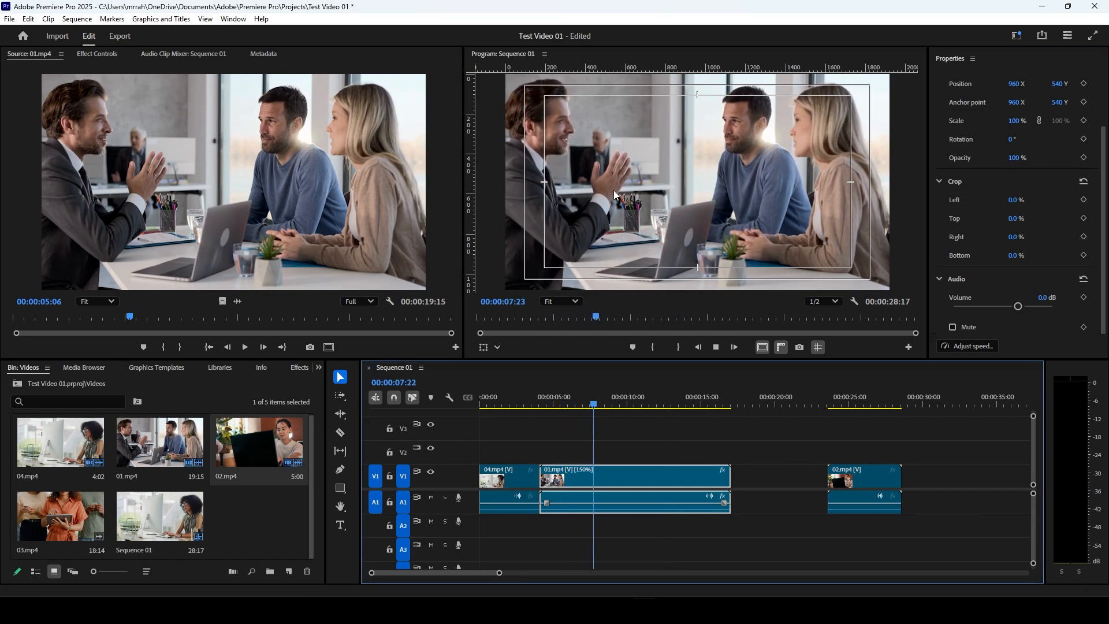
click(774, 472)
key(Delete)
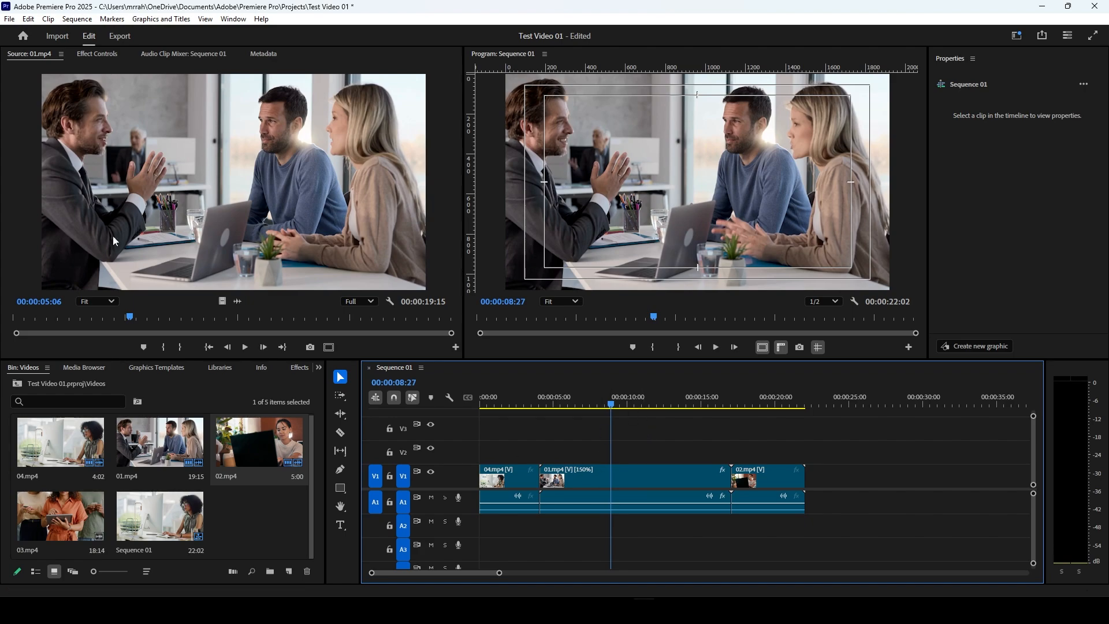
Step: Show 01.mp4's effect controls and try a horizontal position of 942, undoing the move
click(698, 481)
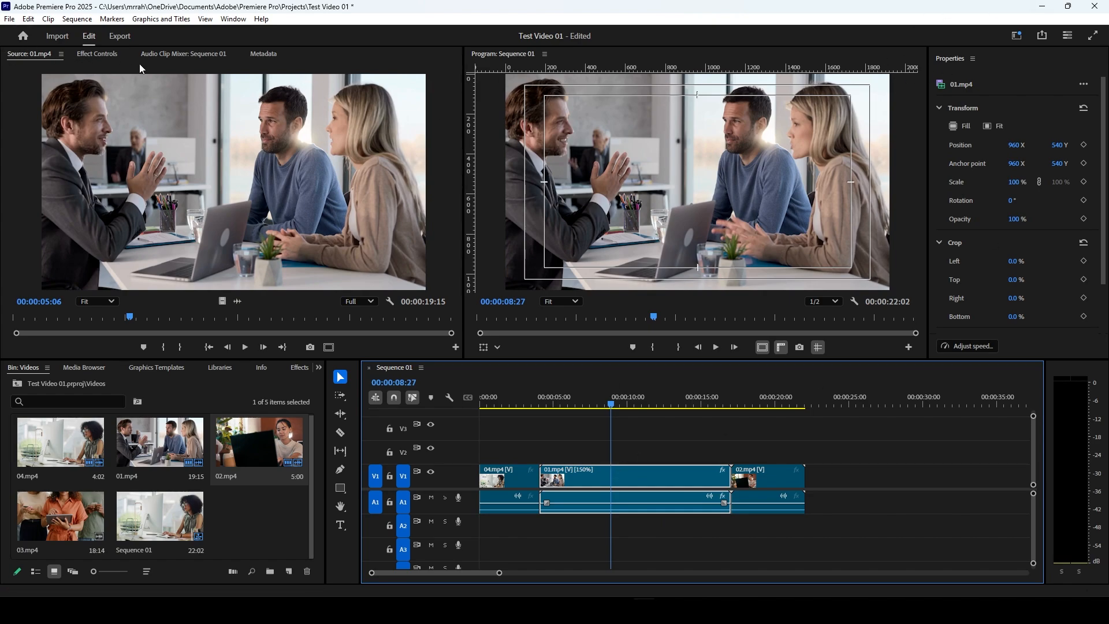
click(98, 53)
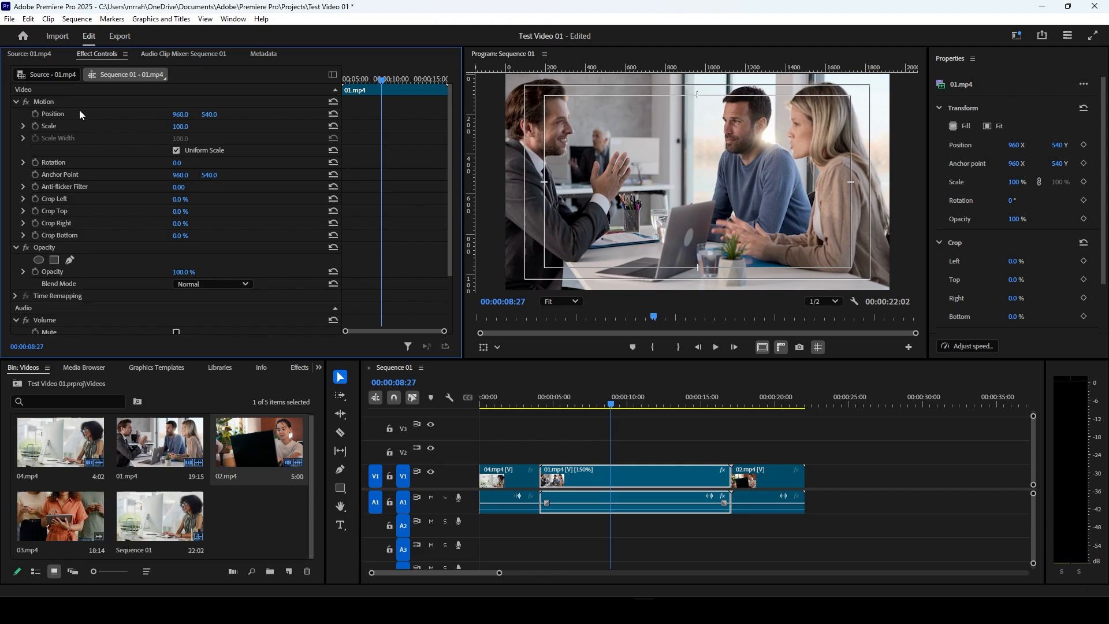
drag(179, 119, 168, 118)
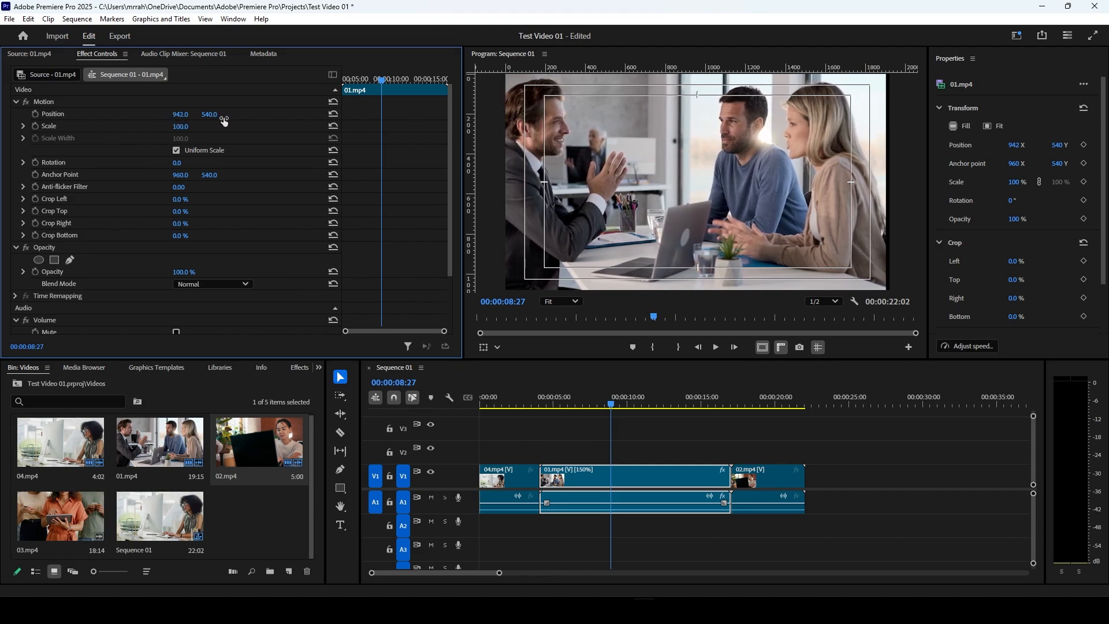
key(ctrl+z)
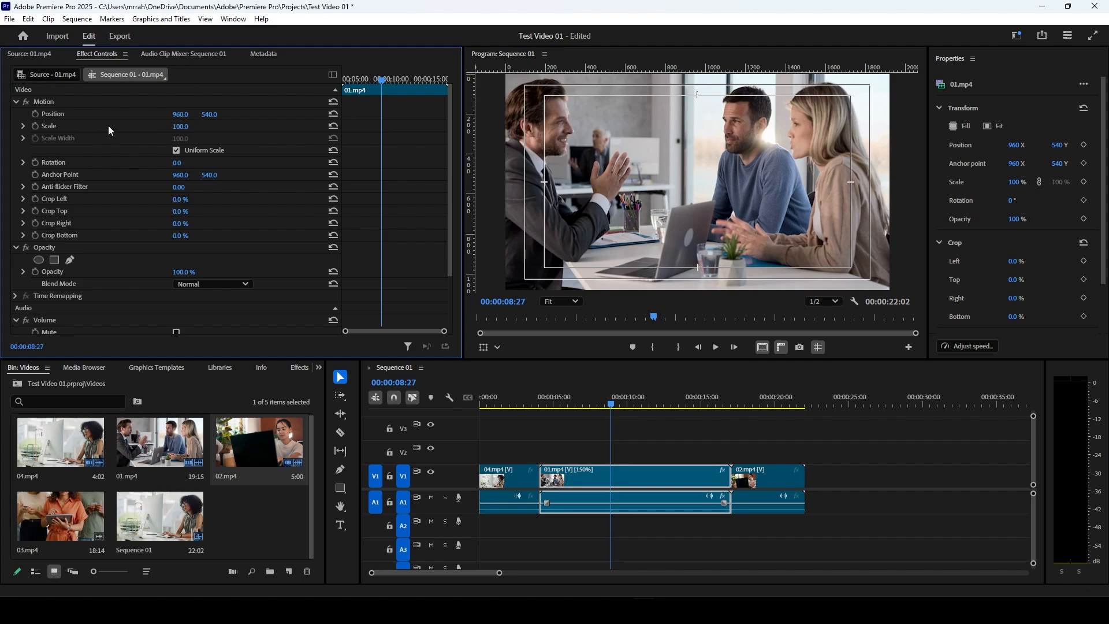
Step: Inspect 01.mp4's scale slider and uniform scale option, then try rotating the clip to -3° and reset its rotation
click(22, 127)
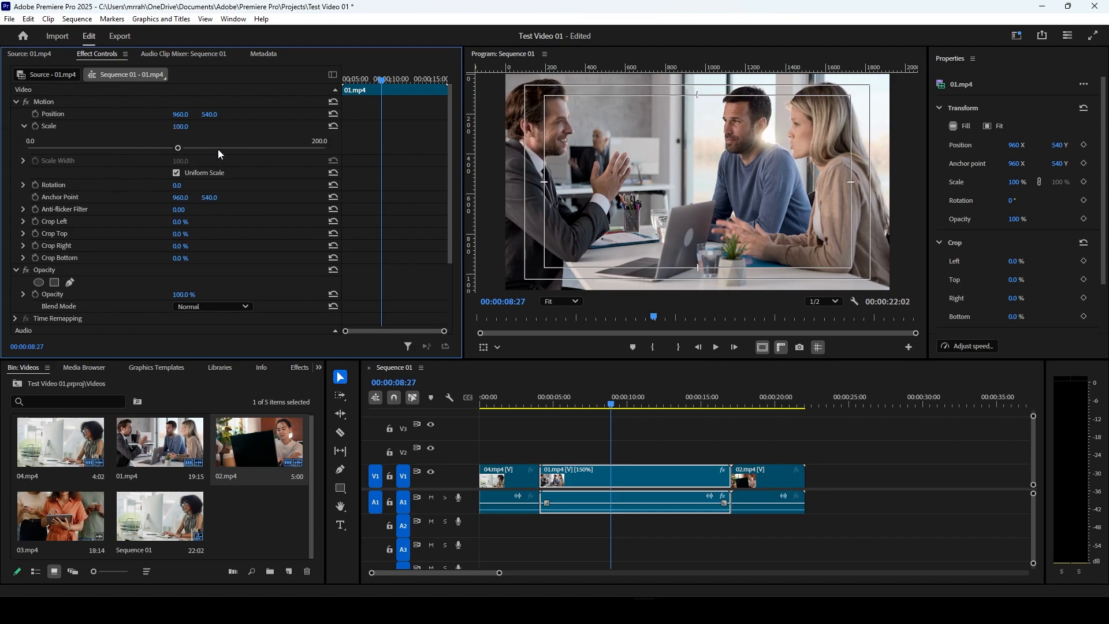
click(22, 126)
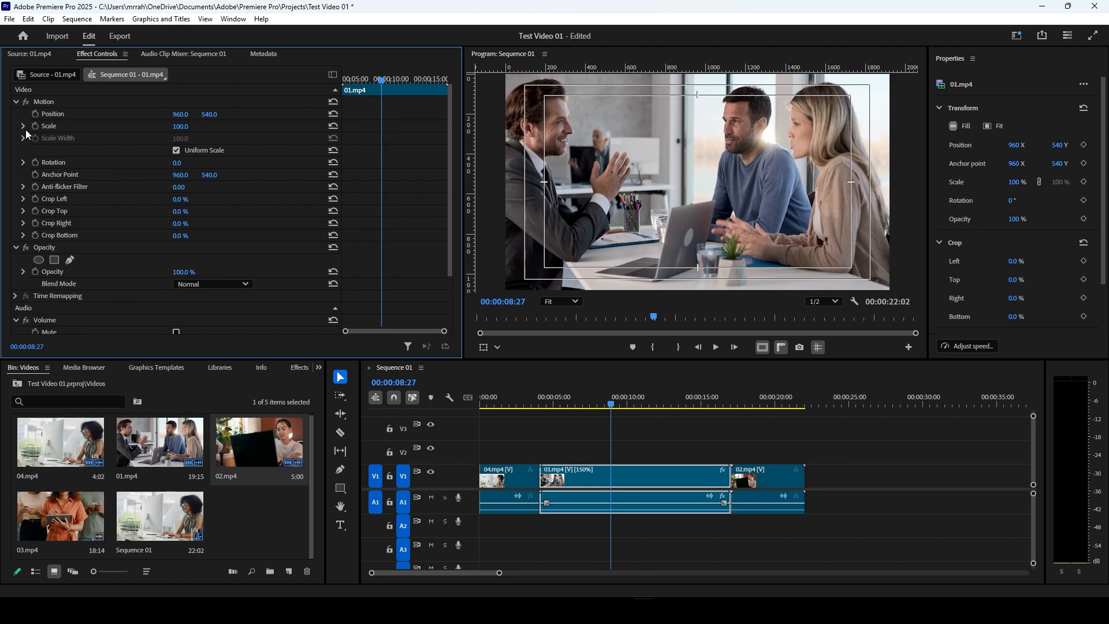
click(194, 150)
click(176, 153)
click(24, 163)
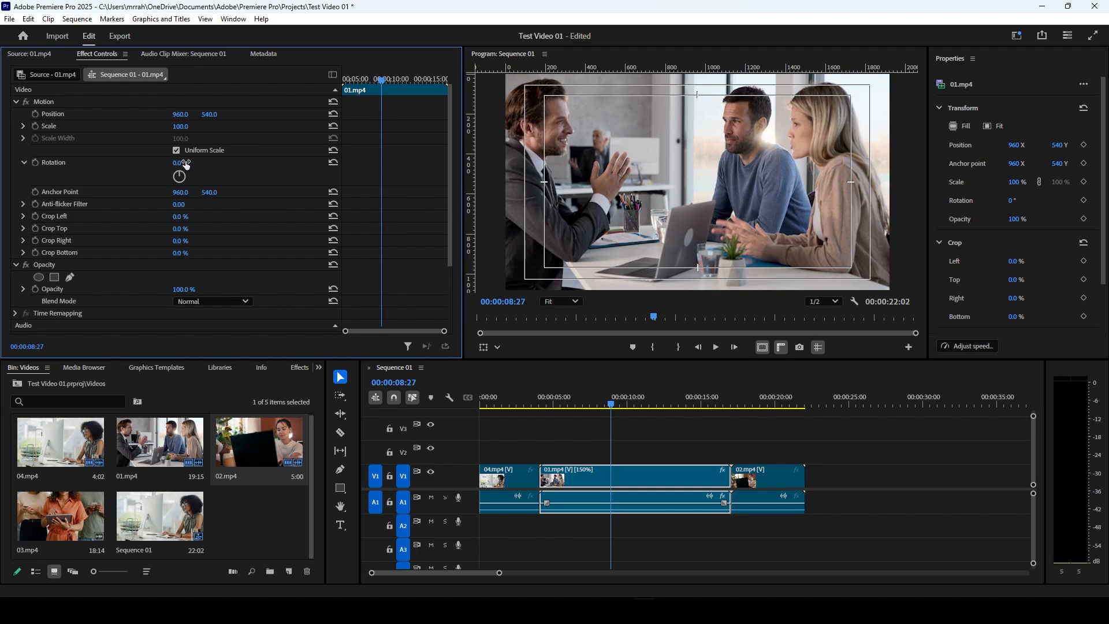
drag(178, 164, 177, 164)
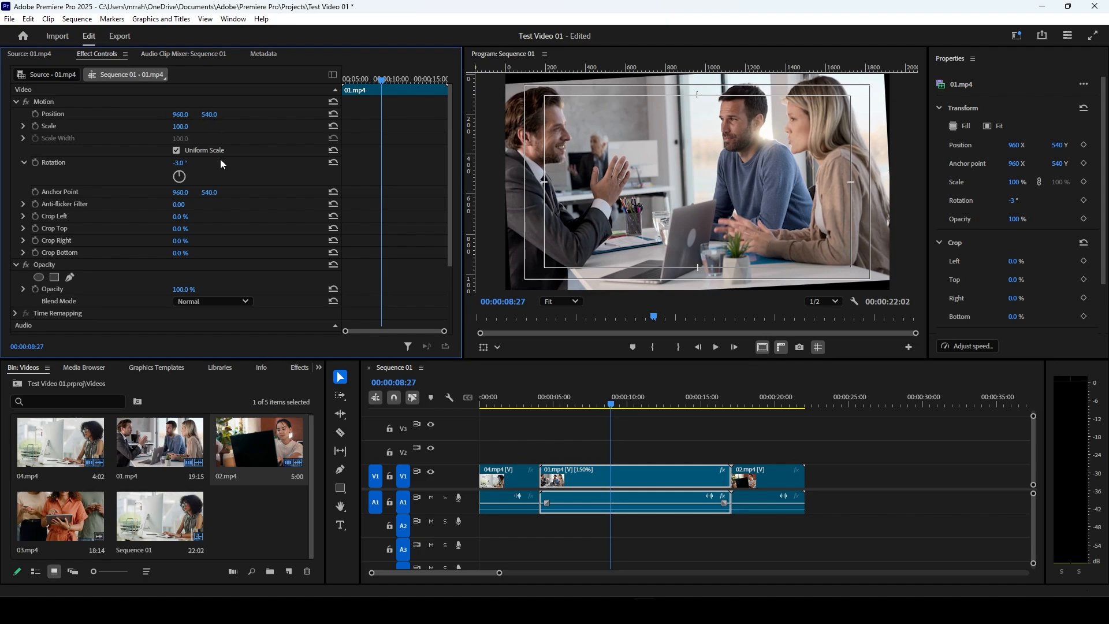
click(334, 163)
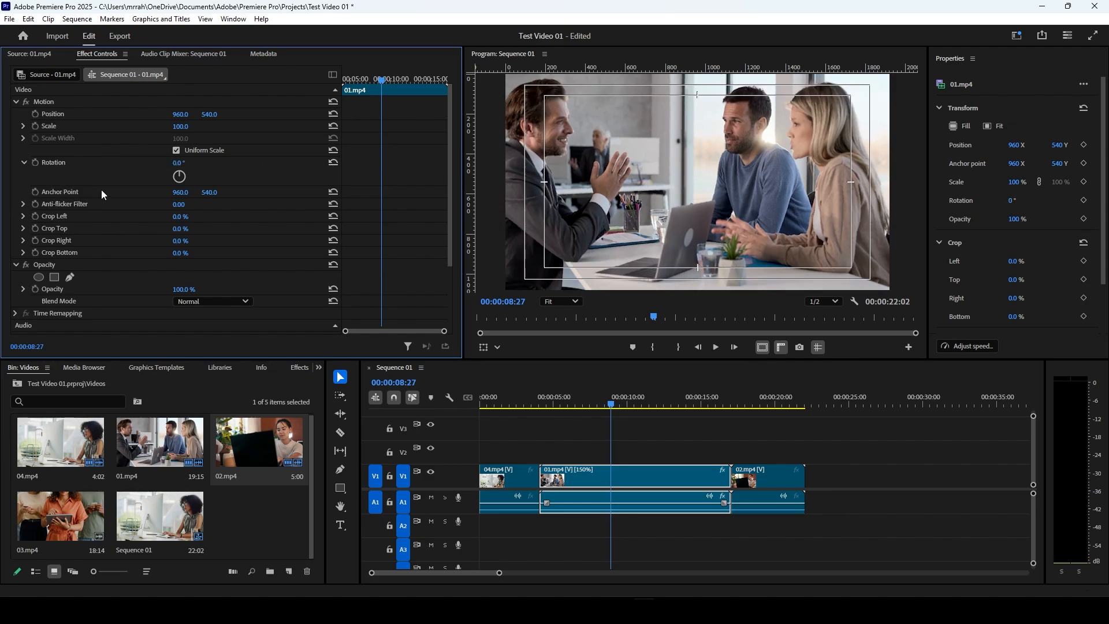
Step: Examine 01.mp4's crop, opacity, blend mode and volume settings among its effect controls
scroll(102, 190, down, 1)
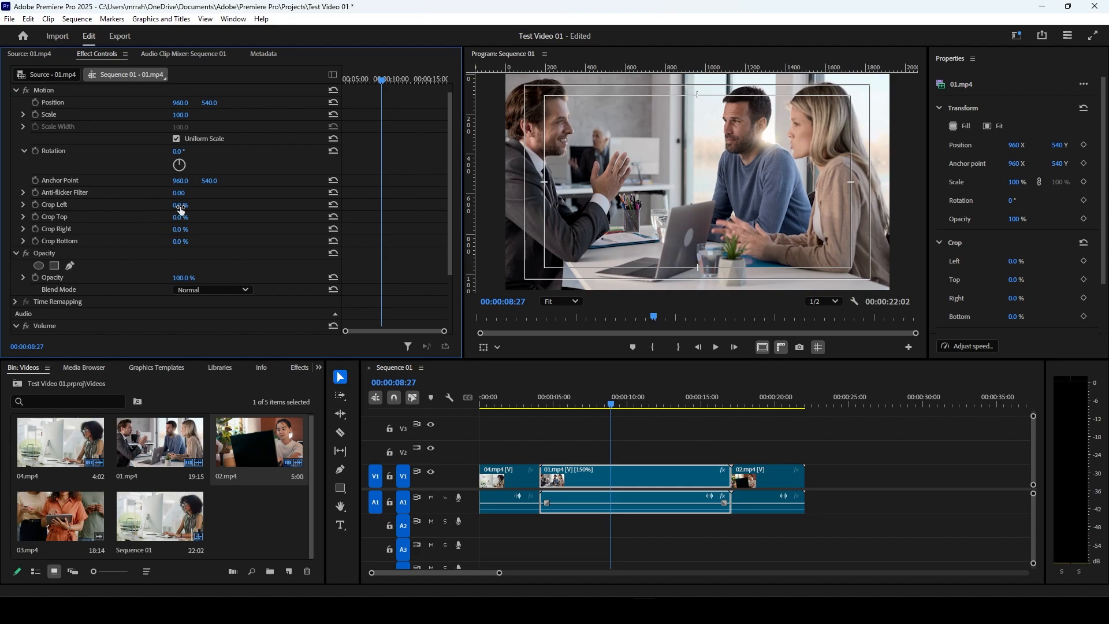
click(23, 205)
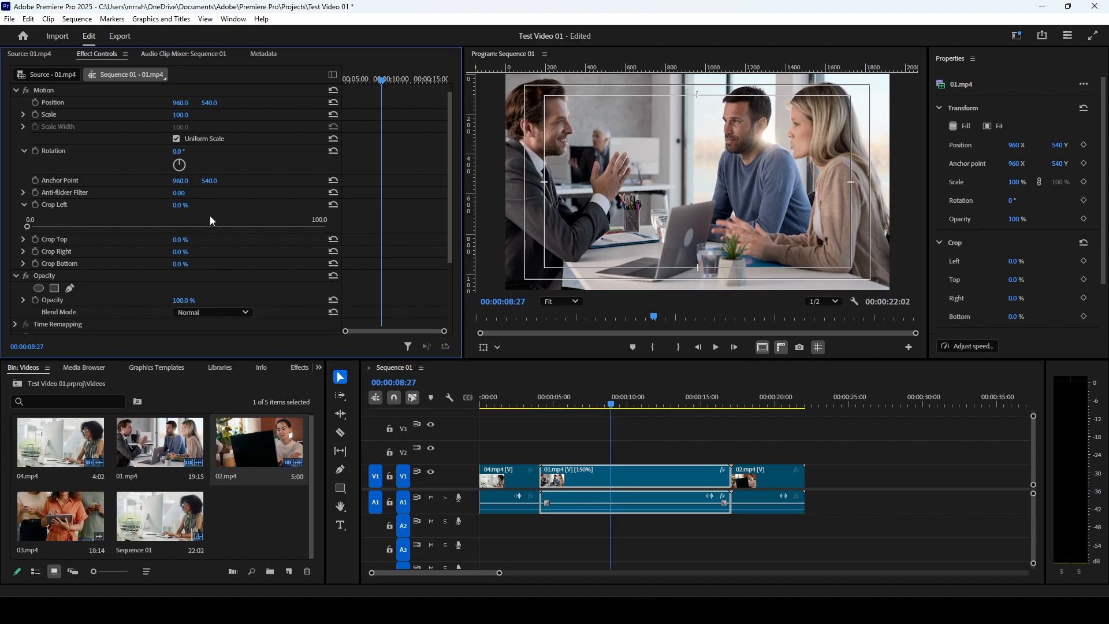
click(22, 205)
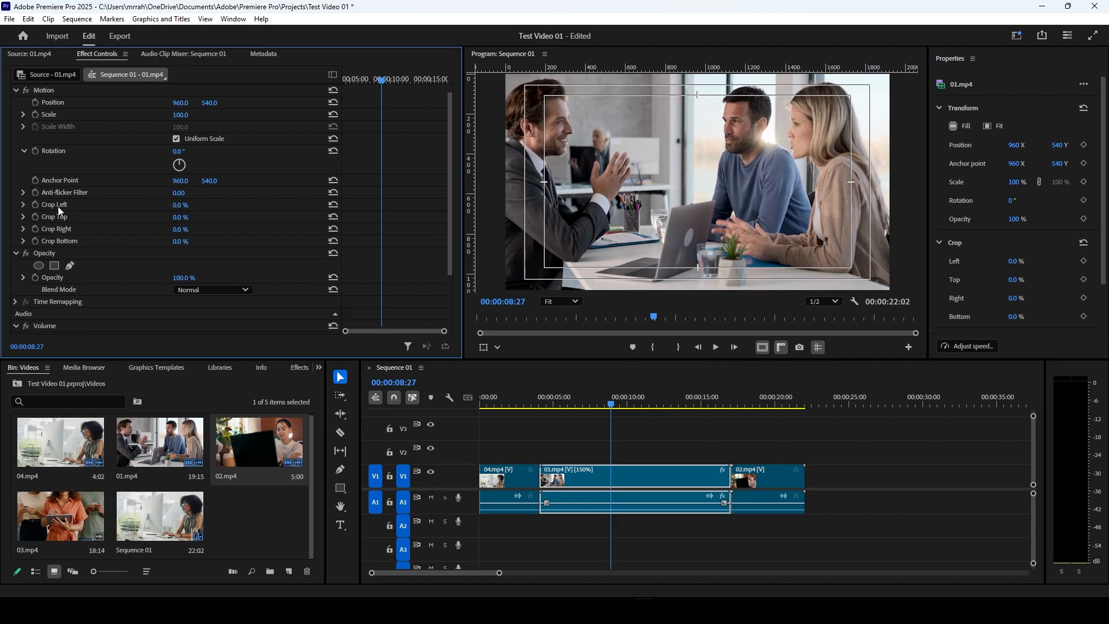
scroll(88, 237, down, 3)
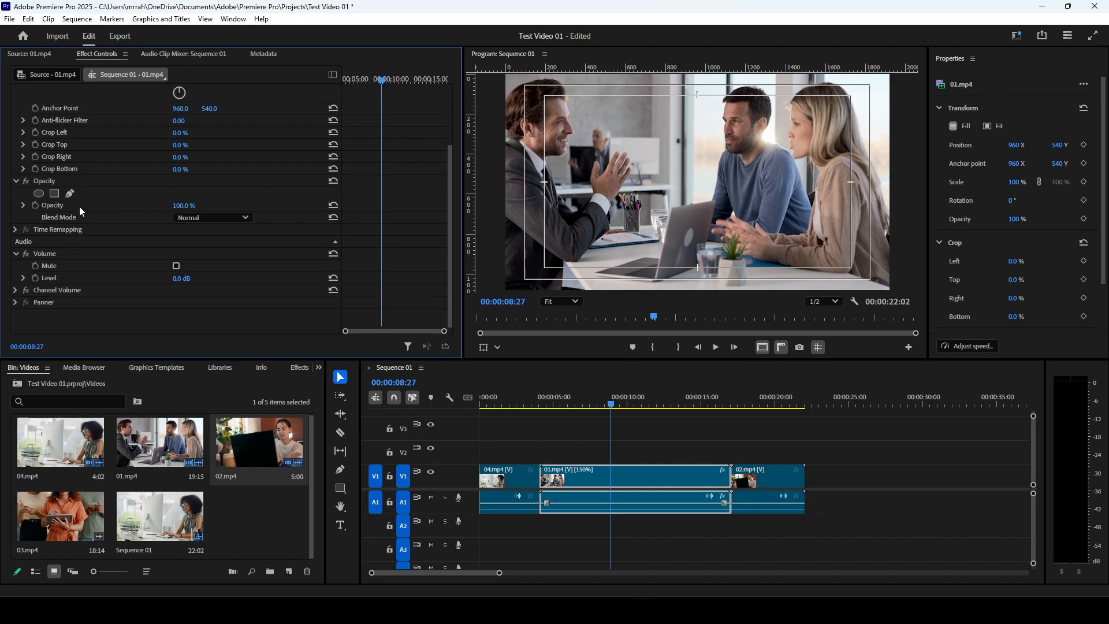
mouse_move(183, 206)
mouse_down()
mouse_move(153, 207)
mouse_move(186, 207)
mouse_up()
Step: Move 02.mp4 onto track V2 above 01.mp4, starting at 00:00:08:27, and place the playhead at 00:00:11:03
click(767, 479)
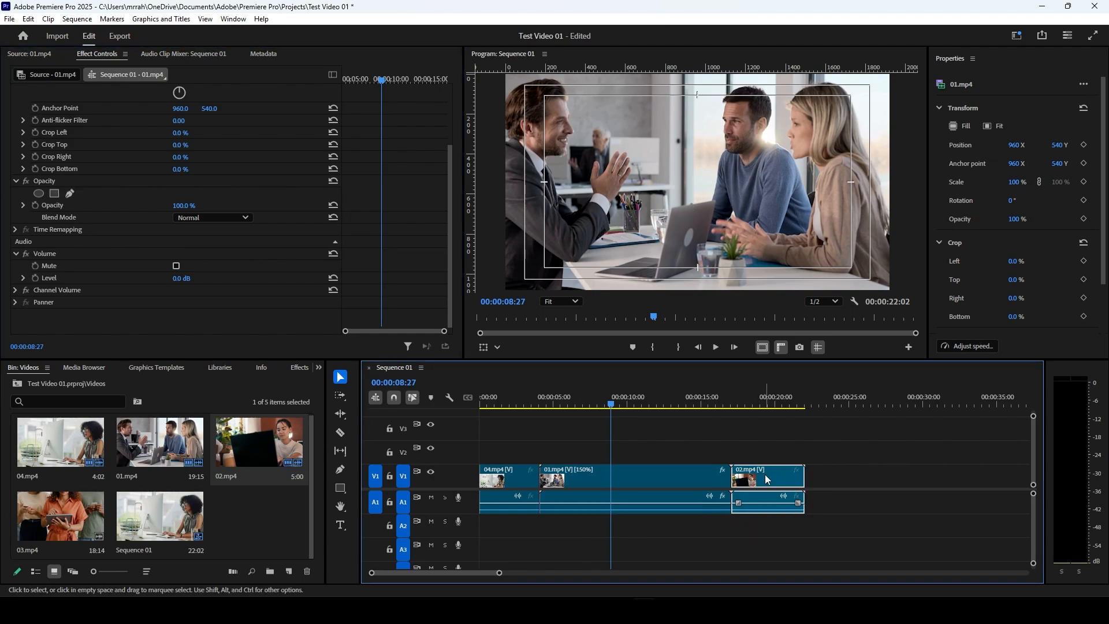
drag(767, 479, 633, 452)
click(645, 404)
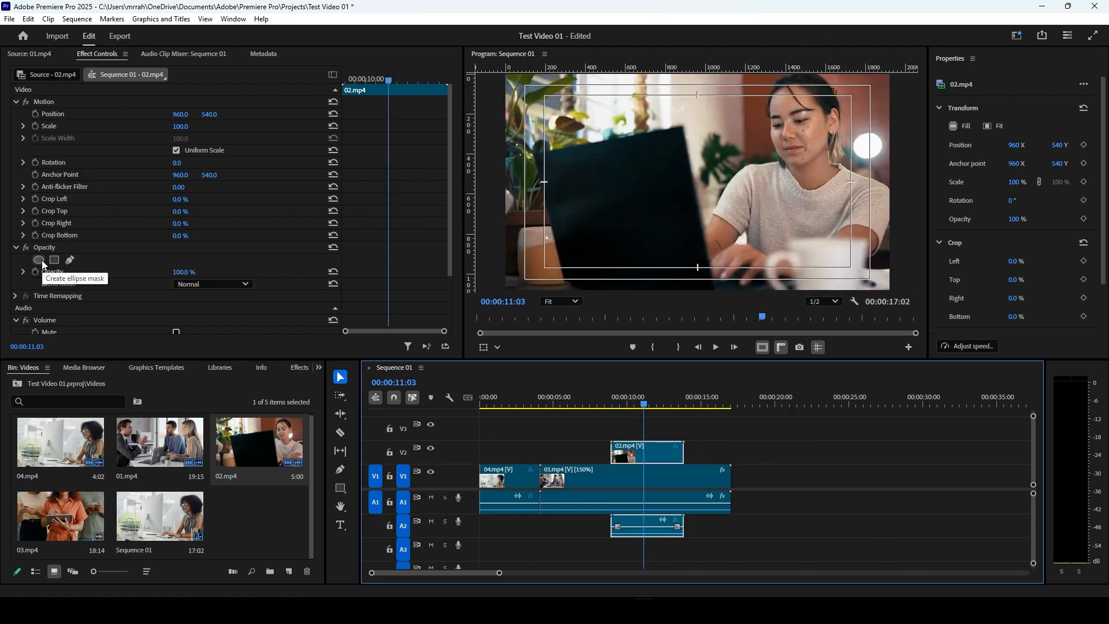
Step: Add an ellipse opacity mask to 02.mp4, then move and resize it to frame the woman's face
click(42, 264)
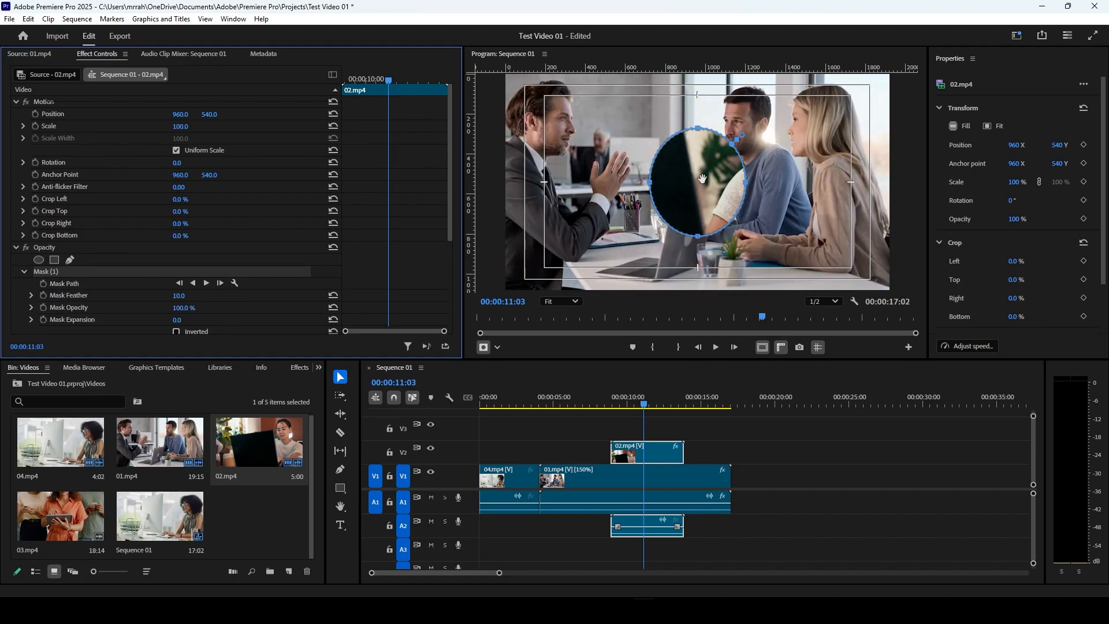
drag(702, 178, 836, 123)
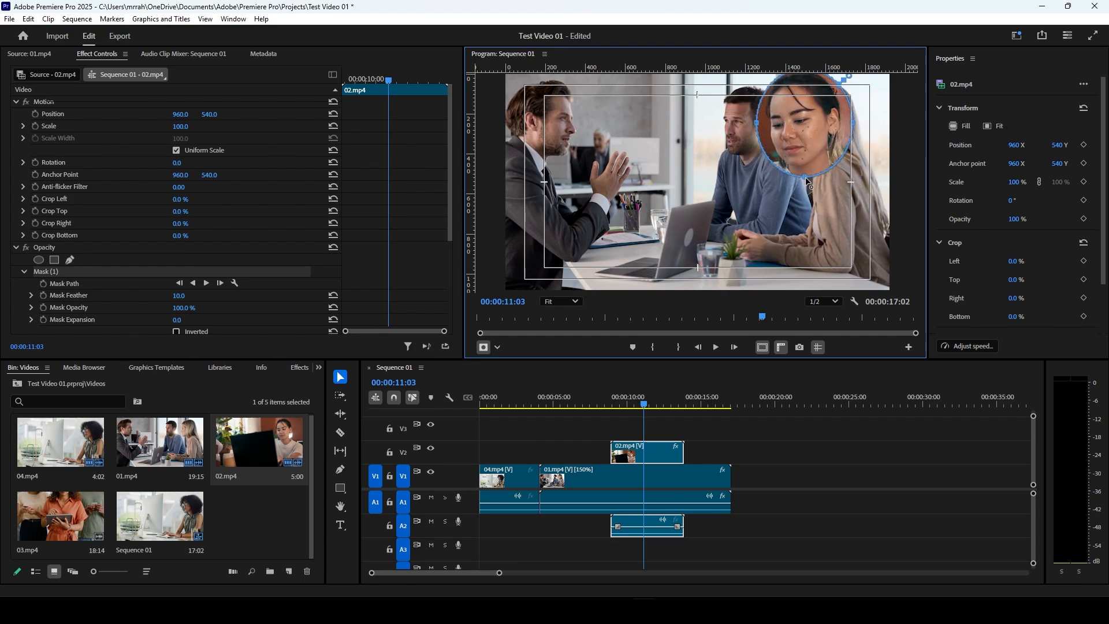
mouse_move(805, 177)
mouse_down()
mouse_move(820, 241)
mouse_move(824, 168)
mouse_move(824, 242)
mouse_move(827, 192)
mouse_move(832, 204)
mouse_move(806, 226)
mouse_move(806, 177)
mouse_up()
mouse_move(756, 123)
mouse_down()
mouse_move(644, 144)
mouse_move(768, 128)
mouse_move(761, 143)
mouse_up()
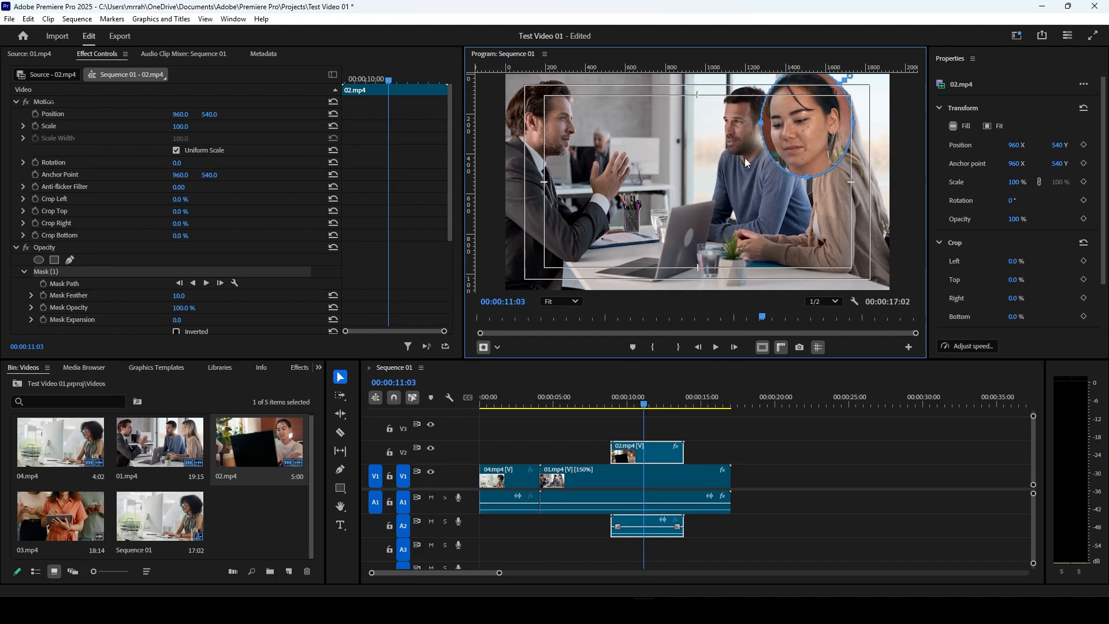
mouse_move(808, 177)
mouse_down()
mouse_move(817, 213)
mouse_move(816, 177)
mouse_move(810, 243)
mouse_move(803, 184)
mouse_up()
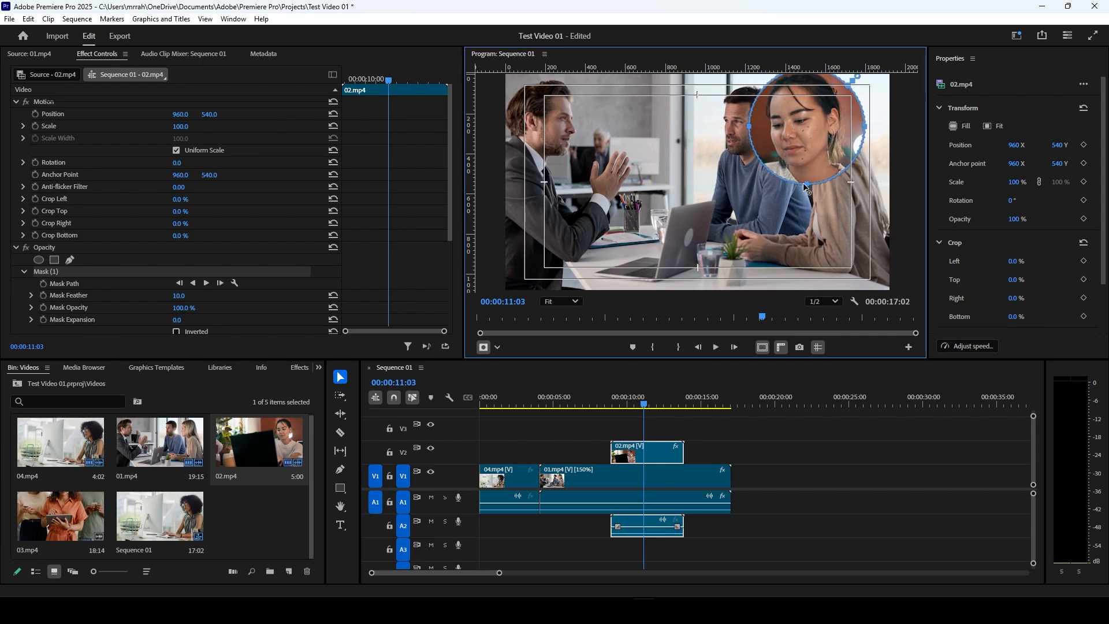
drag(794, 139, 790, 137)
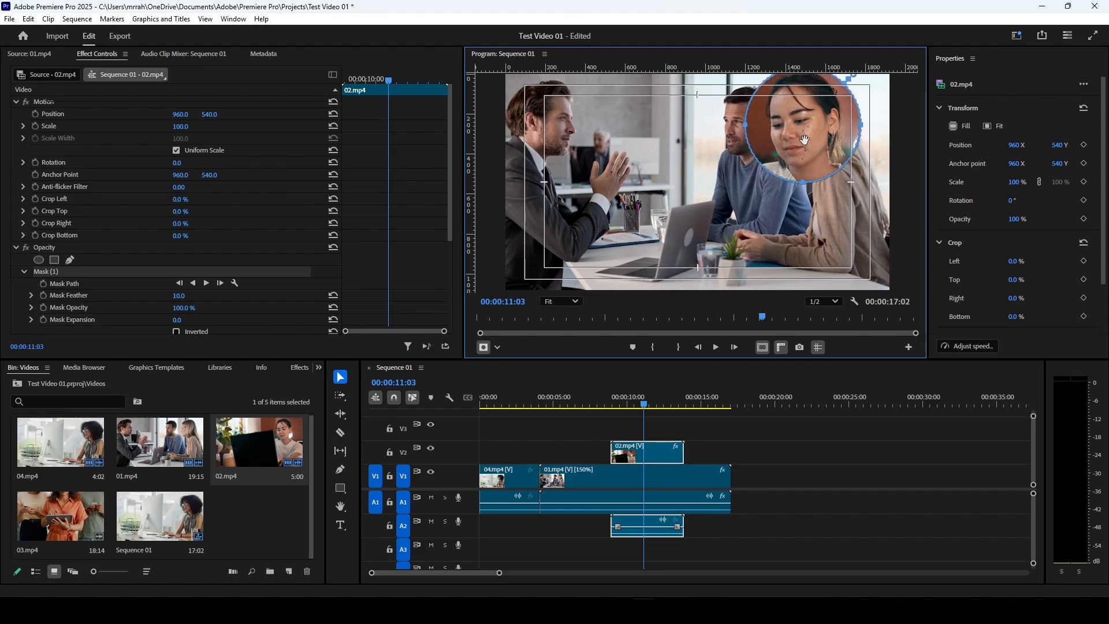
drag(861, 125, 848, 124)
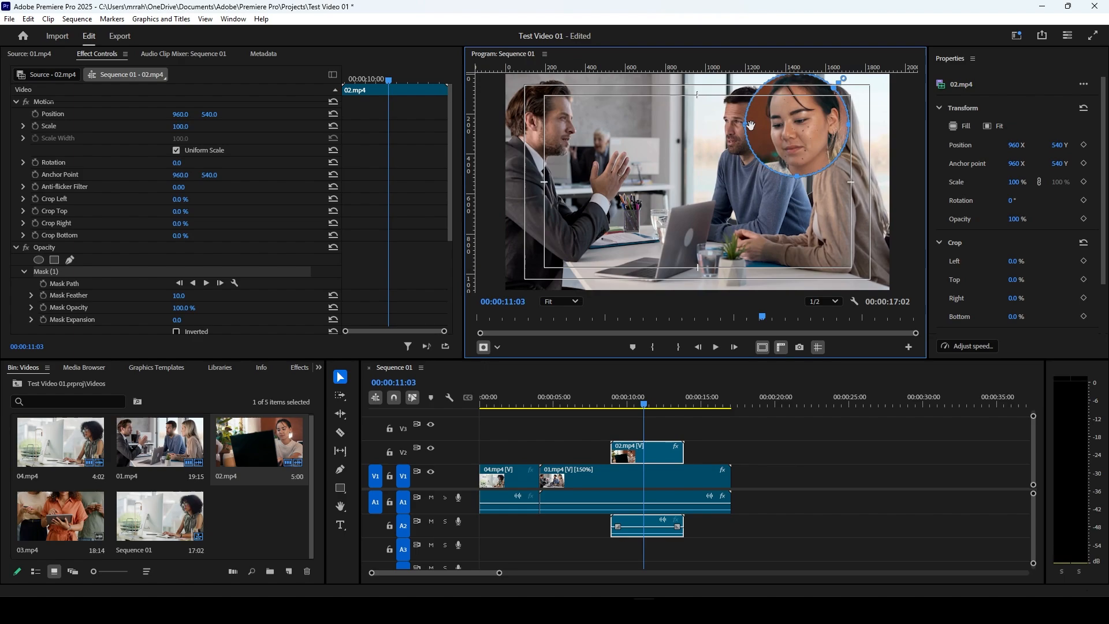
drag(749, 126, 809, 133)
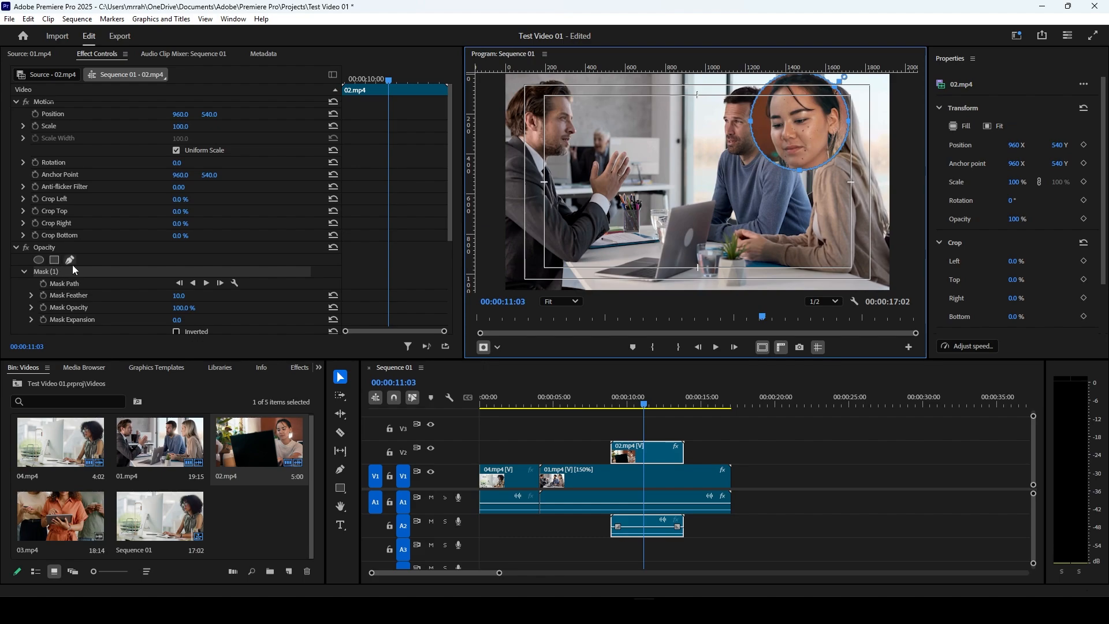
Step: Move masked 02.mp4 to position 1109, 1101 and play the sequence across the overlay
drag(211, 115, 248, 115)
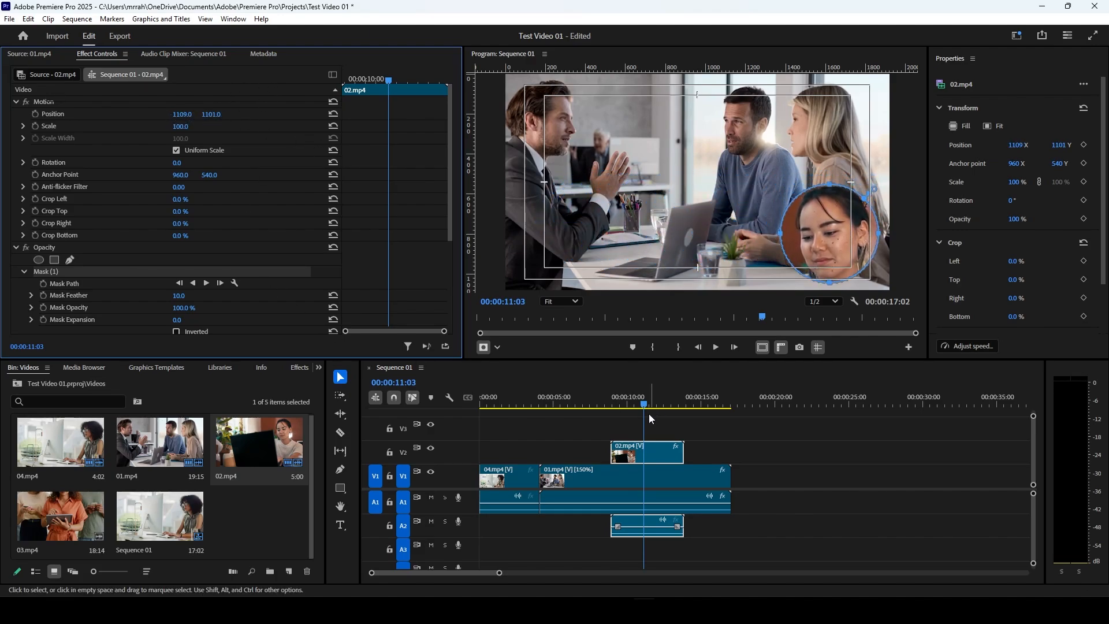
drag(649, 405, 611, 406)
key(space)
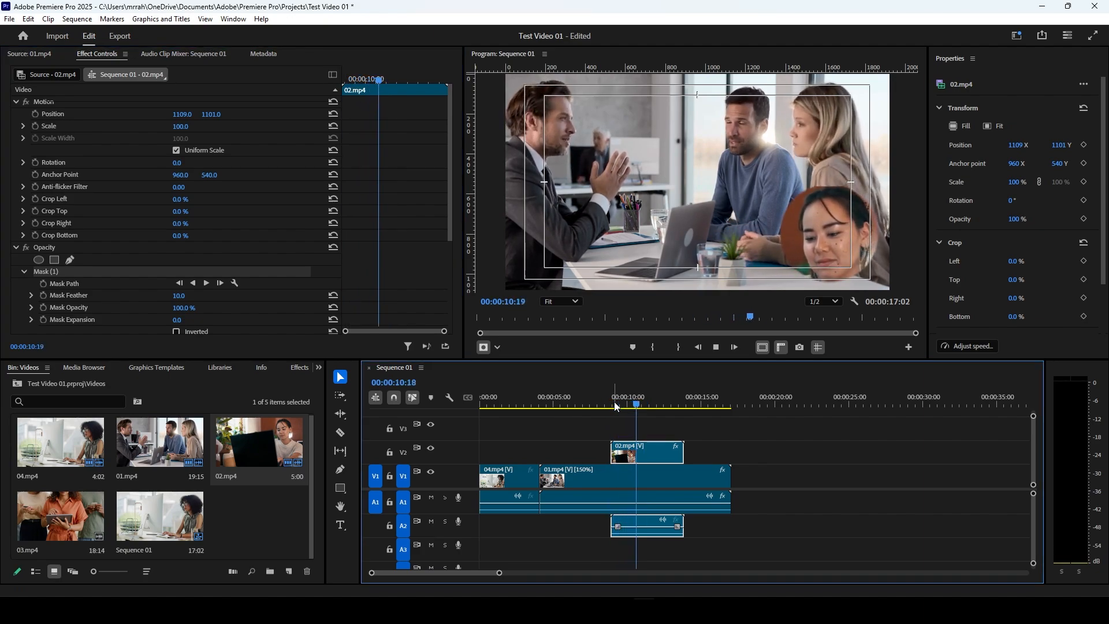
key(space)
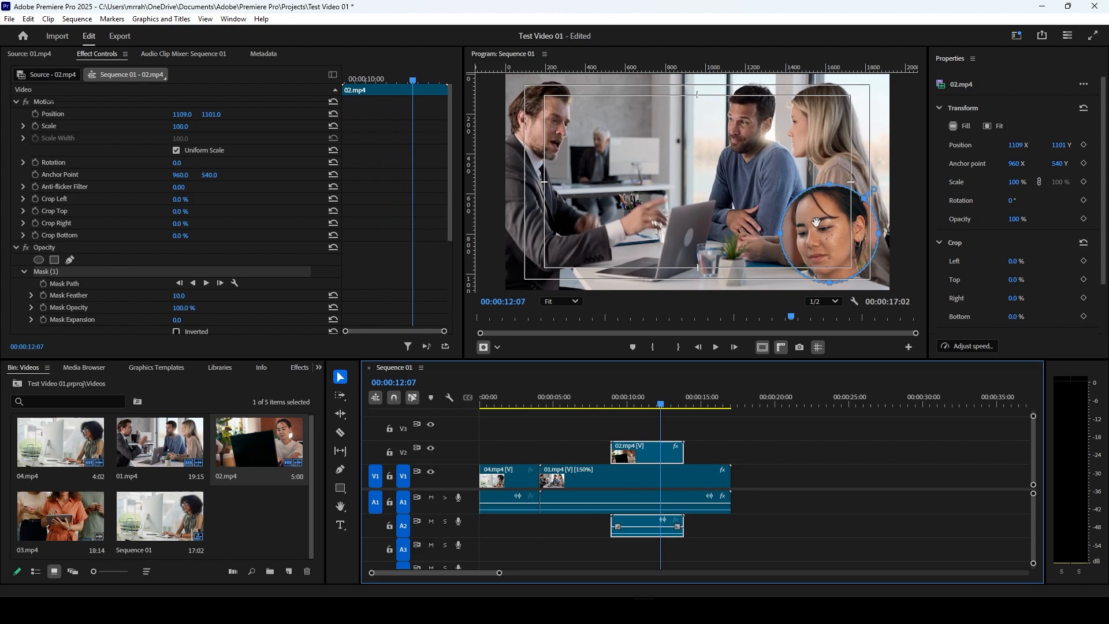
Step: Set the feather of 02.mp4's mask to 63 and place the playhead at 00:00:09:03 to check the softened edge
scroll(136, 259, down, 2)
scroll(136, 255, down, 4)
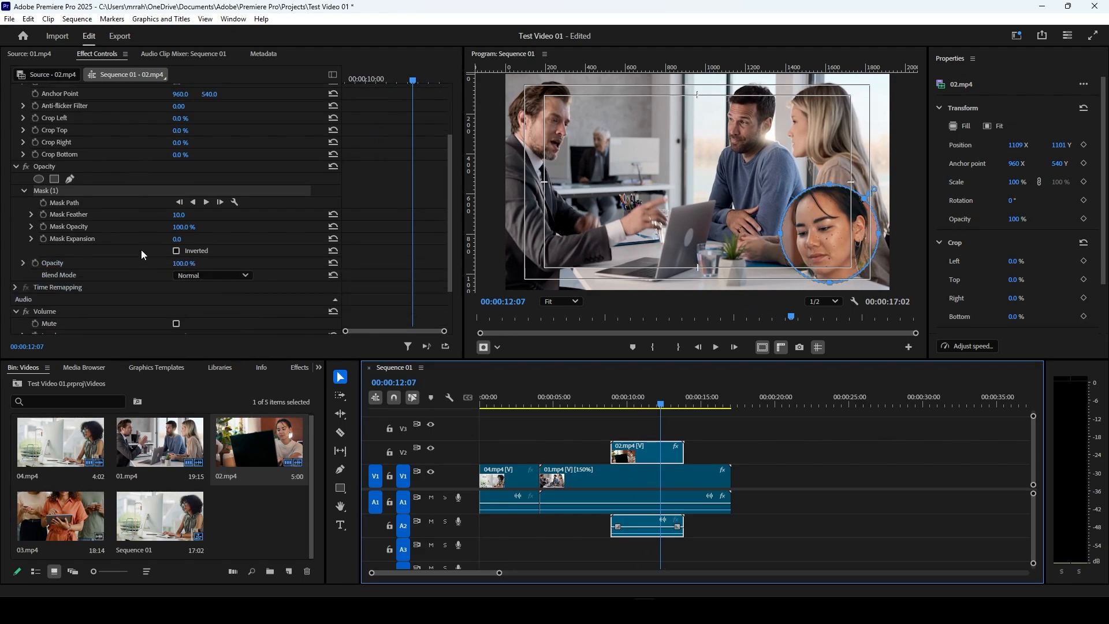
key(ctrl+s)
drag(179, 214, 209, 214)
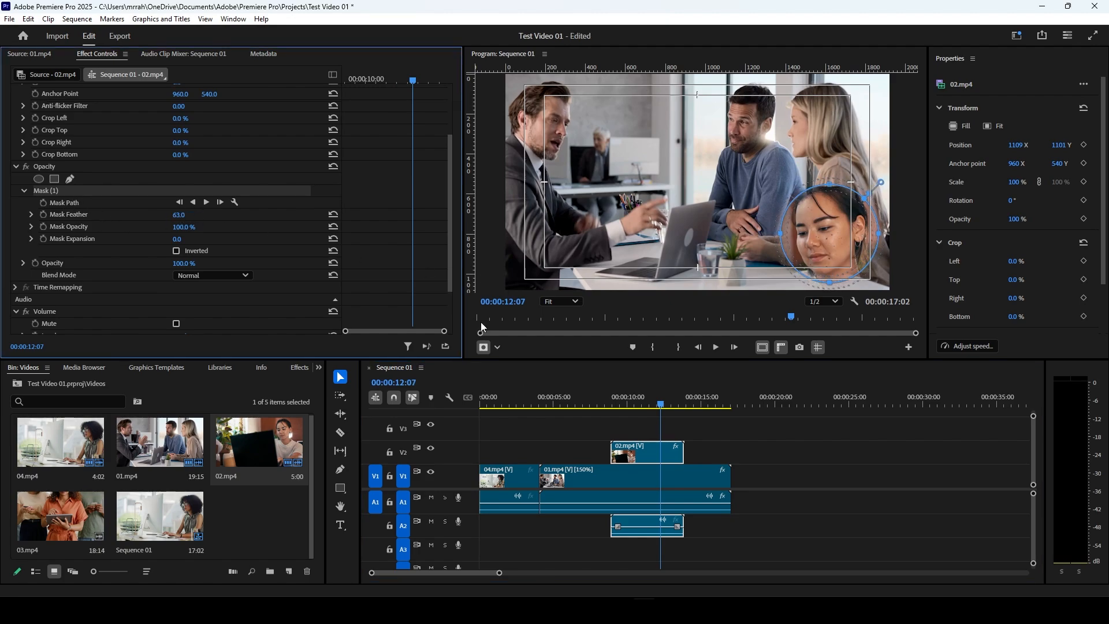
click(608, 400)
mouse_move(609, 400)
mouse_down()
mouse_move(599, 400)
mouse_move(618, 404)
mouse_up()
click(610, 423)
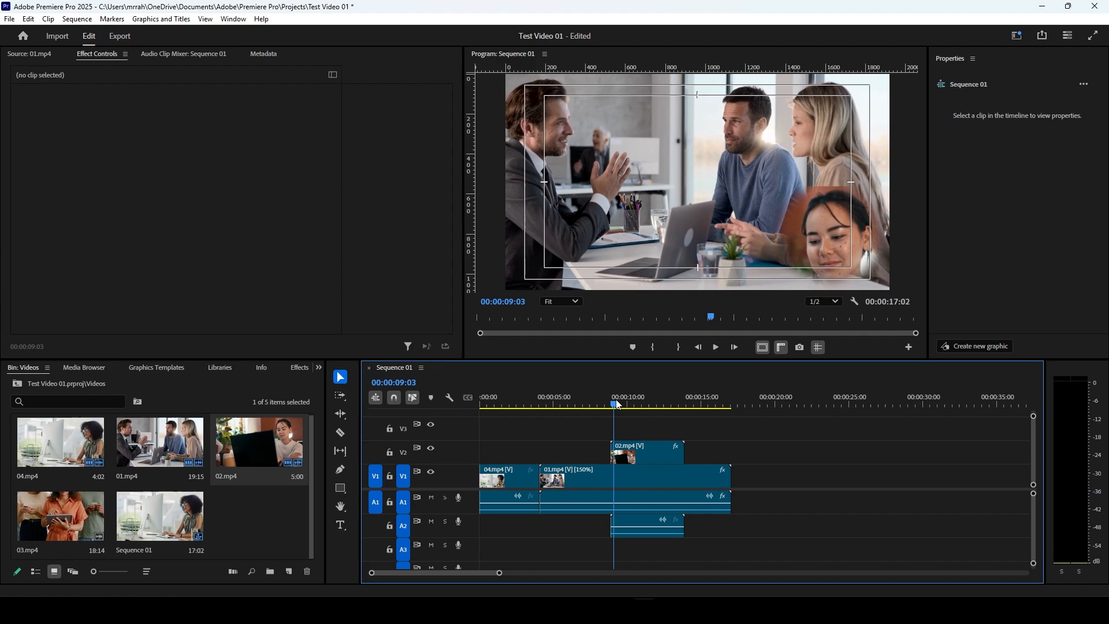
Step: Try out the remaining options of 02.mp4's mask: mask opacity, an expansion of 3, and inversion on and off
click(648, 455)
scroll(92, 248, down, 3)
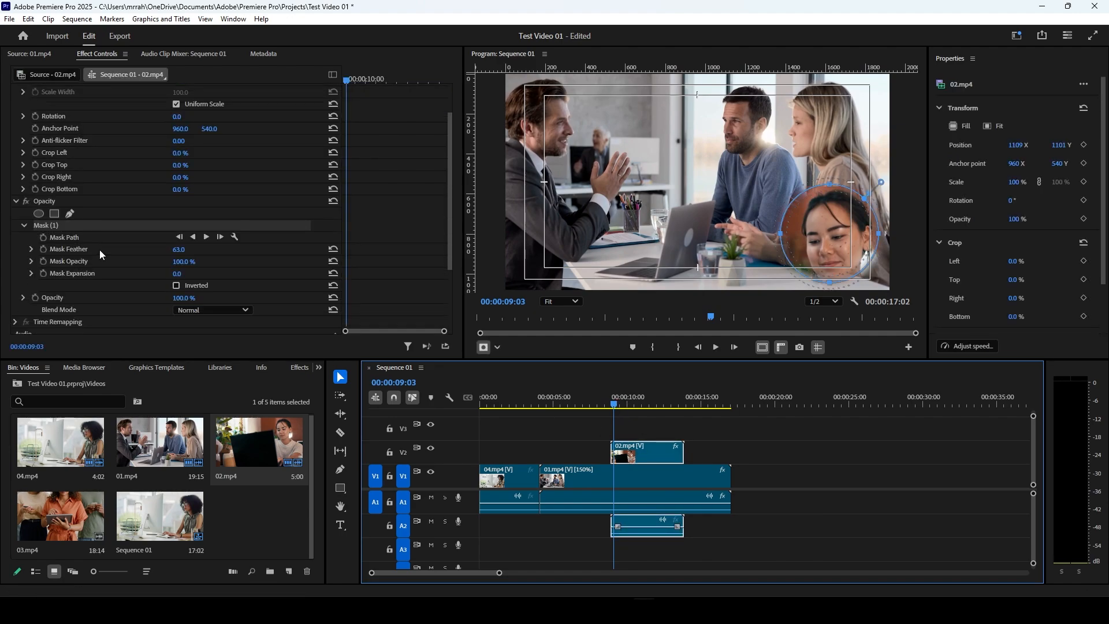
mouse_move(180, 239)
mouse_down()
mouse_move(147, 238)
mouse_move(188, 238)
mouse_up()
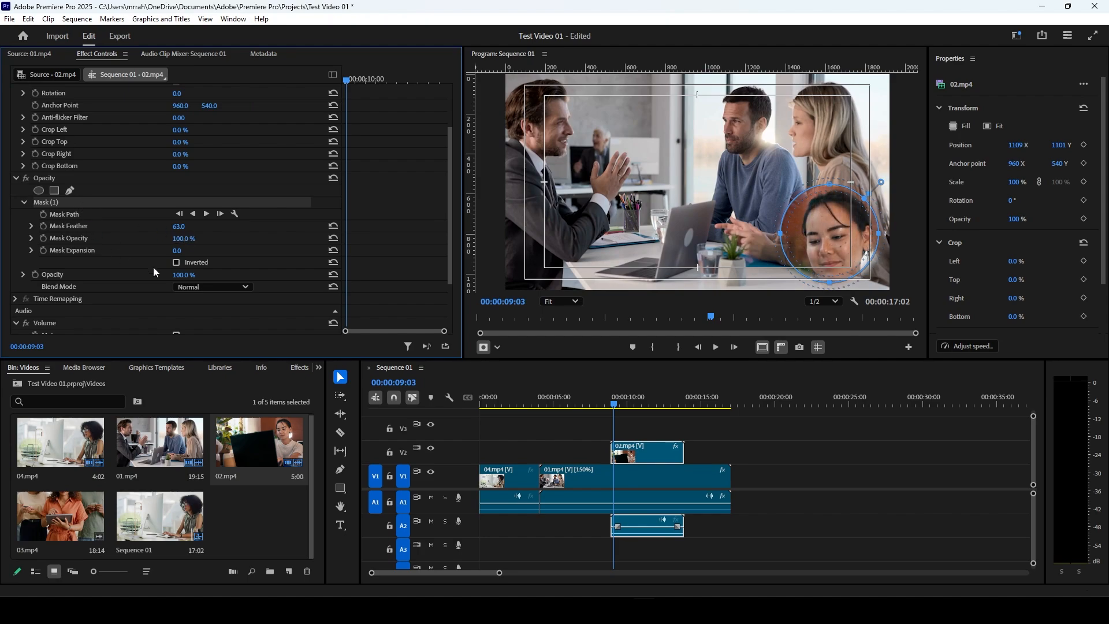
drag(178, 250, 75, 265)
scroll(75, 265, down, 2)
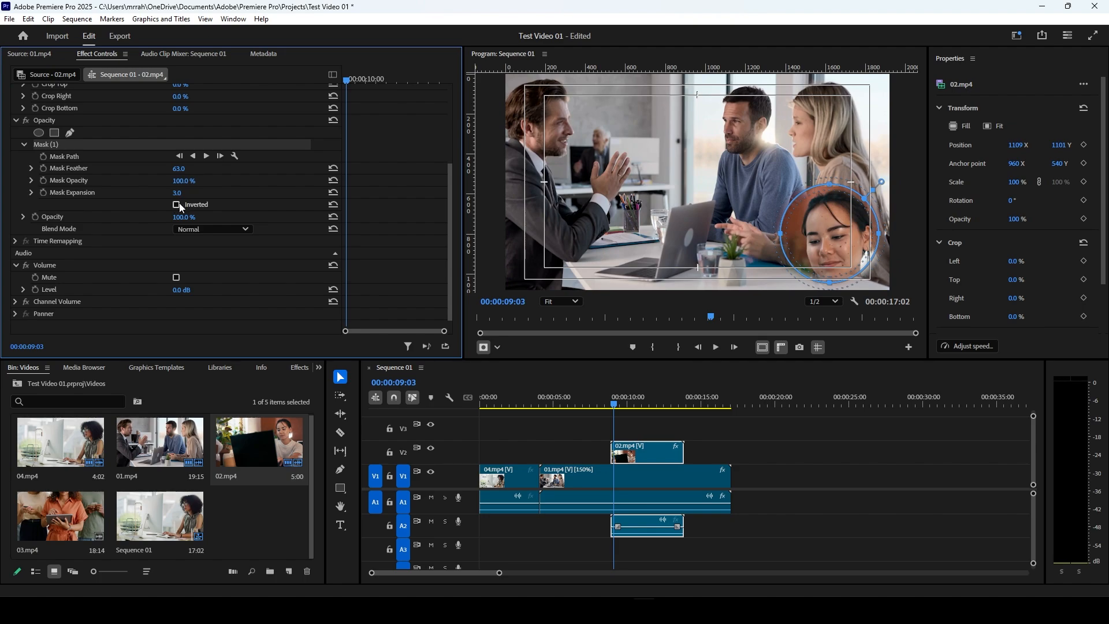
click(180, 206)
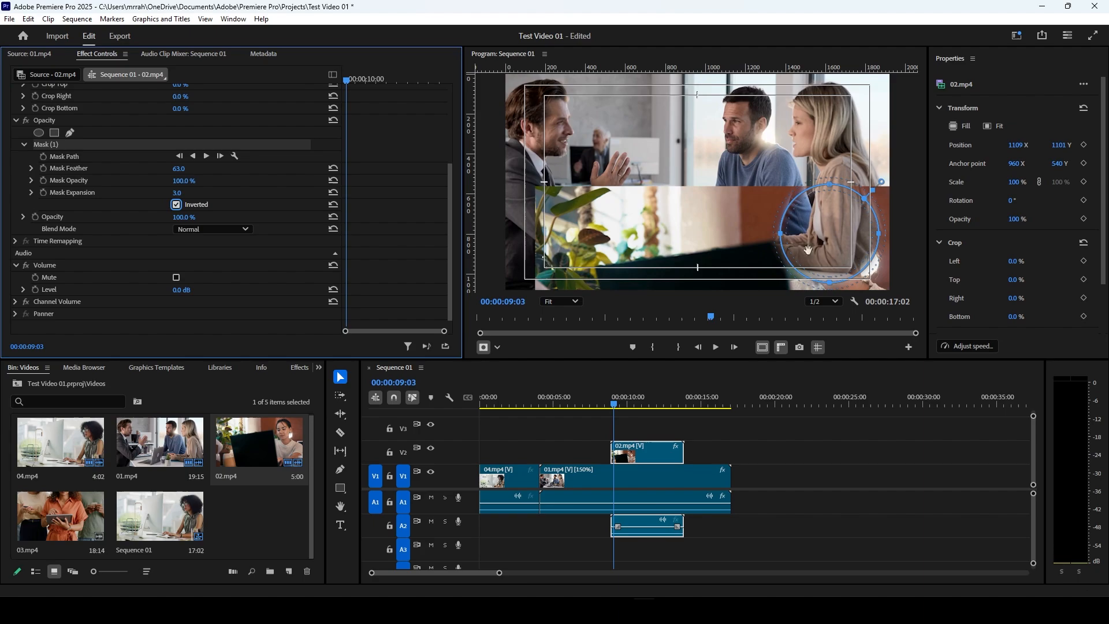
click(177, 205)
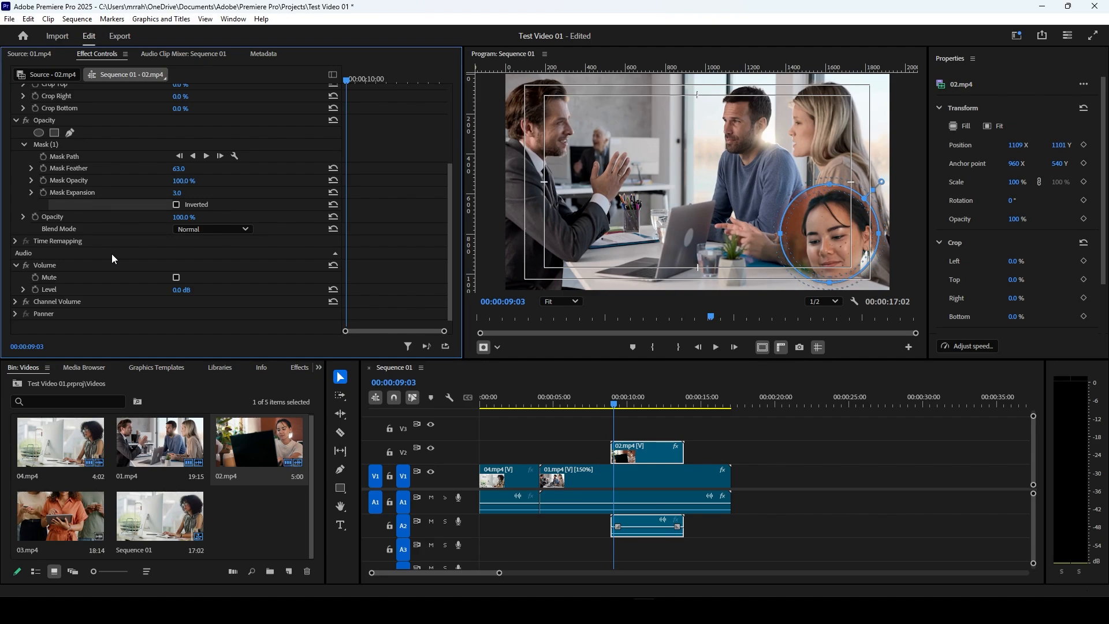
Step: Delete the opacity mask from 02.mp4 and move the clip onto track V1 directly after 01.mp4
click(49, 145)
key(Delete)
drag(660, 459, 782, 484)
Step: With the playhead at 00:00:19:06, reset 02.mp4's position to 960, 540 and move its audio to track A1
click(763, 403)
scroll(334, 168, up, 5)
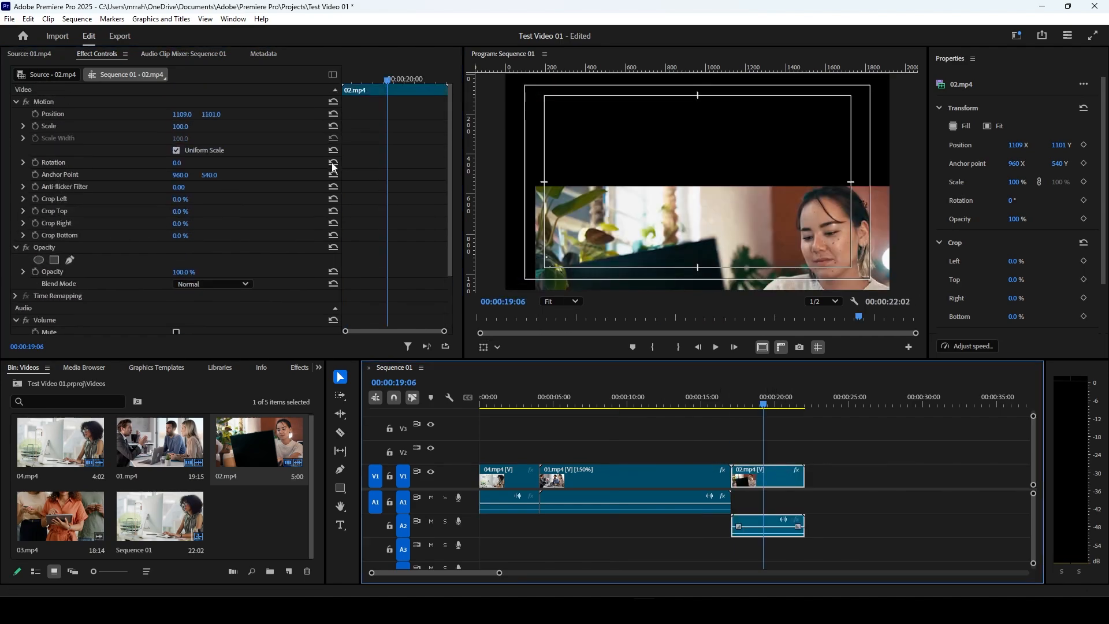
click(333, 114)
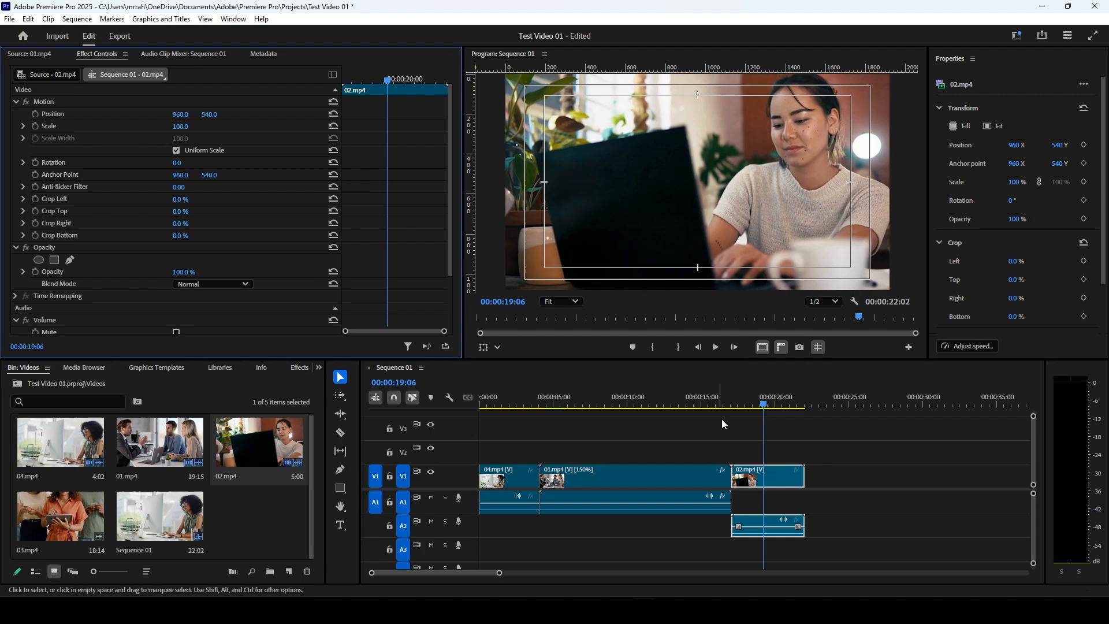
drag(762, 526, 763, 502)
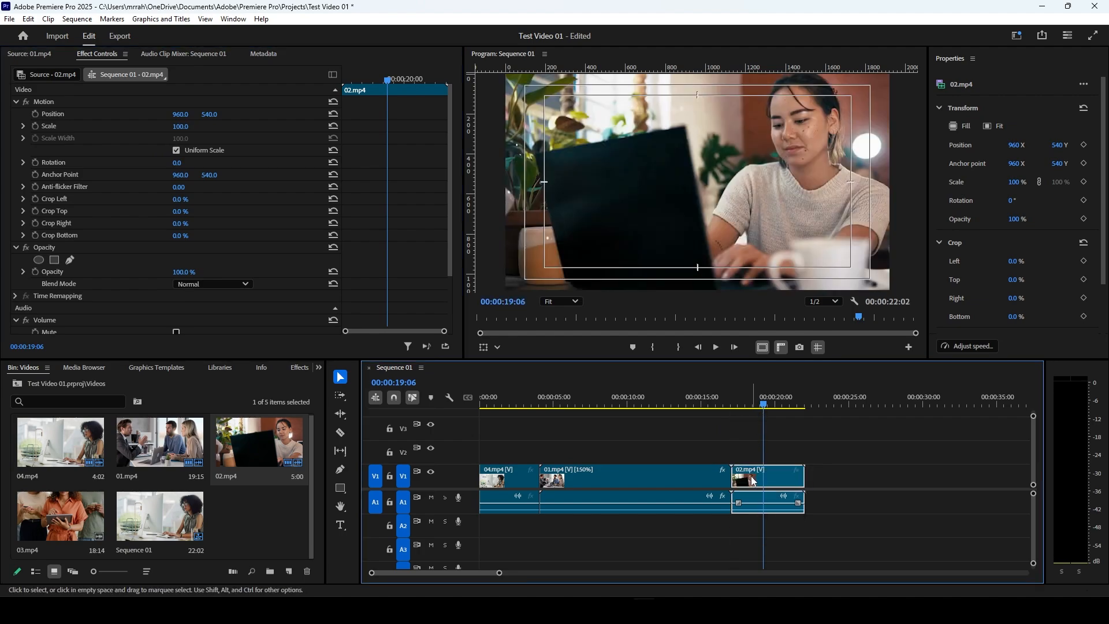
Step: Place the playhead at 00:00:13:25 and examine the time remapping speed settings of 01.mp4
click(686, 405)
click(692, 478)
scroll(259, 265, down, 3)
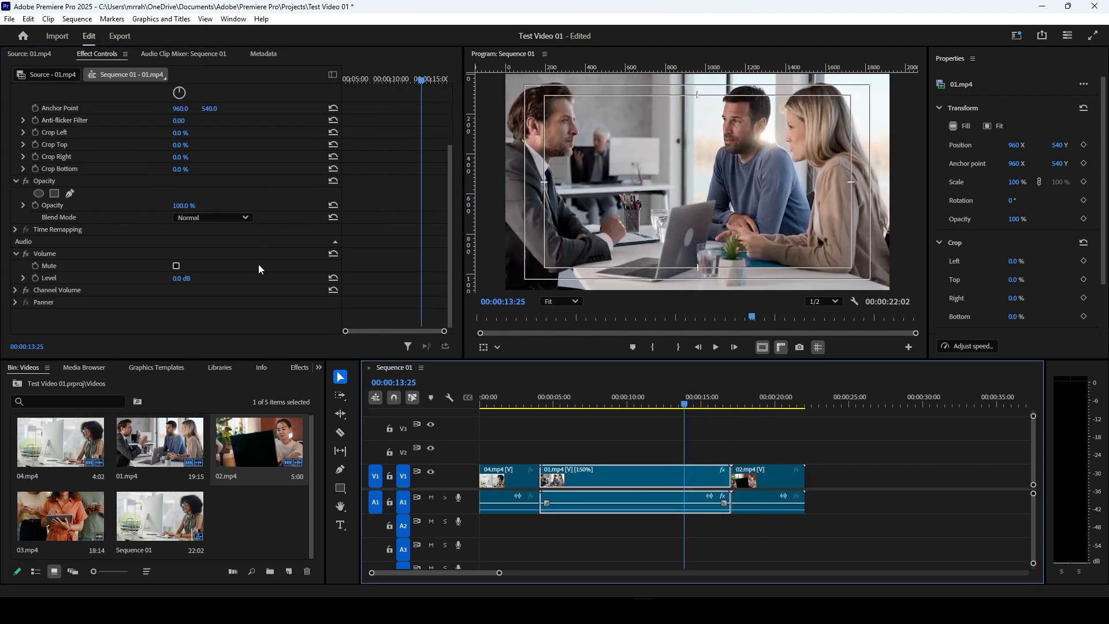
click(17, 230)
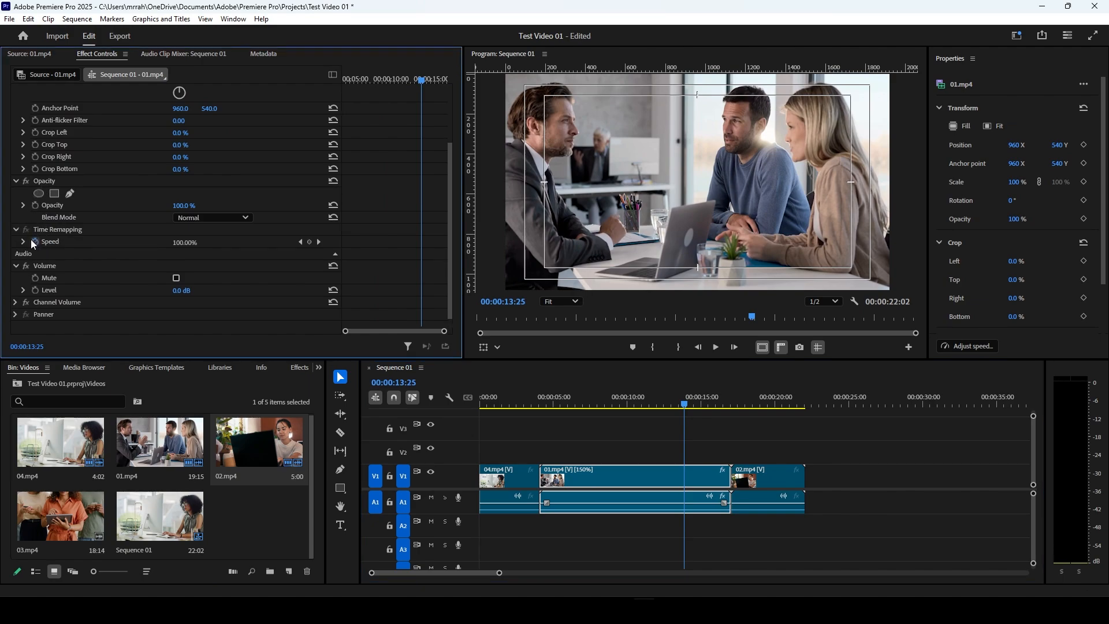
click(24, 243)
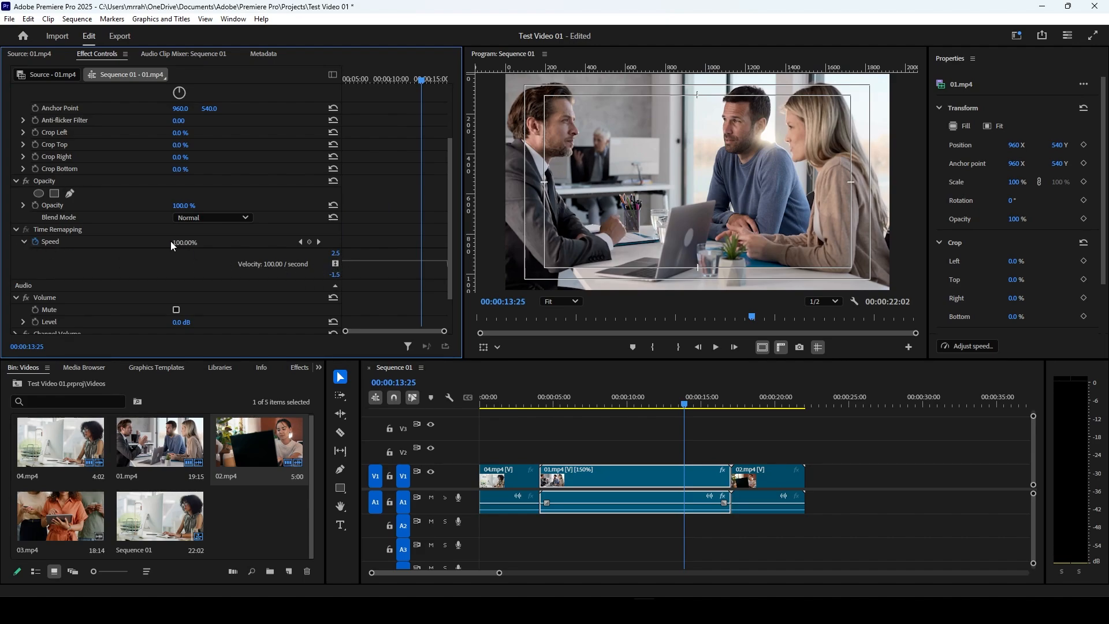
click(16, 230)
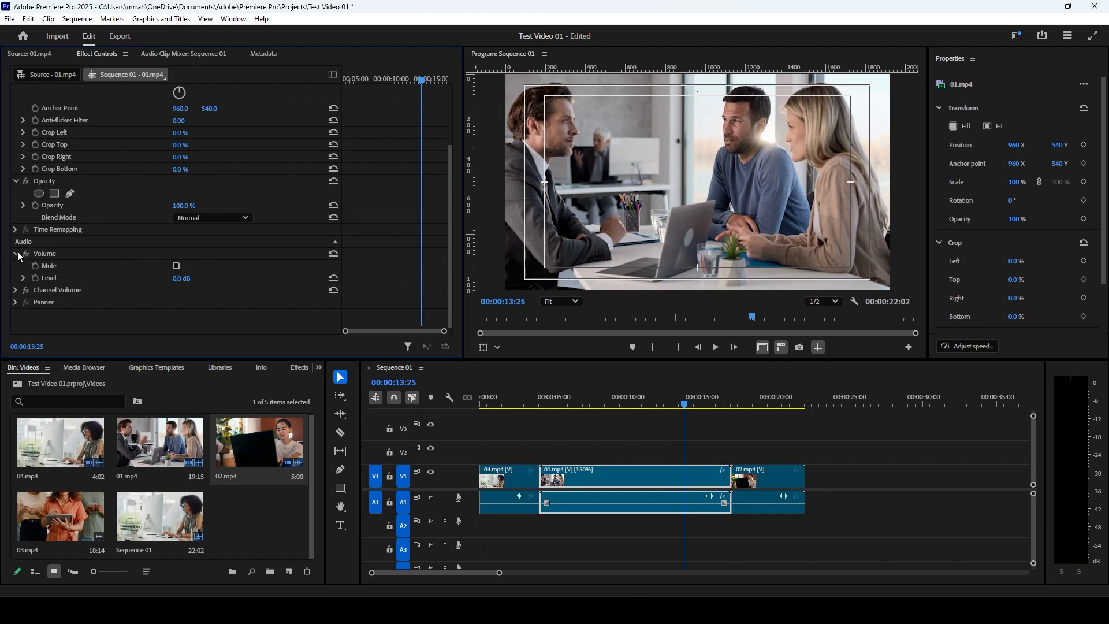
Step: Try lowering the volume level of 01.mp4 to -3.9 dB
click(16, 253)
click(16, 278)
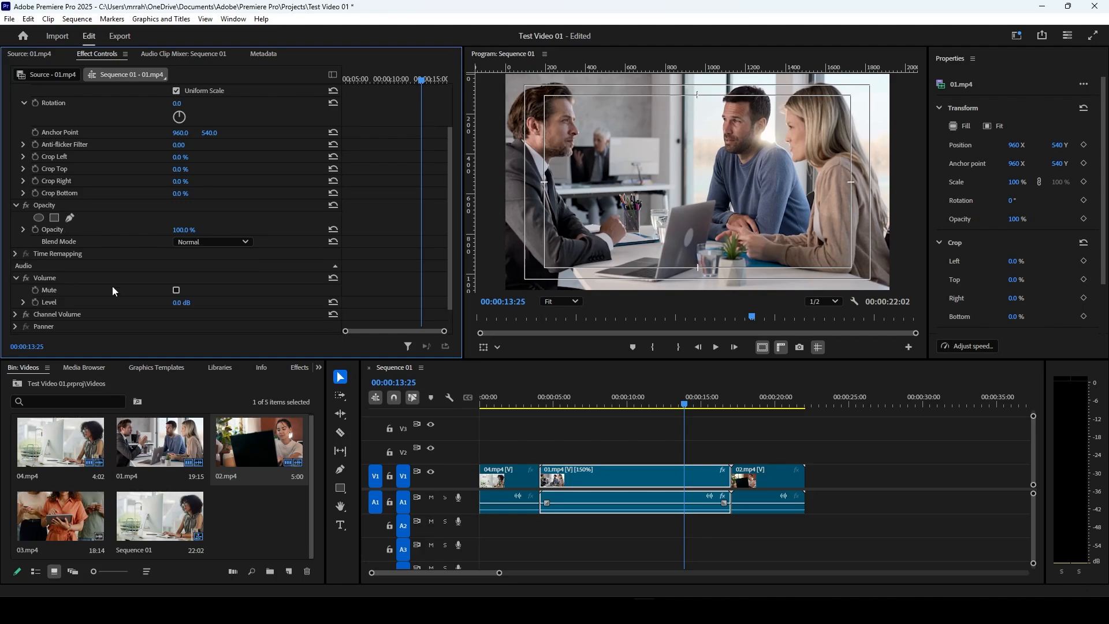
scroll(199, 306, down, 1)
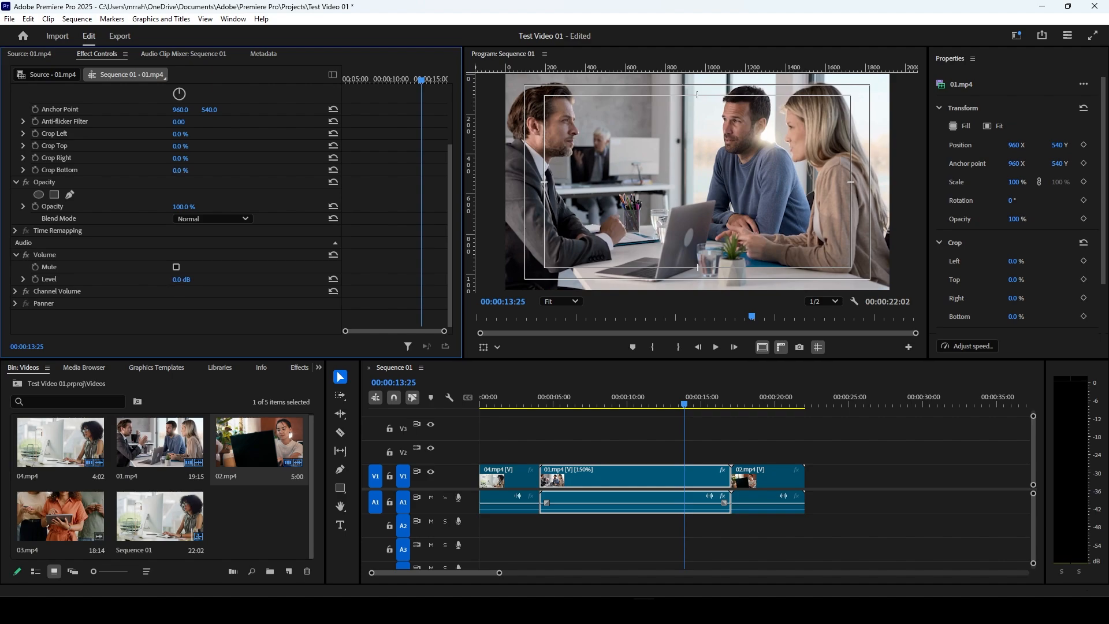
drag(186, 280, 190, 282)
drag(191, 282, 171, 282)
click(185, 280)
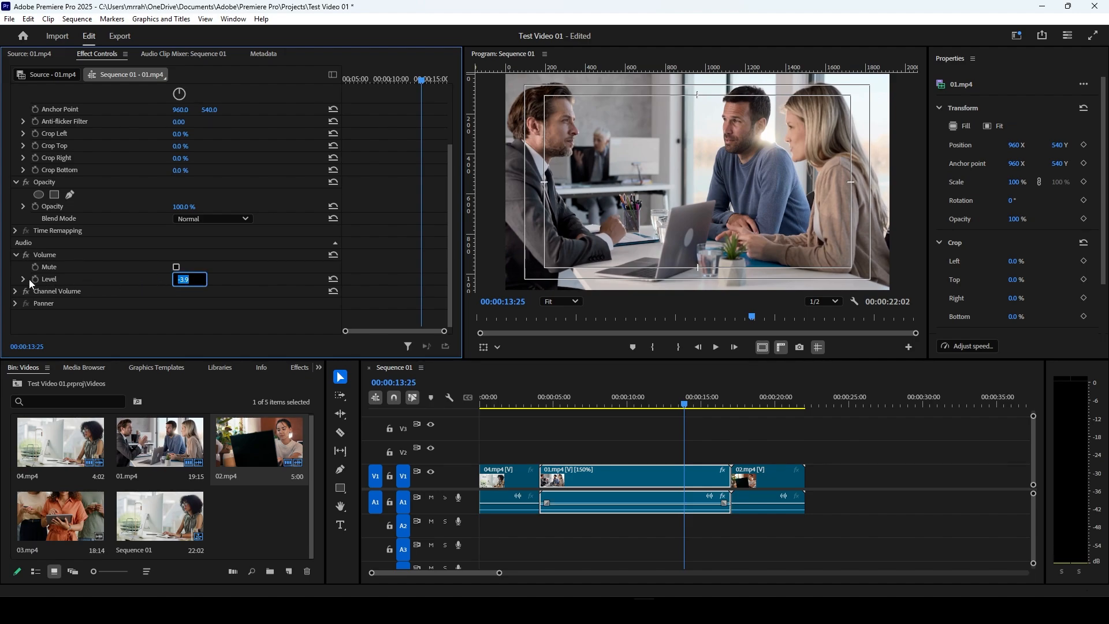
Step: Examine the left and right channel volume settings of 01.mp4 and reset its volume level
click(15, 292)
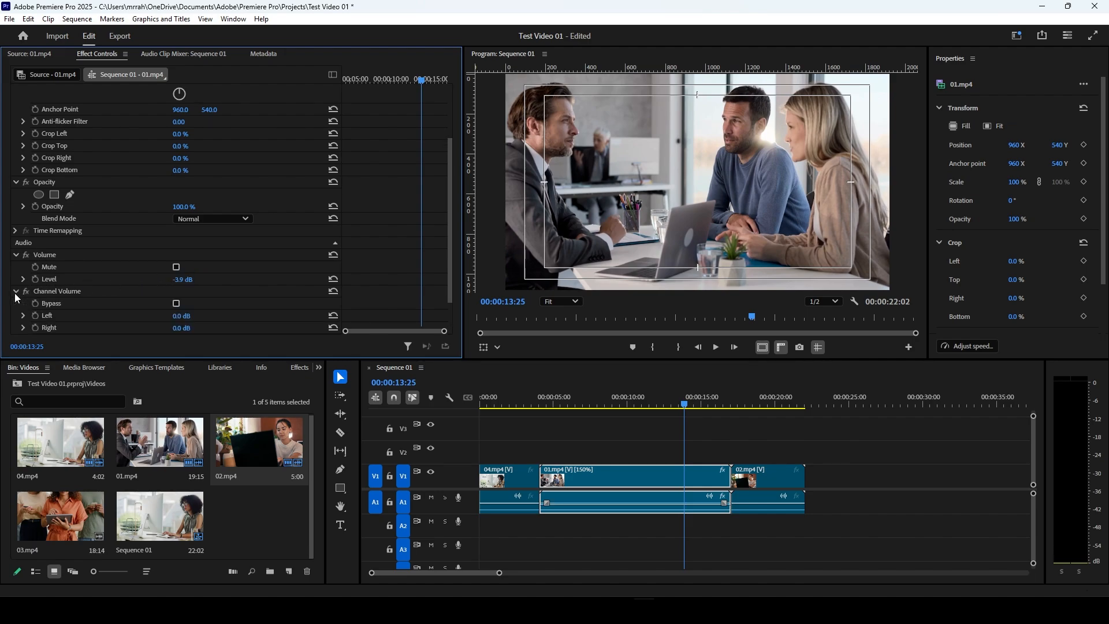
scroll(138, 295, down, 2)
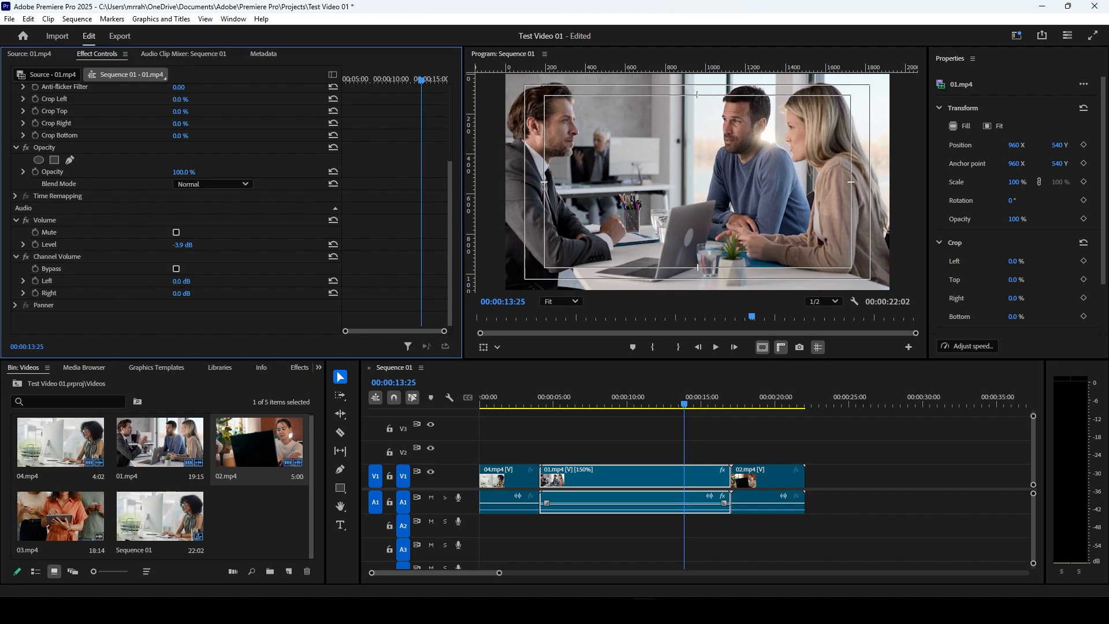
click(190, 280)
click(333, 245)
click(334, 246)
click(20, 255)
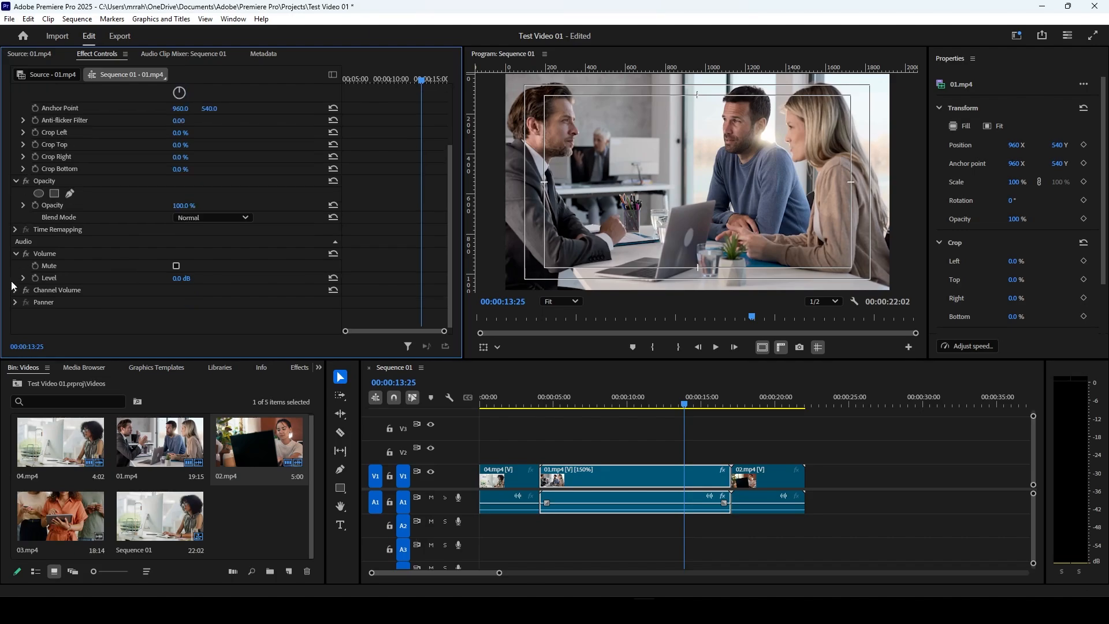
Step: Examine the panner balance setting of 01.mp4
click(16, 301)
scroll(125, 312, down, 1)
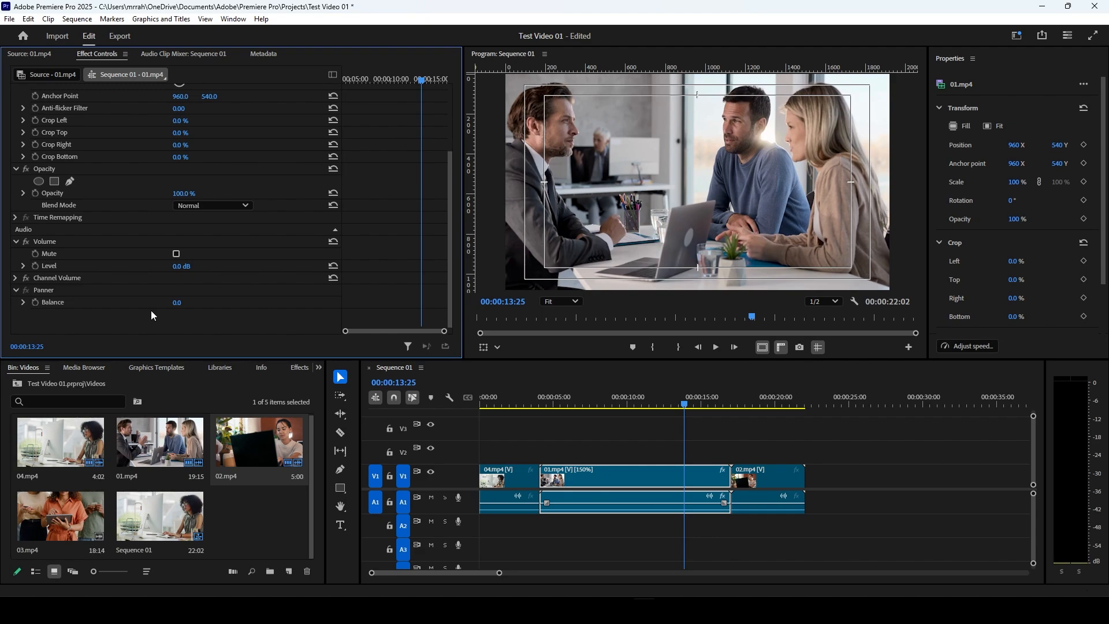
scroll(109, 300, up, 8)
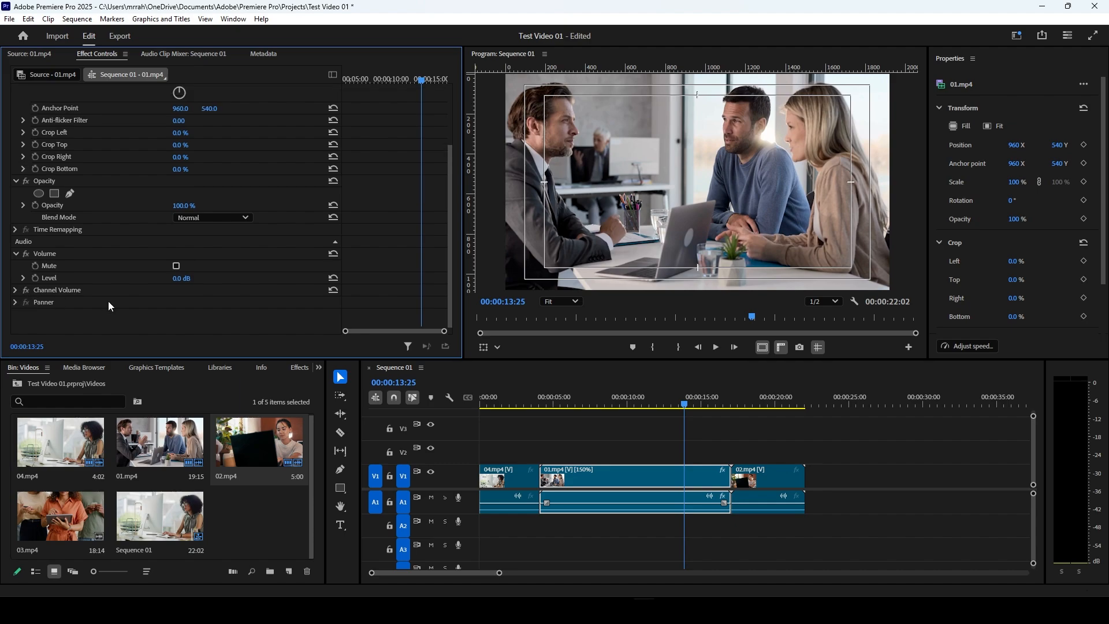
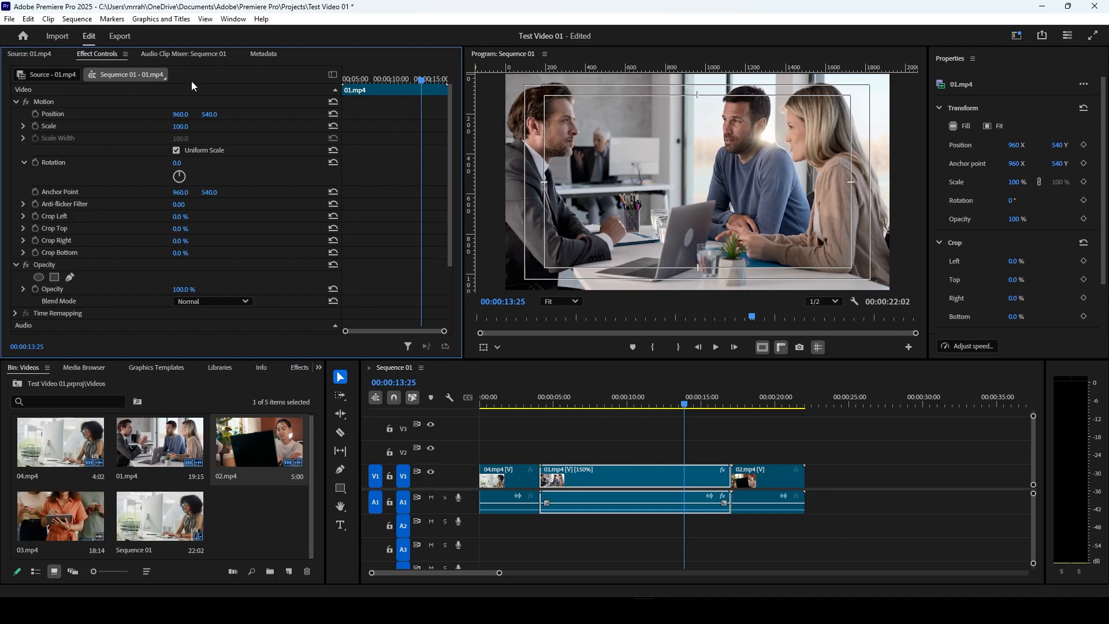
Step: Enable position and scale keyframing on 01.mp4 at 00:00:04:25 and set the scale there to 0
drag(364, 80, 345, 80)
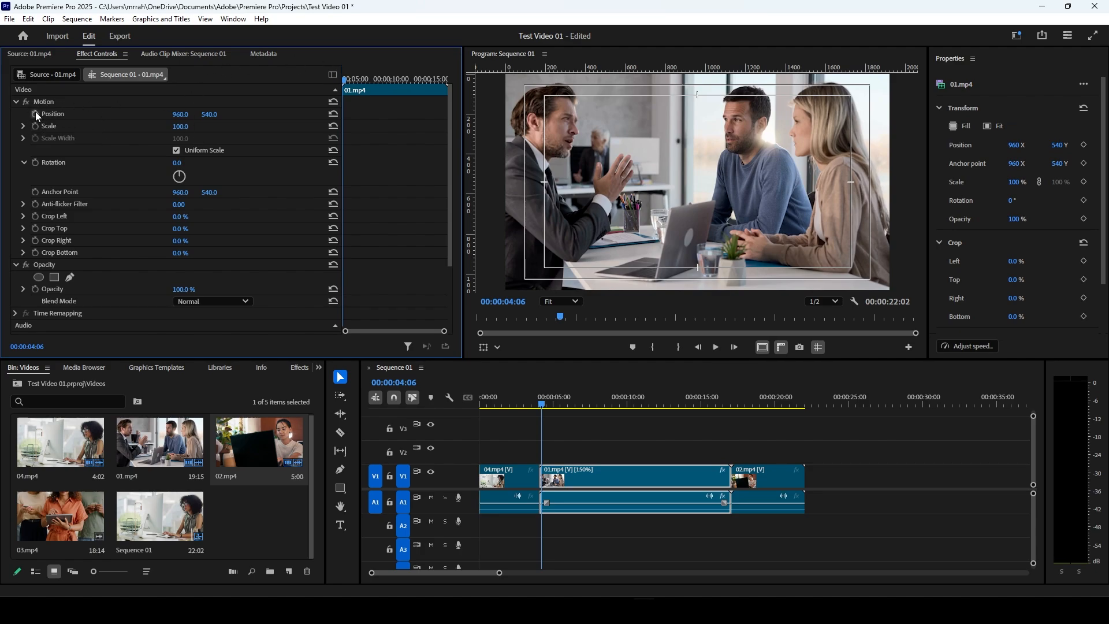
click(350, 83)
drag(351, 84, 353, 85)
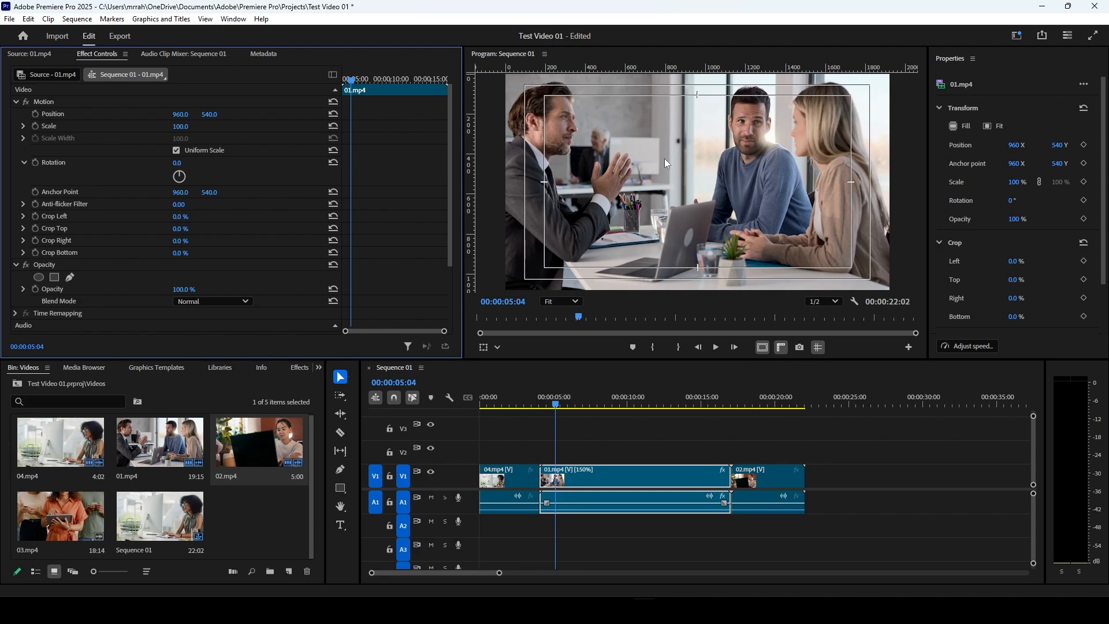
click(348, 79)
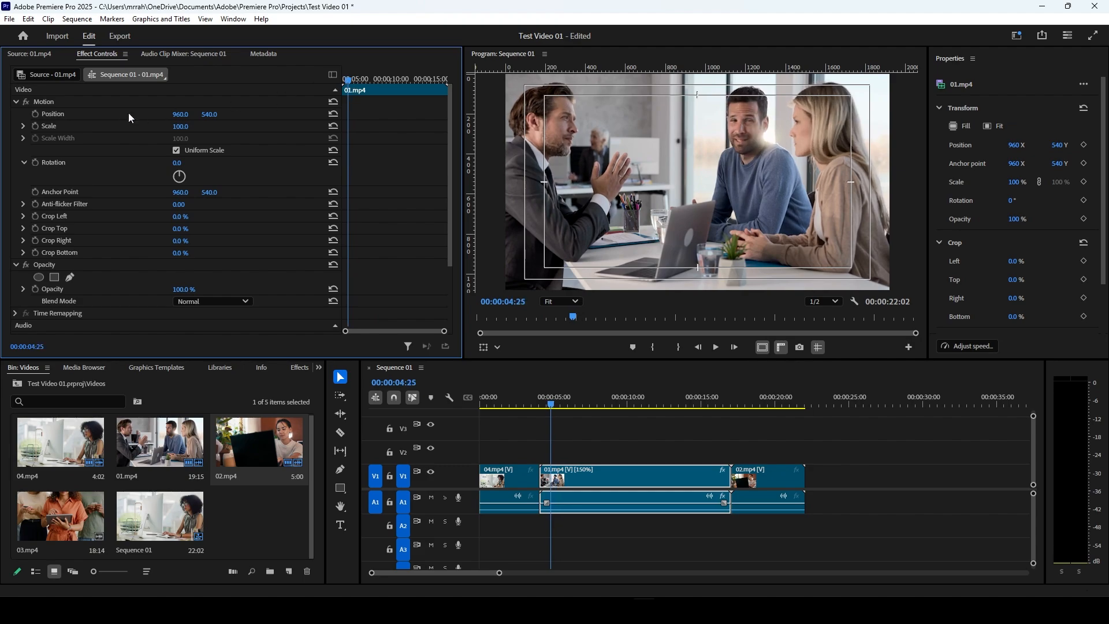
click(35, 114)
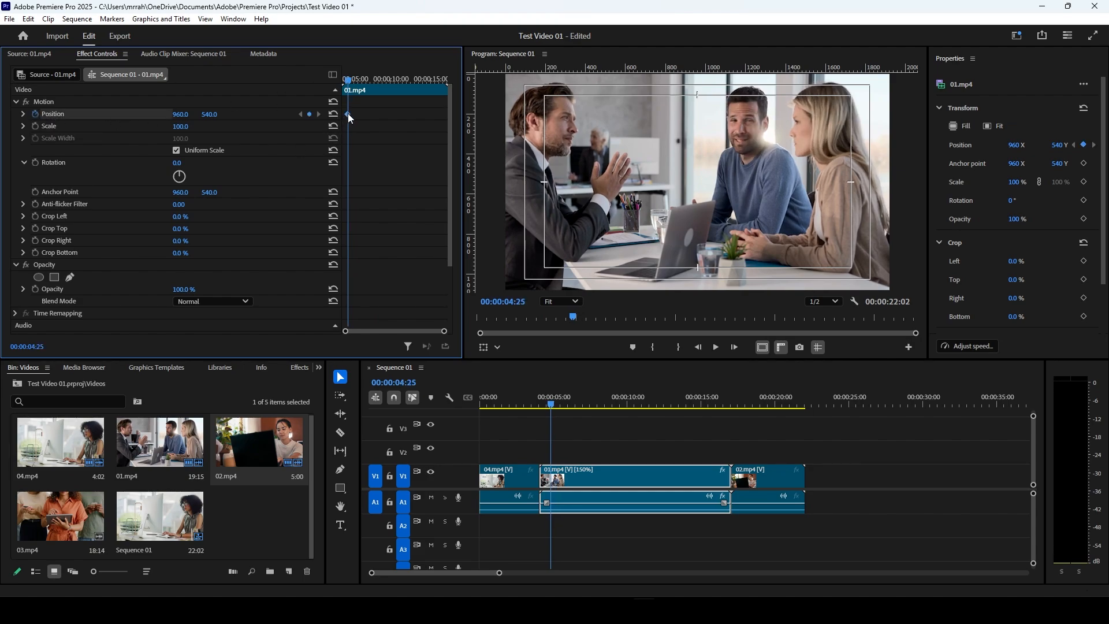
click(34, 127)
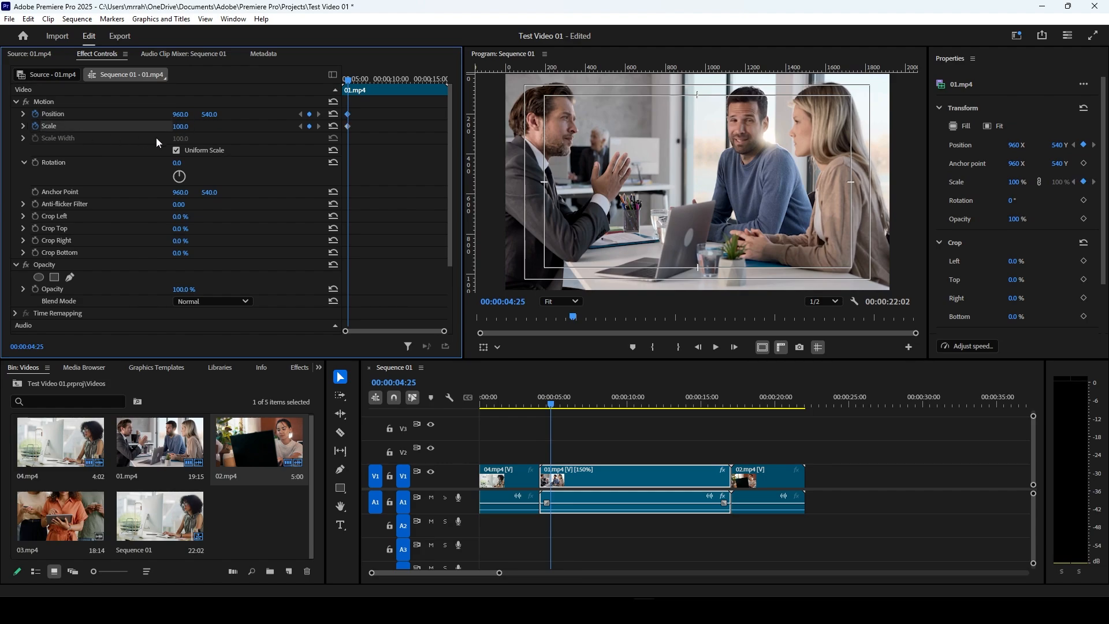
drag(180, 125, 115, 126)
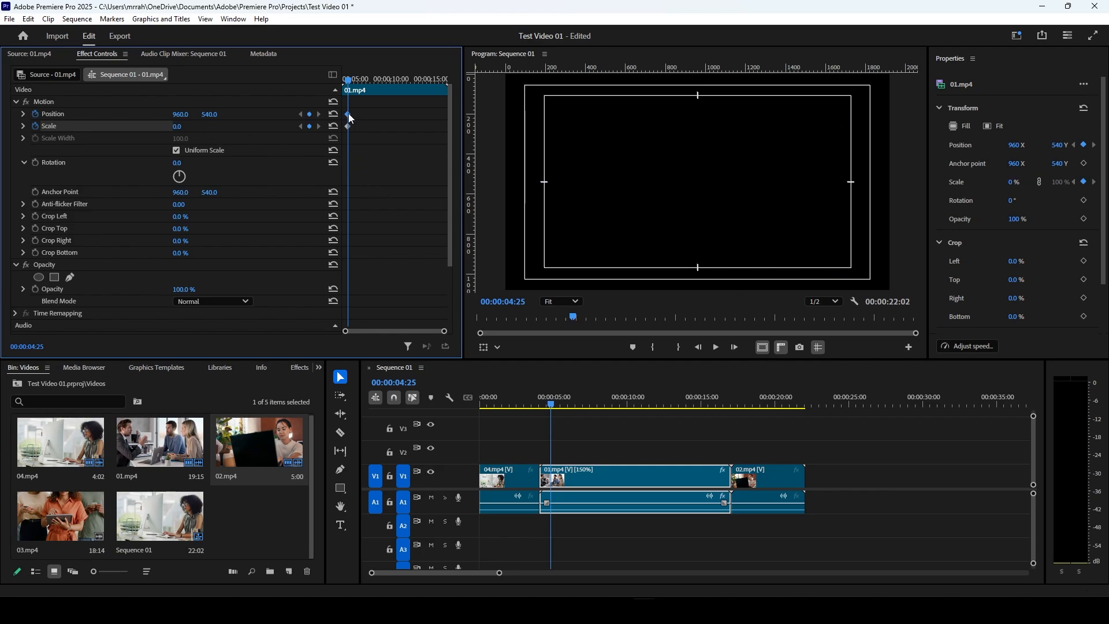
Step: Add scale and position keyframes to 01.mp4 at 00:00:07:16, keeping scale animation enabled
click(353, 81)
drag(354, 81, 371, 81)
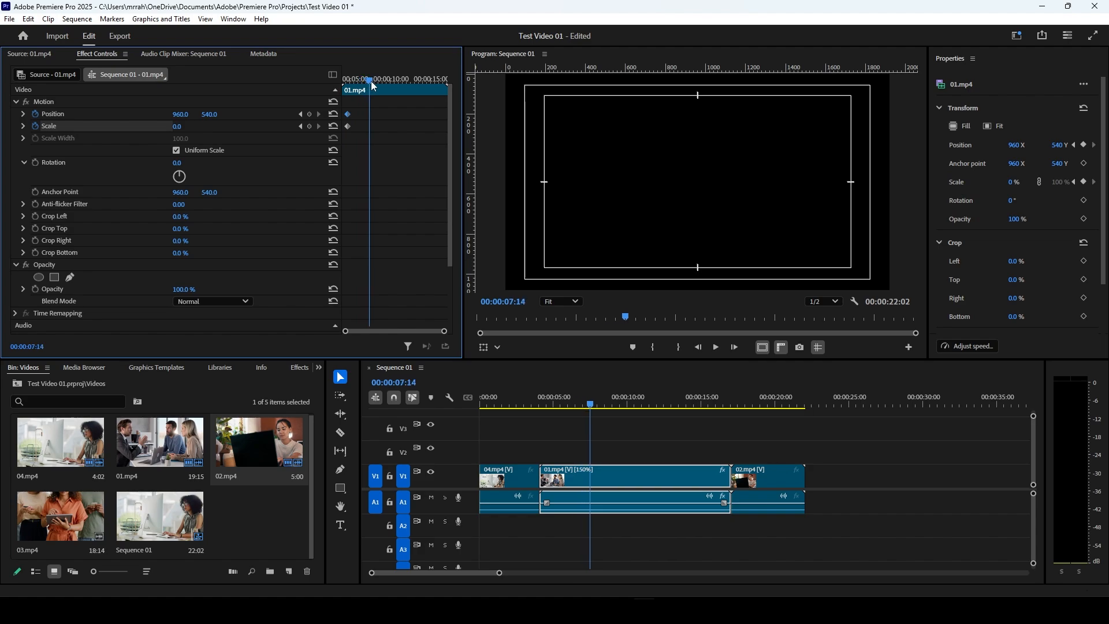
click(311, 124)
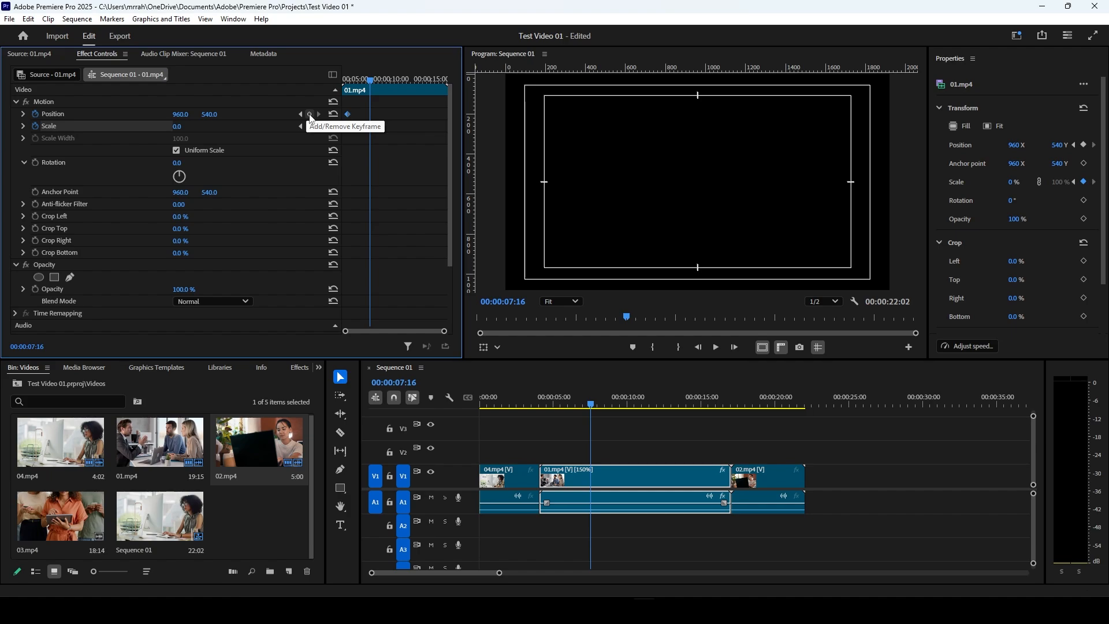
click(309, 114)
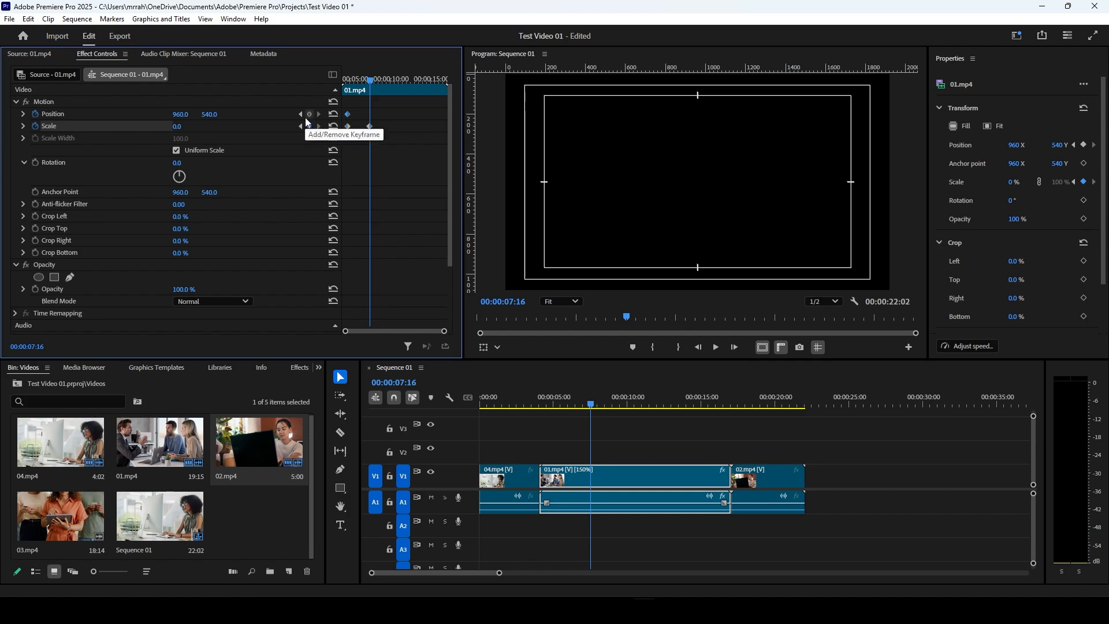
click(309, 126)
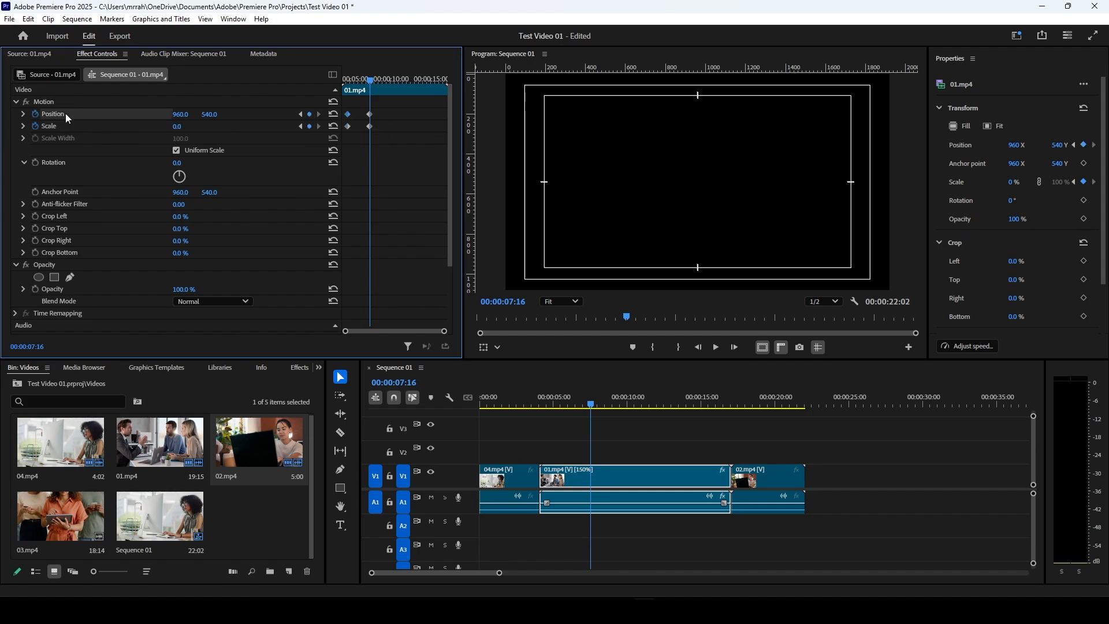
click(37, 126)
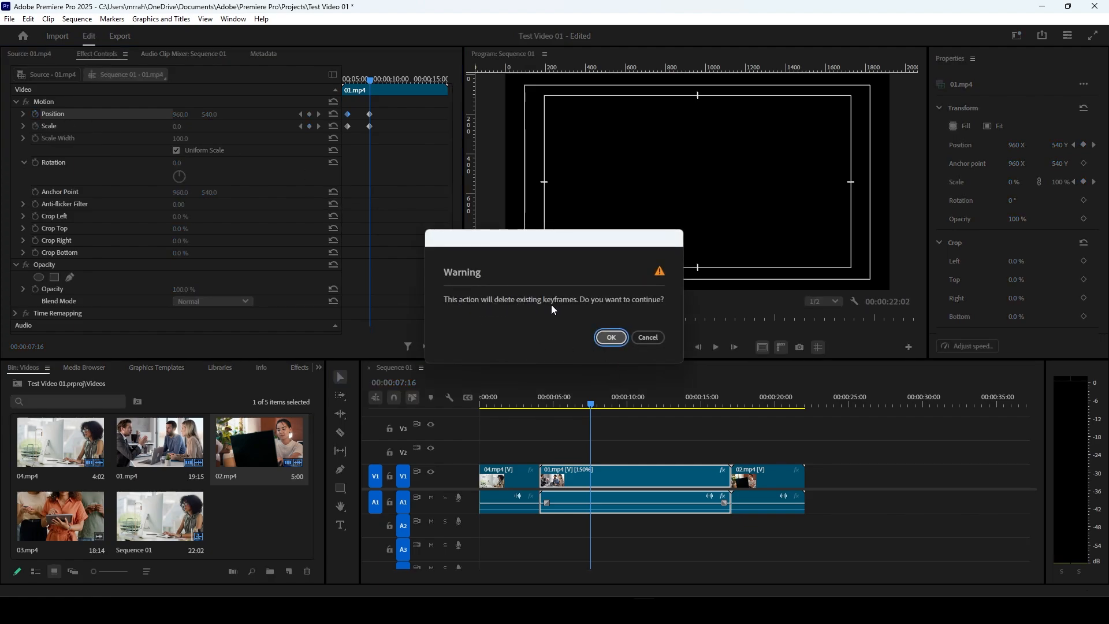
click(646, 335)
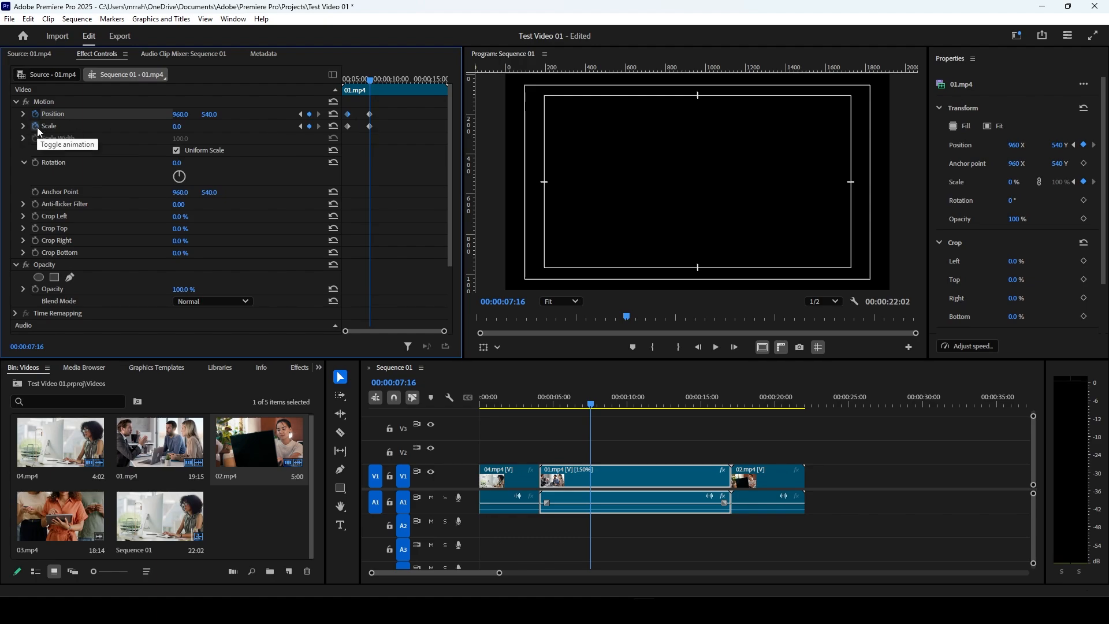
Step: Move between the scale keyframes and reset the scale to 100 at 00:00:07:16
click(304, 126)
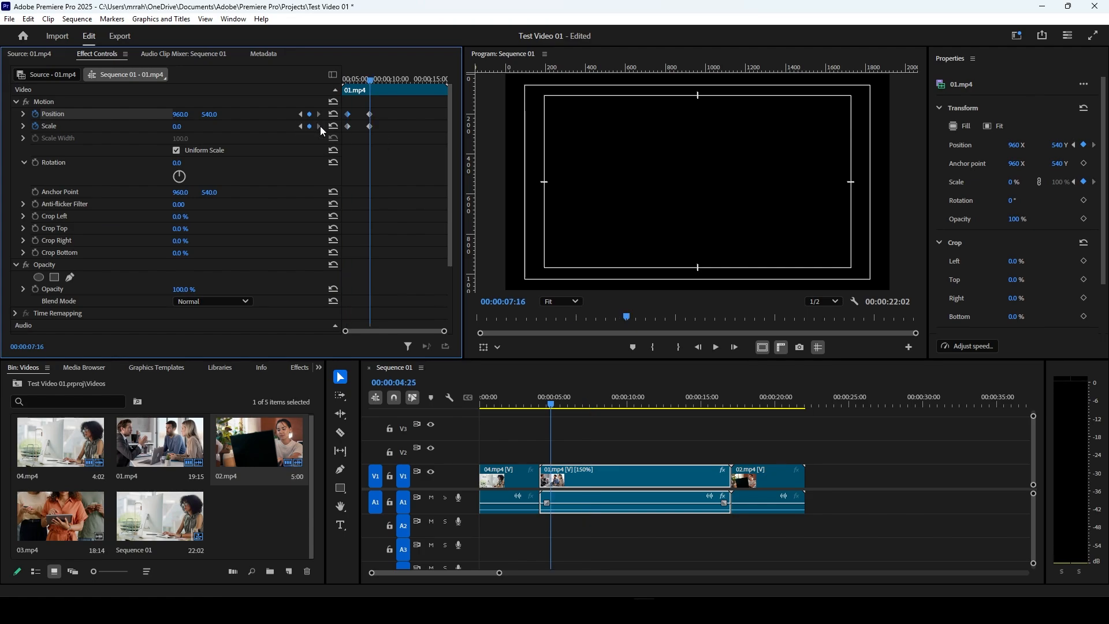
click(320, 126)
click(334, 127)
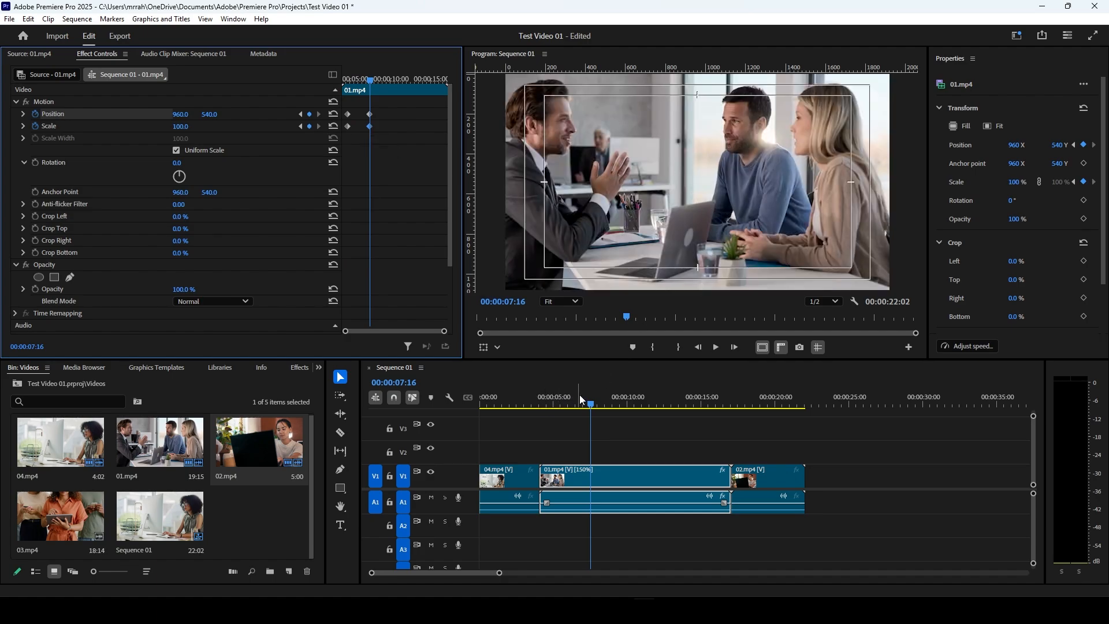
Step: Play the sequence from 00:00:04:17 to preview the scale animation of 01.mp4
drag(370, 81, 347, 83)
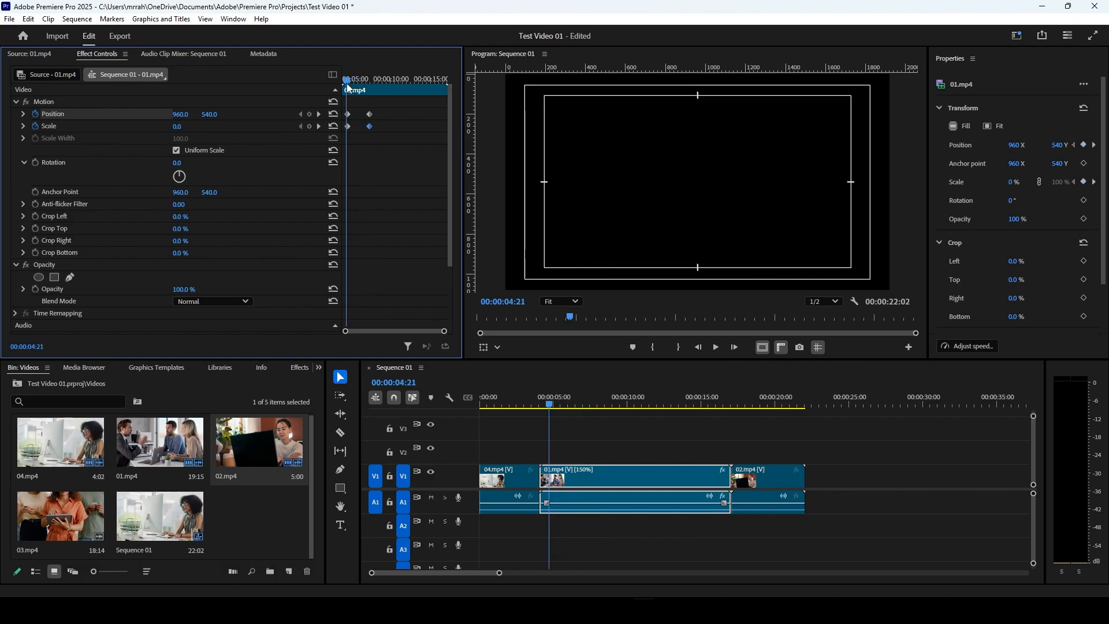
click(716, 347)
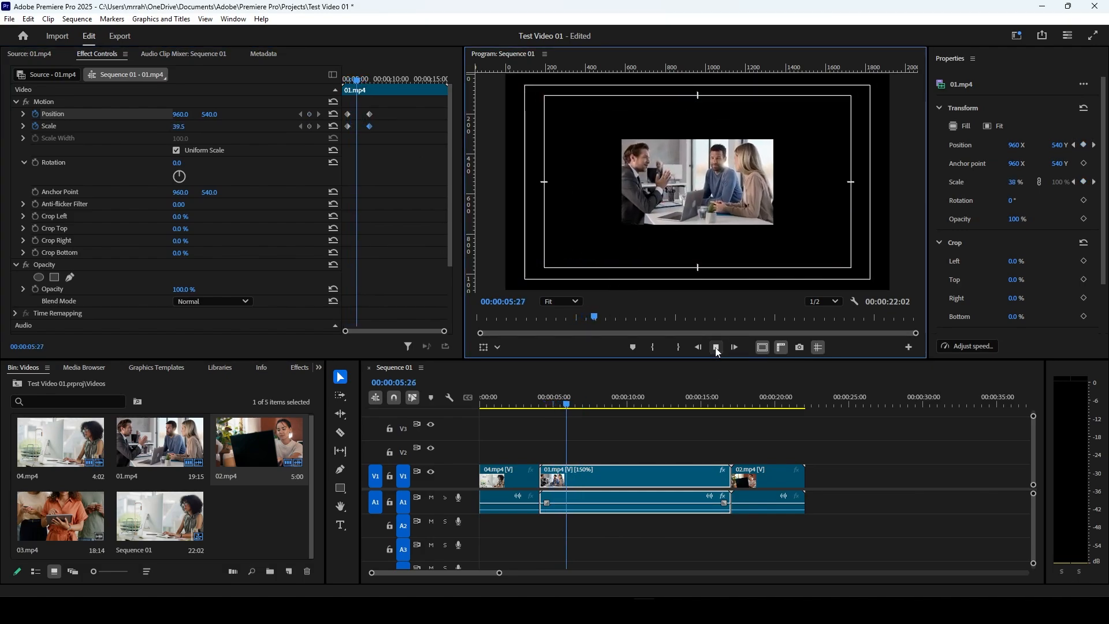
click(717, 348)
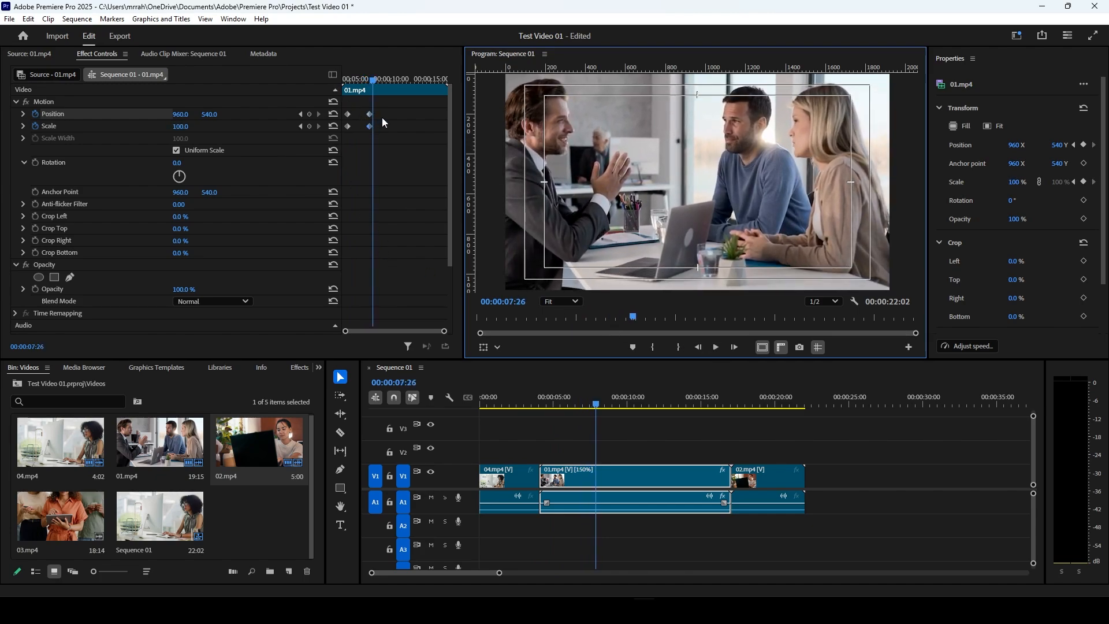
Step: Keyframe the rotation of 01.mp4 at 00:00:09:12, and add a second keyframe at 00:00:11:22 set to 28°
drag(378, 87, 386, 81)
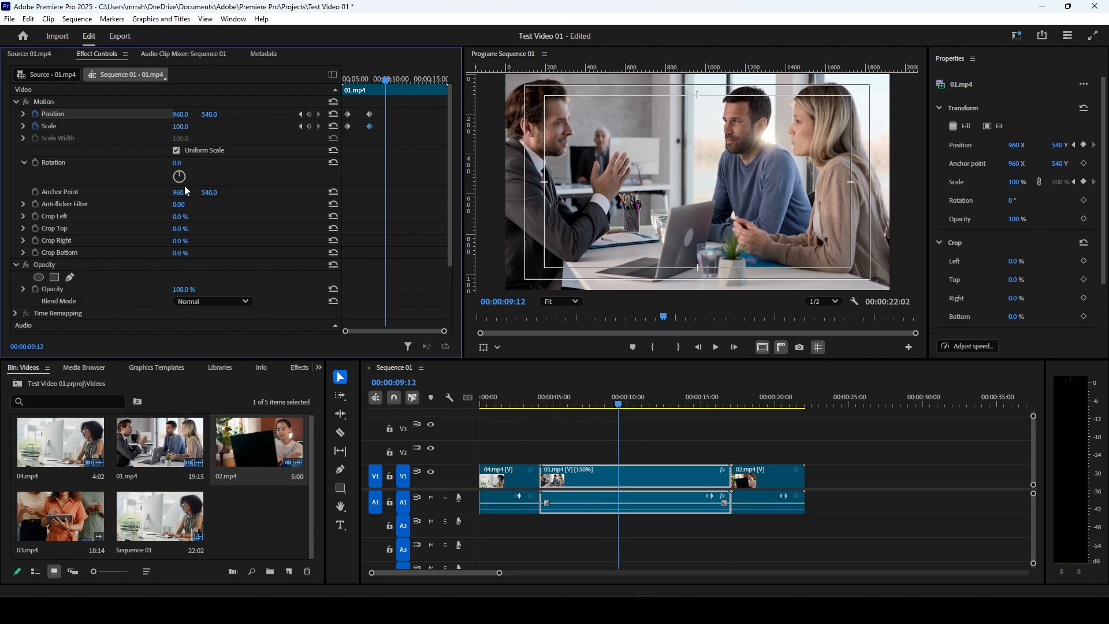
click(36, 164)
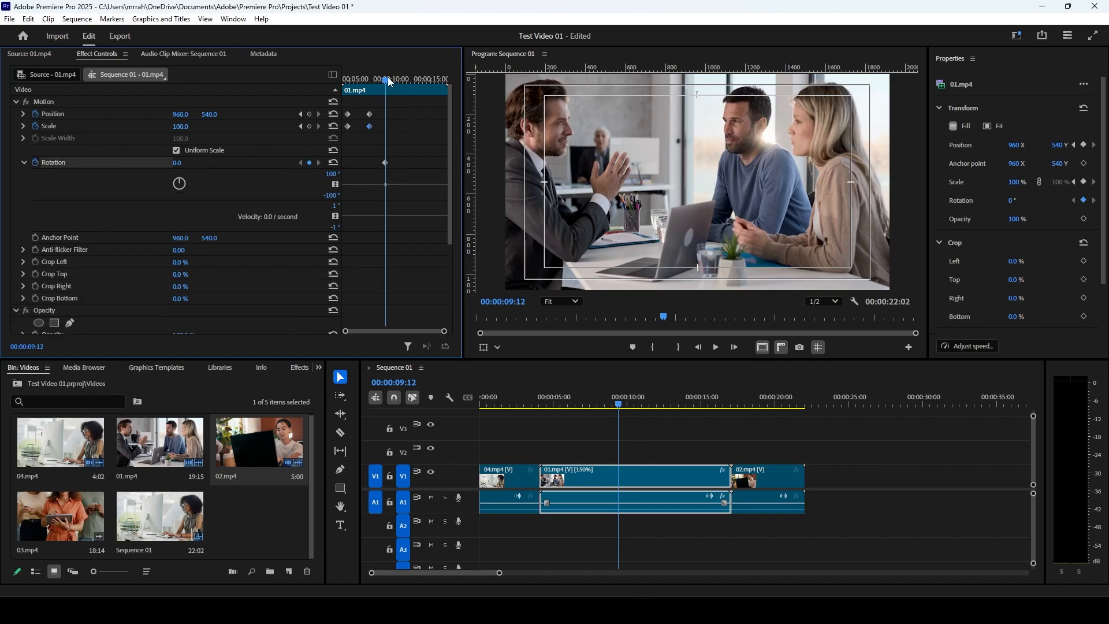
drag(396, 79, 405, 79)
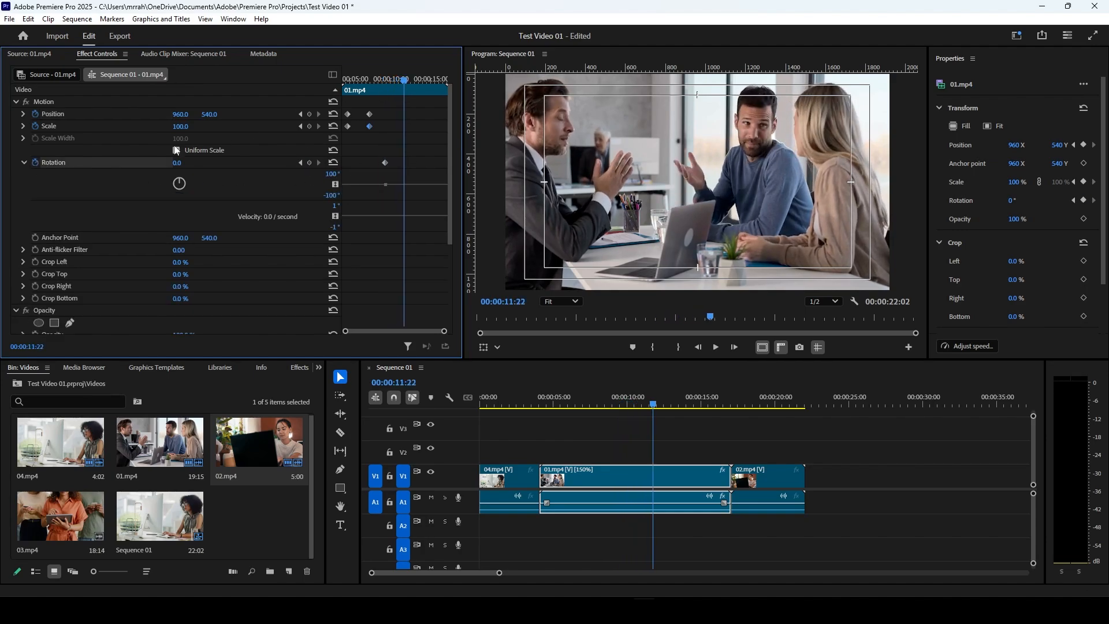
click(310, 162)
drag(180, 166, 197, 166)
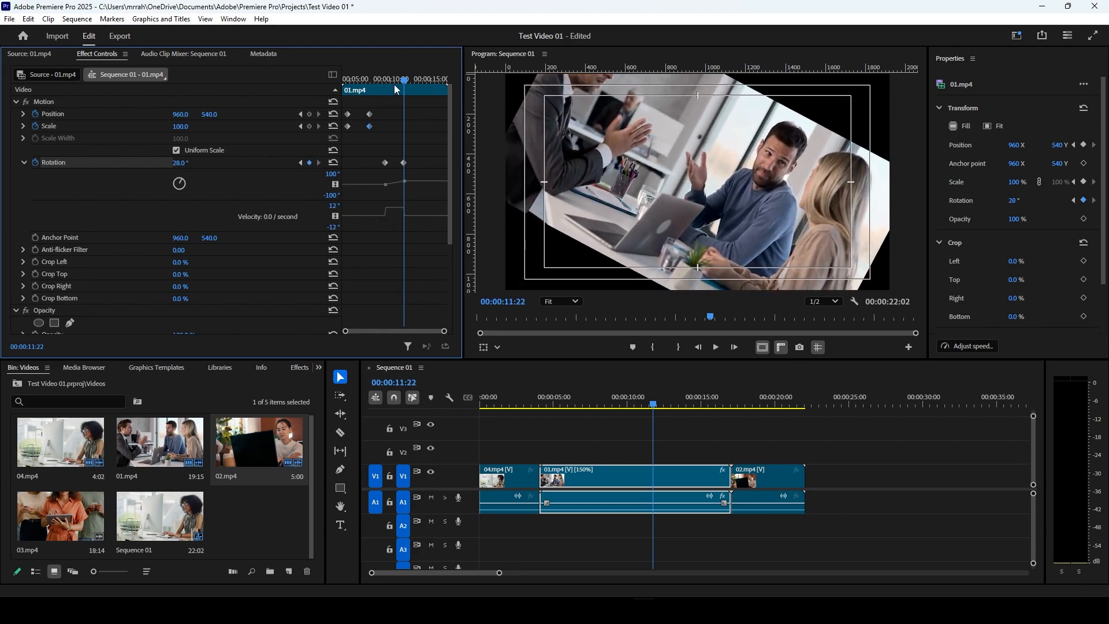
Step: Add a third rotation keyframe at 00:00:14:13 and reset its rotation to 0°
drag(405, 79, 428, 81)
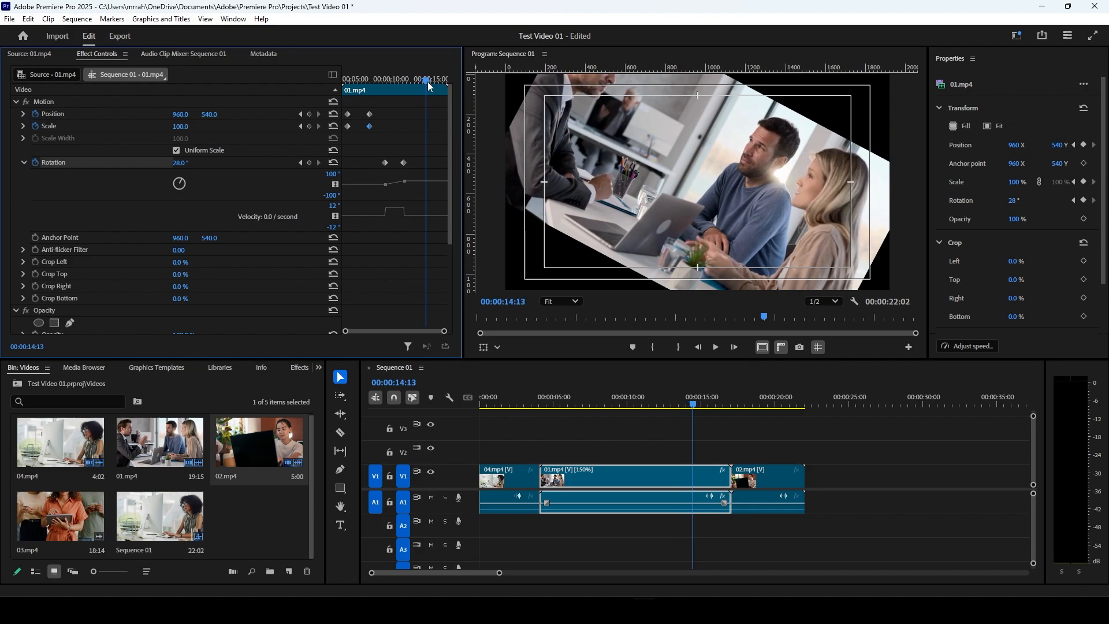
click(310, 163)
click(333, 163)
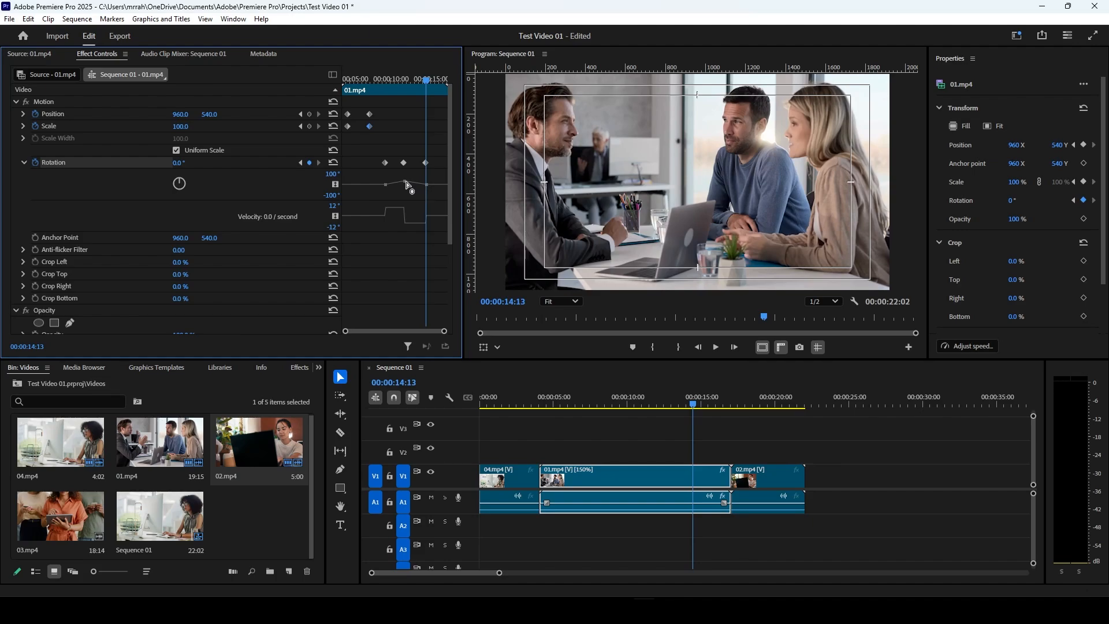
Step: Smooth the middle rotation keyframe into a curve and raise its value slightly in the rotation graph
click(387, 186)
click(427, 185)
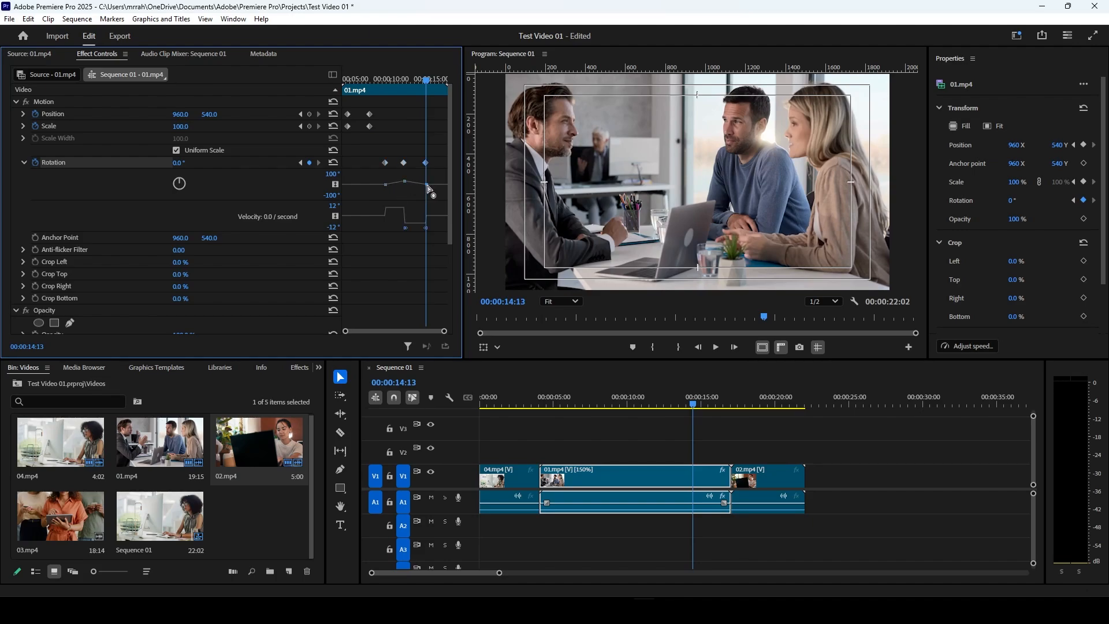
click(404, 228)
drag(404, 181, 404, 179)
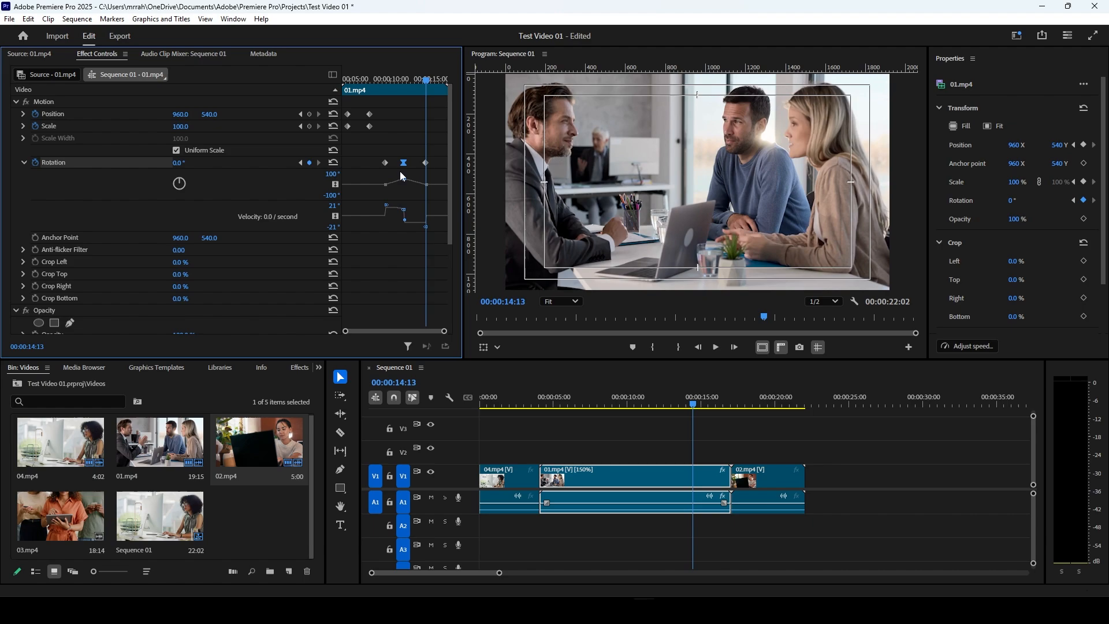
Step: Play the sequence from 00:00:09:18 to preview the rotation animation of 01.mp4
click(387, 80)
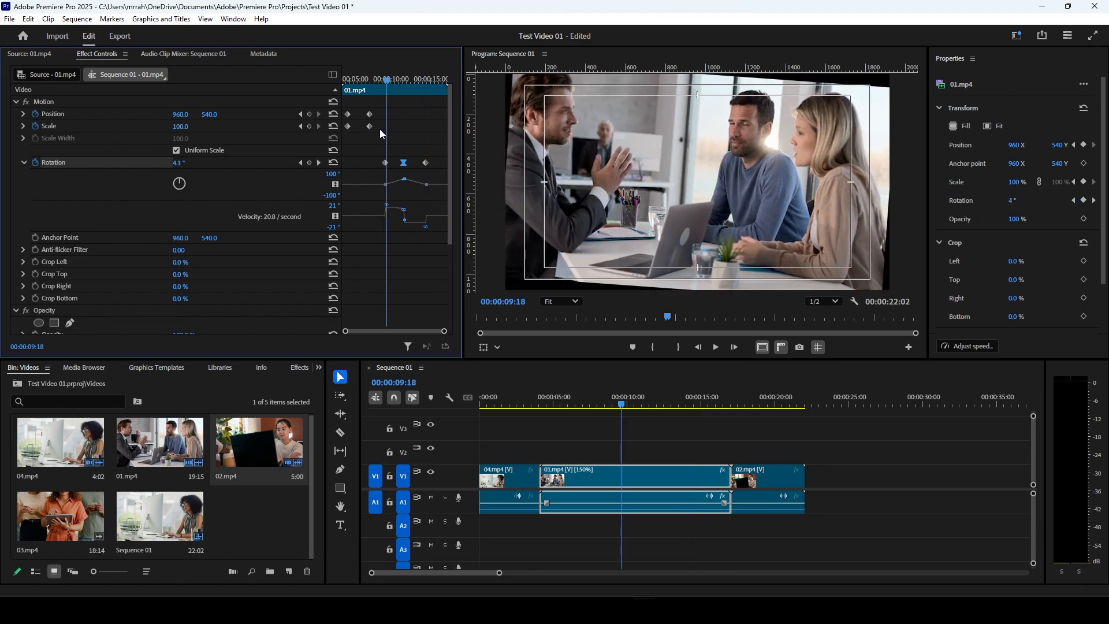
click(718, 350)
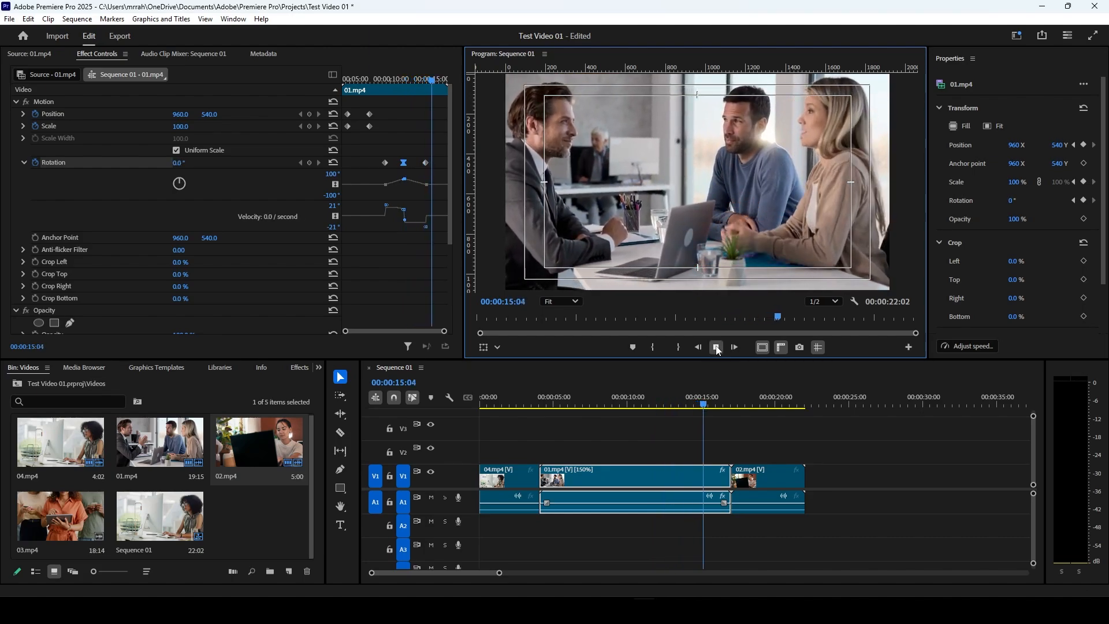
click(717, 348)
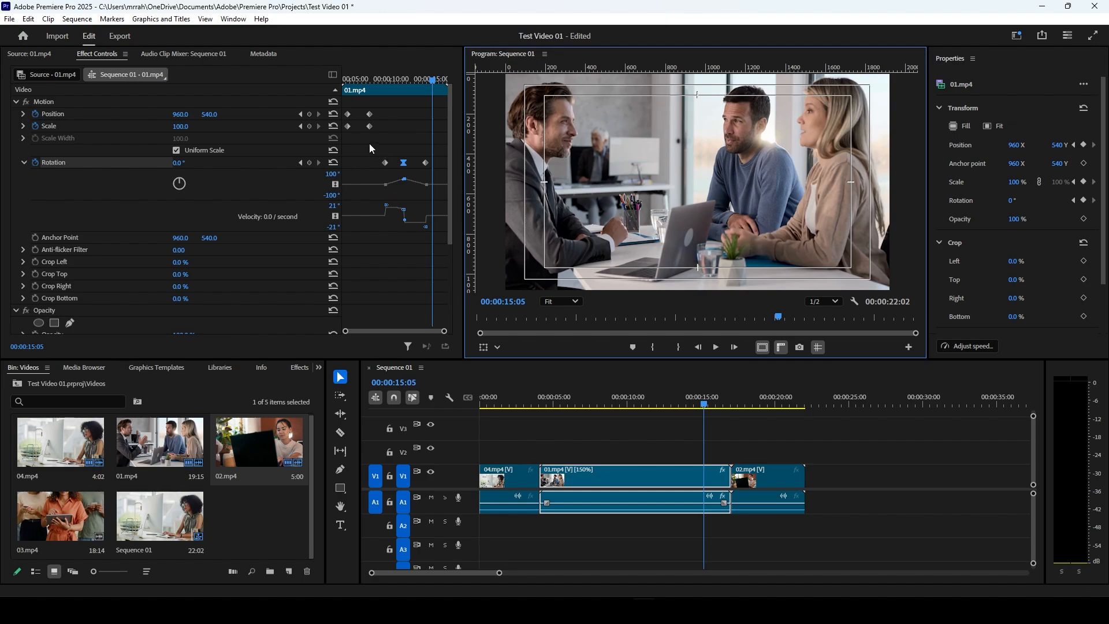
Step: Apply Ease In temporal interpolation to the position keyframe at 00:00:07:16 and inspect the position velocity graph
click(370, 114)
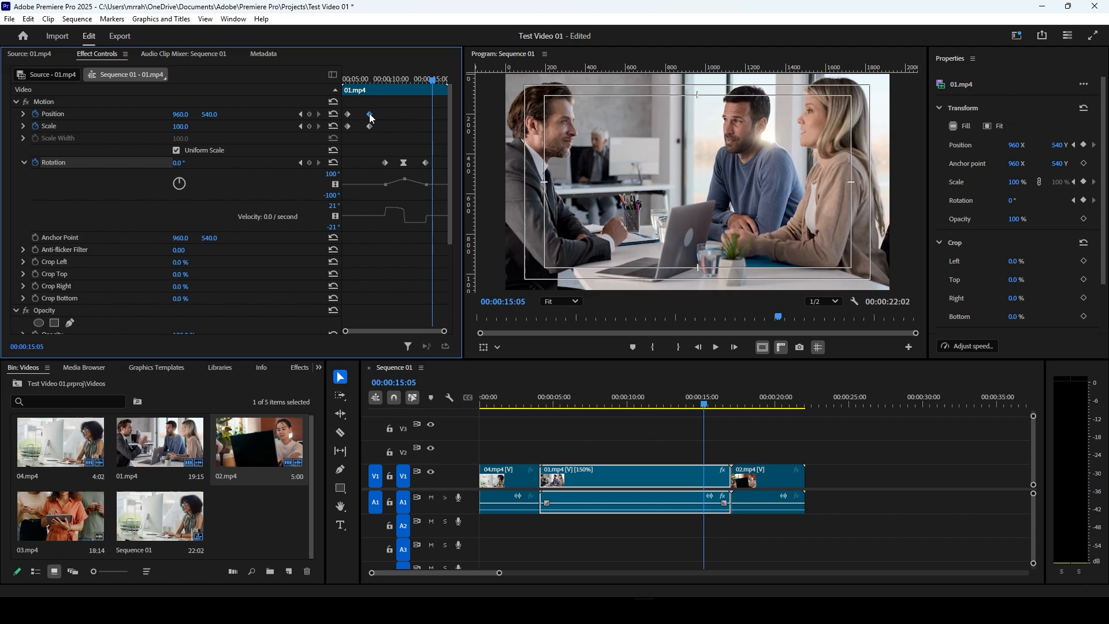
right_click(372, 118)
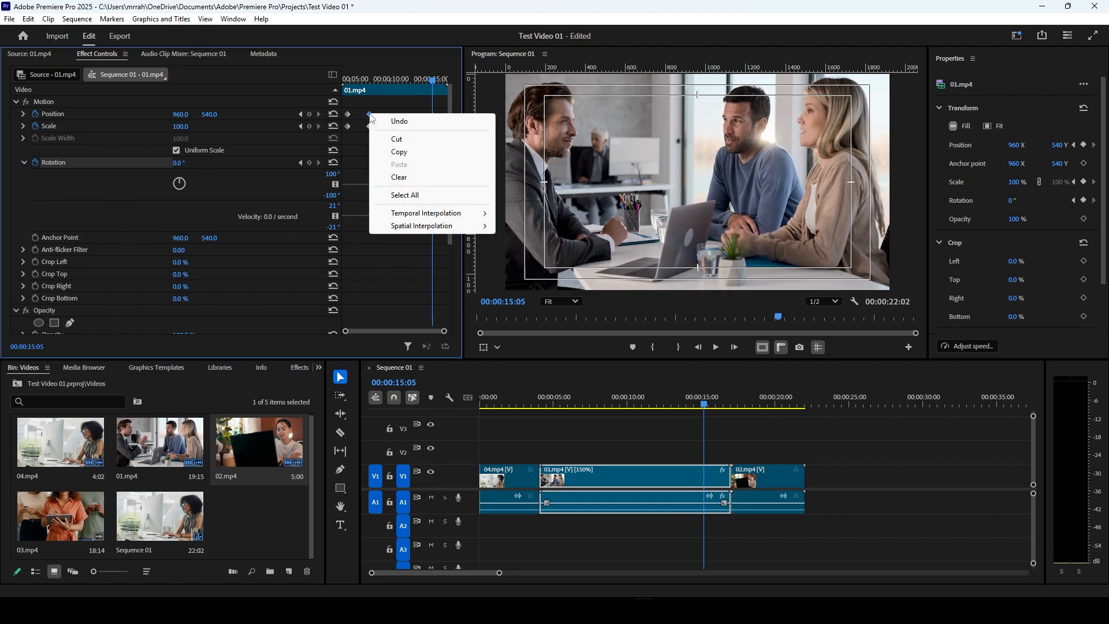
mouse_move(392, 218)
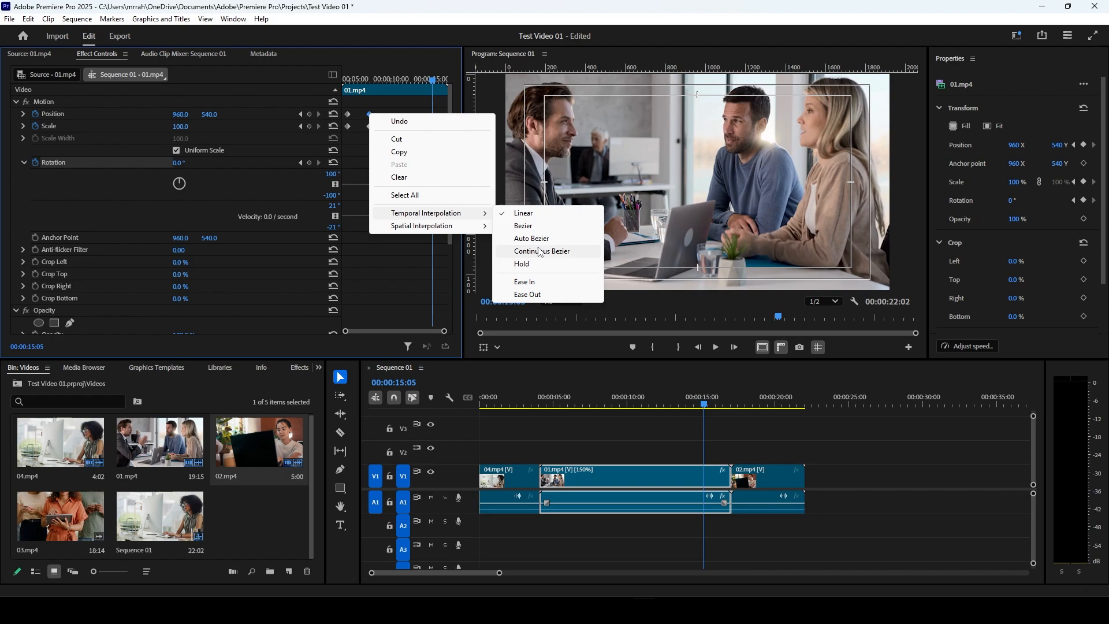
click(532, 286)
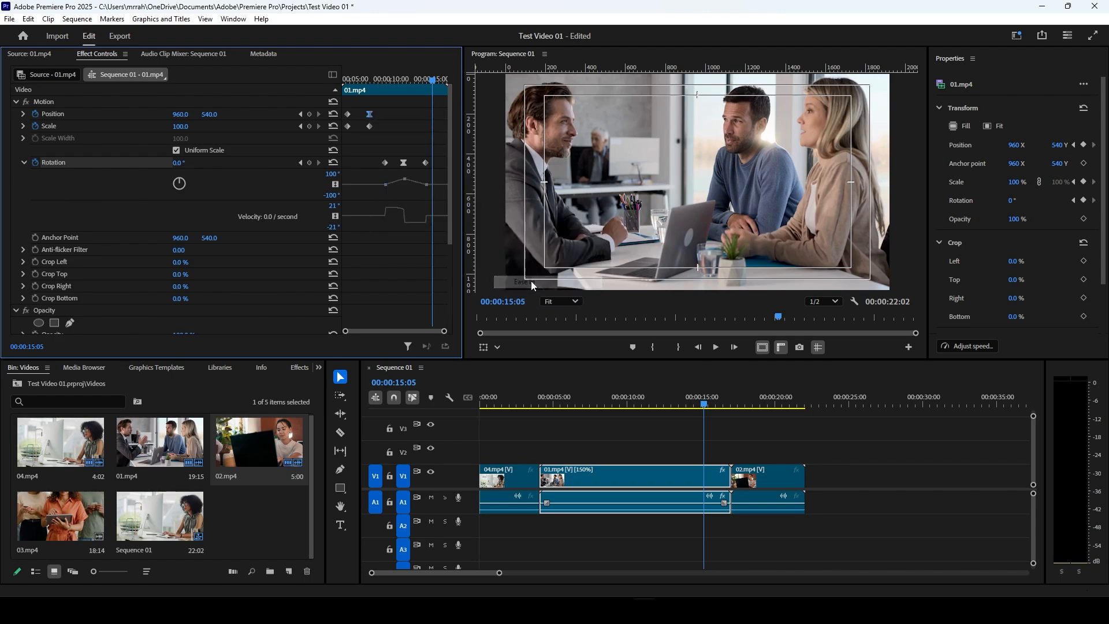
click(22, 114)
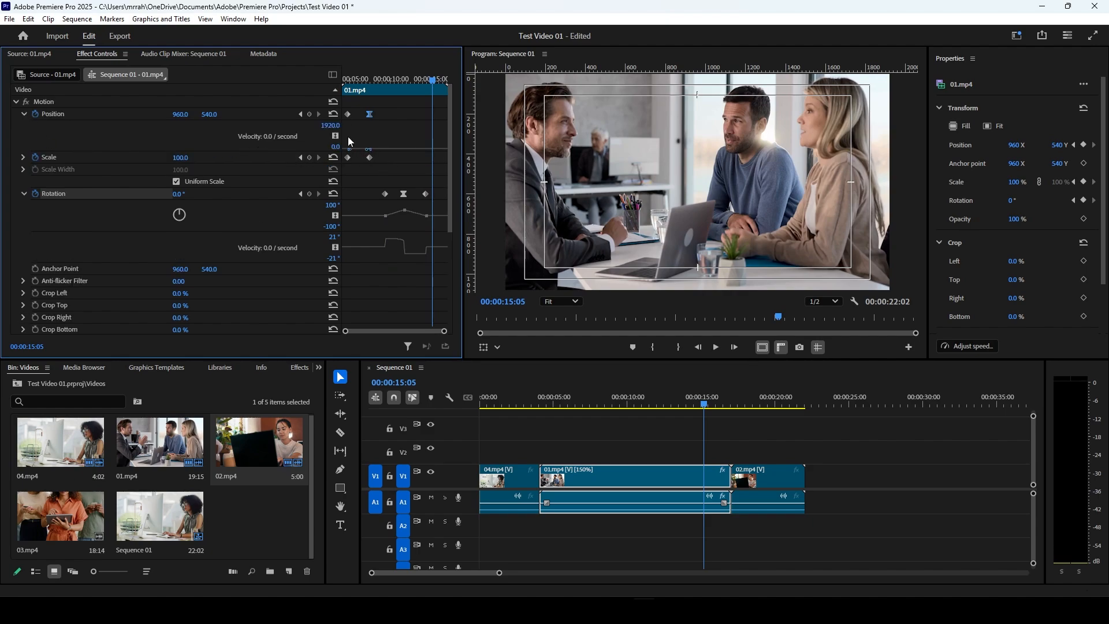
drag(388, 111, 314, 134)
click(23, 113)
Step: Expand the scale graph of 01.mp4 and apply eased temporal interpolation to both scale keyframes
click(23, 126)
drag(382, 122, 342, 136)
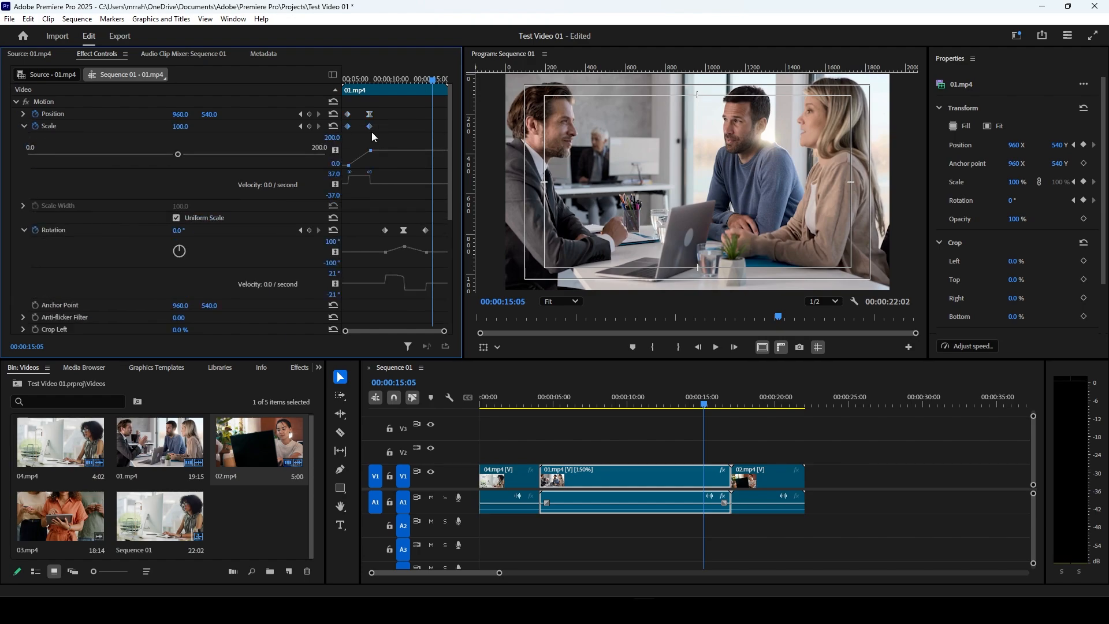
right_click(369, 127)
click(404, 295)
Step: Play the sequence from 00:00:04:15 to preview the eased scale animation of 01.mp4
click(348, 81)
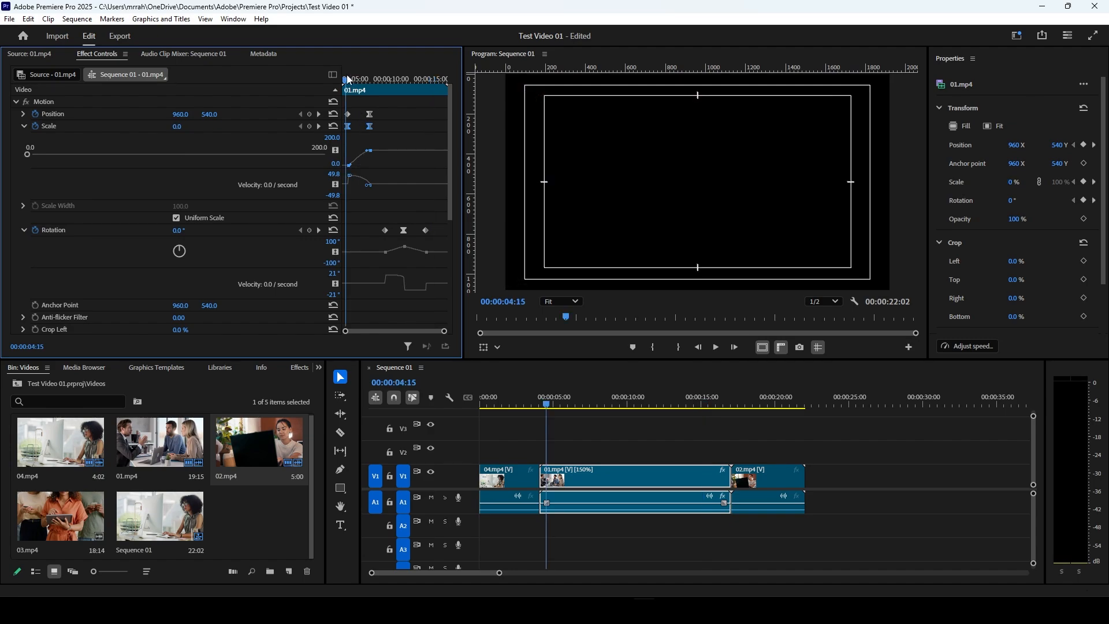
key(space)
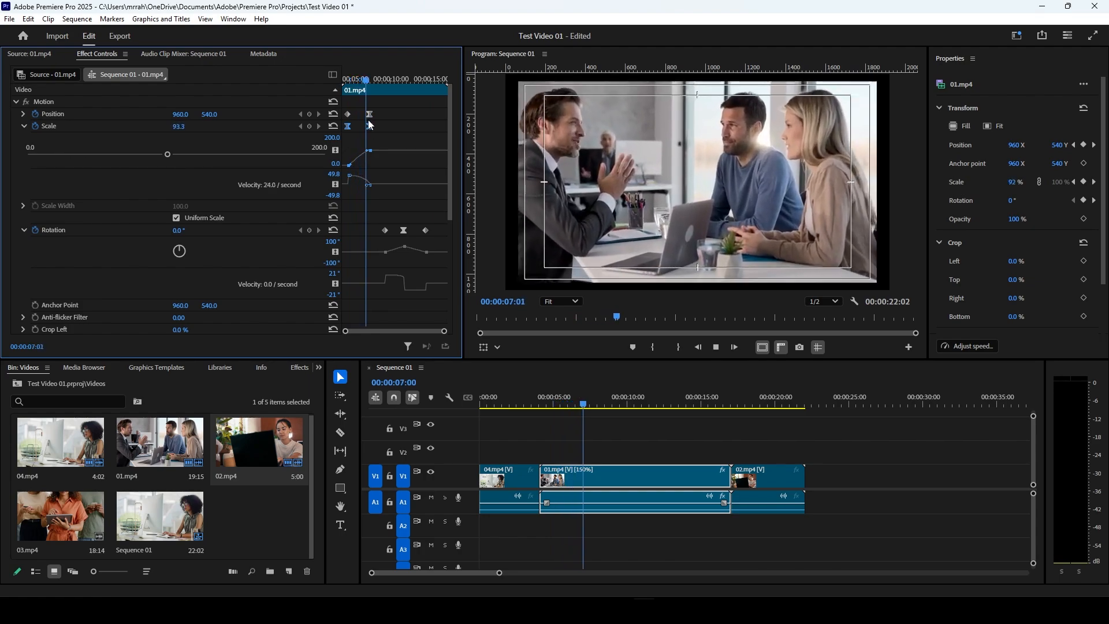
key(space)
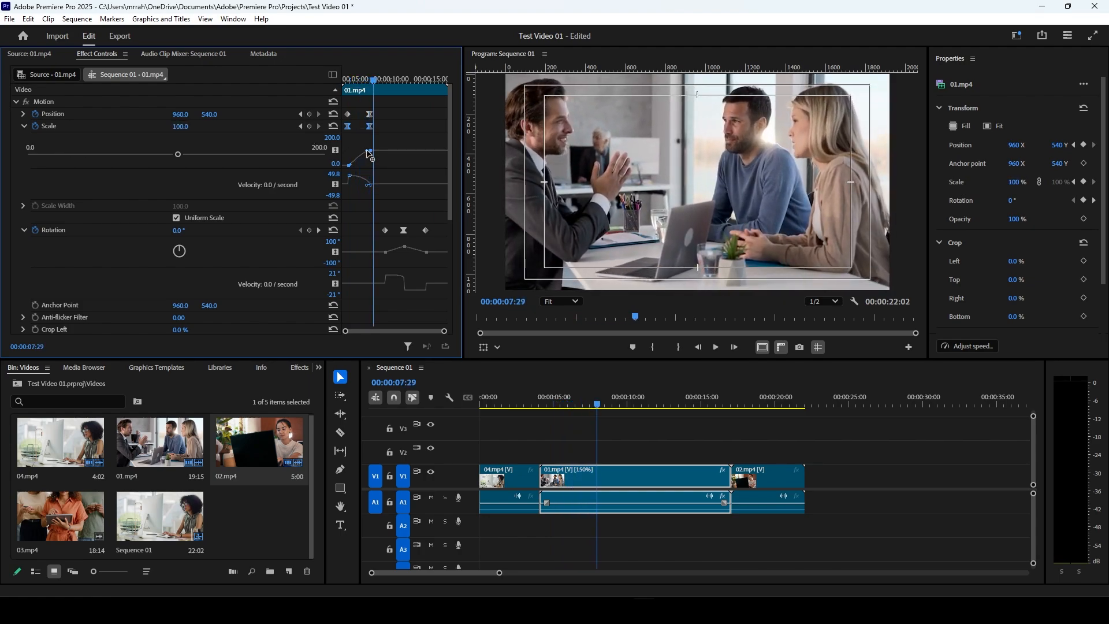
Step: Reshape the scale graph of 01.mp4 to overshoot before its end keyframe and play the animation from 00:00:04:21
mouse_move(368, 151)
mouse_down()
mouse_move(369, 186)
mouse_move(353, 189)
mouse_move(384, 181)
mouse_move(391, 160)
mouse_move(359, 138)
mouse_up()
click(354, 79)
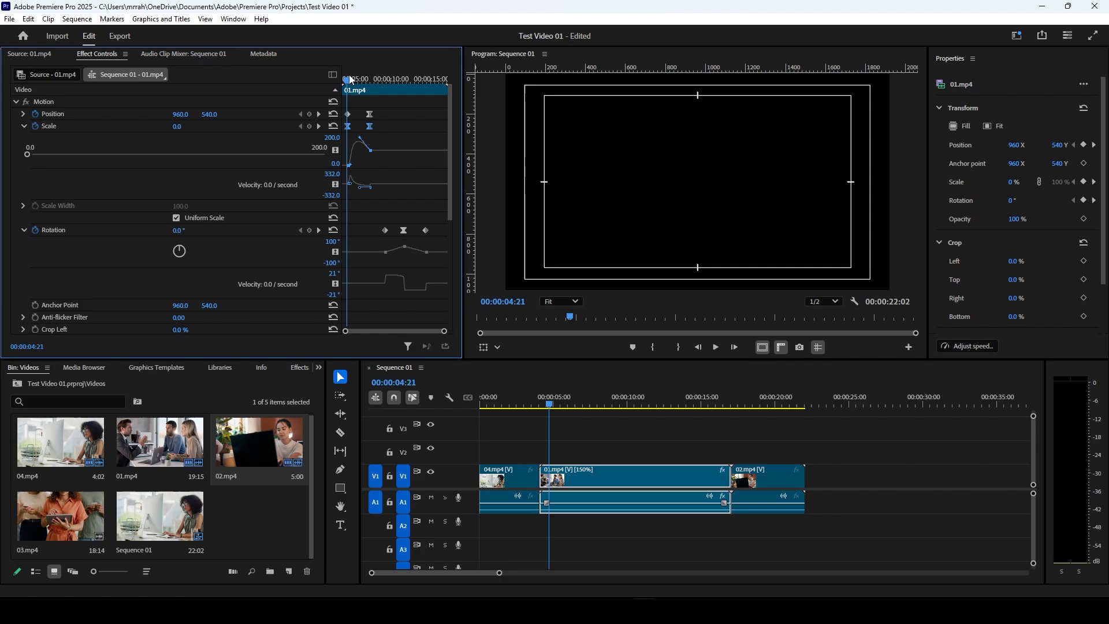
key(space)
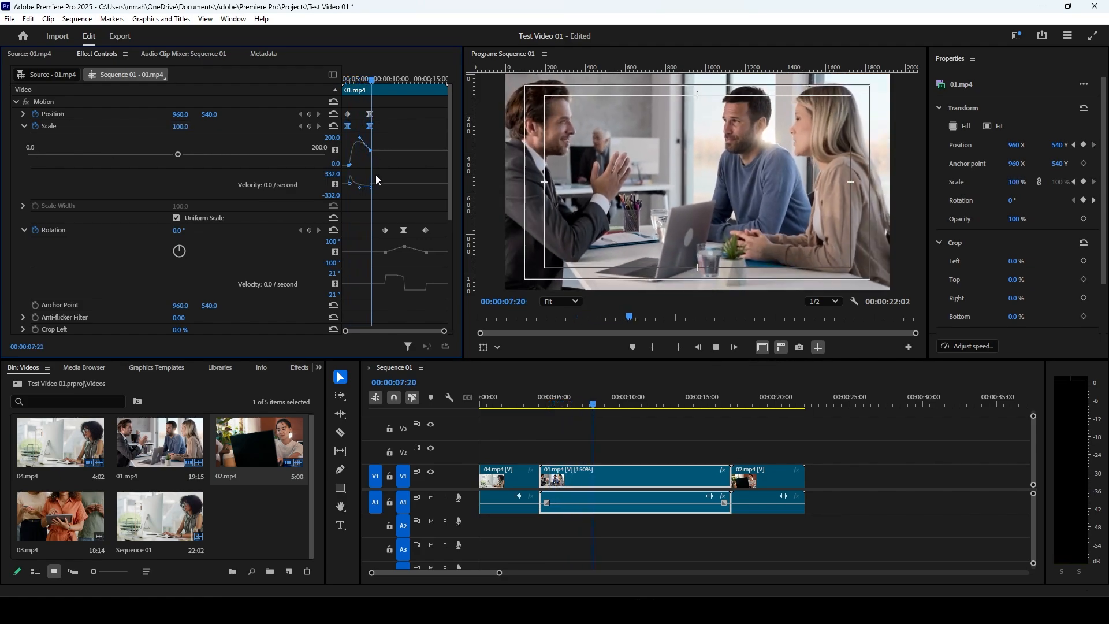
key(space)
Step: Lower the scale graph handle of 01.mp4 to a gentle ease without overshoot and play the animation from its start
drag(362, 142, 364, 152)
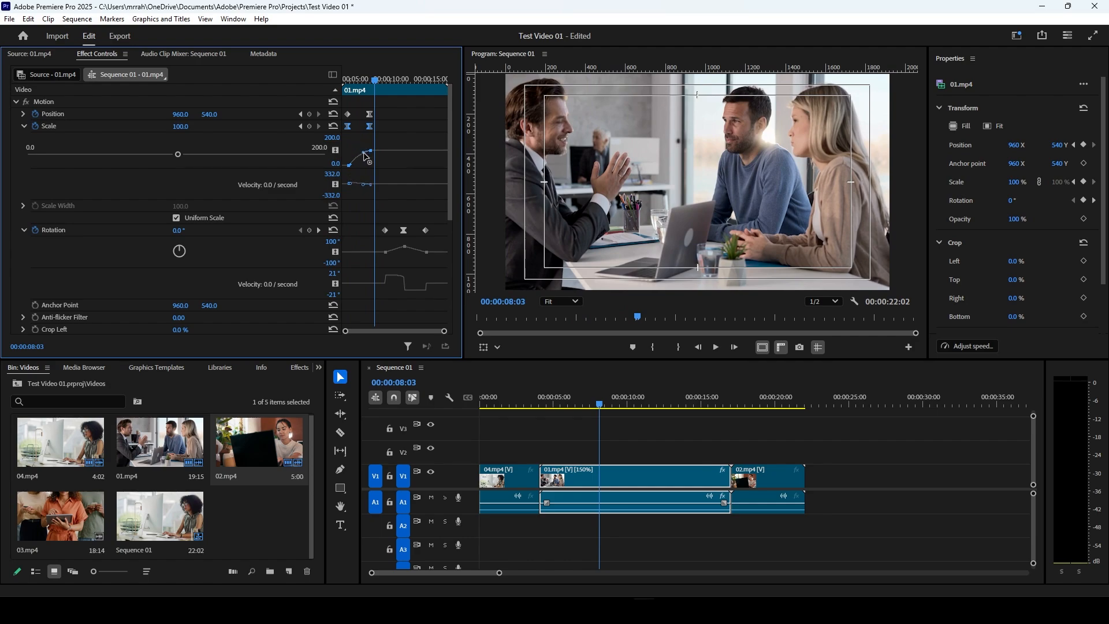
click(350, 80)
key(space)
key(space)
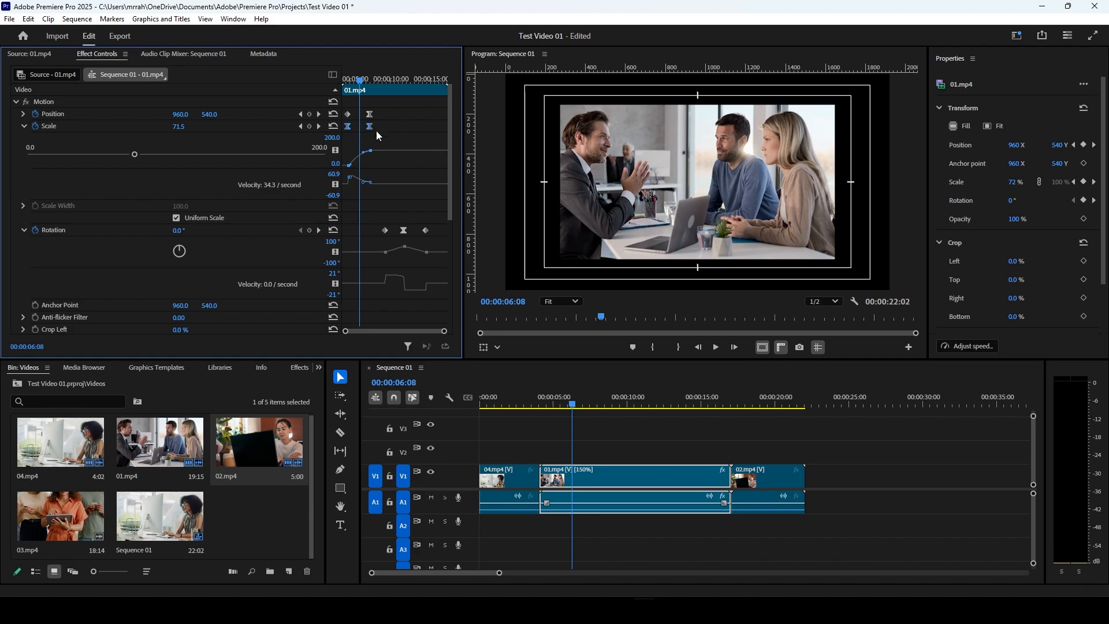
key(space)
key(space)
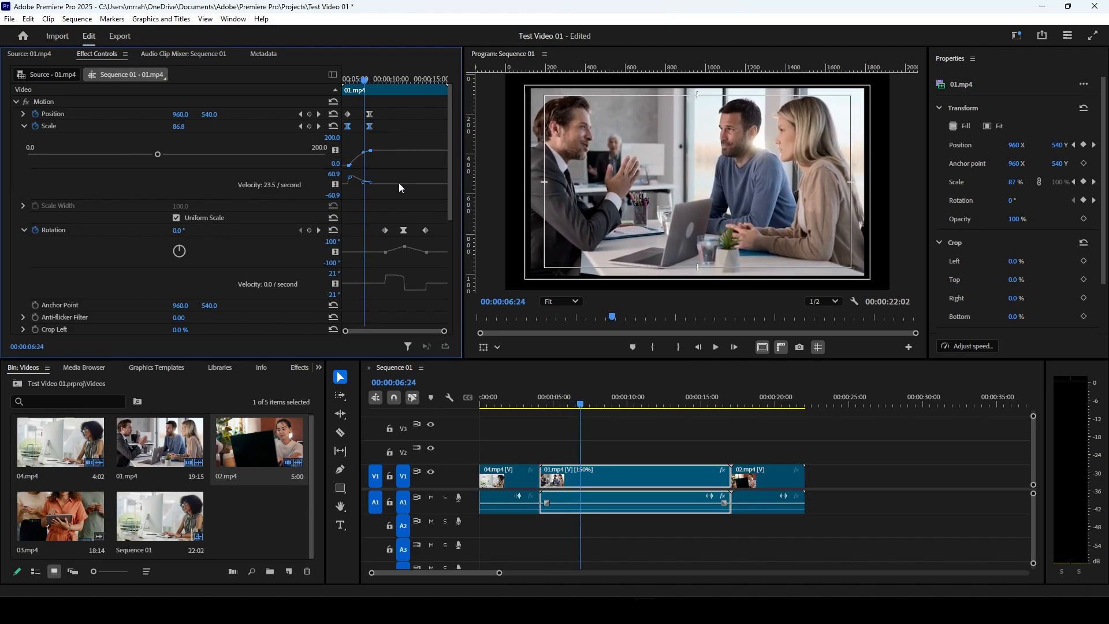
Step: Delete all position, scale and rotation keyframes of 01.mp4 and collapse its Motion properties
click(25, 126)
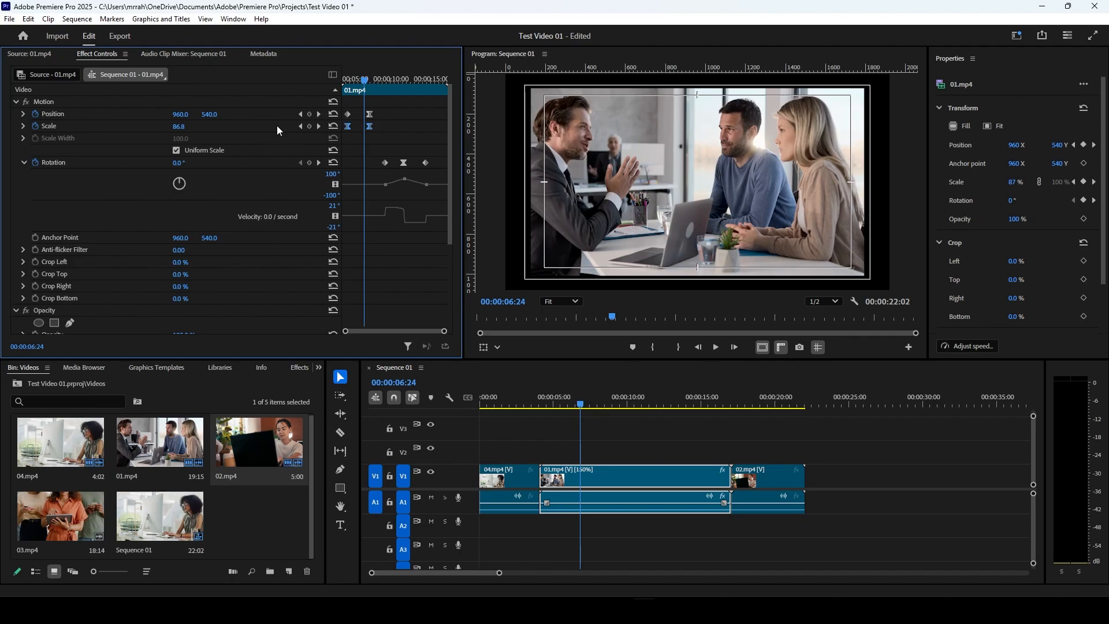
drag(410, 114, 287, 168)
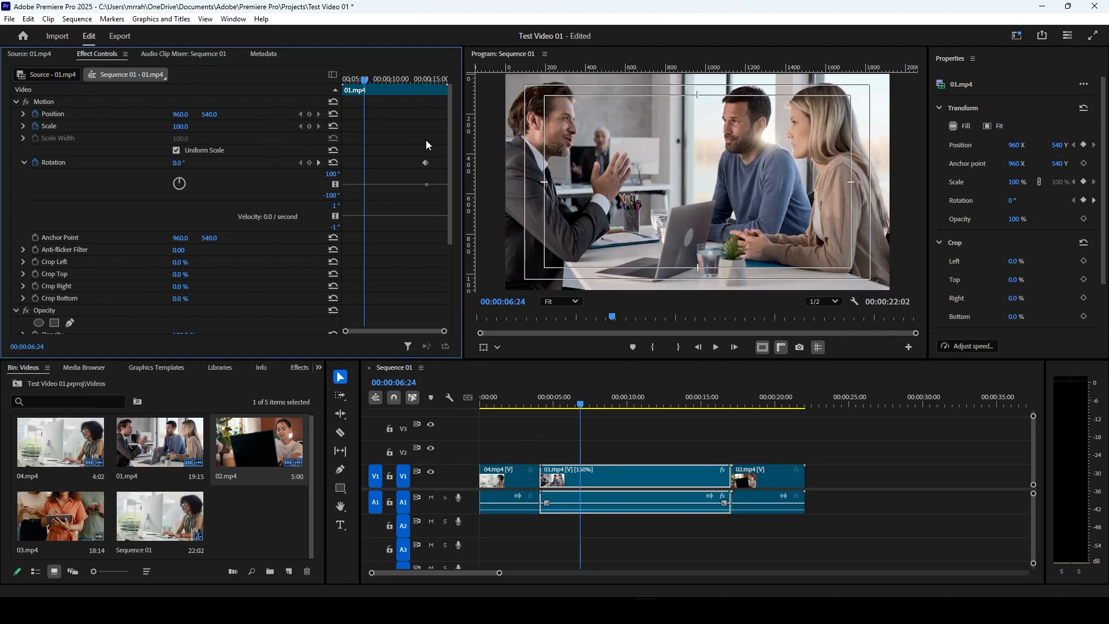
key(Delete)
click(423, 201)
click(24, 163)
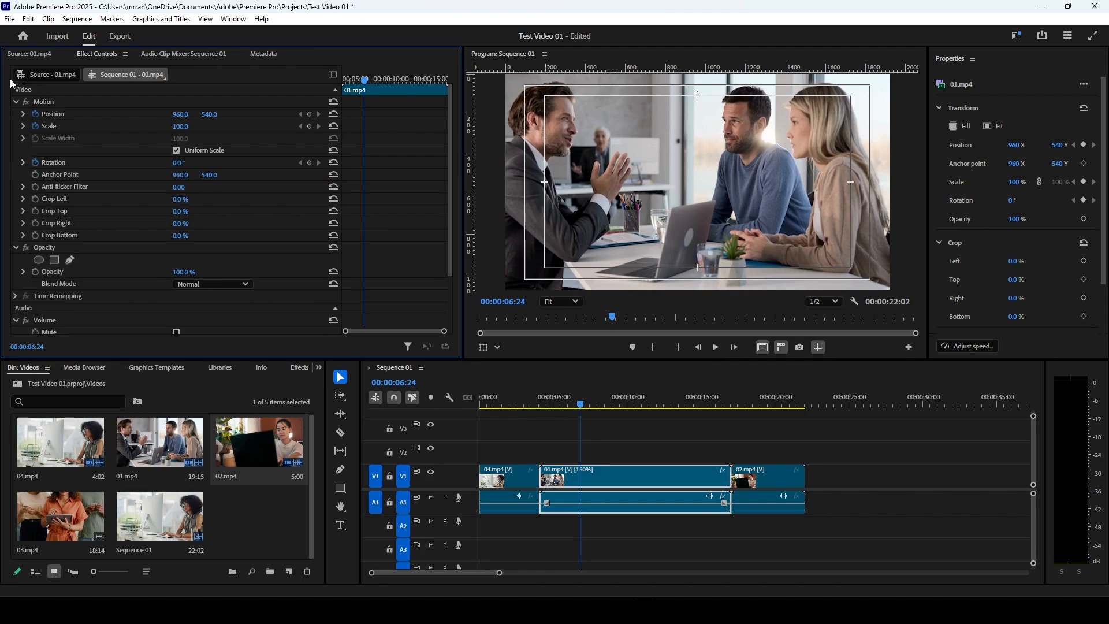
click(17, 102)
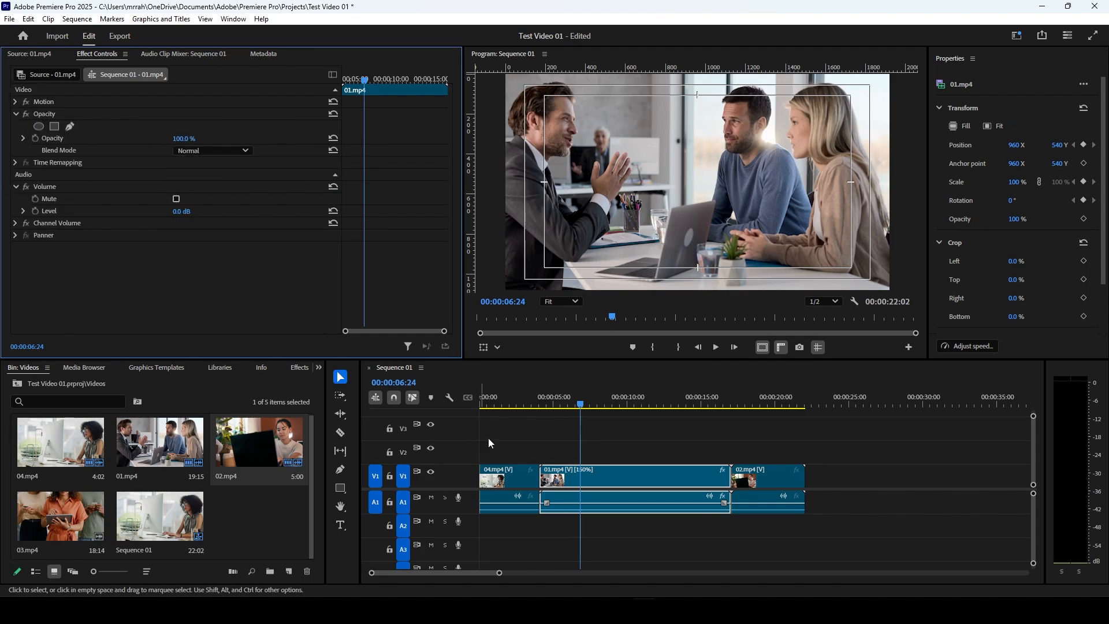
Step: Place the playhead at 00:00:01:03 and select the 04.mp4 clip in the sequence
click(518, 396)
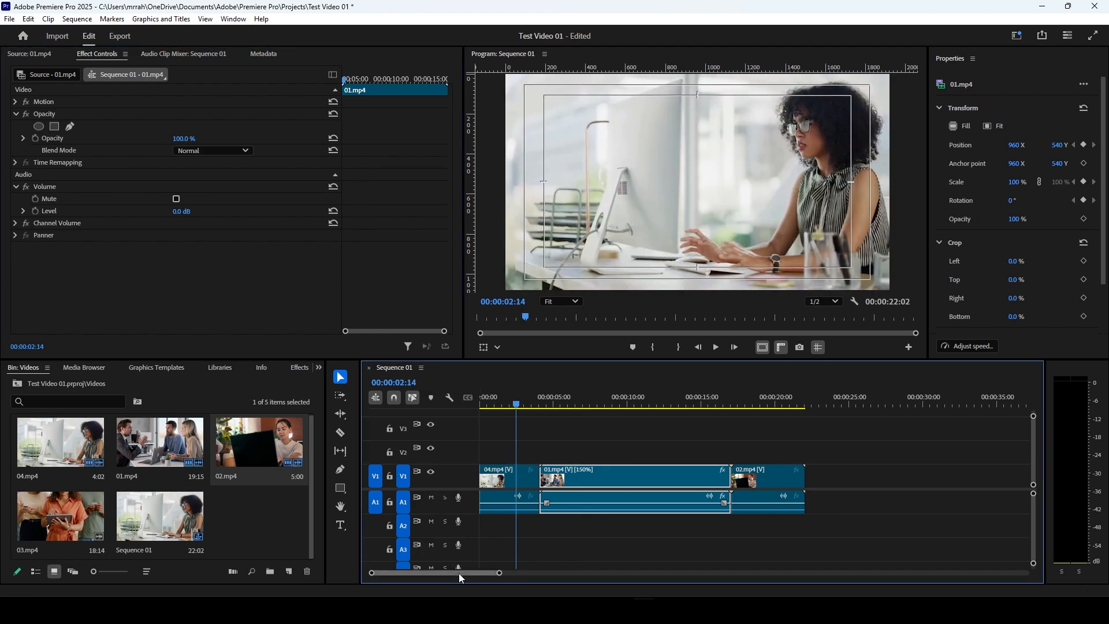
drag(458, 573, 446, 572)
click(496, 398)
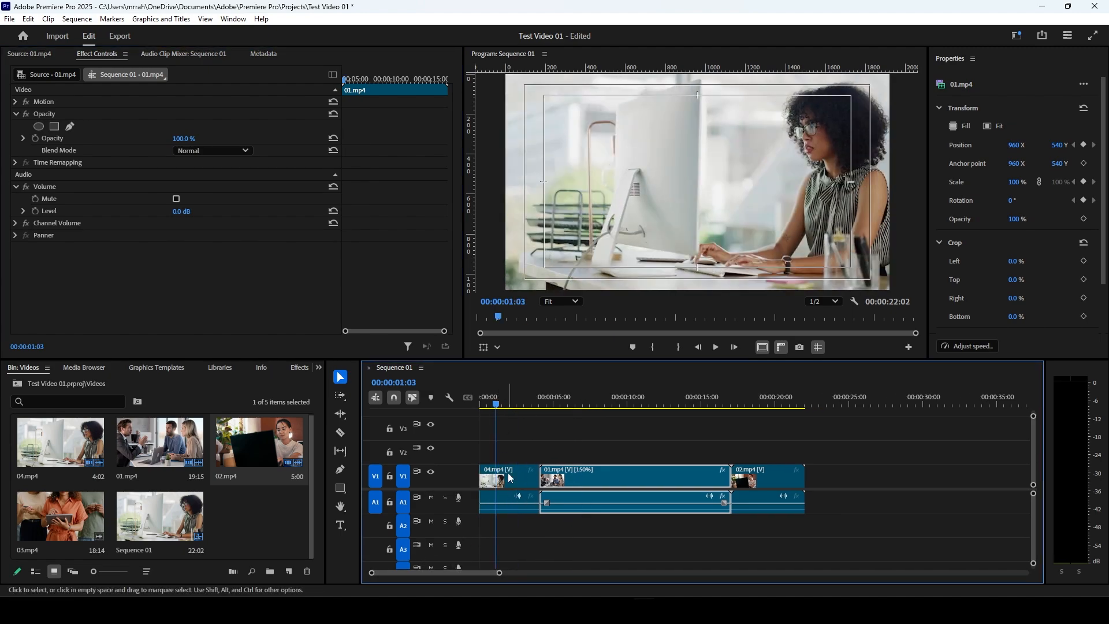
click(508, 477)
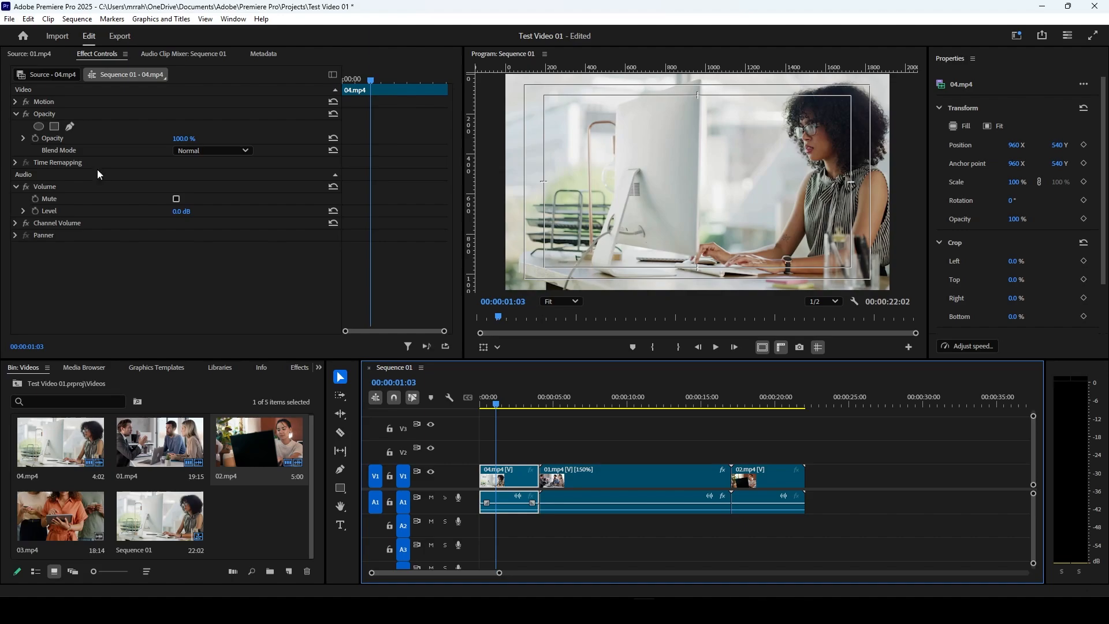
Step: Activate the Type tool and browse the title designs in the Graphics Templates library
click(154, 373)
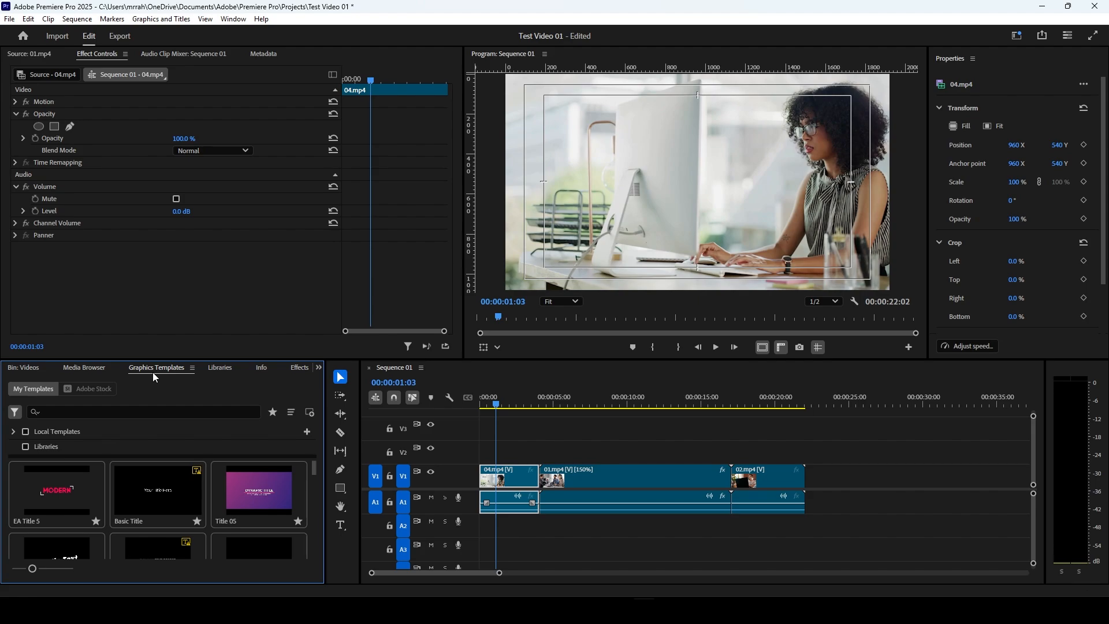
click(341, 525)
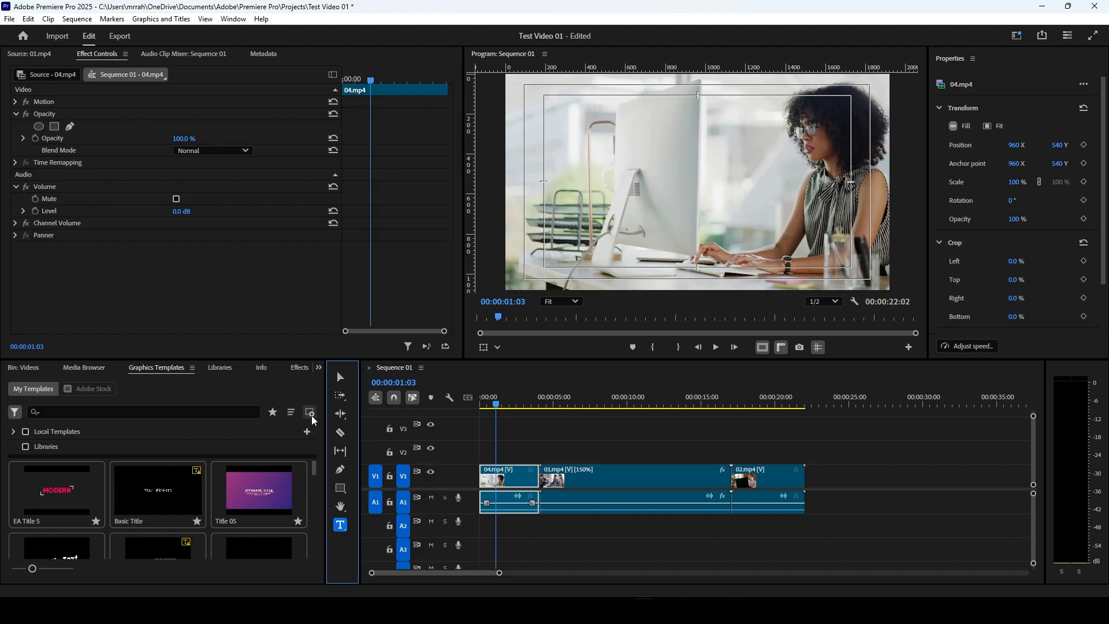
scroll(184, 520, down, 2)
scroll(183, 524, down, 5)
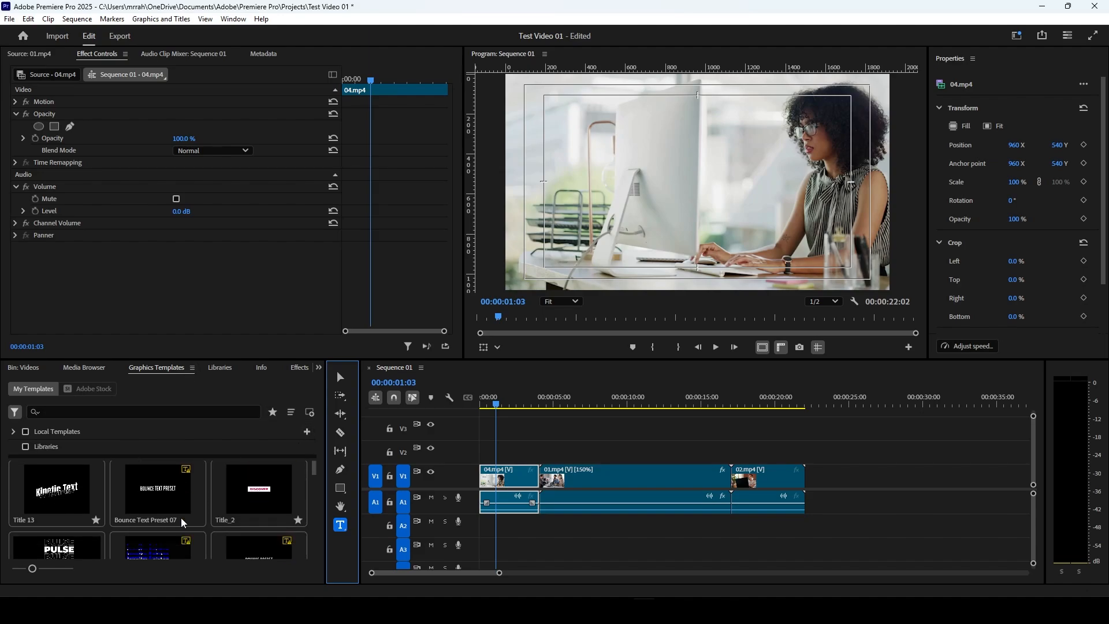
scroll(183, 524, down, 6)
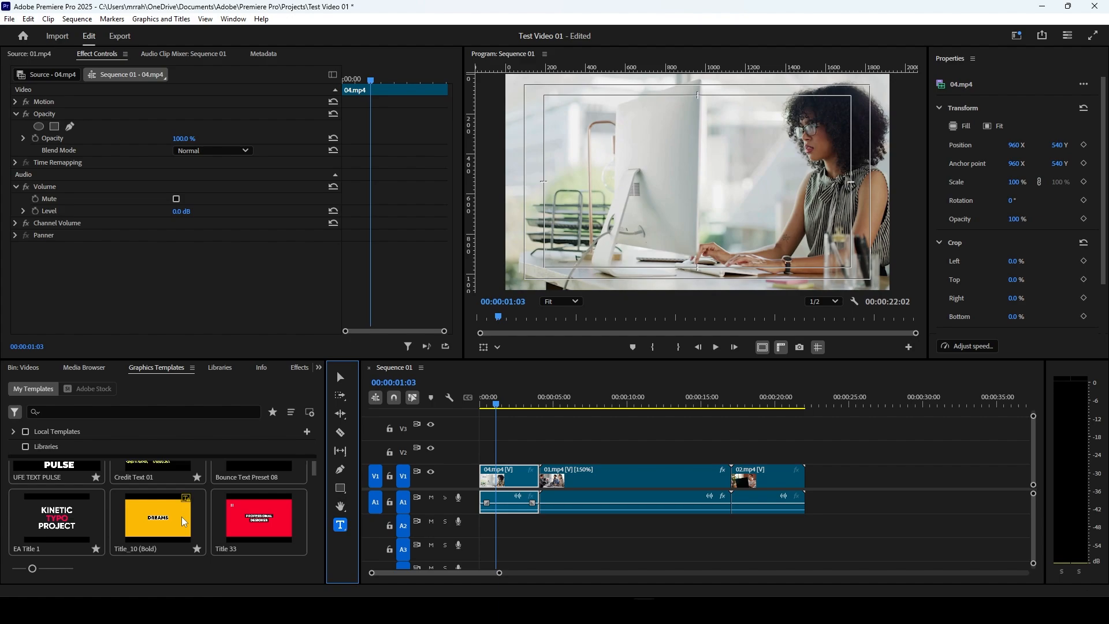
scroll(184, 522, down, 5)
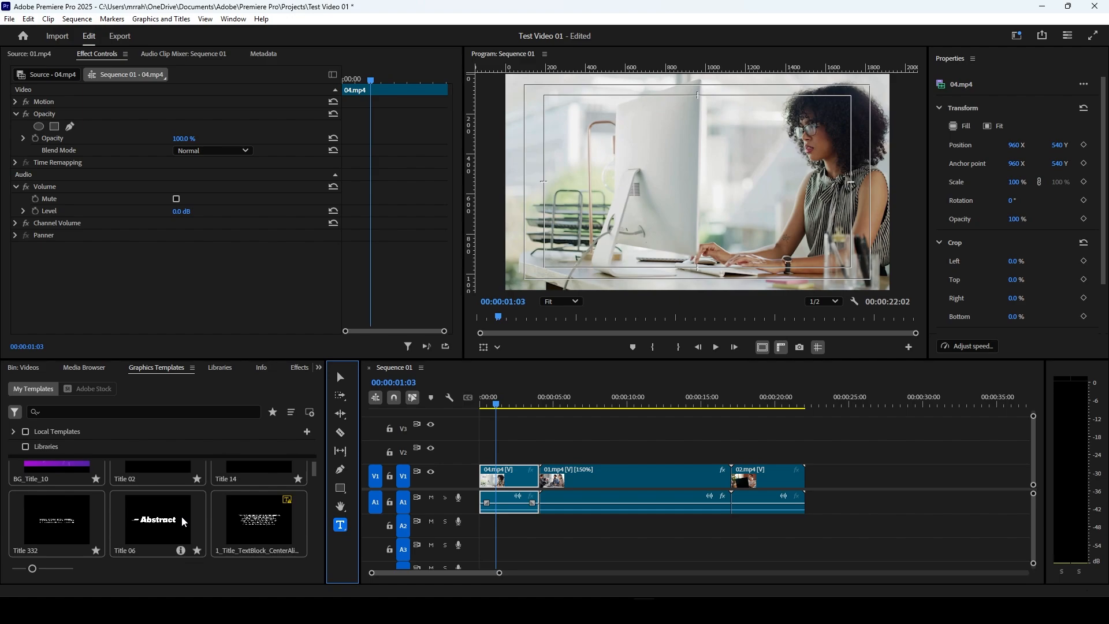
scroll(116, 530, down, 2)
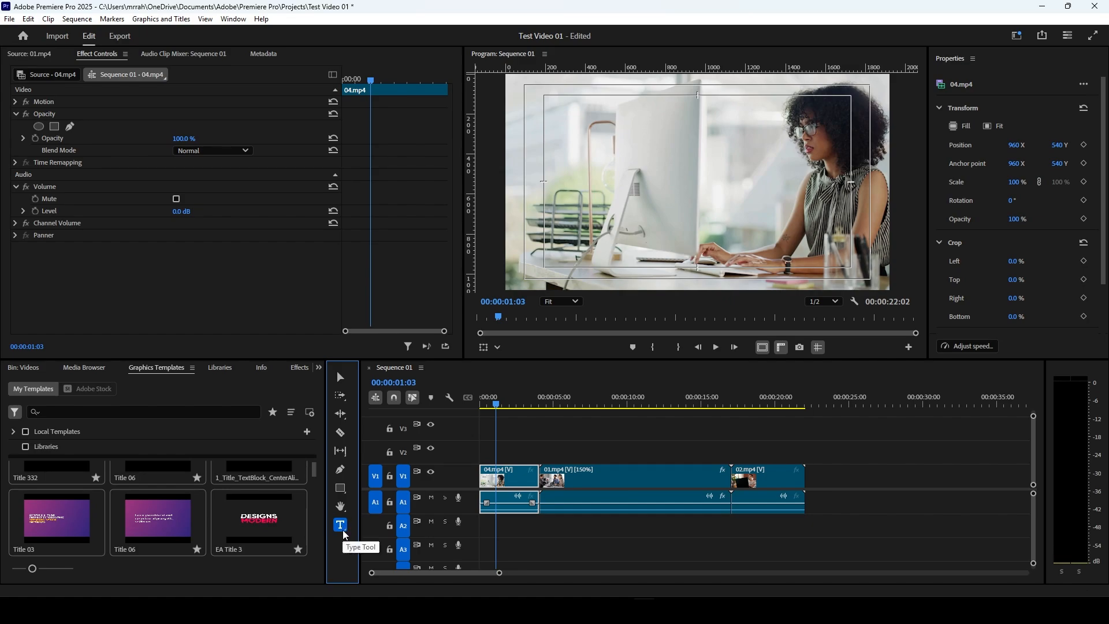
Step: Add a text layer reading "Test Video 01" above the centre of the video frame at 00:00:01:03
click(668, 162)
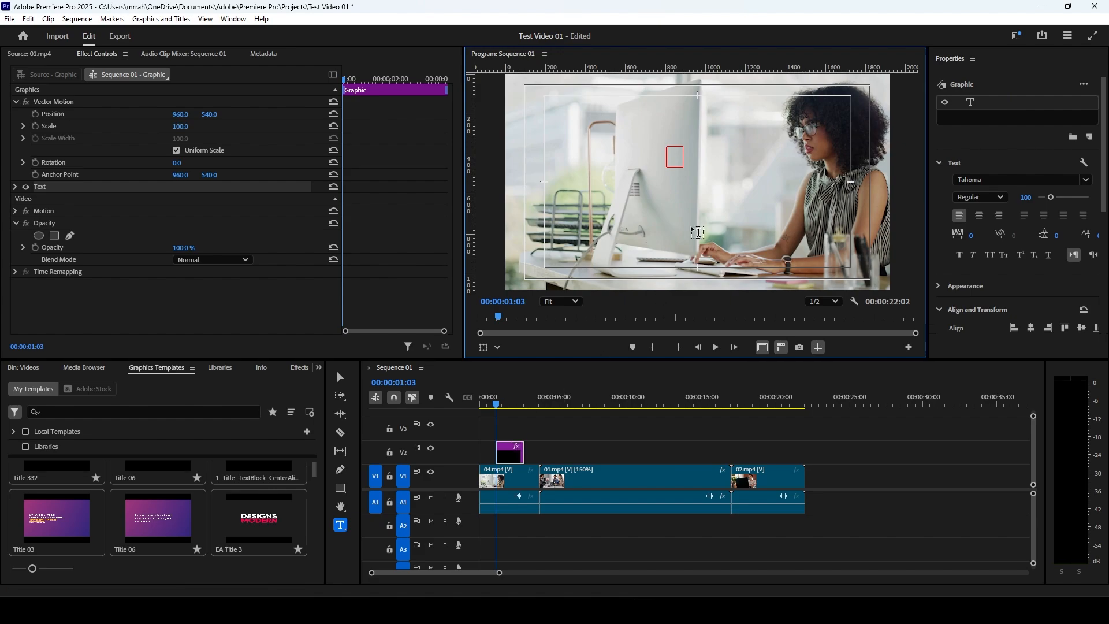
text(Test Video)
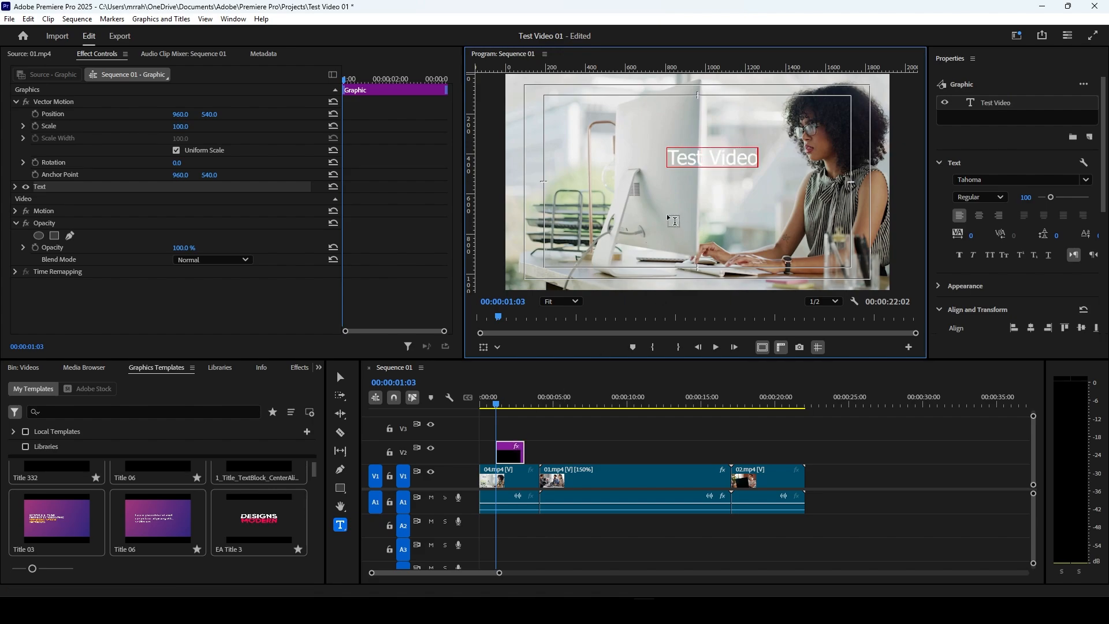
text( 01)
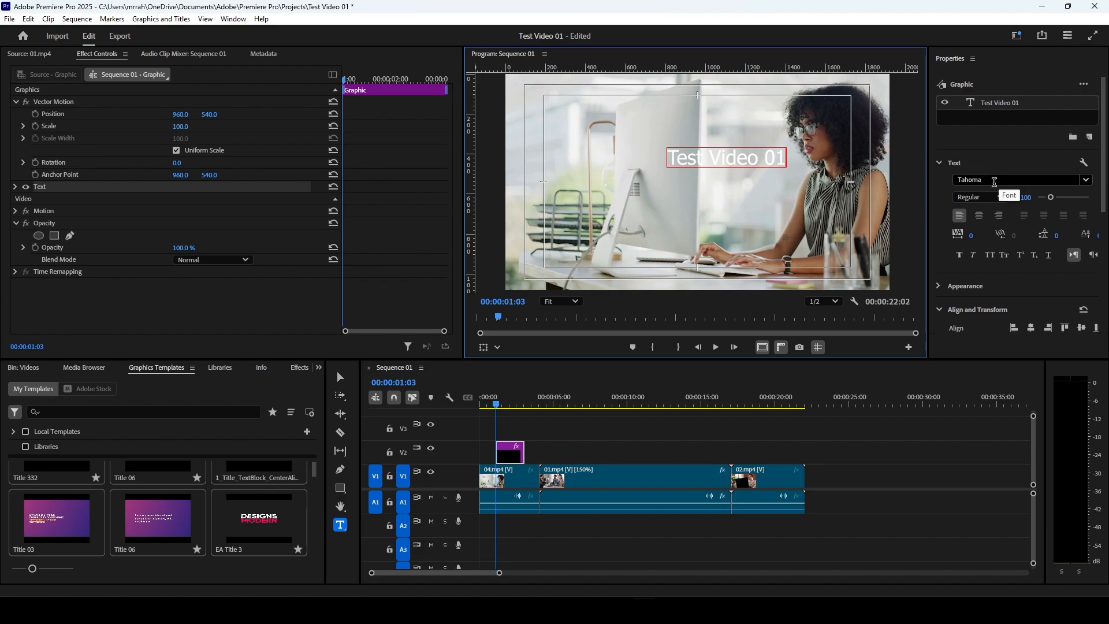
Step: Try to apply the MOON GET! font to the Test Video 01 text
click(995, 182)
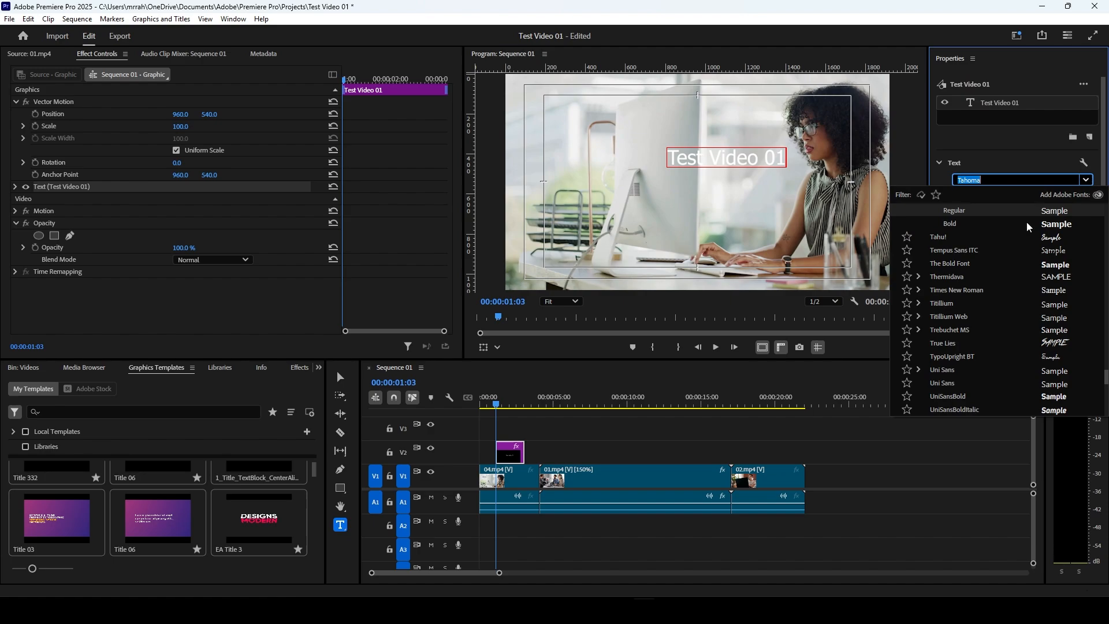
drag(1107, 376, 1107, 214)
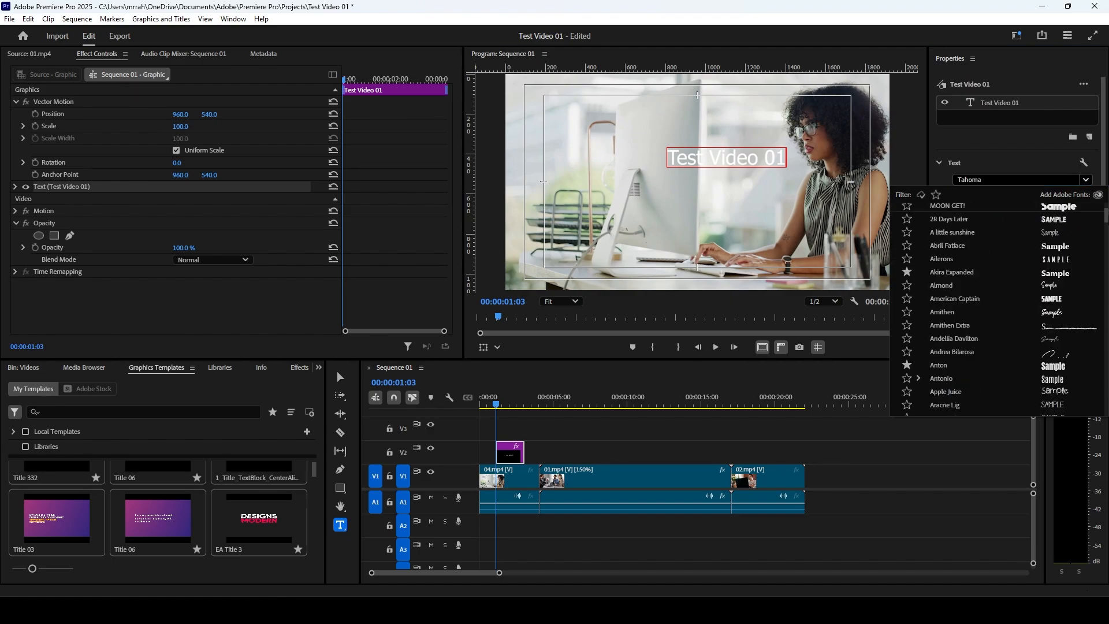
click(947, 207)
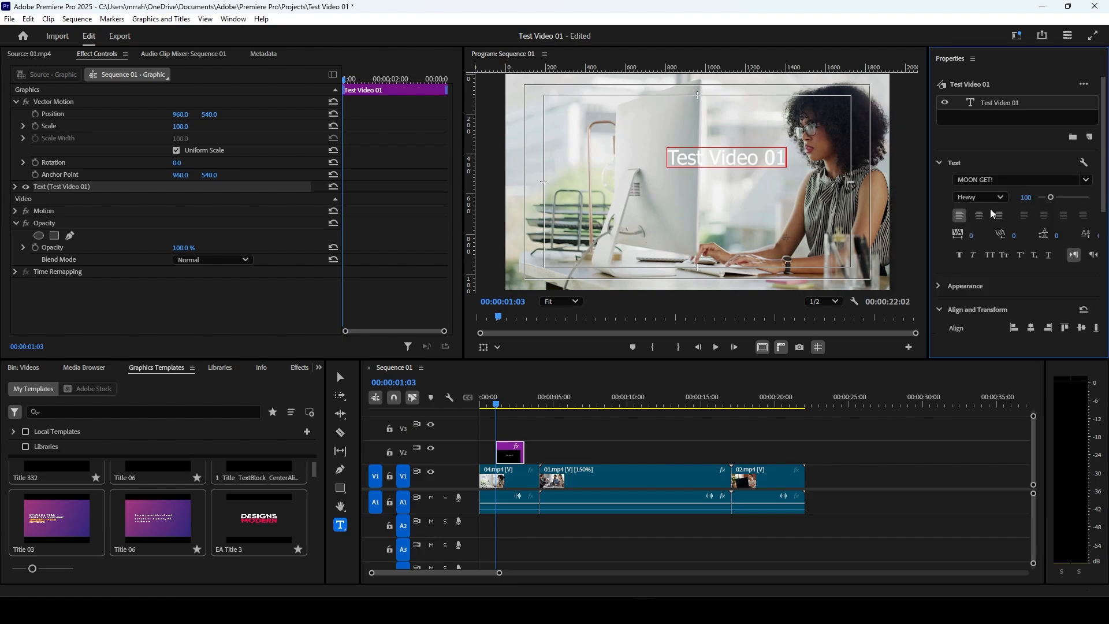
click(1001, 199)
click(1003, 201)
Step: Try to set the Test Video 01 text to the Montserrat font in ExtraBold style
click(1087, 180)
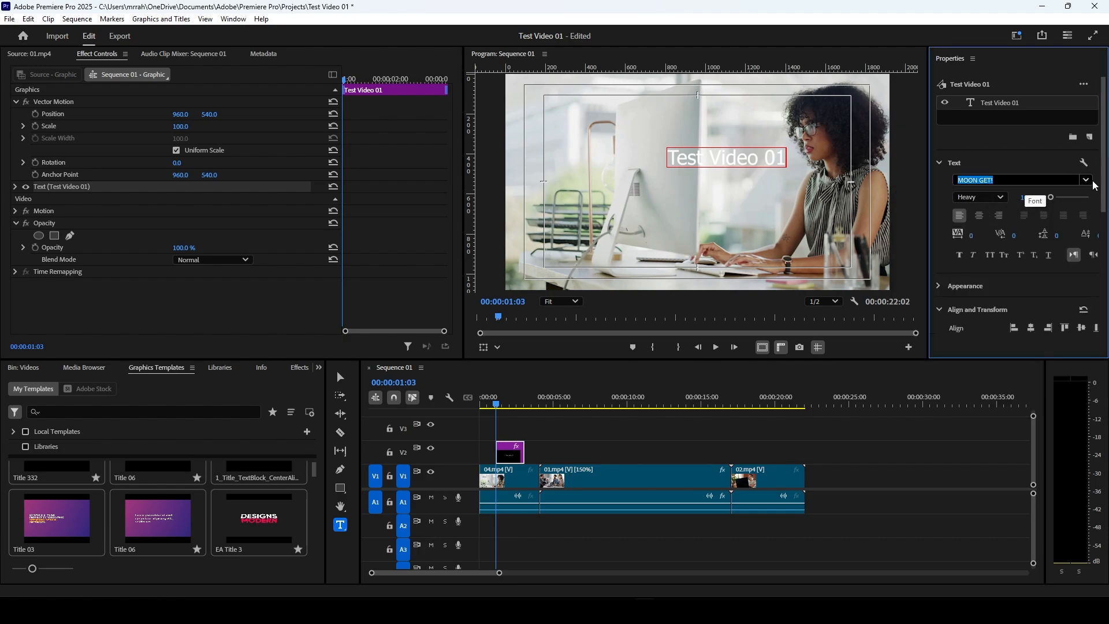
scroll(1061, 315, up, 3)
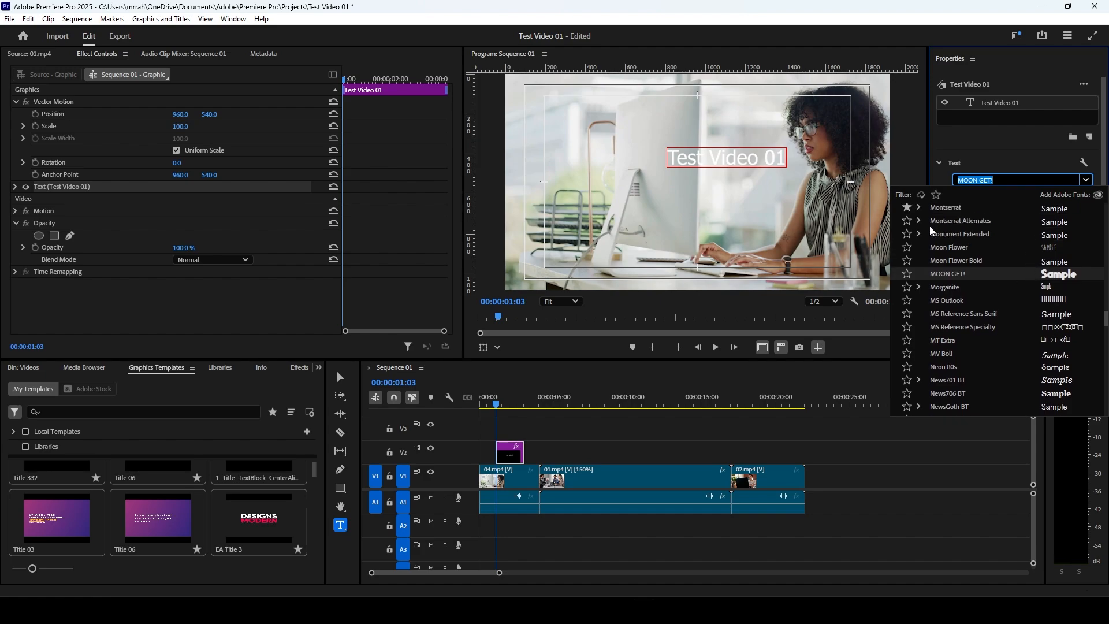
click(951, 208)
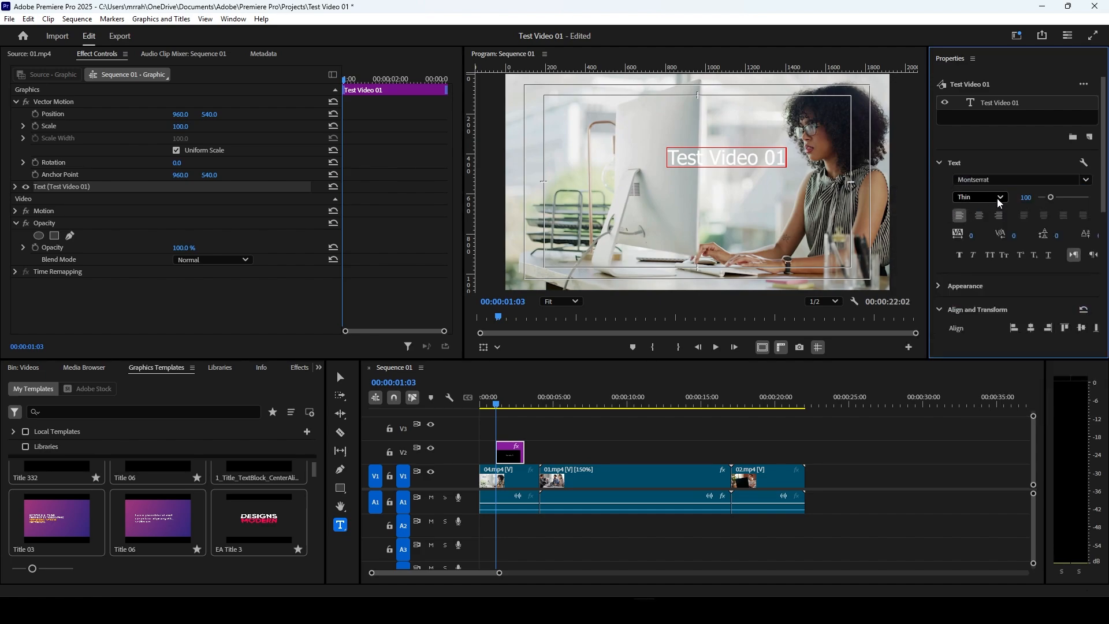
click(996, 201)
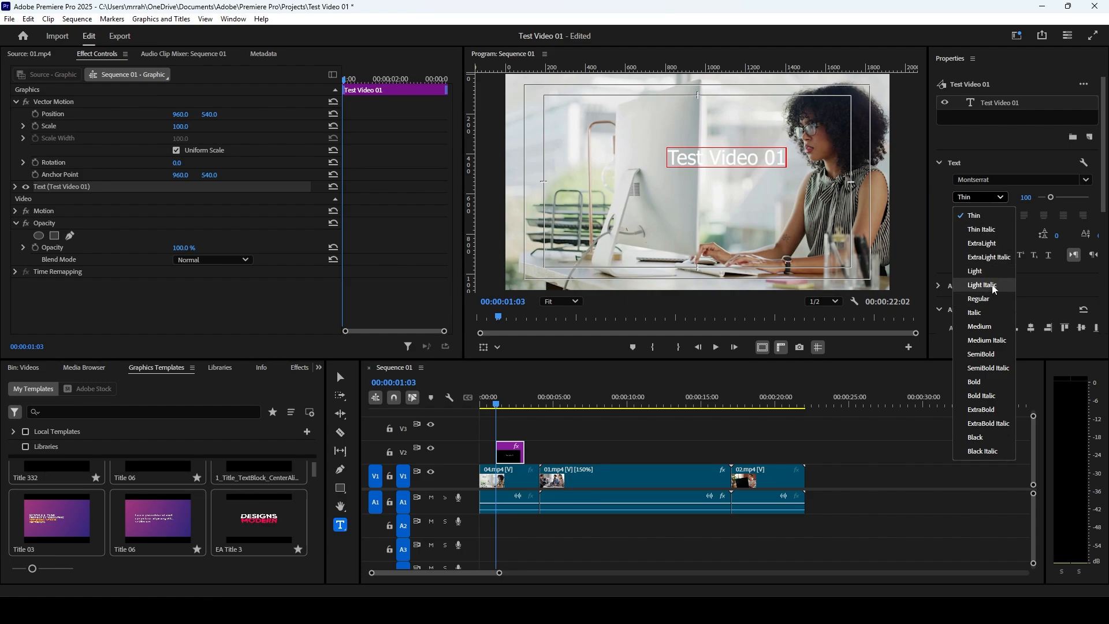
click(981, 409)
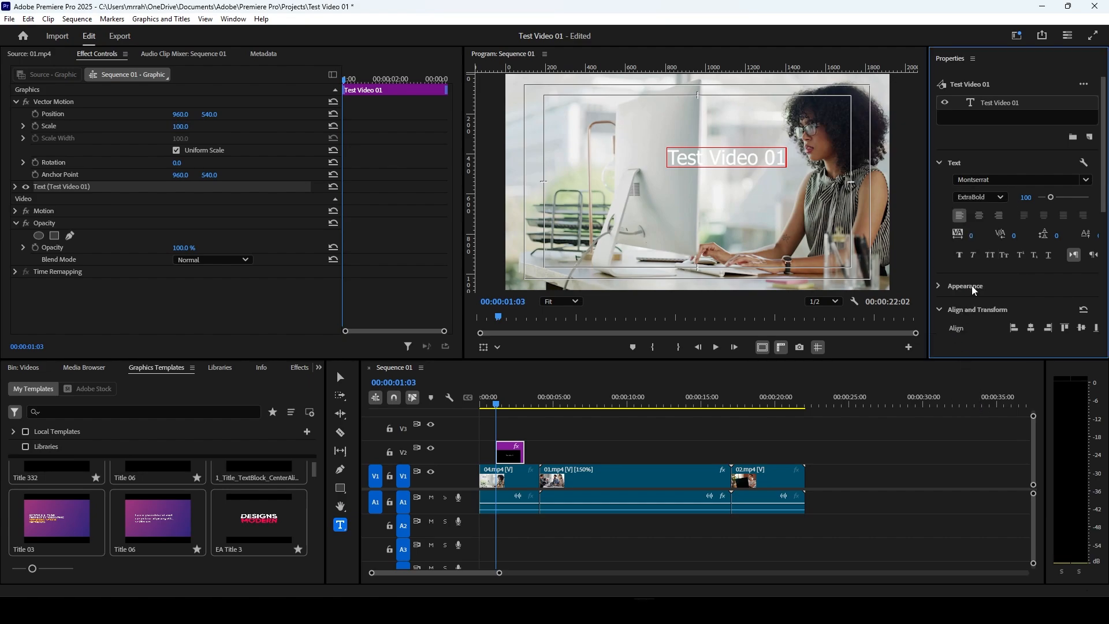
click(991, 199)
click(982, 284)
Step: Select all characters of the Test Video 01 text and change their font to Montserrat
drag(783, 158, 665, 160)
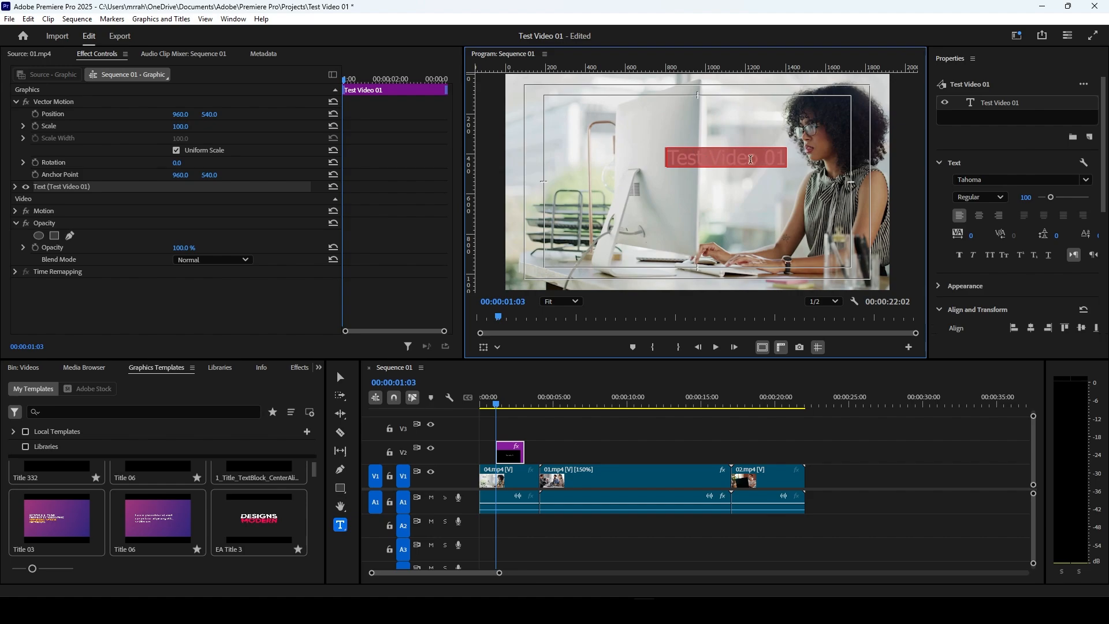
click(750, 159)
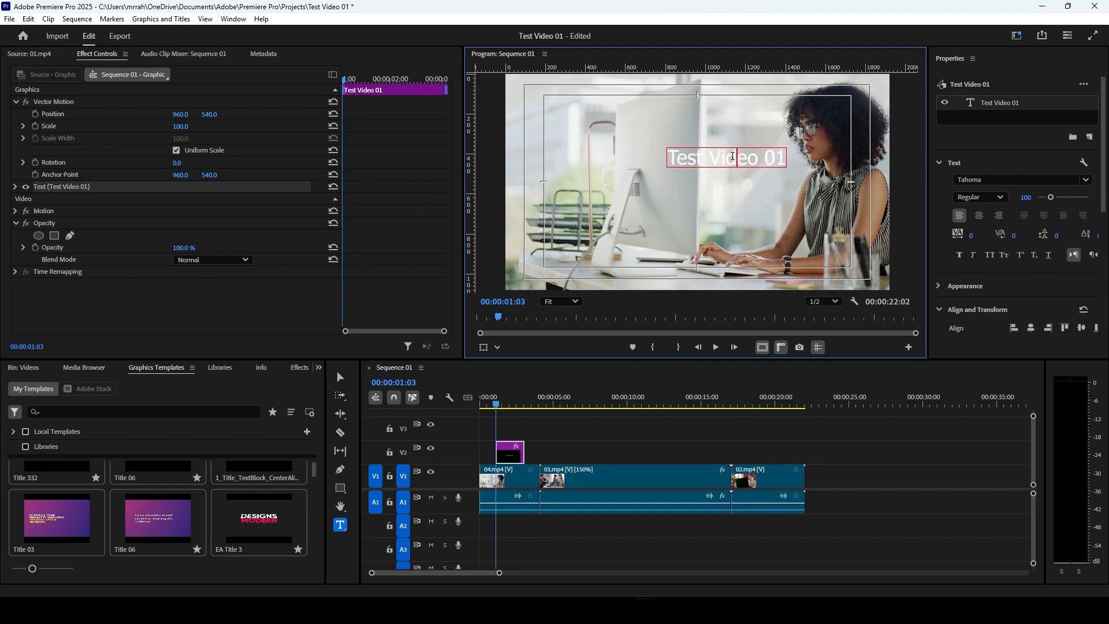
key(ctrl+a)
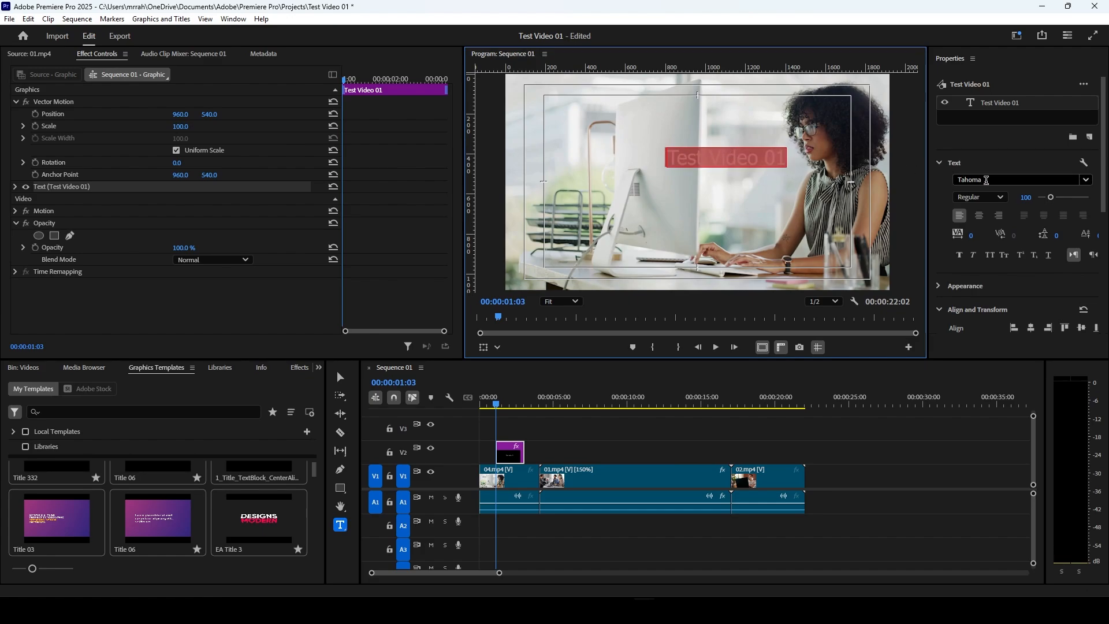
click(1020, 179)
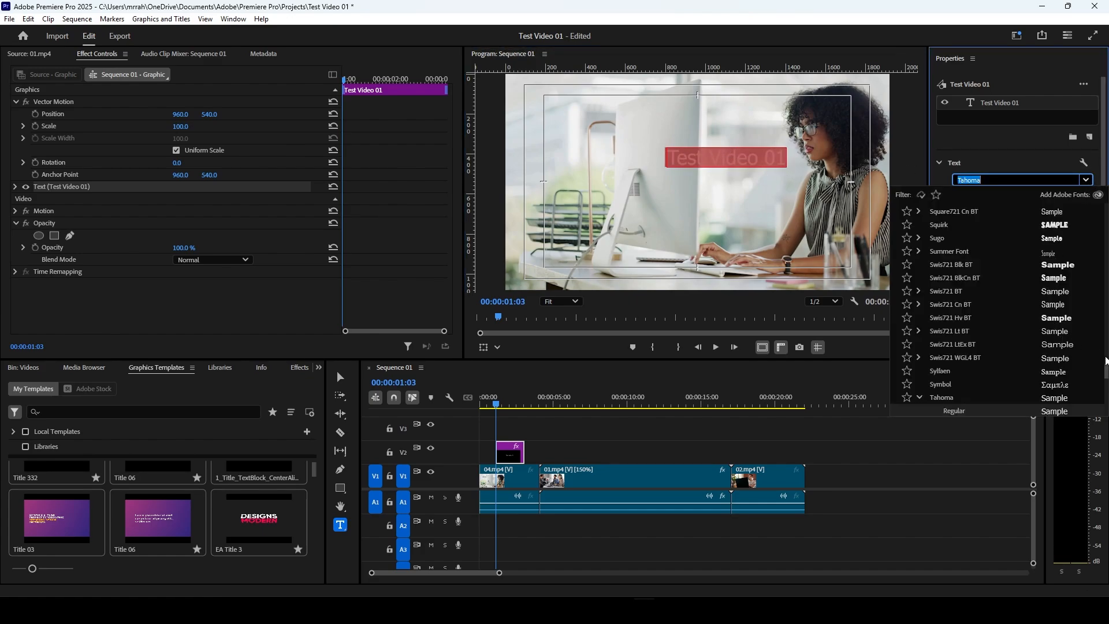
drag(1107, 373, 1107, 315)
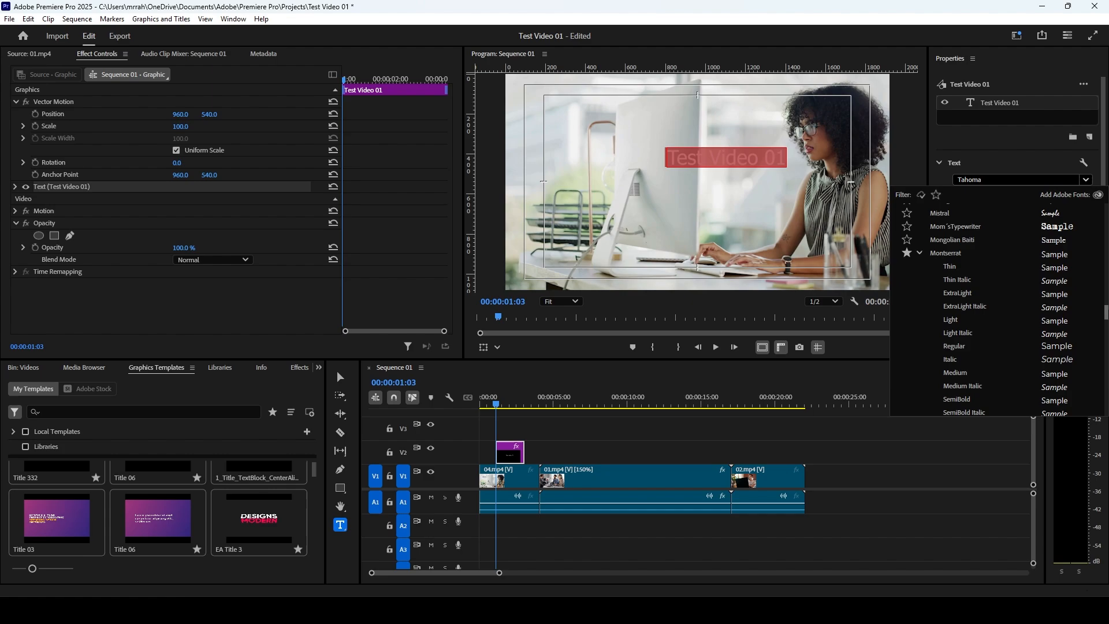
click(947, 255)
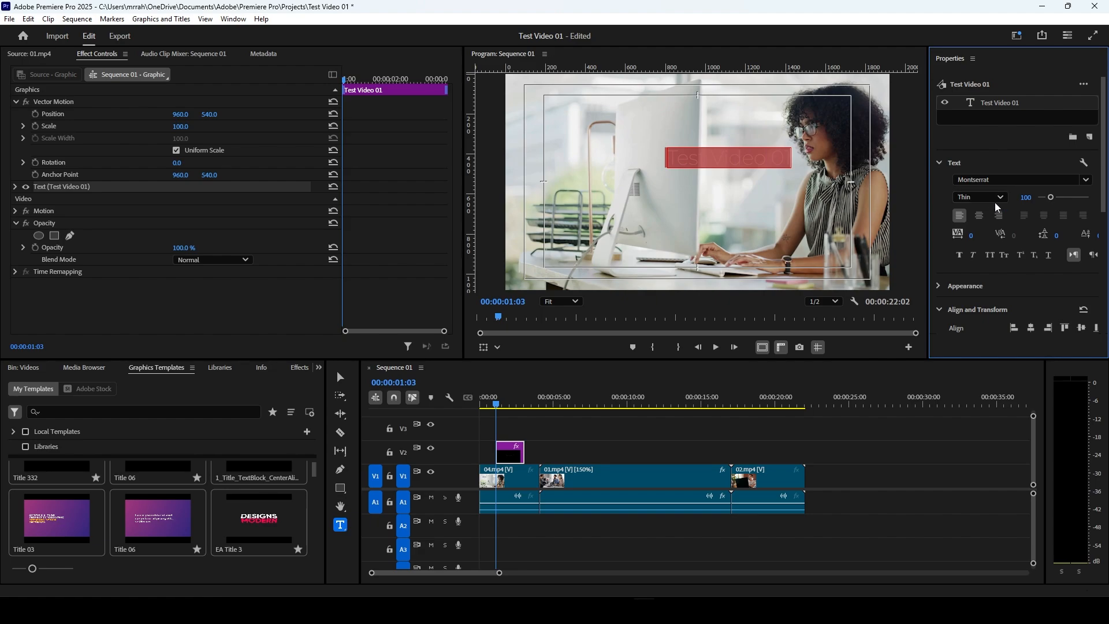
Step: Format the Test Video 01 text as ExtraBold at size 150 with centred paragraph alignment
click(994, 198)
click(982, 409)
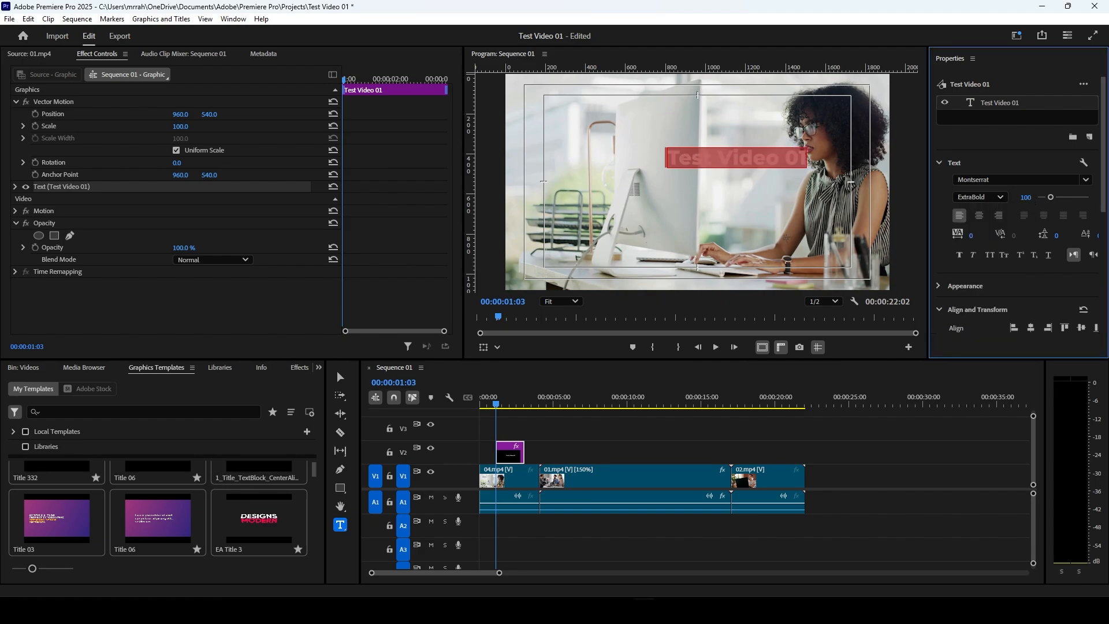
drag(1026, 198, 1056, 198)
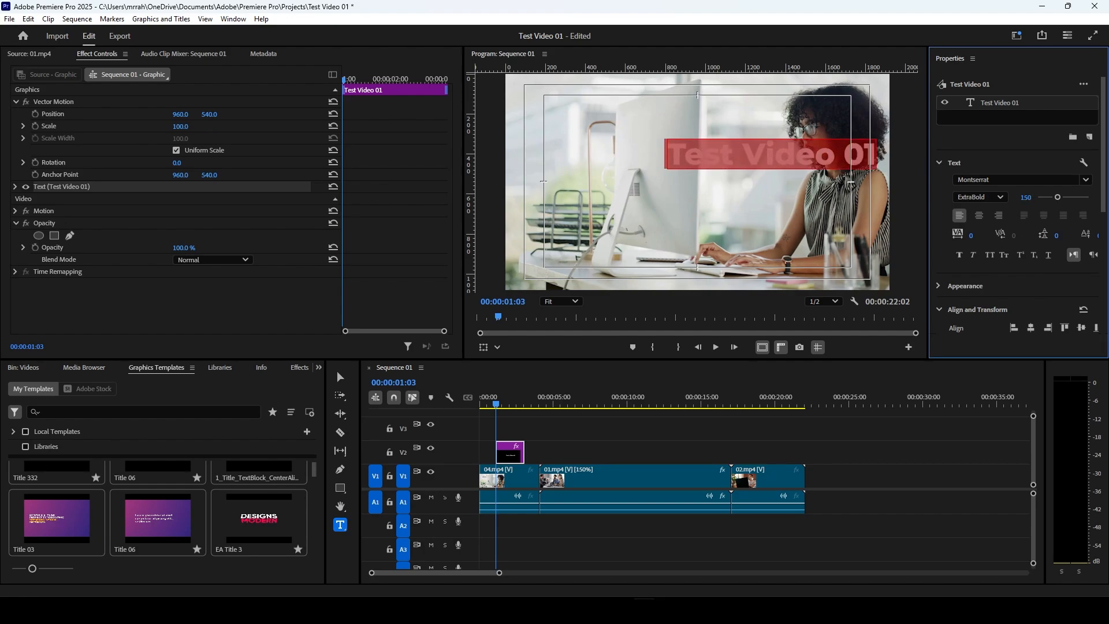
click(984, 220)
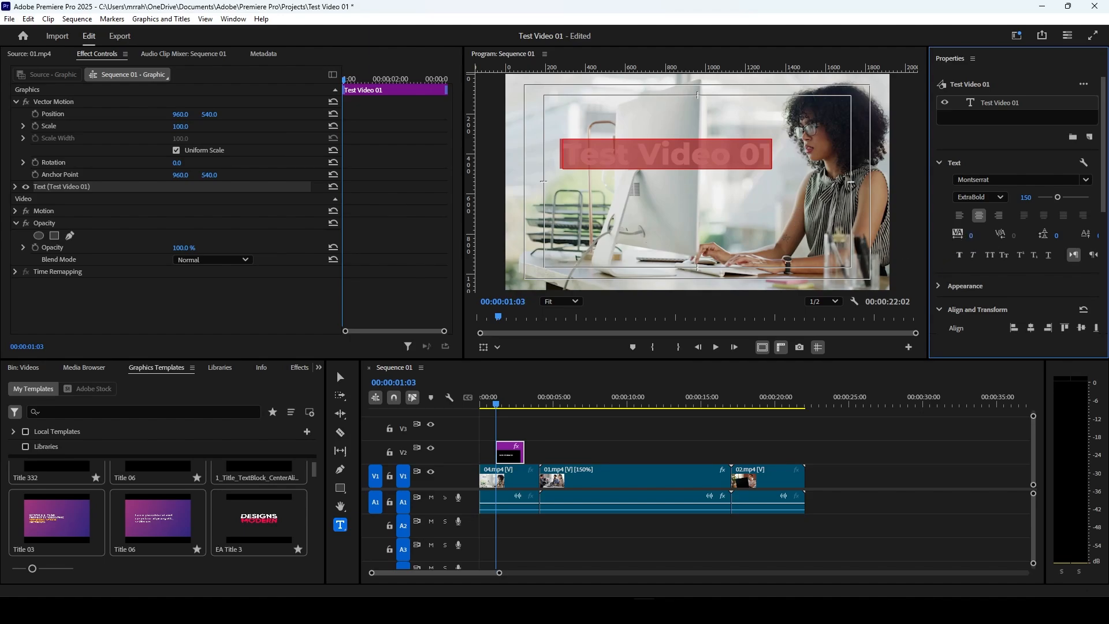
Step: Set the Test Video 01 text's tracking to 19 and apply Faux Bold
drag(971, 238, 1001, 231)
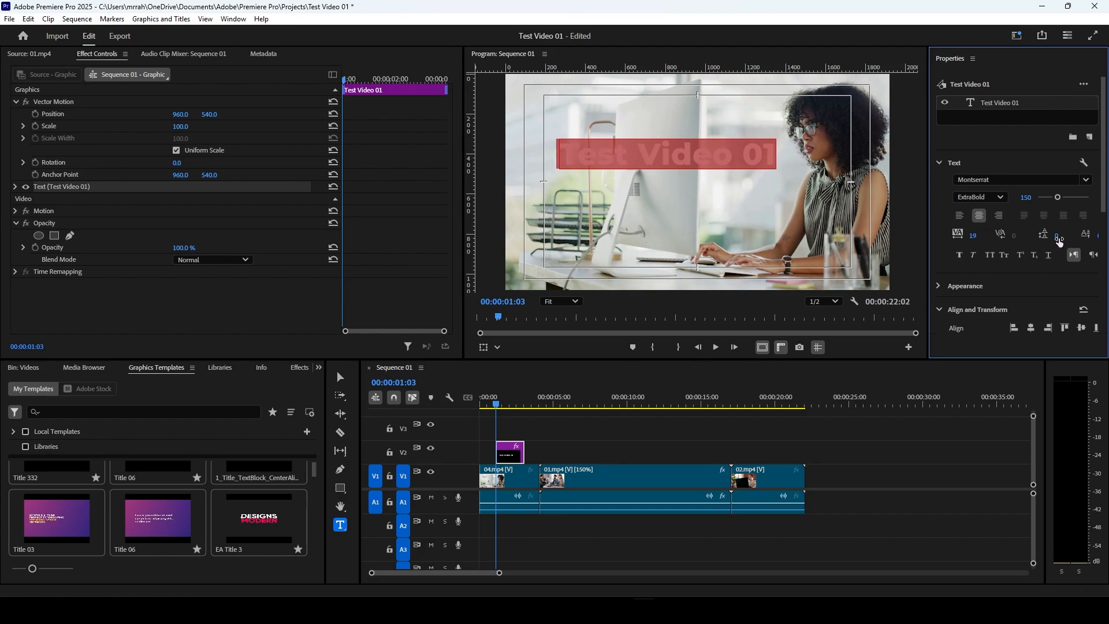
scroll(1060, 242, down, 1)
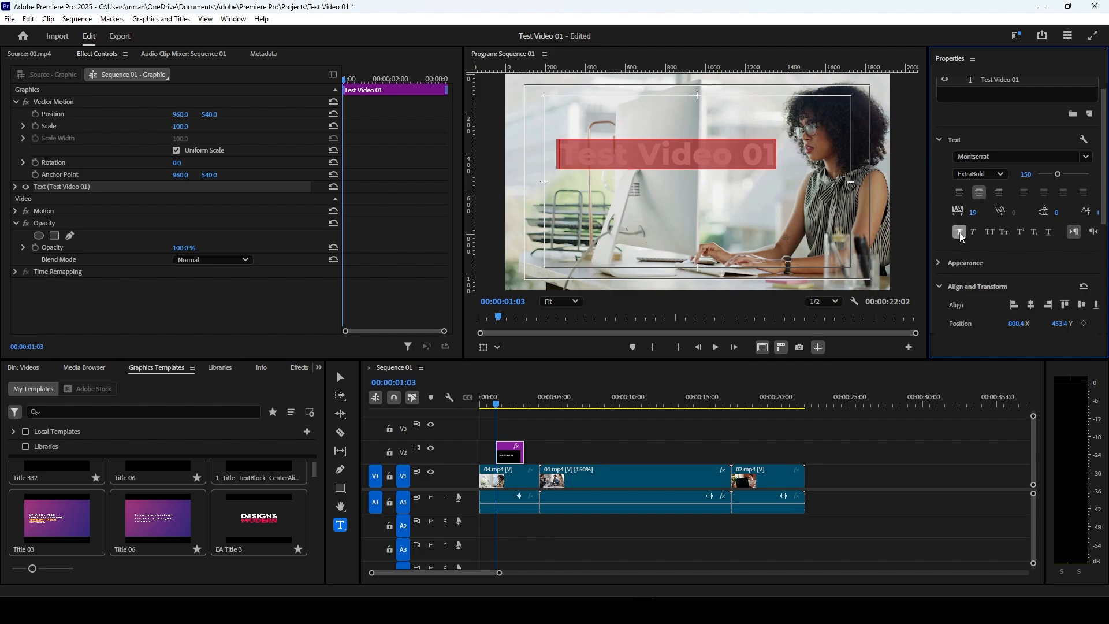
click(959, 232)
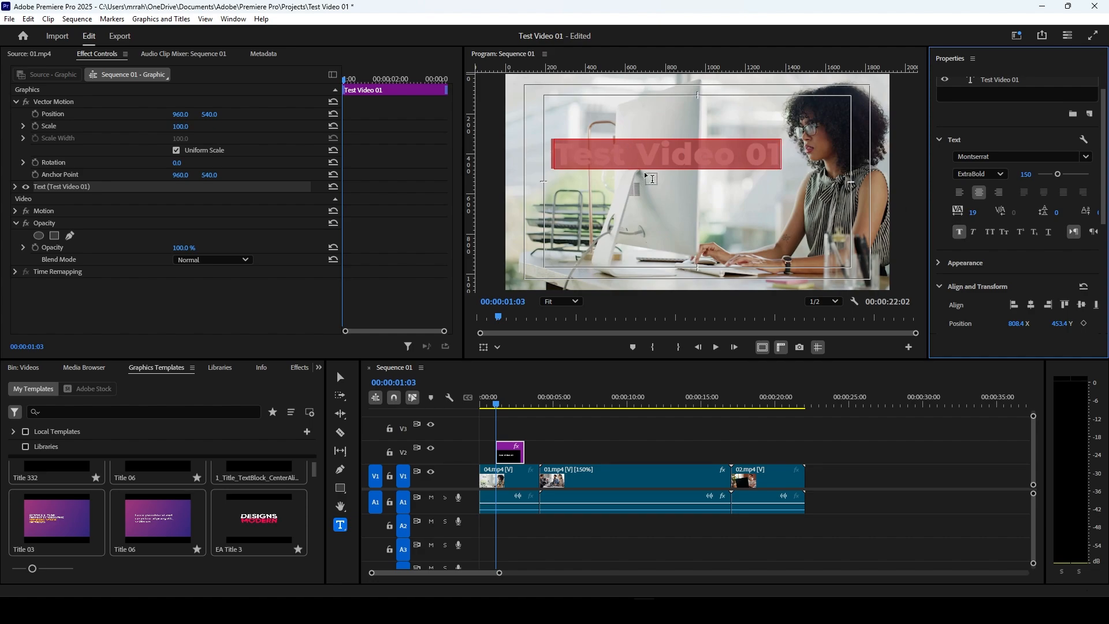
Step: Try the Faux Italic, All Caps and Small Caps styles on the Test Video 01 text
click(974, 232)
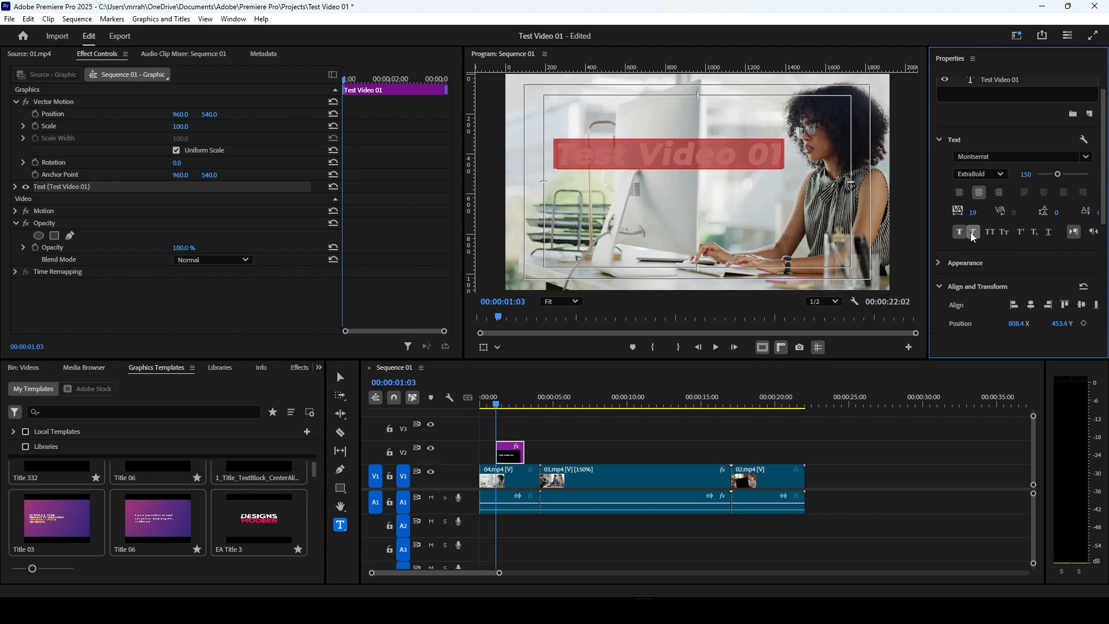
click(973, 236)
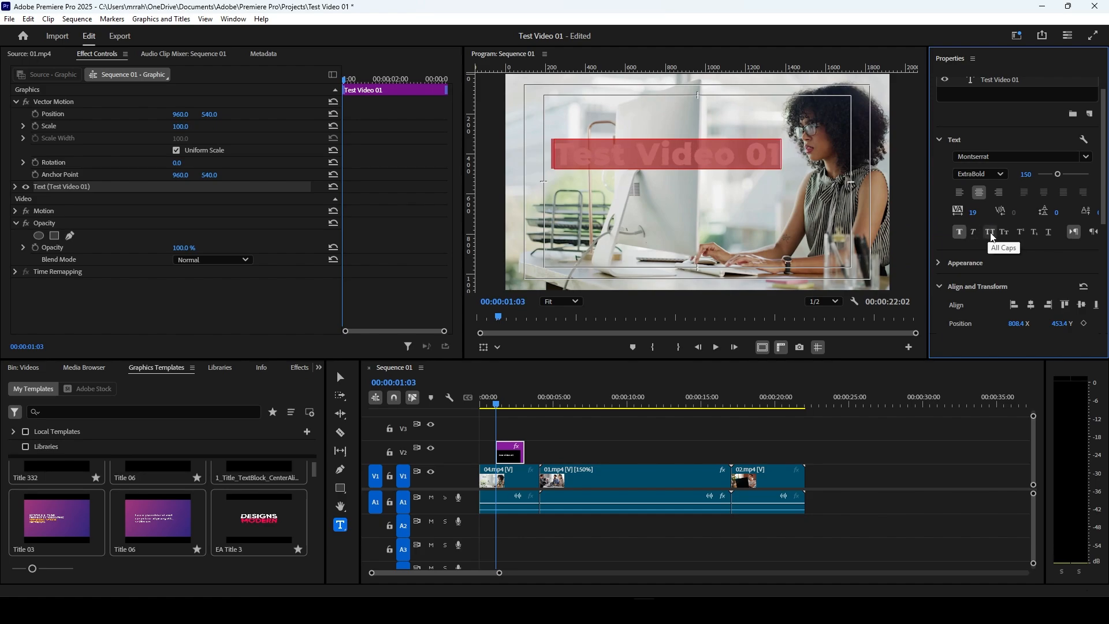
click(993, 237)
click(992, 237)
click(1005, 233)
key(ctrl+z)
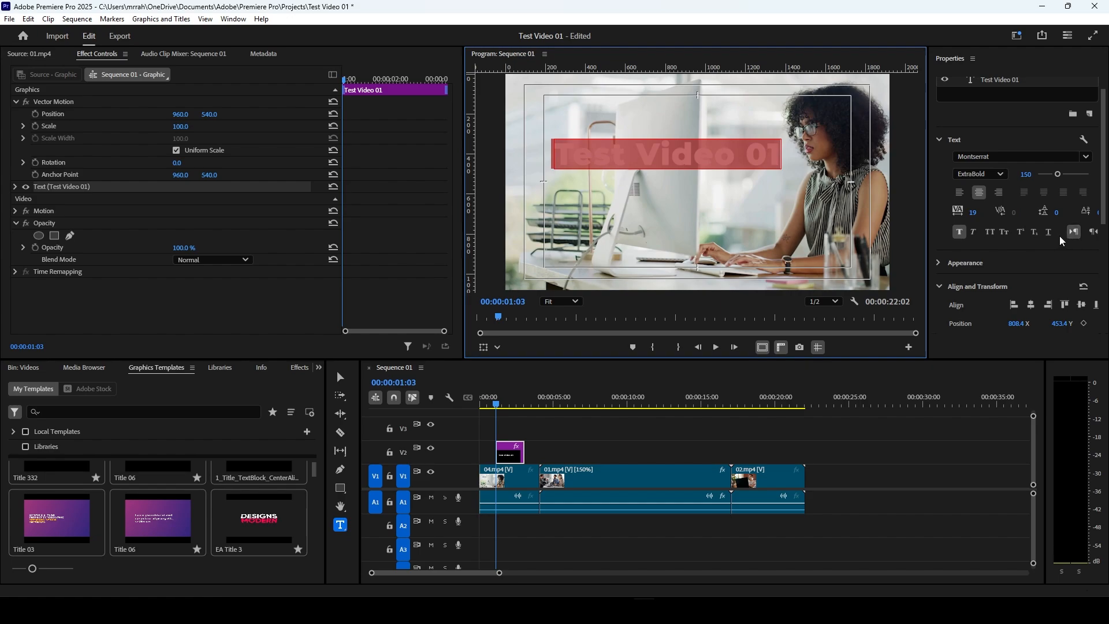
Step: Centre the Test Video 01 text horizontally and vertically in the frame and expand its Appearance settings
scroll(1052, 234, down, 3)
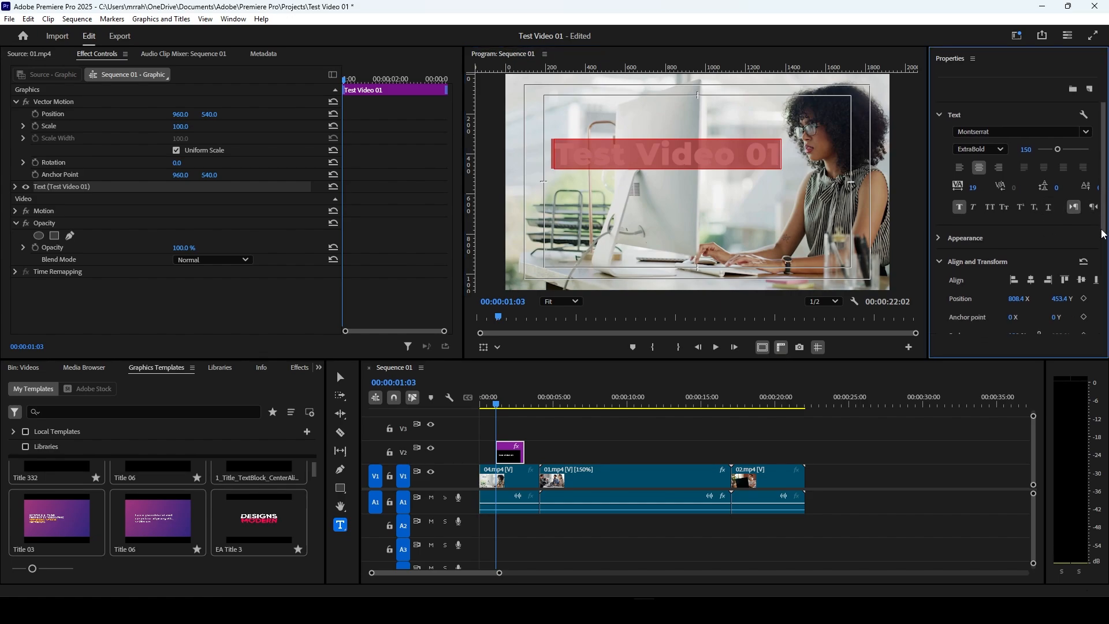
scroll(1018, 204, down, 1)
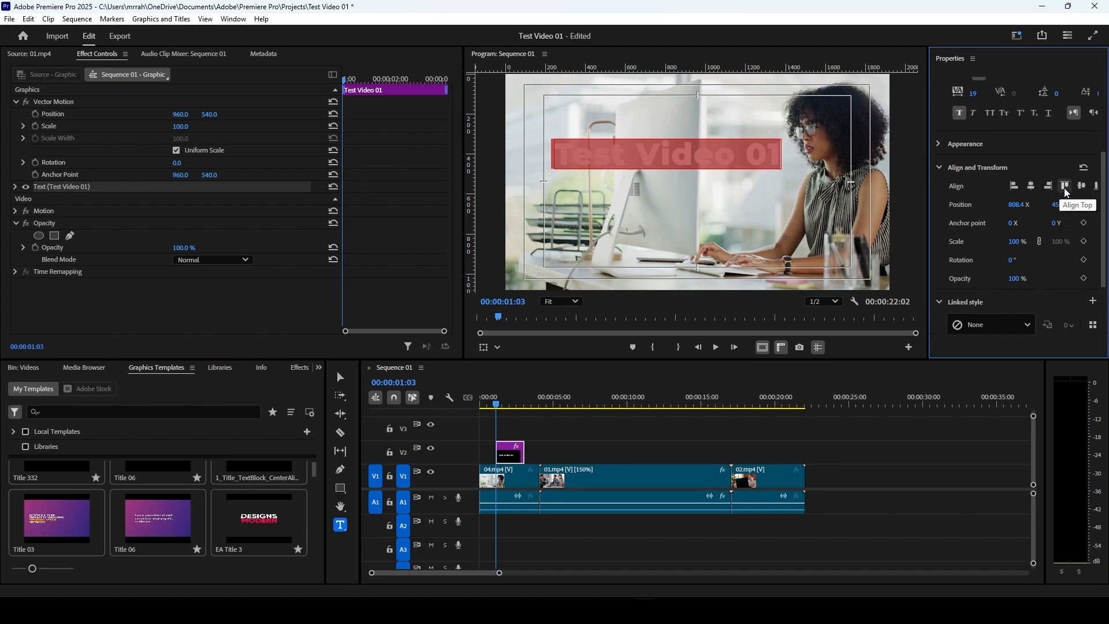
click(1032, 186)
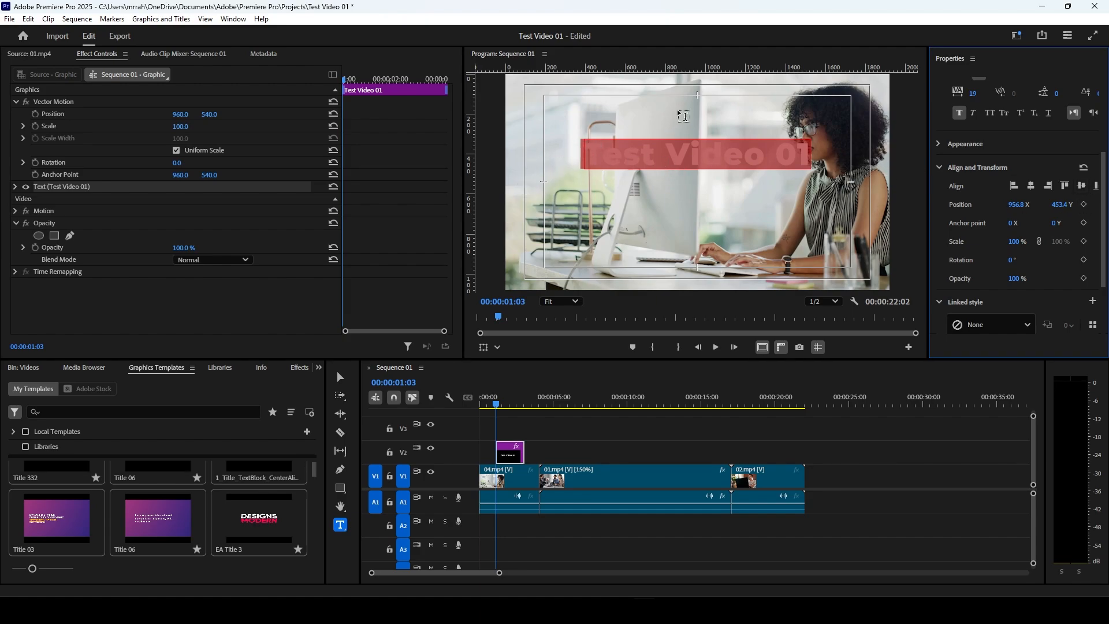
click(1079, 185)
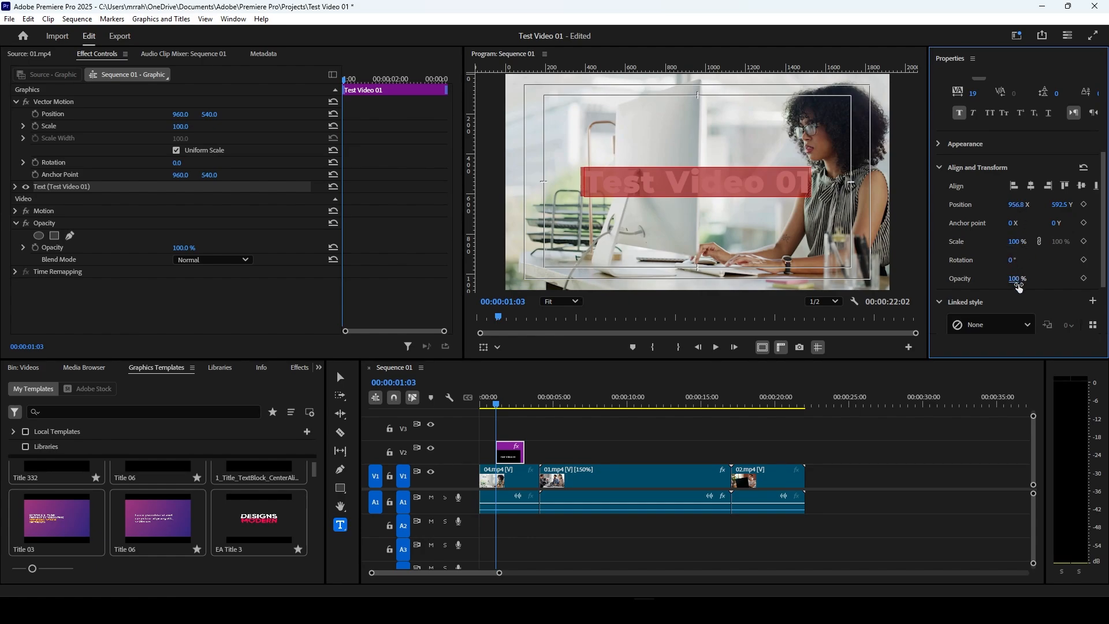
scroll(1028, 283, down, 1)
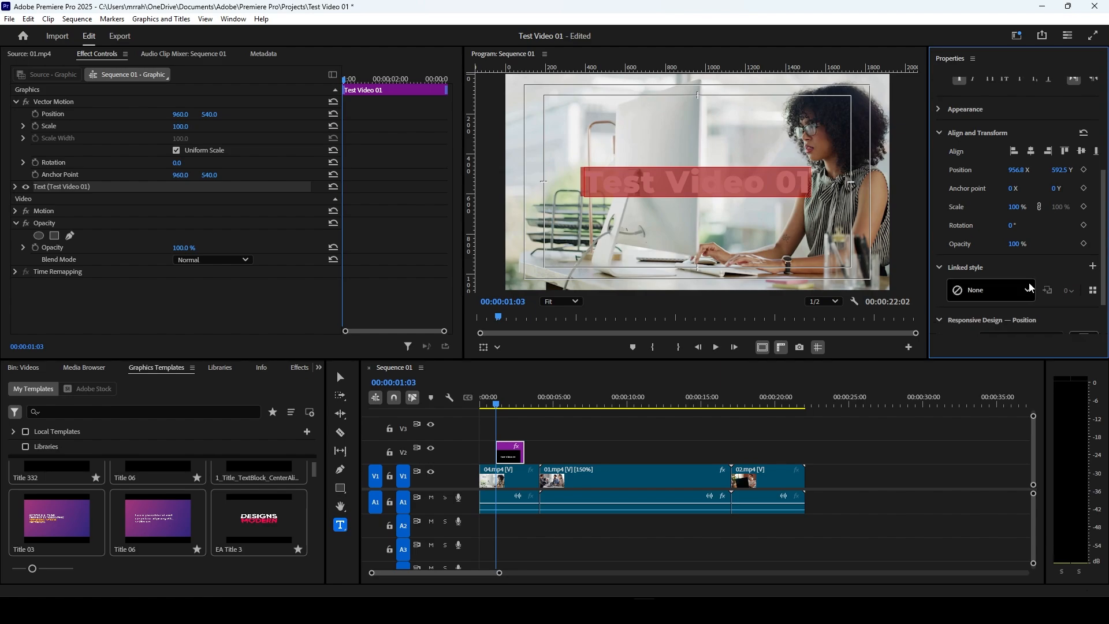
scroll(959, 162, up, 1)
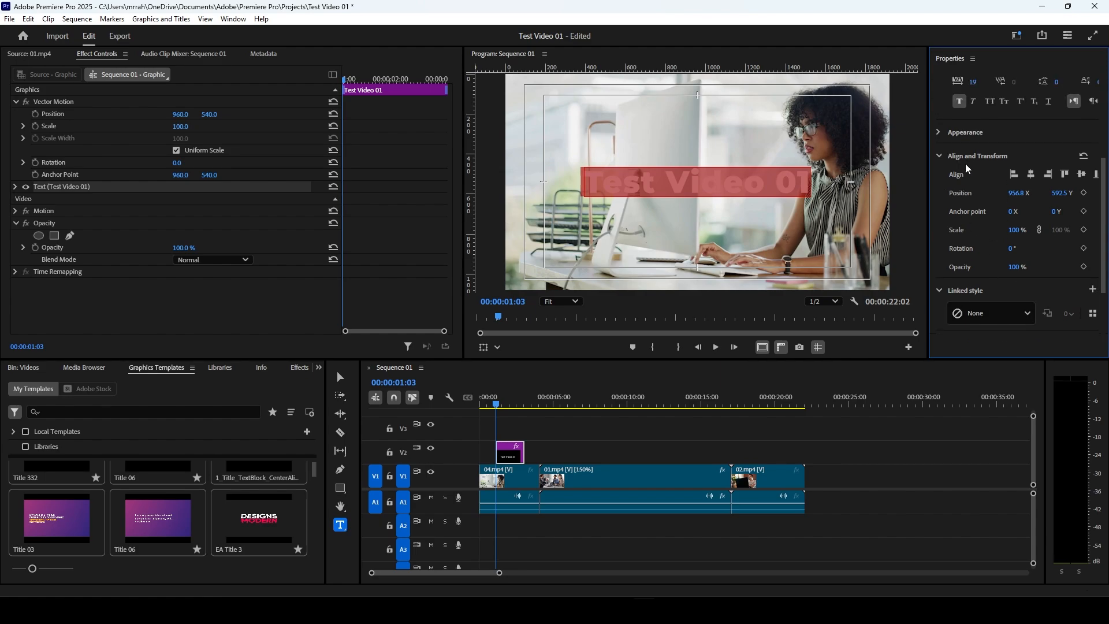
click(940, 137)
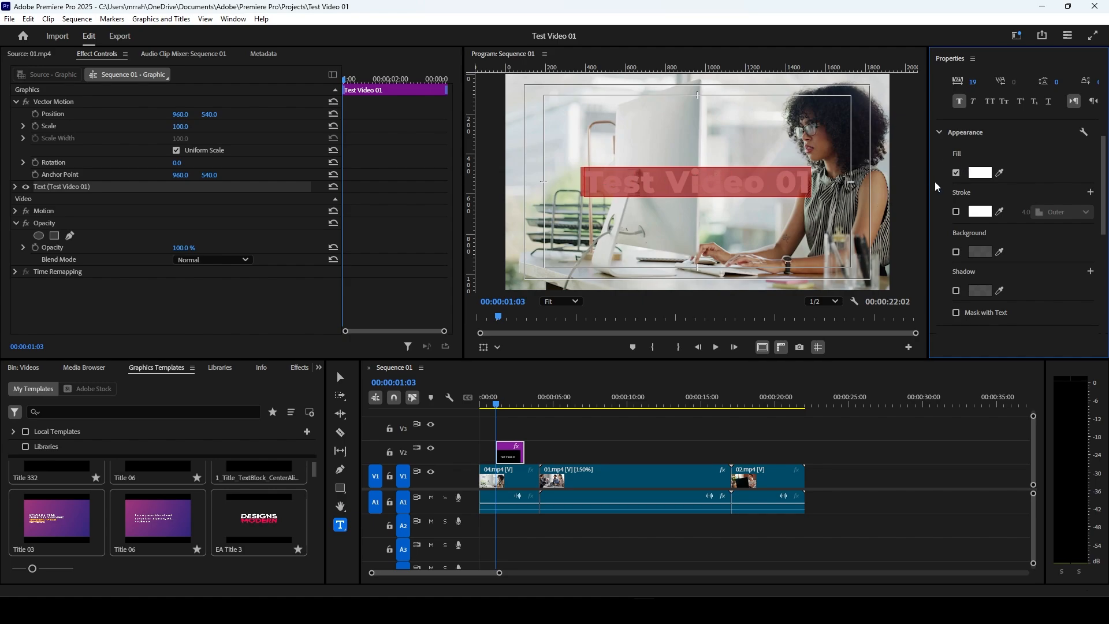
Step: Change the Test Video 01 text's fill from a solid colour to a linear gradient
click(980, 173)
mouse_move(557, 262)
mouse_down()
mouse_move(564, 218)
mouse_move(445, 213)
mouse_move(434, 330)
mouse_move(544, 304)
mouse_move(549, 335)
mouse_move(565, 333)
mouse_move(576, 304)
mouse_move(583, 218)
mouse_move(404, 350)
mouse_move(388, 374)
mouse_up()
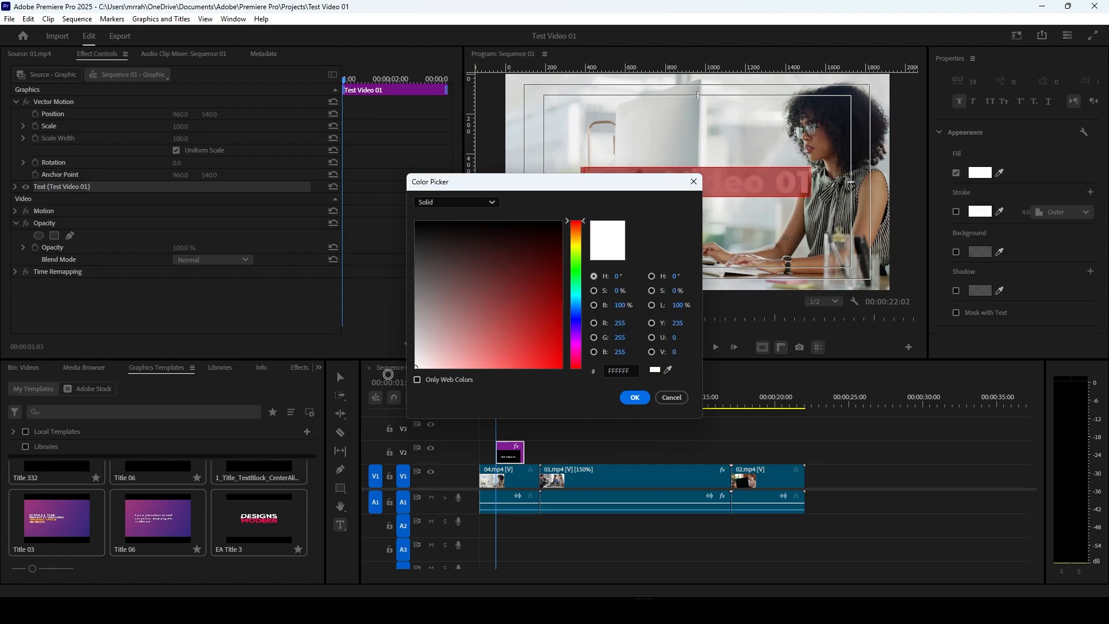
click(494, 206)
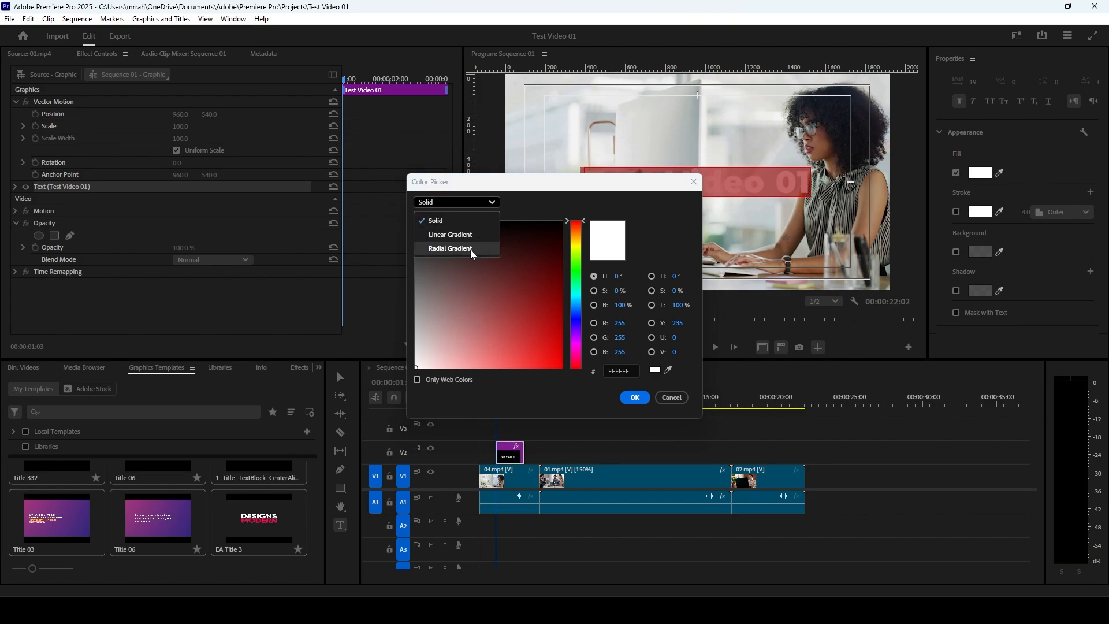
click(469, 235)
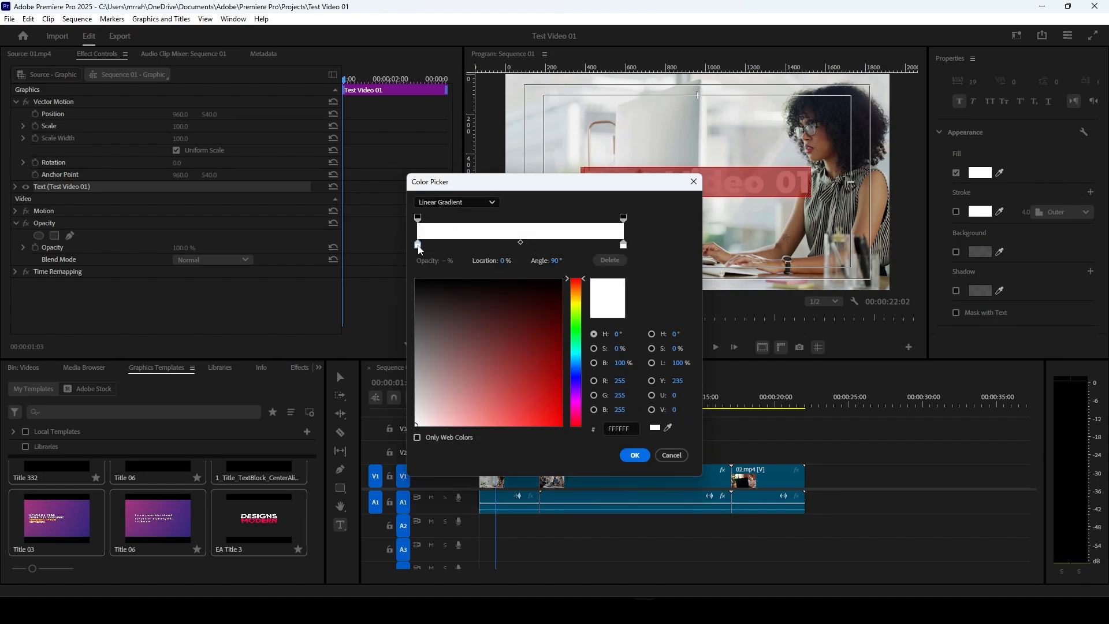
Step: Colour the text's linear gradient fill from green 90FF00 at the start stop to red FF0000 at the end stop
click(419, 219)
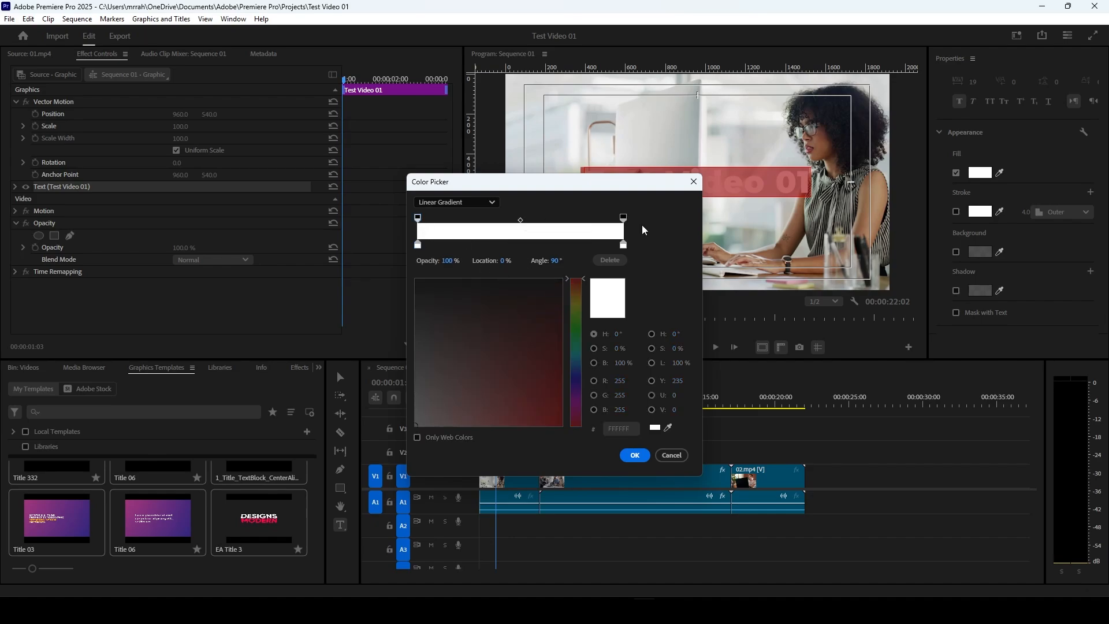
click(624, 218)
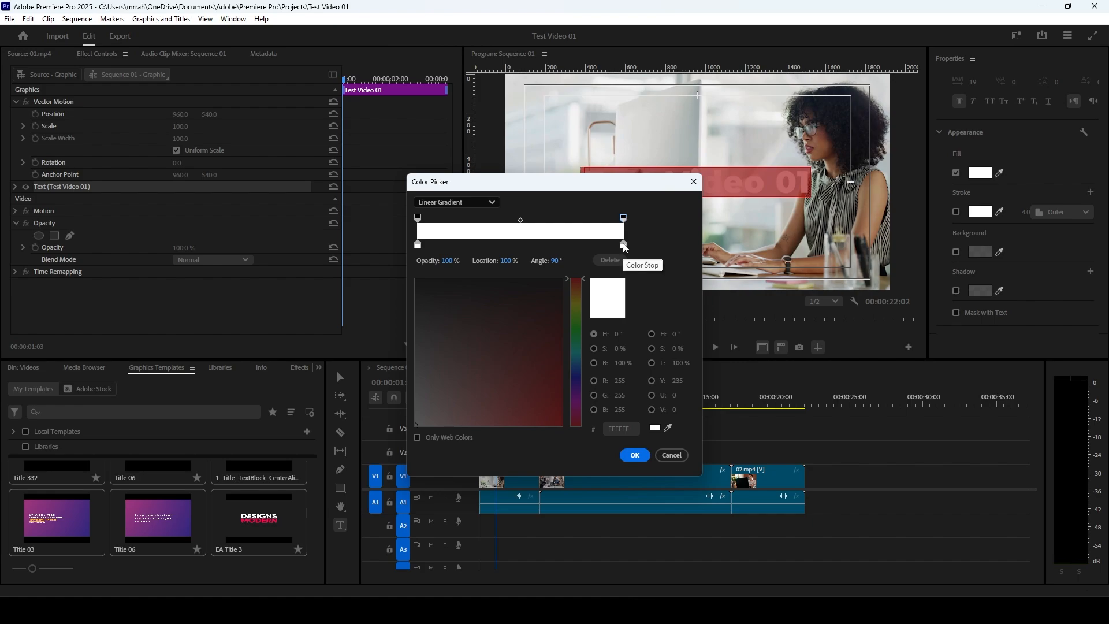
click(624, 244)
click(548, 329)
drag(548, 328, 562, 426)
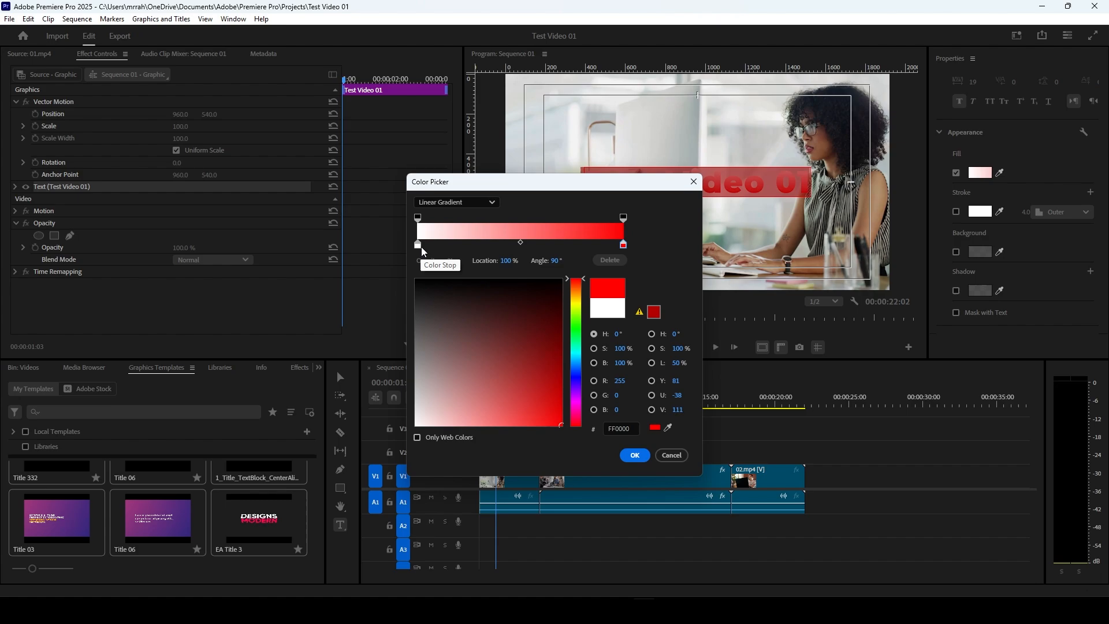
click(418, 245)
click(562, 425)
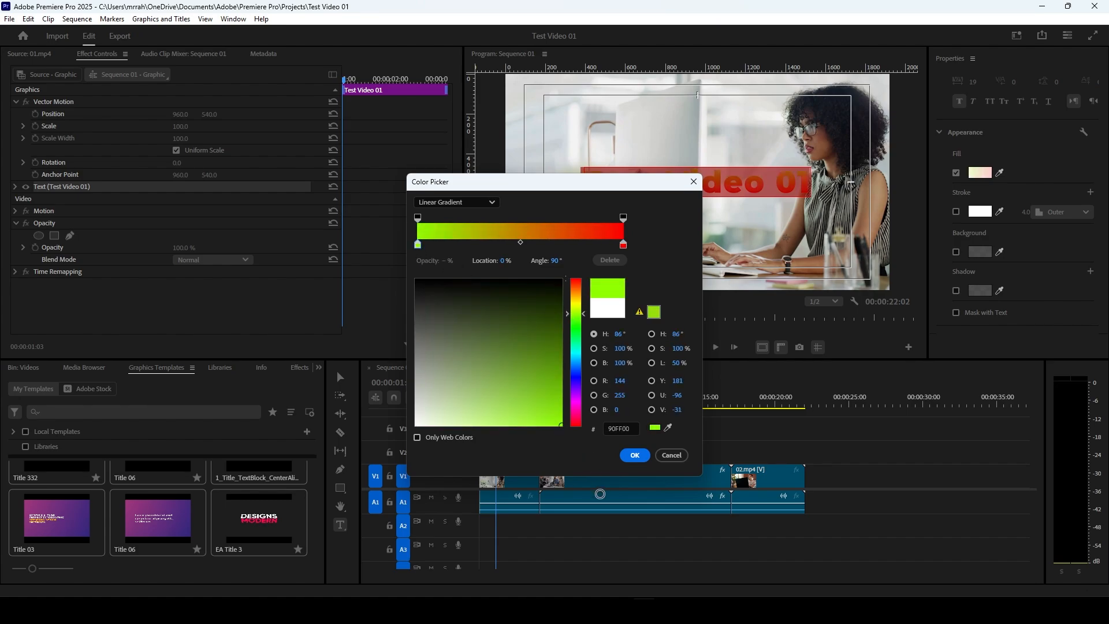
drag(628, 186, 412, 182)
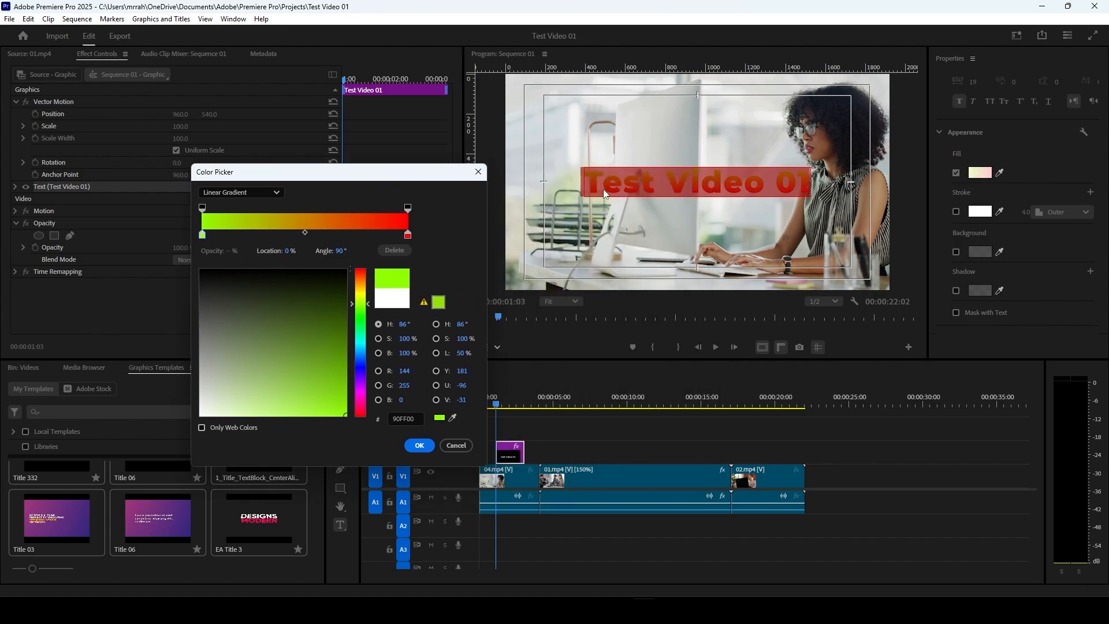
click(419, 445)
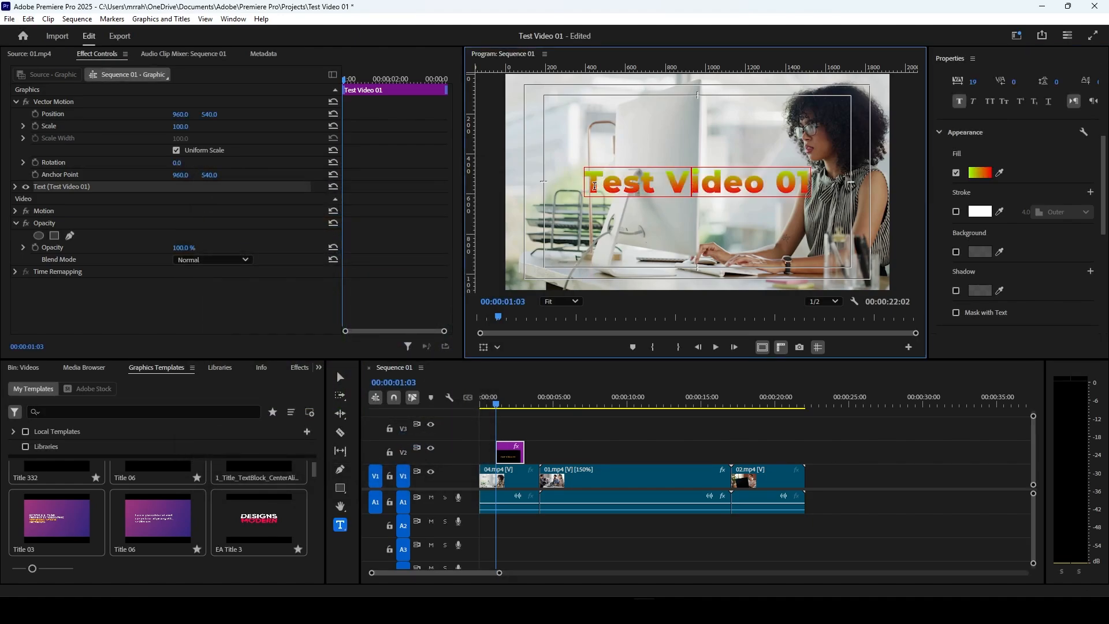
Step: Try a radial gradient fill on the whole Test Video 01 text, and restore the fill to solid white FFFFFF
drag(584, 184, 789, 201)
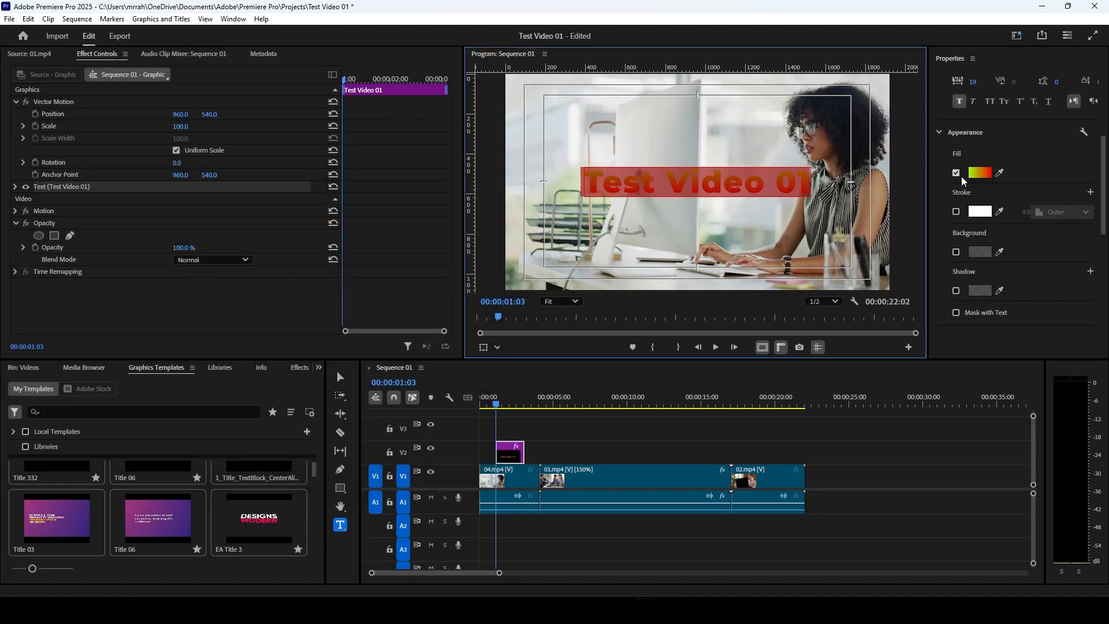
click(975, 176)
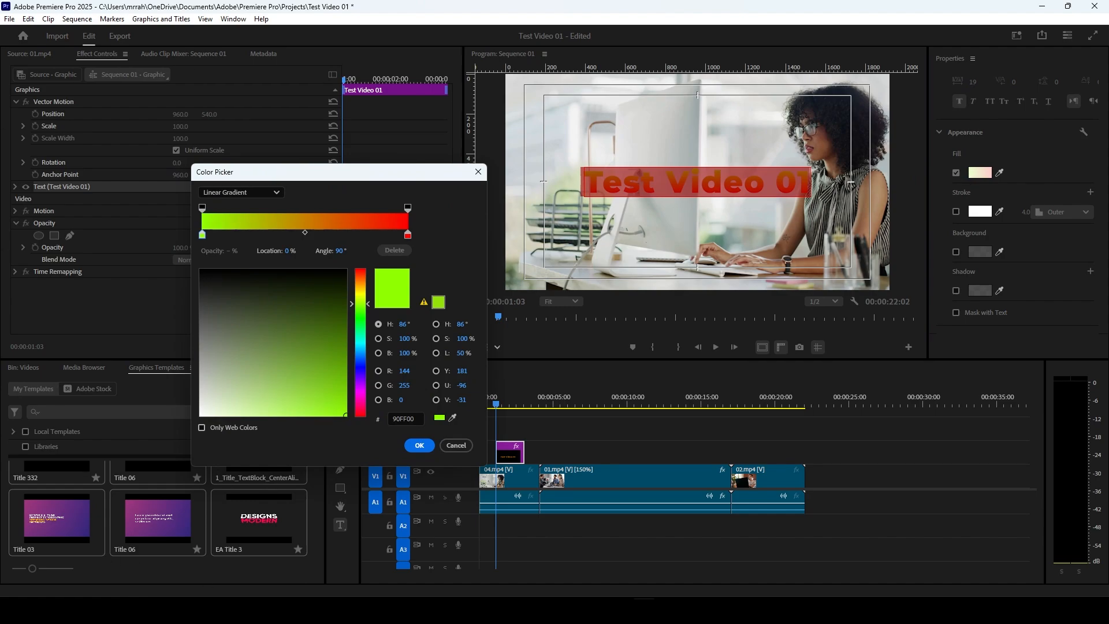
click(277, 194)
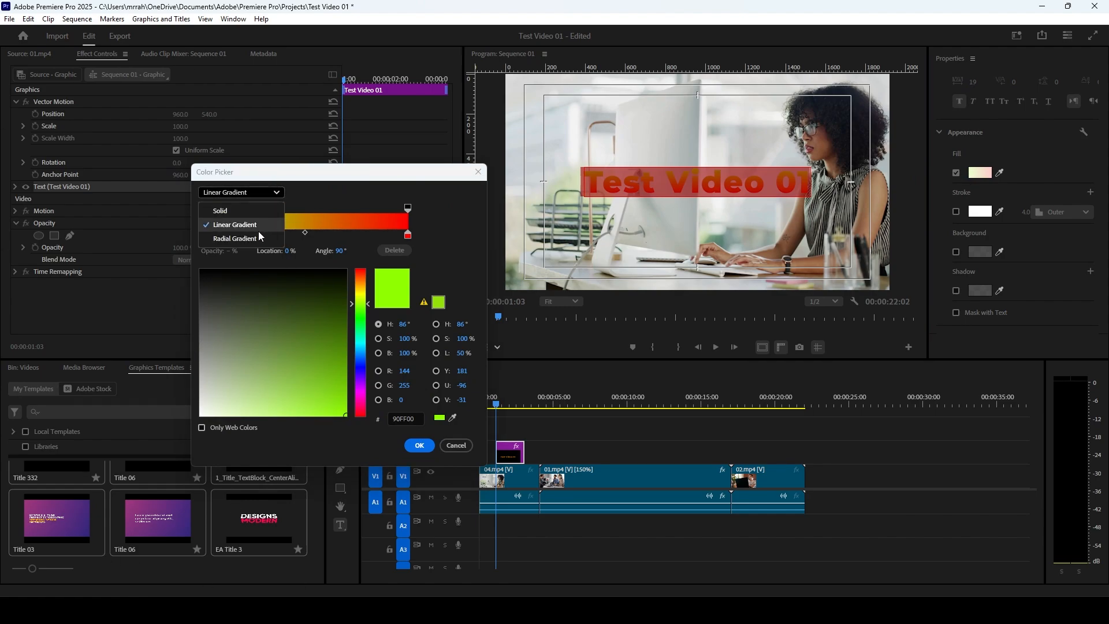
click(235, 239)
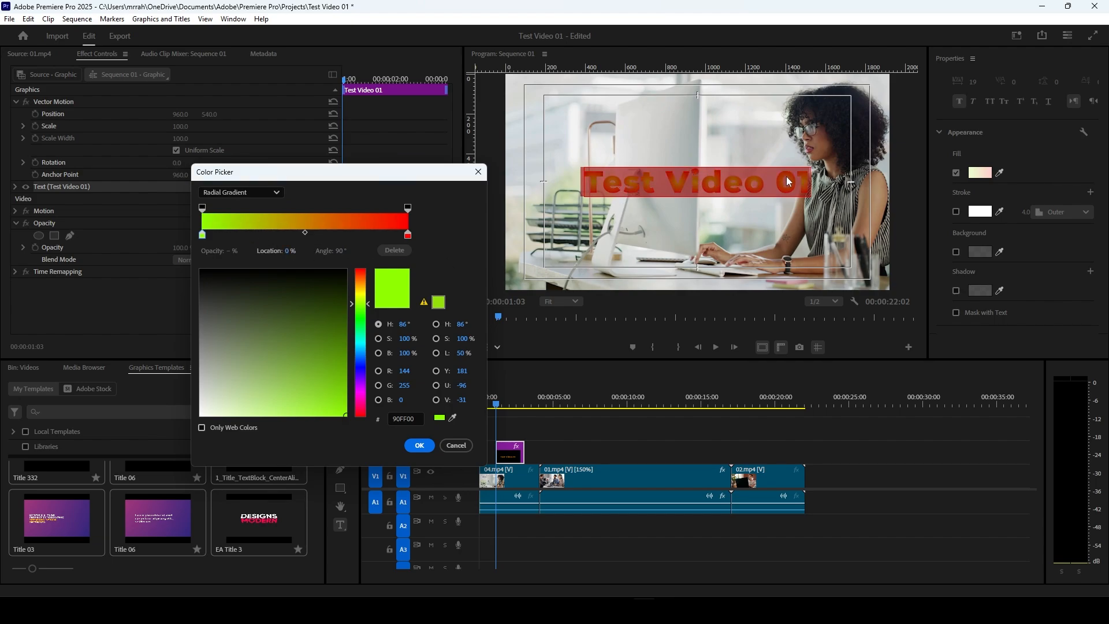
click(257, 192)
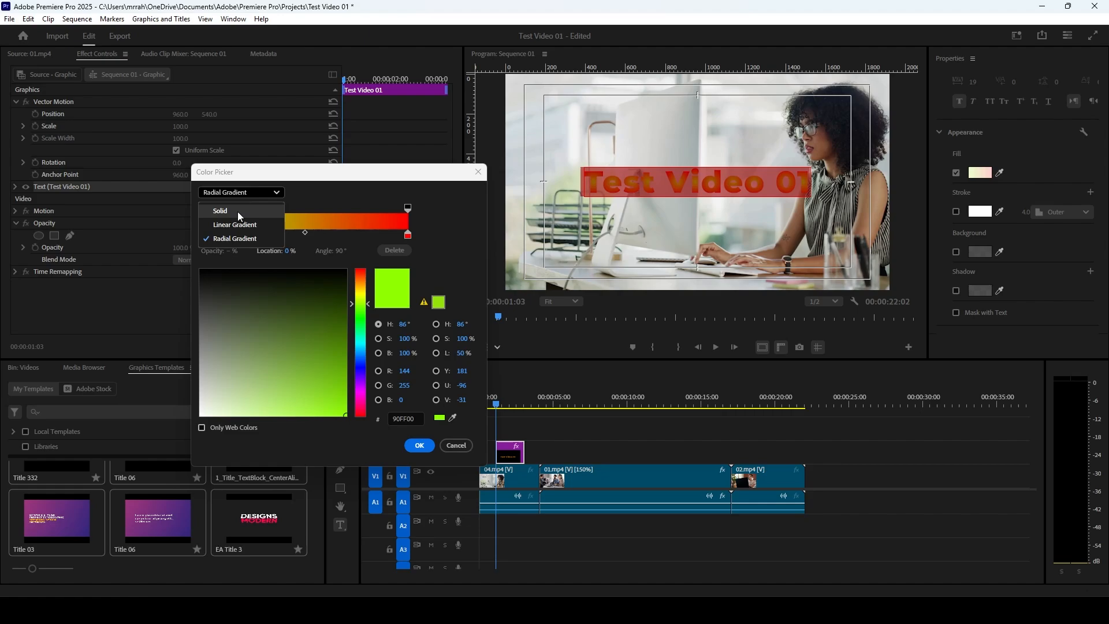
click(238, 211)
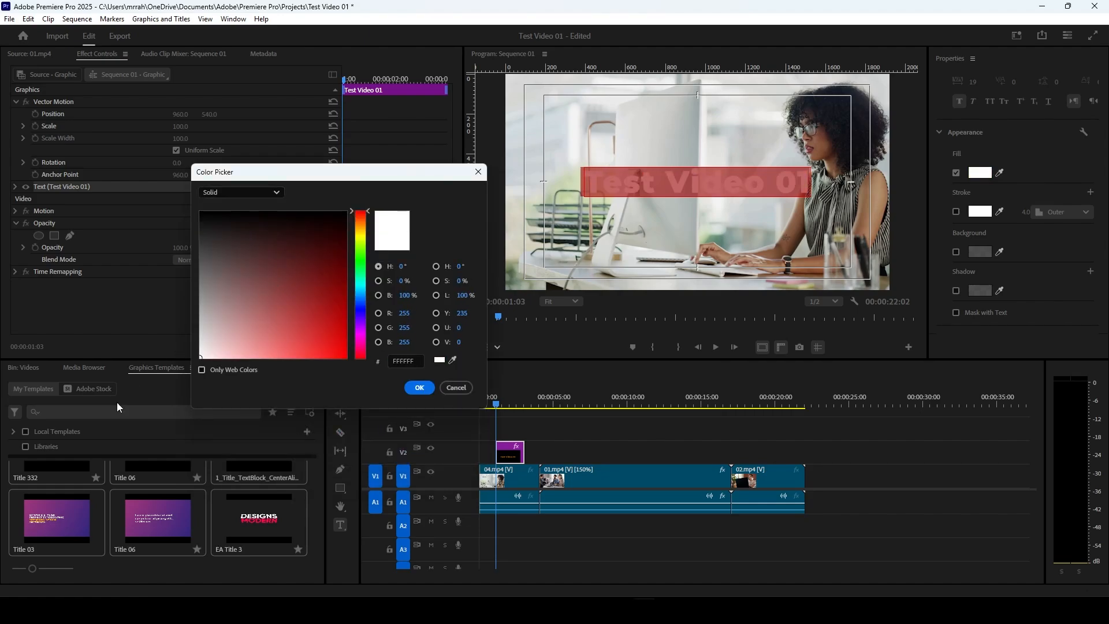
click(420, 389)
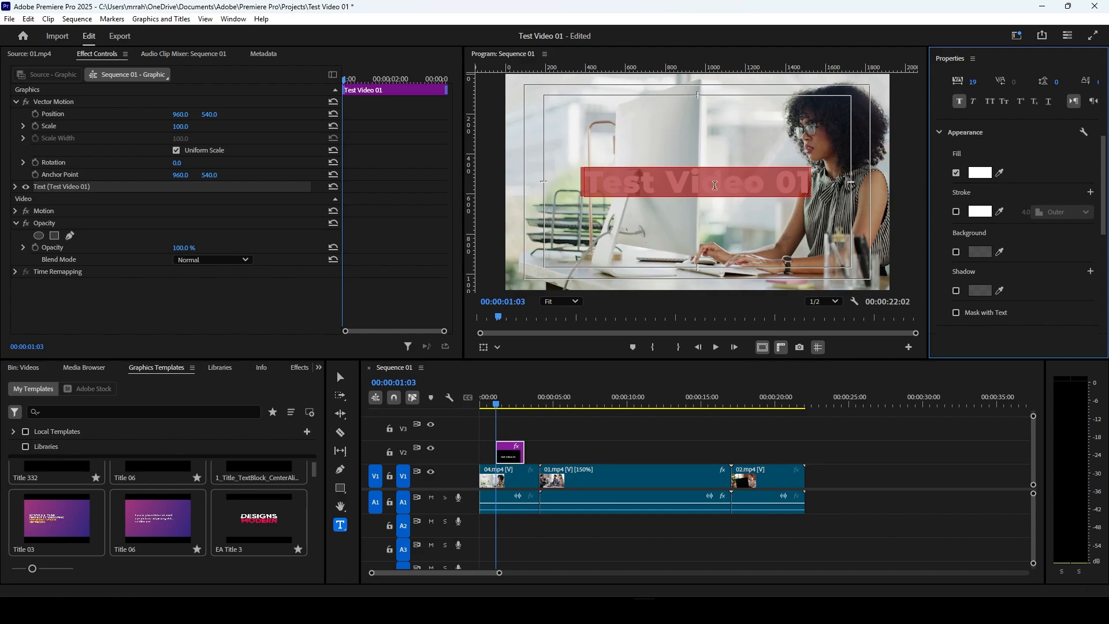
Step: Enable a stroke on the Test Video 01 text and colour it bright green 00FF06
click(957, 212)
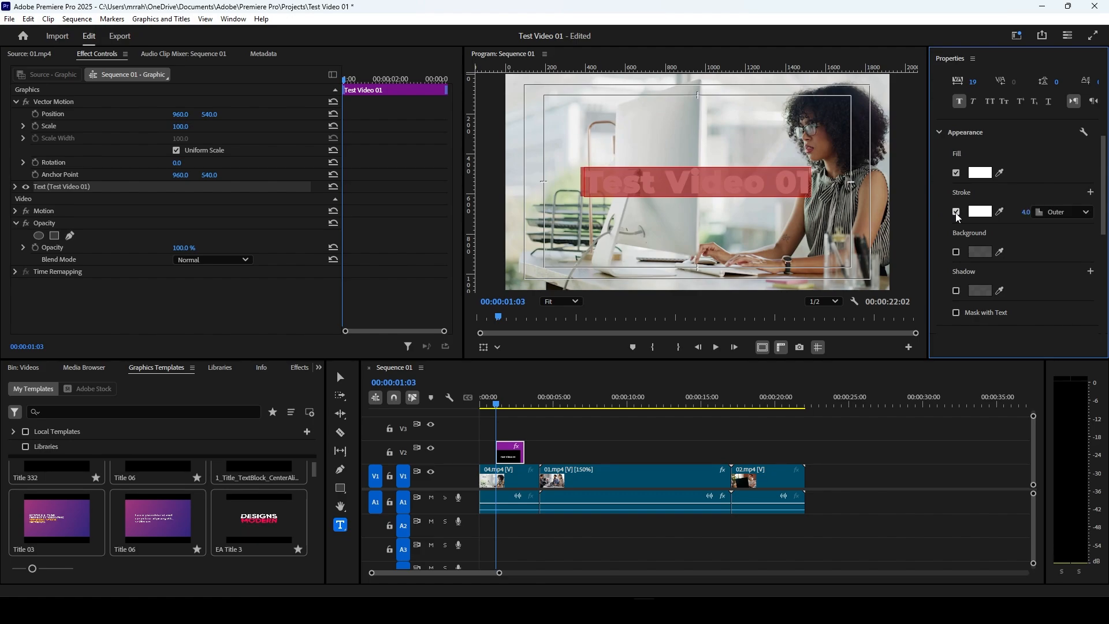
click(989, 212)
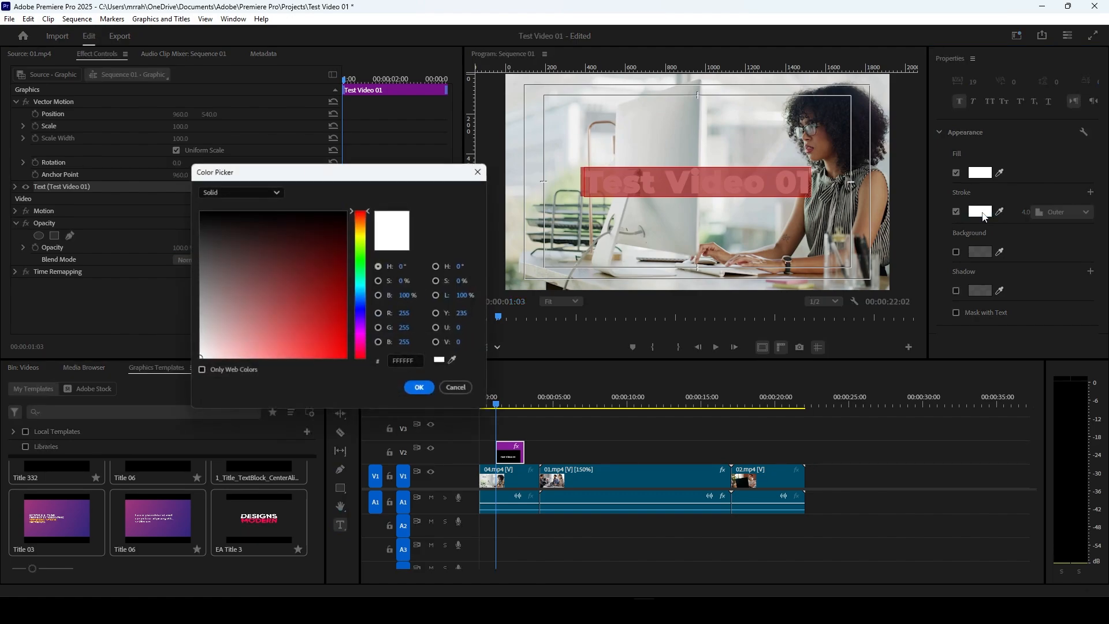
mouse_move(276, 299)
mouse_down()
mouse_move(327, 219)
mouse_move(284, 238)
mouse_move(306, 198)
mouse_move(366, 347)
mouse_up()
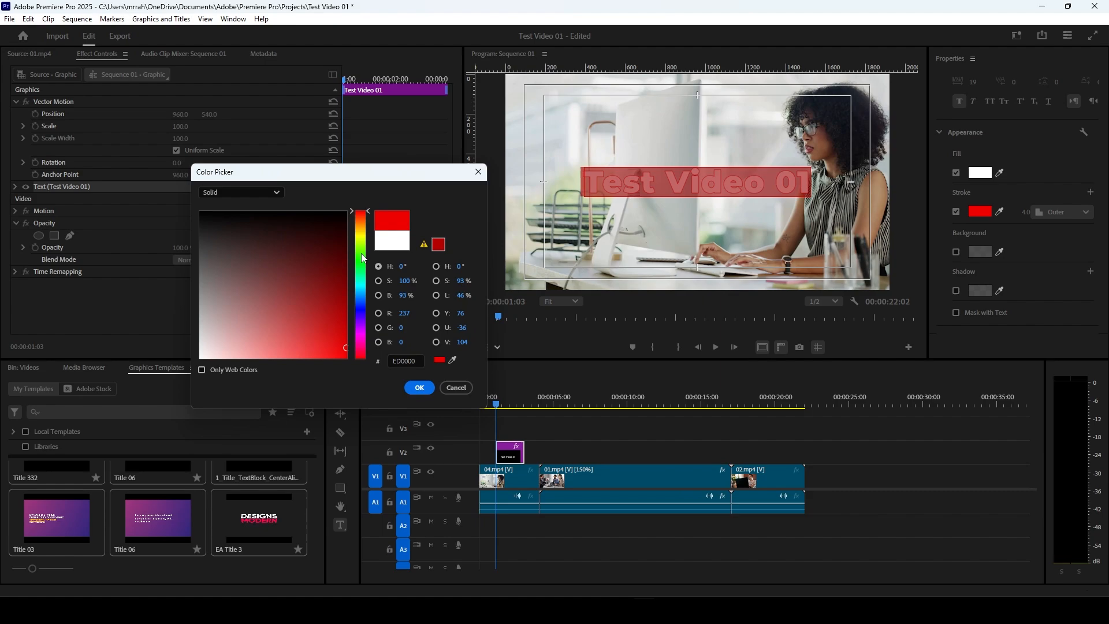
mouse_move(363, 263)
mouse_down()
mouse_move(364, 218)
mouse_move(364, 355)
mouse_move(363, 277)
mouse_move(385, 274)
mouse_move(361, 265)
mouse_up()
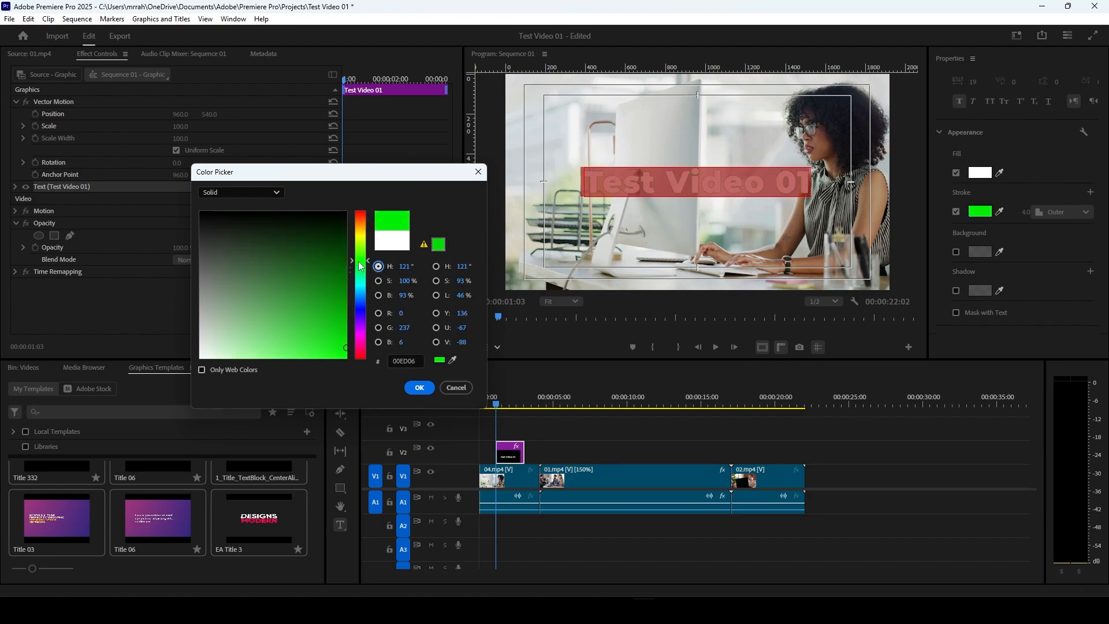
click(420, 387)
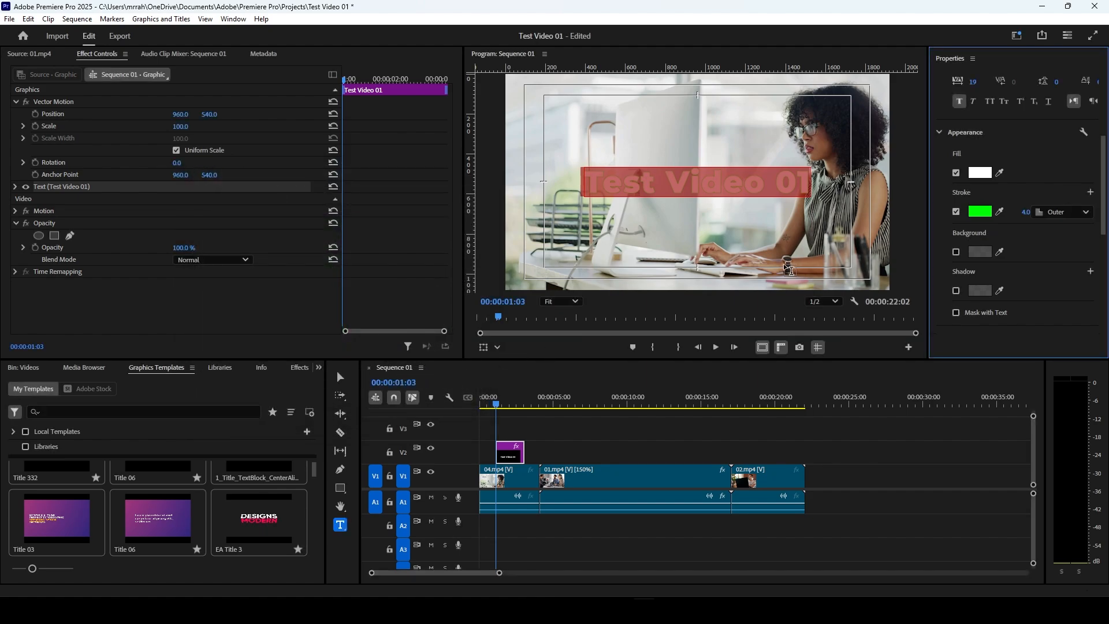
Step: Review the solid and gradient options for the stroke colour and keep it Solid
click(978, 215)
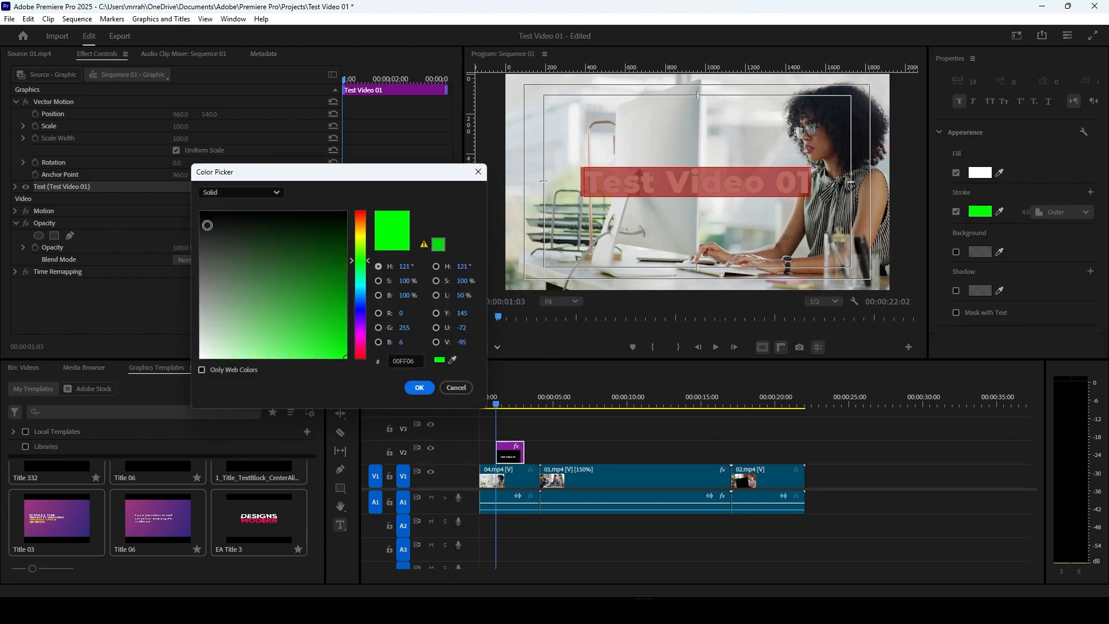
click(257, 193)
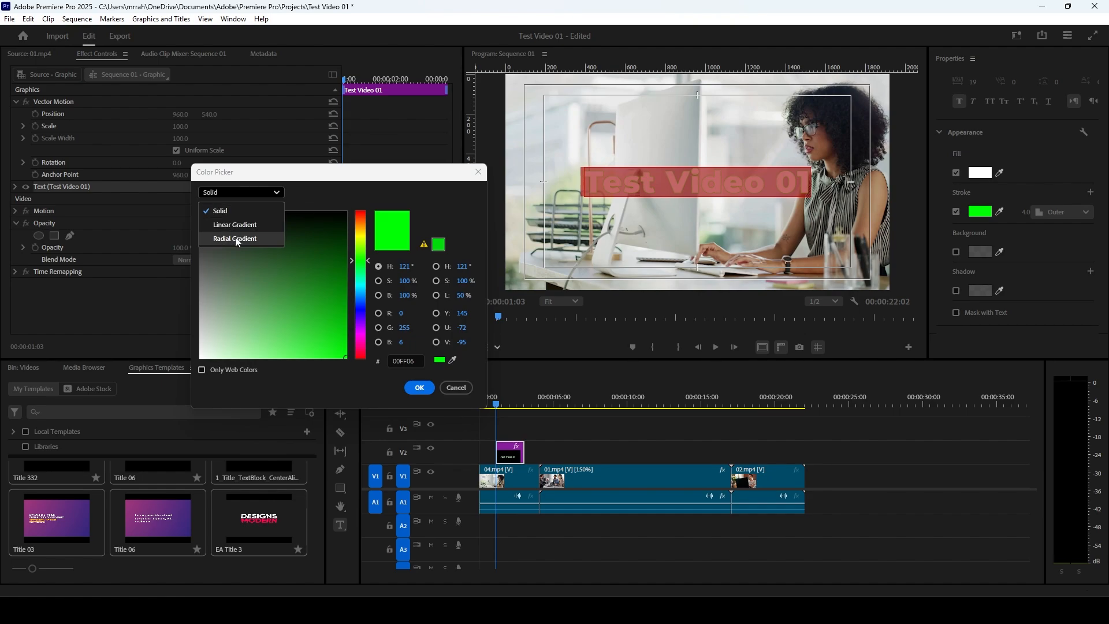
click(234, 211)
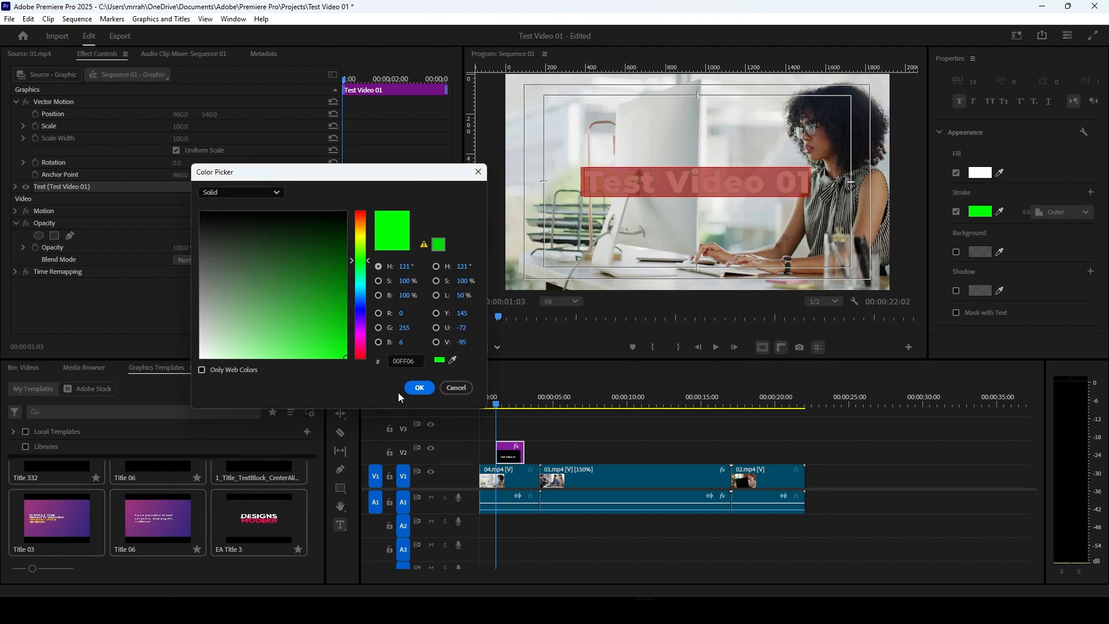
click(416, 389)
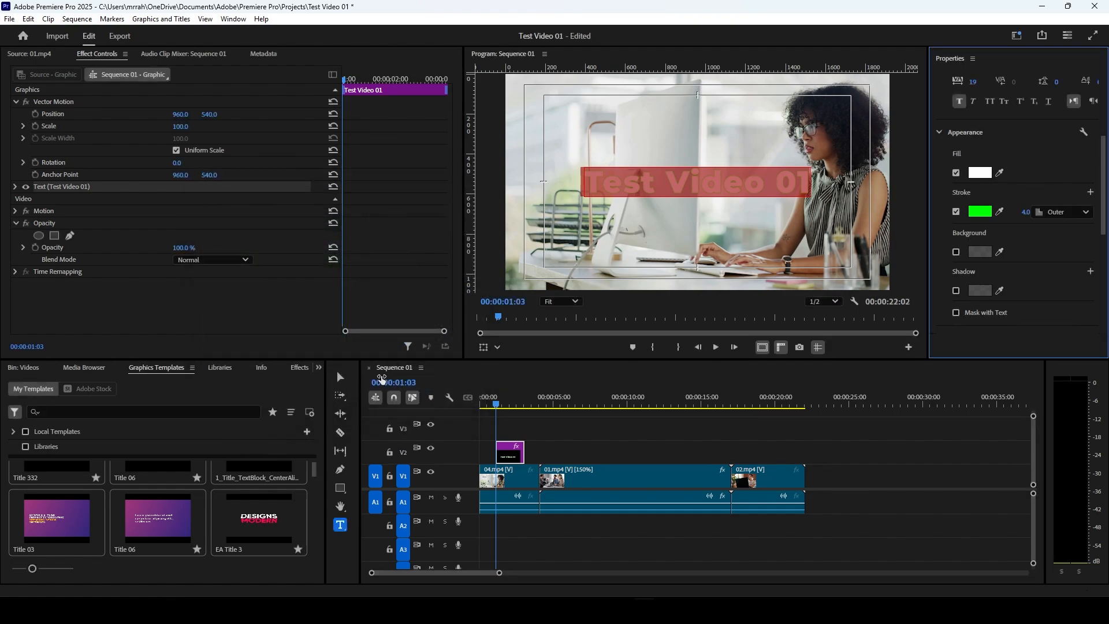
Step: Keep the text's stroke position as Outer and set the stroke width to 14
click(1086, 214)
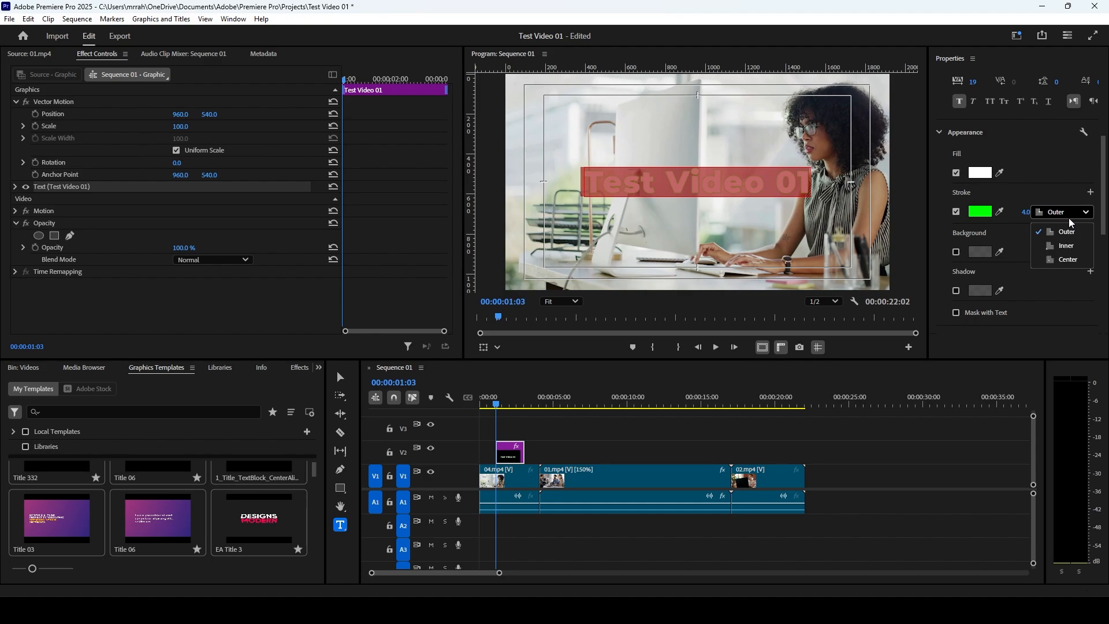
click(1063, 234)
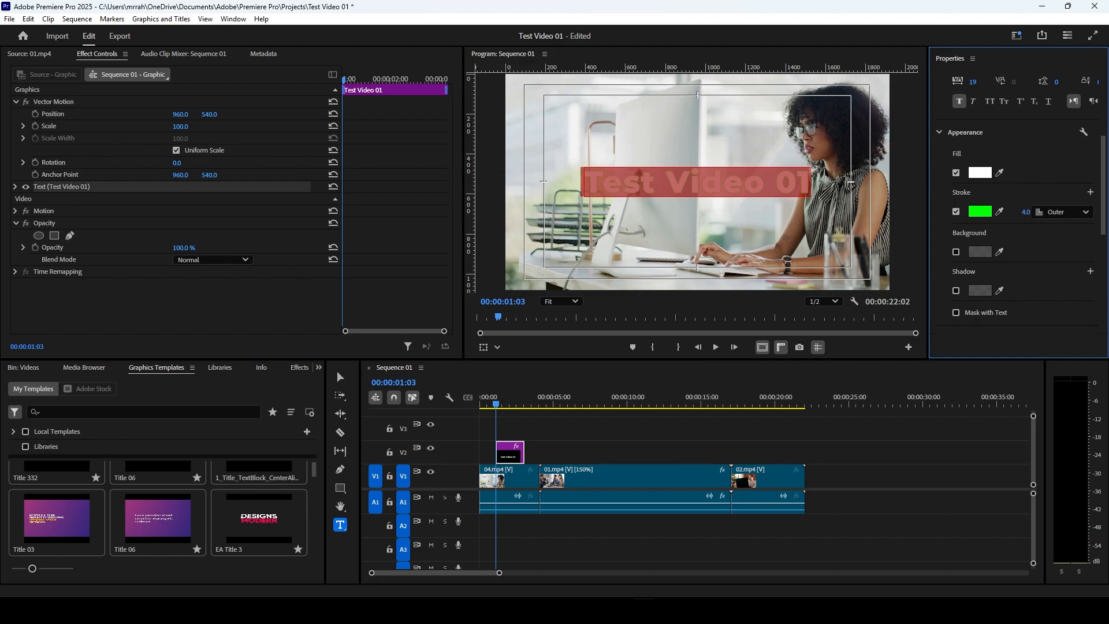
drag(1026, 212, 1031, 212)
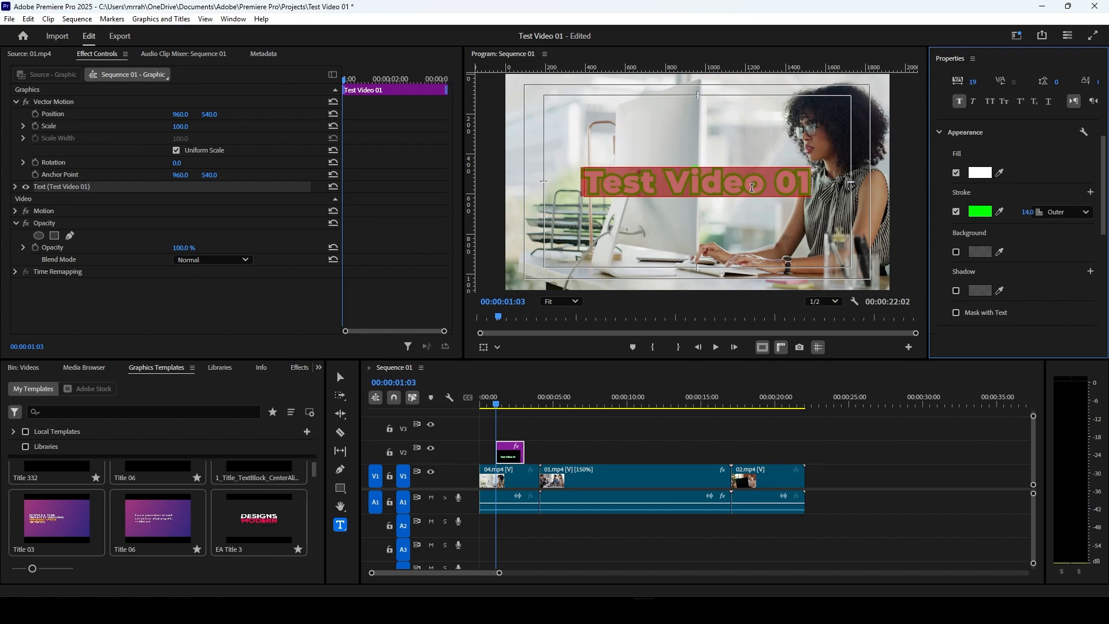
Step: Enable a background behind the Test Video 01 text and colour it black 000000
scroll(1012, 247, down, 1)
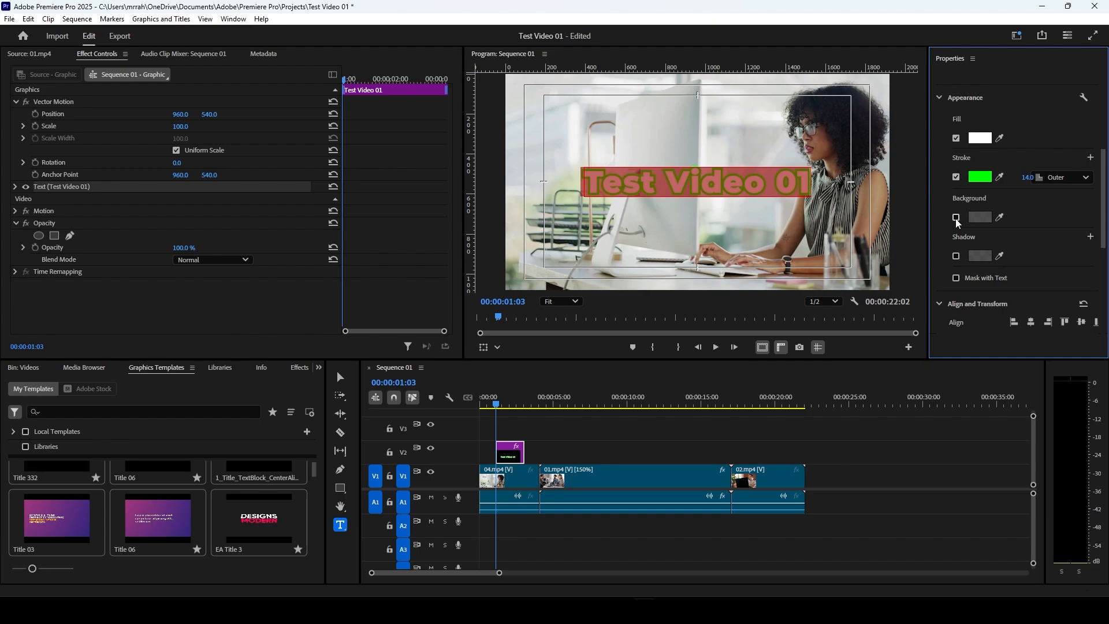
click(956, 218)
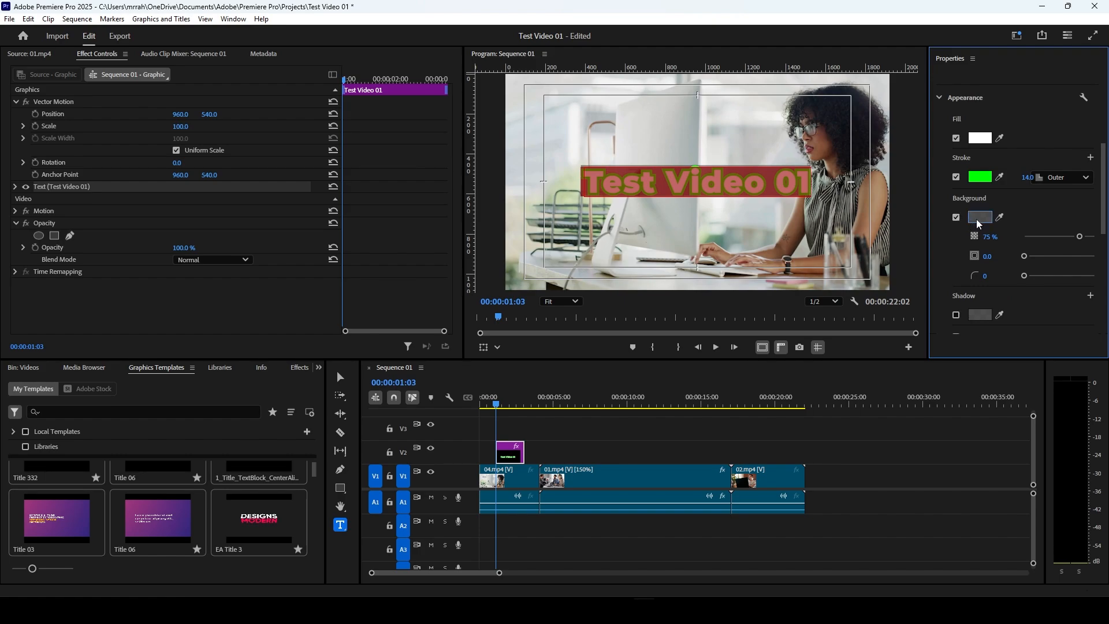
click(979, 218)
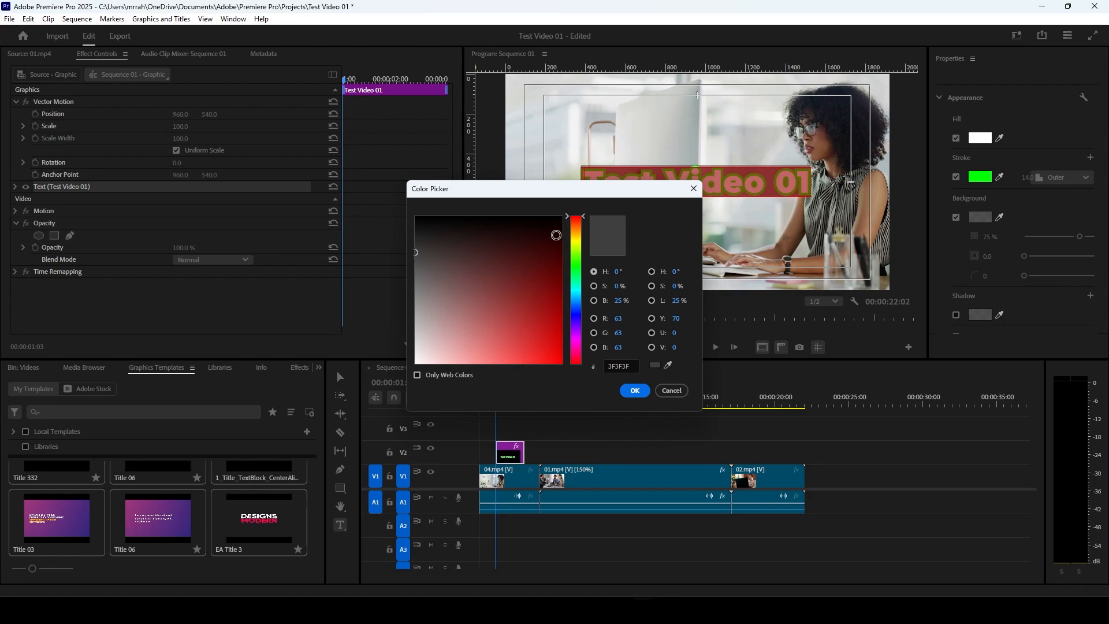
drag(563, 237, 563, 218)
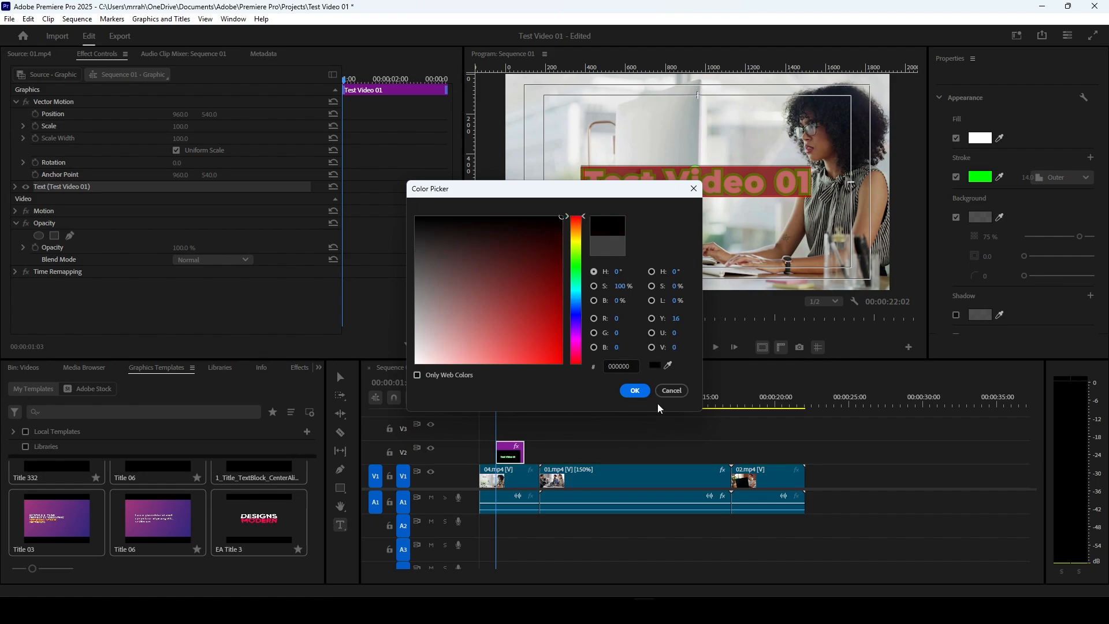
click(639, 396)
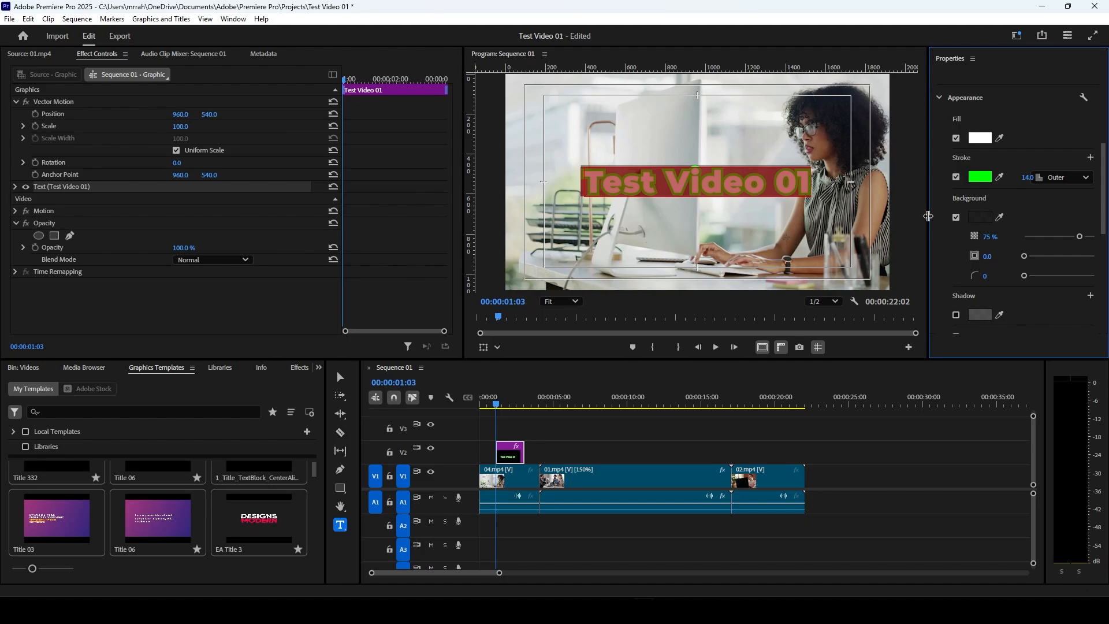
Step: Widen the Properties panel and set the text background's opacity to 85%, size to 21.4 and corner radius to 41
drag(928, 216, 882, 219)
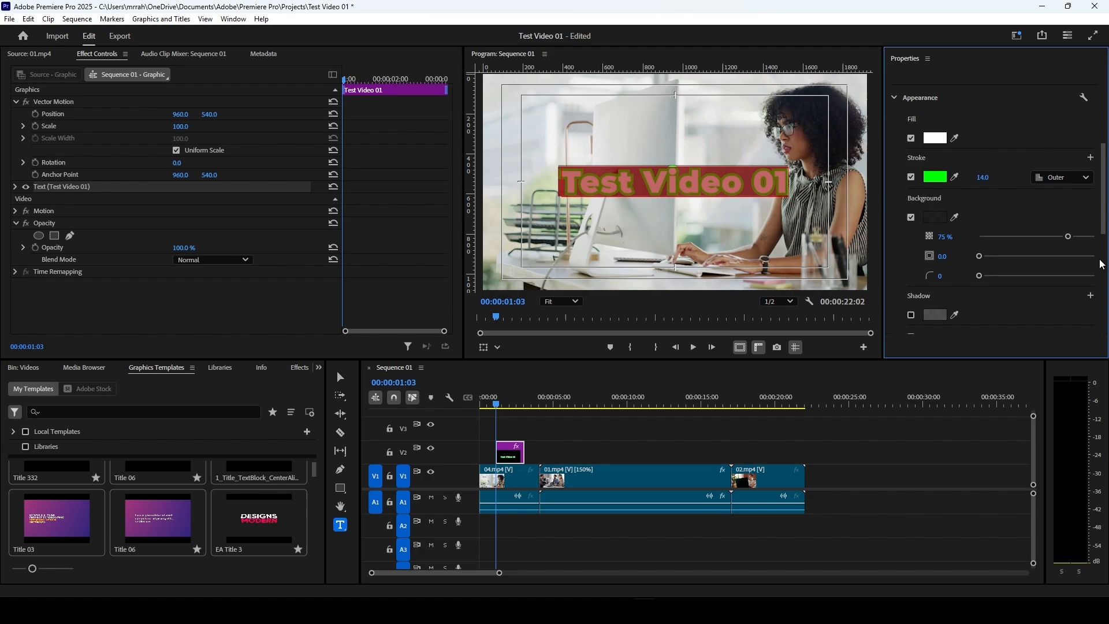
scroll(1100, 225, down, 2)
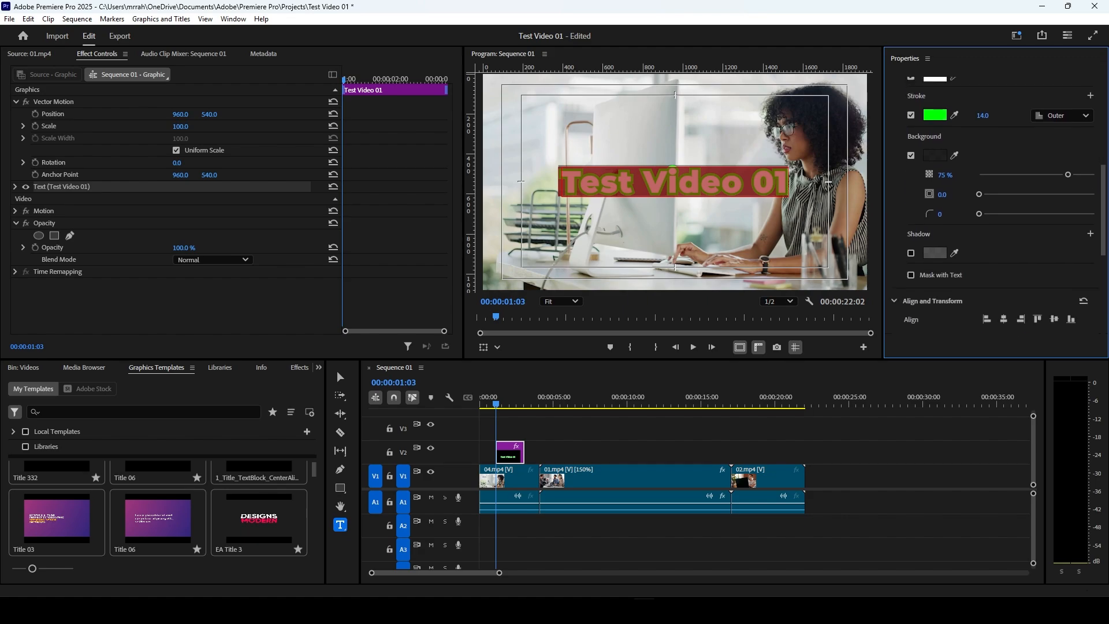
scroll(1100, 225, up, 3)
drag(1036, 268, 1097, 277)
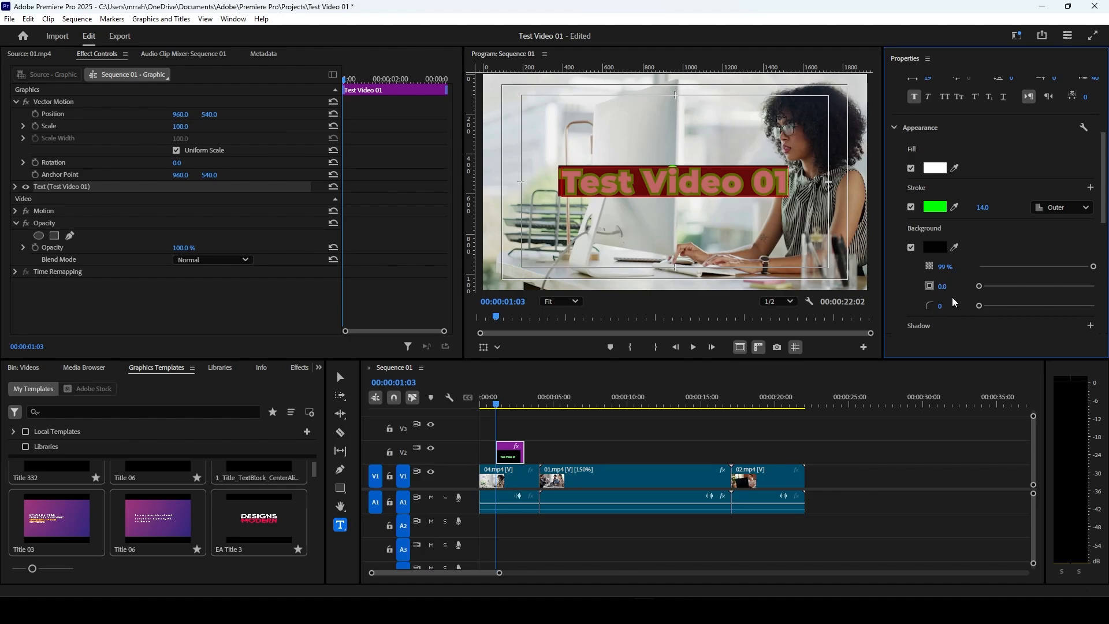
drag(988, 287, 1009, 286)
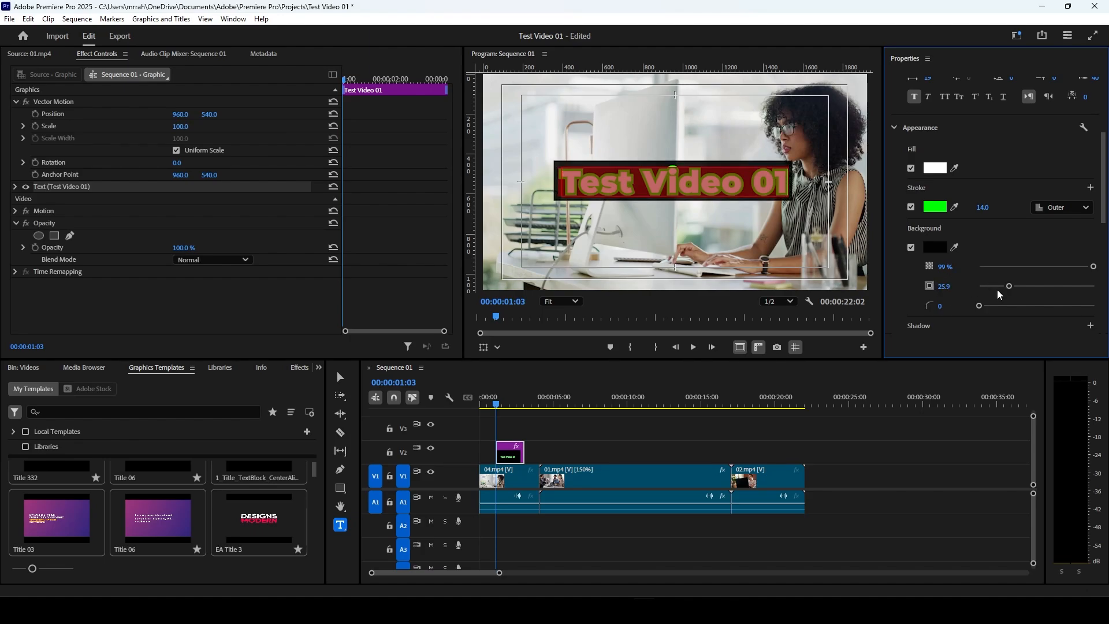
mouse_move(1009, 287)
mouse_down()
mouse_move(1025, 287)
mouse_move(1027, 306)
mouse_move(1018, 287)
mouse_move(1004, 289)
mouse_up()
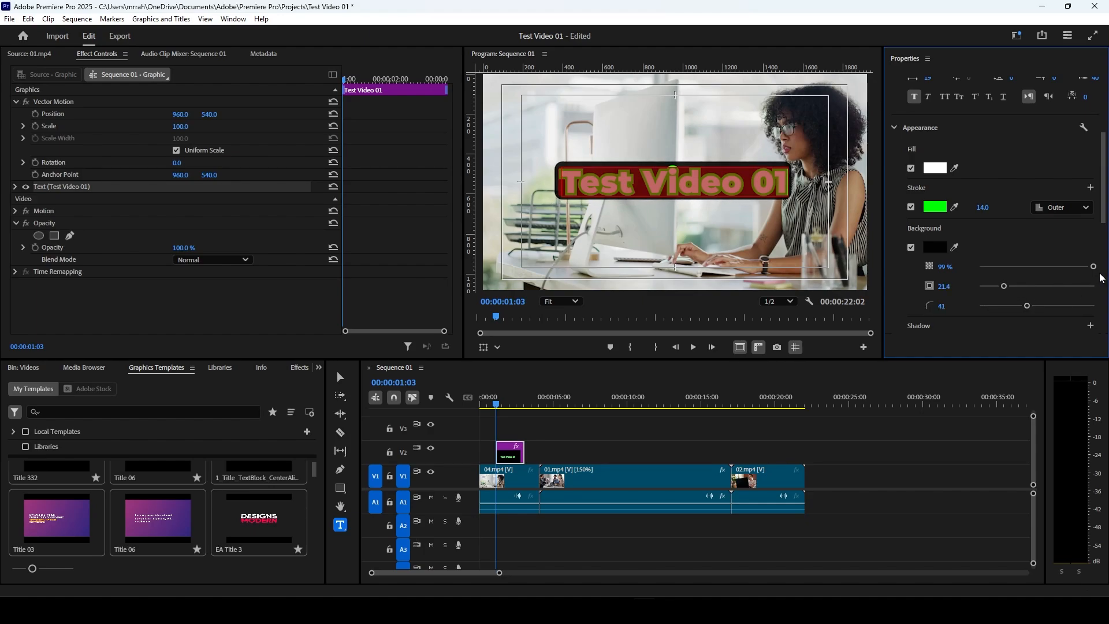
mouse_move(1091, 271)
mouse_down()
mouse_move(1065, 269)
mouse_move(1079, 275)
mouse_up()
Step: Enable a shadow on the Test Video 01 text and colour it red
scroll(988, 269, down, 2)
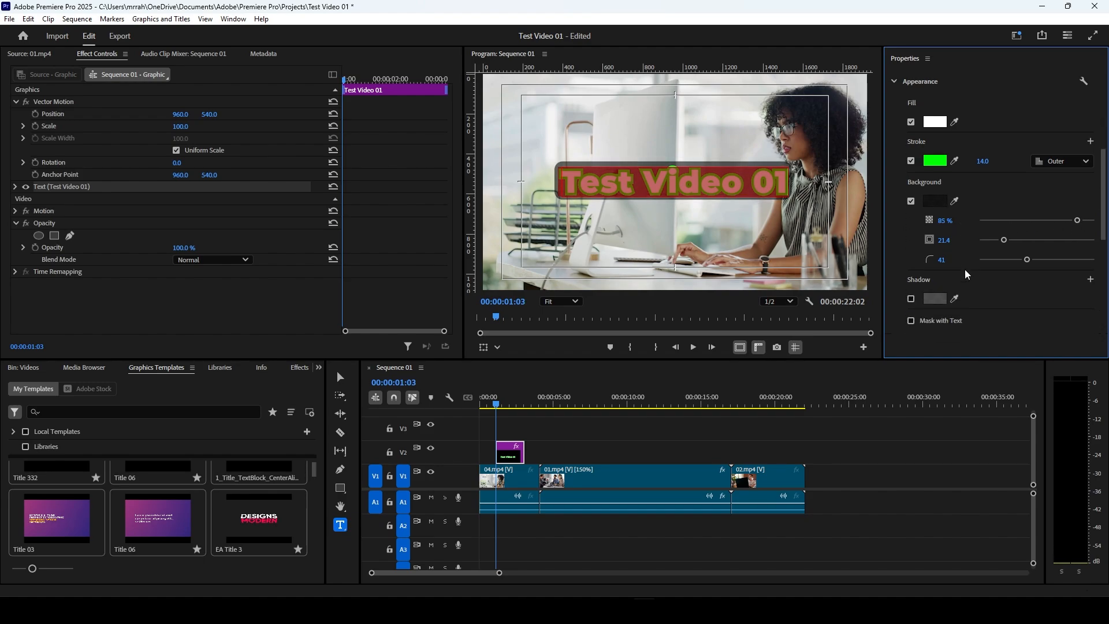
scroll(913, 272, down, 1)
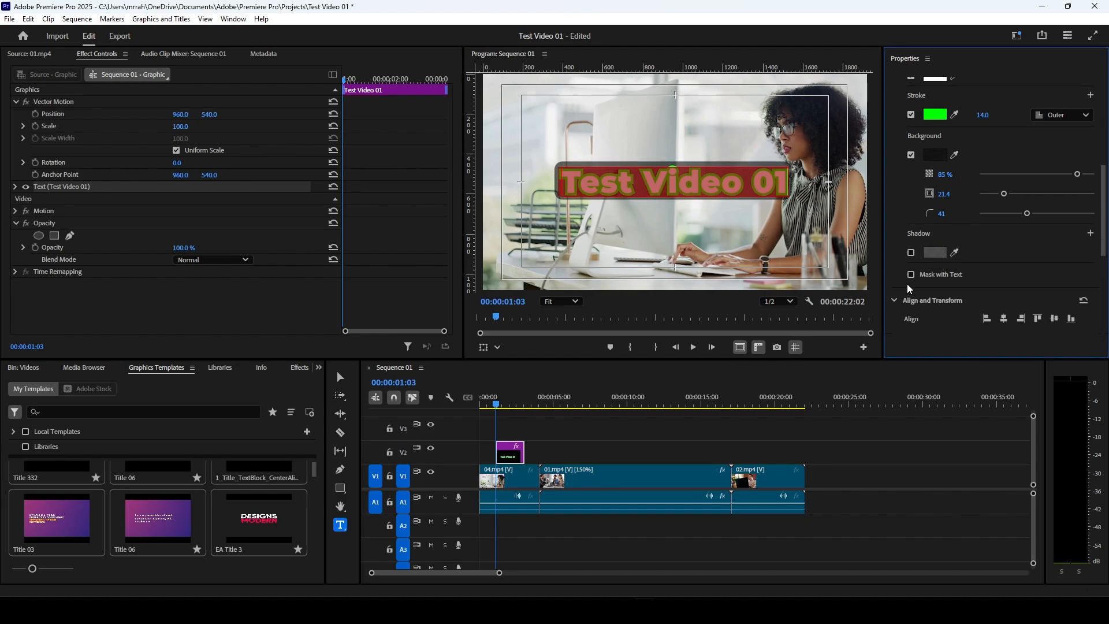
click(911, 252)
click(935, 252)
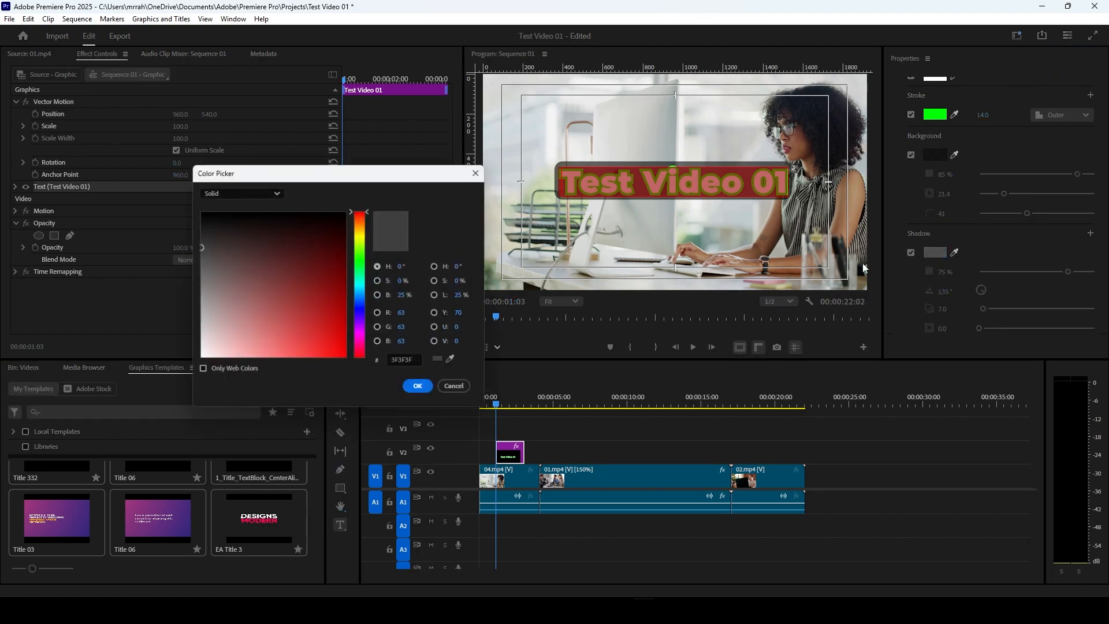
drag(332, 238, 362, 366)
click(418, 386)
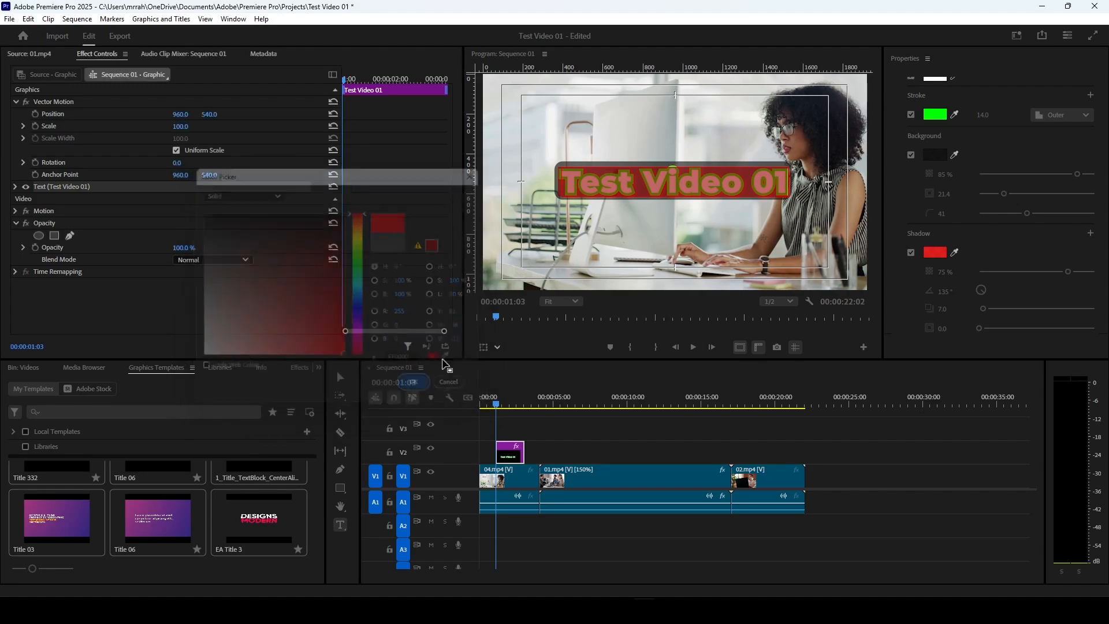
Step: Set the text shadow's opacity to 100%, angle to 121°, distance to 12.9, size to 15.9 and blur to 78
scroll(975, 285, down, 1)
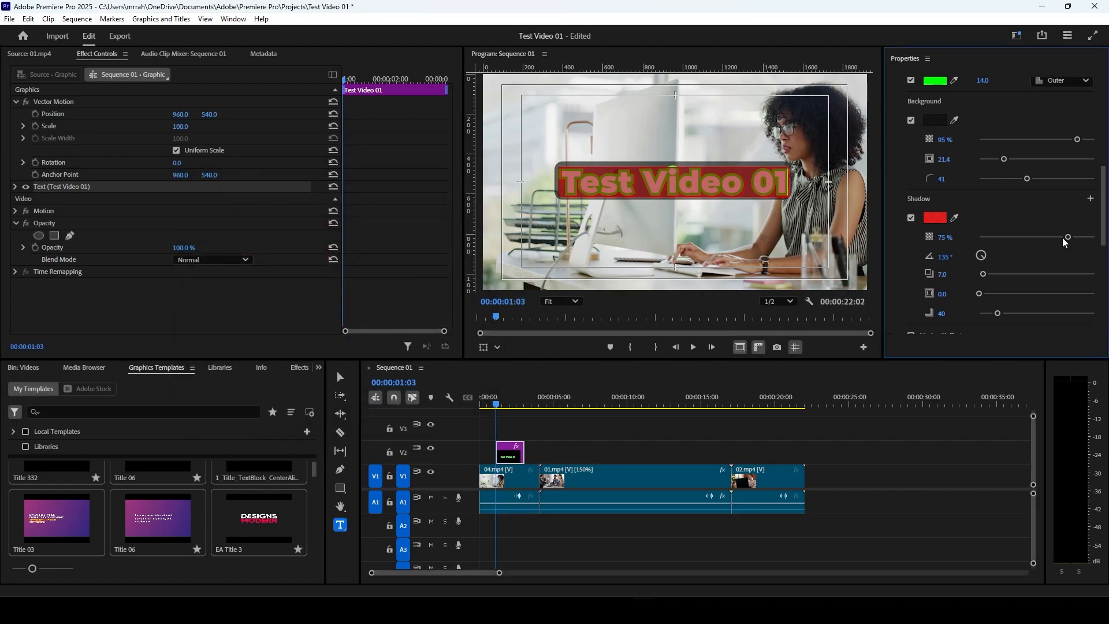
drag(1068, 237, 1103, 243)
scroll(958, 245, down, 1)
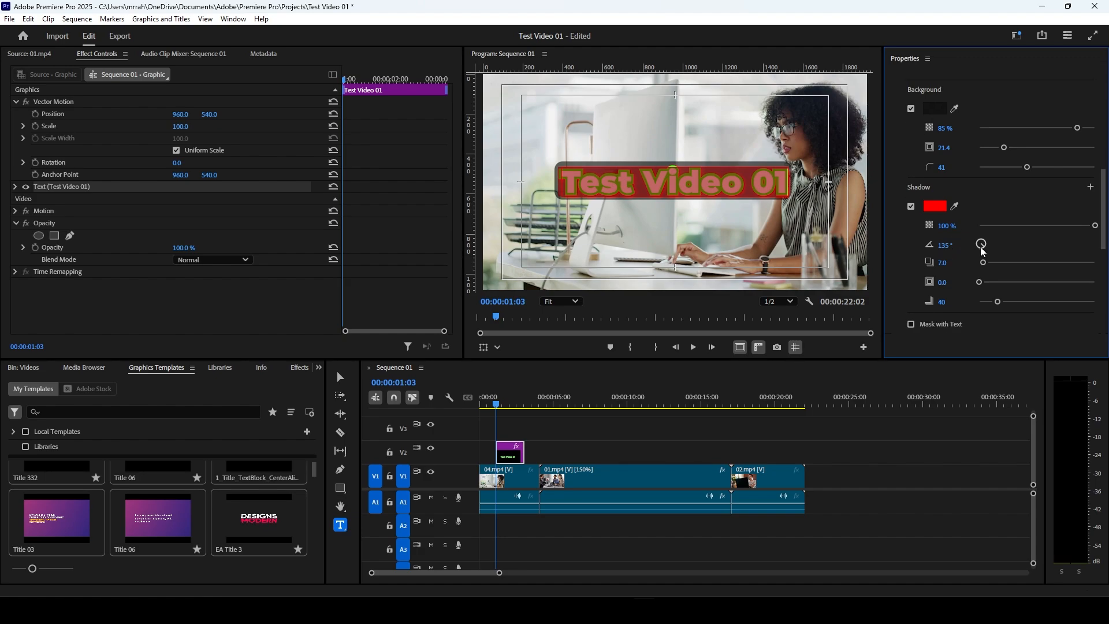
drag(969, 233, 984, 230)
drag(985, 243, 985, 247)
drag(994, 264, 990, 304)
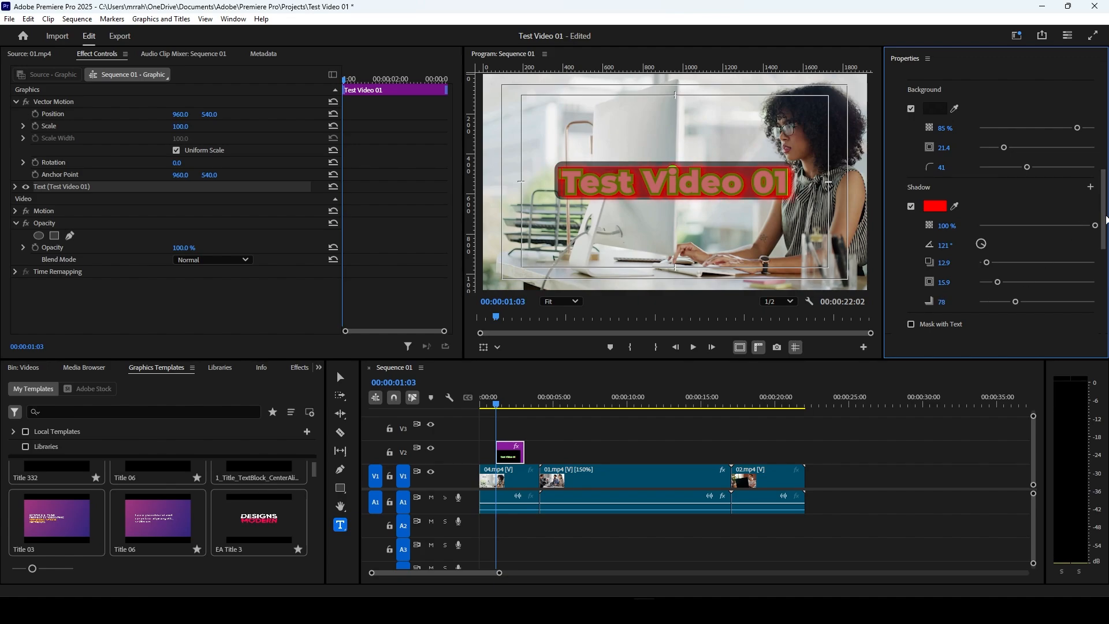
scroll(953, 173, down, 3)
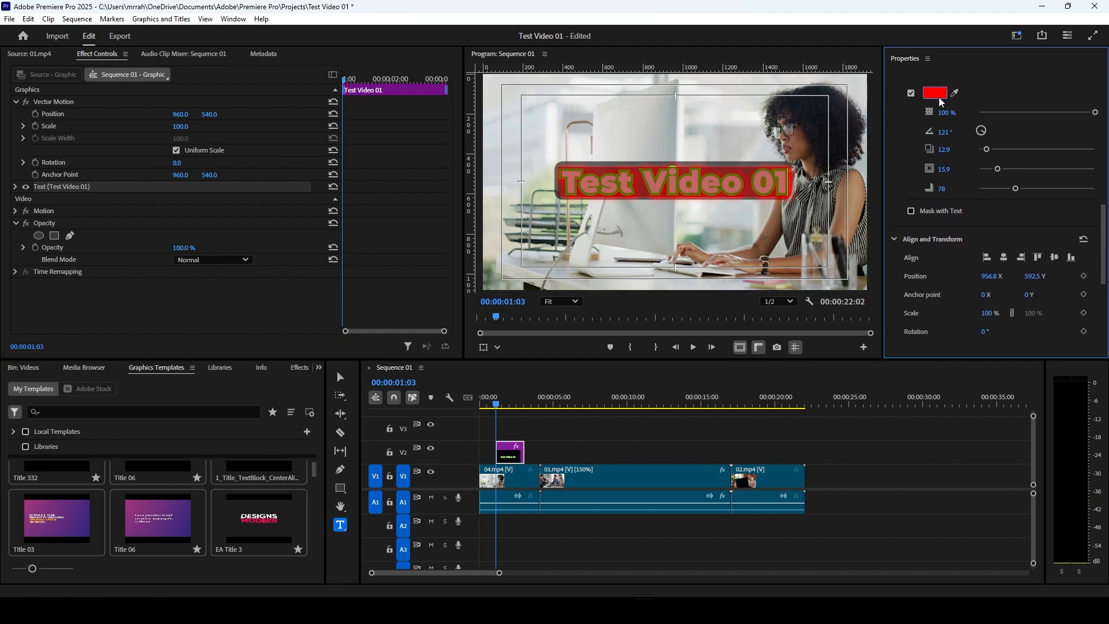
Step: Leave text editing, deselect the title in the frame and move the playhead to 00:00:02:02 to view the styled text
click(750, 177)
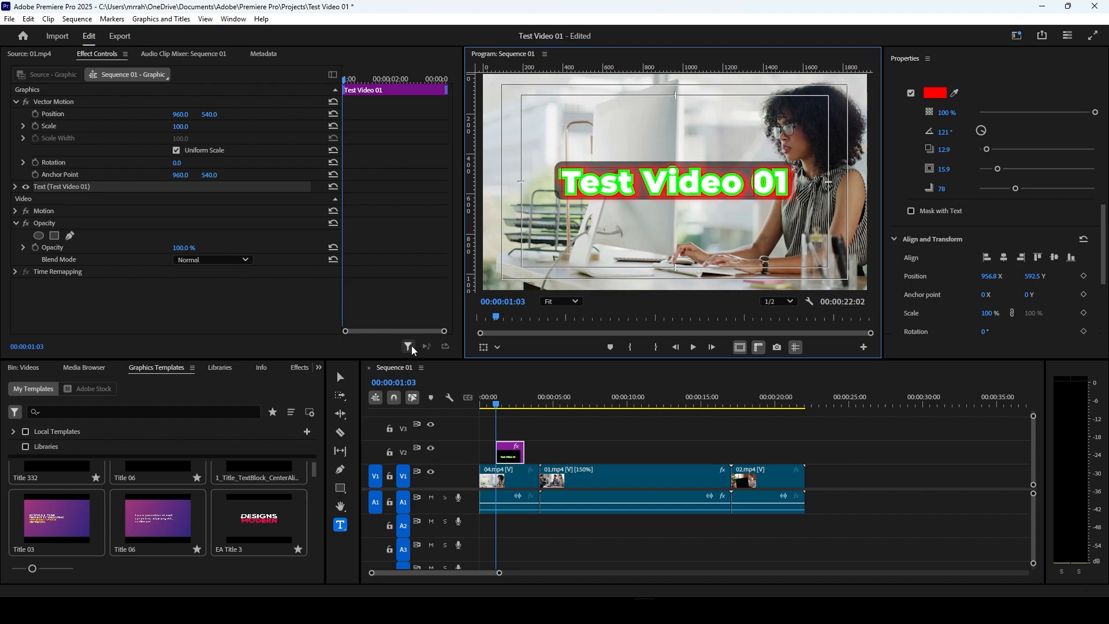
click(340, 377)
click(636, 247)
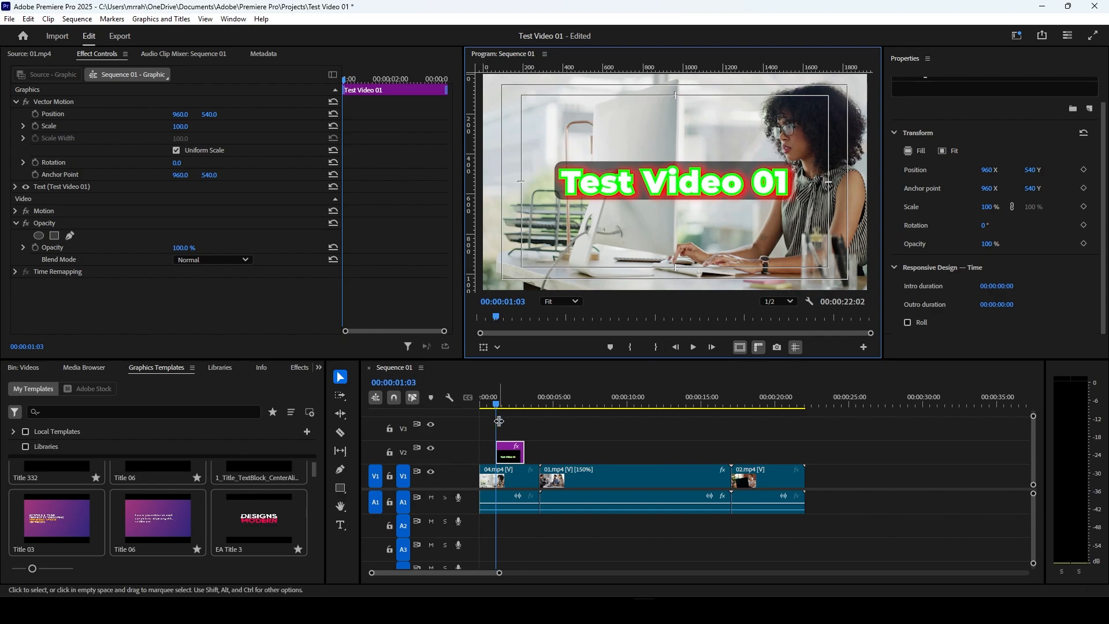
click(512, 405)
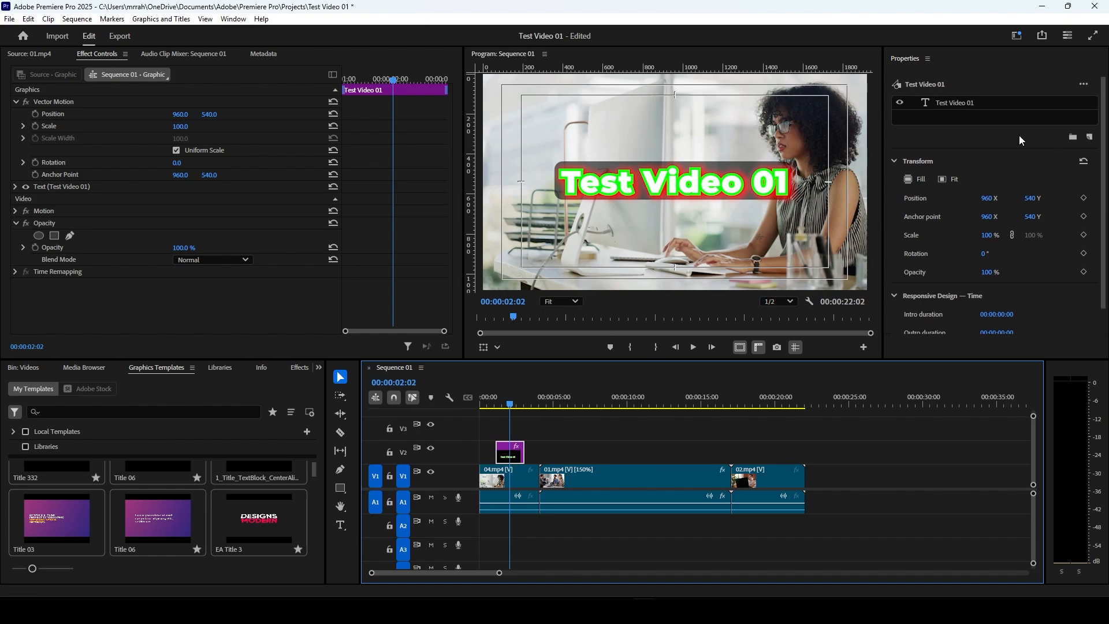
Step: Select the Test Video 01 text layer, deselect the title clip, and reopen the text for editing in the frame
click(965, 103)
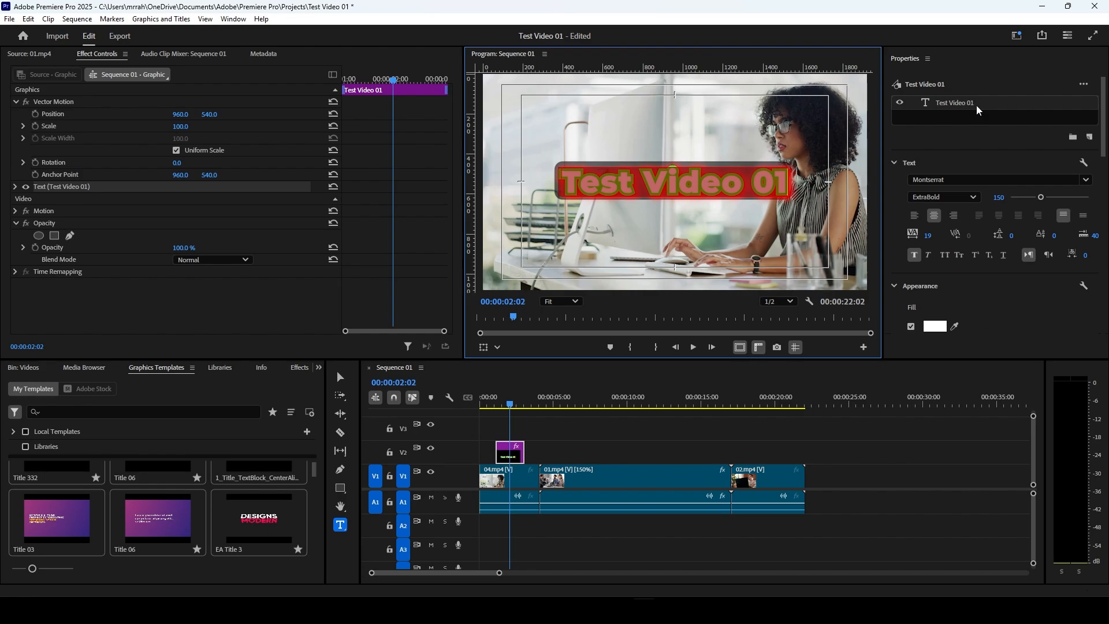
click(559, 426)
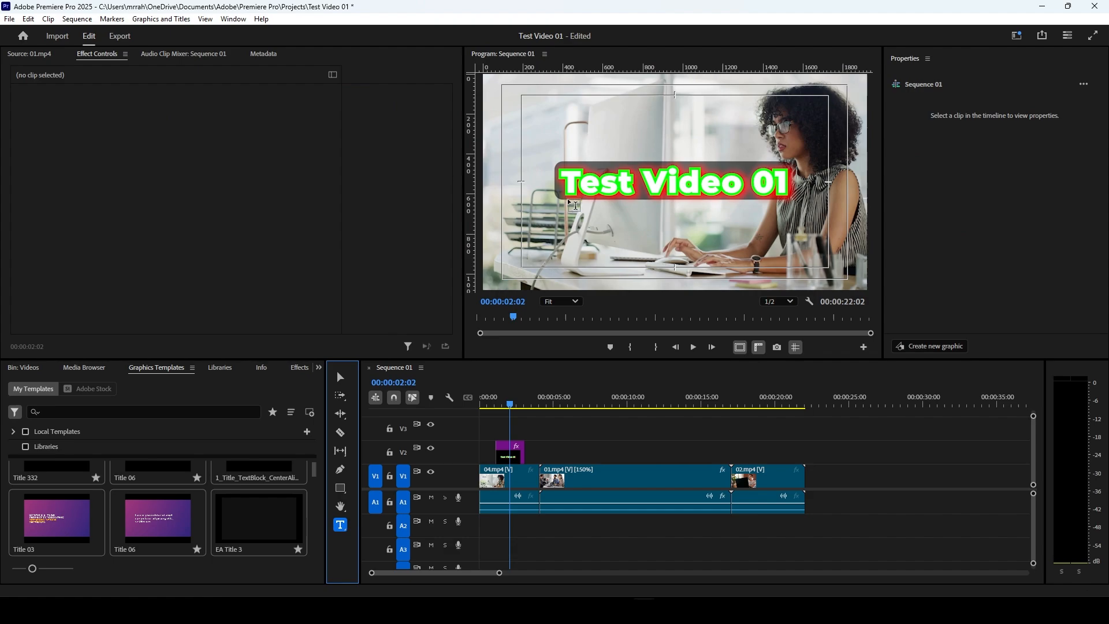
click(649, 183)
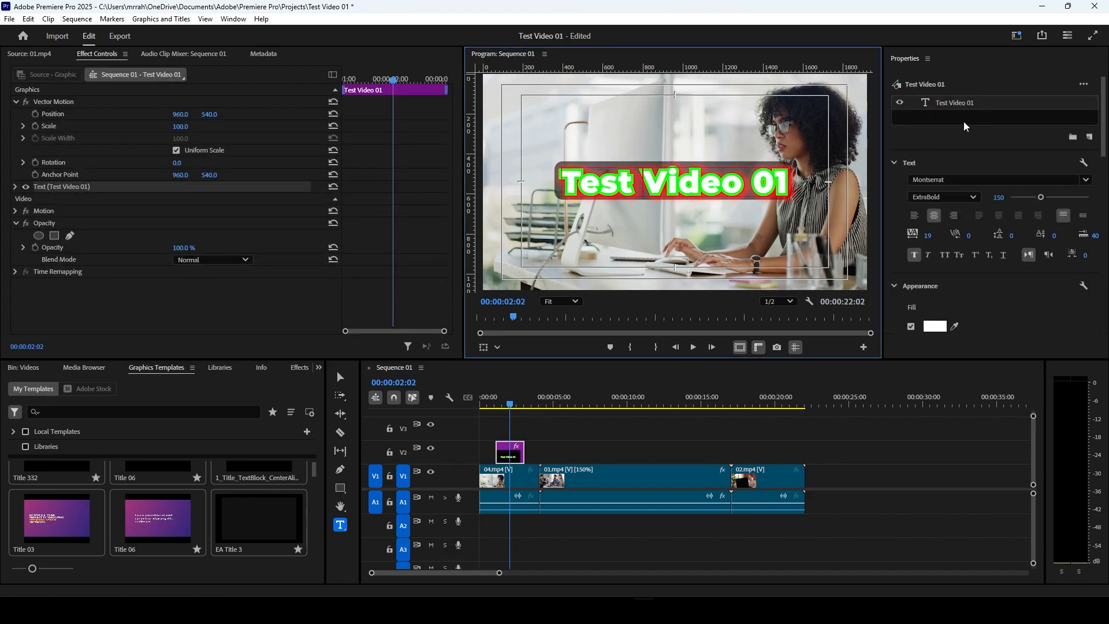
Step: Replace the whole title text in the frame with Video 002
click(572, 178)
key(ctrl+a)
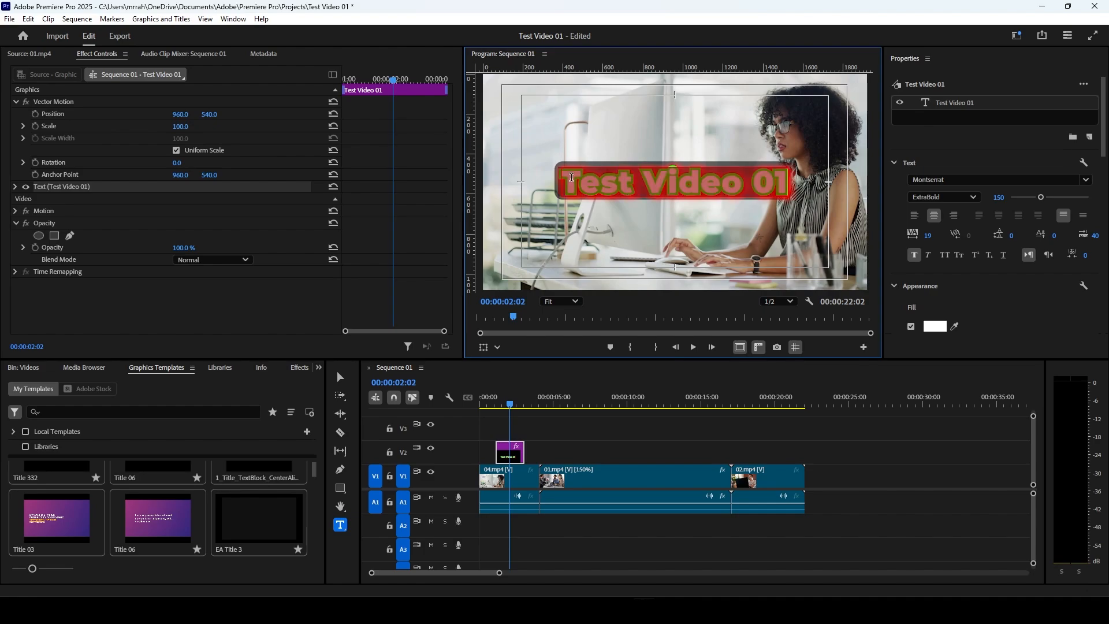
text(id)
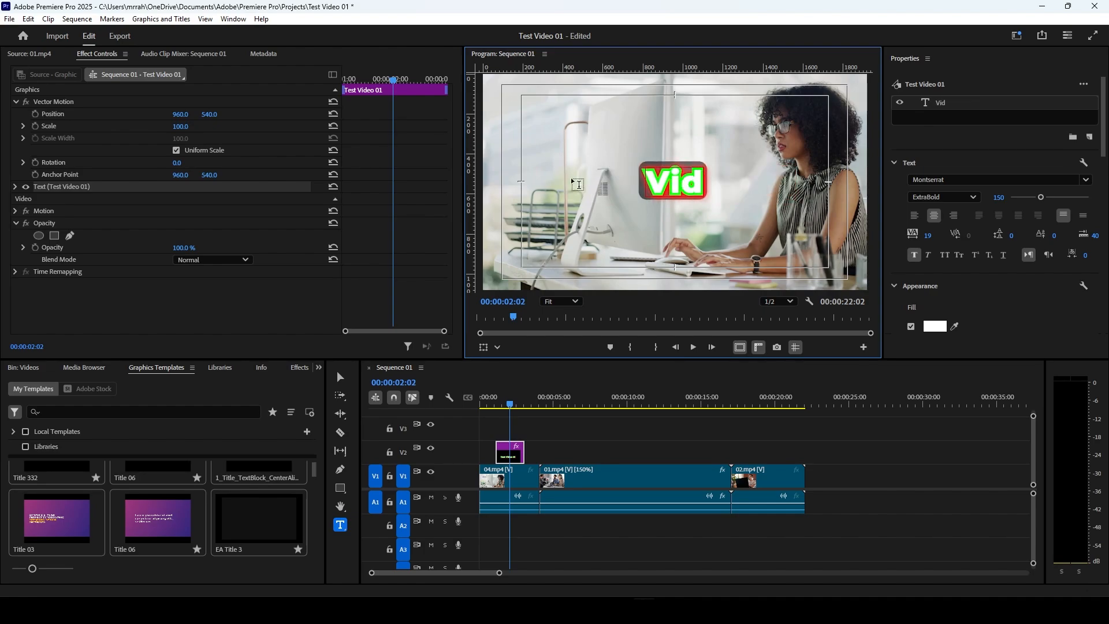
text(eo 001)
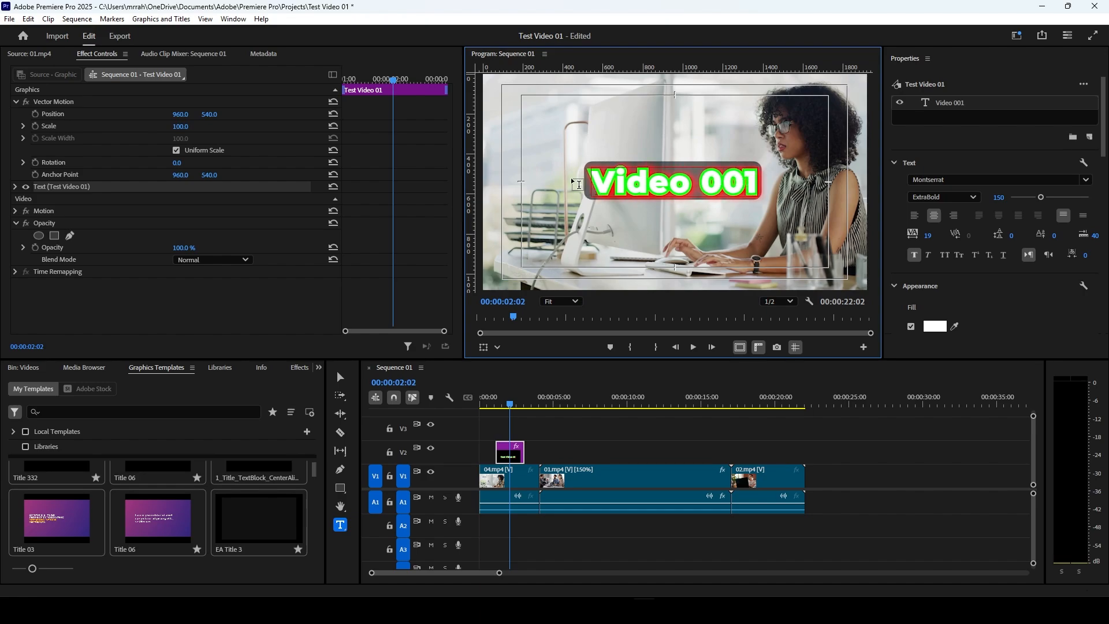
text(2)
key(BackSpace)
key(BackSpace)
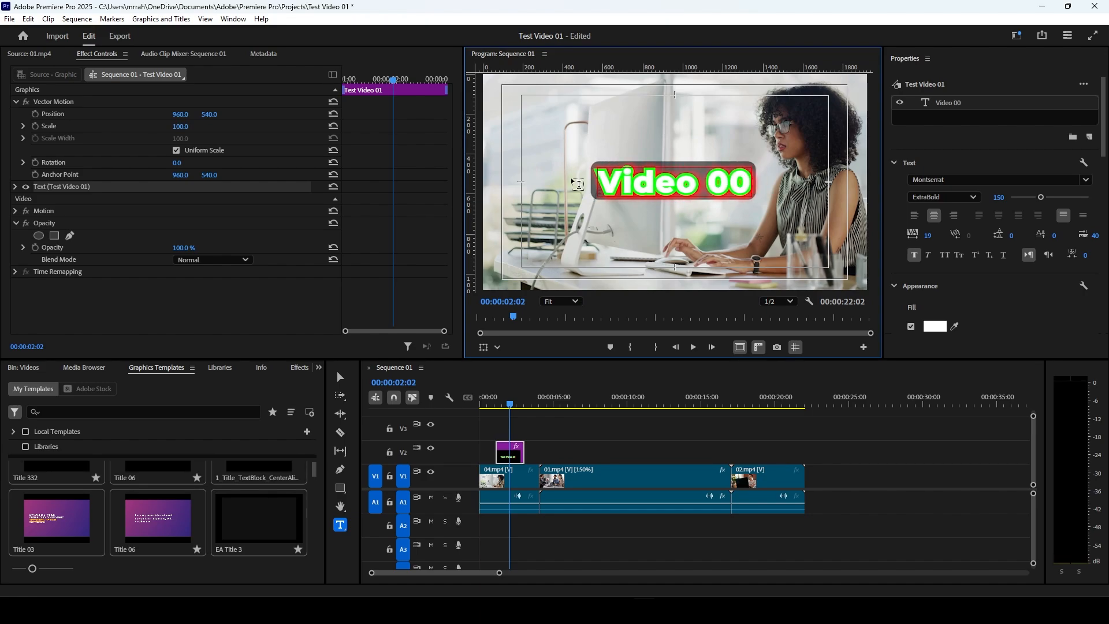
text(2)
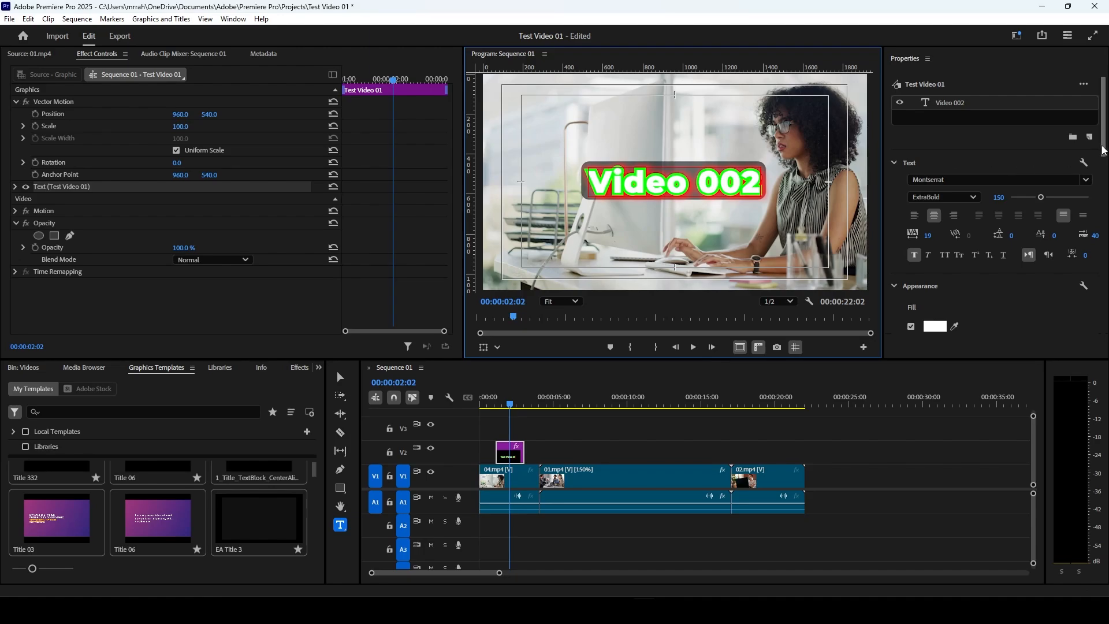
Step: Add a rectangle layer to the title graphic and place it beneath the Video 002 text layer
click(1091, 140)
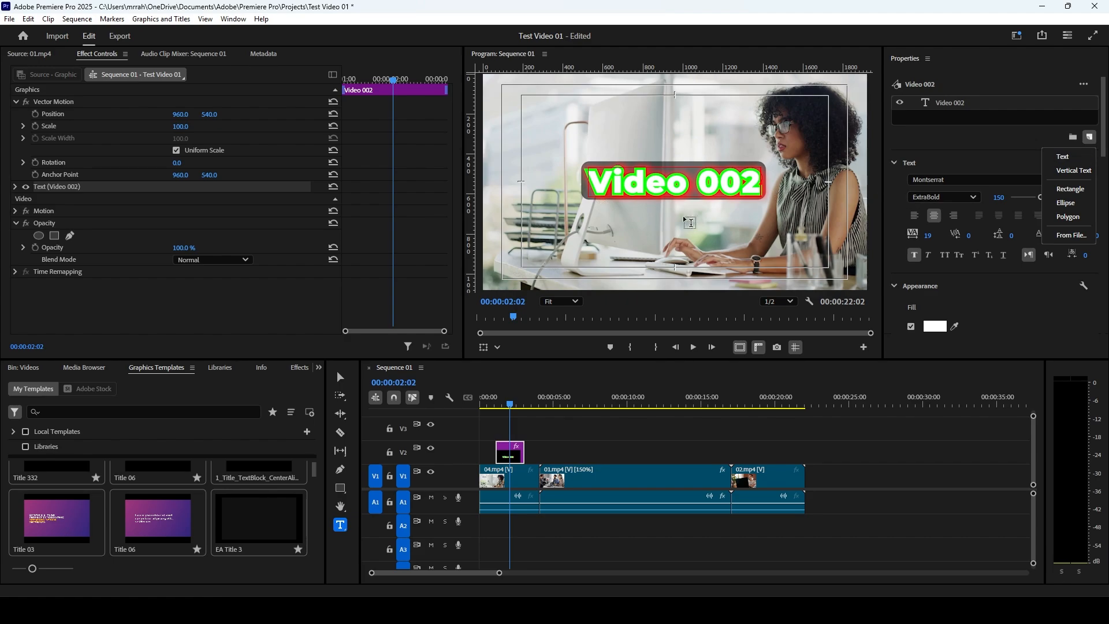
click(1072, 189)
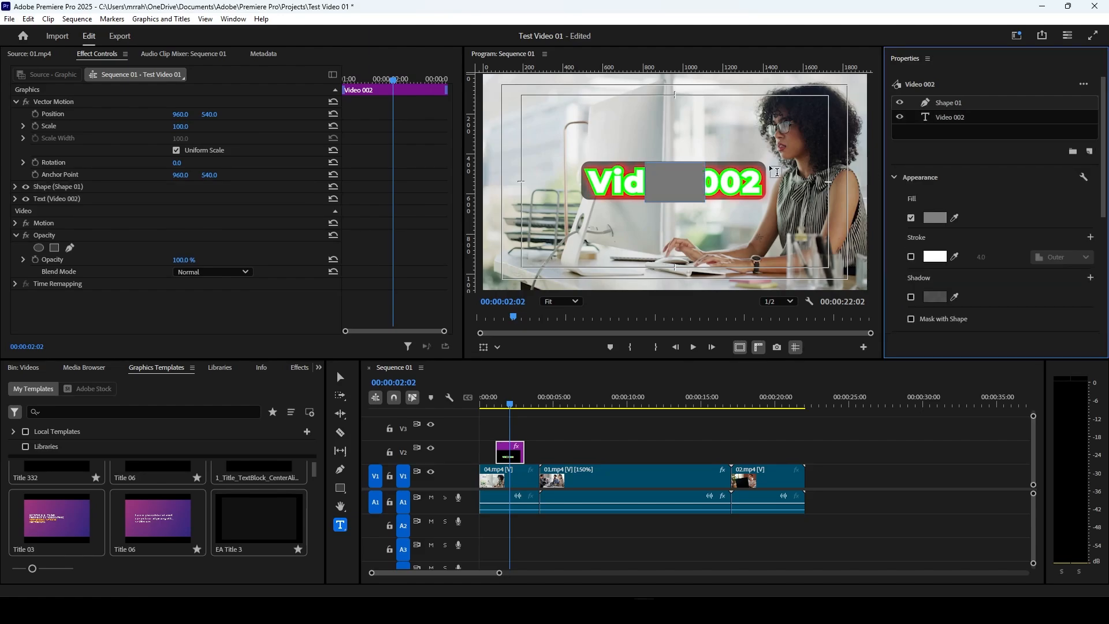
drag(962, 109, 962, 132)
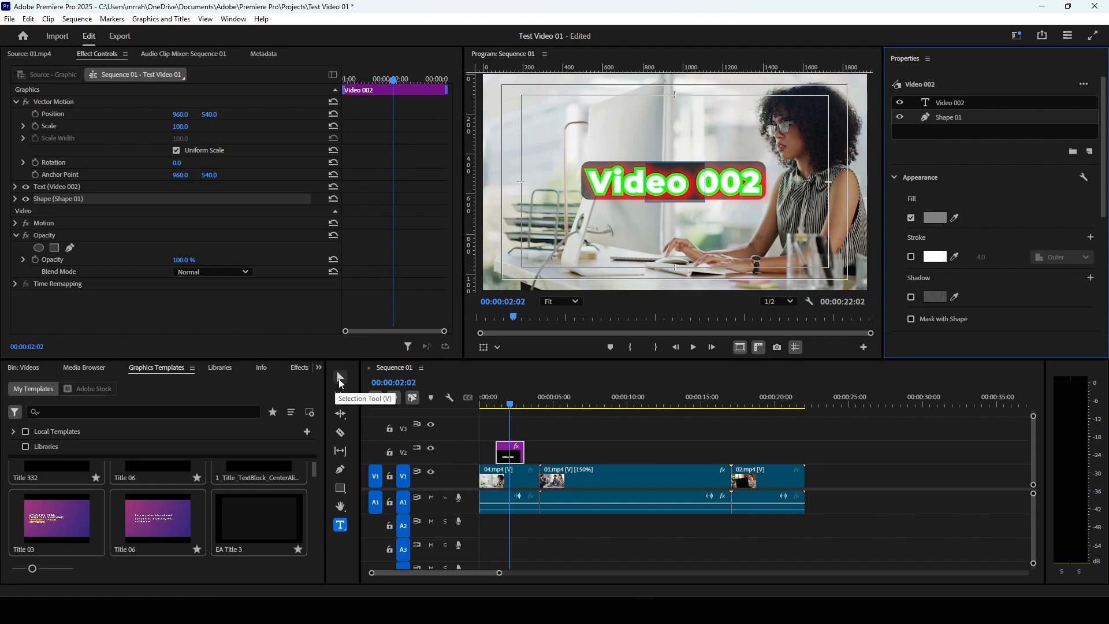
Step: With the Selection tool, resize the rectangle to about 929 by 199 with corners rounded about 51, and move it just below the title
click(339, 378)
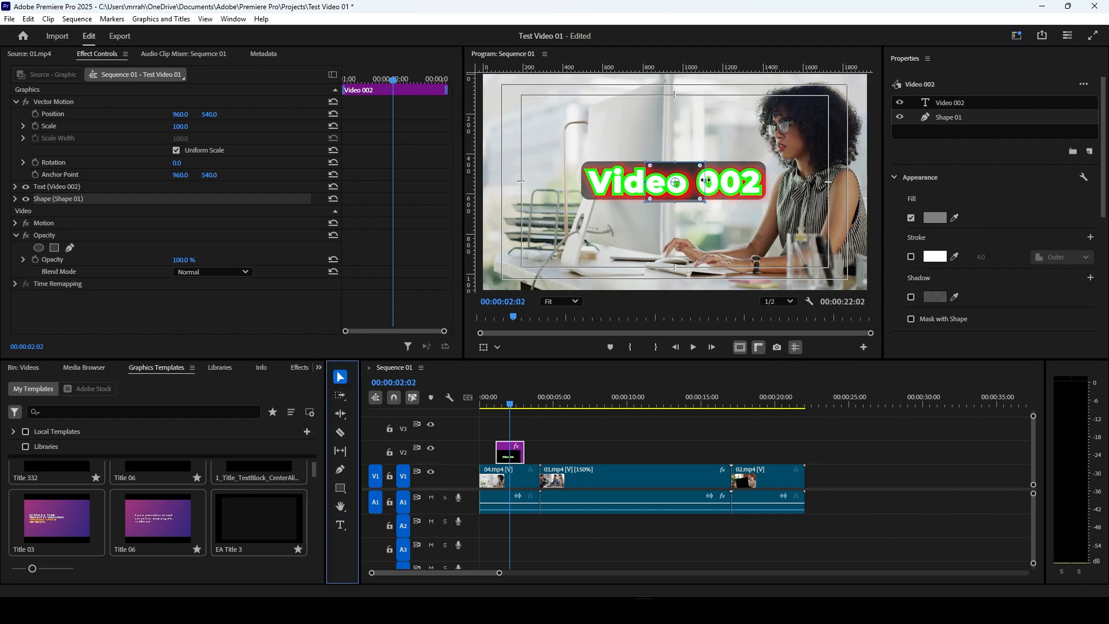
drag(706, 180, 768, 180)
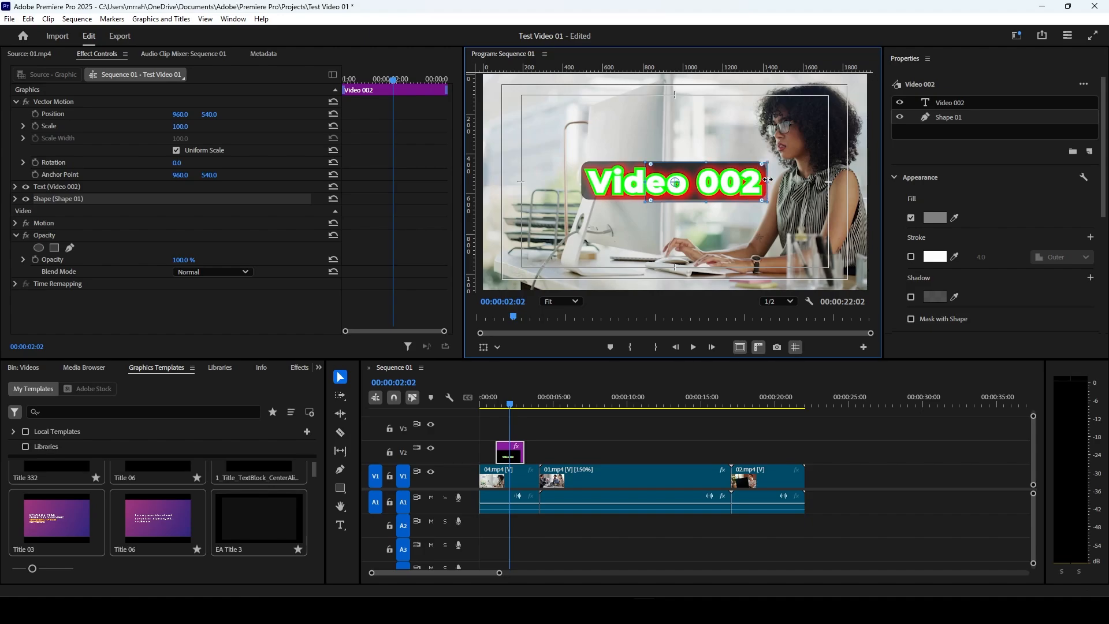
drag(648, 182, 586, 183)
mouse_move(673, 163)
mouse_down()
mouse_move(673, 108)
mouse_move(667, 160)
mouse_up()
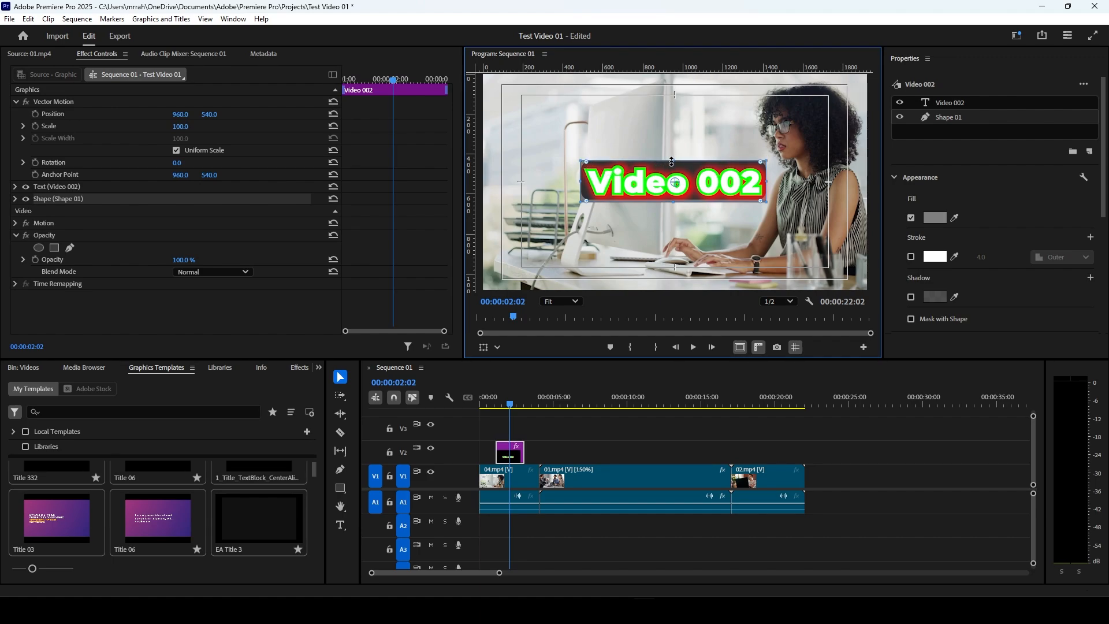
drag(672, 162, 672, 120)
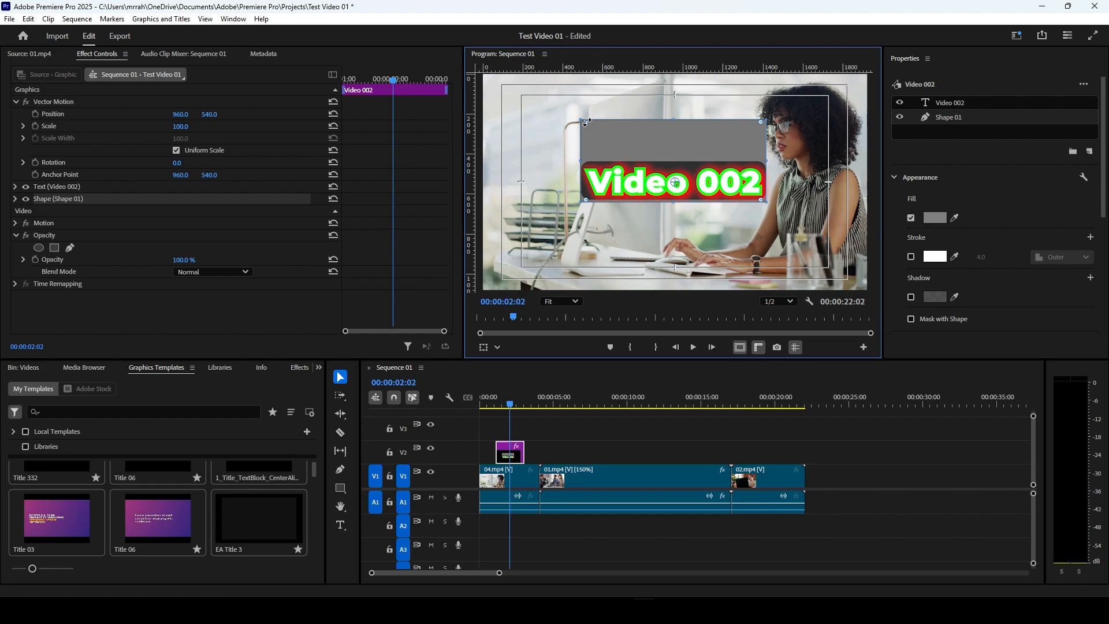
mouse_move(586, 123)
mouse_down()
mouse_move(628, 126)
mouse_move(583, 141)
mouse_up()
drag(673, 120, 675, 164)
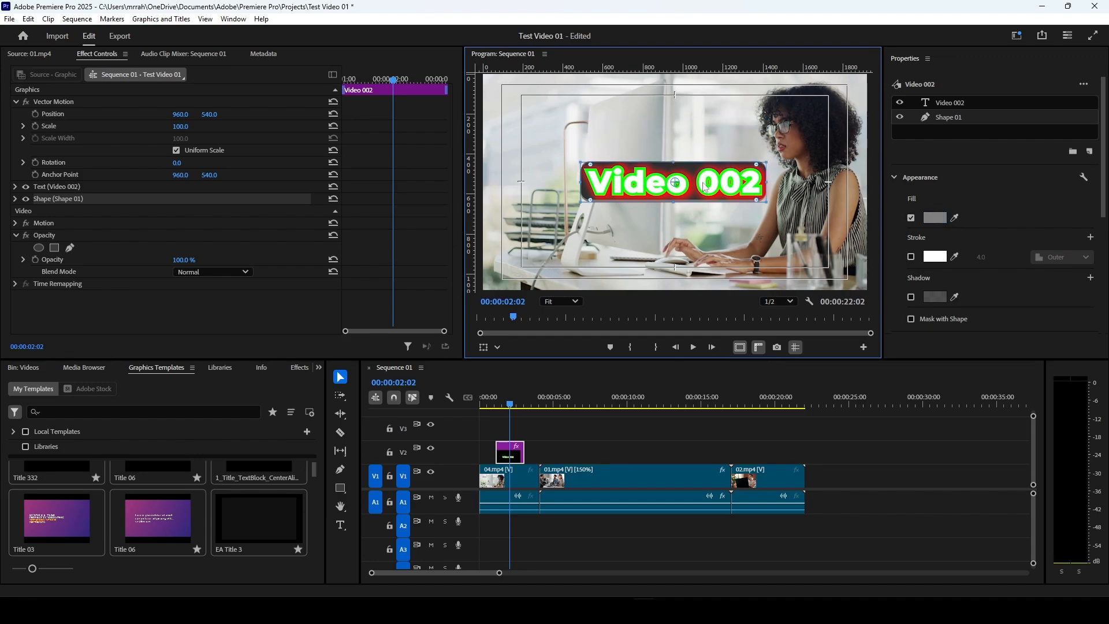
drag(680, 175, 688, 218)
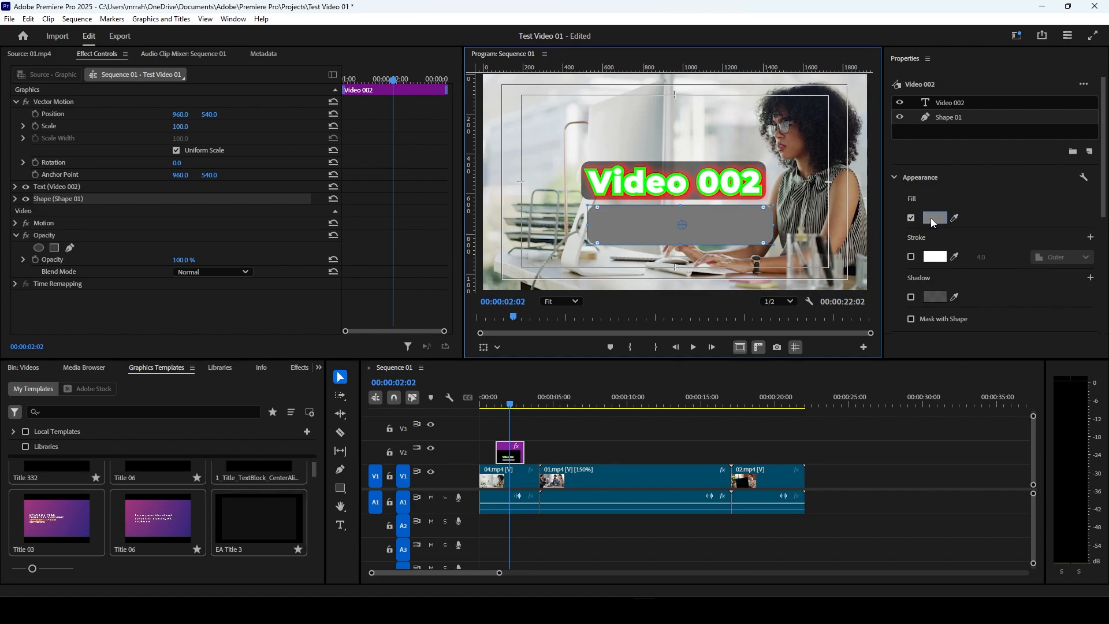
Step: Set the rectangle's fill colour to black (000000)
scroll(999, 227, down, 1)
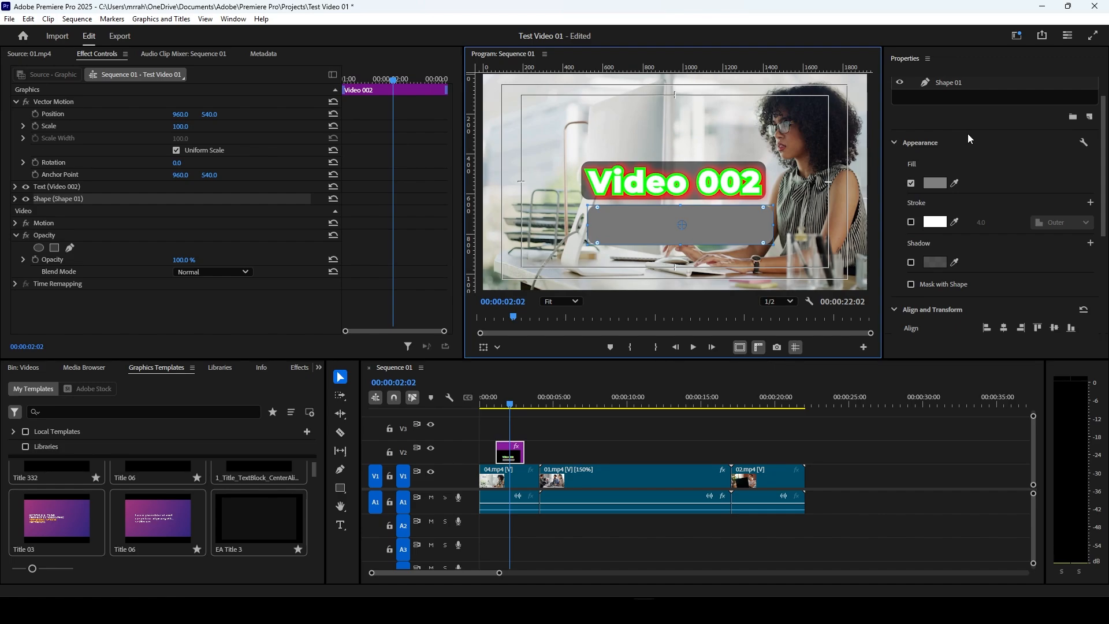
scroll(995, 151, down, 1)
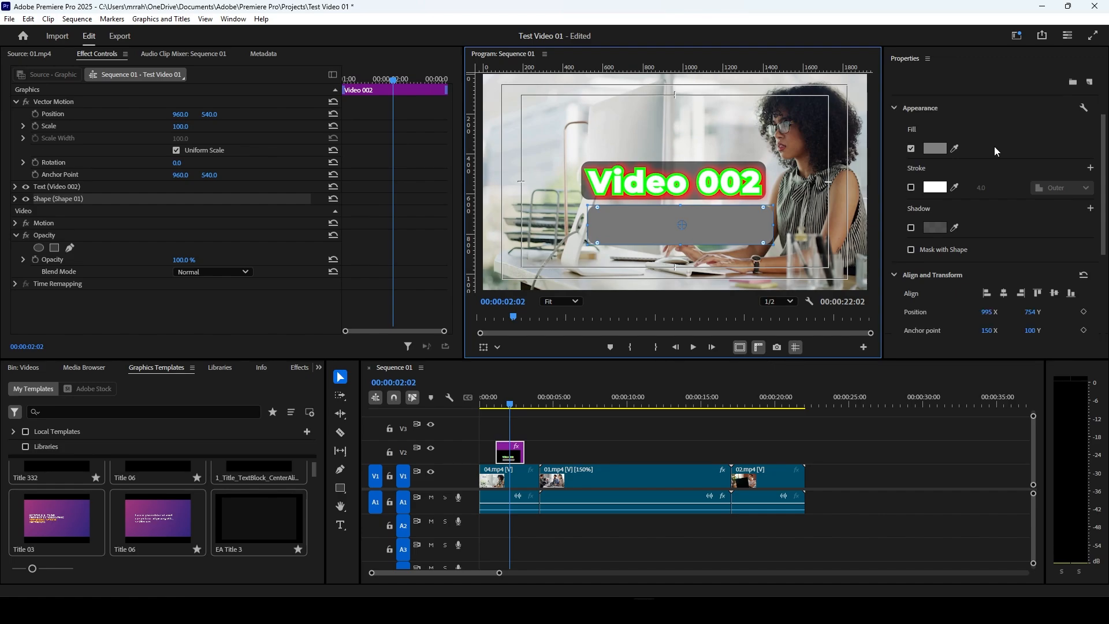
scroll(964, 283, up, 1)
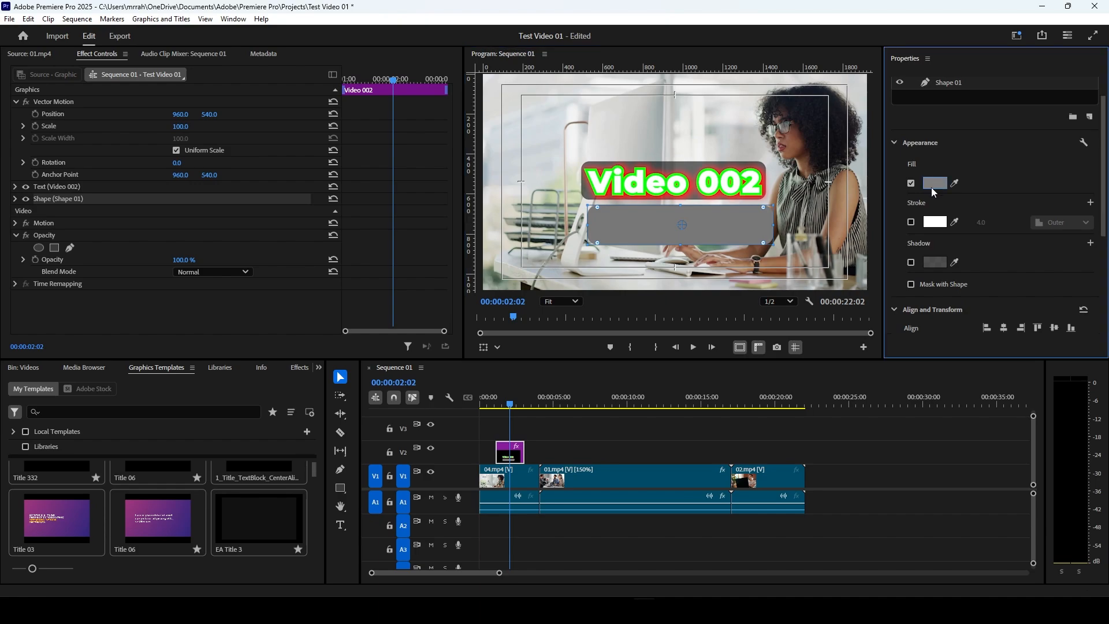
click(932, 185)
drag(231, 252, 365, 207)
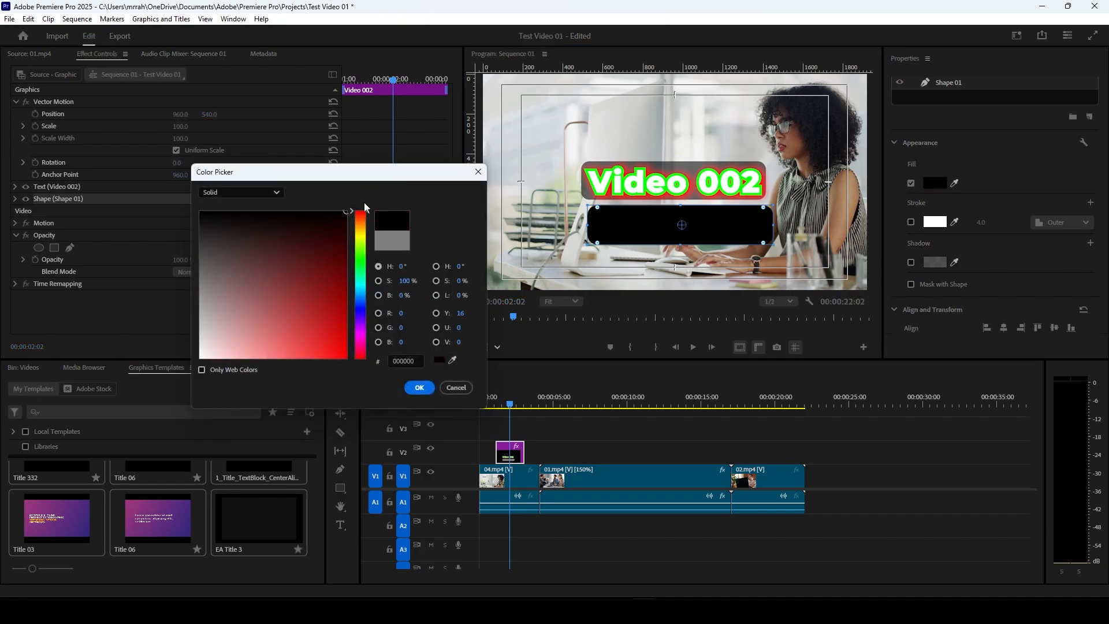
click(420, 389)
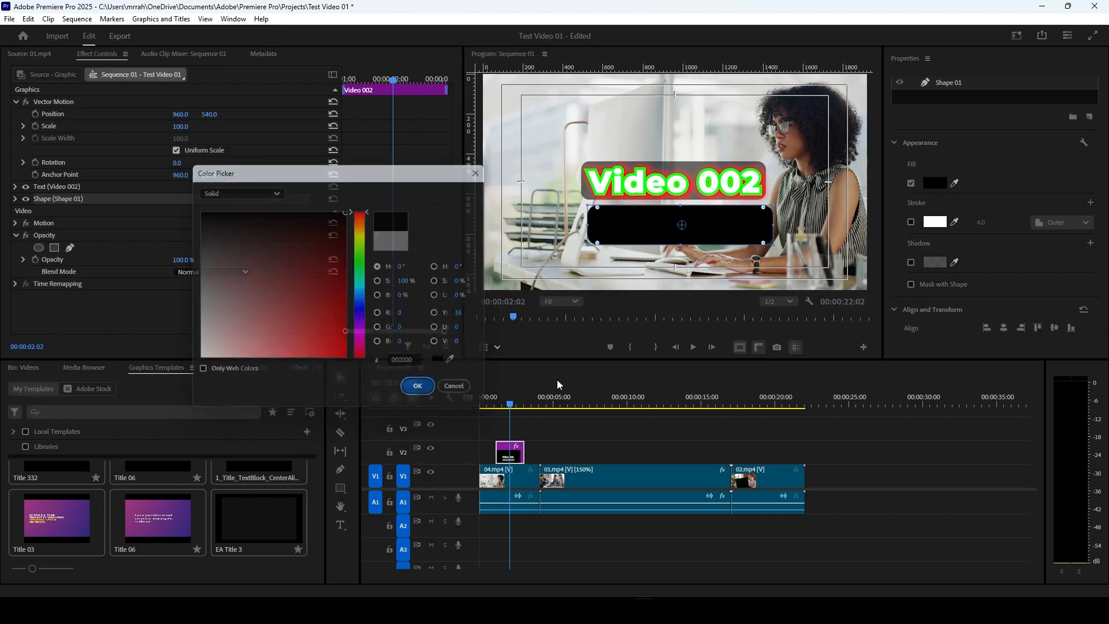
Step: Enable a white (FFFFFF) outer stroke on the rectangle and set its width to 17.0
click(911, 223)
click(936, 223)
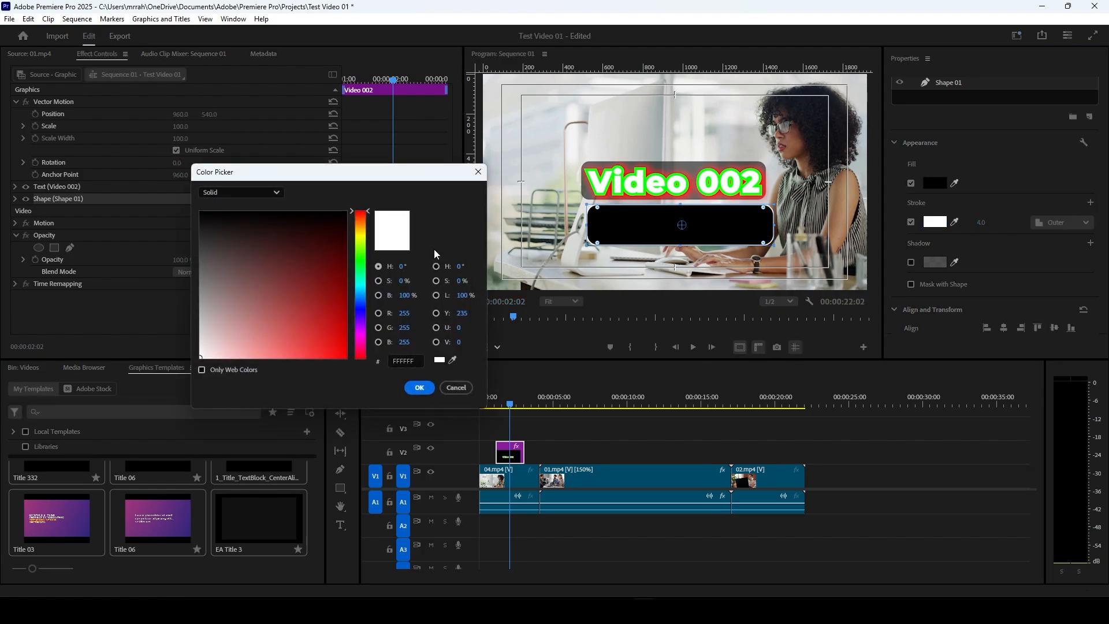
click(420, 386)
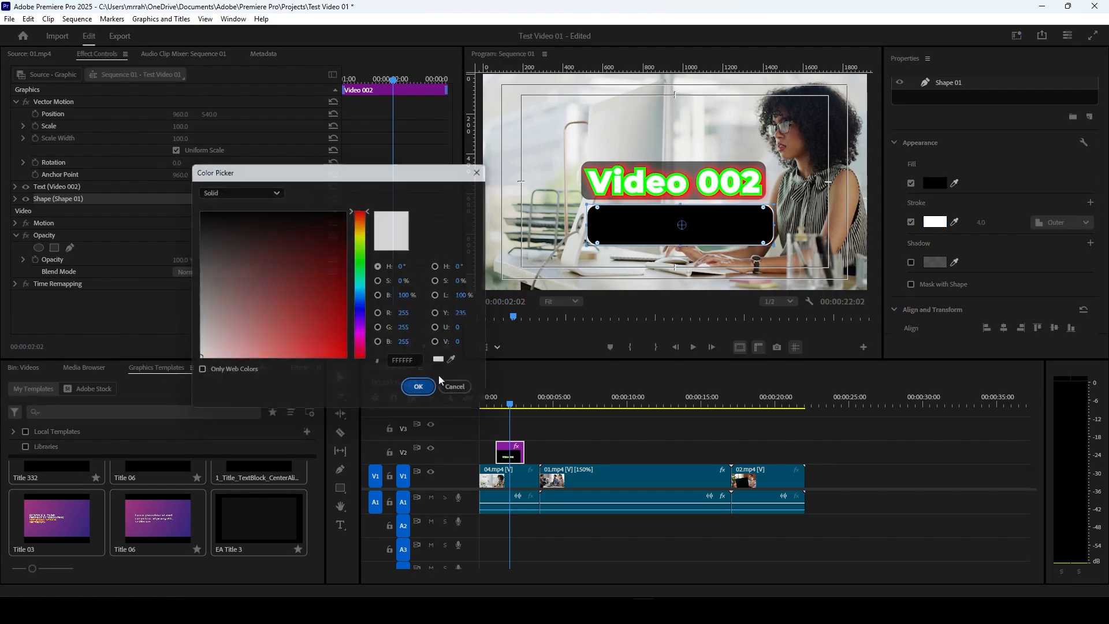
drag(987, 224, 995, 225)
Step: Enable a black shadow on the rectangle with opacity 100%, distance 5.0 and size 9.5
scroll(998, 249, down, 1)
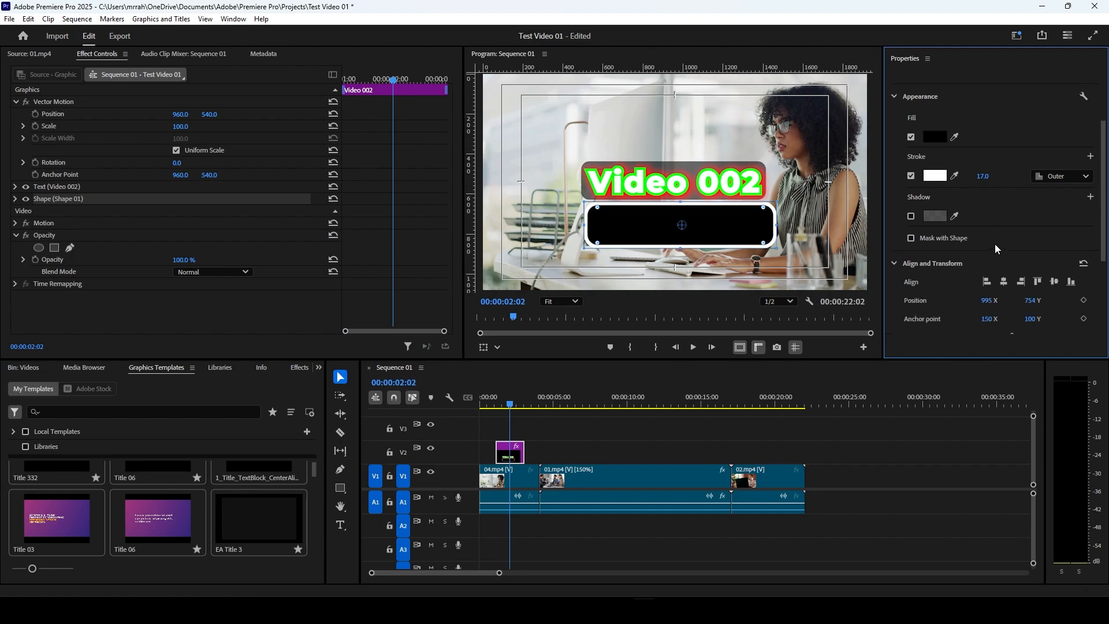
click(911, 216)
click(939, 217)
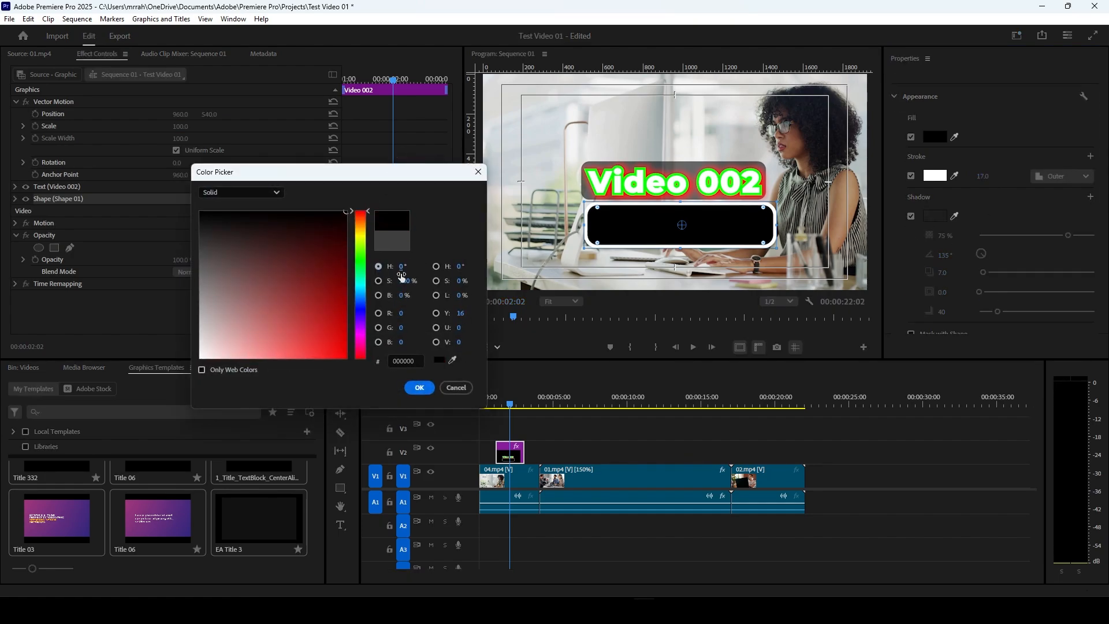
click(420, 387)
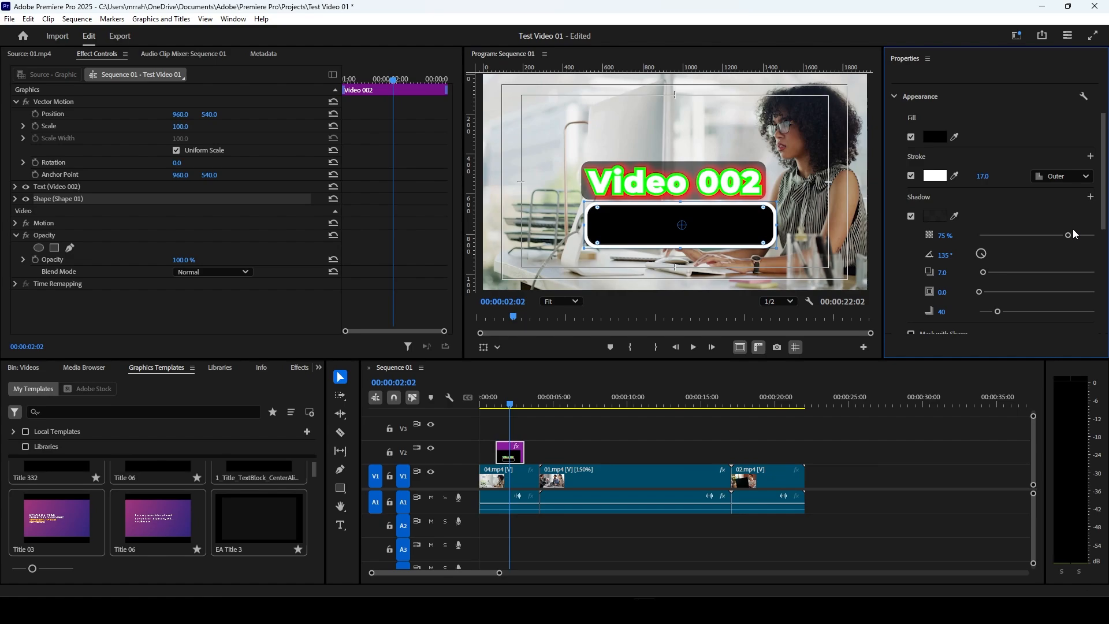
drag(1068, 235, 1095, 235)
mouse_move(982, 273)
mouse_down()
mouse_move(1005, 272)
mouse_move(995, 291)
mouse_move(1001, 272)
mouse_move(981, 272)
mouse_move(990, 292)
mouse_up()
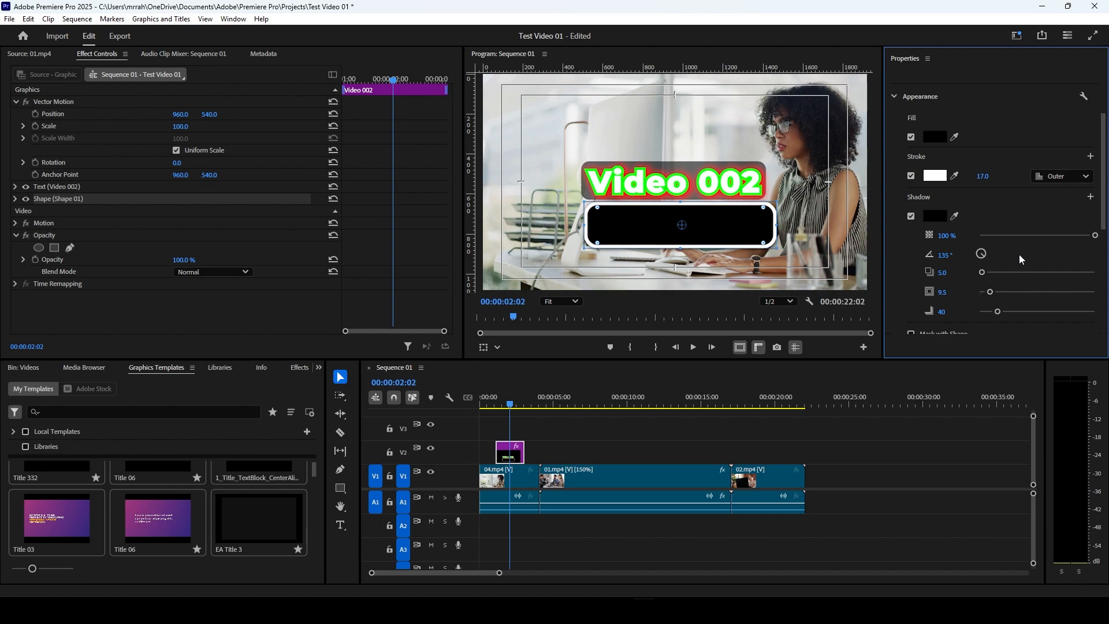
Step: Set the rectangle's horizontal position to 1011 and its horizontal anchor point to 111
scroll(1019, 260, down, 1)
scroll(1017, 200, down, 2)
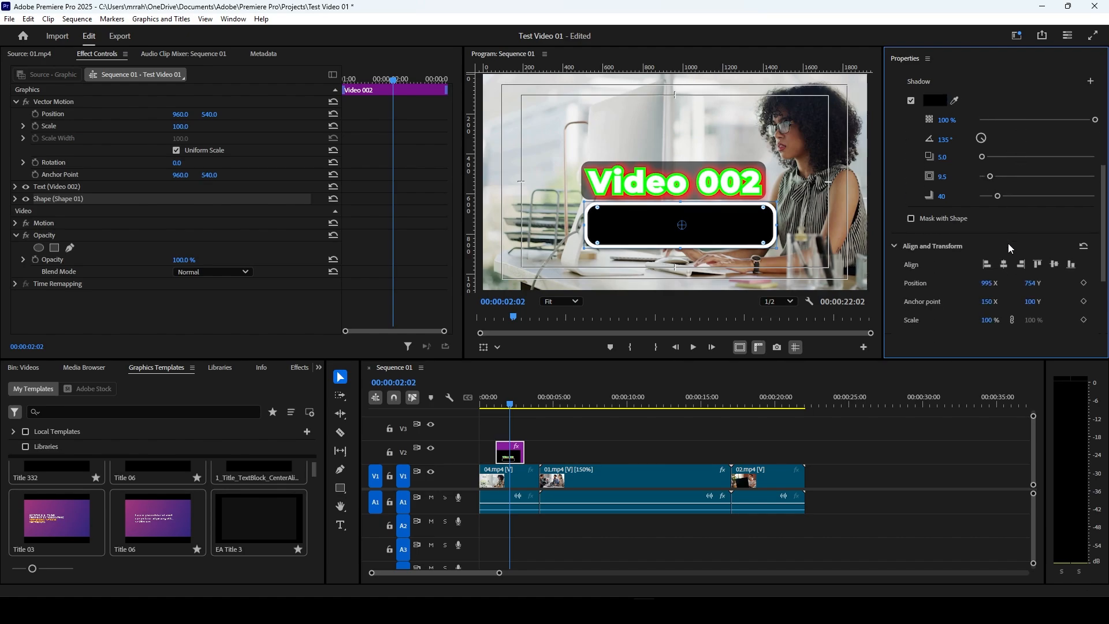
mouse_move(987, 284)
mouse_down()
mouse_move(975, 284)
mouse_move(992, 285)
mouse_up()
click(992, 303)
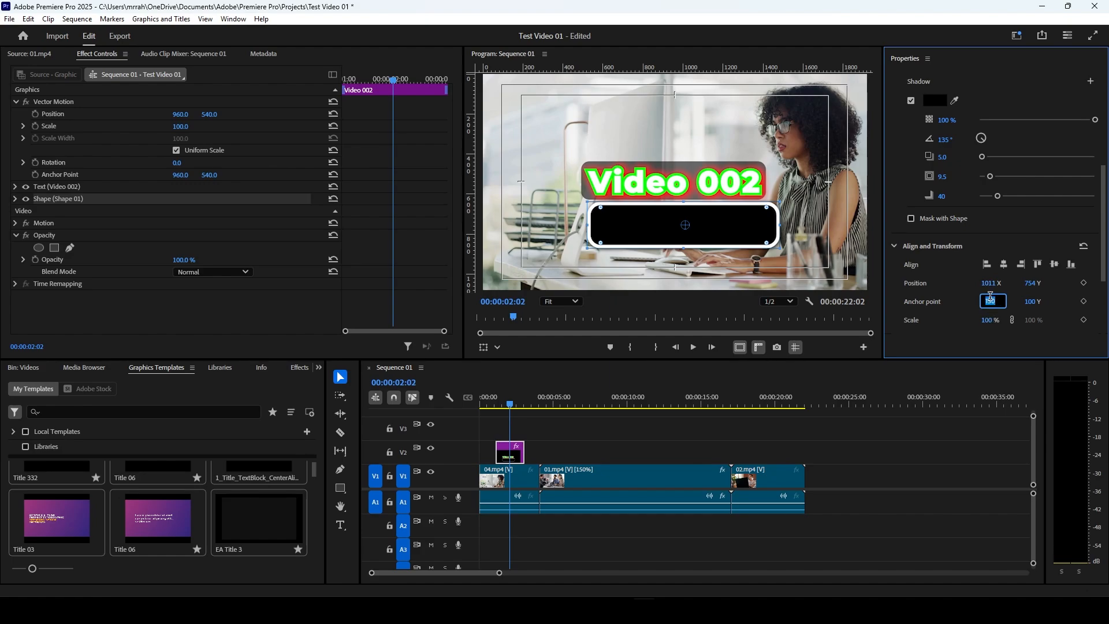
click(978, 305)
mouse_move(987, 304)
mouse_down()
mouse_move(1008, 304)
mouse_move(766, 303)
mouse_move(1006, 311)
mouse_move(981, 313)
mouse_up()
Step: Scale the rectangle to 173% and move its anchor point in the frame near its right end, about 521.6, 106.7
scroll(1042, 315, down, 1)
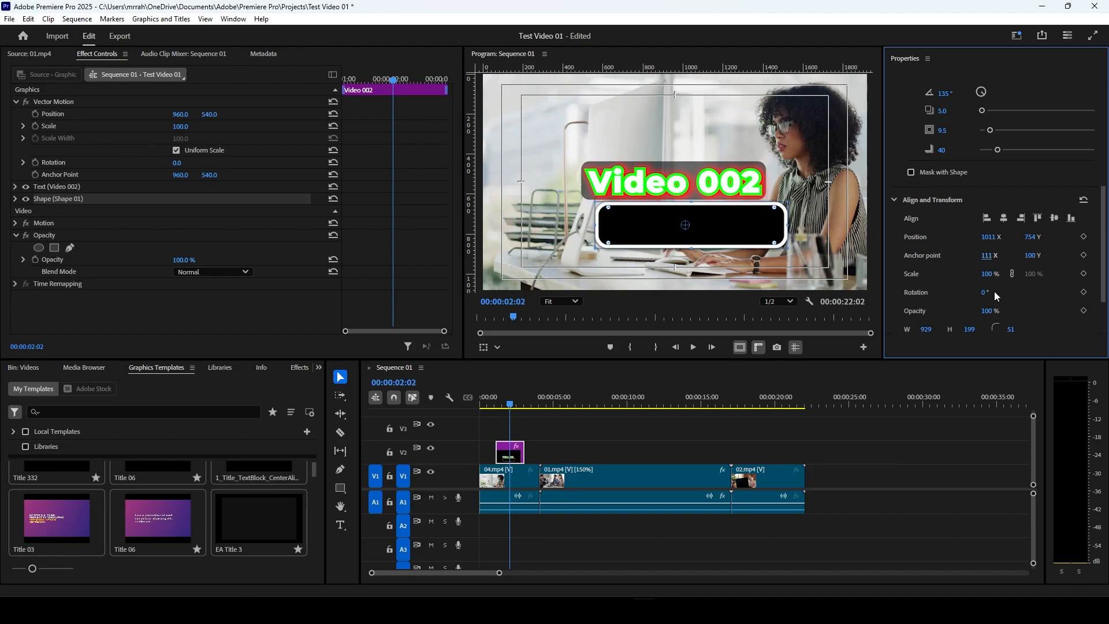
drag(988, 274, 948, 317)
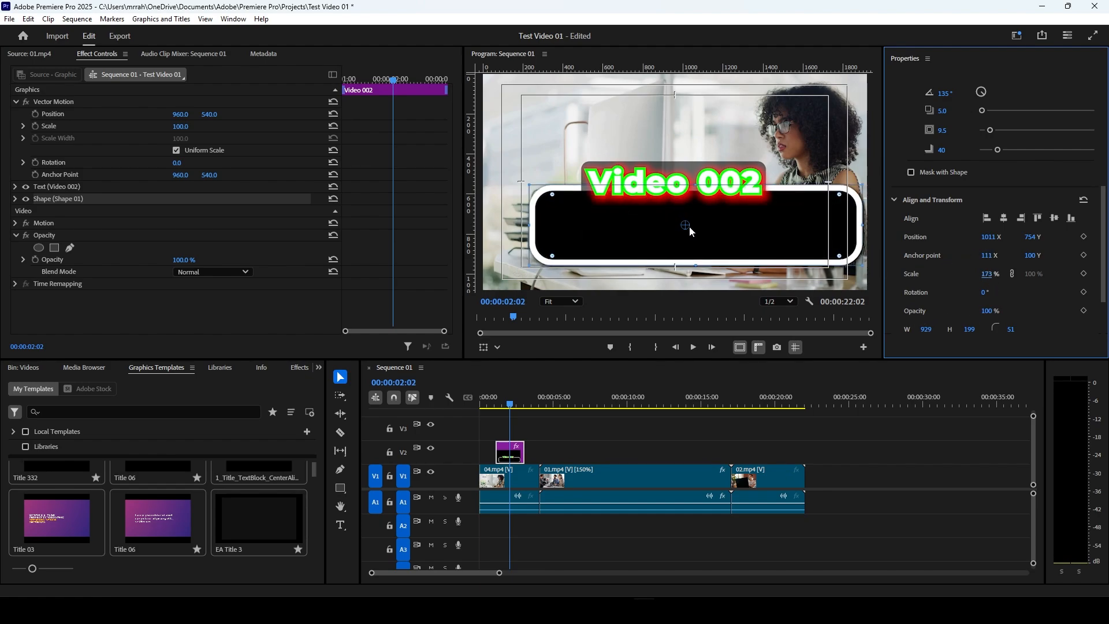
drag(685, 226, 828, 228)
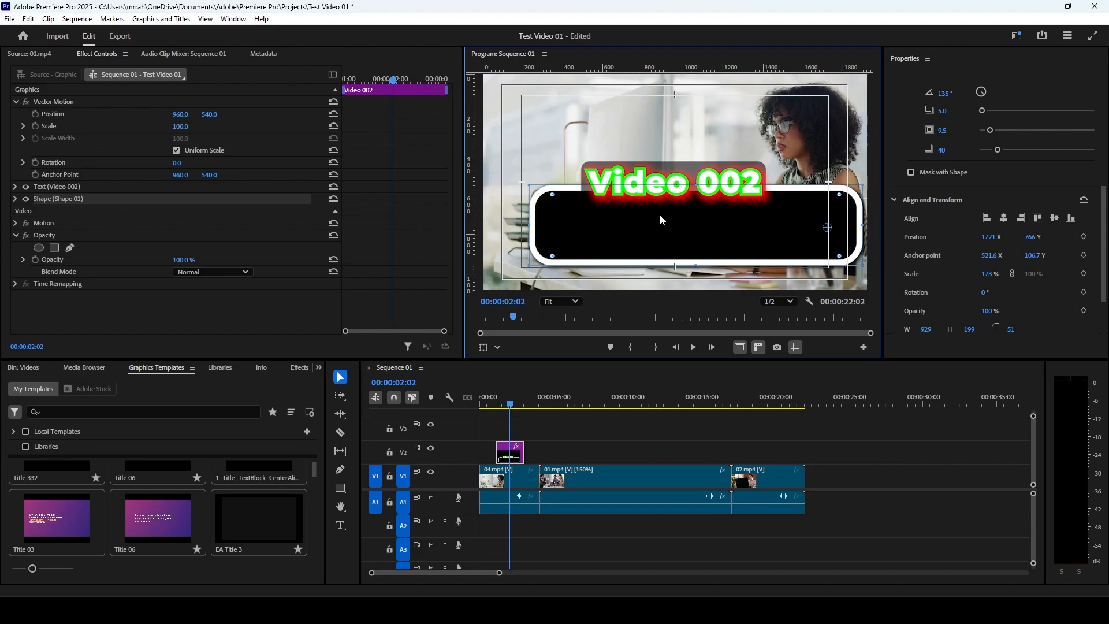
Step: Scale the rectangle to 51%, set its horizontal anchor point to 209, and shift the anchor in the frame to about 163.7, 112.3
drag(981, 275, 887, 260)
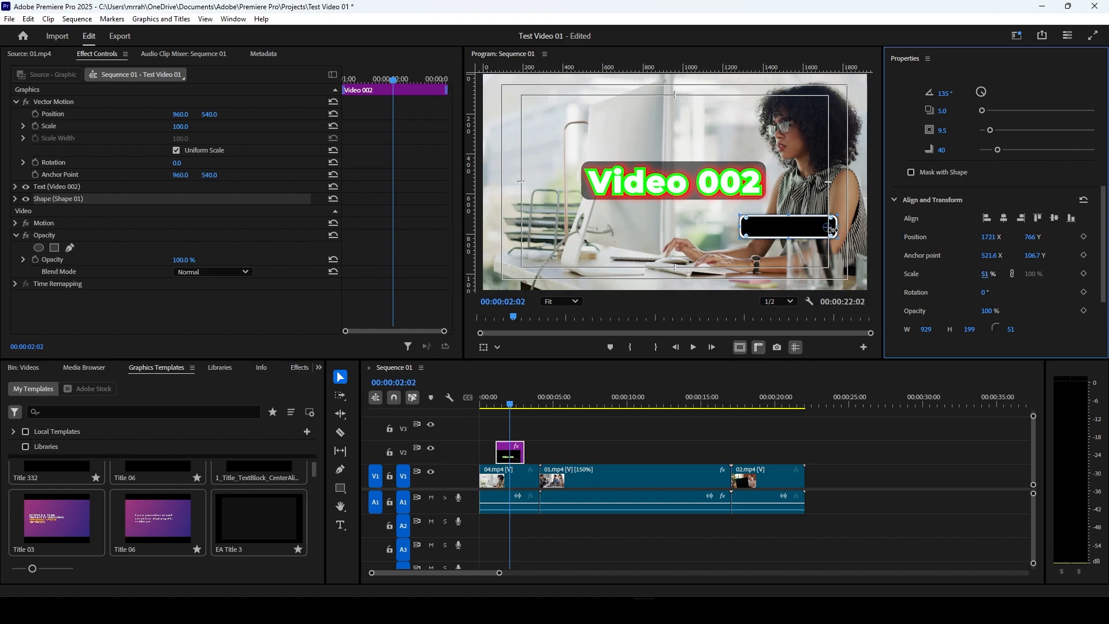
drag(994, 260, 843, 292)
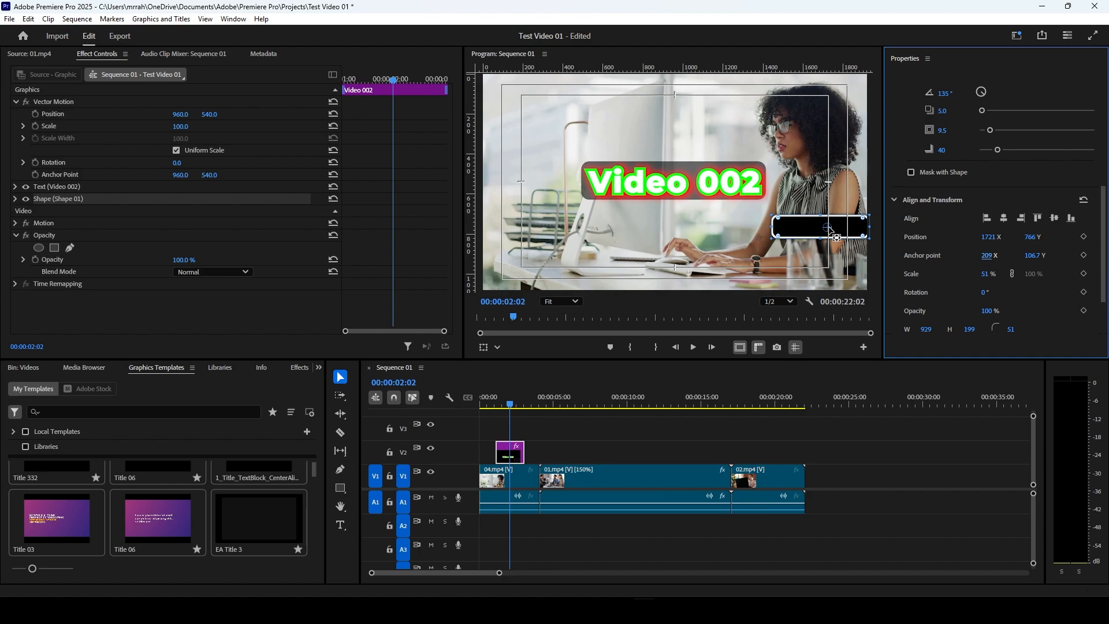
drag(837, 237, 830, 238)
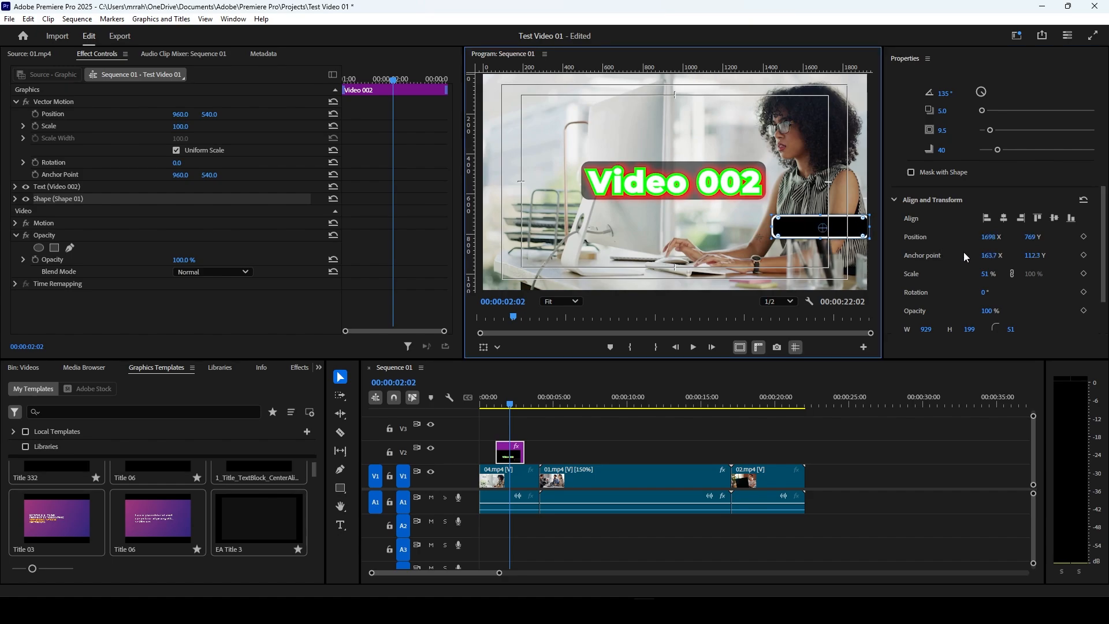
Step: Try the rectangle's opacity setting, leaving it at 100%, and set its width to 655, height to 352 and corner radius to 11
scroll(971, 263, down, 2)
drag(992, 269, 1018, 272)
scroll(1003, 278, down, 1)
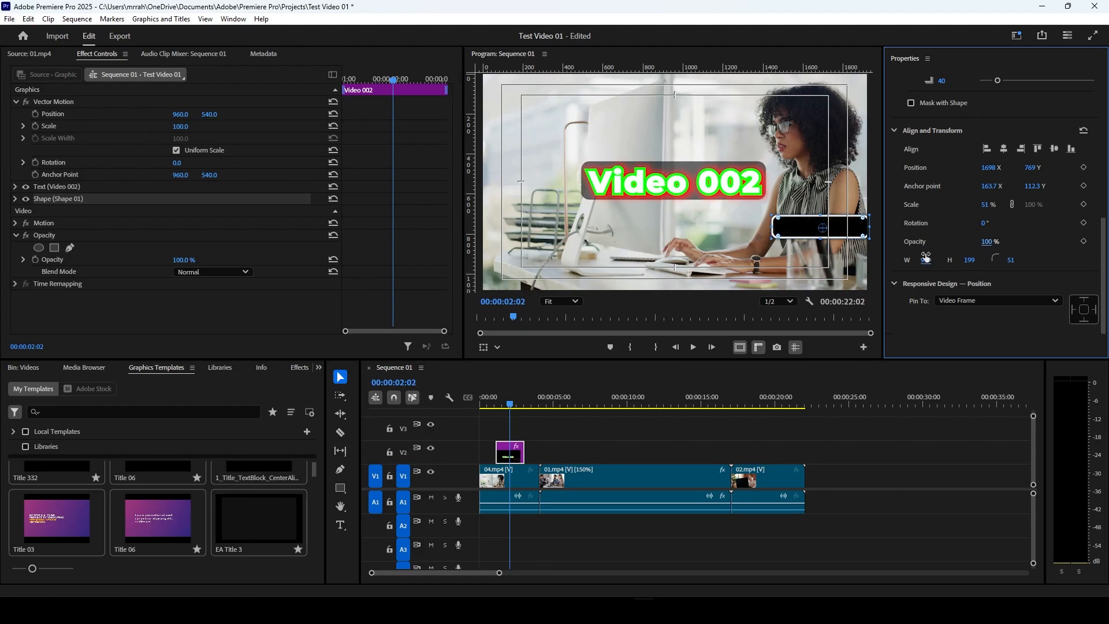
drag(925, 260, 997, 264)
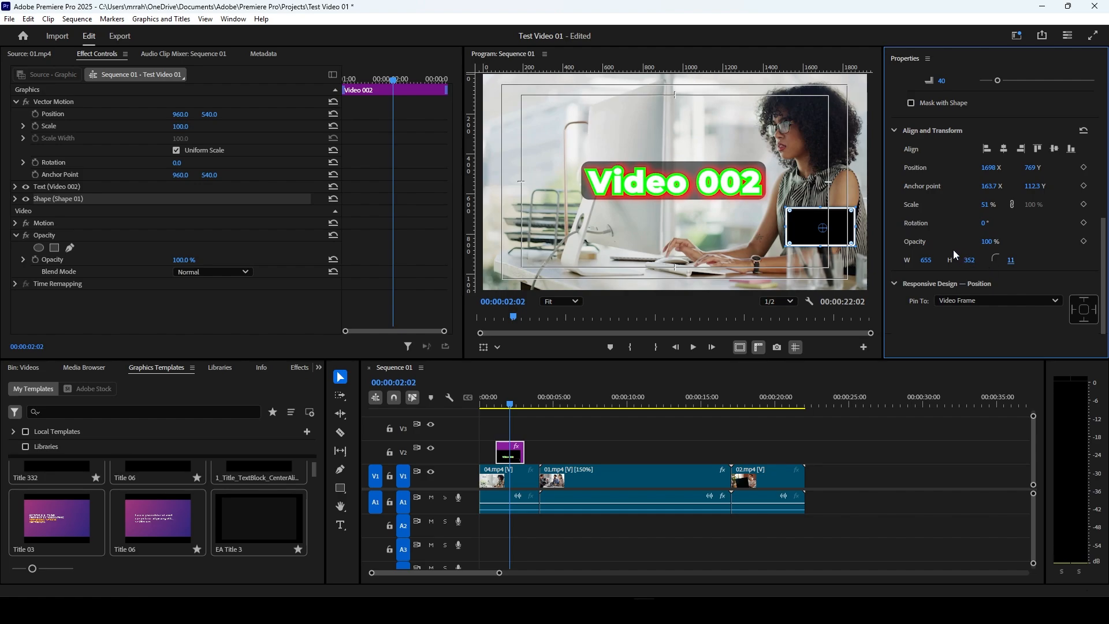
Step: Set the rectangle's Responsive Design pinning to the edges of the Video Frame
scroll(953, 251, up, 2)
scroll(953, 251, down, 2)
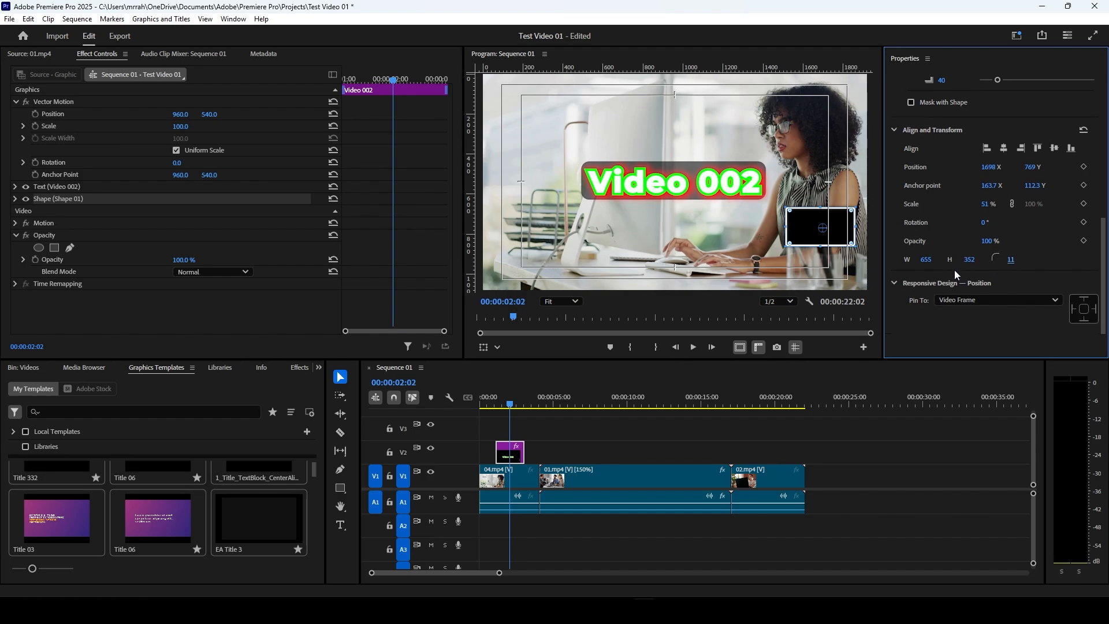
click(998, 299)
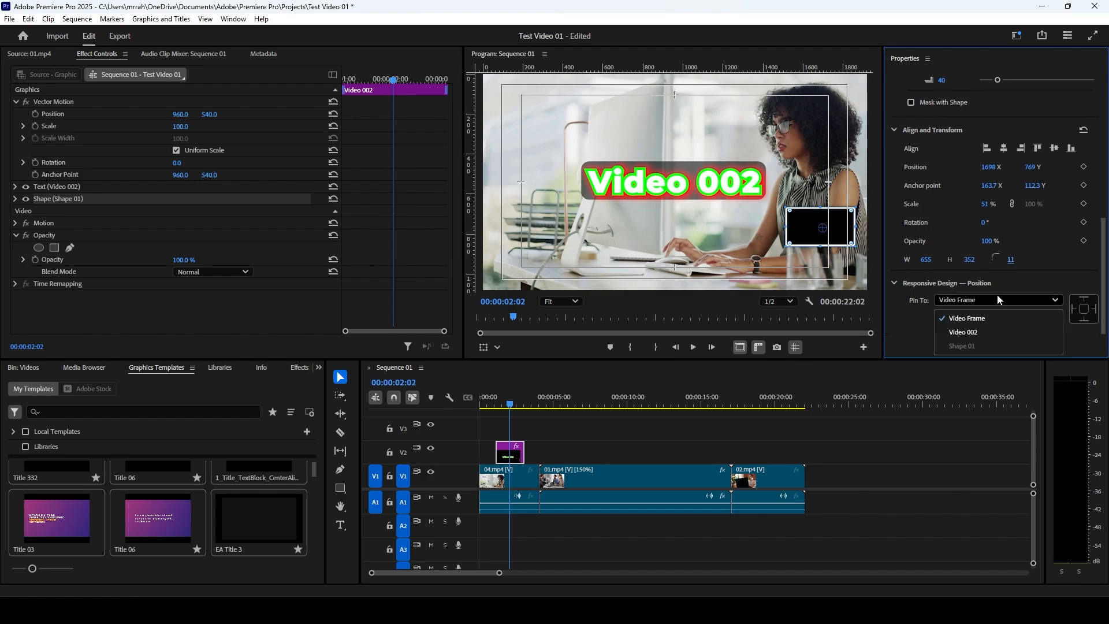
click(1007, 300)
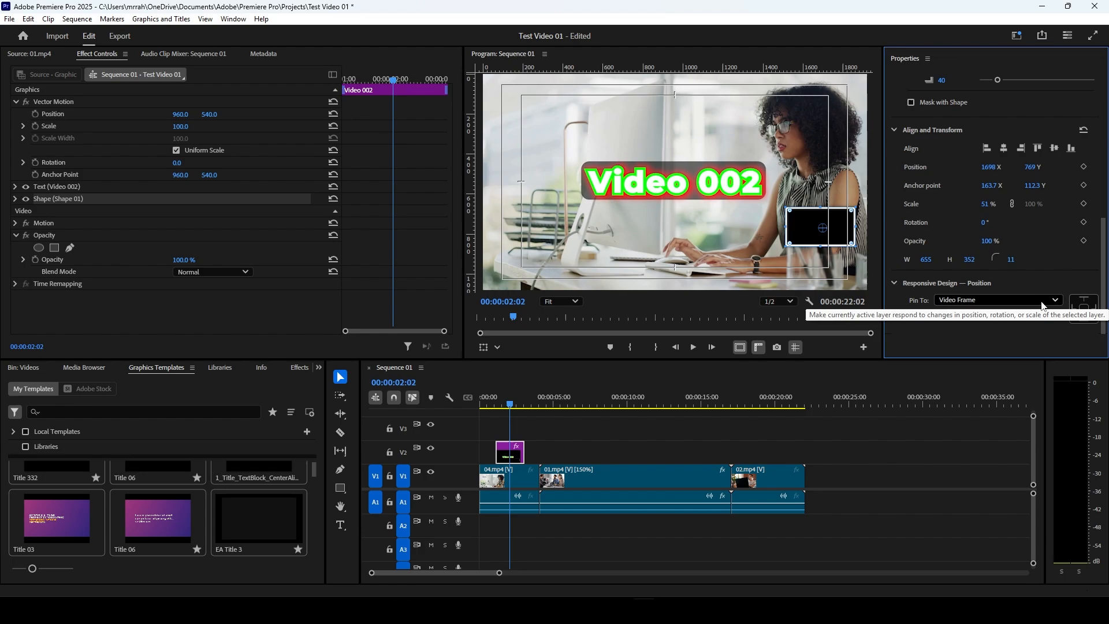
click(1083, 301)
click(1082, 313)
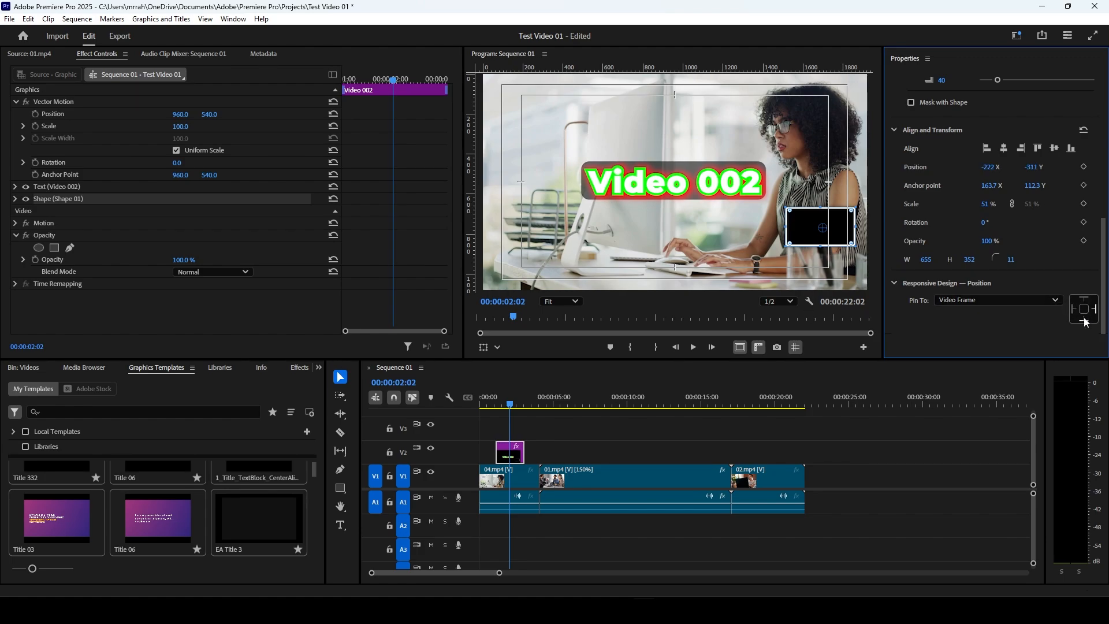
click(975, 300)
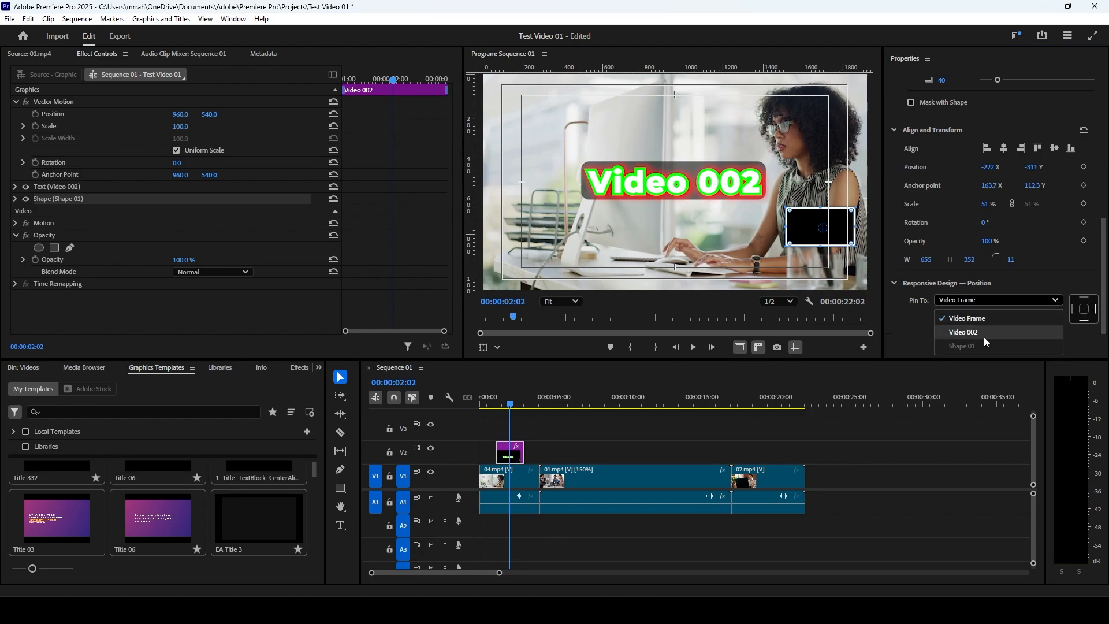
click(972, 320)
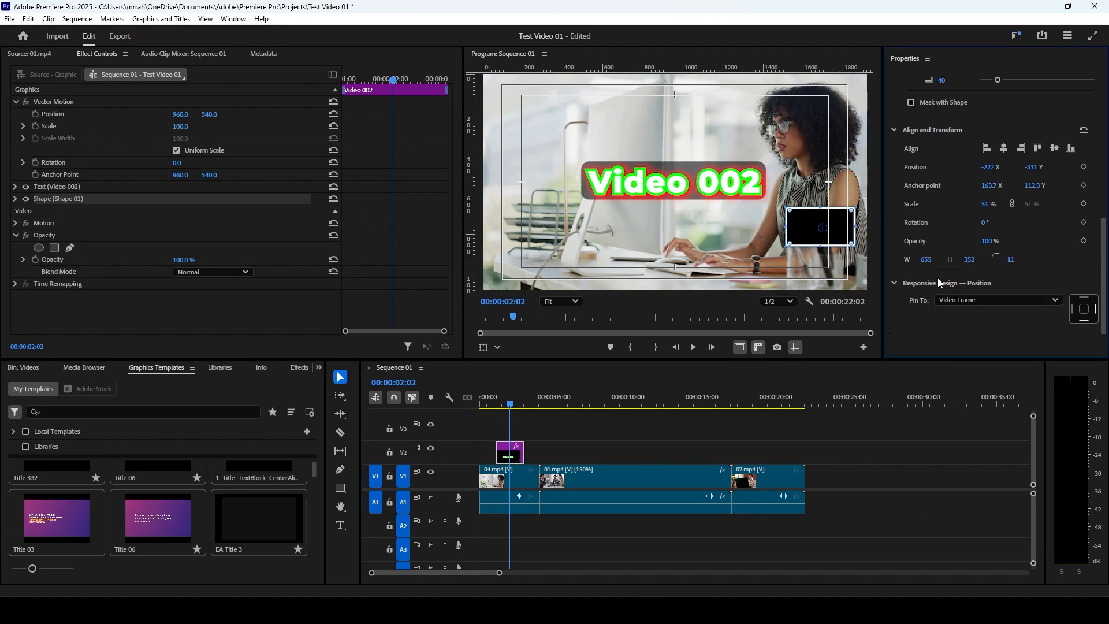
Step: Try pinning the rectangle to the Video 002 text layer, and switch the pin target back to Video Frame
click(987, 299)
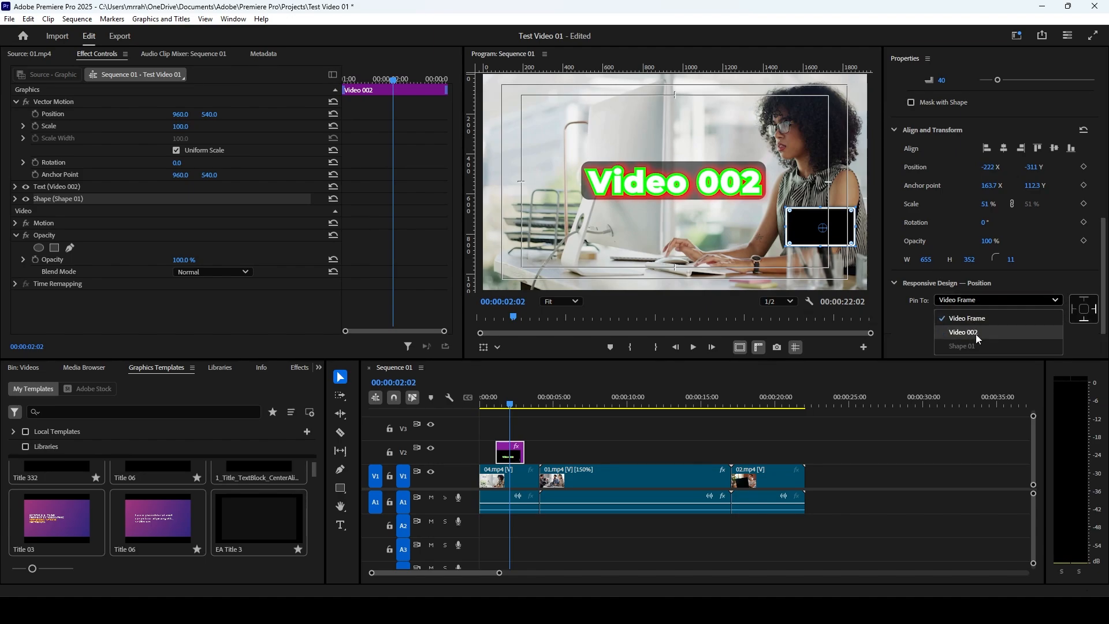
click(975, 334)
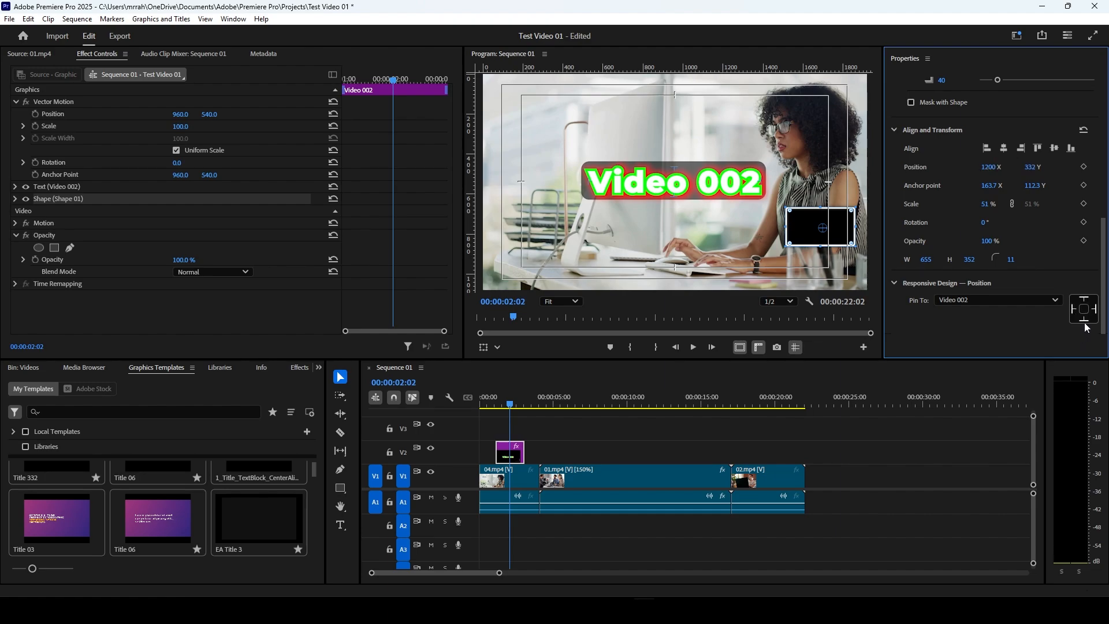
click(1085, 320)
click(956, 301)
click(960, 320)
Step: Select the text and shape layers in turn, and toggle the visibility of Shape 01 and Video 002 off and on again
scroll(927, 173, up, 5)
scroll(951, 200, up, 5)
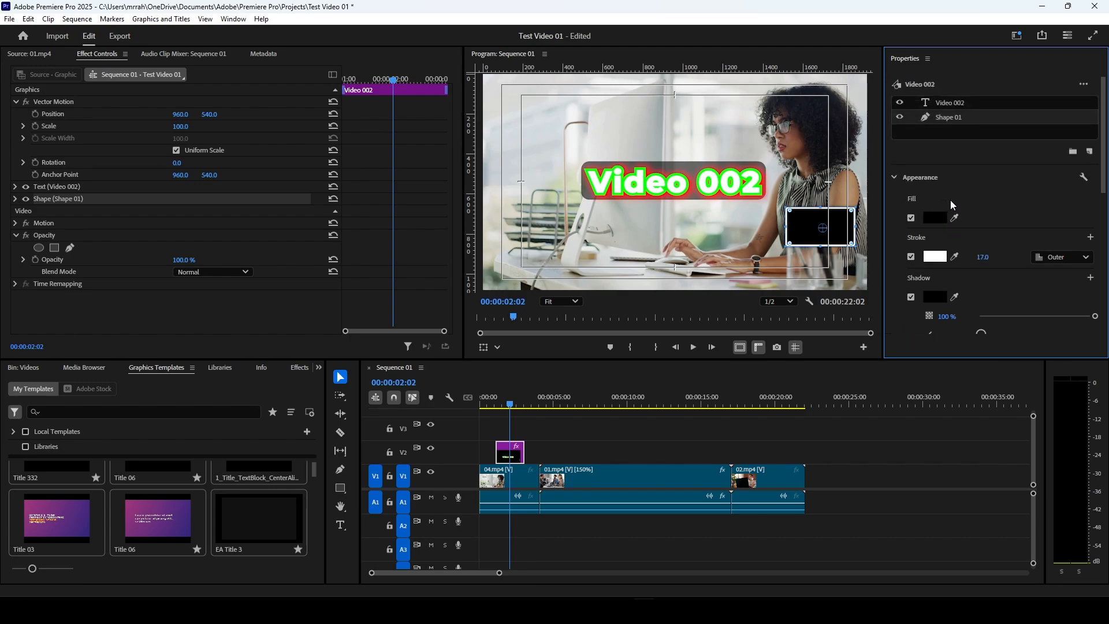
click(948, 103)
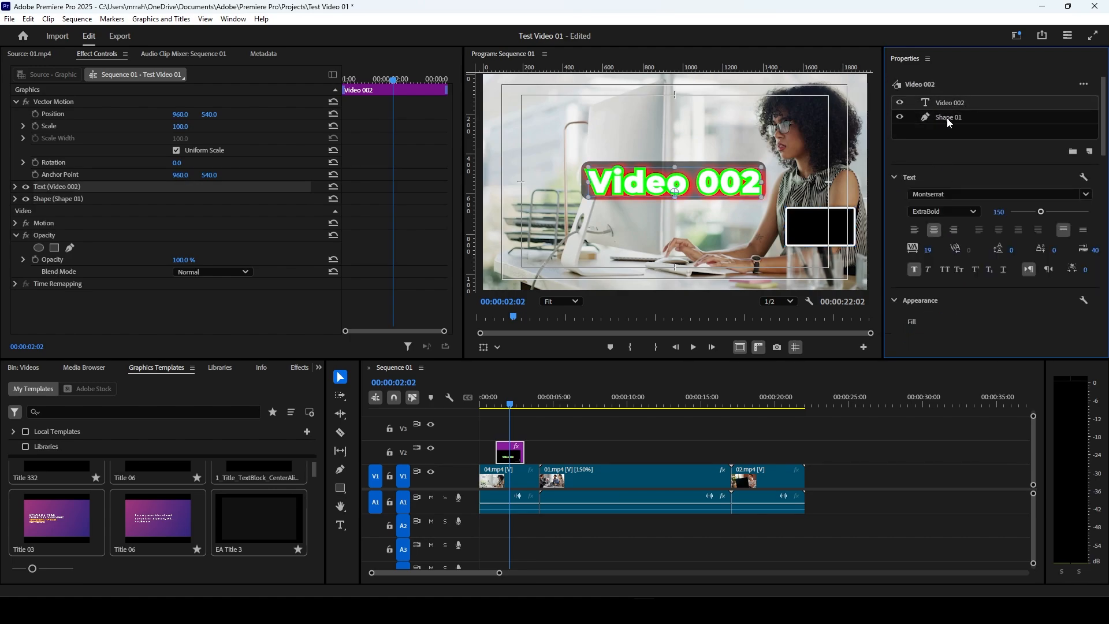
click(948, 118)
click(965, 102)
click(901, 118)
click(902, 103)
click(901, 103)
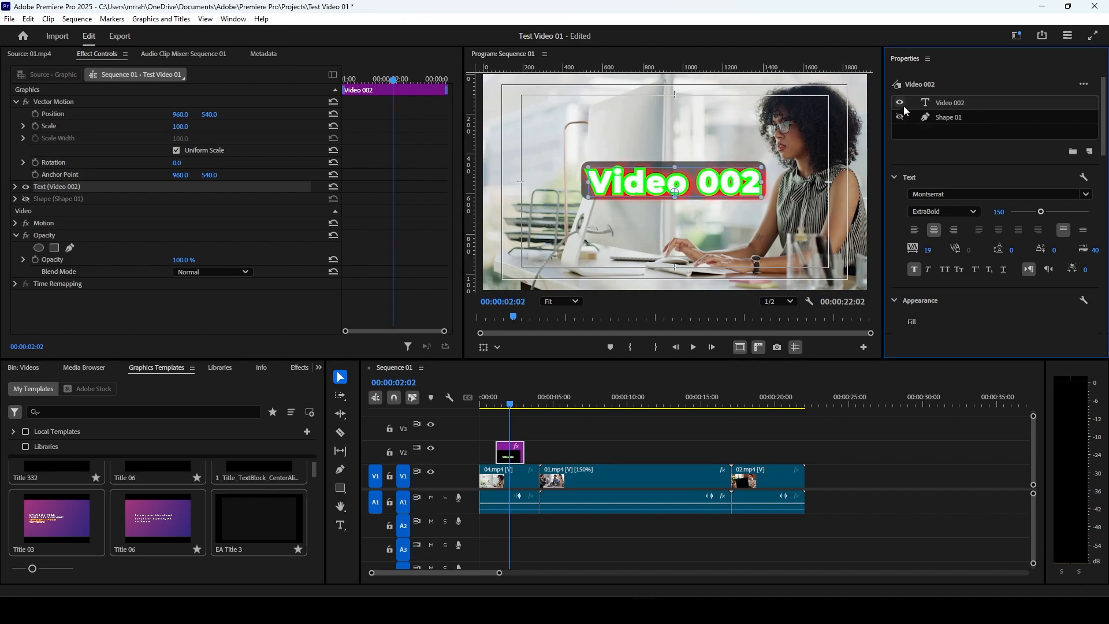
click(901, 117)
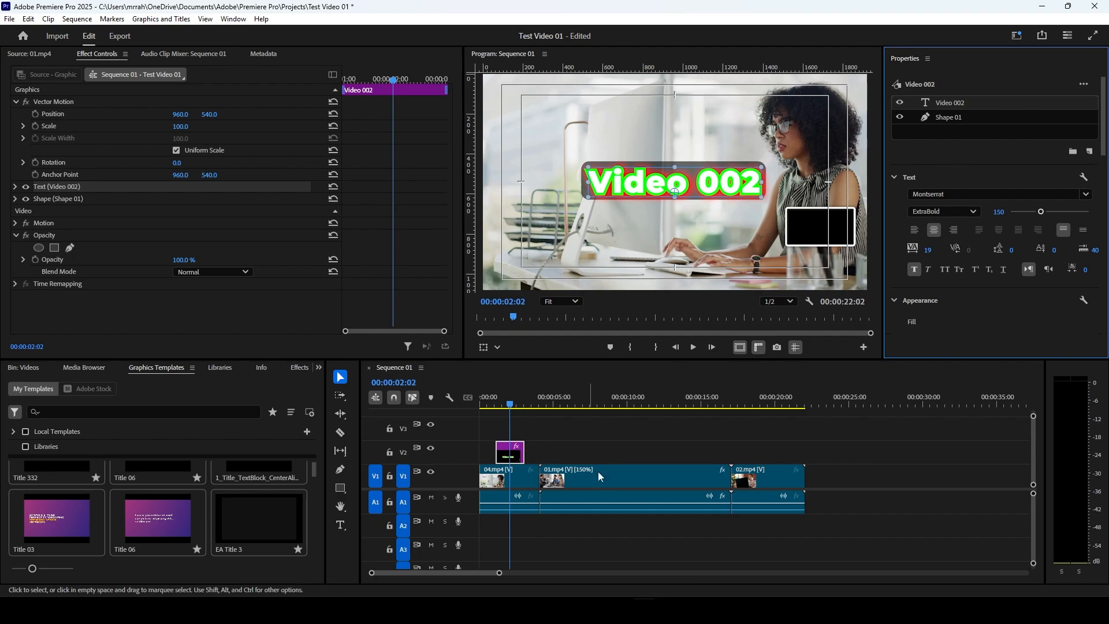
scroll(997, 208, down, 5)
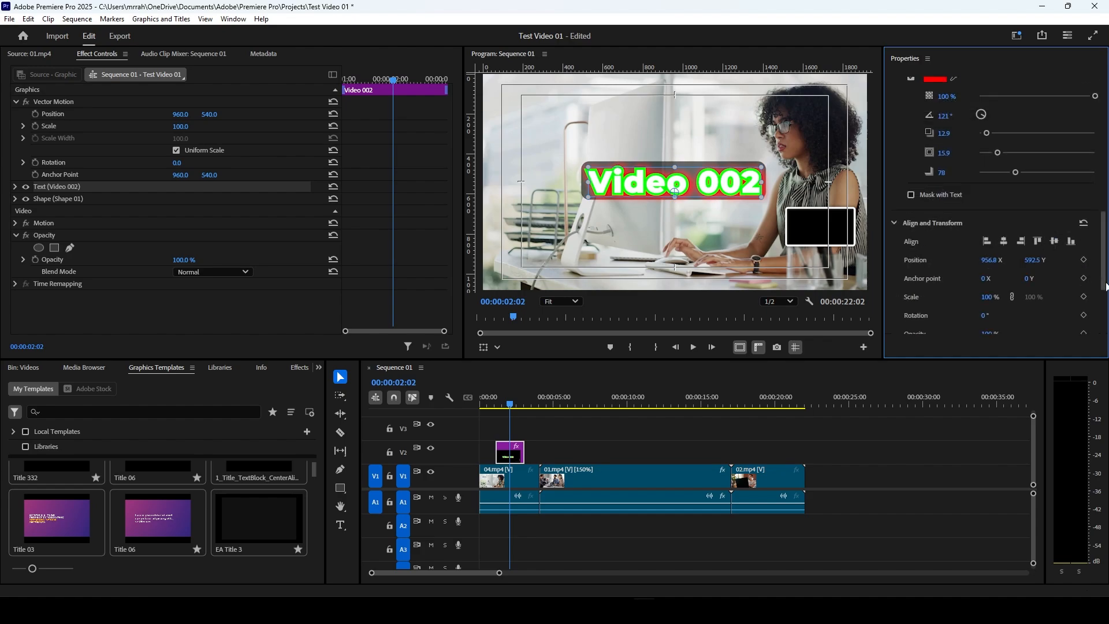
scroll(997, 208, up, 5)
scroll(997, 208, up, 1)
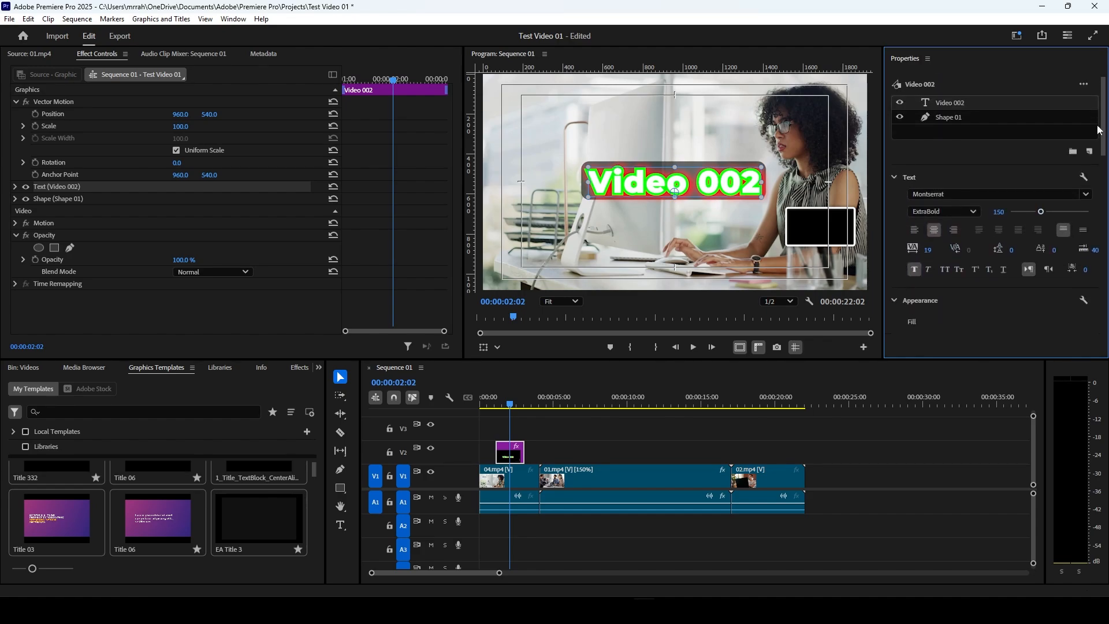
Step: Place the playhead at the start of the Video 002 title clip, 00:00:01:04, and hide the Shape 01 layer
click(491, 403)
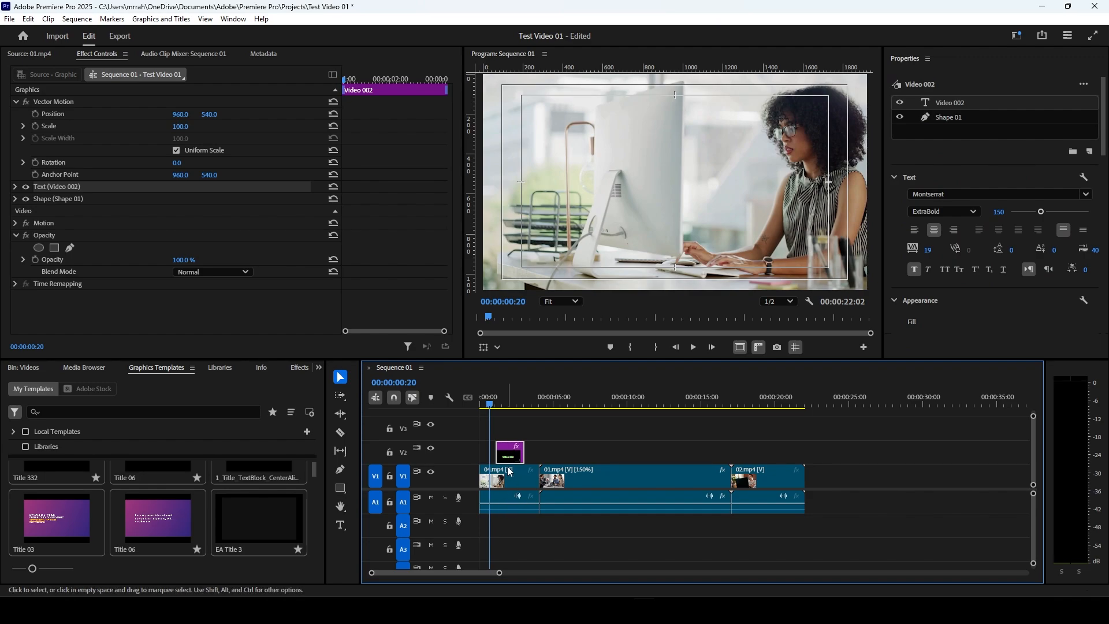
drag(490, 404, 495, 404)
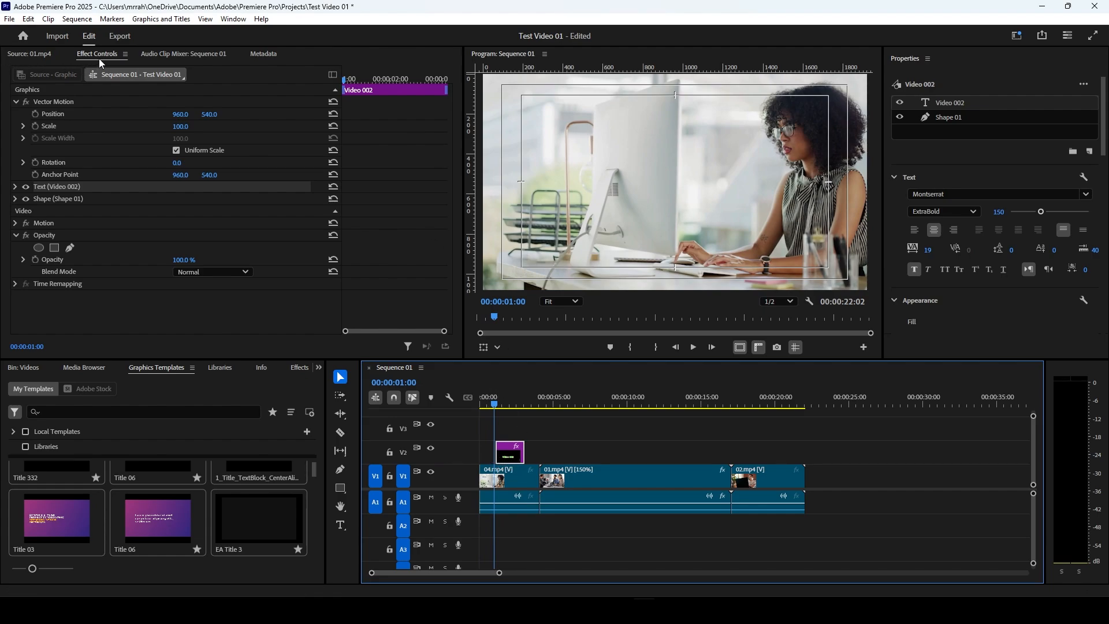
click(498, 404)
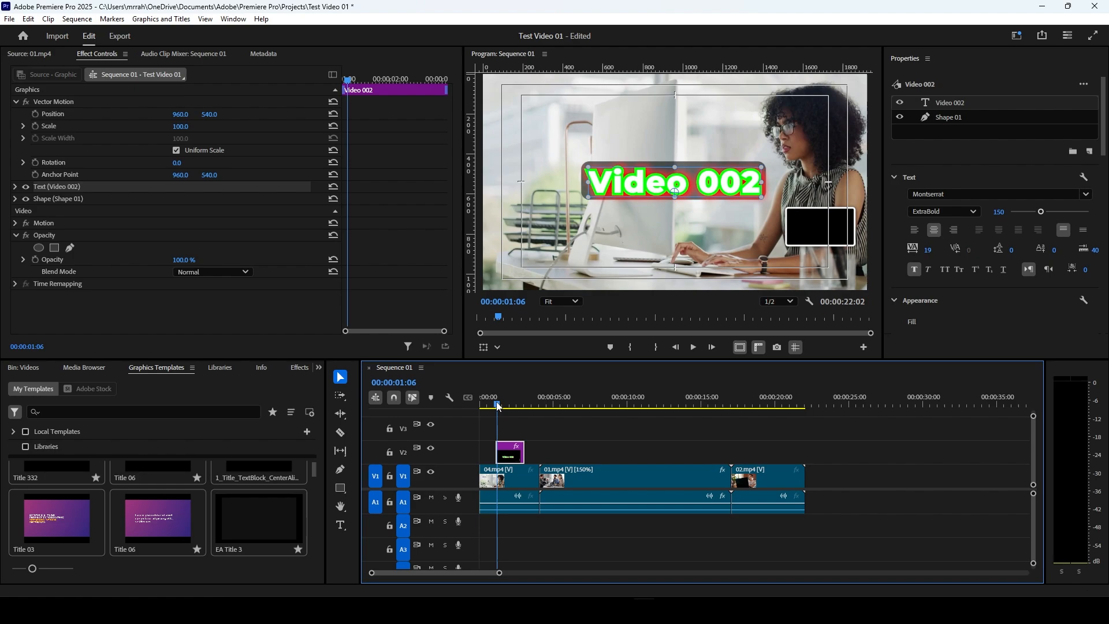
drag(497, 403, 497, 401)
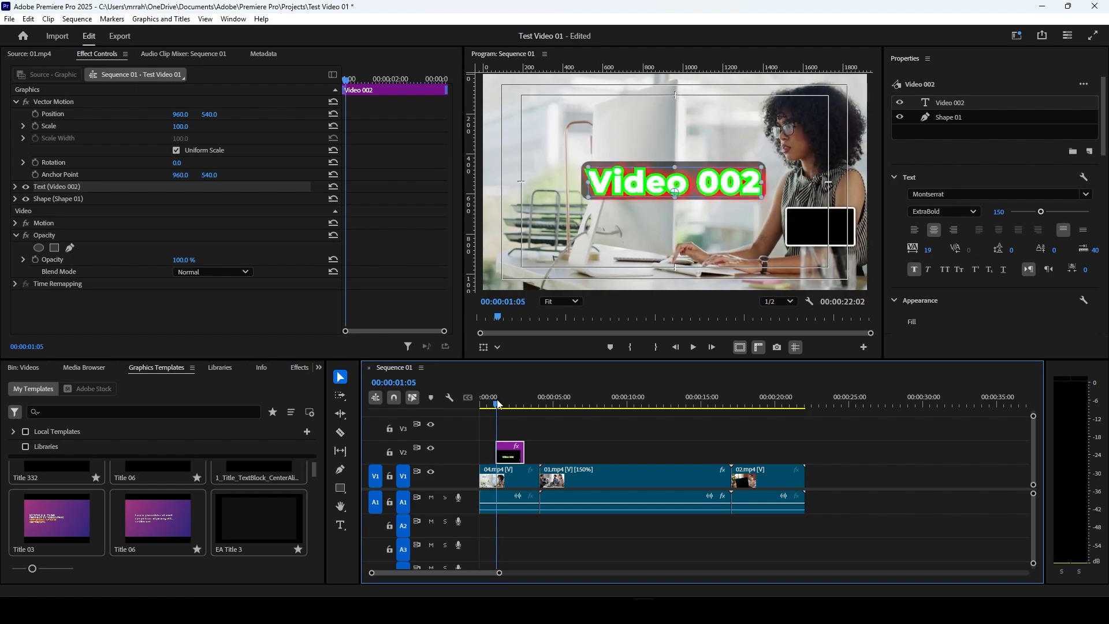
click(900, 117)
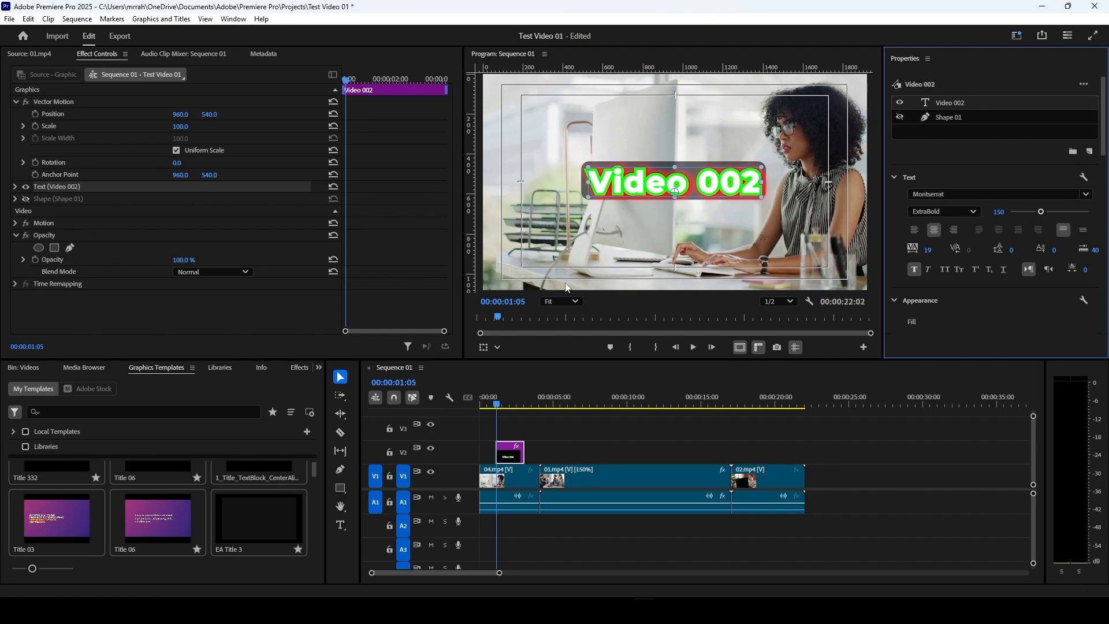
click(497, 405)
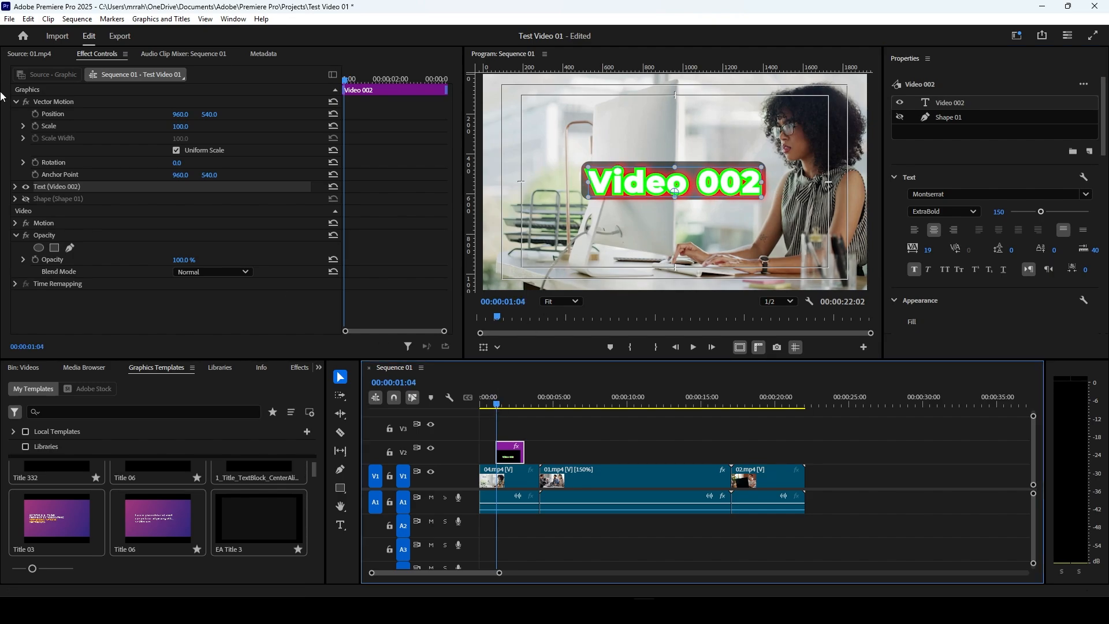
Step: Start Position and Scale keyframing in the title's Vector Motion at the clip start, and set the horizontal position to -859
click(35, 114)
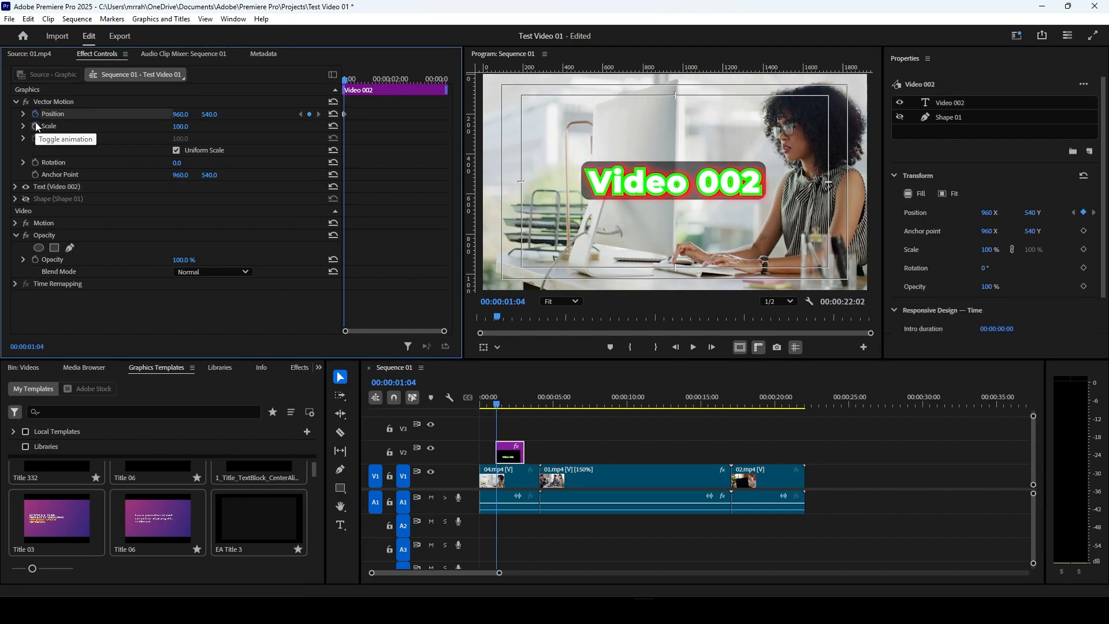
click(36, 126)
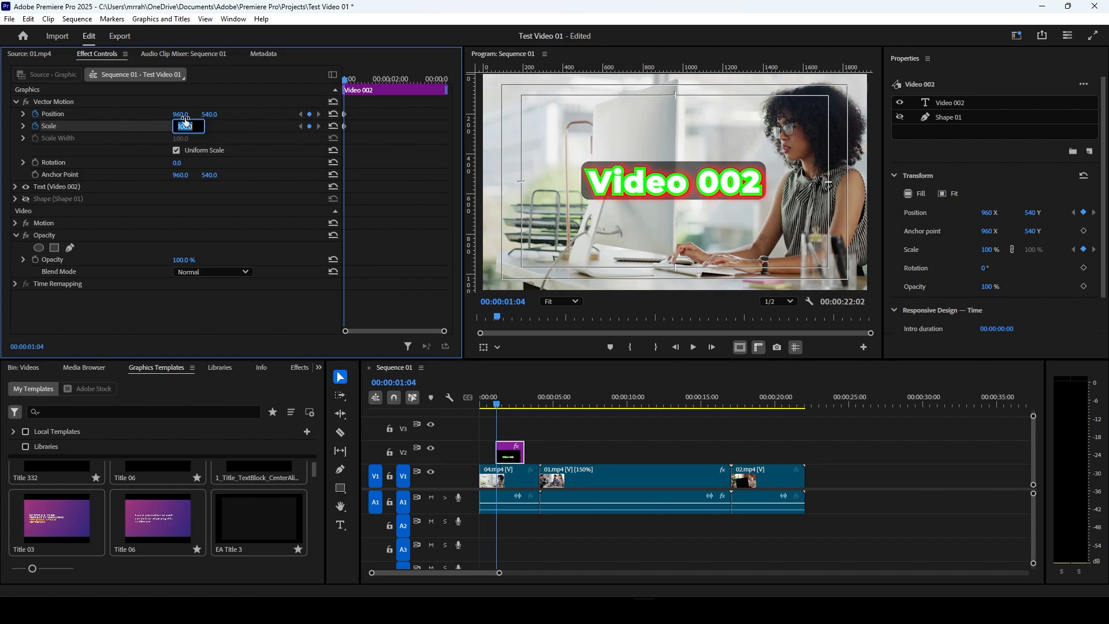
click(196, 104)
drag(681, 183, 301, 183)
drag(182, 114, 193, 114)
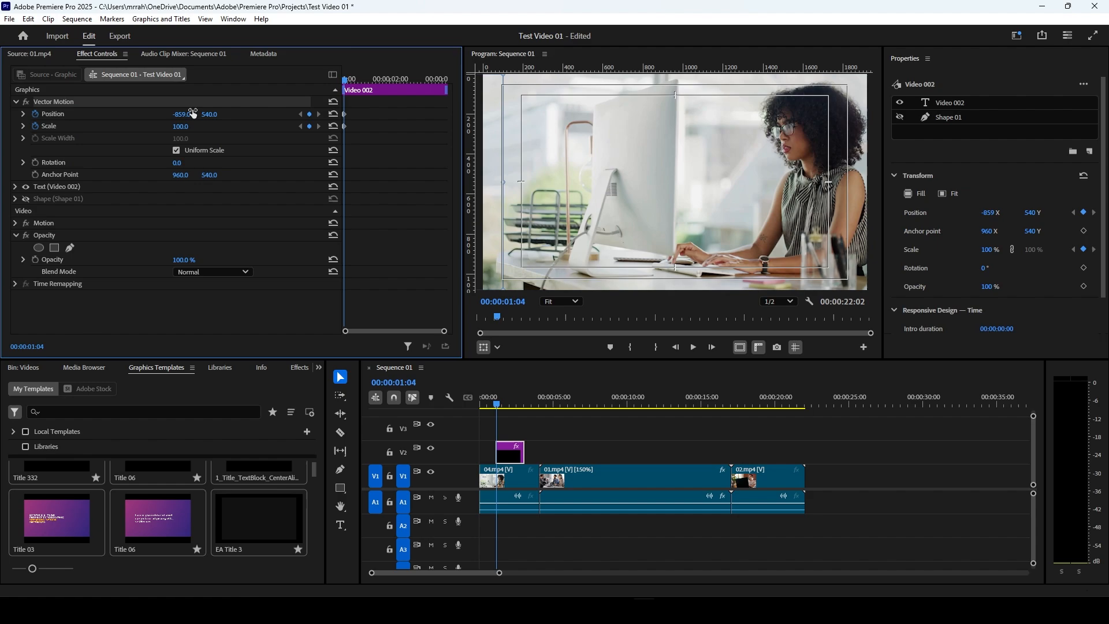
Step: Add Position and Scale keyframes at 00:00:01:25 and reset the title's position to 960, 540
click(347, 82)
drag(349, 85, 382, 82)
click(310, 115)
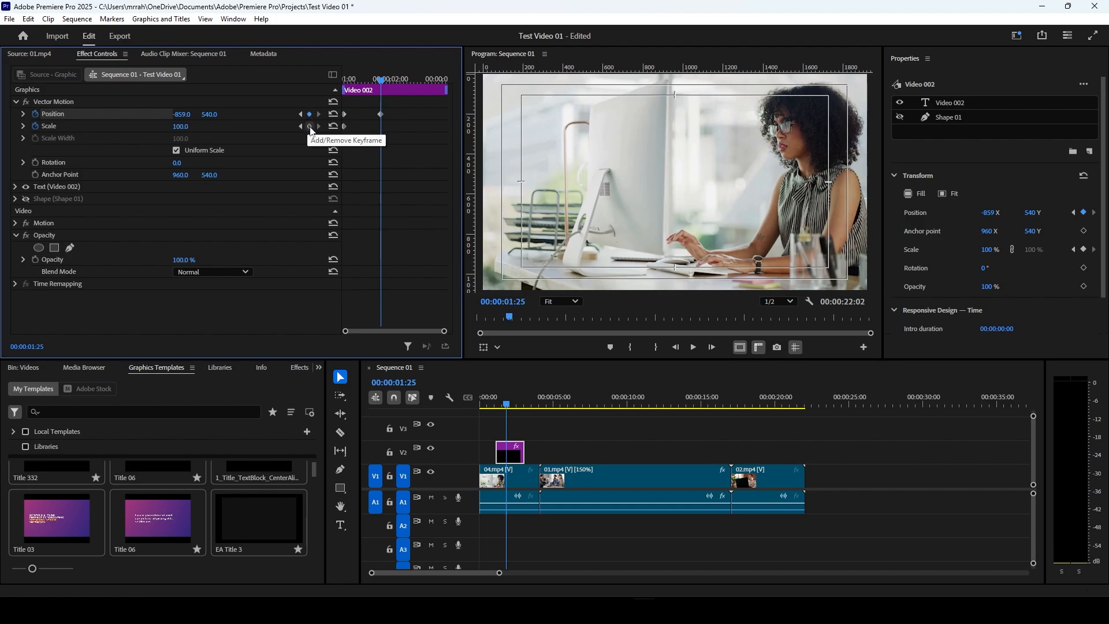
click(309, 126)
click(338, 116)
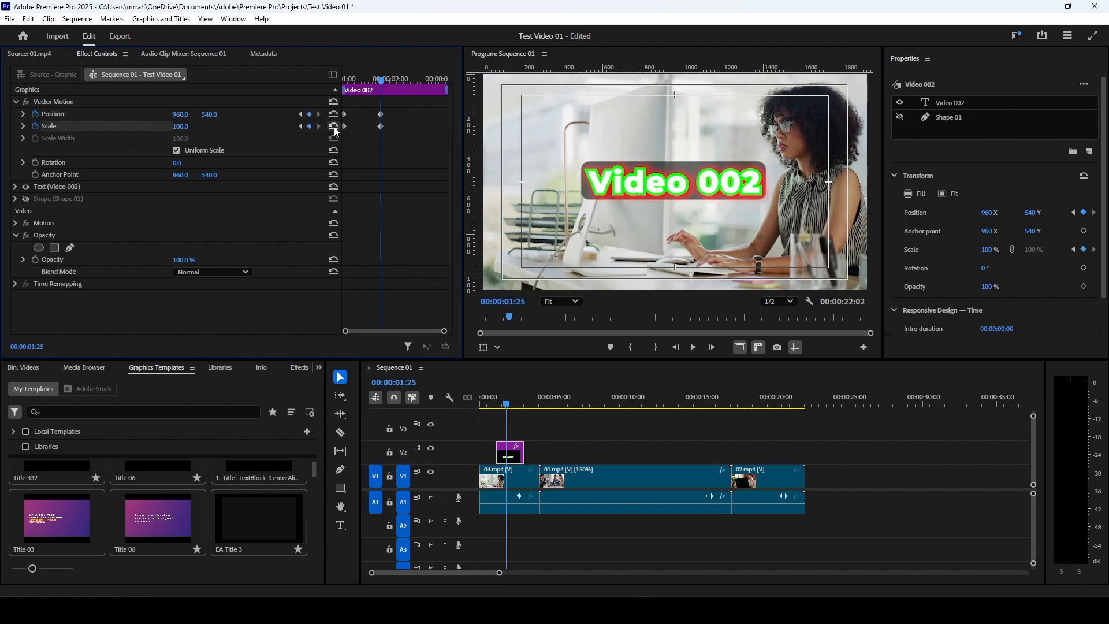
drag(396, 113, 358, 135)
right_click(378, 127)
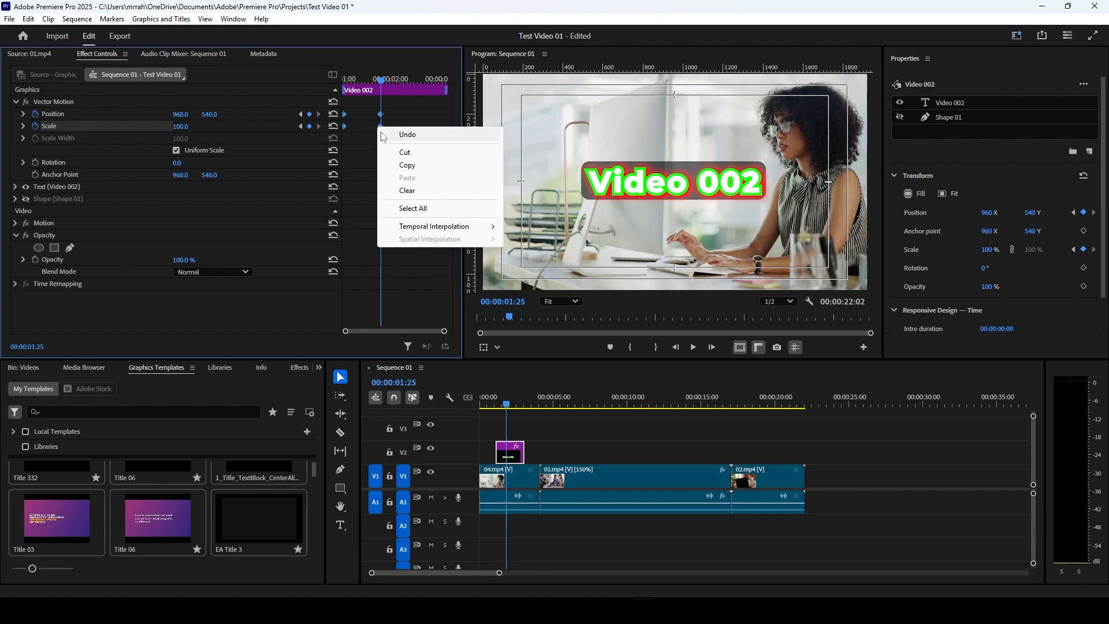
click(359, 173)
Step: Play back the title's slide-in animation from 00:00:01:03
drag(370, 84, 337, 94)
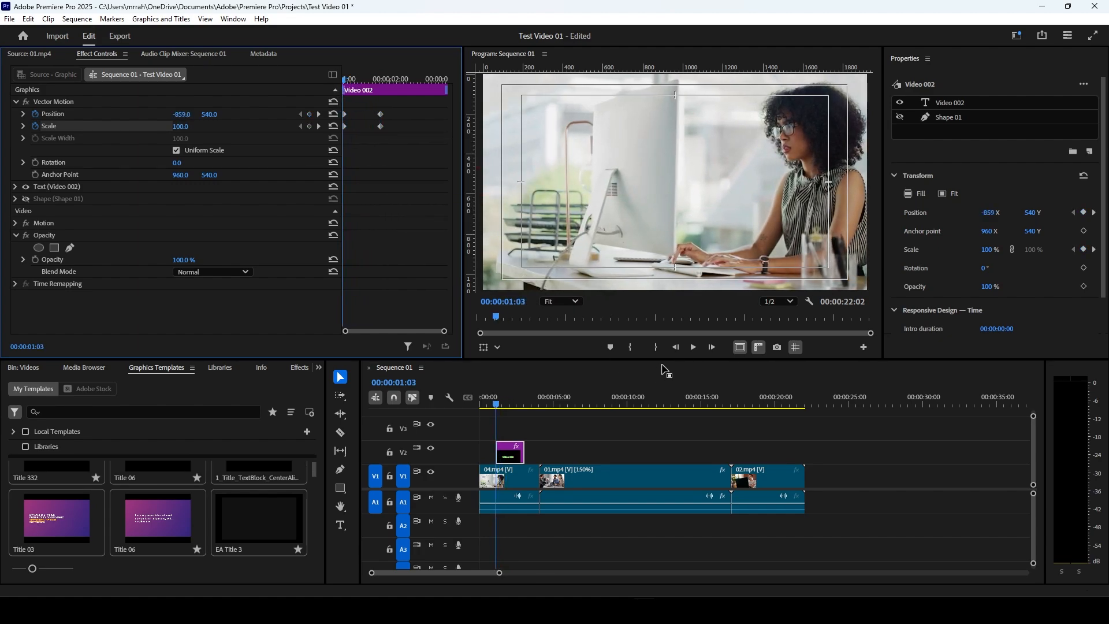
click(693, 347)
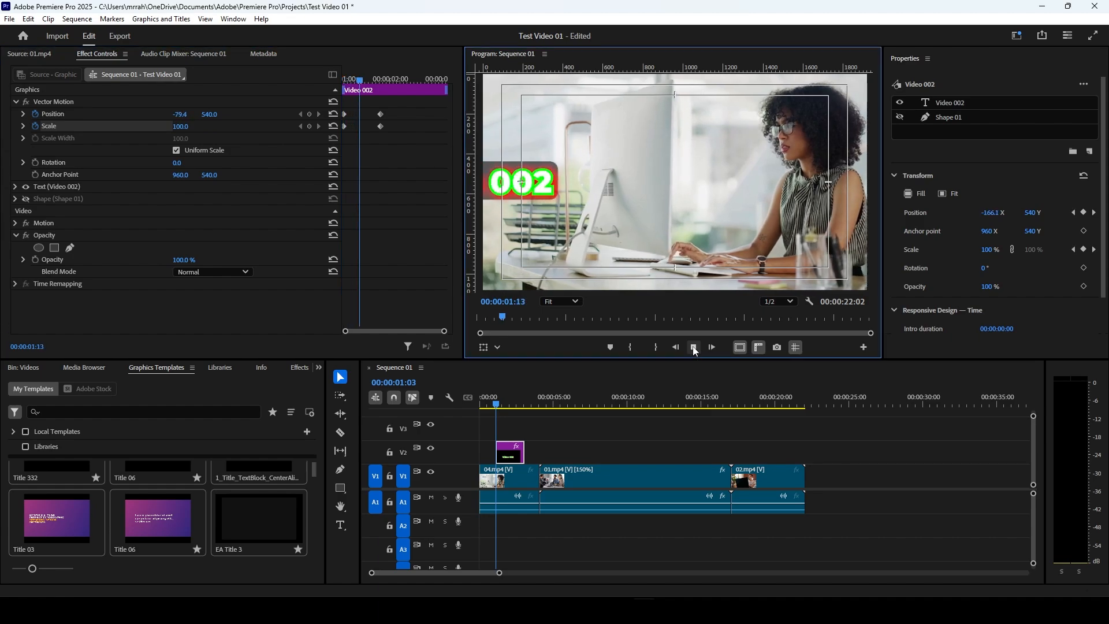
click(694, 348)
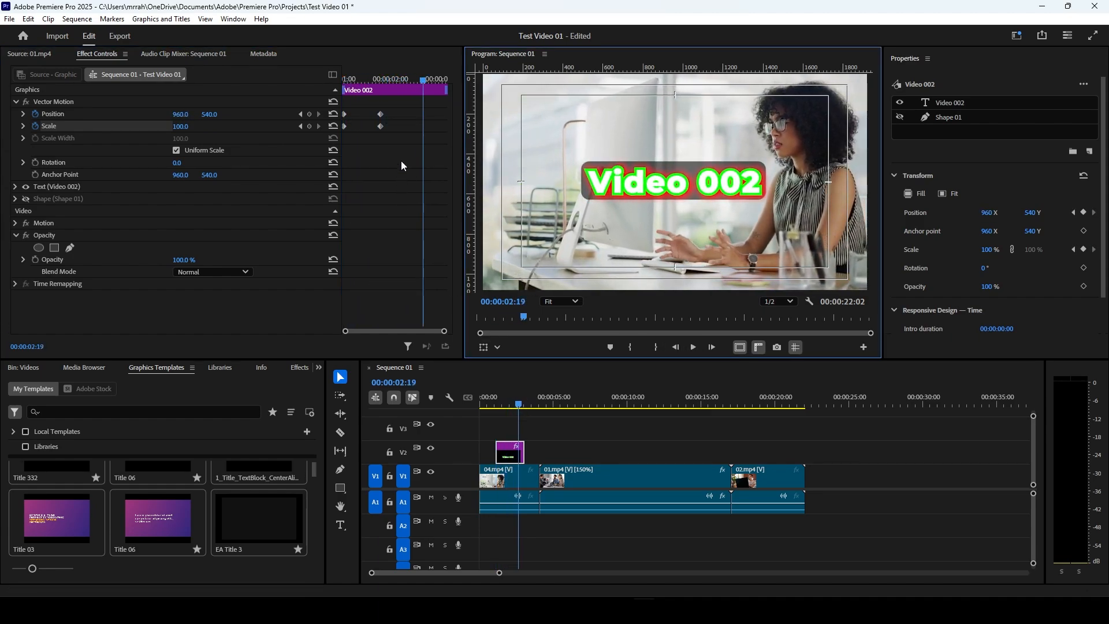
Step: Apply Ease In temporal interpolation to all Position and Scale keyframes of the title
click(349, 113)
drag(349, 114, 382, 133)
right_click(379, 128)
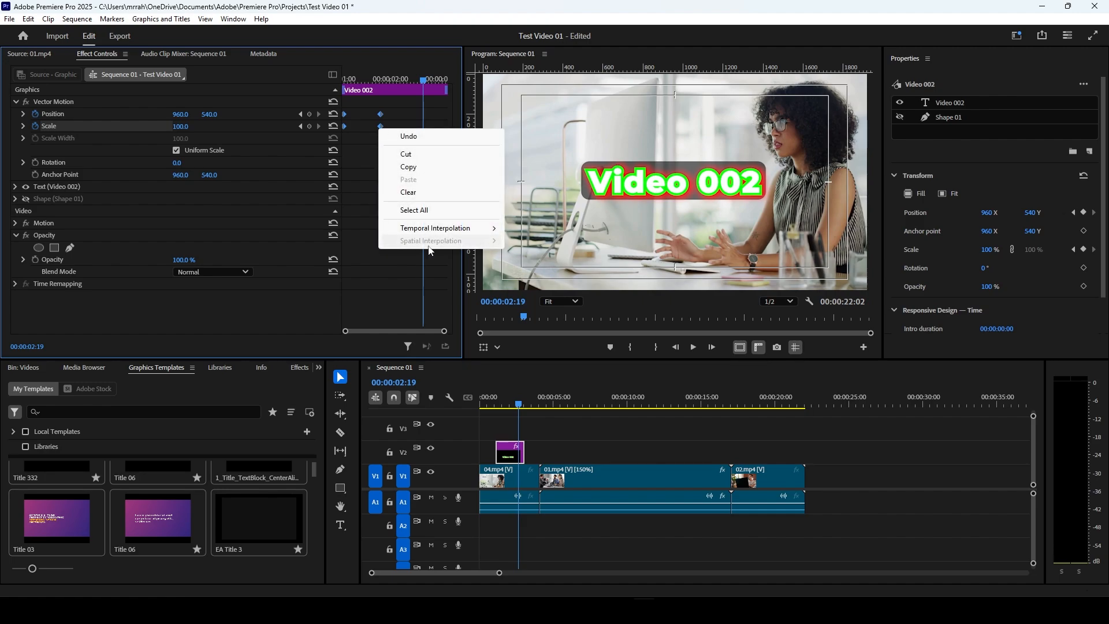
mouse_move(439, 236)
click(531, 297)
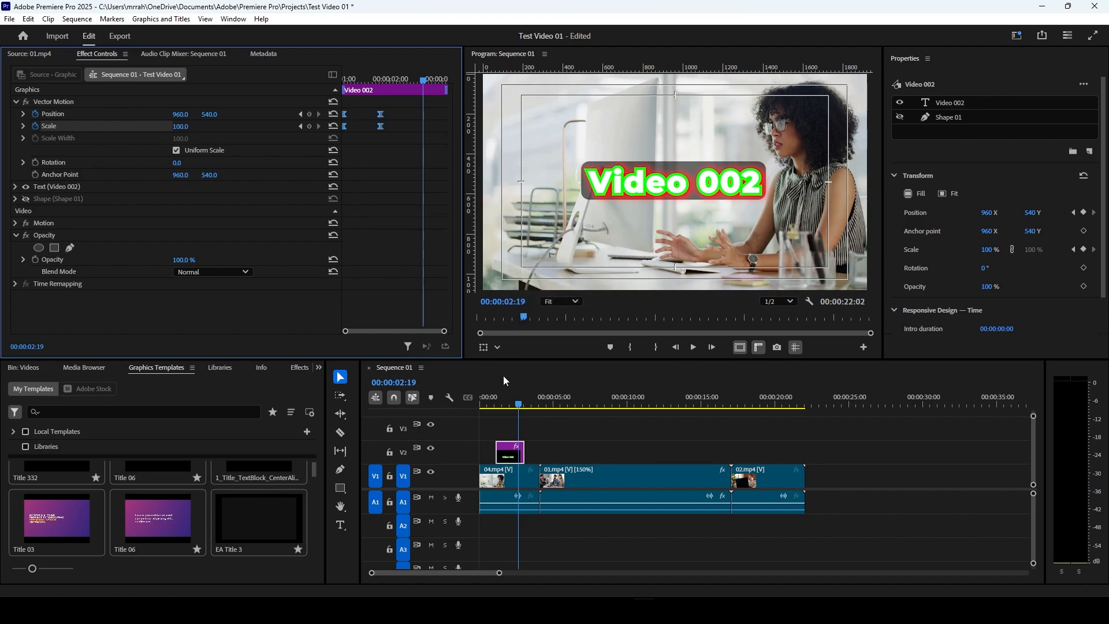
Step: Play back the eased title animation from 00:00:00:28
click(494, 403)
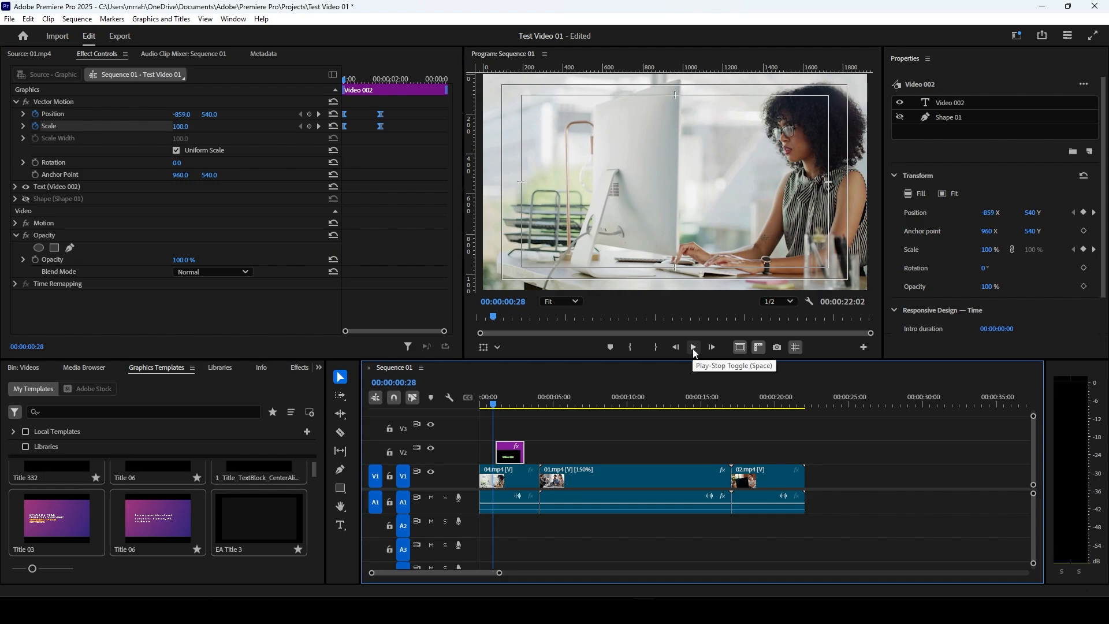
click(693, 349)
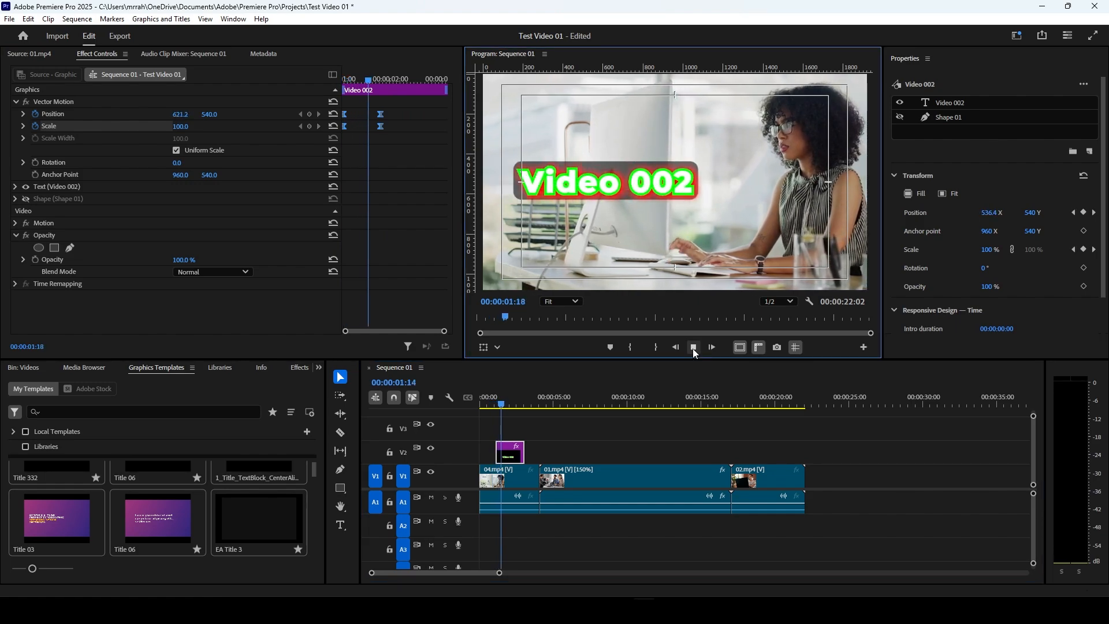
click(693, 348)
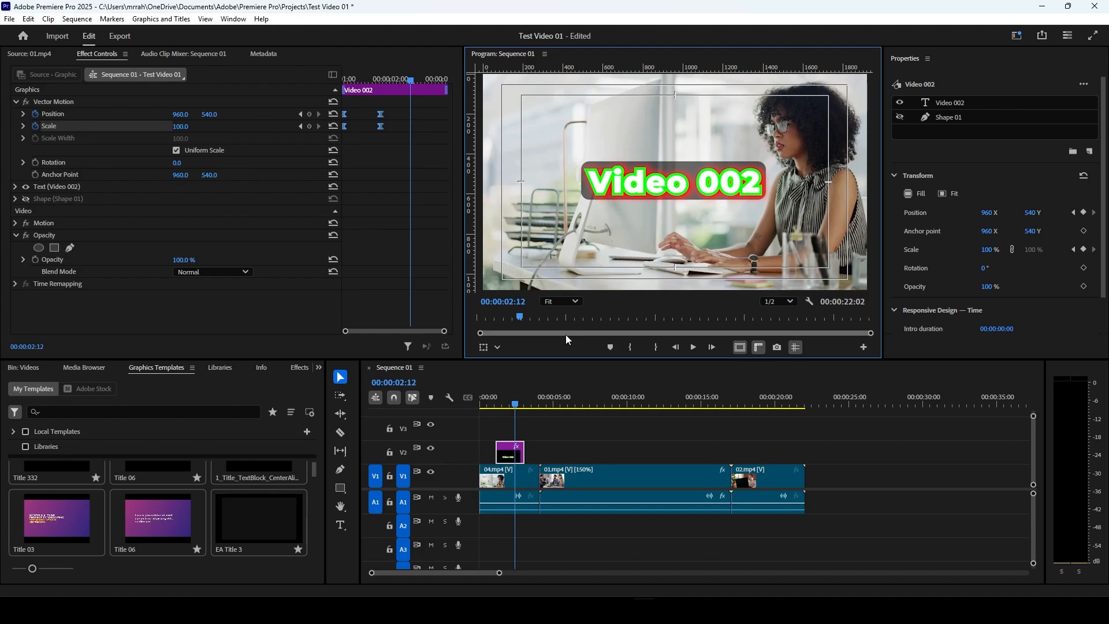
Step: Browse the graphics templates and add EA Title 5 to track V2 above the 03.mp4 clip at about 00:00:06:06
scroll(214, 521, down, 1)
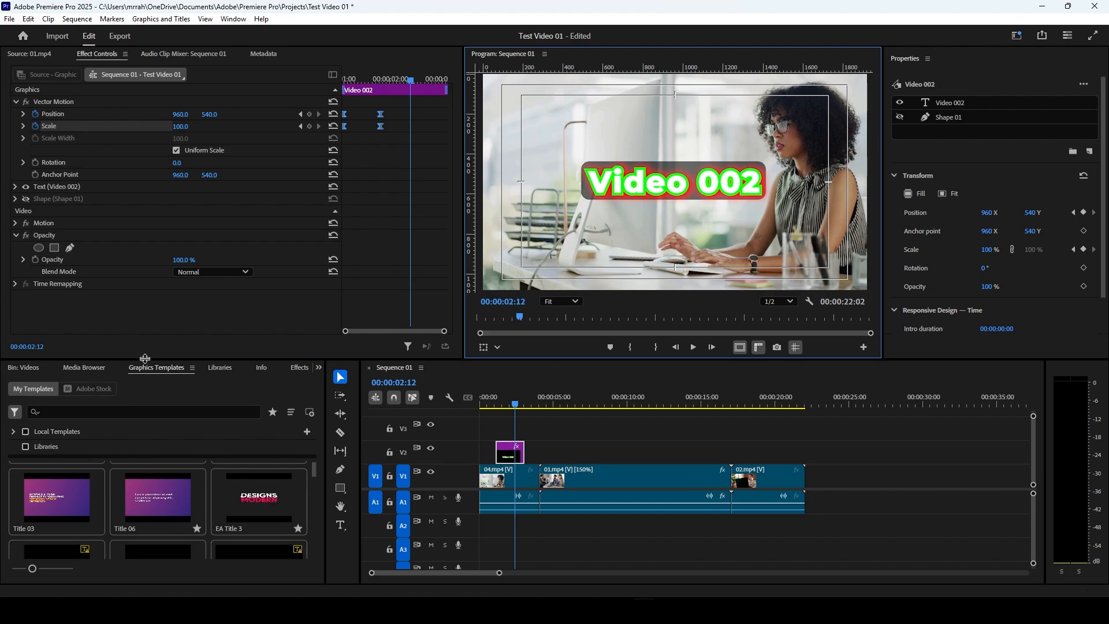
scroll(247, 497, down, 5)
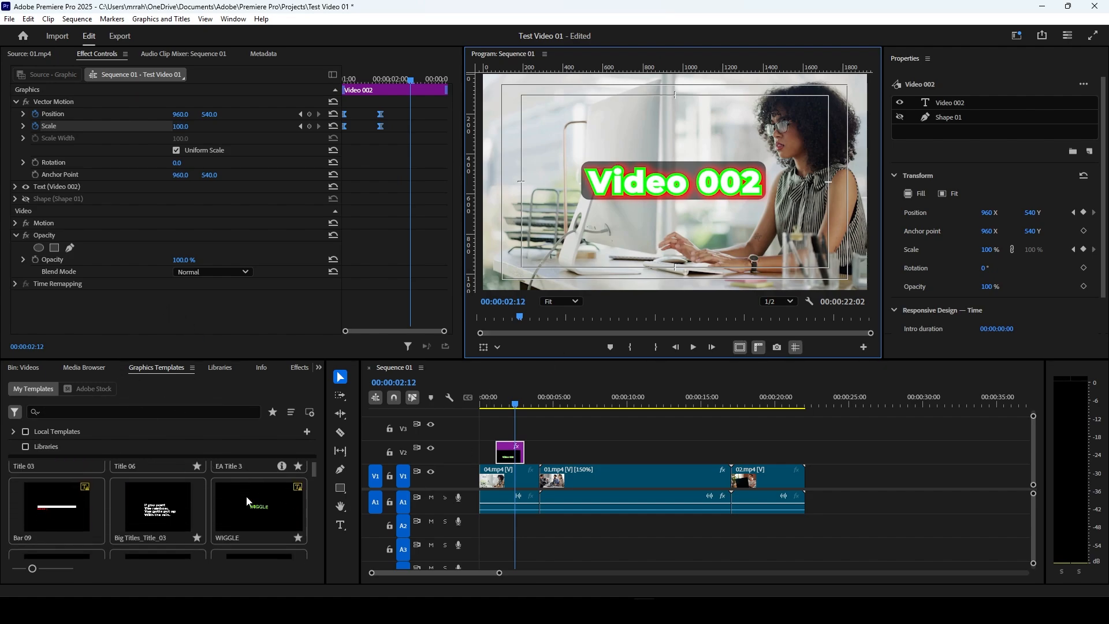
scroll(251, 499, down, 5)
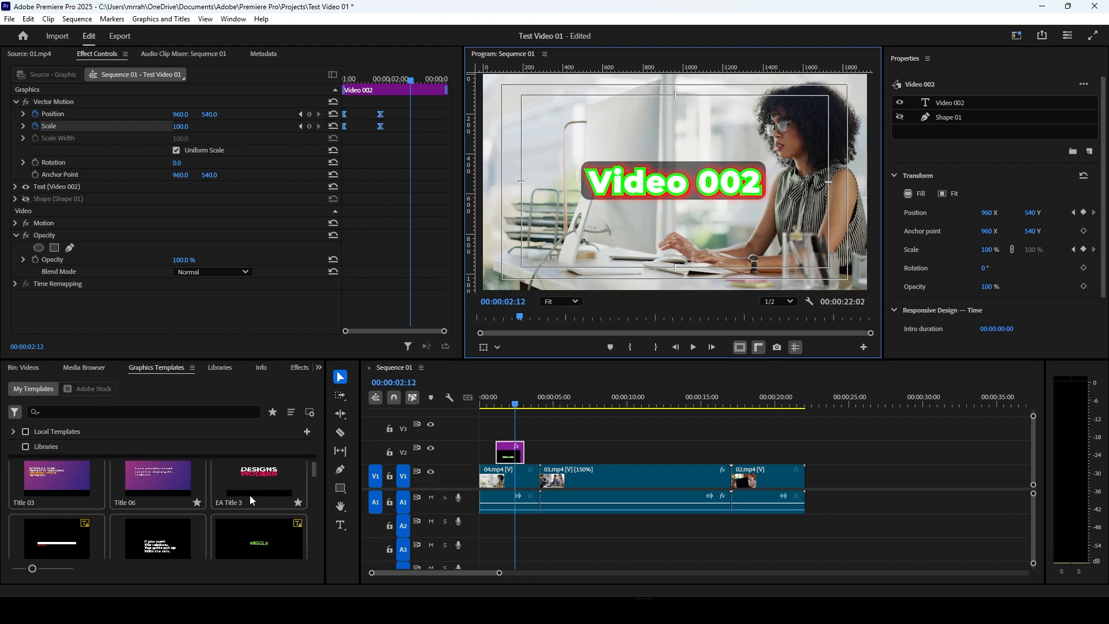
scroll(248, 494, down, 5)
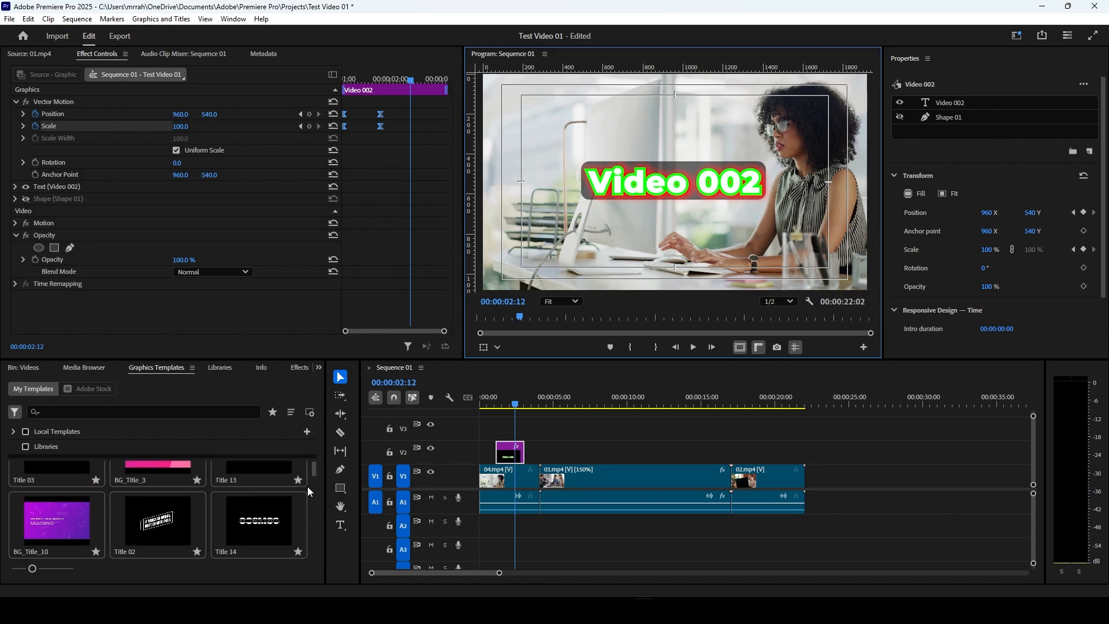
drag(307, 484, 318, 431)
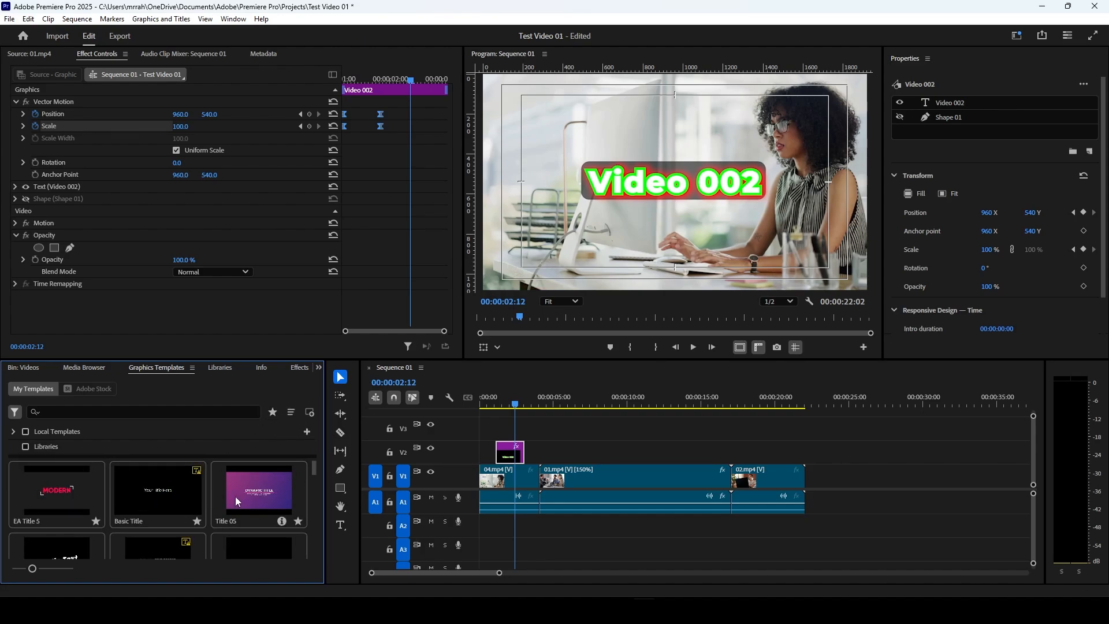
drag(33, 490, 573, 456)
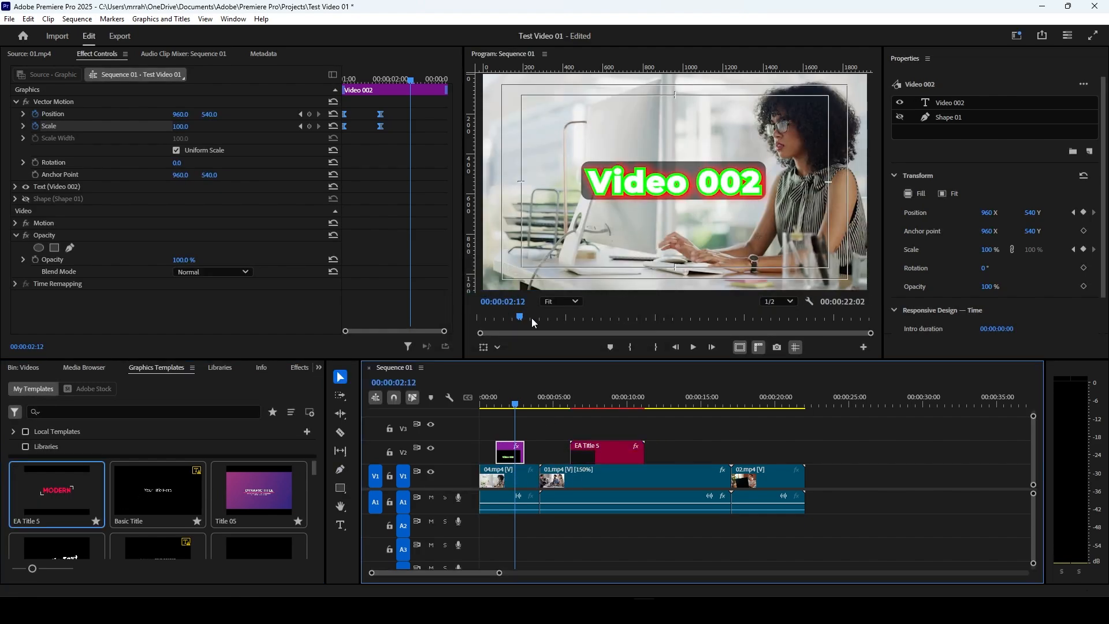
Step: Scrub through the EA Title 5 animation to 00:00:08:10, select its clip and save the project
mouse_move(572, 397)
mouse_down()
mouse_move(595, 408)
mouse_move(573, 413)
mouse_up()
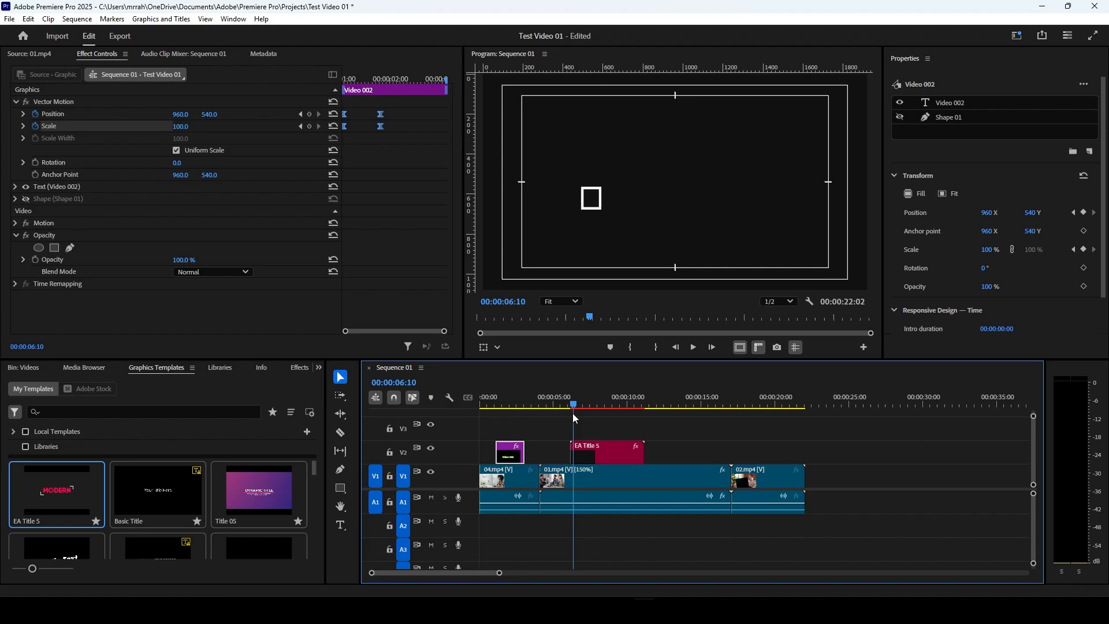
drag(573, 413, 602, 419)
click(614, 453)
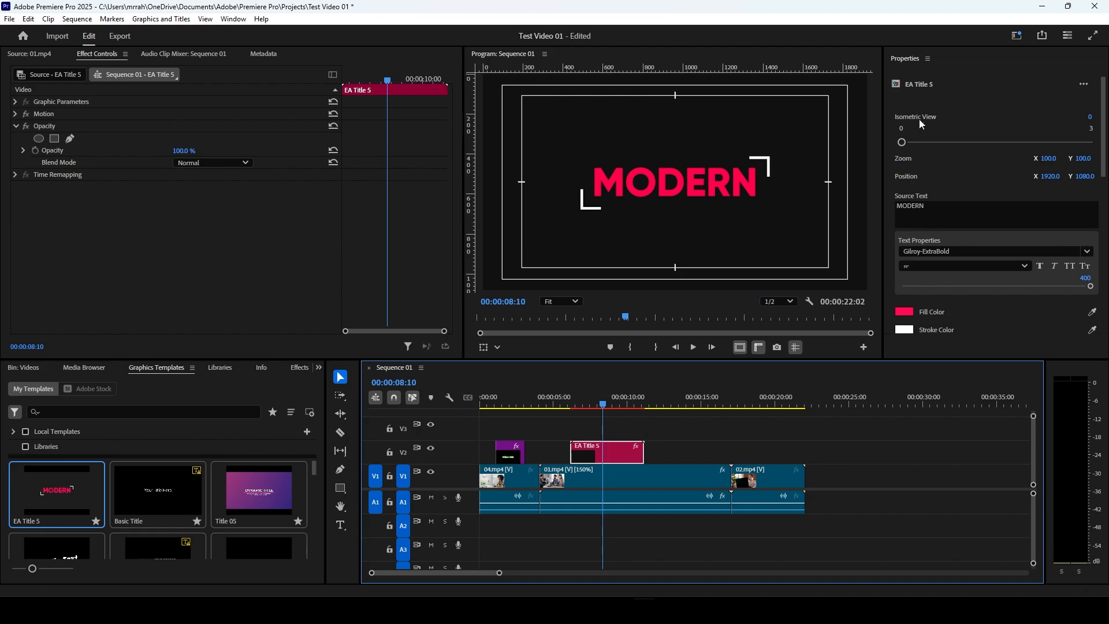
key(ctrl+s)
Step: Replace the source text of the EA Title 5 template with "Test Video"
scroll(957, 180, down, 1)
click(943, 182)
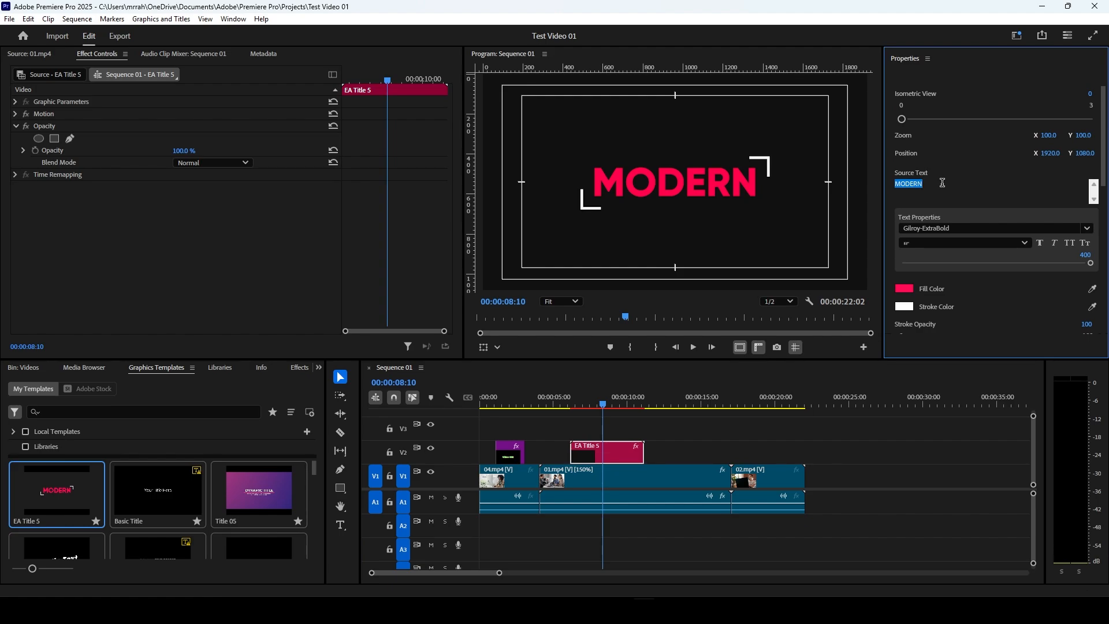
text(Test Video)
click(943, 165)
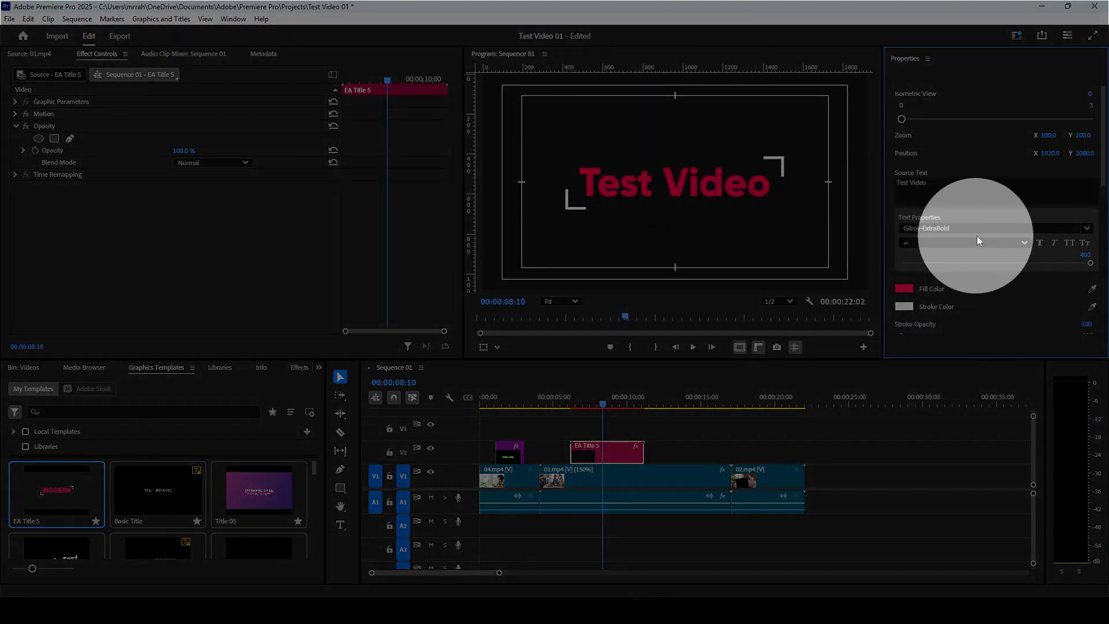
Step: Check the available fonts and font styles for the title text and turn on All Caps
click(980, 228)
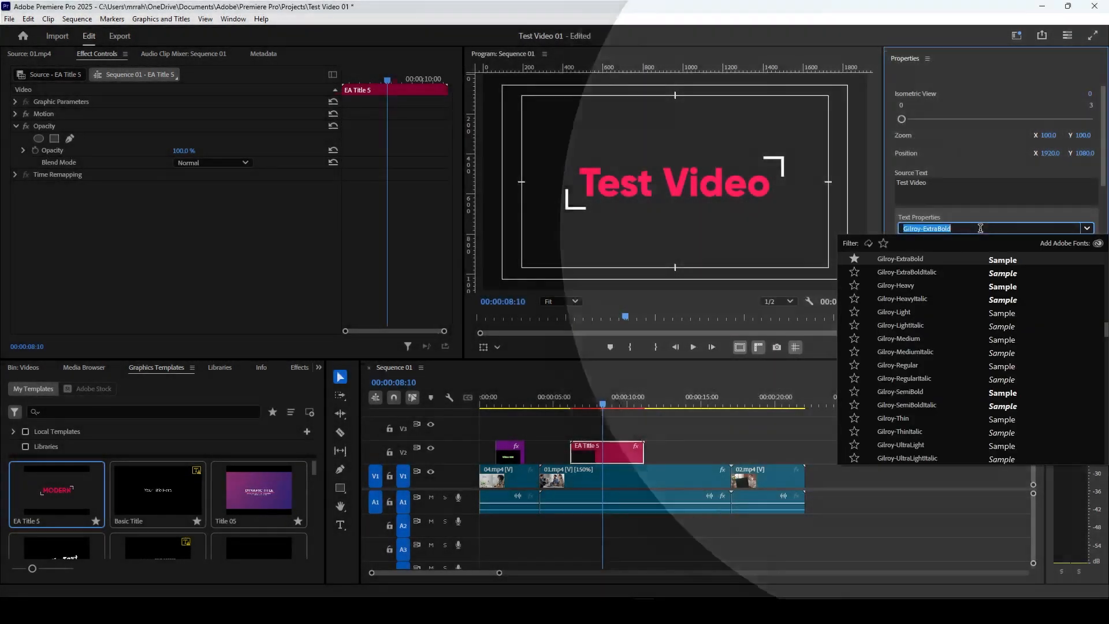
scroll(946, 289, up, 3)
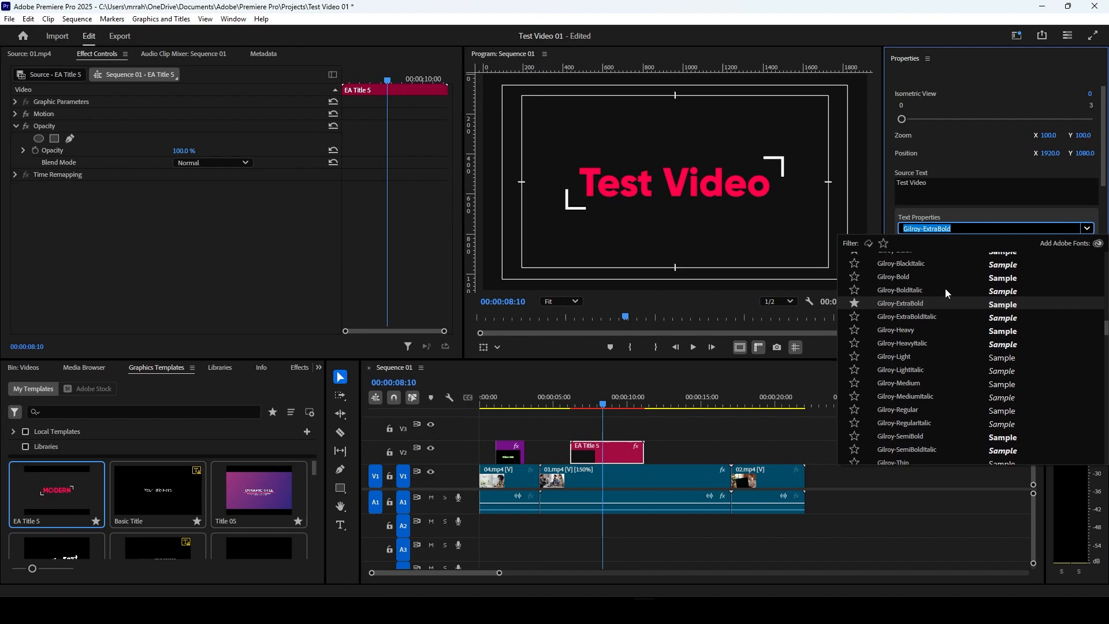
click(952, 156)
click(927, 244)
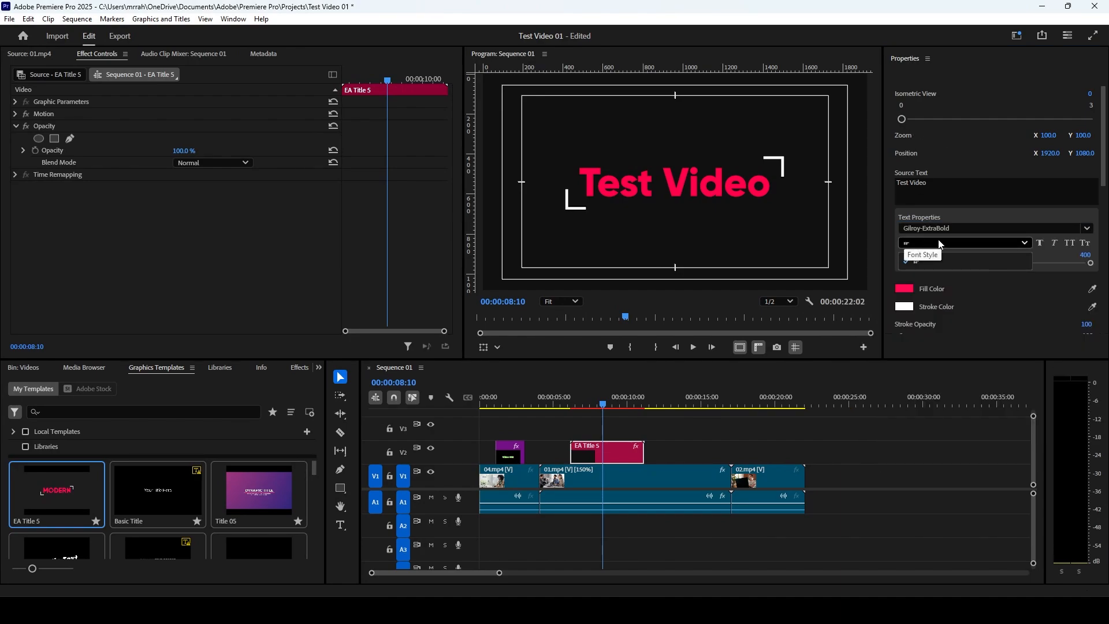
click(937, 243)
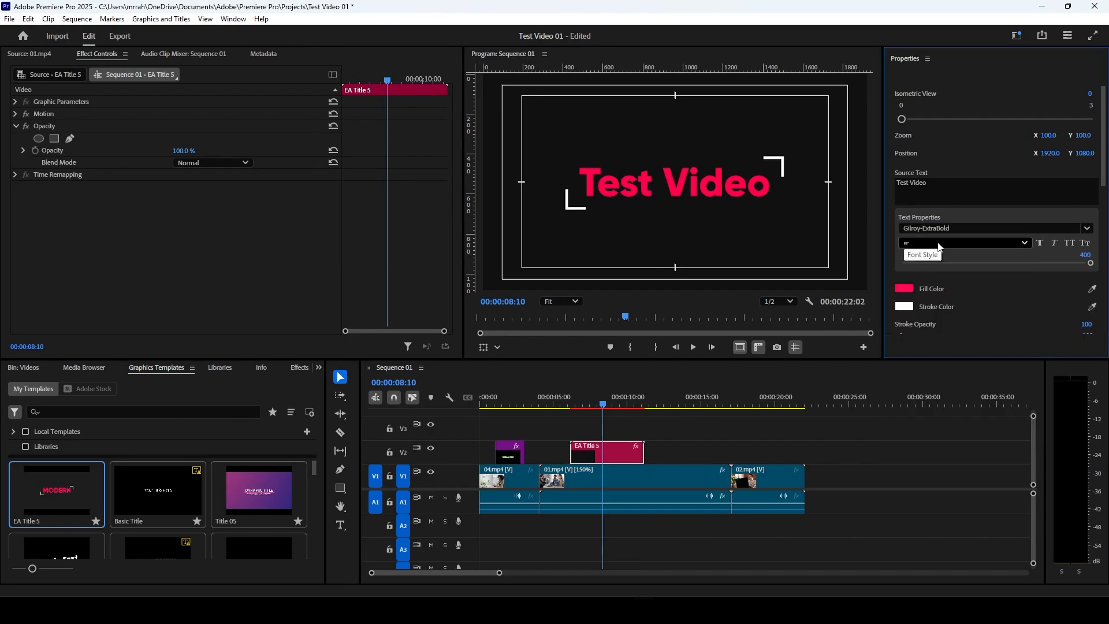
click(1070, 243)
drag(1090, 263, 1104, 289)
Step: Set the title's fill color to bright green
scroll(1050, 293, down, 2)
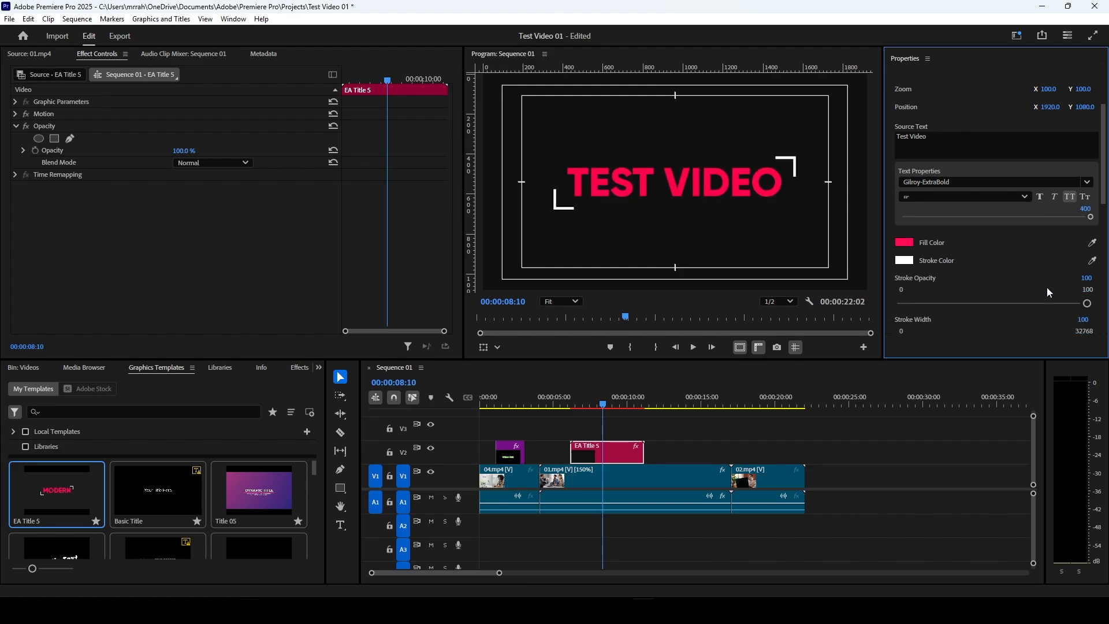
click(904, 242)
drag(572, 192, 941, 229)
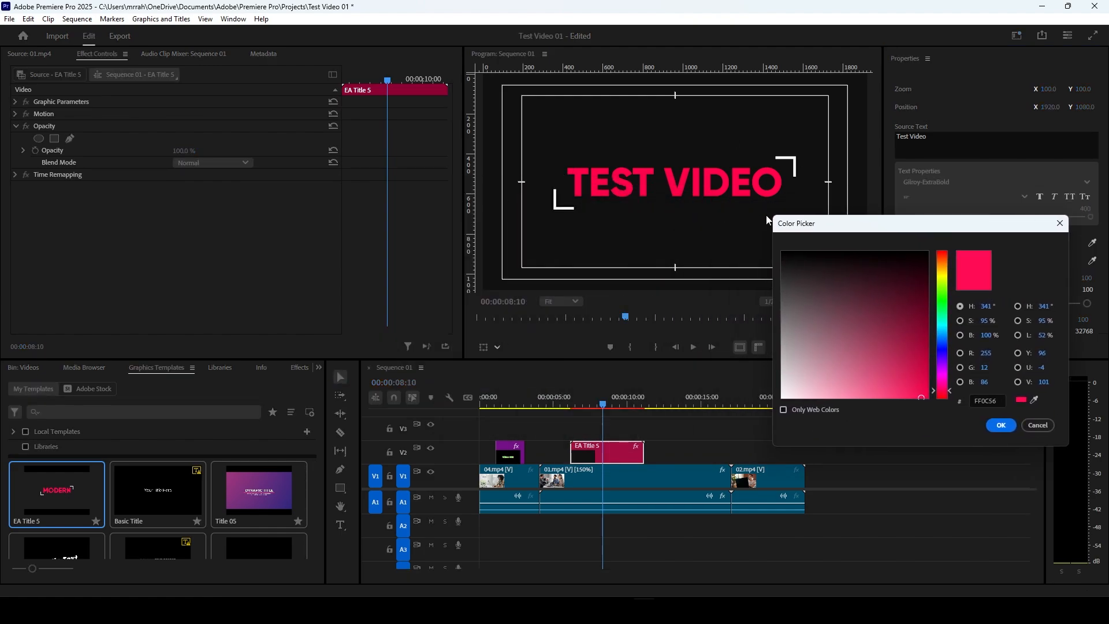
click(942, 295)
drag(930, 288, 930, 415)
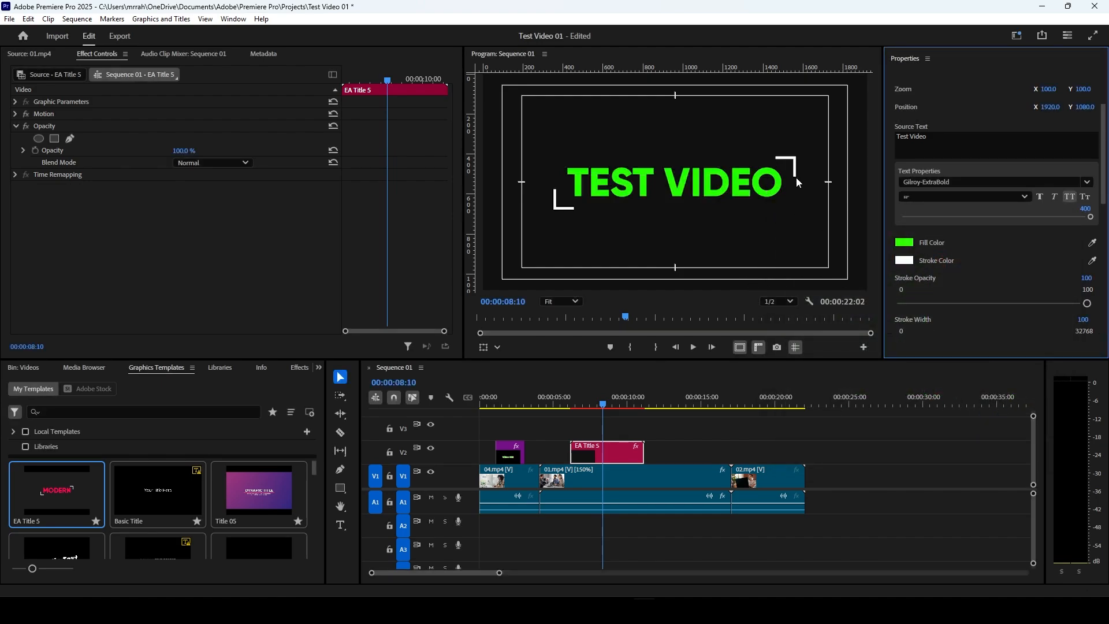
Step: Set the title's stroke color to white and its stroke width to 102
click(903, 267)
click(898, 287)
click(803, 396)
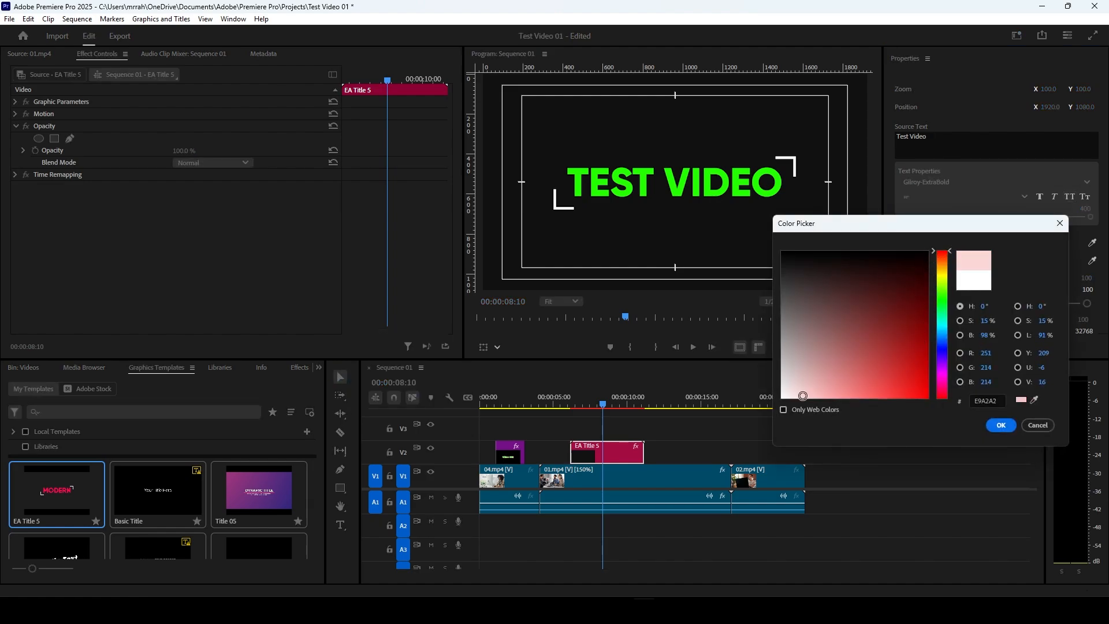
drag(803, 396, 782, 398)
click(1000, 425)
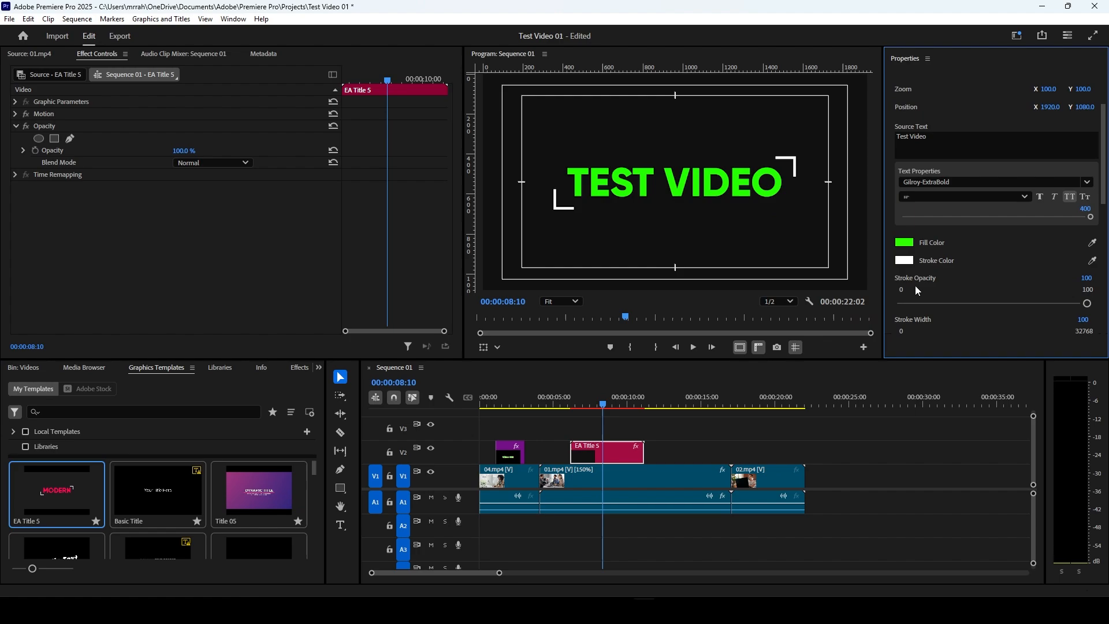
scroll(915, 285, down, 2)
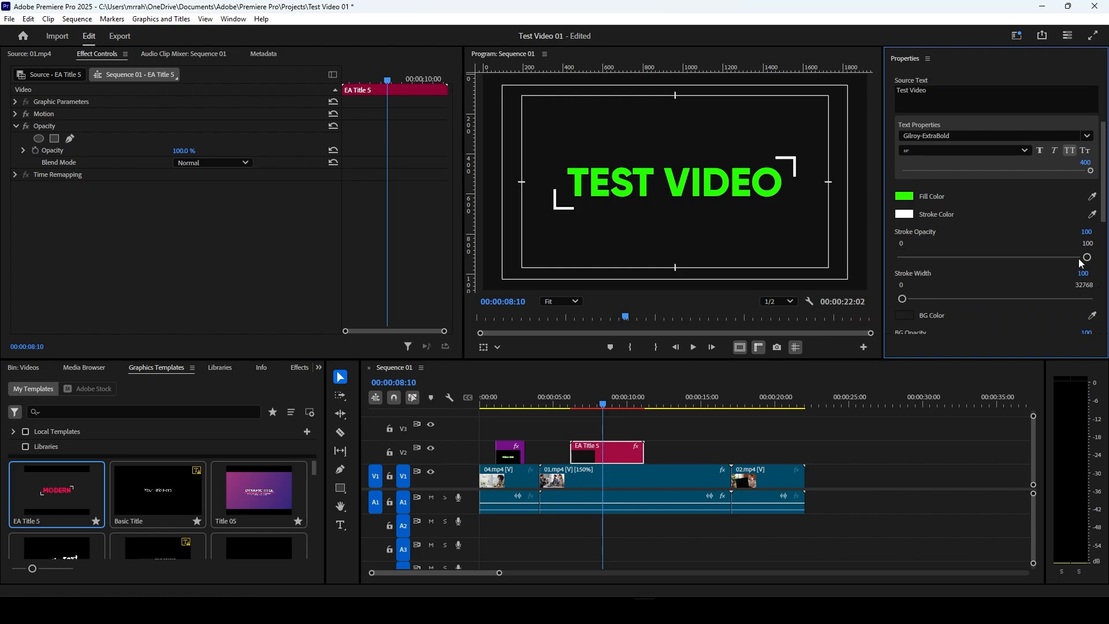
mouse_move(907, 299)
mouse_down()
mouse_move(920, 300)
mouse_move(902, 304)
mouse_up()
Step: Set the title's background color to bright yellow (E4FF00)
scroll(905, 301, down, 1)
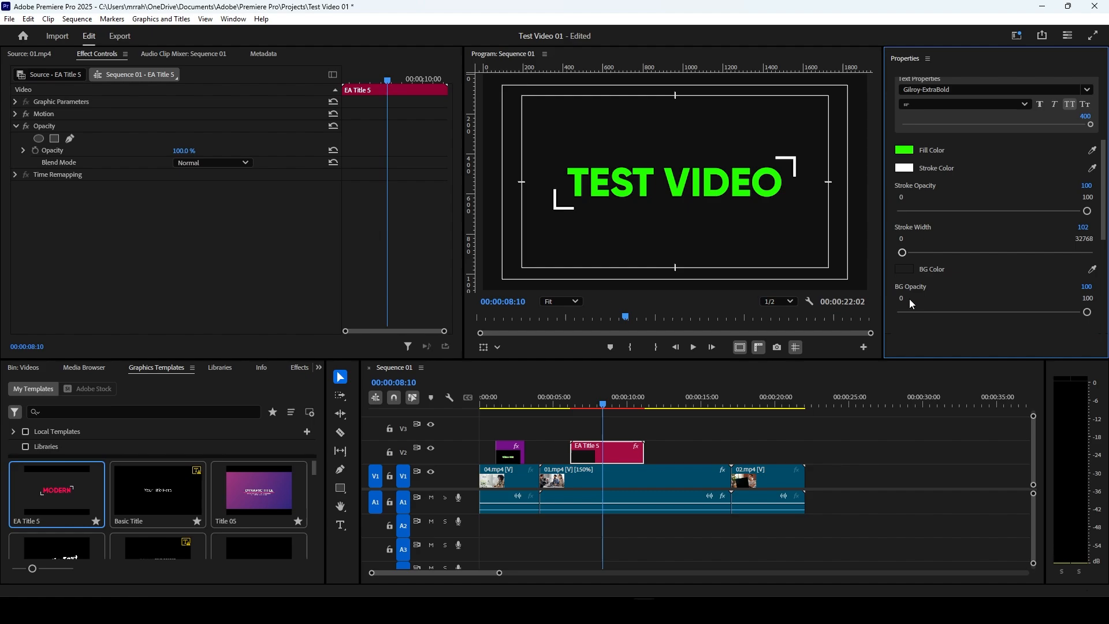
click(904, 269)
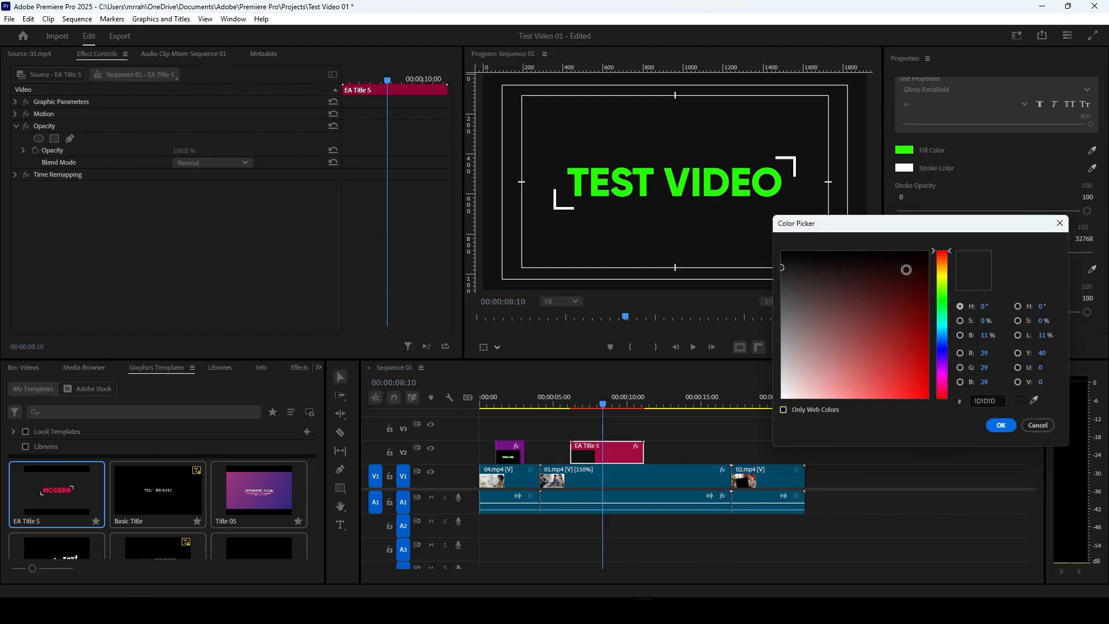
drag(939, 279, 943, 278)
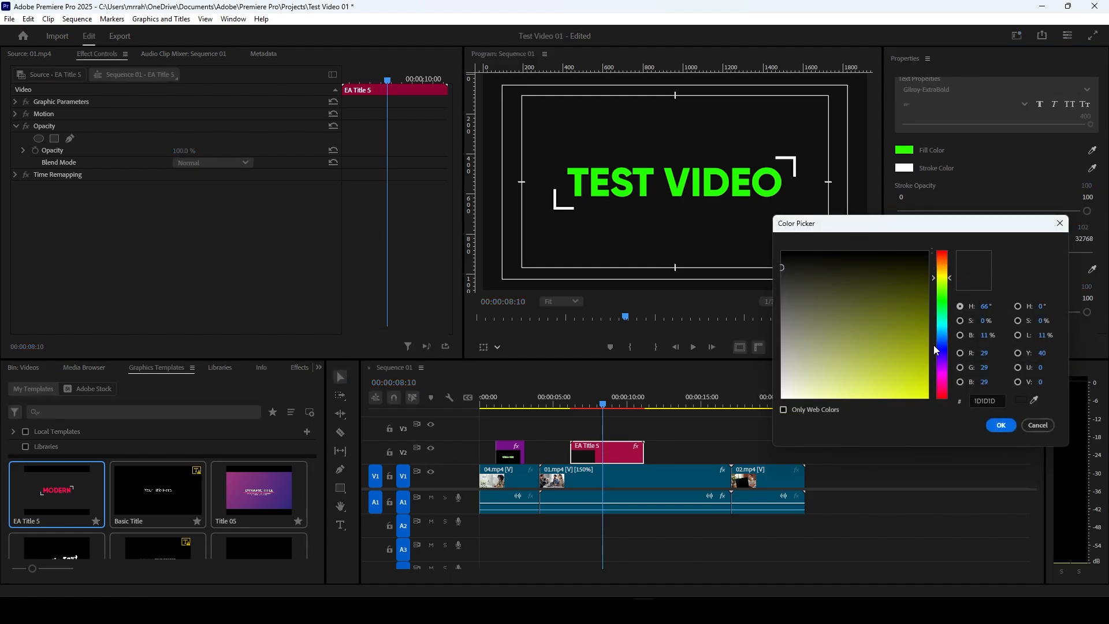
drag(909, 365, 971, 405)
click(1001, 425)
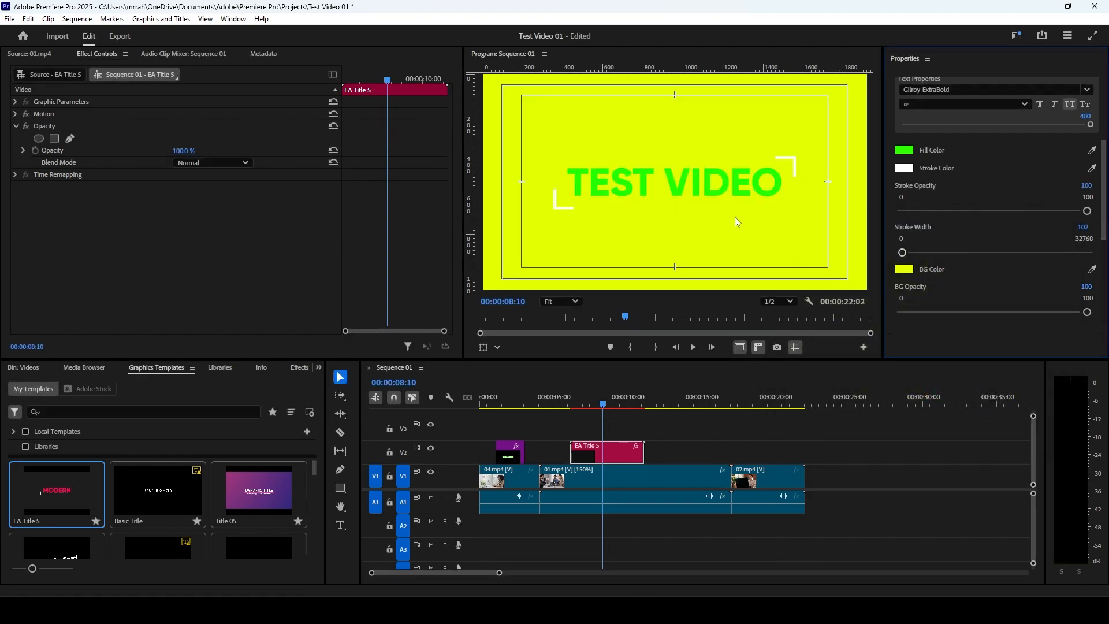
Step: Set the title's background color to black (000000)
click(903, 270)
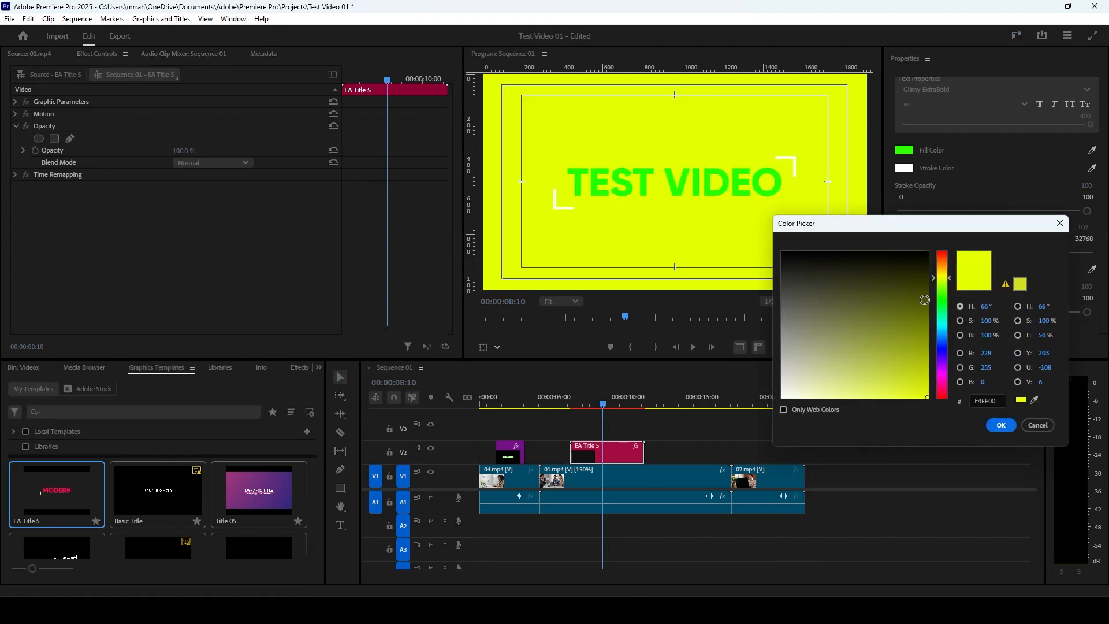
drag(924, 298, 938, 230)
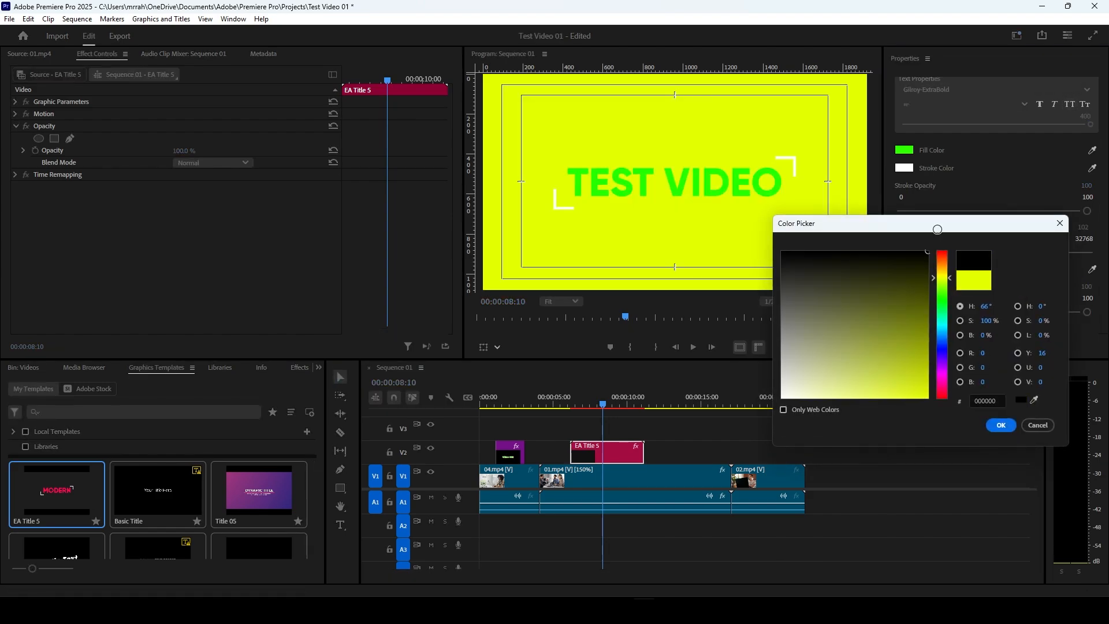
click(1001, 425)
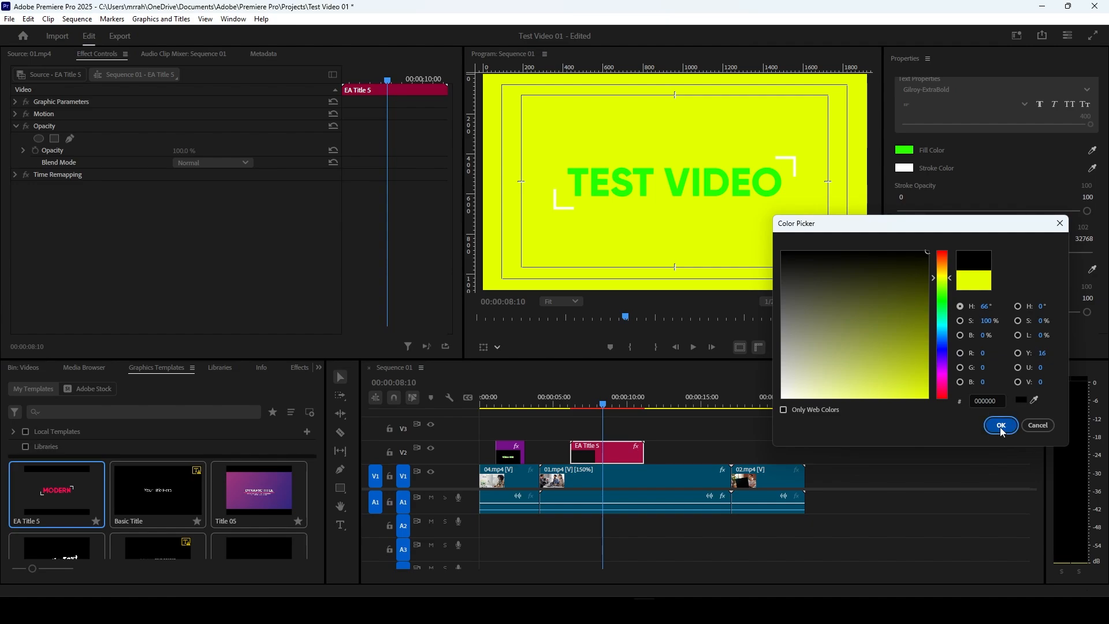
Step: Lower the title's background opacity to 22
scroll(1034, 288, down, 1)
mouse_move(1087, 277)
mouse_down()
mouse_move(1035, 278)
mouse_move(1099, 286)
mouse_up()
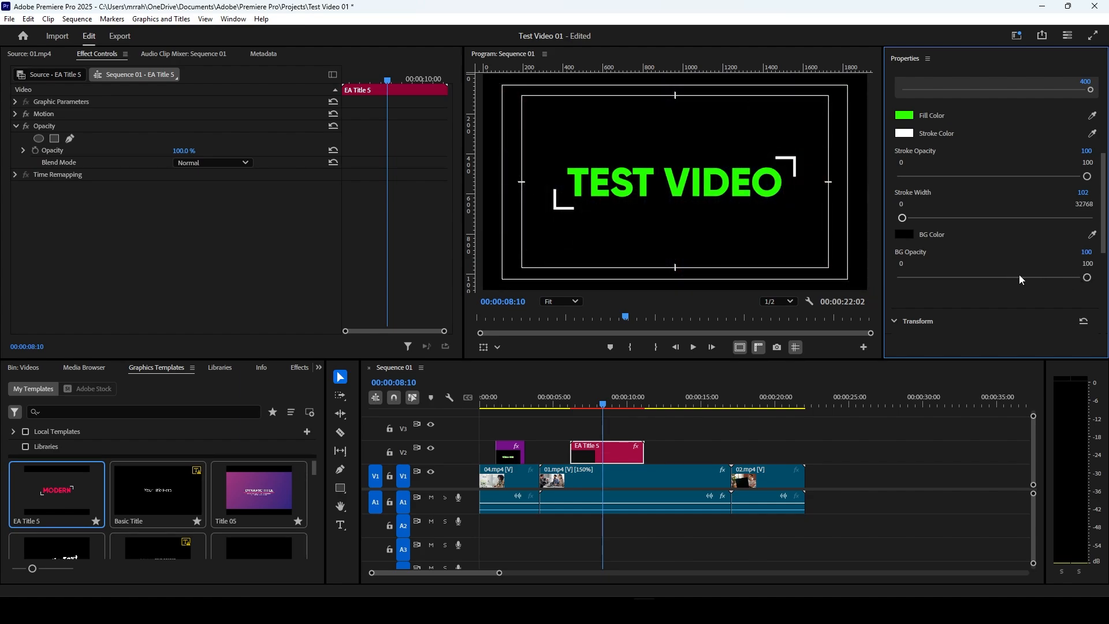
drag(1087, 278, 944, 277)
Step: Set the title template's Zoom to 95 and its X position to 1952
scroll(992, 262, down, 3)
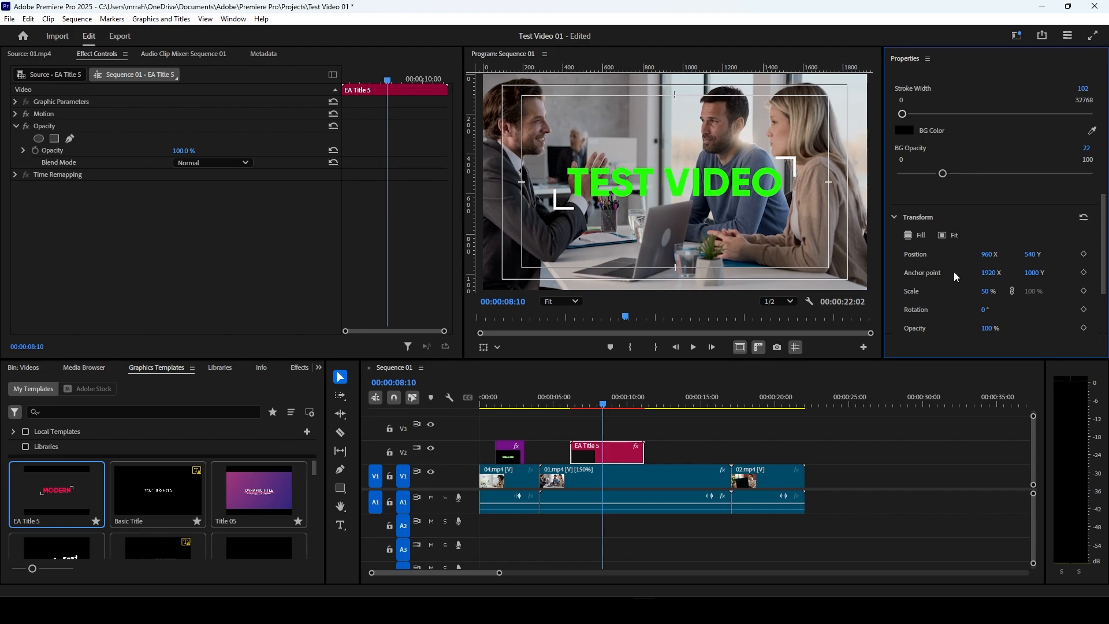
scroll(955, 271, up, 6)
scroll(955, 265, up, 2)
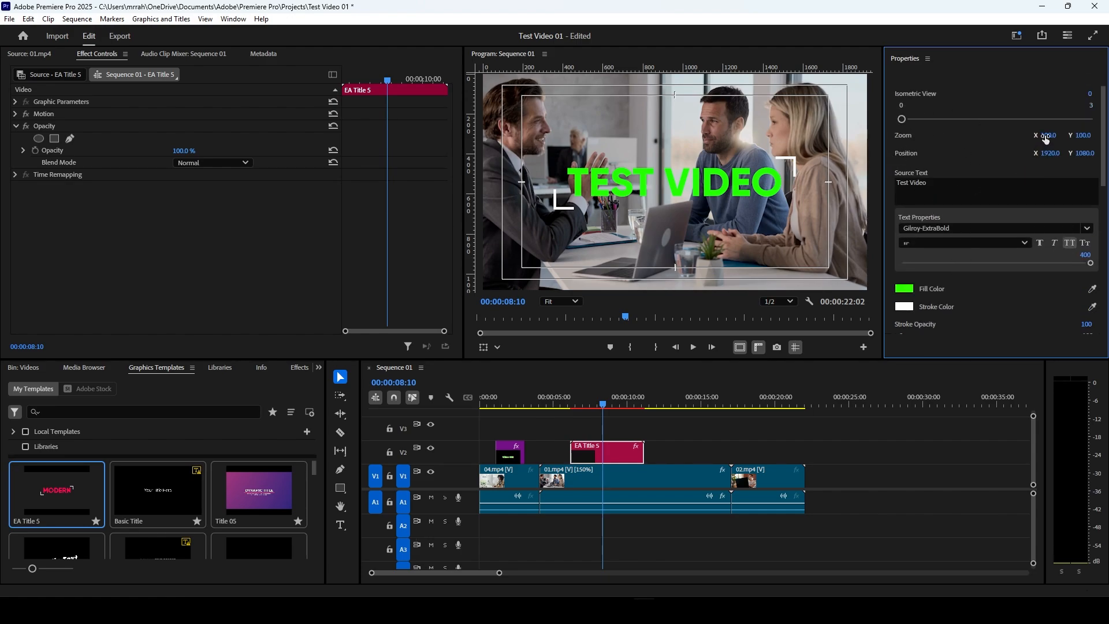
drag(1046, 138, 1038, 139)
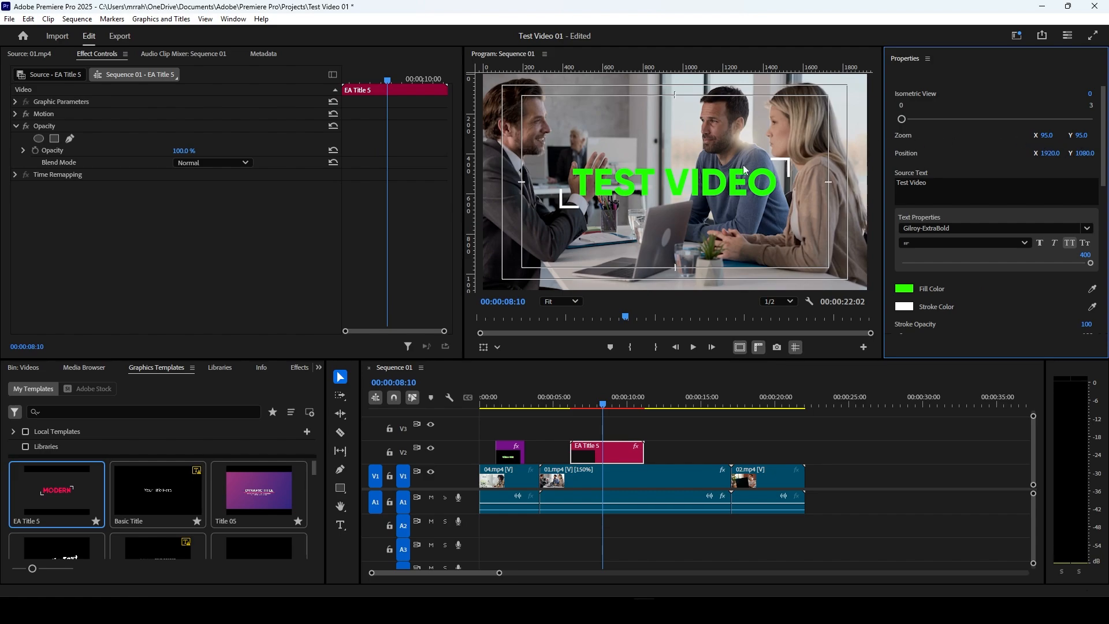
drag(1058, 157, 1077, 157)
mouse_move(901, 119)
mouse_down()
mouse_move(956, 119)
mouse_move(887, 125)
mouse_up()
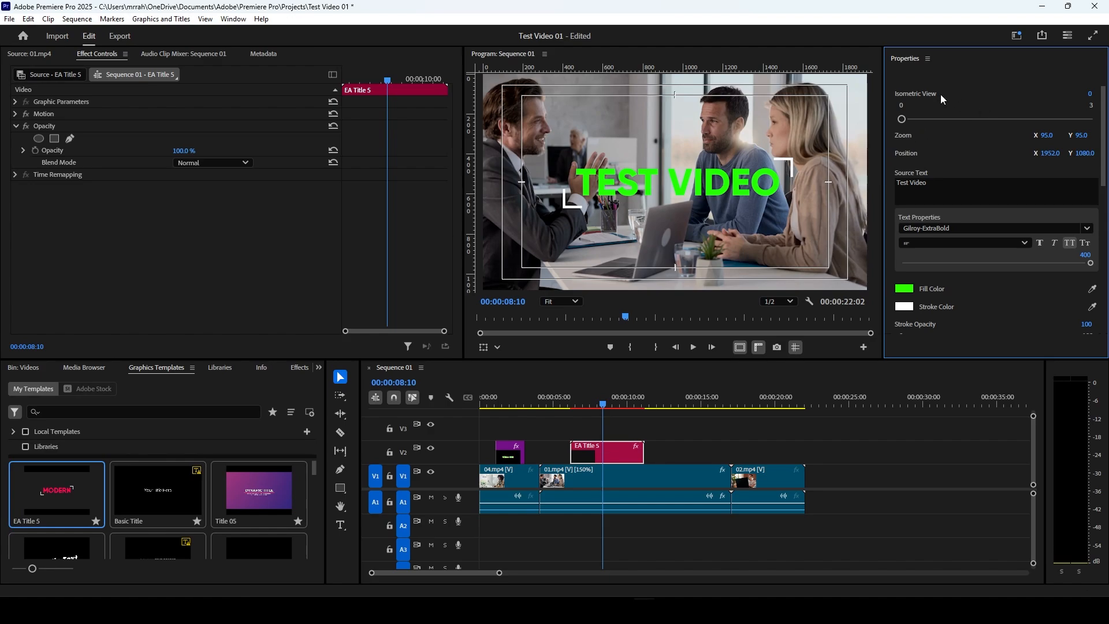
Step: Move the playhead to the start of the EA Title 5 clip at 00:00:06:06 and select the clip
scroll(1084, 202, down, 4)
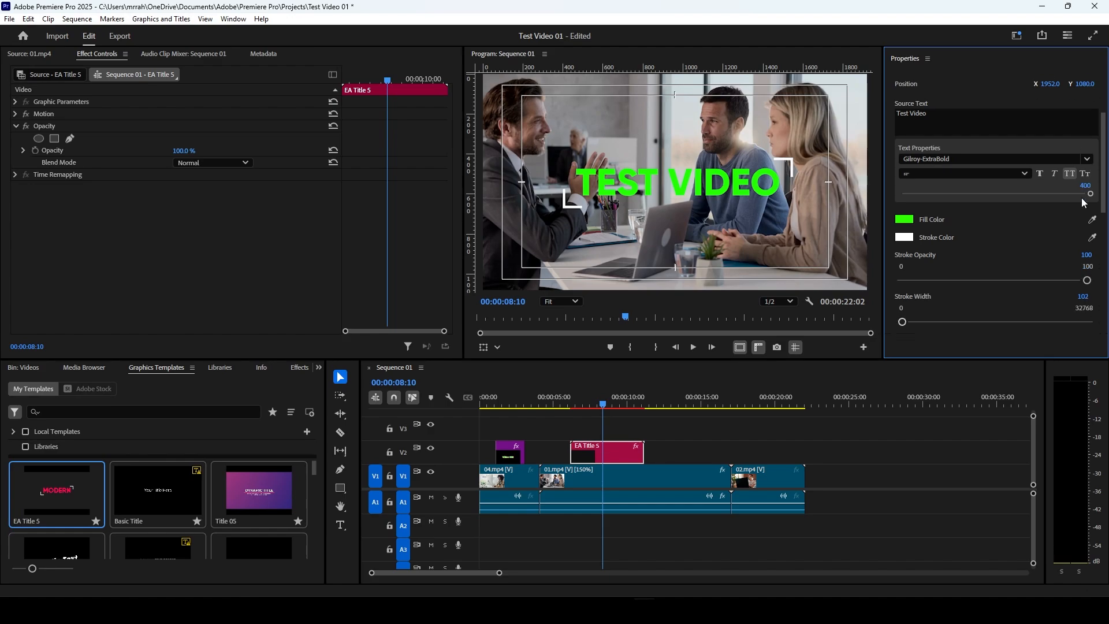
scroll(1084, 202, down, 4)
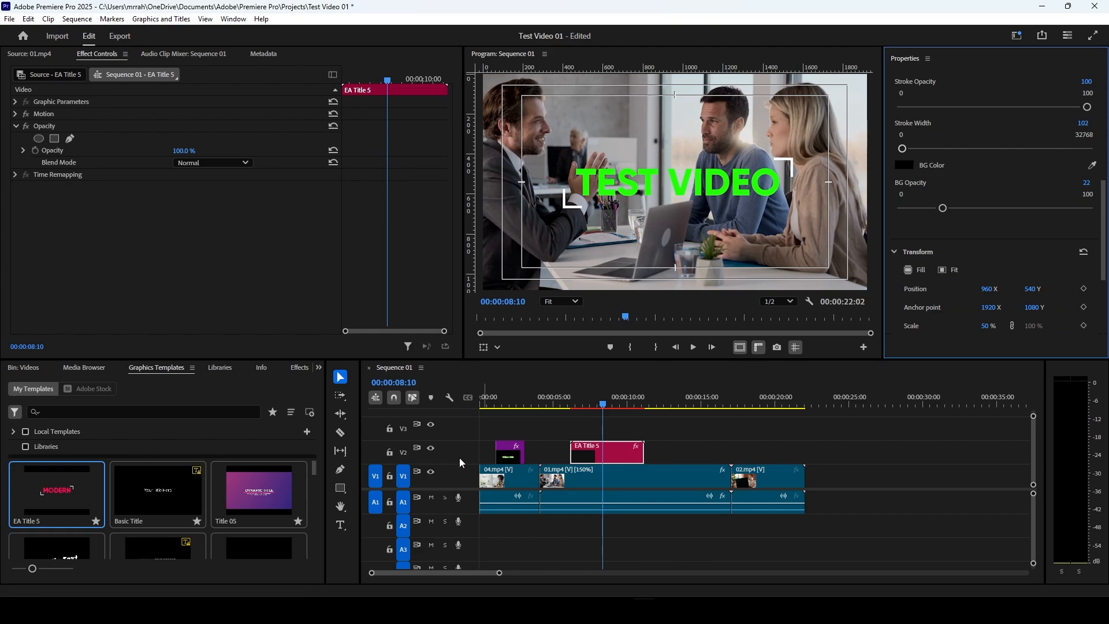
click(503, 405)
drag(504, 408, 570, 419)
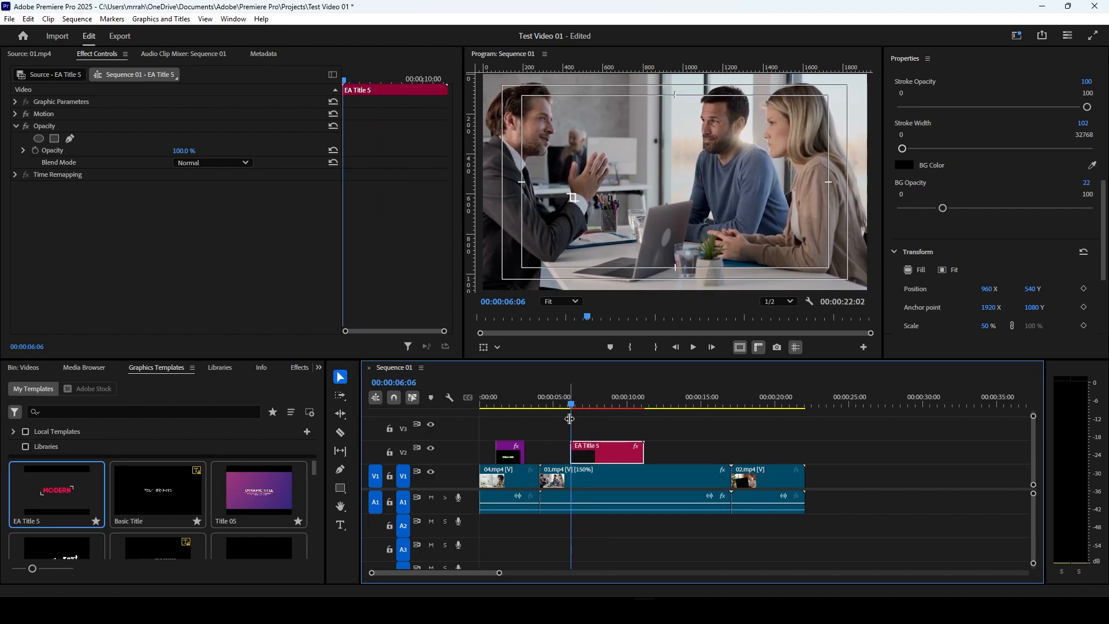
click(586, 431)
click(592, 447)
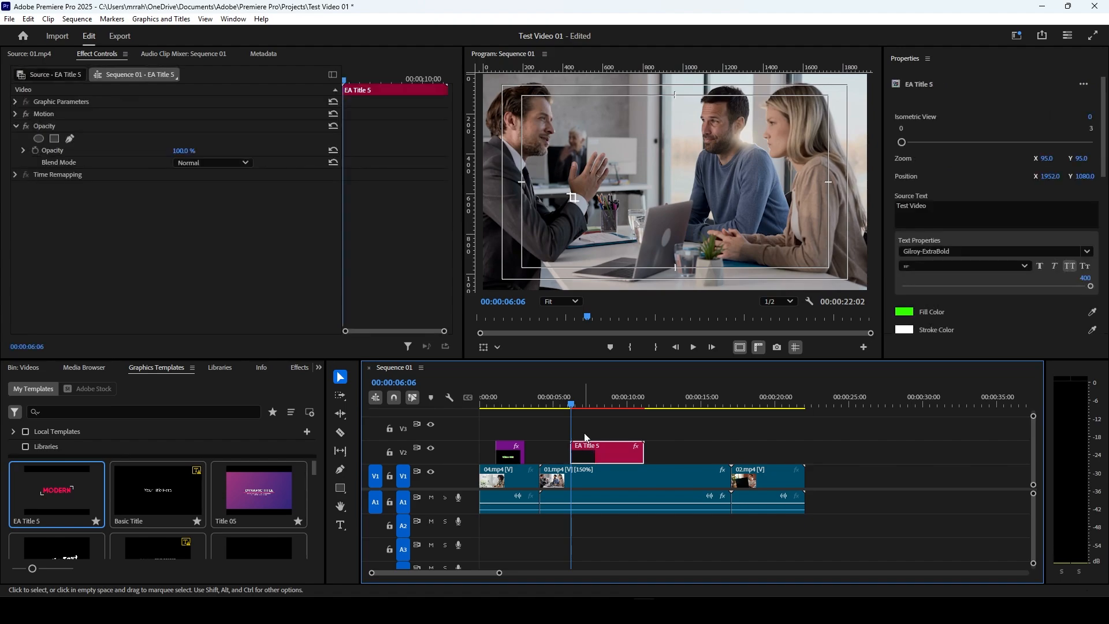
Step: Start Position and Scale keyframing on the EA Title 5 clip with the playhead at 00:00:07:14
drag(575, 408, 599, 410)
drag(599, 454, 643, 453)
mouse_move(598, 407)
mouse_down()
mouse_move(616, 409)
mouse_move(580, 408)
mouse_move(590, 408)
mouse_up()
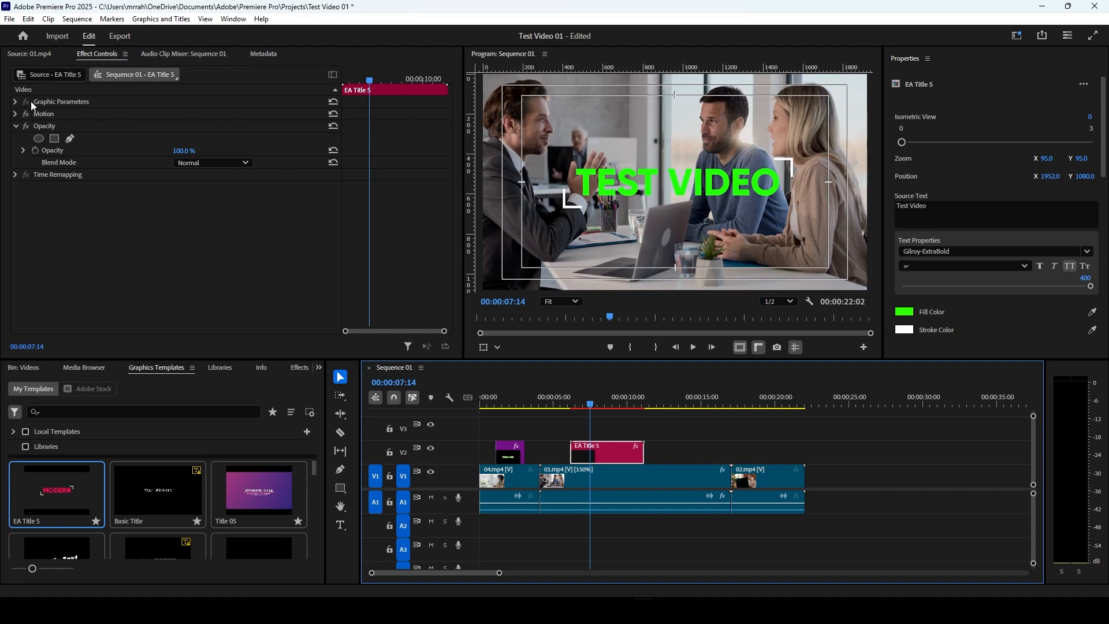
click(16, 114)
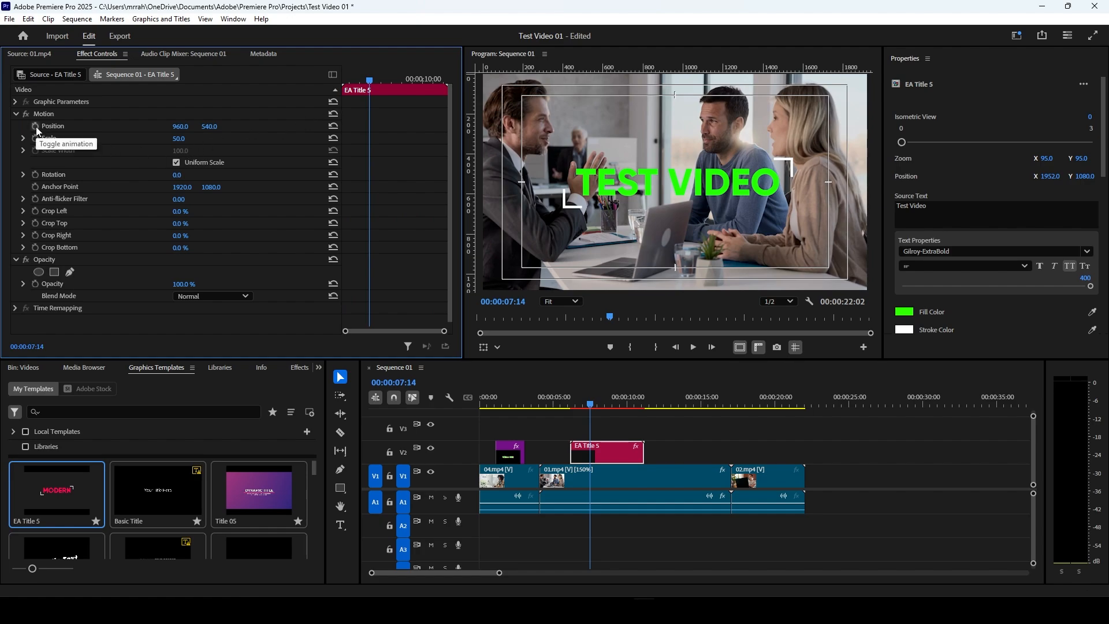
click(35, 126)
click(35, 138)
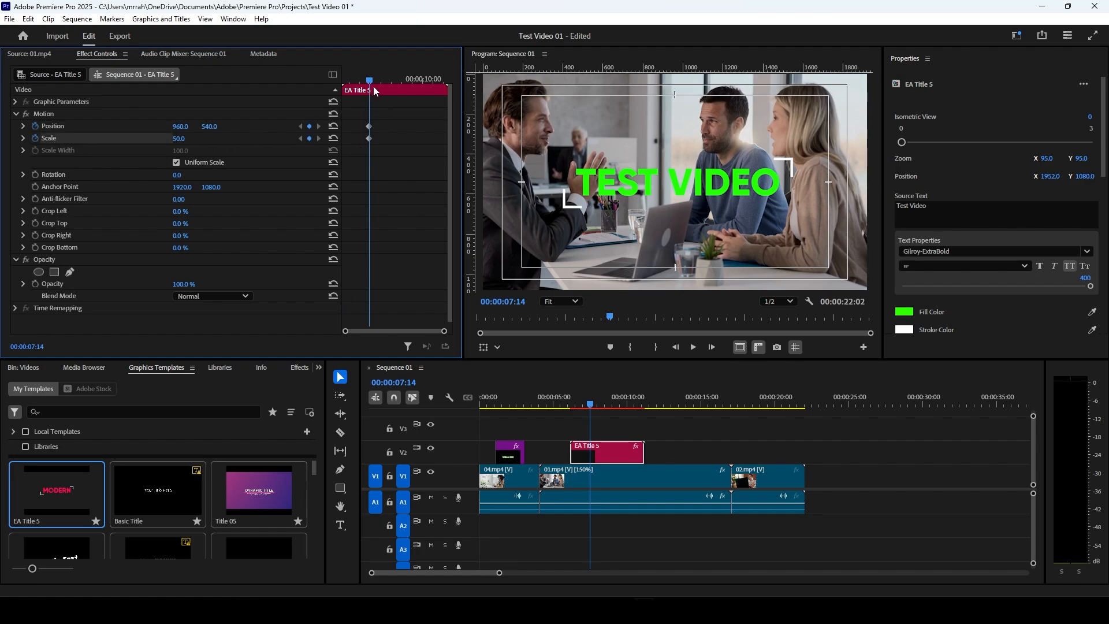
Step: Add Position and Scale keyframes to the title at 00:00:08:19, with X position 938 and Scale 91
drag(370, 81, 394, 80)
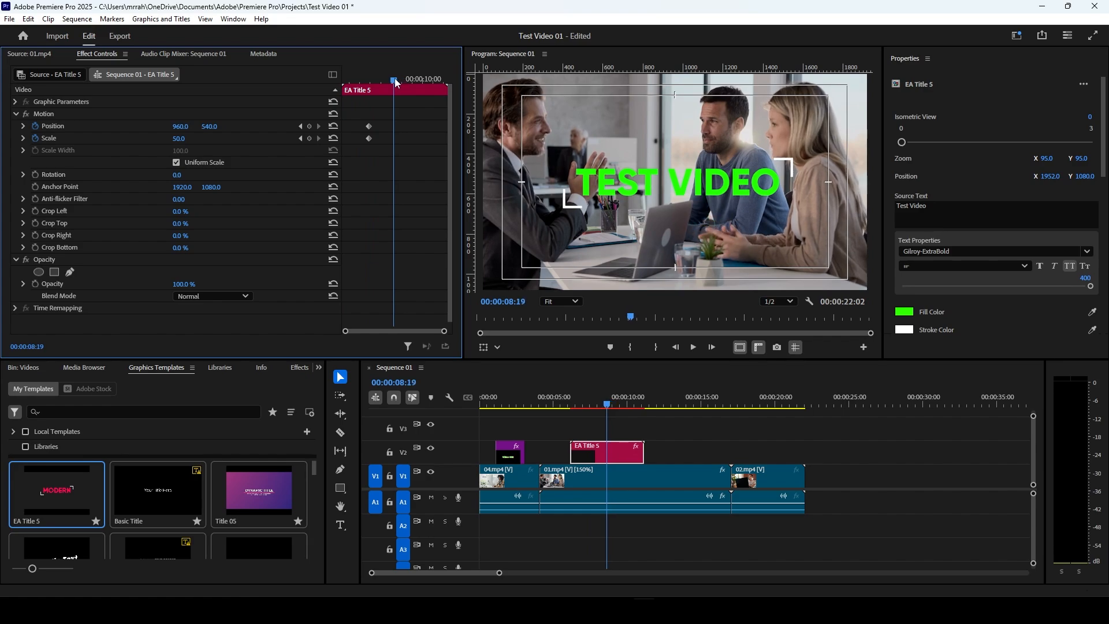
click(310, 126)
click(309, 139)
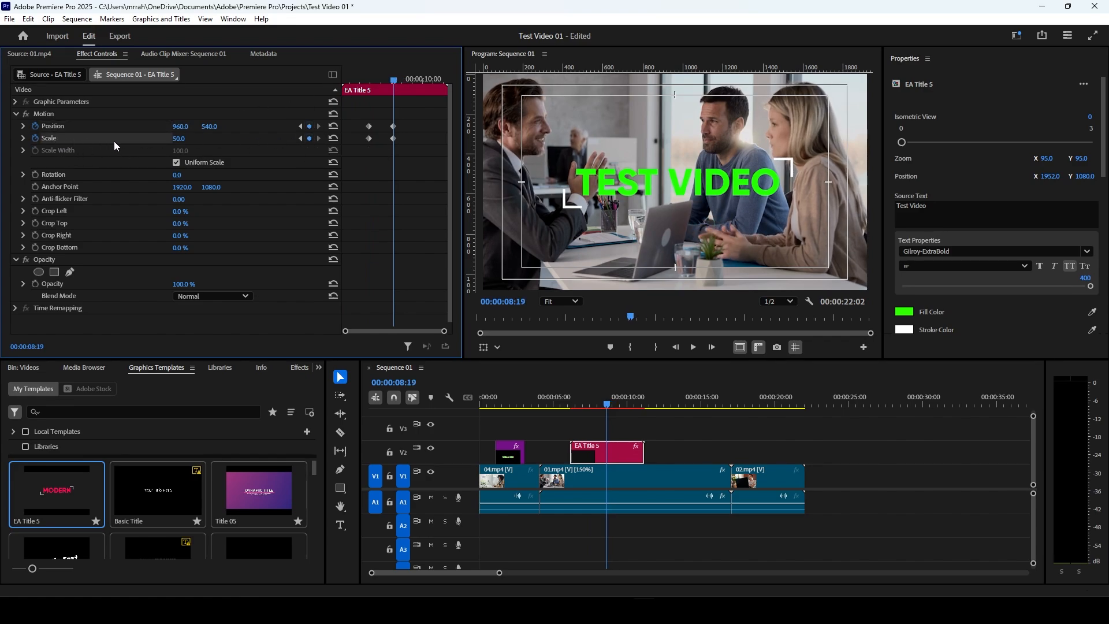
mouse_move(172, 140)
mouse_down()
mouse_move(203, 140)
mouse_move(178, 127)
mouse_up()
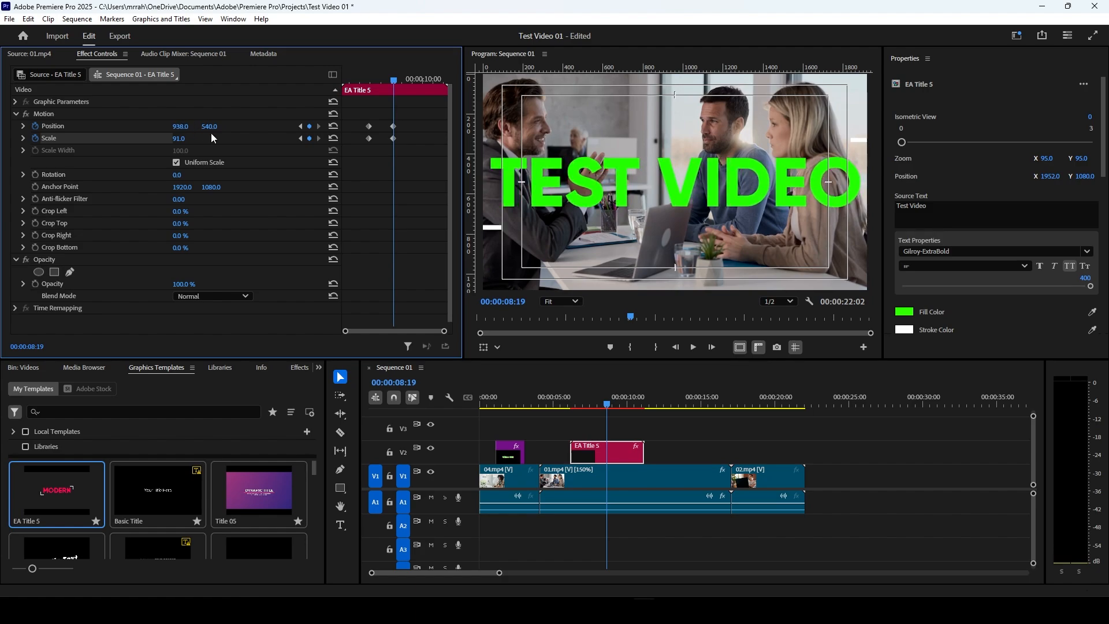
Step: Apply Ease Out temporal interpolation to the title's Position and Scale keyframes
right_click(393, 138)
mouse_move(457, 237)
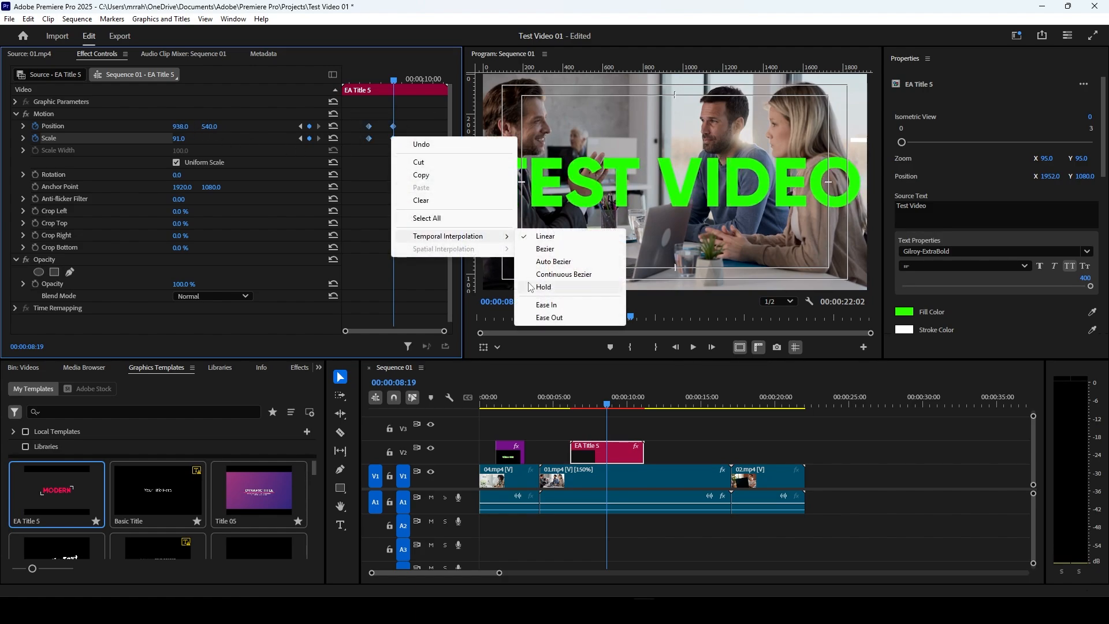
click(546, 317)
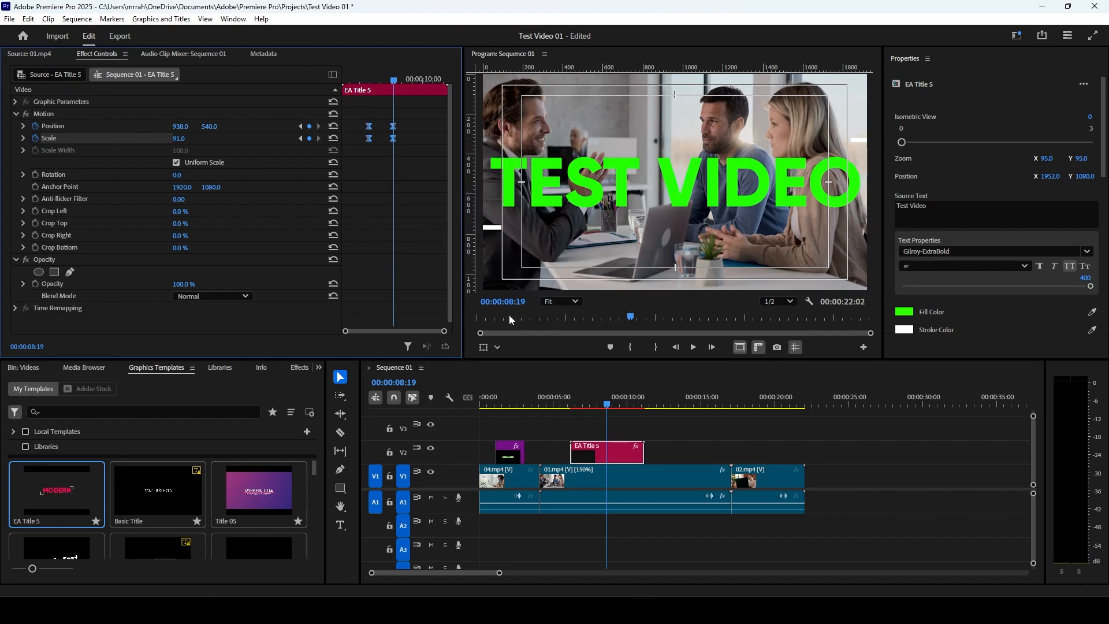
Step: Play back the title's scaling animation from 00:00:07:00 and again from about 00:00:07:19, stopping at 00:00:09:26
click(359, 79)
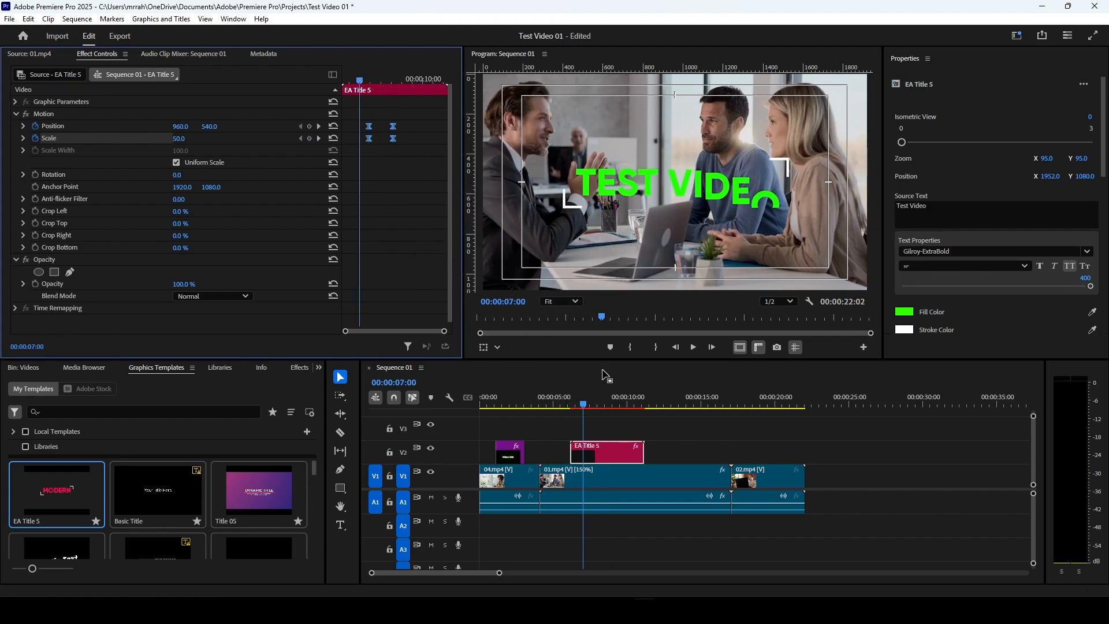
click(693, 347)
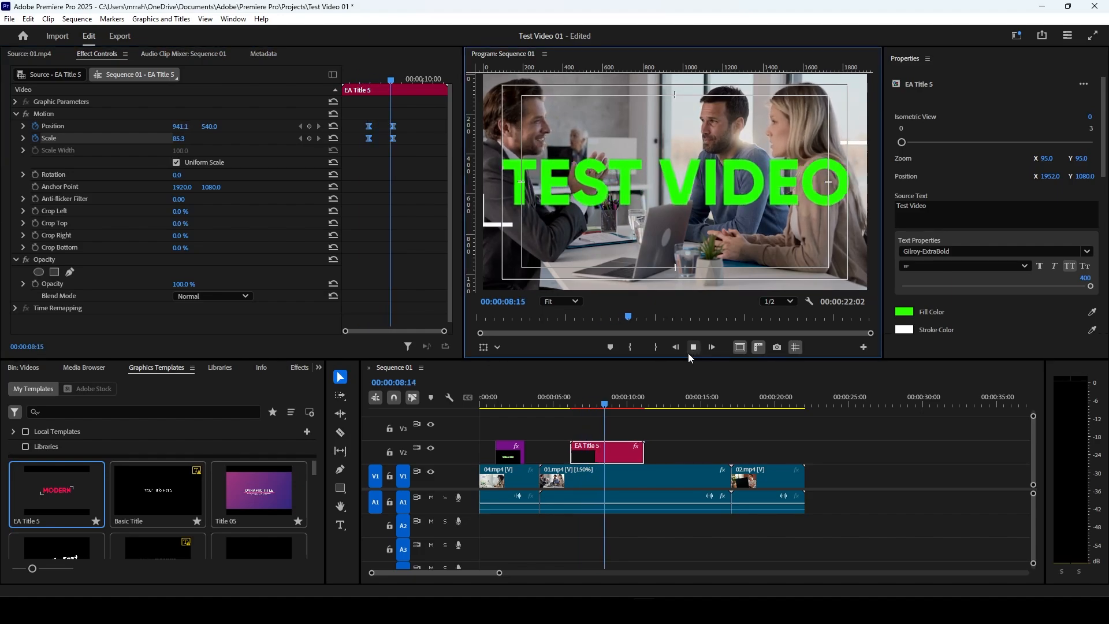
click(594, 404)
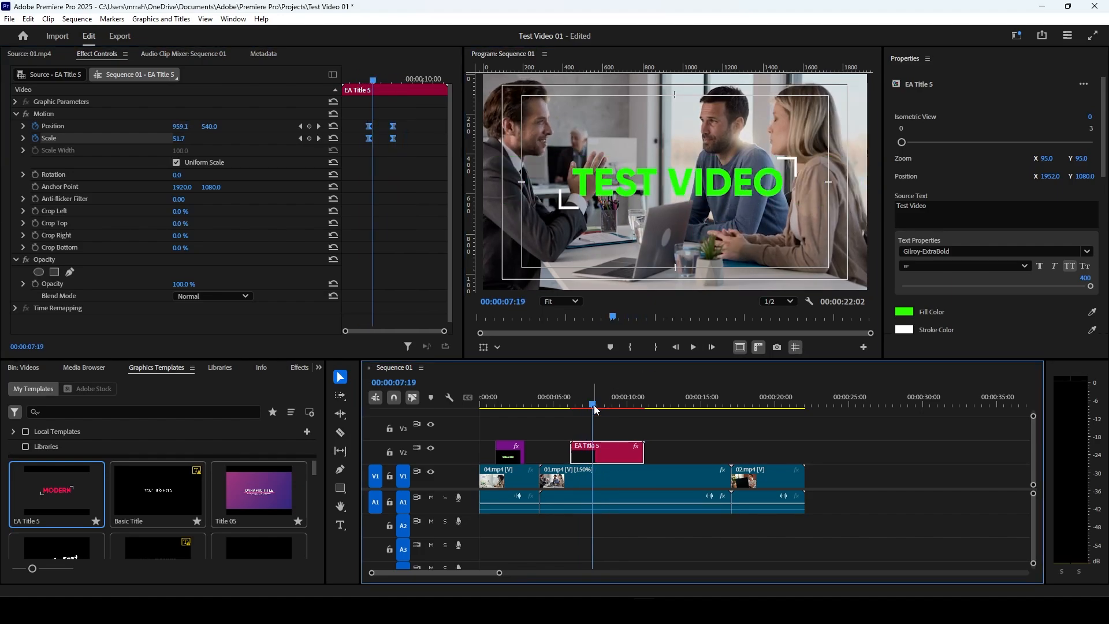
drag(594, 403, 594, 399)
click(693, 348)
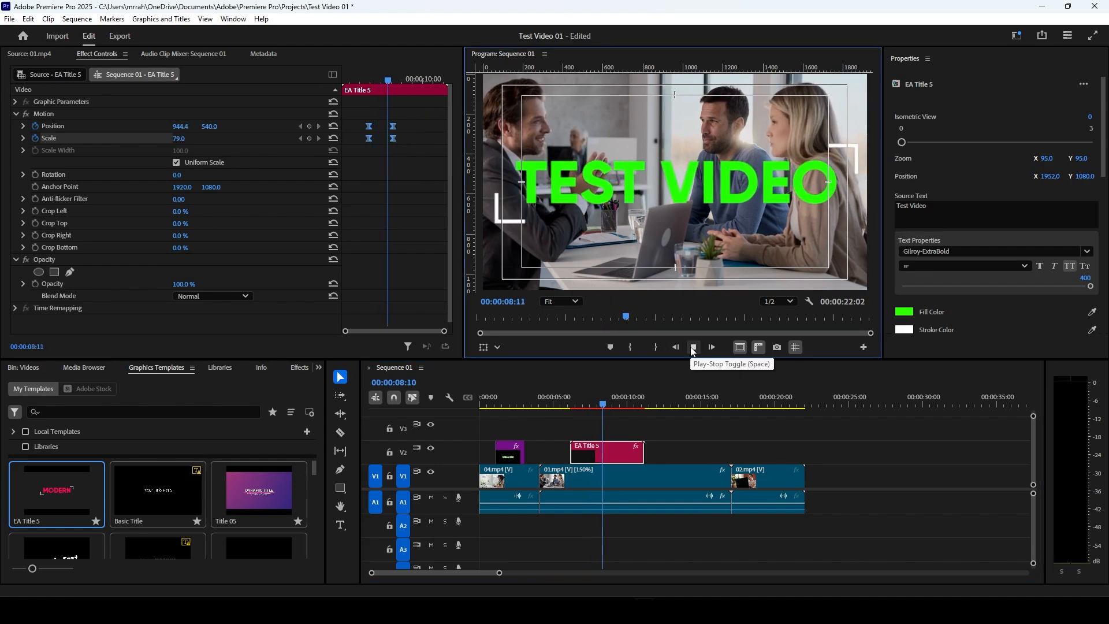
key(space)
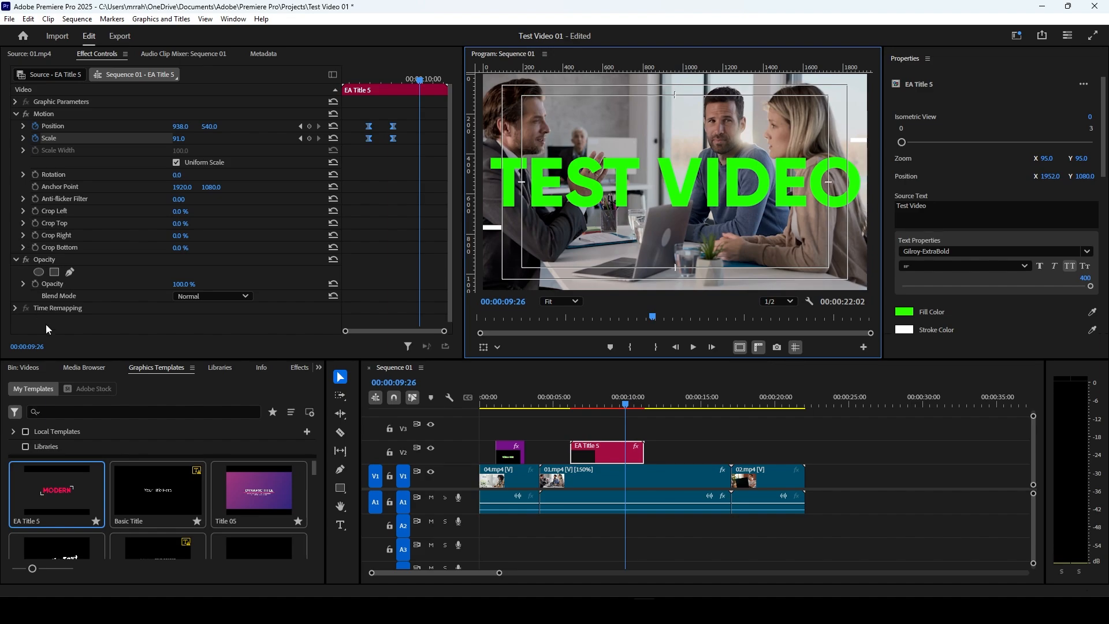
Step: Check the Creative Cloud libraries and the clip information for the EA Title 5 title
click(225, 370)
click(260, 369)
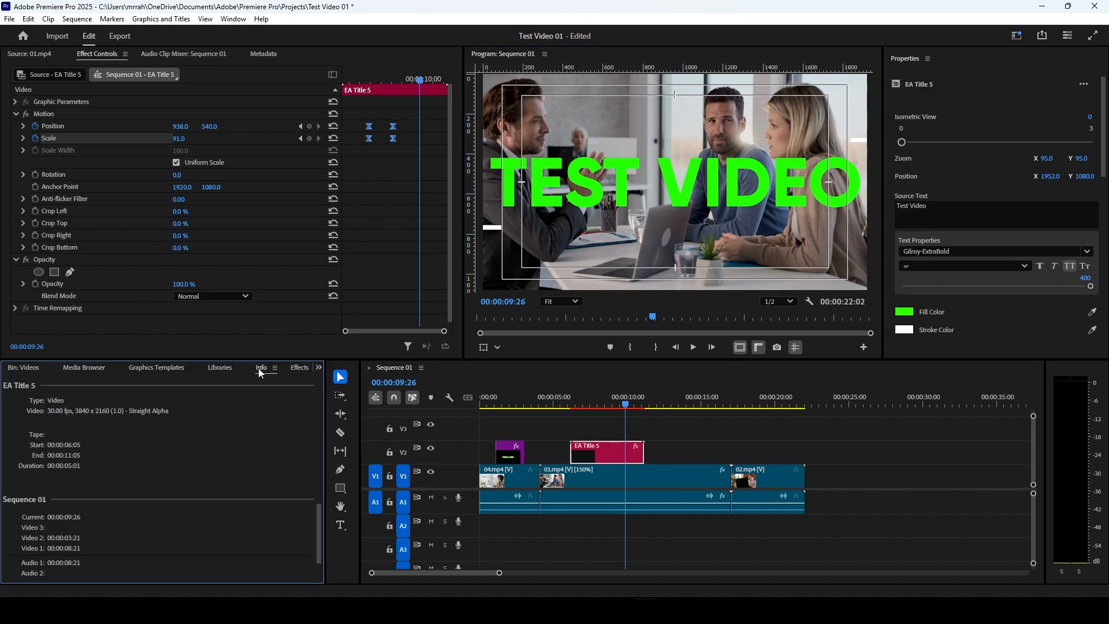
click(227, 369)
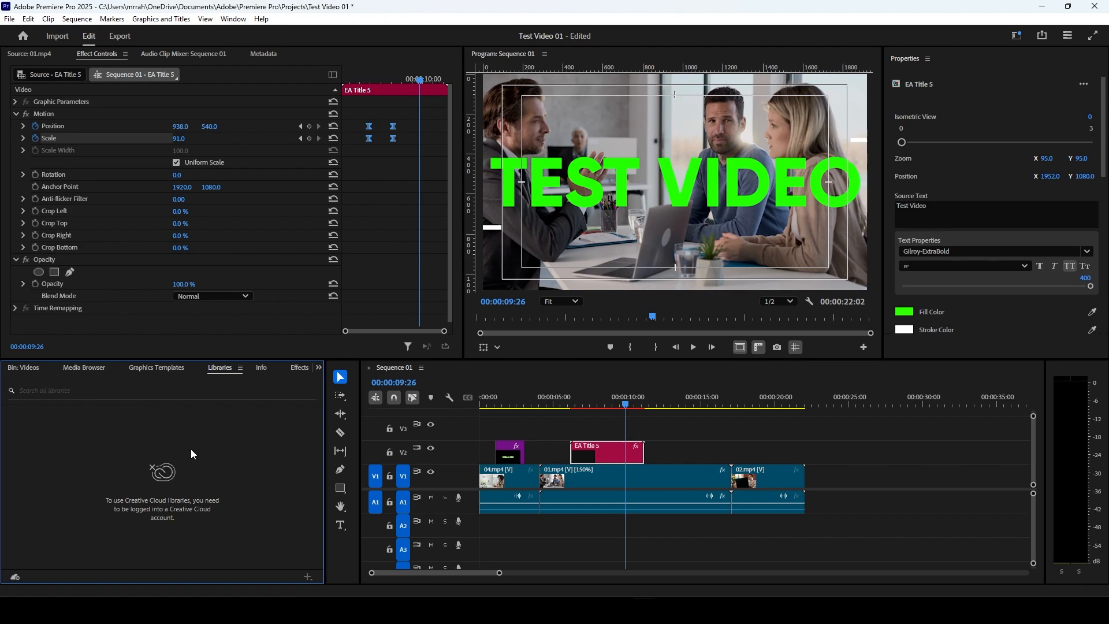
click(263, 369)
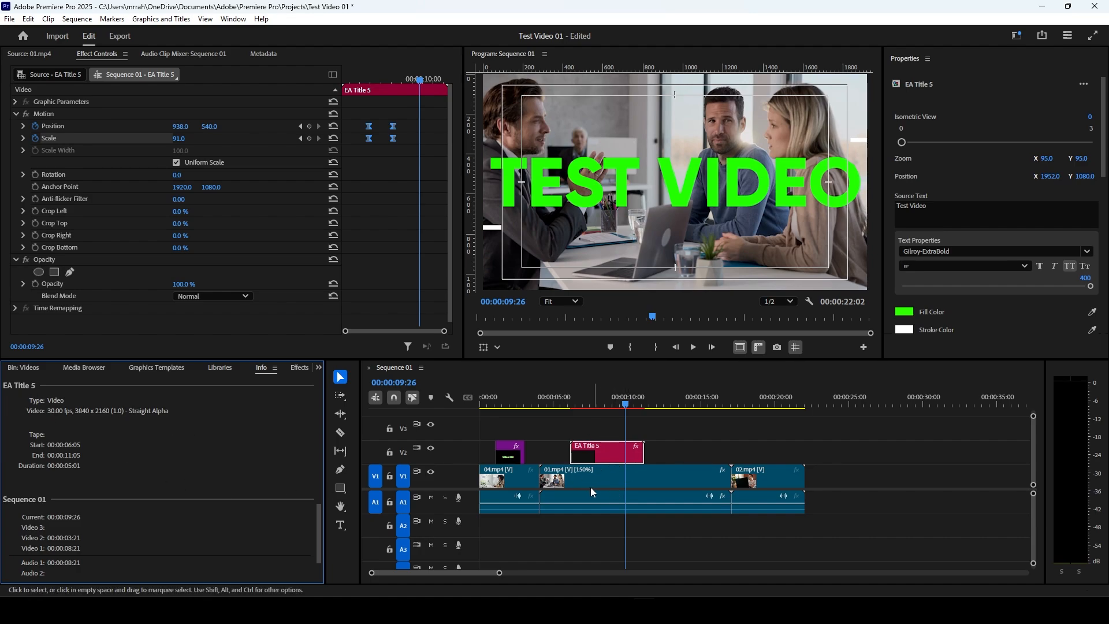
Step: Deselect the title and compare the clip information of 01.mp4 and 02.mp4, finishing with 01.mp4 selected
click(751, 446)
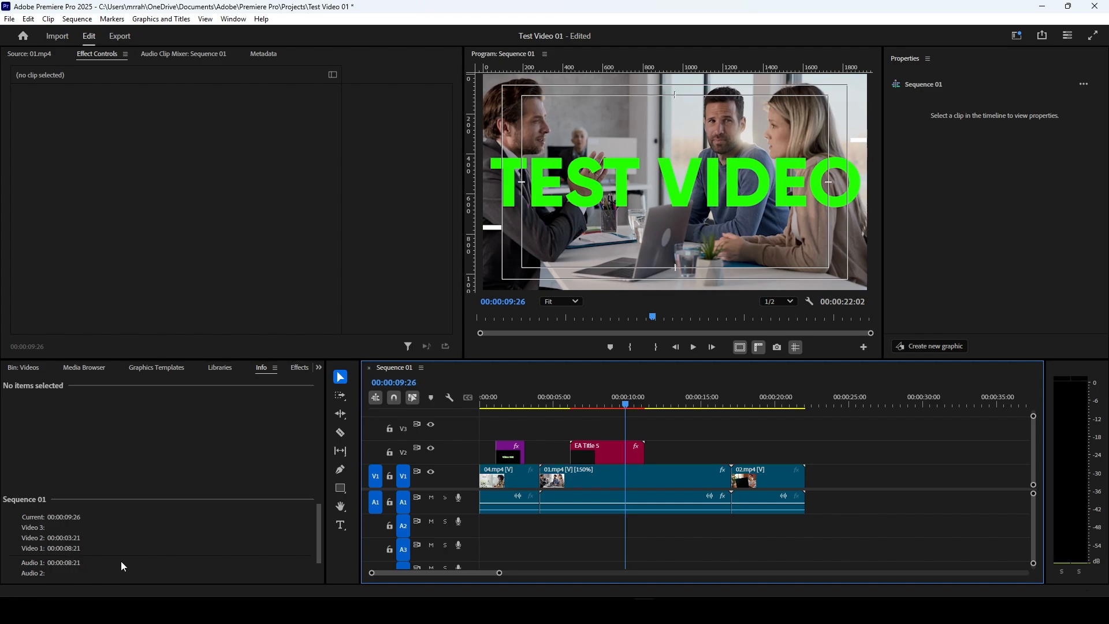
click(695, 485)
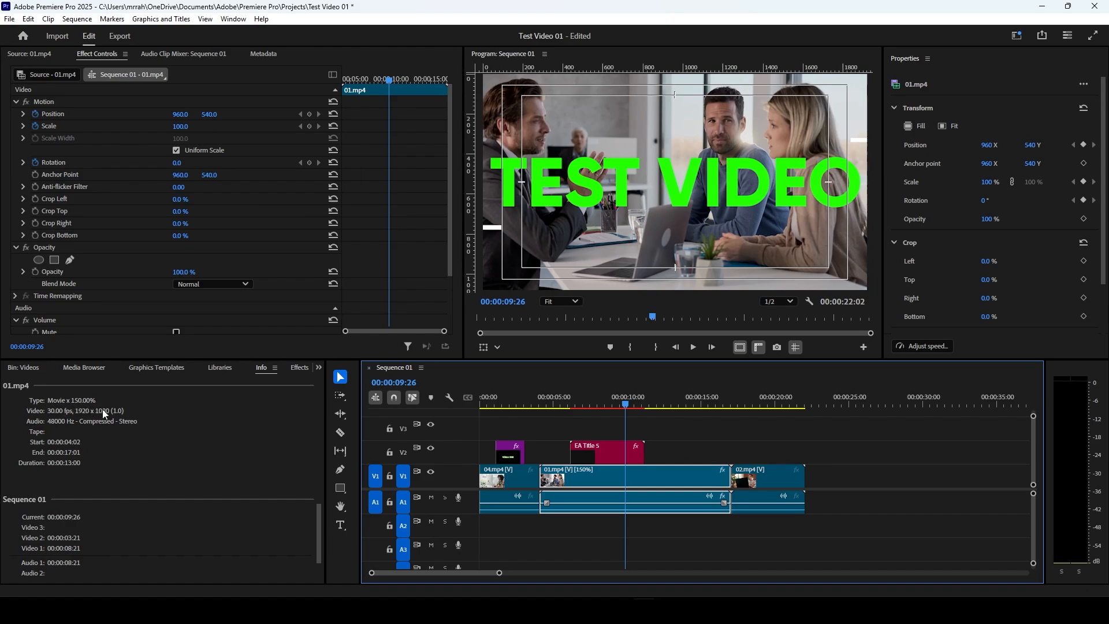
click(763, 477)
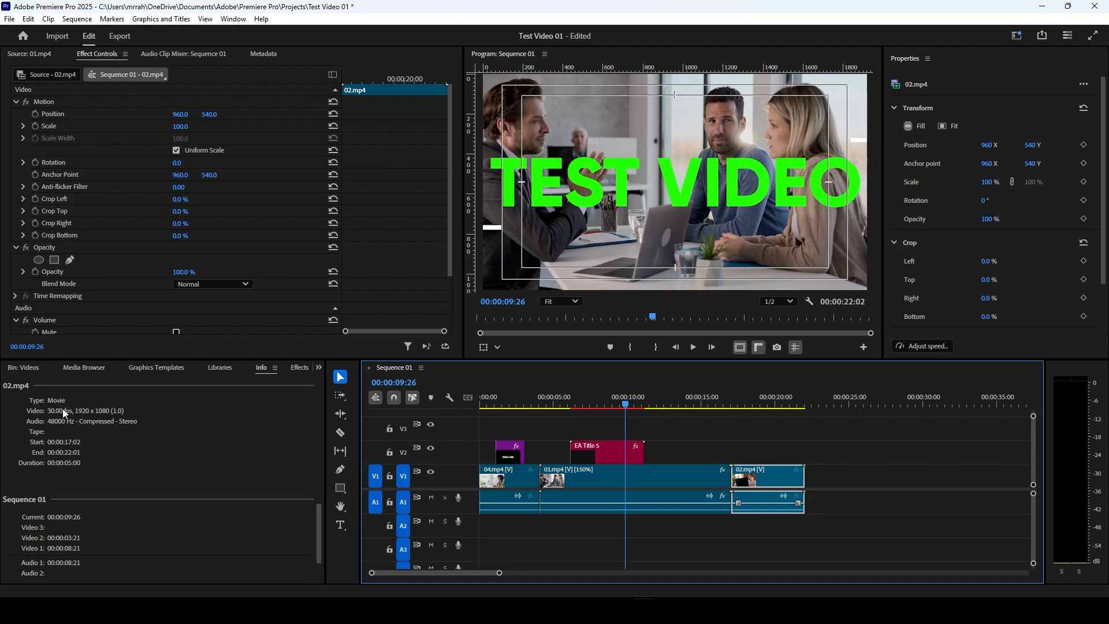
click(586, 476)
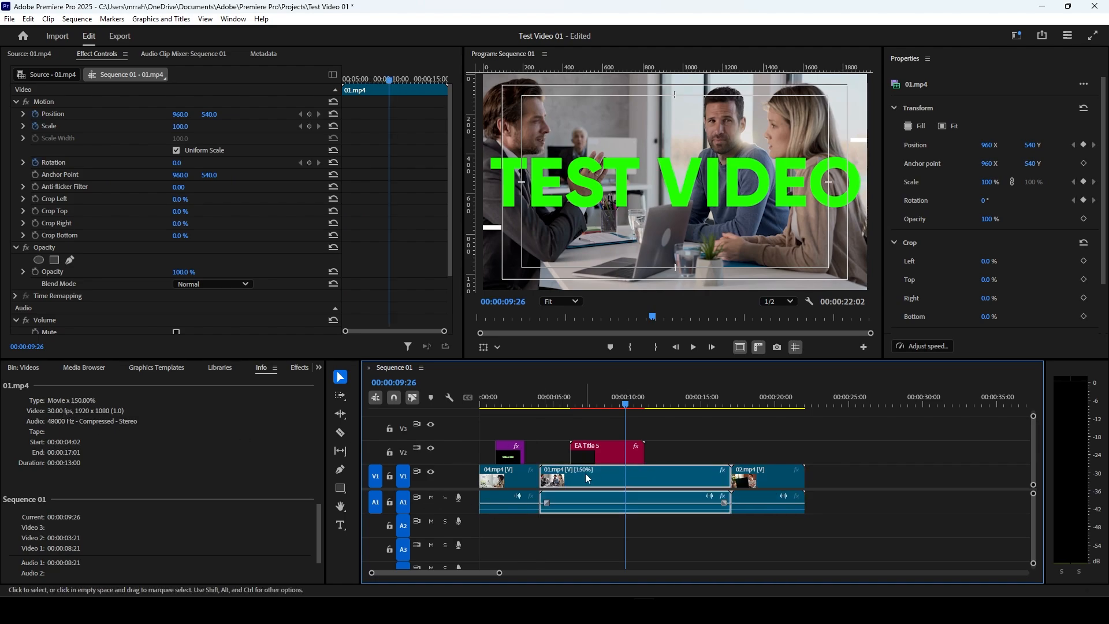
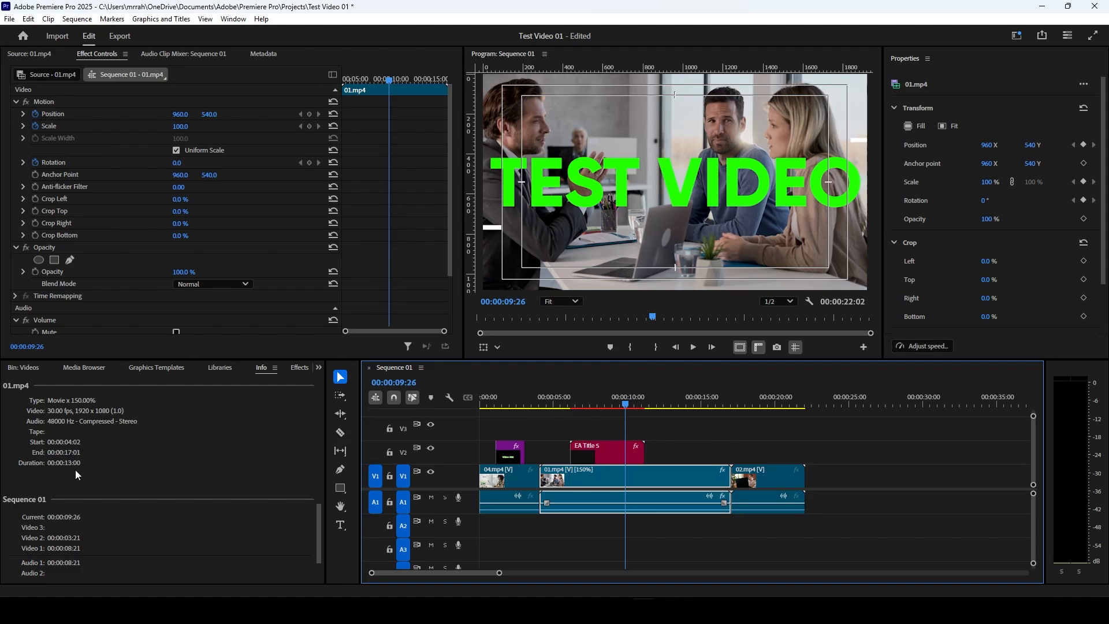
Step: Show the Effects panel and look over its preset, effect and transition categories
click(319, 370)
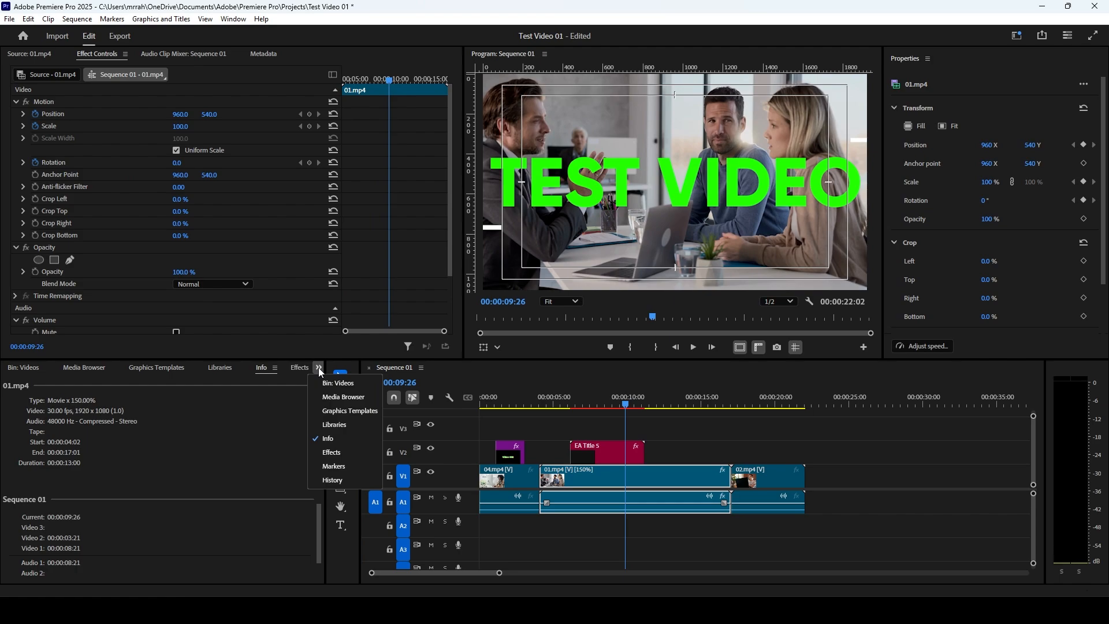
click(319, 371)
click(317, 370)
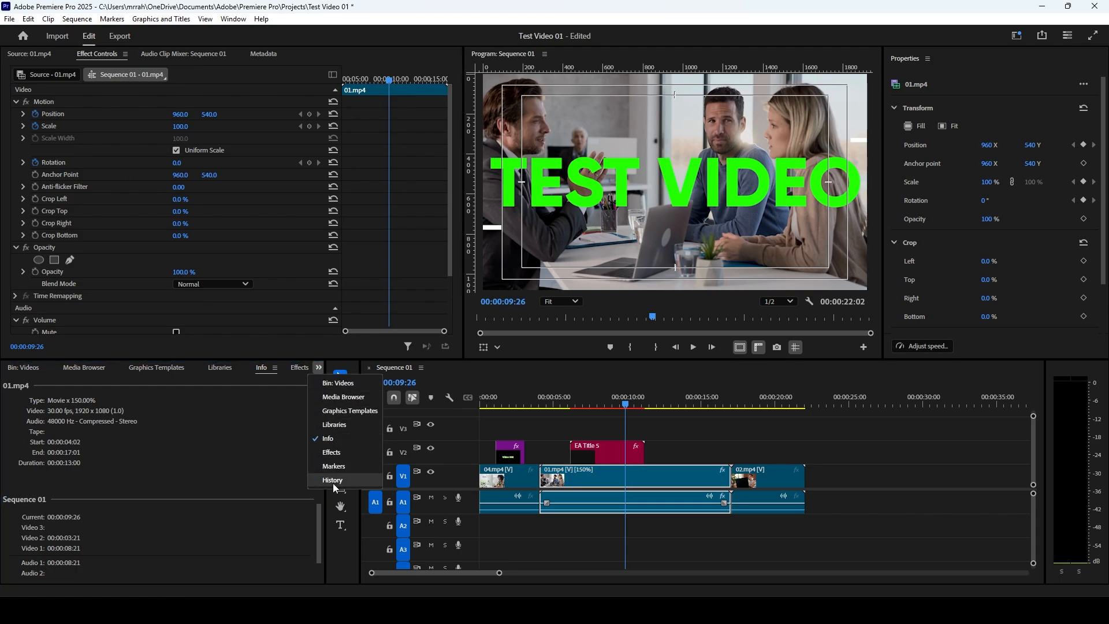
click(327, 453)
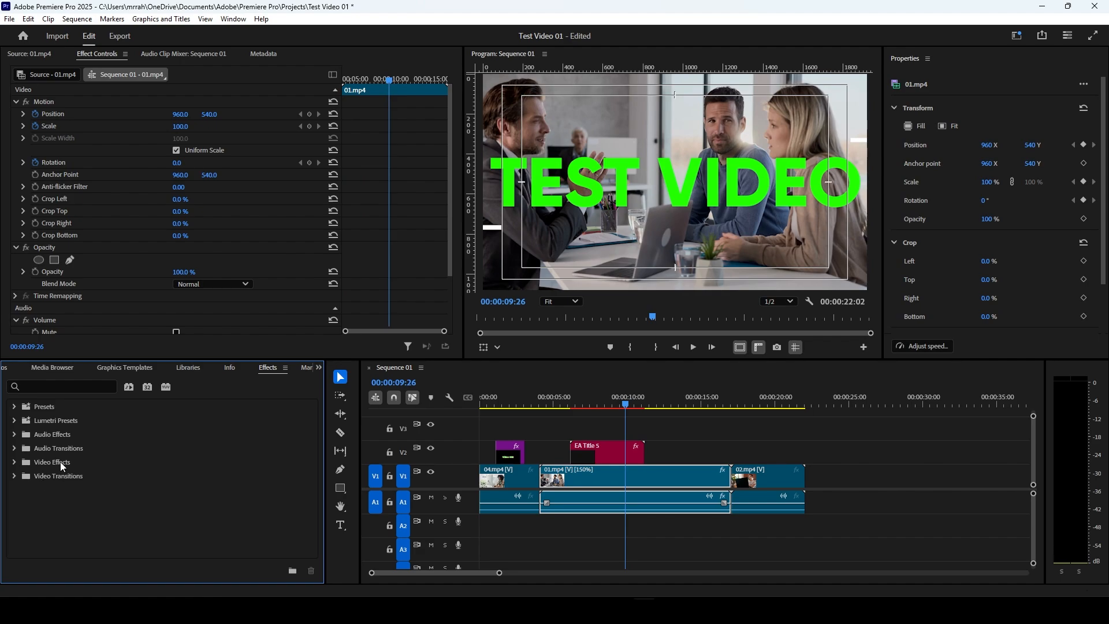
Step: Show the Markers panel, deselect the 01.mp4 clip and add a sequence marker at 00:00:09:26
click(318, 368)
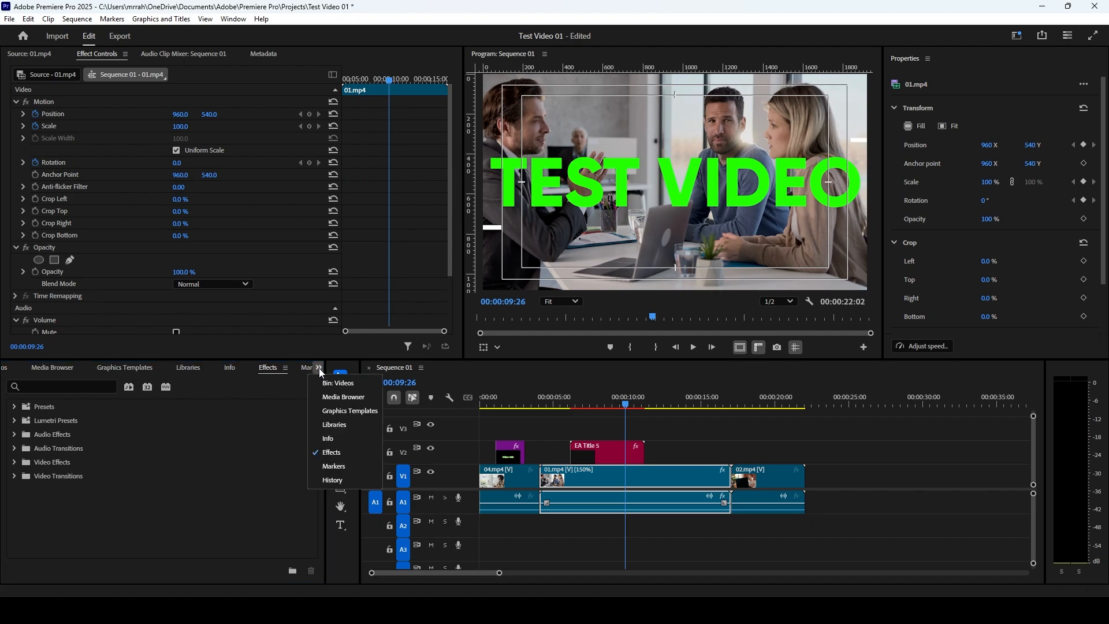
click(335, 466)
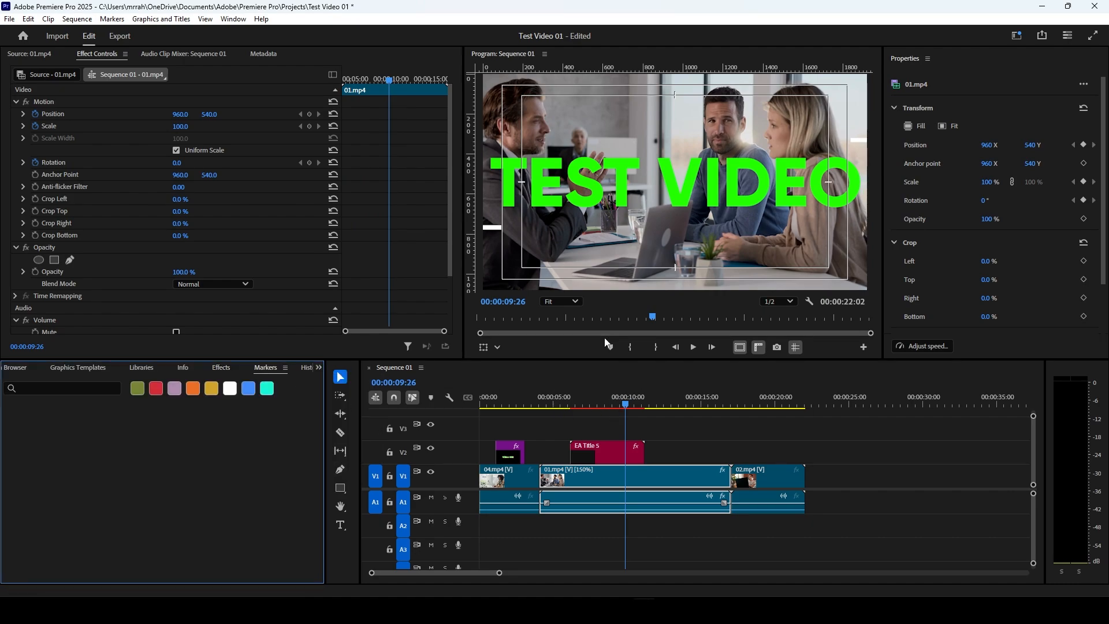
click(642, 429)
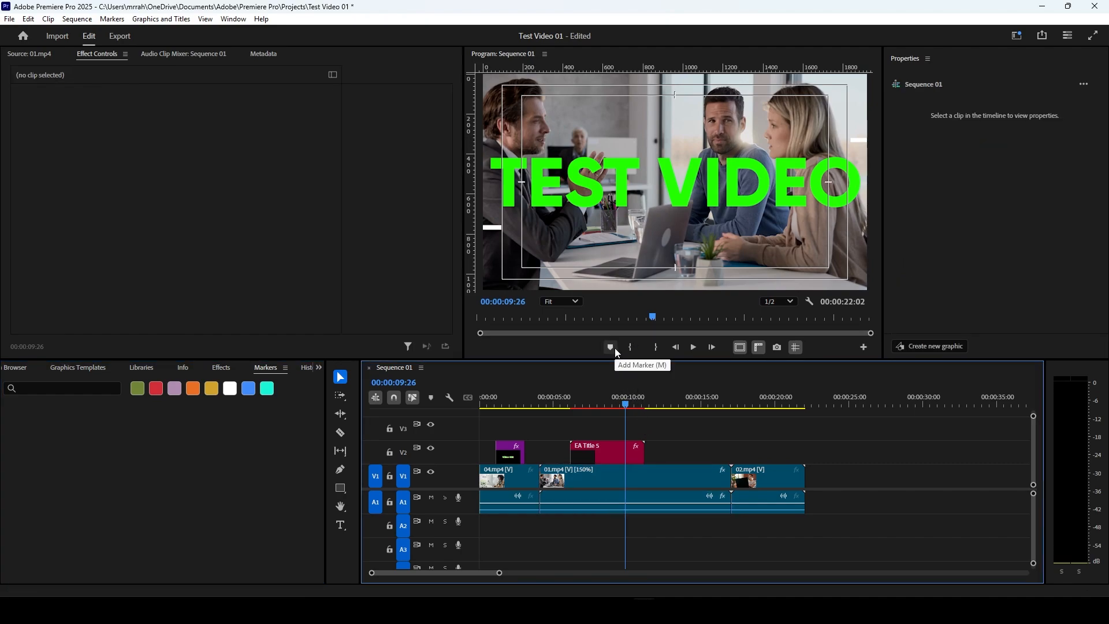
click(613, 348)
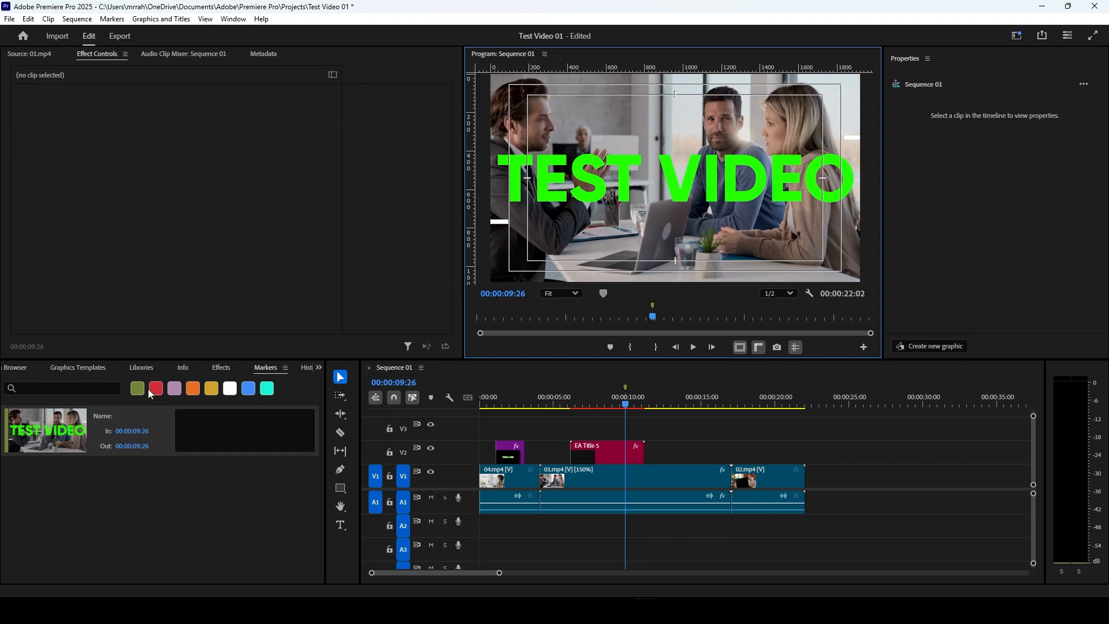
Step: Toggle the red and green color filters of the marker list to check which markers each one shows
click(149, 431)
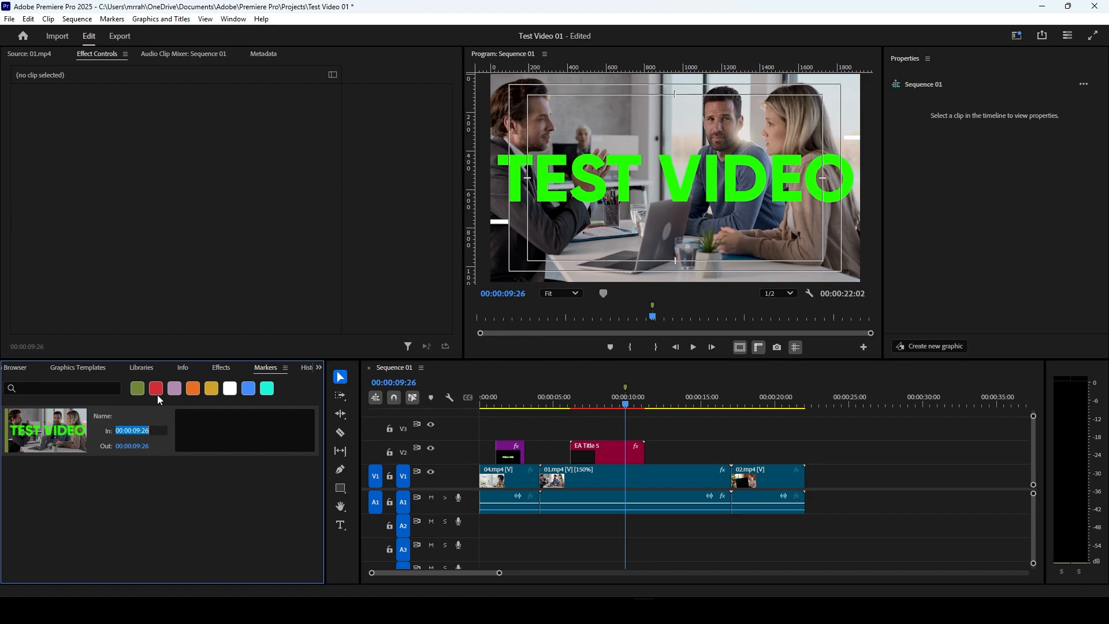
click(154, 388)
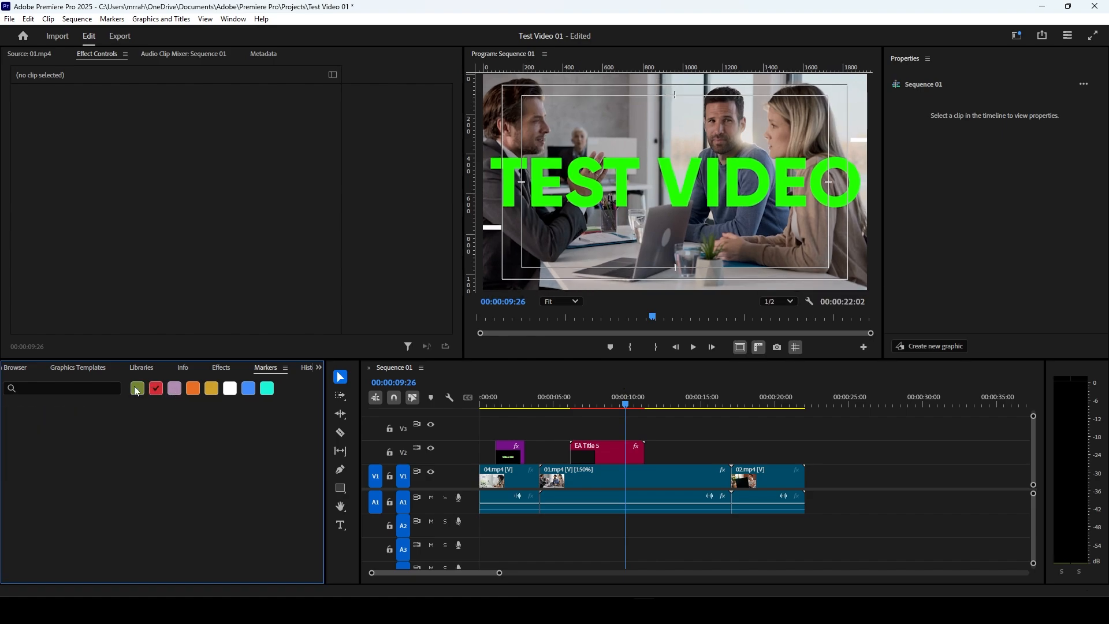
click(136, 388)
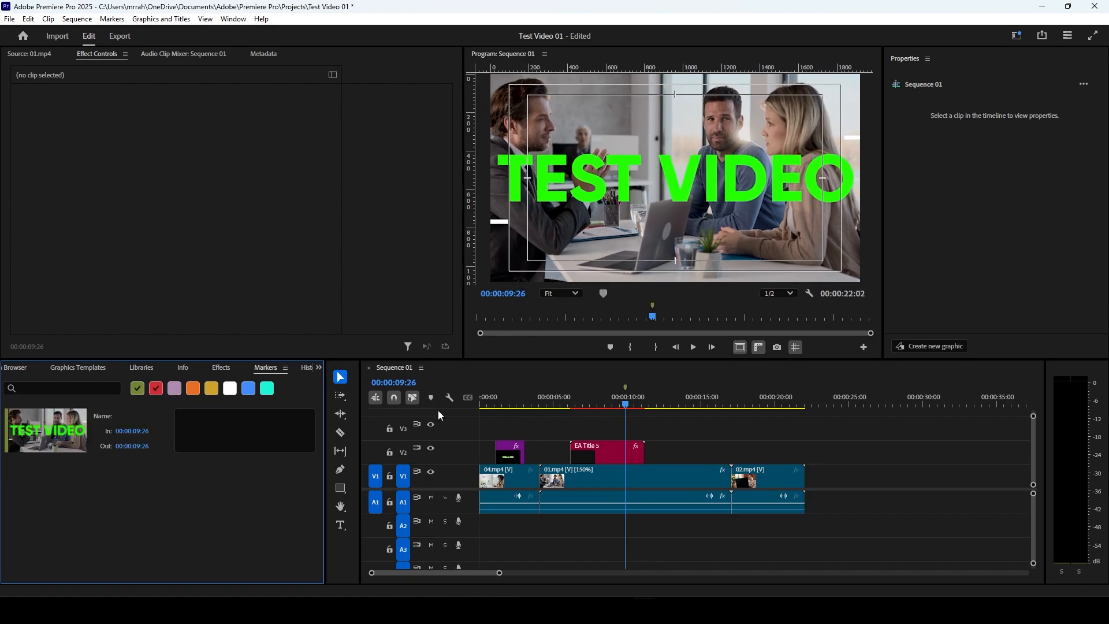
click(152, 392)
Step: Change the color of the sequence marker at 00:00:09:26 to red
click(625, 387)
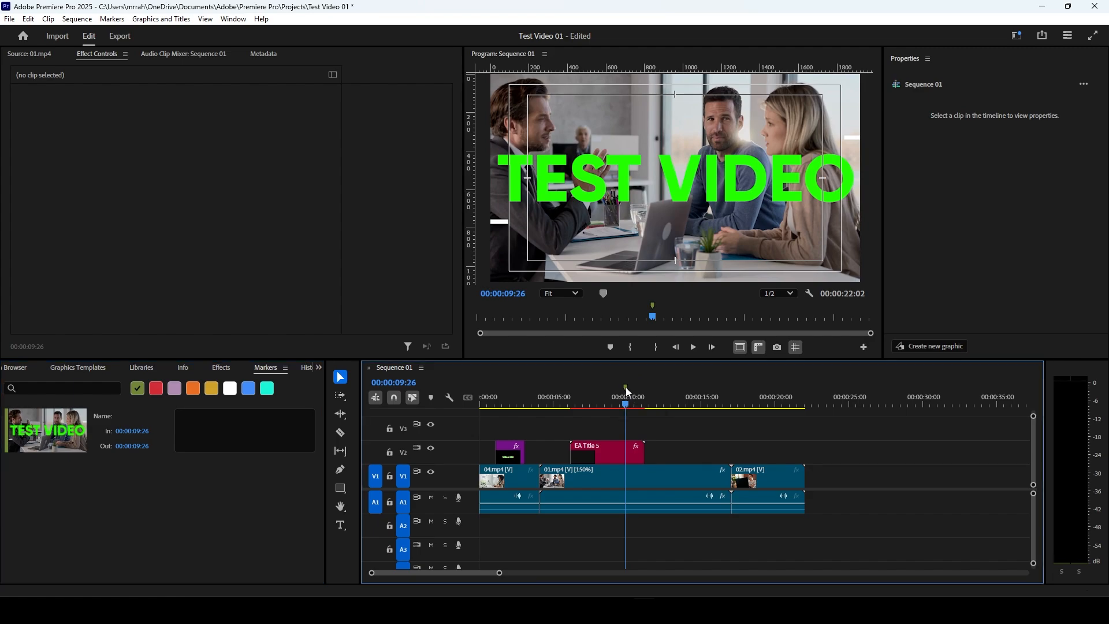
right_click(626, 388)
click(626, 388)
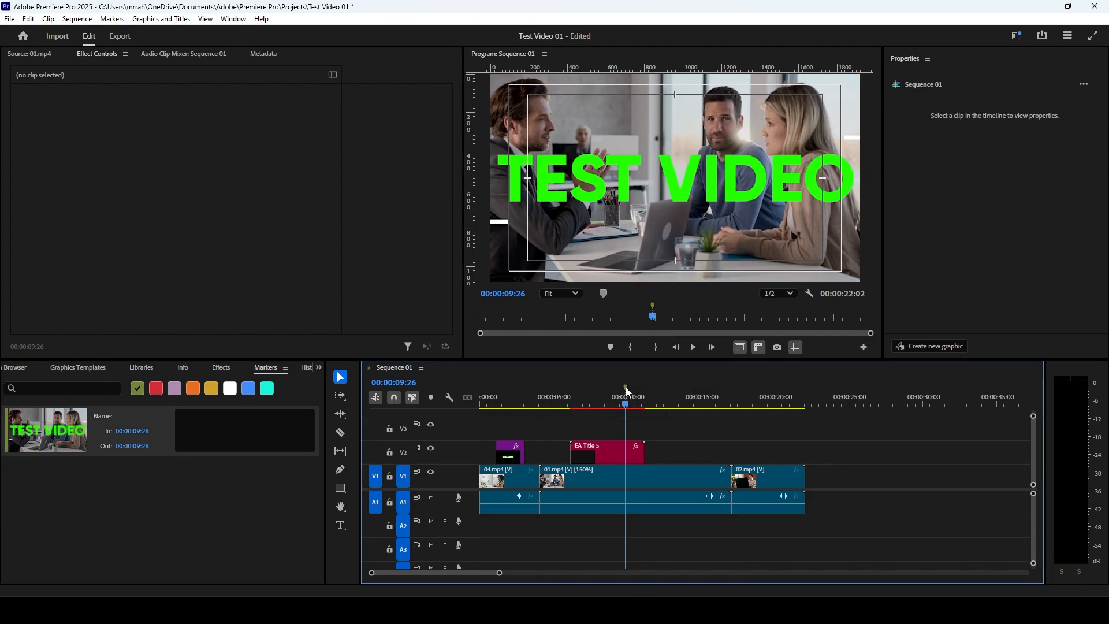
double_click(626, 387)
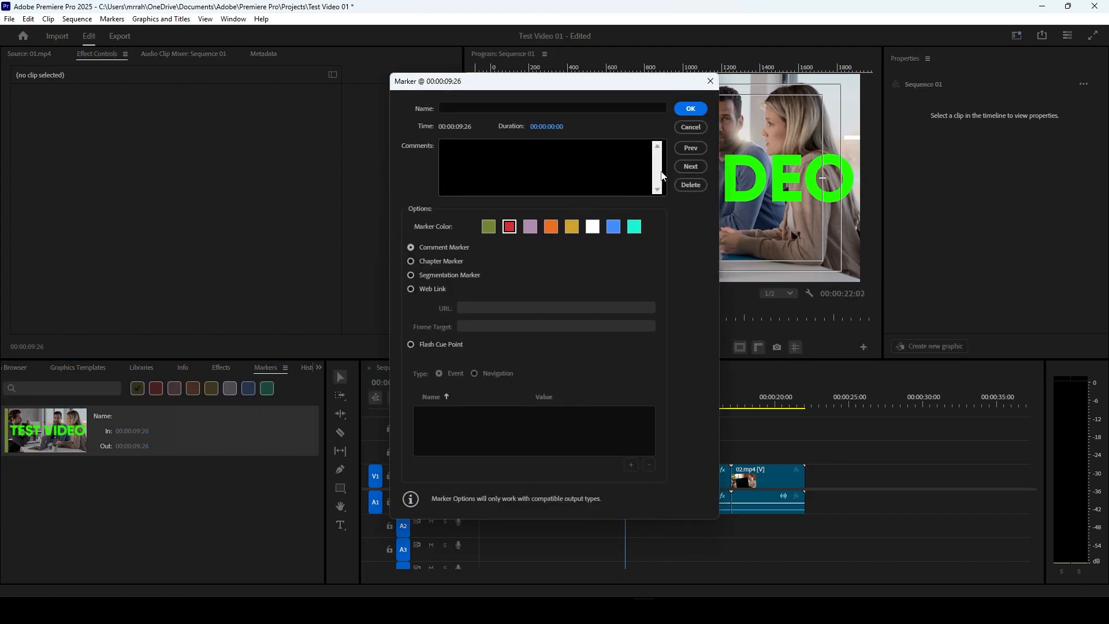
click(692, 110)
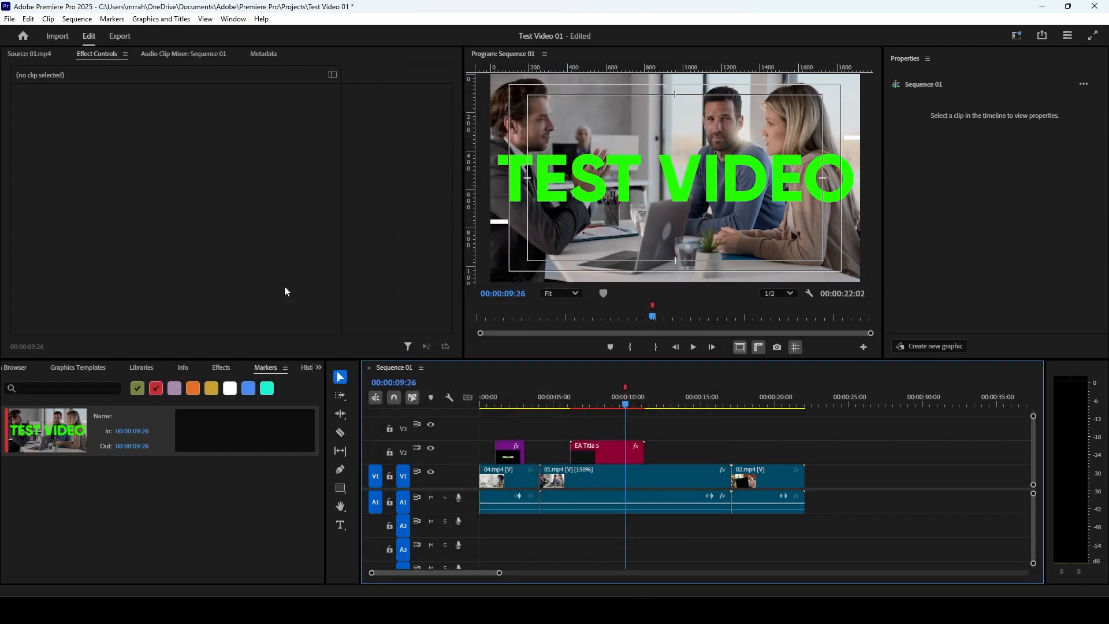
Step: Switch the marker list's color filter from green to red only
click(151, 390)
click(155, 392)
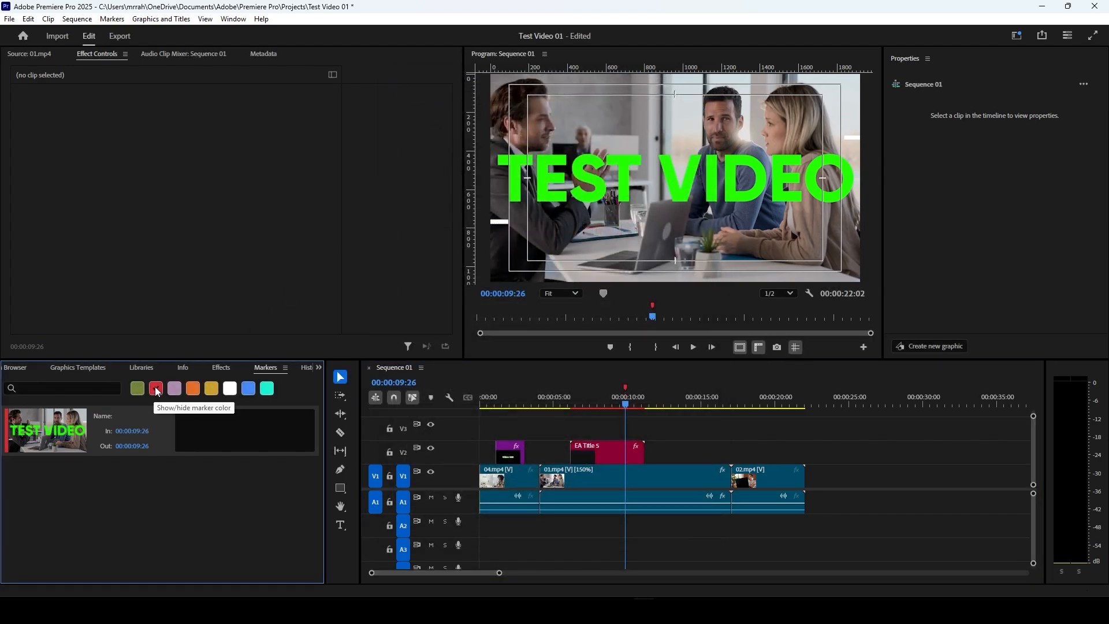
click(157, 392)
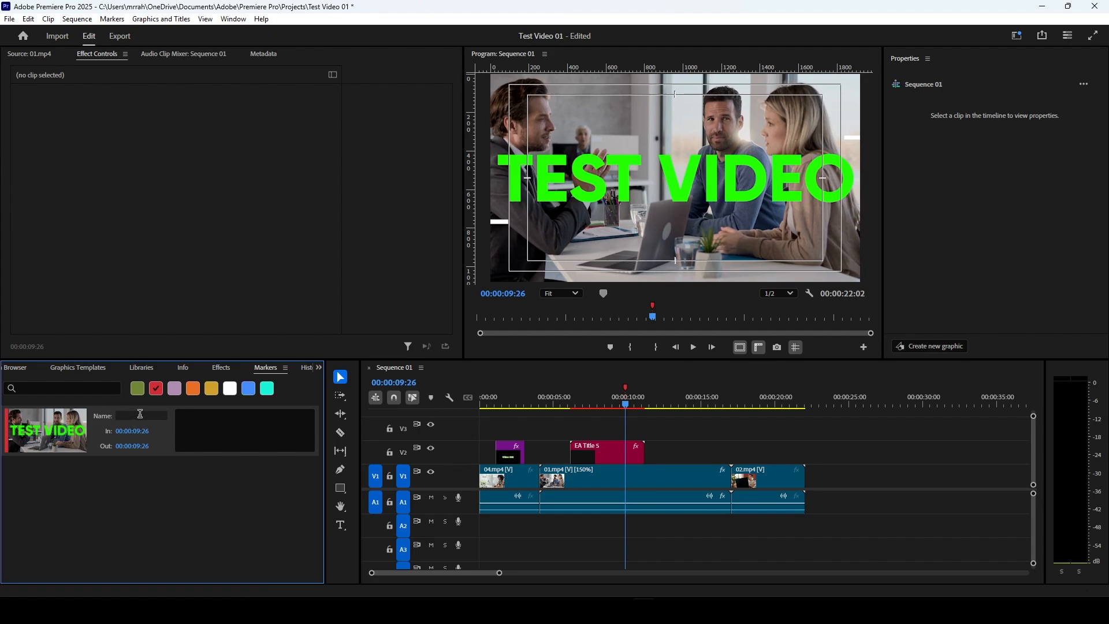
Step: Stretch the marker at 00:00:09:26 into a range marker ending at 00:00:15:04
click(184, 420)
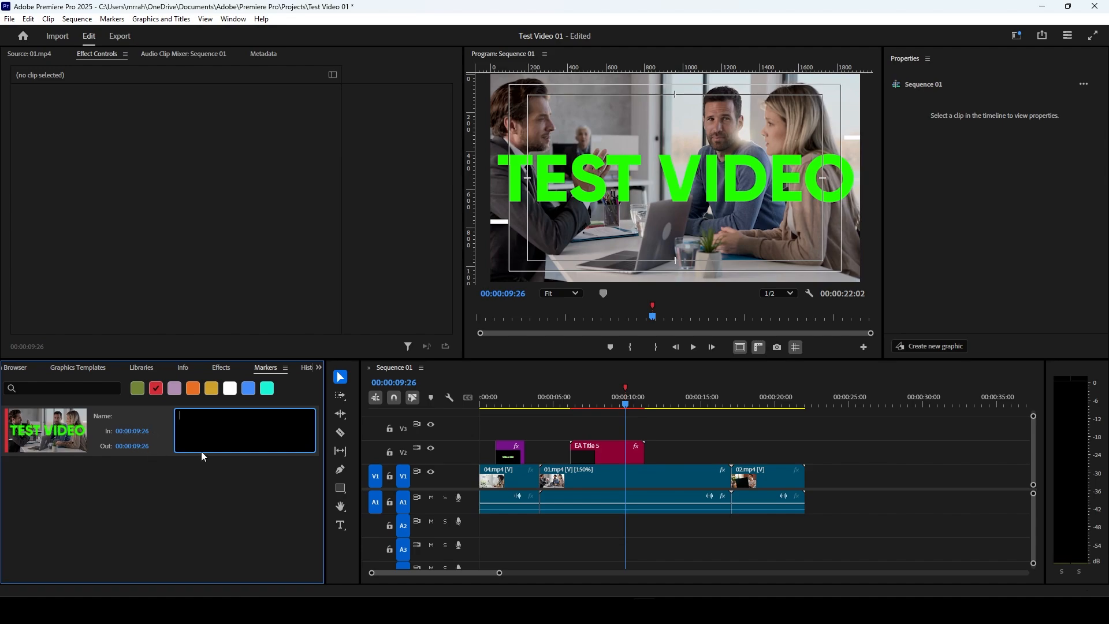
click(628, 392)
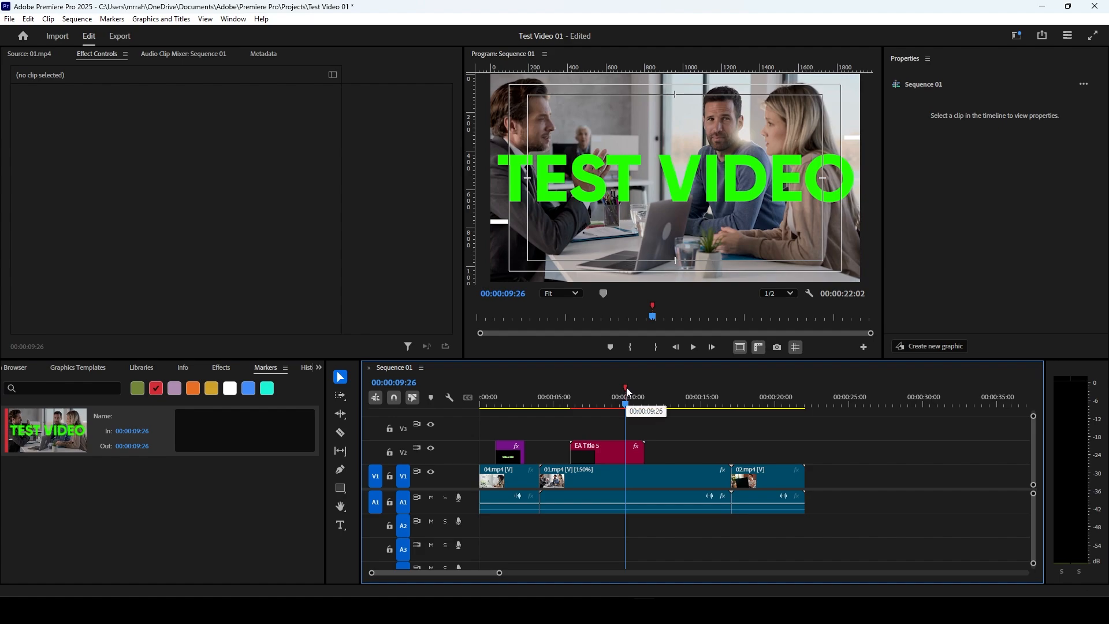
click(628, 389)
mouse_move(629, 388)
mouse_down()
mouse_move(724, 393)
mouse_move(705, 396)
mouse_up()
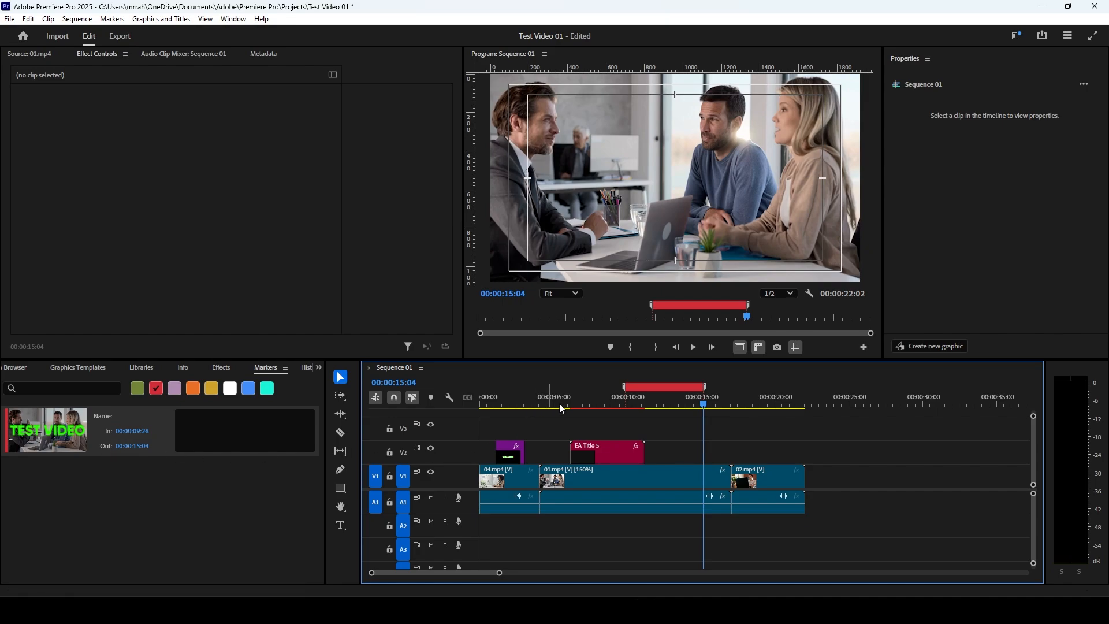
Step: Name the range marker "Add text" and look at its Out point and comment fields
click(134, 414)
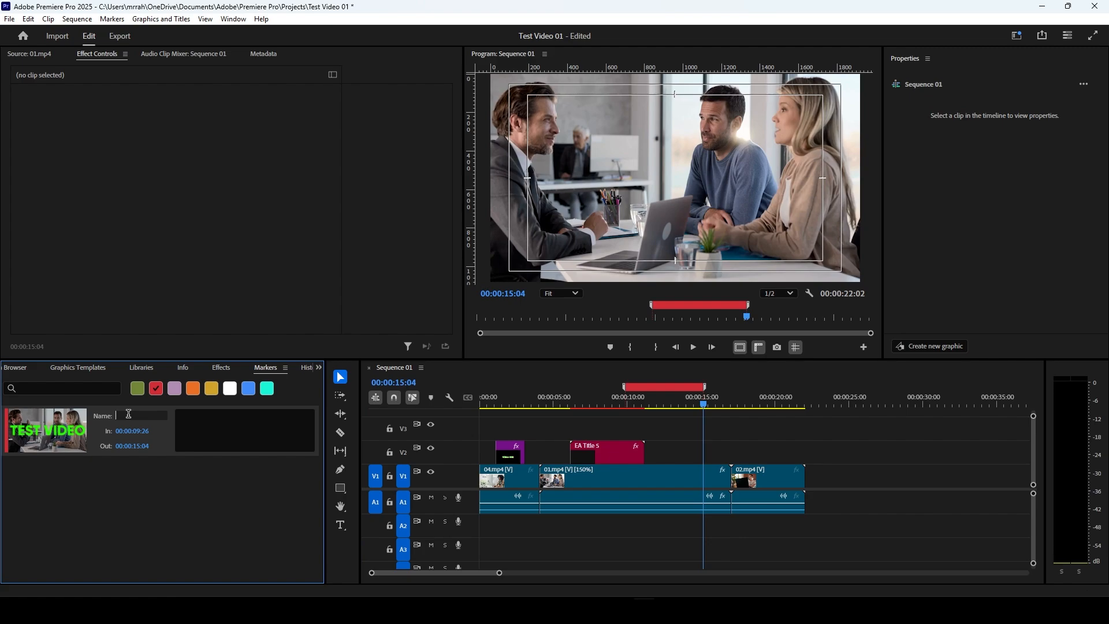
text(Add text)
click(159, 445)
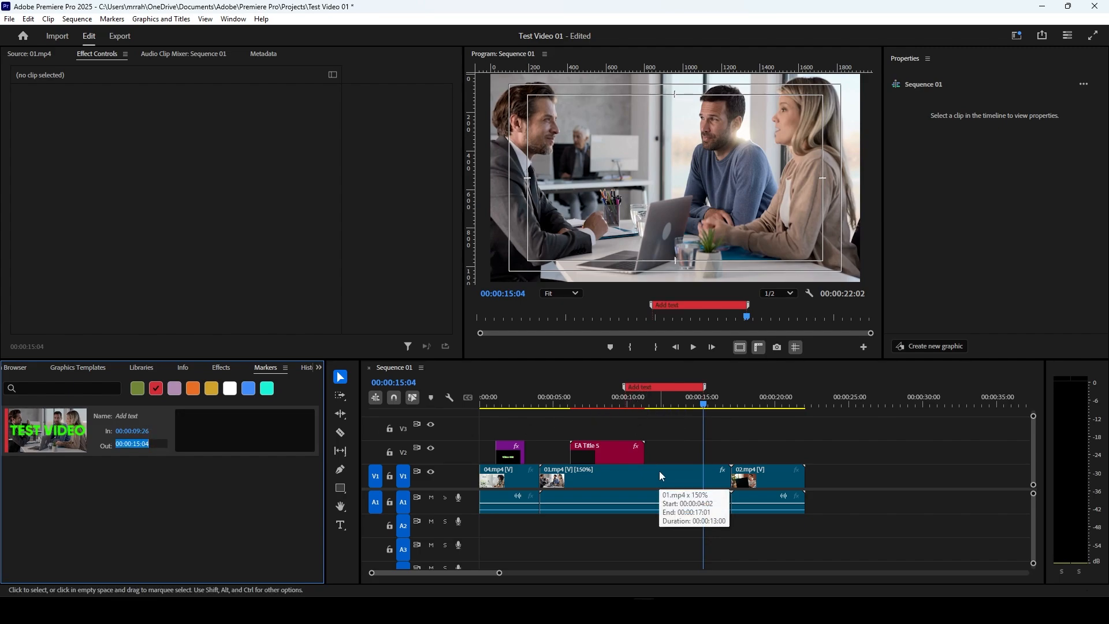
click(250, 429)
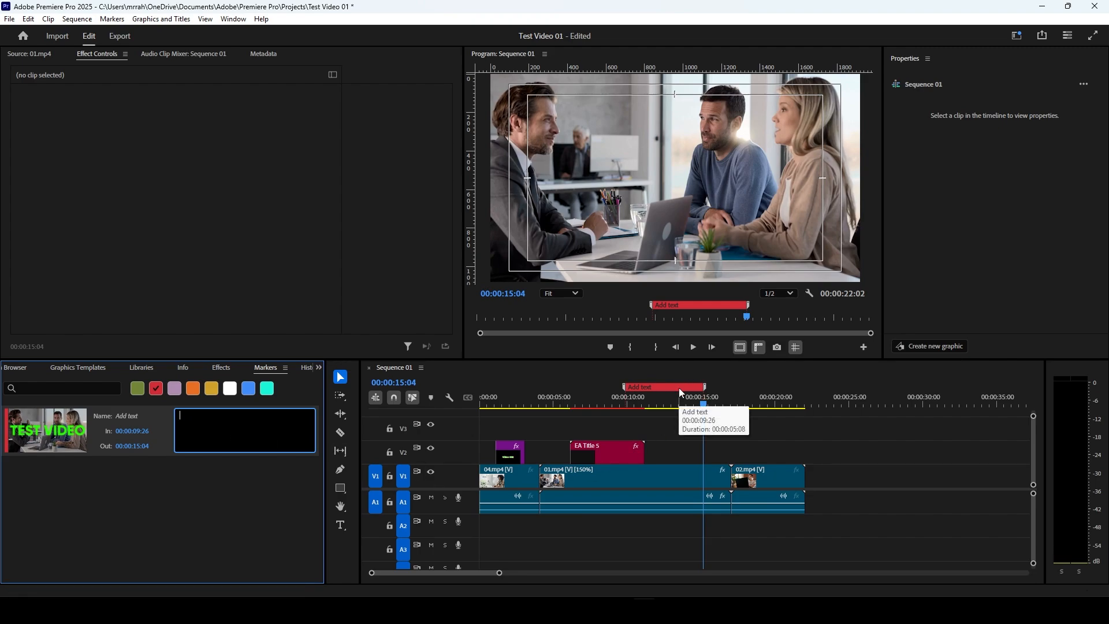
Step: Change the "Add text" marker's color to green and shorten its range to end at 00:00:12:08
double_click(662, 390)
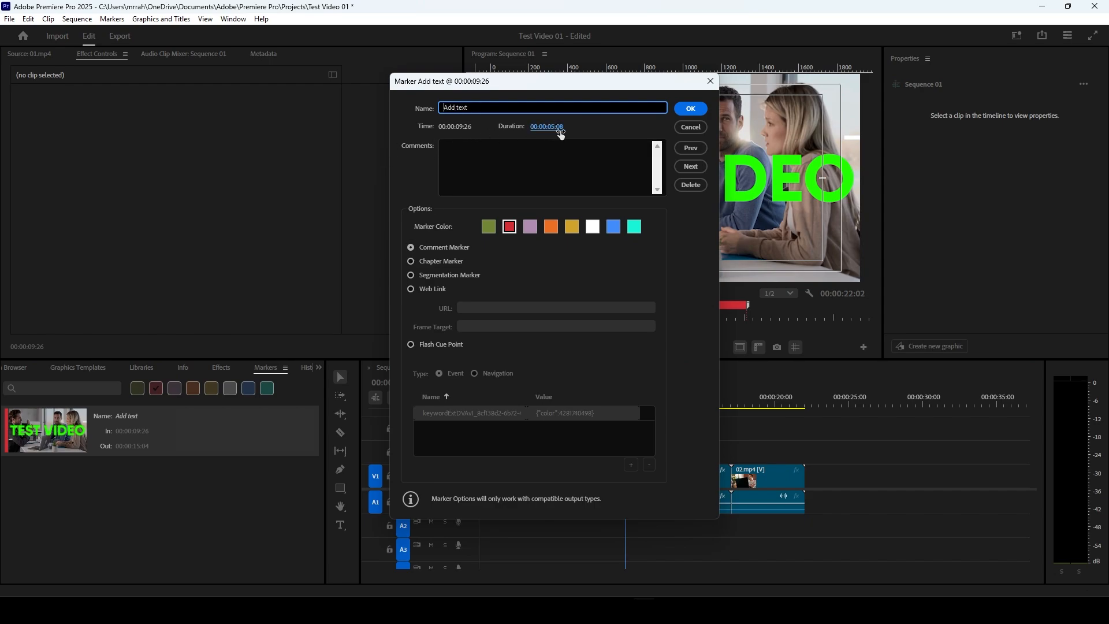
click(530, 146)
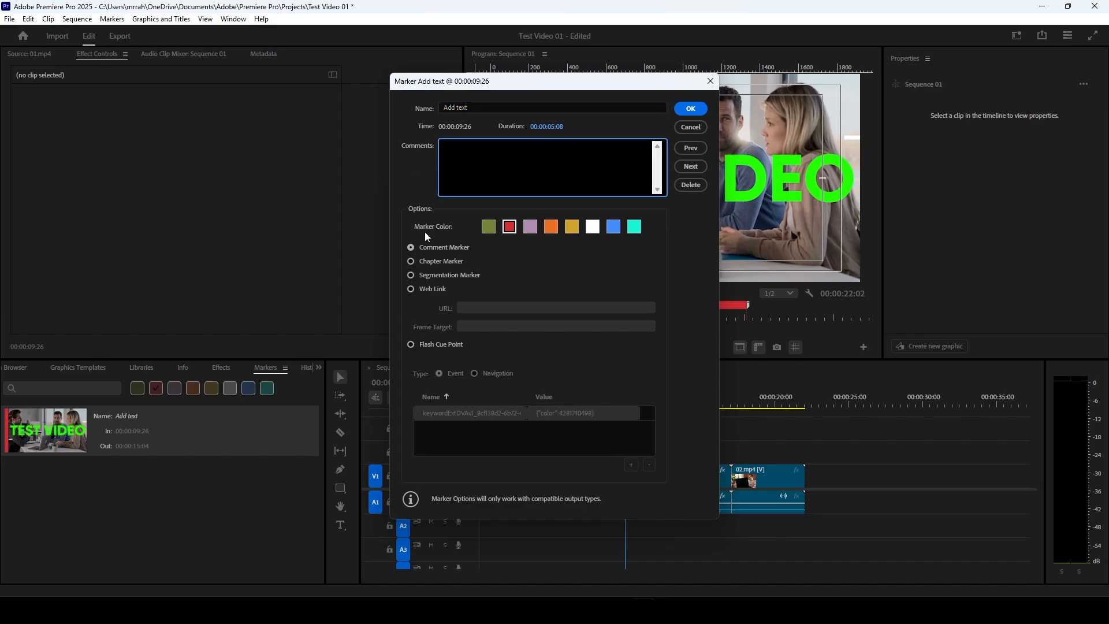
click(488, 227)
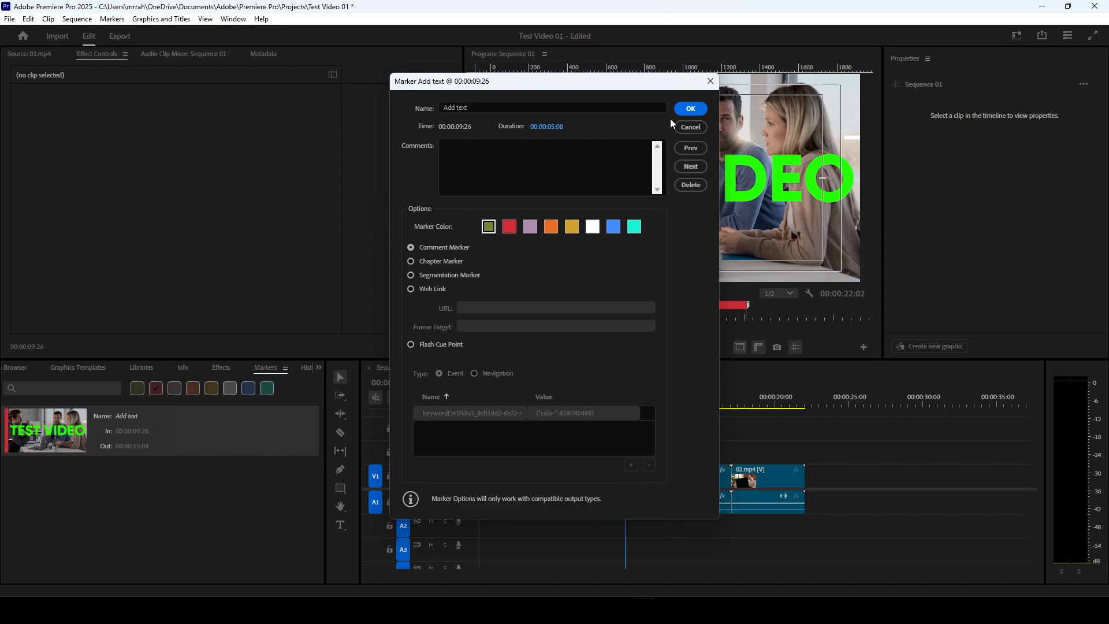
click(701, 109)
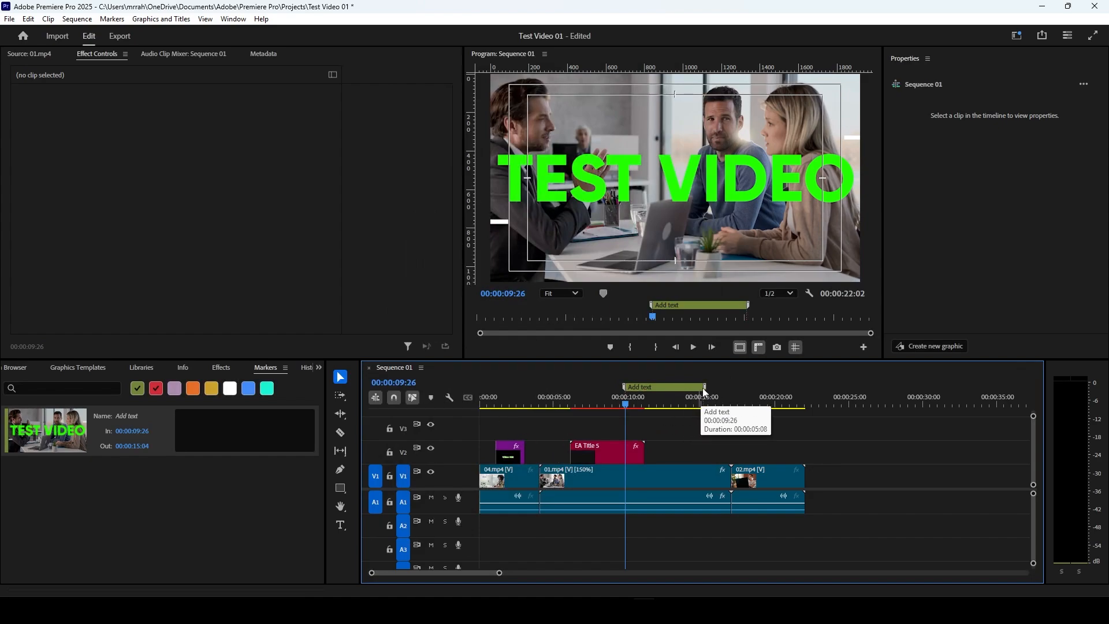
drag(709, 390, 663, 386)
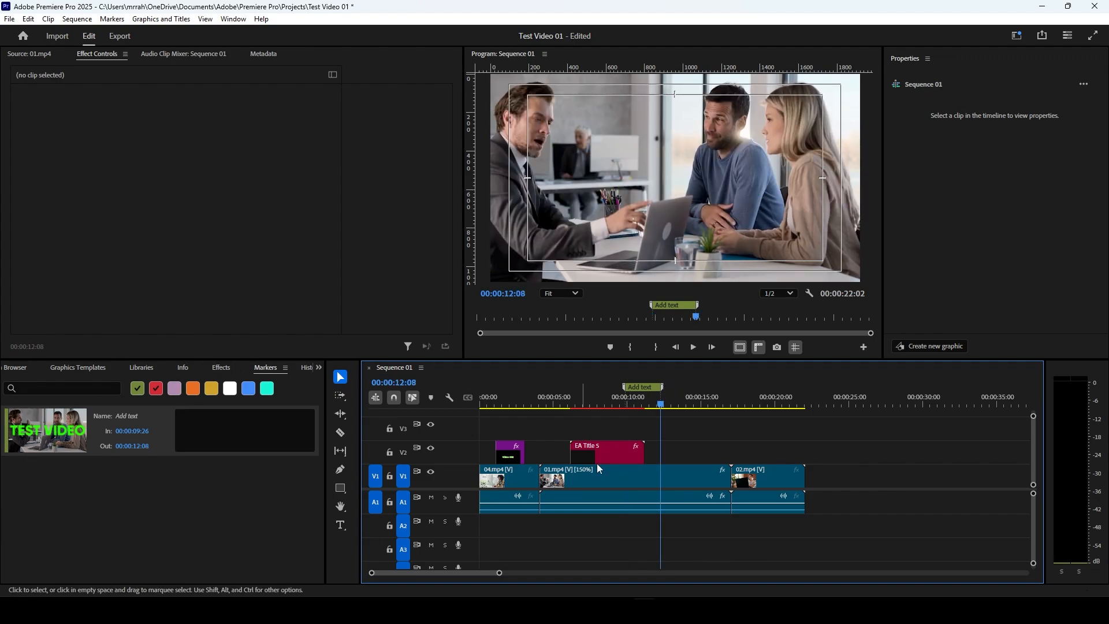
Step: Add two more sequence markers, one at 00:00:14:15 and one at 00:00:19:09
click(695, 404)
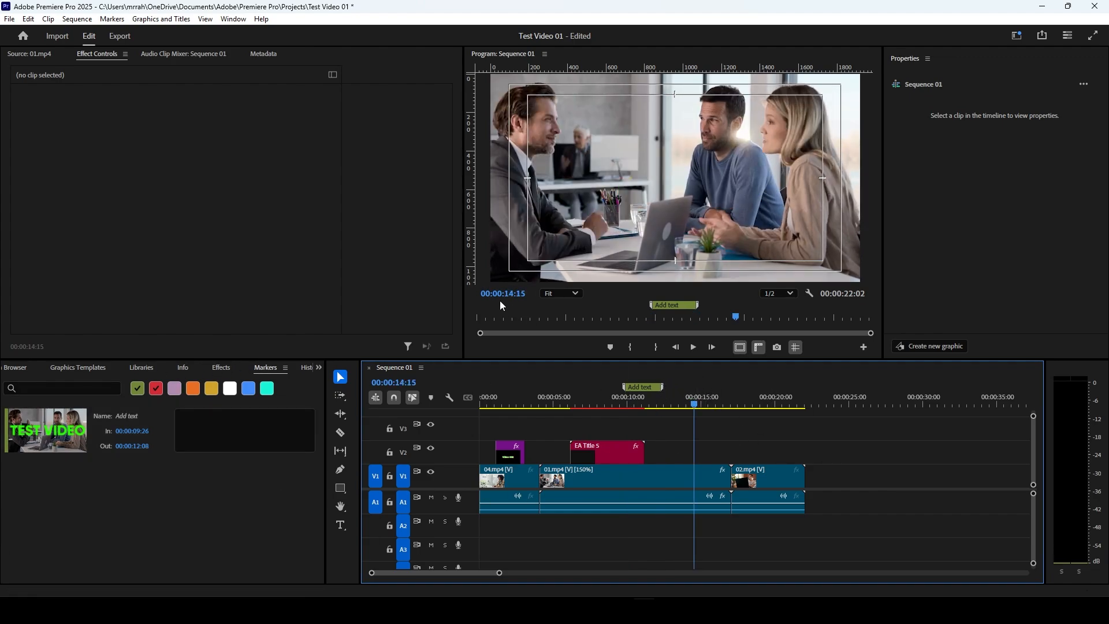
click(610, 347)
click(768, 407)
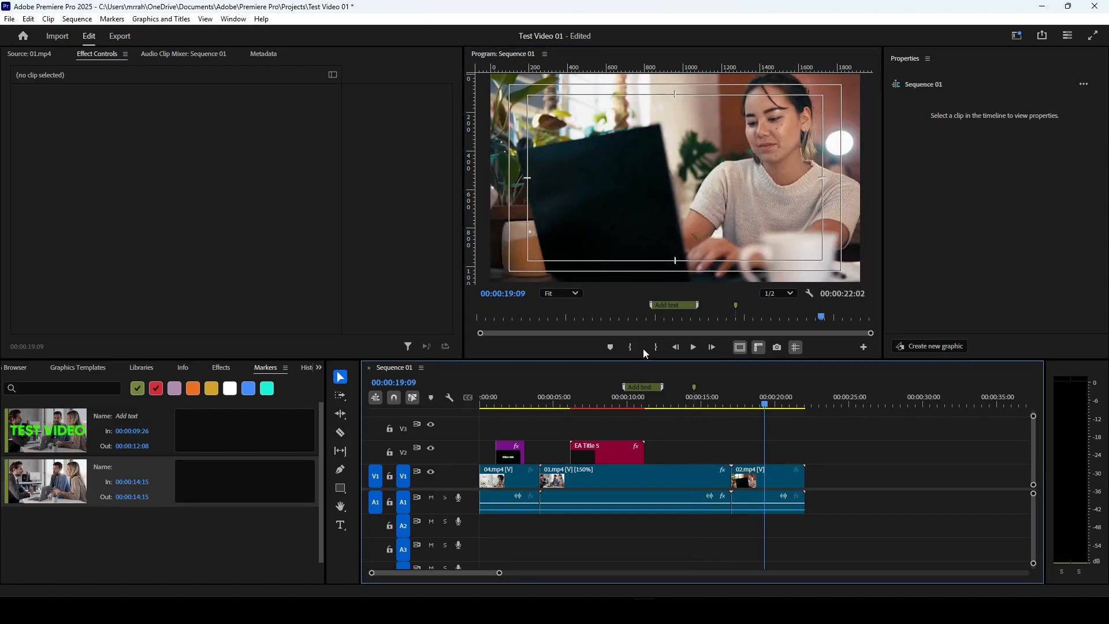
click(610, 347)
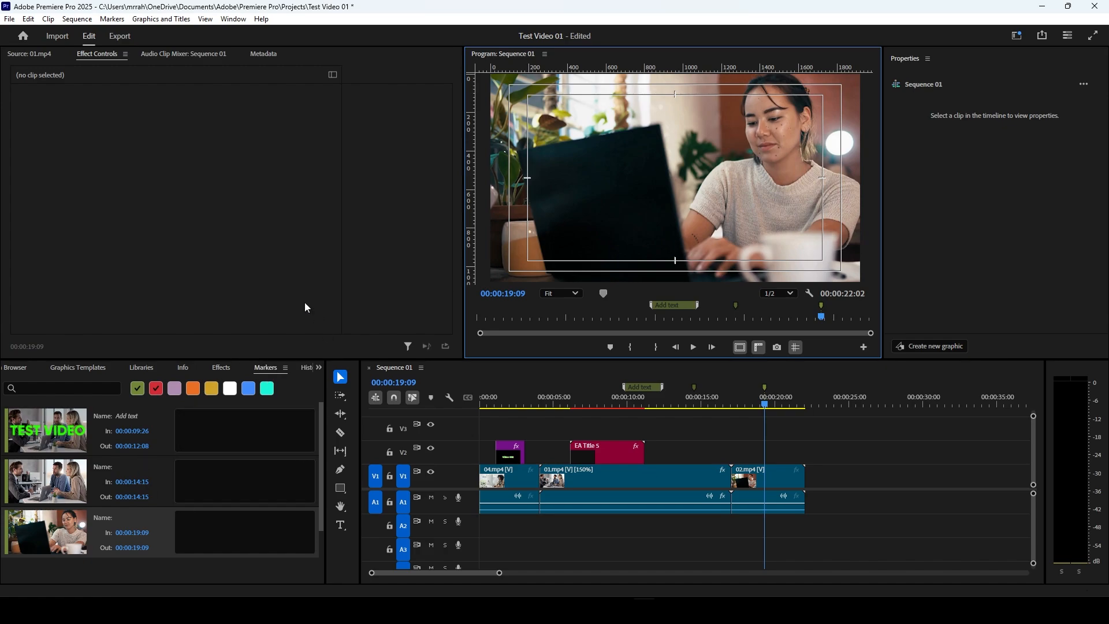
Step: Show the History panel and review the project's recorded edits, including the marker changes
click(316, 370)
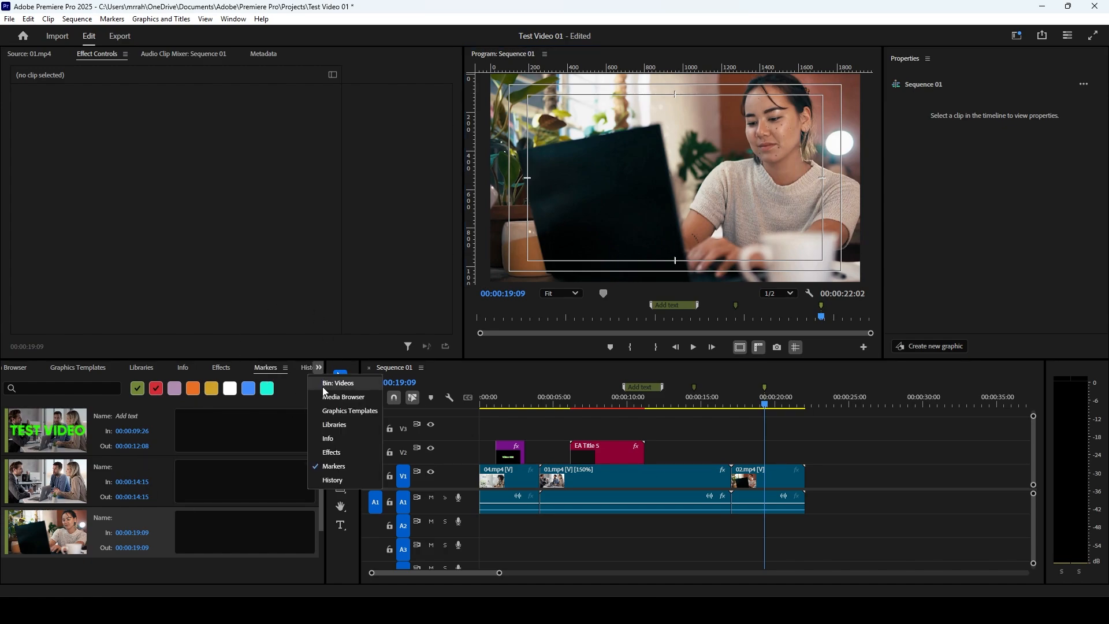
click(334, 484)
scroll(231, 514, up, 5)
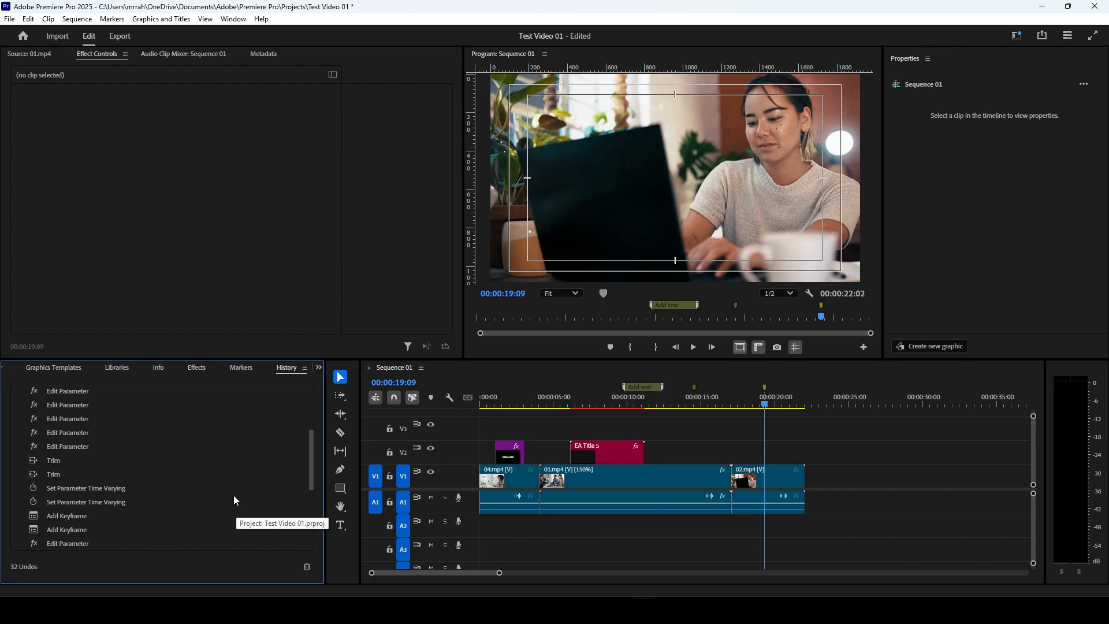
scroll(248, 425, up, 3)
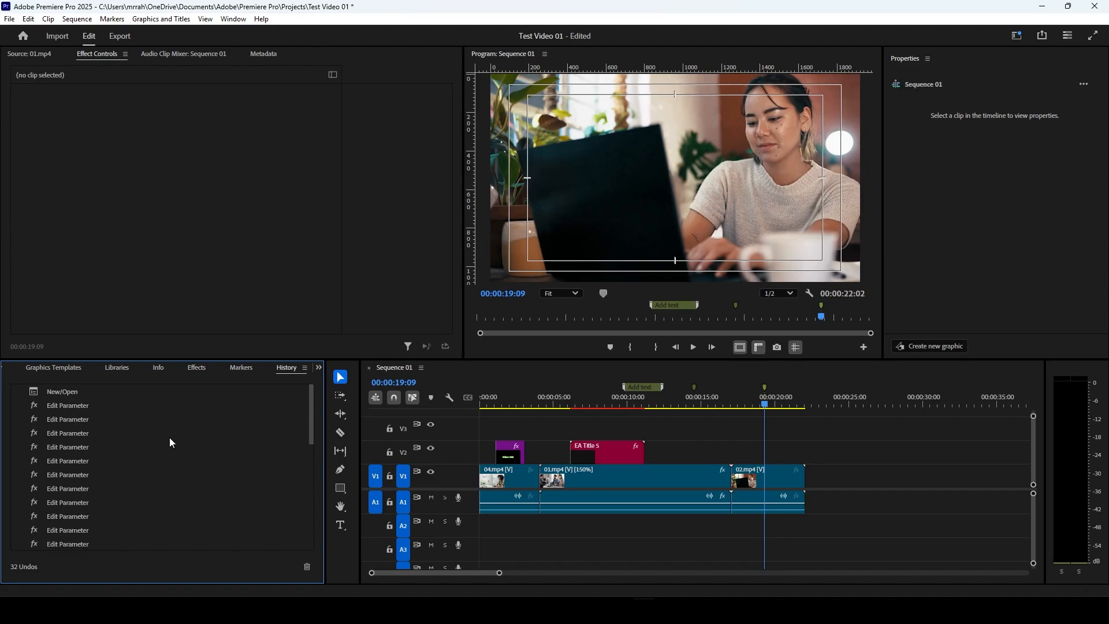
scroll(156, 433, down, 10)
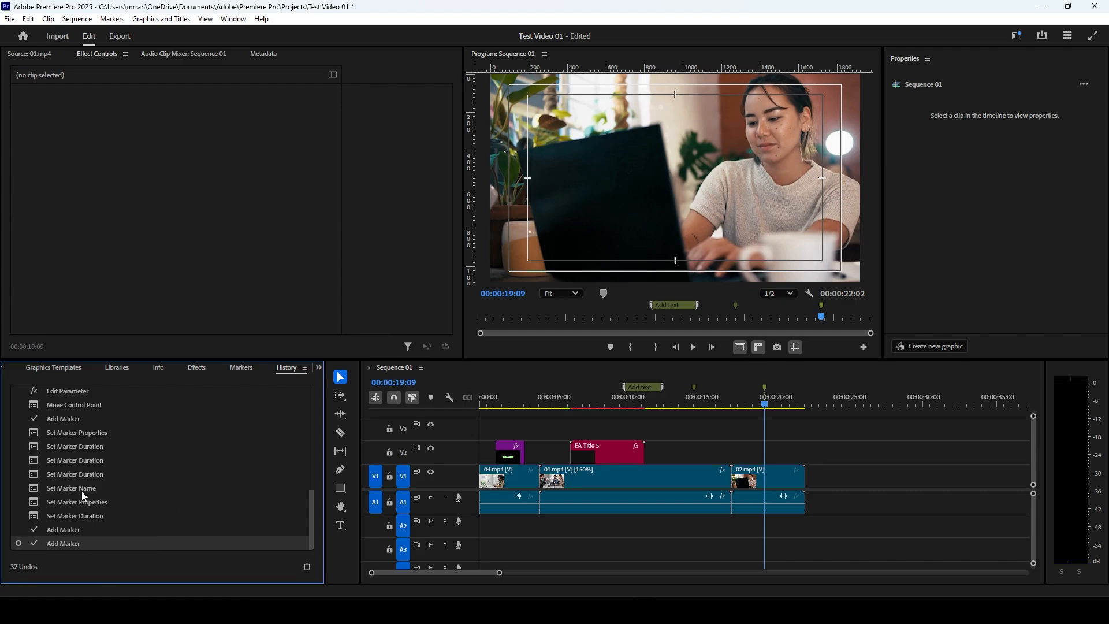
scroll(82, 491, up, 3)
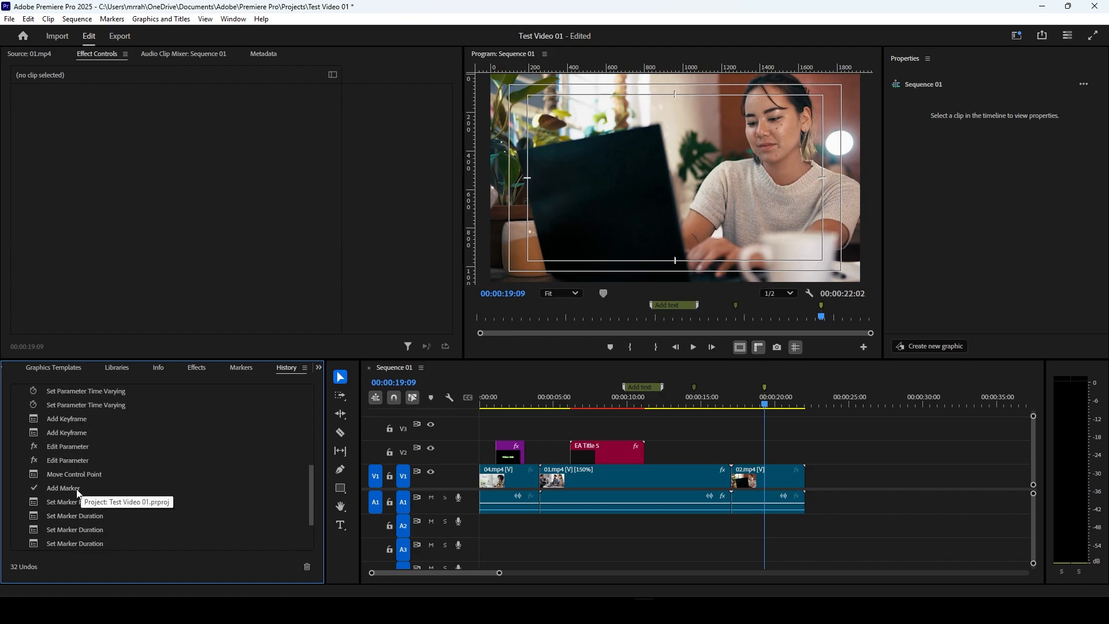
Step: Review the keyframe and marker entries in the edit history and the list of panels available in that group
scroll(80, 493, down, 3)
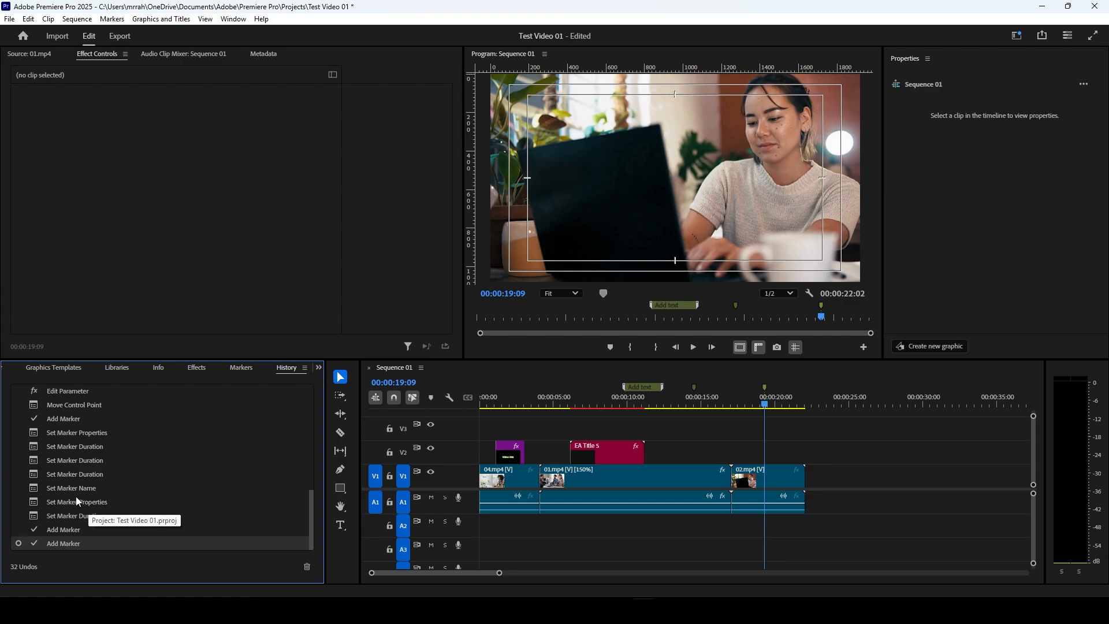
scroll(58, 450, up, 1)
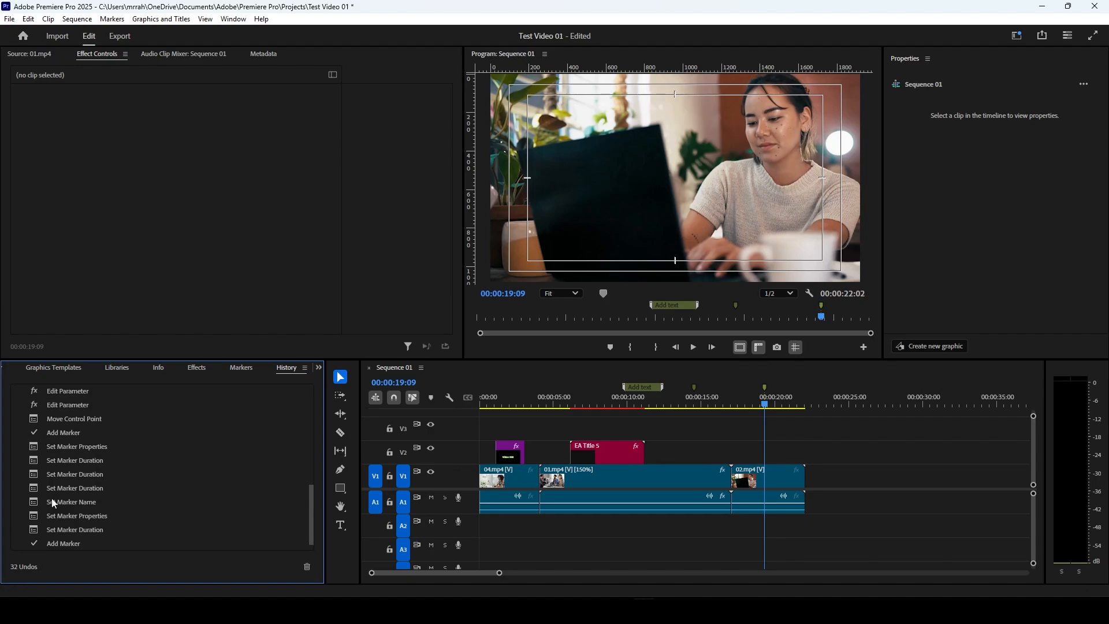
scroll(51, 508, up, 2)
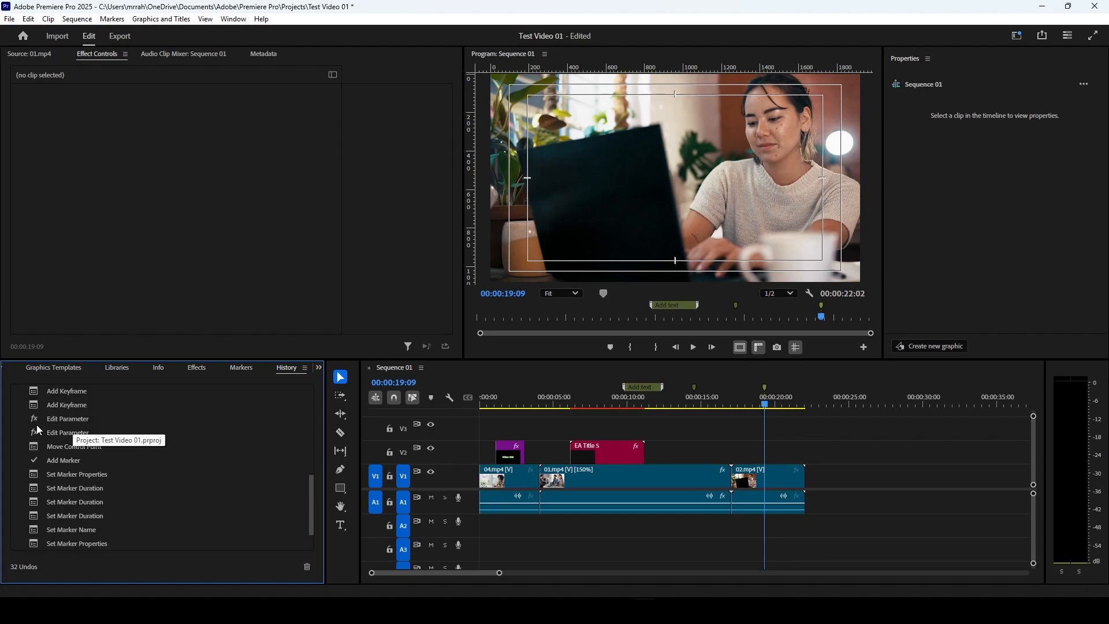
scroll(66, 450, up, 1)
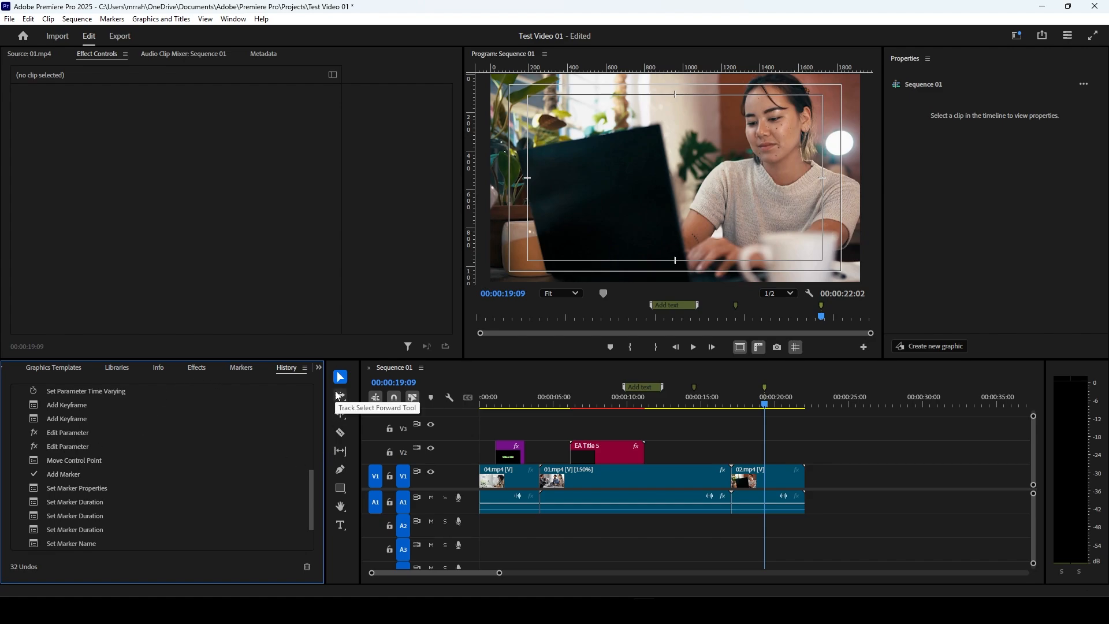
click(317, 371)
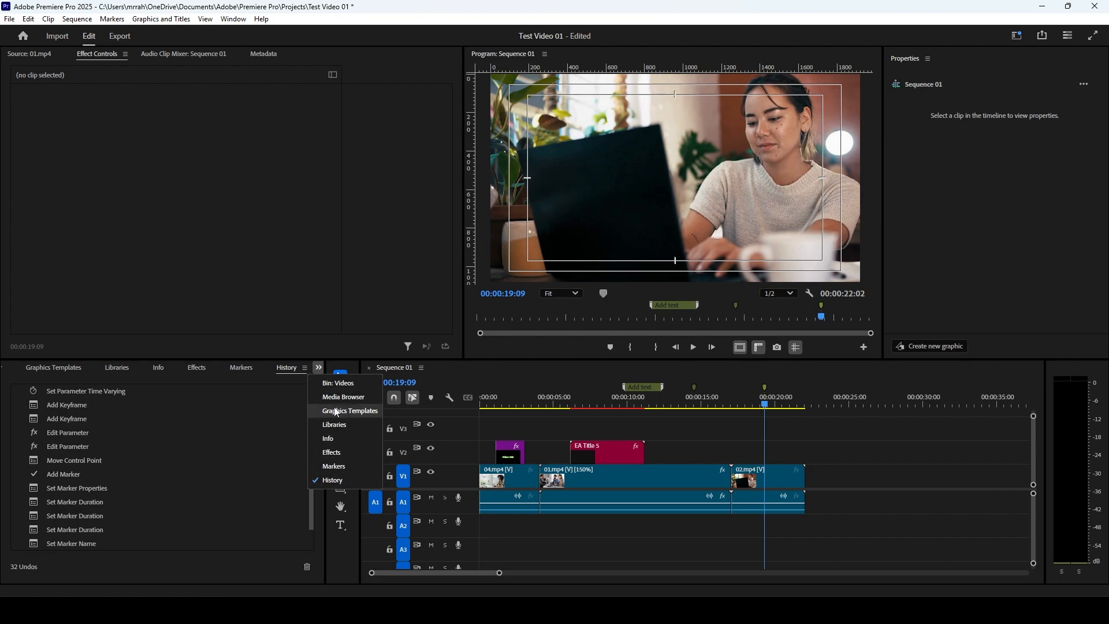
click(317, 368)
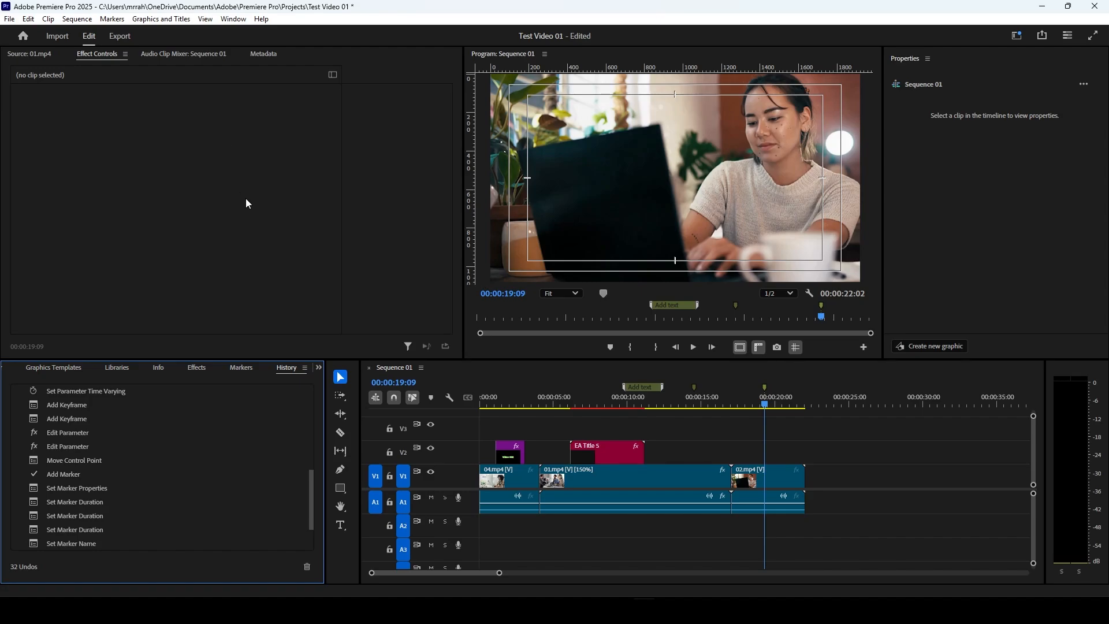
Step: Save the project and show the effect controls for the 01.mp4 clip in the sequence
key(ctrl+s)
click(35, 54)
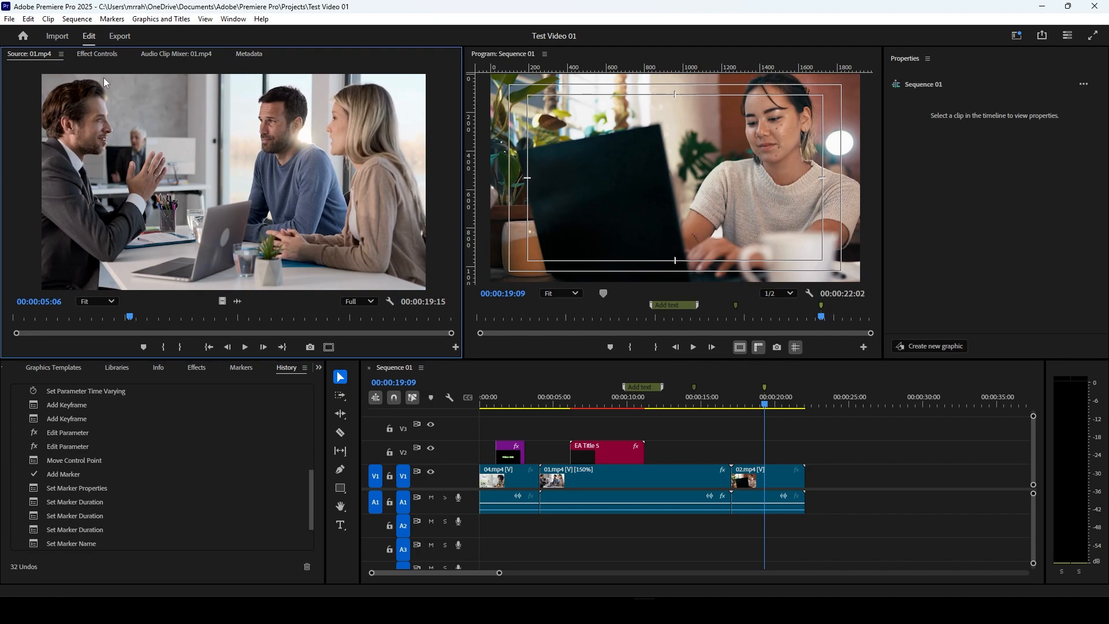
click(102, 53)
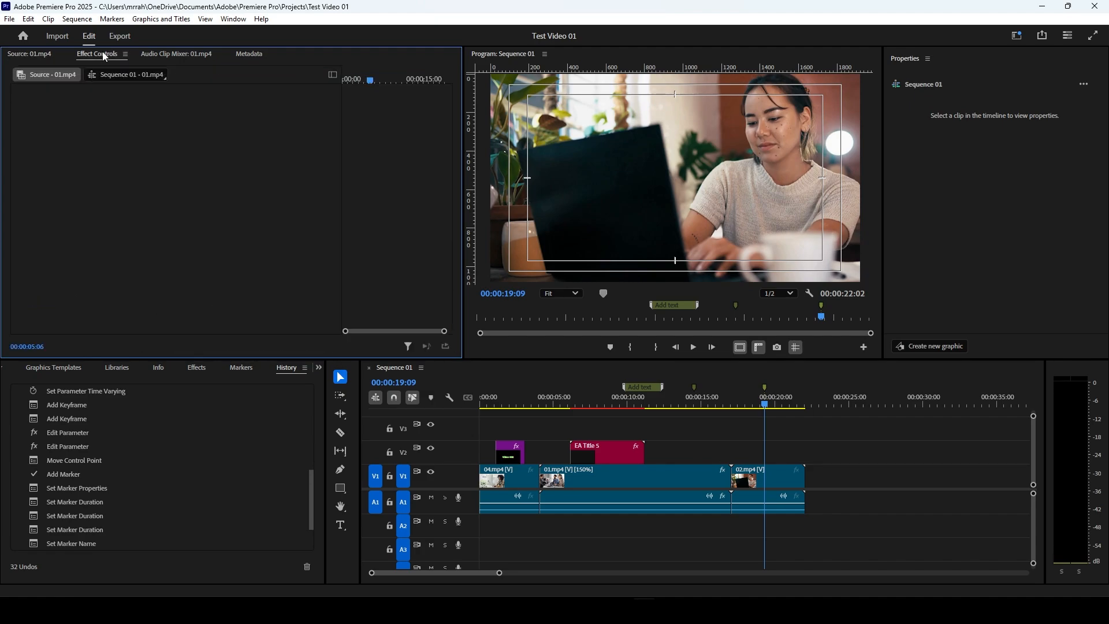
click(617, 484)
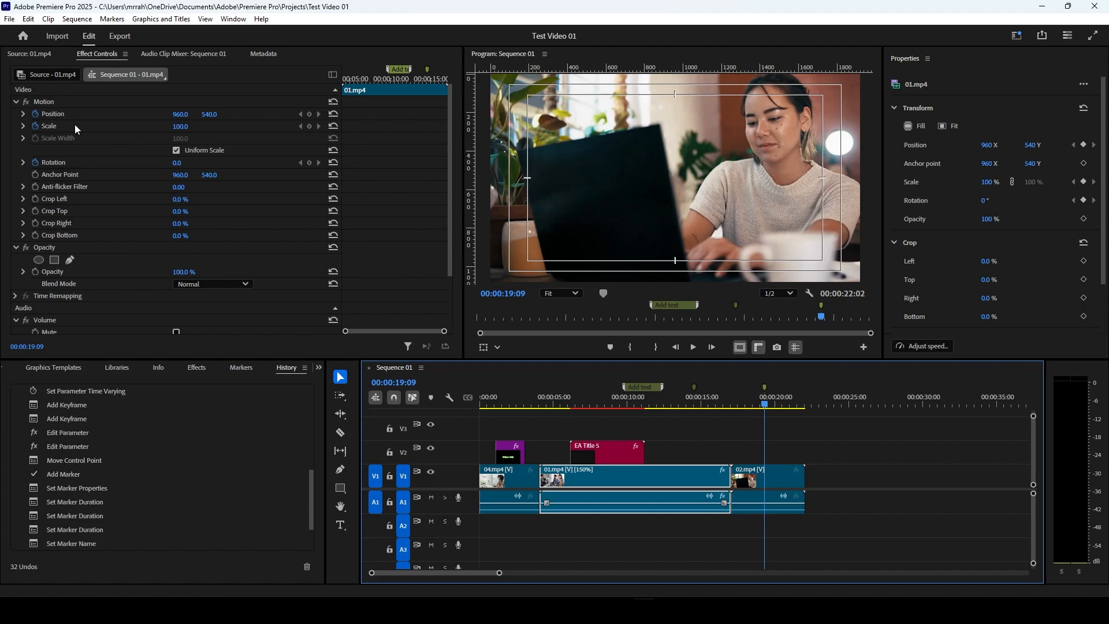
Step: Examine the Audio Clip Mixer channels of Sequence 01 with the 02.mp4 and 01.mp4 clips selected in turn
click(204, 55)
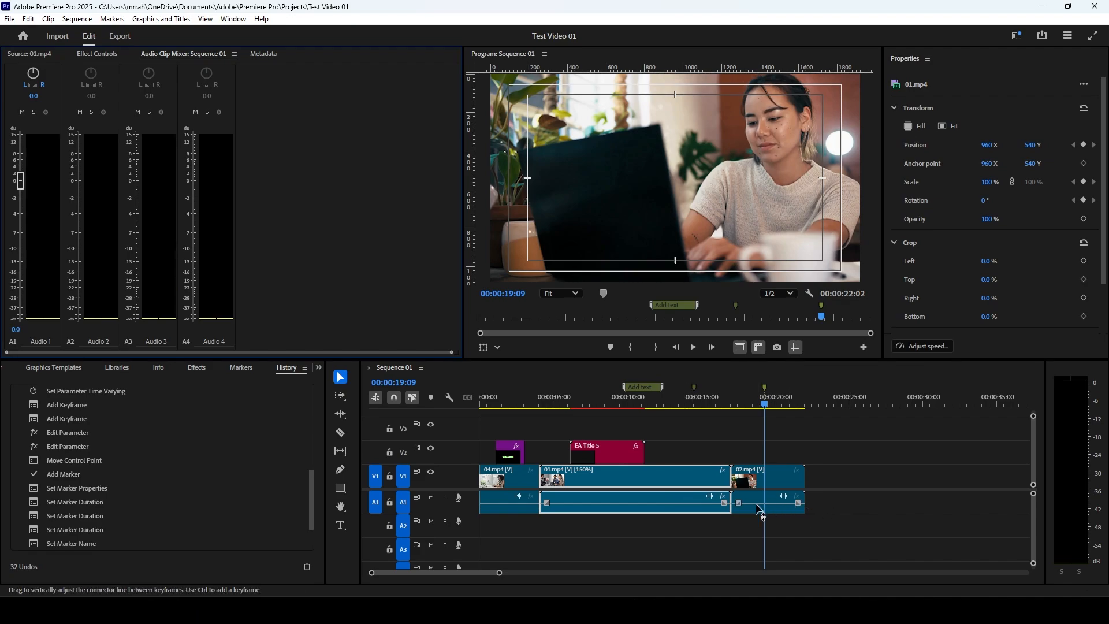
mouse_move(757, 505)
click(769, 481)
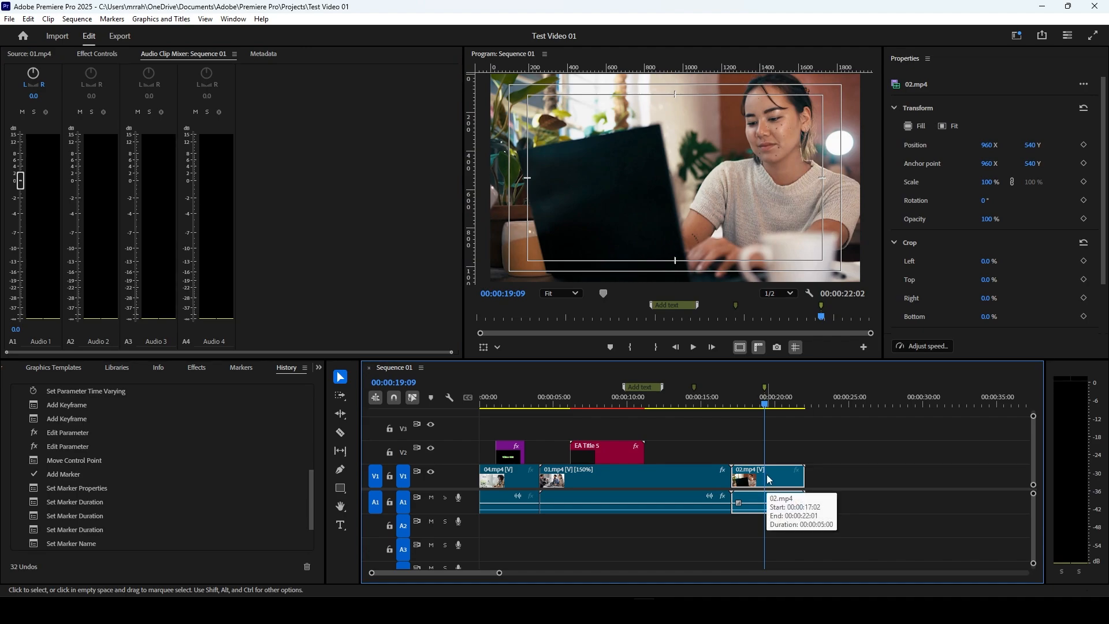
click(649, 480)
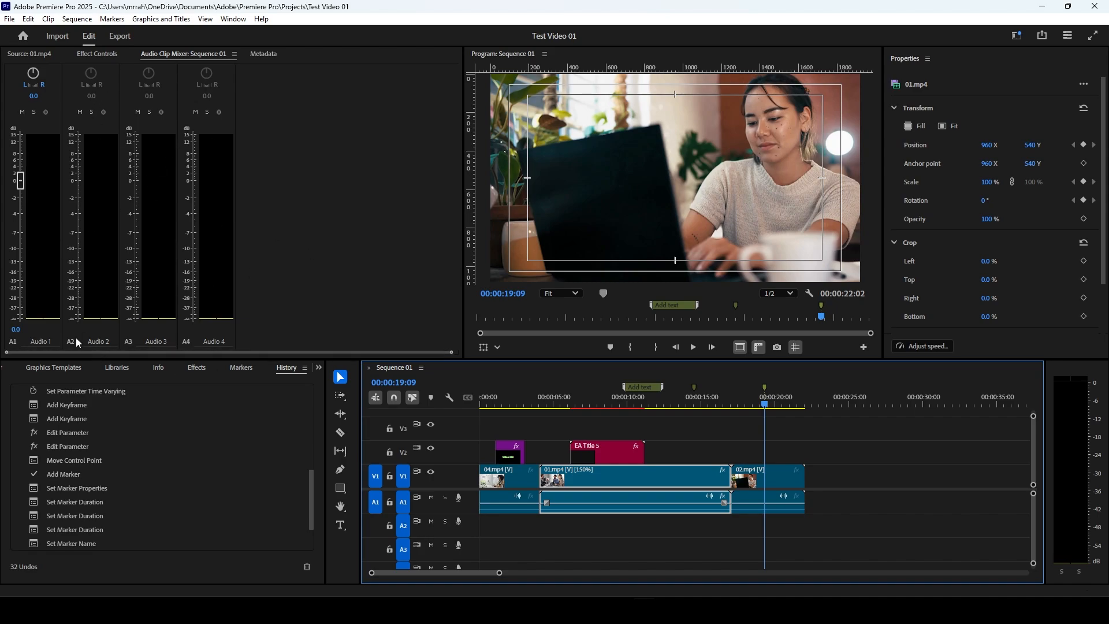
Step: Examine the metadata of the title graphic and the 01.mp4 clip, and collapse its Clip and File sections
click(264, 54)
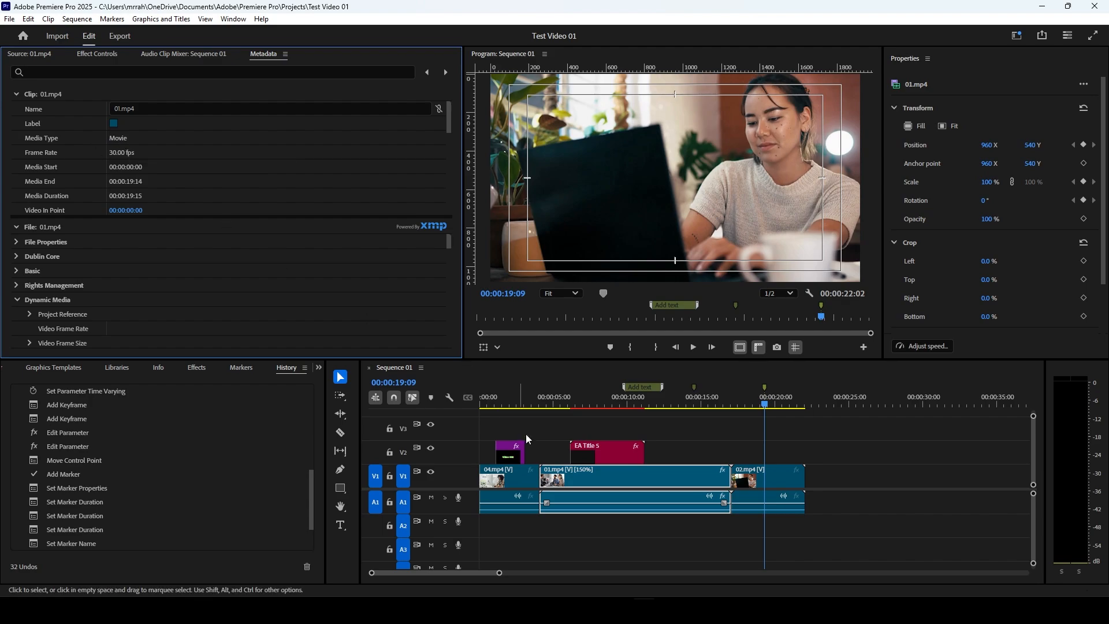
click(613, 457)
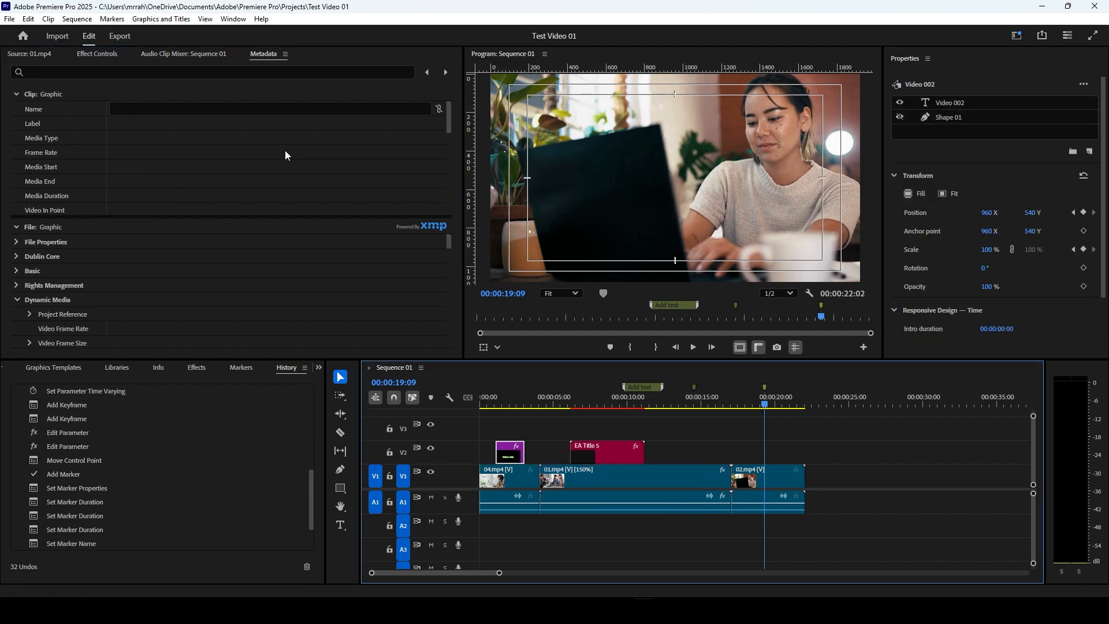
click(643, 477)
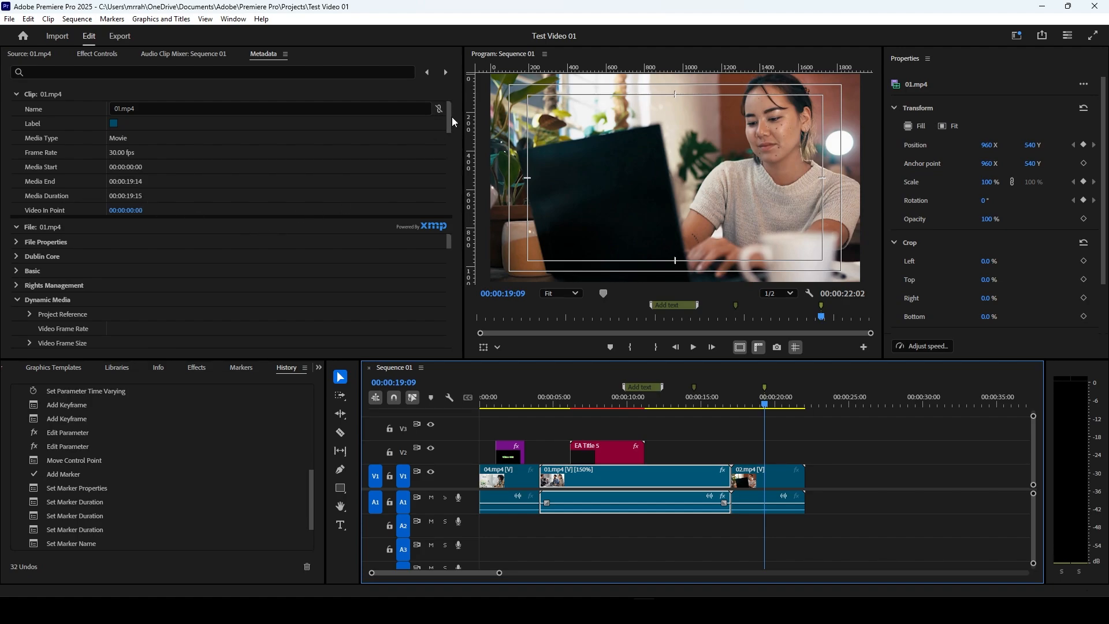
drag(449, 121, 462, 218)
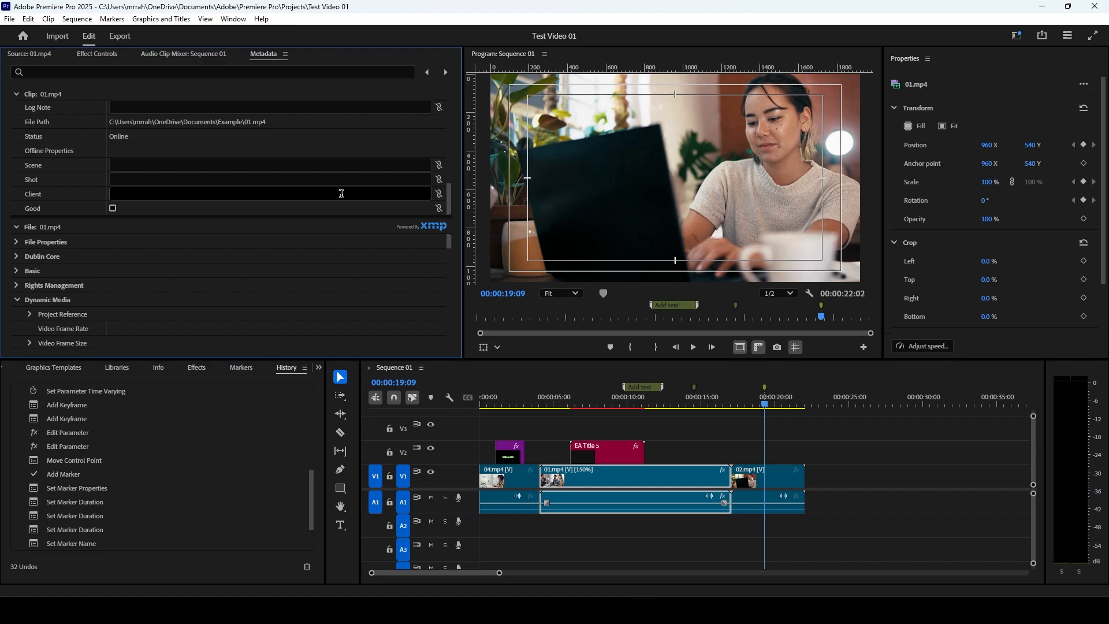
click(15, 230)
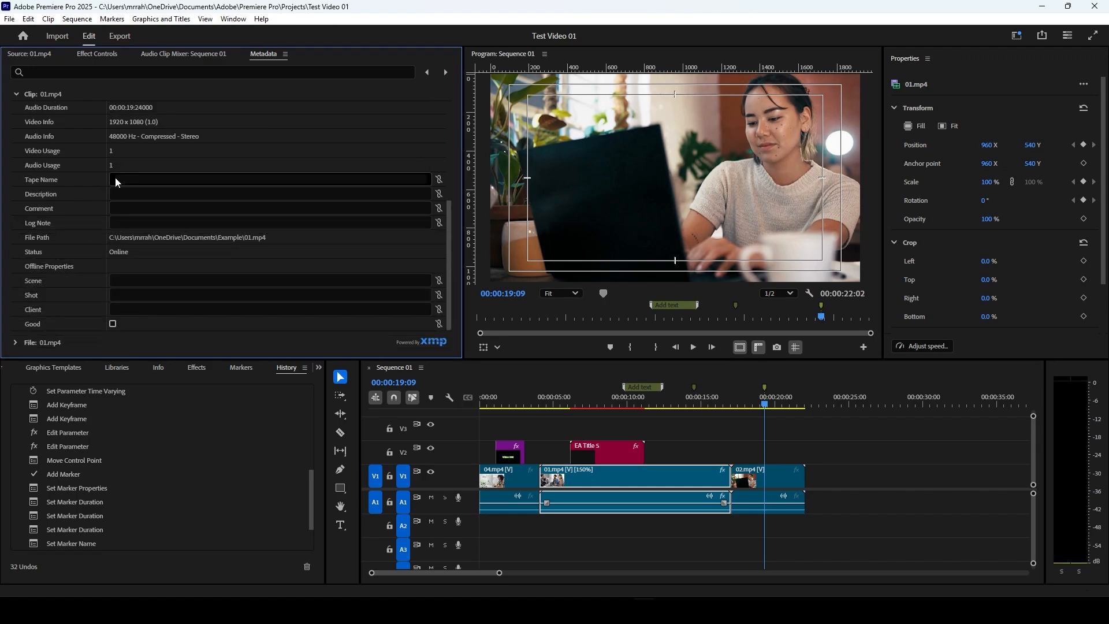
click(17, 93)
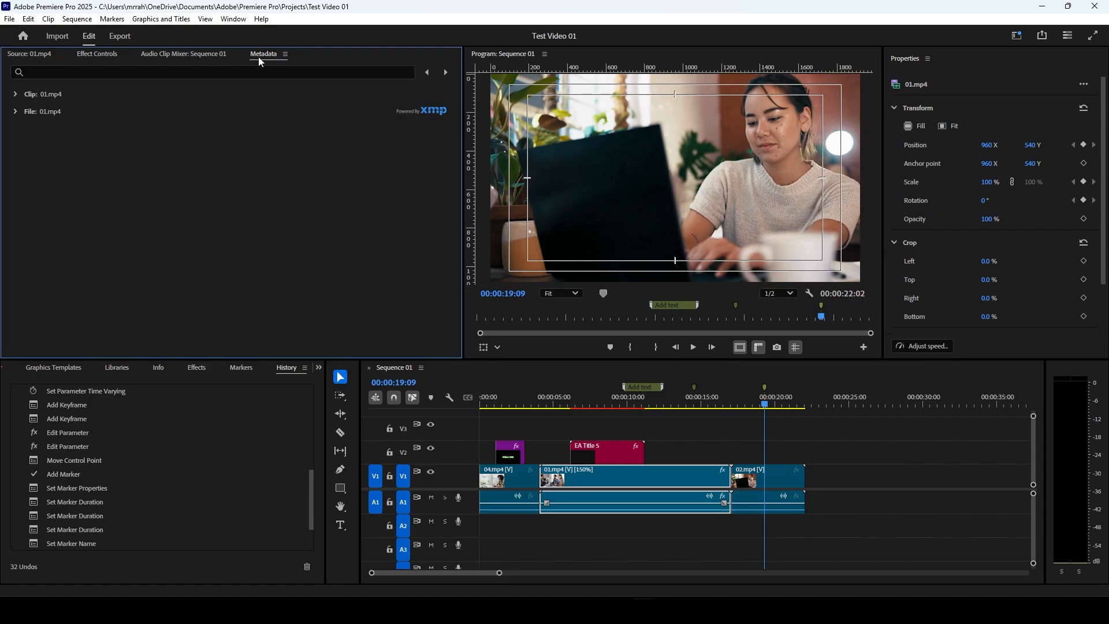
Step: Show 01.mp4 in the Source monitor and bring the Videos bin back into view
click(31, 53)
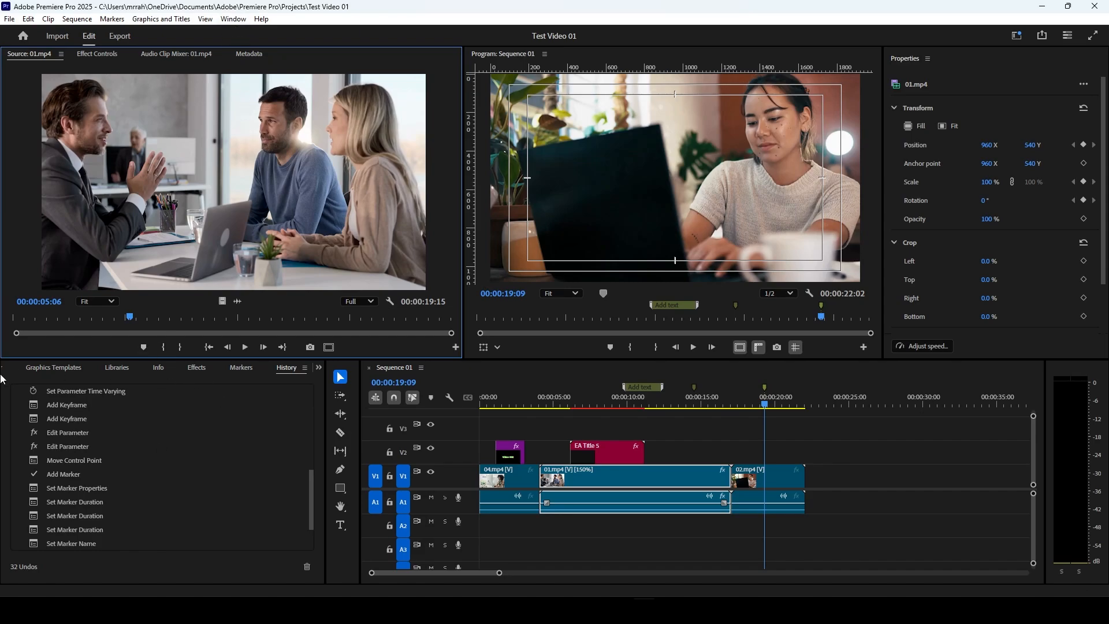
click(33, 369)
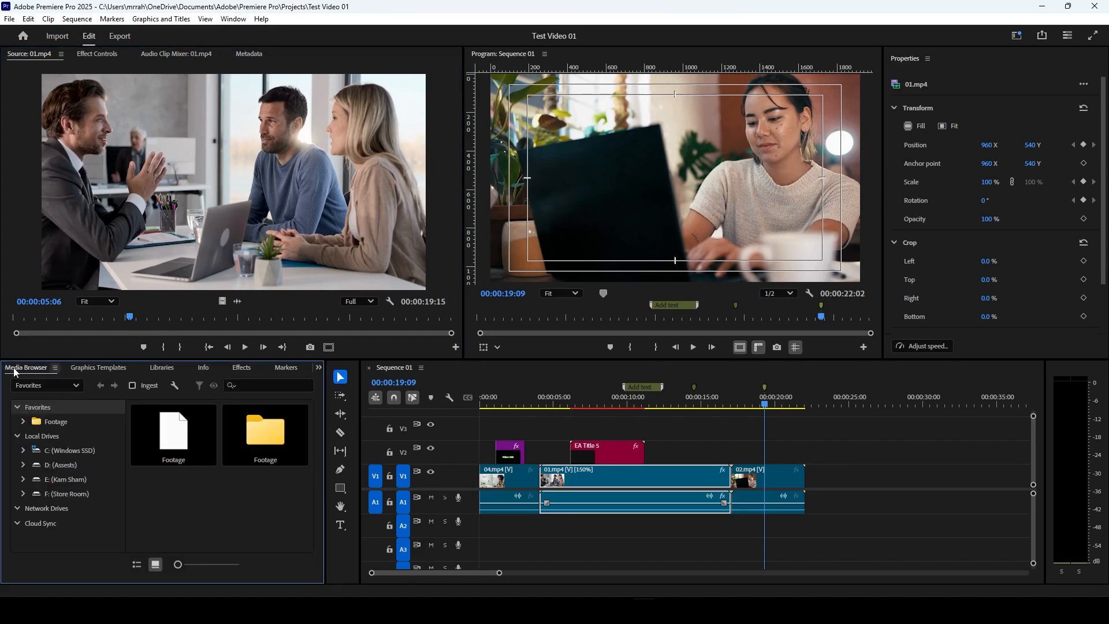
click(14, 372)
click(14, 370)
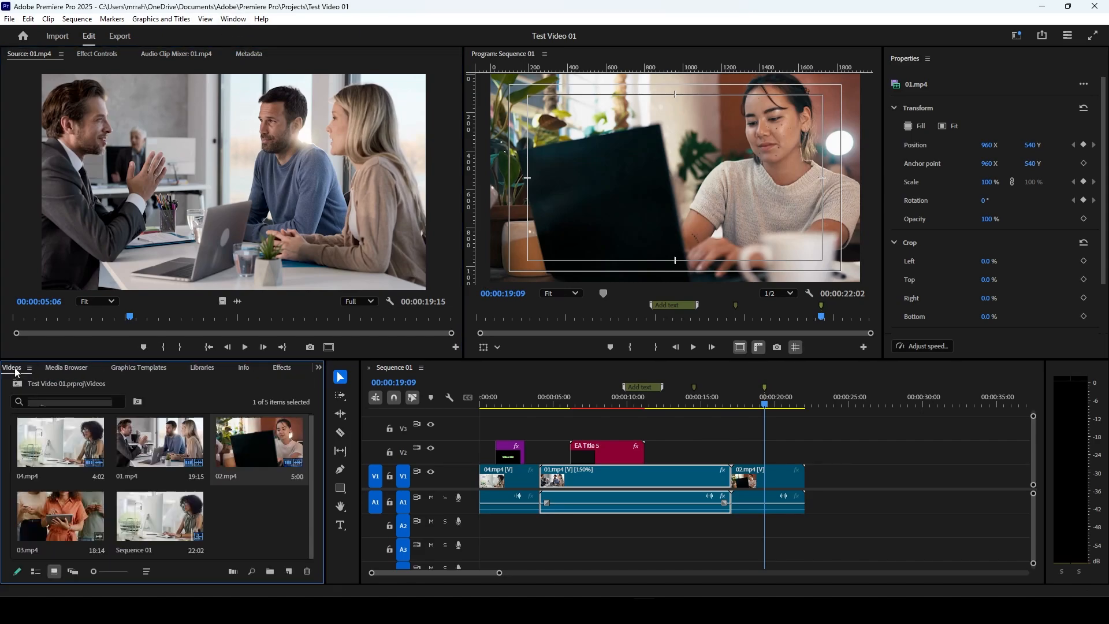
Step: Look through the list of panels that can be shown and the workspace options, keeping the current layout
click(236, 21)
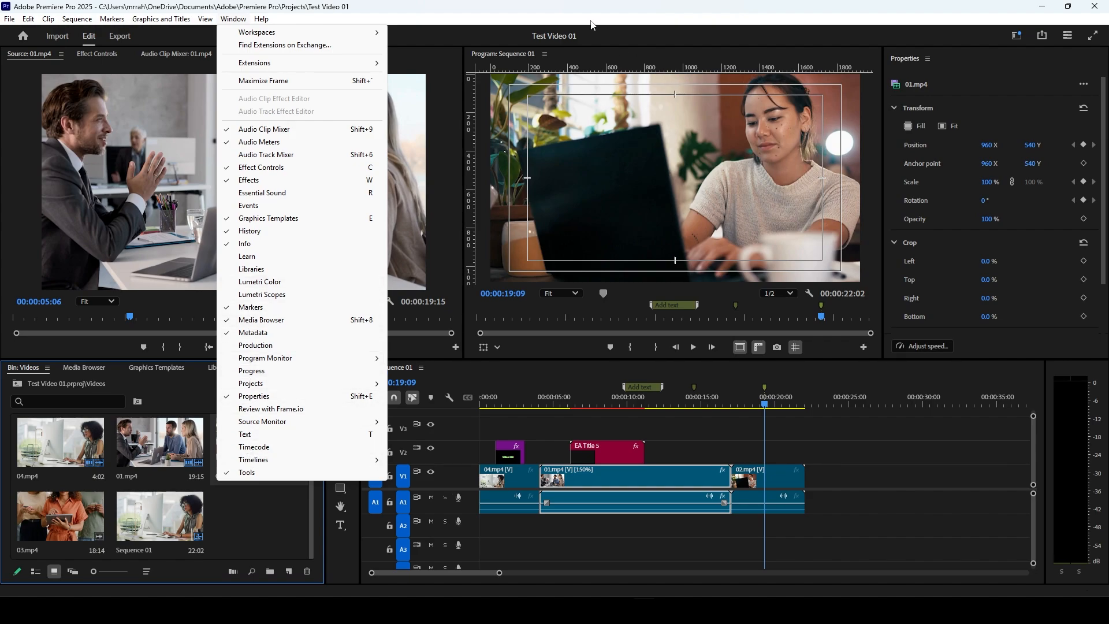
mouse_move(182, 20)
click(1042, 36)
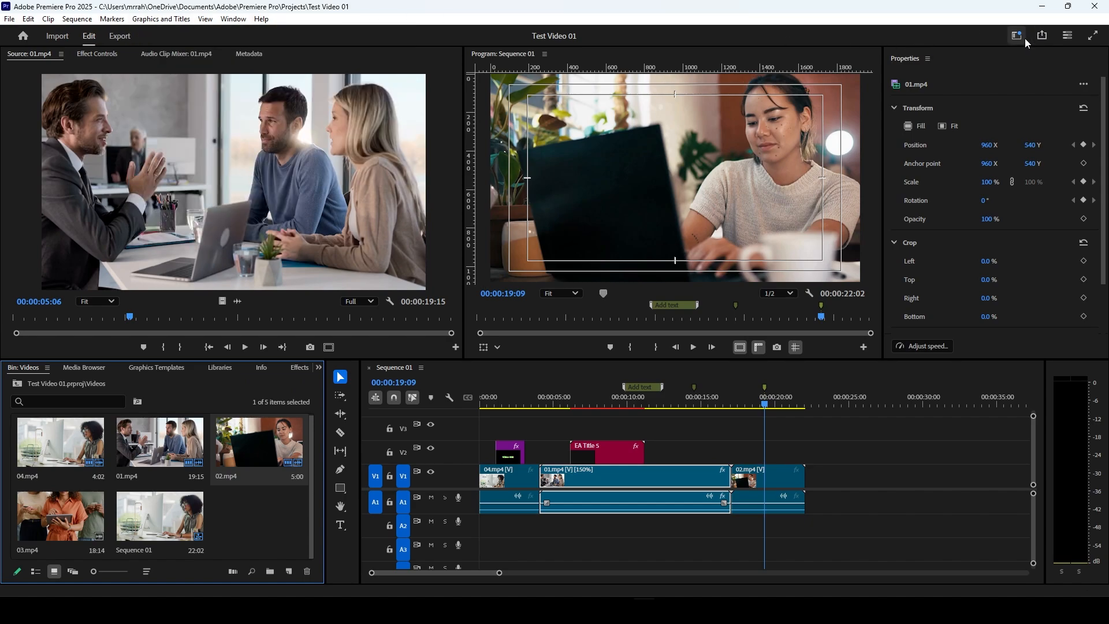
click(1019, 35)
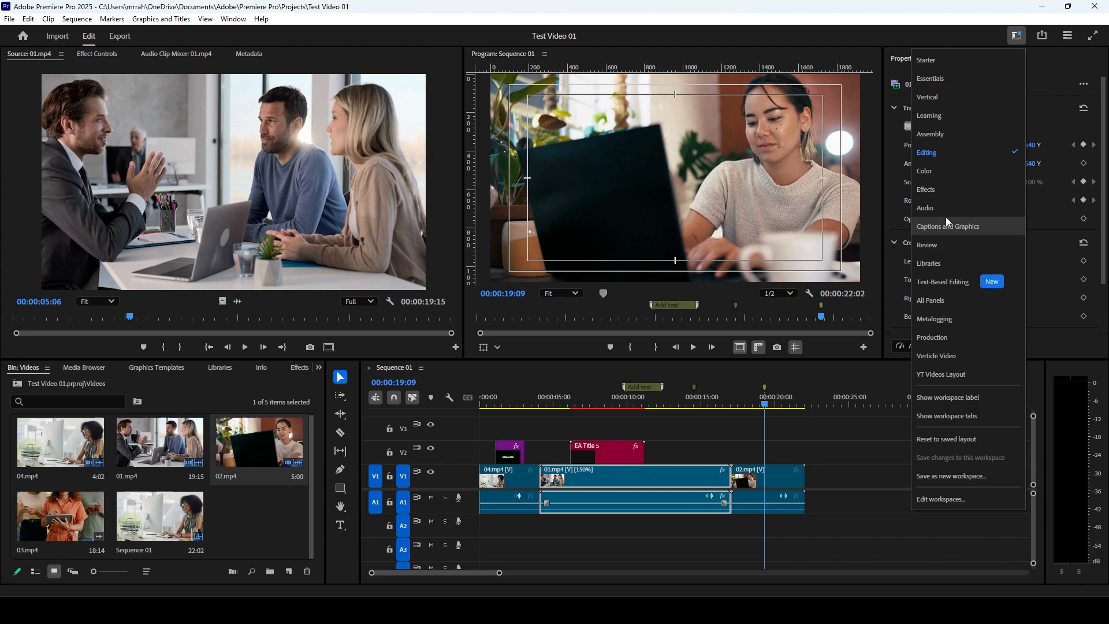
click(345, 57)
Step: Lock and unlock video track V1, and toggle its track output off and on again
drag(565, 404, 474, 408)
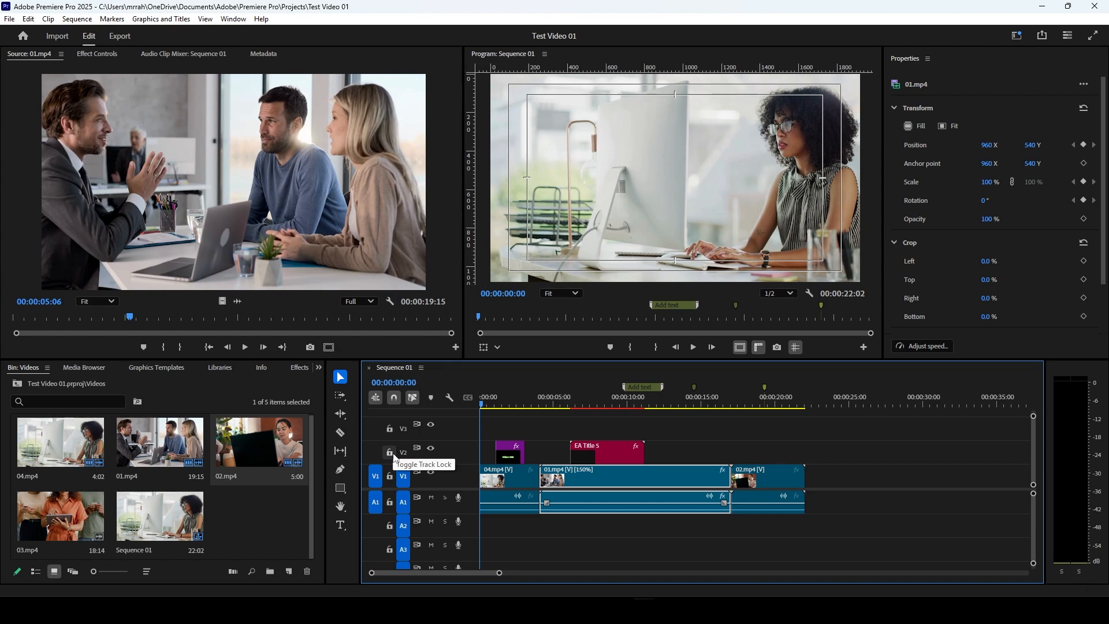
click(390, 477)
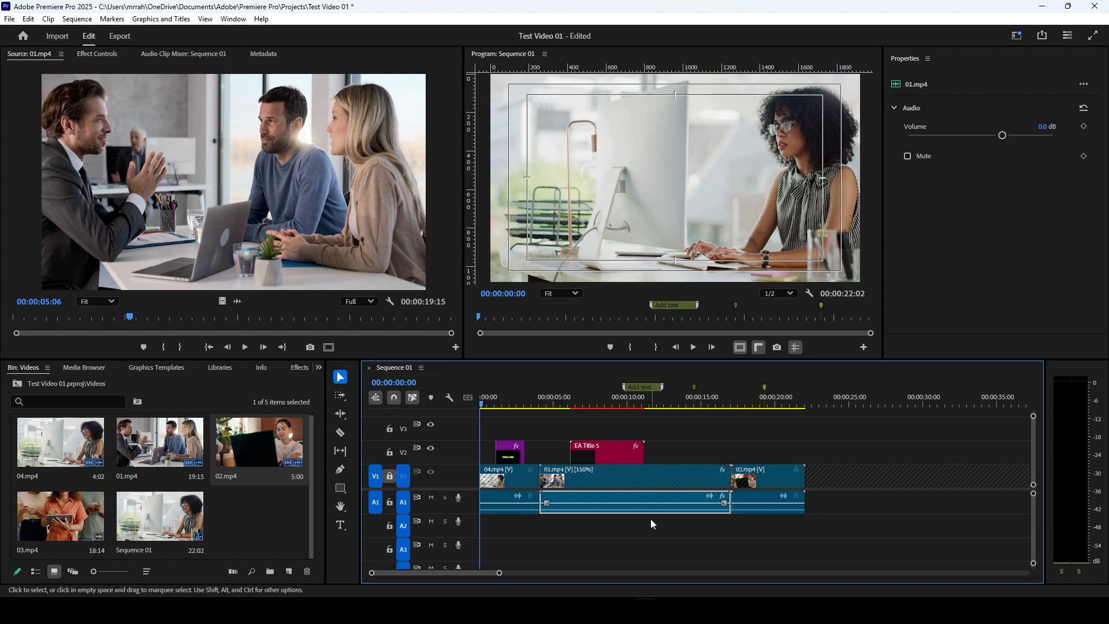
click(701, 397)
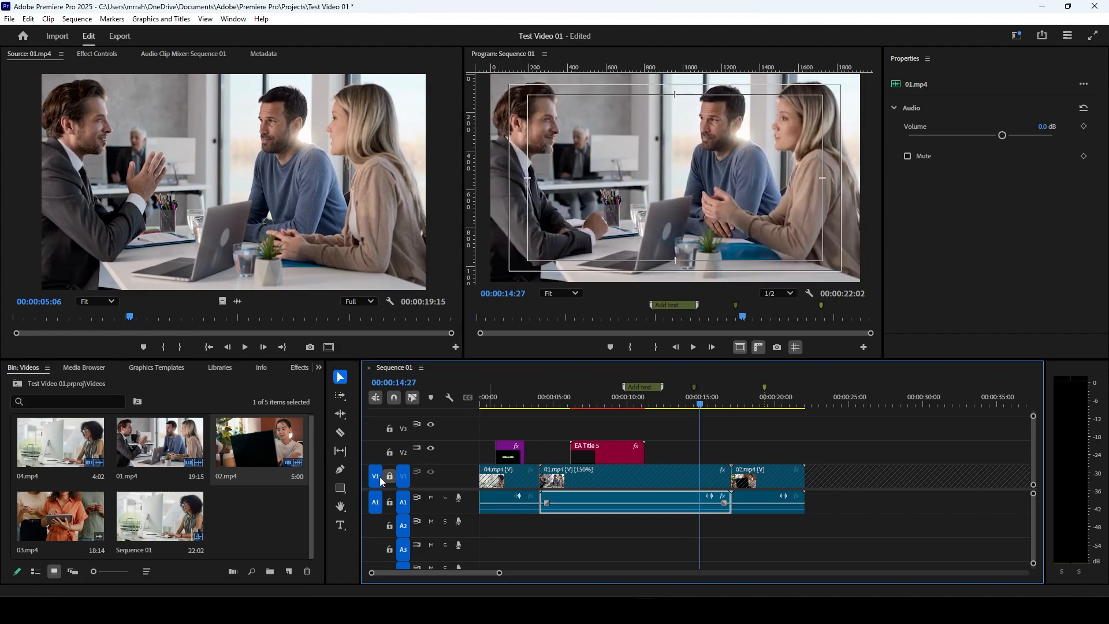
click(389, 477)
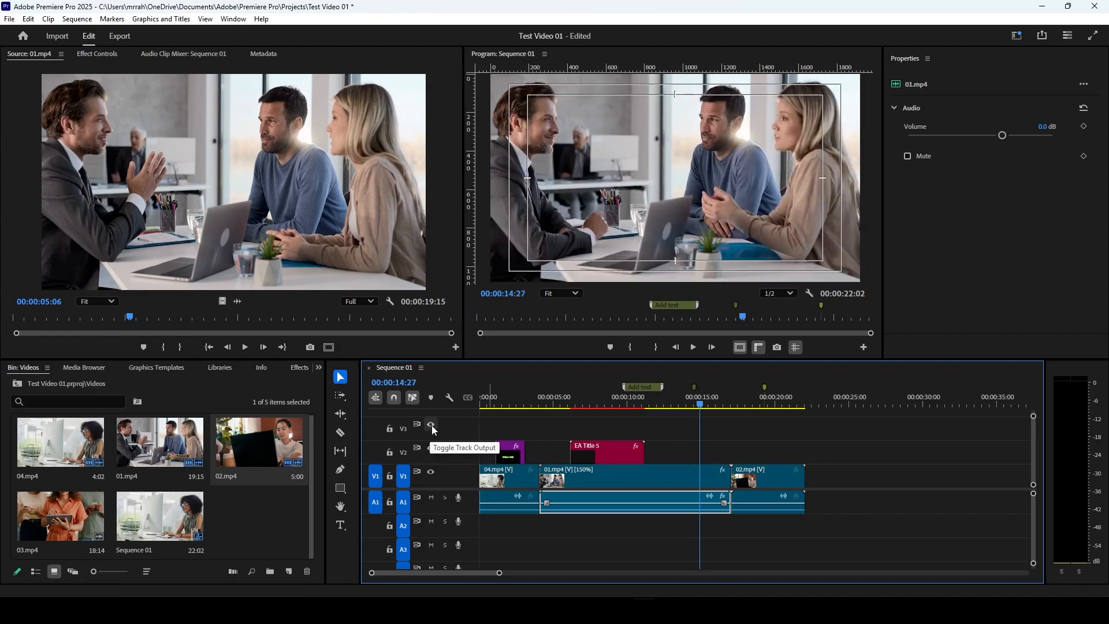
click(433, 474)
click(432, 473)
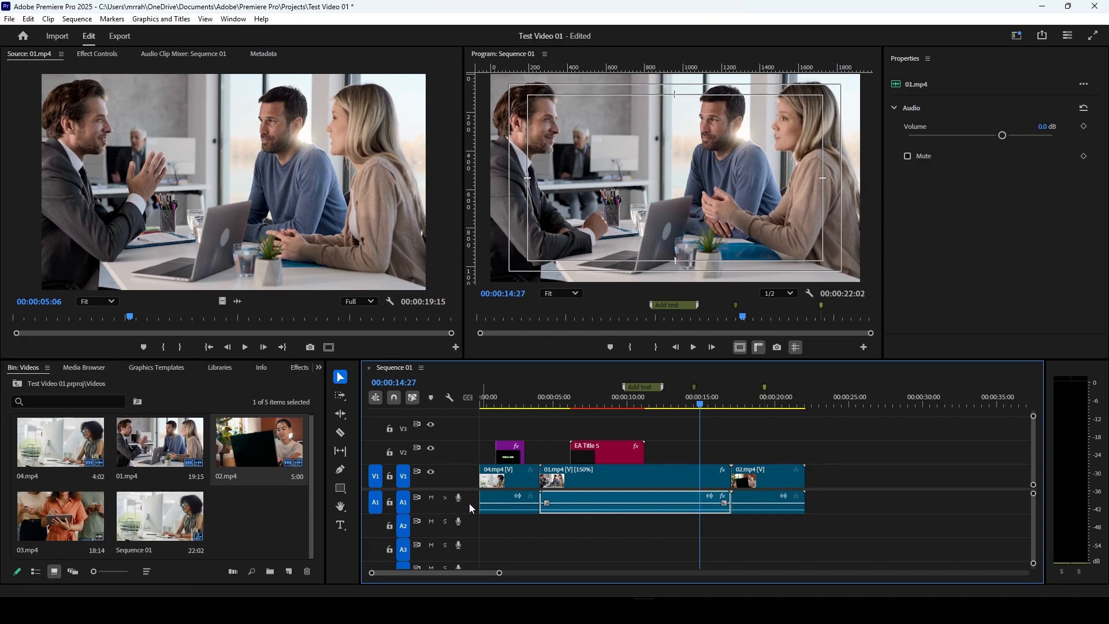
Step: Move the playhead from the sequence's end to its start, and preview several points up to 00:00:19:10
click(812, 400)
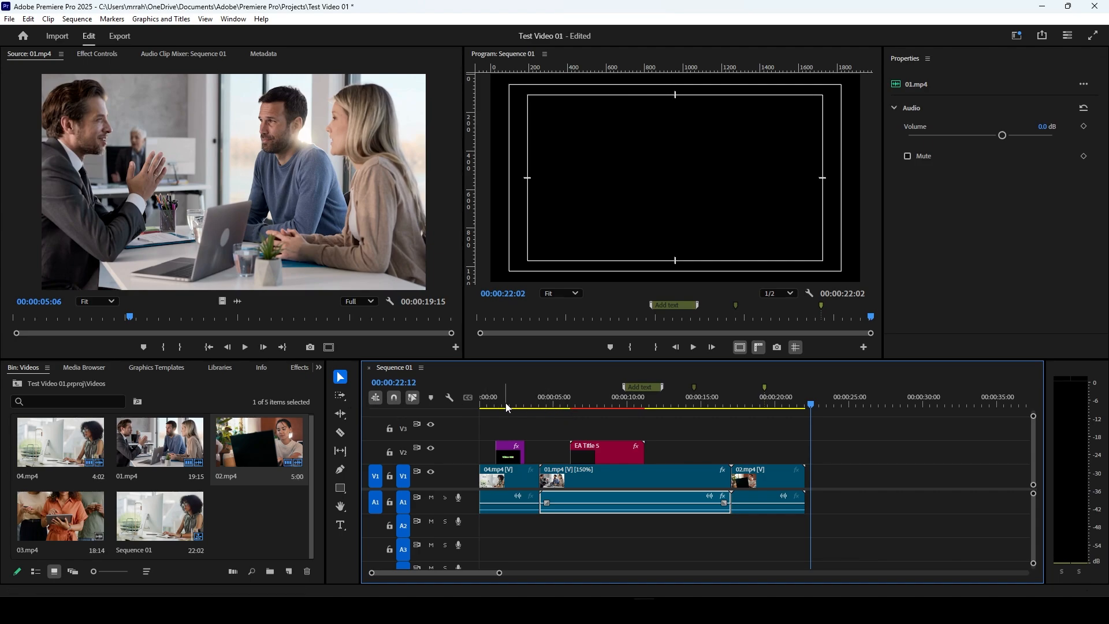
click(483, 406)
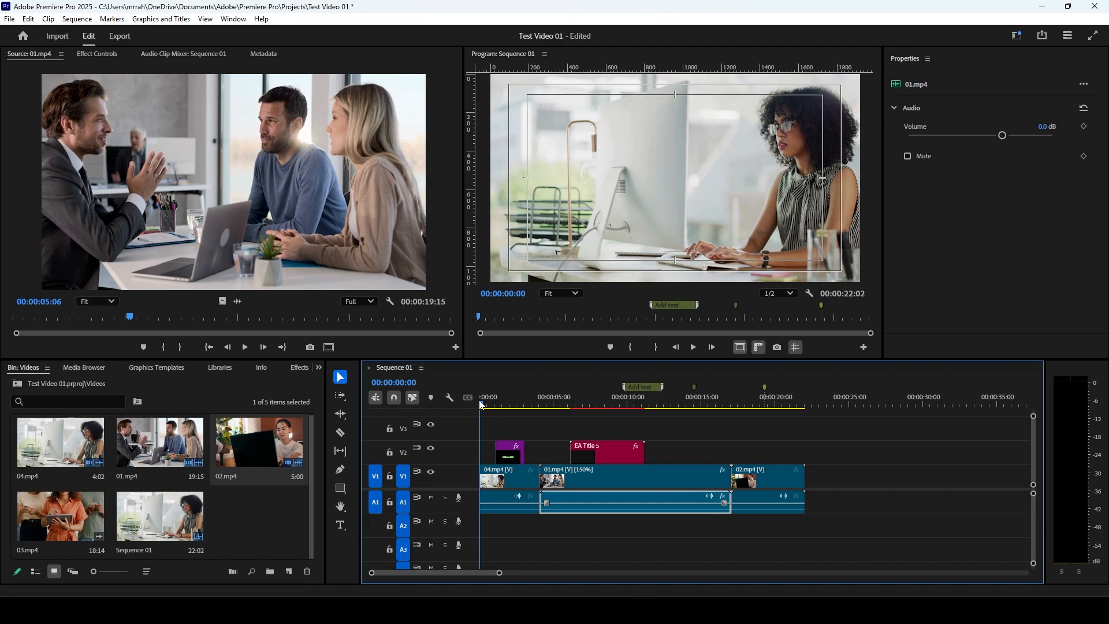
click(554, 406)
click(623, 406)
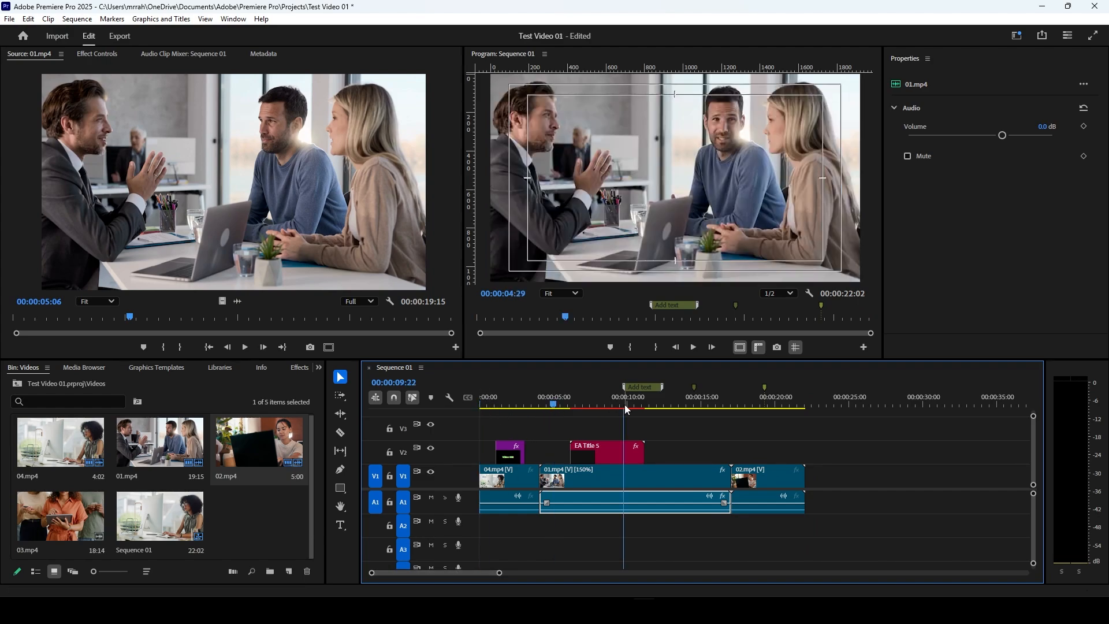
click(706, 406)
click(766, 406)
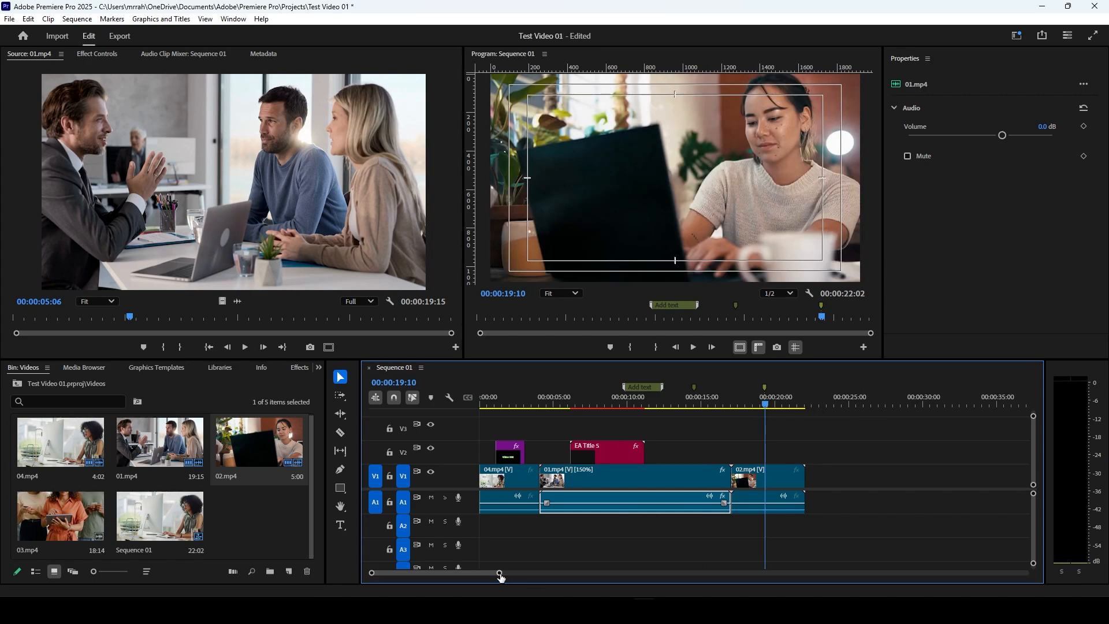
drag(500, 577, 533, 577)
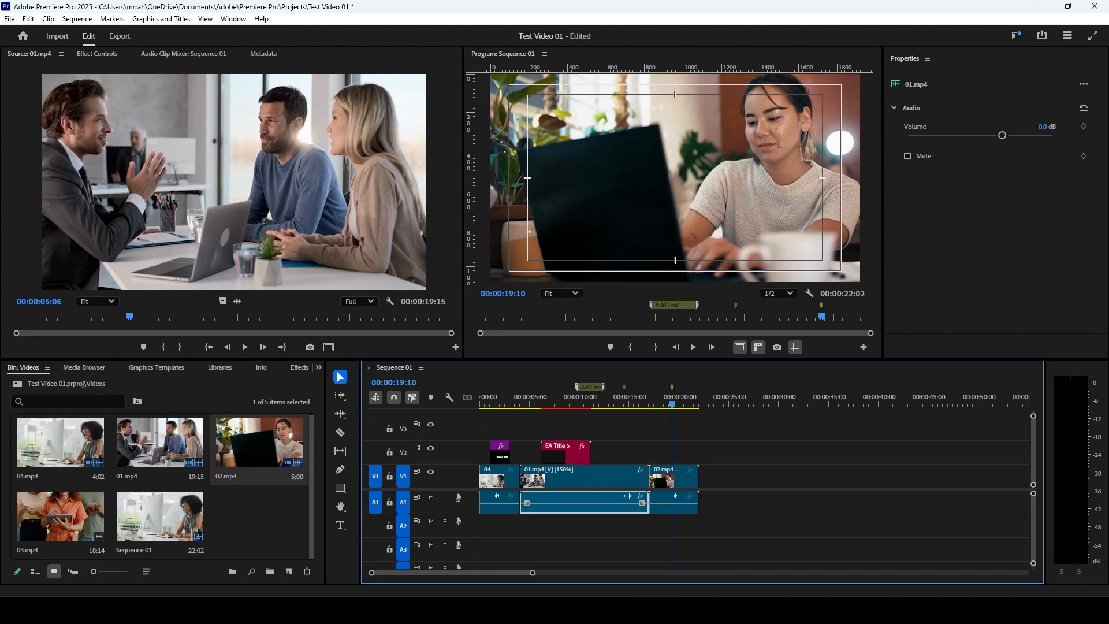
Step: Import Voiceover.mp3 from the Example folder and place it on audio track A1 directly after 02.mp4
mouse_move(543, 610)
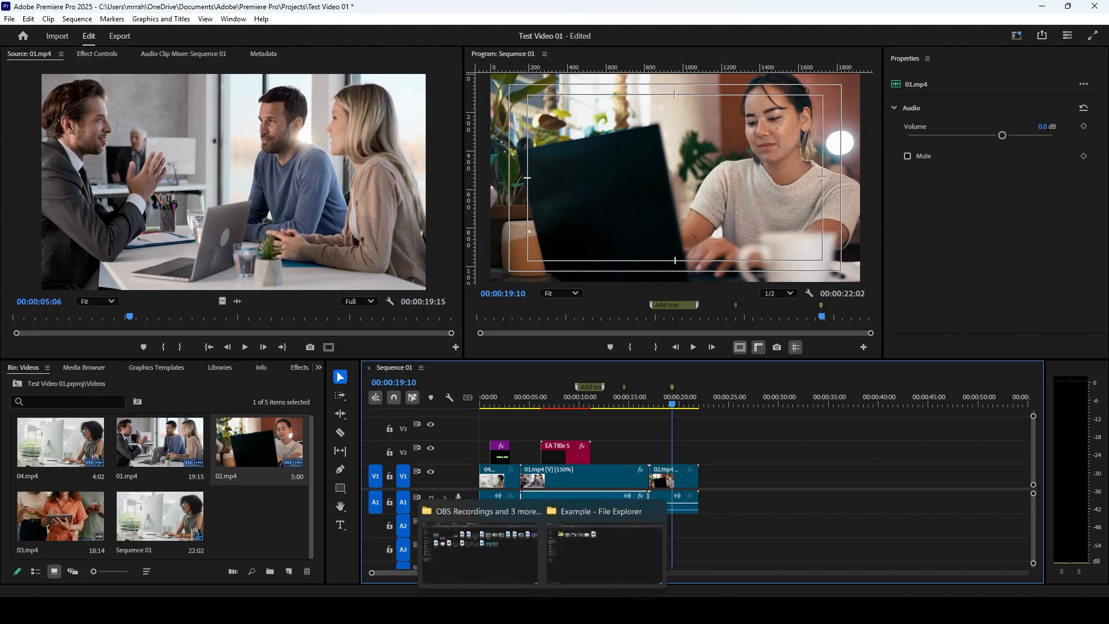
click(560, 556)
drag(441, 129, 698, 505)
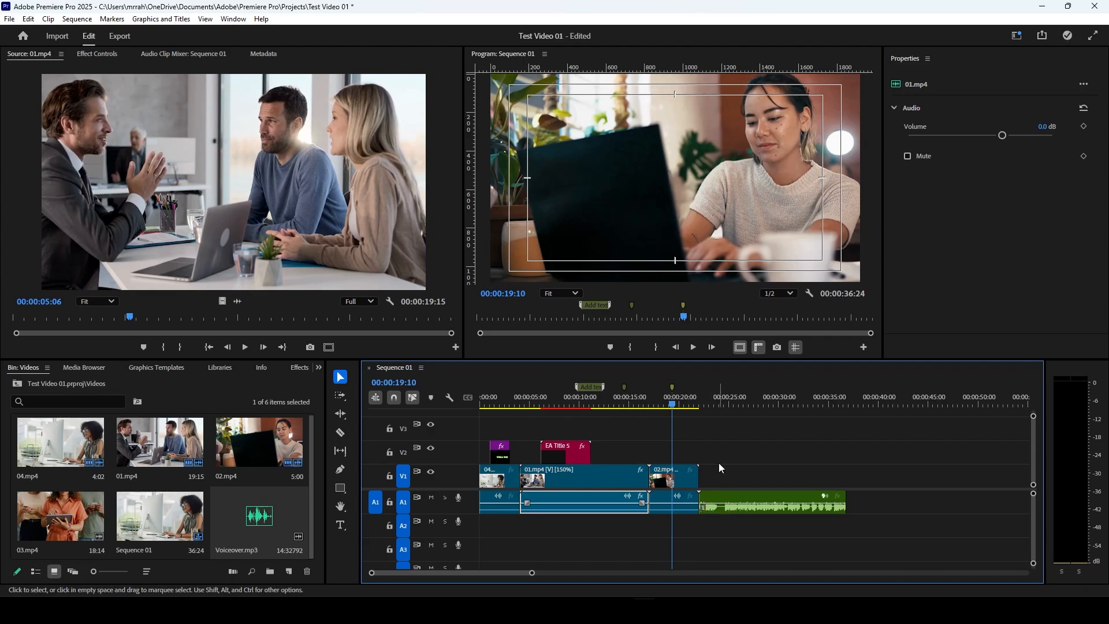
Step: Play the start of Voiceover.mp3 from 00:00:21:29, stop at 00:00:24:04, and clear the clip selection
click(701, 403)
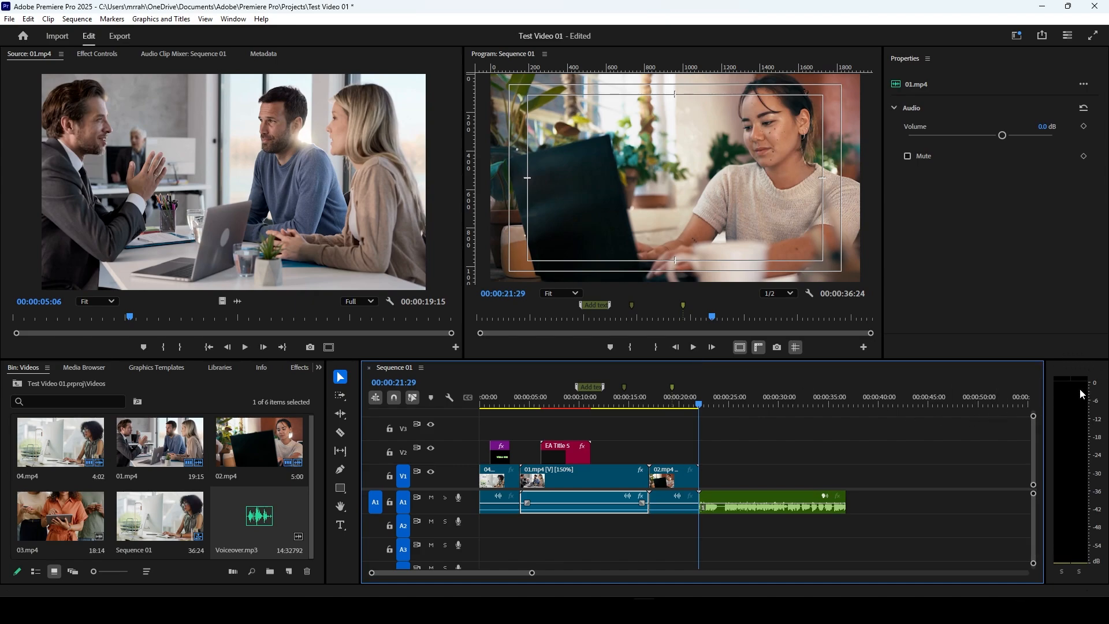
click(695, 347)
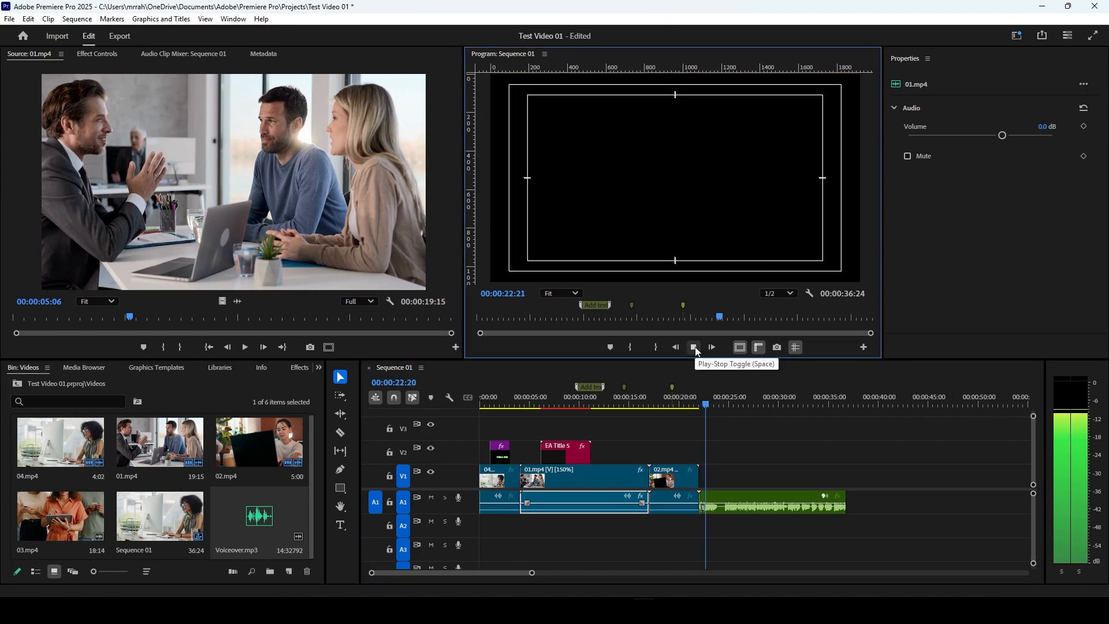
click(695, 348)
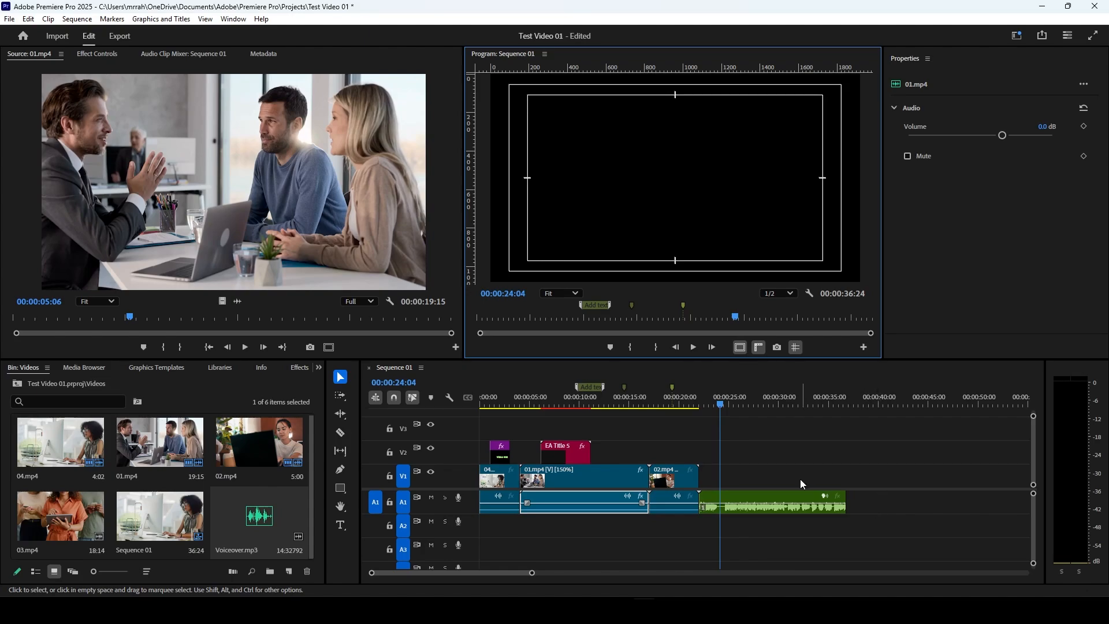
click(733, 474)
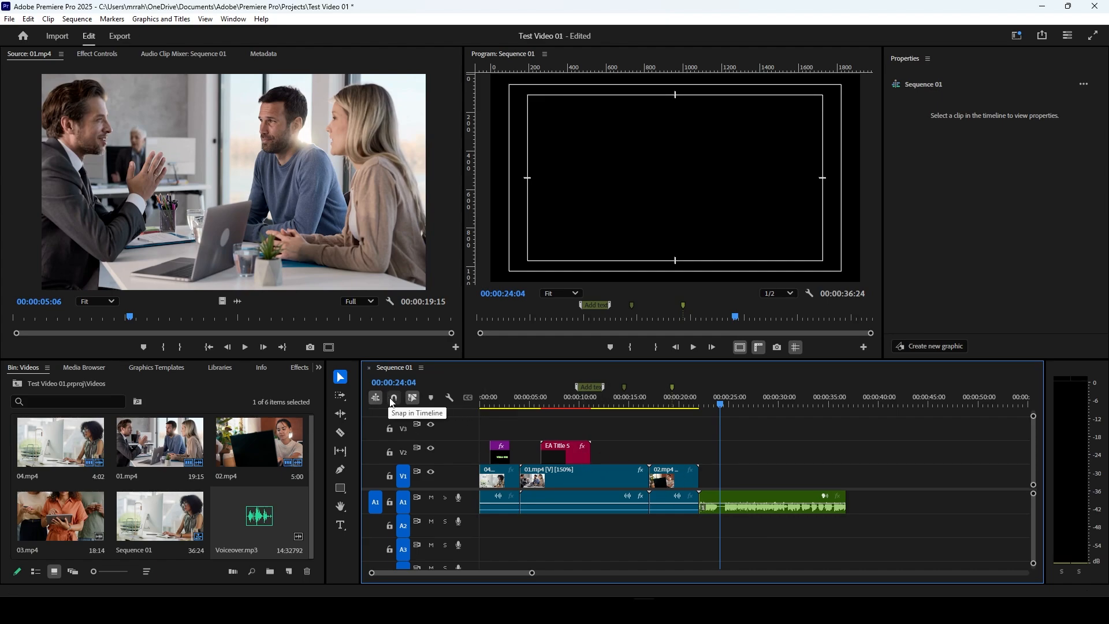
Step: Move Voiceover.mp3 freely along A1 with snapping off, and return it against the end of 02.mp4 with snapping on
click(763, 500)
drag(762, 501, 740, 496)
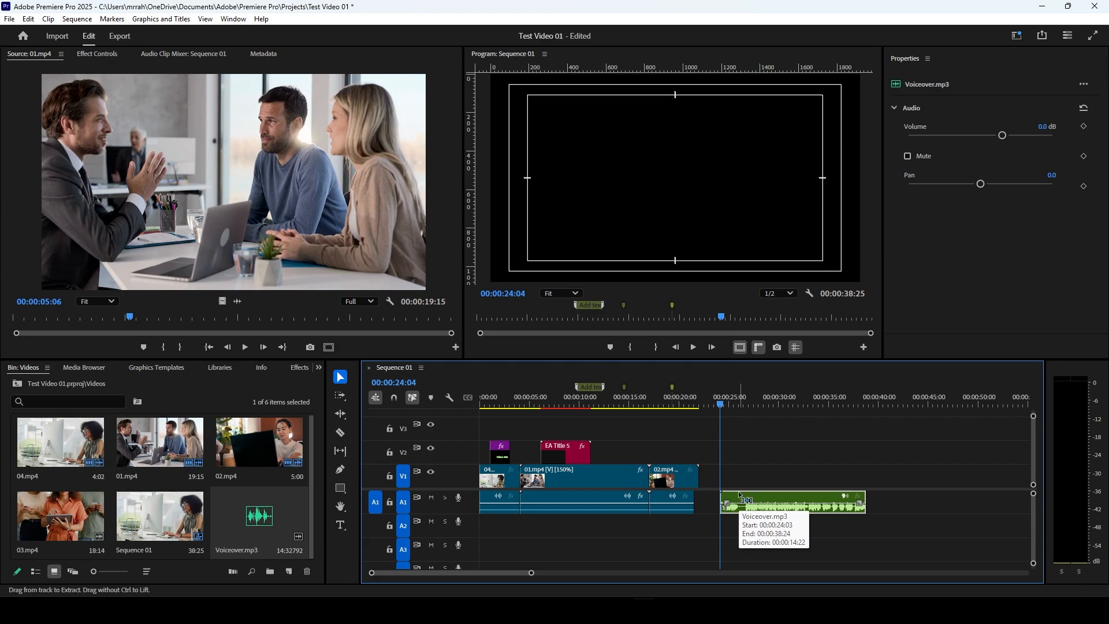
key(ctrl+z)
drag(710, 513, 782, 513)
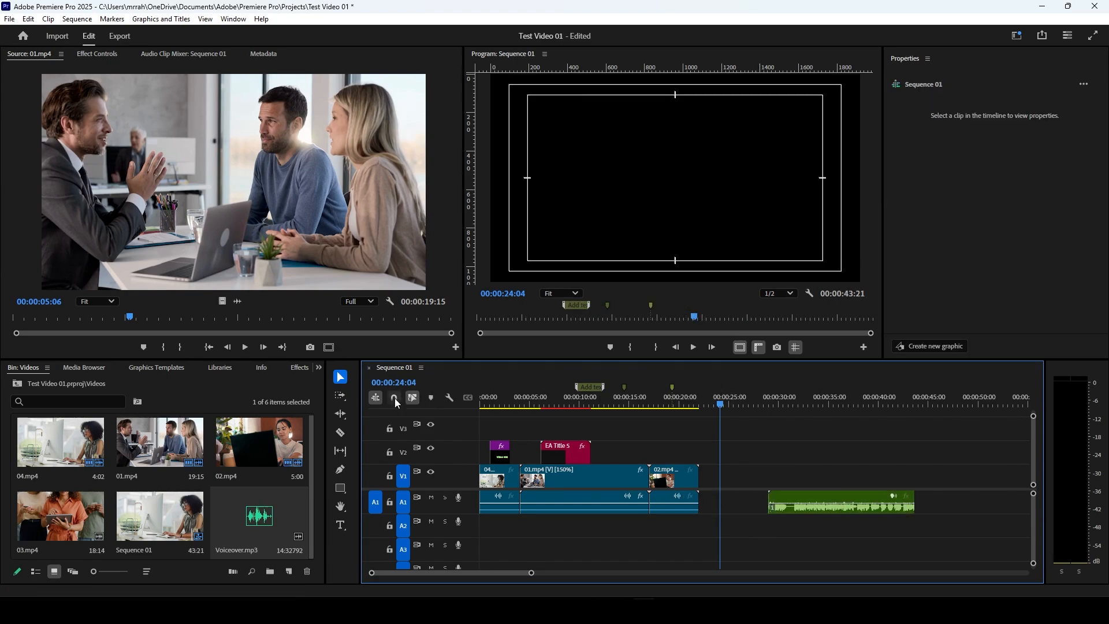
click(395, 400)
drag(792, 504, 721, 500)
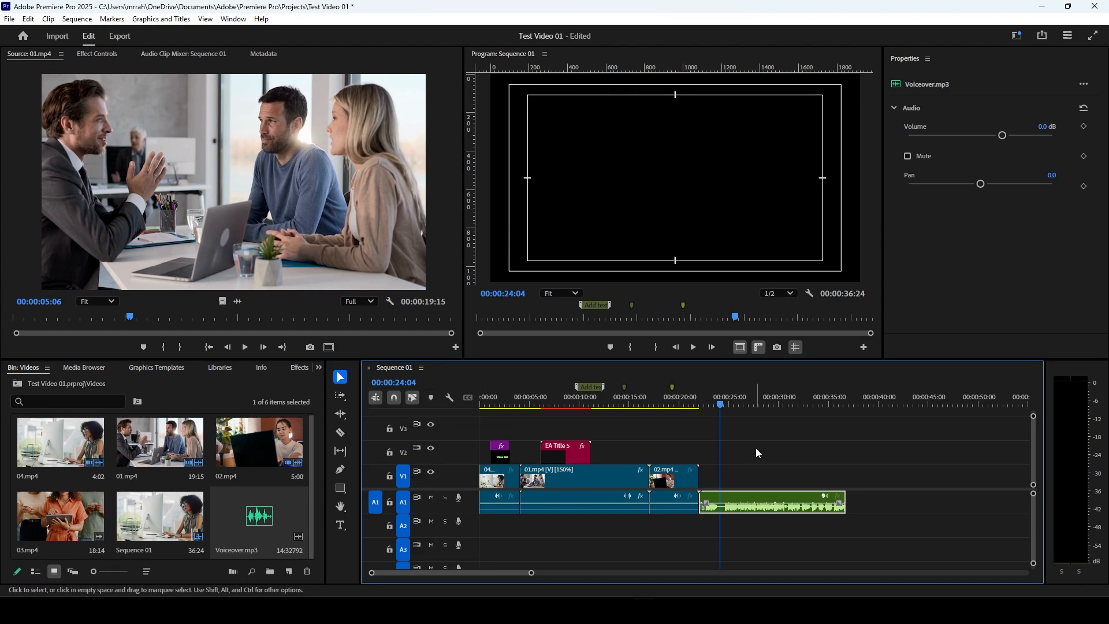
Step: Shift the EA title, 01.mp4, 02.mp4 and Voiceover.mp3 about 20 seconds along the timeline, and close the gap after 04.mp4
drag(719, 405, 569, 416)
drag(611, 445, 634, 450)
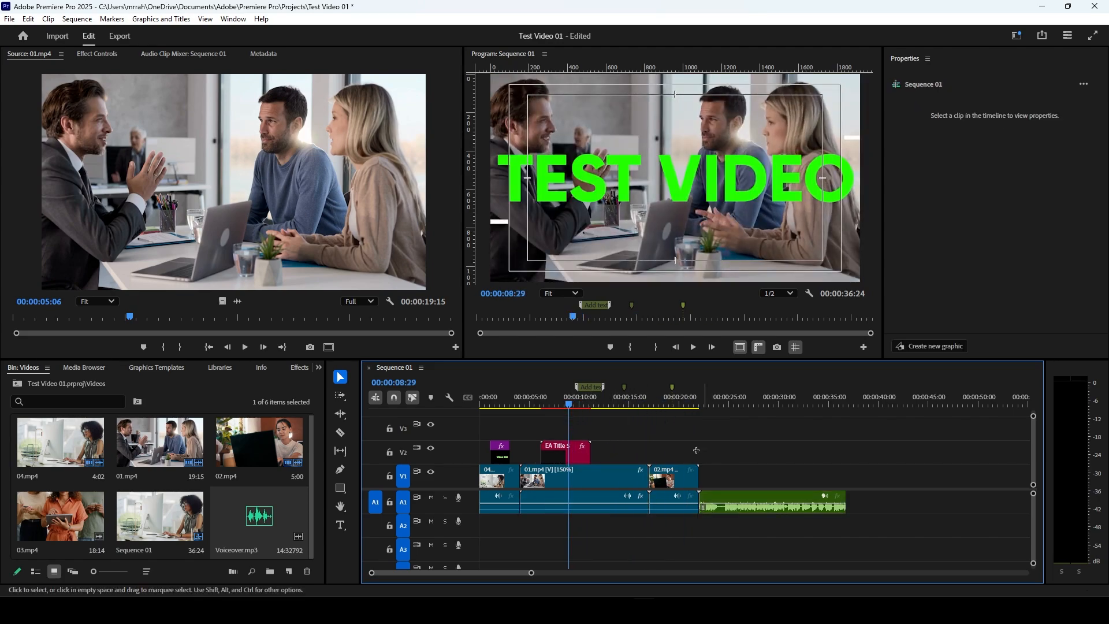
drag(705, 450, 786, 480)
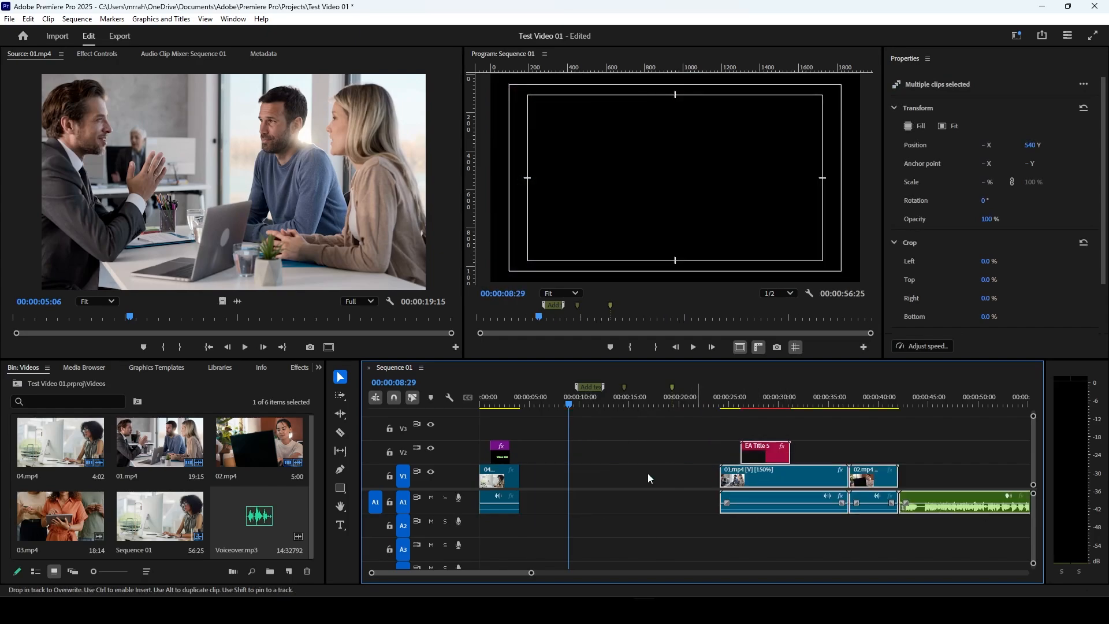
click(628, 473)
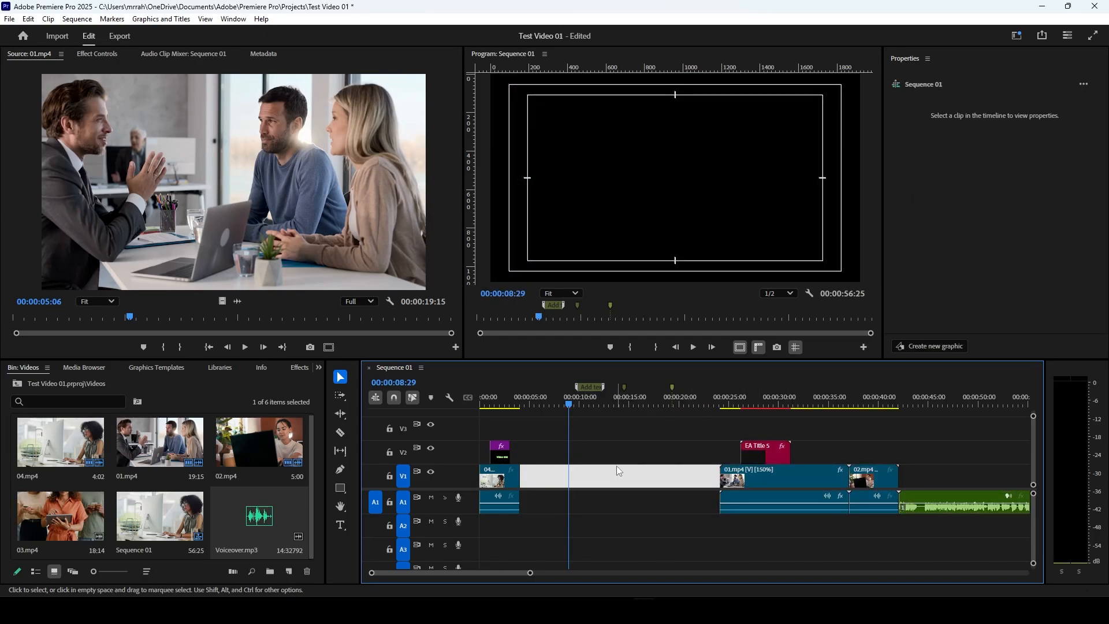
key(Delete)
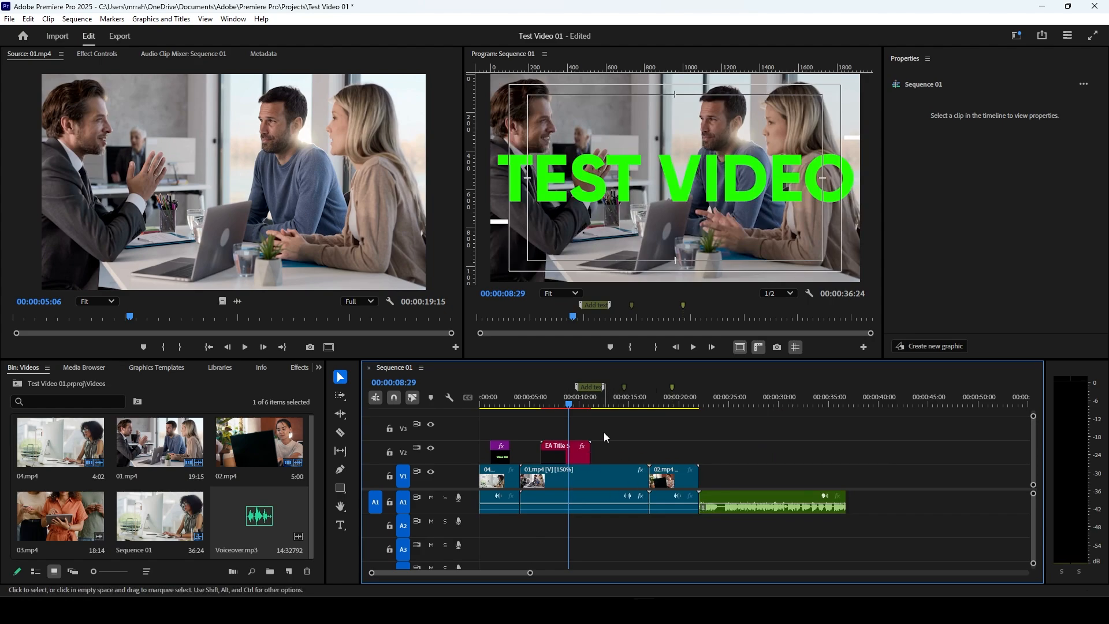
Step: Look through the timeline display settings without changing any of them
drag(726, 445, 636, 439)
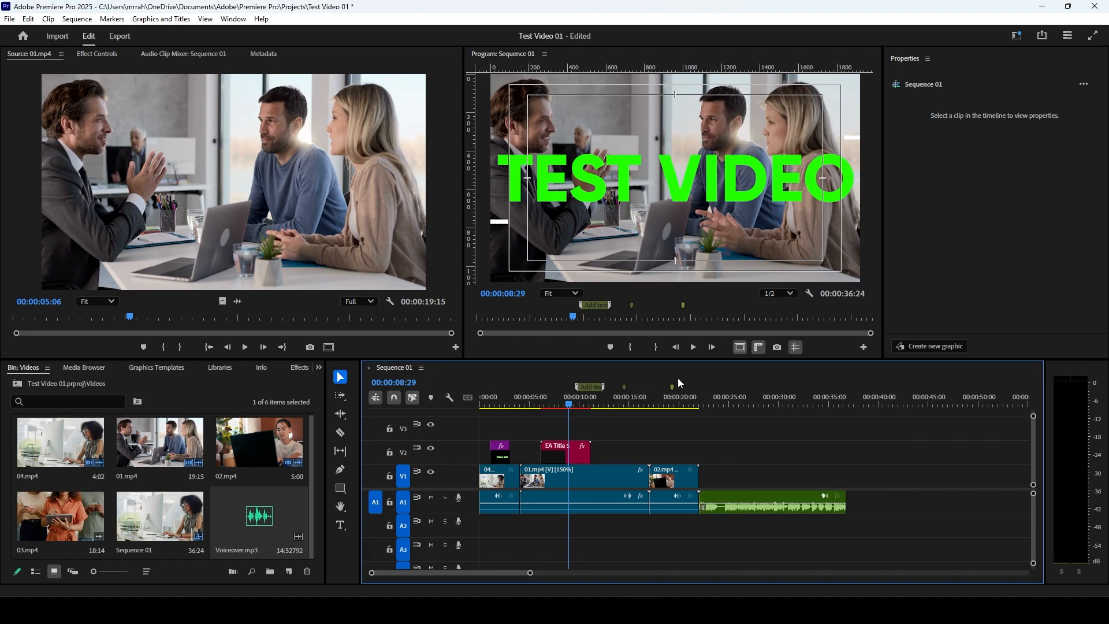
click(449, 399)
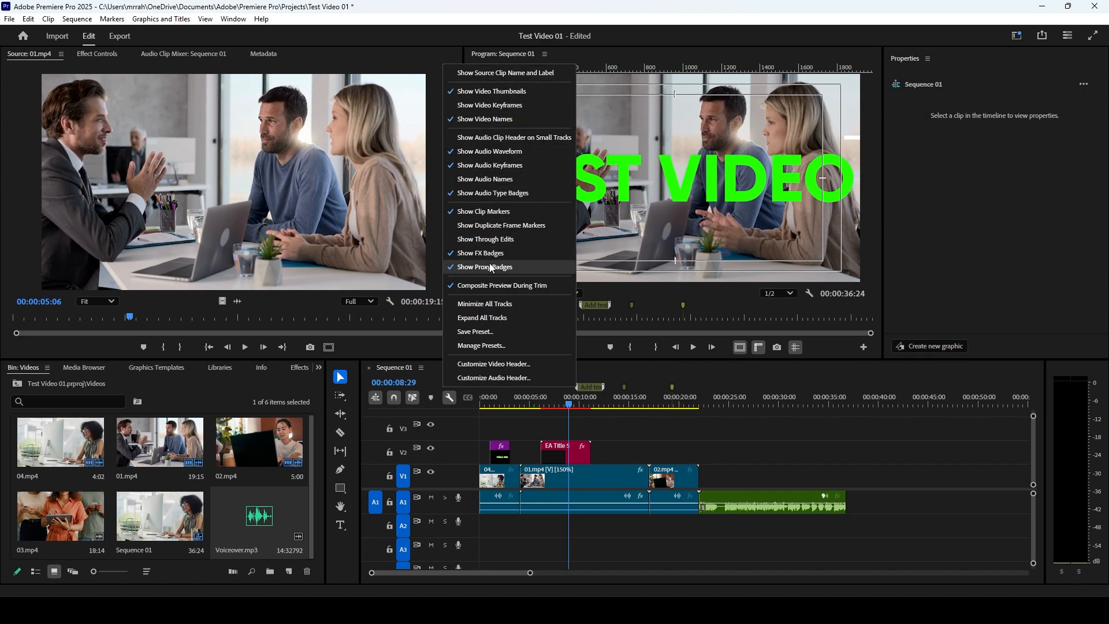
click(452, 397)
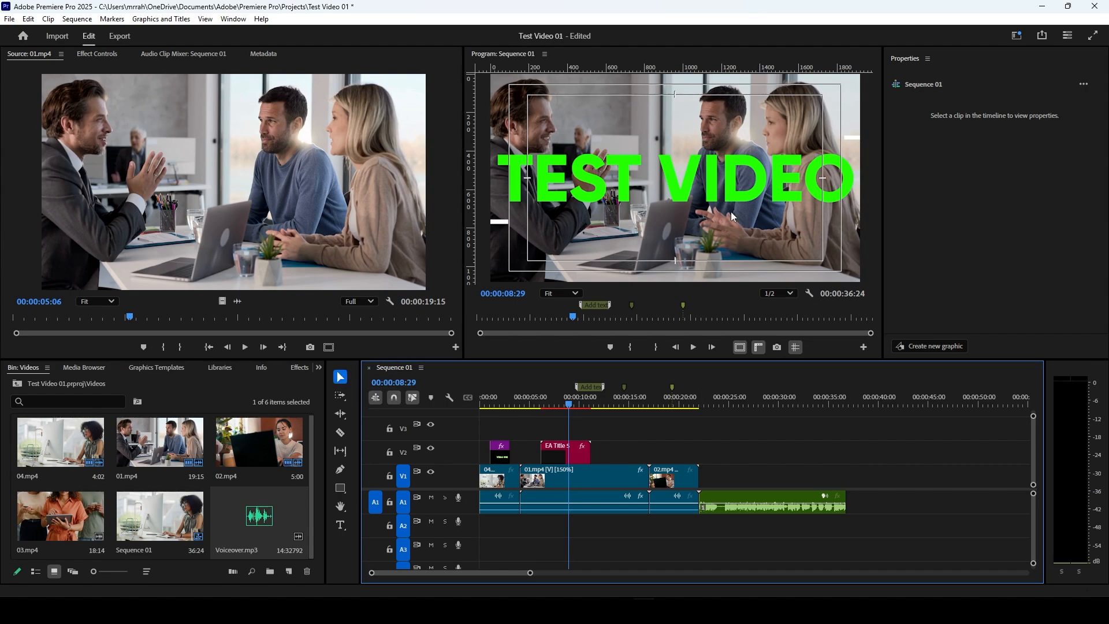
Step: Use the Selection tool to select the EA title and 01.mp4 together, and select Voiceover.mp3 alone
click(341, 382)
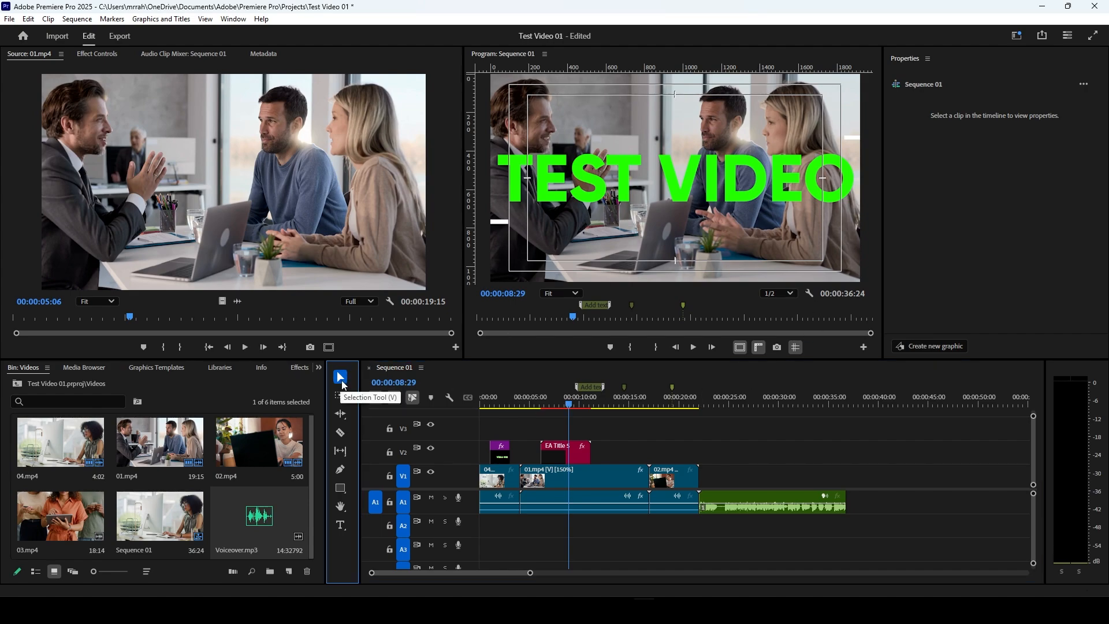
click(571, 484)
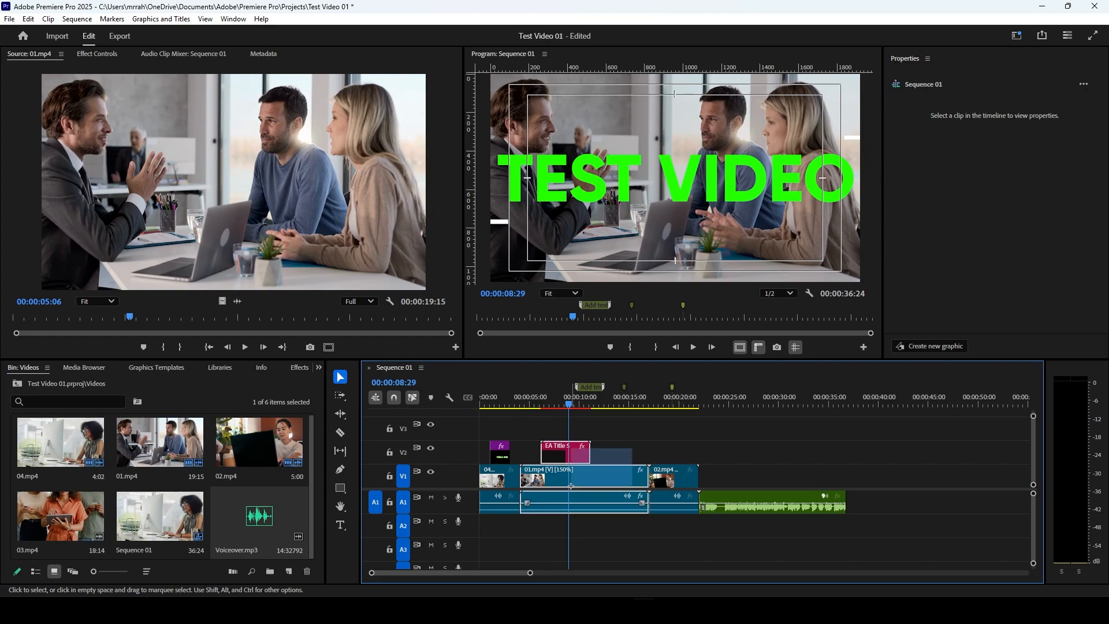
click(757, 500)
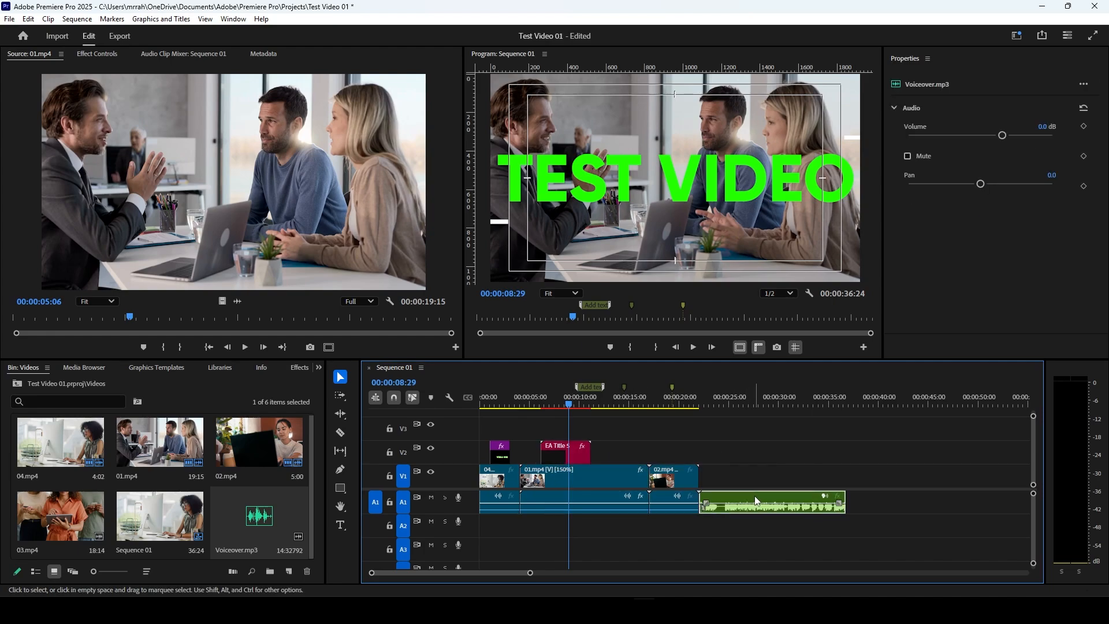
mouse_move(758, 500)
mouse_down()
mouse_move(774, 512)
mouse_move(990, 512)
mouse_move(843, 546)
mouse_move(764, 514)
mouse_up()
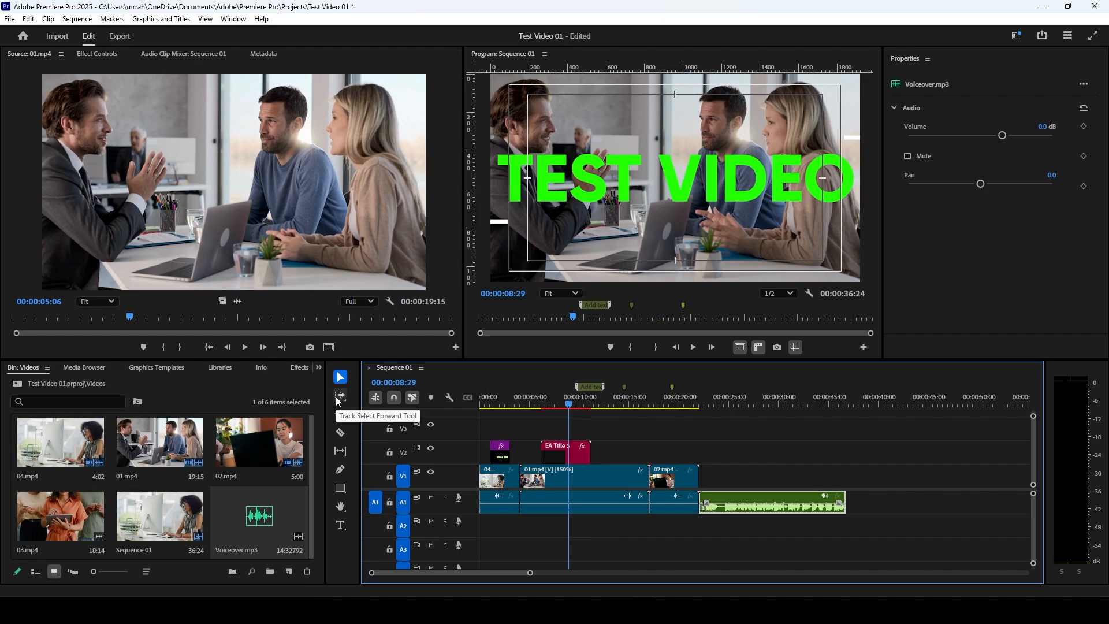
Step: Place the playhead at 00:00:04:02 and select all clips from 01.mp4 onward on every track with the Track Select Forward tool
click(339, 399)
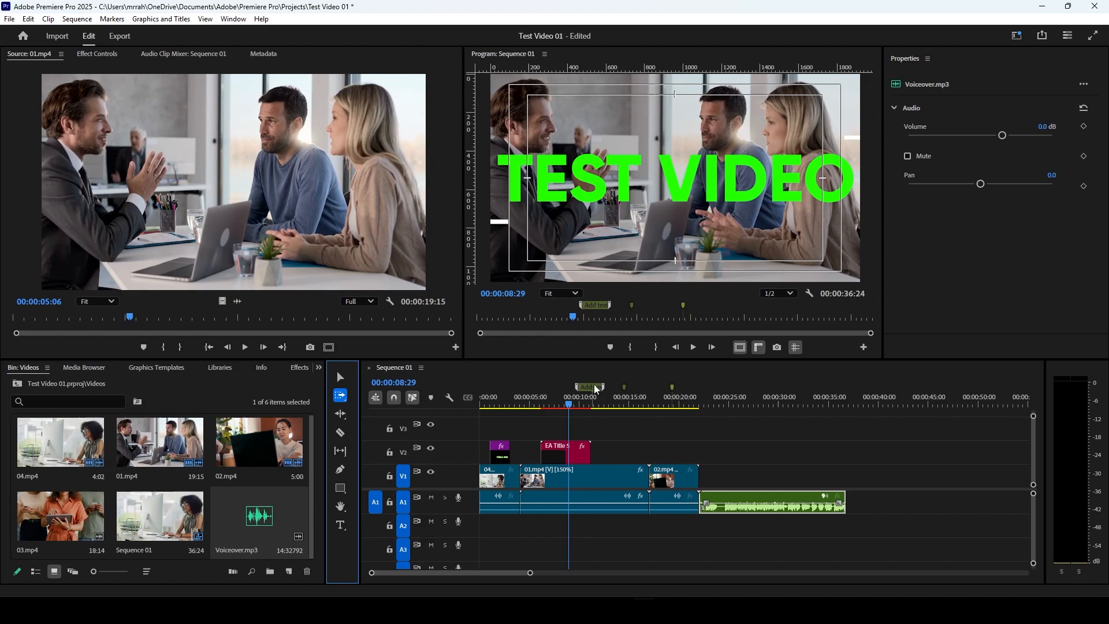
drag(568, 406, 518, 413)
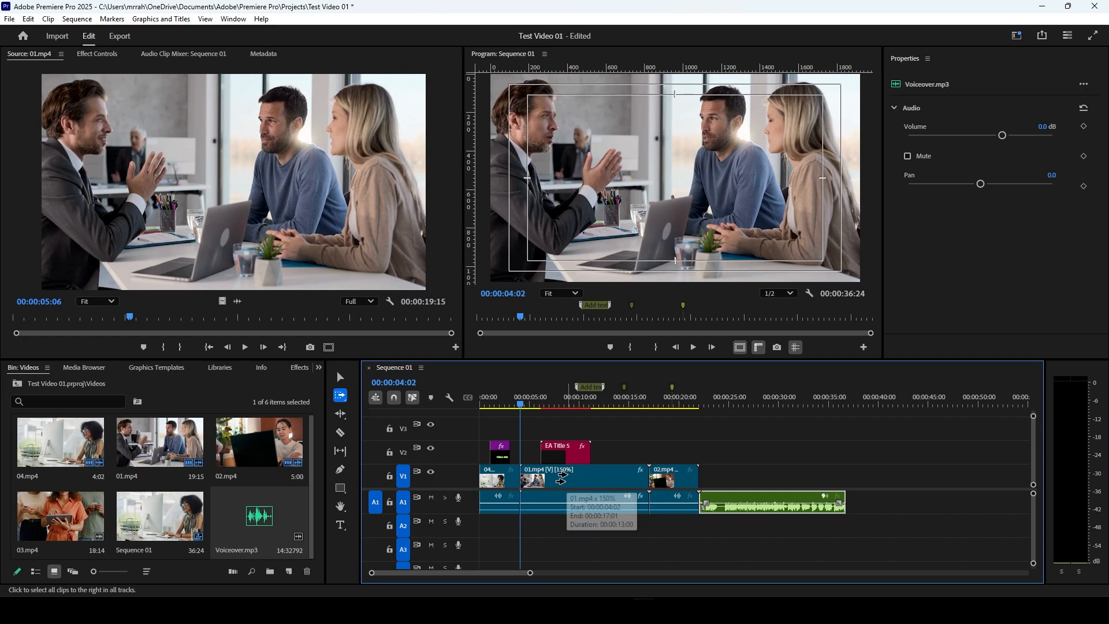
click(562, 480)
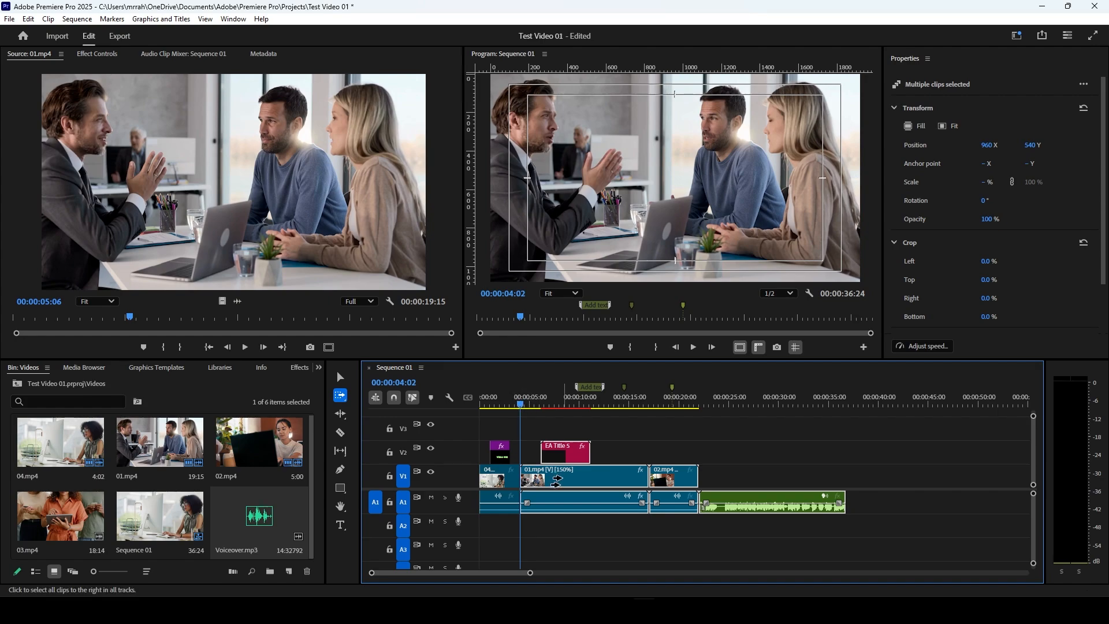
mouse_move(555, 479)
mouse_down()
mouse_move(757, 483)
mouse_move(569, 480)
mouse_up()
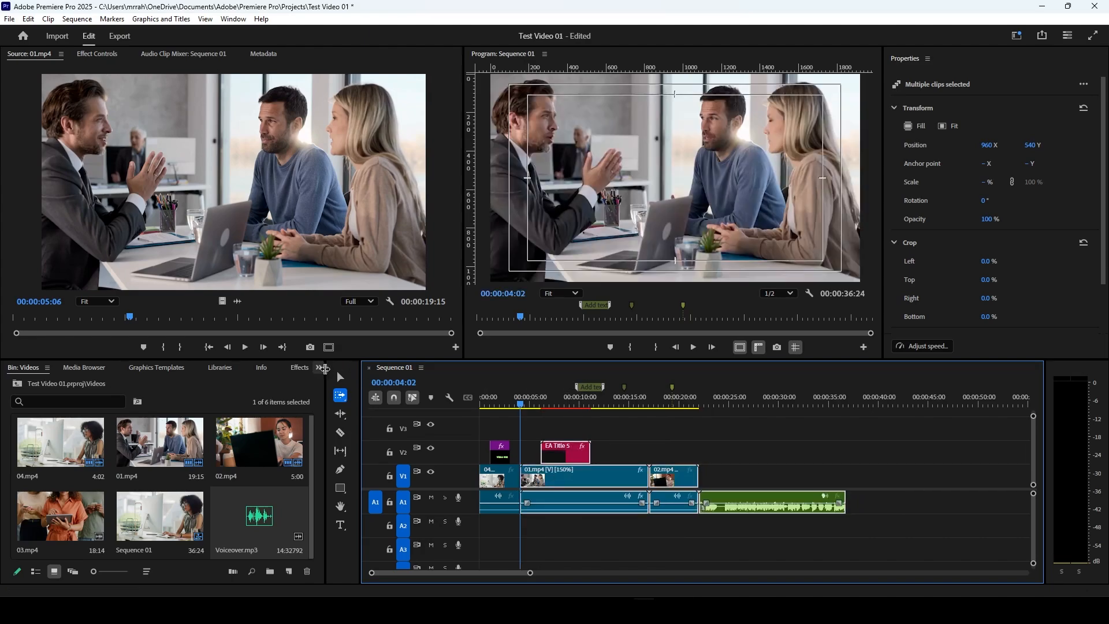
Step: Move Voiceover.mp3 and the clips before it further along piece by piece with the Selection tool, and close the resulting gap
key(v)
click(875, 530)
drag(806, 498, 960, 496)
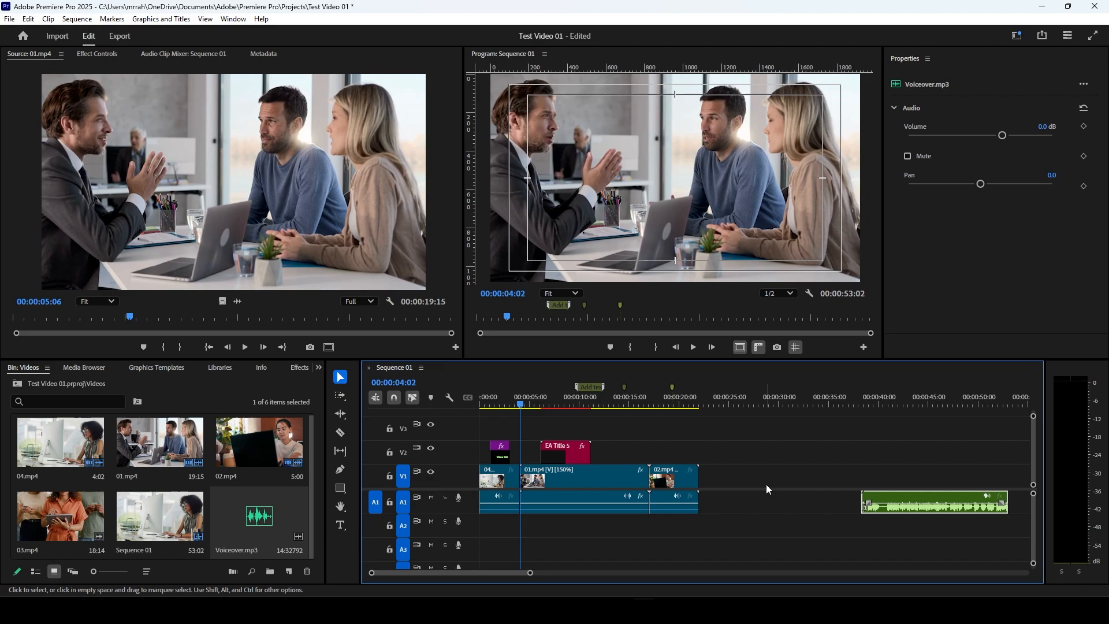
drag(751, 469, 844, 484)
drag(715, 472, 525, 446)
drag(579, 487, 761, 501)
click(623, 474)
key(Delete)
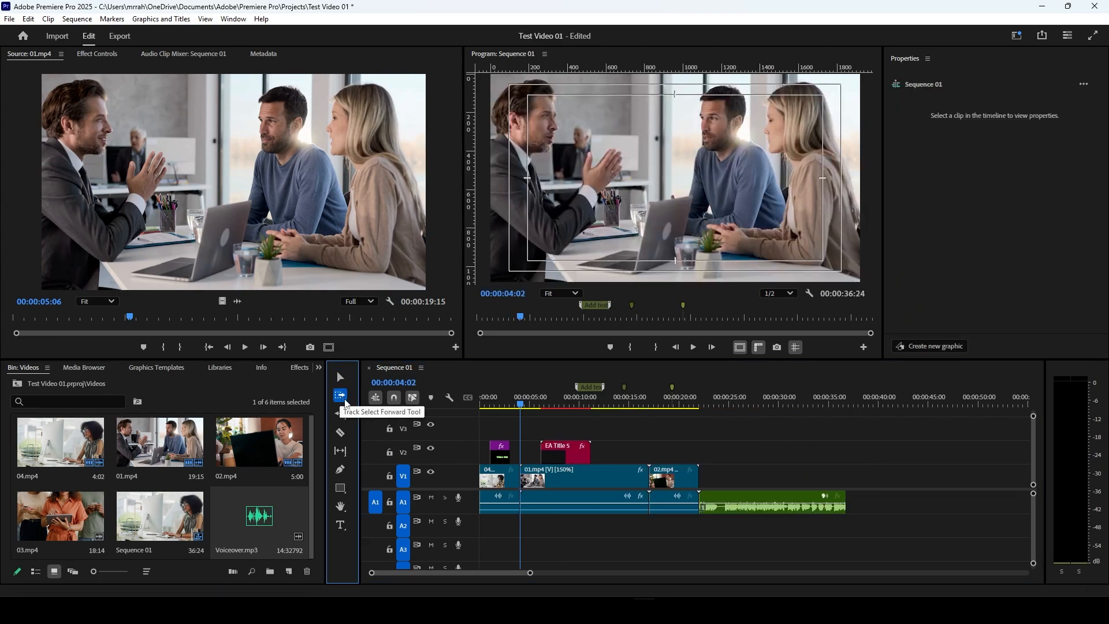
Step: Select all clips from 01.mp4 onward with Track Select Forward, and all clips back from 04.mp4 with Track Select Backward
click(341, 397)
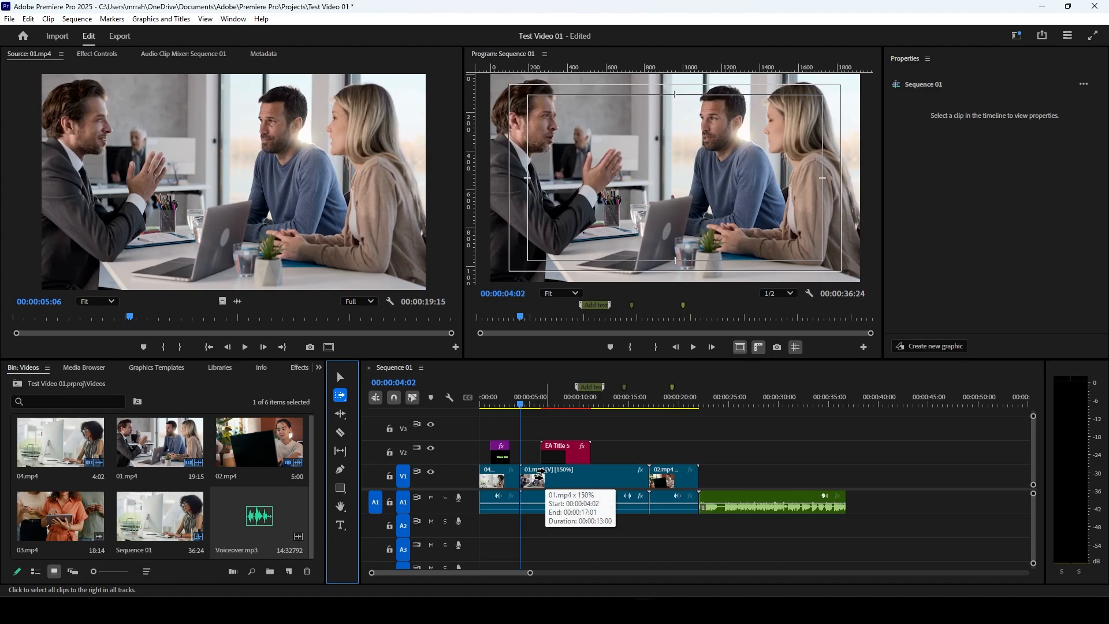
drag(541, 475, 577, 481)
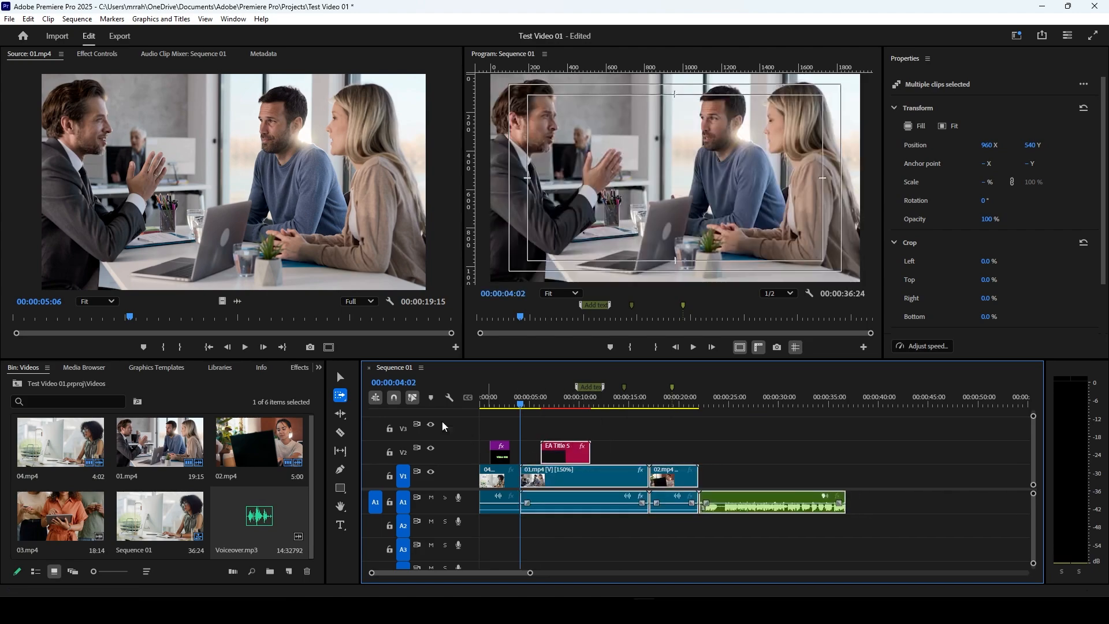
click(346, 401)
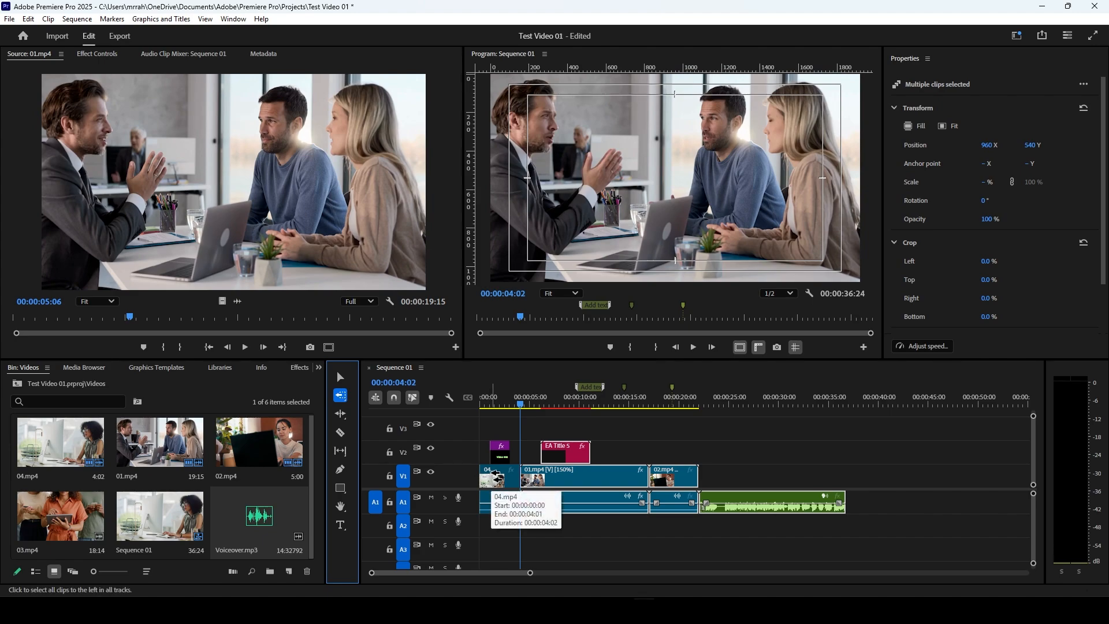
click(497, 479)
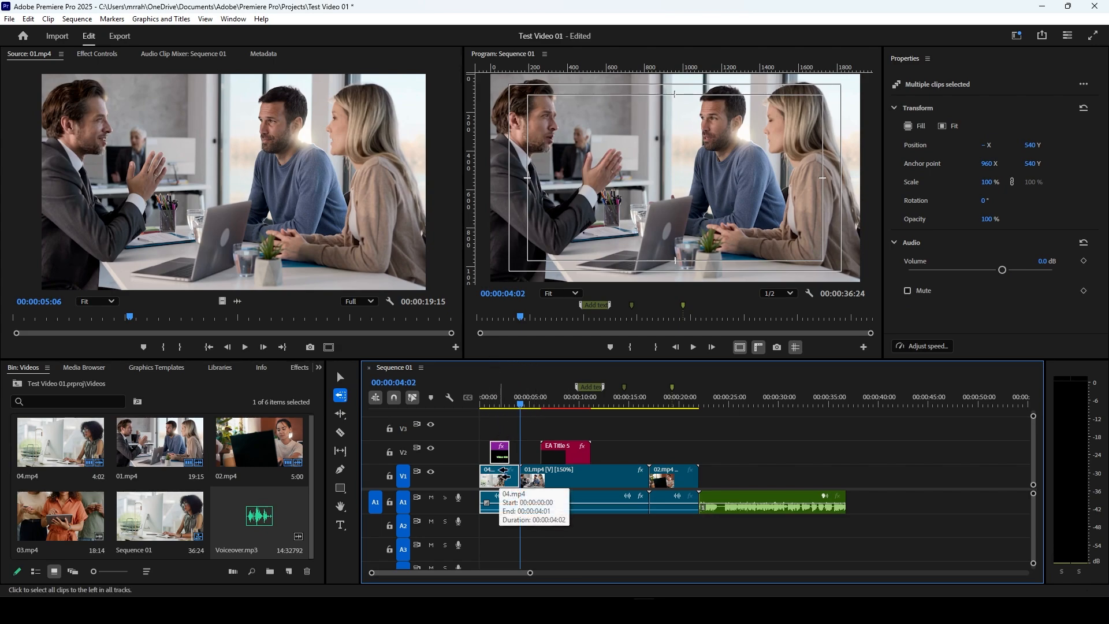
key(v)
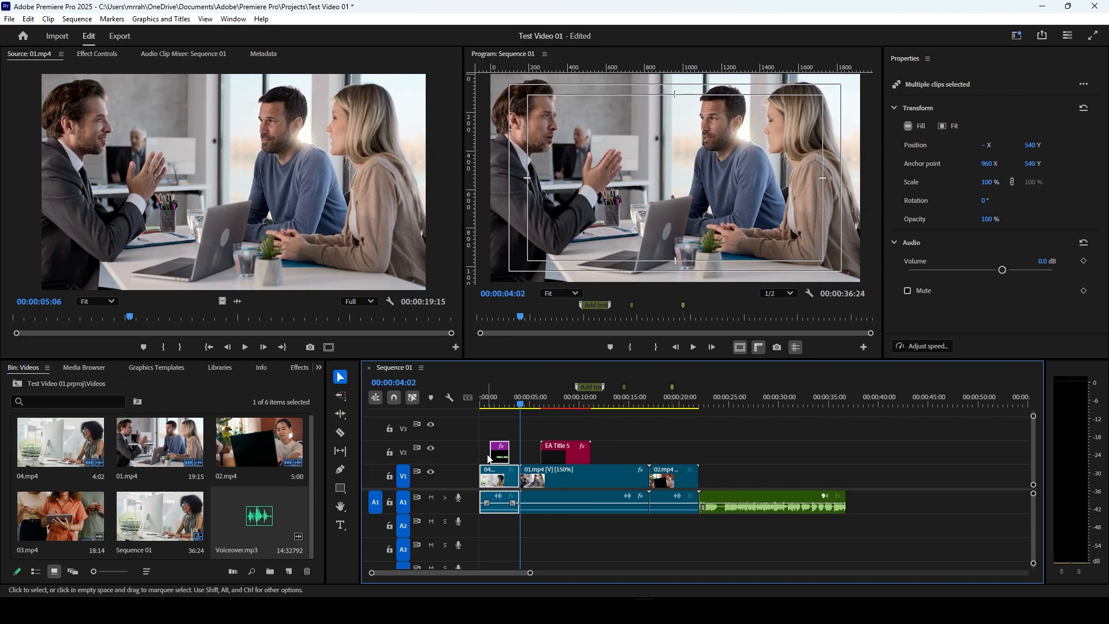
Step: Choose the Ripple Edit tool, cut the end of 04.mp4 back to the playhead at 00:00:03:04, and close the gap
click(341, 397)
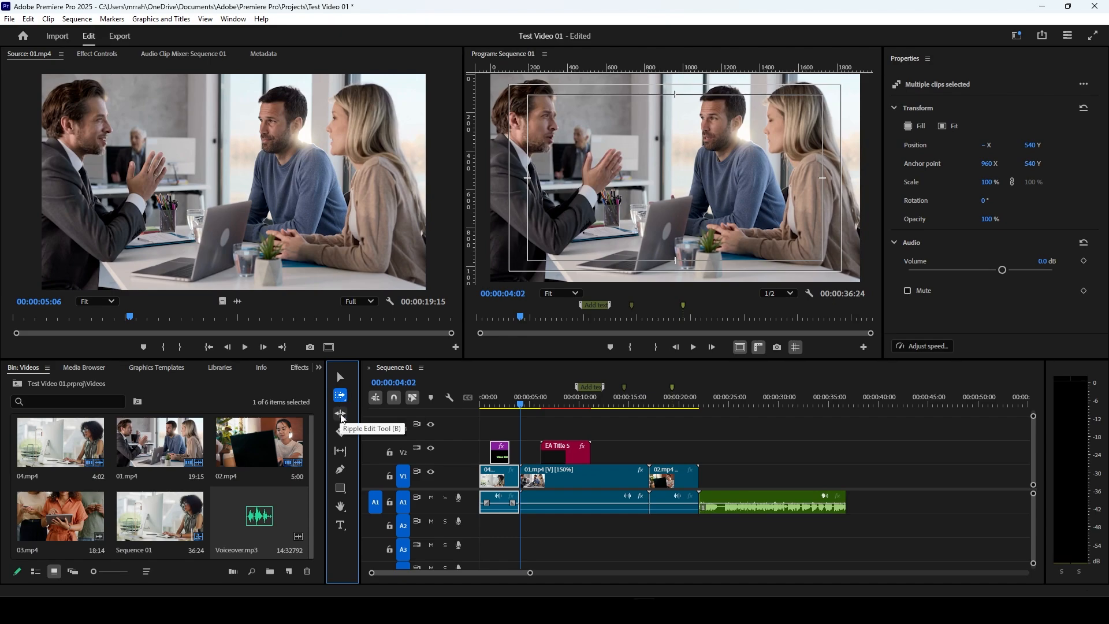
click(341, 415)
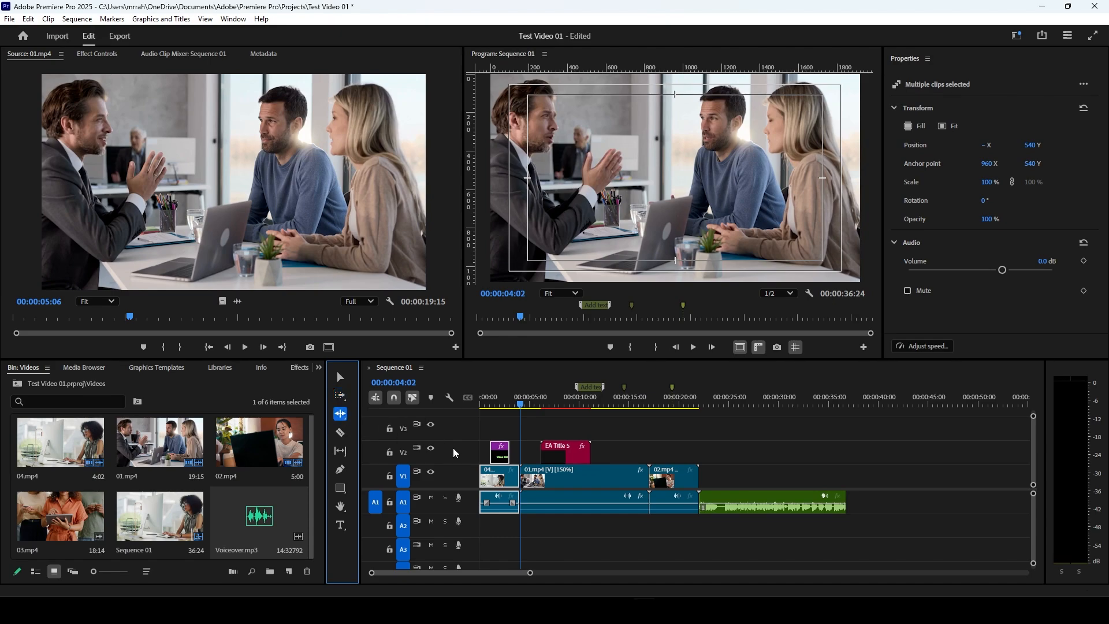
click(497, 476)
click(497, 476)
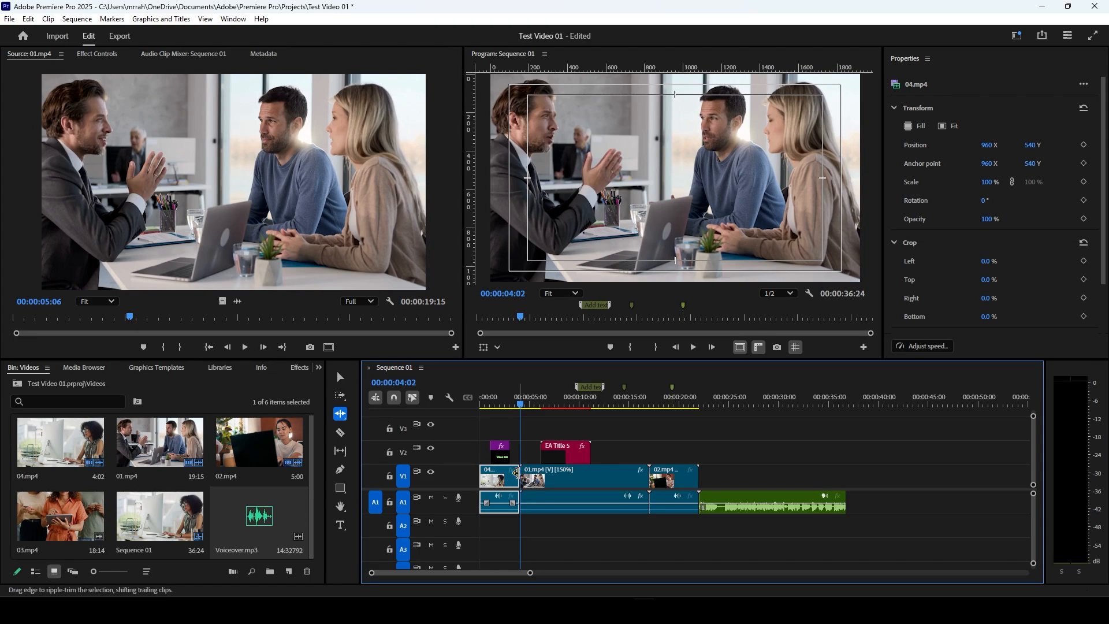
click(513, 406)
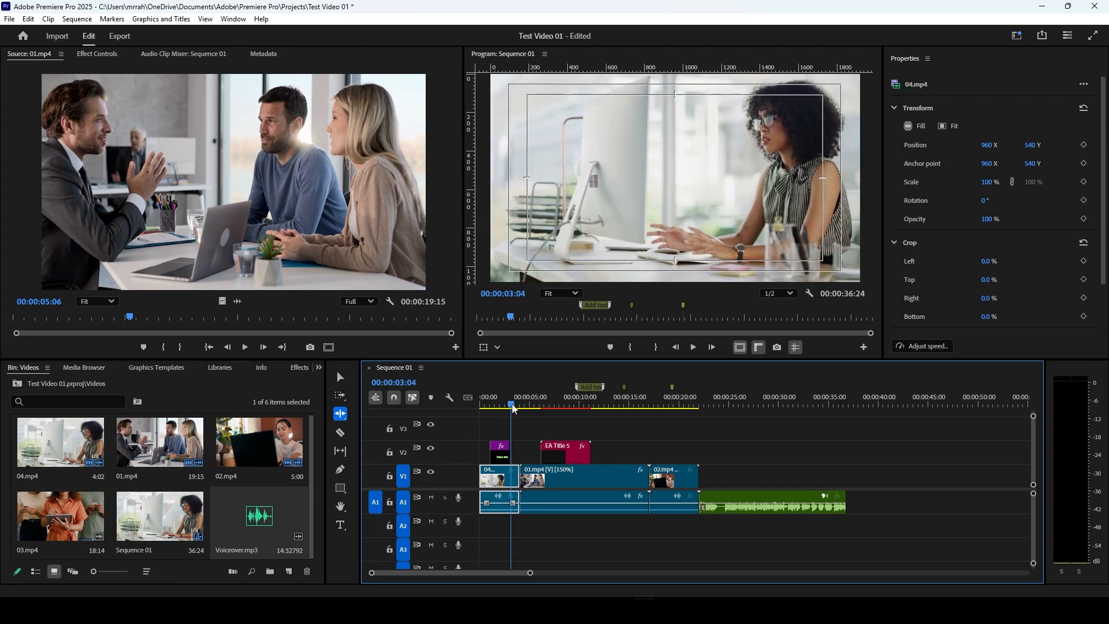
drag(520, 478, 511, 480)
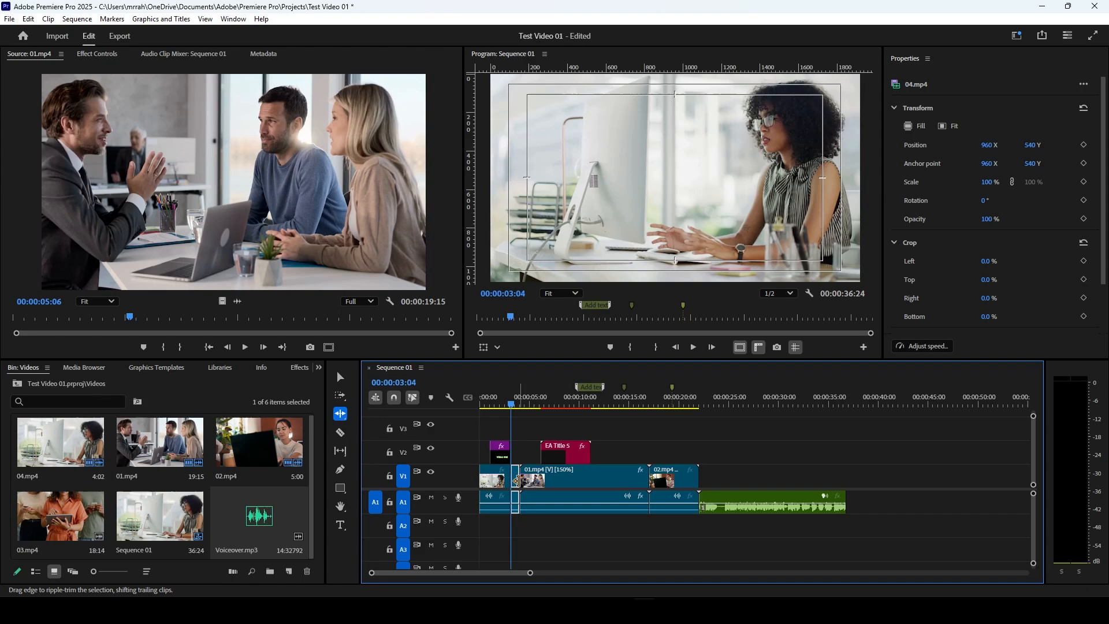
click(519, 478)
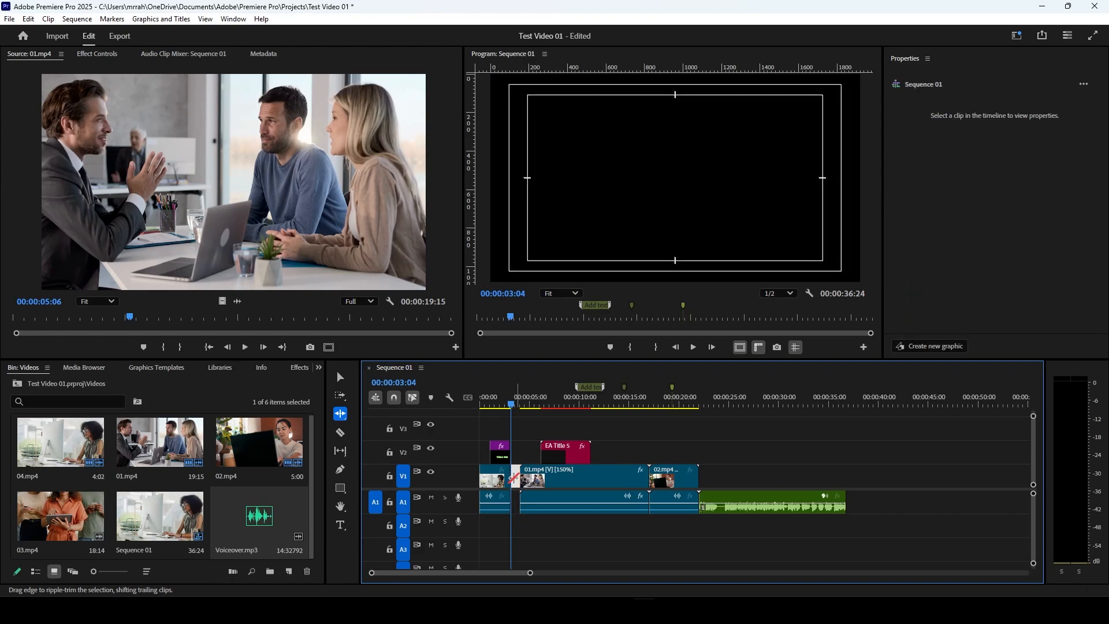
key(Delete)
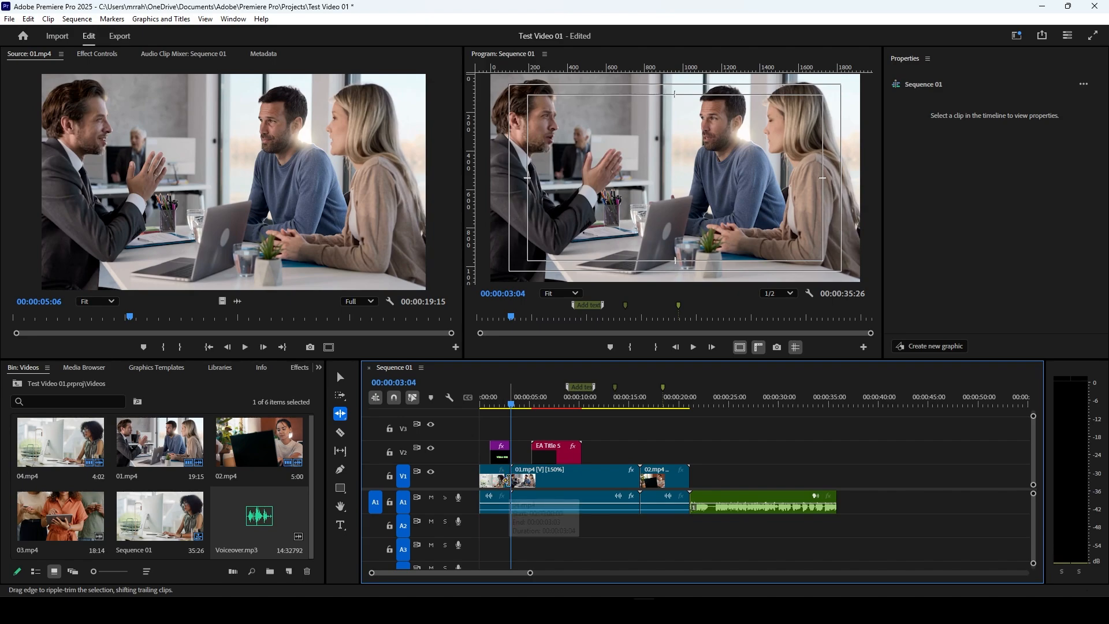
Step: Try ripple-extending the end of 04.mp4 to its full source length, and undo the extension
click(508, 481)
drag(508, 481, 576, 485)
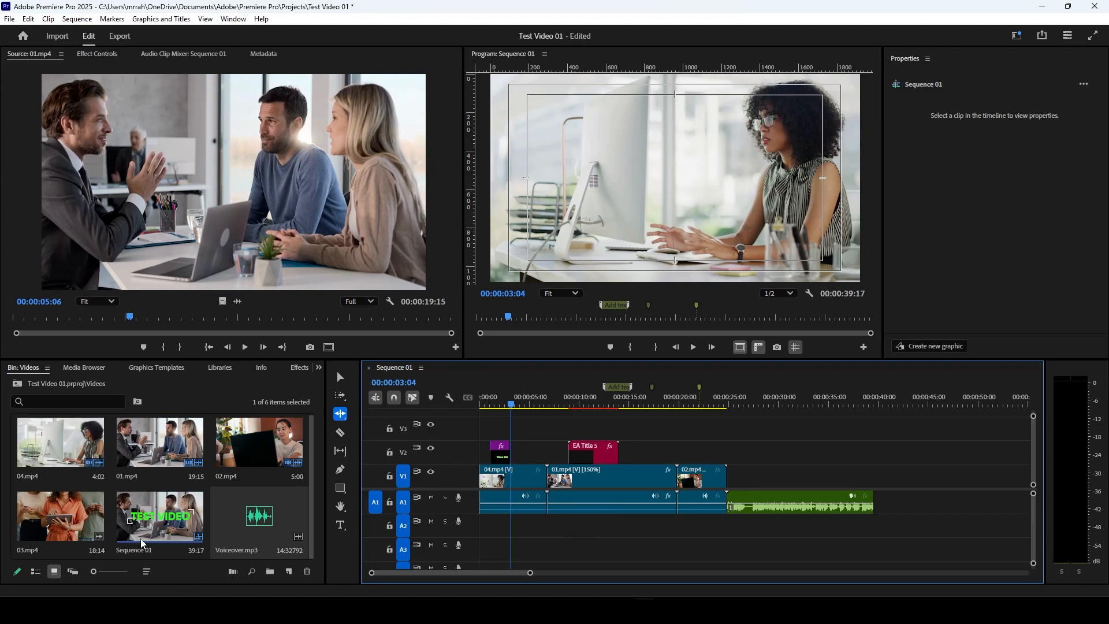
key(ctrl+z)
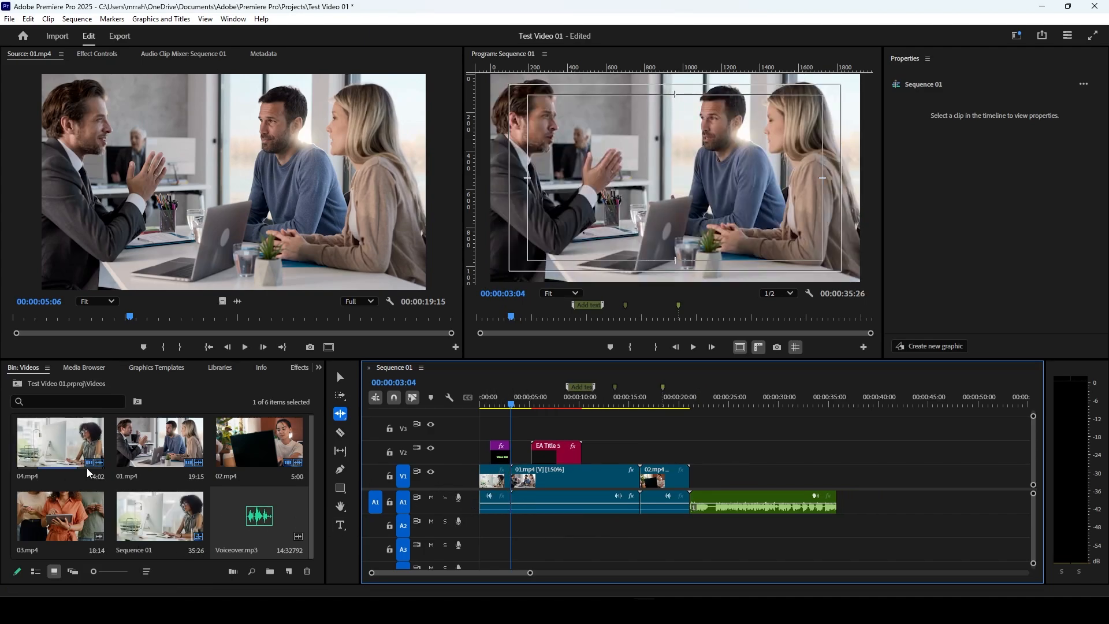
Step: Check the source footage of 04.mp4 through to its end, and ripple-extend the timeline clip to use all the remaining footage
double_click(57, 443)
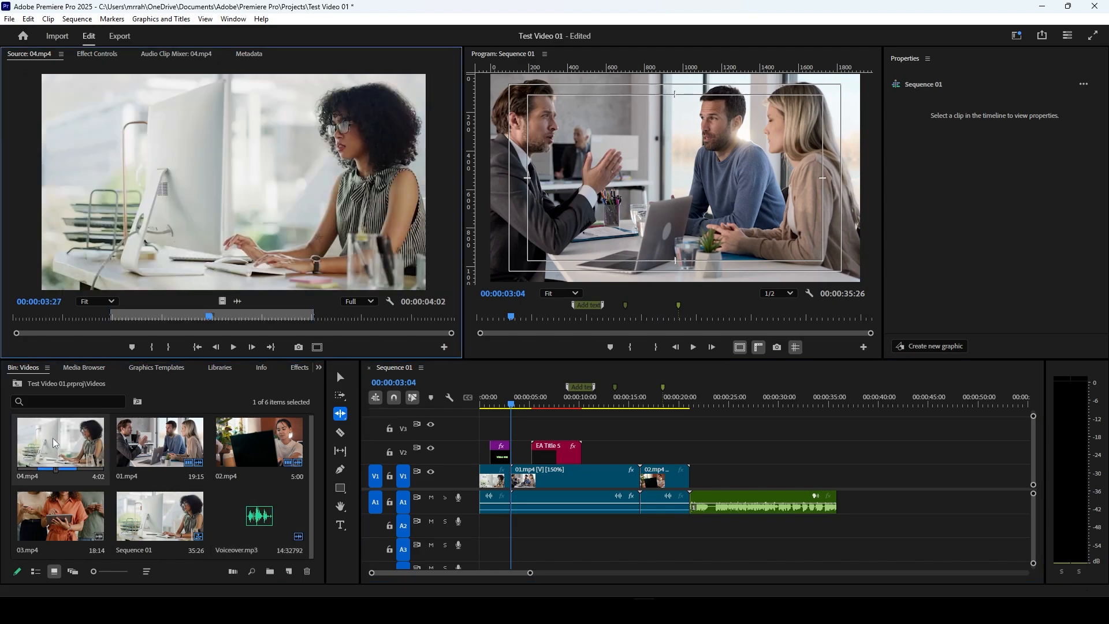
key(space)
key(space)
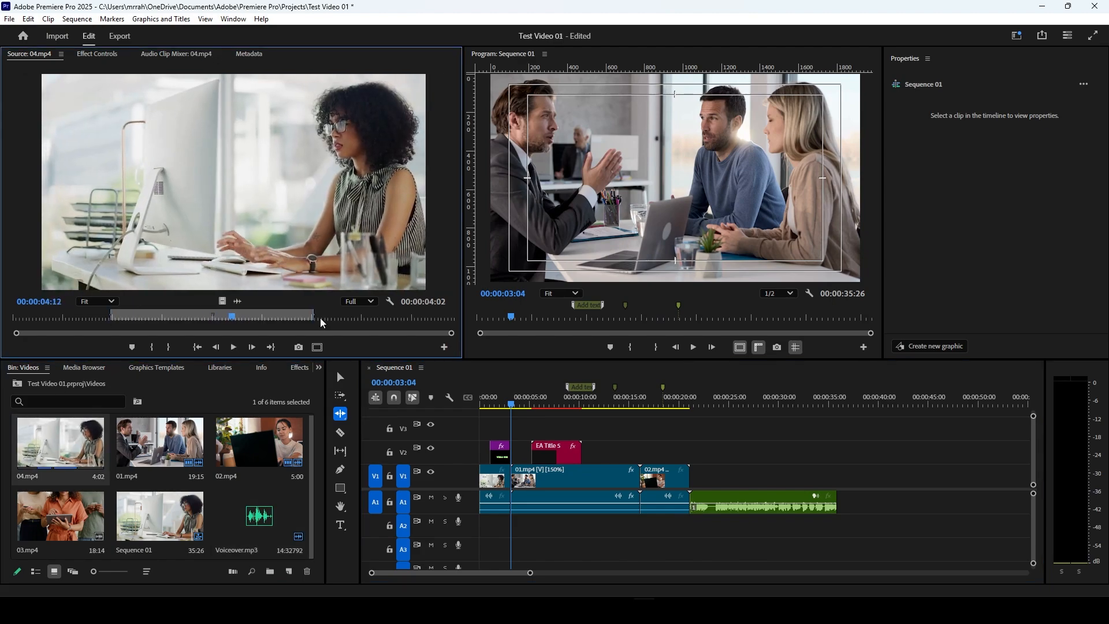
drag(232, 316, 456, 318)
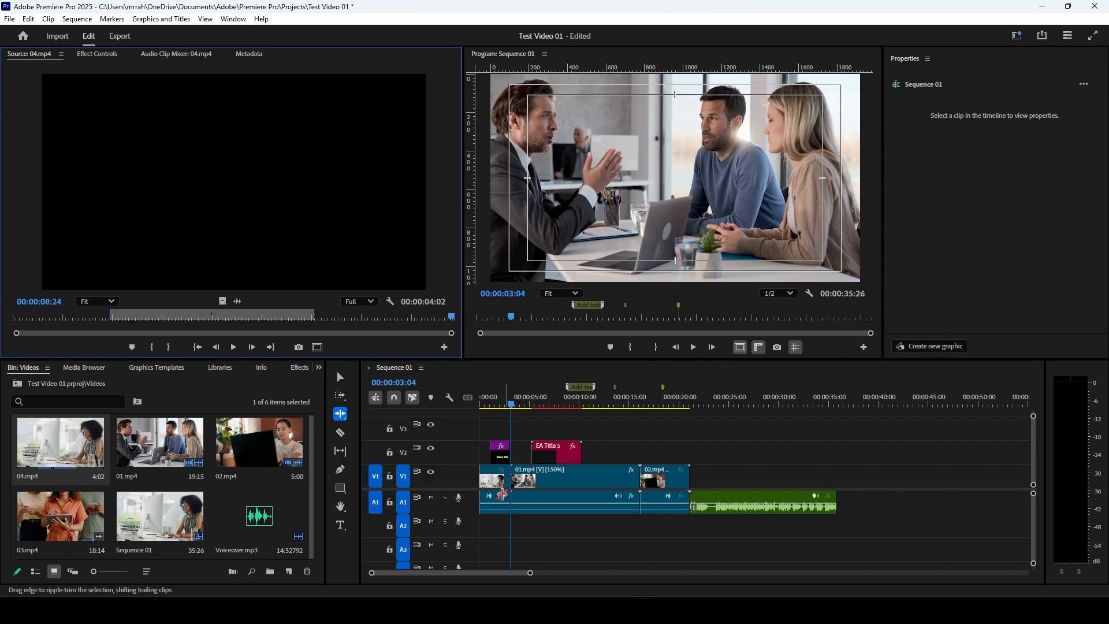
click(495, 481)
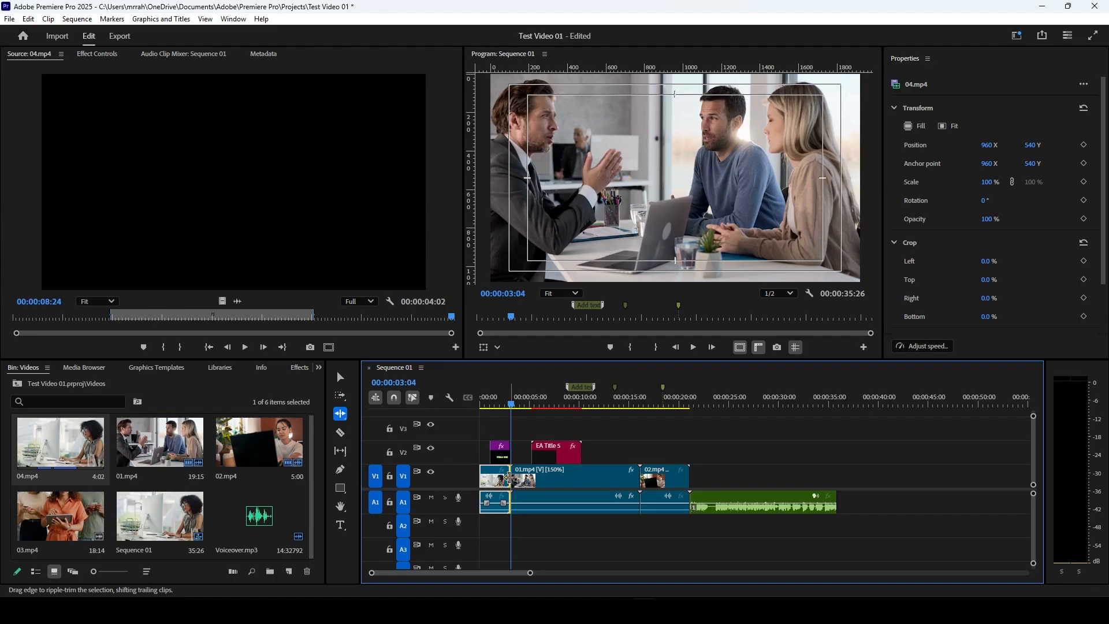
drag(509, 478, 574, 479)
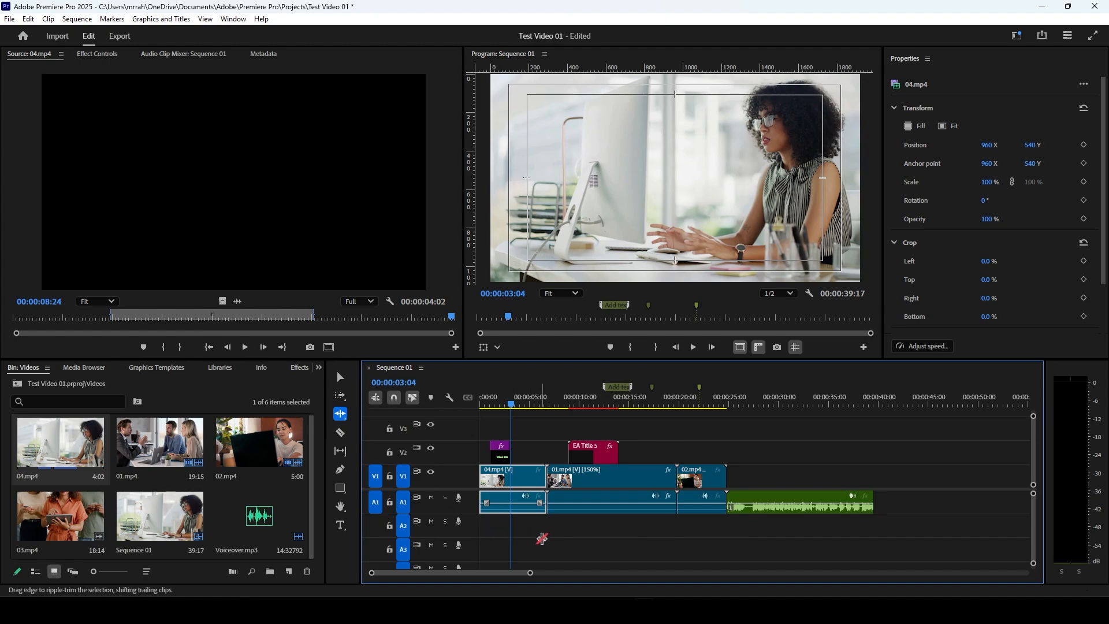
Step: Try ripple-trimming the end of 01.mp4 to the EA title's end and back, then its start, and undo the start trim
click(570, 482)
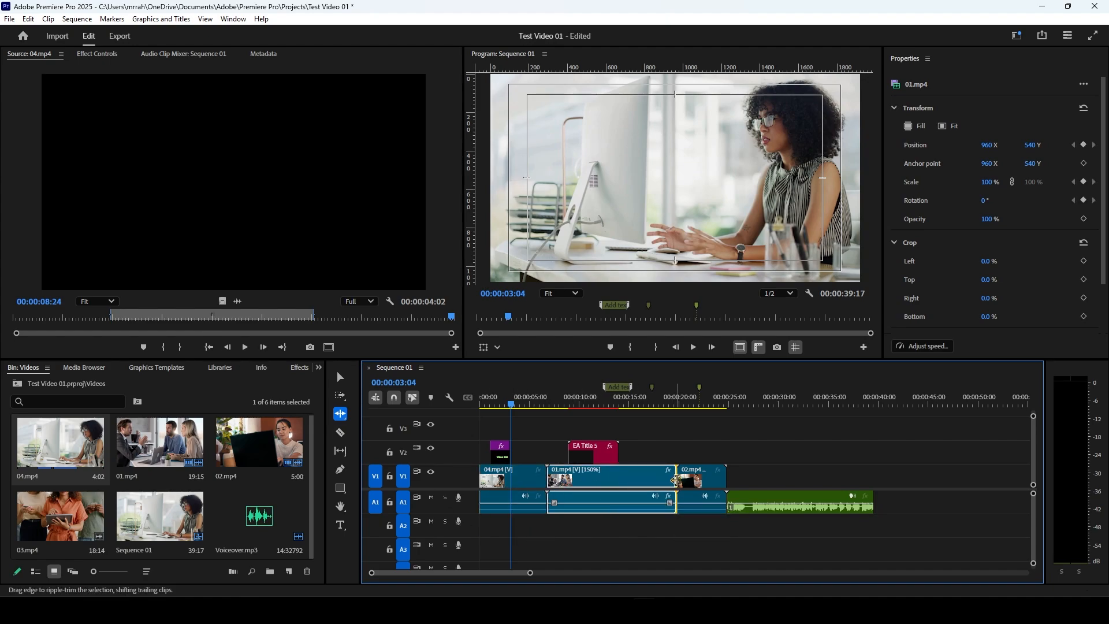
drag(675, 481, 618, 483)
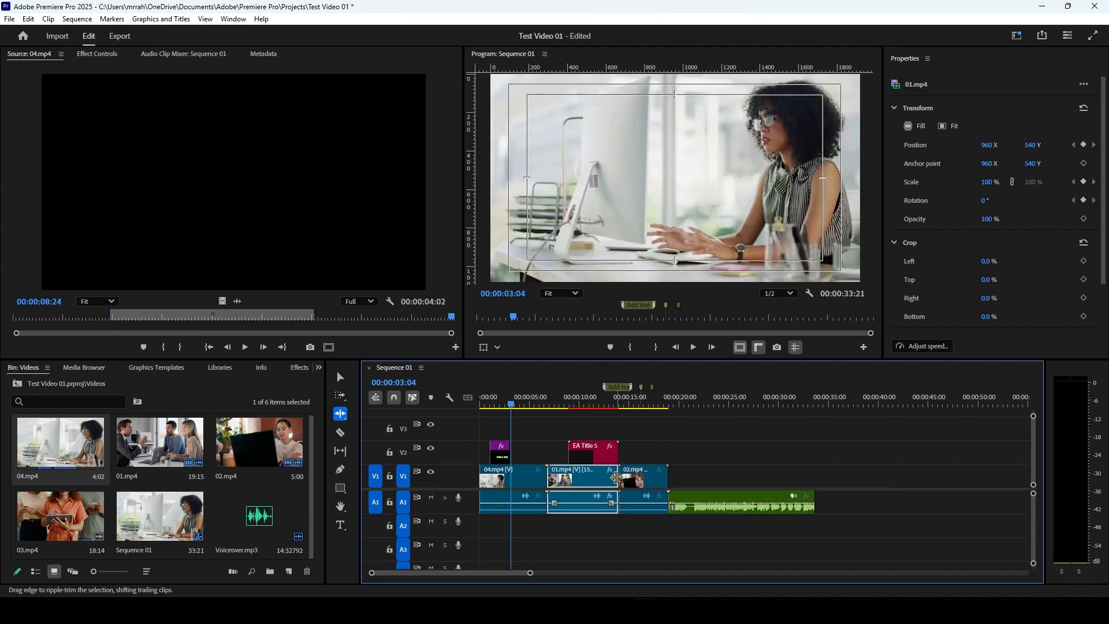
drag(618, 483, 705, 478)
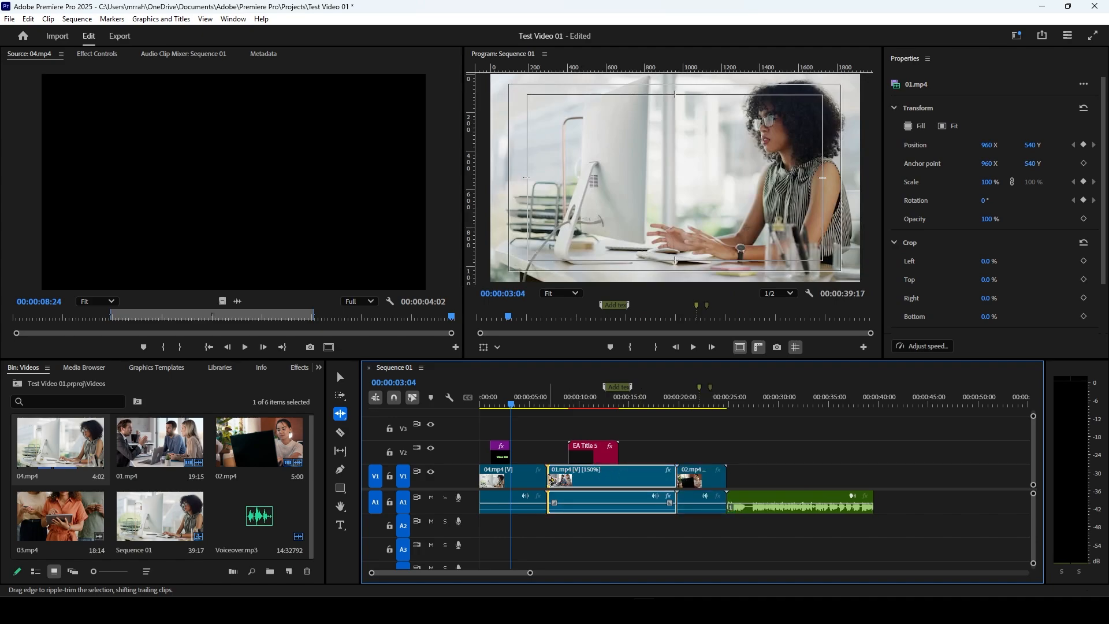
drag(552, 481, 565, 481)
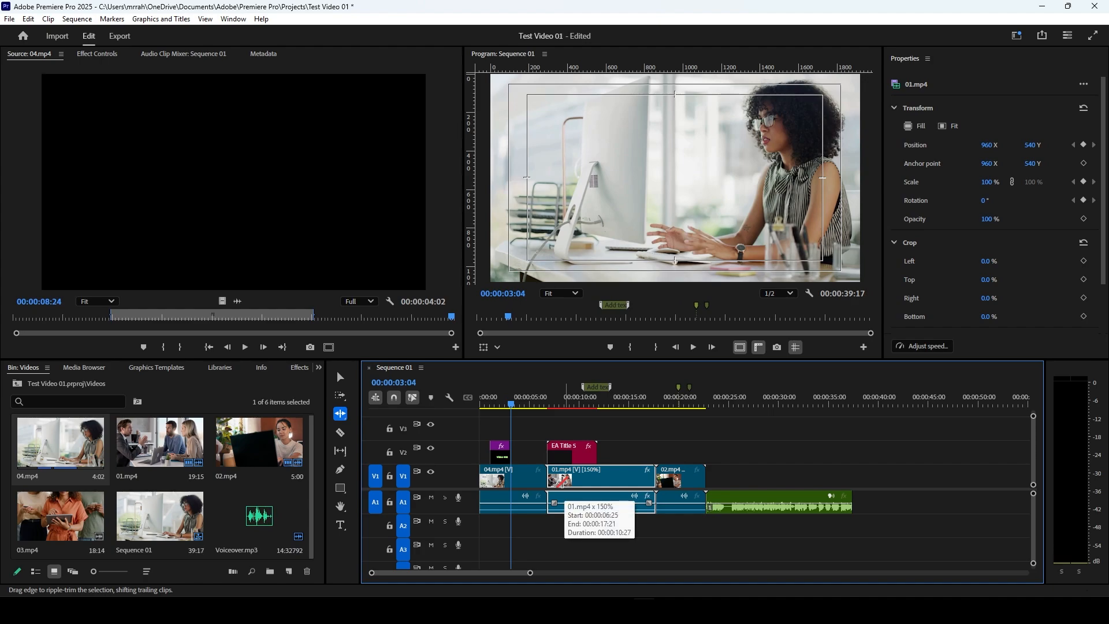
key(ctrl+z)
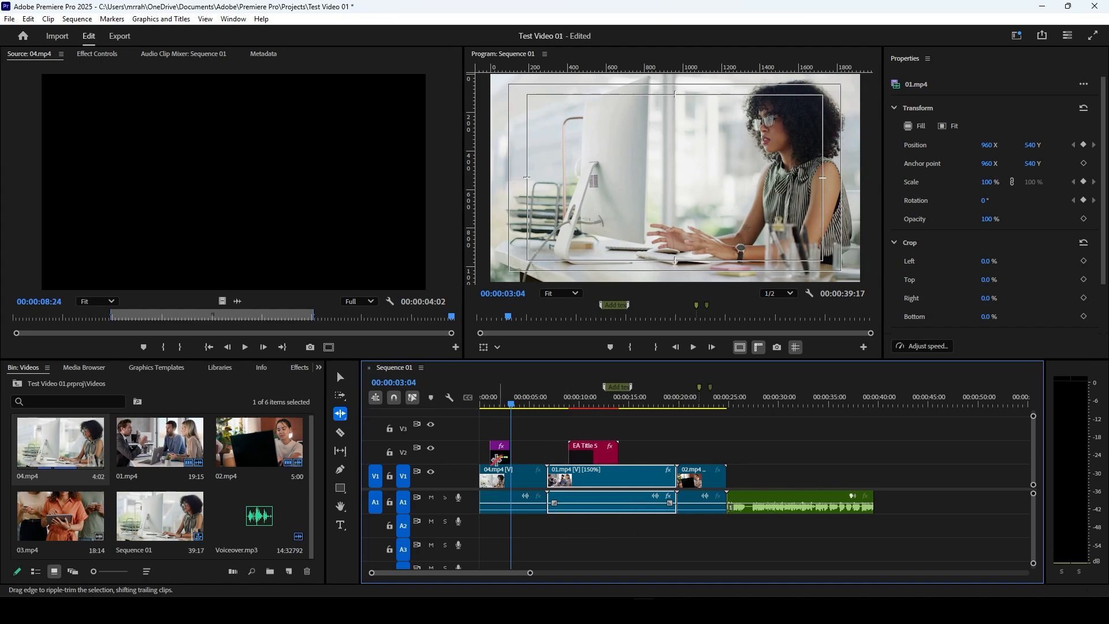
Step: Choose the Rolling Edit tool, move the cut between 04.mp4 and 01.mp4 back to 00:00:04:28, and place the playhead at 00:00:37:20
click(347, 423)
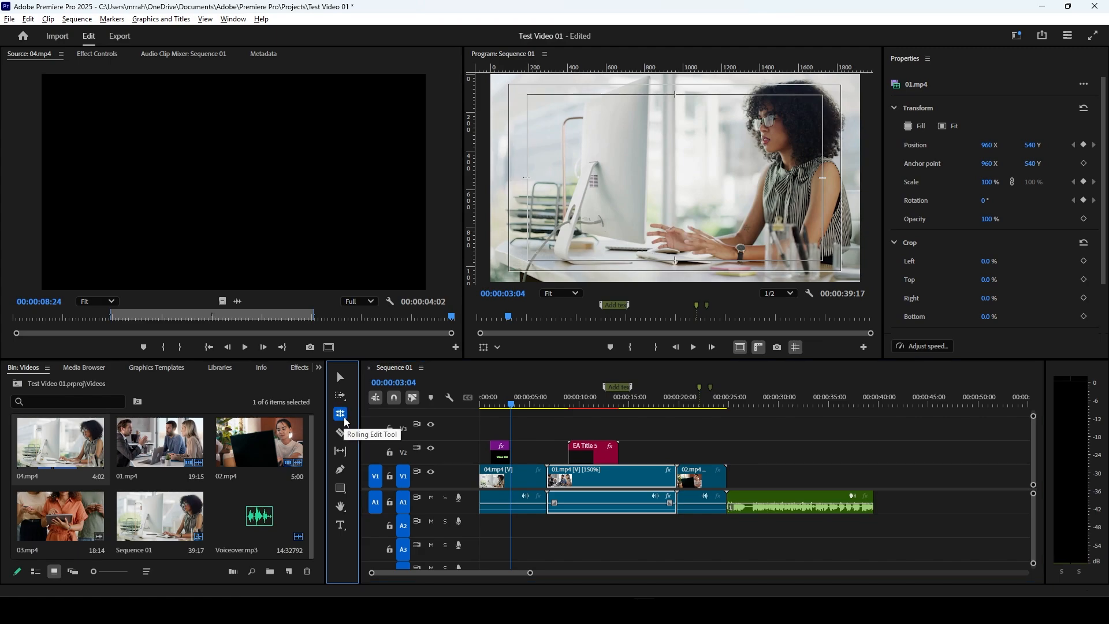
click(547, 479)
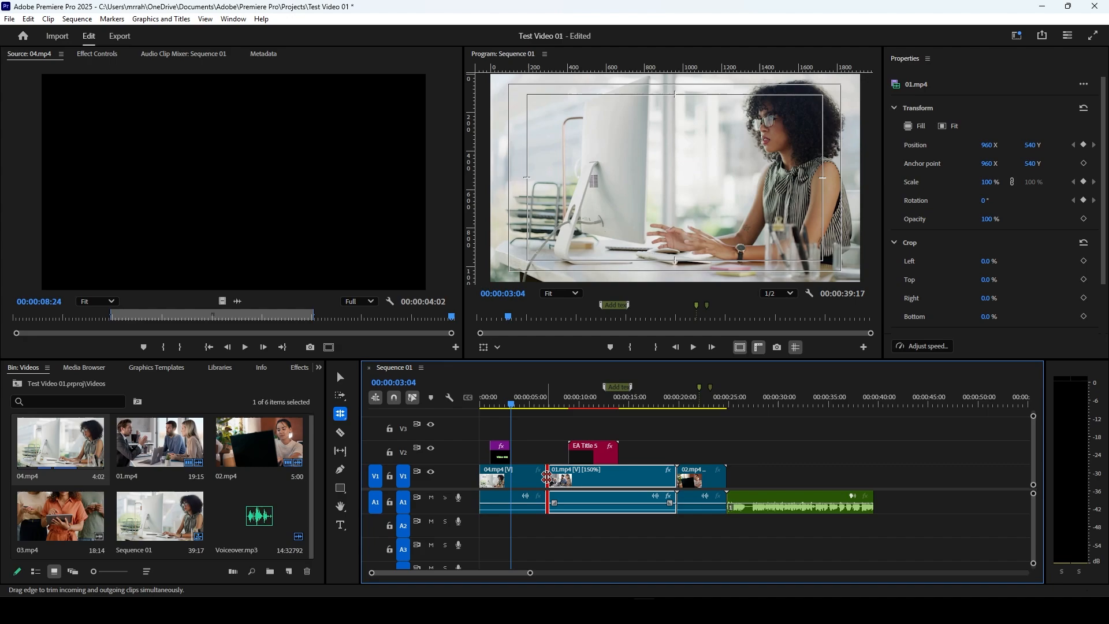
drag(548, 478, 527, 482)
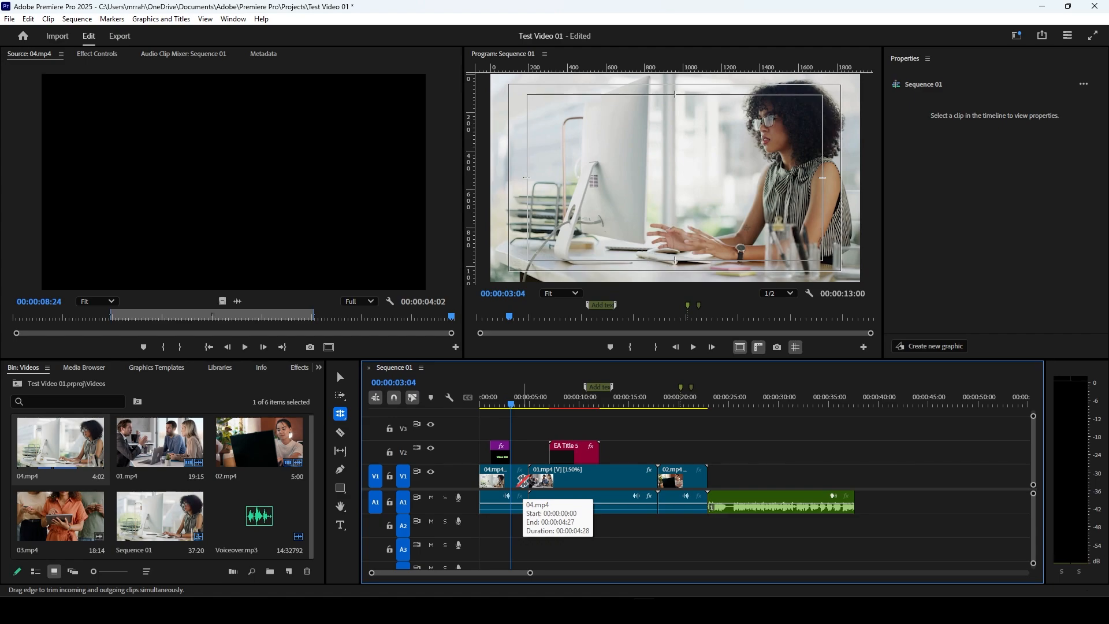
click(857, 405)
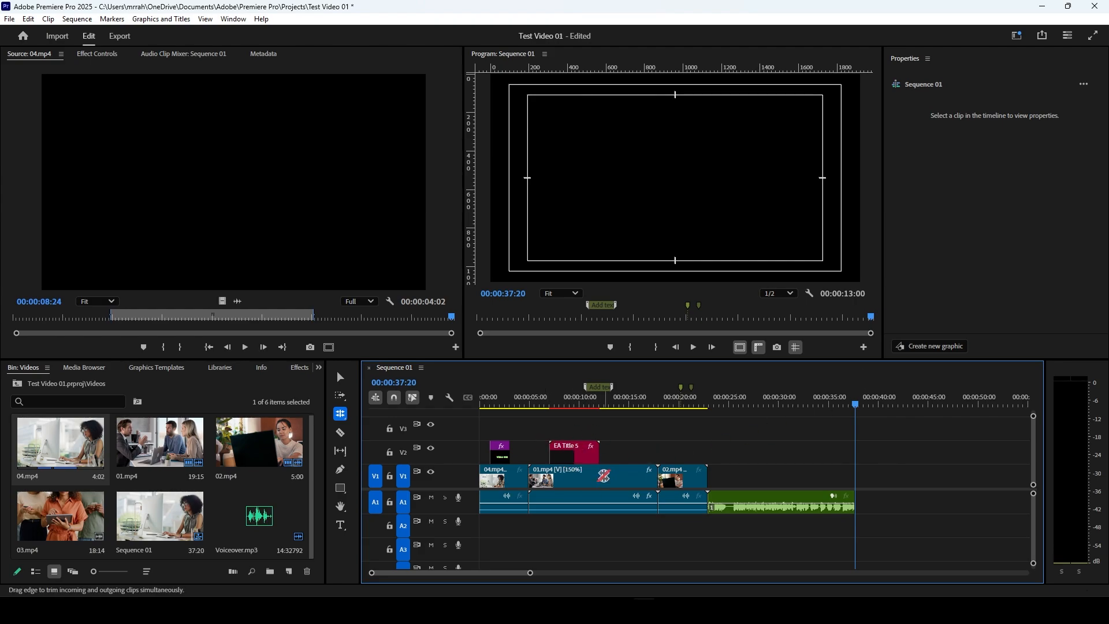
Step: Try rolling the cut between 04.mp4 and 01.mp4 forward to the EA title's start, and undo it with the Selection tool active
click(529, 479)
drag(529, 478, 547, 479)
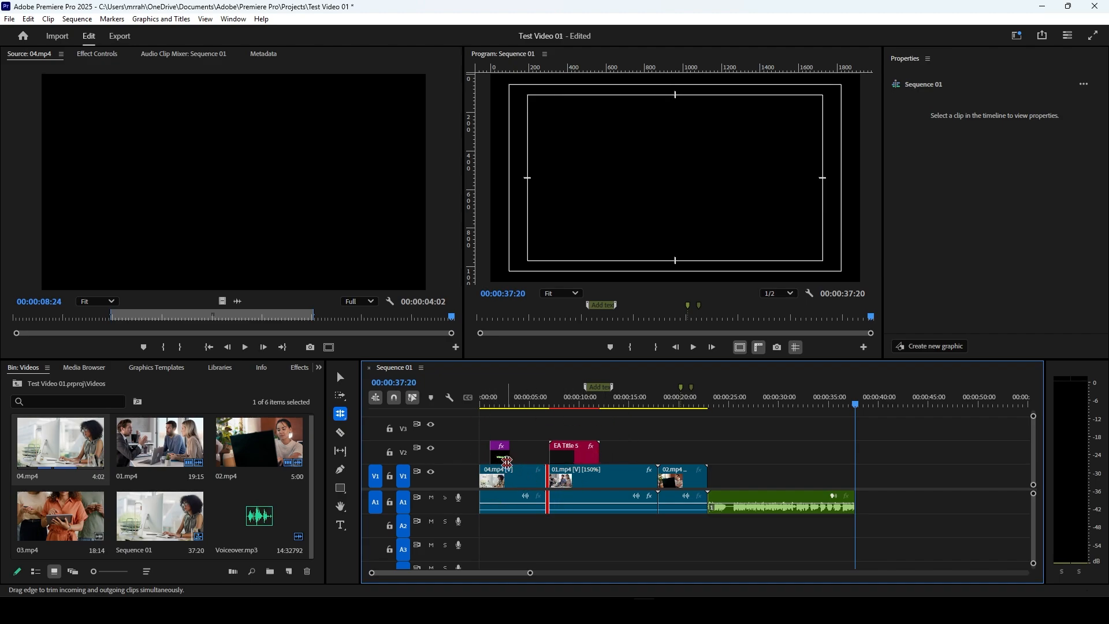
click(340, 376)
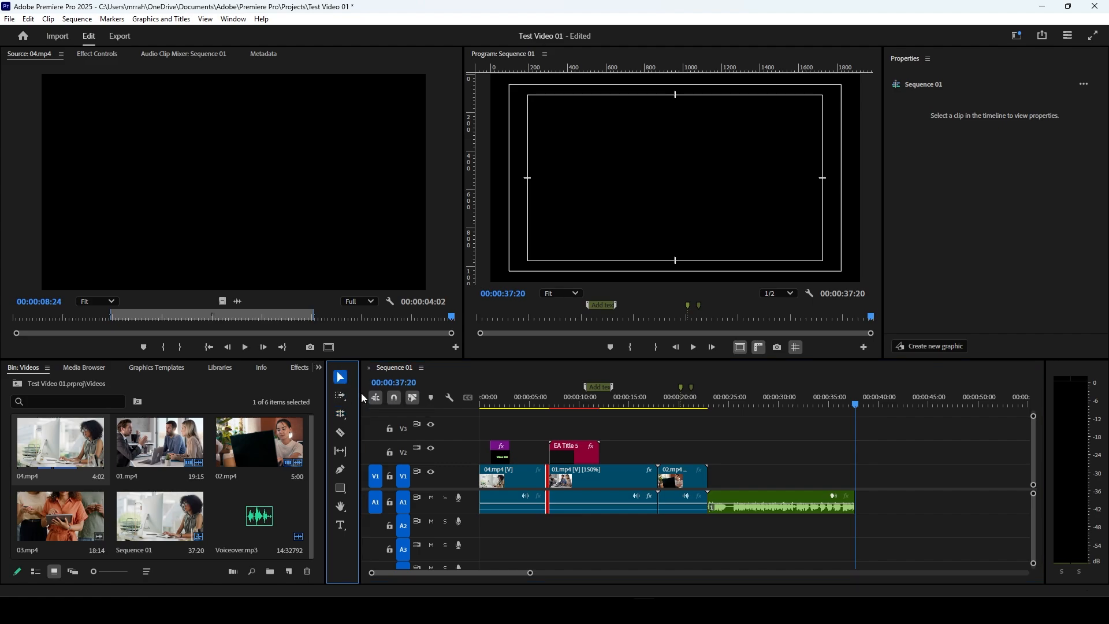
key(ctrl+z)
Step: With the Selection tool, trim 01.mp4's start to the EA title's start, extend 04.mp4 toward it, and delete the remaining gap
click(527, 455)
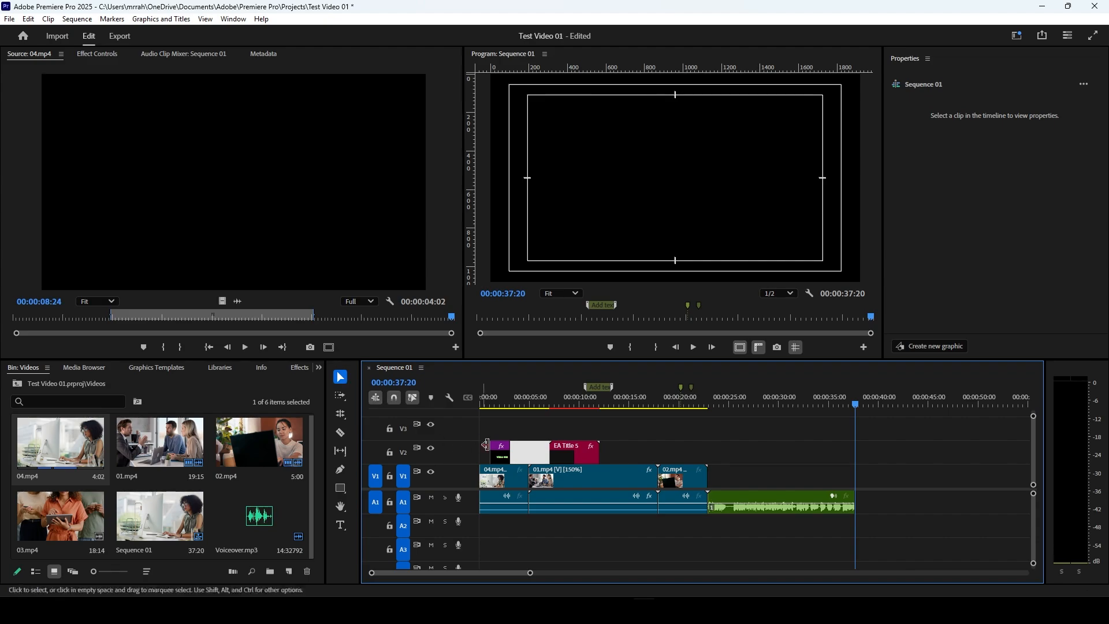
drag(532, 457, 549, 498)
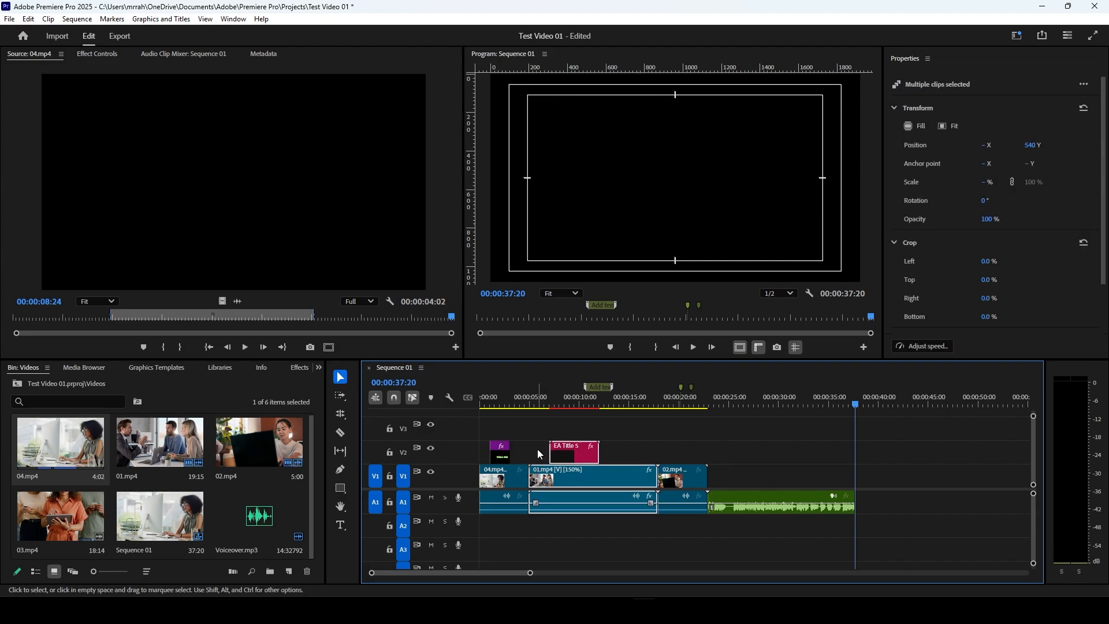
click(540, 455)
click(543, 478)
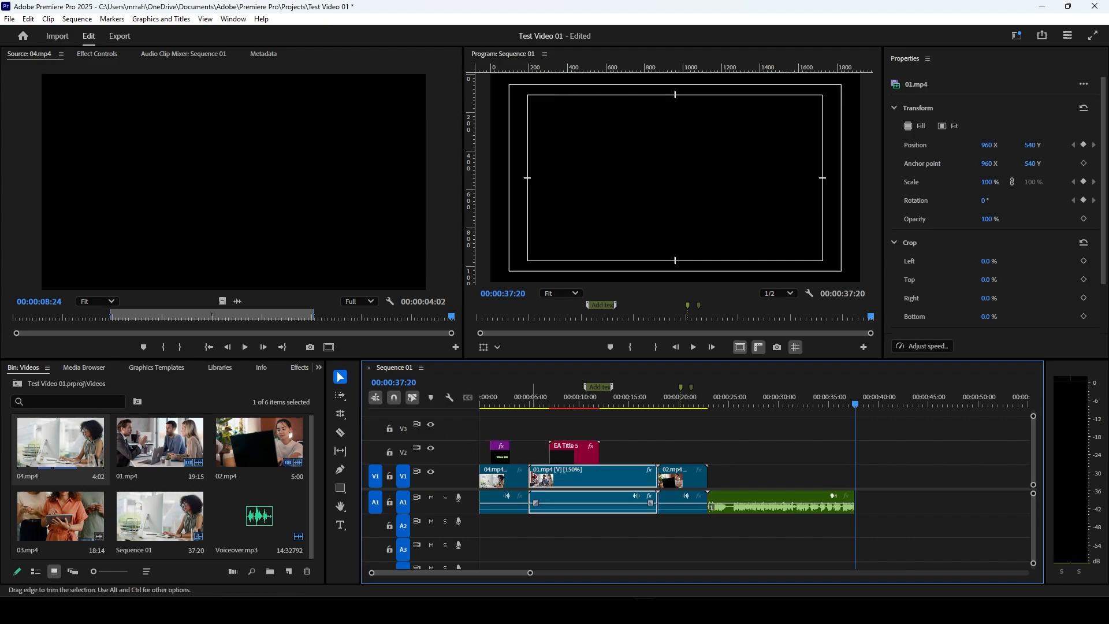
drag(531, 476, 546, 477)
click(523, 477)
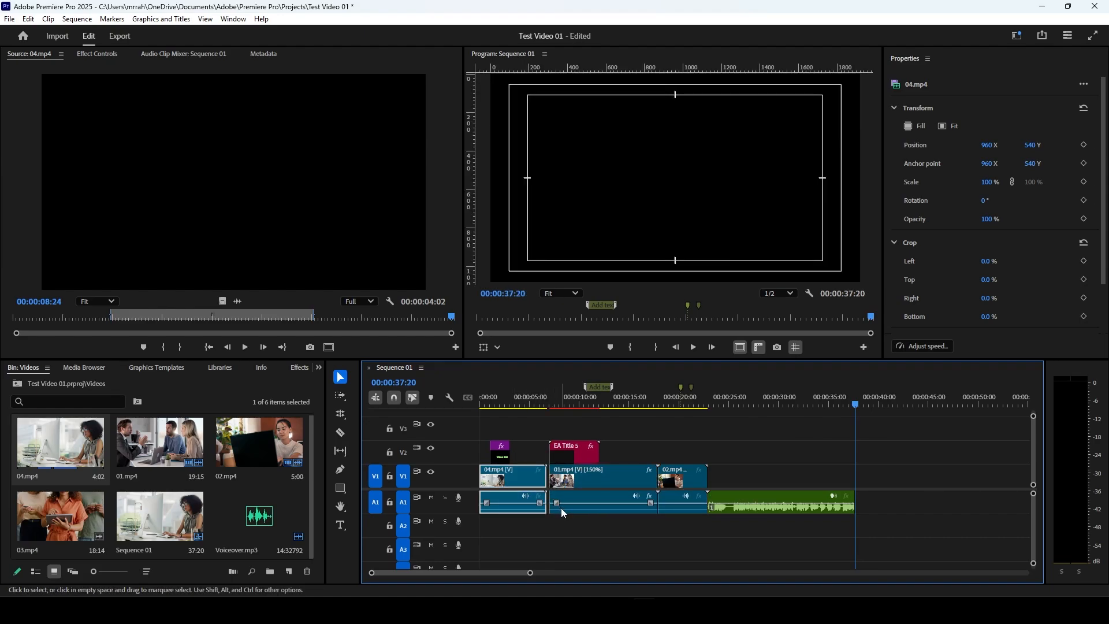
click(549, 481)
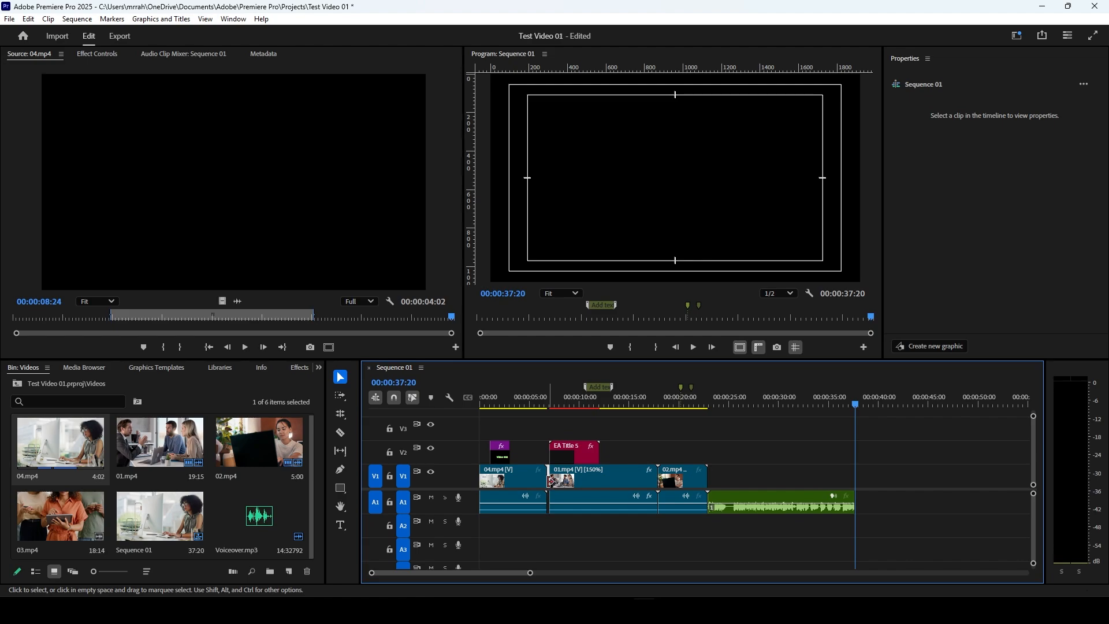
key(Delete)
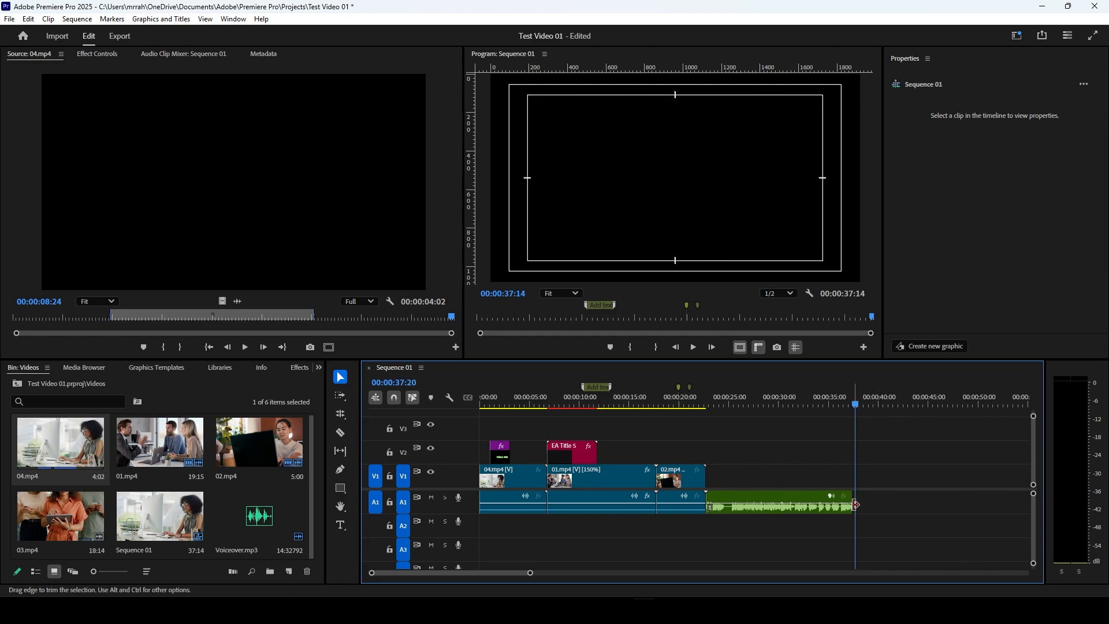
Step: Undo the gap deletion and both Selection tool trims on 04.mp4 and 01.mp4
key(ctrl+z)
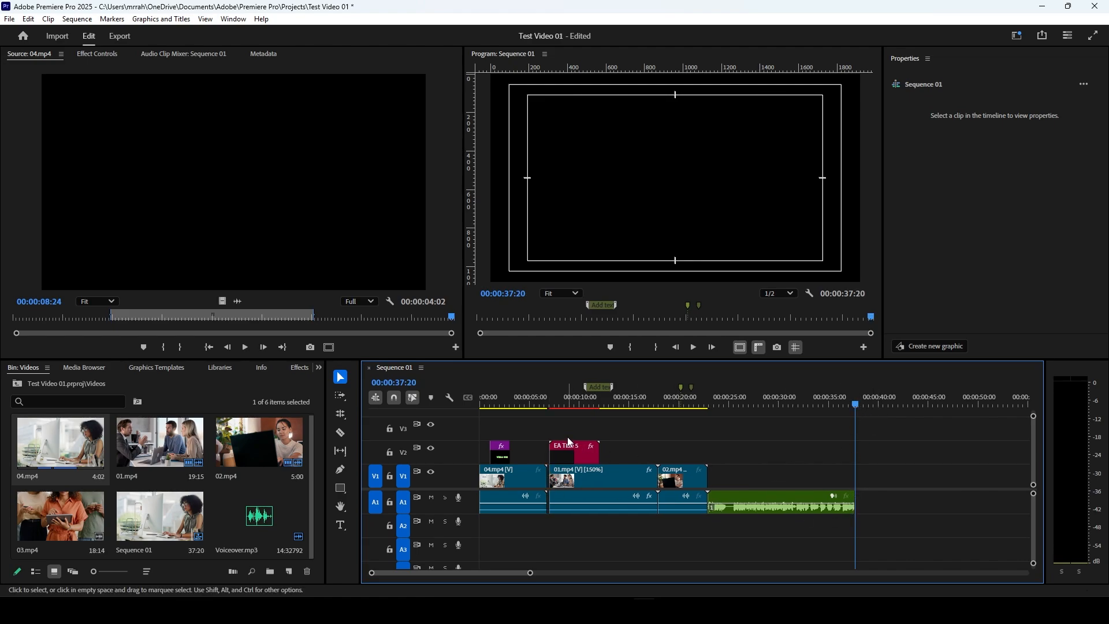
key(ctrl+z)
key(ctrl+z)
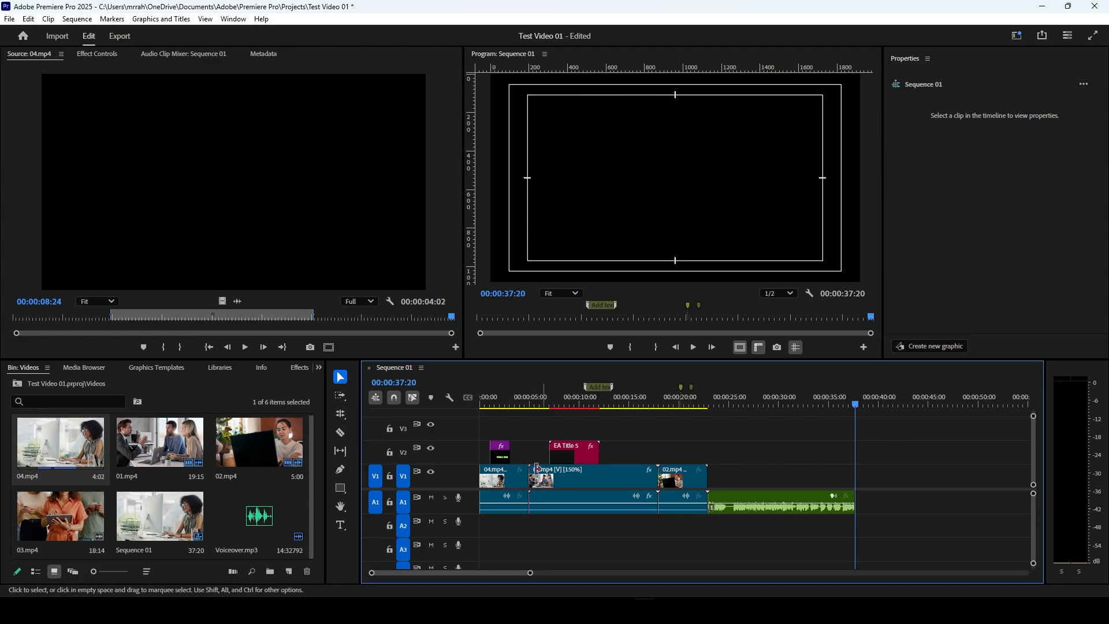
Step: With the Rate Stretch tool, compress 04.mp4 to the end of the first V2 title, stretch 01.mp4 to meet it, and place the playhead at 00:00:02:29
click(345, 416)
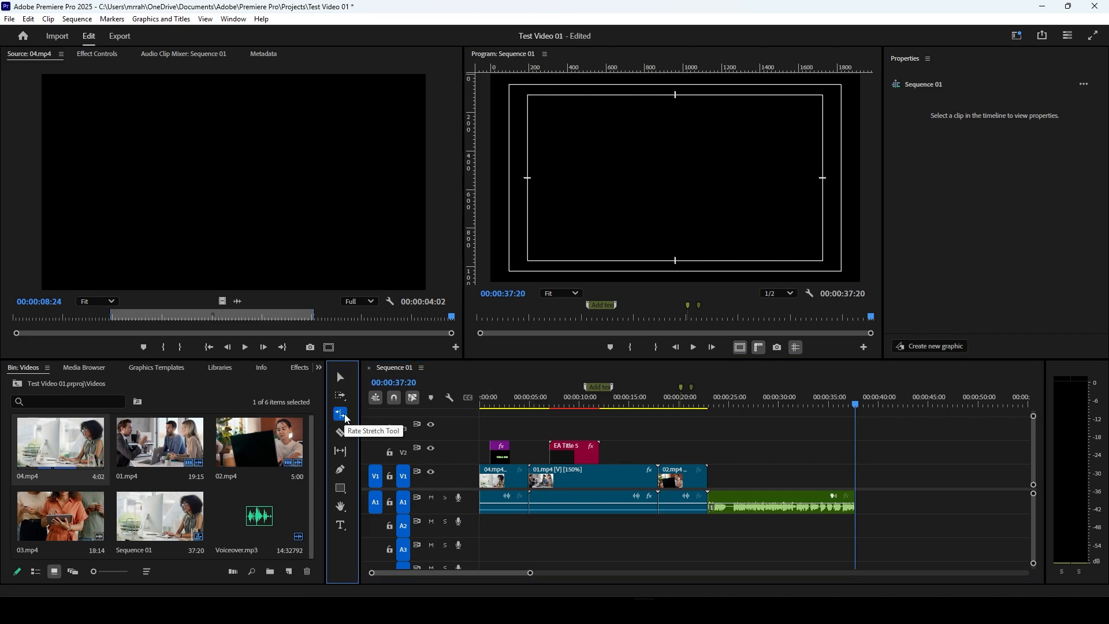
drag(529, 478, 532, 480)
double_click(525, 480)
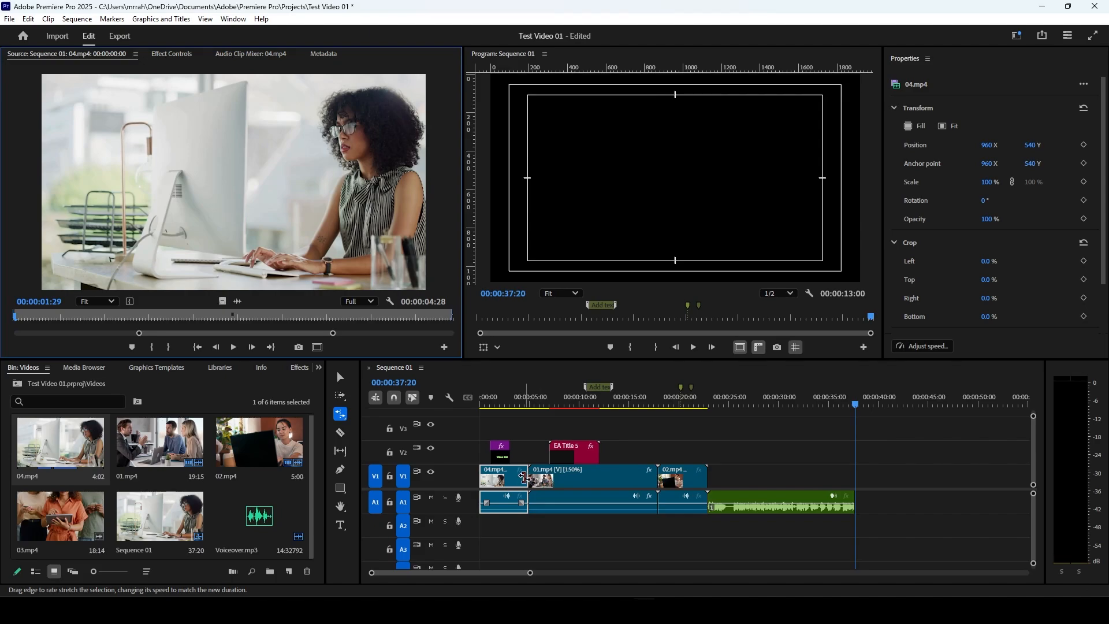
mouse_move(525, 478)
mouse_down()
mouse_move(512, 476)
mouse_move(541, 479)
mouse_move(511, 480)
mouse_up()
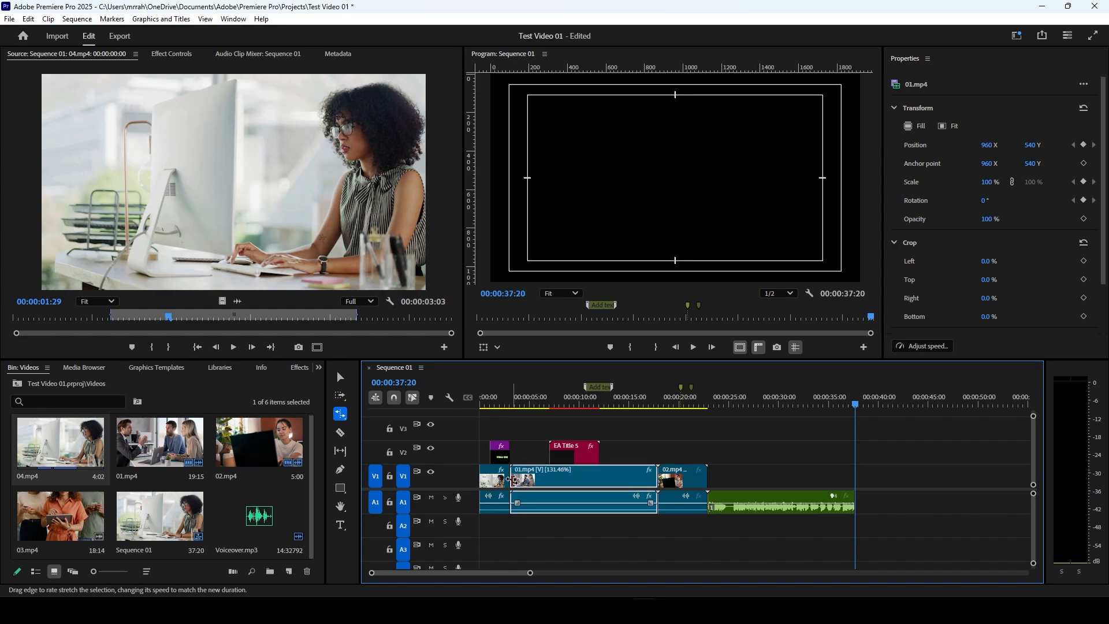
click(512, 406)
mouse_move(510, 404)
mouse_down()
mouse_move(520, 405)
mouse_move(509, 407)
mouse_up()
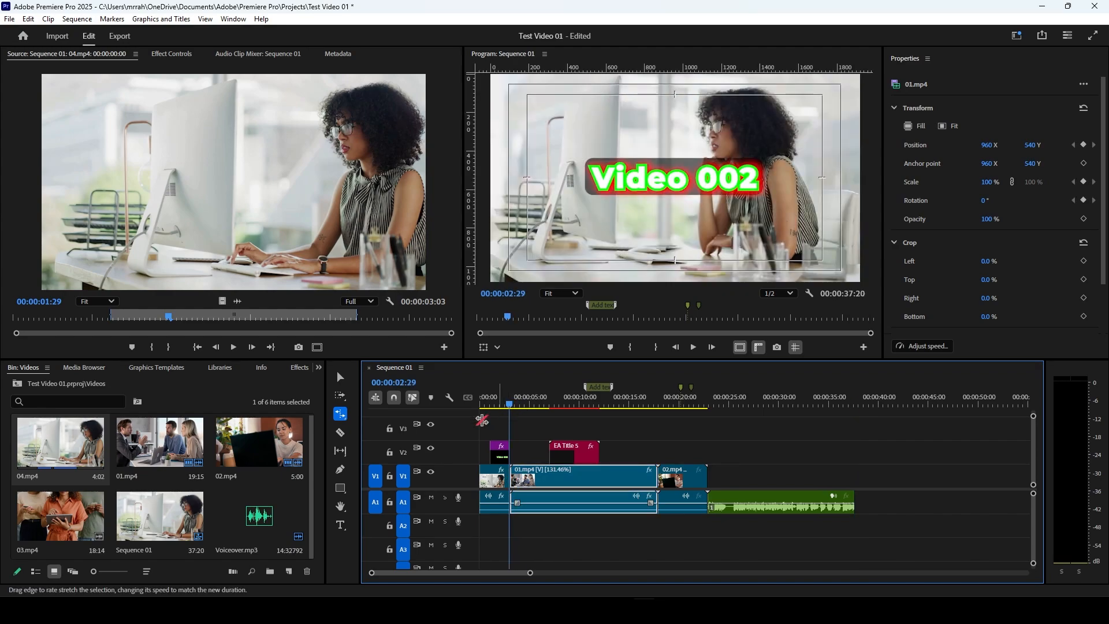
Step: Try the Remix tool, then move the playhead to 00:00:05:19 and split 01.mp4 there with the Razor tool
click(345, 421)
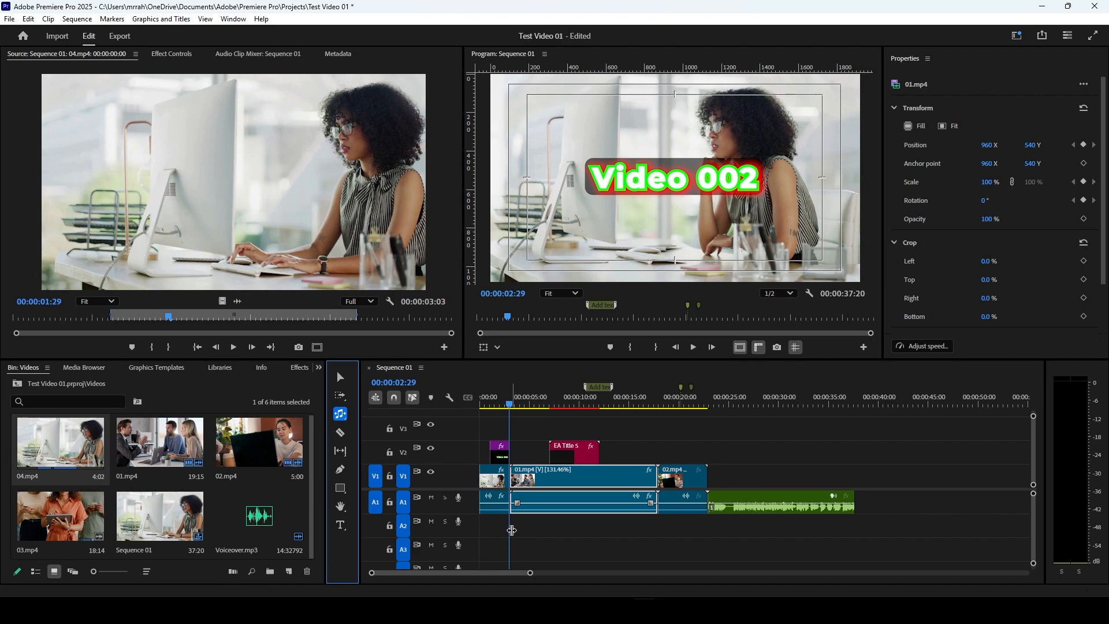
click(341, 434)
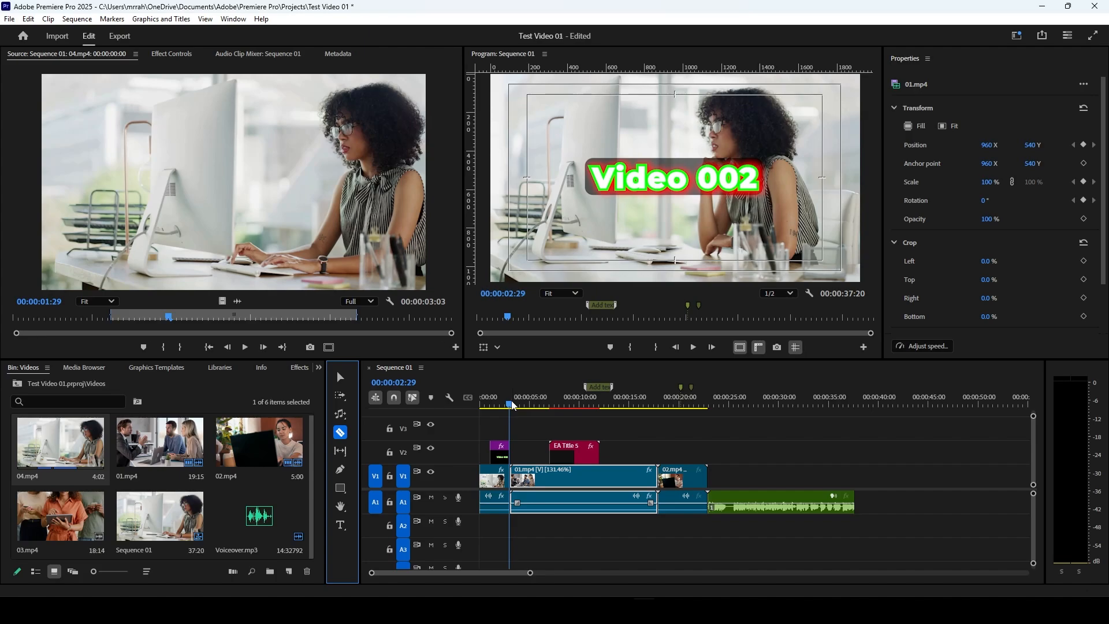
drag(513, 405, 608, 428)
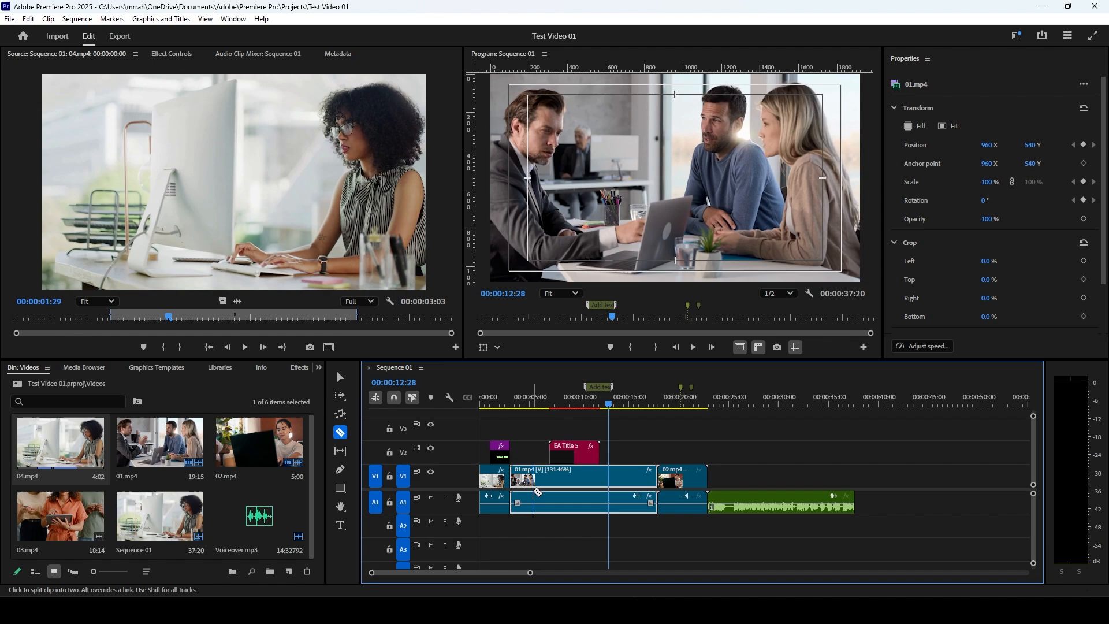
drag(609, 404, 536, 457)
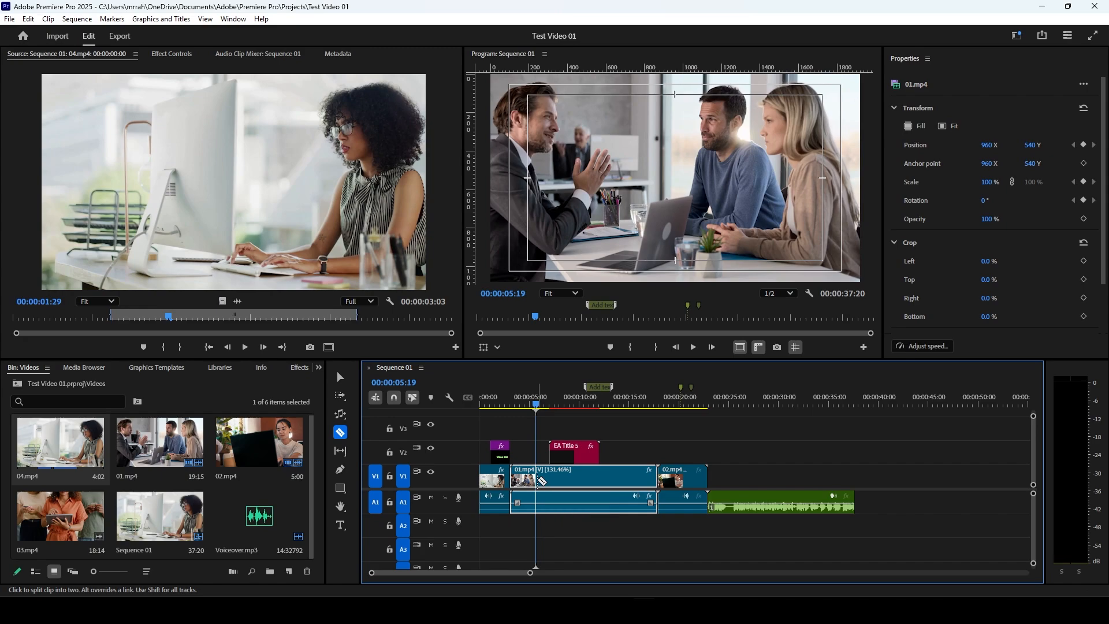
click(536, 480)
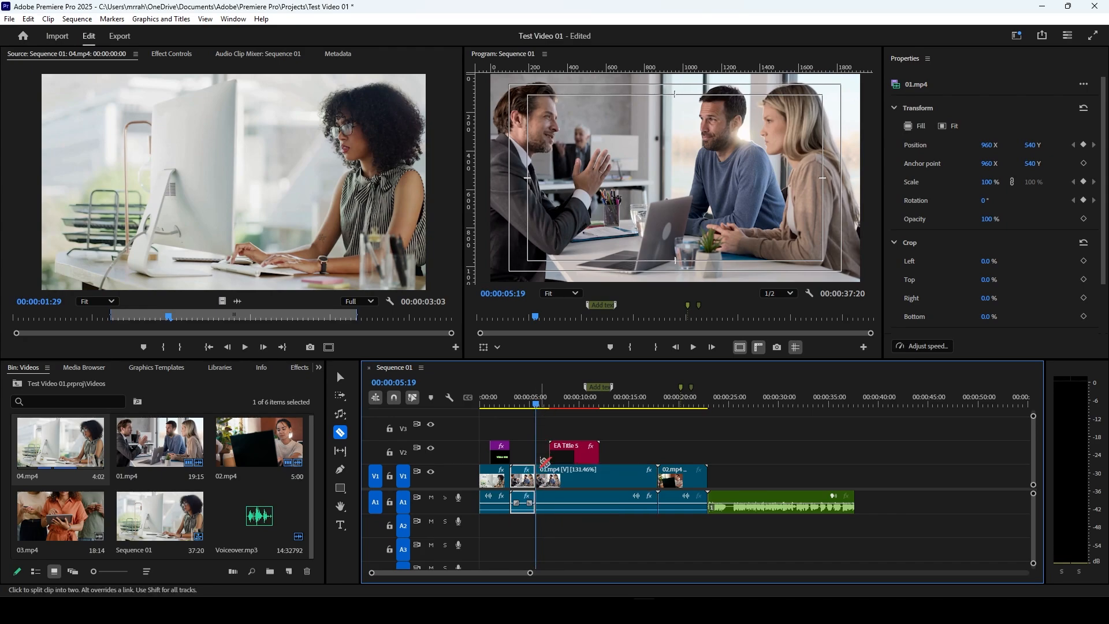
Step: Split the remaining 01.mp4 clip at three more points and cut 02.mp4 near its middle with the Razor tool
click(612, 476)
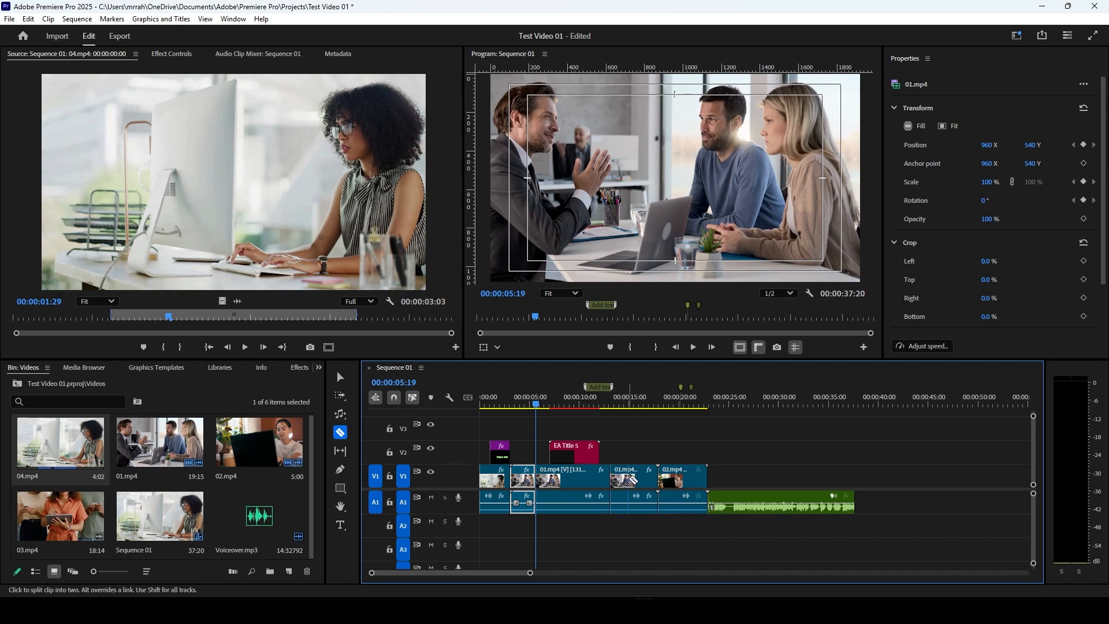
click(634, 478)
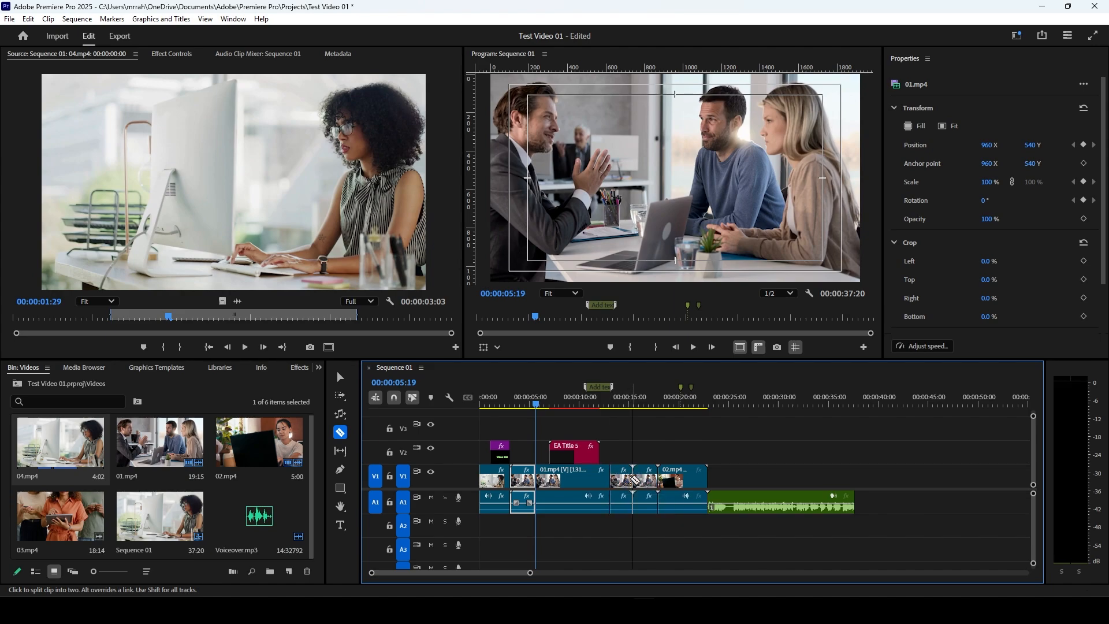
click(574, 479)
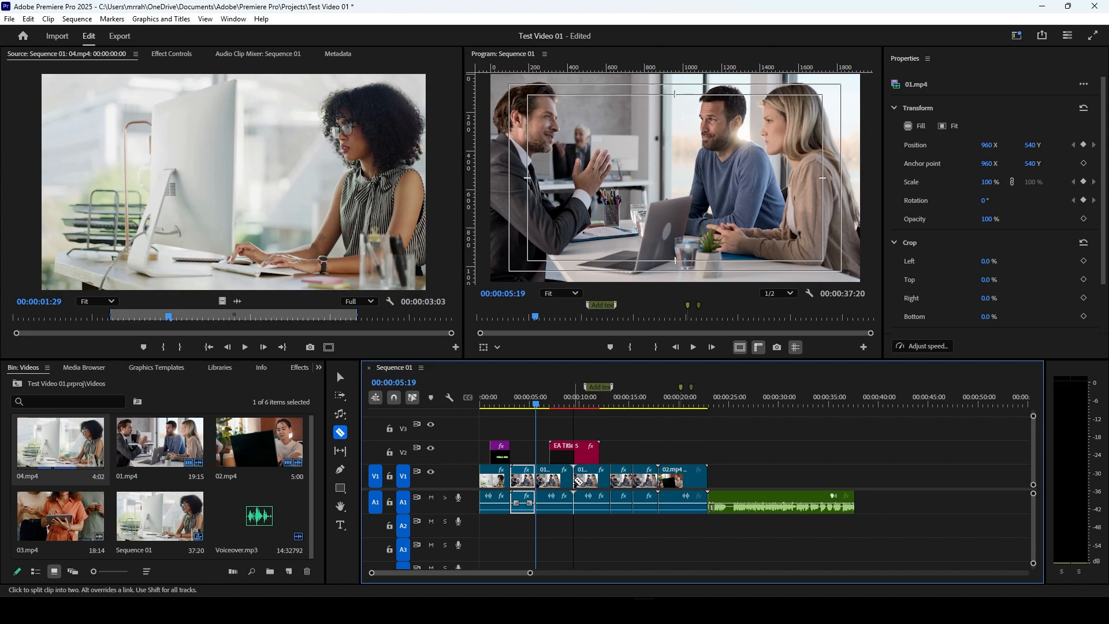
click(682, 479)
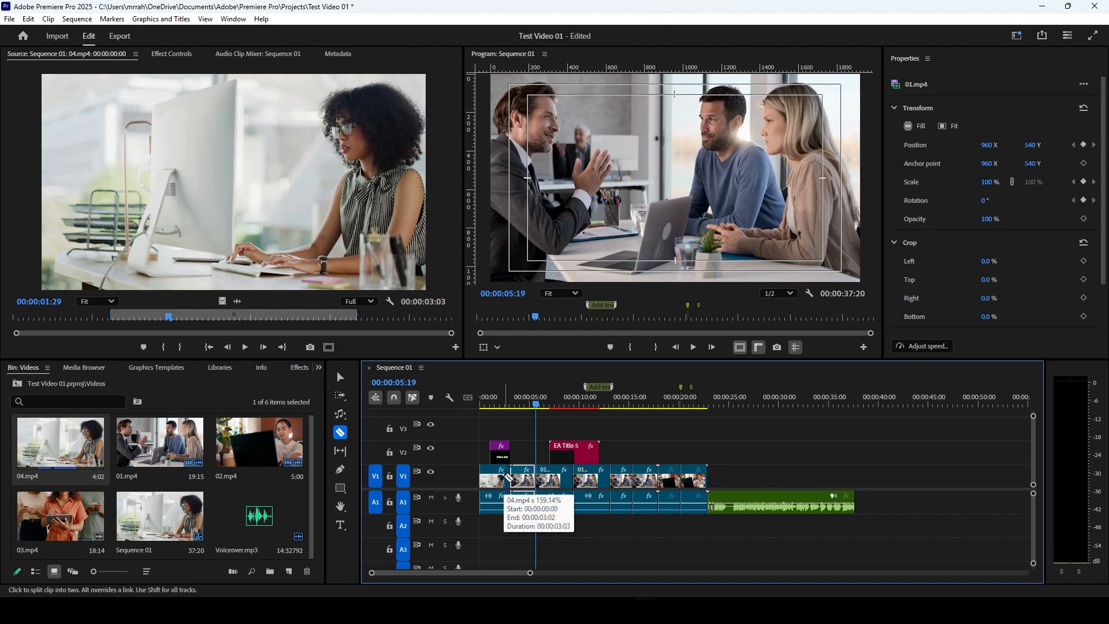
Step: Split 04.mp4 near its end, and cut the clips on all tracks through the first title on V2
click(506, 477)
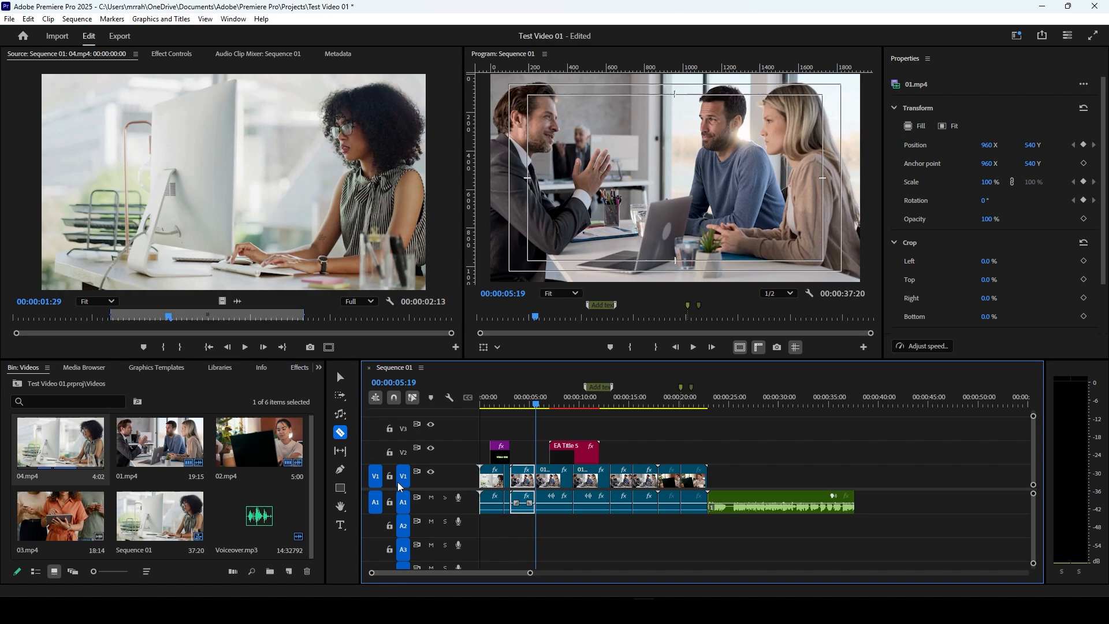
key(shift)
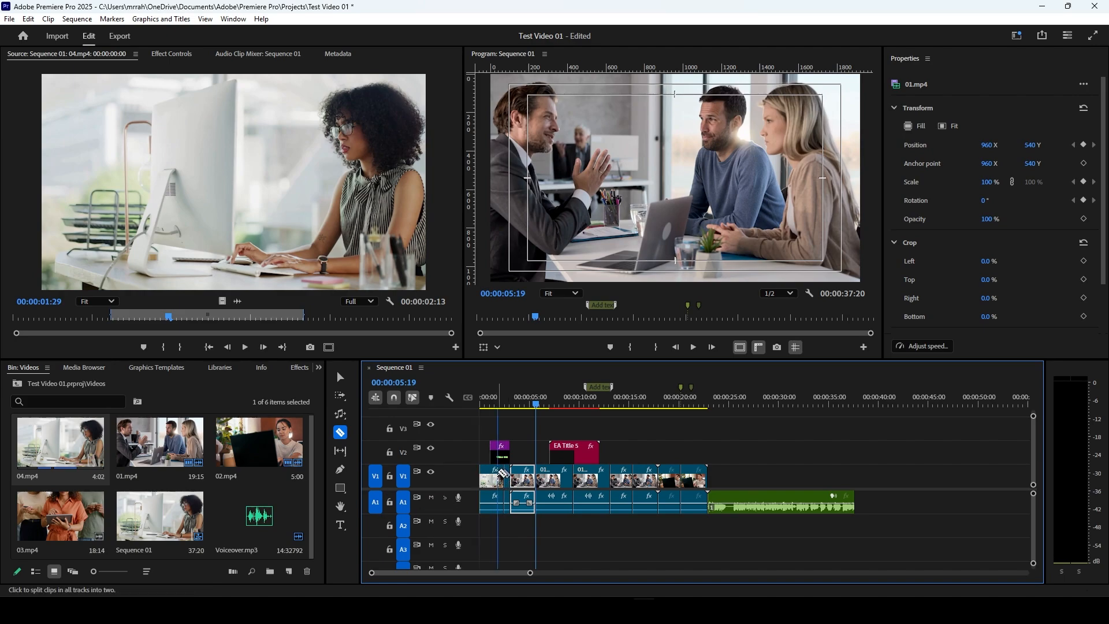
shift+click(498, 471)
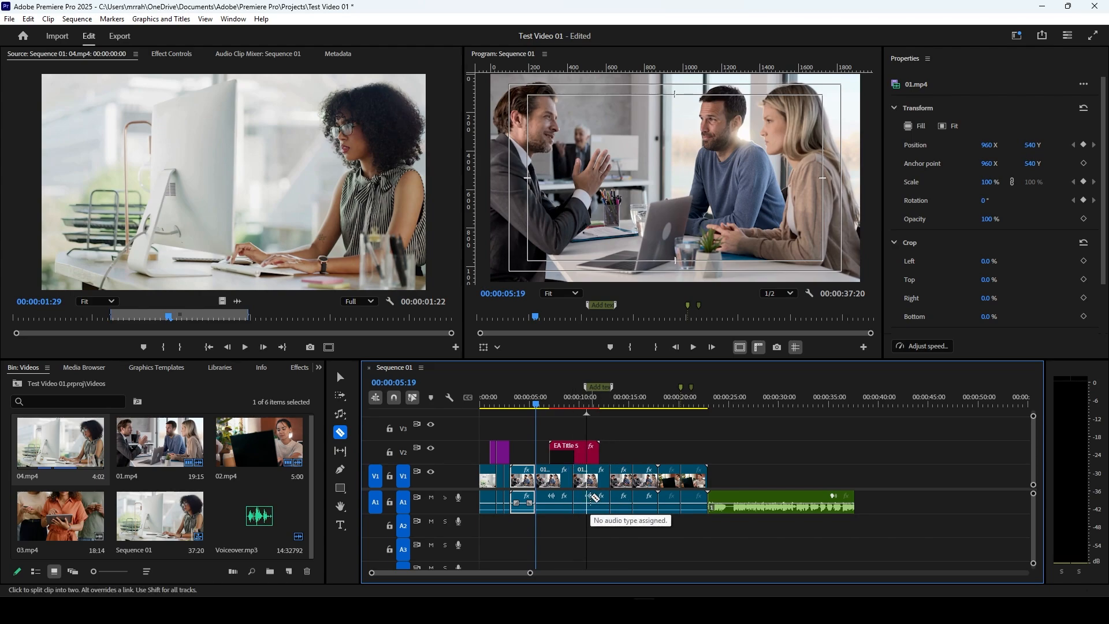
Step: Slip the media inside the 01.mp4 segment starting at 00:00:05:19 with the Slip tool, and load 04.mp4 from the bin into the Source Monitor
click(344, 452)
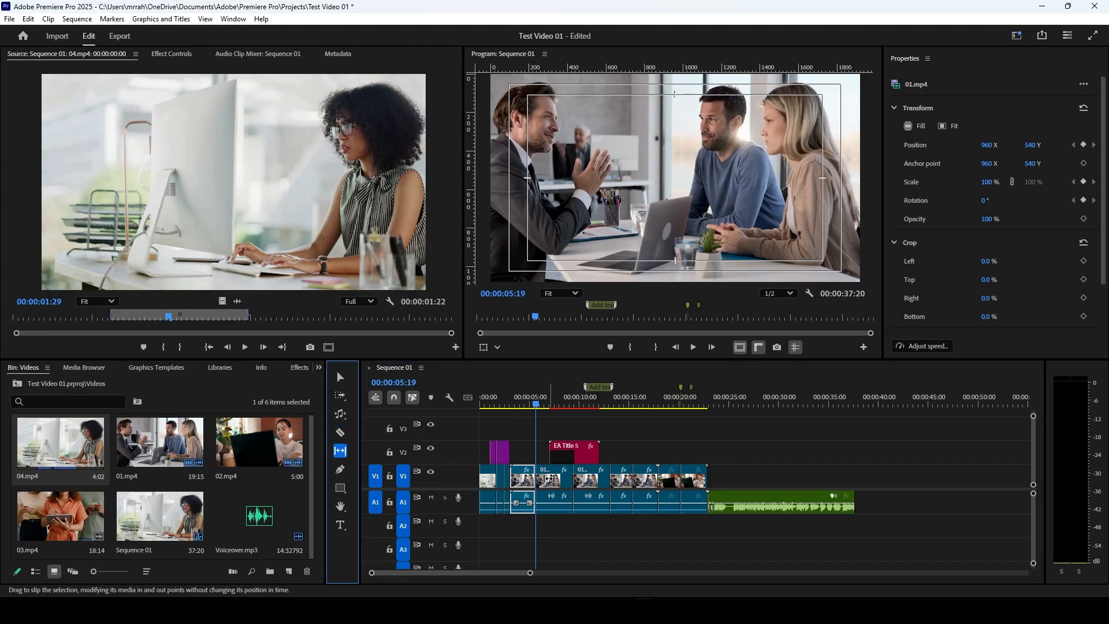
mouse_move(552, 481)
mouse_down()
mouse_move(568, 481)
mouse_move(544, 479)
mouse_up()
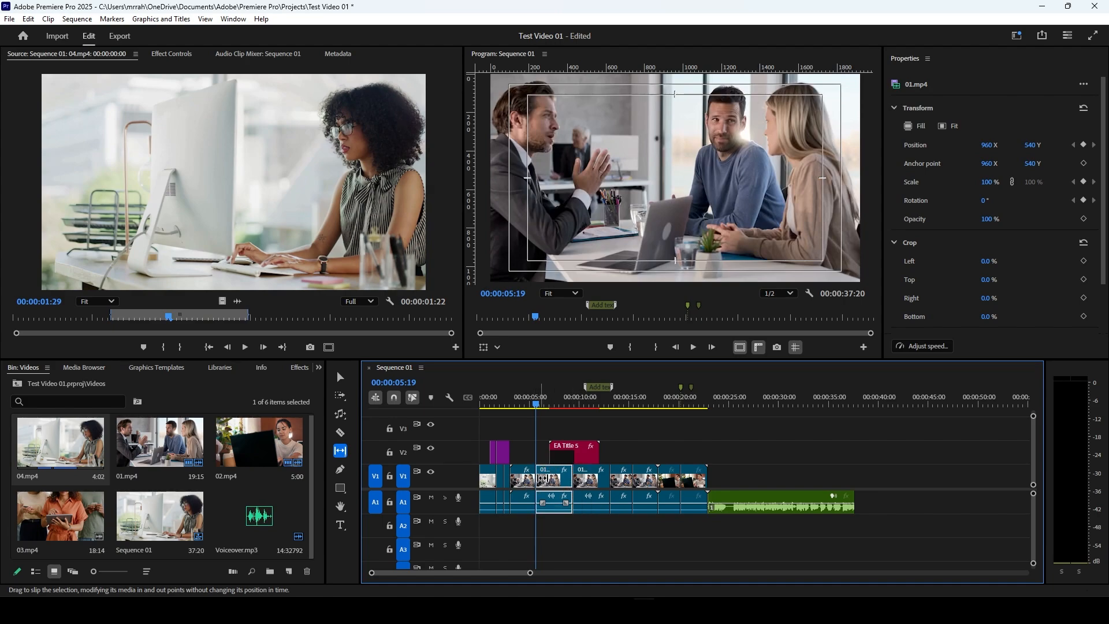
double_click(64, 435)
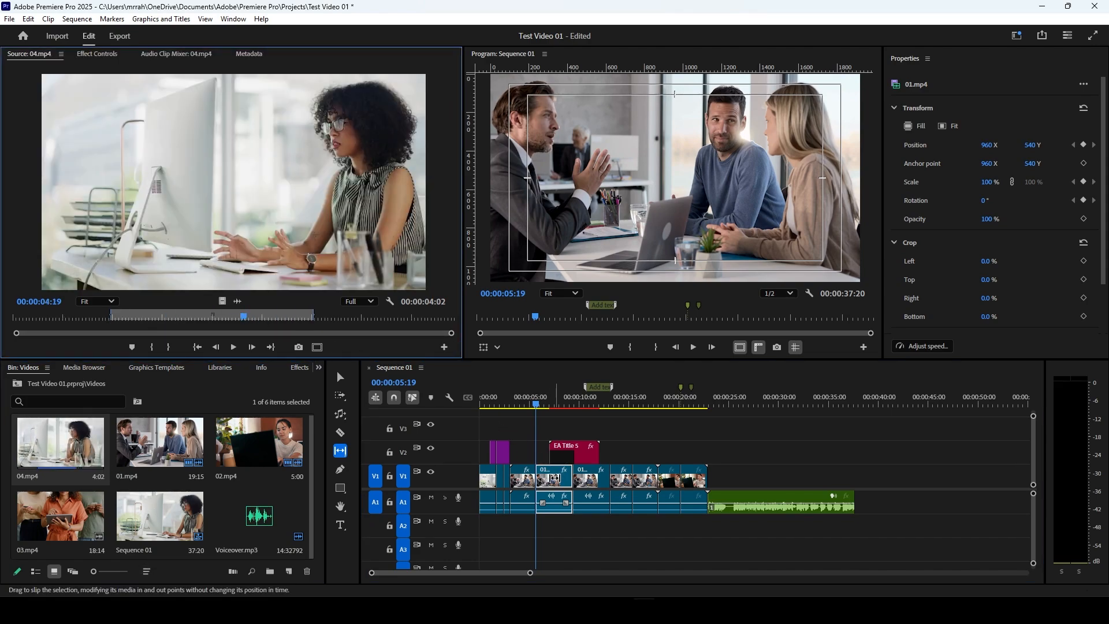
click(553, 479)
drag(552, 478, 572, 475)
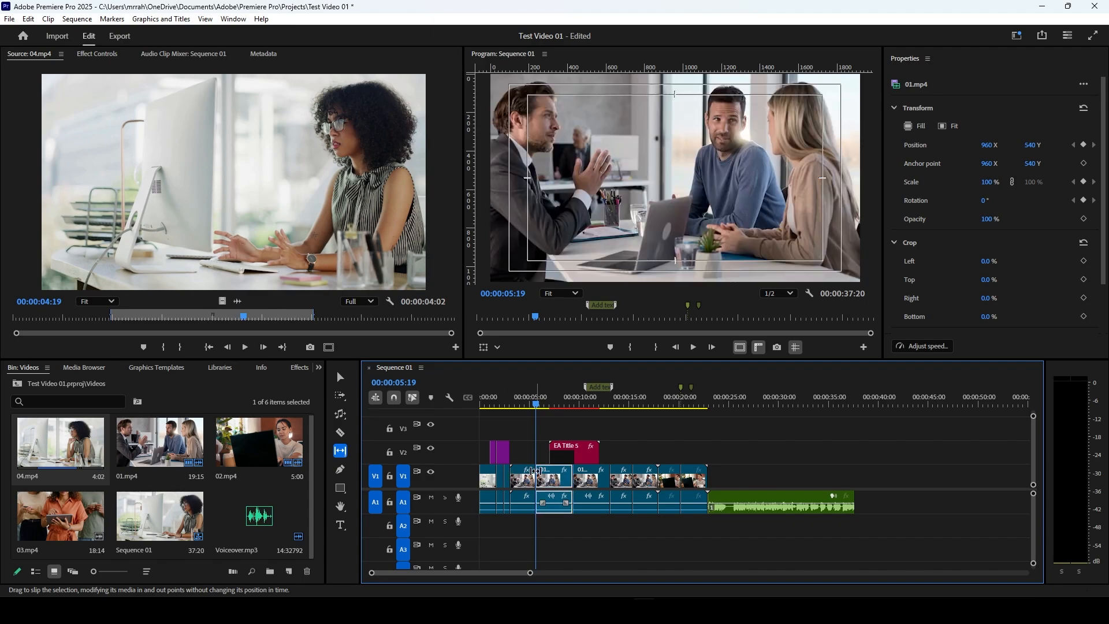
Step: With the Pen tool, add and adjust volume keyframes on the audio of the 01.mp4 segment starting at 00:00:05:19, ramping its level down
click(341, 470)
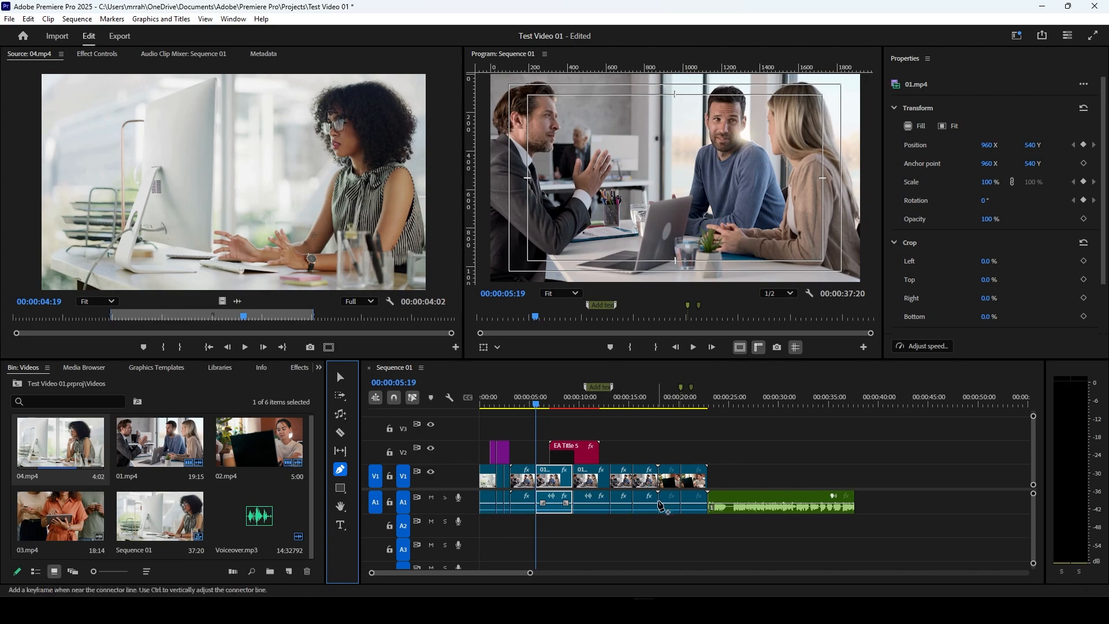
click(547, 504)
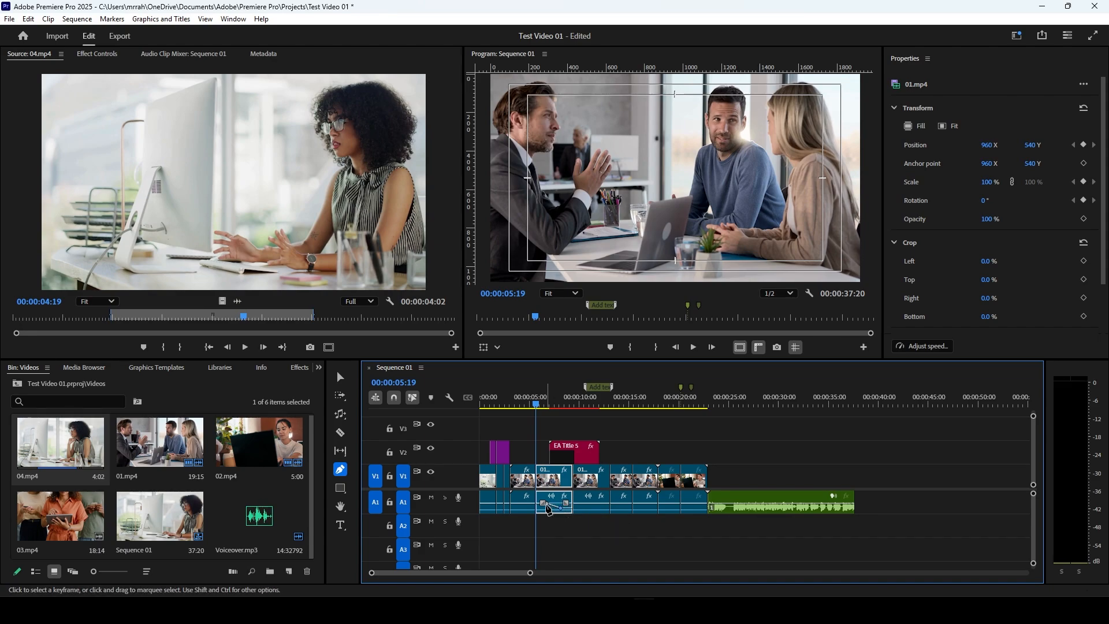
click(549, 506)
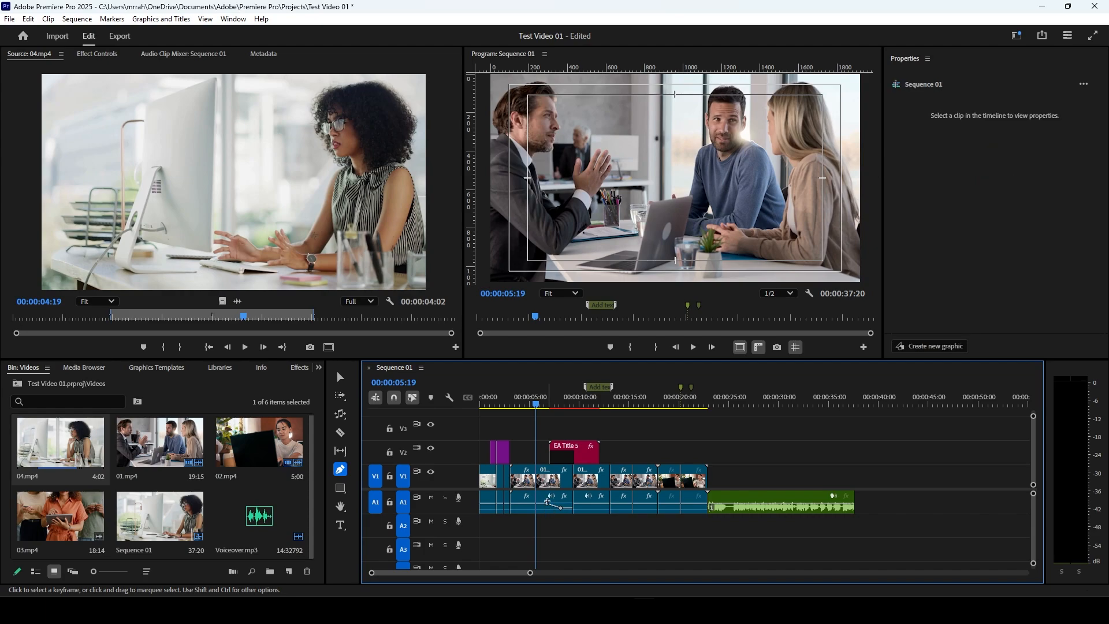
click(548, 502)
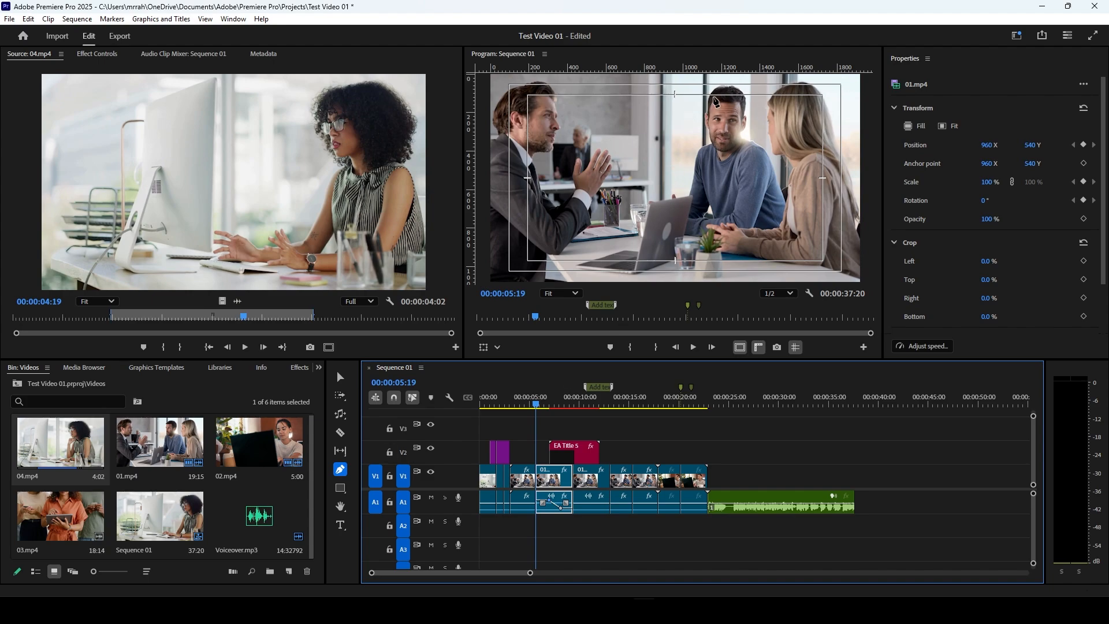
Step: Cycle through the shape tools, draw a rectangle over the Program Monitor image with the Rectangle tool, and delete its graphic clip from V3
click(340, 489)
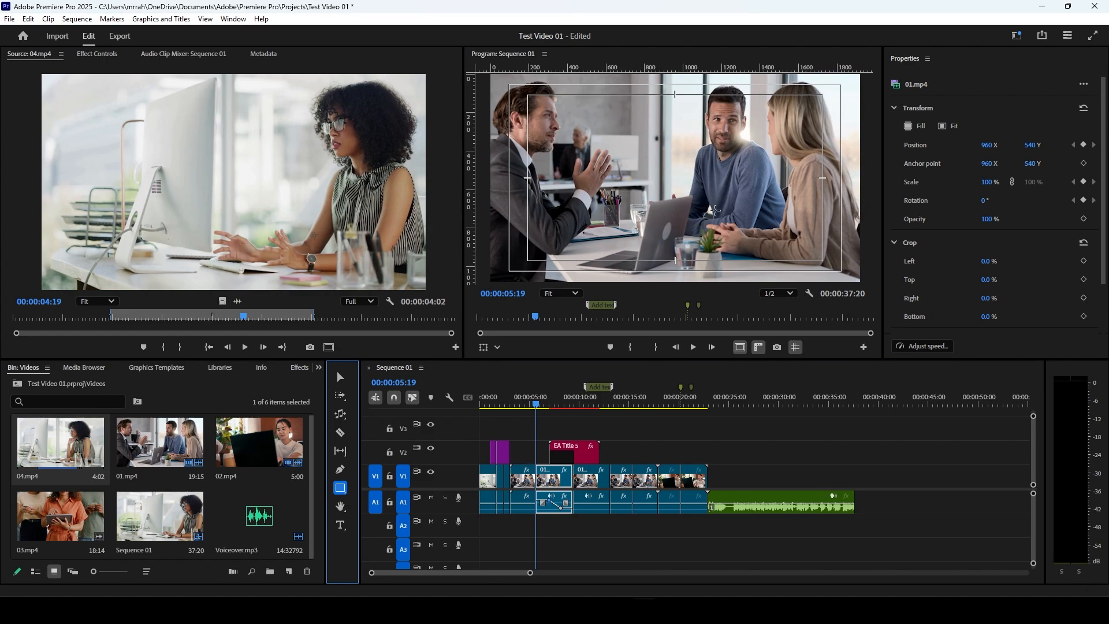
alt+click(344, 492)
alt+click(347, 497)
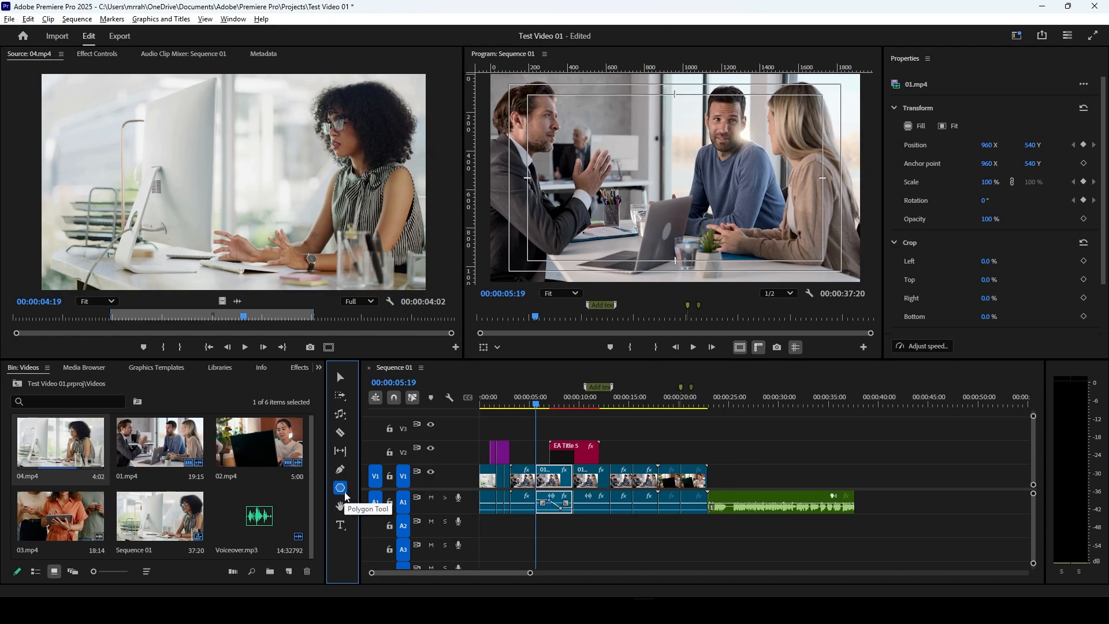
alt+click(347, 497)
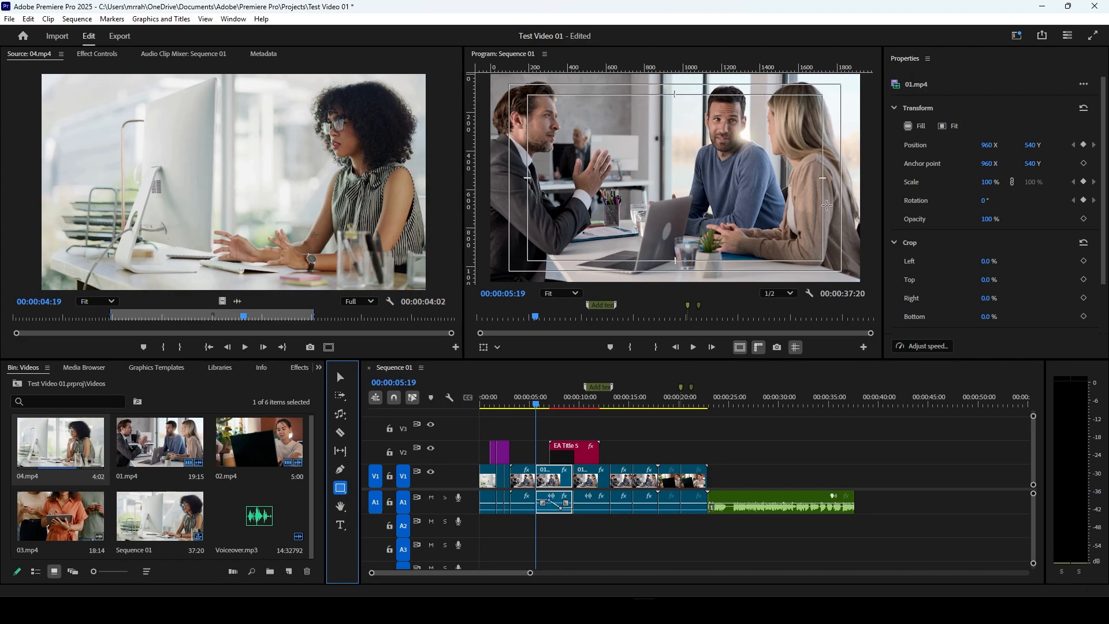
drag(611, 110, 816, 234)
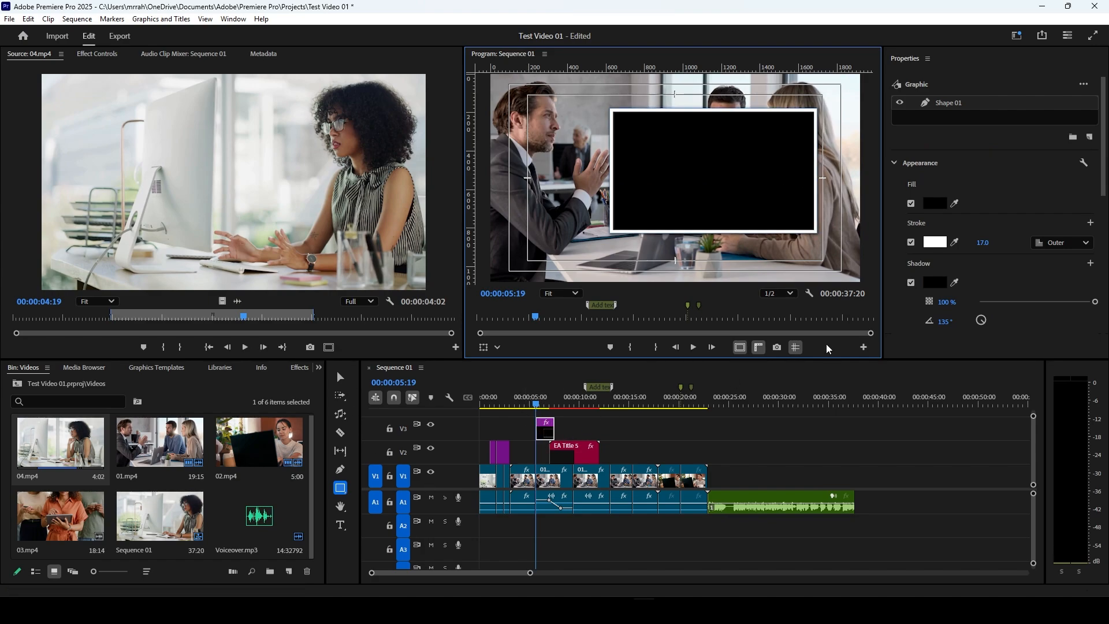
click(546, 438)
key(Delete)
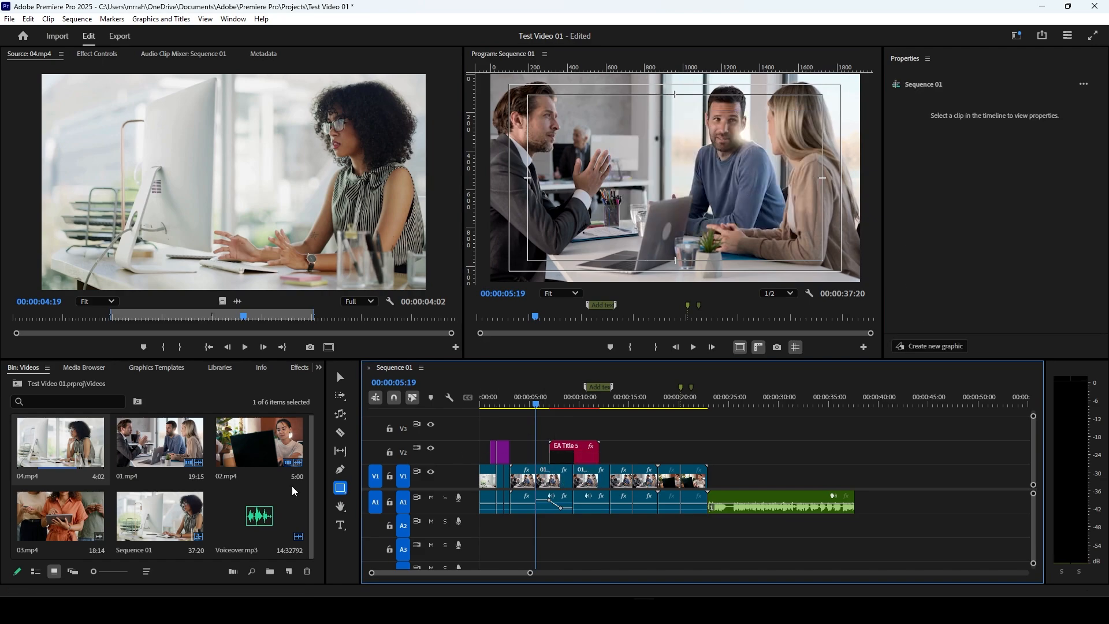
Step: Shift the image within the Program Monitor using the Hand tool, and activate the Type tool
click(341, 508)
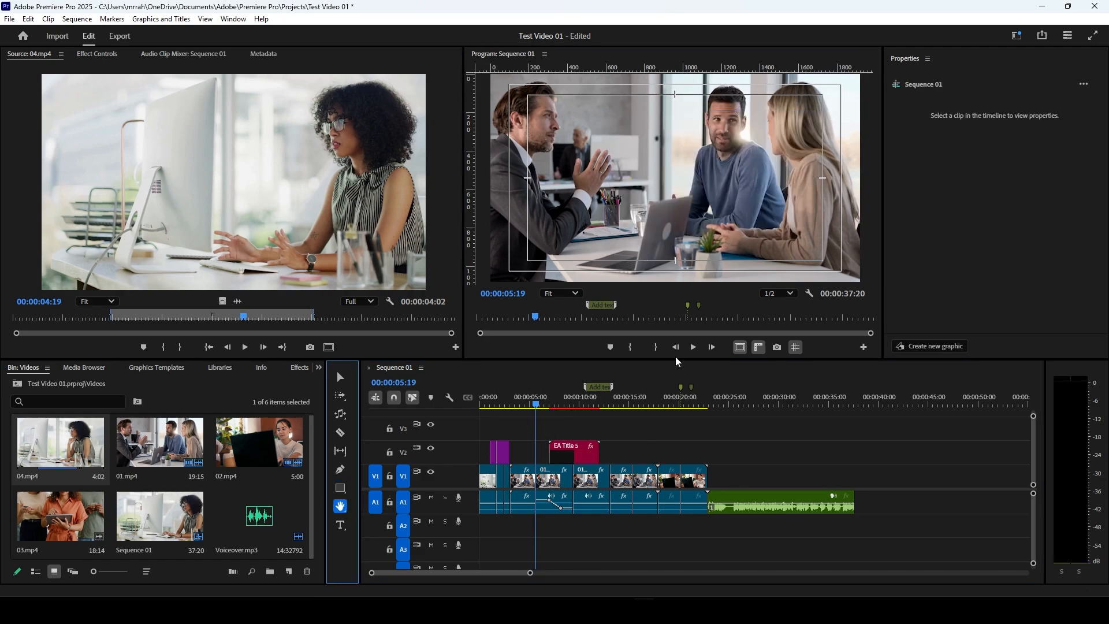
click(644, 472)
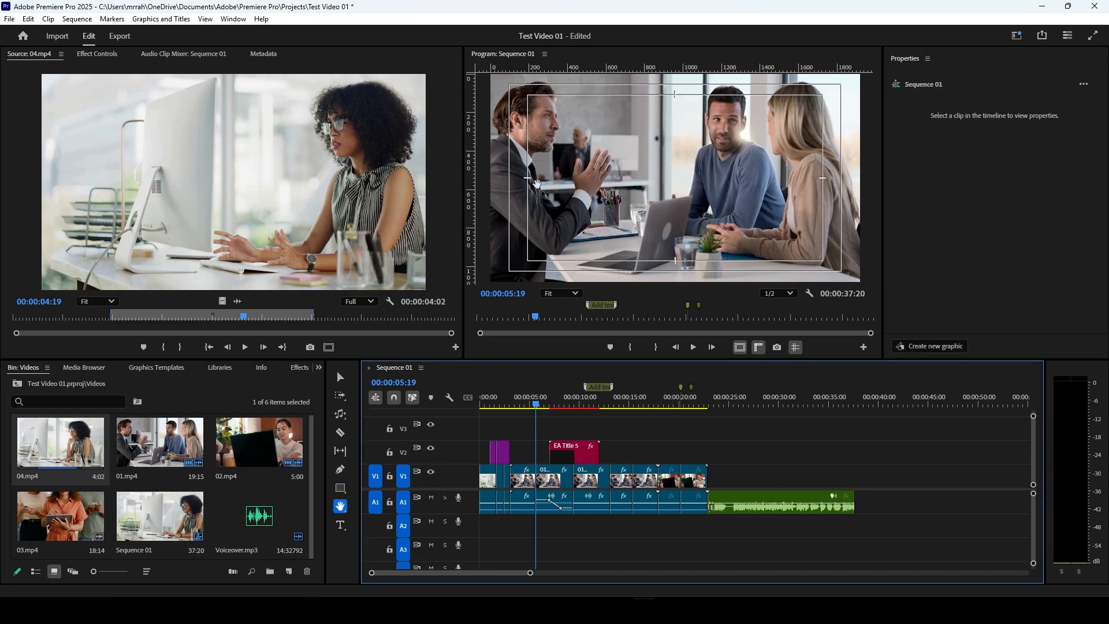
mouse_move(546, 140)
mouse_down()
mouse_move(565, 147)
mouse_move(537, 139)
mouse_up()
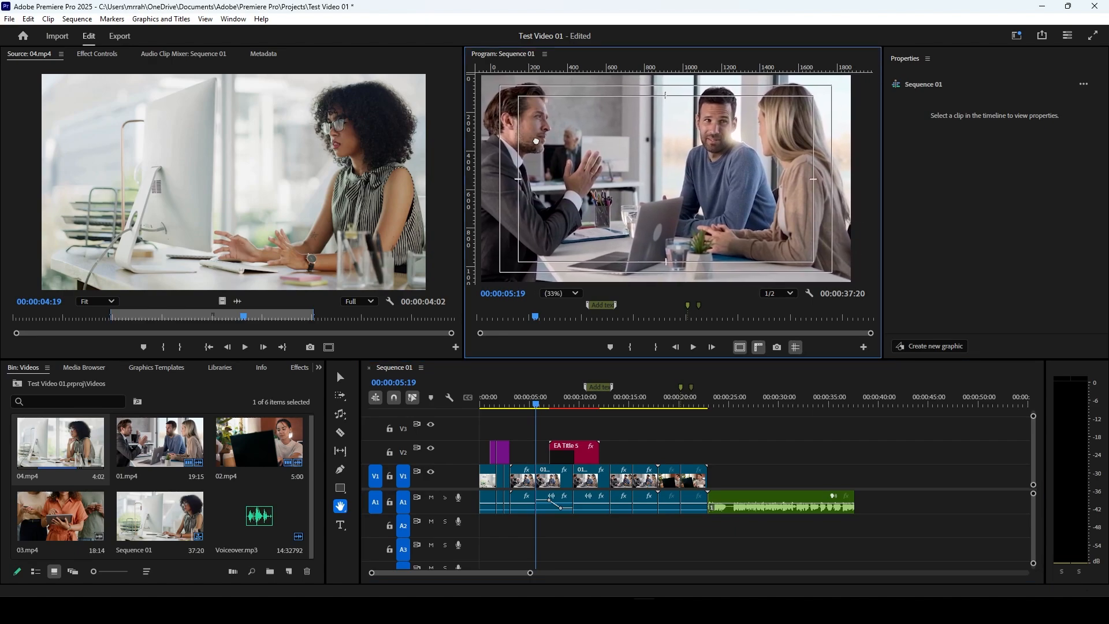
drag(737, 148, 732, 143)
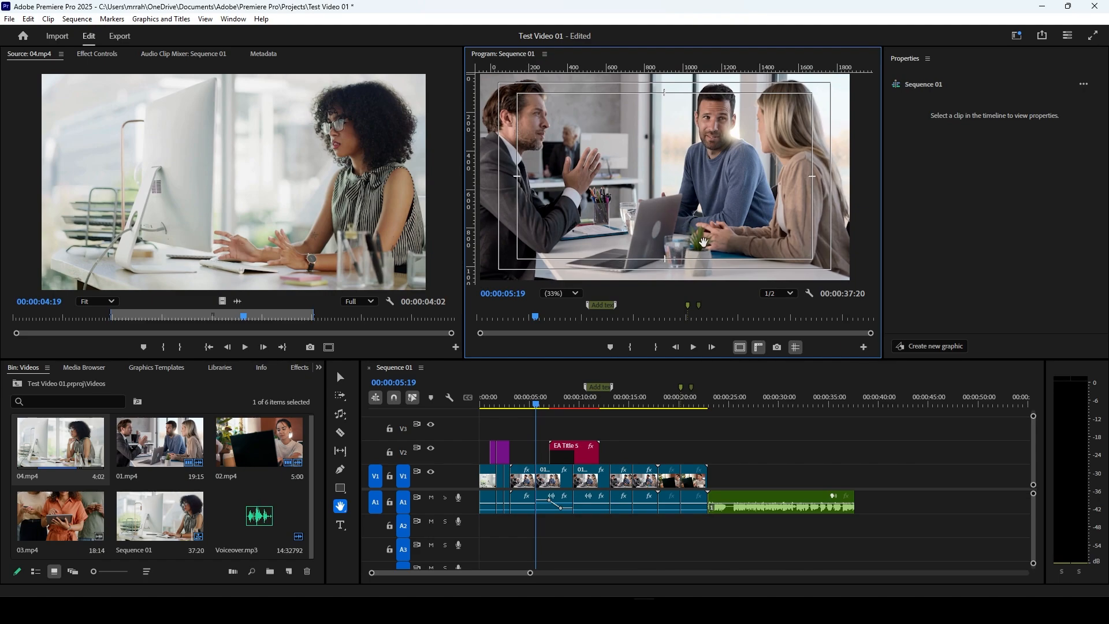
click(340, 525)
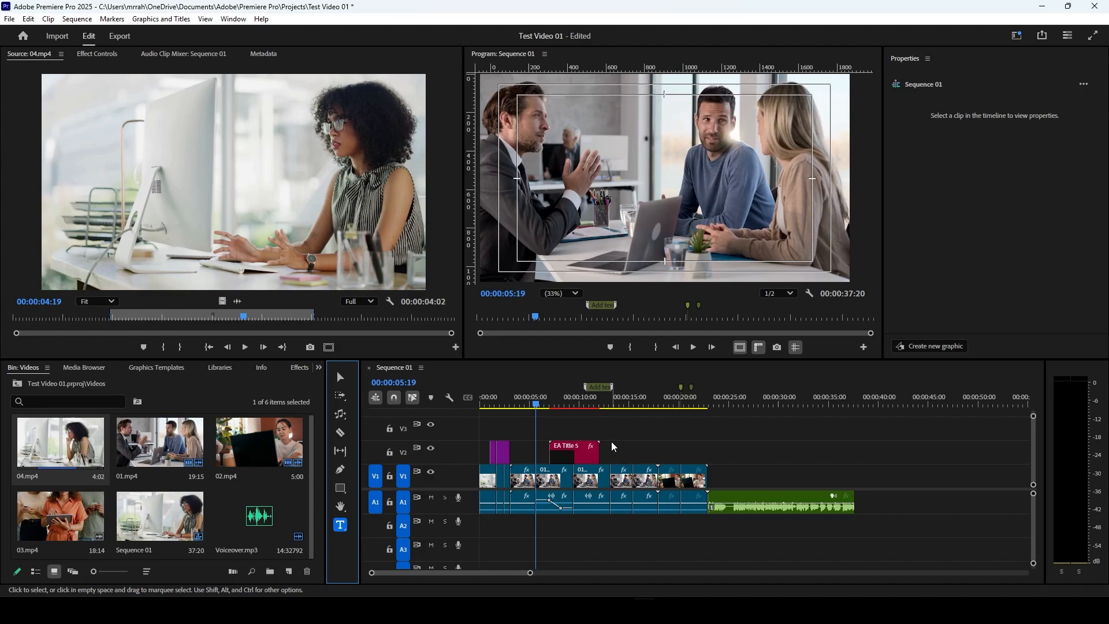
click(1034, 460)
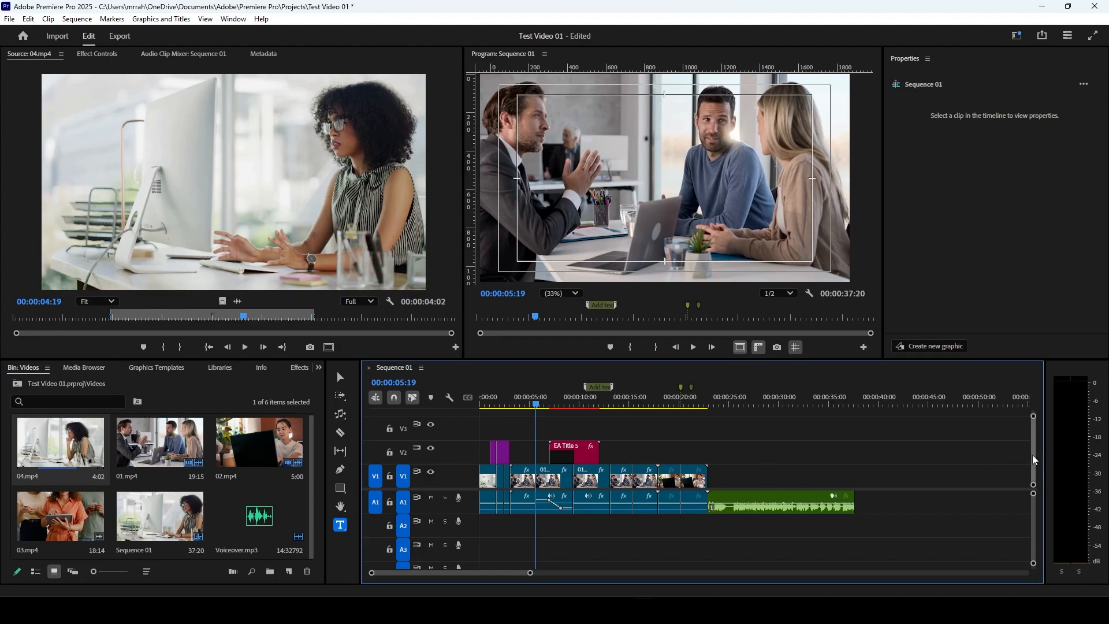
Step: Expand and collapse the Video 1 track in the timeline several times
drag(1033, 456, 1039, 464)
scroll(1038, 538, down, 3)
scroll(1043, 515, up, 3)
double_click(472, 481)
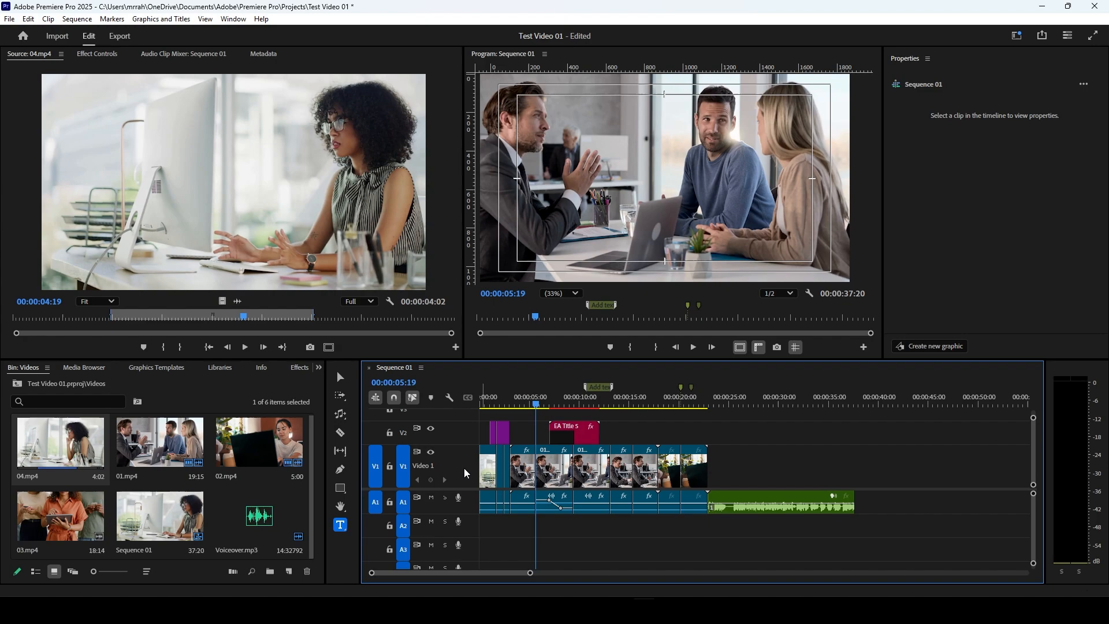
double_click(464, 476)
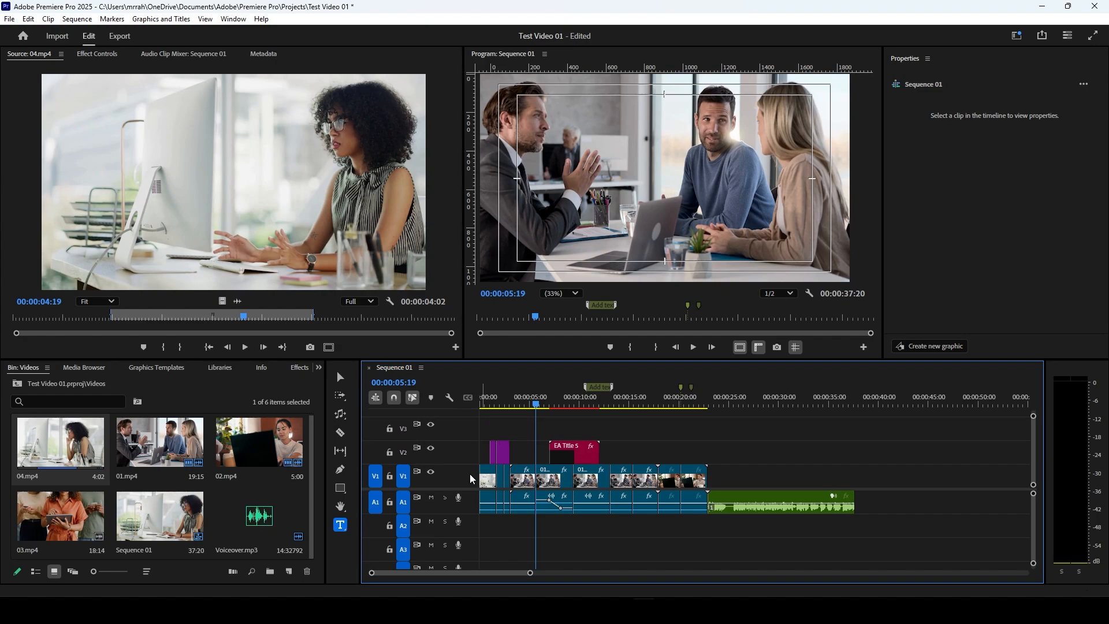
double_click(472, 478)
double_click(472, 477)
Step: Shrink and enlarge the V1 track by its upper edge, and return it to its standard collapsed height
drag(468, 464, 468, 478)
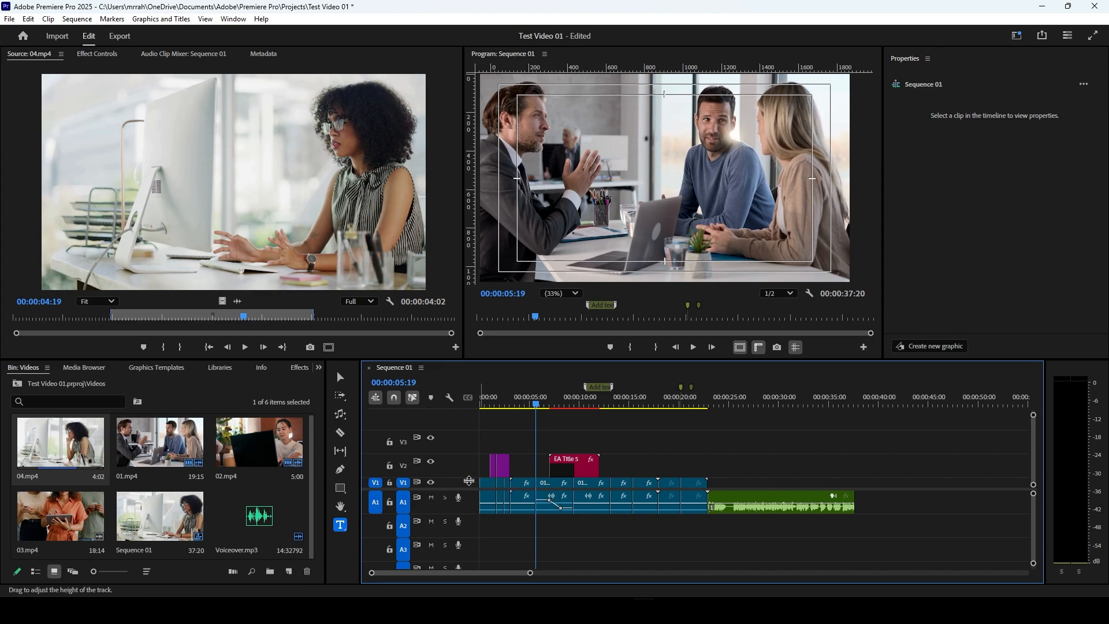
drag(468, 478, 470, 428)
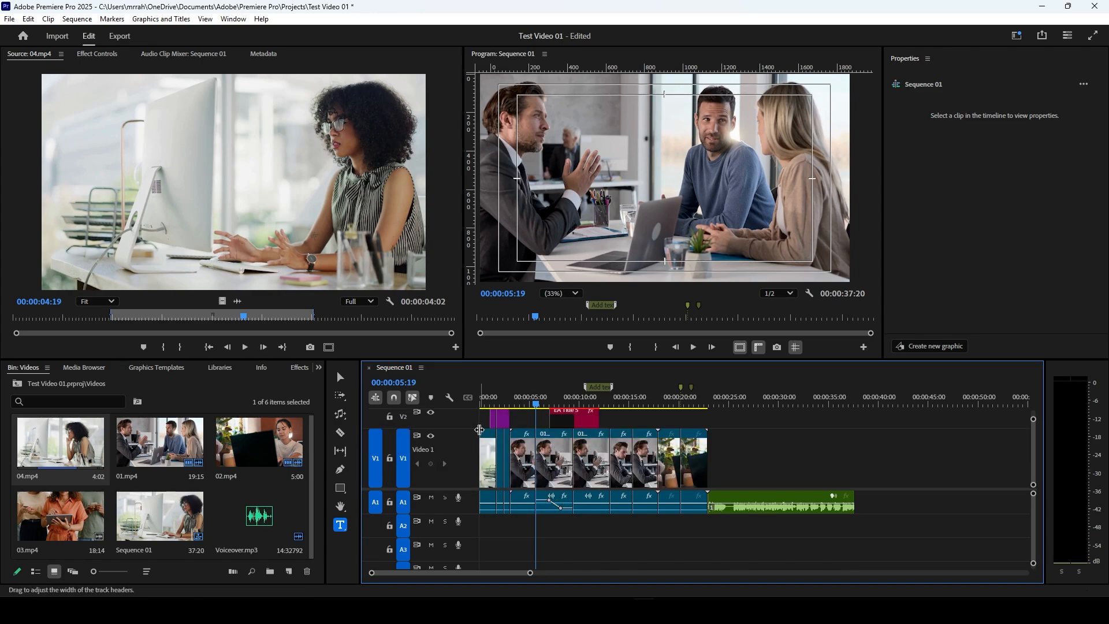
double_click(468, 453)
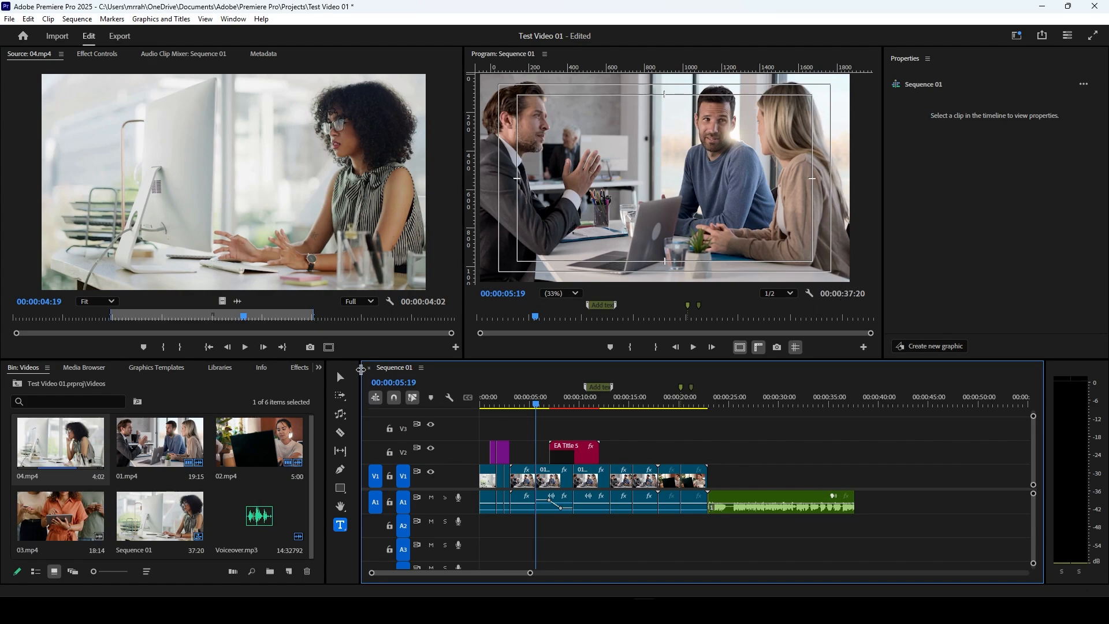
Step: Activate the Selection tool and try Program Monitor zoom levels of 50% and 10%, ending with Fit
click(340, 377)
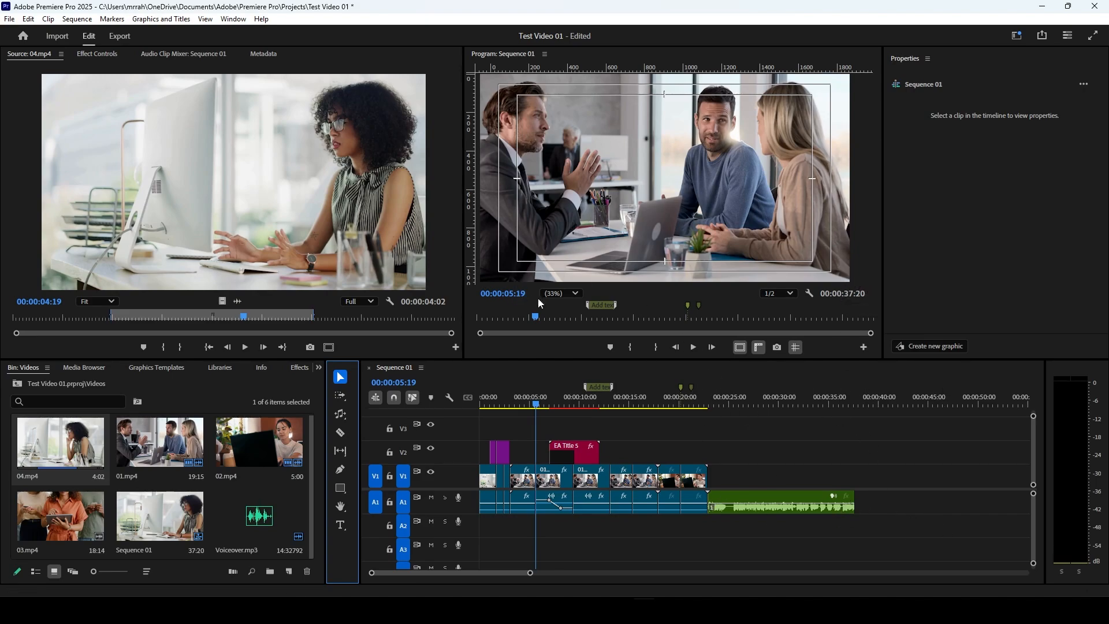
click(573, 295)
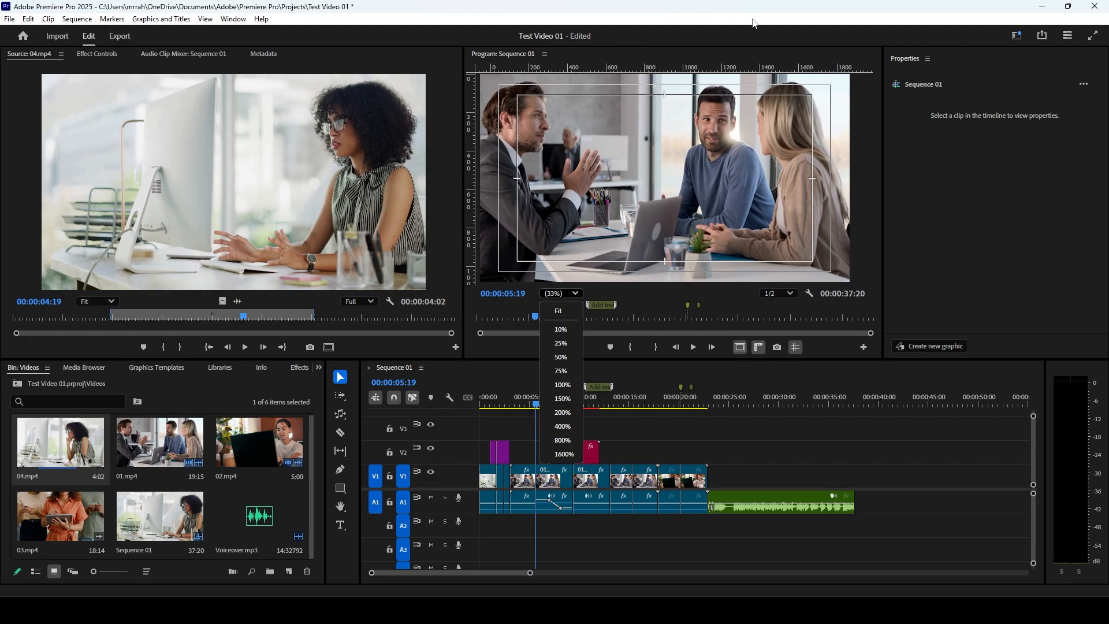
click(564, 357)
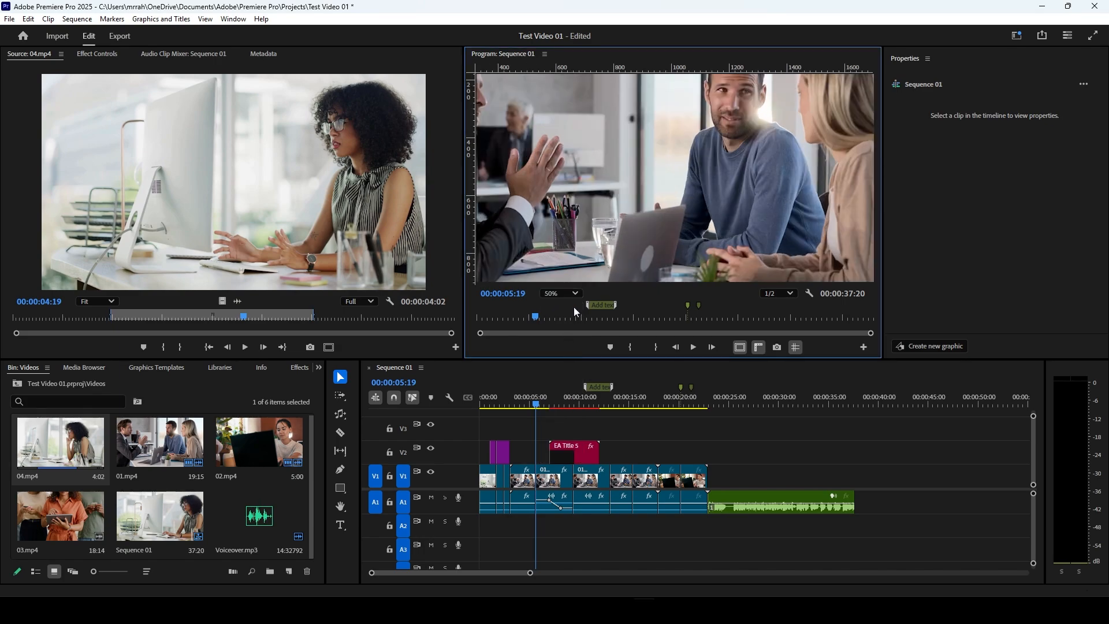
click(576, 295)
click(567, 331)
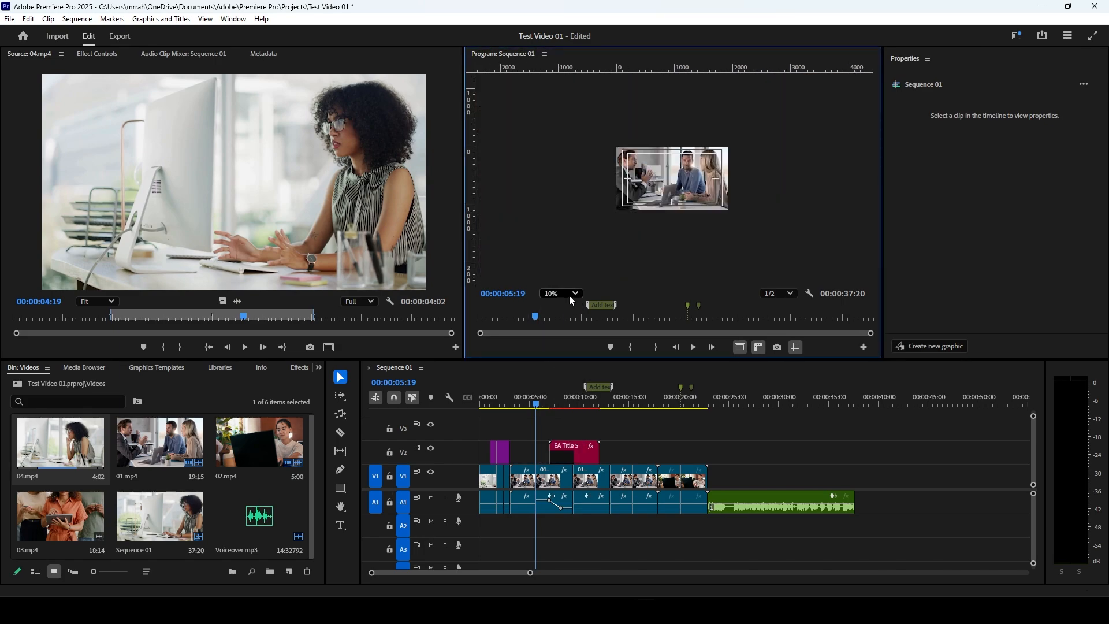
click(569, 296)
click(569, 311)
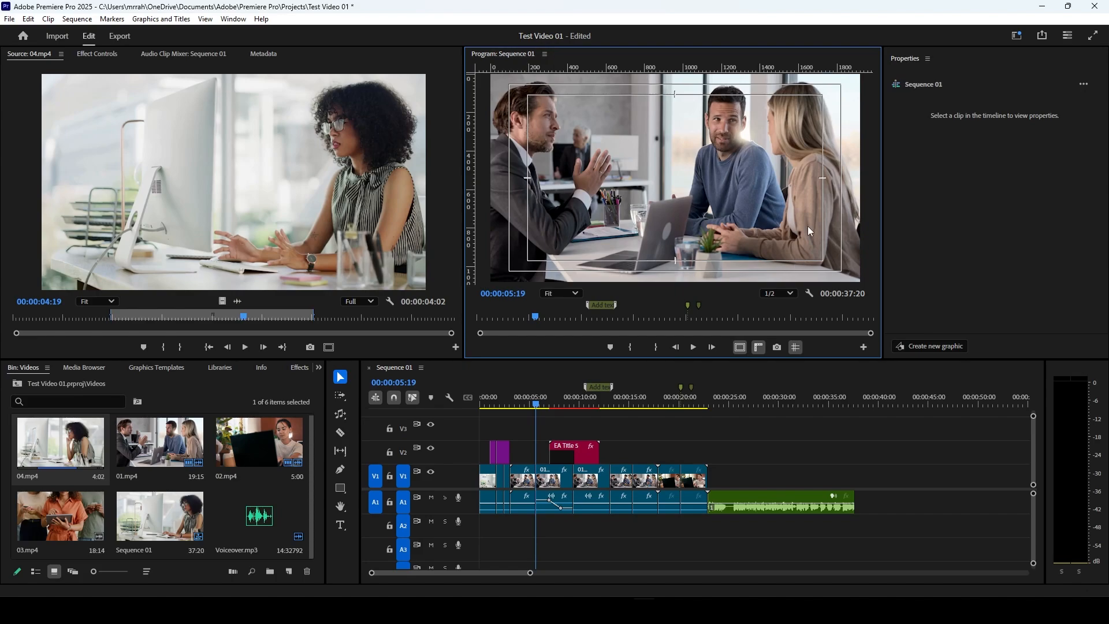
Step: Scrub through the sequence using both the Program Monitor and timeline playheads, ending at 00:00:20:01
drag(482, 318, 788, 321)
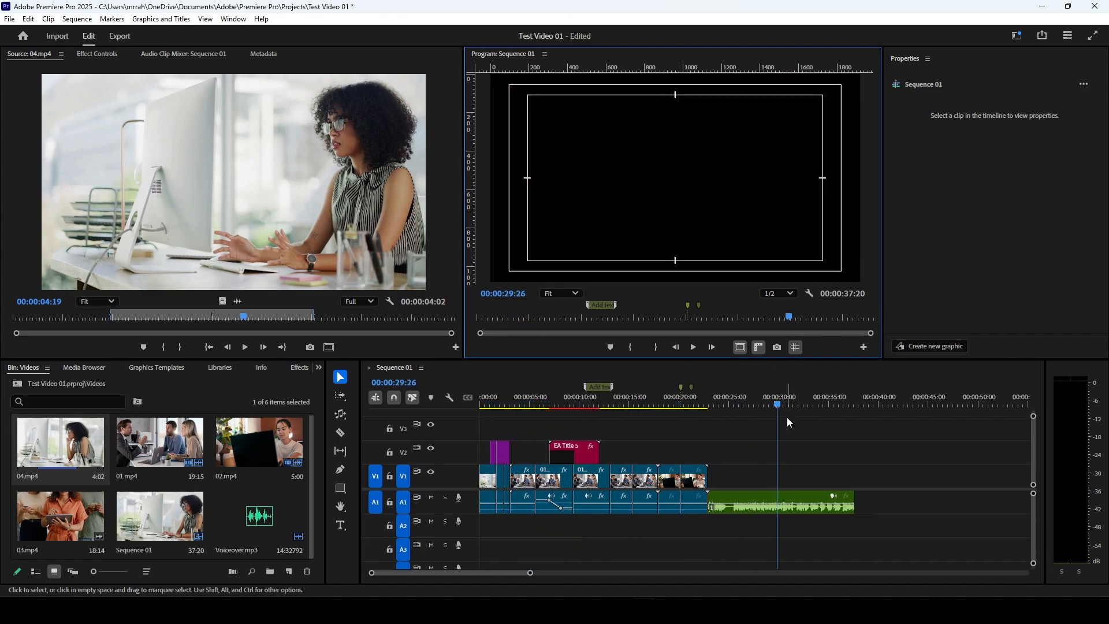
drag(778, 405, 546, 433)
mouse_move(548, 317)
mouse_down()
mouse_move(614, 320)
mouse_move(517, 322)
mouse_move(798, 320)
mouse_move(521, 349)
mouse_move(720, 338)
mouse_move(762, 335)
mouse_move(511, 338)
mouse_move(686, 317)
mouse_up()
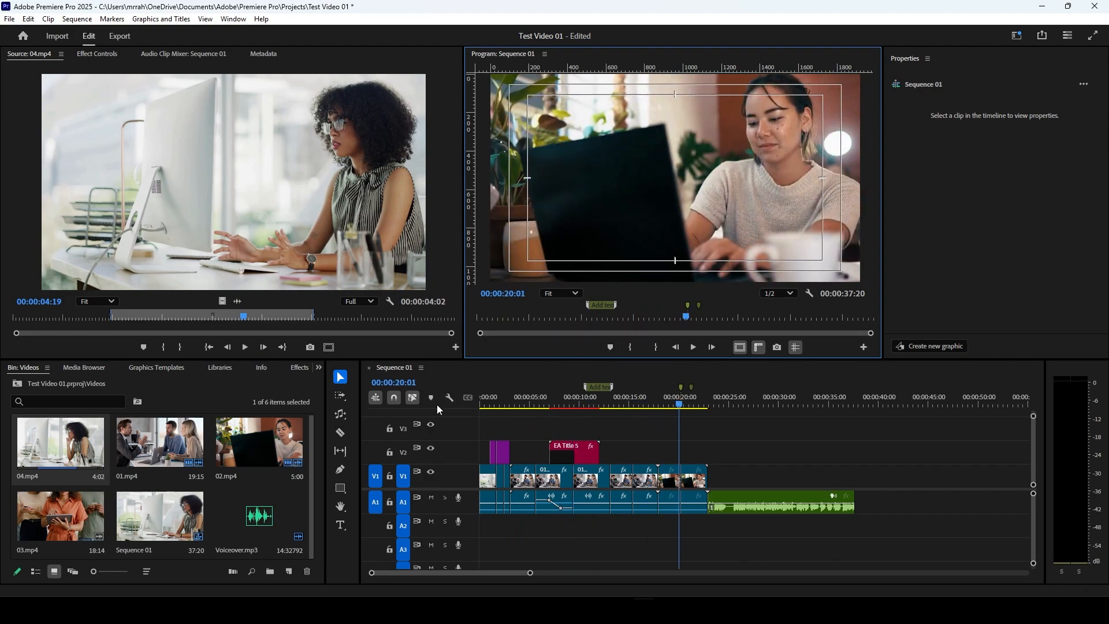
Step: Mark an In point at 00:00:22:26 and an Out point at the end of the green audio clip, and clear both
click(632, 346)
click(656, 348)
drag(682, 405, 710, 410)
click(630, 347)
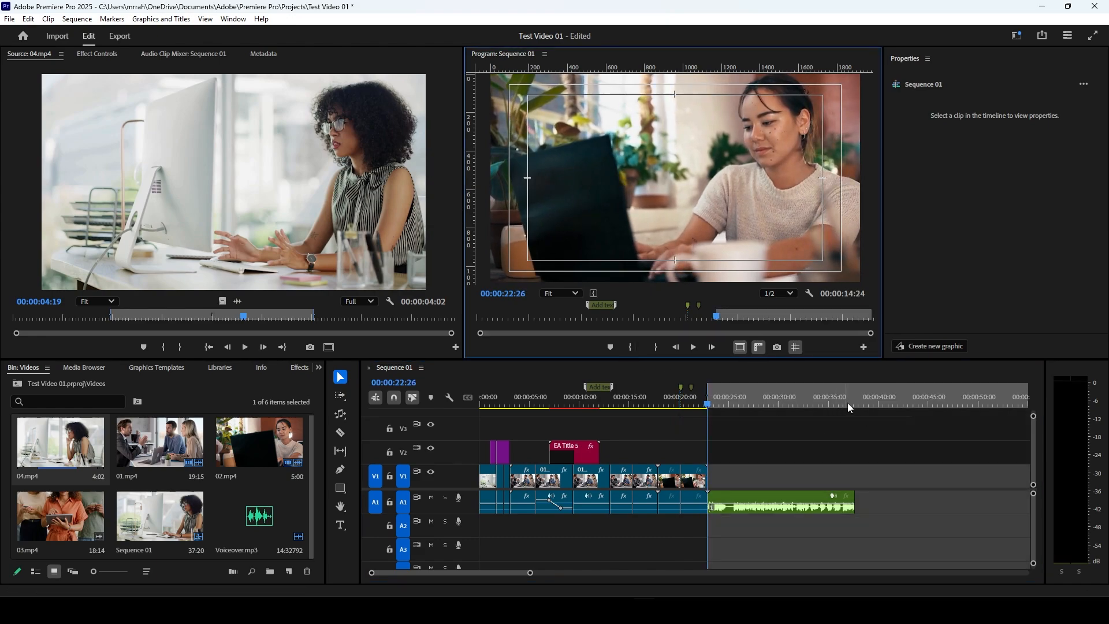
drag(849, 408, 855, 408)
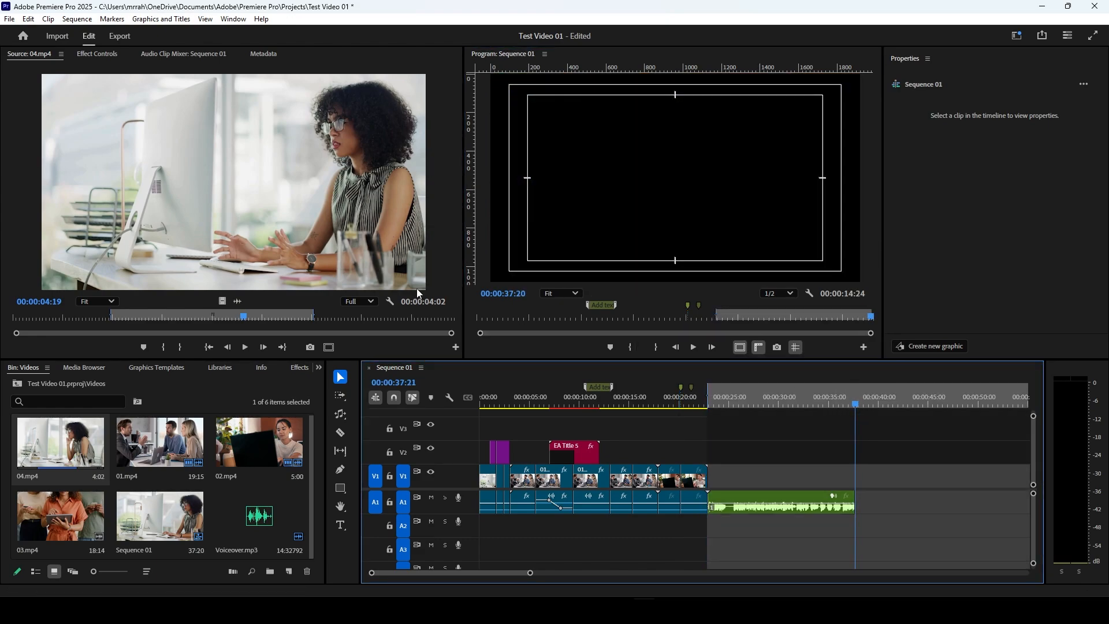
click(652, 347)
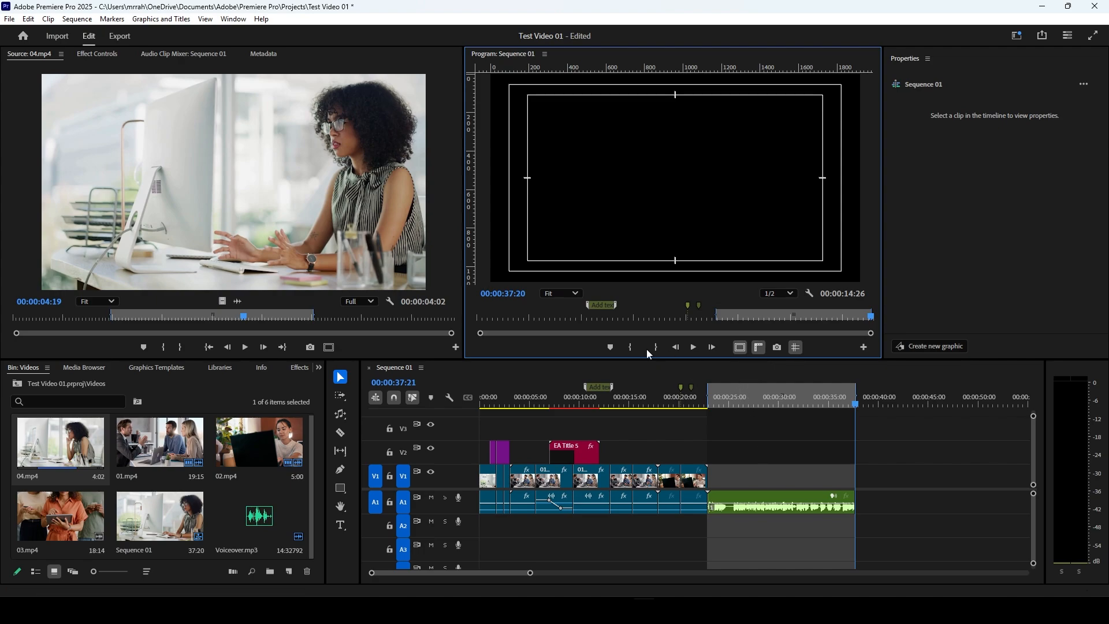
right_click(717, 393)
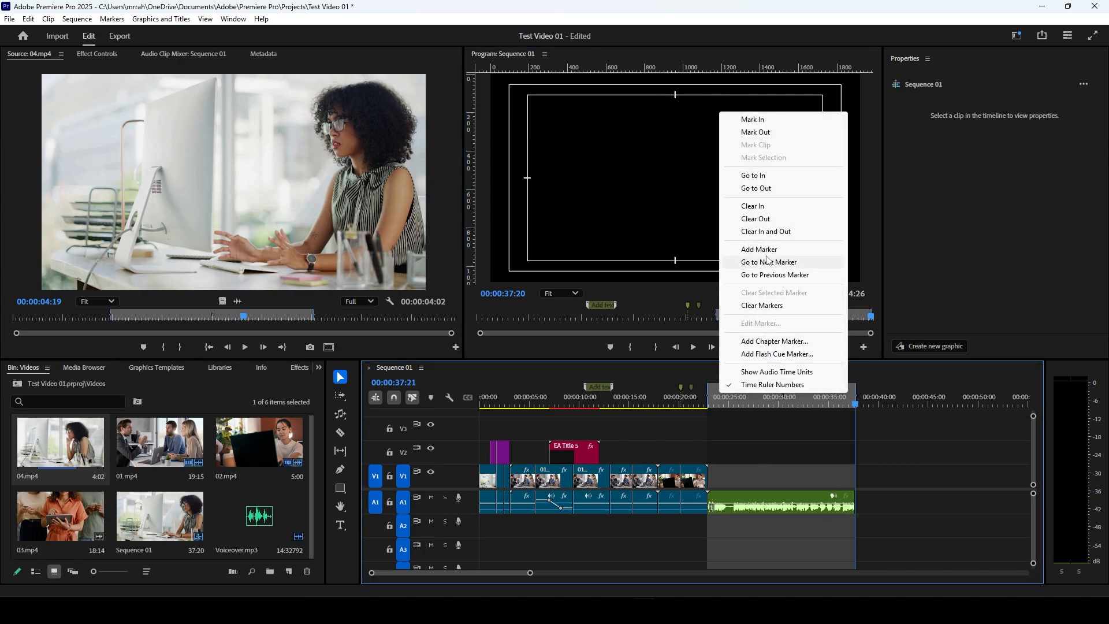
click(769, 233)
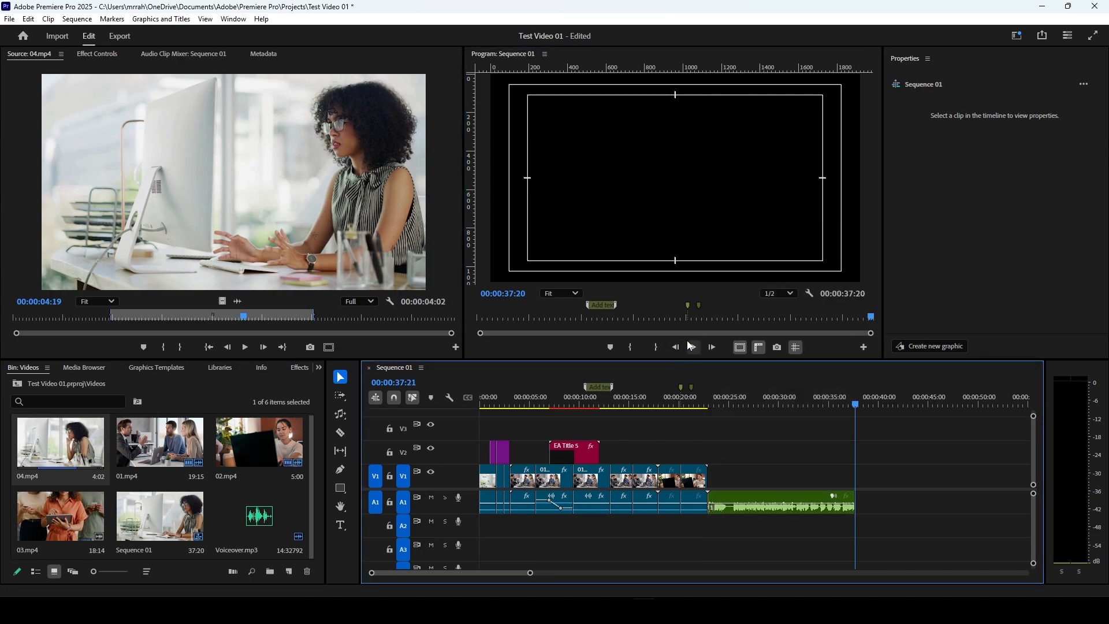
Step: Move the sequence playhead to 00:00:21:22 and step it back frame by frame to 00:00:21:16
click(676, 347)
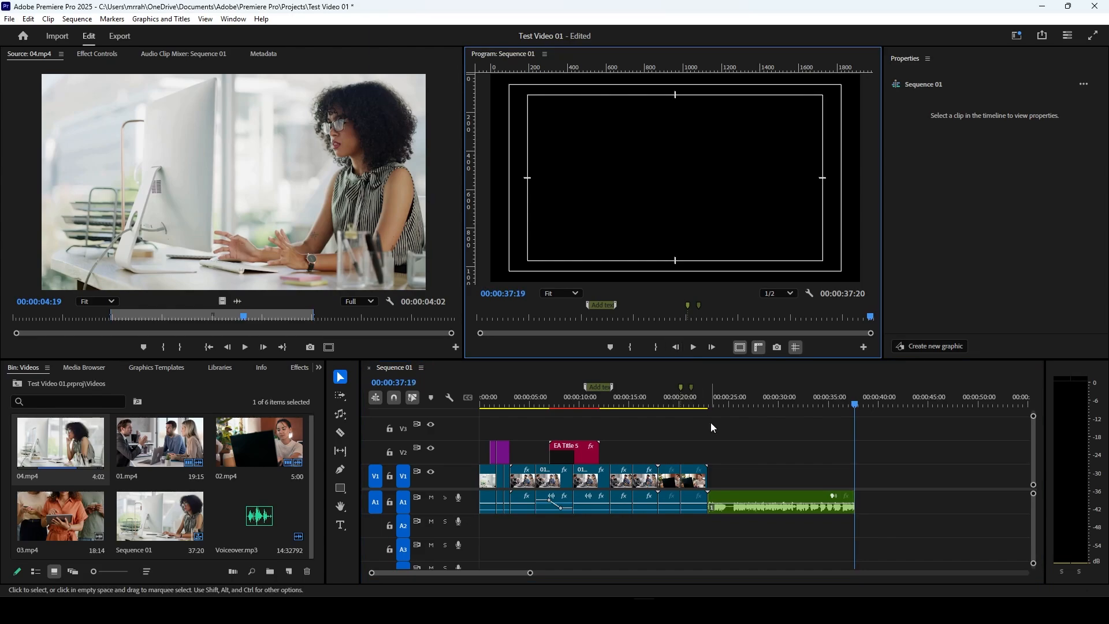
click(697, 404)
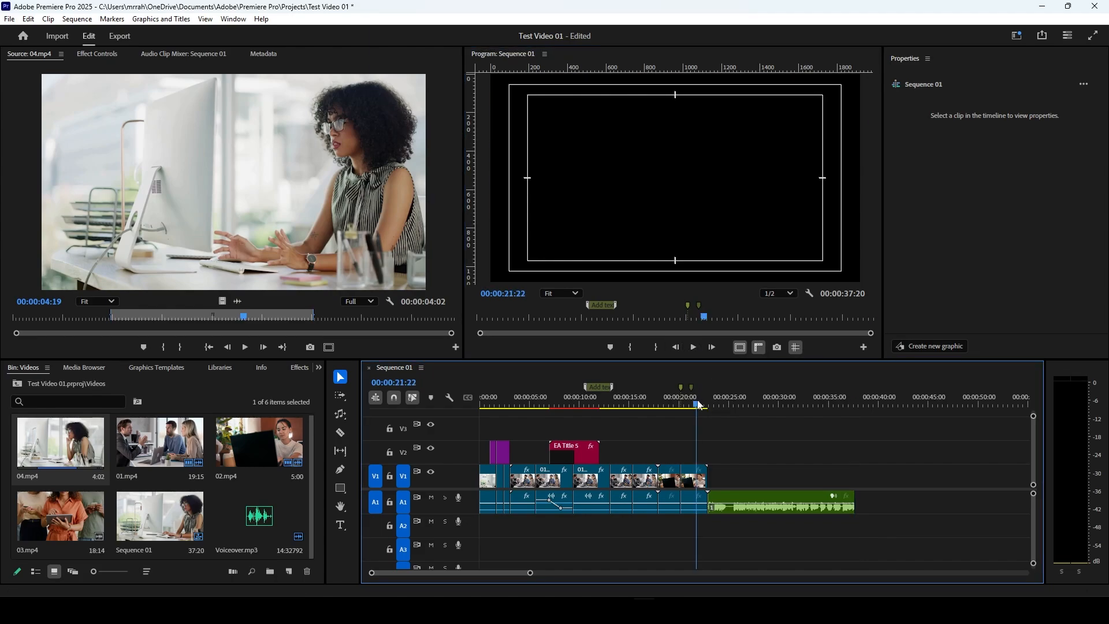
click(676, 347)
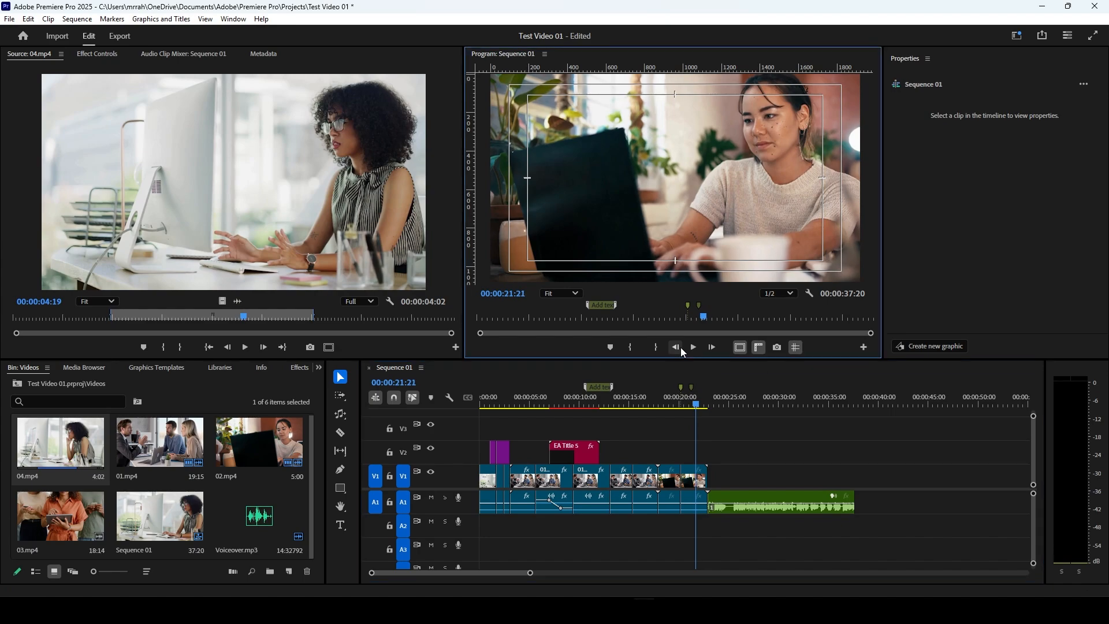
click(676, 347)
click(676, 347)
click(676, 347)
click(676, 348)
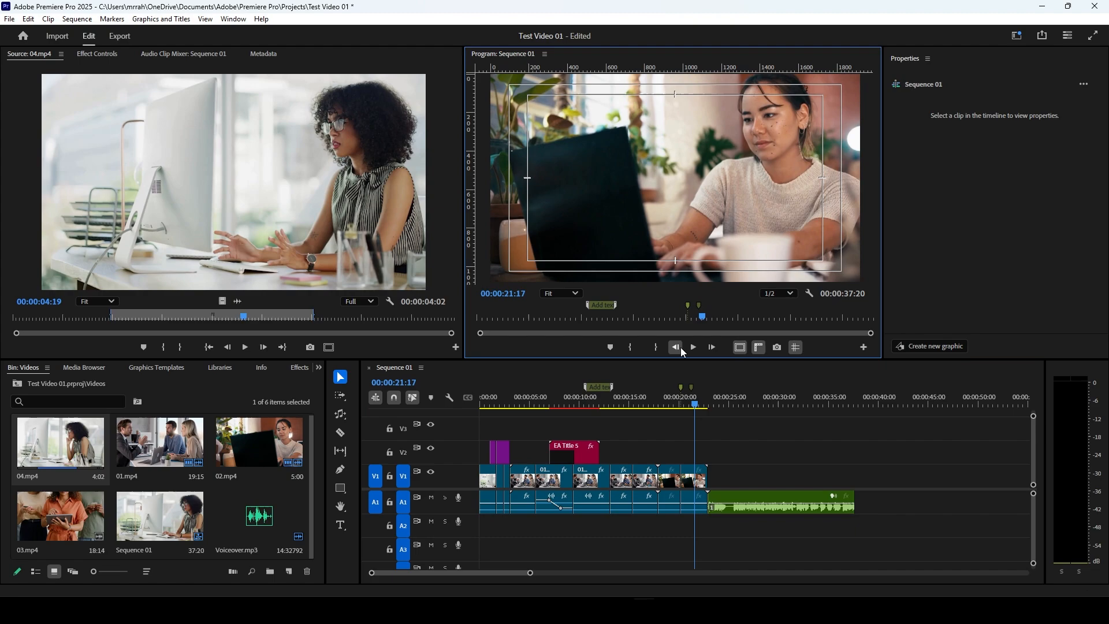
click(676, 347)
click(676, 348)
Step: Step the playhead forward frame by frame to 00:00:21:20, and play the sequence to 00:00:22:13
click(712, 347)
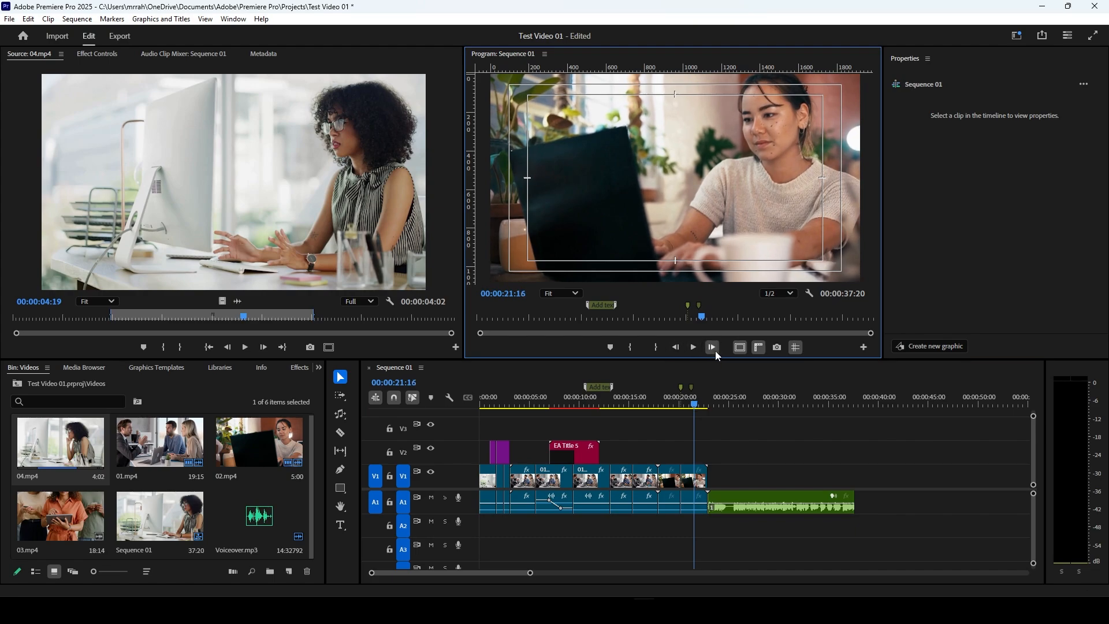
click(712, 347)
click(712, 347)
click(712, 347)
click(715, 351)
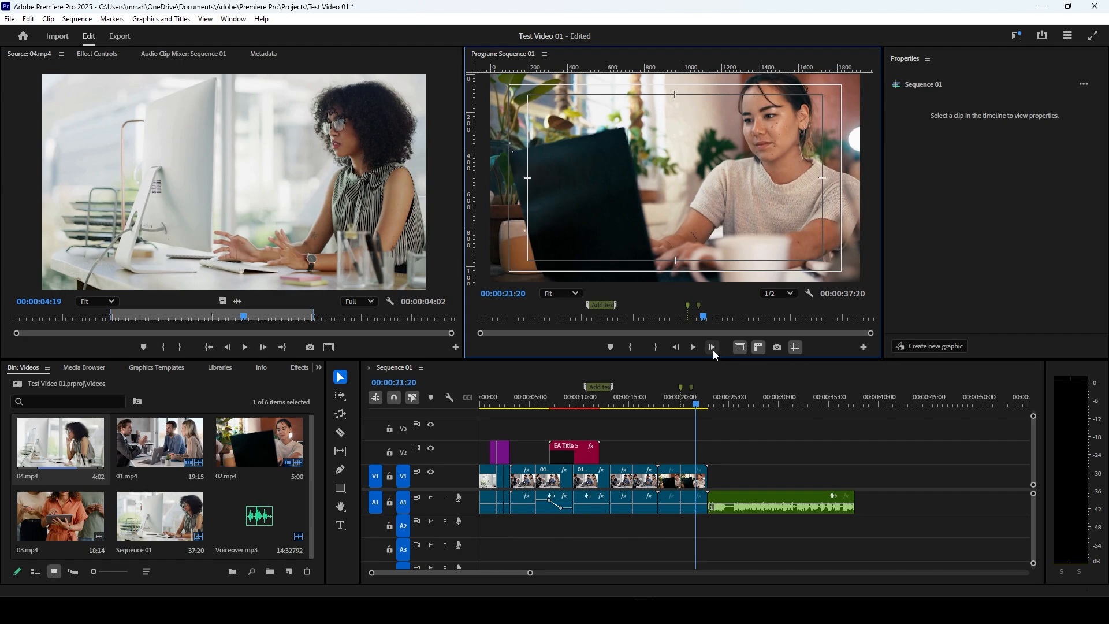
click(693, 347)
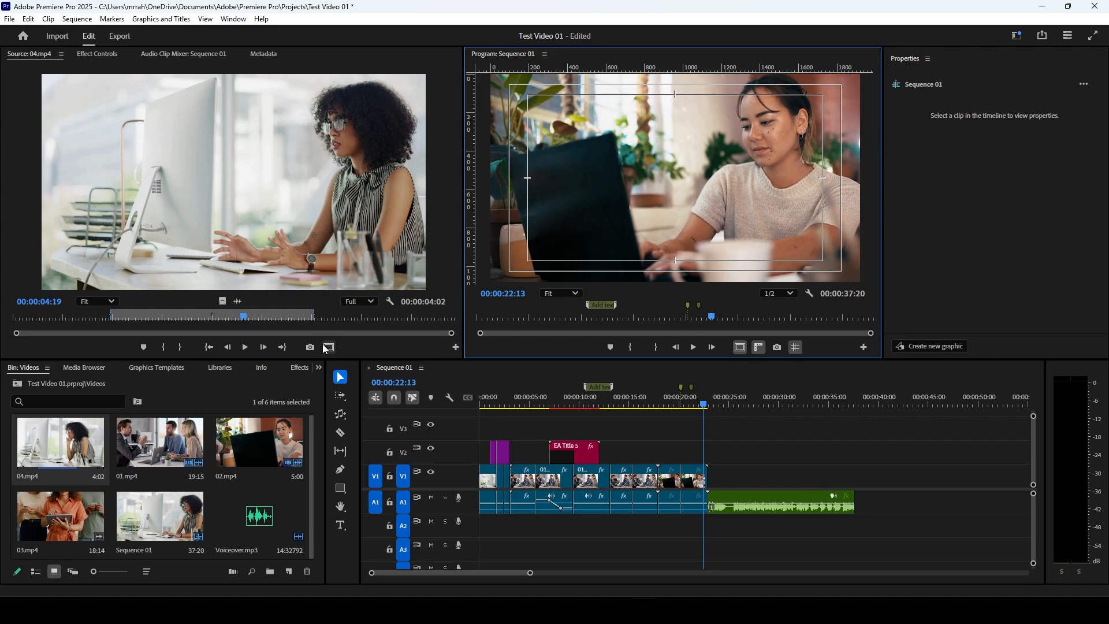
Step: Toggle the Program Monitor's safe margins and rulers off and back on
click(741, 347)
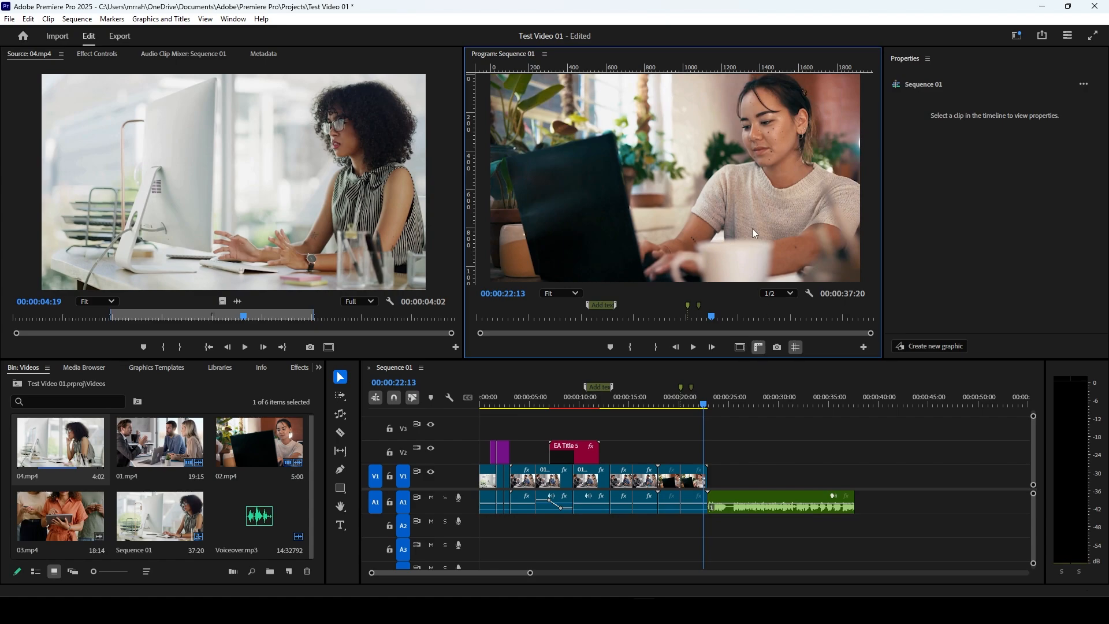
click(741, 347)
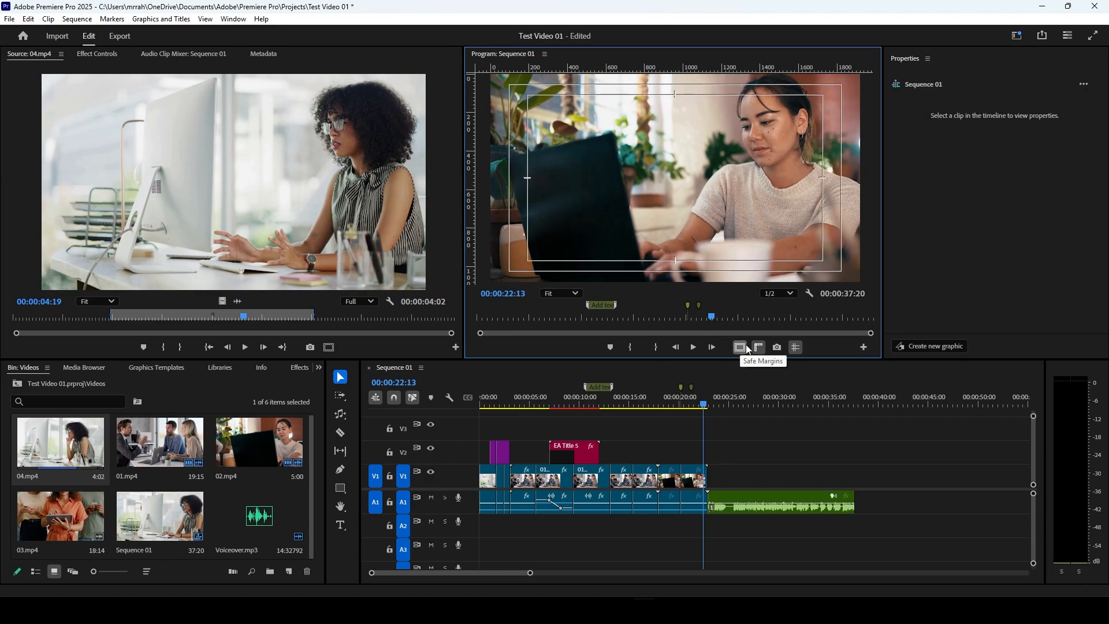
click(758, 348)
click(758, 348)
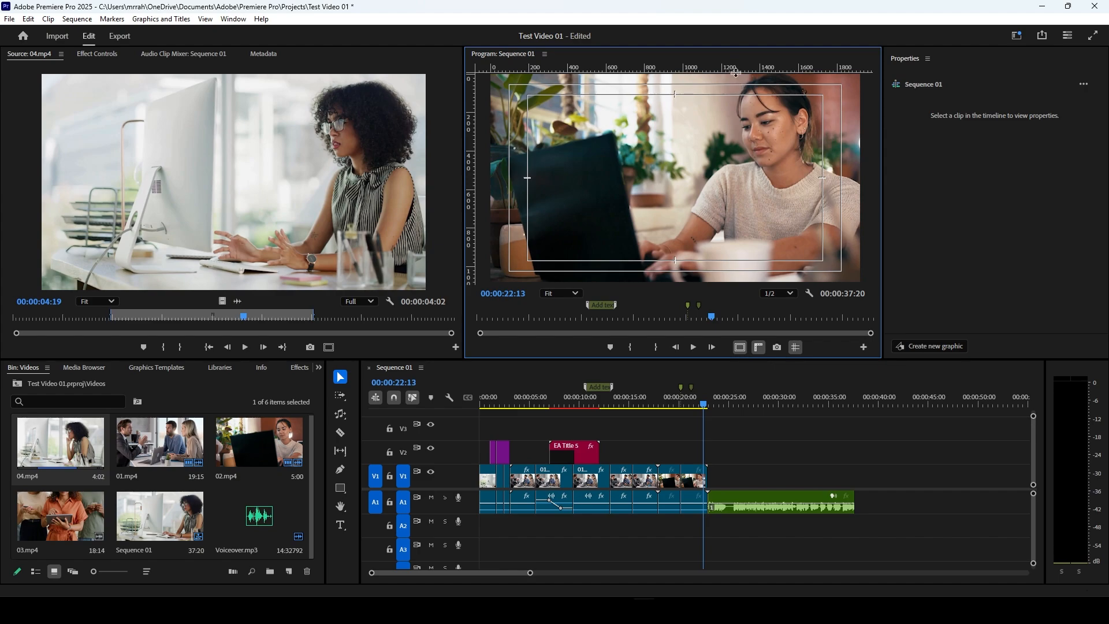
Step: Place a vertical guide at the Program Monitor image's center and three horizontal guides at its middle, upper part and lower edge
drag(736, 72, 758, 180)
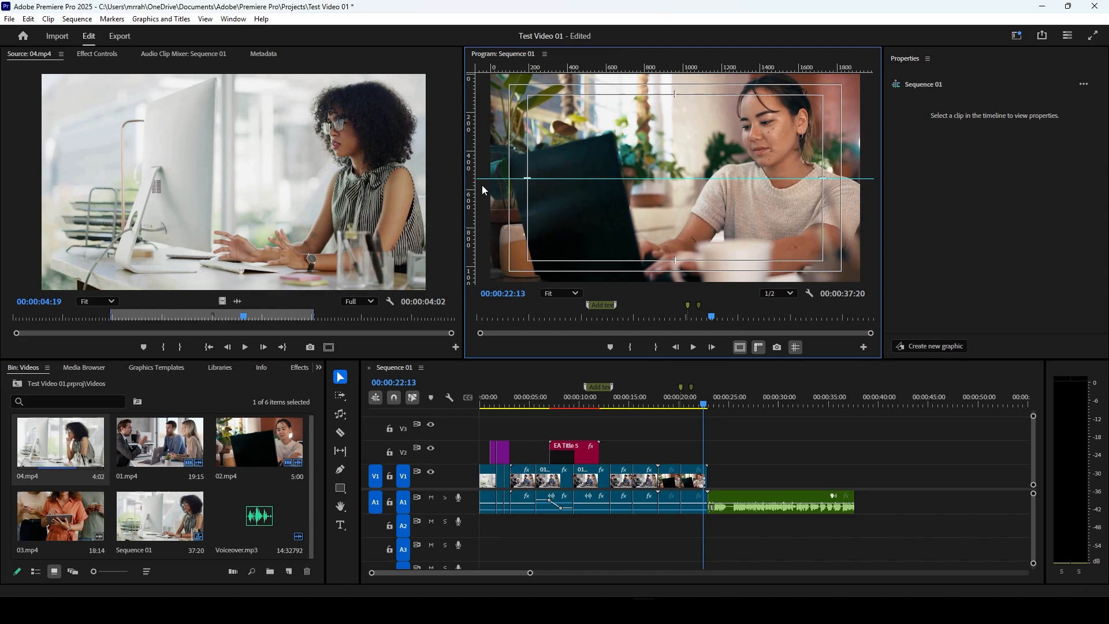
drag(475, 183, 708, 196)
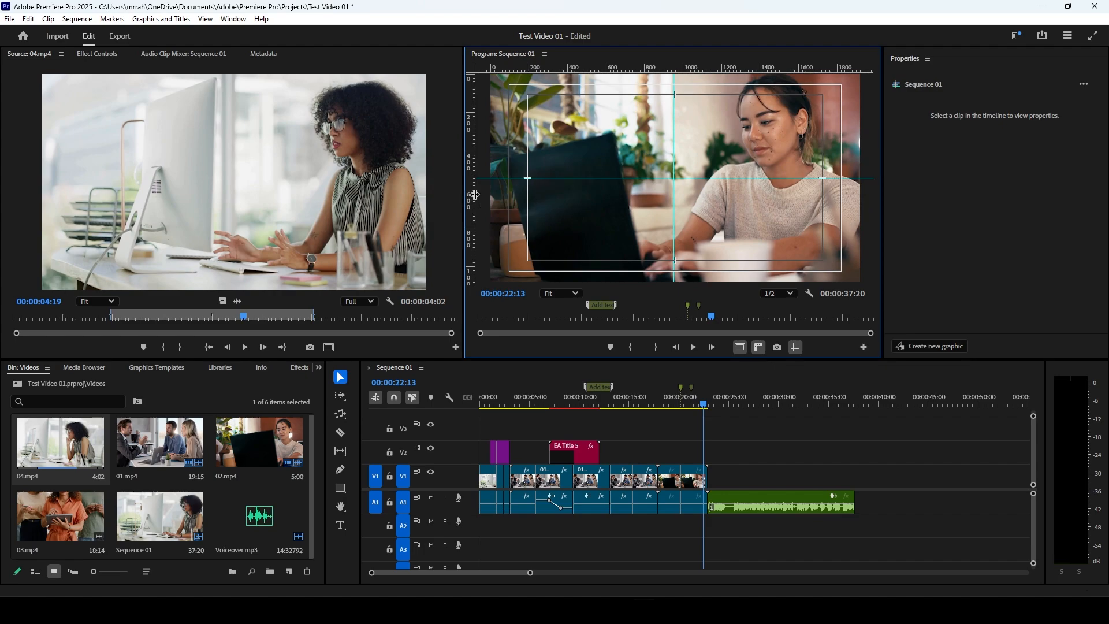
drag(613, 70, 618, 130)
drag(630, 69, 646, 277)
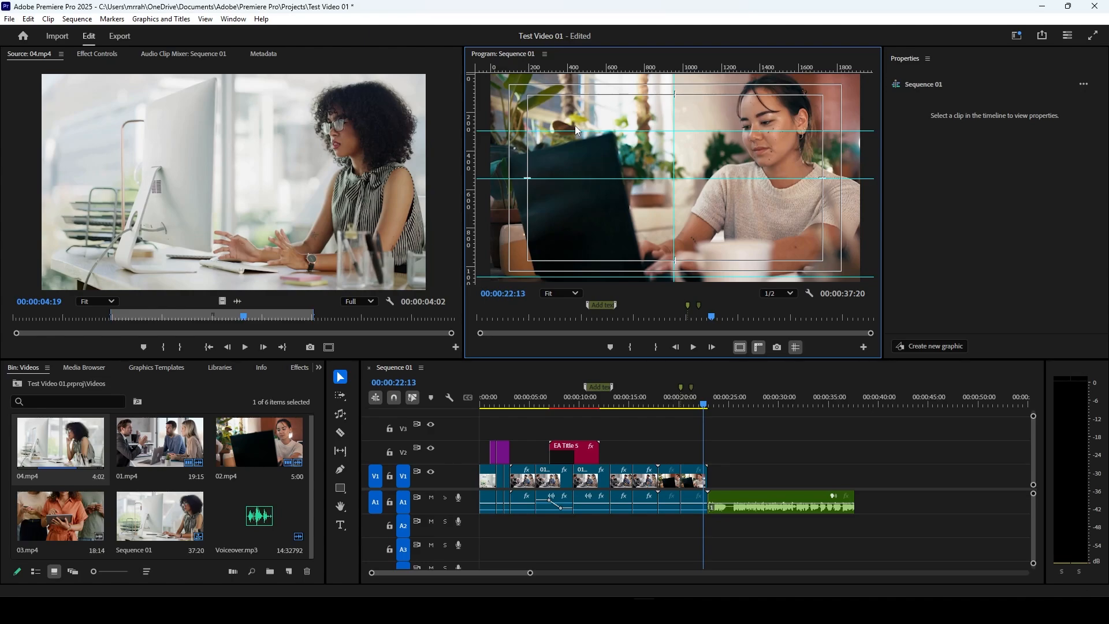
Step: Toggle the Program Monitor rulers off and on, and remove all guides from the image
click(759, 347)
click(760, 346)
drag(648, 129, 648, 71)
drag(674, 170, 455, 165)
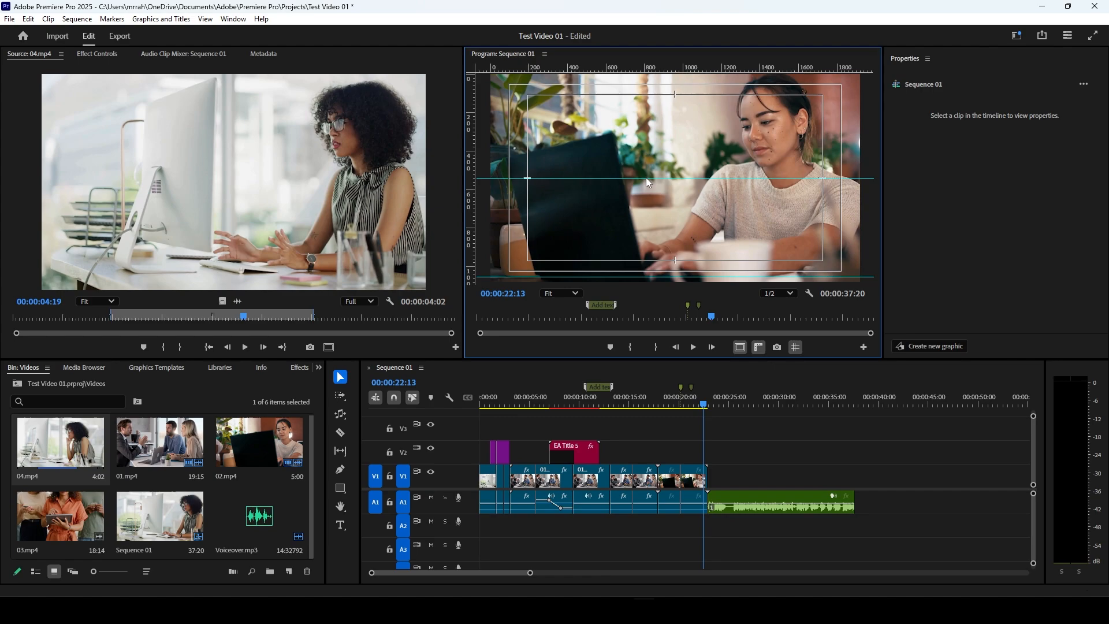
drag(648, 179, 687, 67)
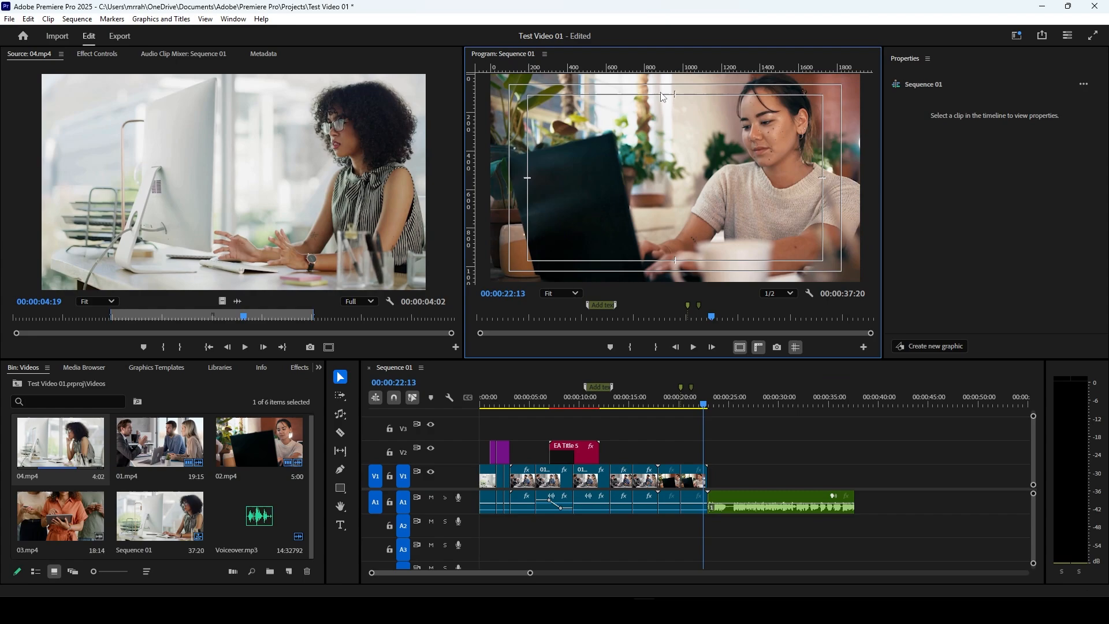
Step: Test hiding and showing guides with one horizontal and one vertical guide near the image center, and remove both guides
drag(679, 68, 672, 162)
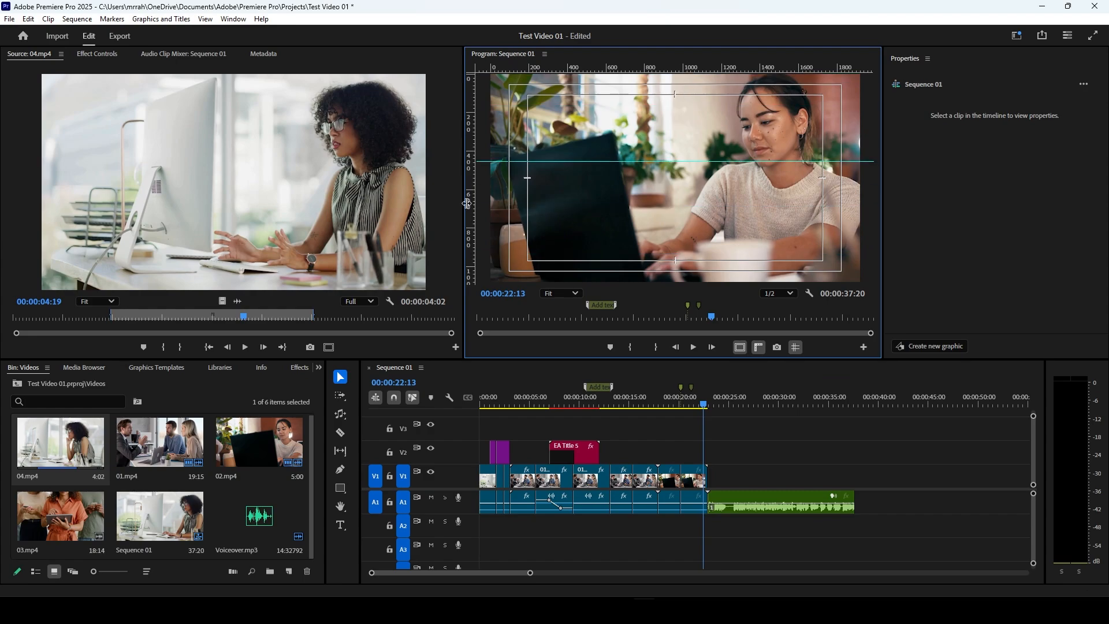
drag(475, 193, 680, 194)
click(798, 346)
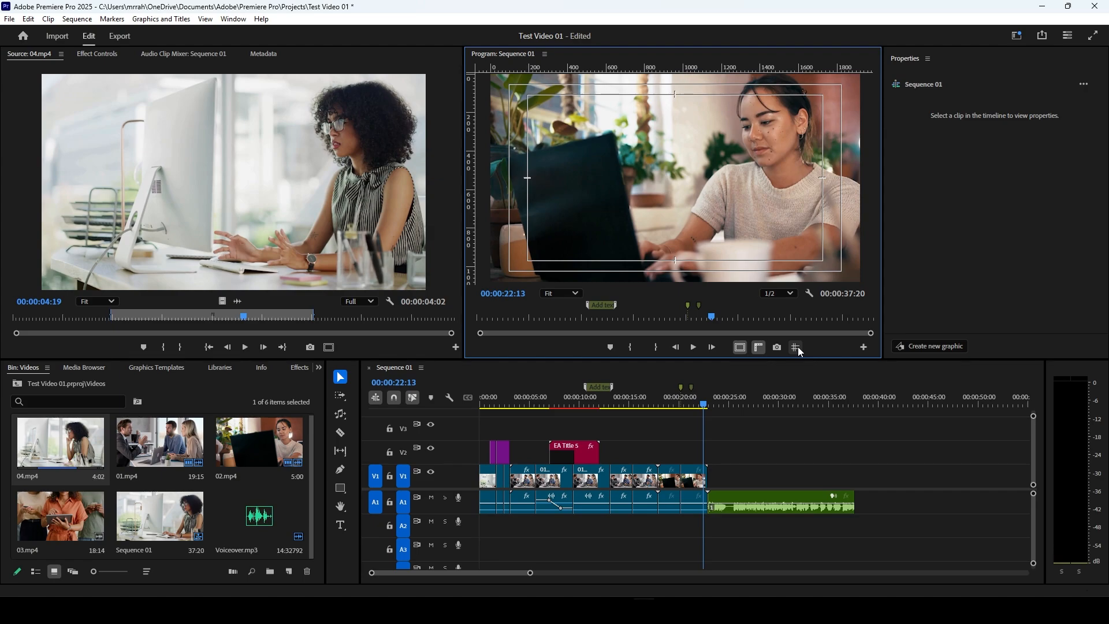
click(799, 347)
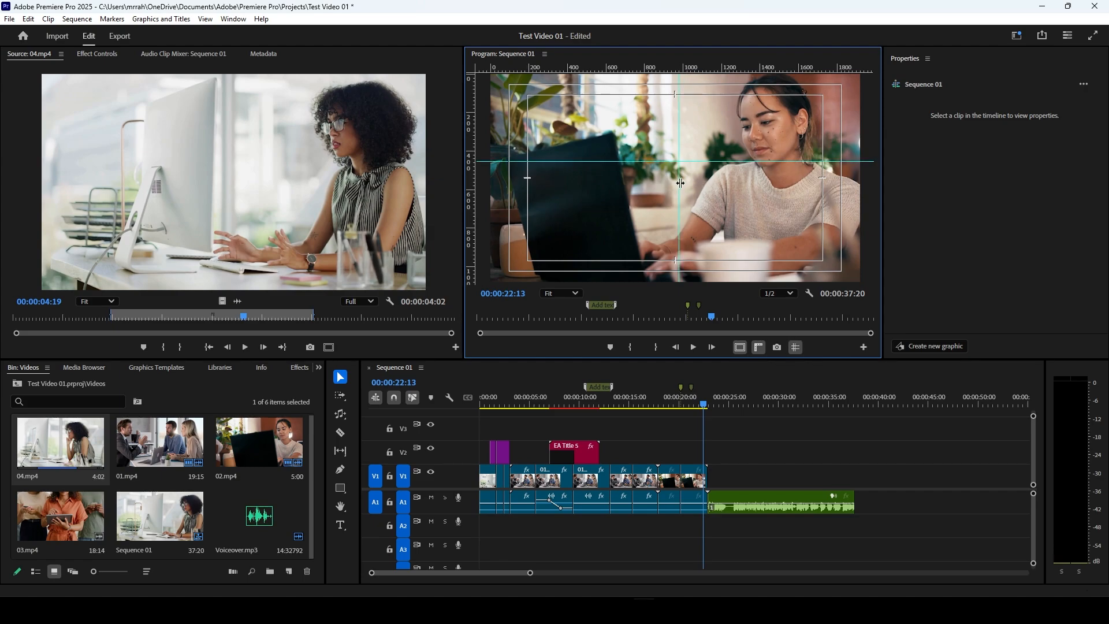
drag(678, 182, 373, 186)
drag(527, 162, 537, 51)
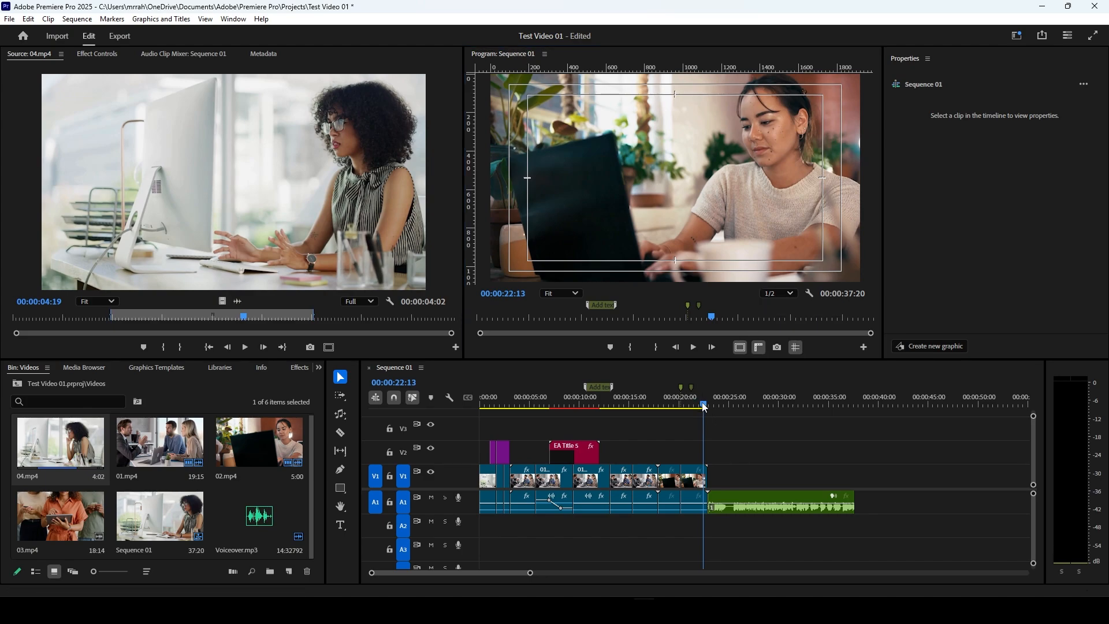
Step: Move the playhead to 00:00:21:23 and inspect the Program Monitor's playback resolution options, keeping 1/2
mouse_move(704, 404)
mouse_down()
mouse_move(682, 407)
mouse_move(697, 406)
mouse_up()
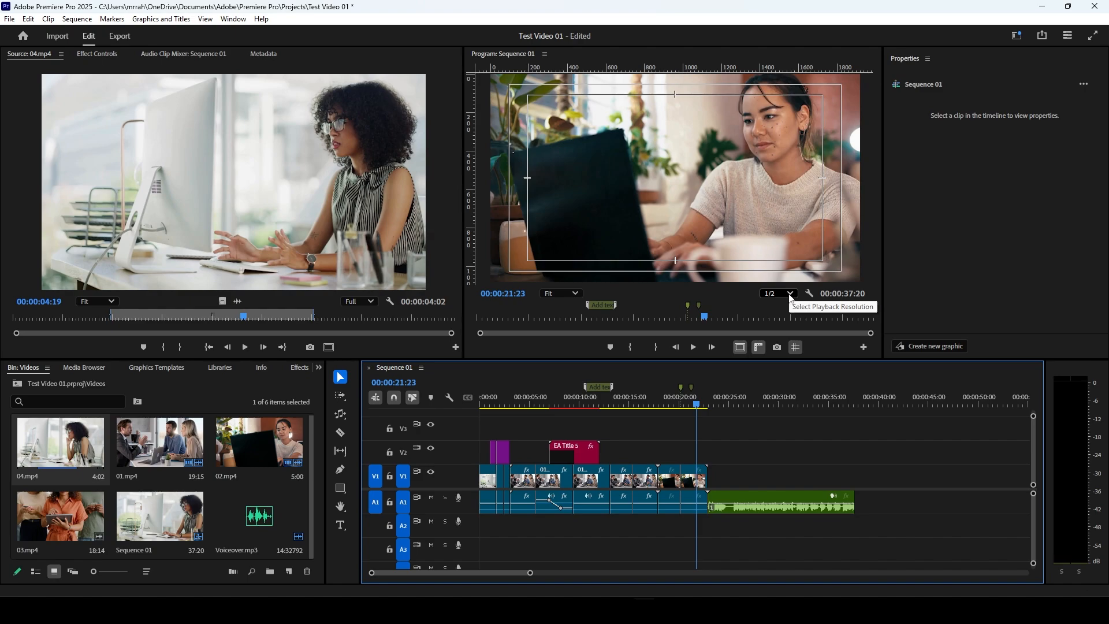
click(790, 298)
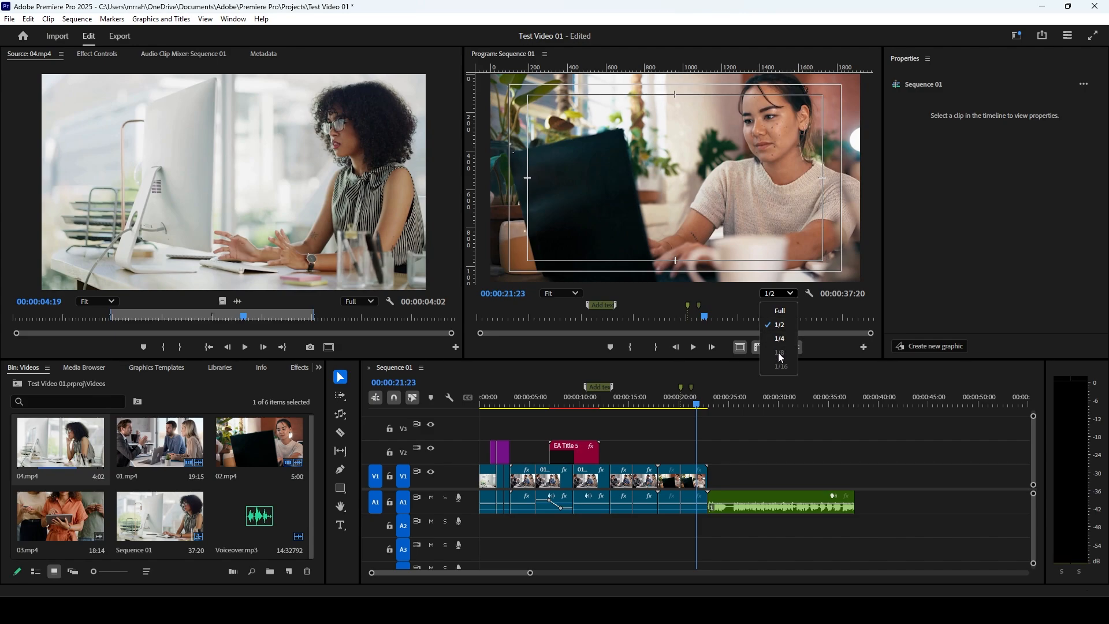
click(792, 296)
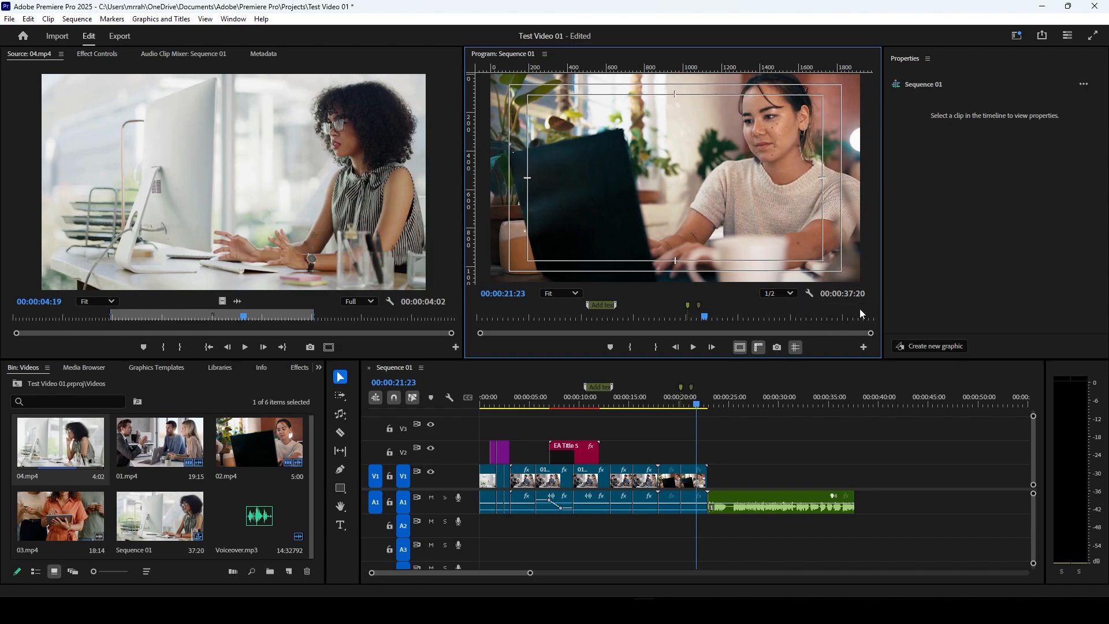
Step: In the Program Monitor's Button Editor, remove the guides button from the transport controls and add it back after the Export Frame button
mouse_move(871, 334)
mouse_down()
mouse_move(777, 345)
mouse_move(821, 359)
mouse_move(849, 335)
mouse_move(887, 337)
mouse_move(862, 350)
mouse_up()
click(864, 347)
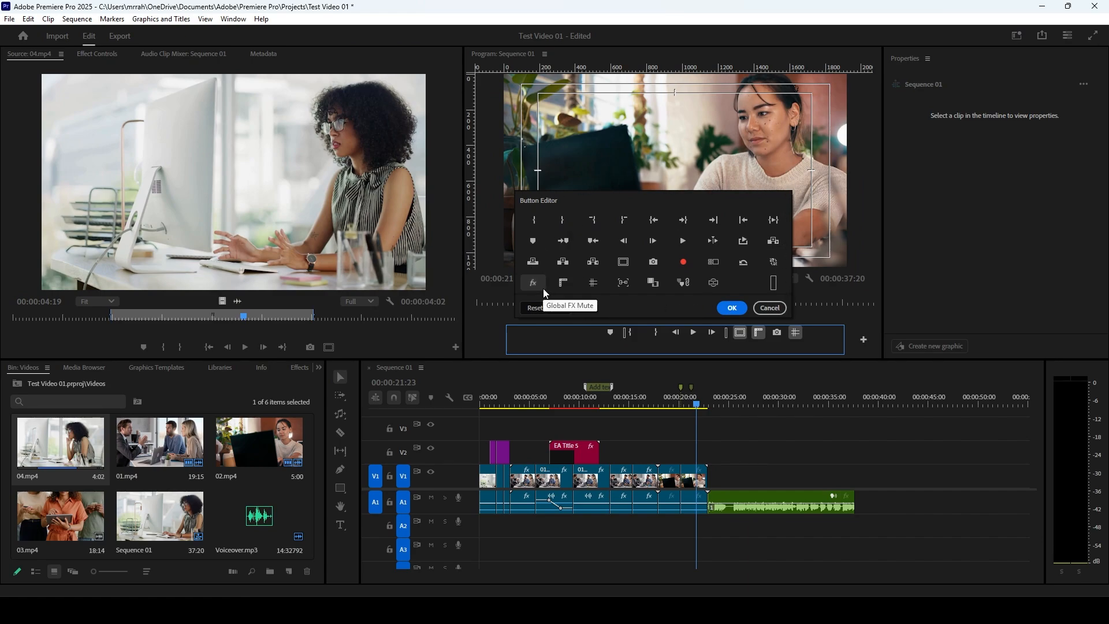
drag(801, 334, 737, 280)
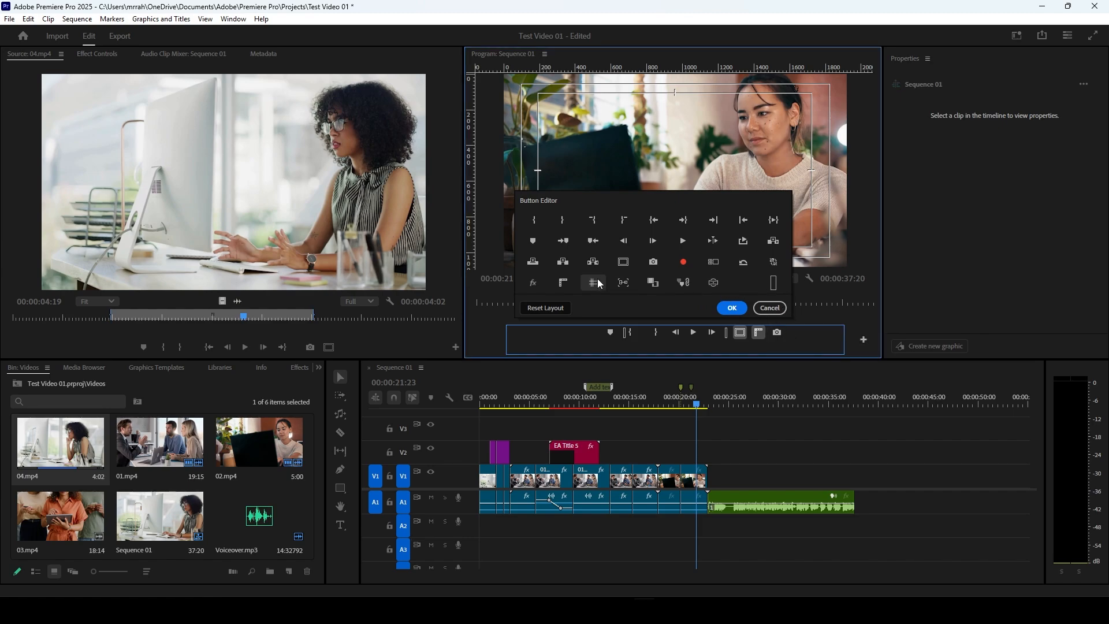
drag(591, 287, 796, 339)
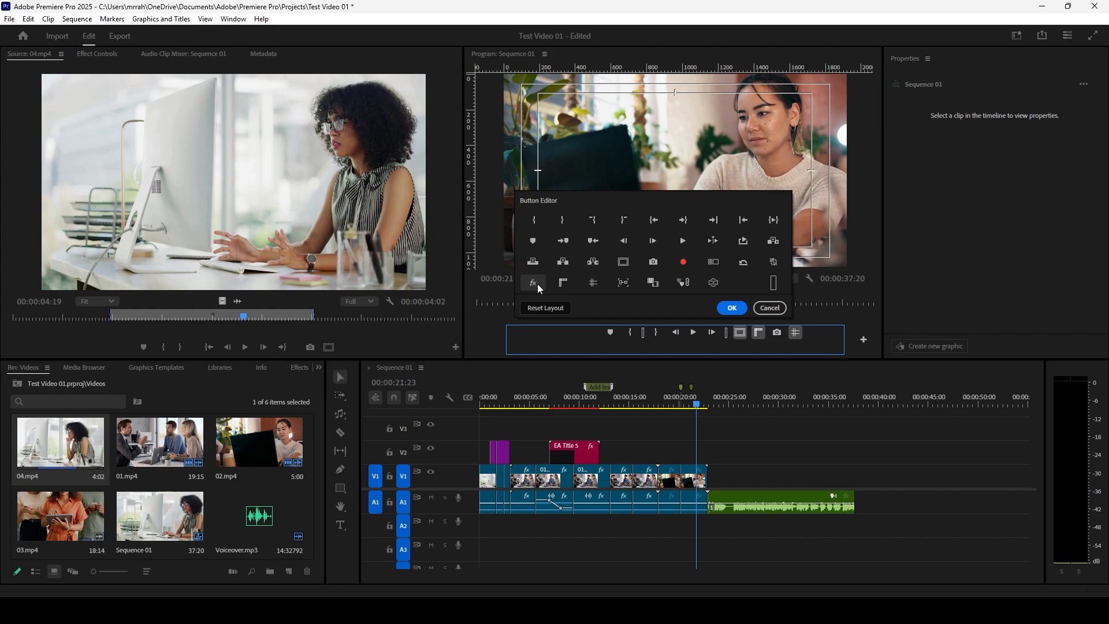
Step: Confirm the Button Editor layout and move the playhead to 00:00:06:18
click(733, 308)
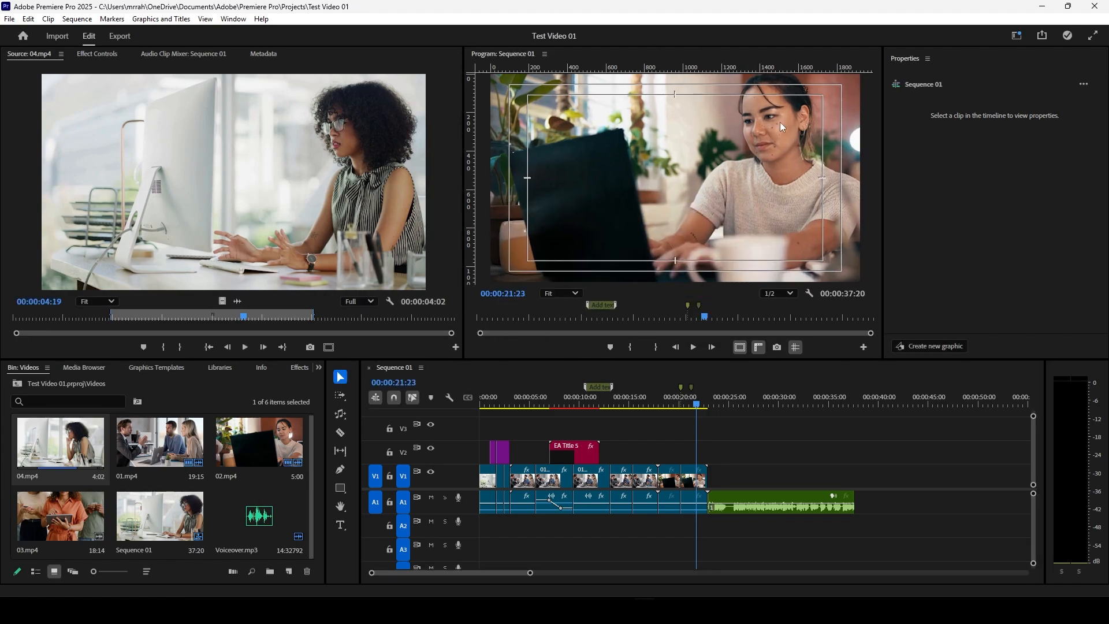
click(699, 408)
drag(699, 409, 548, 430)
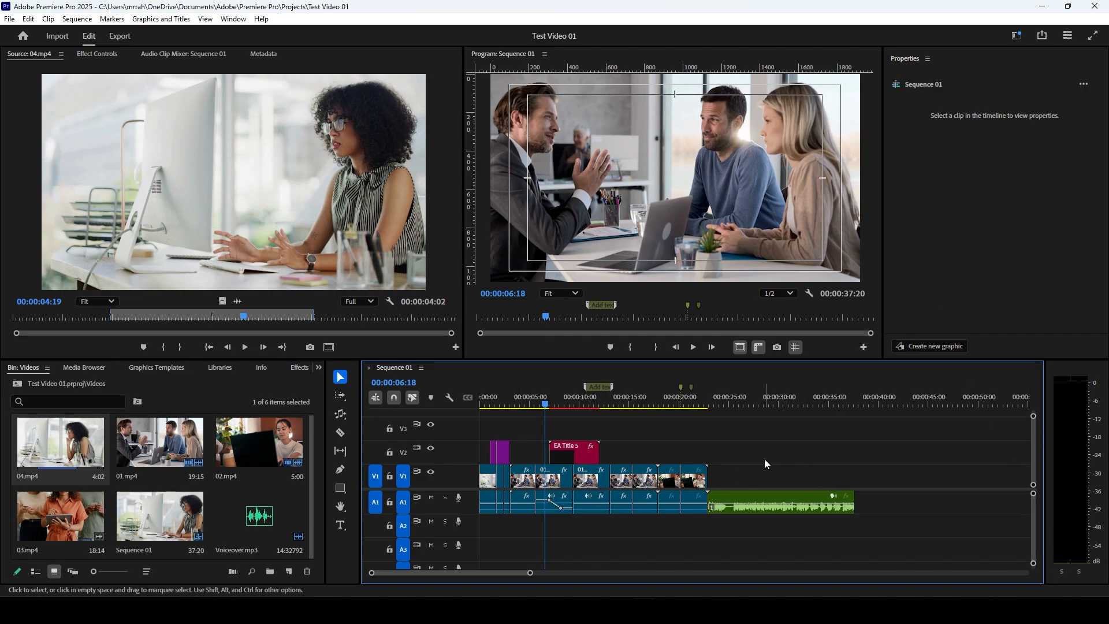
Step: Delete all clips from the Sequence 01 timeline and clear all of its markers
drag(763, 448, 488, 500)
drag(834, 456, 470, 488)
key(Delete)
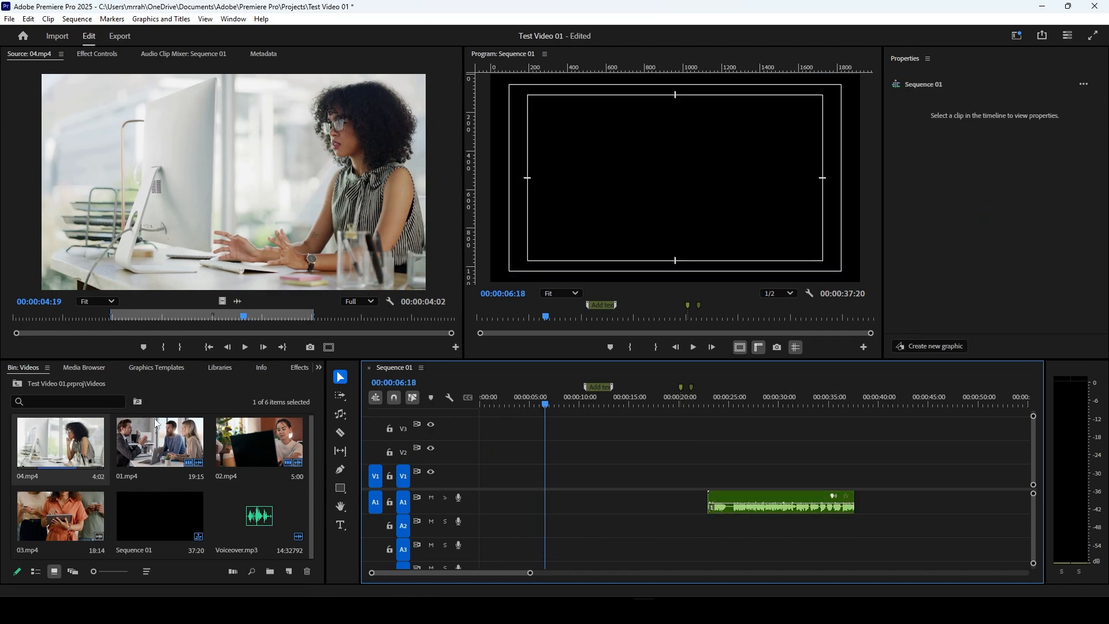
drag(706, 453, 786, 541)
key(Delete)
right_click(682, 386)
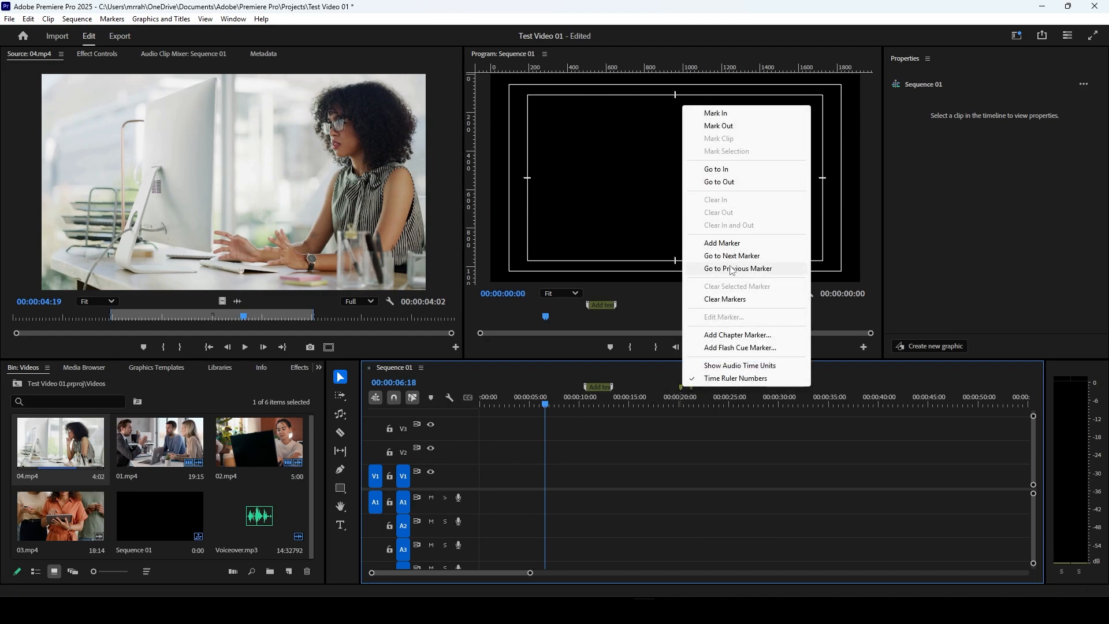
click(726, 299)
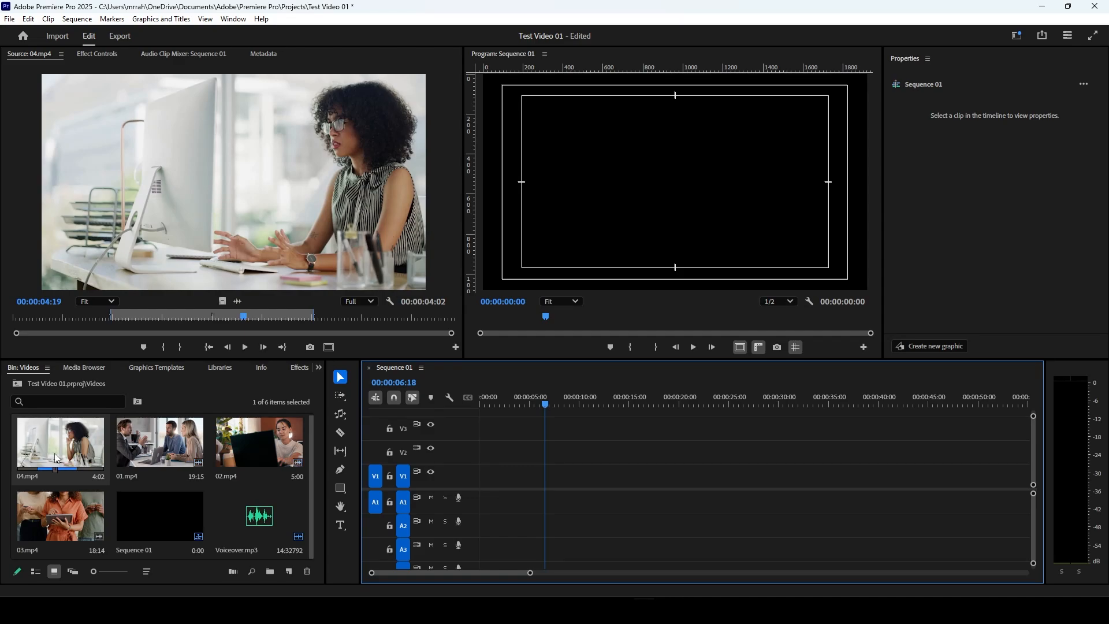
Step: Place 01.mp4, 02.mp4, 03.mp4 and 04.mp4 end to end on tracks V1 and A1 from the sequence start
drag(179, 465, 520, 488)
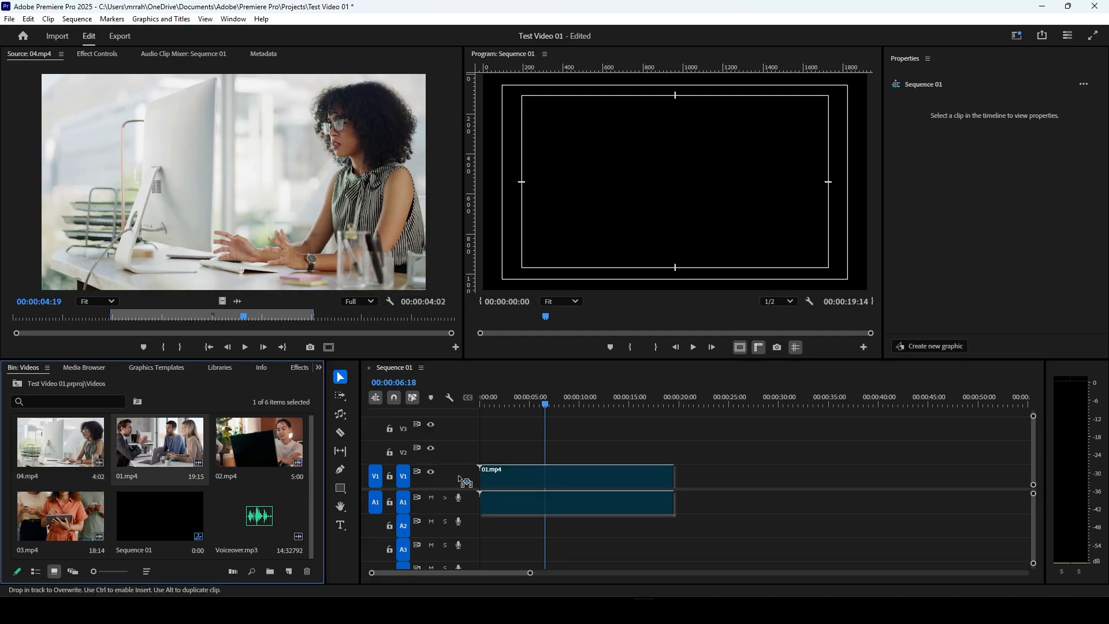
drag(247, 456, 682, 478)
drag(85, 463, 969, 479)
drag(44, 549, 725, 481)
drag(992, 482, 943, 479)
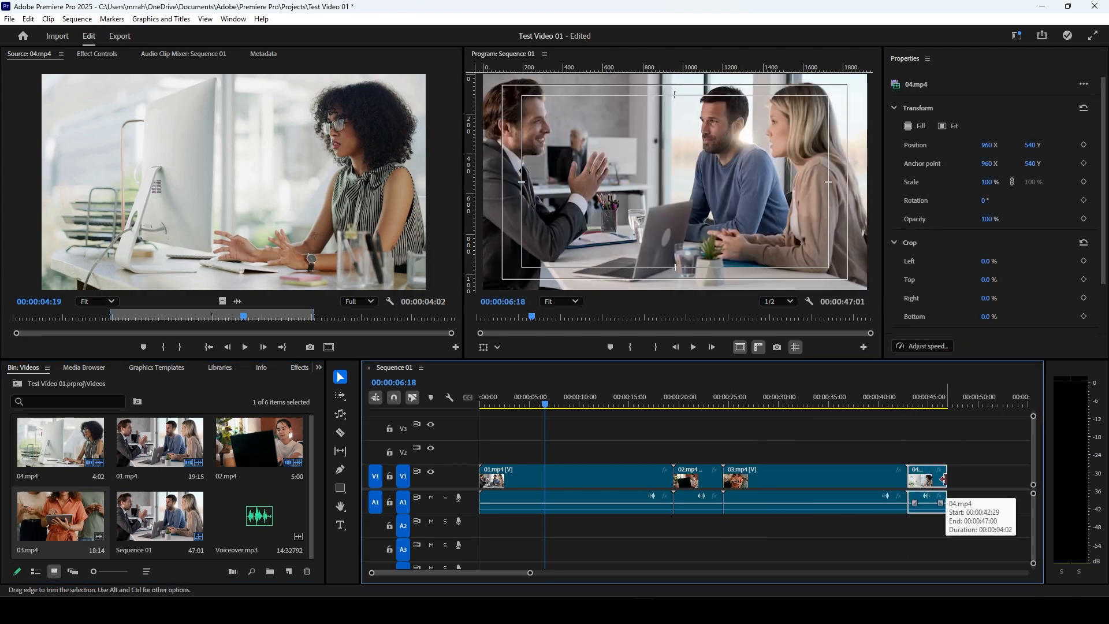
click(962, 420)
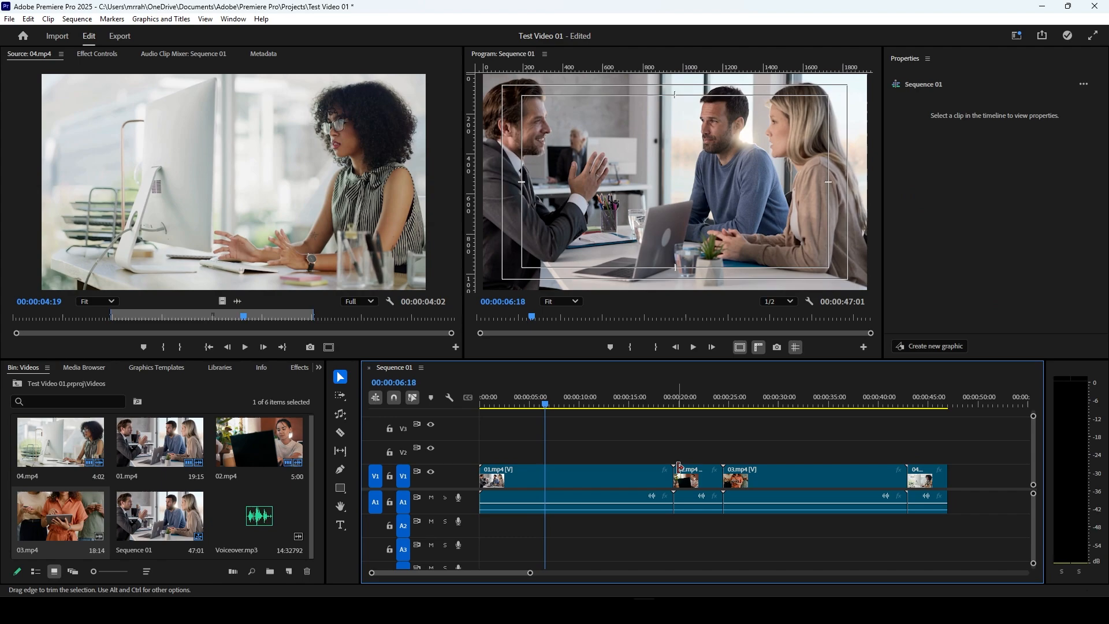
Step: Split 01.mp4 at 00:00:03:00 and ripple delete the part after the cut
click(605, 472)
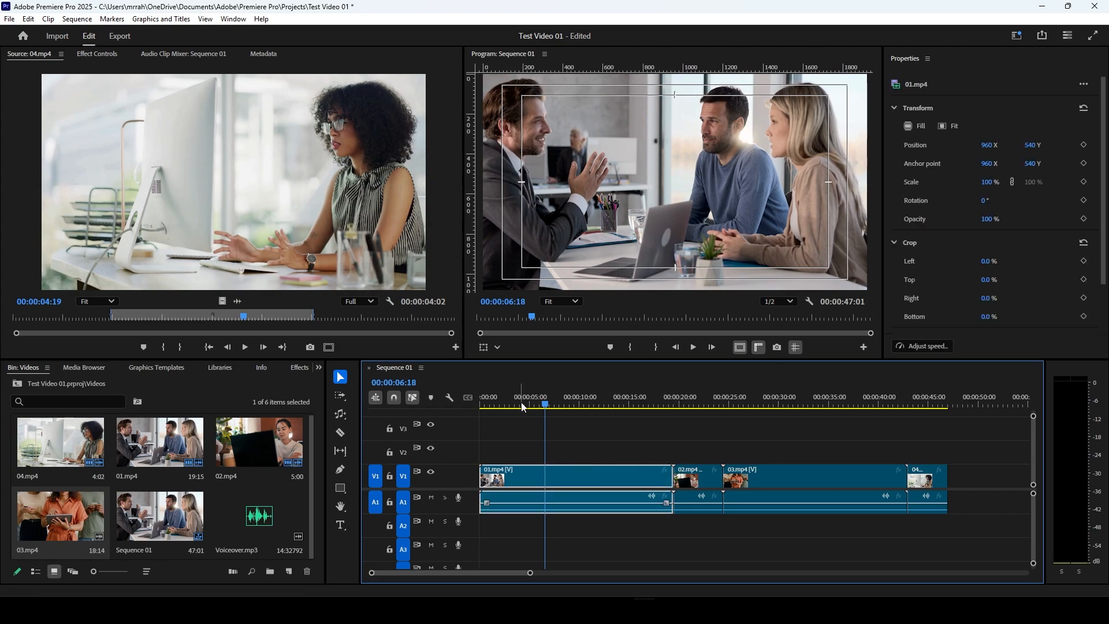
drag(546, 405, 510, 404)
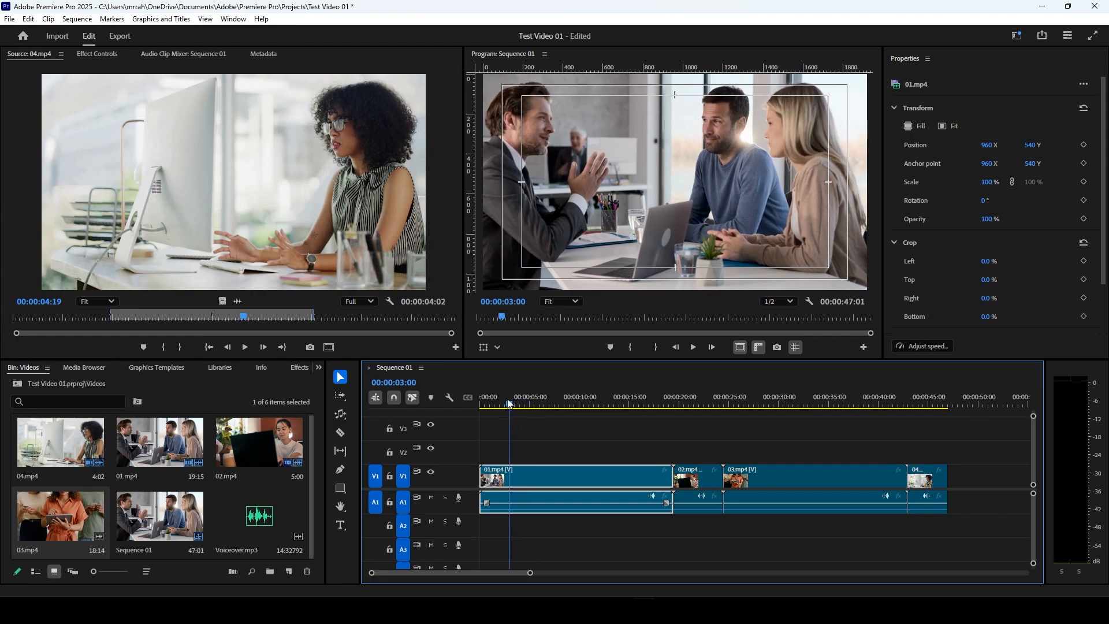
key(ctrl+k)
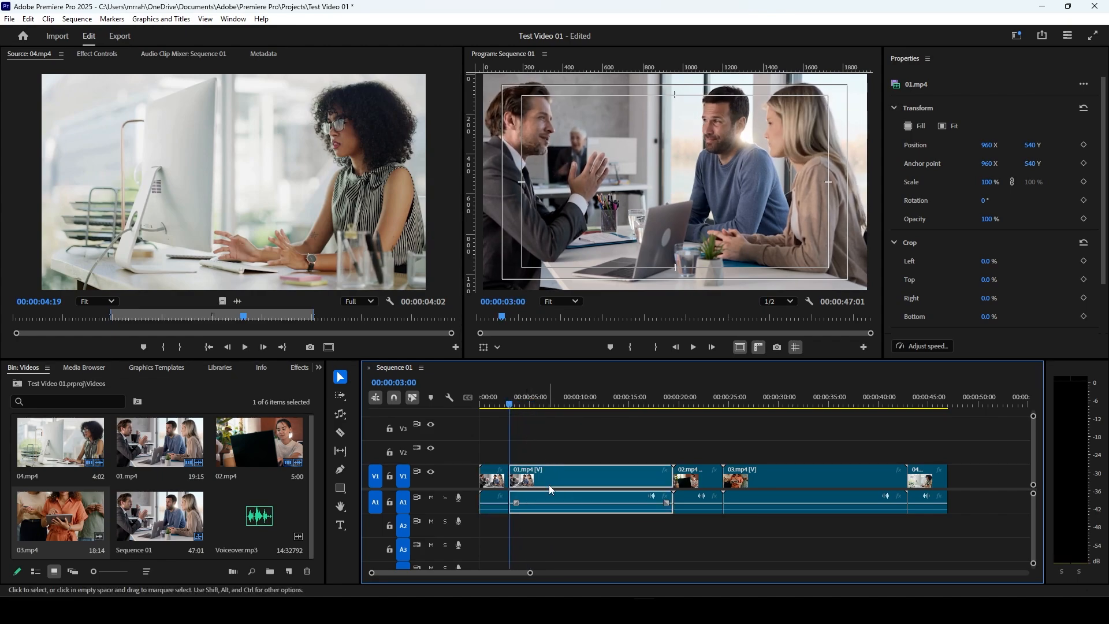
key(shift+Delete)
Step: Split 02.mp4 at 00:00:06:00 with the Razor tool, delete the part after the cut and close the gap
click(596, 405)
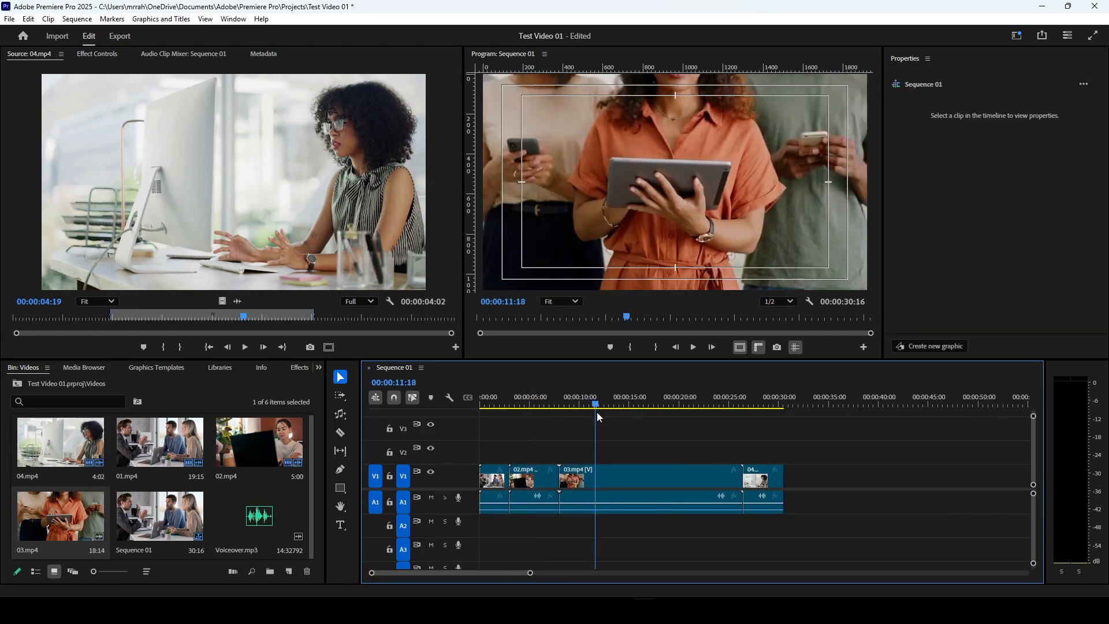
drag(598, 412, 540, 421)
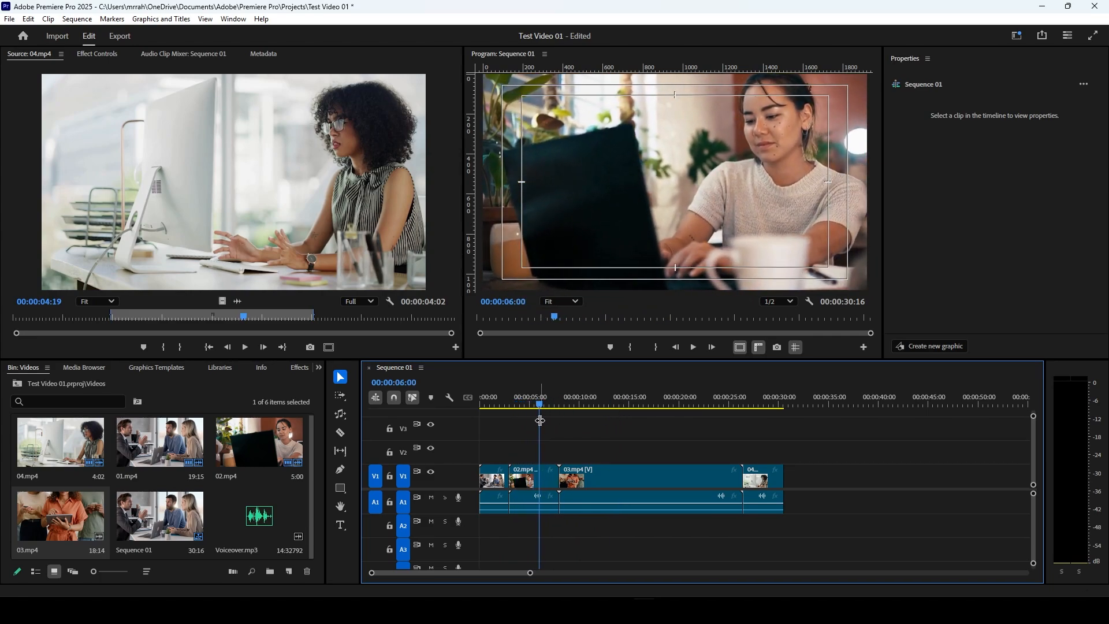
click(340, 432)
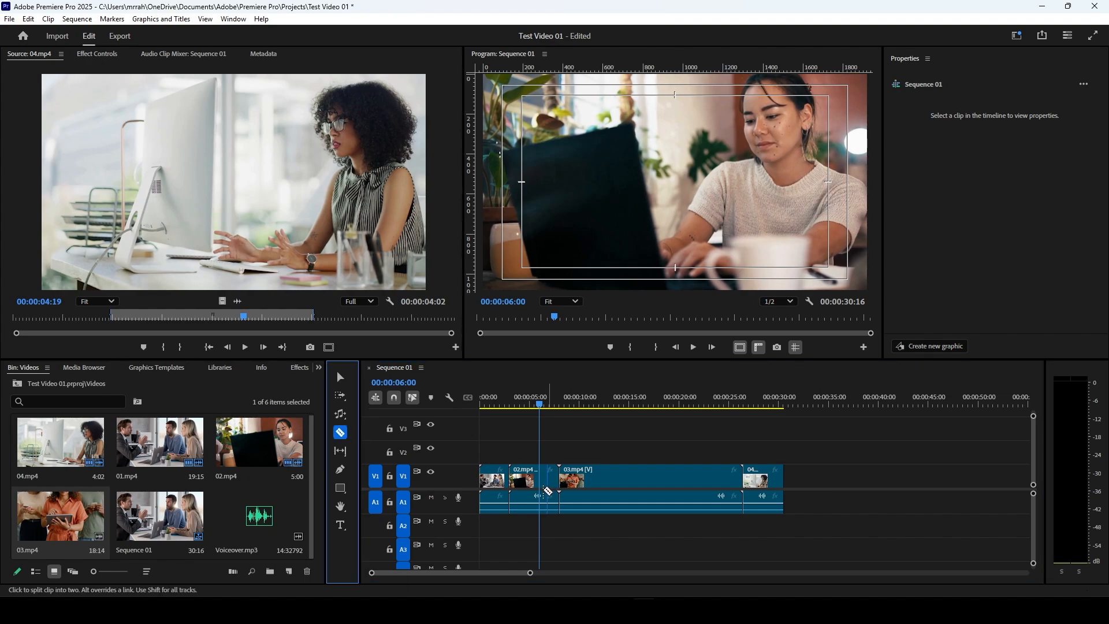
click(542, 491)
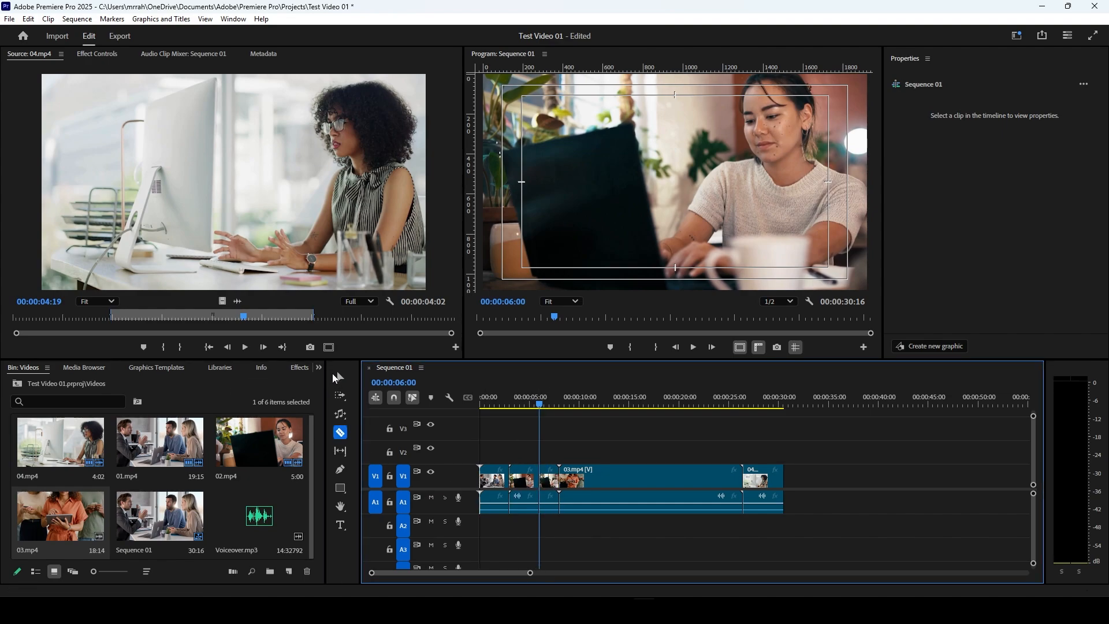
key(v)
key(Left)
click(552, 485)
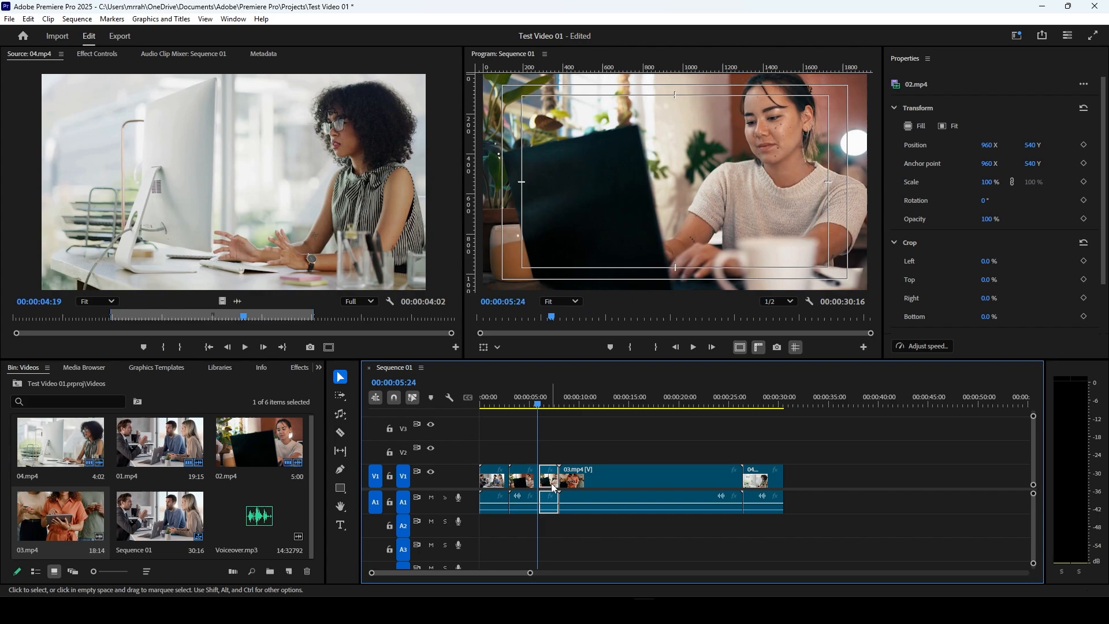
key(Delete)
click(552, 485)
key(Delete)
Step: Split 03.mp4 at 00:00:09:00 with the Razor tool, delete the part after the cut and close the gap
drag(543, 405, 574, 408)
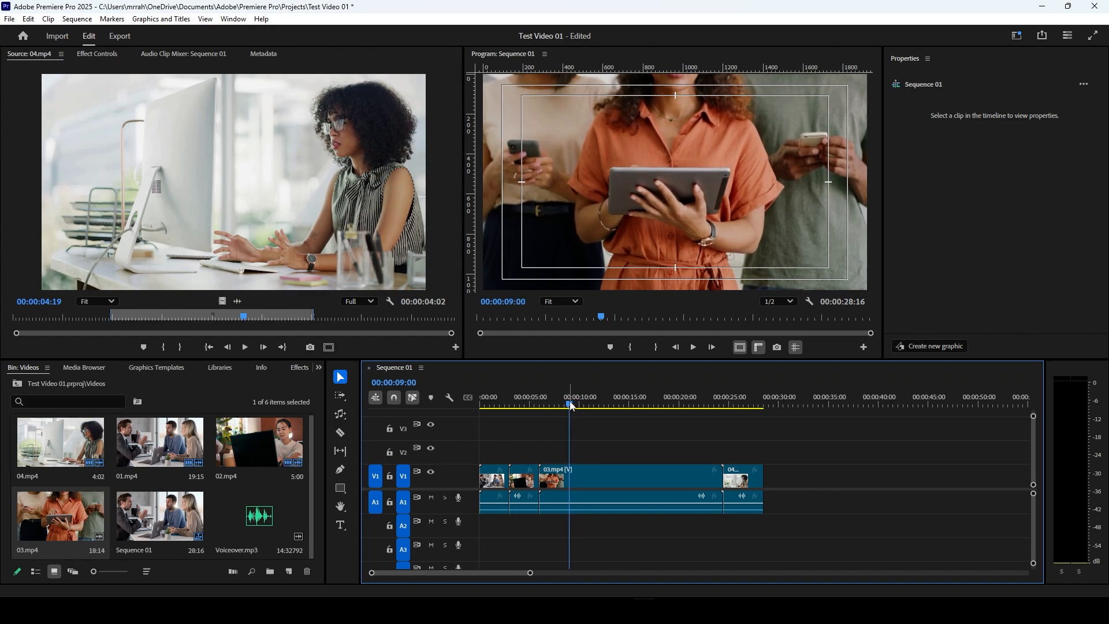
click(576, 499)
click(341, 435)
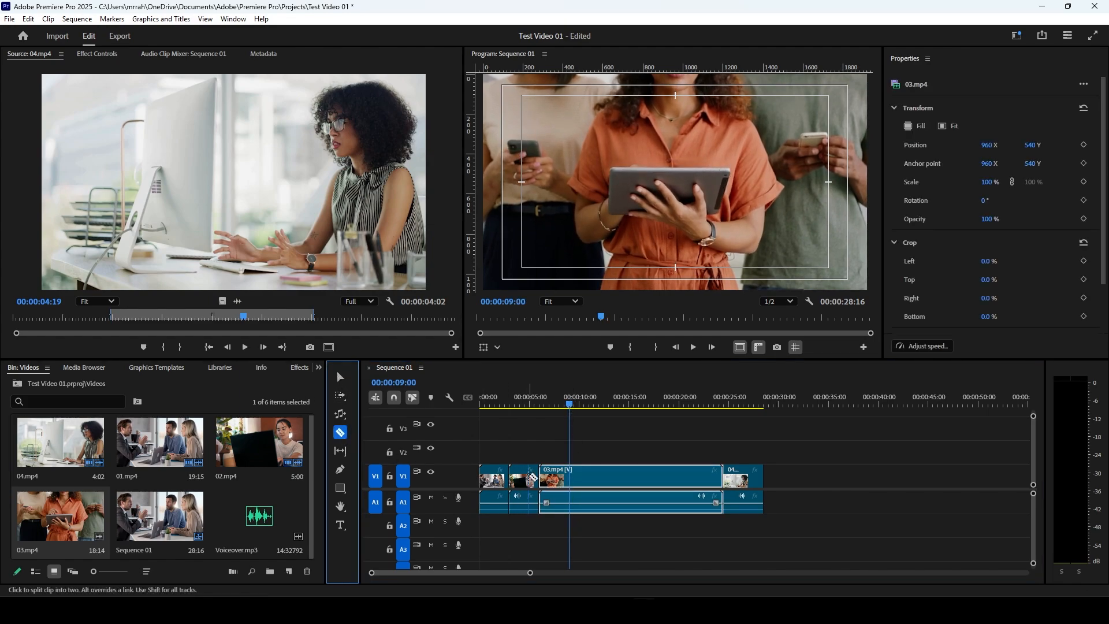
click(570, 476)
key(v)
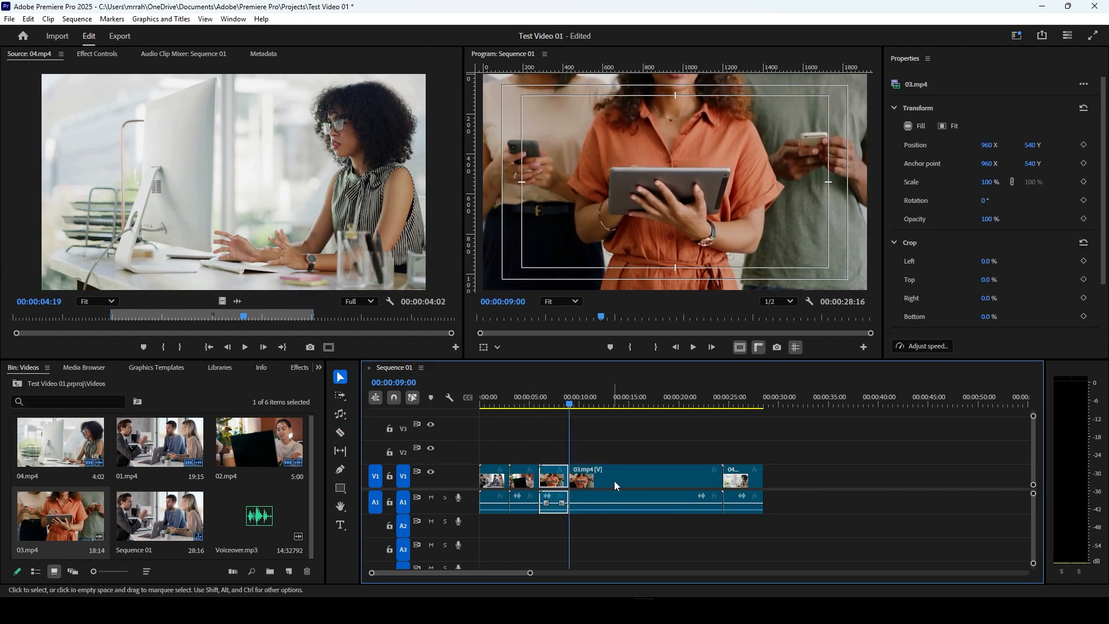
click(615, 481)
key(Delete)
click(625, 481)
key(Delete)
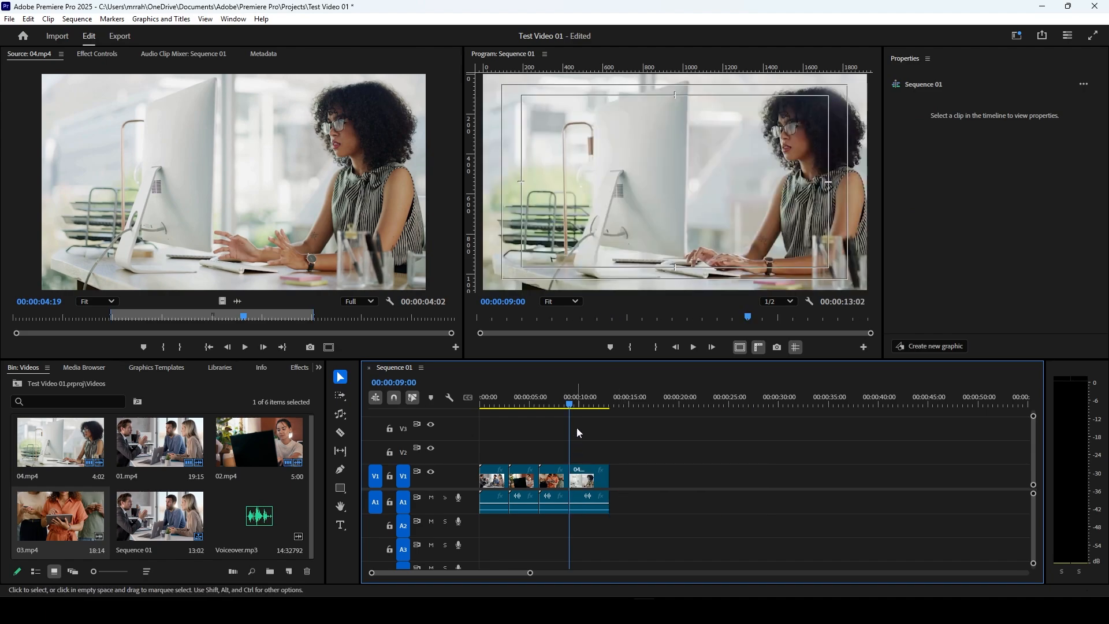
Step: Split 04.mp4 at 00:00:12:00 with the Razor tool and delete the part after the cut
drag(572, 405, 600, 407)
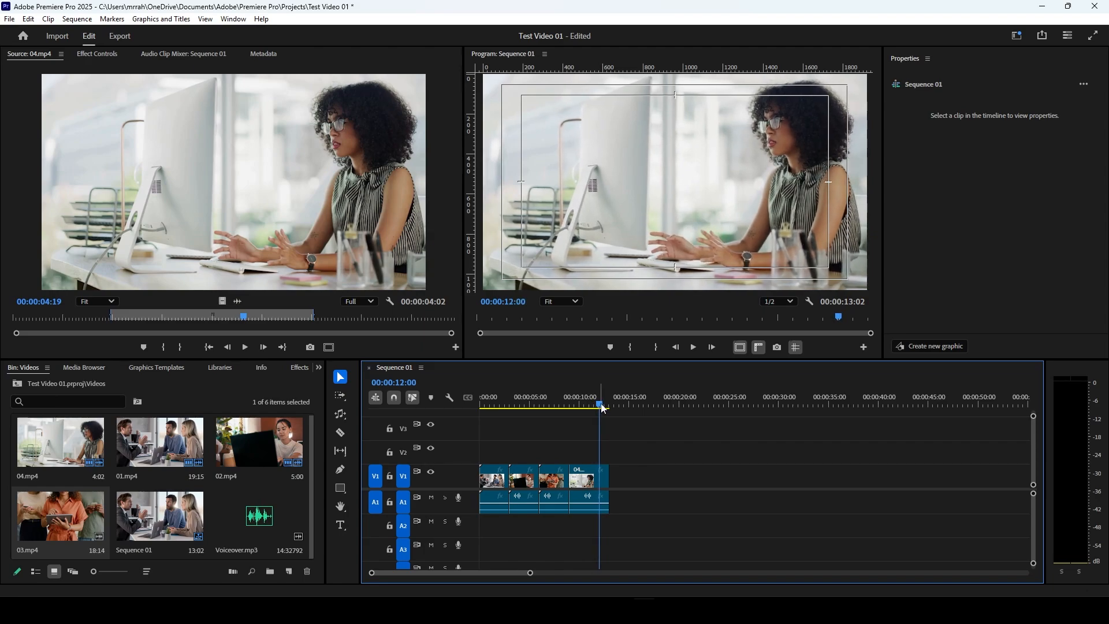
click(574, 487)
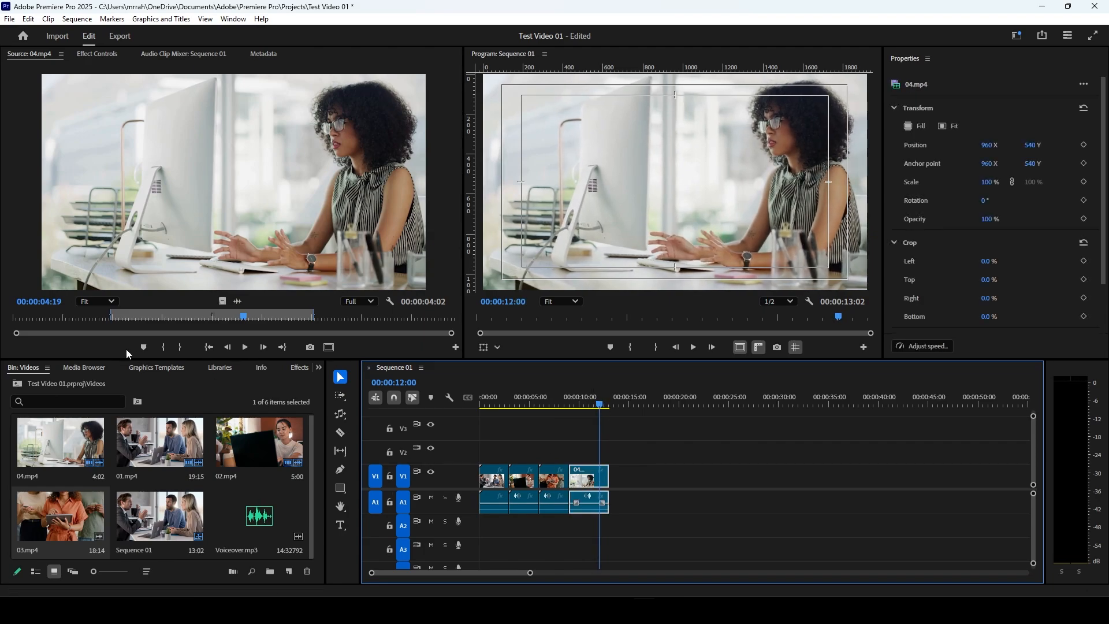
click(340, 432)
click(605, 488)
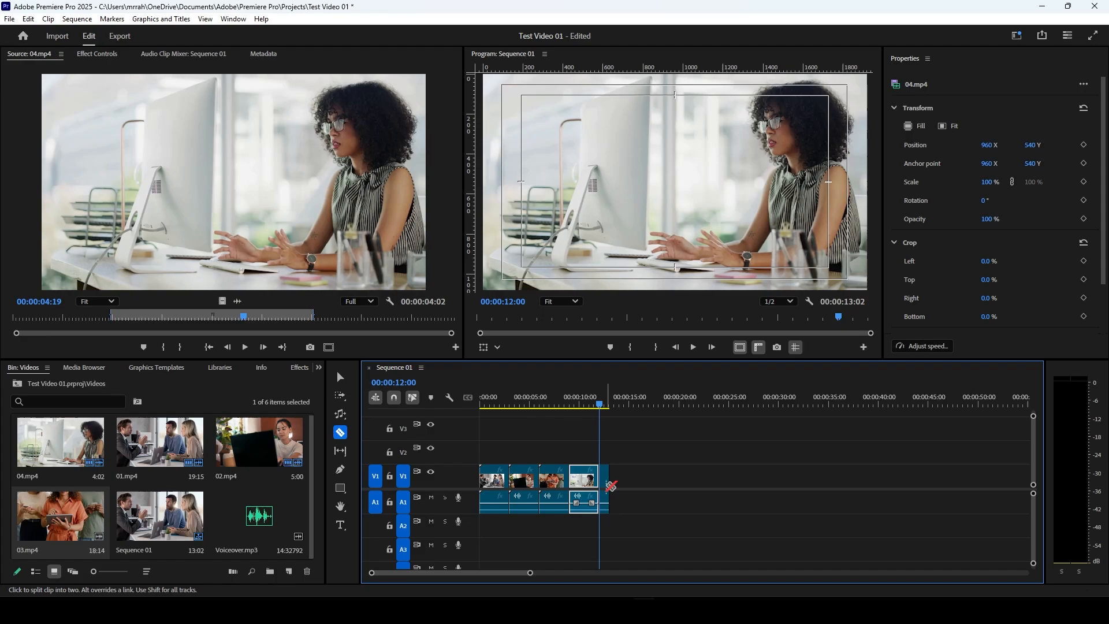
key(v)
double_click(606, 487)
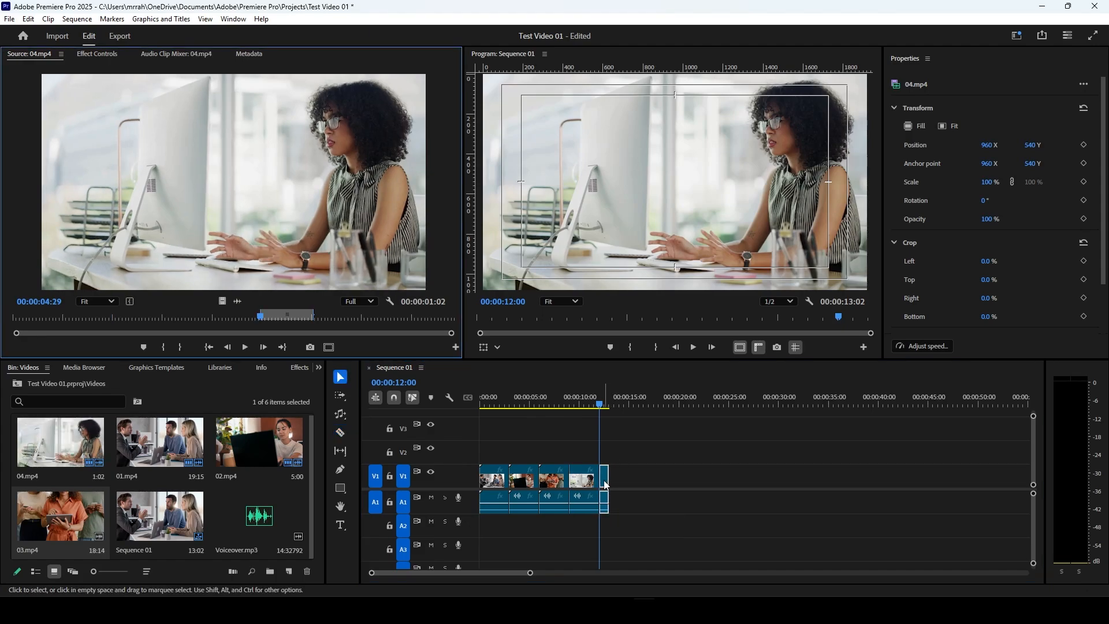
key(Delete)
click(619, 477)
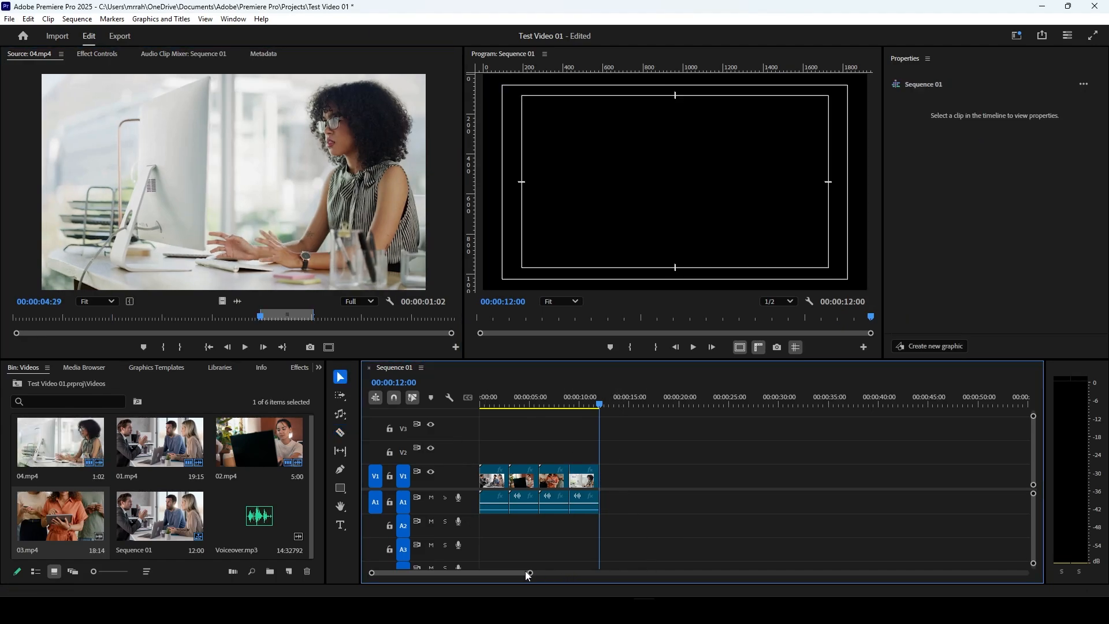
Step: Return the playhead to the sequence start and expand the Dissolve group of the Video Transitions in the Effects list
drag(531, 574, 445, 574)
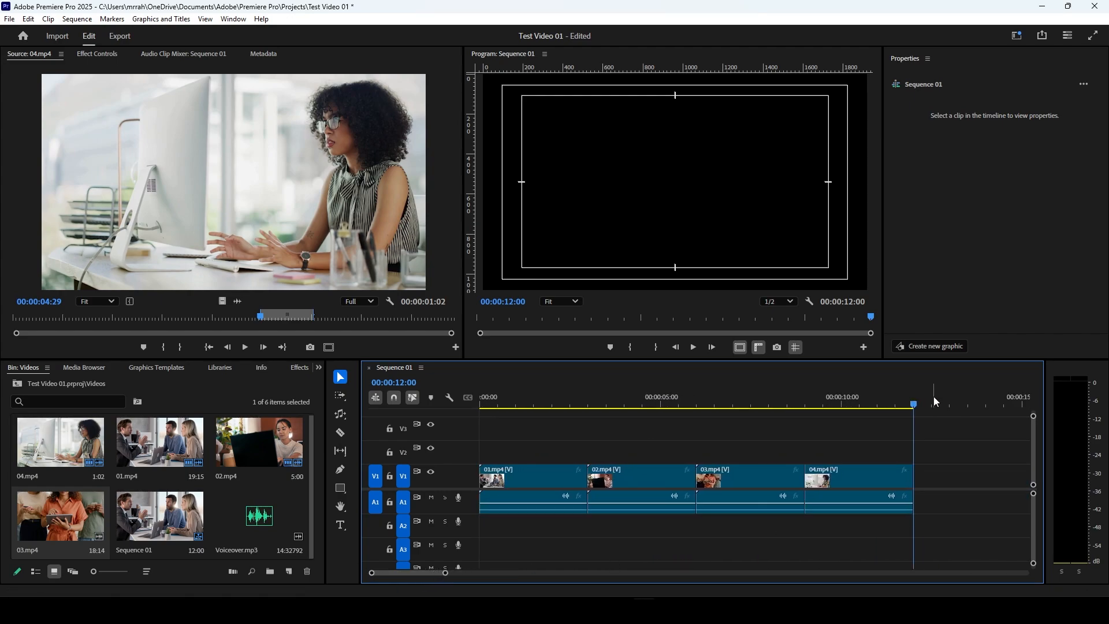
drag(914, 404, 488, 414)
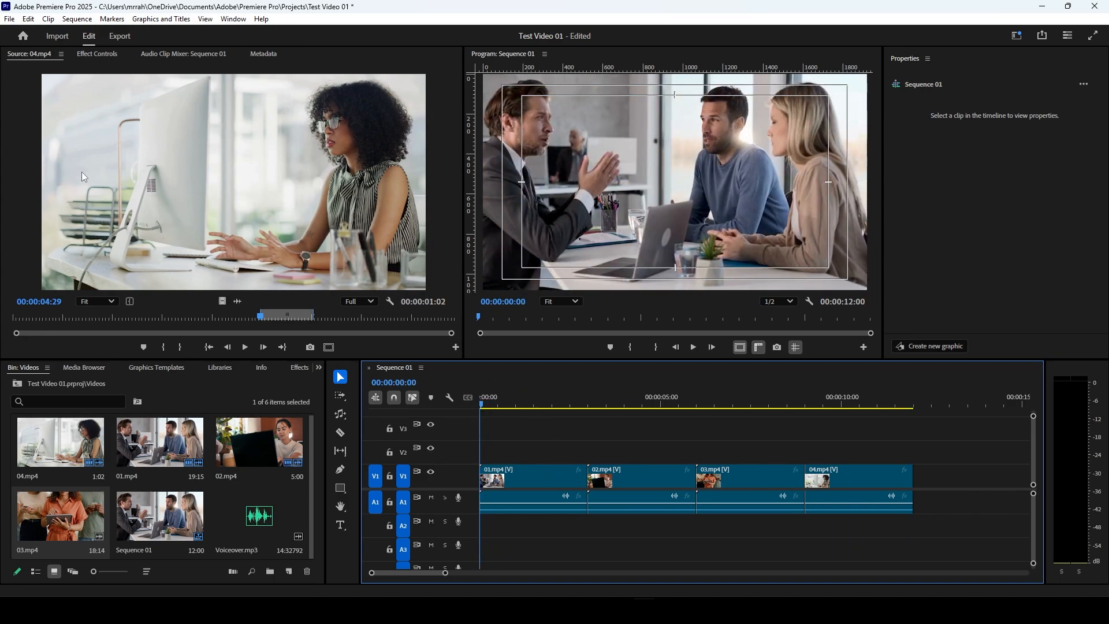
click(300, 368)
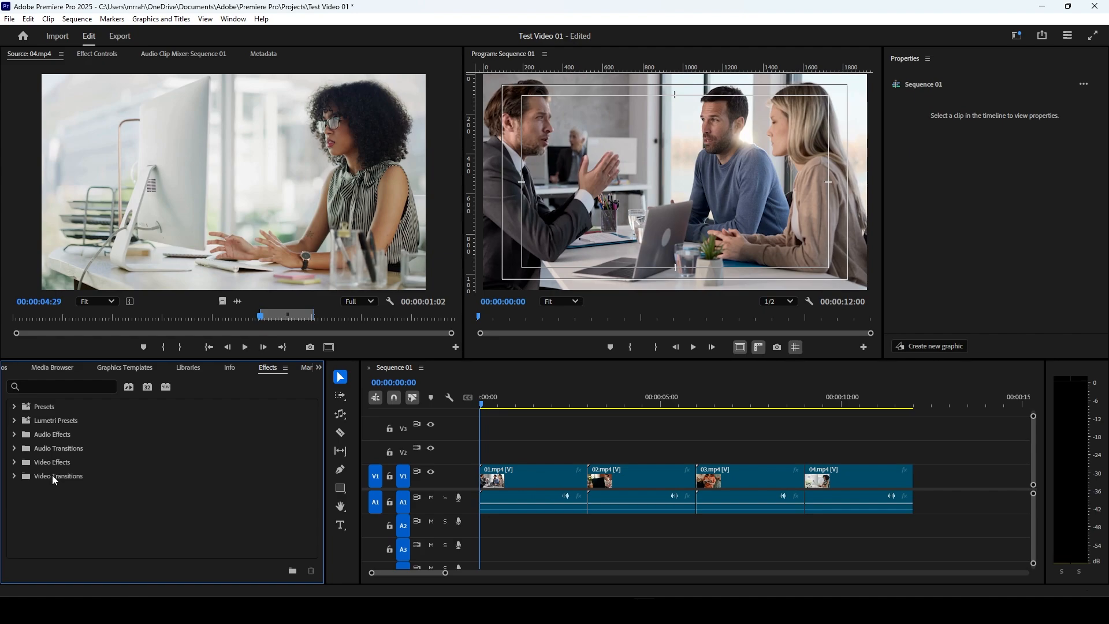
click(13, 477)
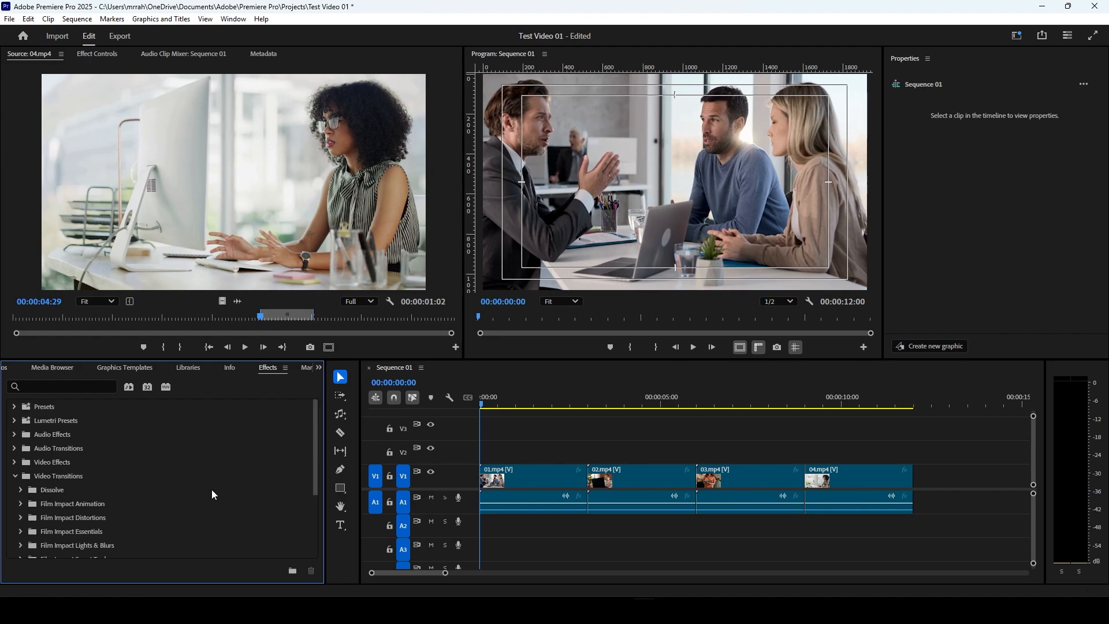
scroll(214, 495, down, 1)
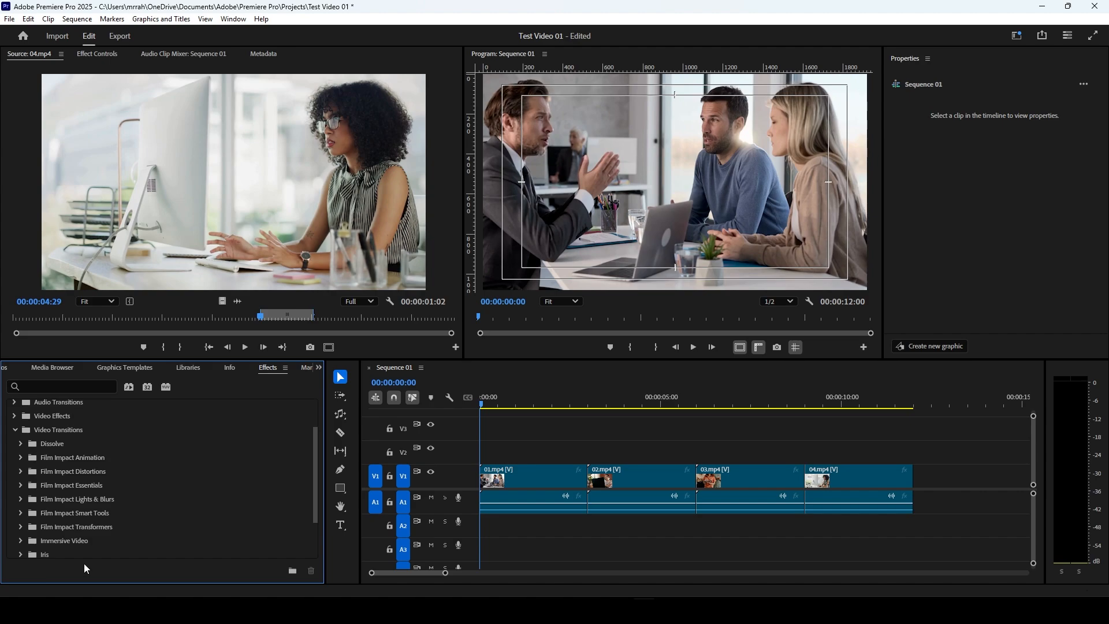
scroll(87, 564, down, 1)
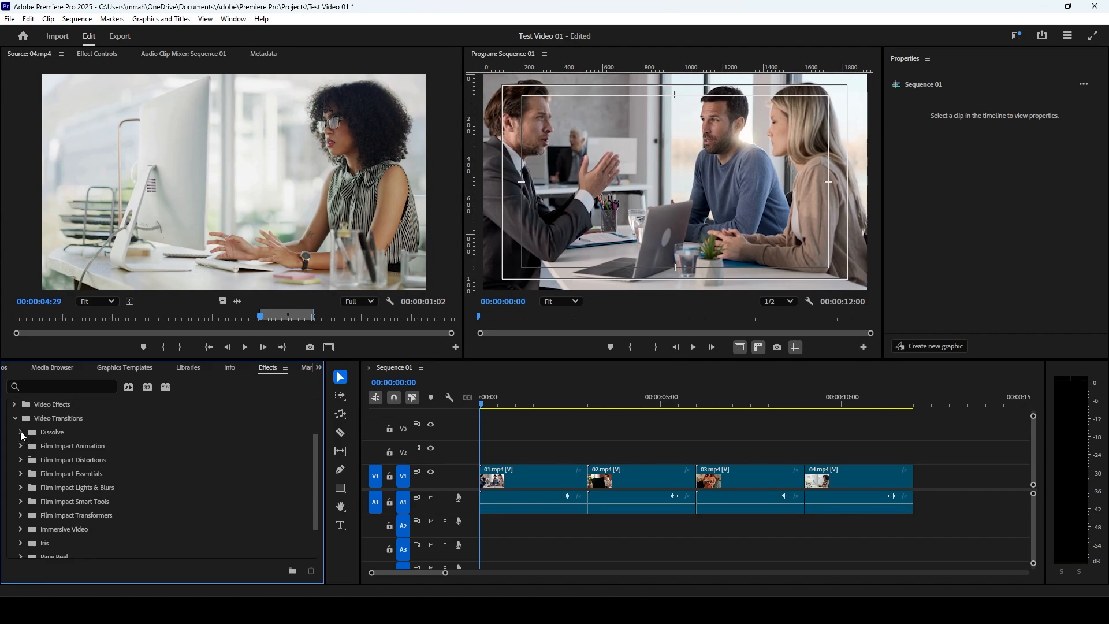
click(21, 433)
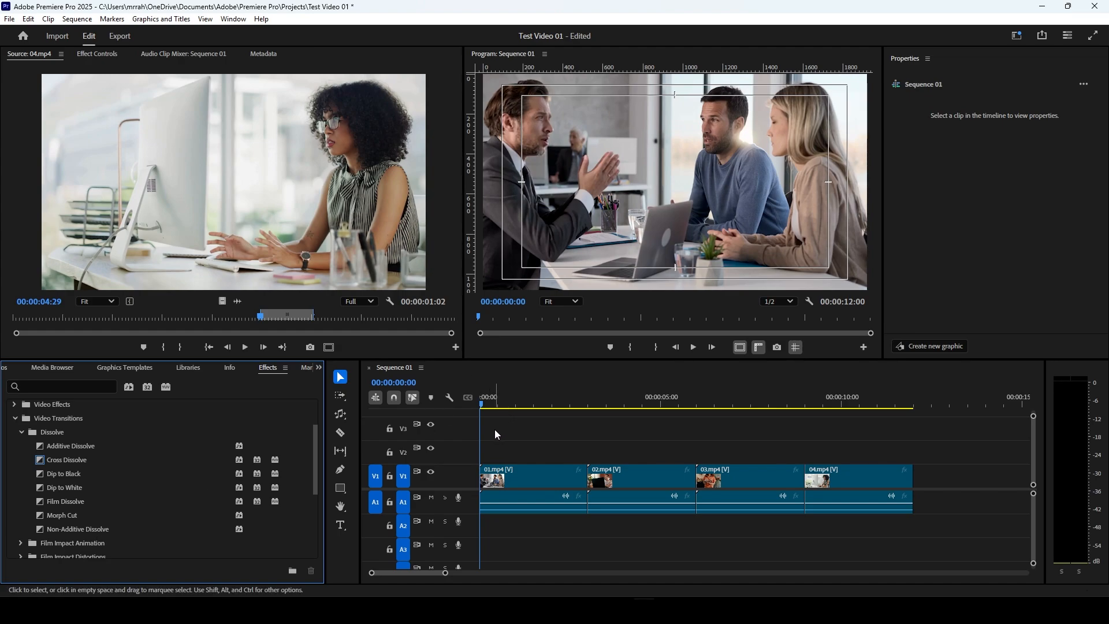
click(477, 407)
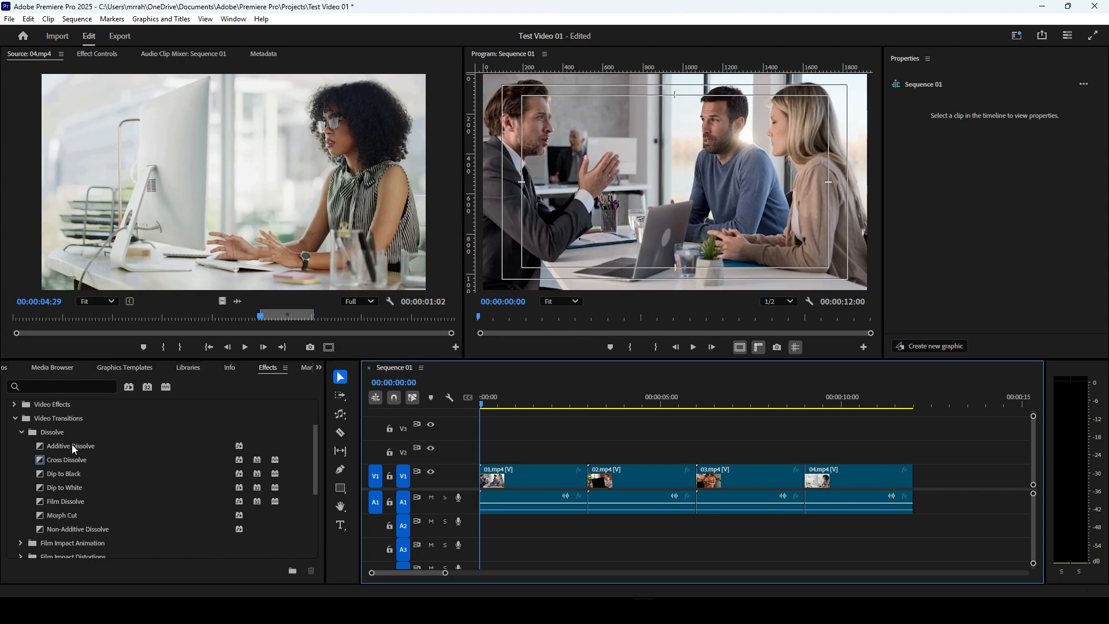
Step: Apply the Additive Dissolve transition to the start of 01.mp4 and preview it from the sequence start
drag(62, 449, 492, 489)
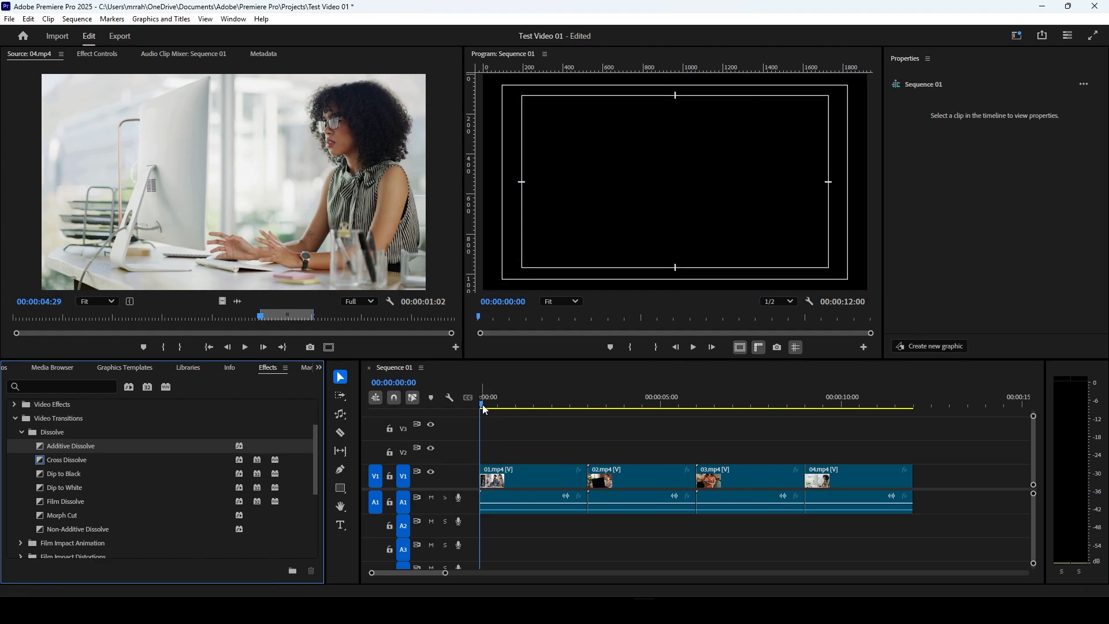
click(476, 403)
key(space)
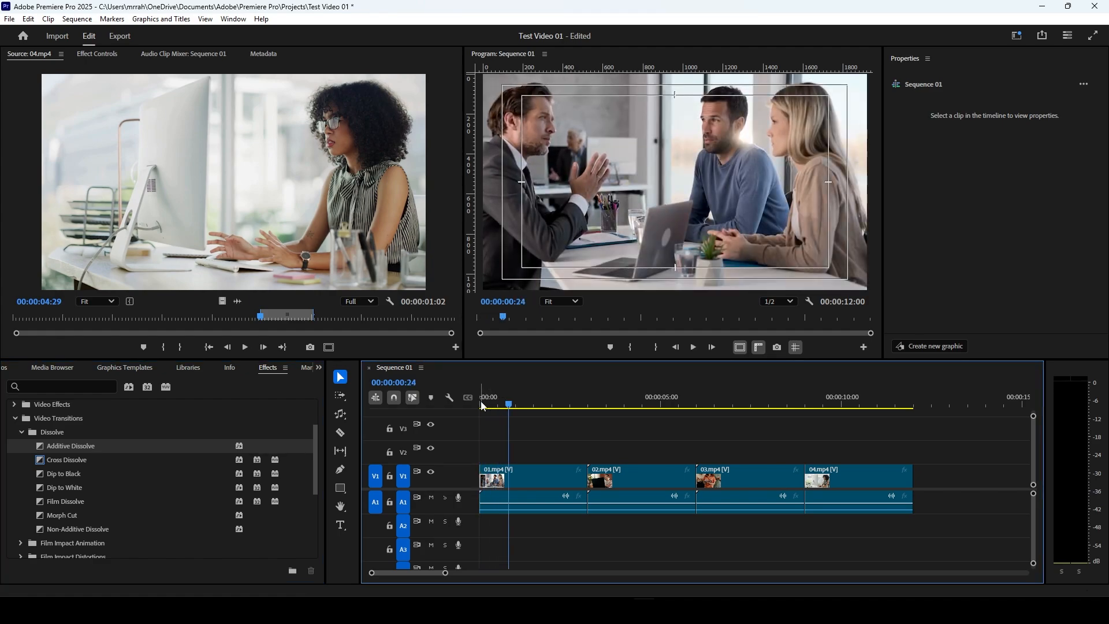
click(481, 401)
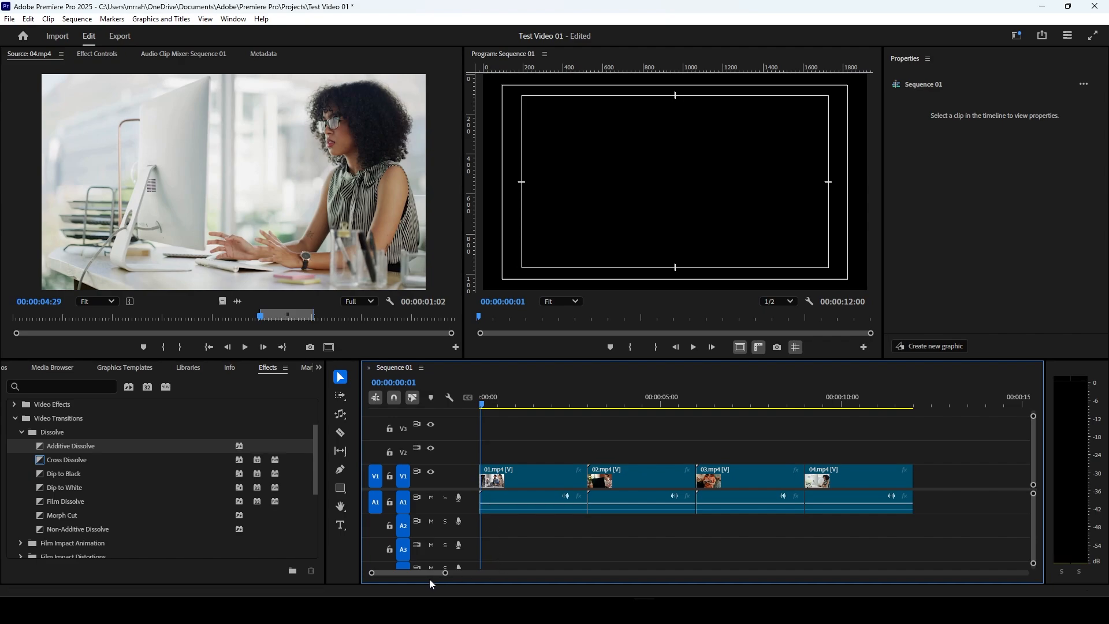
Step: Lengthen the Additive Dissolve at the start of 01.mp4 to about 20 frames and preview it
drag(445, 578, 444, 578)
drag(432, 574, 406, 574)
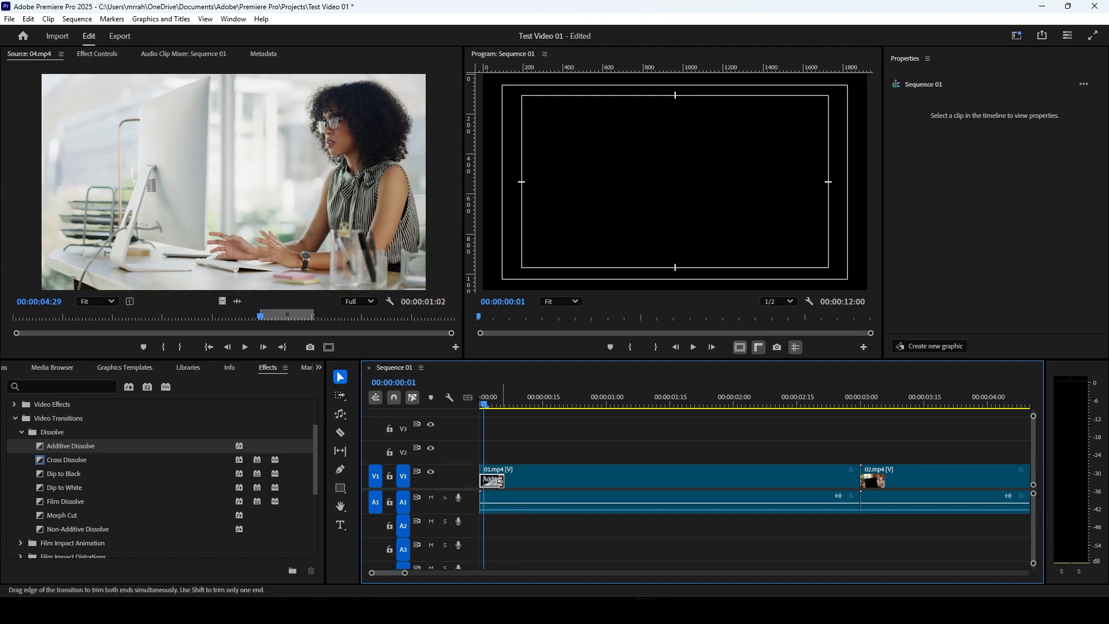
drag(499, 481, 501, 480)
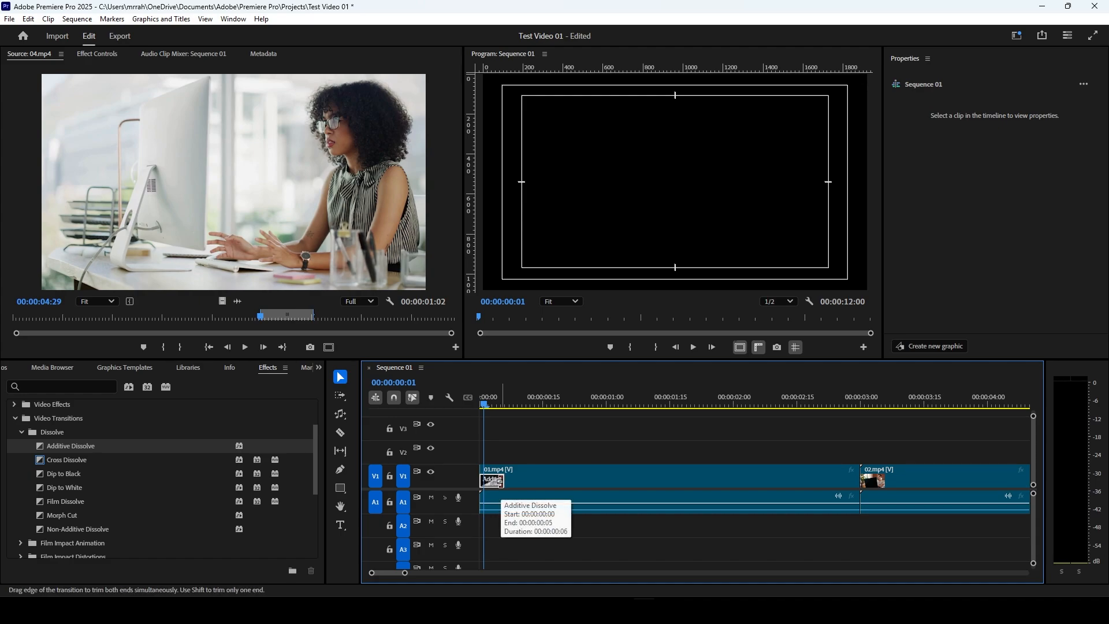
drag(500, 481, 558, 486)
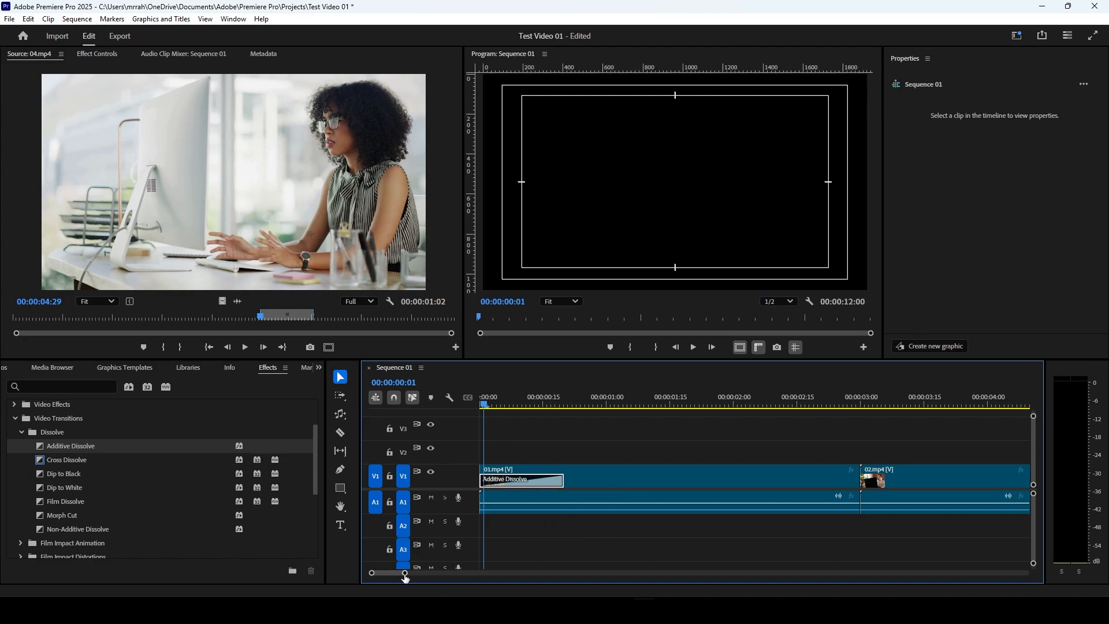
drag(403, 573, 453, 573)
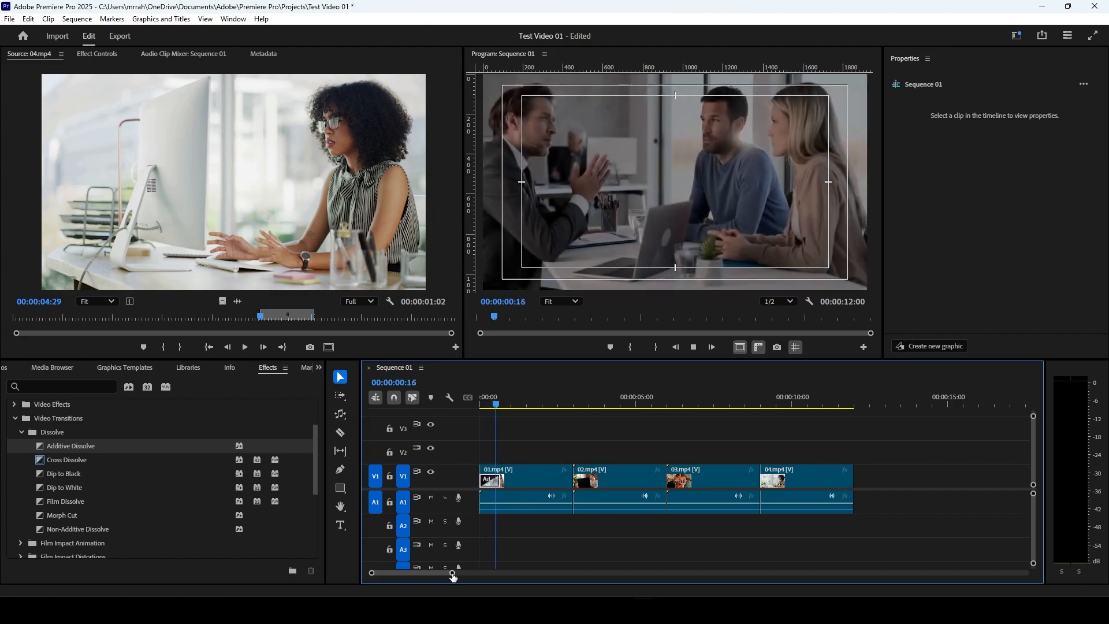
key(space)
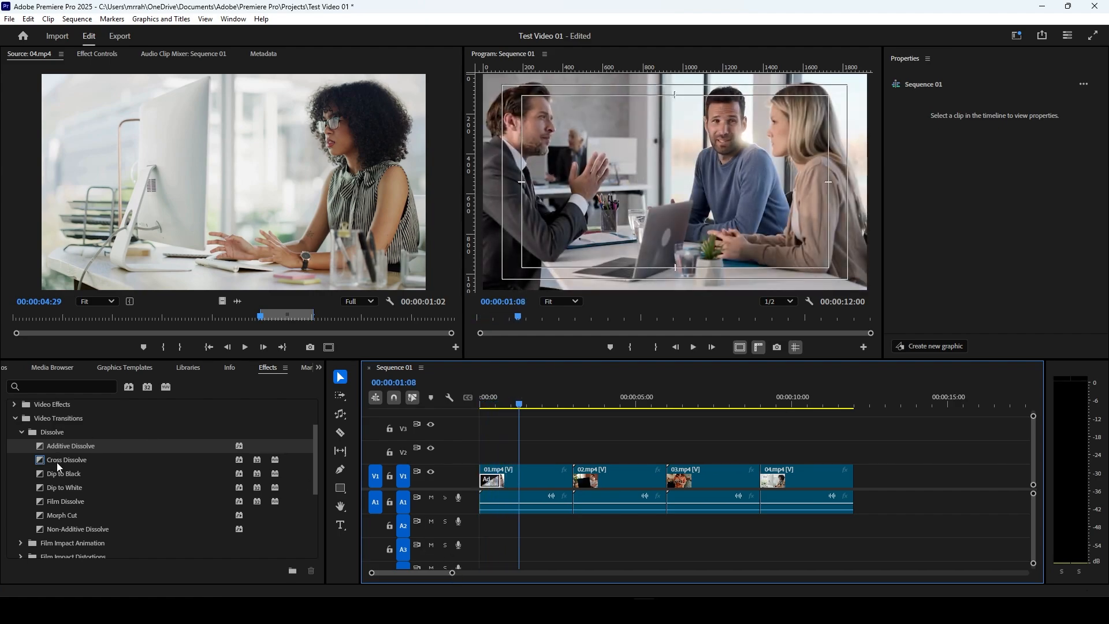
Step: Apply the Cross Dissolve transition at the cut between 01.mp4 and 02.mp4
click(572, 405)
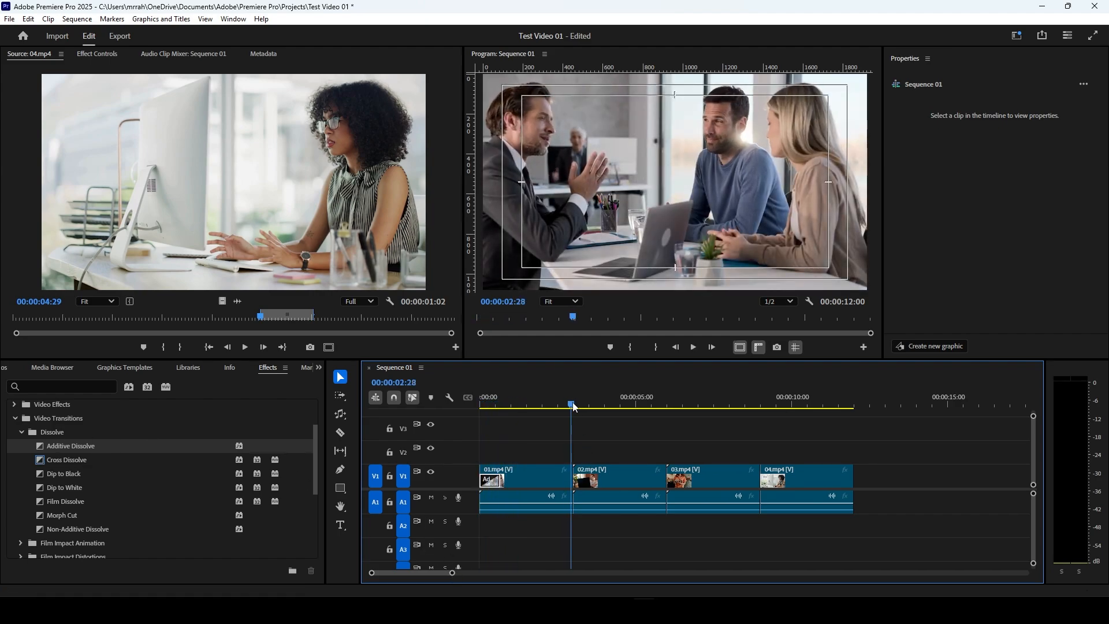
drag(574, 406, 567, 409)
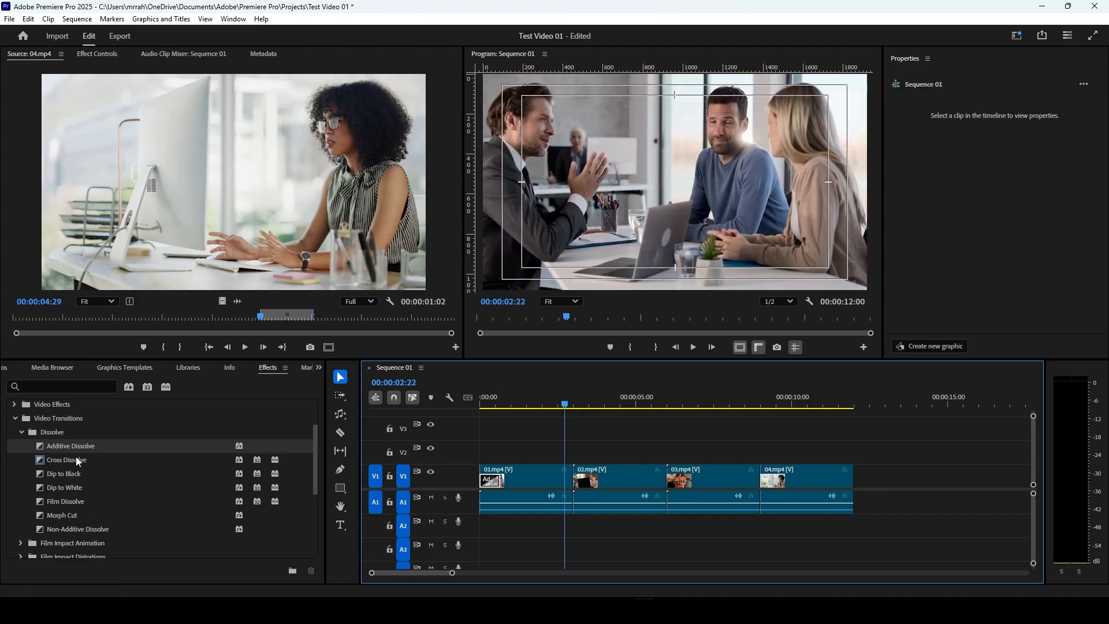
drag(75, 460, 575, 484)
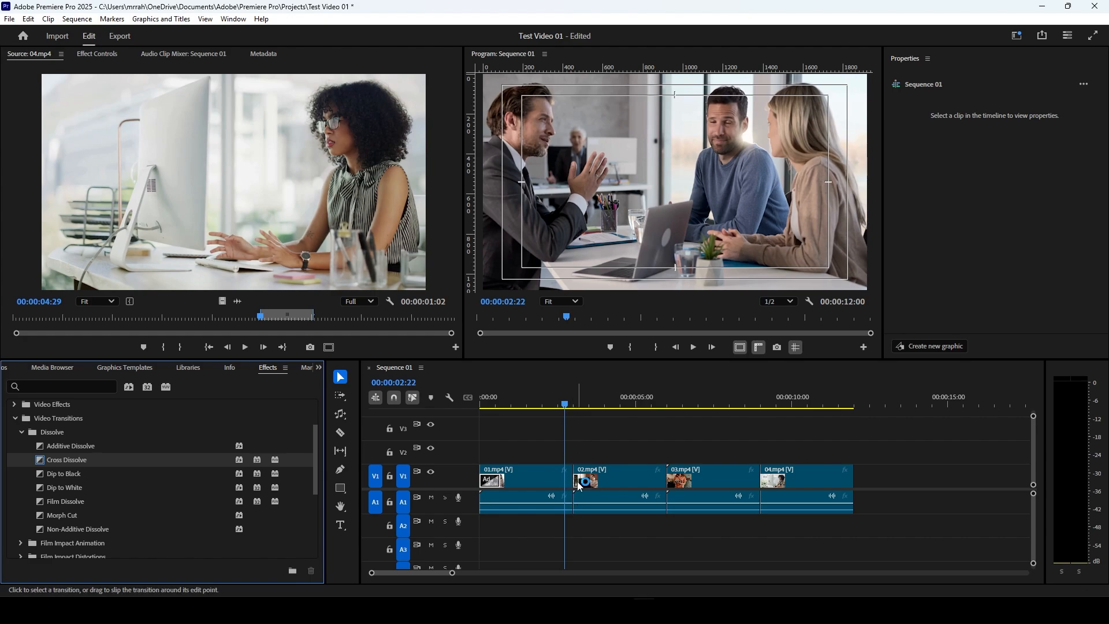
Step: Align the Cross Dissolve to Center at Cut in its effect settings and preview it from just before the cut
click(576, 483)
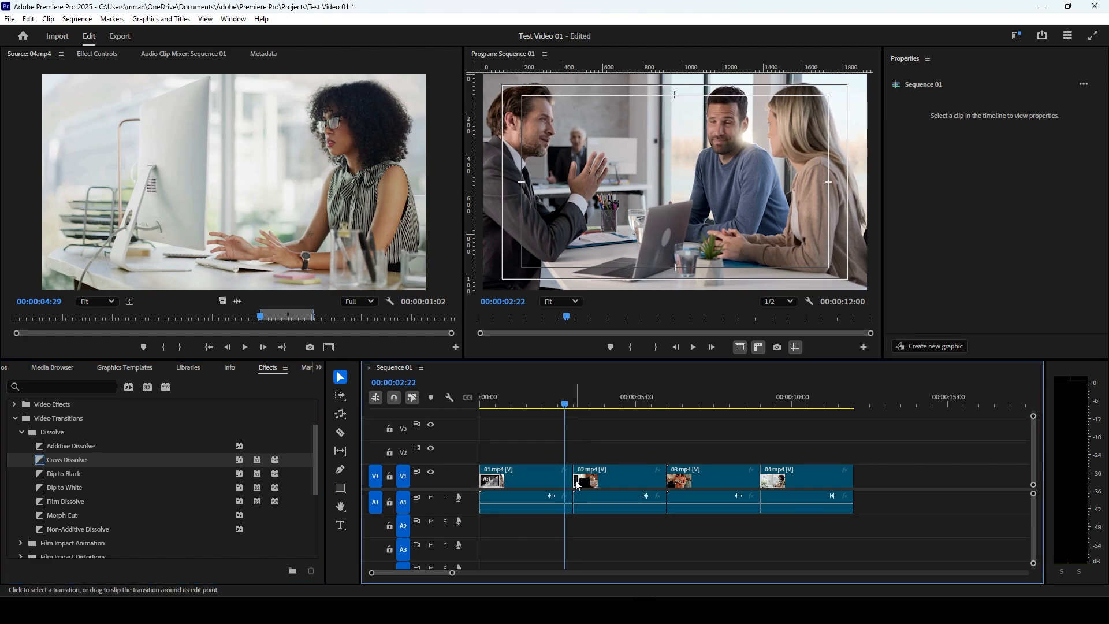
click(97, 53)
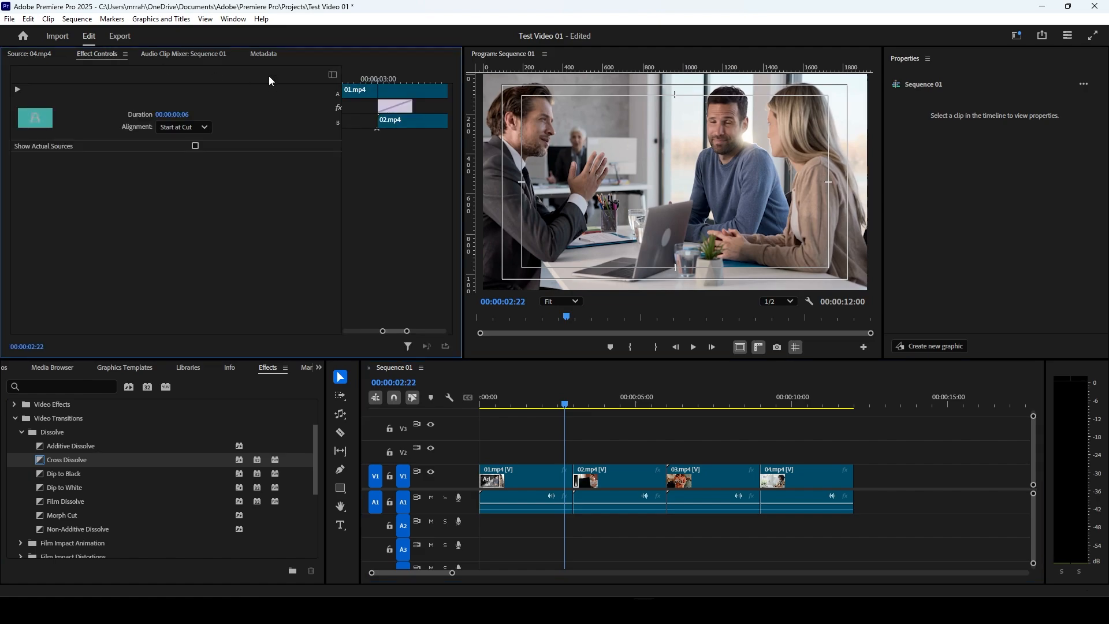
drag(396, 106, 377, 107)
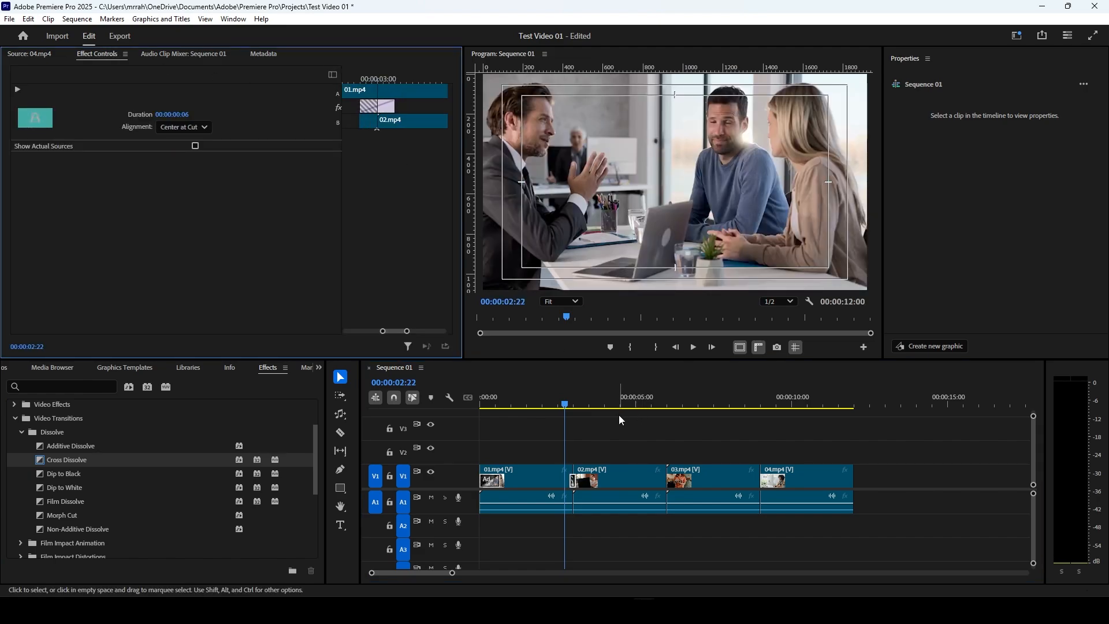
key(space)
click(570, 404)
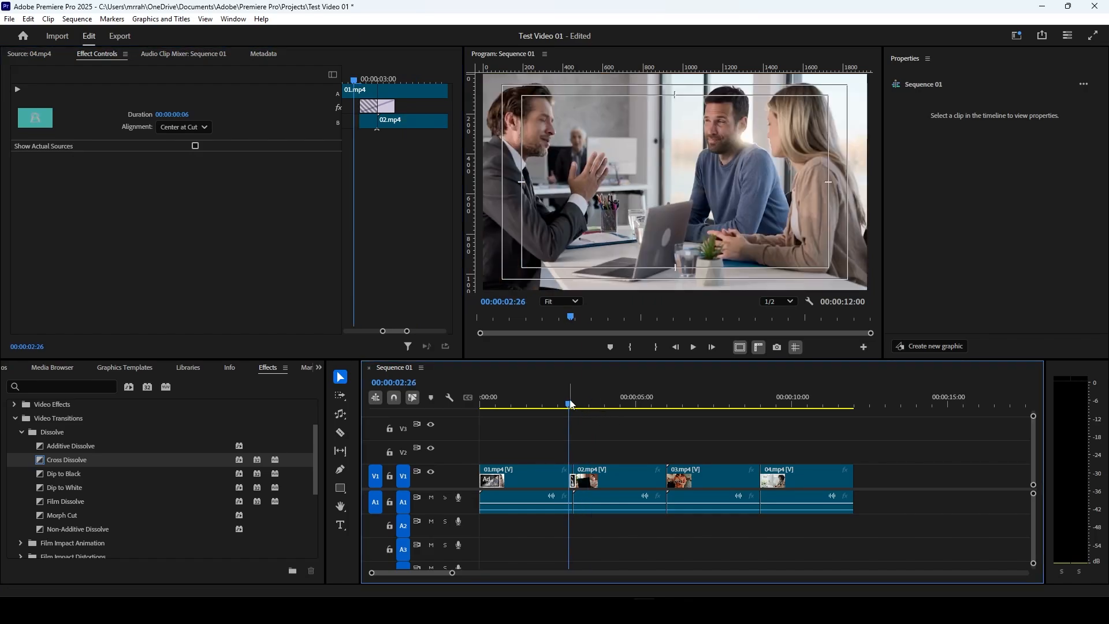
key(space)
key(space)
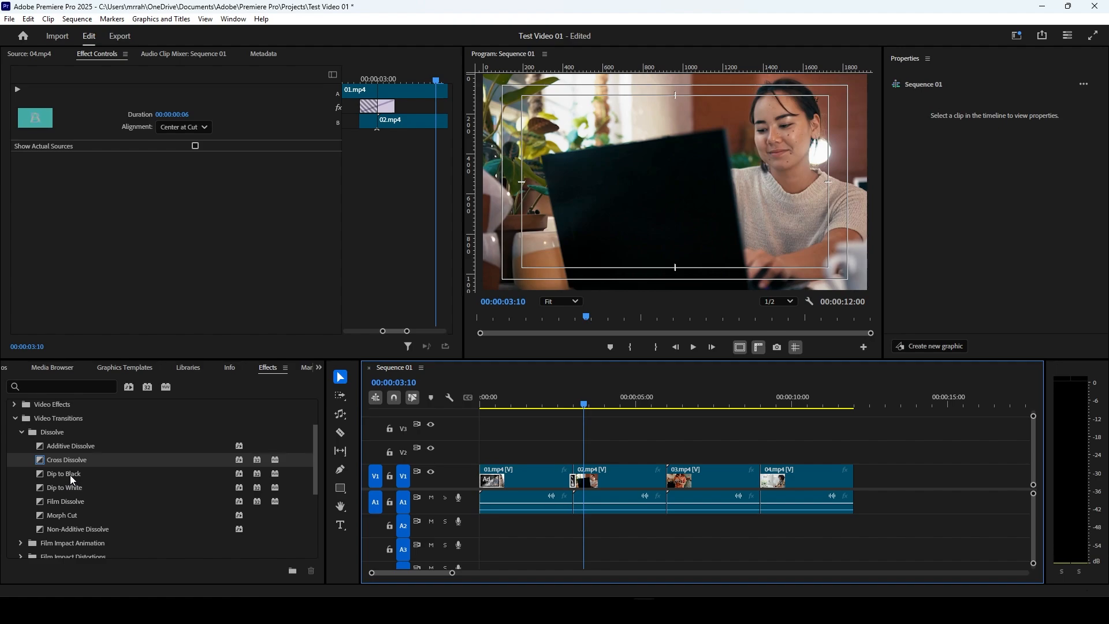
Step: Apply the Dip to Black transition to the end of 04.mp4 and scrub through it to the sequence end
drag(71, 475, 852, 481)
click(844, 406)
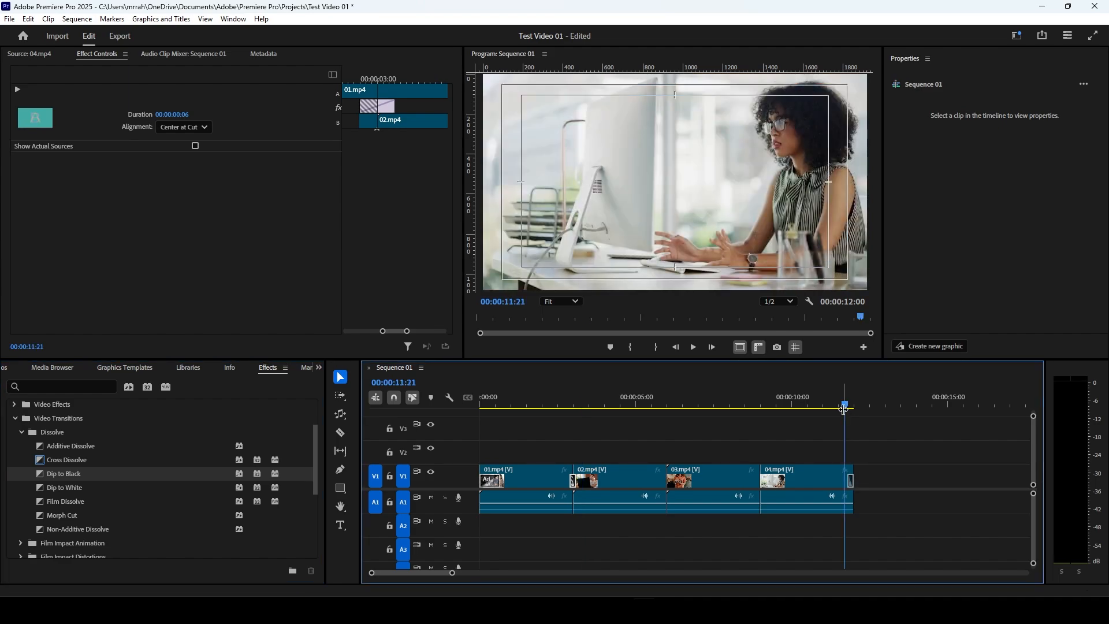
drag(844, 409, 855, 407)
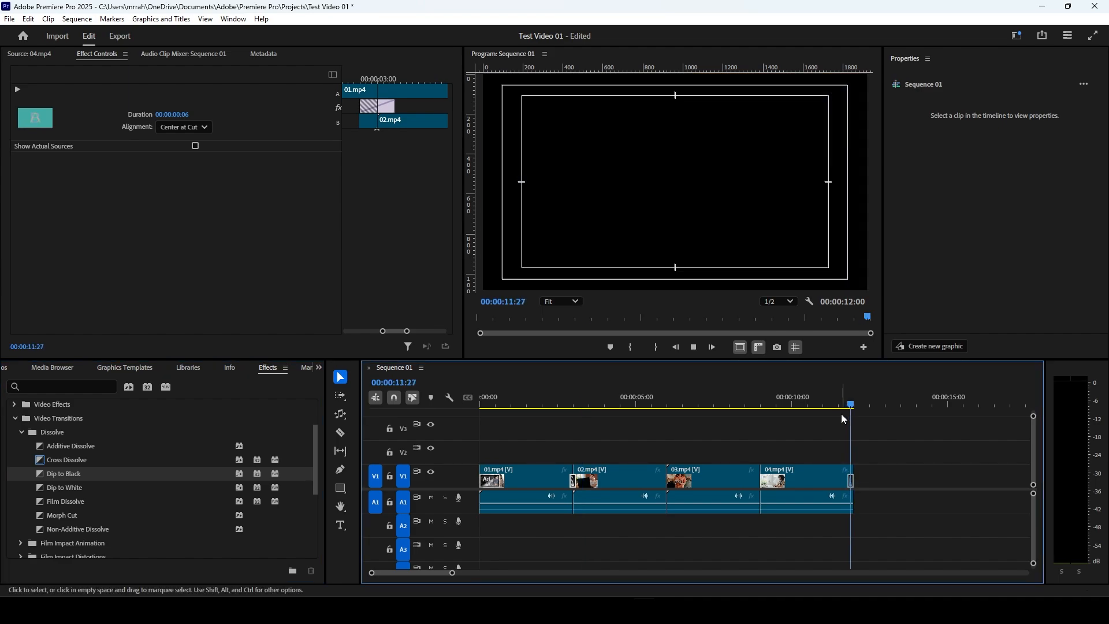
Step: Extend the Dip to Black transition on 04.mp4 to a duration of 18 frames and play it back
click(848, 481)
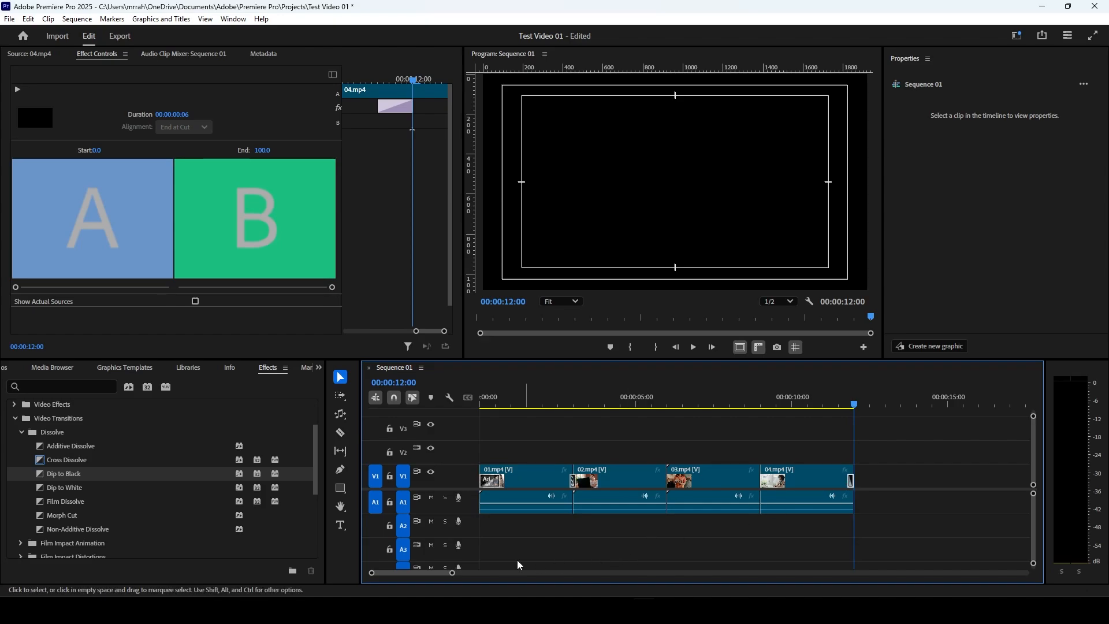
drag(452, 573, 426, 574)
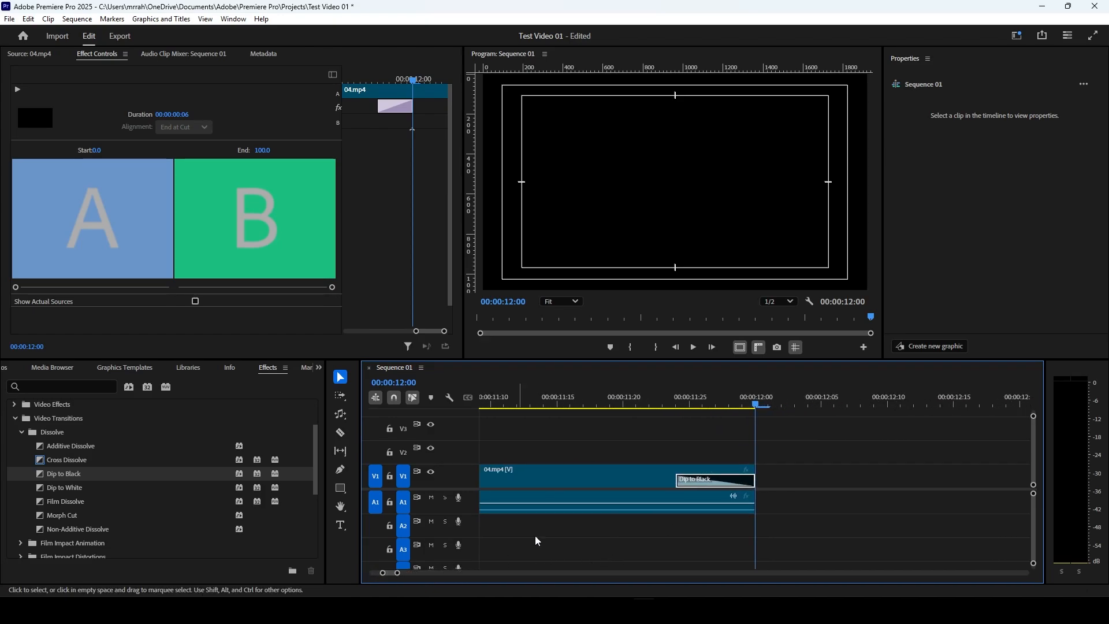
drag(678, 479, 519, 482)
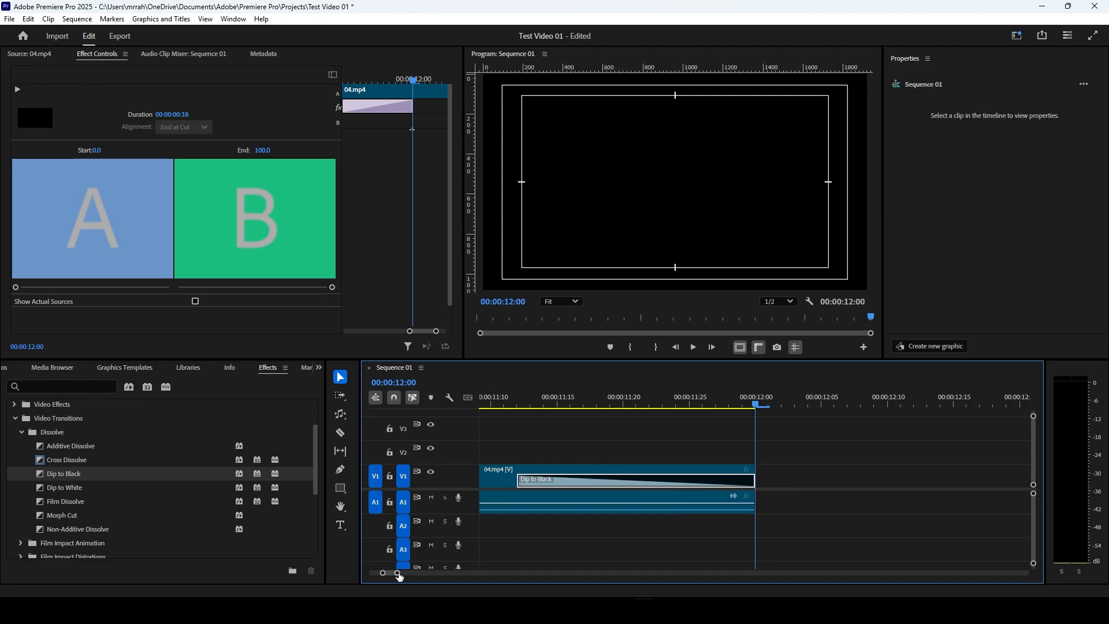
drag(400, 576, 457, 575)
click(701, 404)
key(space)
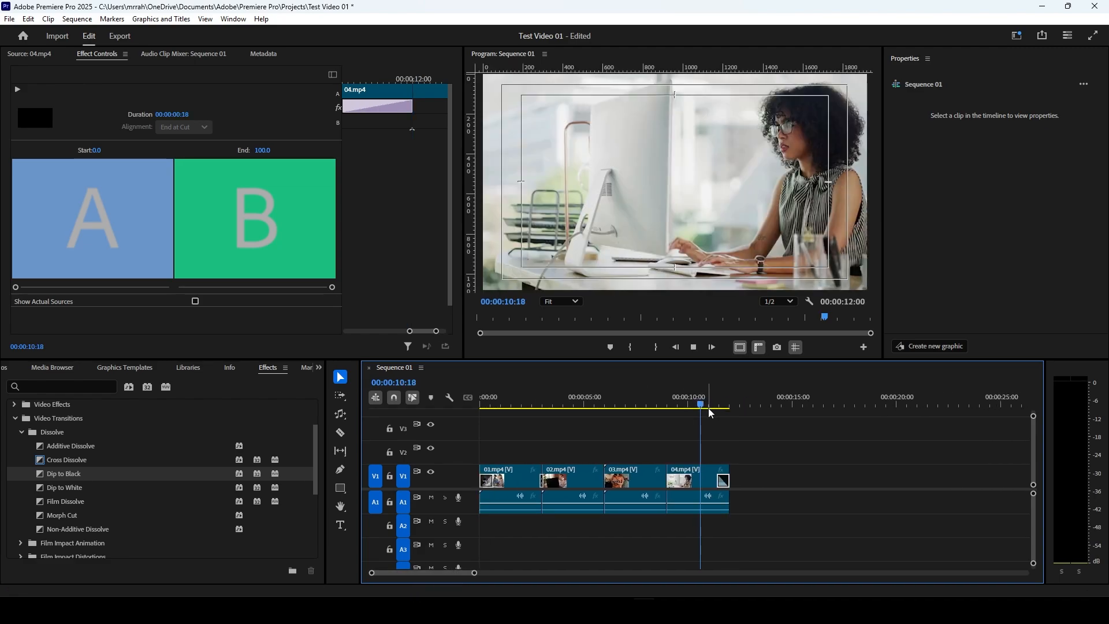
click(651, 413)
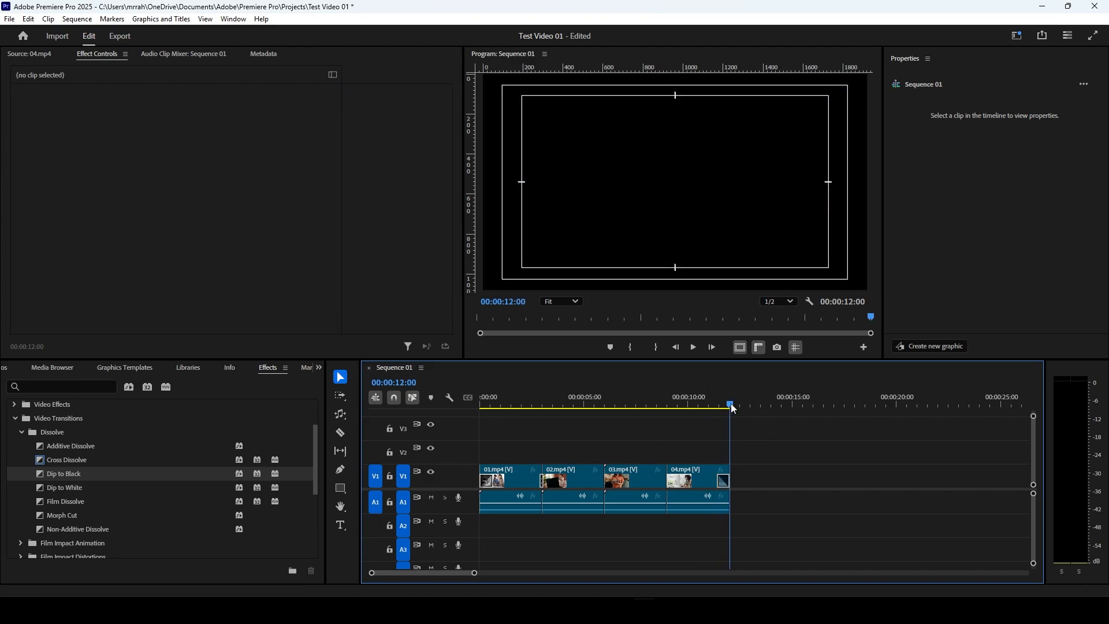
Step: Return the playhead to the sequence start, collapse the Dissolve group and expand the Slide group of the Video Transitions
drag(730, 403, 359, 438)
click(19, 432)
click(21, 447)
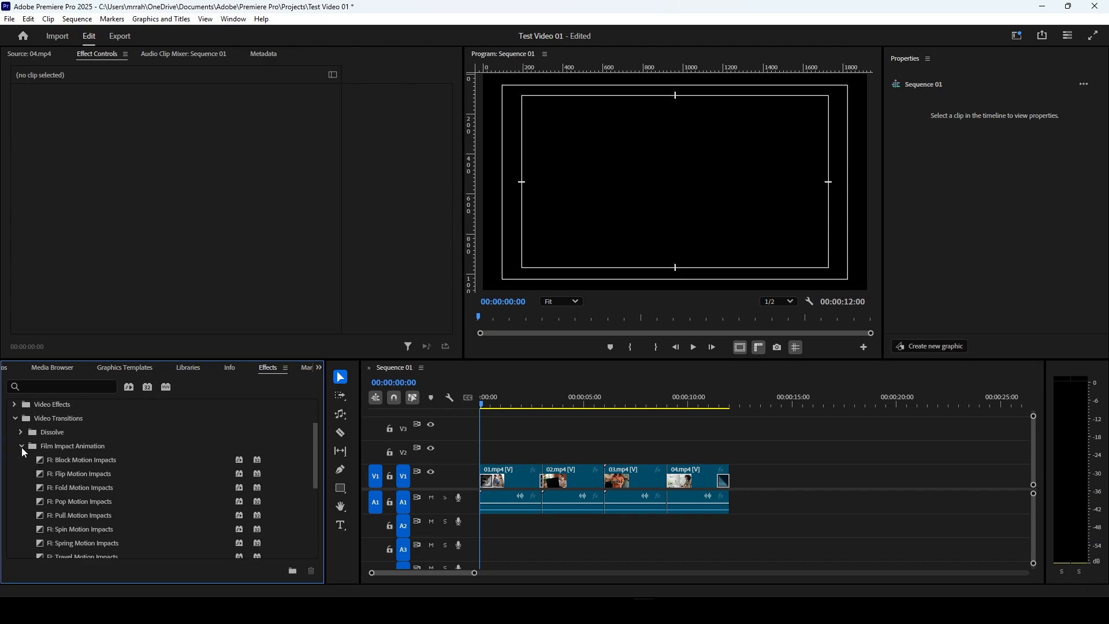
click(22, 447)
scroll(96, 520, down, 3)
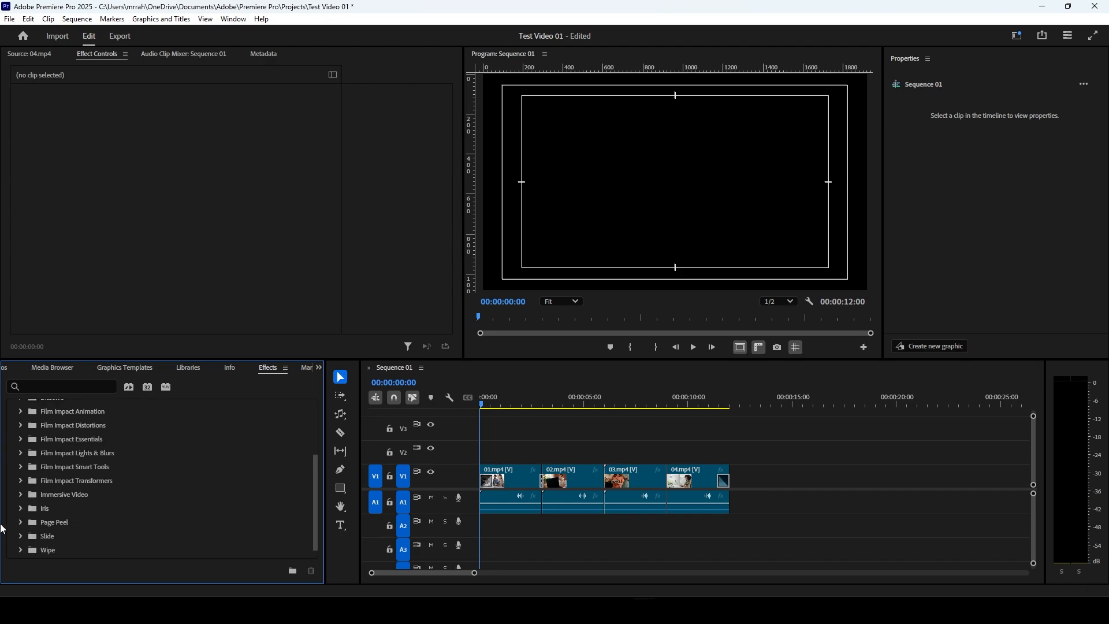
click(22, 523)
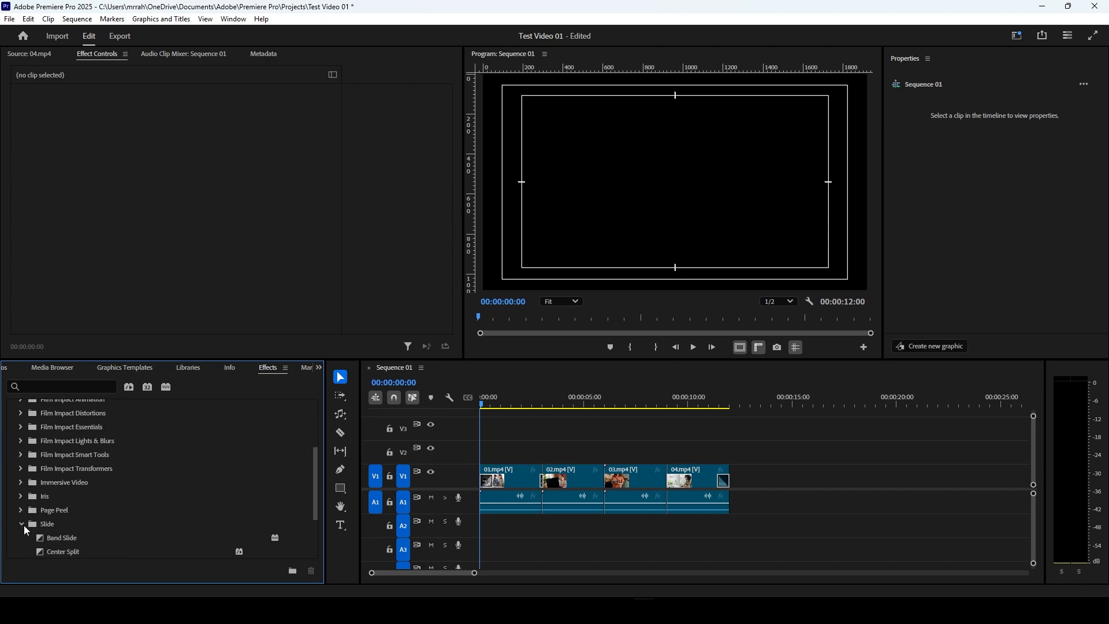
scroll(69, 514, down, 2)
Step: Apply the Center Split transition at the cut between 02.mp4 and 03.mp4 and place the playhead at 00:00:06:00
click(541, 405)
drag(544, 405, 590, 405)
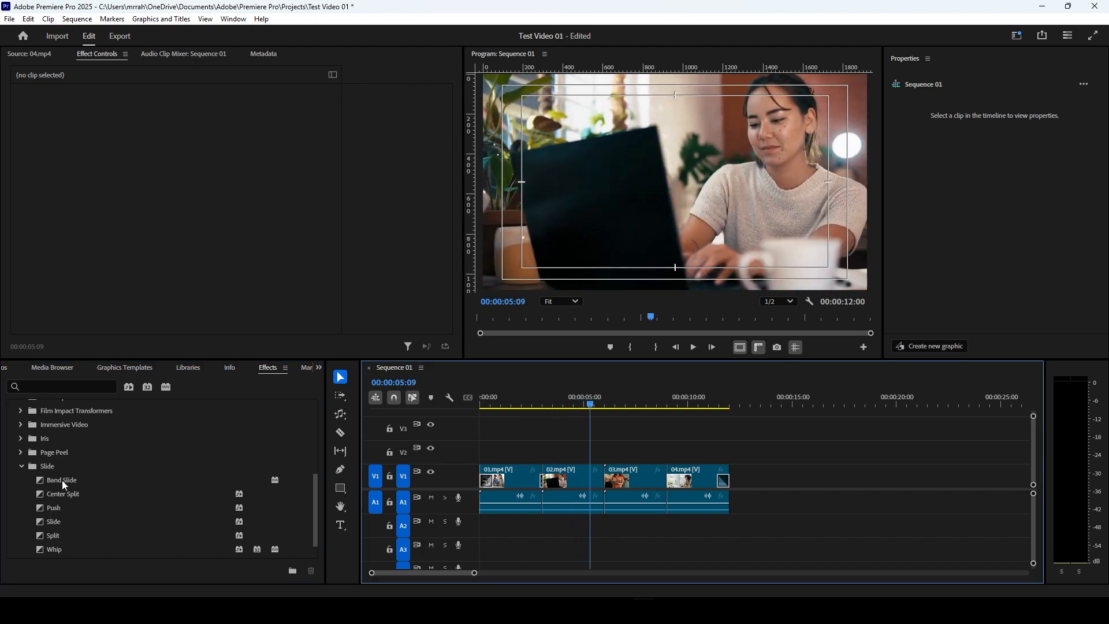
drag(66, 495, 606, 483)
click(605, 403)
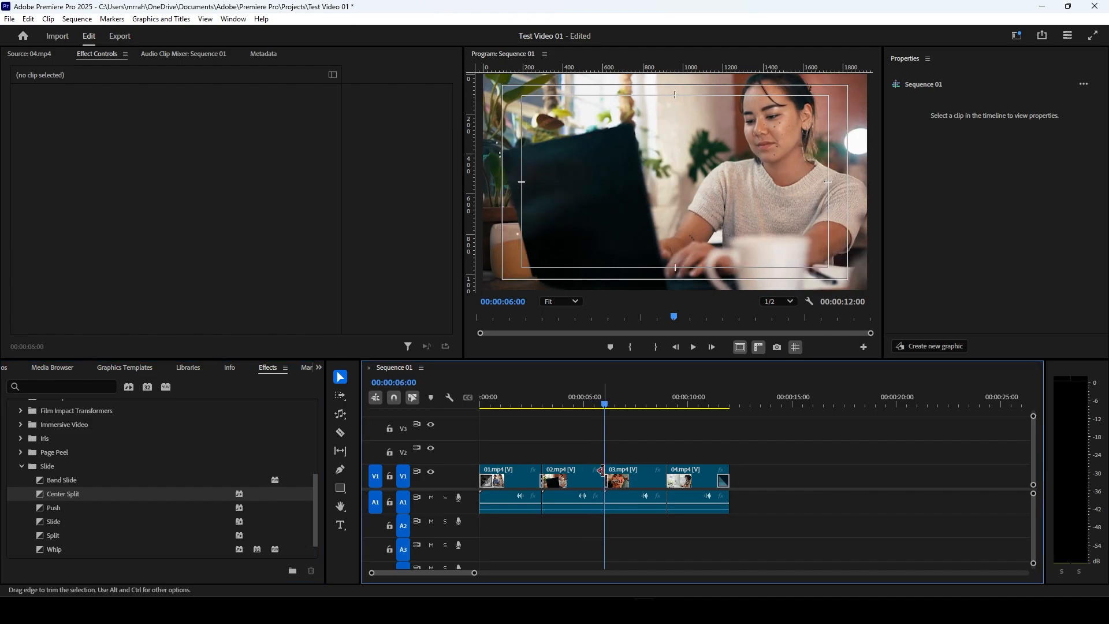
Step: Shift the Center Split transition earlier so it spans the cut with a Custom Start alignment, and preview it
click(610, 484)
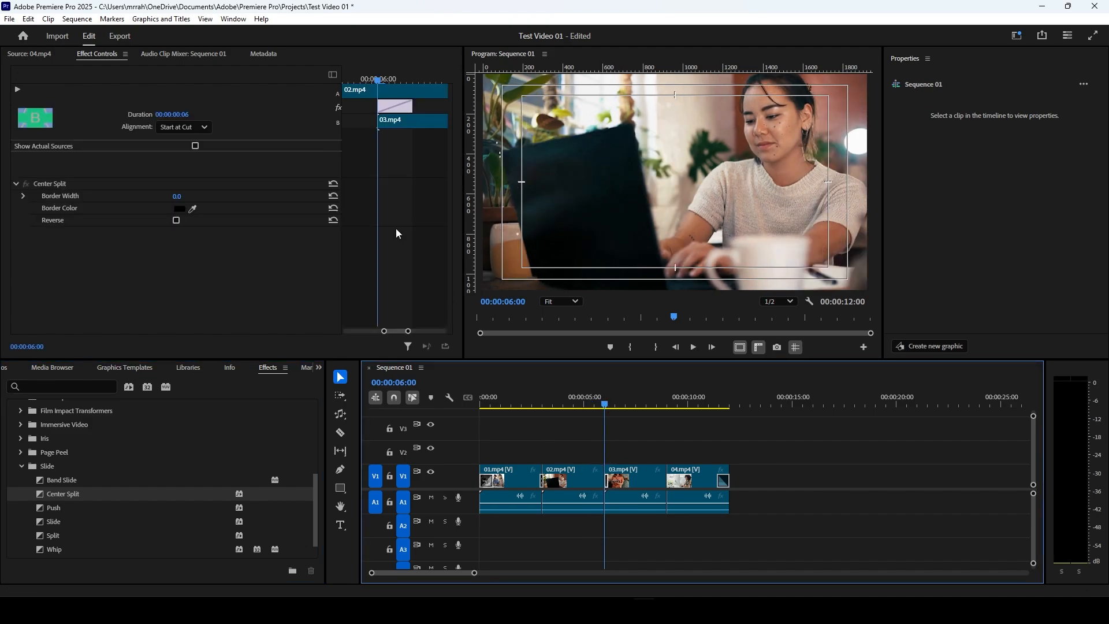
drag(403, 111, 380, 111)
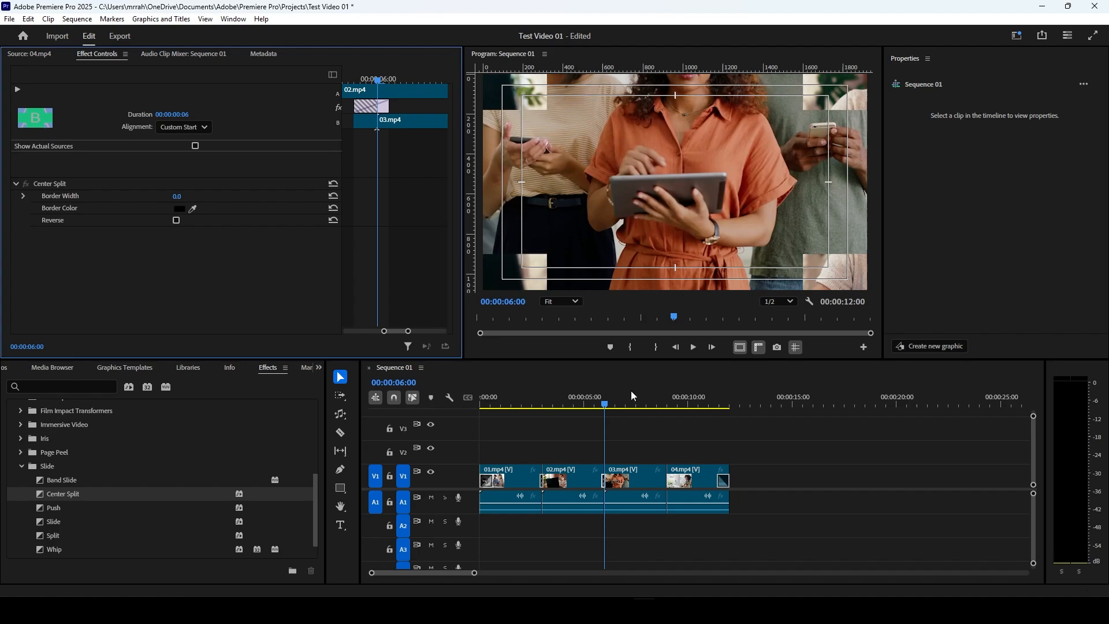
click(598, 402)
key(space)
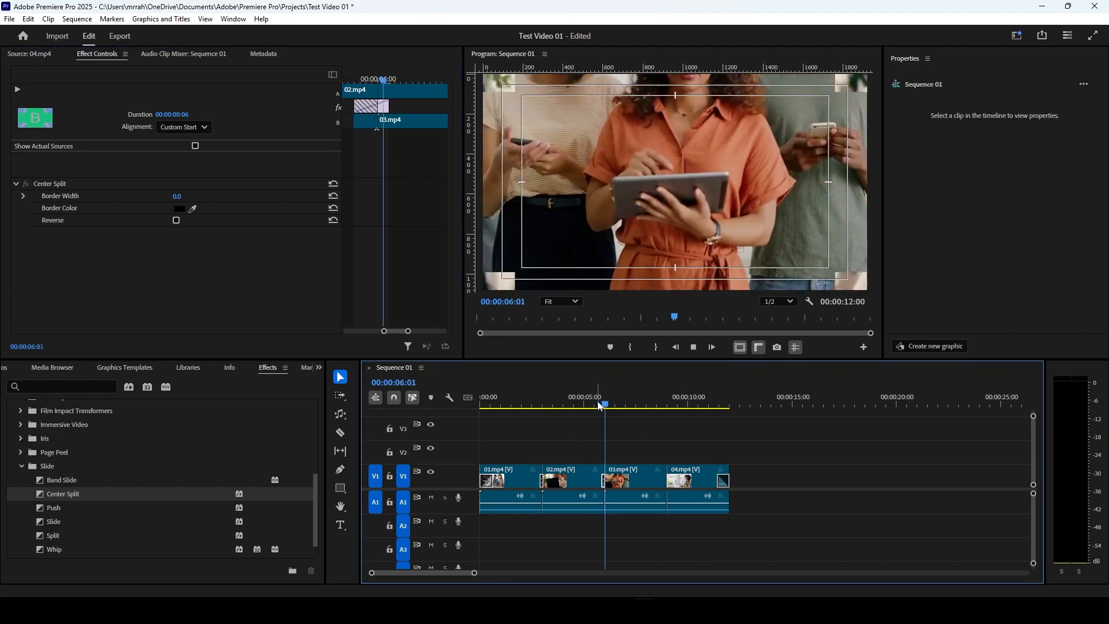
key(space)
click(605, 407)
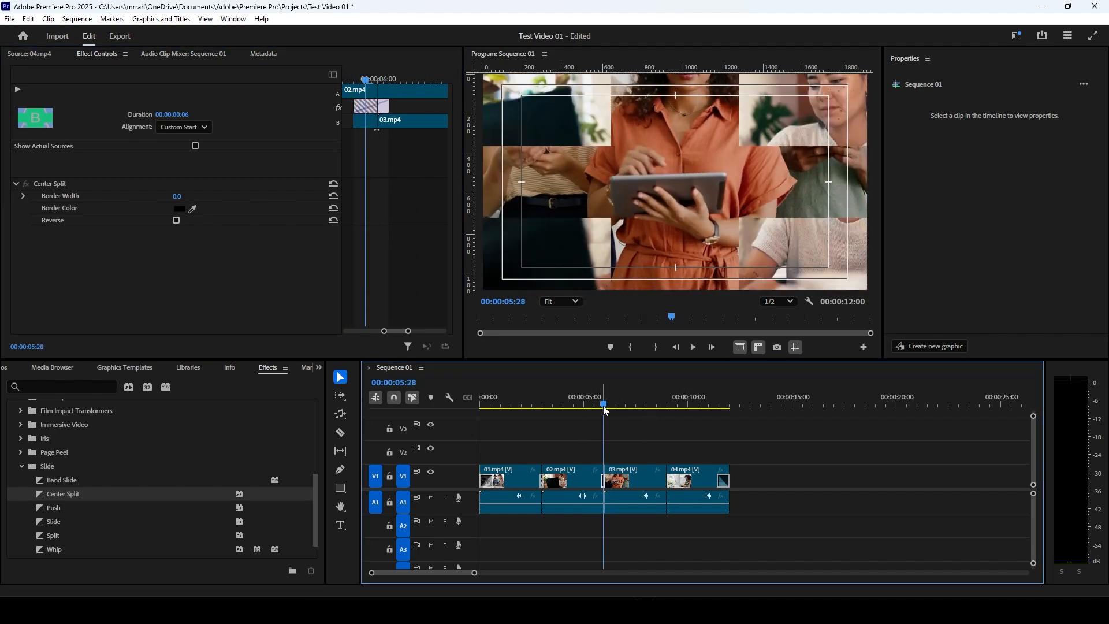
Step: Lengthen the Center Split transition to 14 frames with Center at Cut alignment and preview it from 00:00:04:24
click(386, 106)
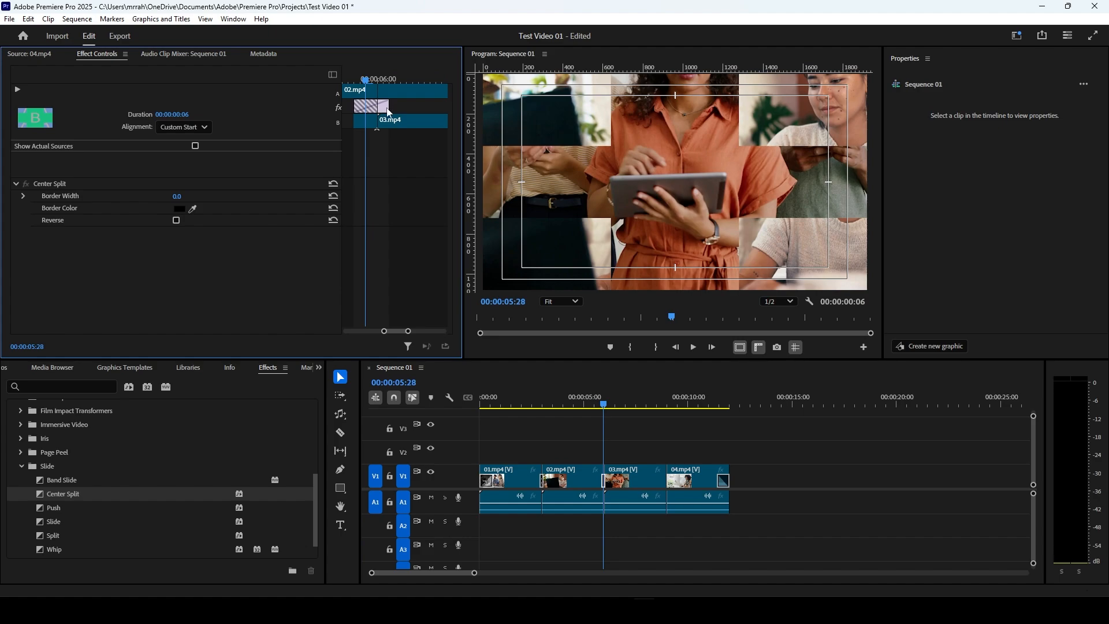
drag(388, 106, 425, 107)
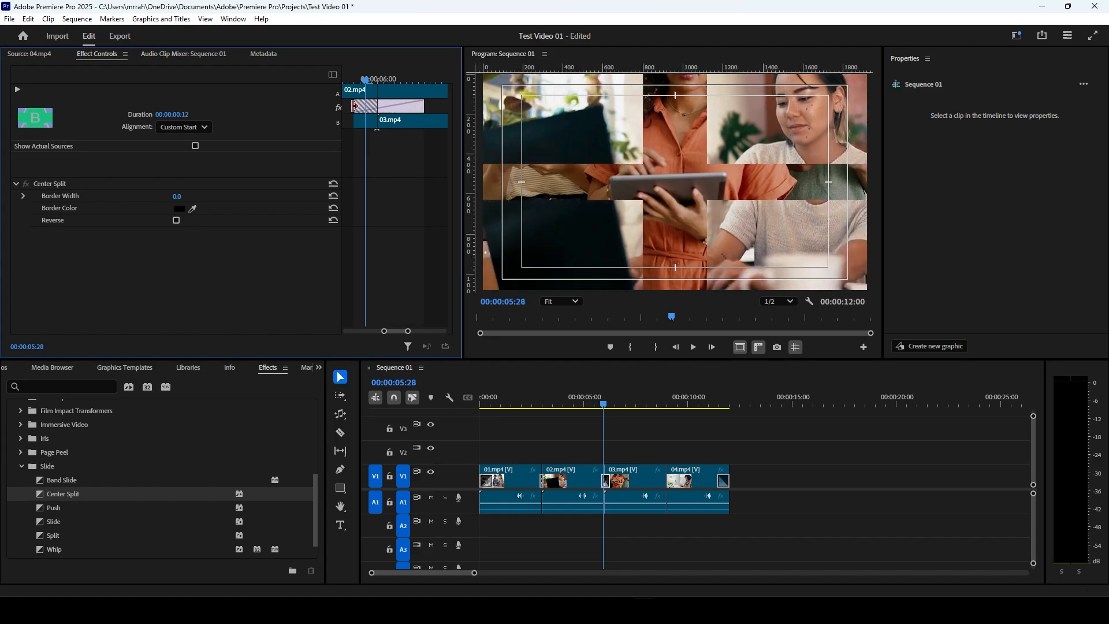
drag(352, 106, 389, 108)
click(583, 402)
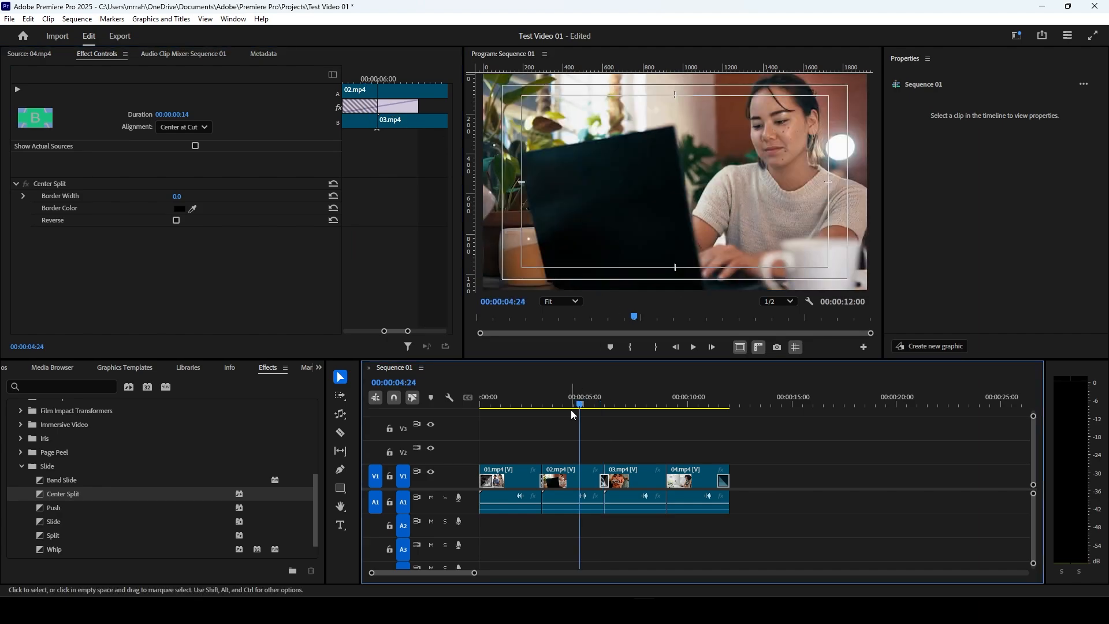
key(space)
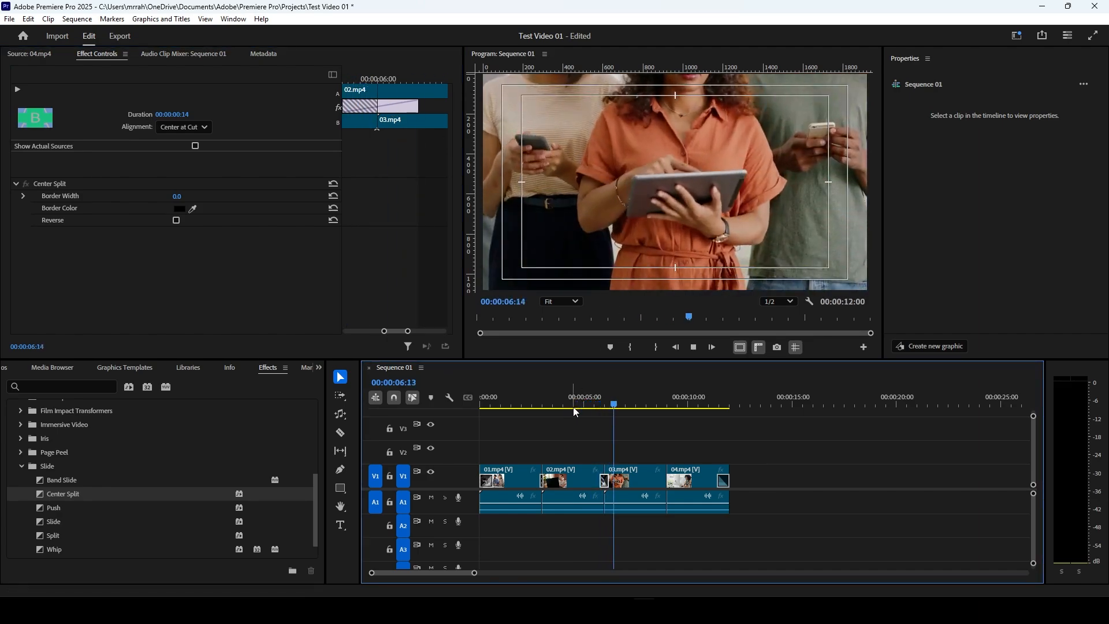
key(space)
key(space)
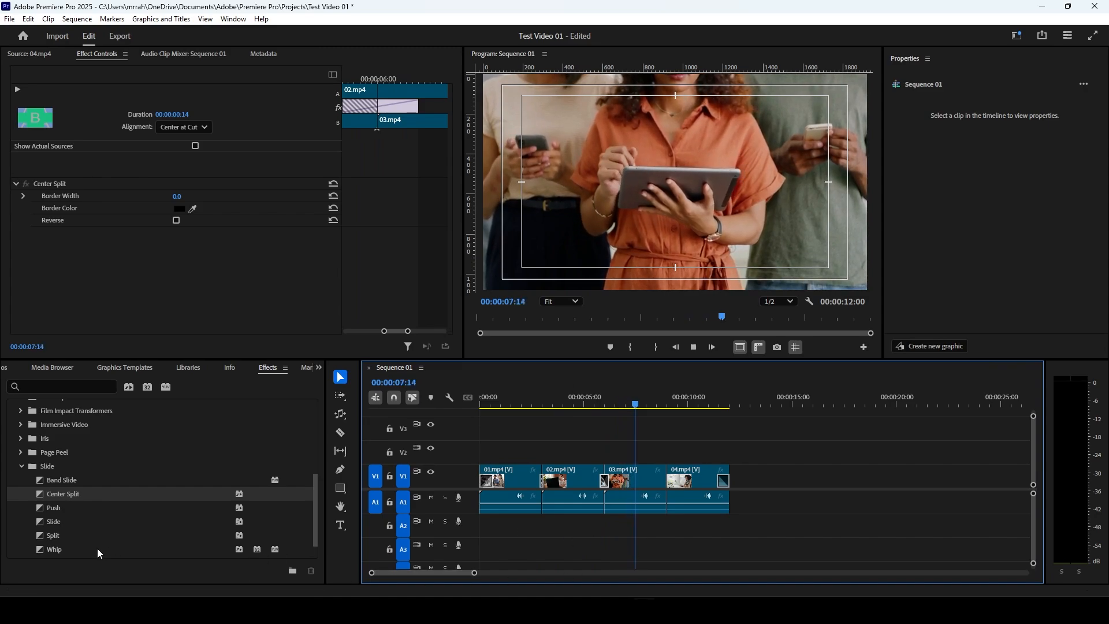
Step: Collapse the Slide group and expand the Zoom group of the Video Transitions
scroll(61, 535, down, 1)
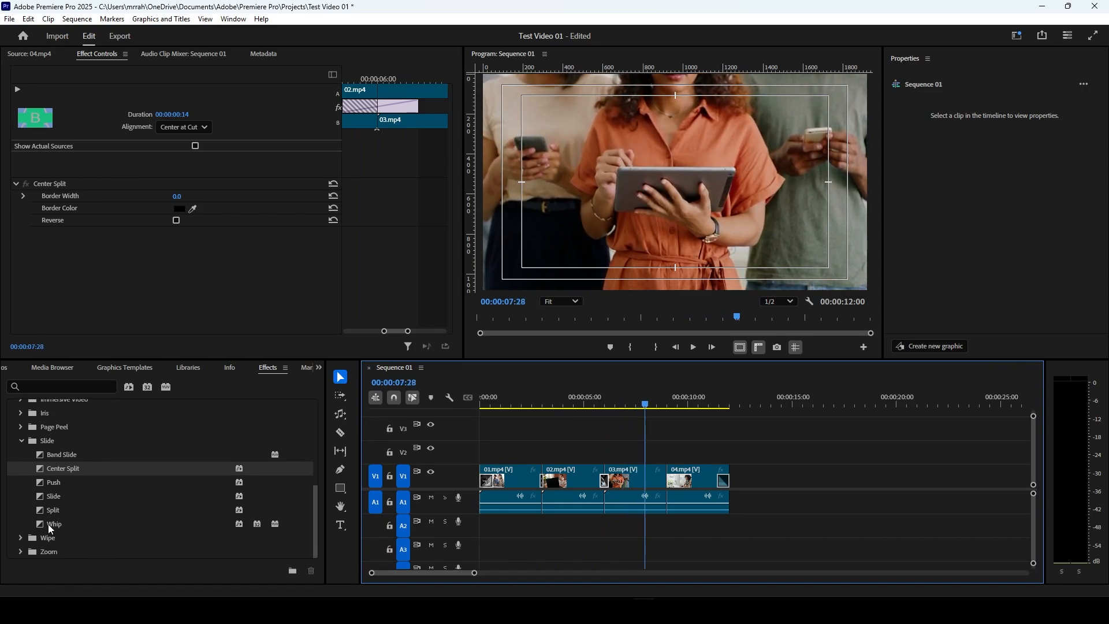
click(20, 442)
click(20, 469)
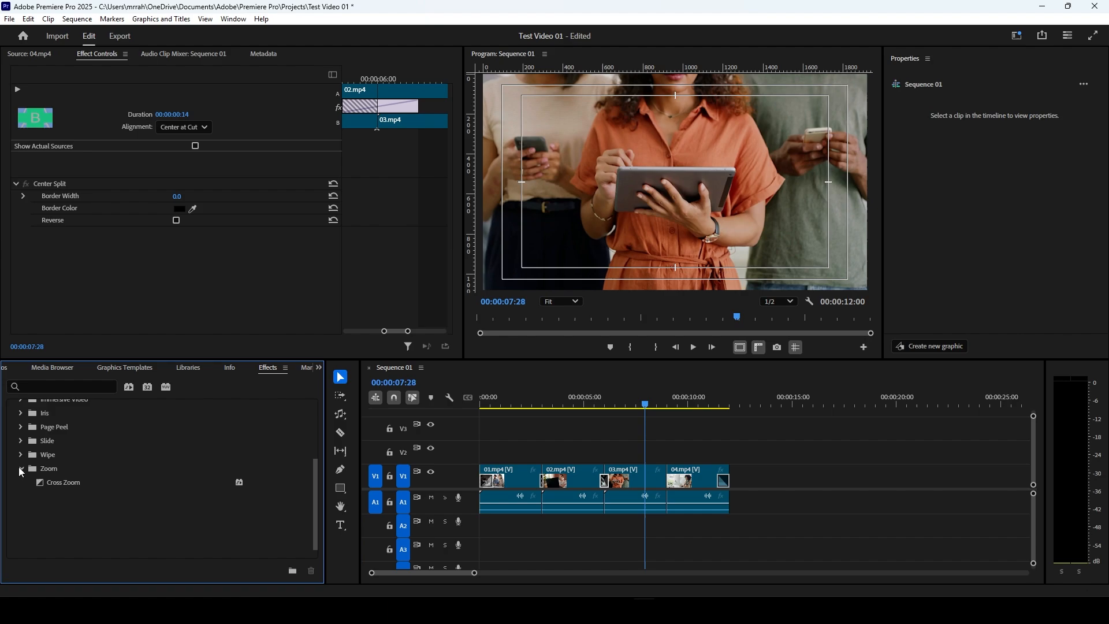
Step: Apply the Cross Zoom transition at the cut between 03.mp4 and 04.mp4 and place the playhead at 00:00:08:14
click(62, 483)
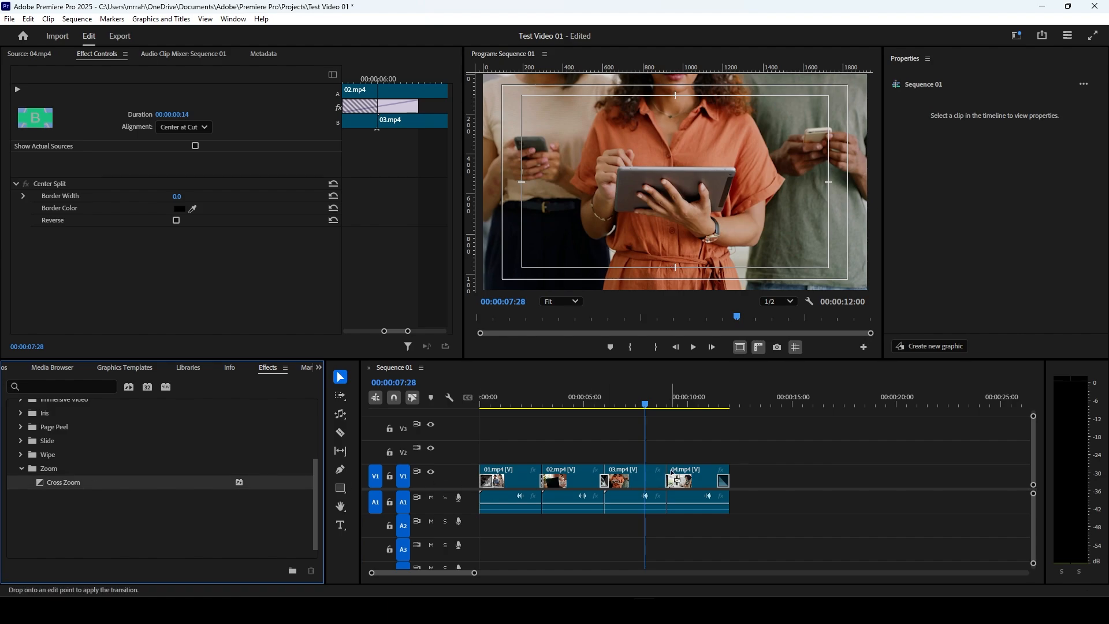
click(658, 396)
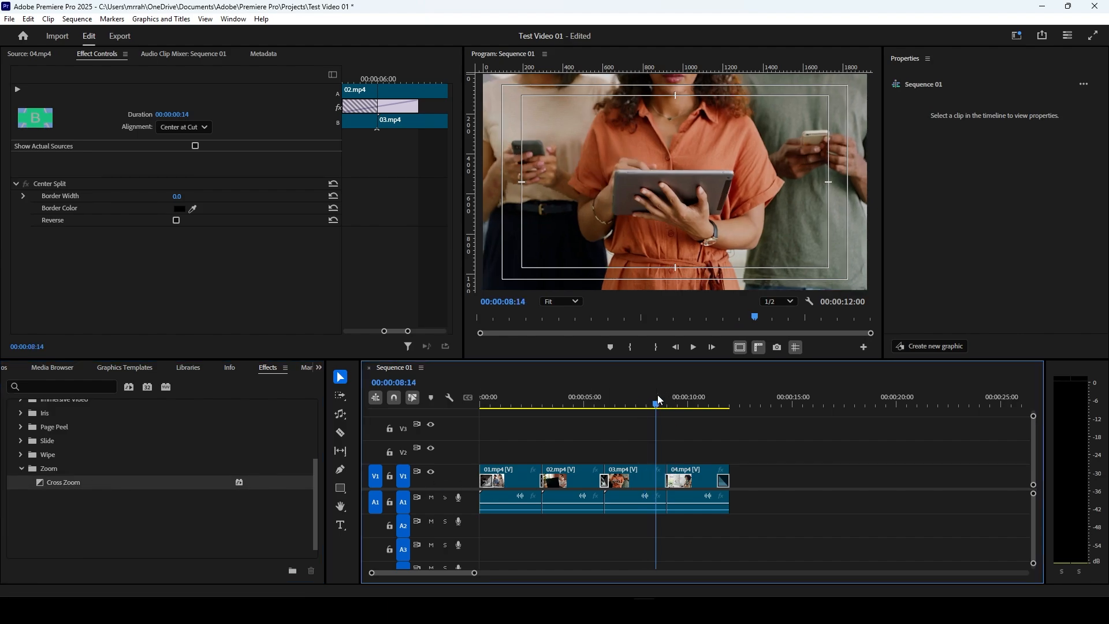
mouse_move(476, 573)
mouse_down()
mouse_move(500, 574)
mouse_move(465, 576)
mouse_up()
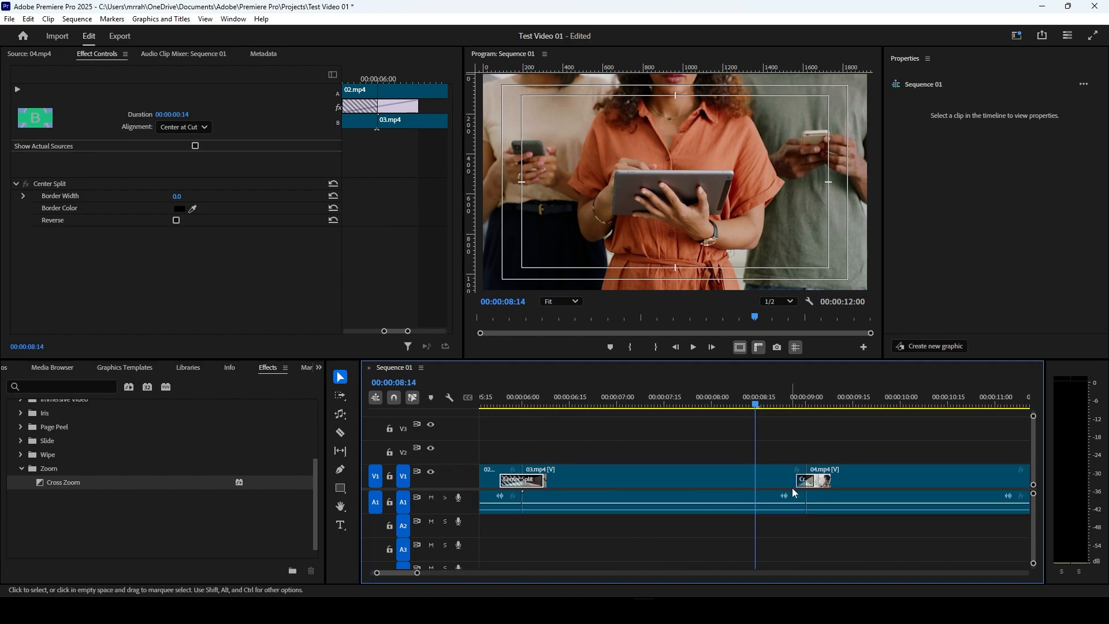
Step: Lengthen the Cross Zoom transition to 26 frames with Center at Cut alignment and preview it from 00:00:08:14
drag(831, 480, 840, 477)
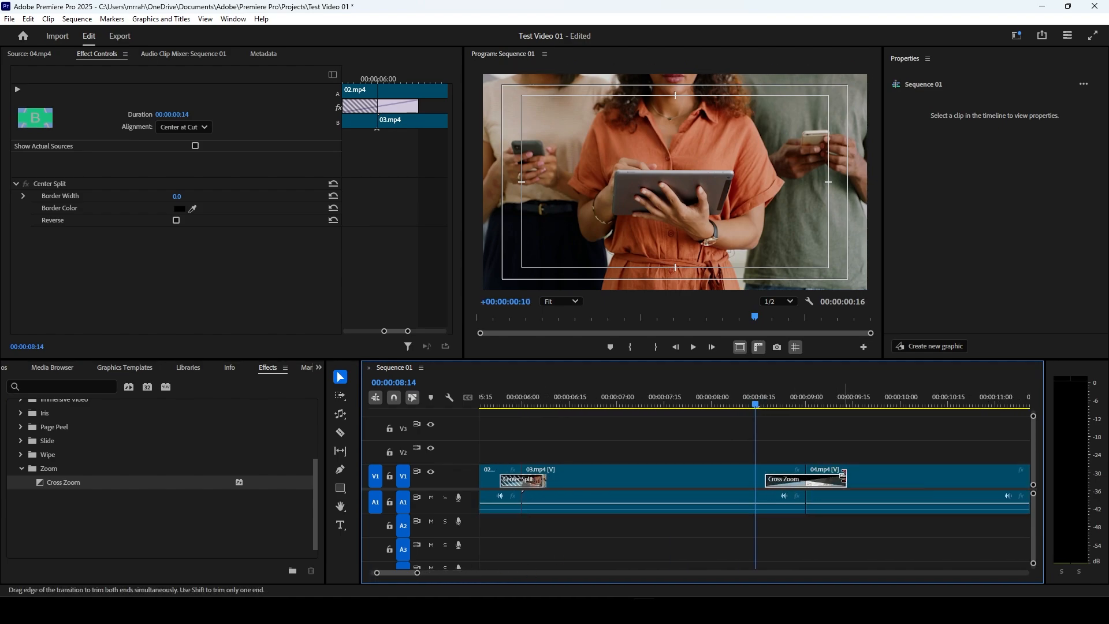
key(space)
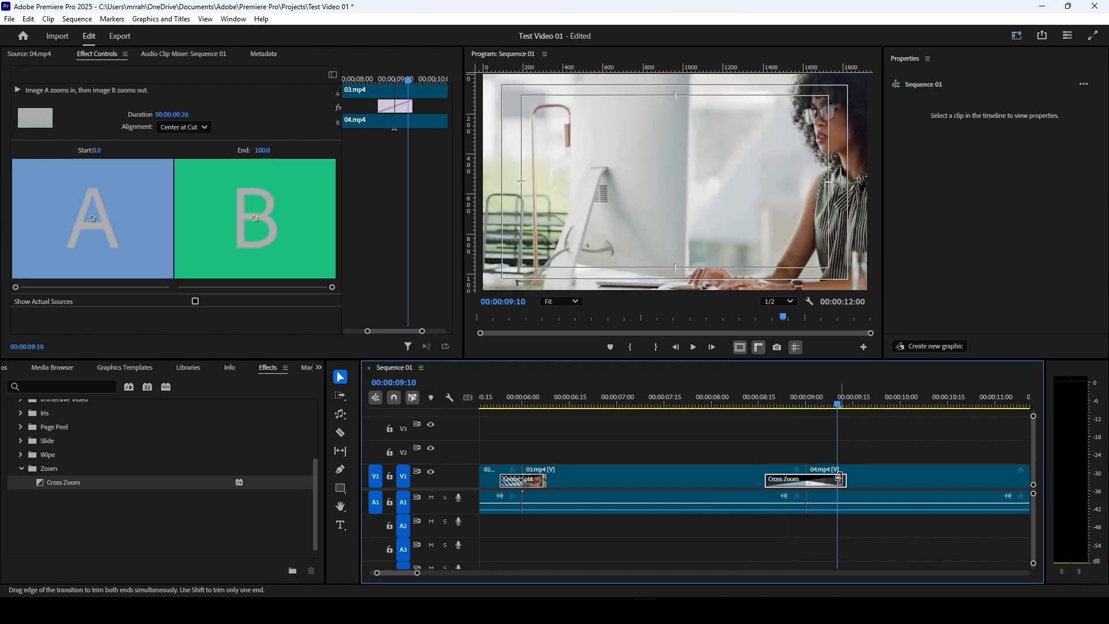
key(space)
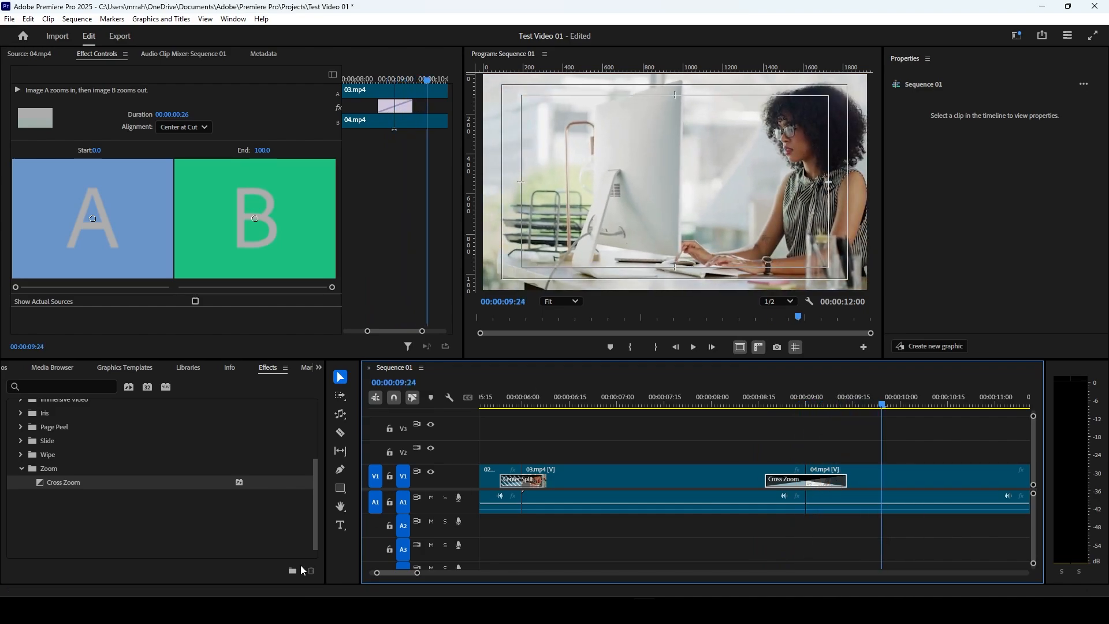
drag(418, 576, 405, 579)
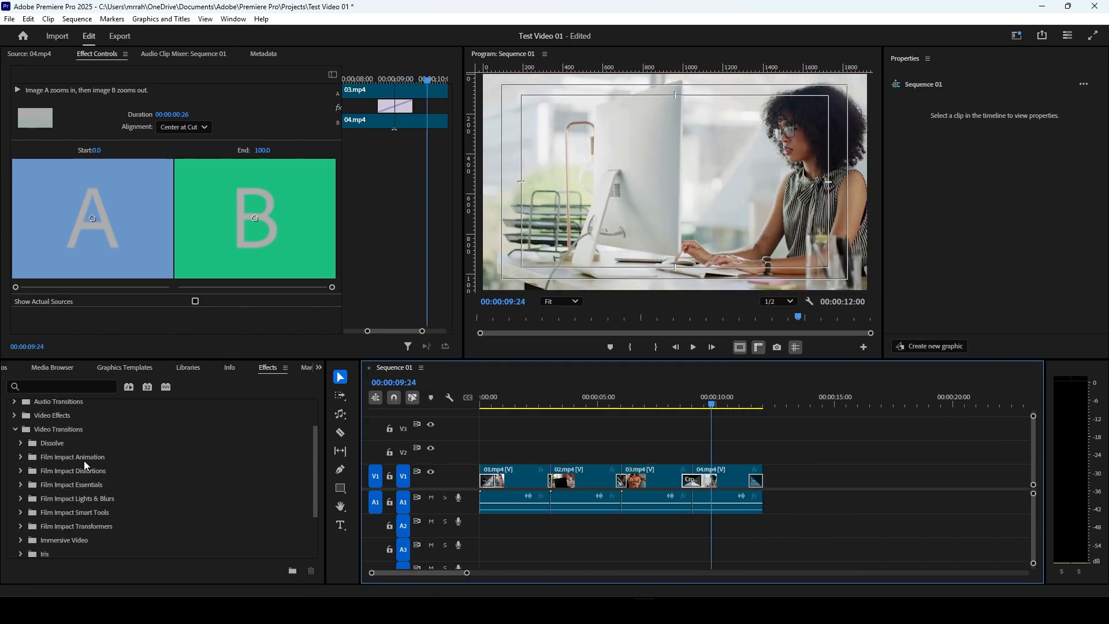
Step: Examine the Crossfade group of the Audio Transitions with Video Transitions collapsed, and move the playhead to 00:00:00:29
scroll(84, 462, up, 1)
scroll(85, 462, up, 1)
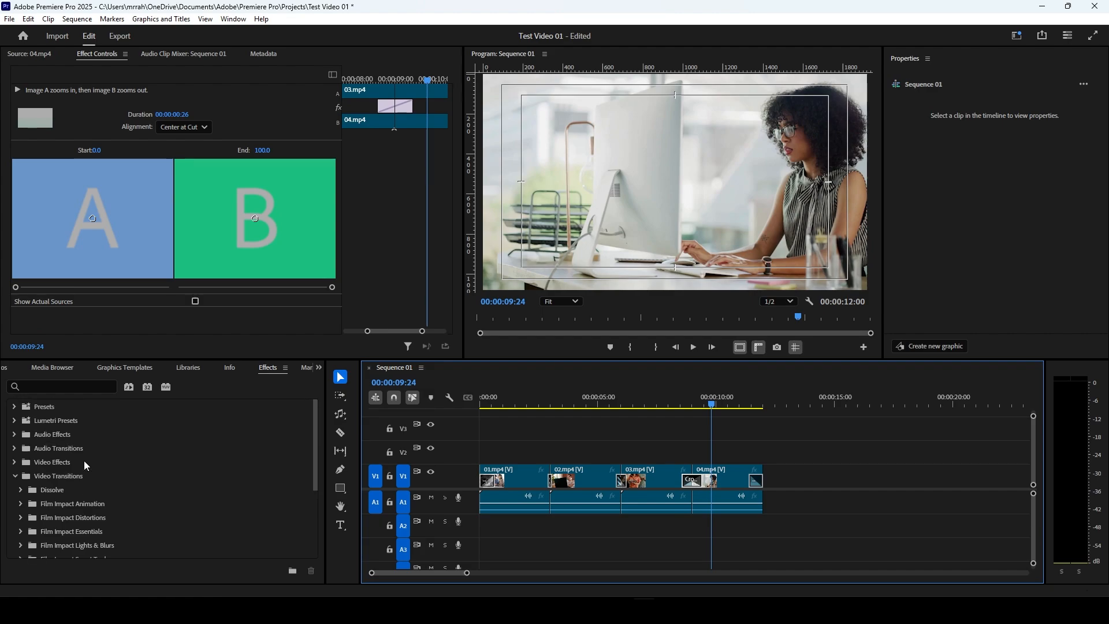
click(15, 450)
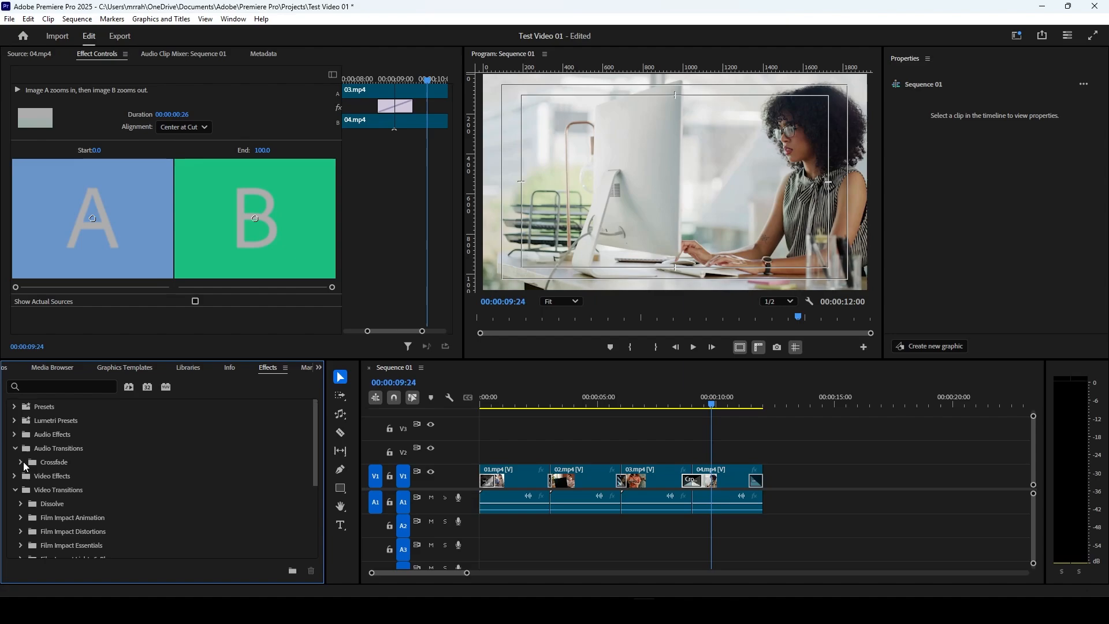
click(15, 491)
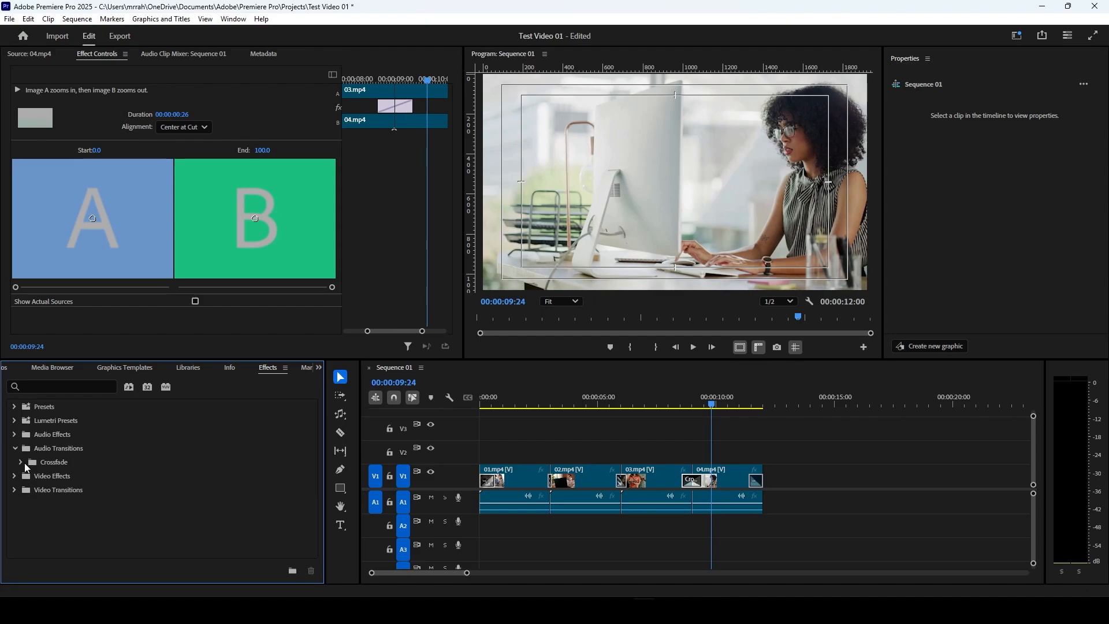
click(21, 462)
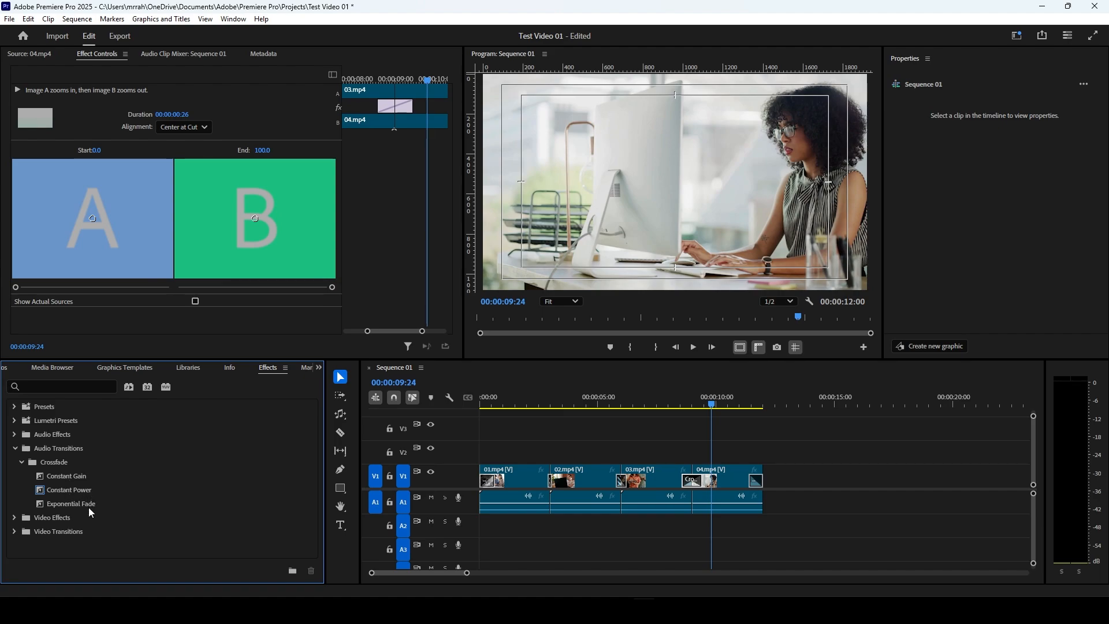
click(503, 407)
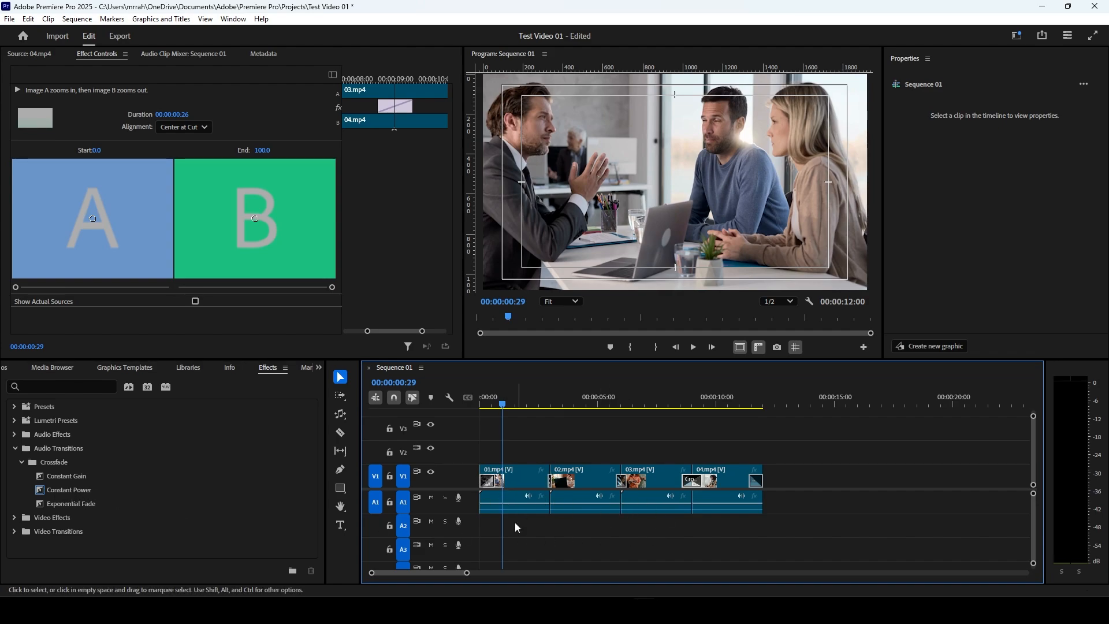
Step: Look through the Audio Effects groups, including Amplitude and Compression, Delay and Echo, and Filter and EQ
click(15, 450)
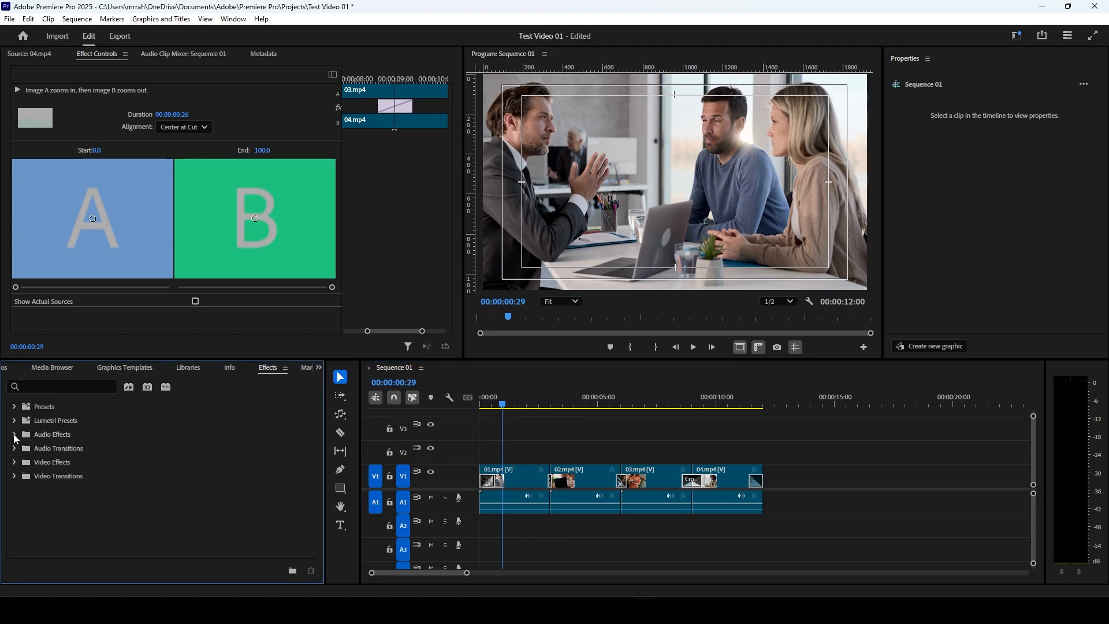
click(14, 435)
scroll(59, 464, down, 1)
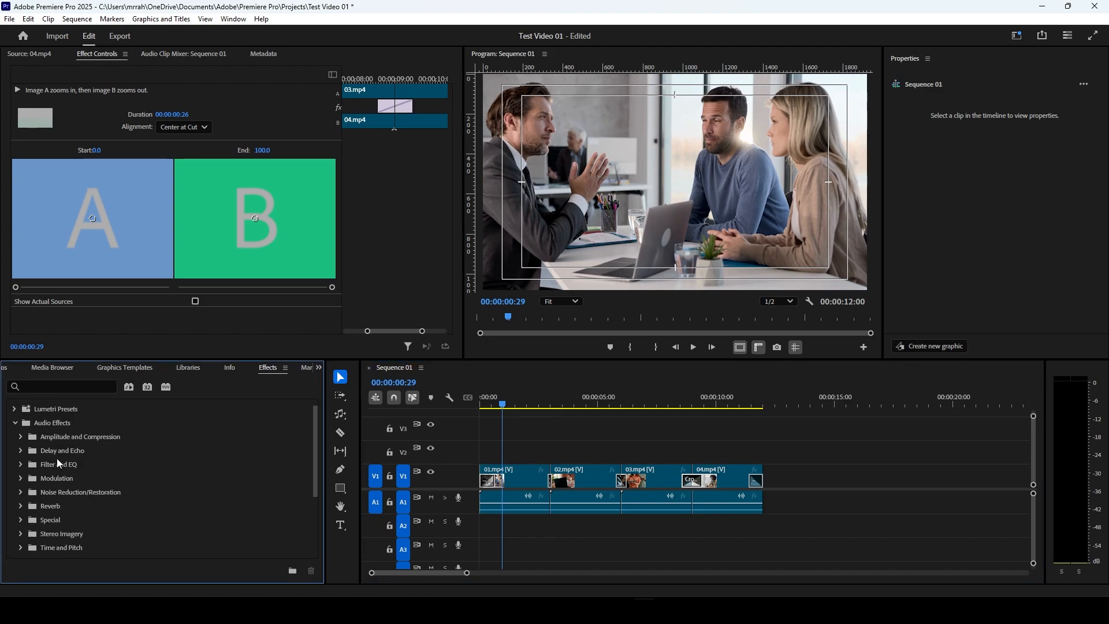
click(21, 438)
click(21, 437)
click(22, 451)
click(22, 451)
click(21, 465)
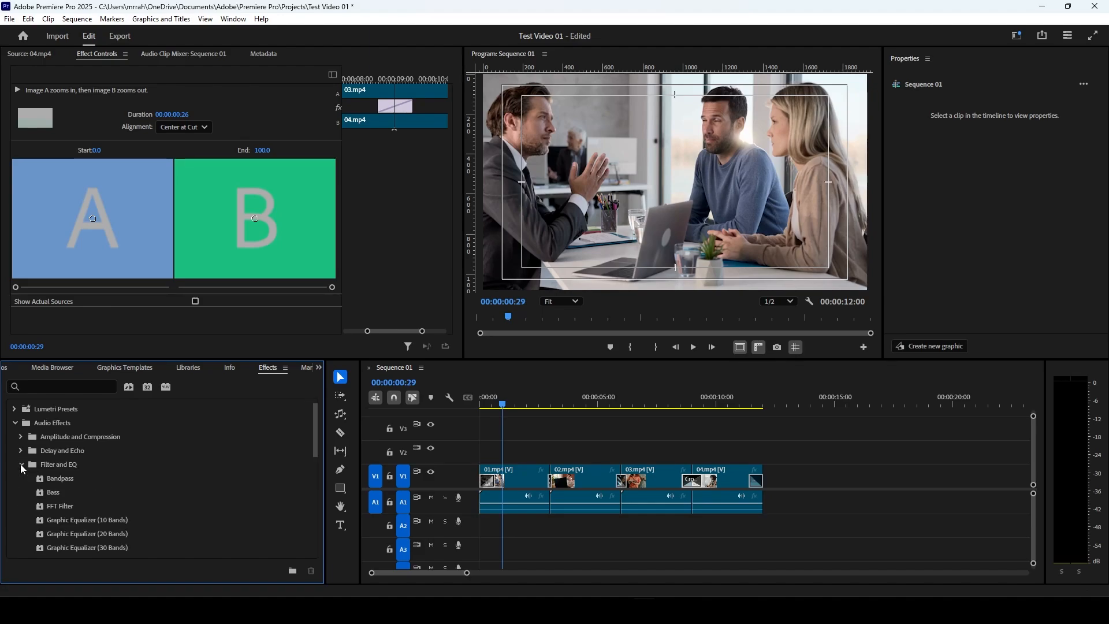
click(21, 465)
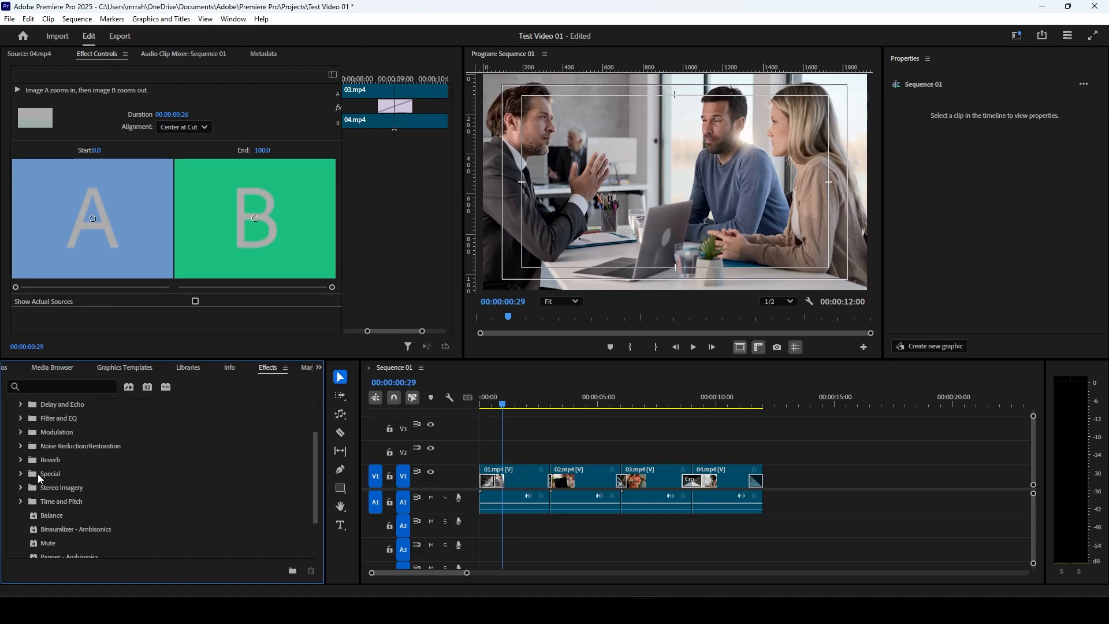
click(14, 425)
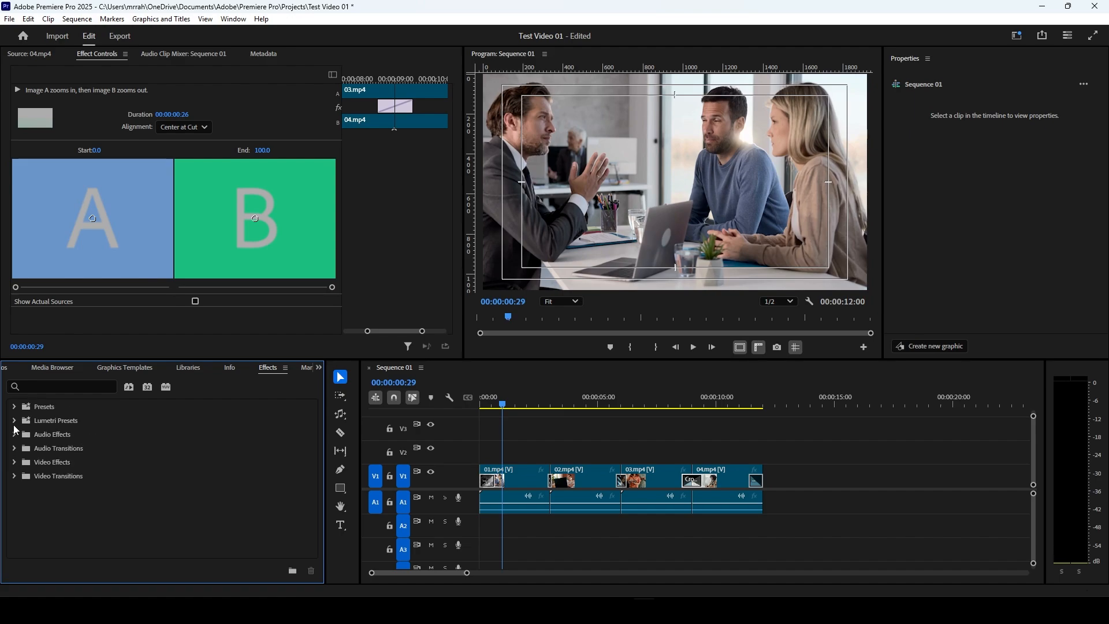
Step: Look through the Video Effects groups, checking Adjust, and expand the Blur & Sharpen group
click(14, 463)
scroll(60, 470, down, 4)
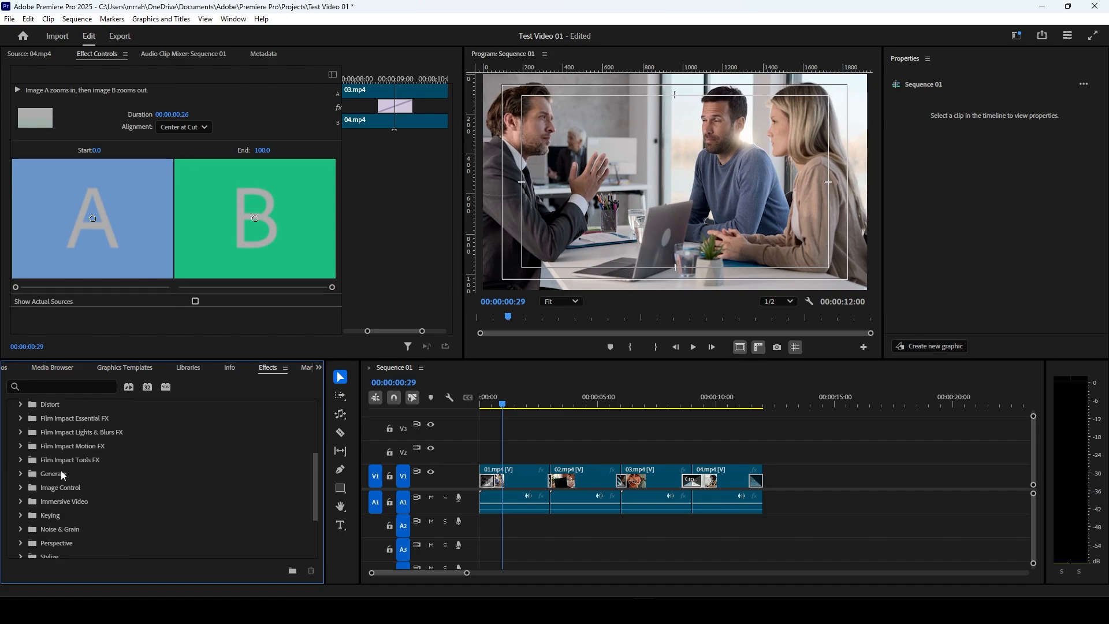
scroll(60, 470, up, 3)
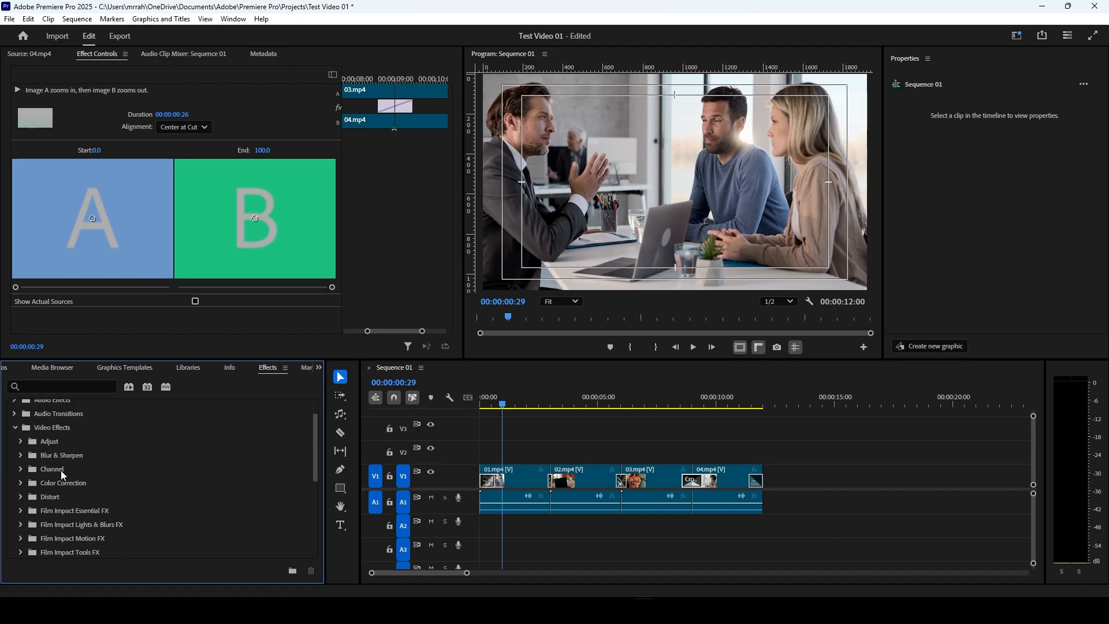
click(22, 441)
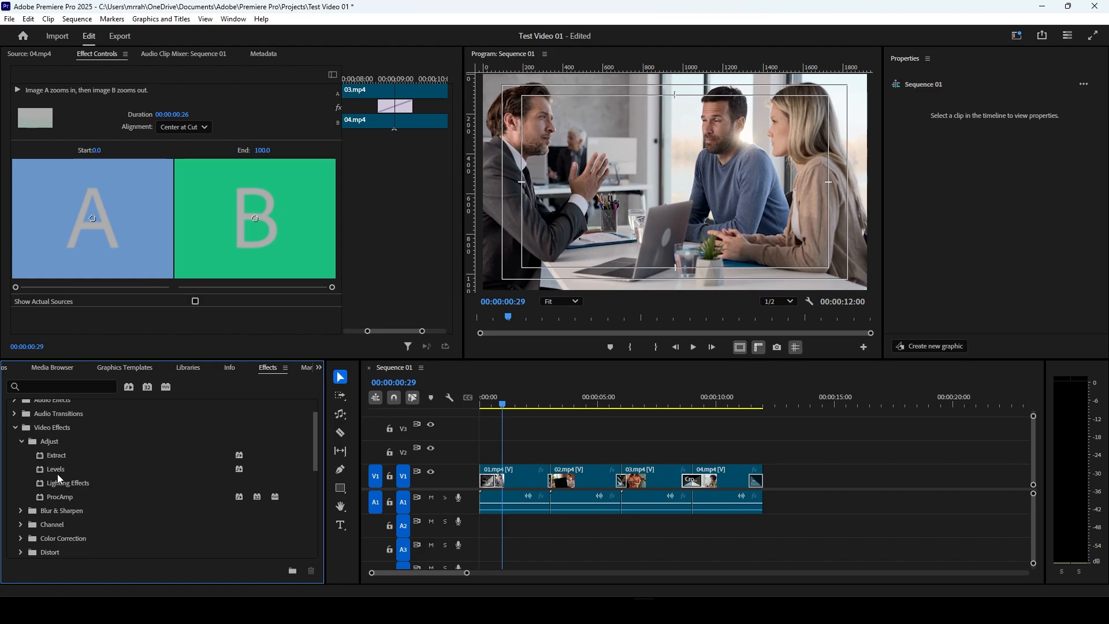
click(16, 428)
click(14, 462)
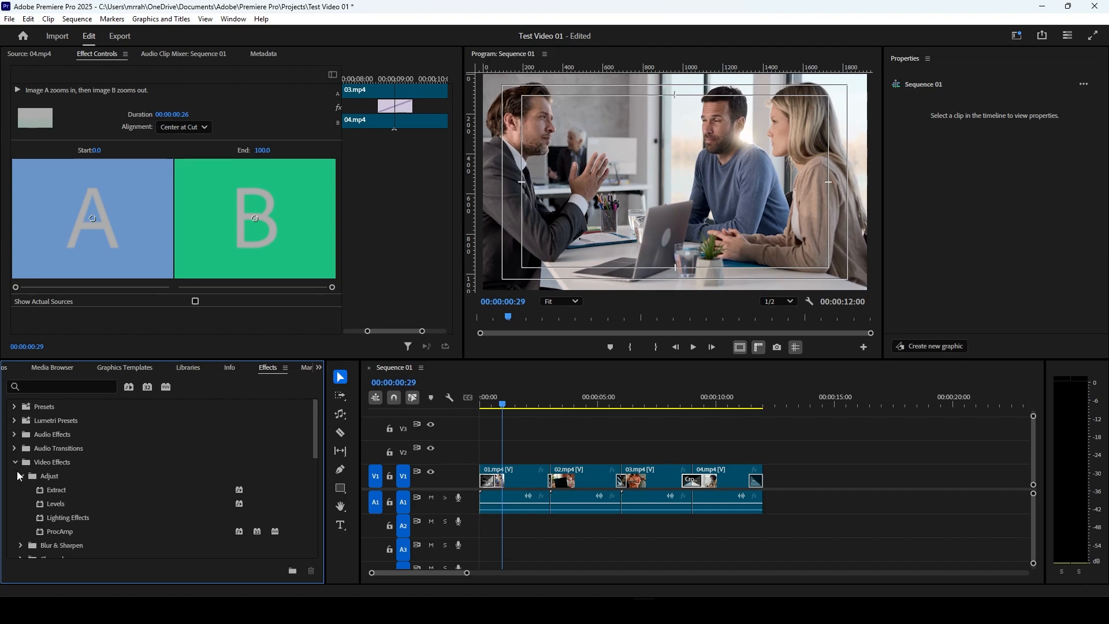
scroll(21, 476, down, 3)
click(19, 430)
click(20, 444)
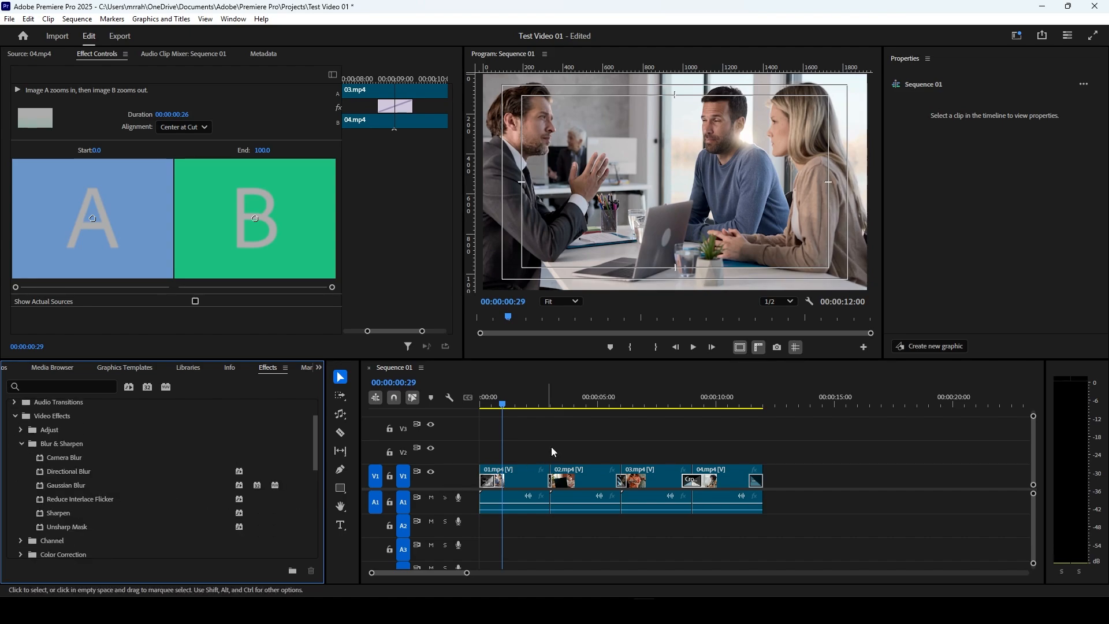
Step: Split the 02.mp4 clip at 00:00:04:15 with the Razor tool and return to the Selection tool
click(586, 403)
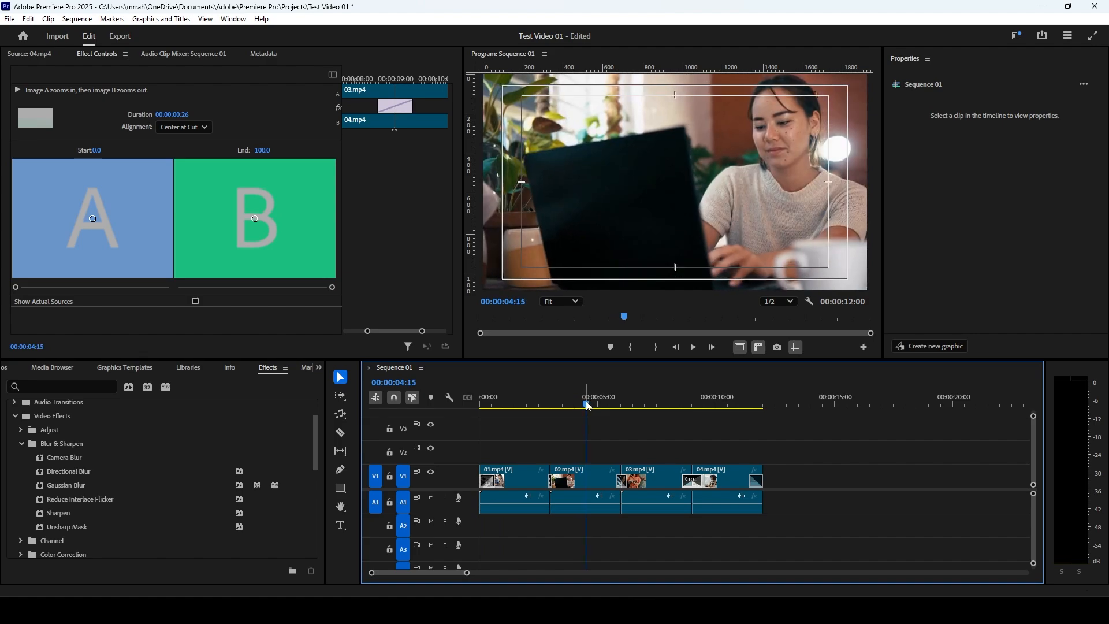
click(576, 480)
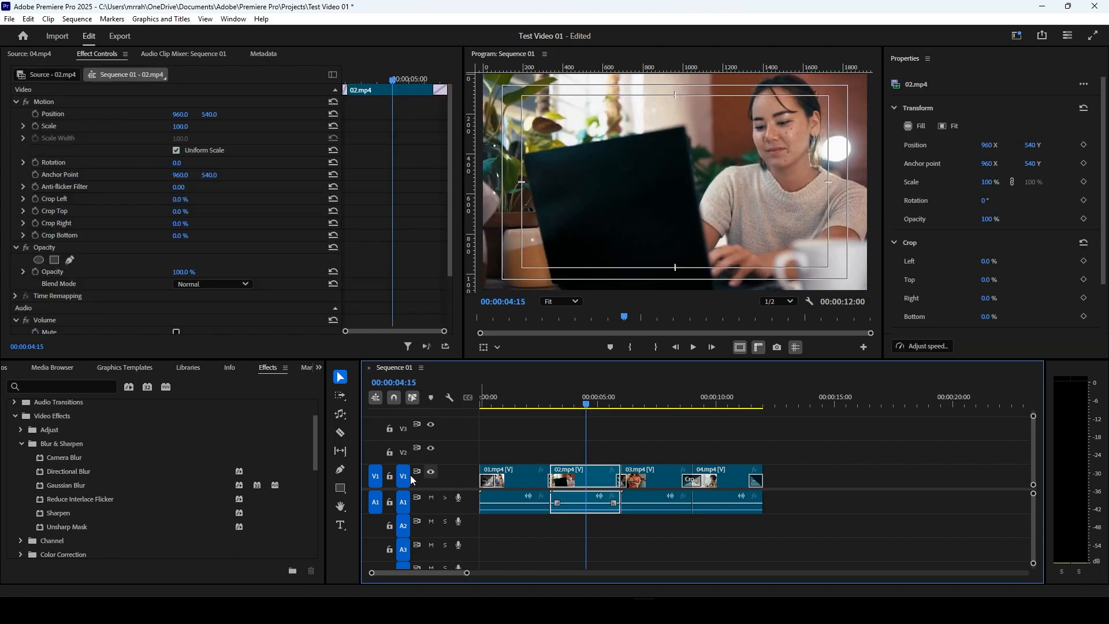
click(341, 432)
click(588, 477)
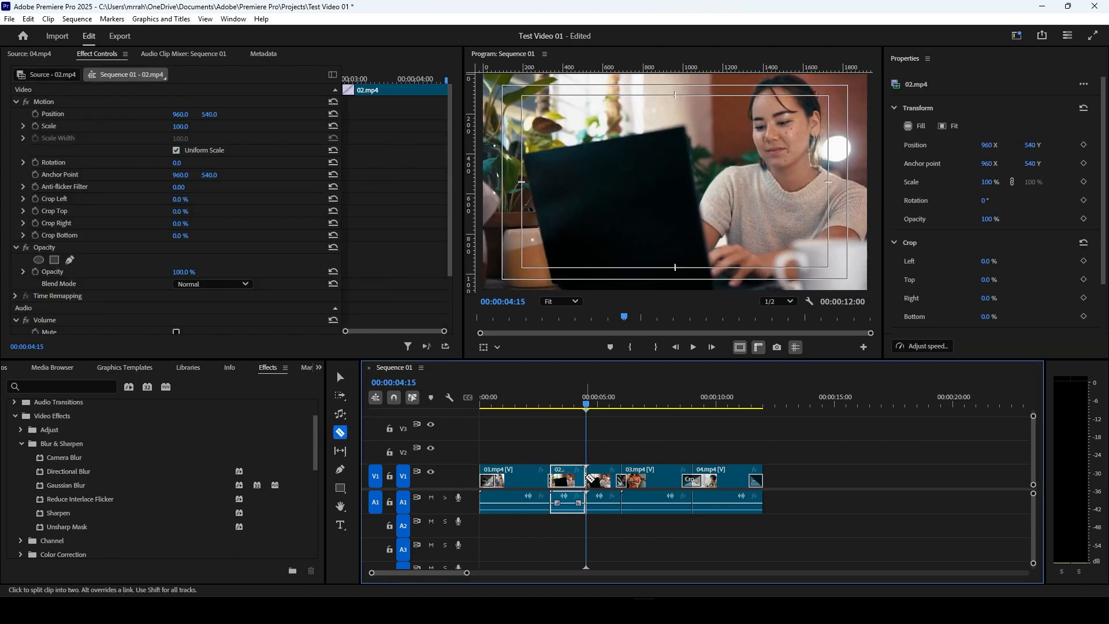
click(341, 377)
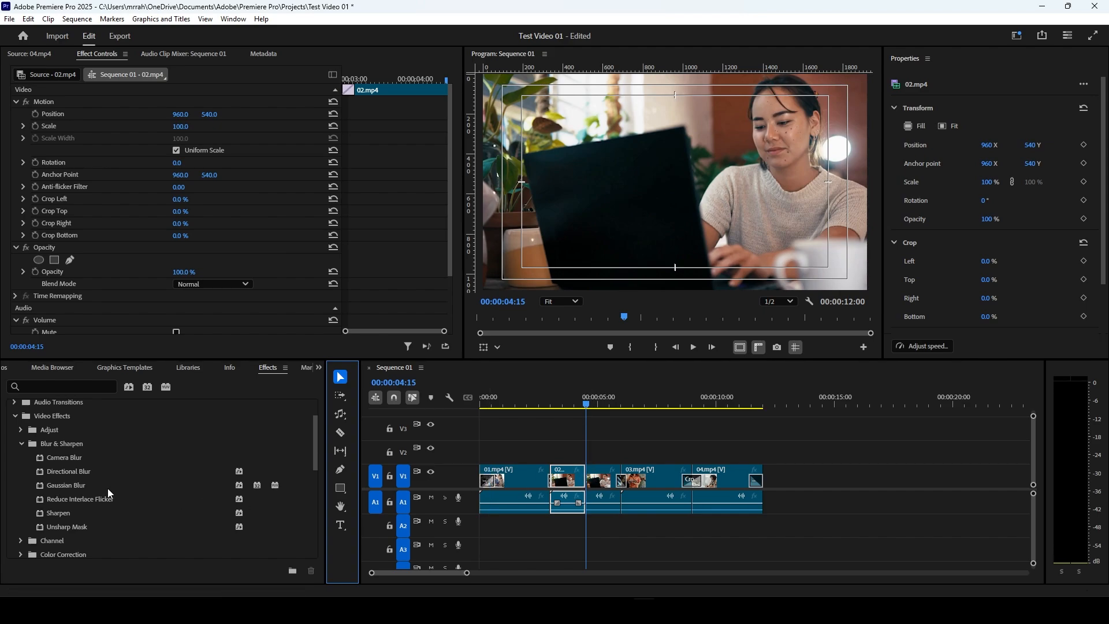
Step: Apply Gaussian Blur to the second part of 02.mp4 with Blurriness 30 and check it at 00:00:04:25
drag(65, 487, 605, 487)
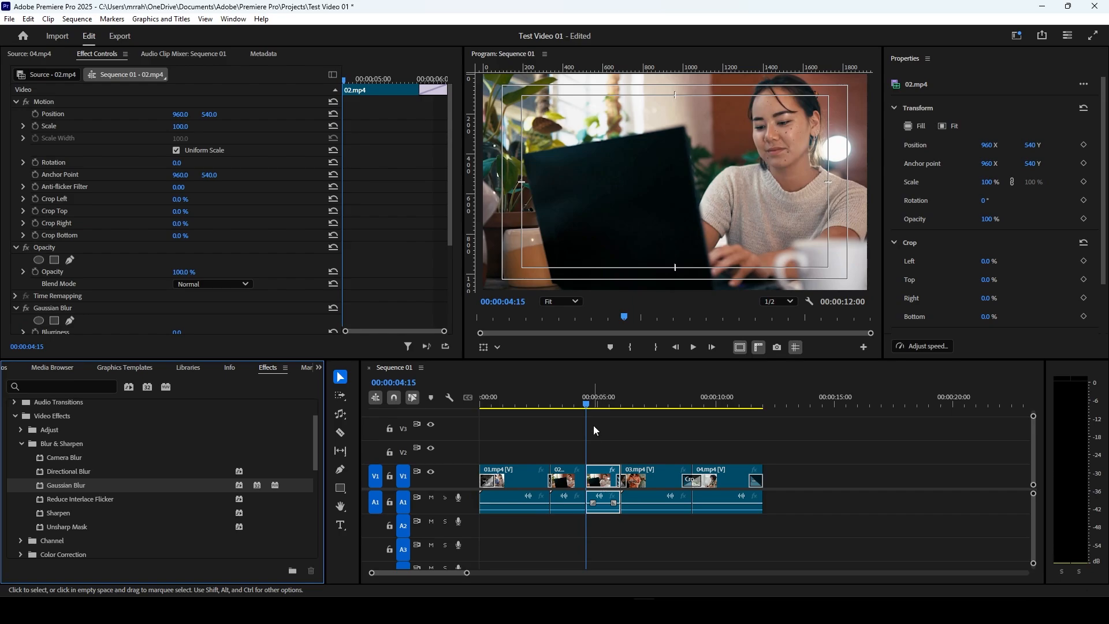
drag(587, 407, 593, 407)
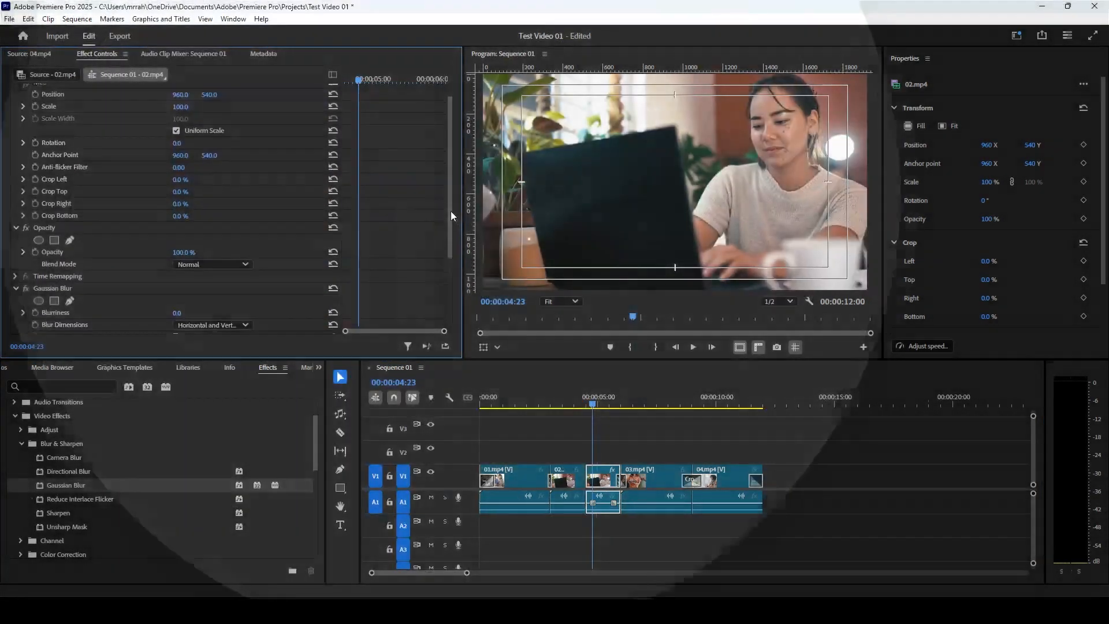
drag(451, 210, 461, 283)
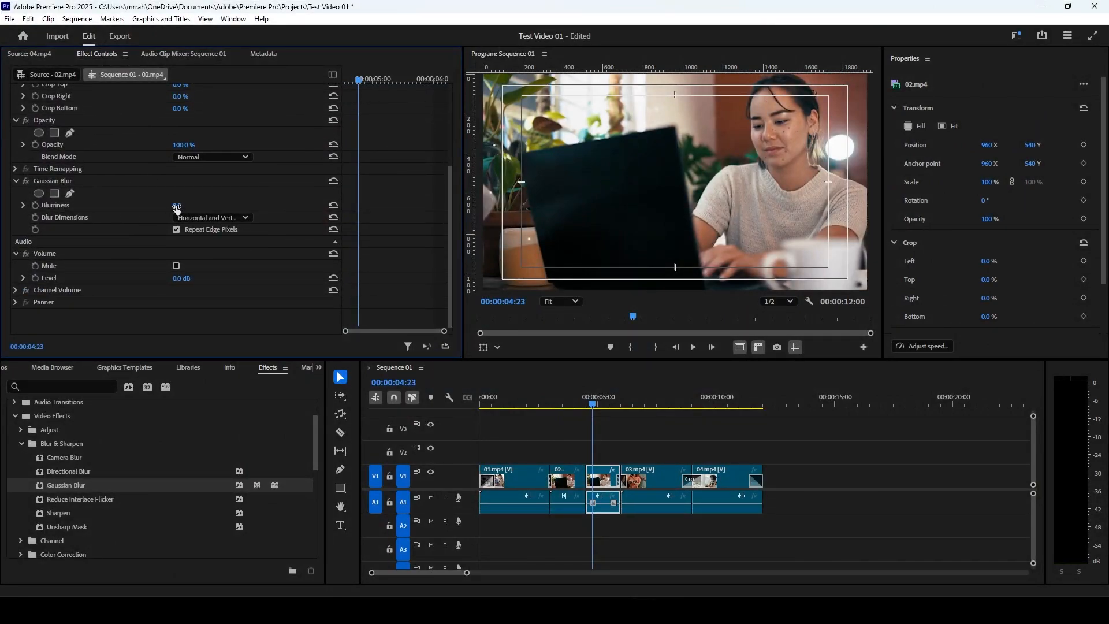
drag(182, 205, 187, 206)
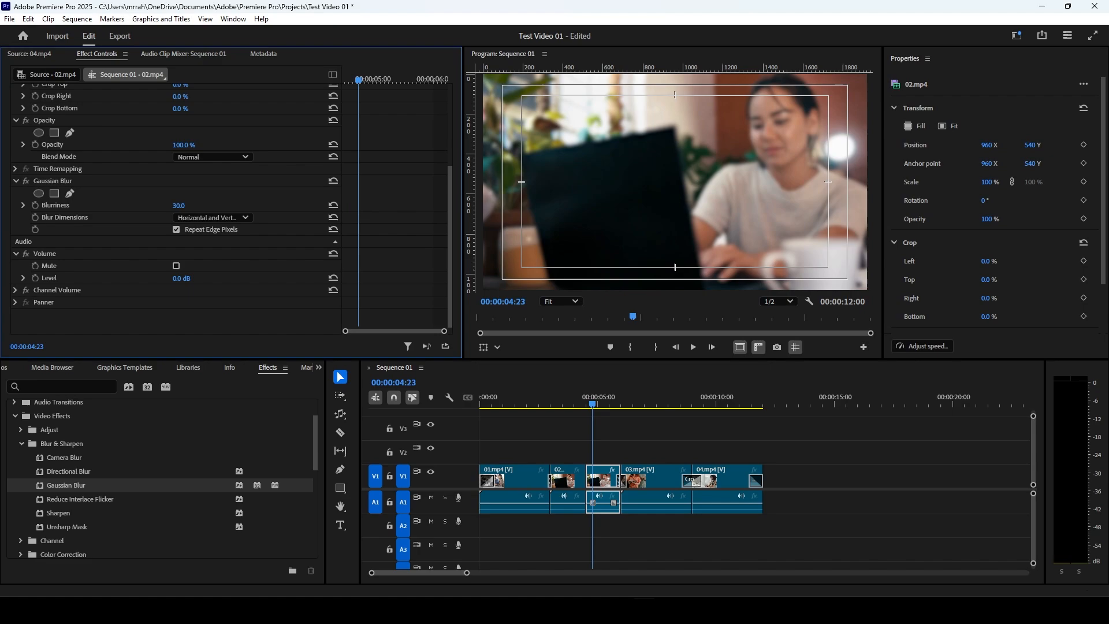
drag(187, 206, 189, 206)
mouse_move(593, 405)
mouse_down()
mouse_move(582, 405)
mouse_move(594, 405)
mouse_up()
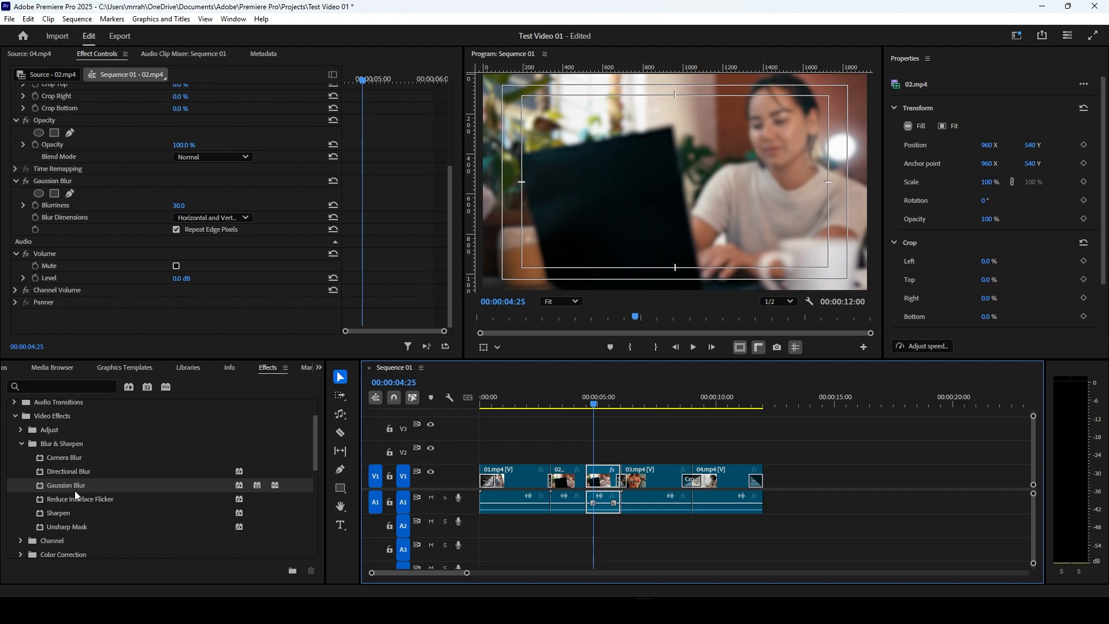
Step: Collapse Blur & Sharpen and examine the effects in the Color Correction and Distort groups of the Video Effects
scroll(74, 490, down, 3)
scroll(74, 488, up, 3)
click(22, 443)
scroll(26, 453, down, 2)
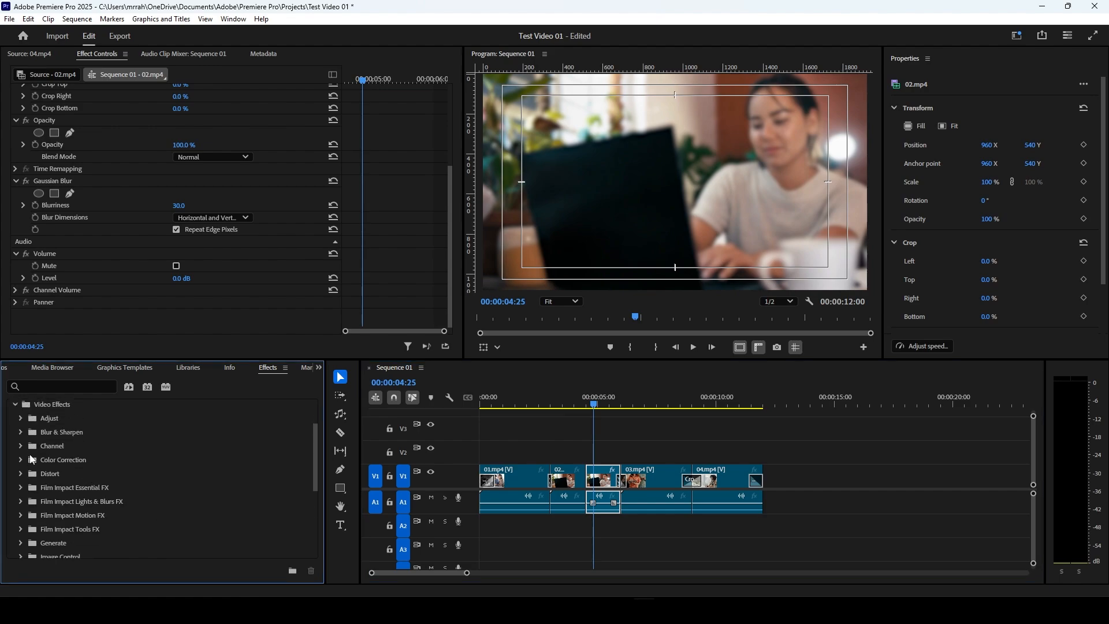
click(20, 449)
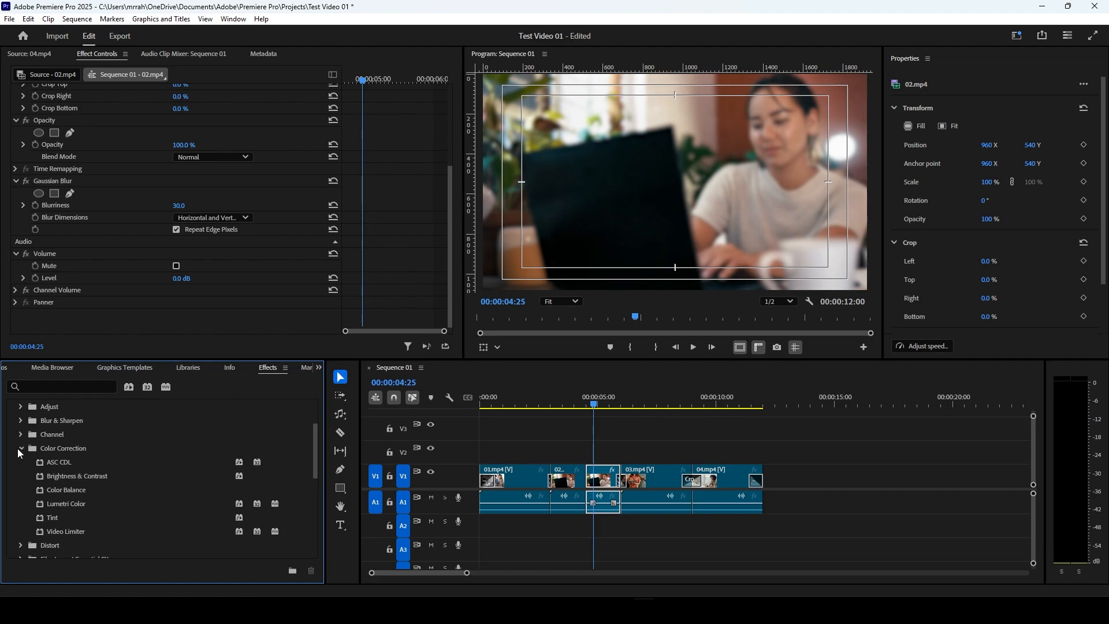
click(21, 449)
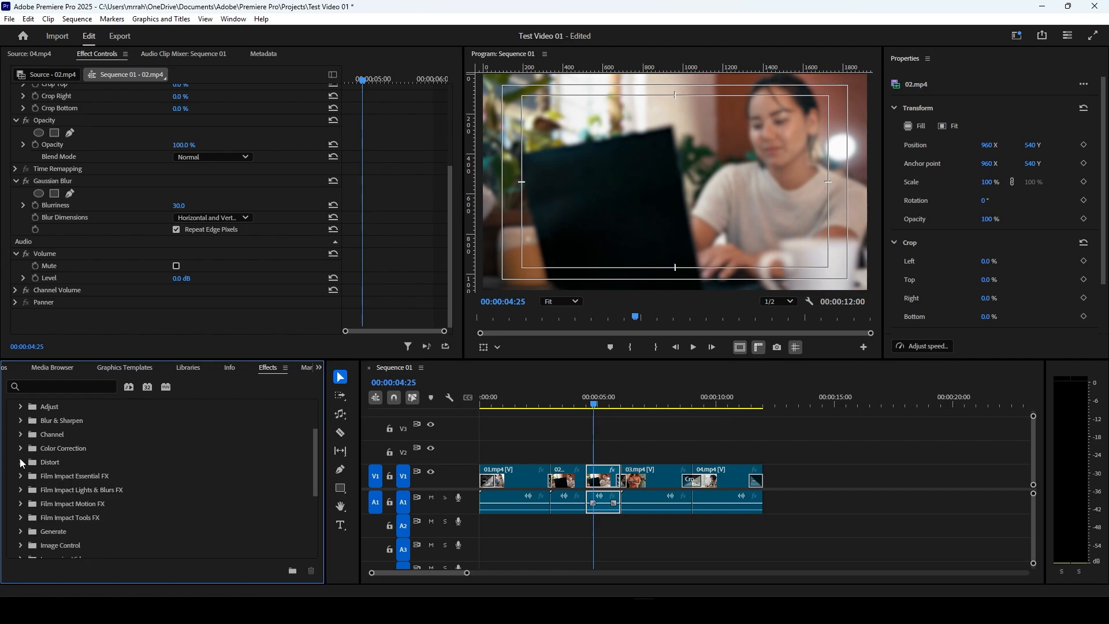
click(21, 463)
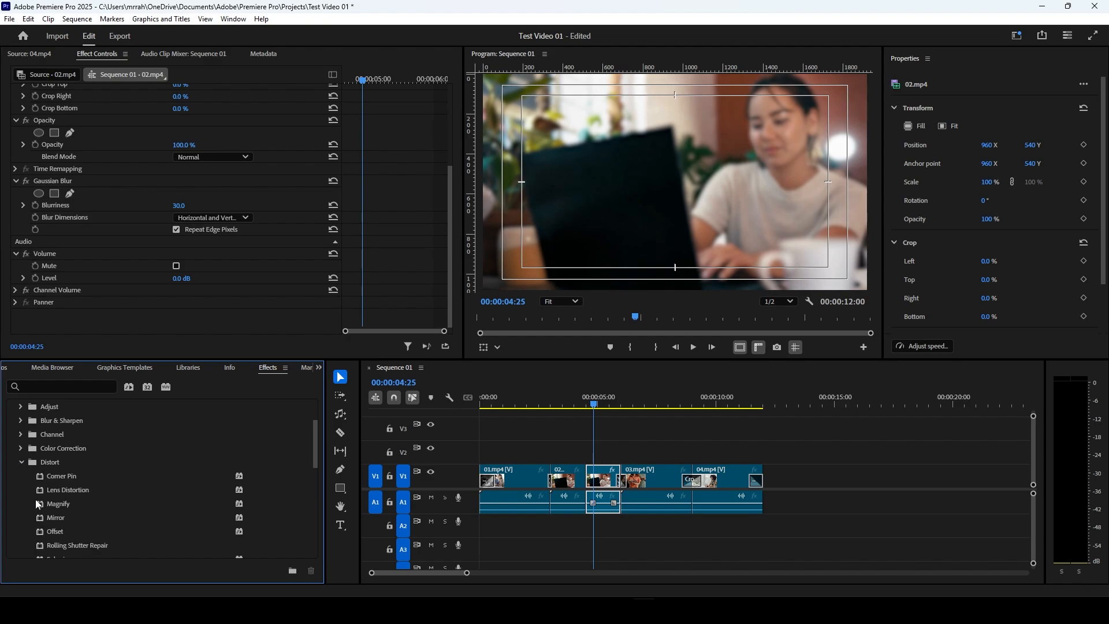
scroll(36, 505, down, 2)
scroll(49, 466, down, 1)
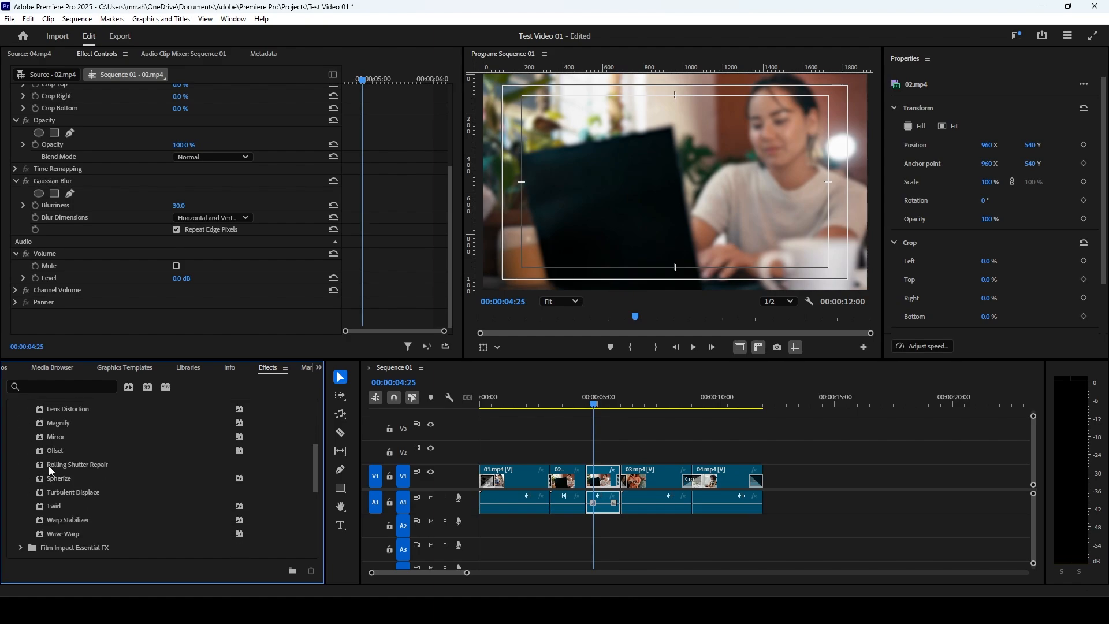
Step: Collapse the Distort group and expand the Image Control group in Video Effects
scroll(48, 466, up, 2)
click(20, 428)
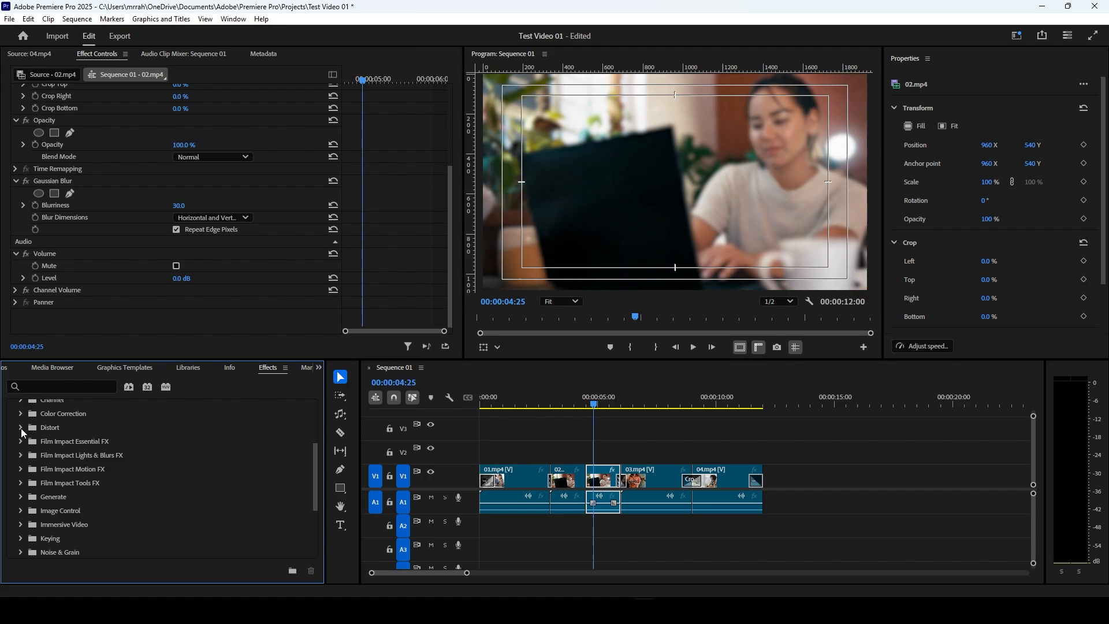
scroll(50, 490, down, 3)
click(20, 465)
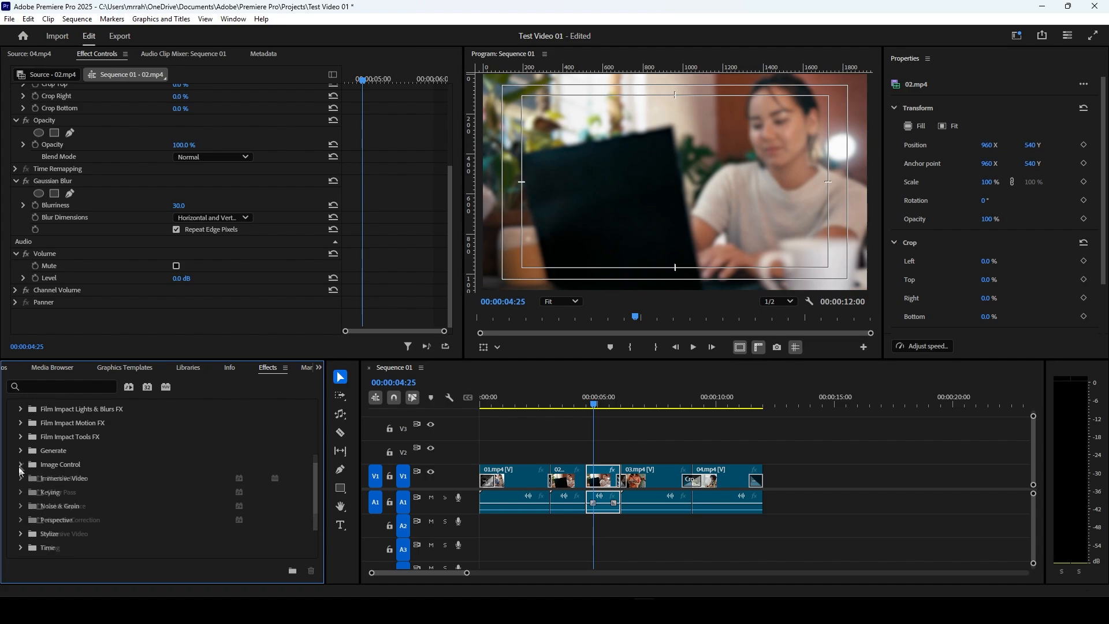
Step: Split the 03.mp4 clip at 00:00:07:15 with the Razor tool and return to the Selection tool
click(659, 408)
click(664, 479)
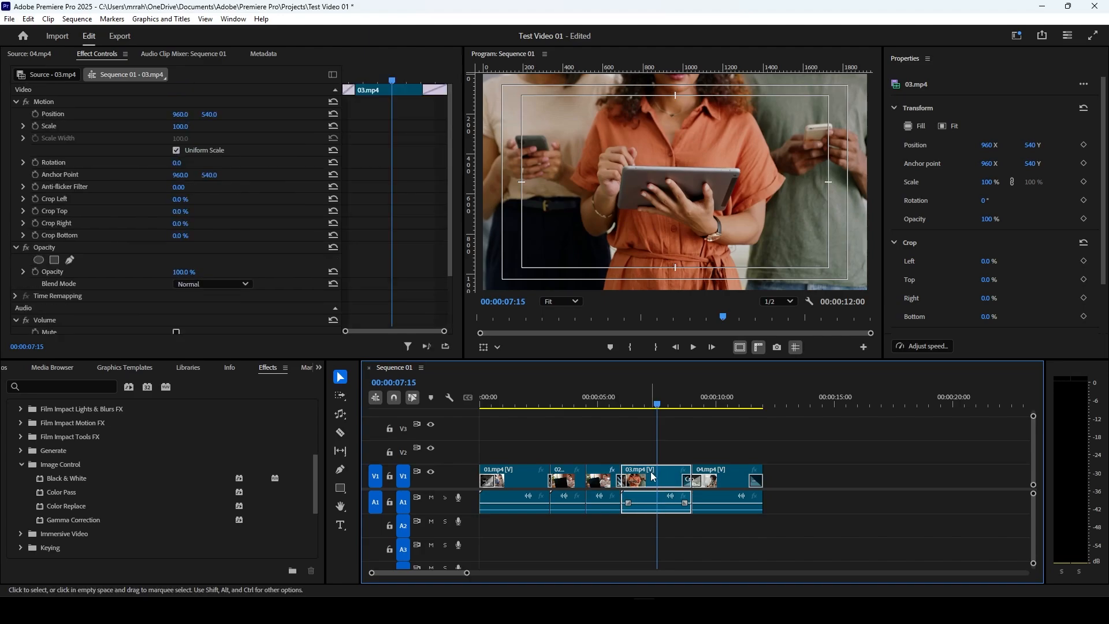
click(340, 433)
key(ctrl+k)
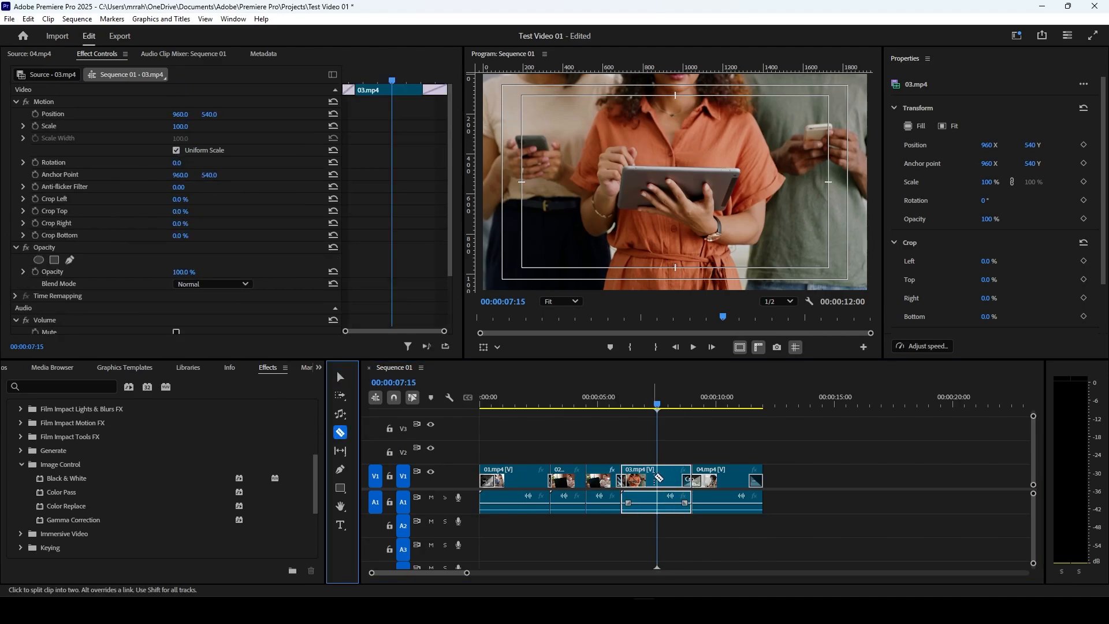
click(341, 377)
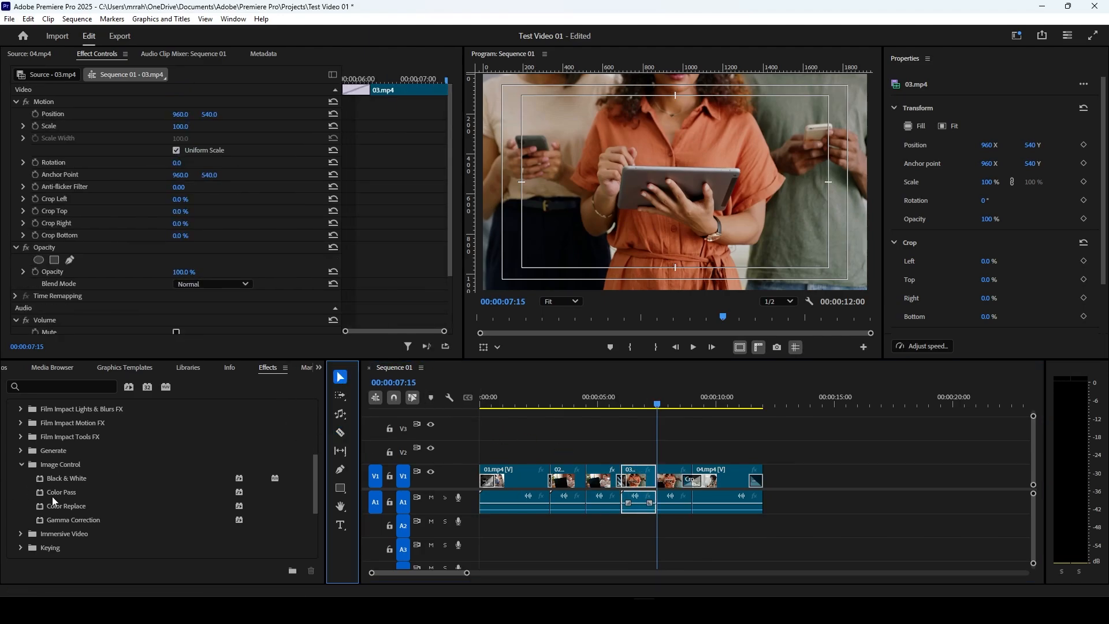
Step: Apply Black & White to the second part of 03.mp4 and check the effect and its settings at 00:00:07:27
drag(54, 480, 677, 485)
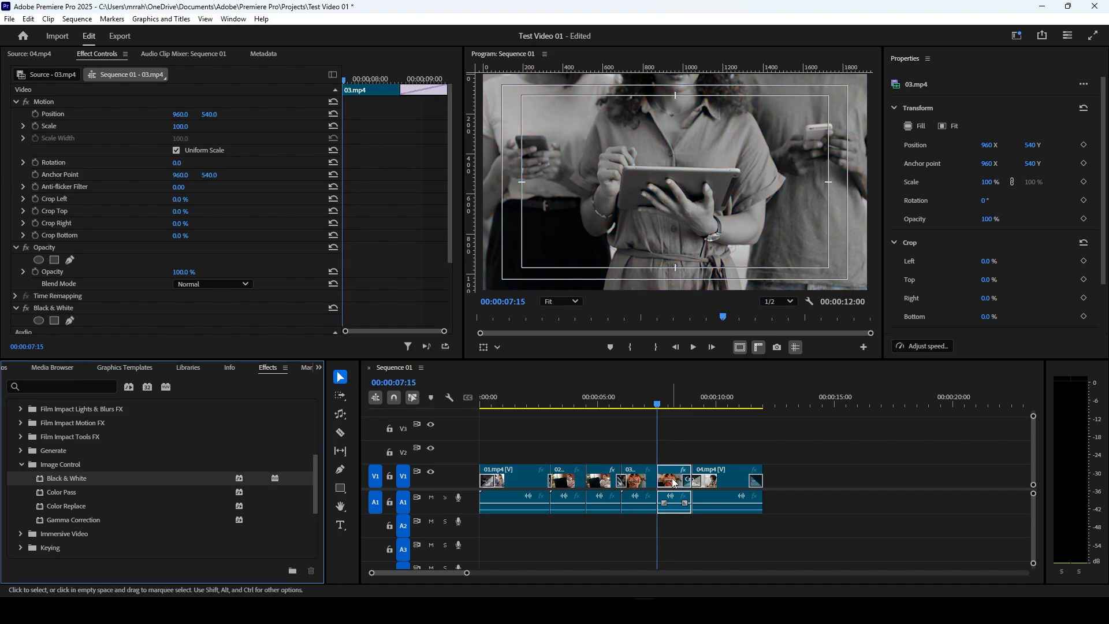
click(667, 404)
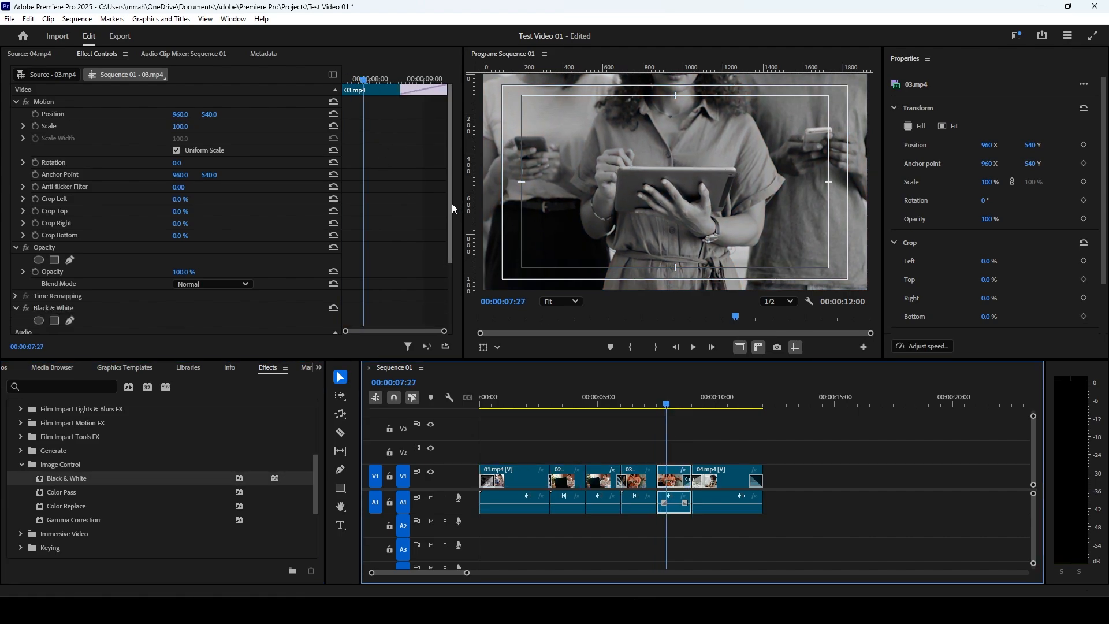
drag(452, 203, 380, 294)
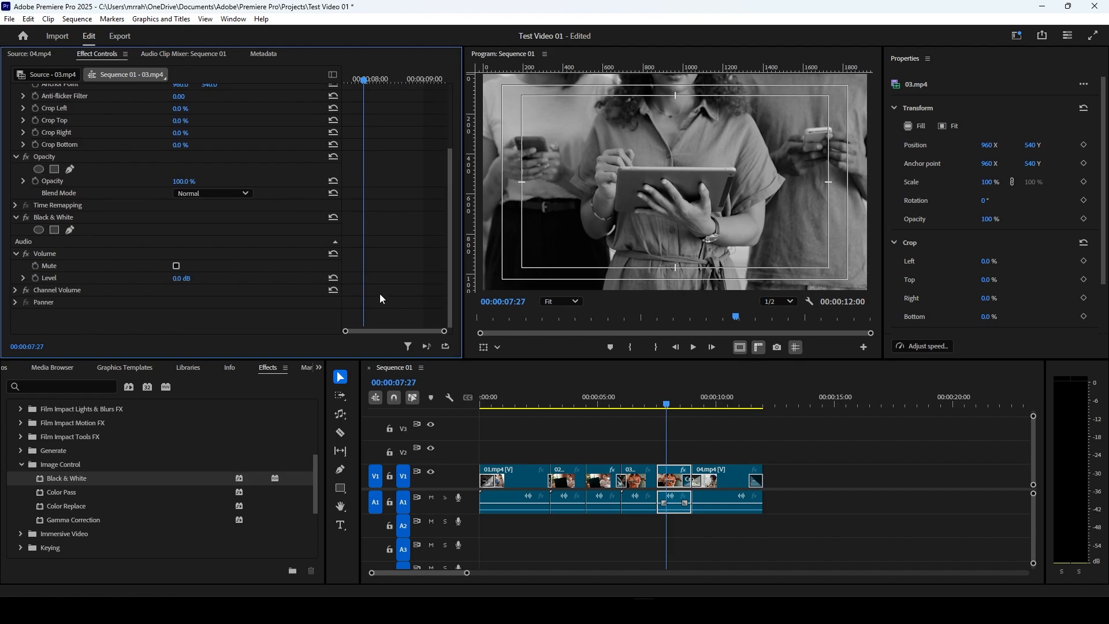
click(16, 217)
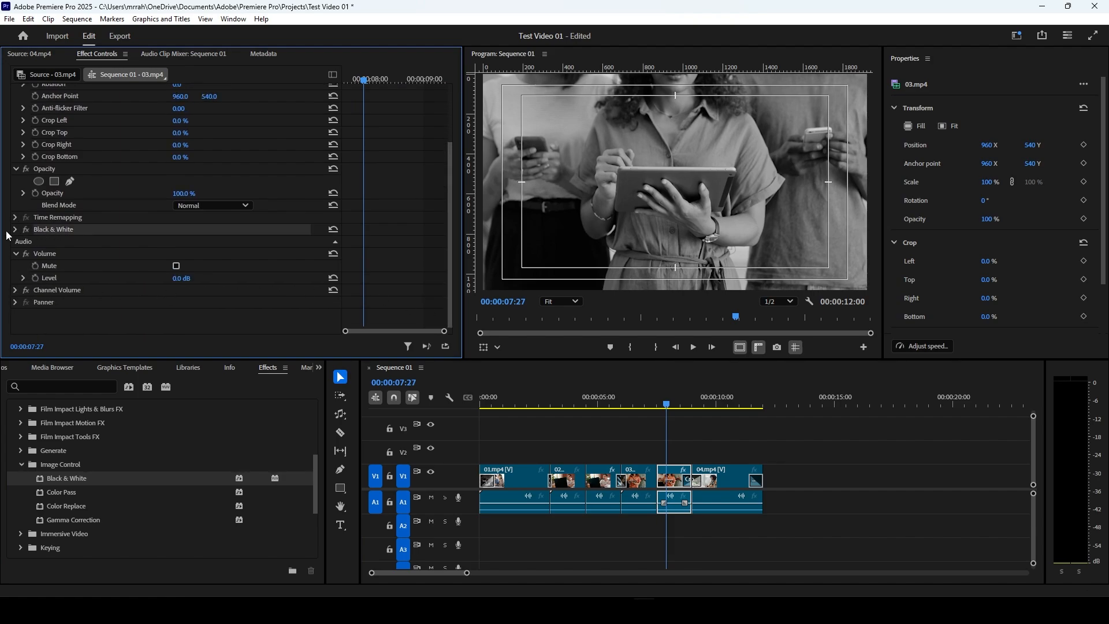
click(16, 231)
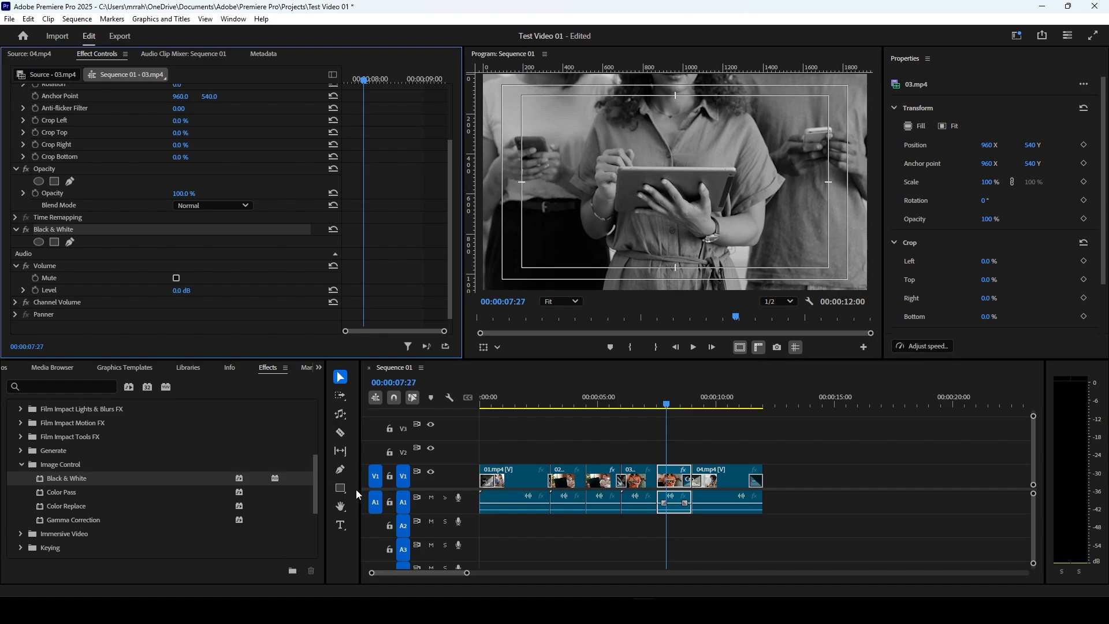
Step: Collapse Image Control and examine the effects in the Keying, Perspective and Transform groups of Video Effects
drag(318, 490, 317, 511)
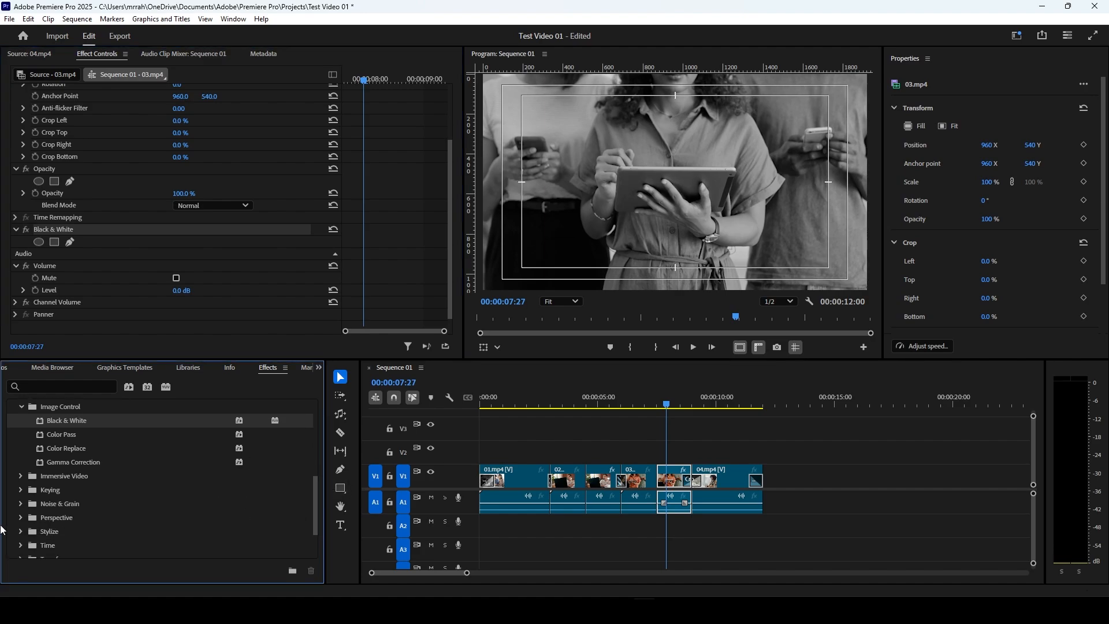
click(22, 407)
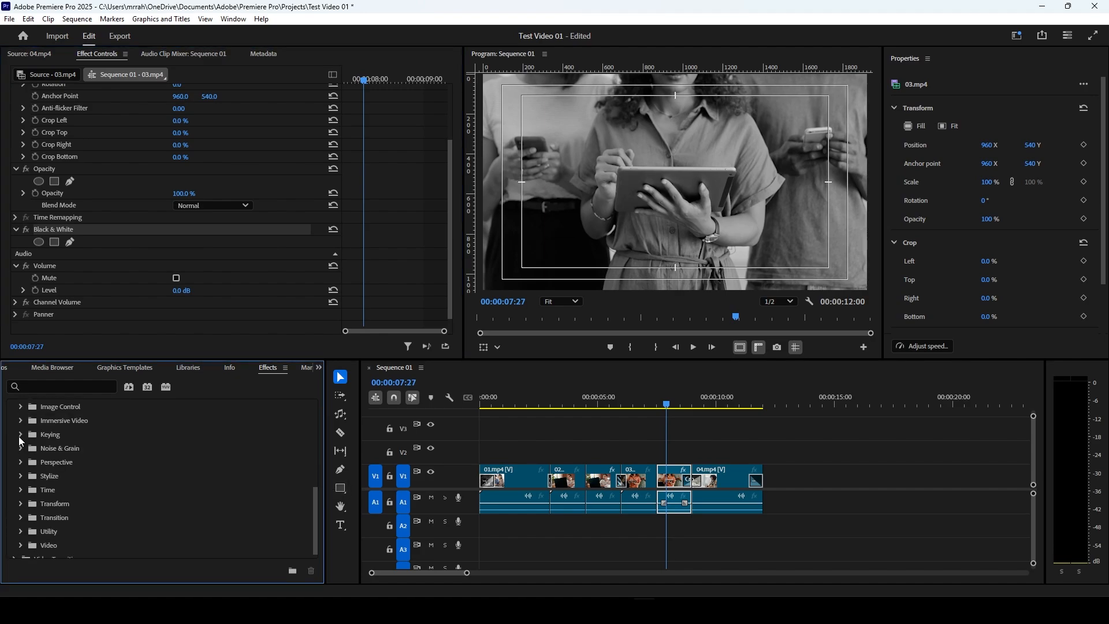
click(22, 434)
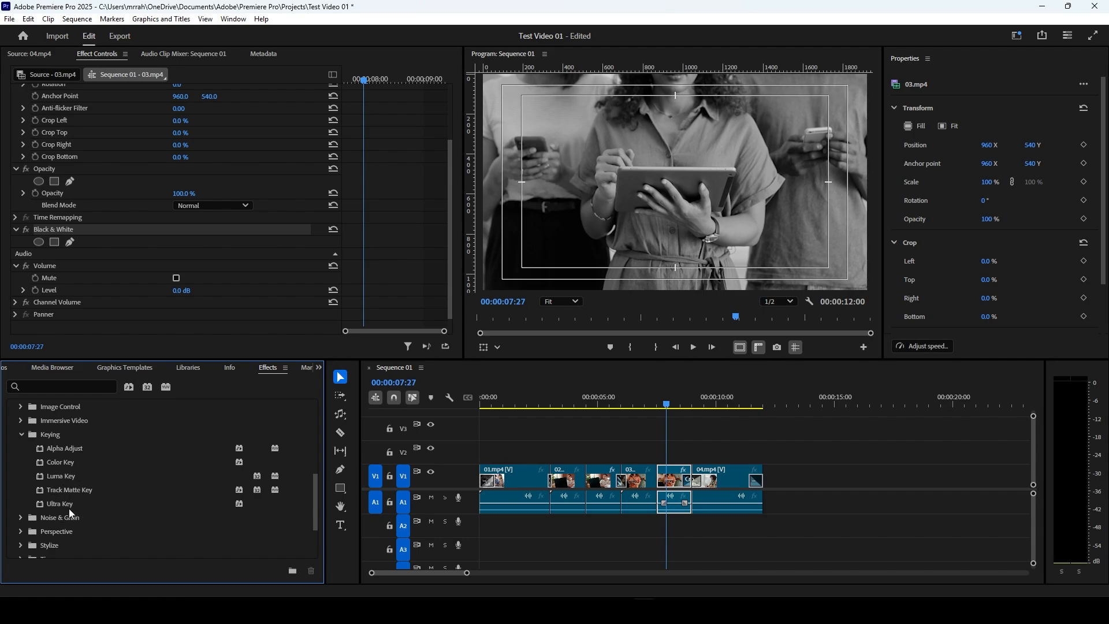
scroll(68, 508, down, 2)
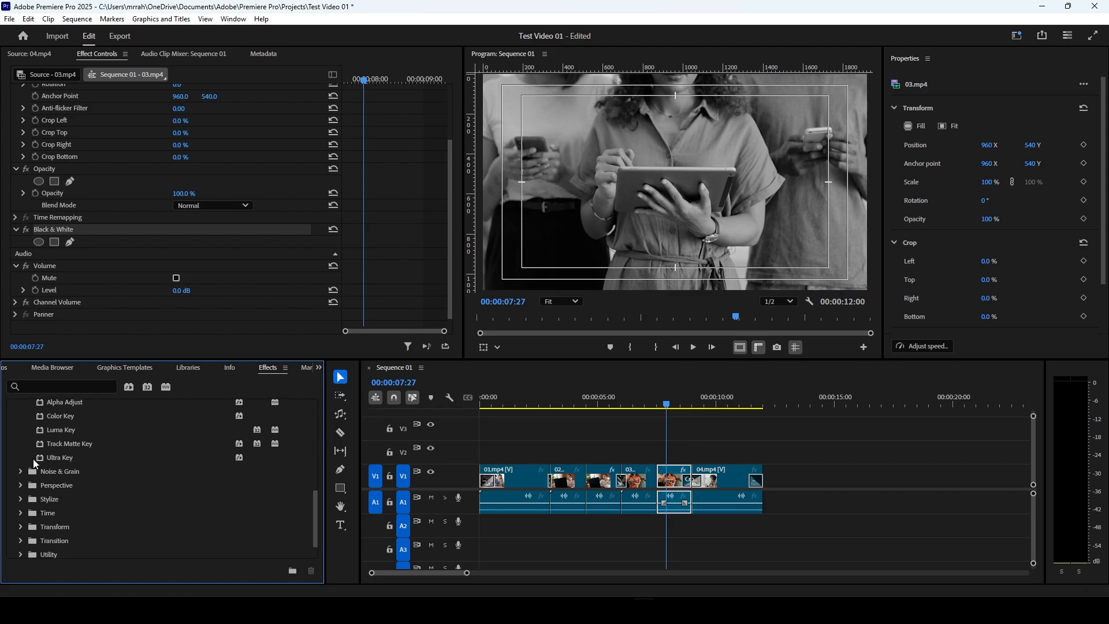
scroll(33, 459, up, 2)
click(27, 434)
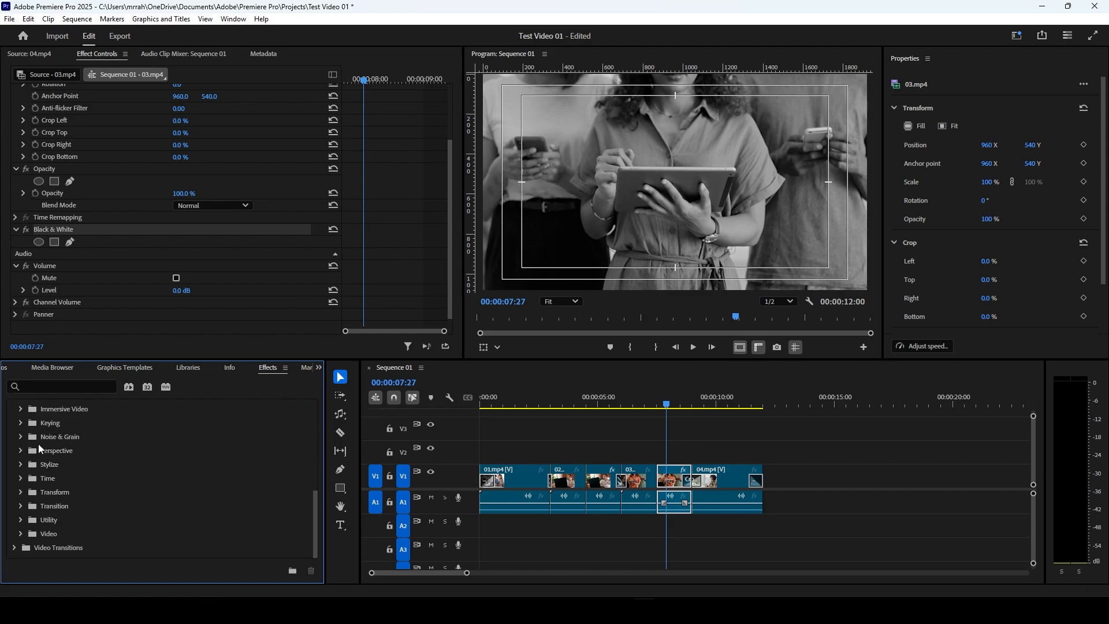
click(20, 451)
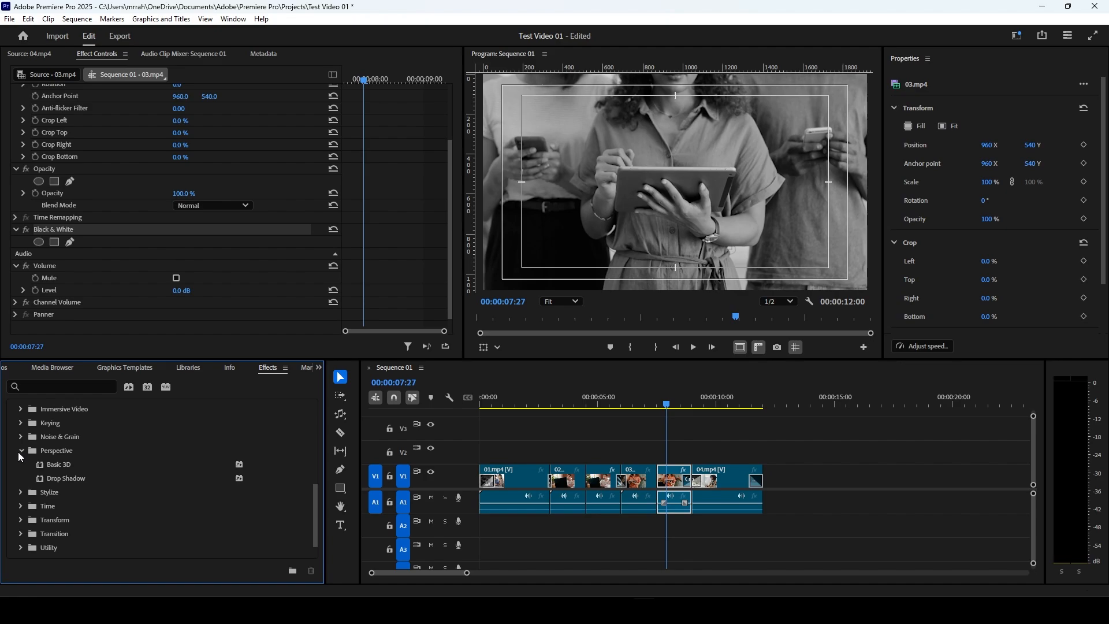
click(21, 456)
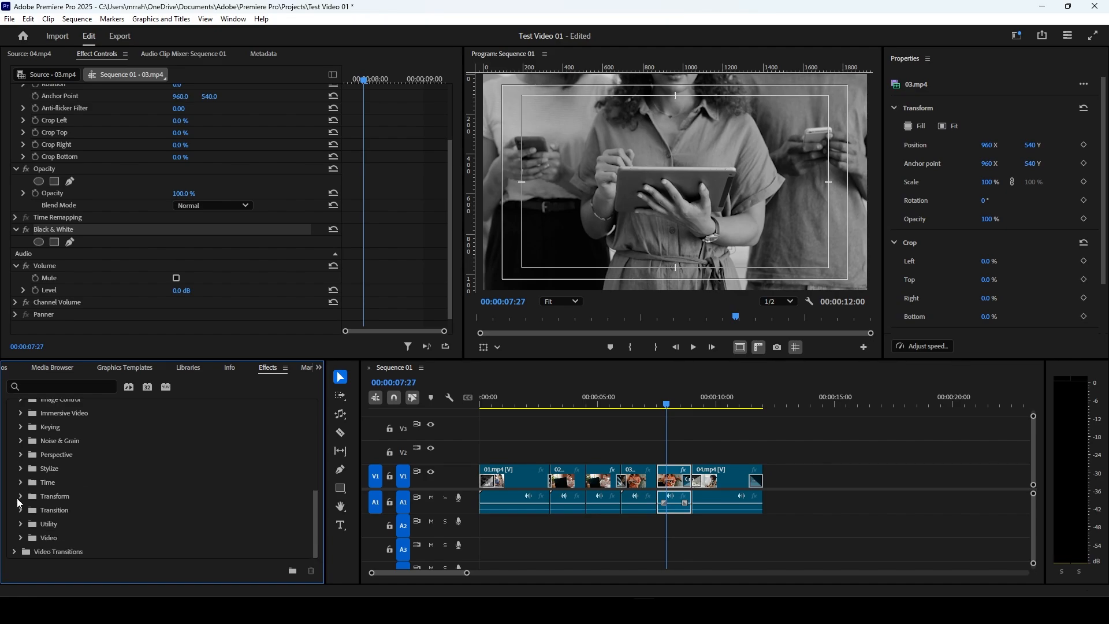
click(19, 497)
scroll(54, 499, down, 1)
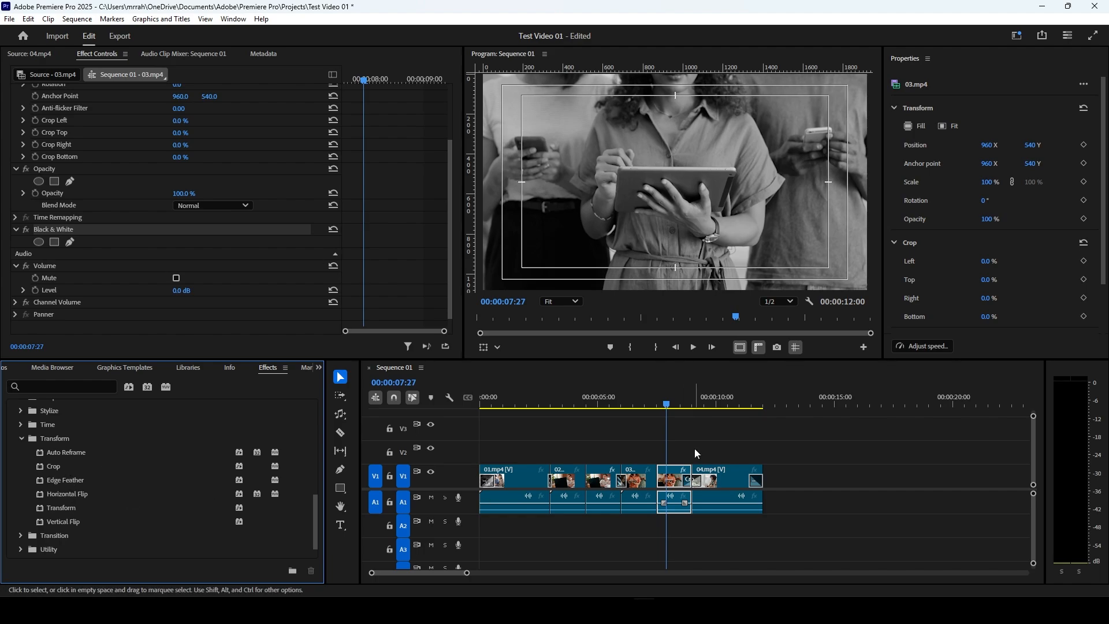
Step: Split the 04.mp4 clip at 00:00:10:08 with the Razor tool and apply Horizontal Flip to its second part
click(723, 403)
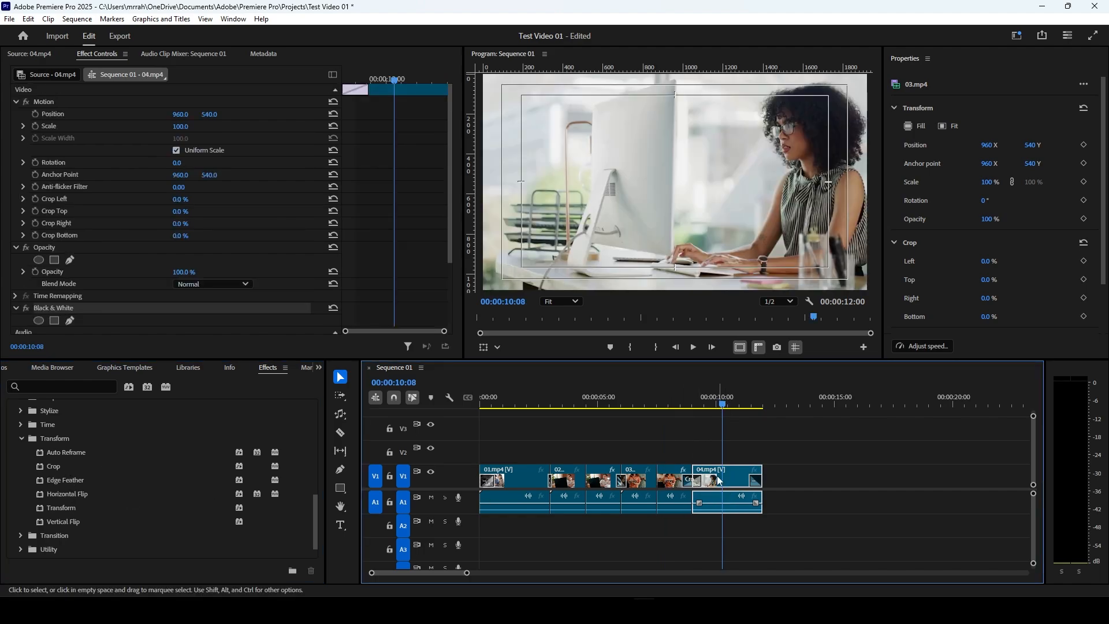
click(340, 432)
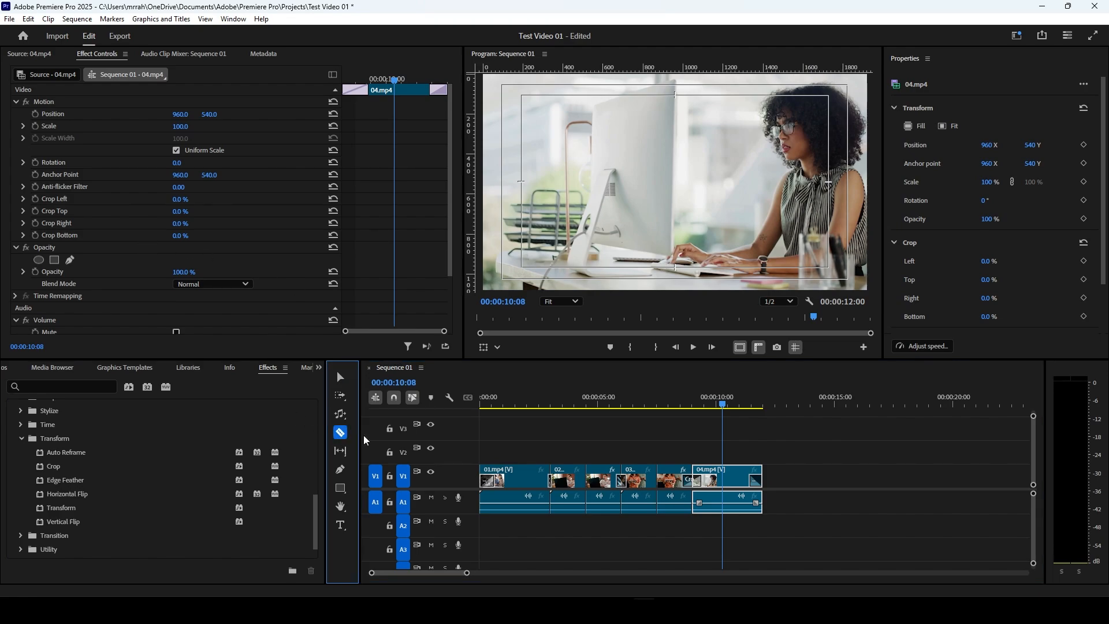
click(727, 476)
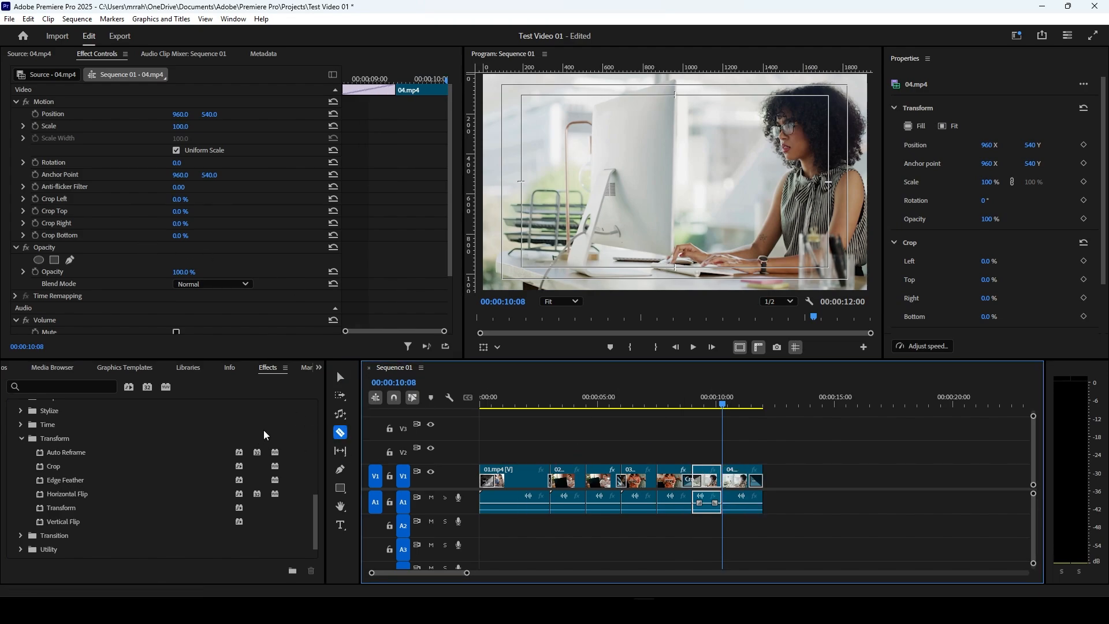
click(338, 380)
scroll(171, 472, down, 1)
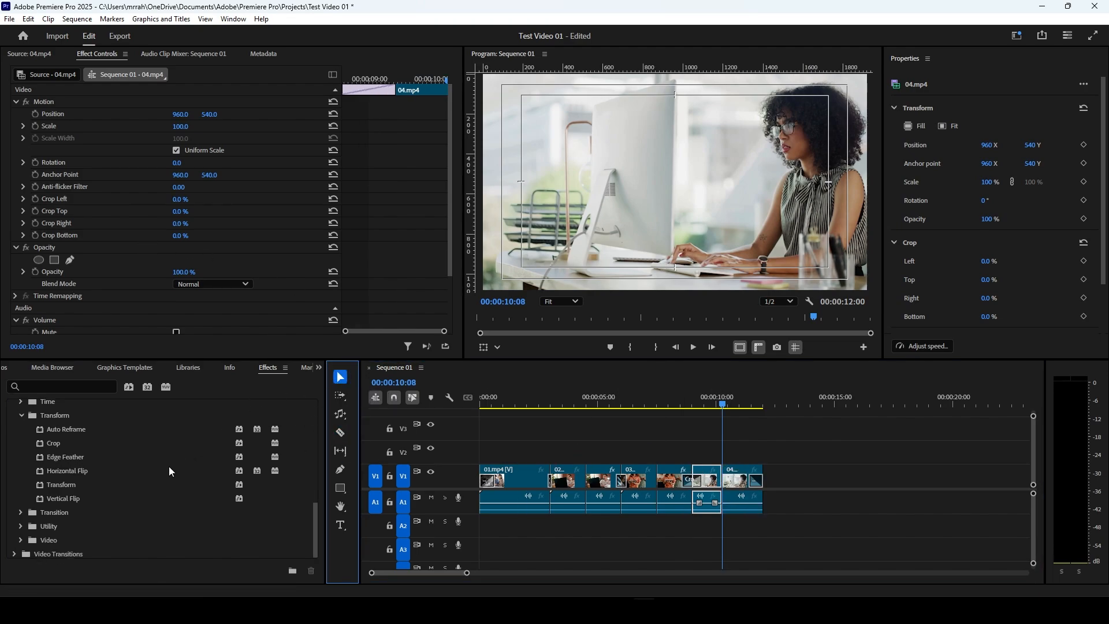
drag(64, 470, 737, 483)
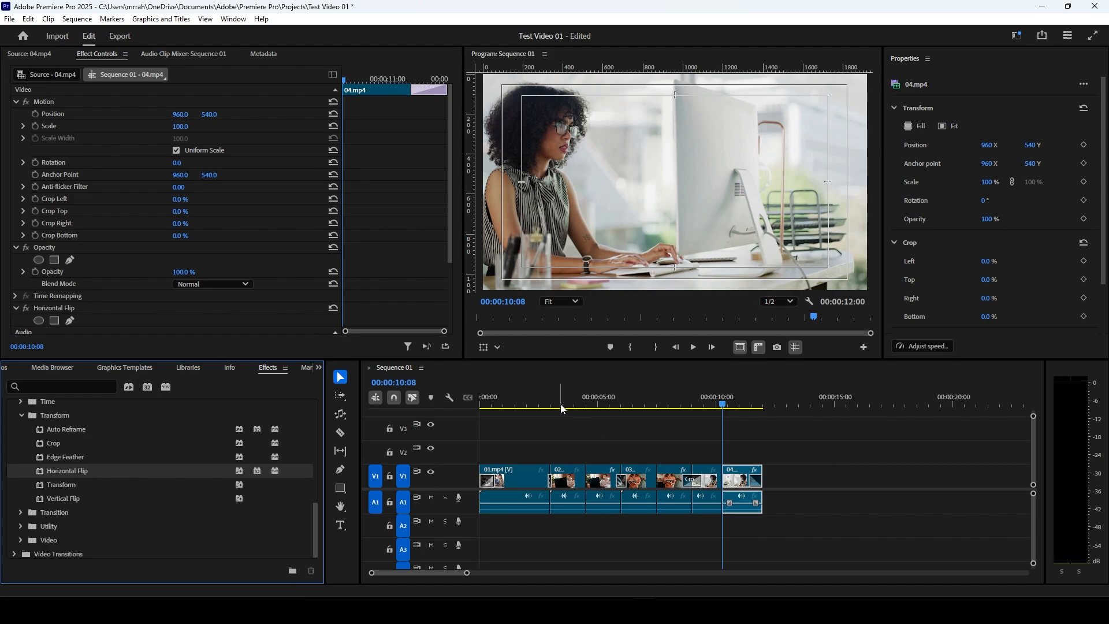
Step: Split the 01.mp4 clip at 00:00:02:02 with the Razor tool and return to the Selection tool
click(525, 404)
drag(526, 406, 529, 431)
click(340, 432)
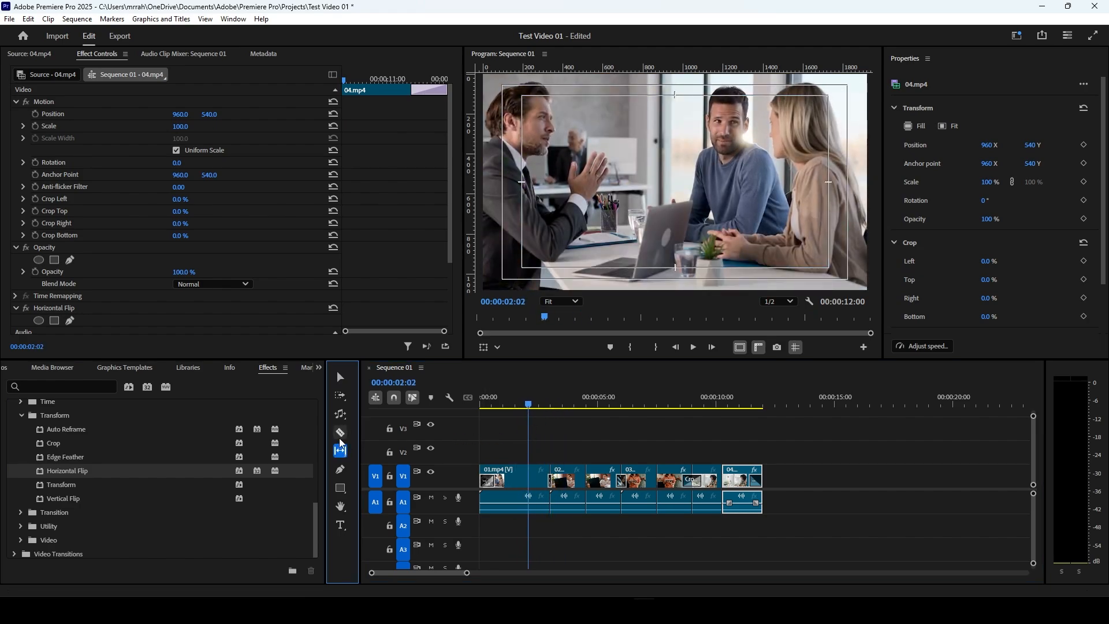
click(527, 484)
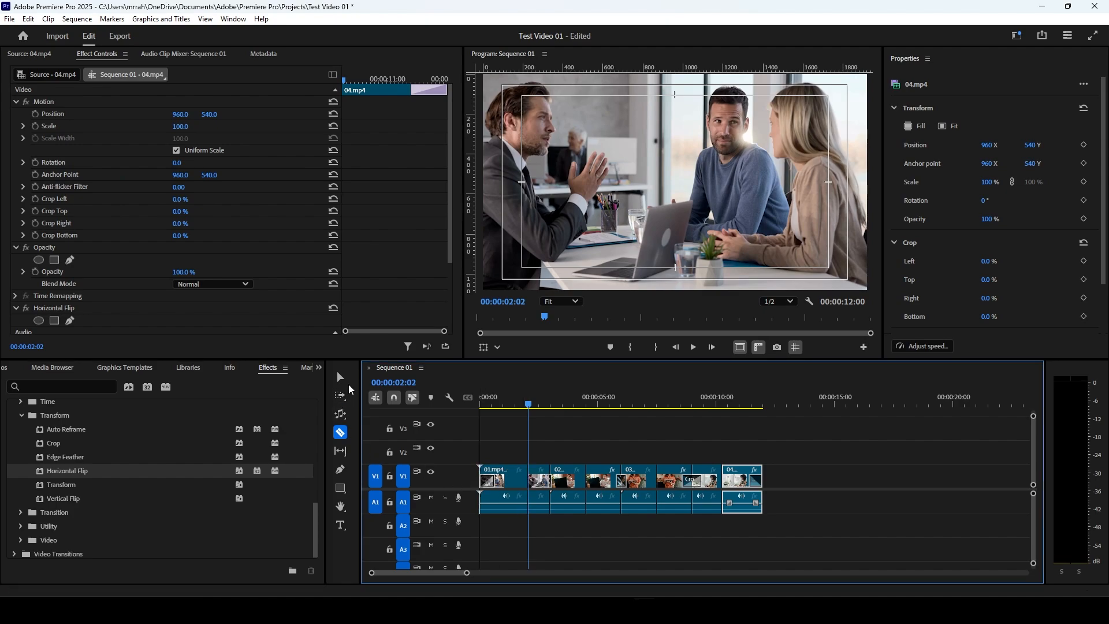
click(342, 380)
Step: Try Vertical Flip on the second part of 01.mp4 and delete the effect from the clip again
drag(65, 498, 533, 481)
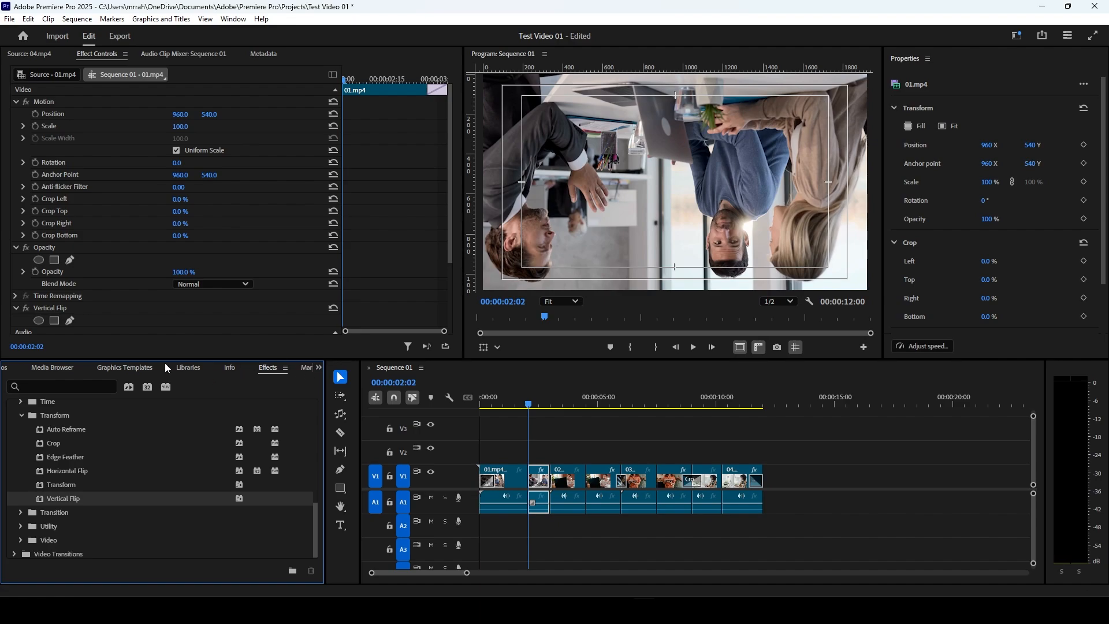
scroll(137, 297, down, 1)
click(52, 274)
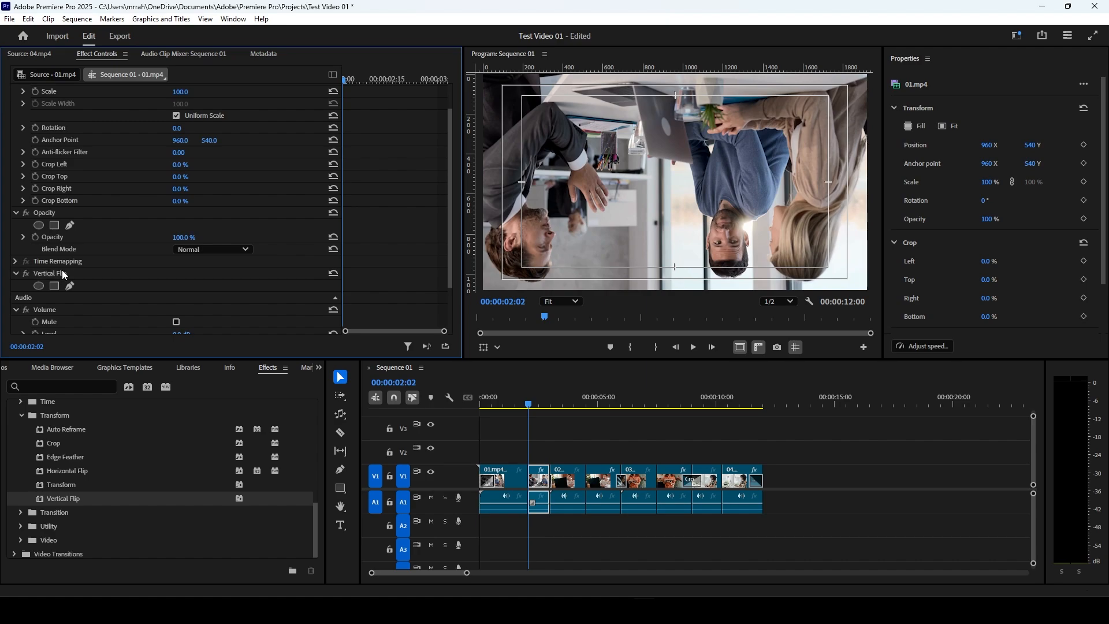
key(Delete)
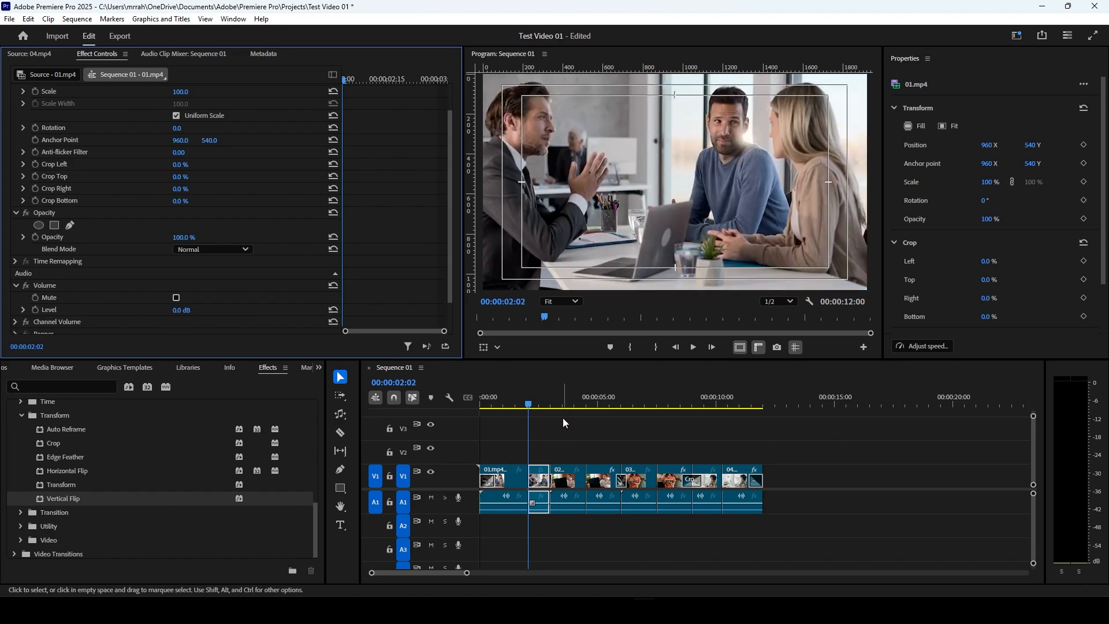
Step: Collapse Transform, check the Utility and Video groups, and collapse the whole Video Effects folder
click(21, 415)
click(21, 444)
click(20, 447)
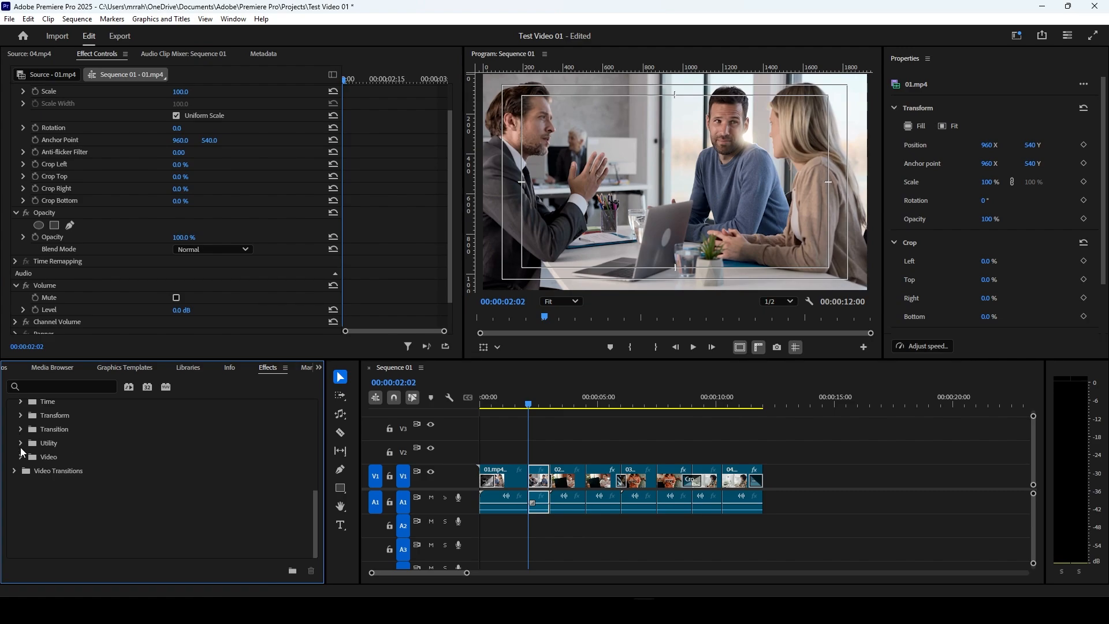
click(19, 457)
click(19, 456)
scroll(20, 458, up, 10)
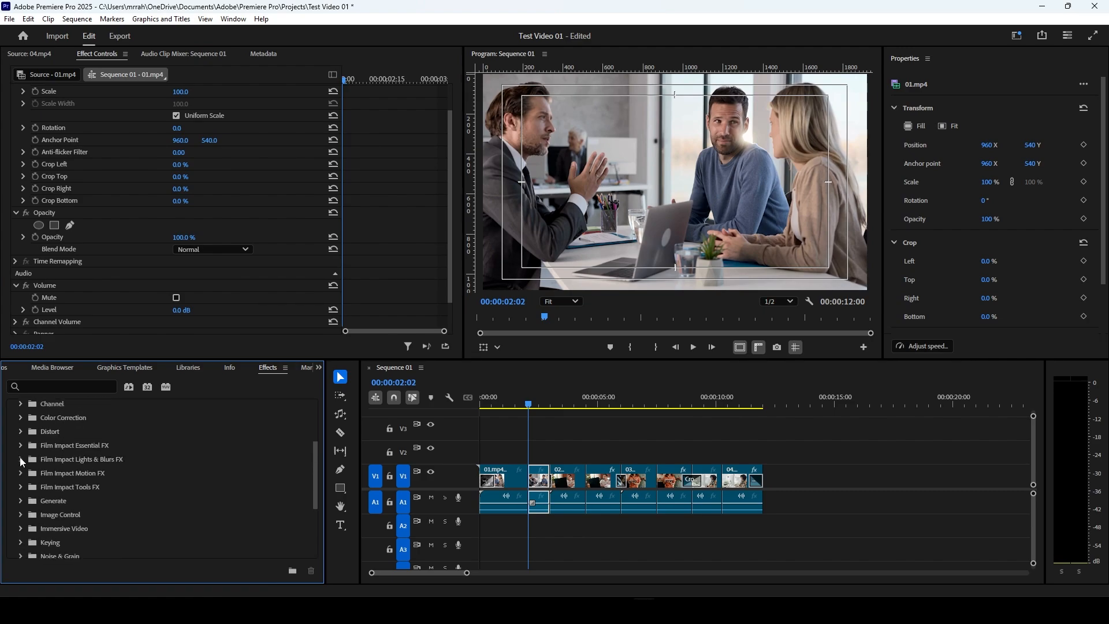
click(16, 464)
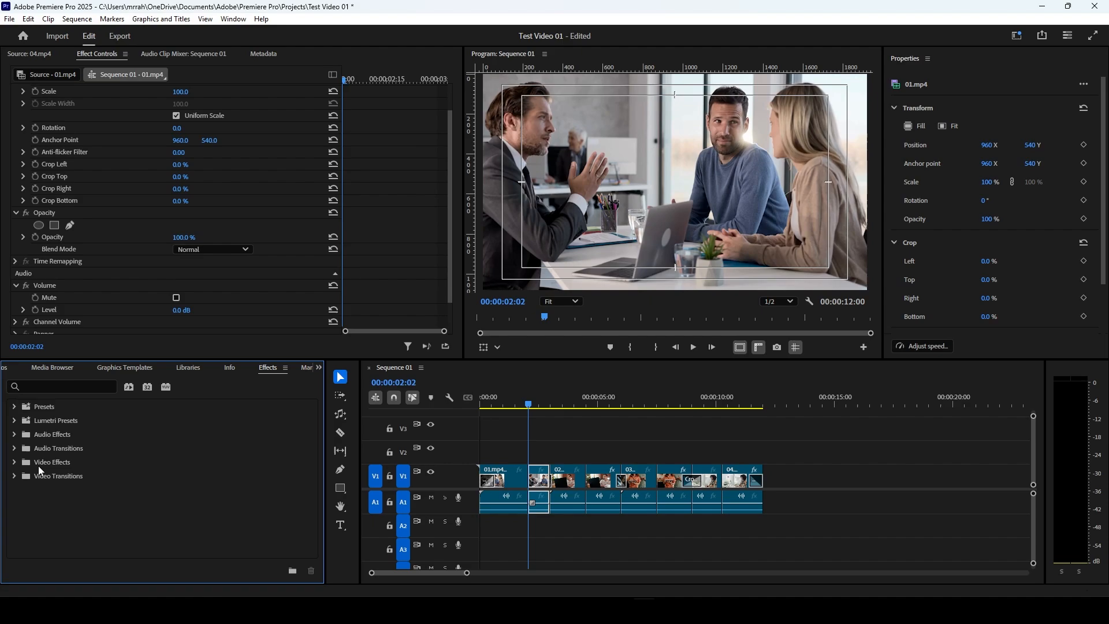
Step: Apply the Mosaic In preset from the Mosaics presets to the second part of 01.mp4 and view its keyframed settings
click(15, 406)
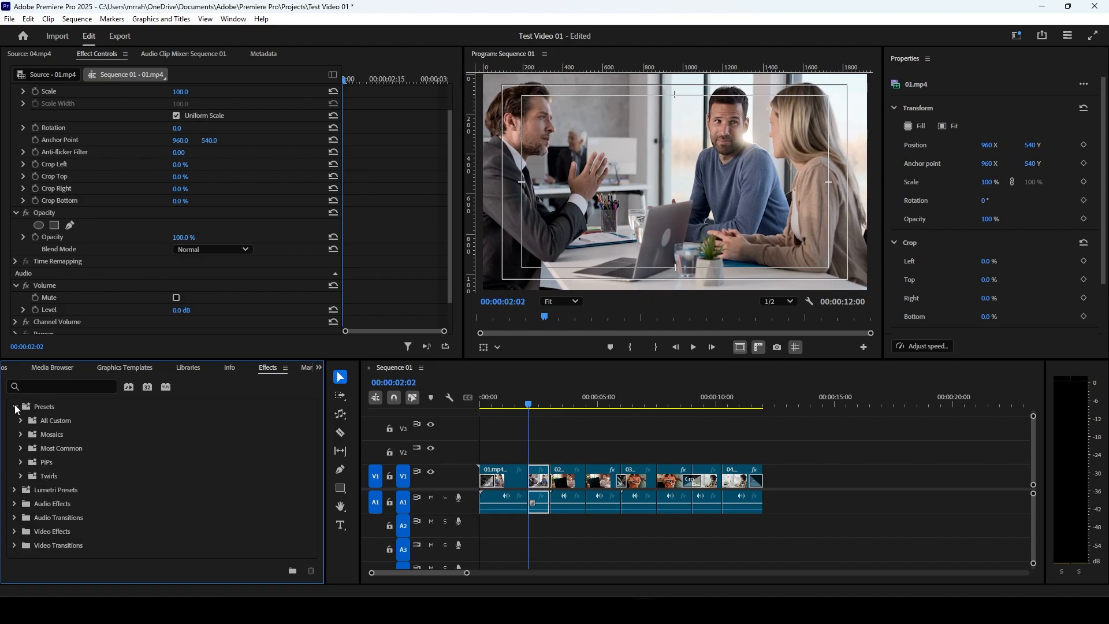
click(21, 434)
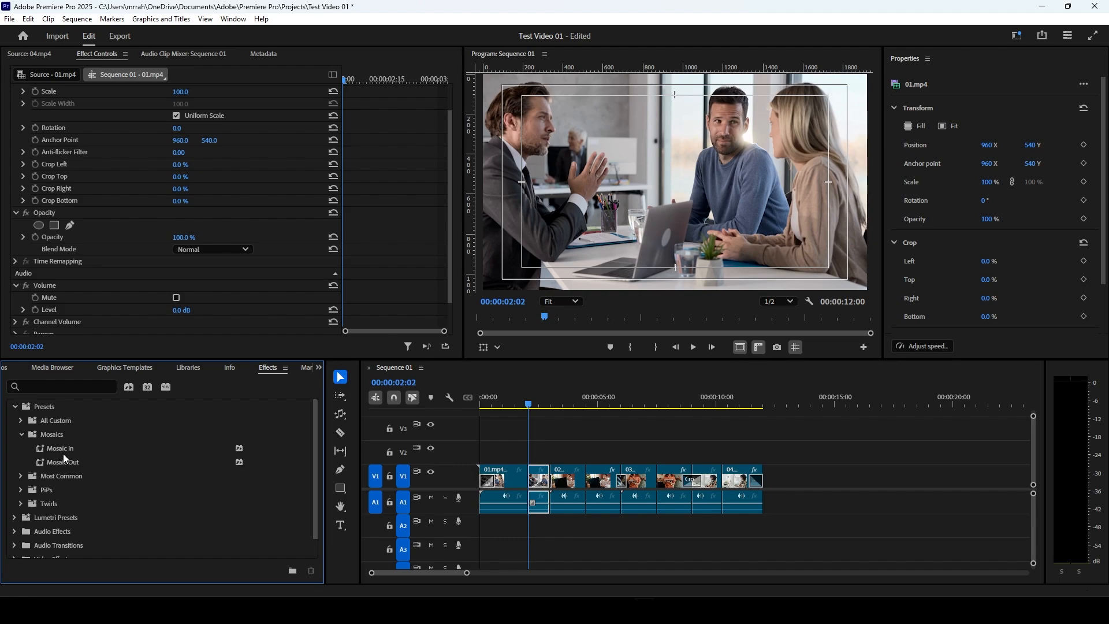
drag(65, 448, 544, 474)
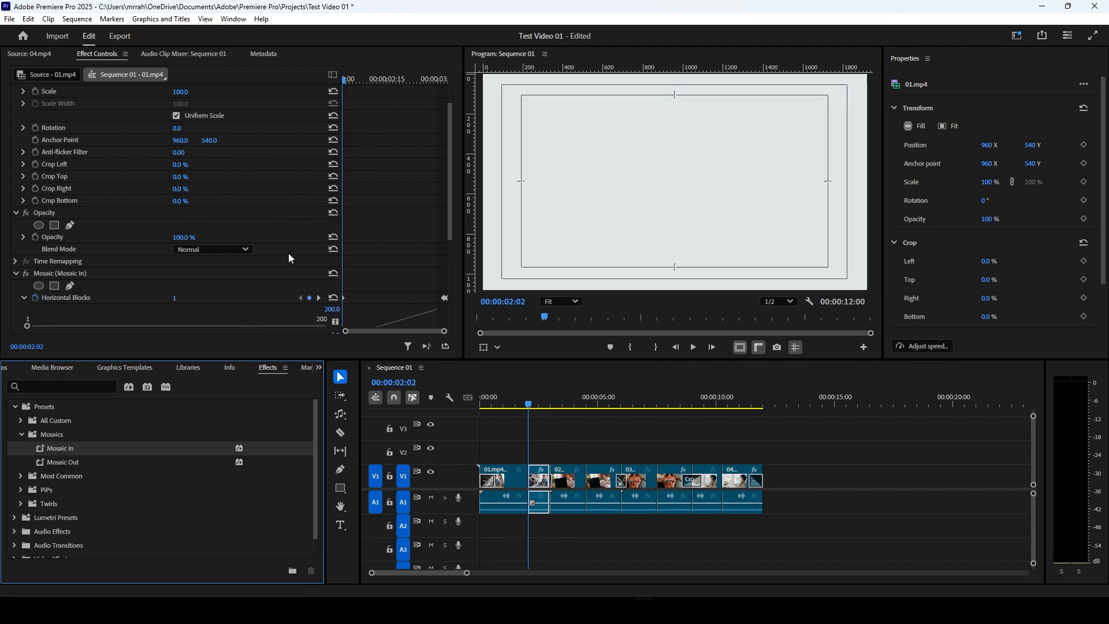
scroll(289, 253, down, 2)
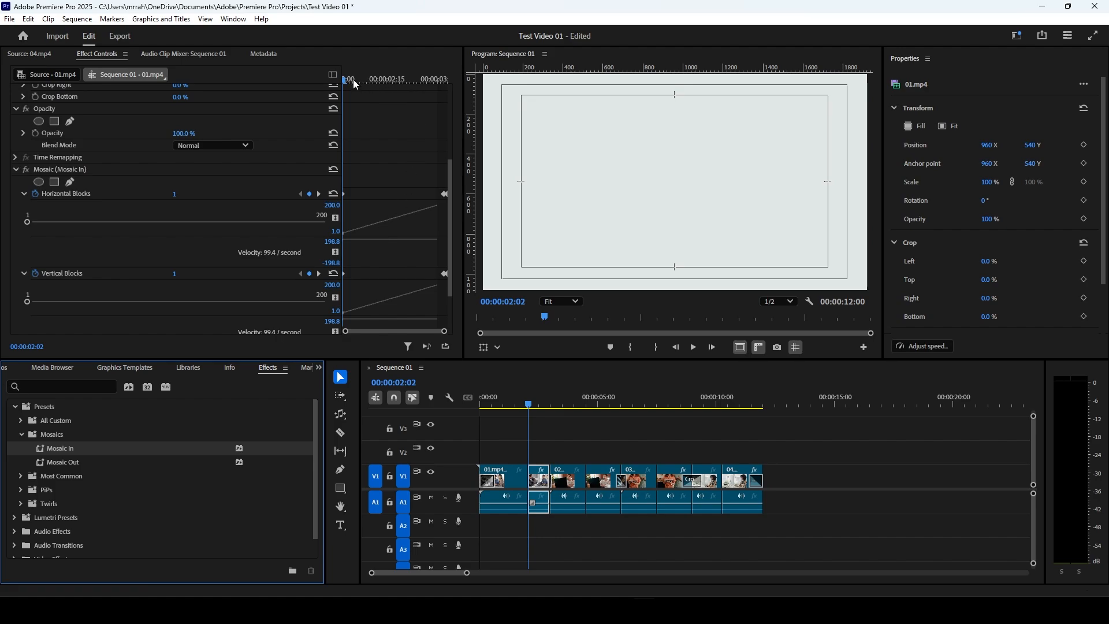
Step: Preview Mosaic In at 00:00:02:21, undo the preset on the second part of 01.mp4, and collapse the Mosaics presets
drag(352, 82, 407, 122)
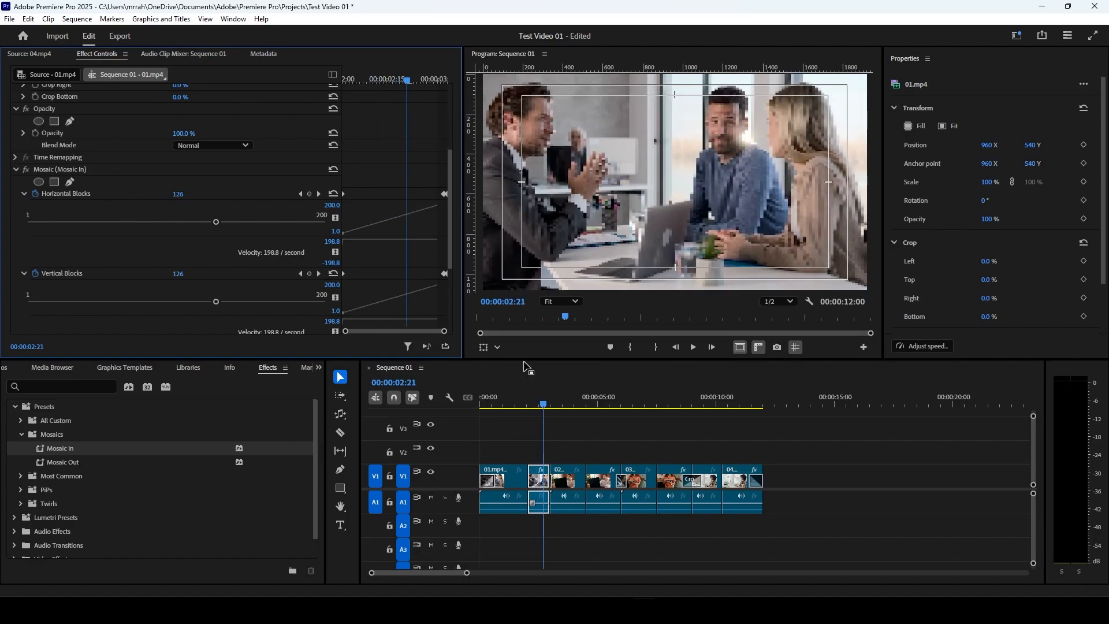
key(ctrl+z)
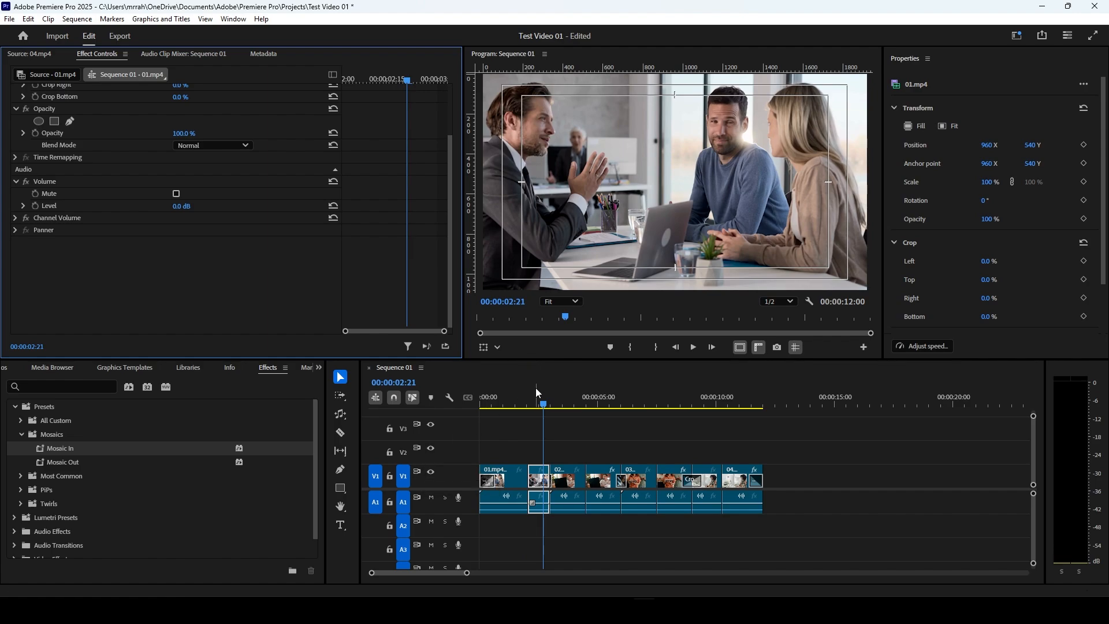
click(21, 434)
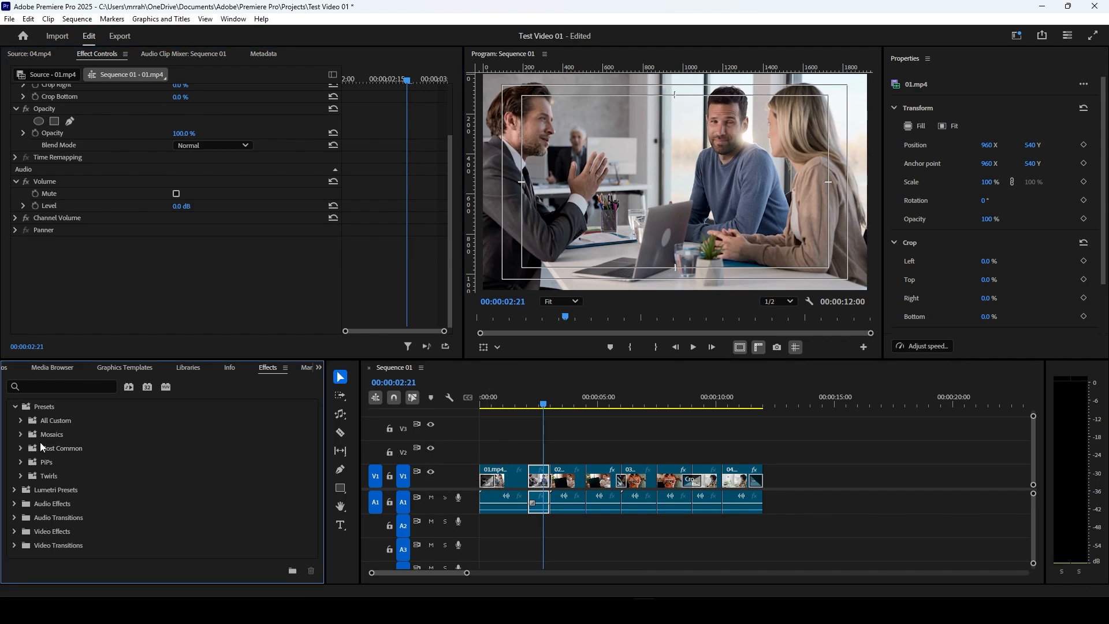
Step: Check the PiPs presets, apply Twirl In from Twirls to the second part of 01.mp4, and view its settings
click(21, 462)
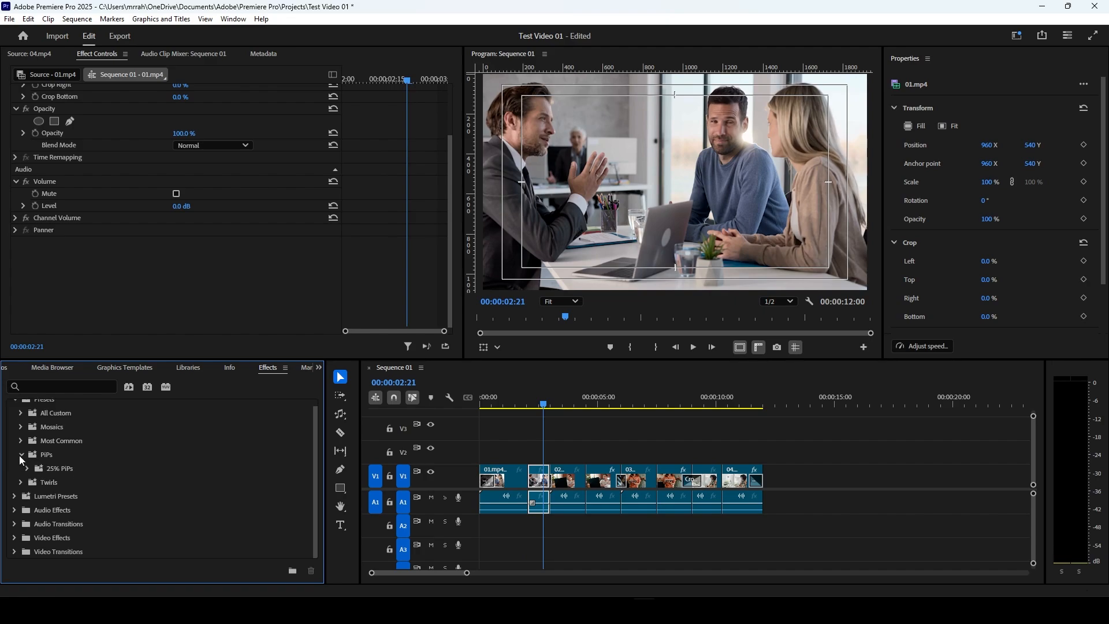
click(19, 456)
click(22, 478)
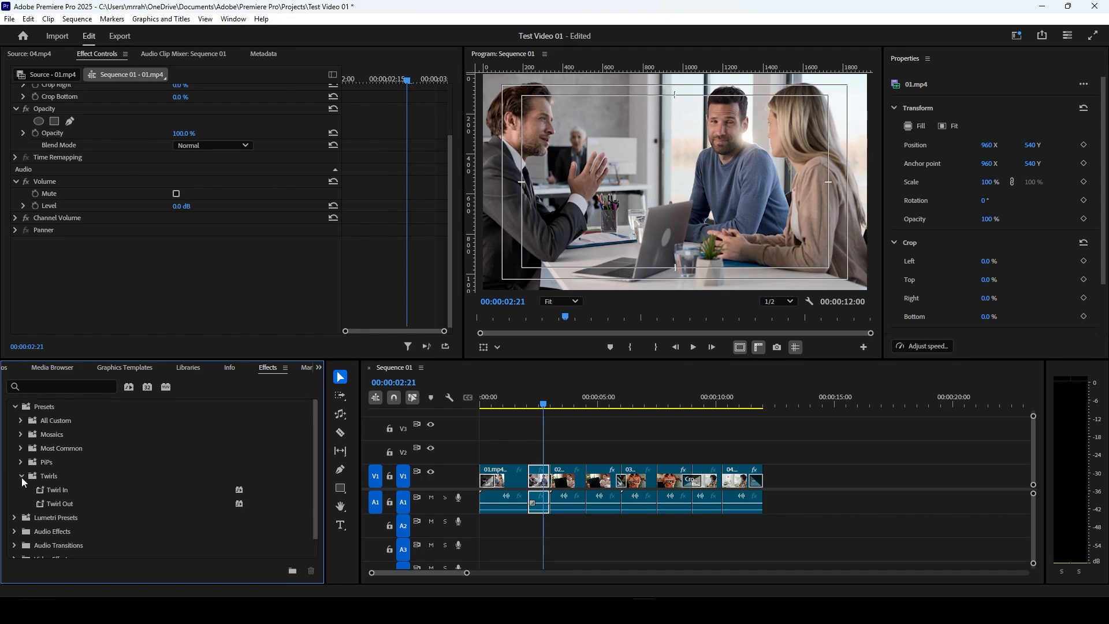
drag(64, 491, 541, 485)
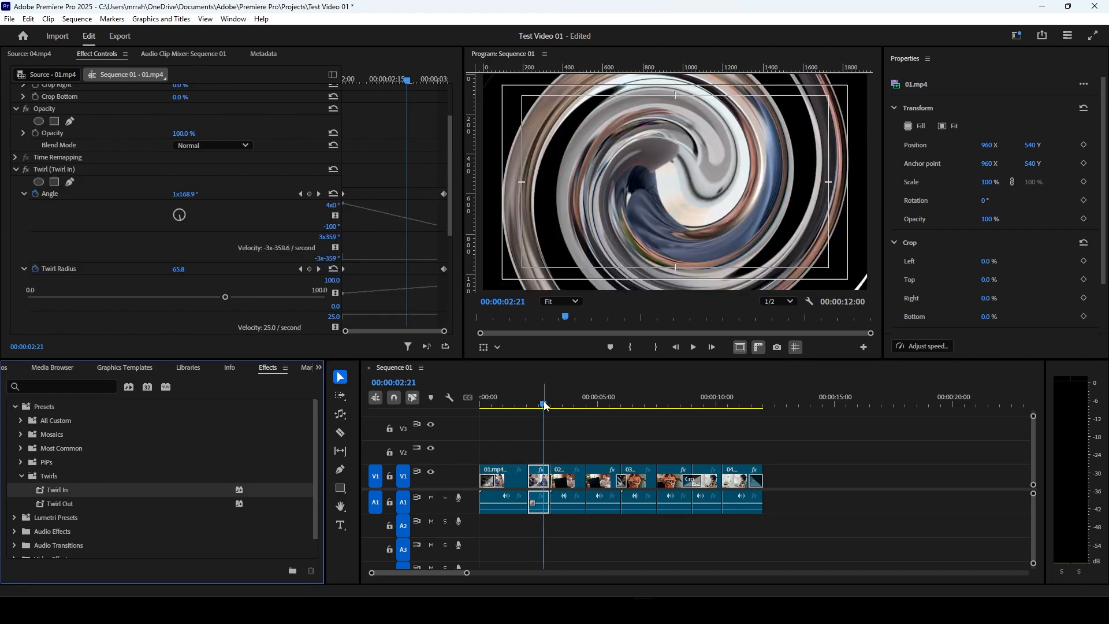
mouse_move(546, 406)
mouse_down()
mouse_move(525, 407)
mouse_move(544, 410)
mouse_up()
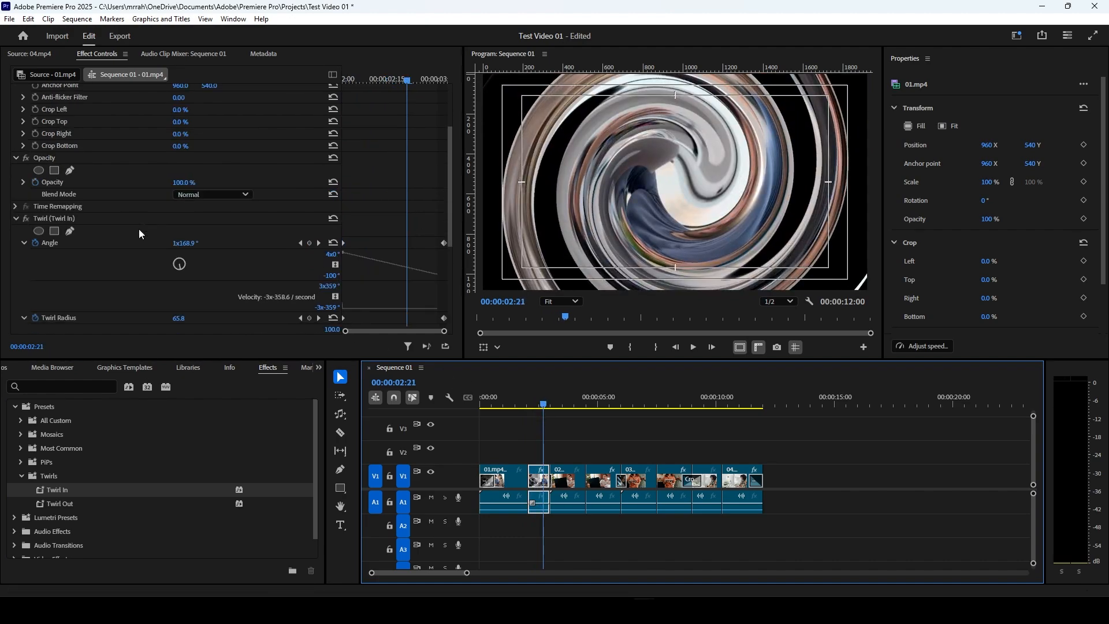
scroll(138, 229, down, 2)
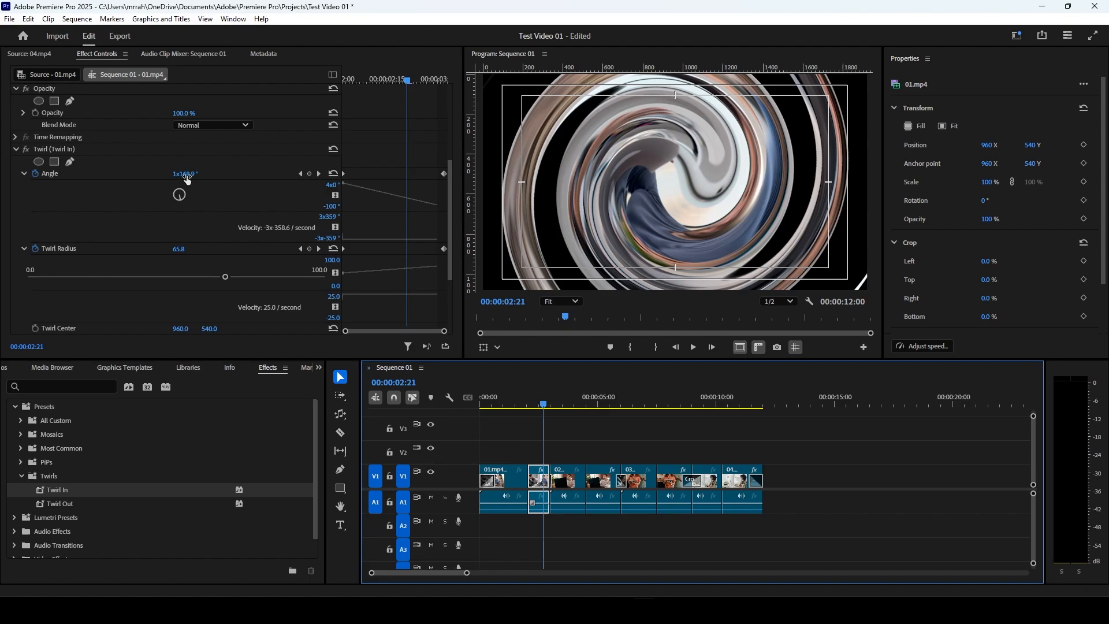
Step: Set Twirl Radius to 47.8 and Angle to 125.9° at 00:00:02:21, and preview the twirl up to 00:00:03:03
mouse_move(179, 249)
mouse_down()
mouse_move(157, 249)
mouse_move(189, 251)
mouse_up()
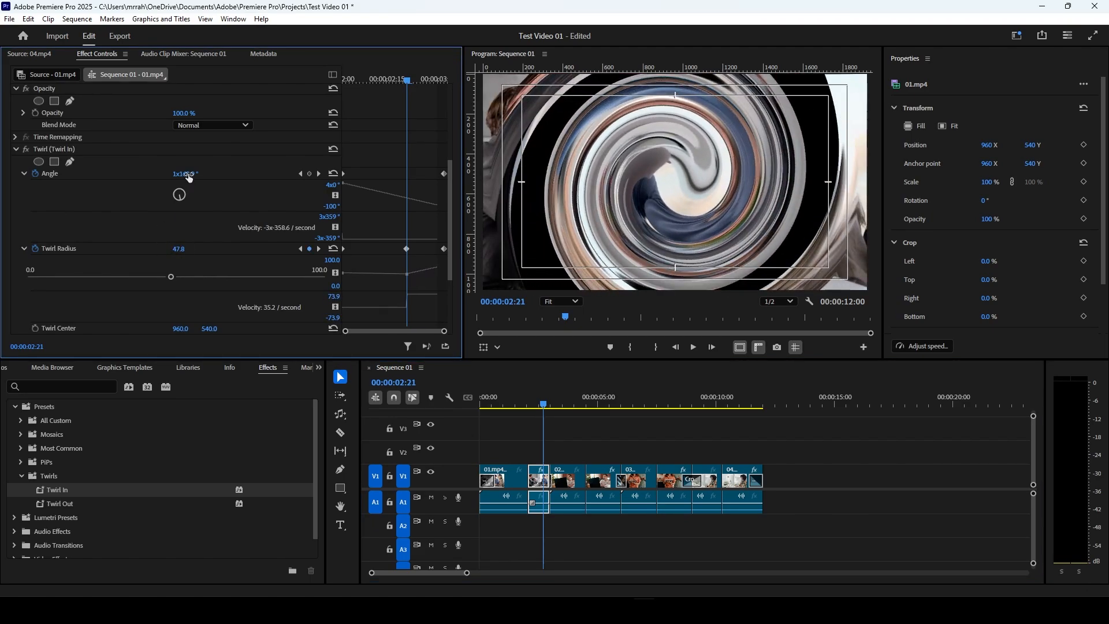
drag(189, 174, 444, 160)
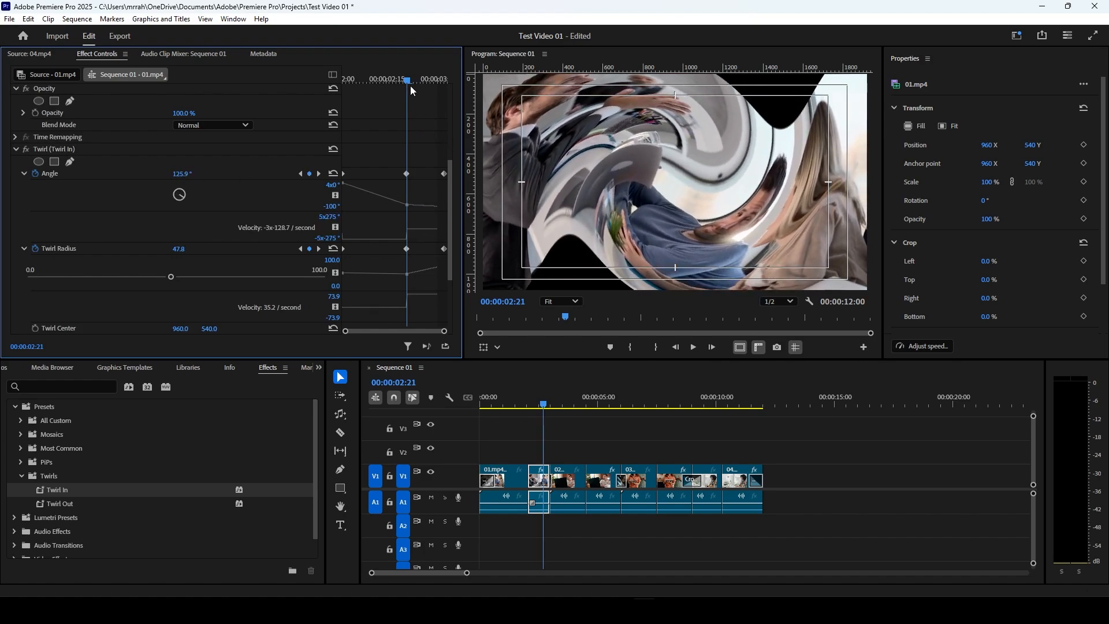
drag(413, 90, 452, 108)
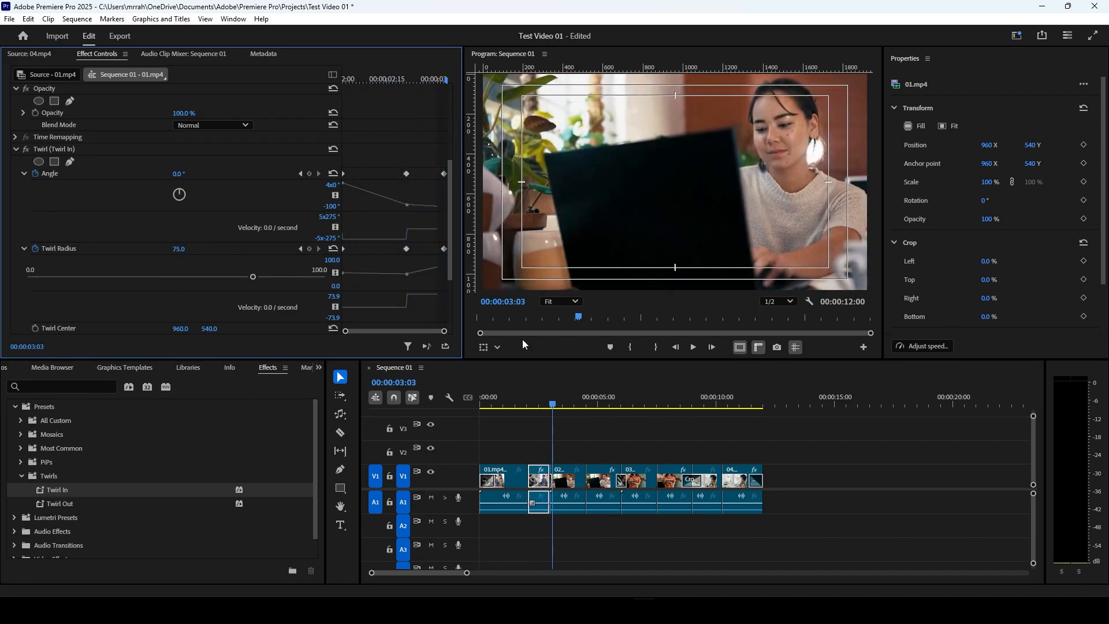
Step: Undo the twirl adjustments and the Twirl In preset, collapse the Presets folder, and deselect the clip
key(ctrl+z)
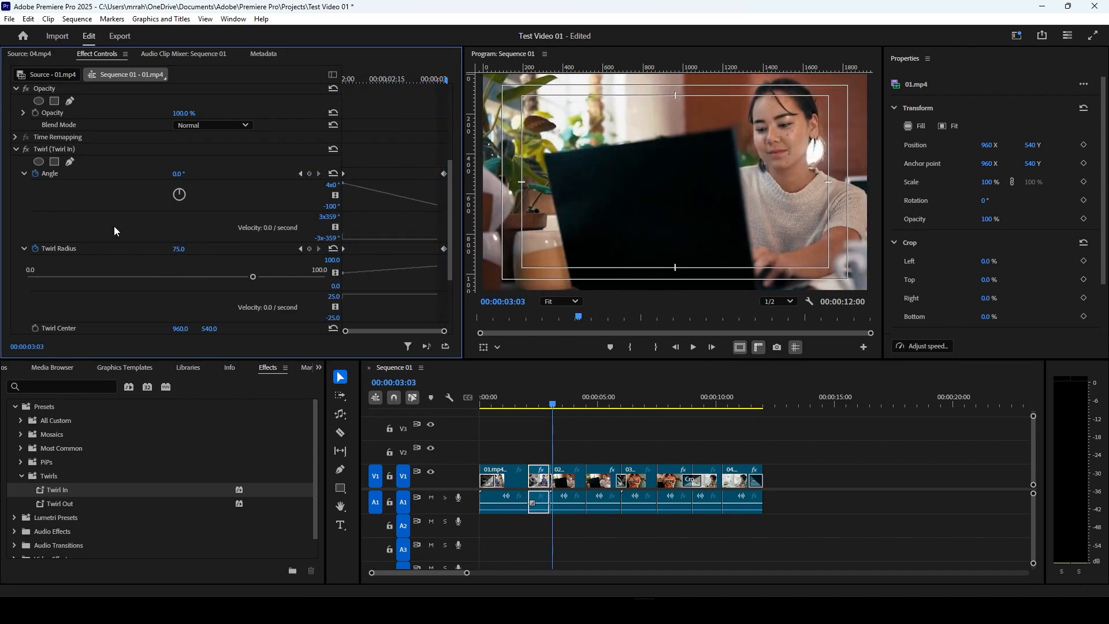
key(ctrl+z)
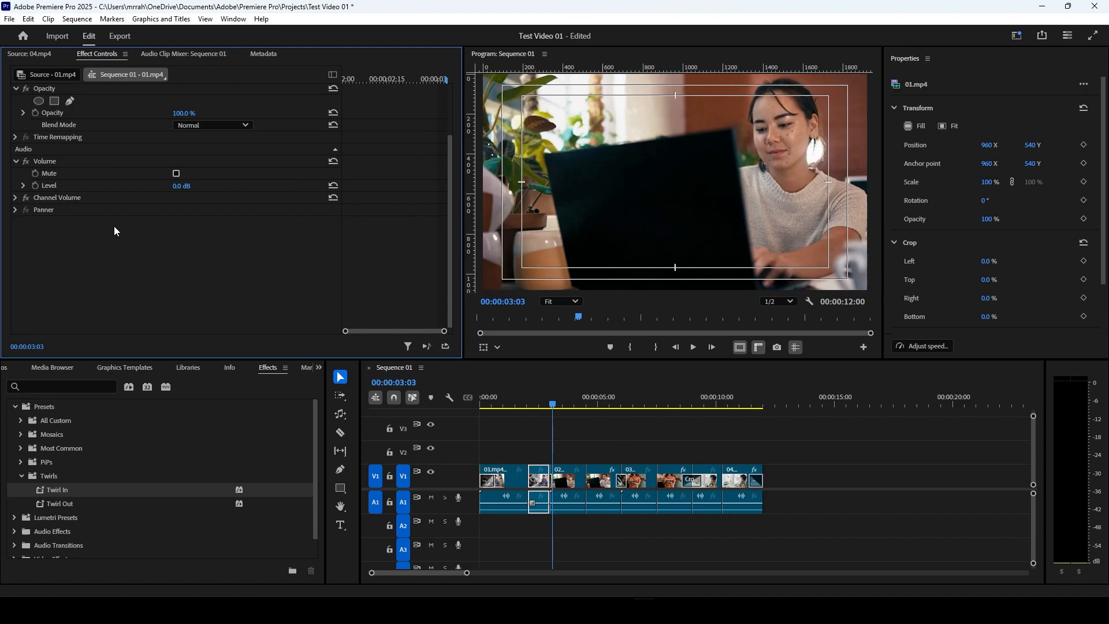
click(21, 410)
click(519, 415)
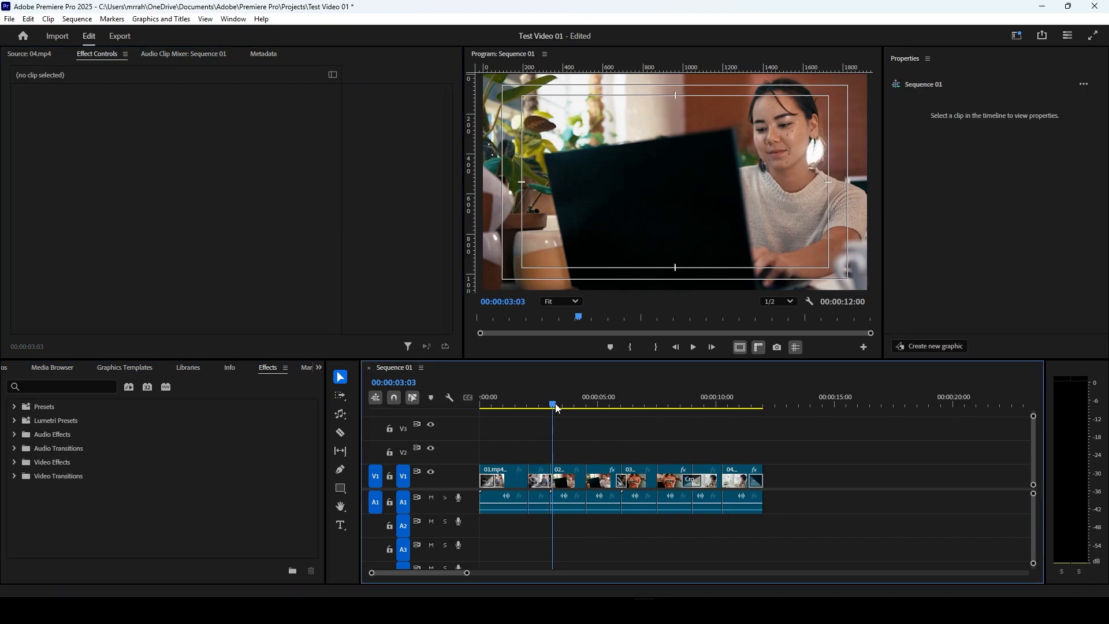
Step: Add the text "Video Test 01" over the picture at 00:00:00:26 with the Type tool
drag(558, 409, 504, 443)
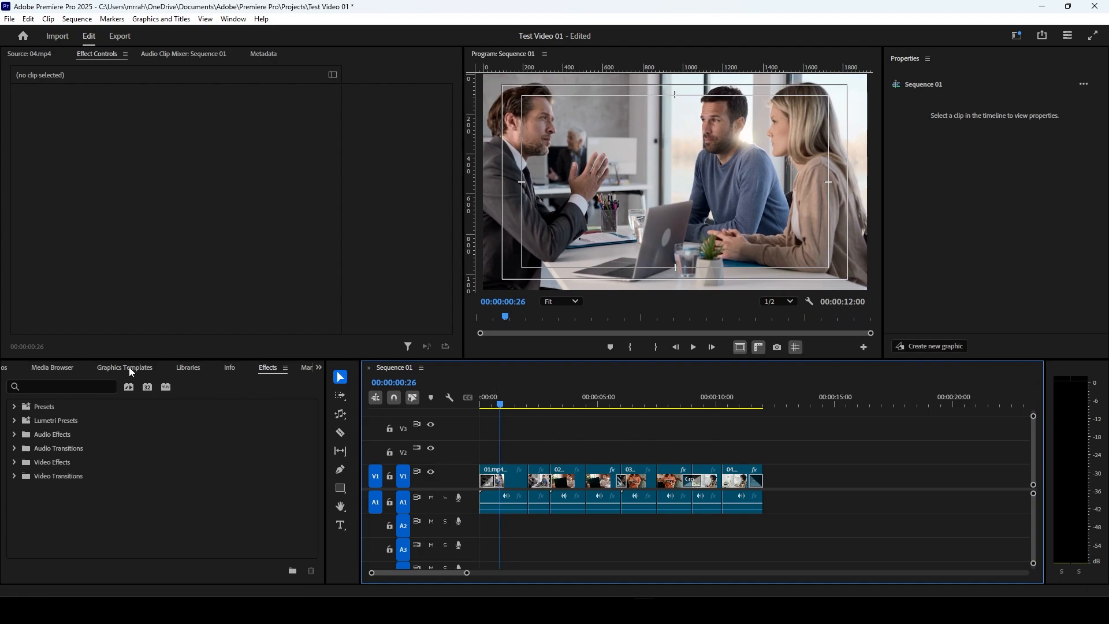
click(340, 526)
click(601, 242)
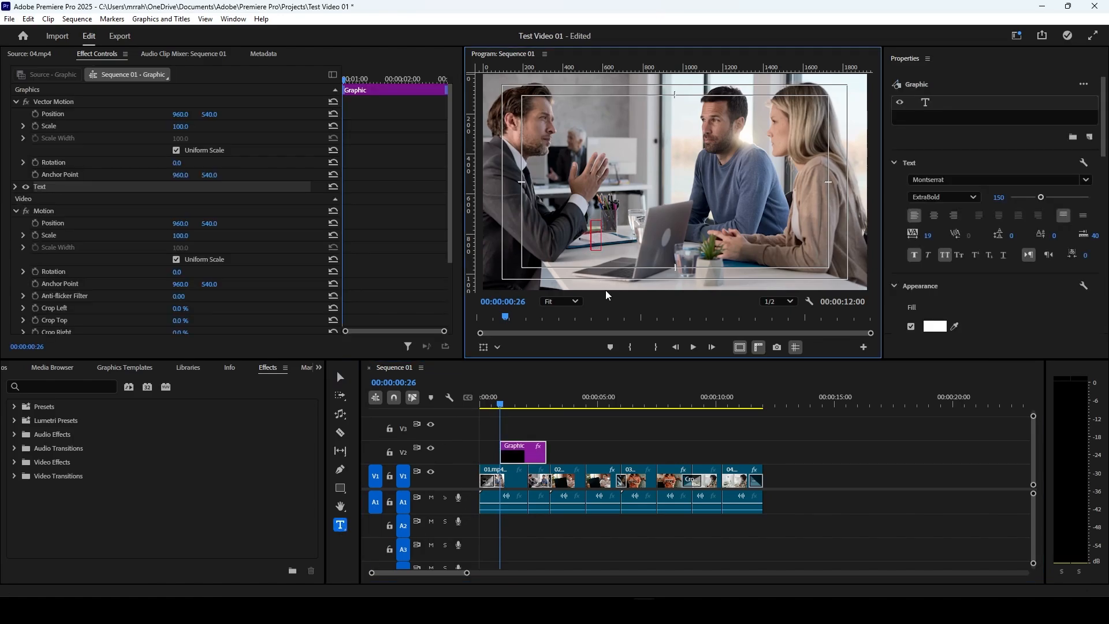
text(VID)
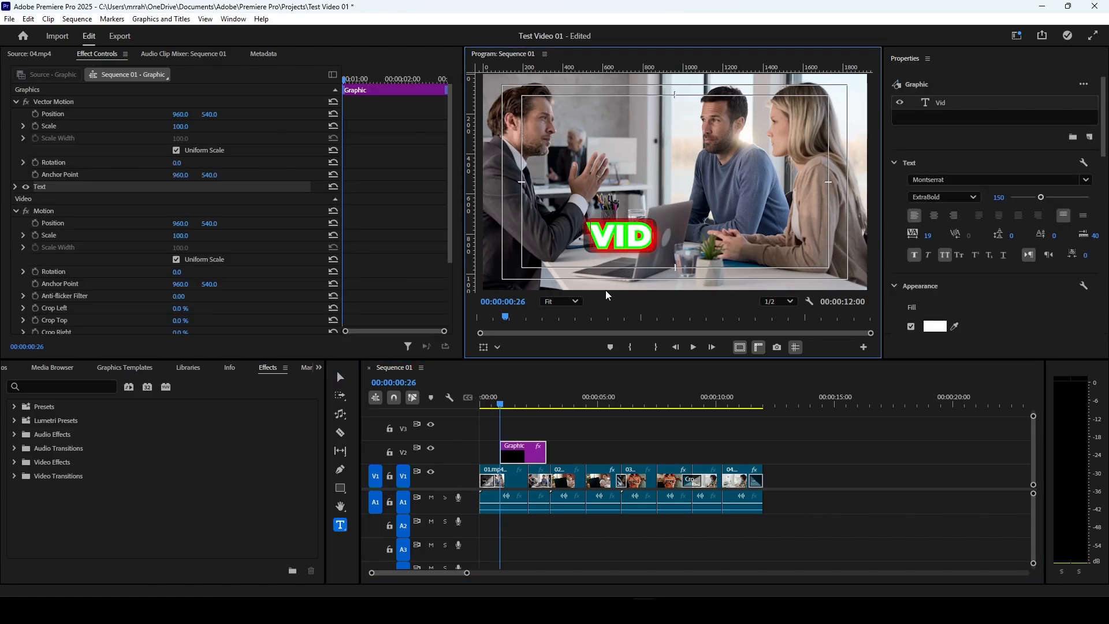
text(EO Test 01)
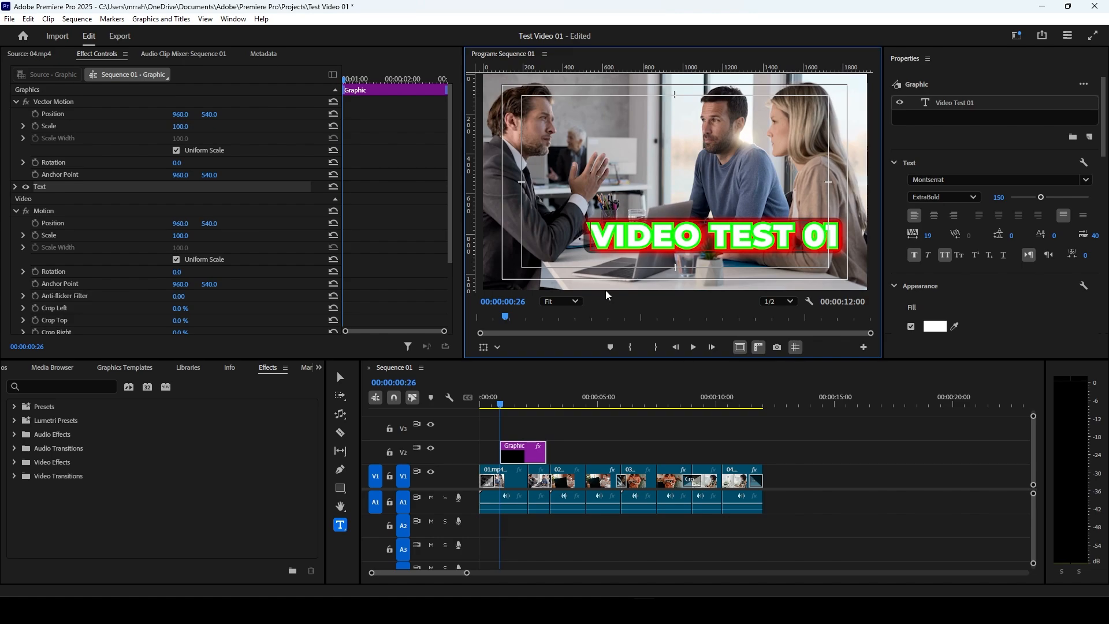
Step: Select the whole Video Test 01 text and turn off its background and shadow
scroll(926, 306, down, 2)
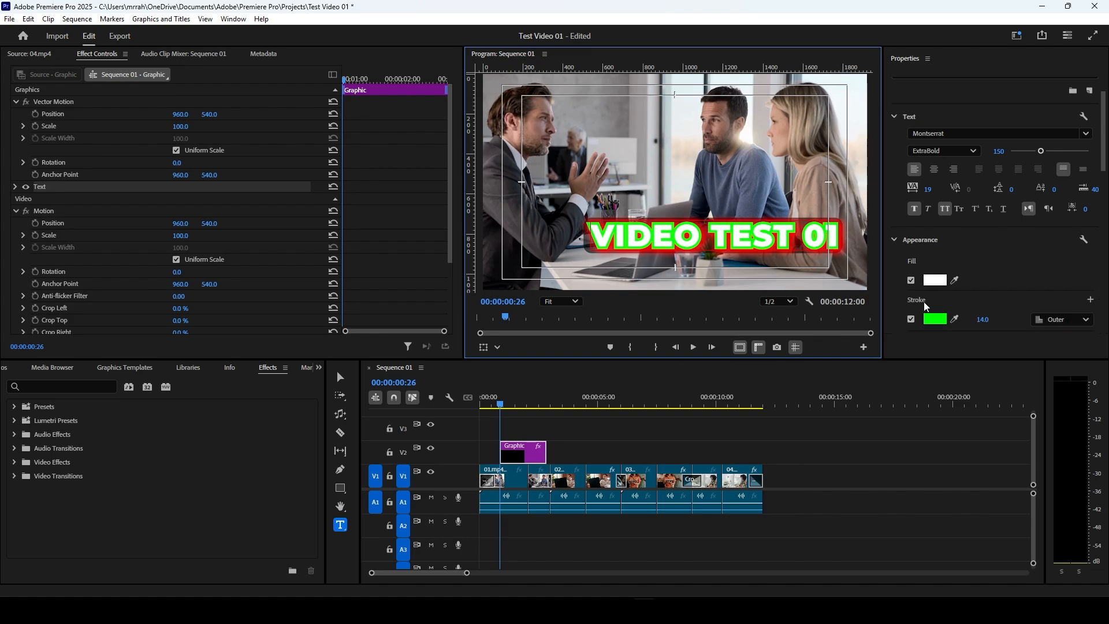
drag(590, 236, 778, 271)
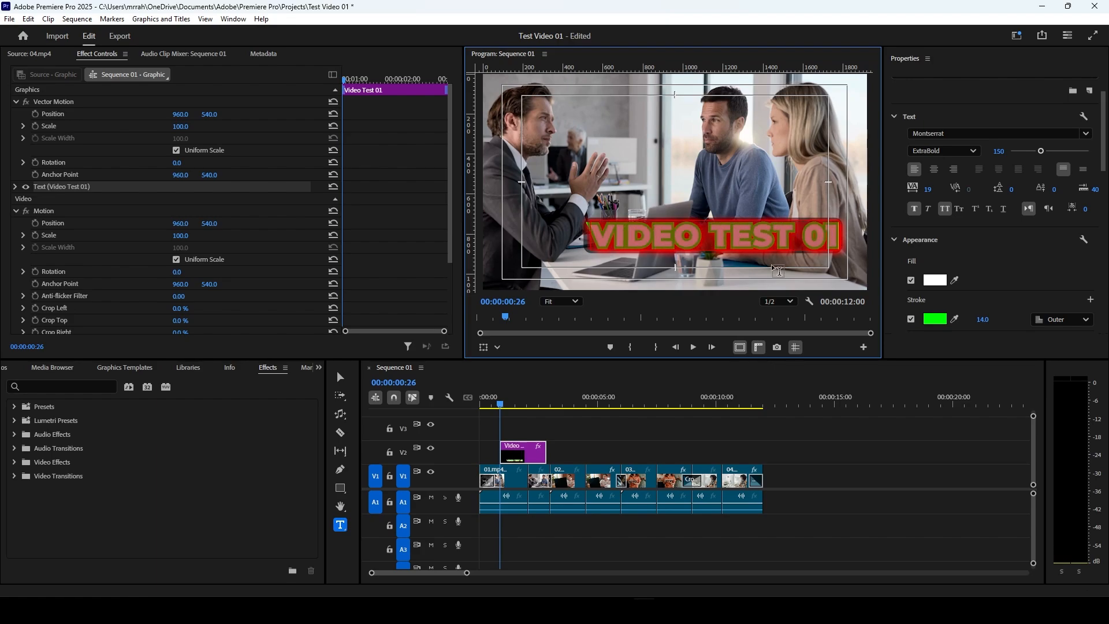
scroll(979, 286, down, 7)
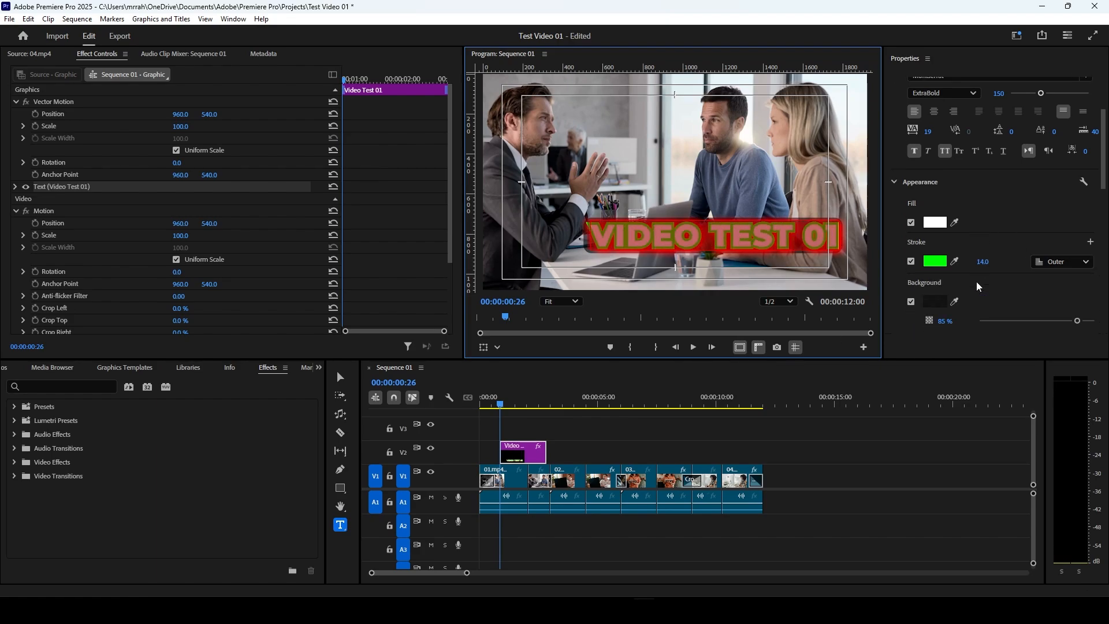
click(910, 283)
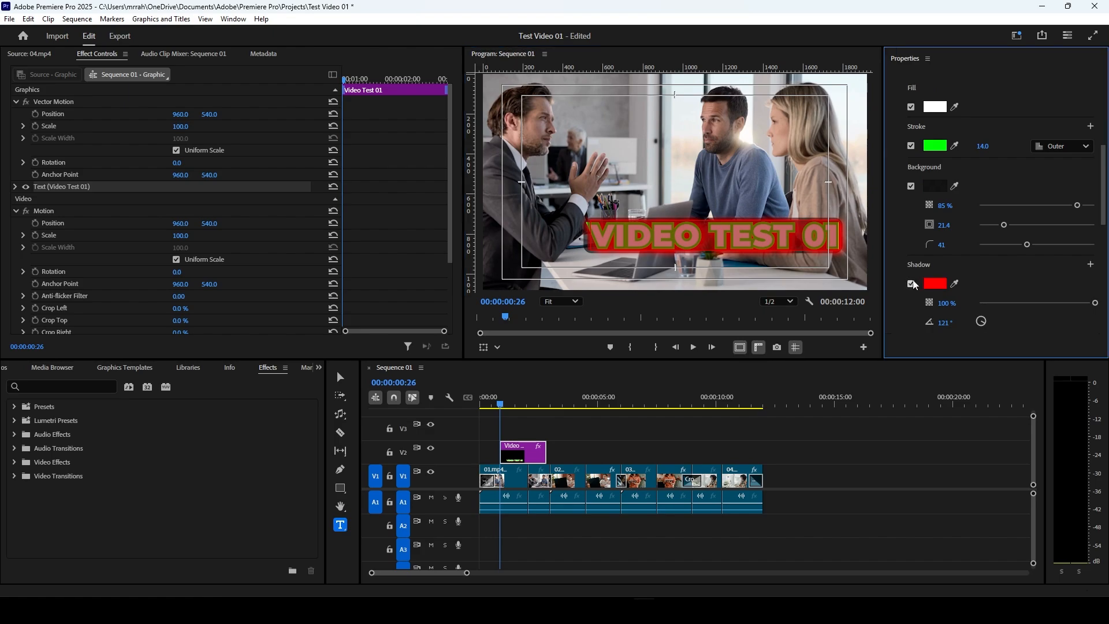
click(912, 186)
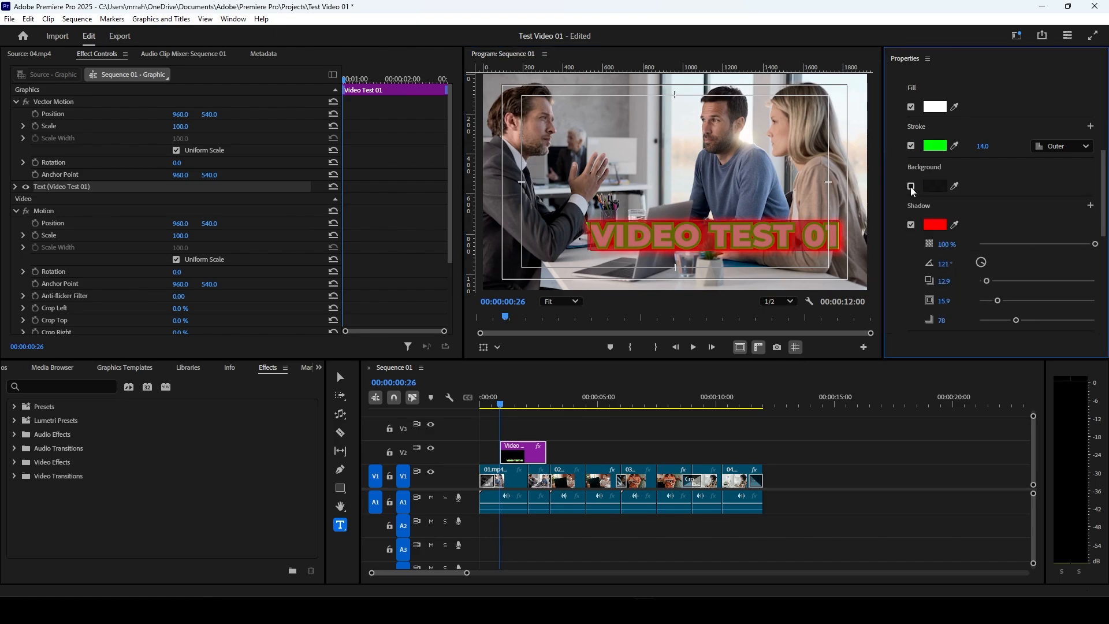
click(911, 224)
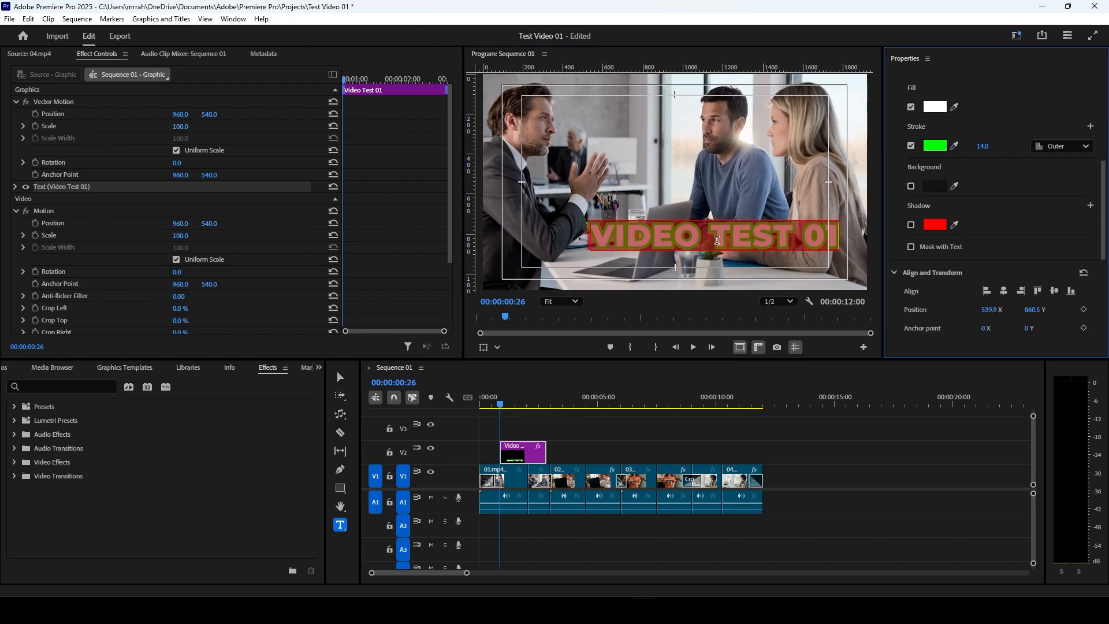
Step: Turn the shadow of the whole title text back on and set its color to black, 000000
click(719, 242)
key(ctrl+a)
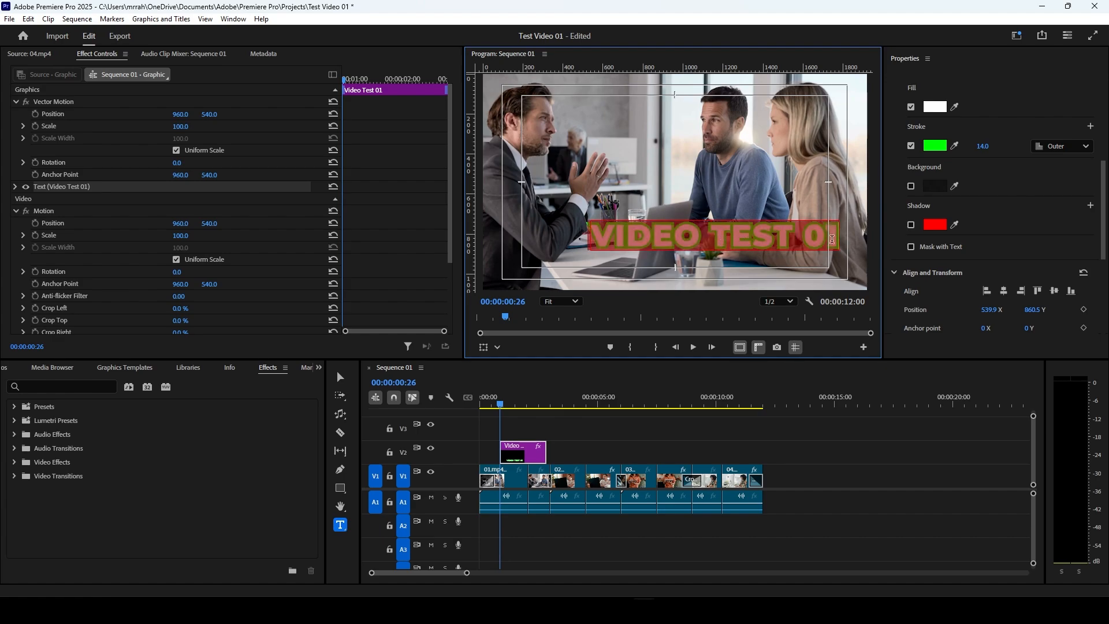
click(911, 224)
click(935, 224)
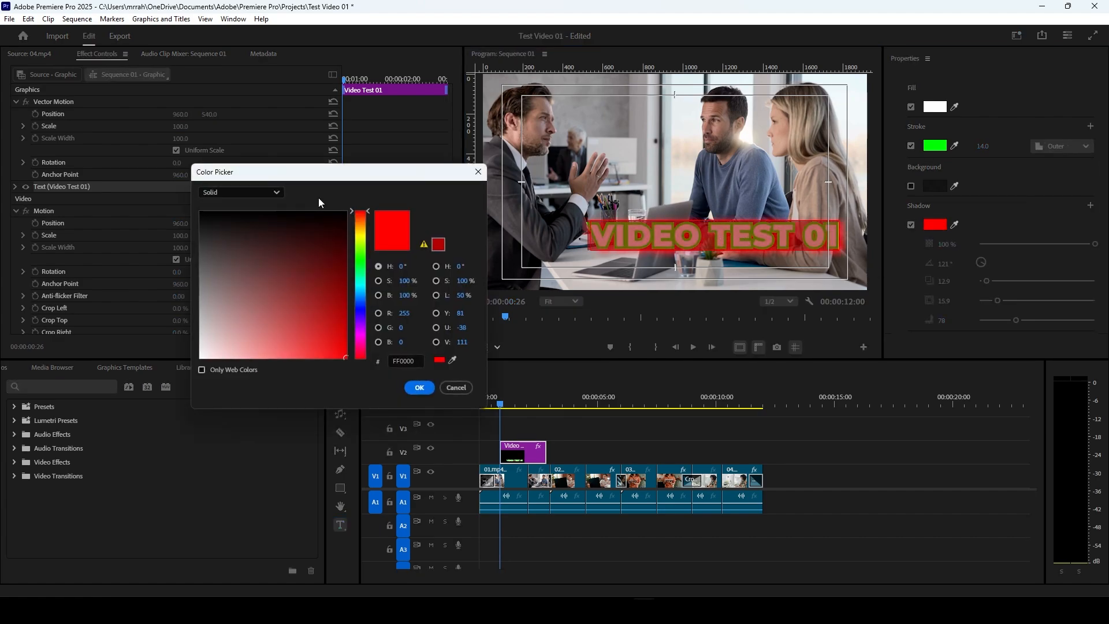
drag(338, 219, 383, 198)
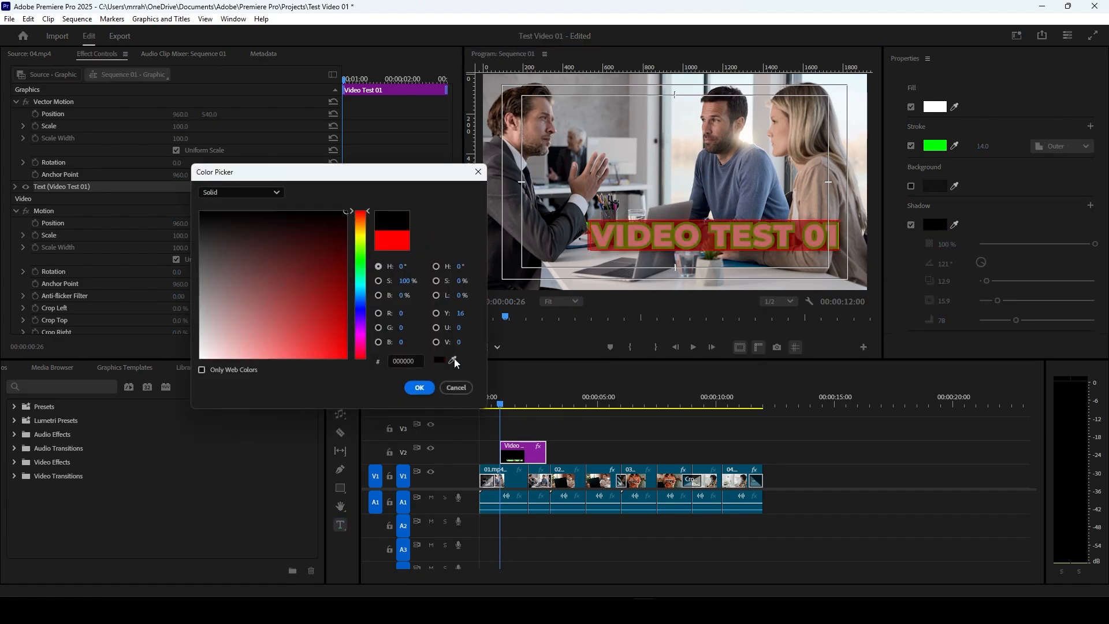
click(703, 239)
click(419, 388)
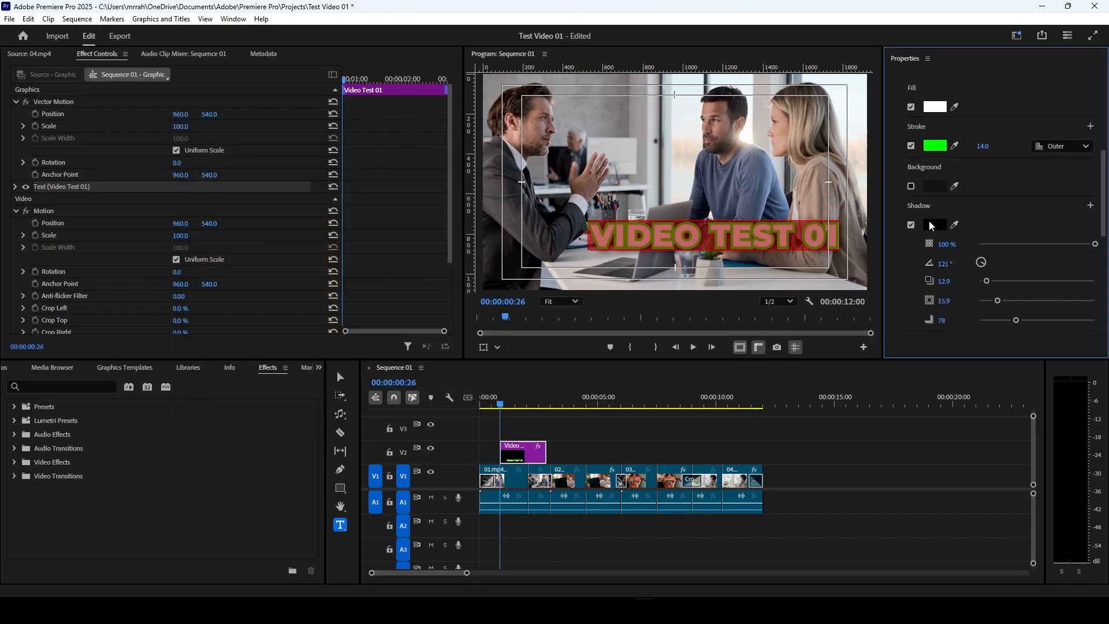
Step: Set the title's shadow size to 11.9 and blur to 55, and return to the Selection tool
click(685, 243)
key(ctrl+a)
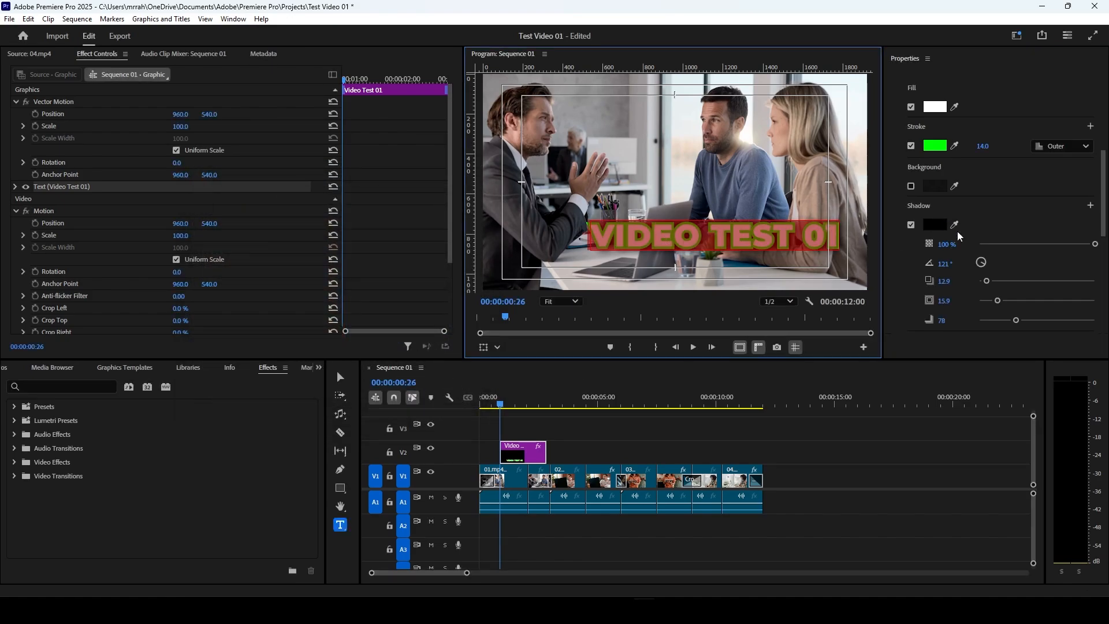
drag(997, 300, 1007, 320)
click(732, 234)
key(ctrl+a)
click(341, 379)
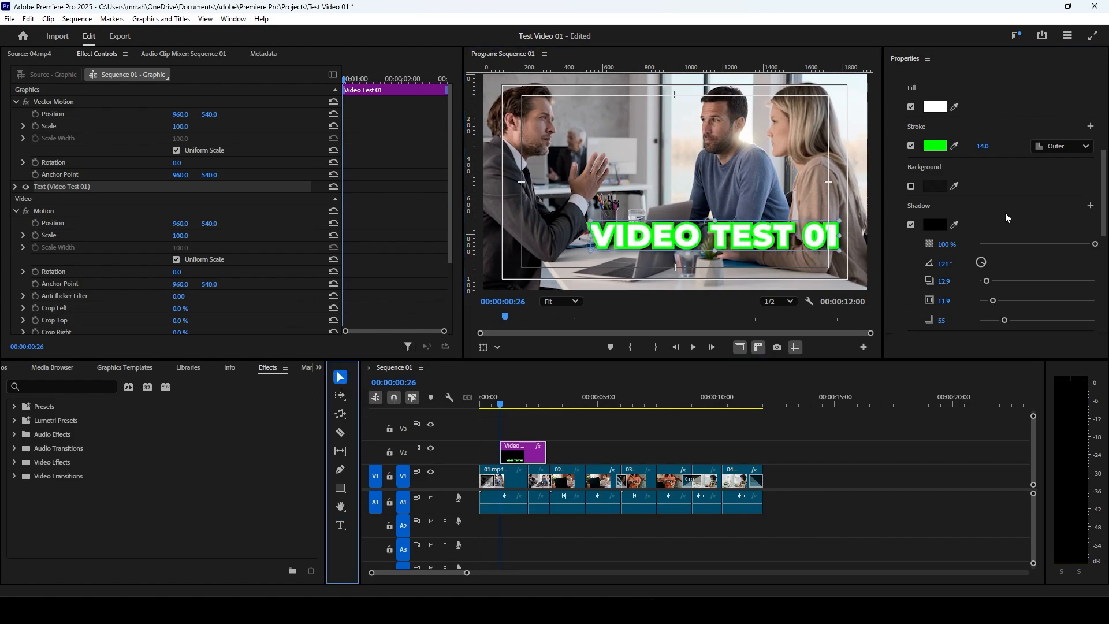
Step: Center the title horizontally in the frame and set its vertical position to 887
scroll(982, 220, down, 4)
click(1004, 238)
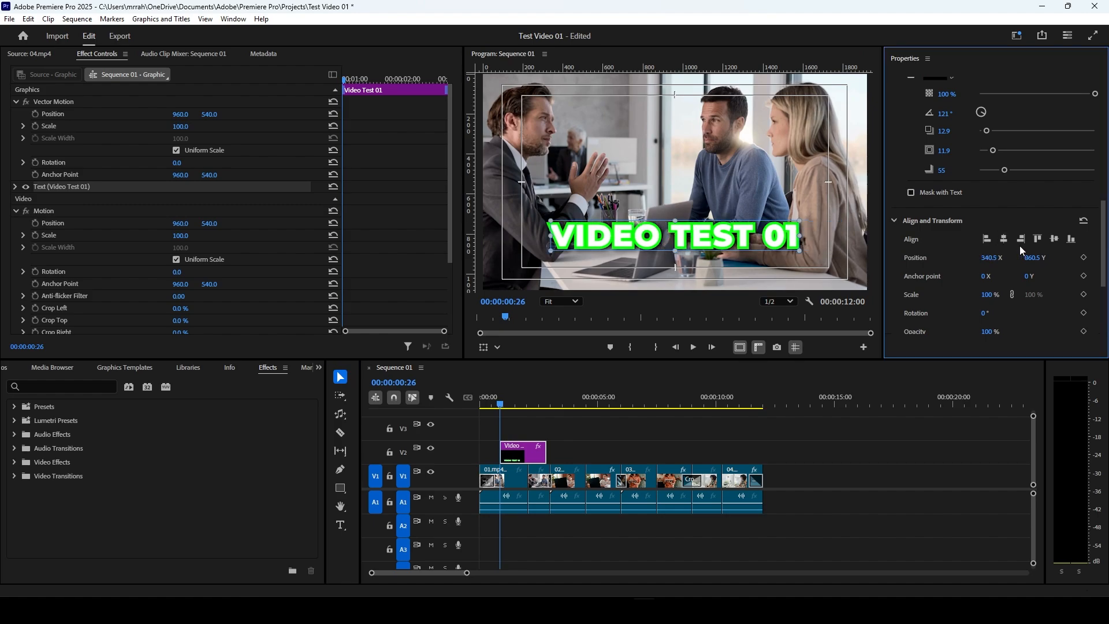
click(1055, 239)
drag(1030, 265, 1105, 259)
mouse_move(1030, 259)
mouse_down()
mouse_move(1065, 260)
mouse_move(1013, 269)
mouse_up()
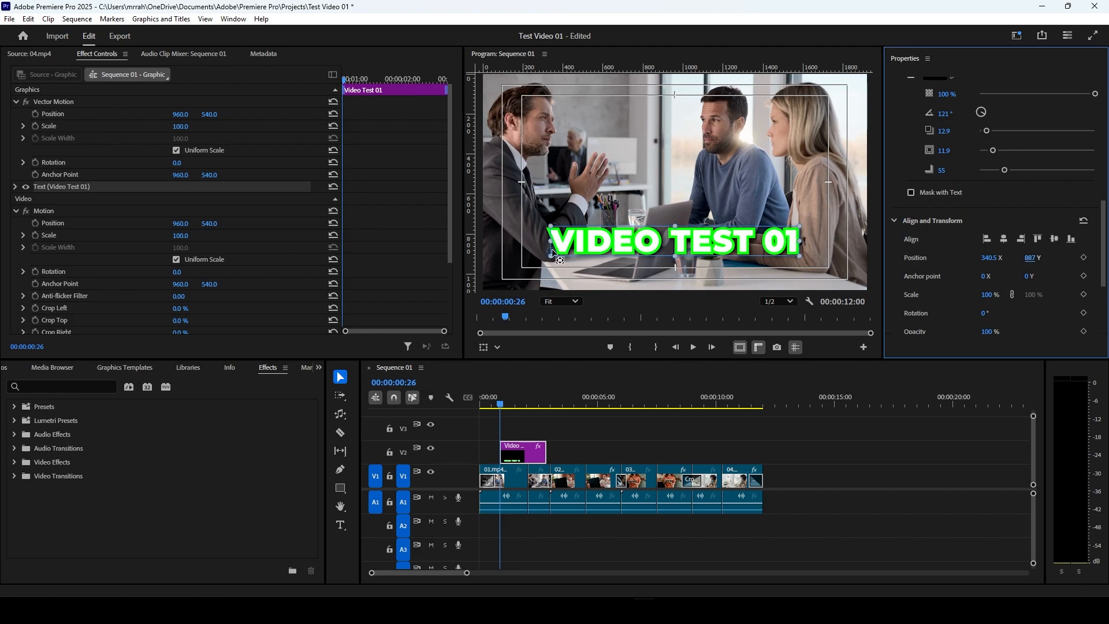
Step: Move the title's anchor point to 615, -49.1, scale the text to 60%, and undo a 40% trial around a lower-left anchor point
drag(552, 252, 676, 244)
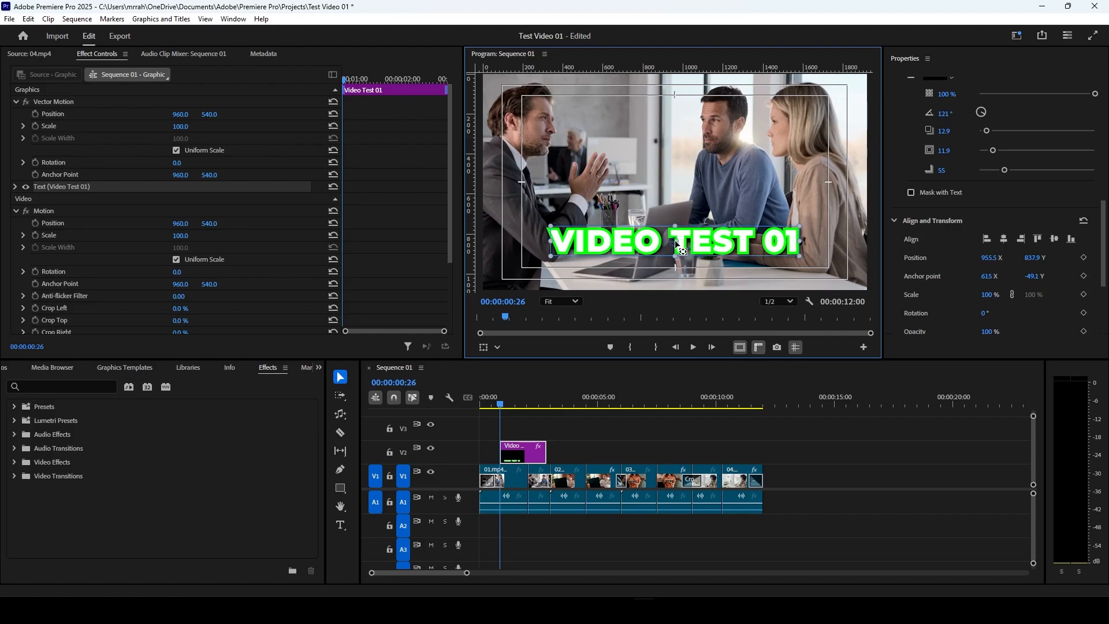
drag(673, 224, 591, 252)
drag(678, 230, 677, 245)
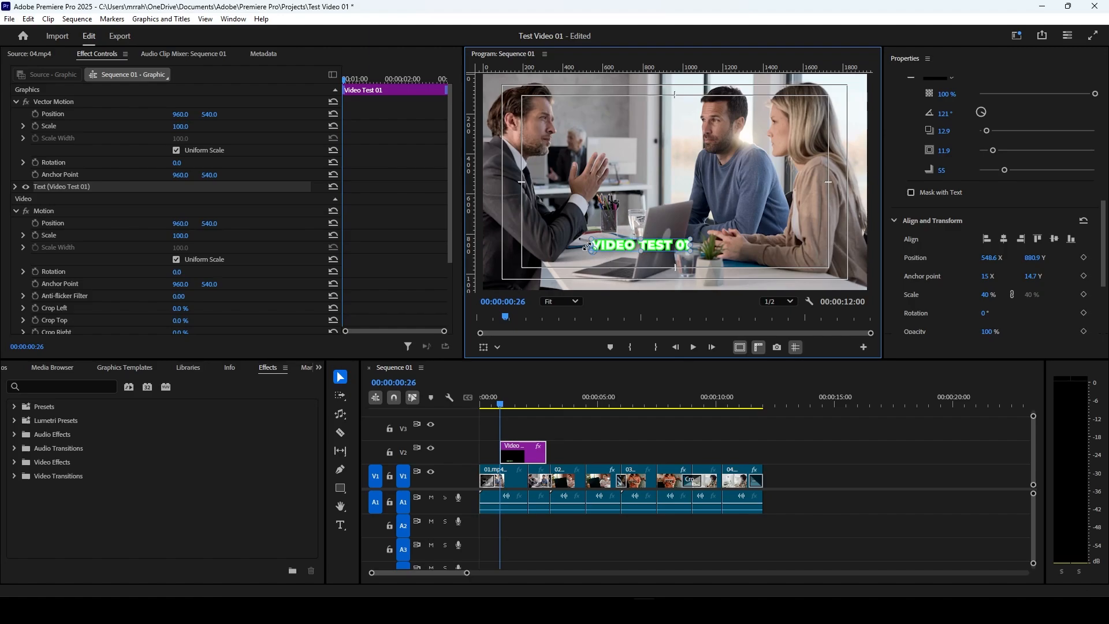
key(ctrl+z)
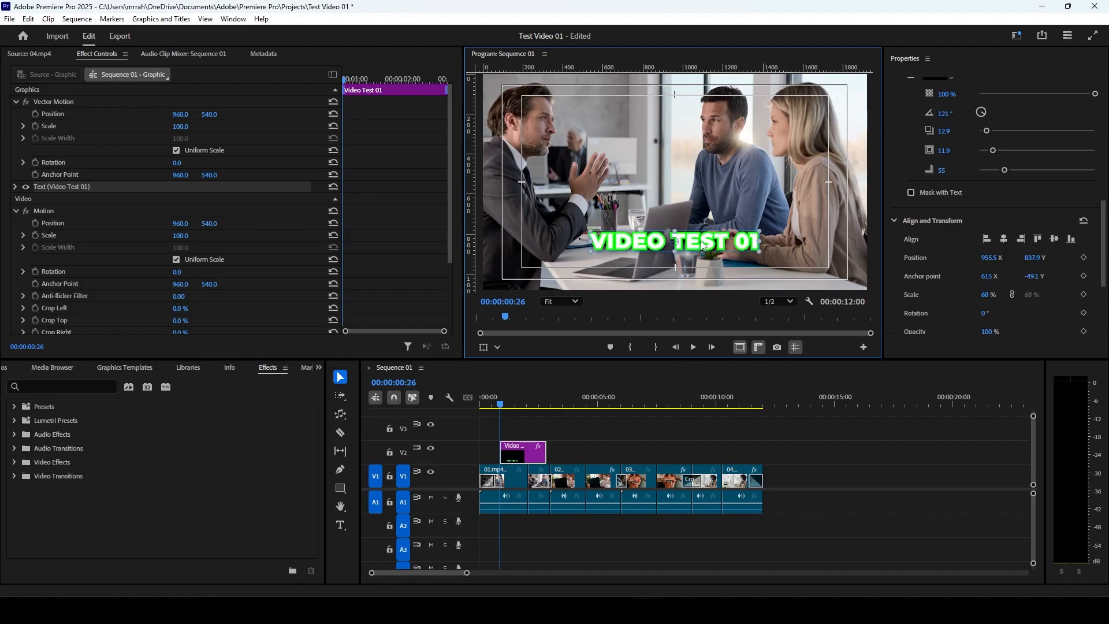
Step: Set the title's scale to 72% and its position to 958.5, 918.9, and play the sequence from the start
drag(703, 247, 672, 241)
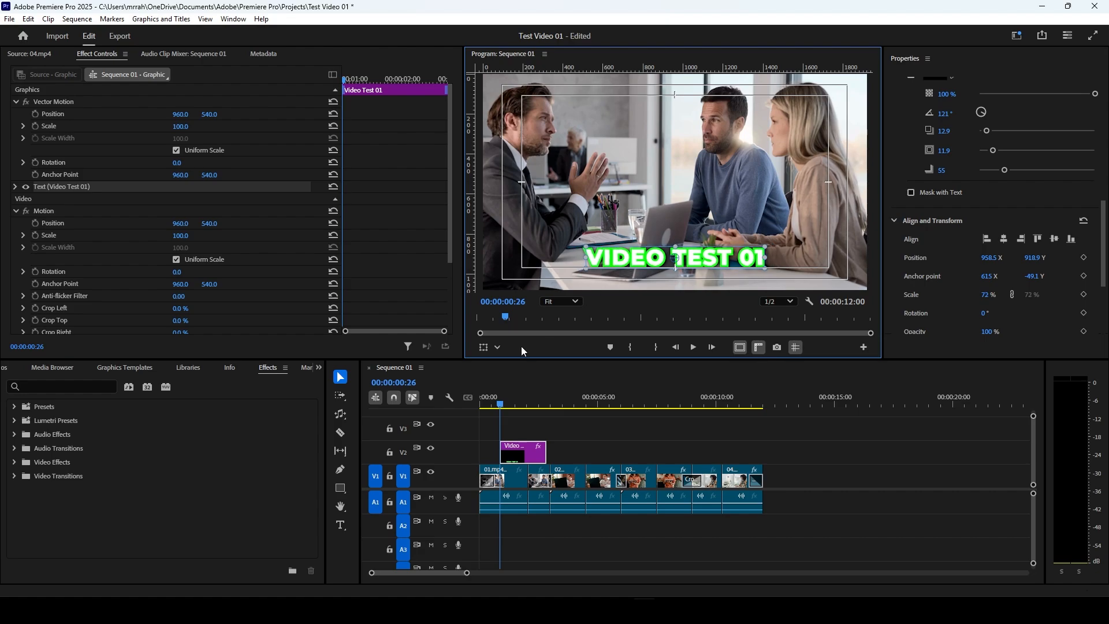
drag(500, 404, 476, 407)
key(space)
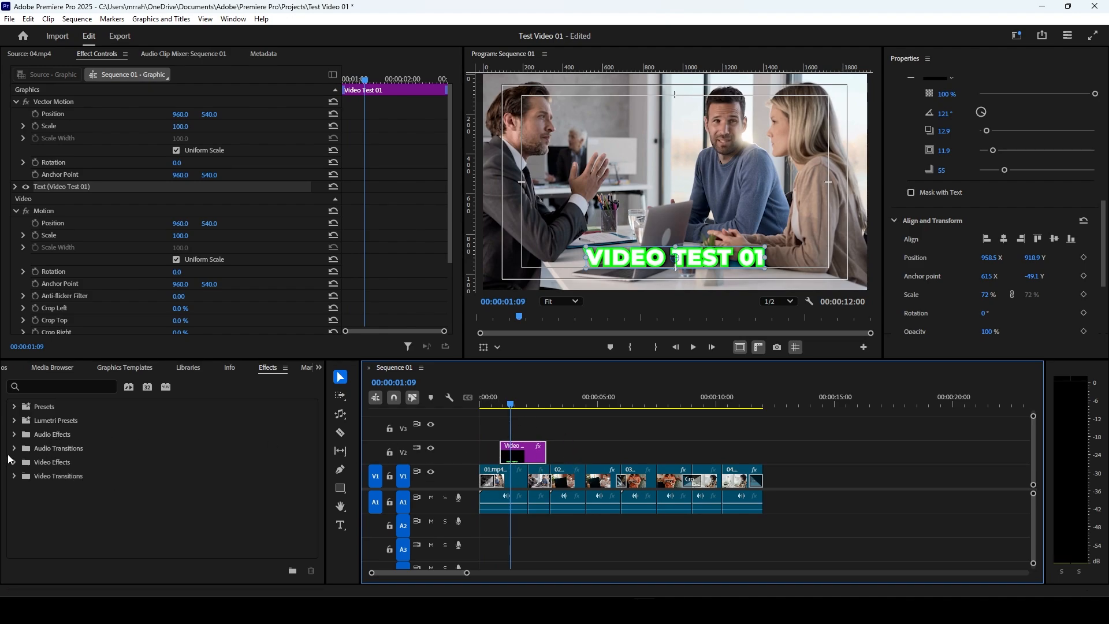
Step: Apply the Additive Dissolve video transition to the start of the title clip, preview it from before the title, and clear the clip selection
click(14, 476)
scroll(33, 494, down, 3)
click(495, 404)
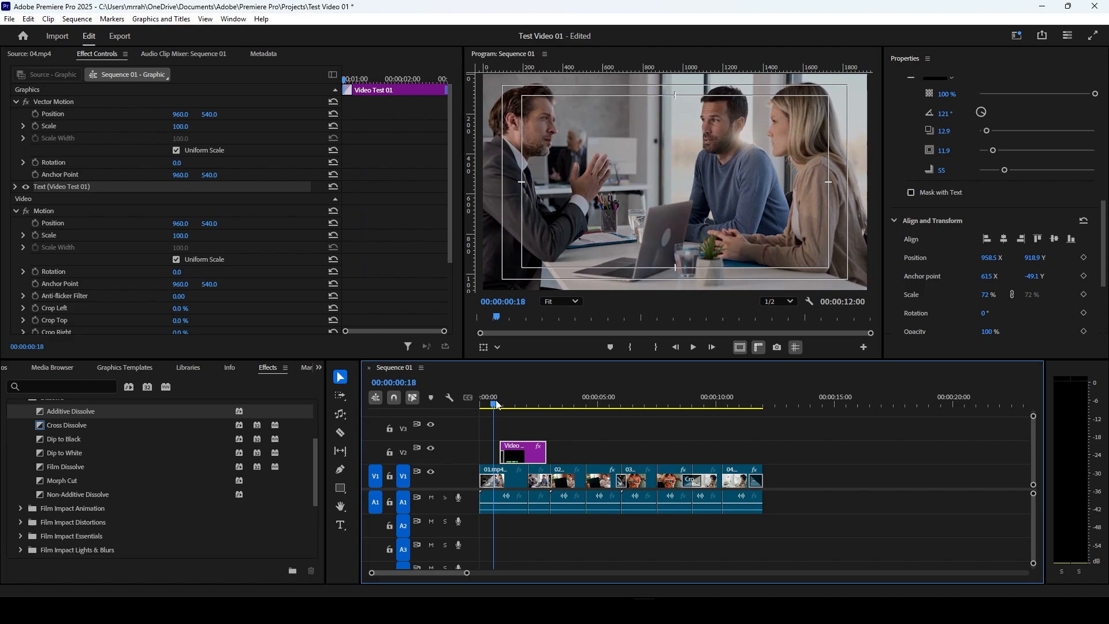
key(space)
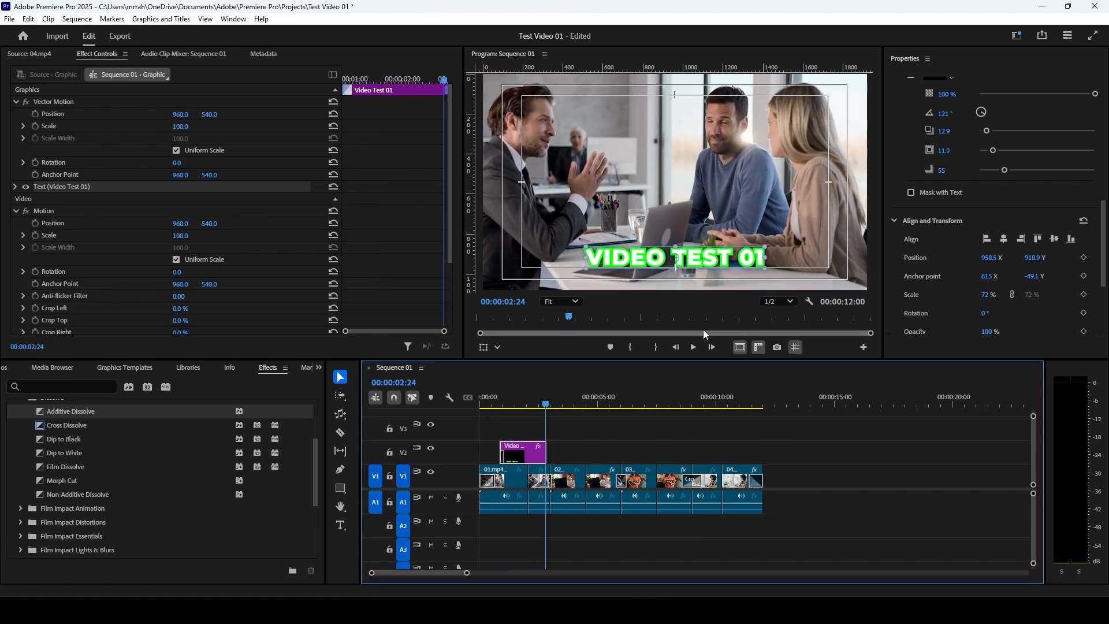
key(space)
click(577, 451)
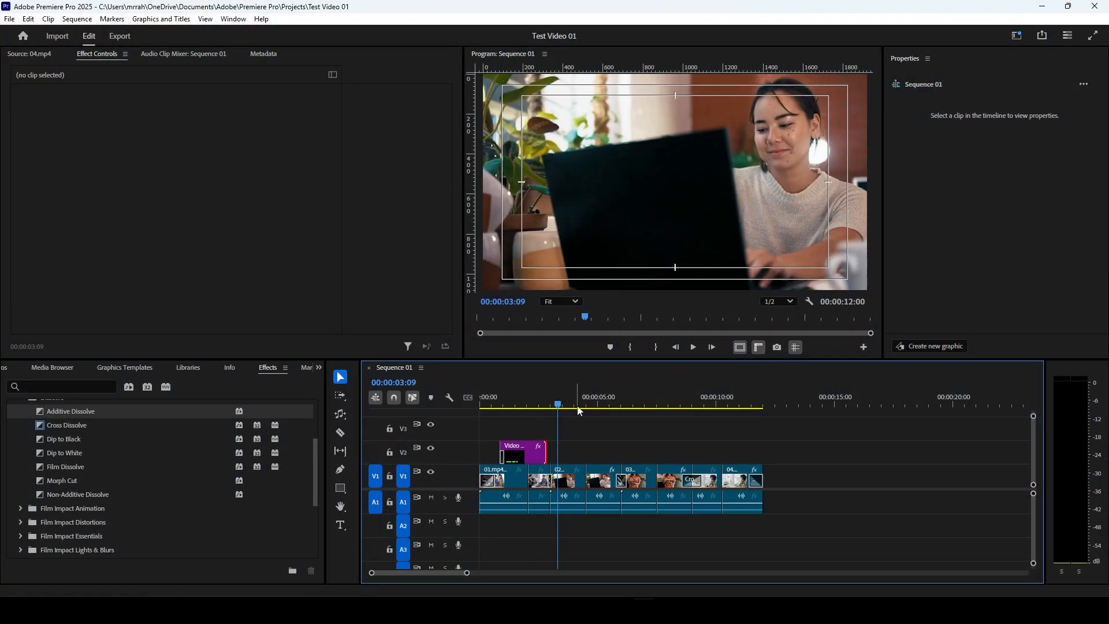
Step: Move the playhead to 00:00:10:20 and switch to the Color workspace
drag(578, 405, 733, 413)
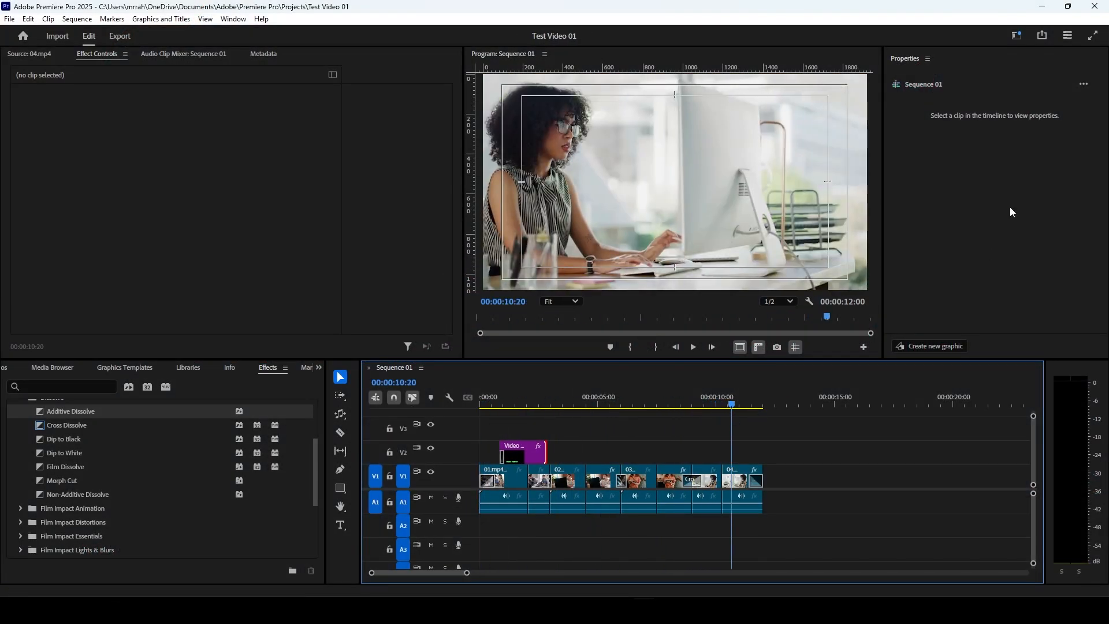
click(1019, 37)
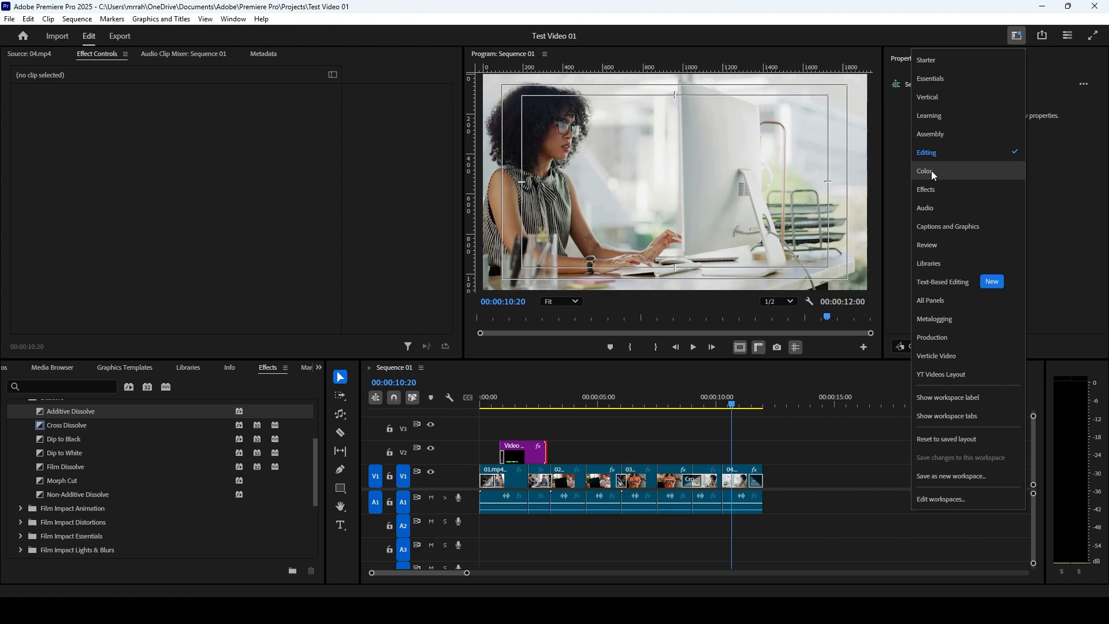
click(1021, 39)
click(1023, 38)
click(1023, 38)
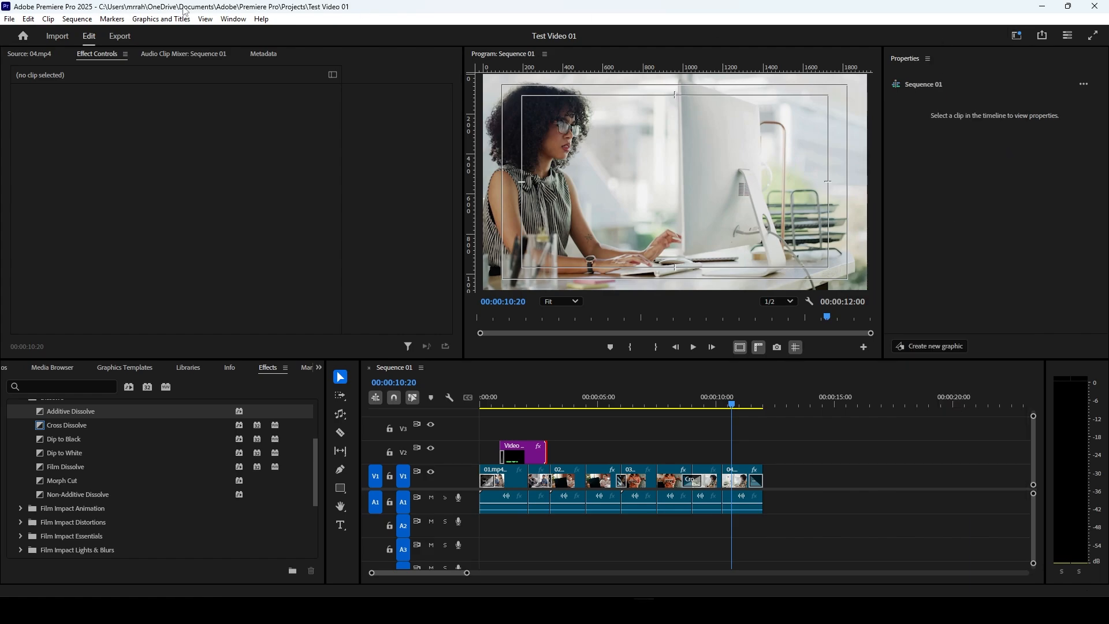
click(234, 19)
mouse_move(268, 36)
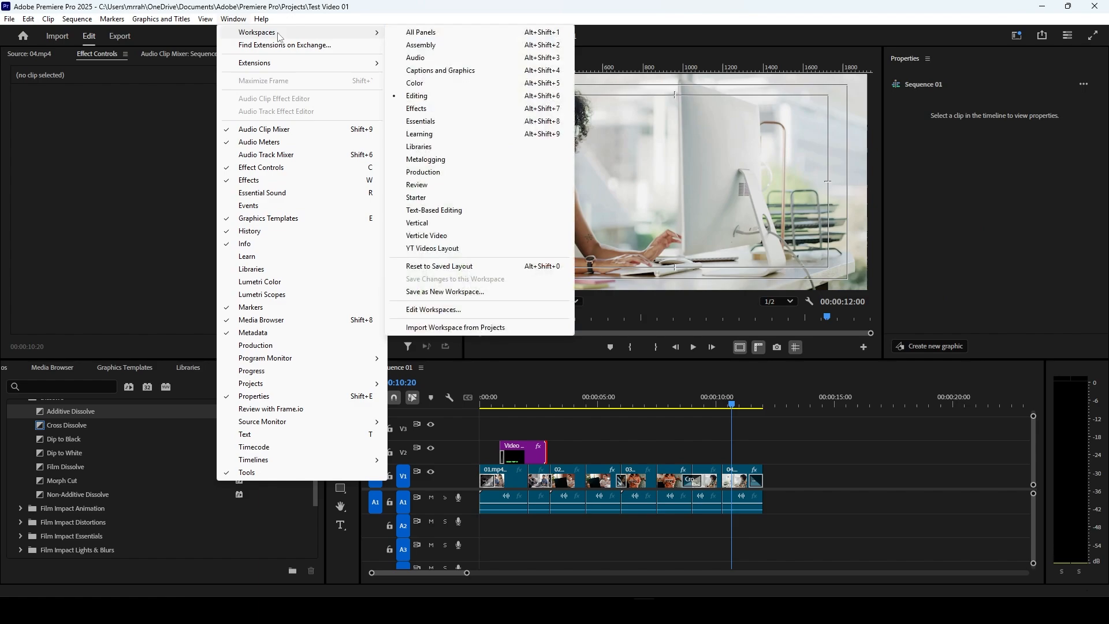
click(435, 88)
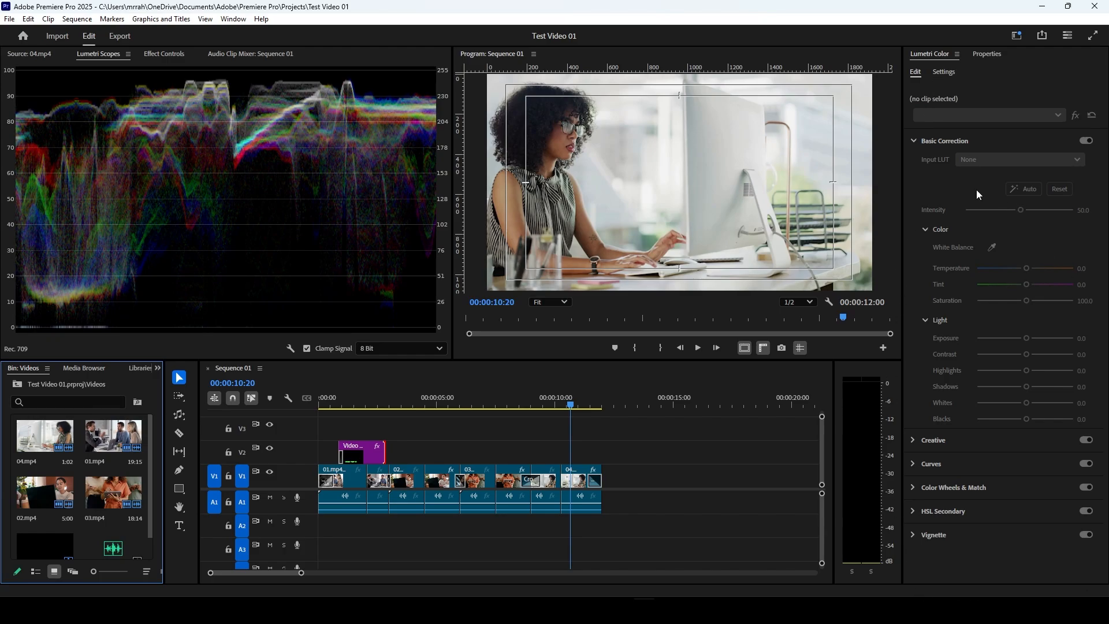
Step: Move the playhead to 00:00:09:19 and select the 04.mp4 clip there for Basic Correction in Lumetri Color
click(547, 405)
drag(549, 407, 552, 457)
click(552, 479)
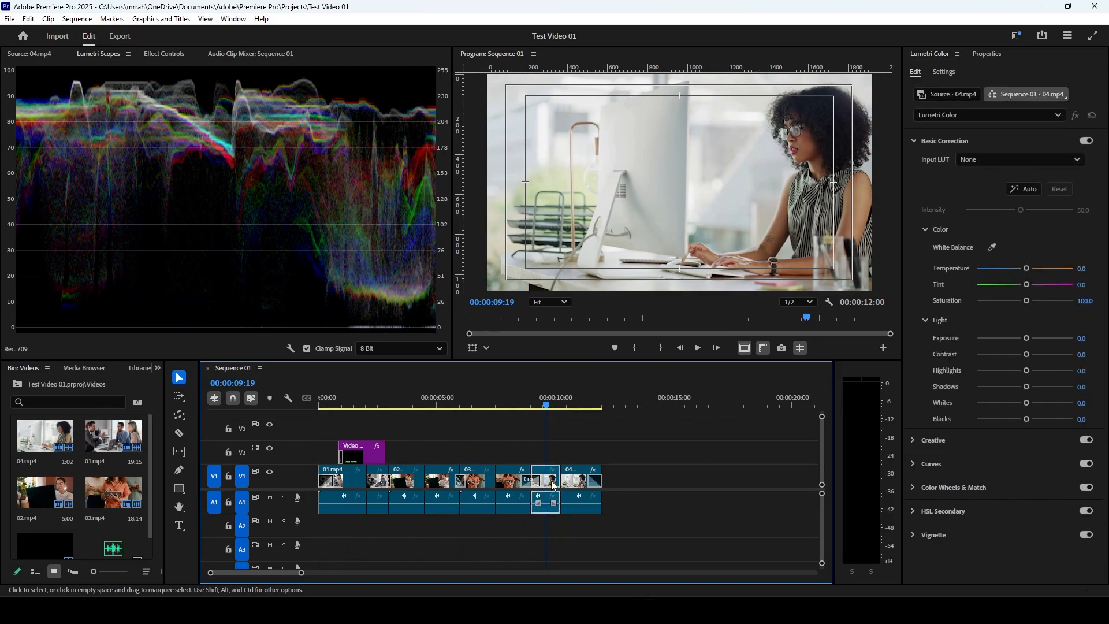
click(915, 141)
click(914, 141)
Step: Try the Input LUTs from ALEXA_Default_LogC2Rec709 to Phantom_Rec709_Gamma on the 04.mp4 clip and return the Input LUT to None
click(971, 161)
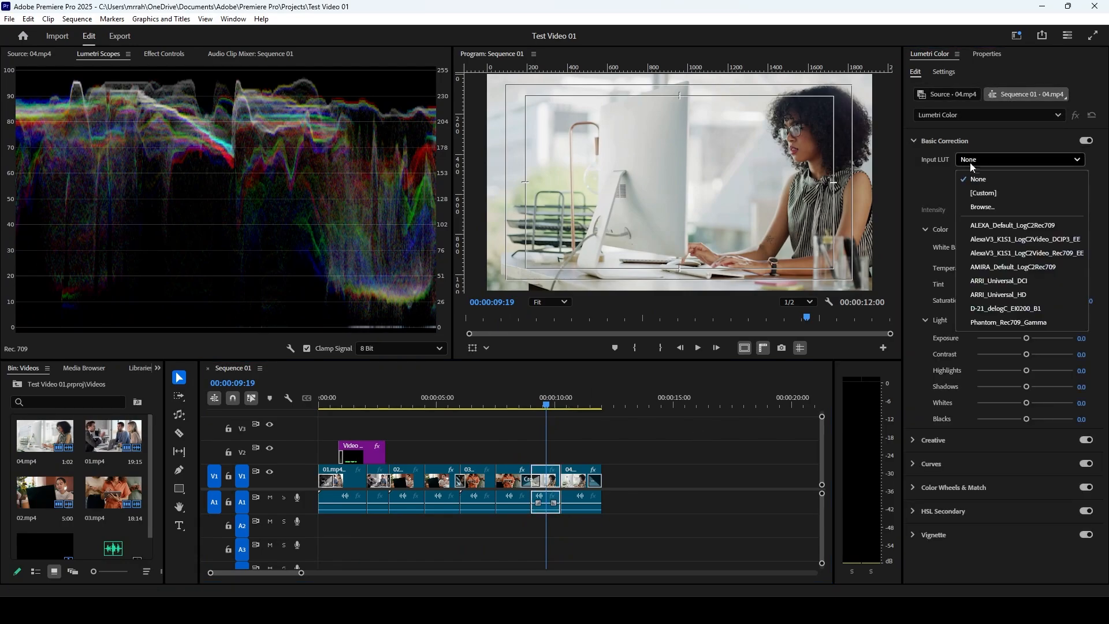
click(983, 224)
scroll(978, 159, down, 3)
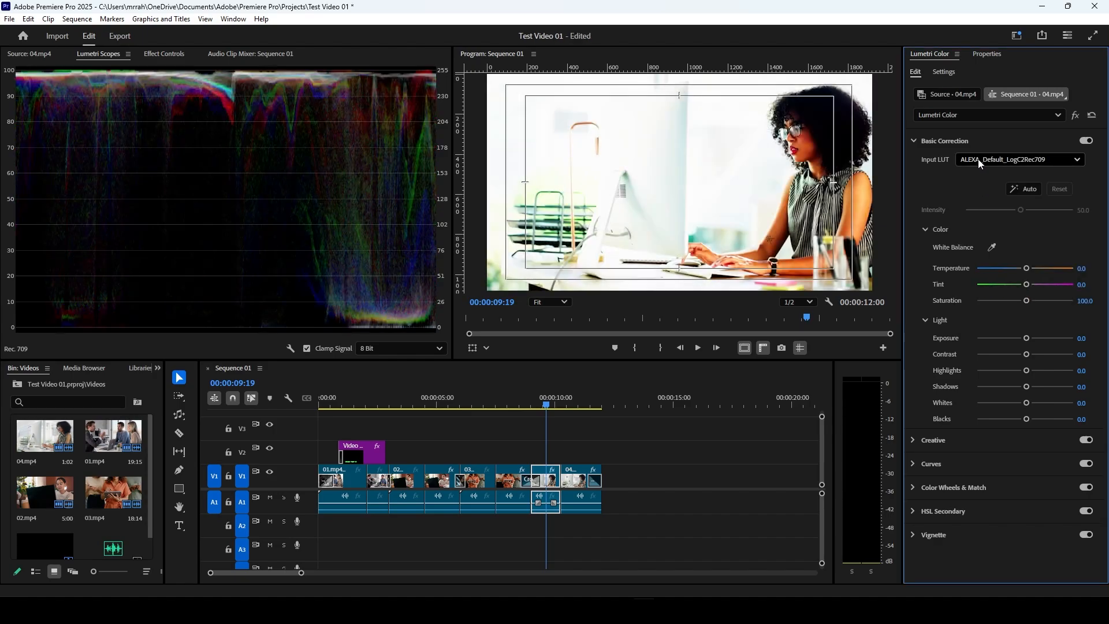
scroll(978, 159, down, 2)
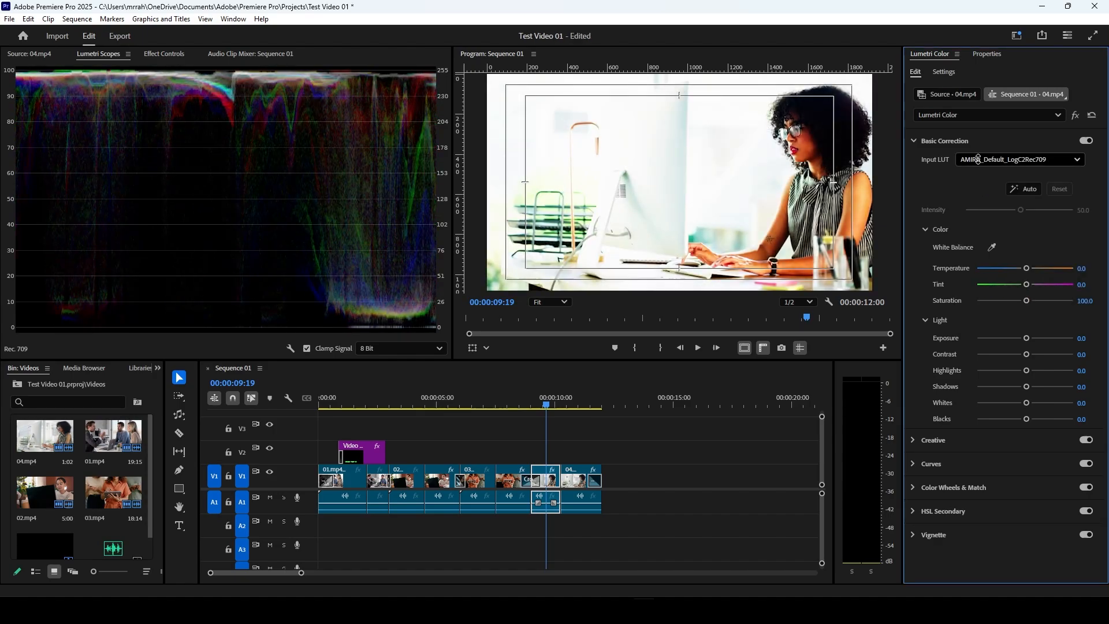
scroll(980, 160, down, 3)
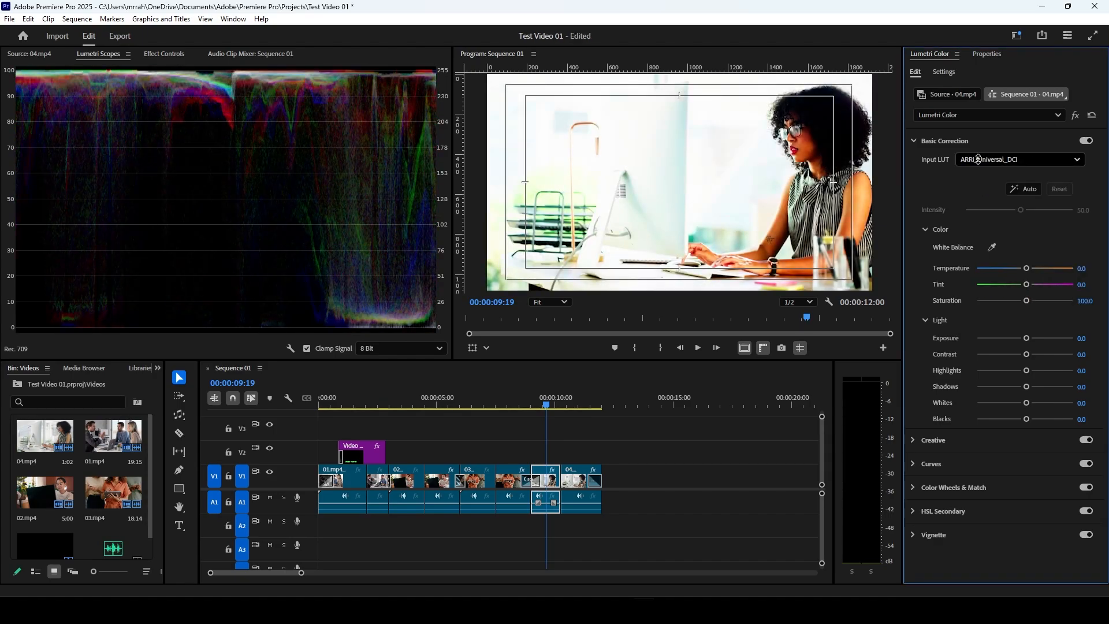
scroll(981, 162, down, 1)
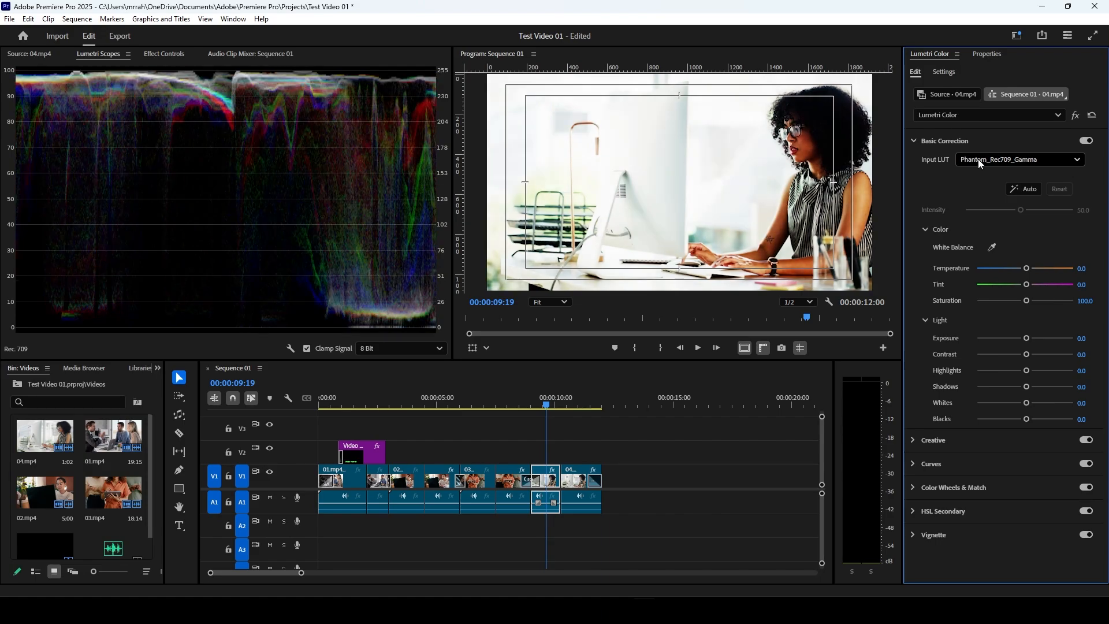
click(981, 161)
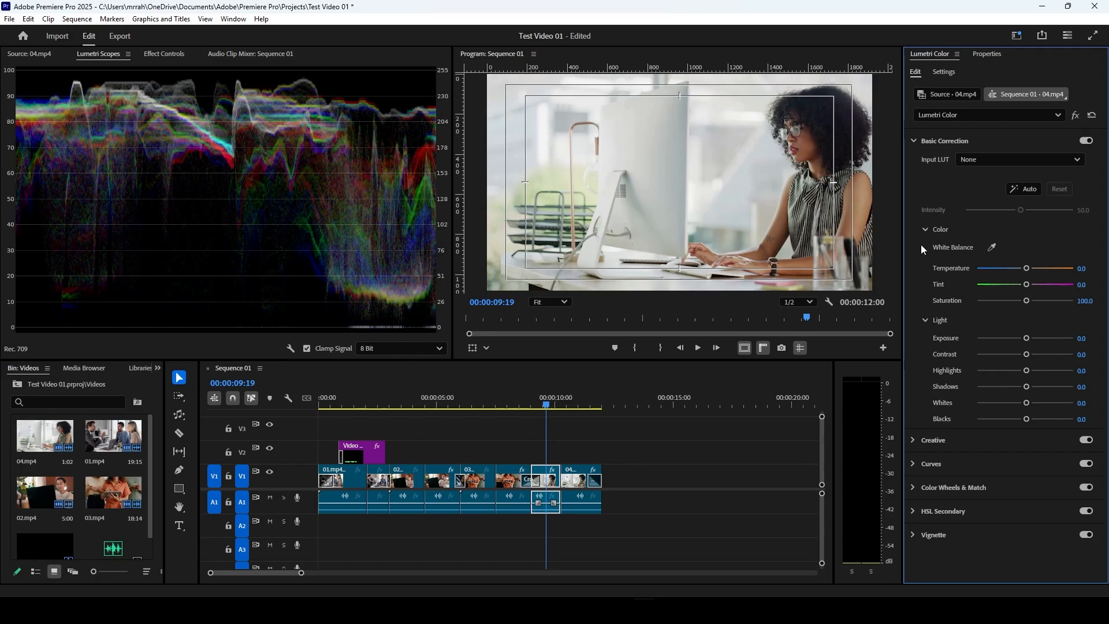
Step: Sample the clip's white balance from the image, and set temperature to -14.3, tint to 3.6 and saturation to 109.5
click(994, 250)
click(815, 191)
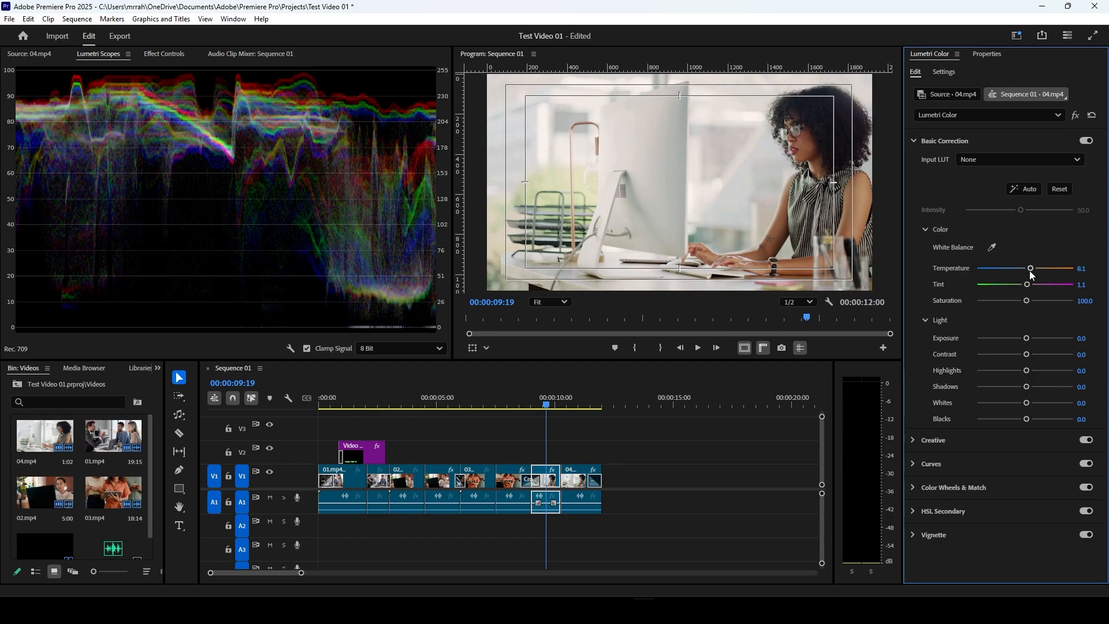
drag(1031, 269, 1032, 302)
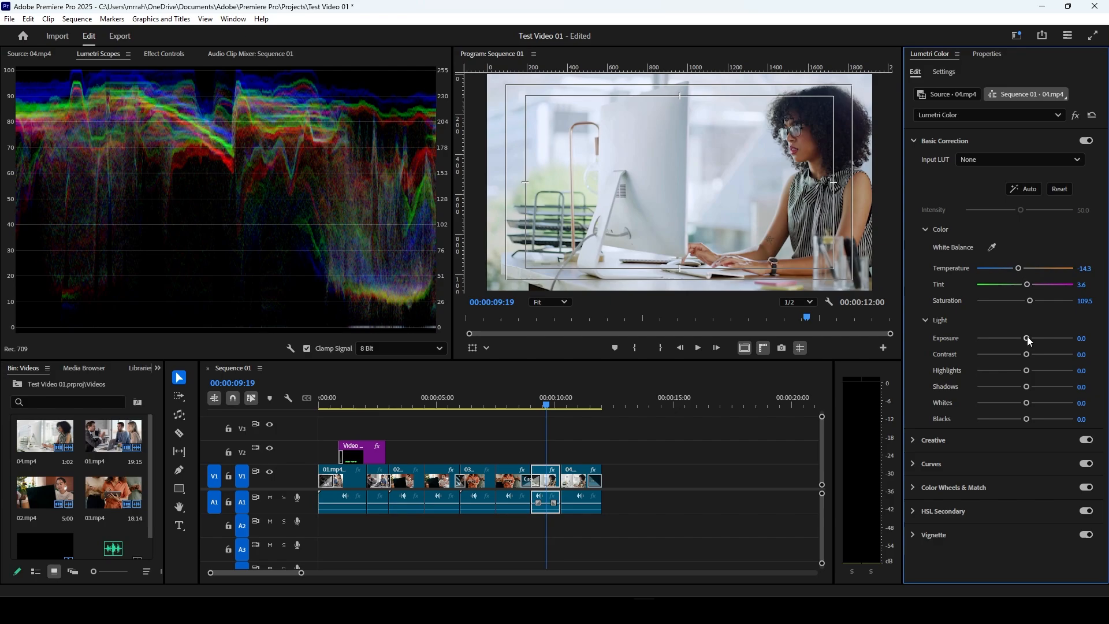
Step: Set the clip's exposure to 0.7, contrast to 16.7, highlights to -6.0, shadows to 13.1, whites to 13.1 and blacks to -8.3
drag(1027, 338, 1032, 338)
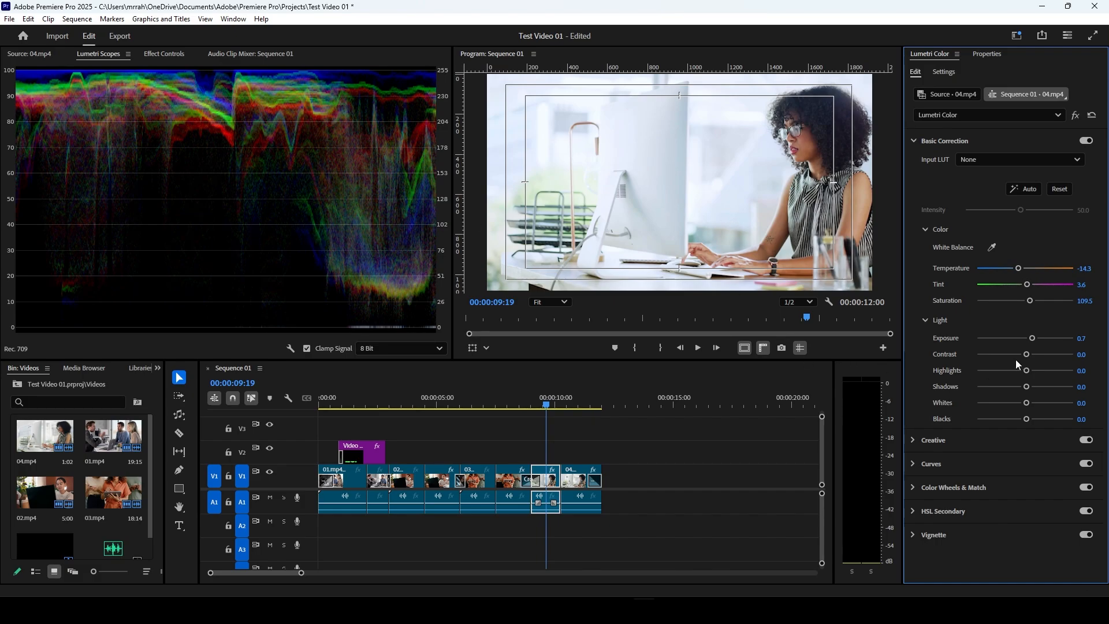
drag(1029, 356, 1031, 402)
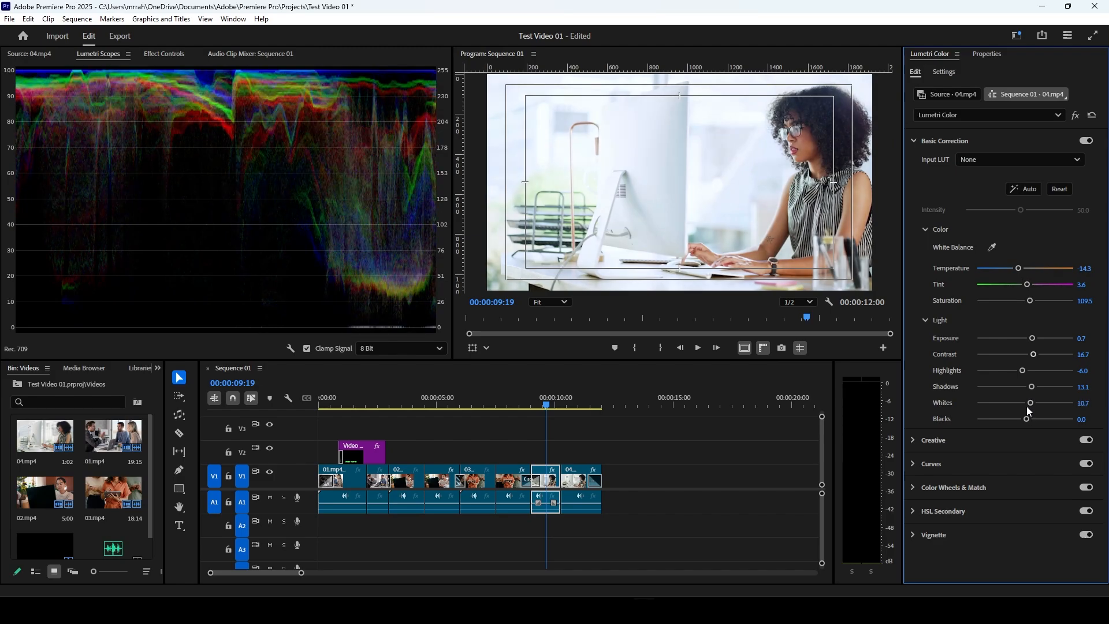
drag(1032, 402, 1021, 423)
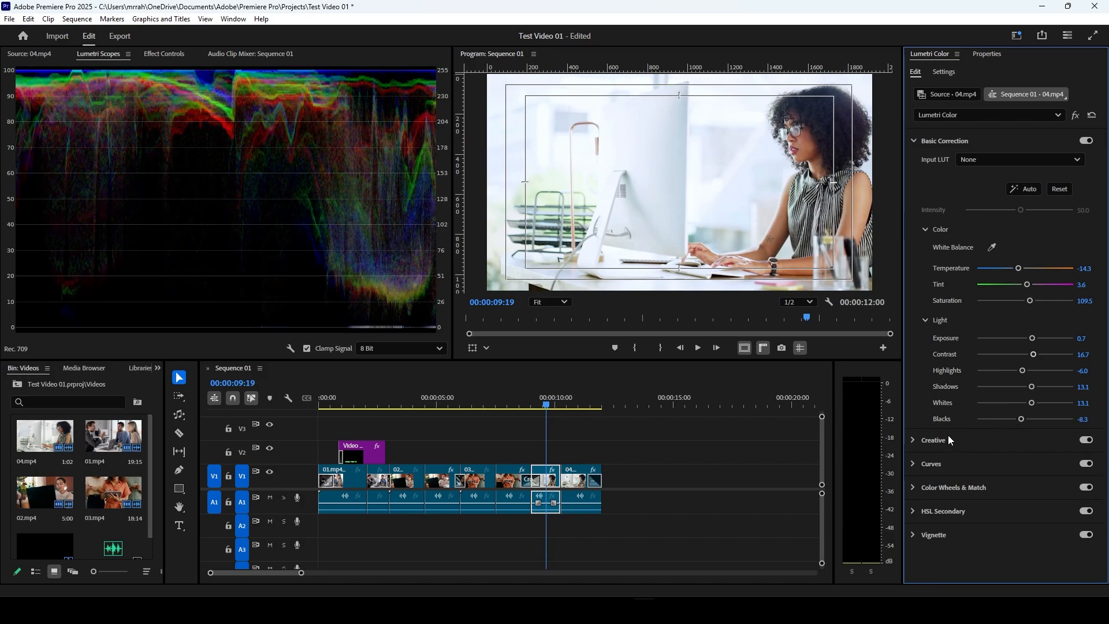
click(912, 140)
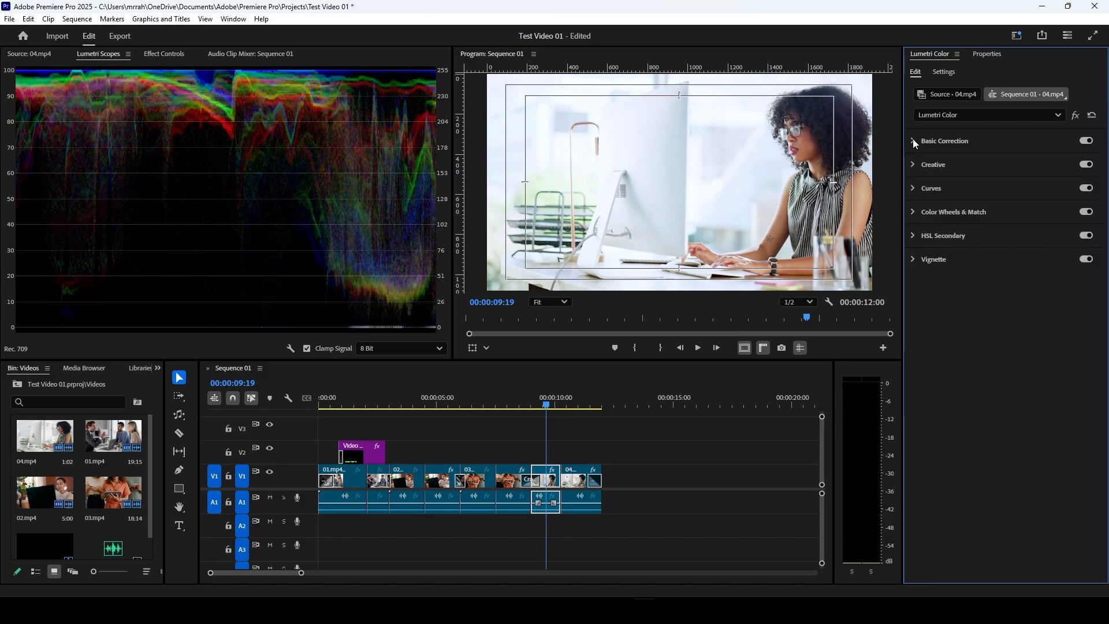
Step: Apply the creative look Fuji F125 Kodak 2393 (by Adobe) to the clip and set its intensity to 47.9
click(914, 164)
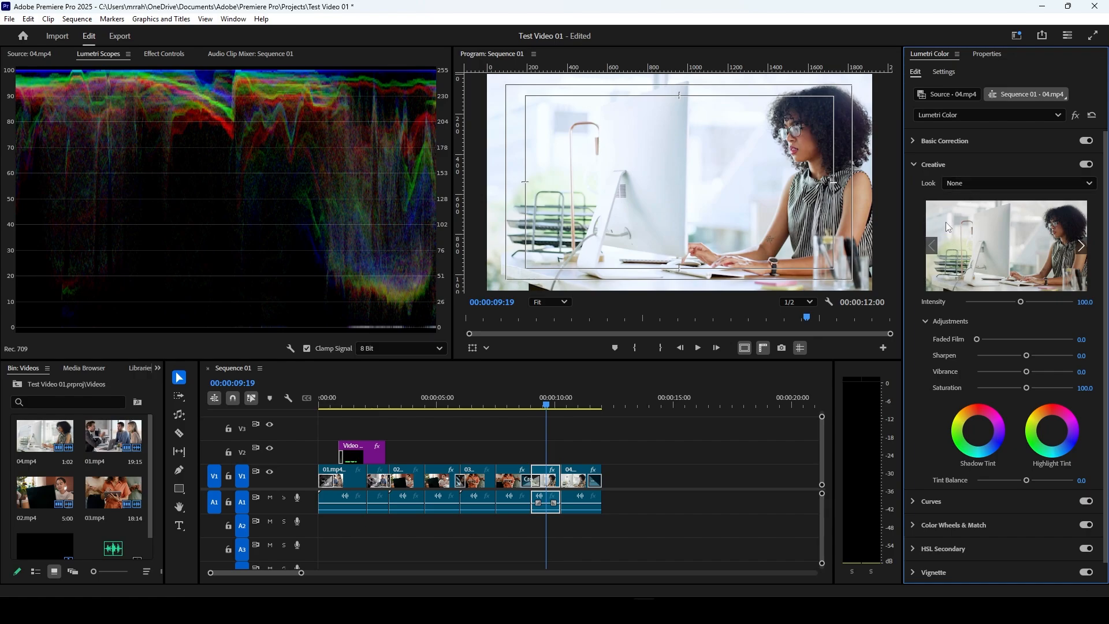
click(961, 185)
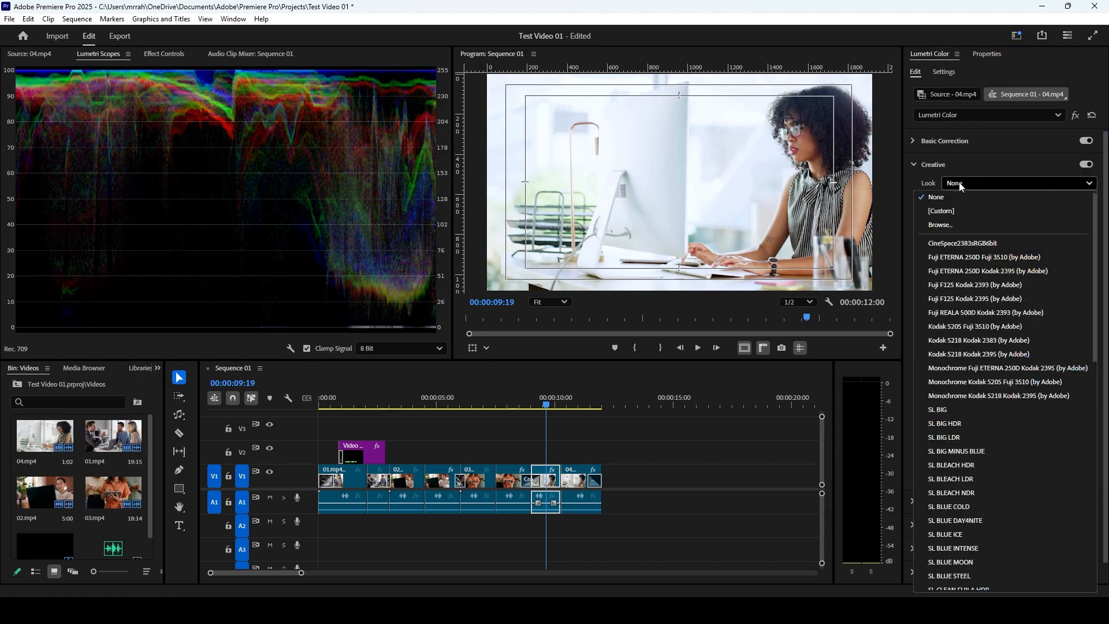
click(959, 257)
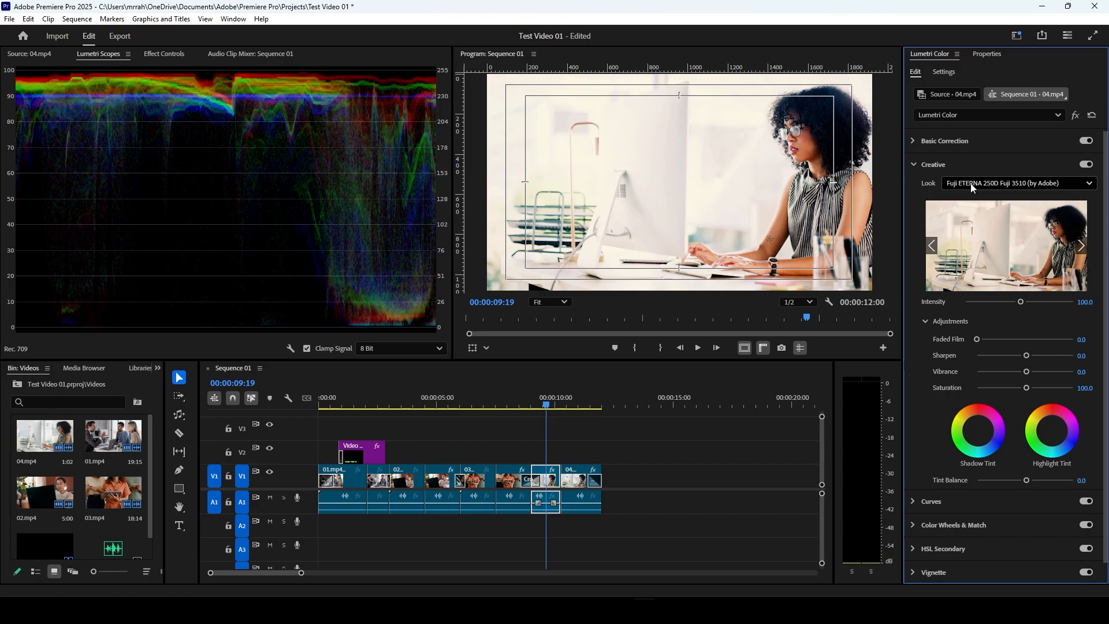
scroll(971, 183, down, 2)
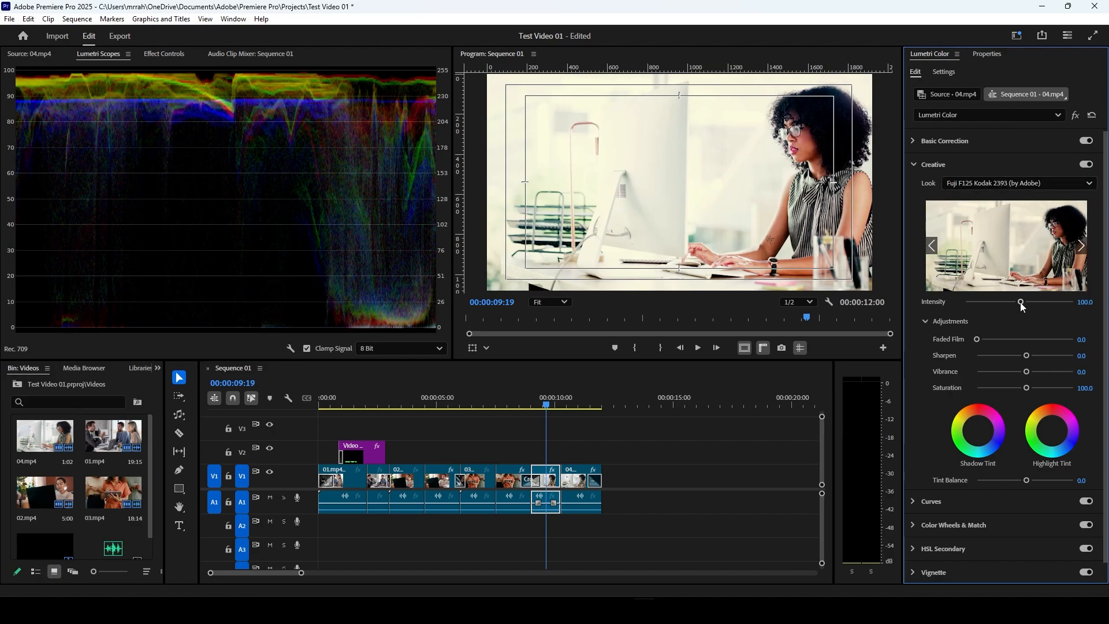
drag(1025, 300, 993, 304)
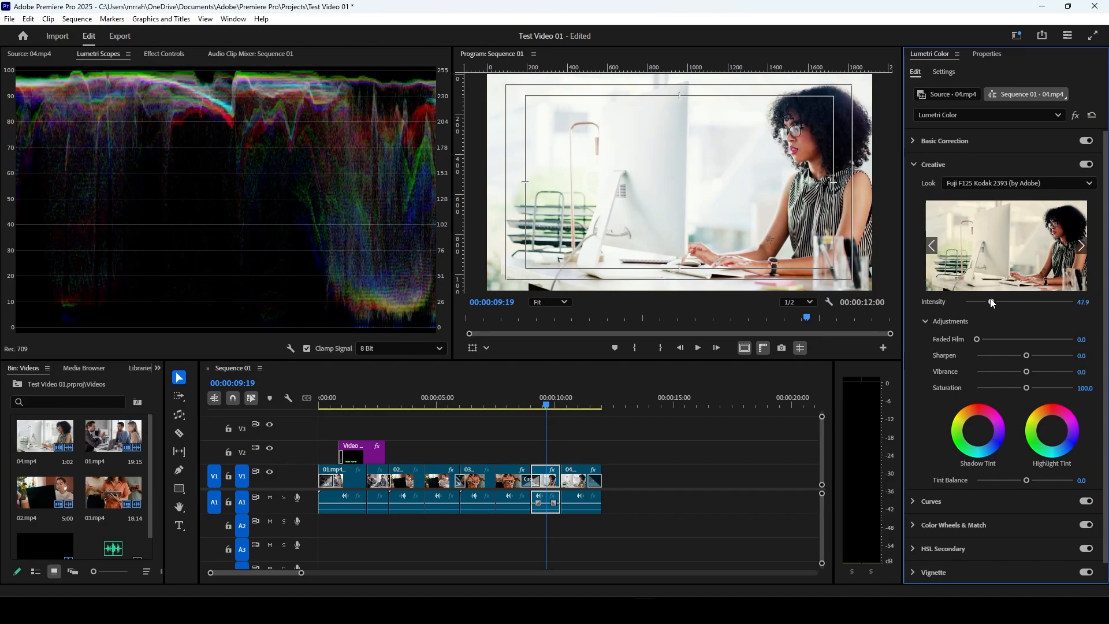
Step: Set the creative adjustments to Faded Film 4.2, Sharpen 13.1, Vibrance 25.0 and Saturation 106.0
scroll(969, 312, down, 1)
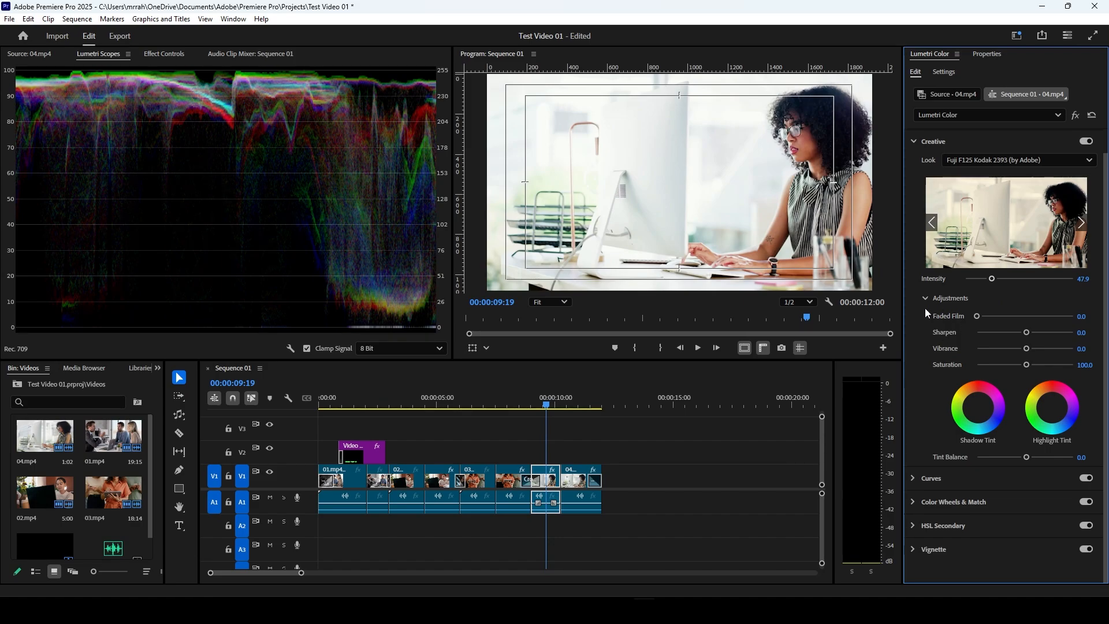
scroll(924, 307, down, 1)
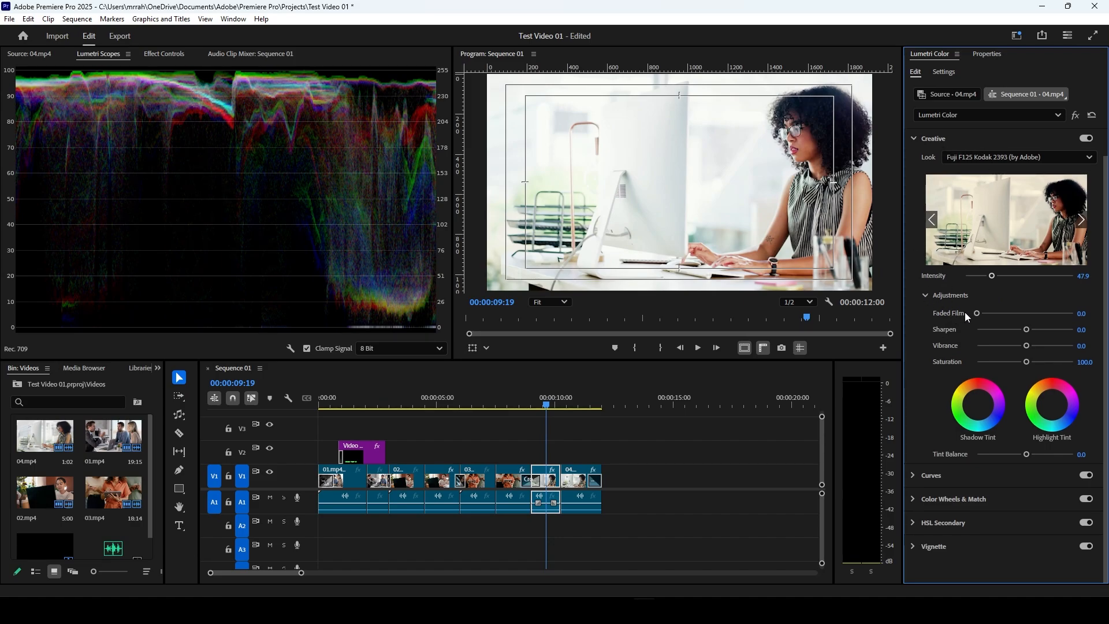
drag(977, 313, 1038, 346)
click(1031, 331)
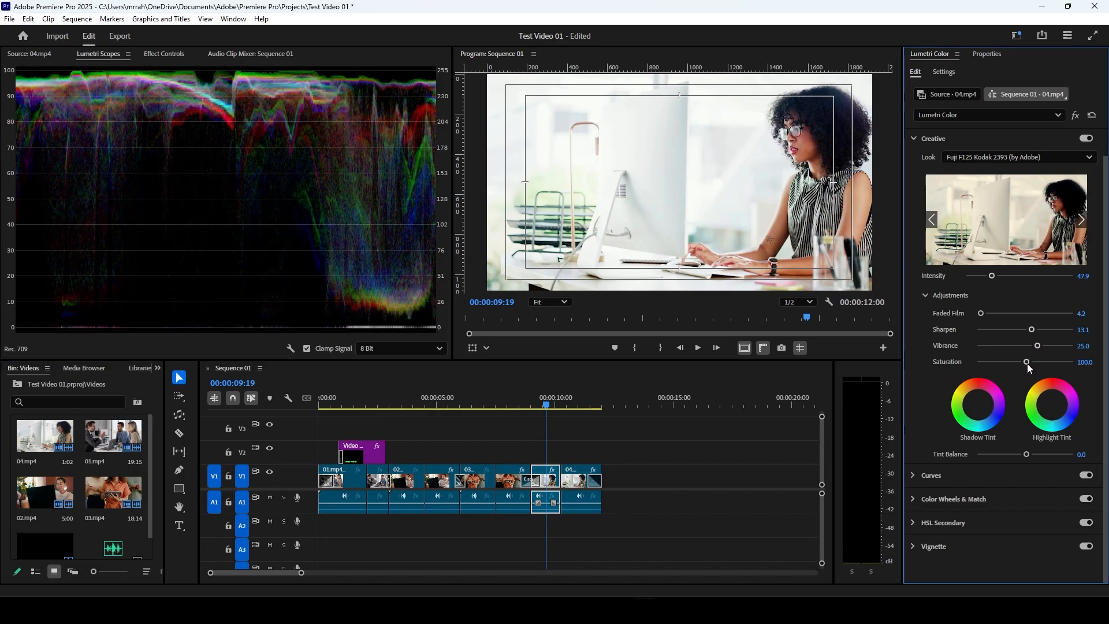
drag(1028, 362, 1028, 364)
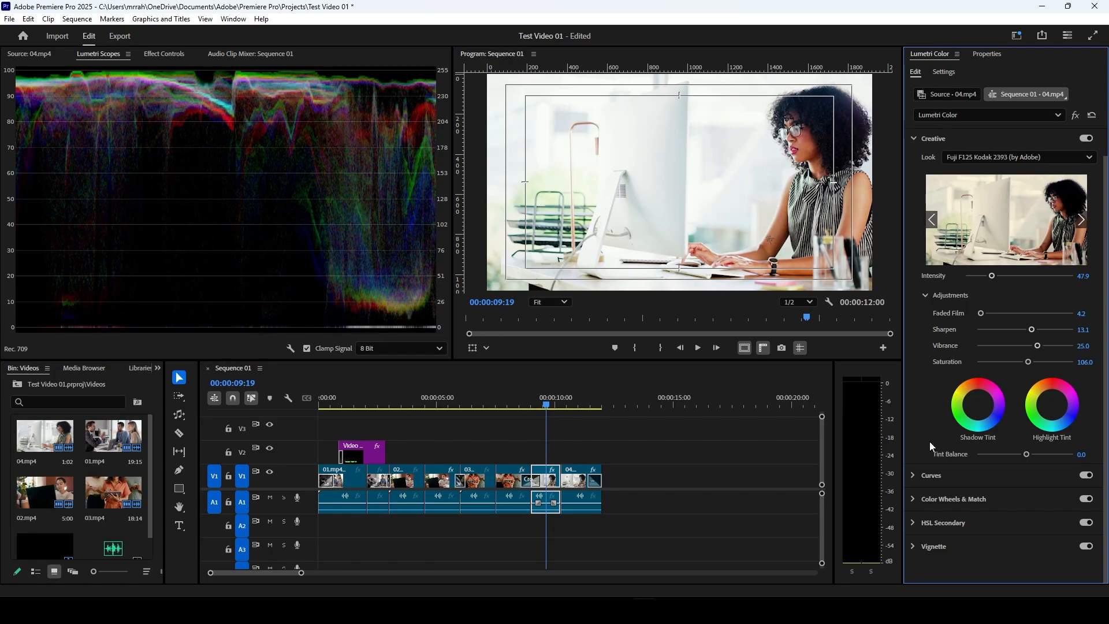
Step: Collapse the Creative adjustments and expand the Curves section of the clip's Lumetri Color effect
scroll(929, 309, up, 2)
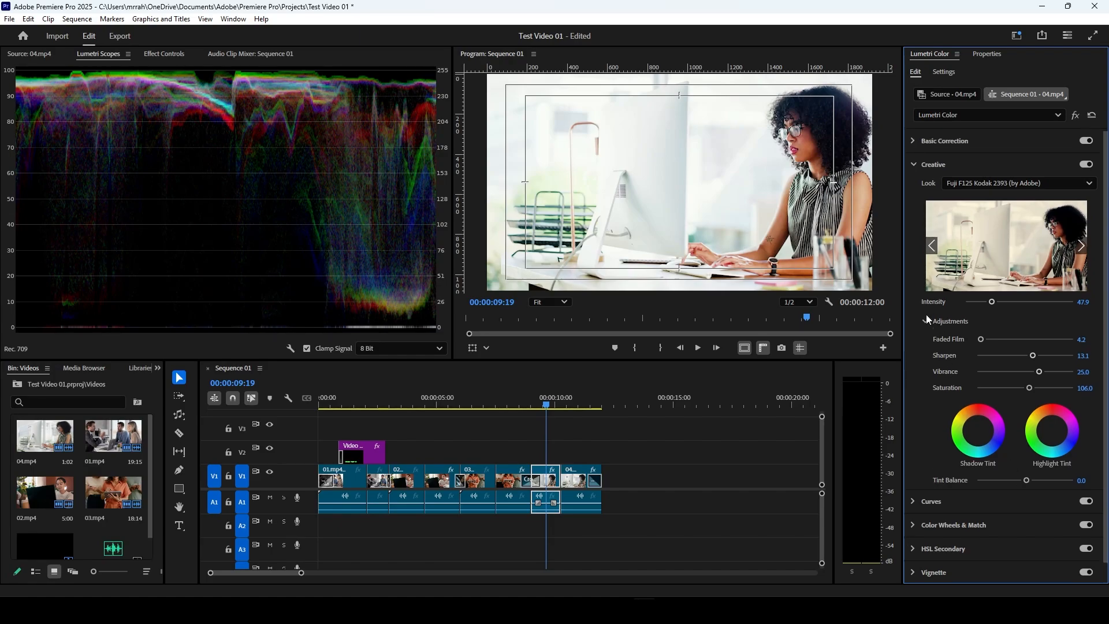
click(912, 165)
click(912, 186)
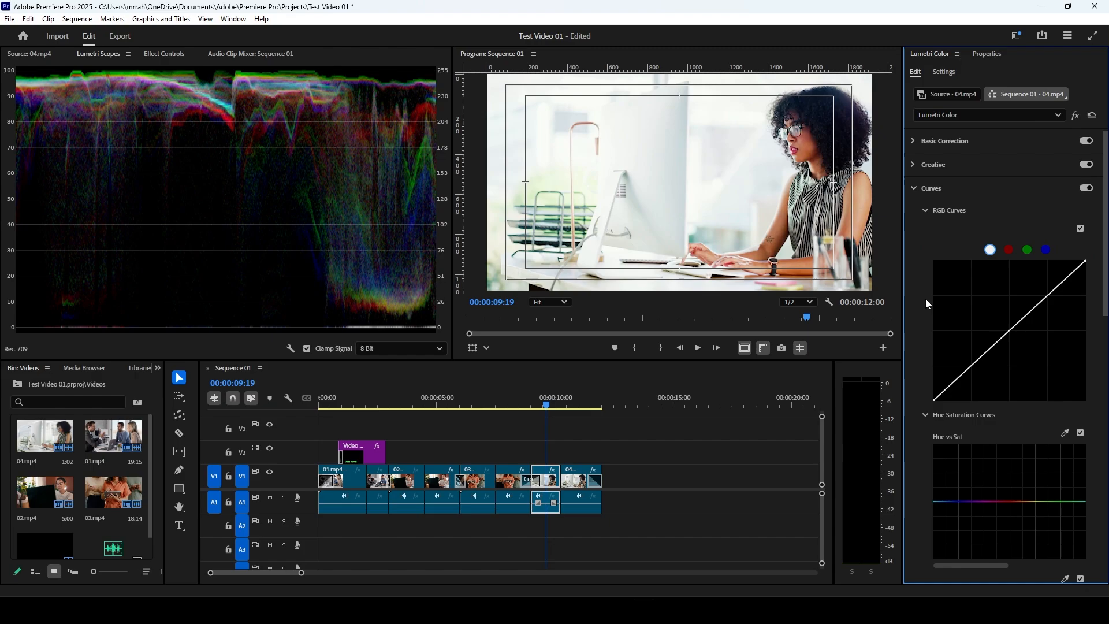
scroll(925, 300, down, 4)
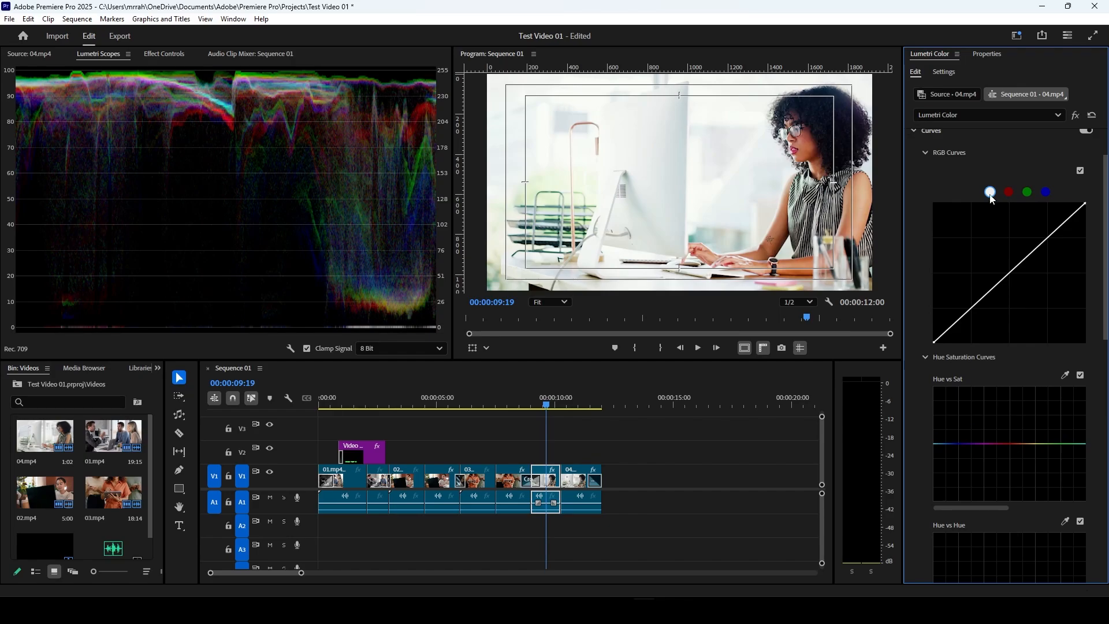
Step: Try lifting the black point and lowering the white point of the master RGB curve, resetting each one
mouse_move(934, 343)
mouse_down()
mouse_move(933, 303)
mouse_move(934, 325)
mouse_up()
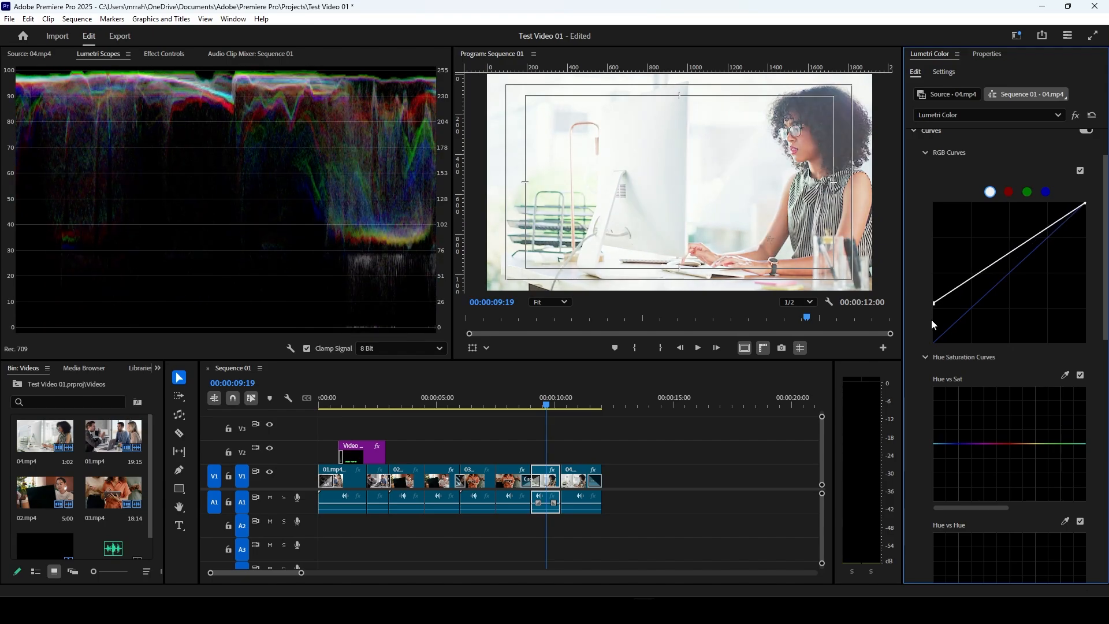
double_click(933, 340)
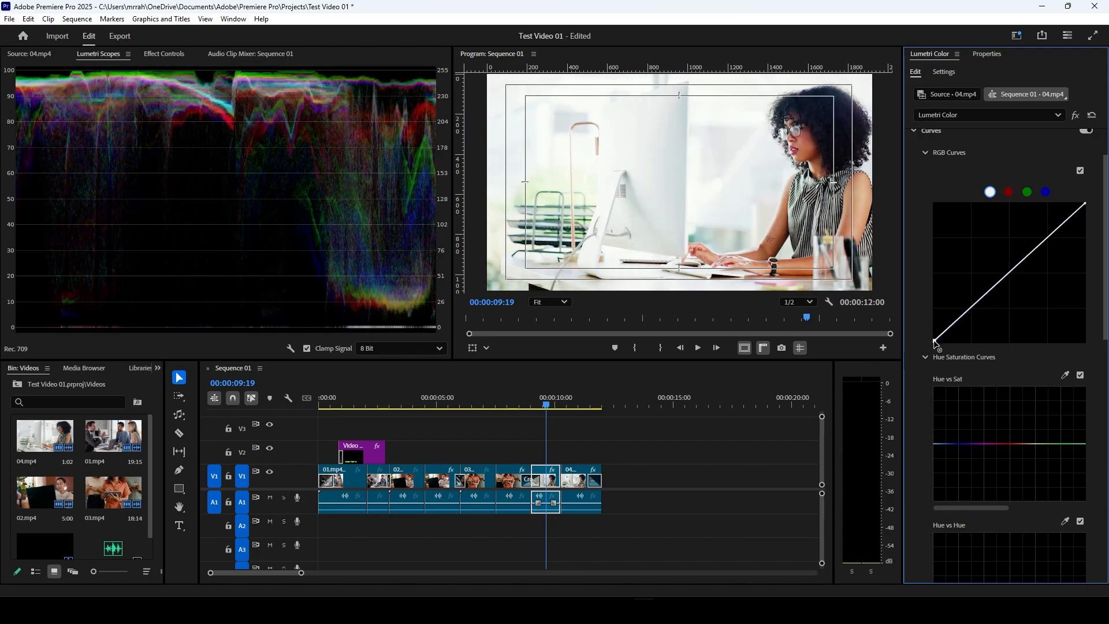
drag(1086, 204, 1091, 227)
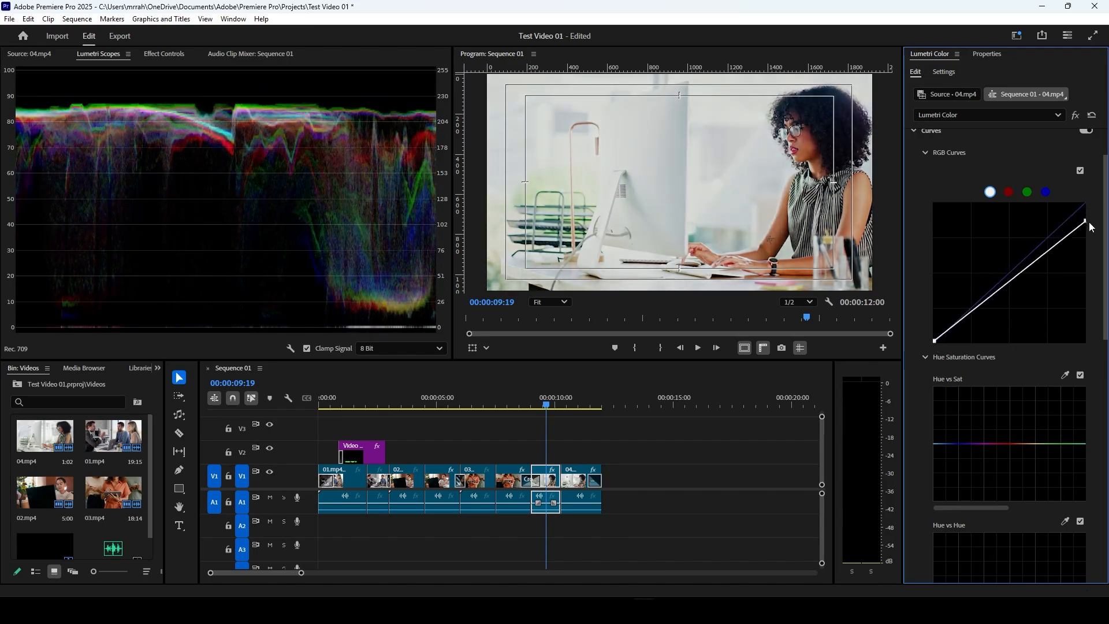
double_click(1090, 225)
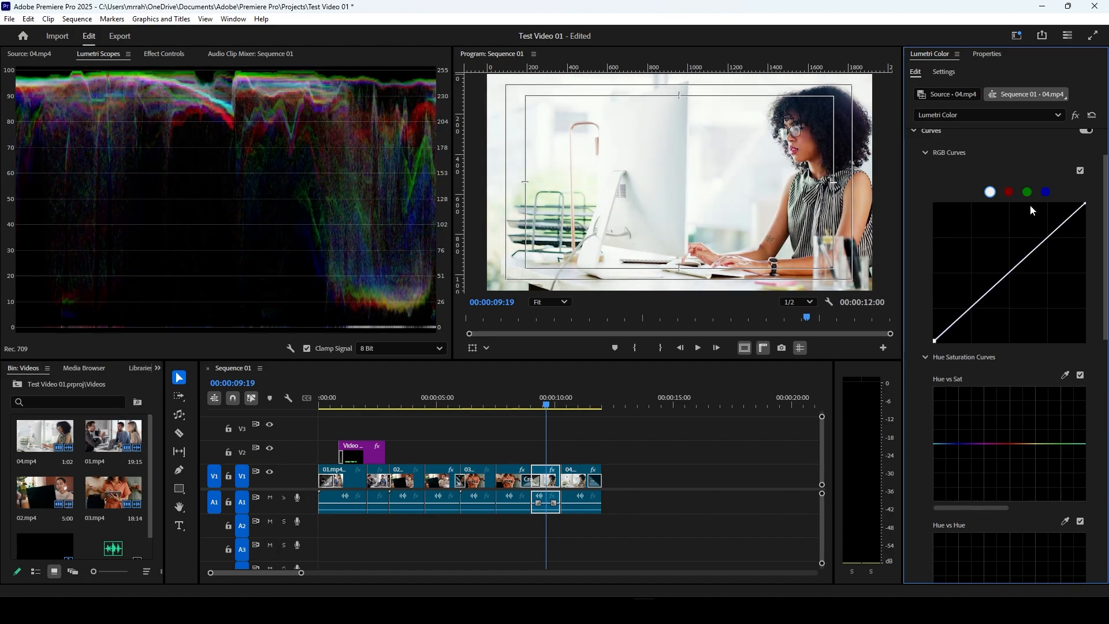
Step: Pull the highlight end of the red RGB curve down slightly
click(1010, 192)
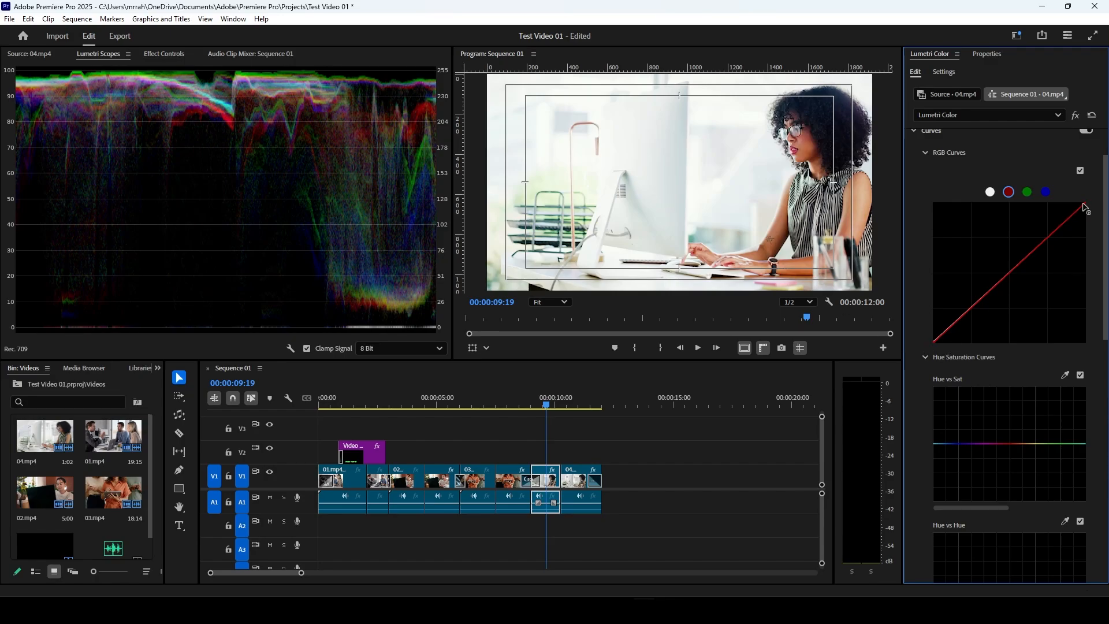
drag(1090, 209, 1090, 211)
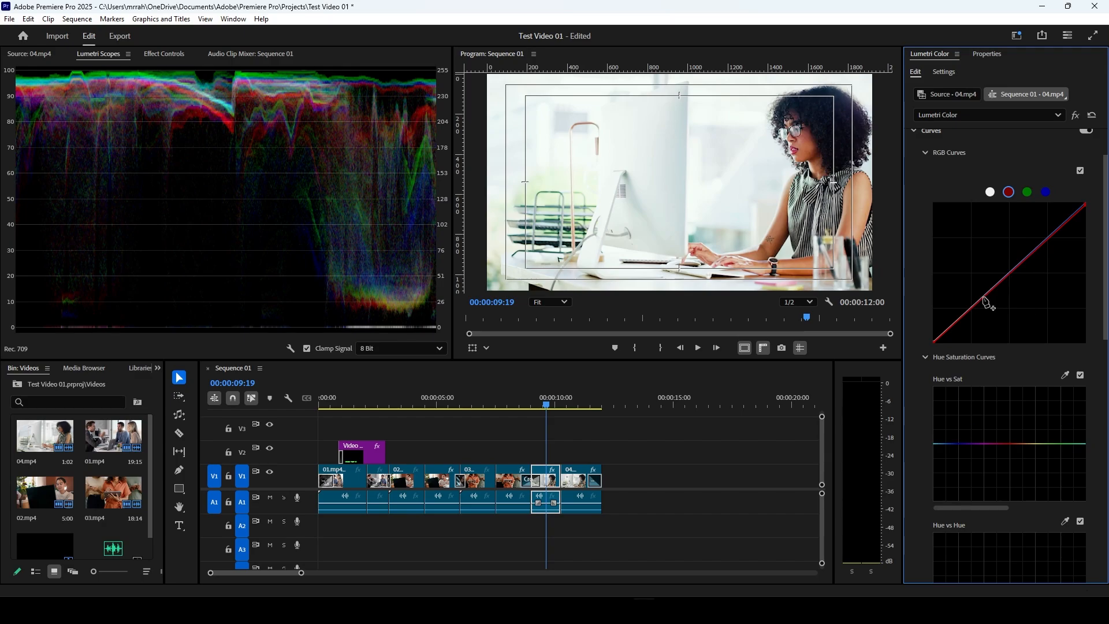
Step: Sample a color from the image for Hue vs Sat and slightly lower the saturation of the sampled orange-red range
scroll(983, 299, down, 3)
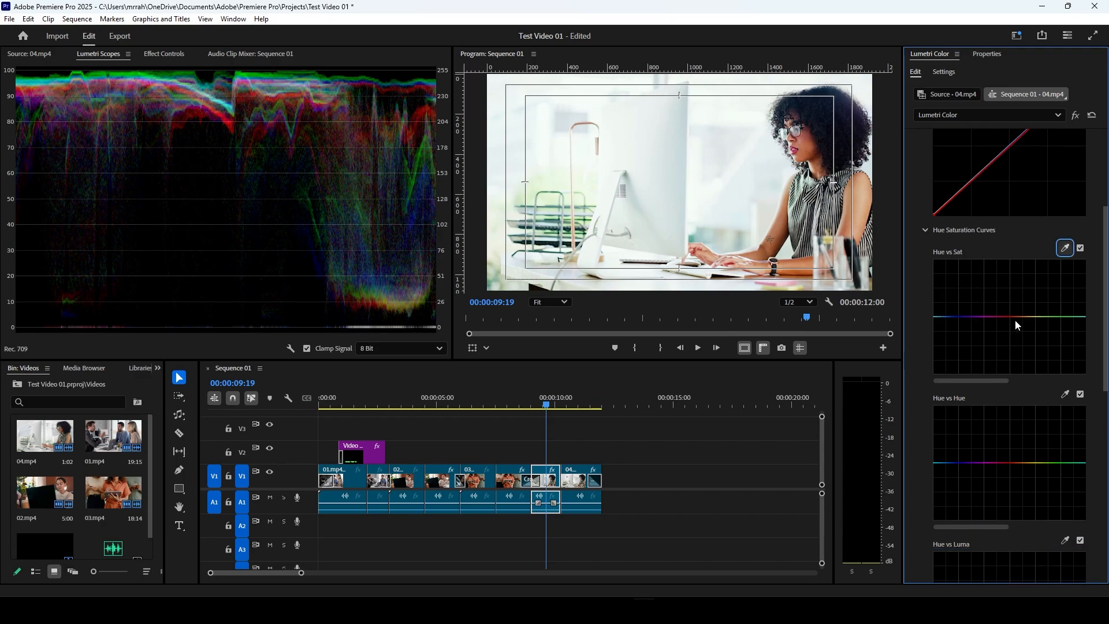
click(1065, 248)
click(790, 270)
click(1015, 317)
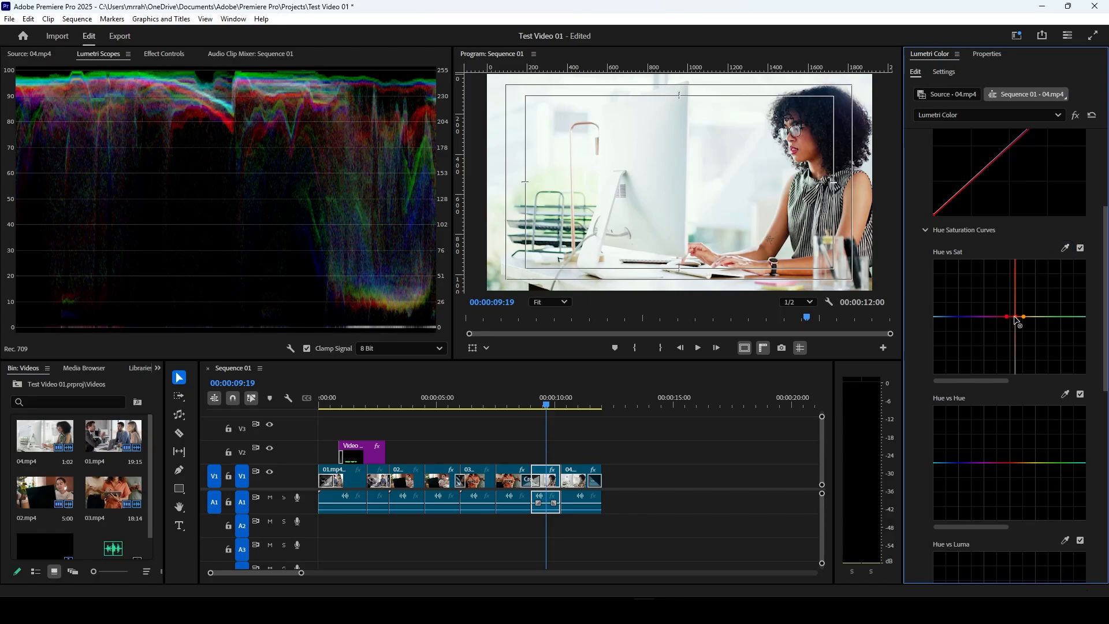
drag(1015, 315, 1016, 324)
Step: Look through the remaining Hue Saturation curves: Hue vs Hue, Hue vs Luma, Luma vs Sat and Sat vs Sat
scroll(921, 374, down, 2)
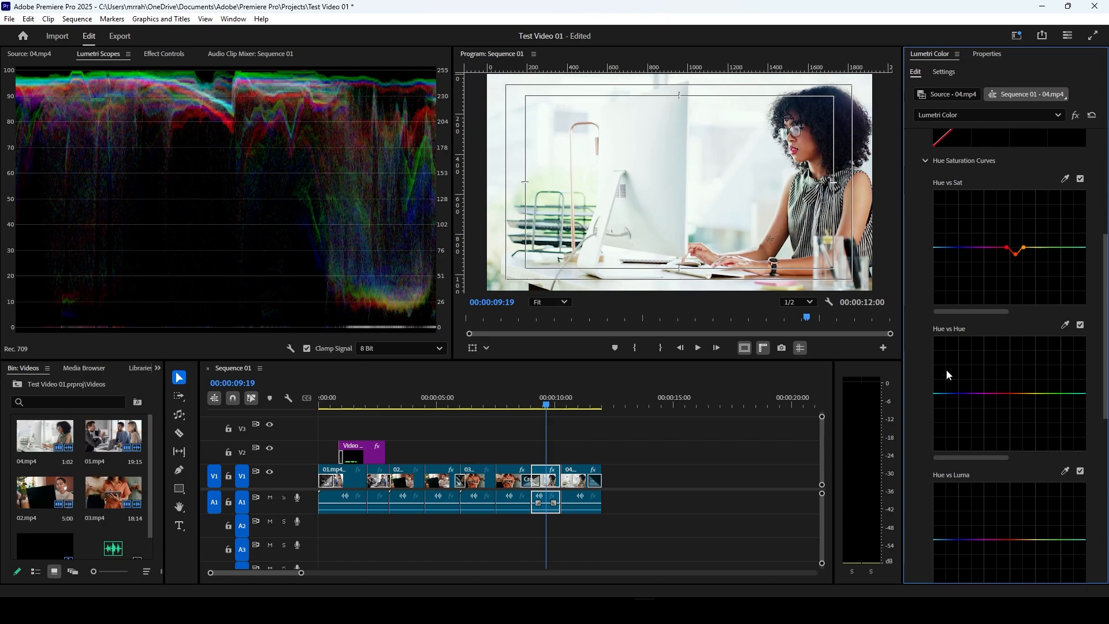
scroll(970, 334, down, 2)
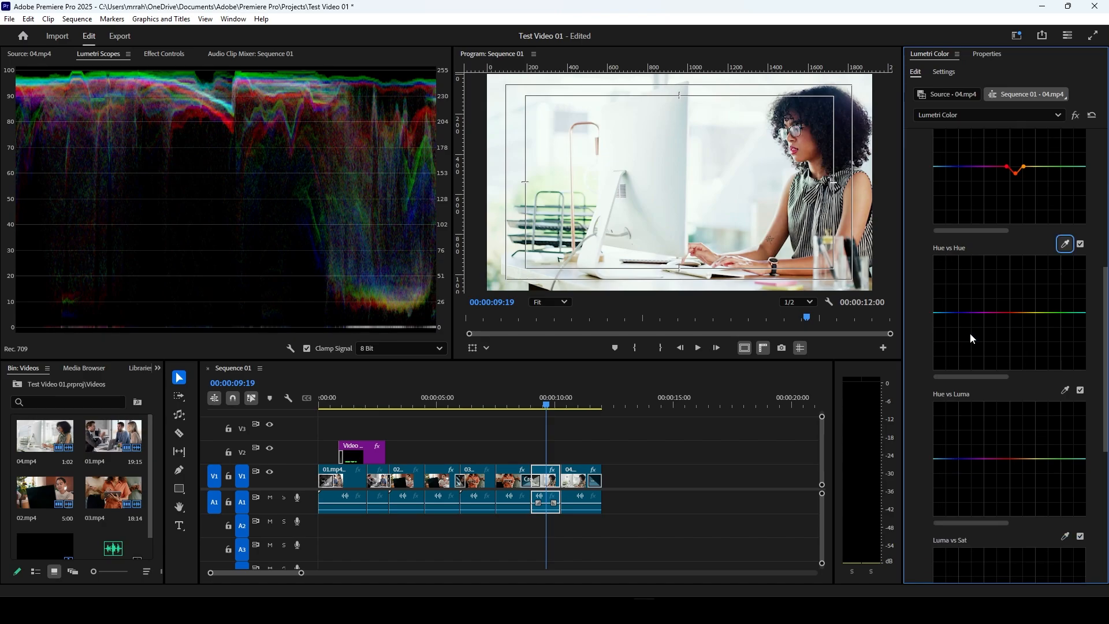
scroll(959, 398, down, 2)
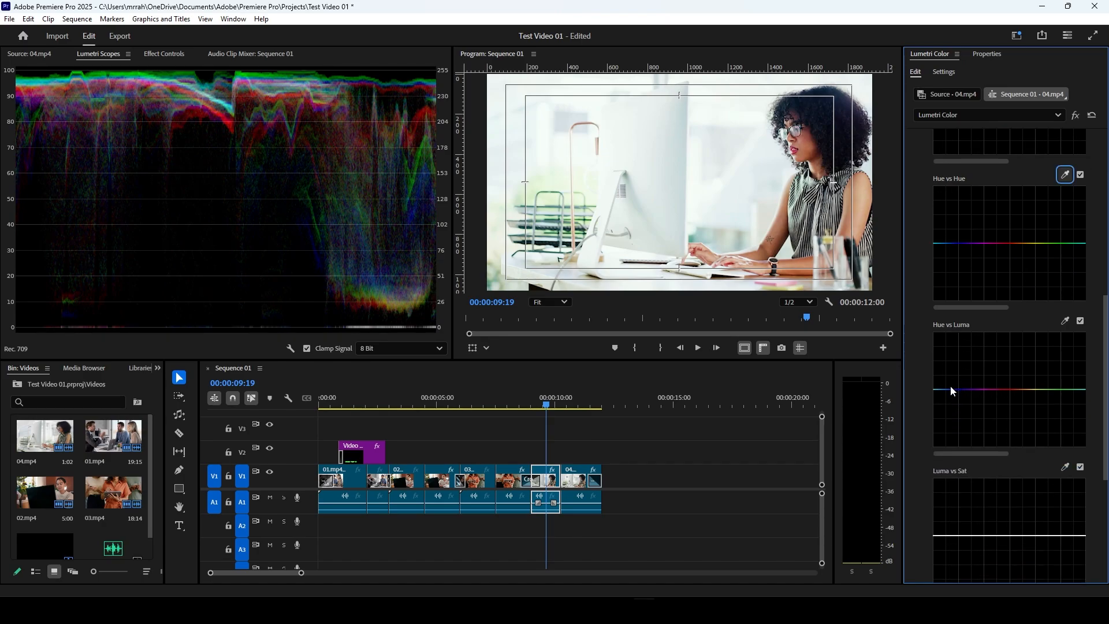
scroll(953, 404, down, 1)
scroll(947, 432, down, 3)
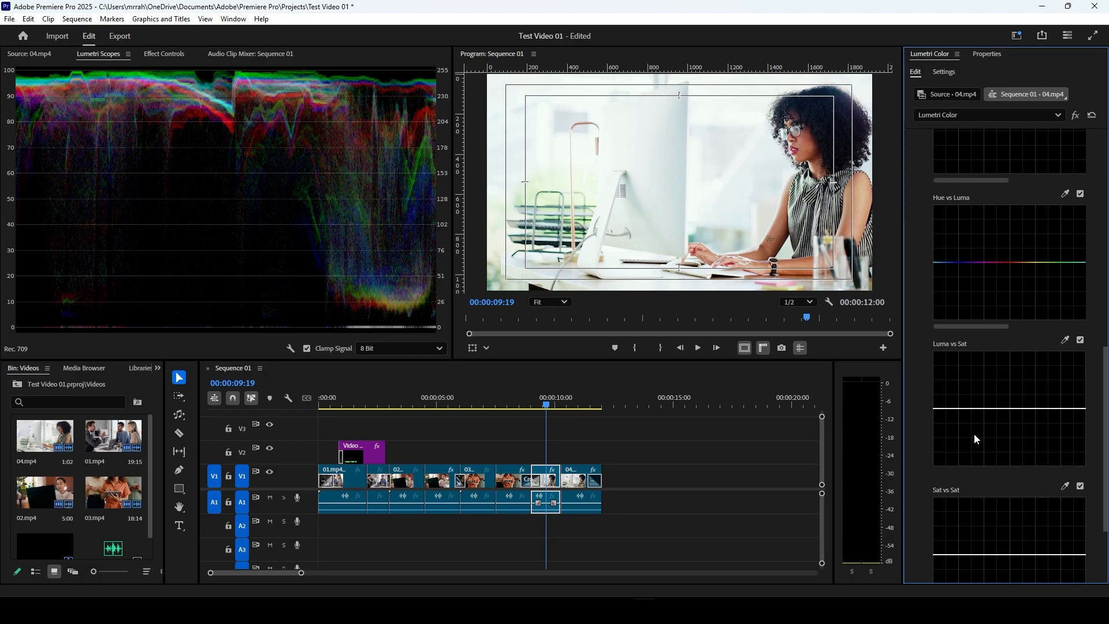
scroll(965, 460, up, 4)
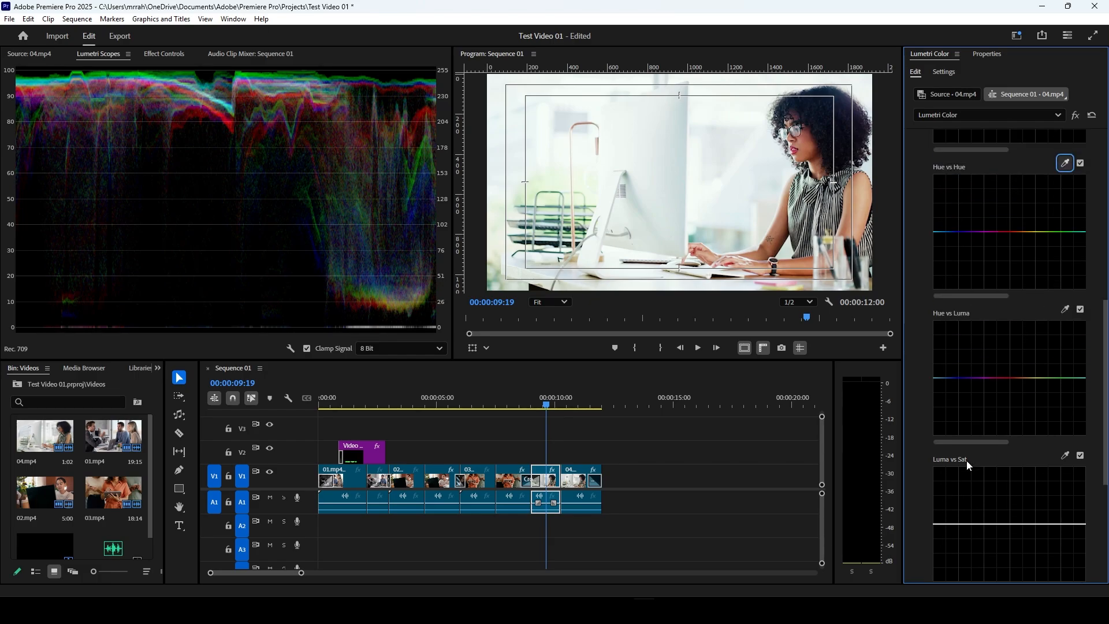
scroll(841, 211, up, 4)
scroll(800, 226, down, 3)
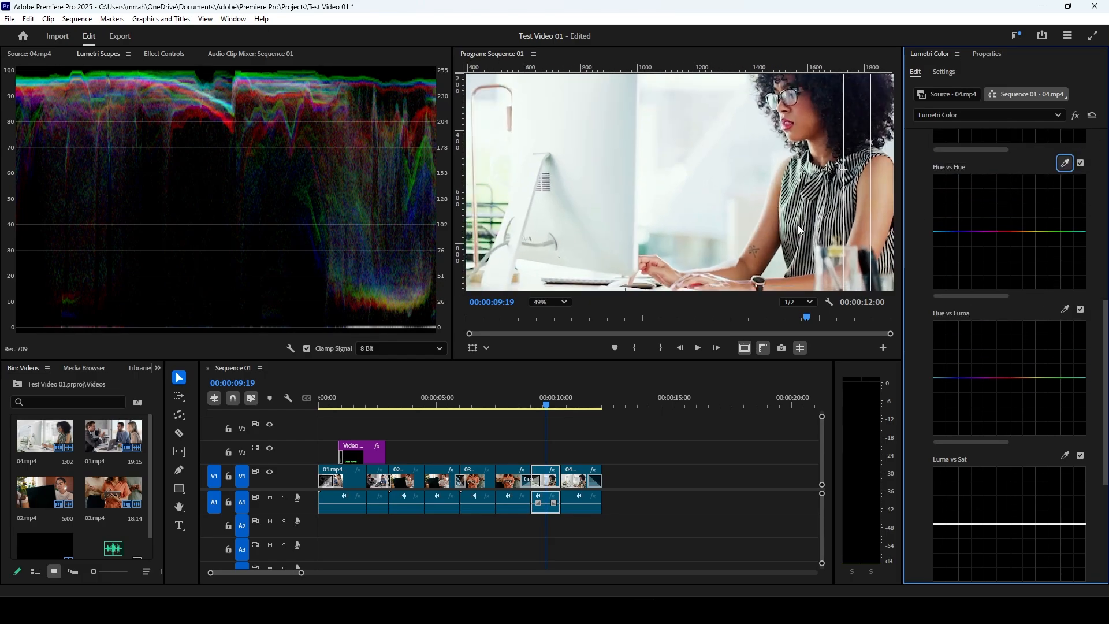
scroll(800, 229, down, 1)
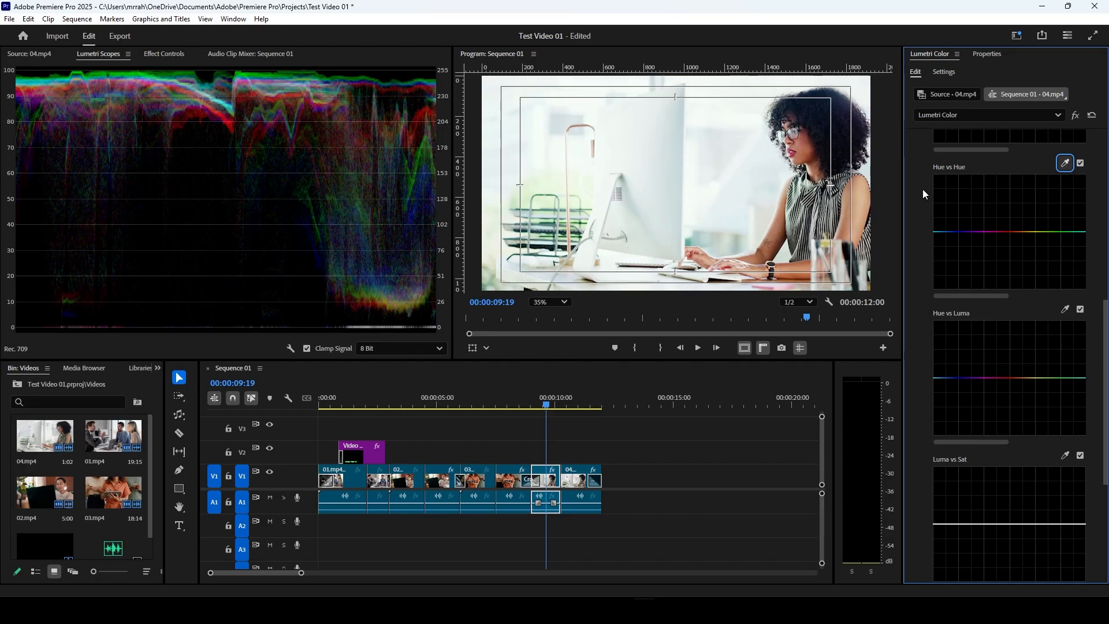
scroll(923, 188, up, 6)
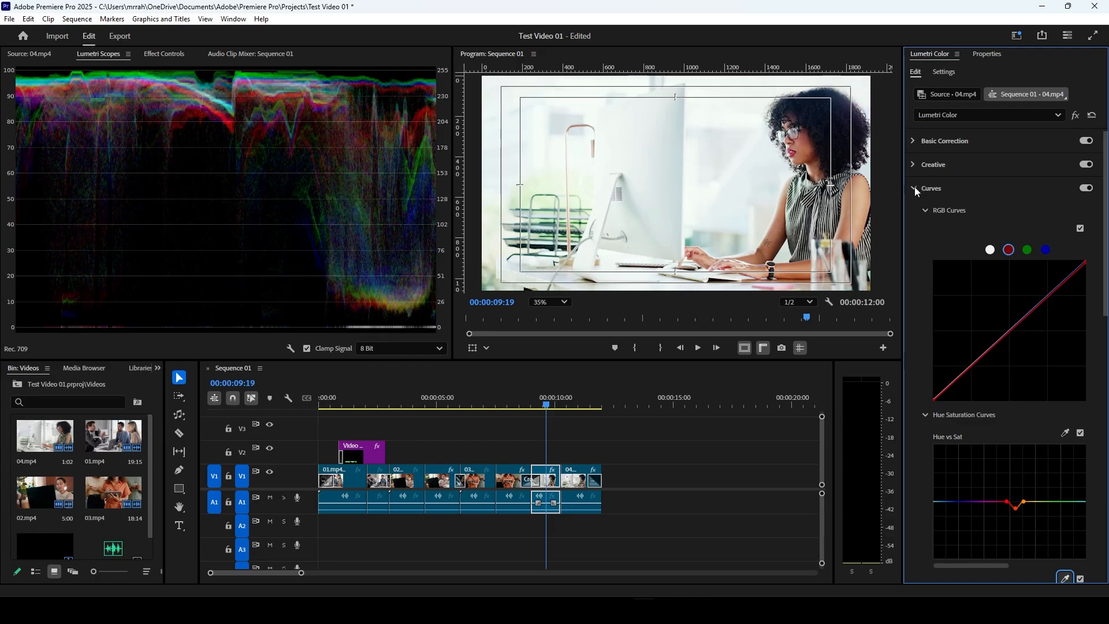
Step: Nudge the midtones level very slightly in Color Wheels & Match
click(915, 188)
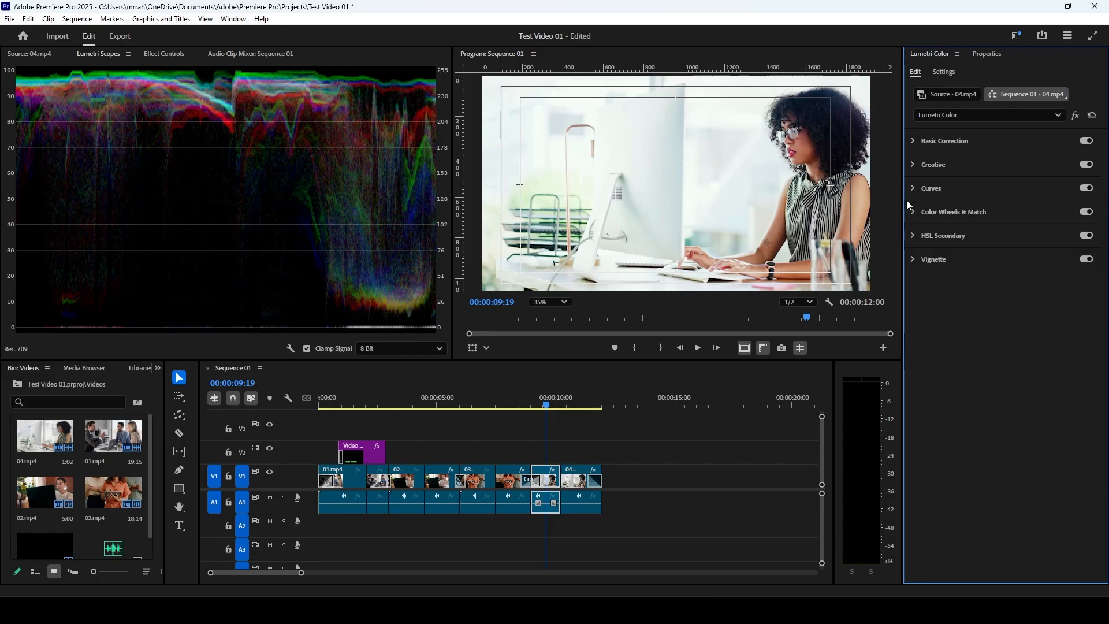
click(913, 210)
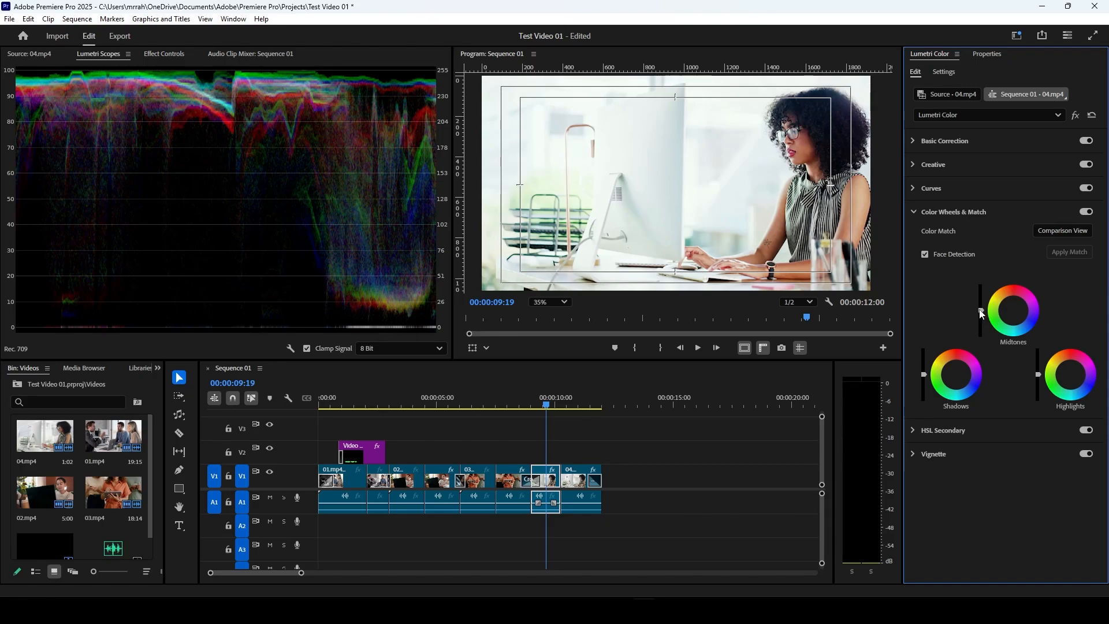
drag(982, 311, 981, 310)
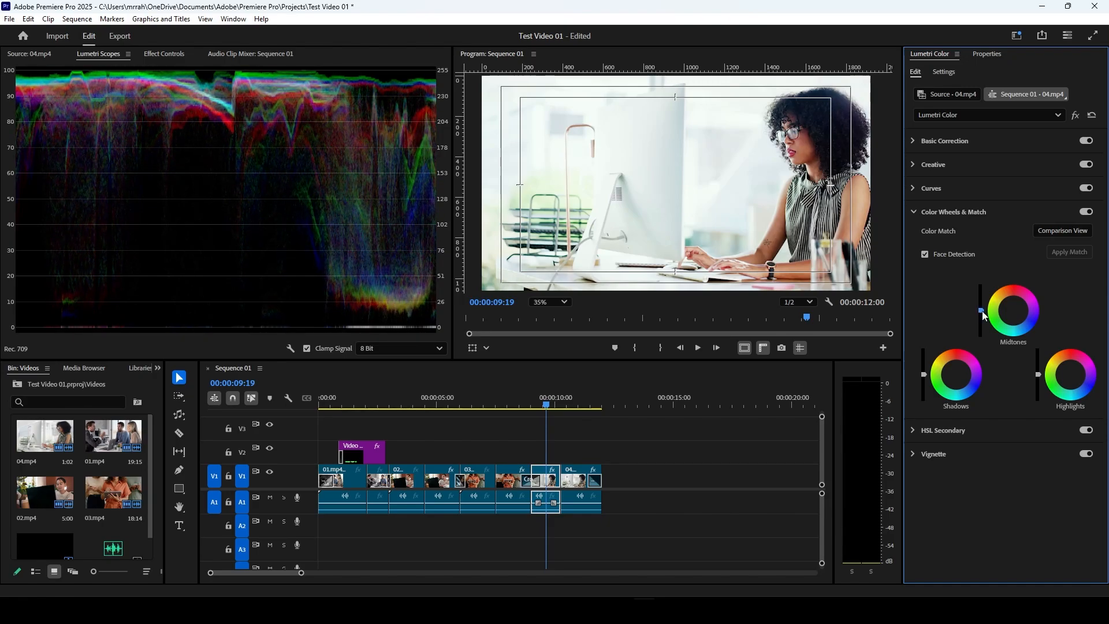
click(924, 375)
click(912, 213)
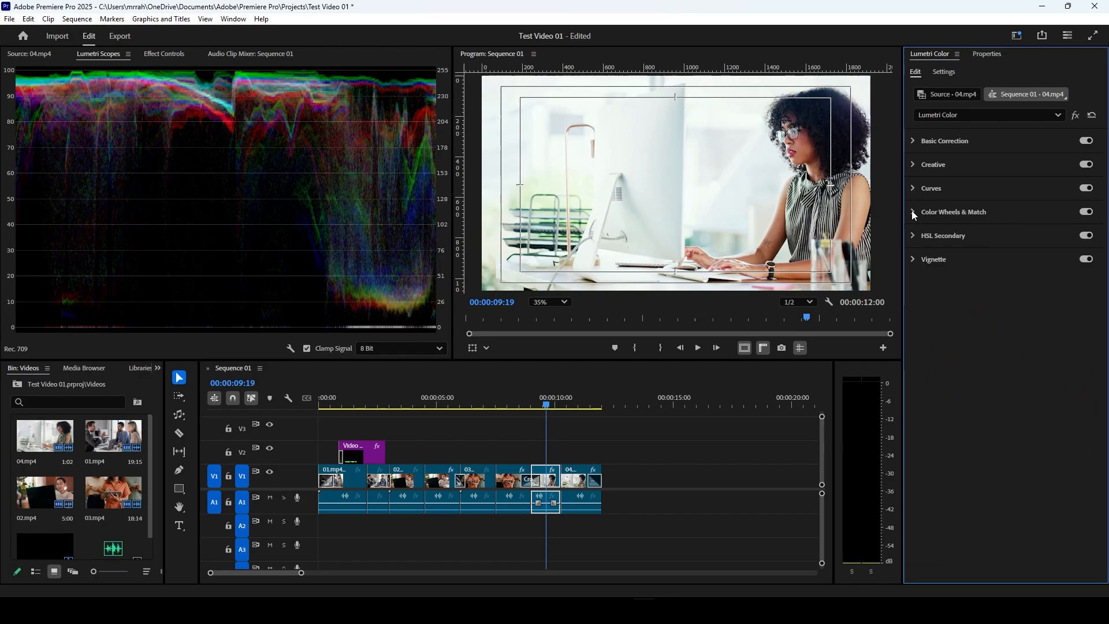
Step: Key the bright background beside the woman in HSL Secondary and widen the key's hue, saturation and luma ranges
click(913, 237)
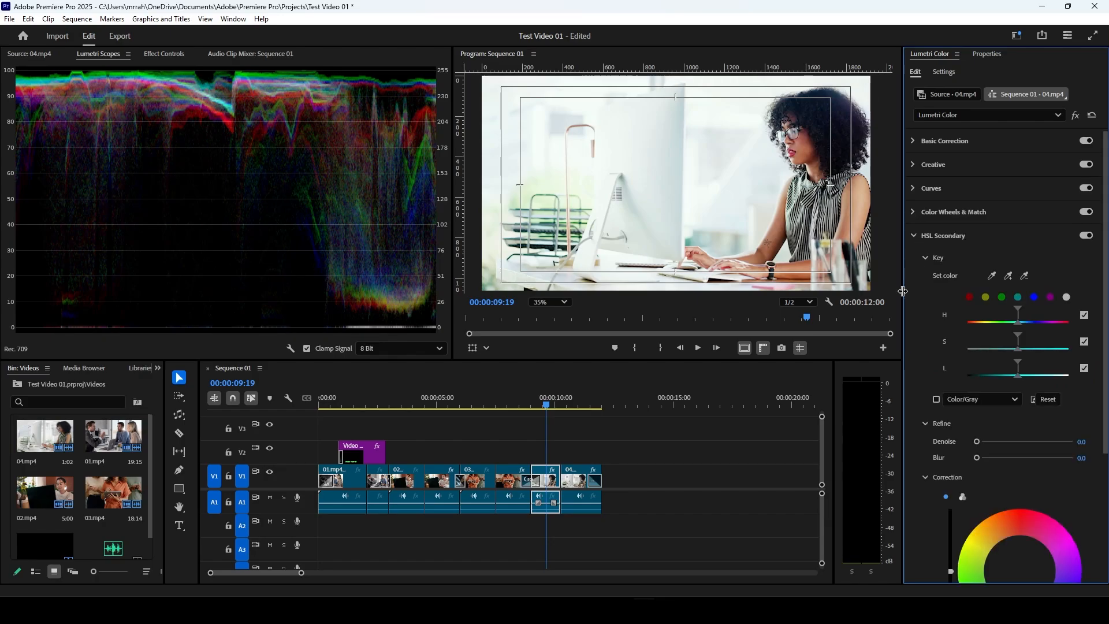
scroll(917, 296, down, 2)
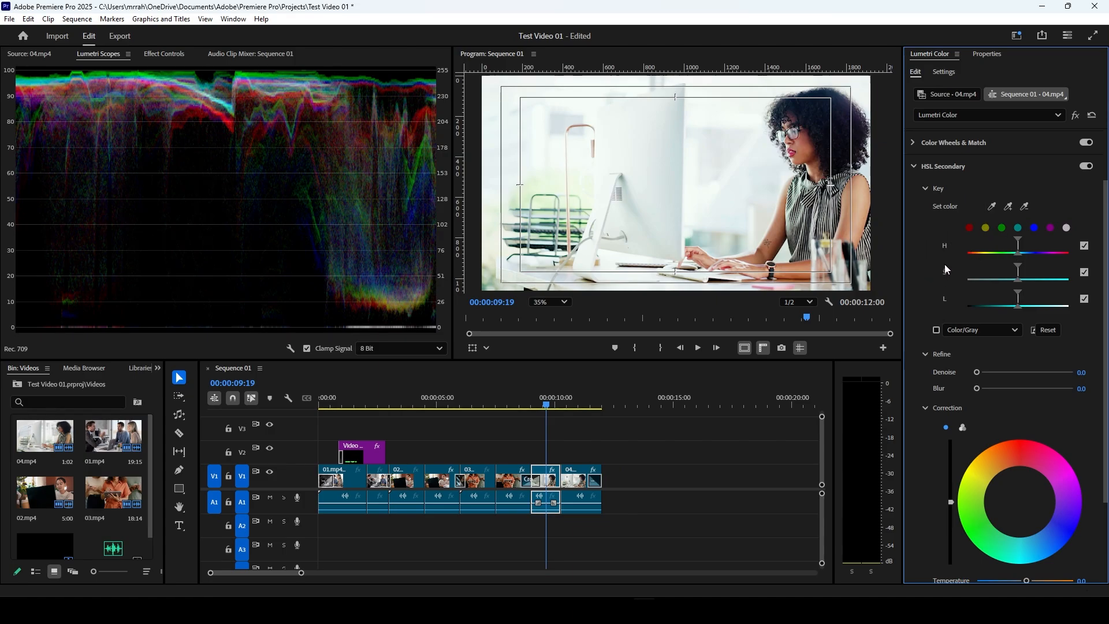
click(992, 207)
click(734, 210)
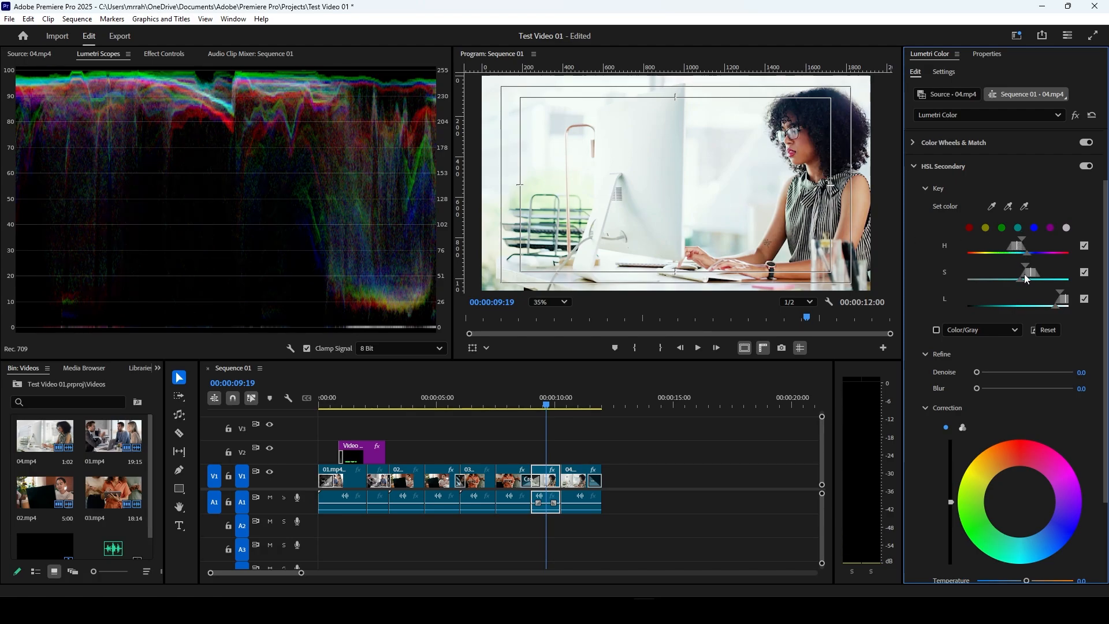
drag(1021, 278, 983, 279)
drag(1053, 306, 985, 308)
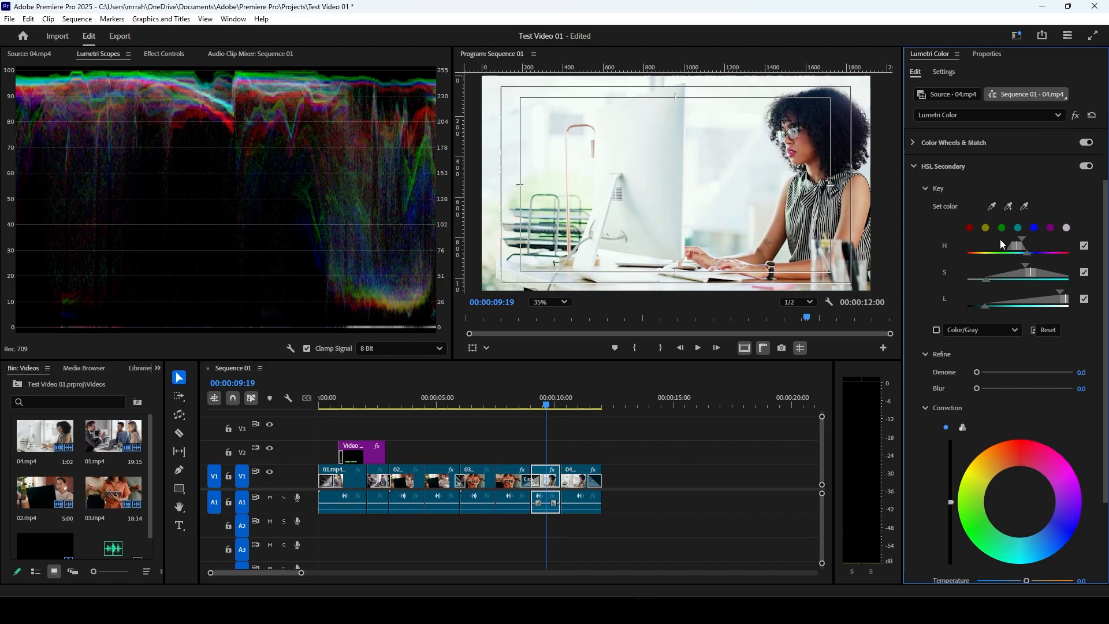
drag(1033, 257, 1044, 256)
Step: Refine the HSL Secondary key with Denoise 13.1 and Blur 1.3, and review its correction settings
scroll(928, 296, down, 2)
scroll(929, 297, down, 2)
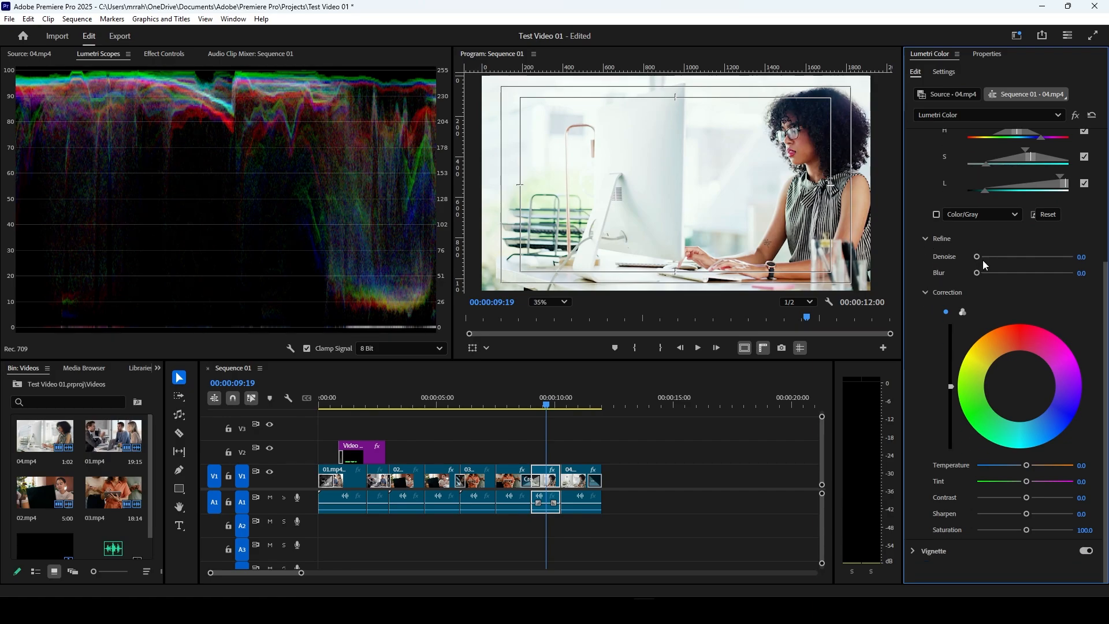
mouse_move(977, 257)
mouse_down()
mouse_move(991, 263)
mouse_move(980, 275)
mouse_up()
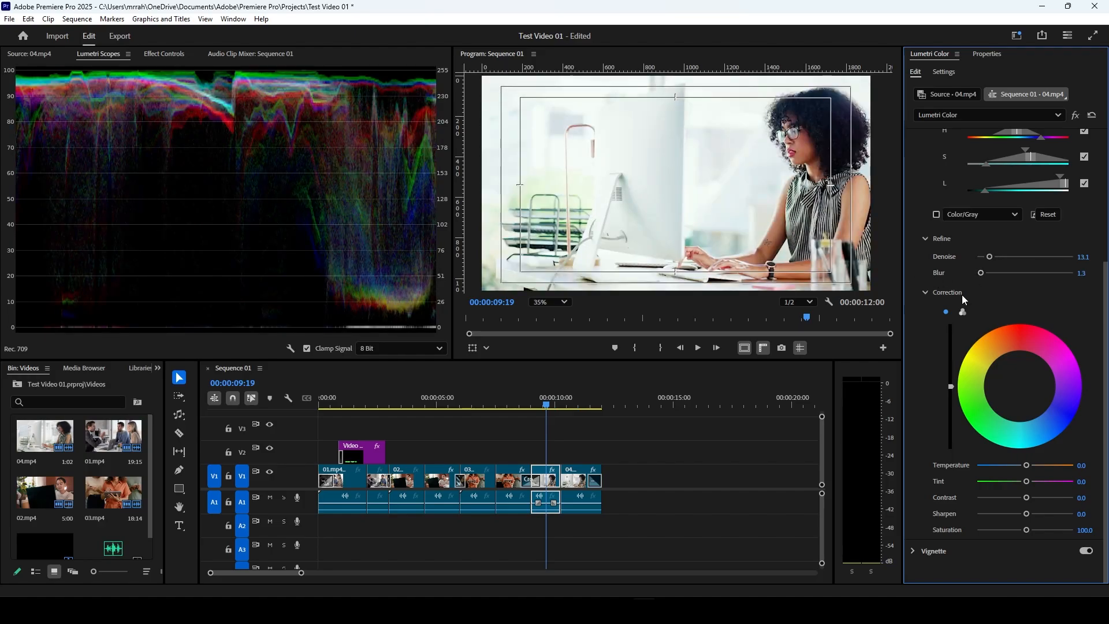
scroll(947, 205, up, 2)
scroll(936, 379, down, 2)
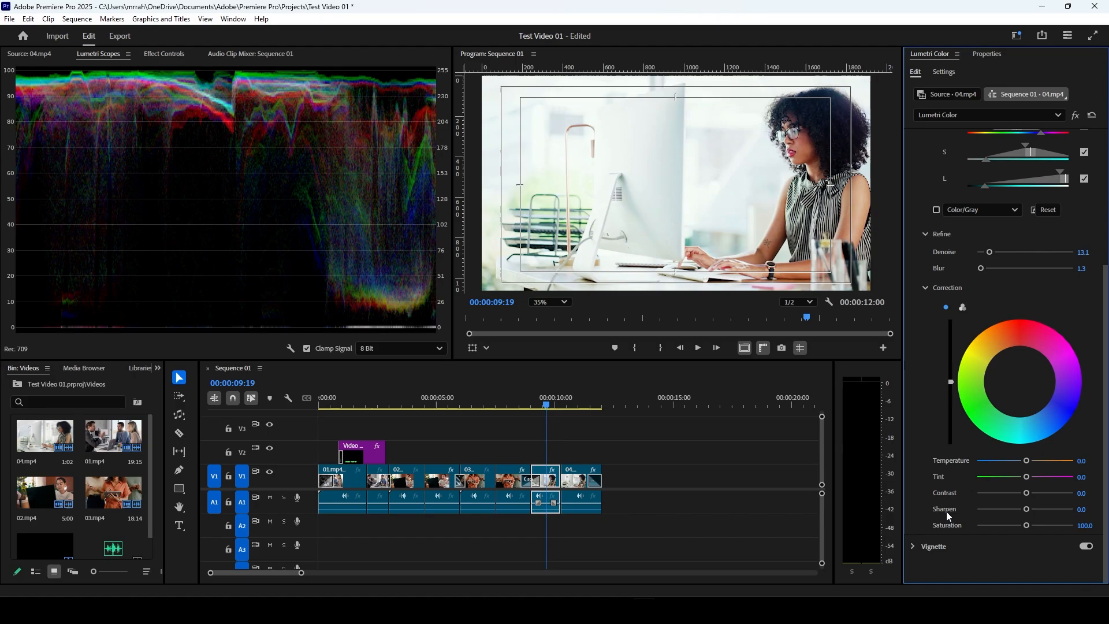
scroll(930, 327, up, 1)
scroll(930, 327, up, 2)
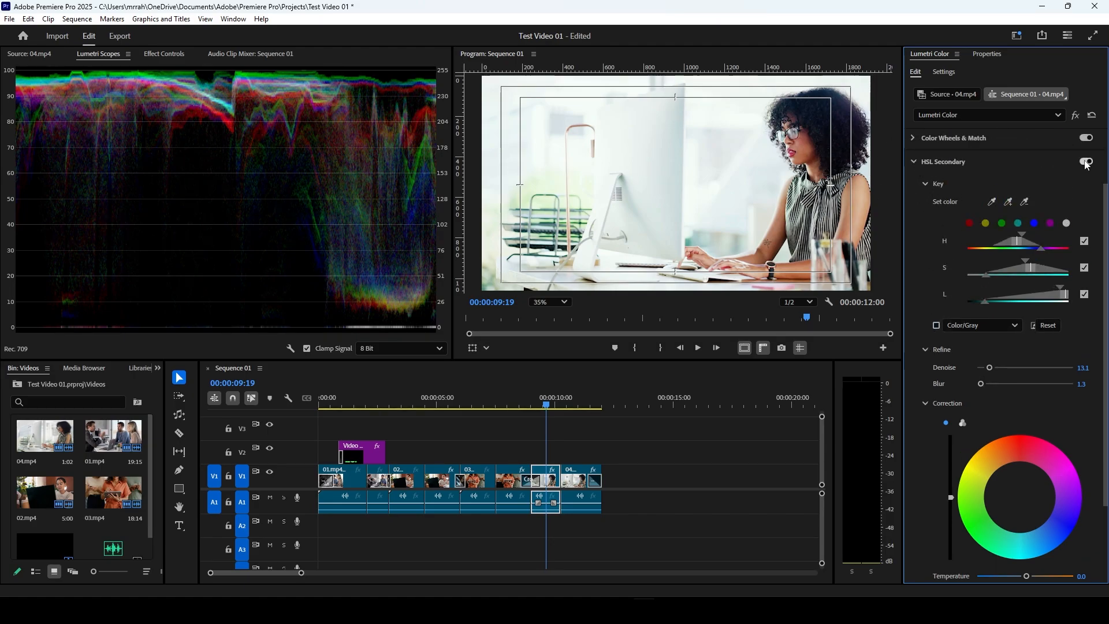
click(914, 161)
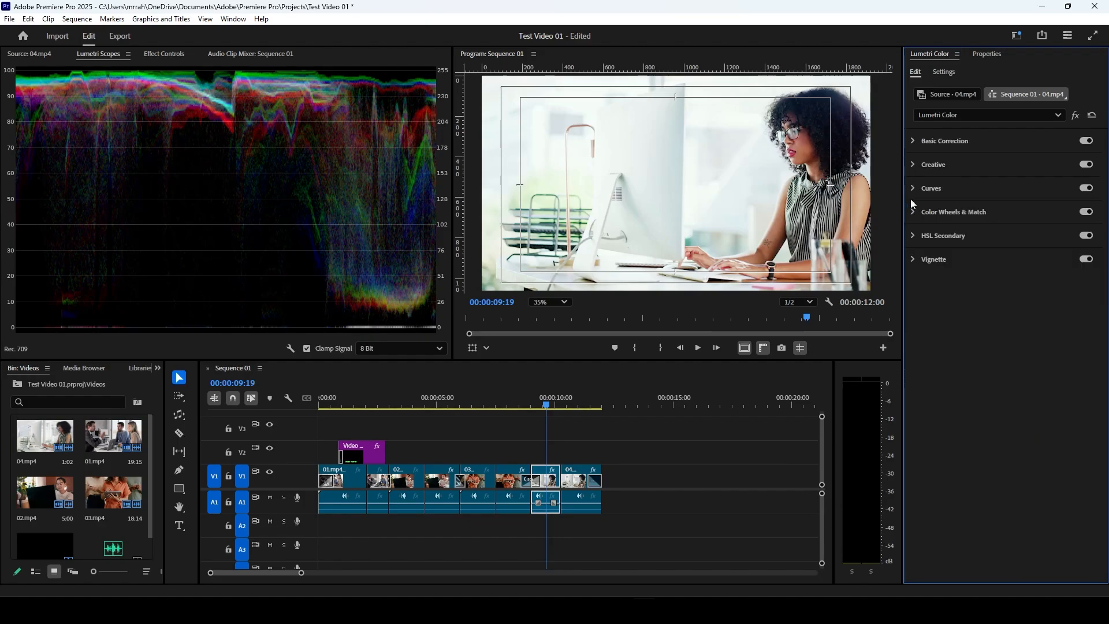
Step: Add a vignette to the clip with Amount -2.6, Midpoint 52.7, Roundness -4.3 and Feather 48.9
click(914, 263)
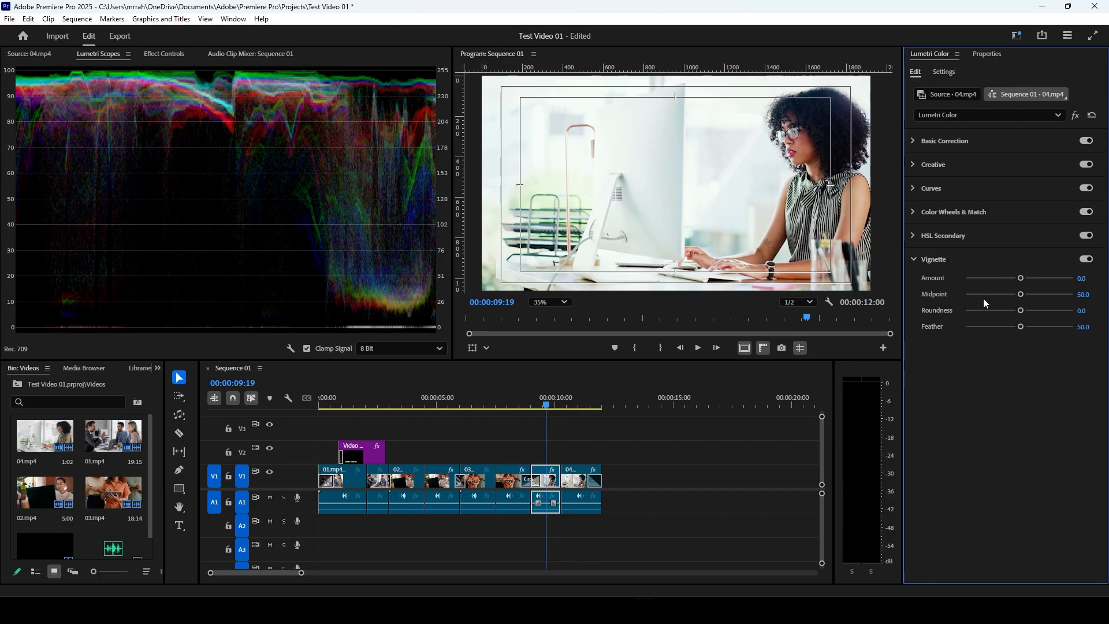
drag(1021, 296, 1021, 331)
drag(1018, 278, 939, 272)
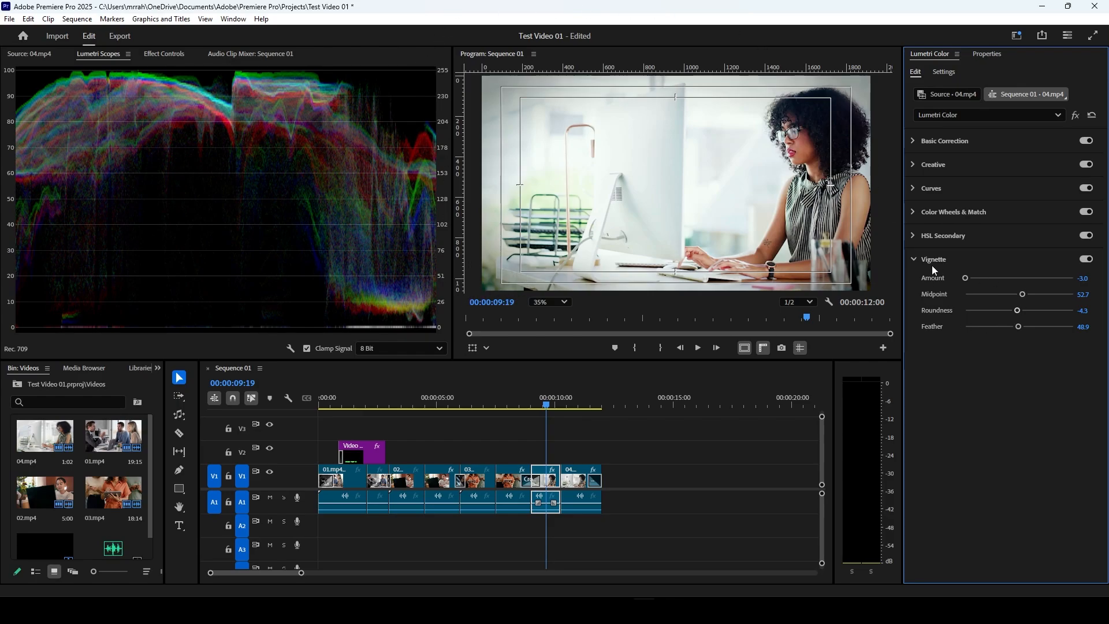
mouse_move(964, 278)
mouse_down()
mouse_move(1057, 277)
mouse_move(972, 279)
mouse_up()
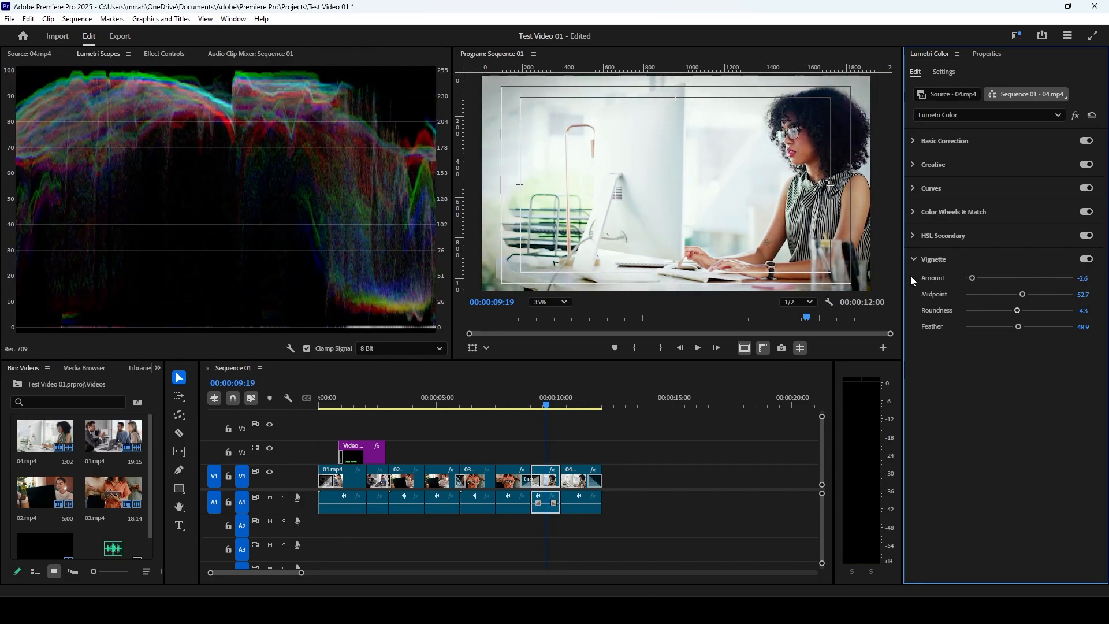
Step: Review the Lumetri Color settings, including the Preferences and Project sections, and the available Lumetri effect options for the 04.mp4 clip
click(916, 261)
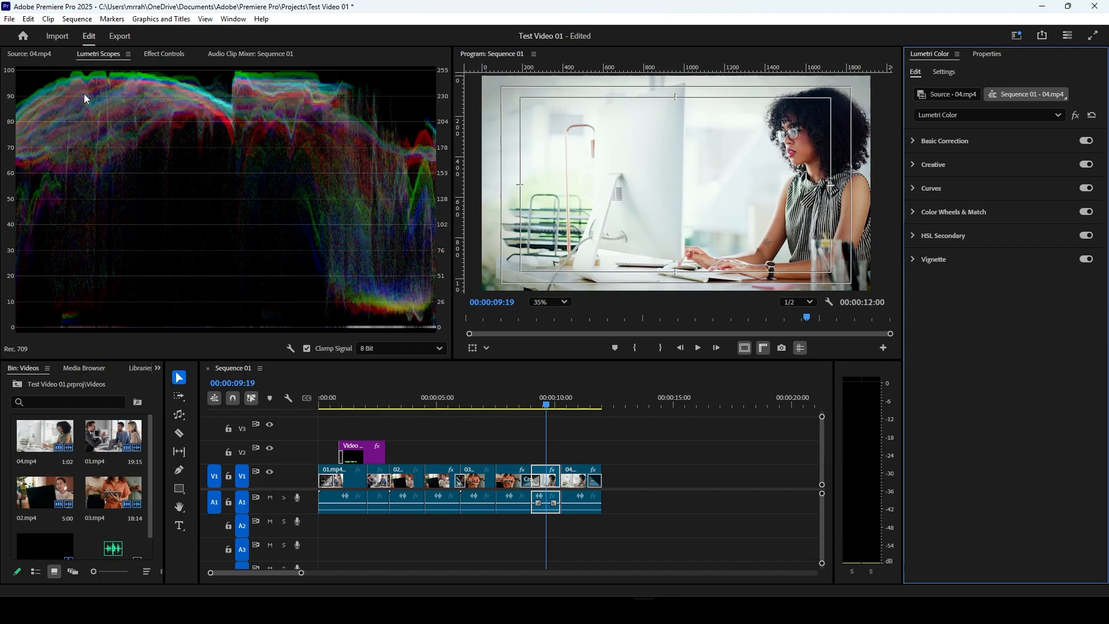
click(942, 72)
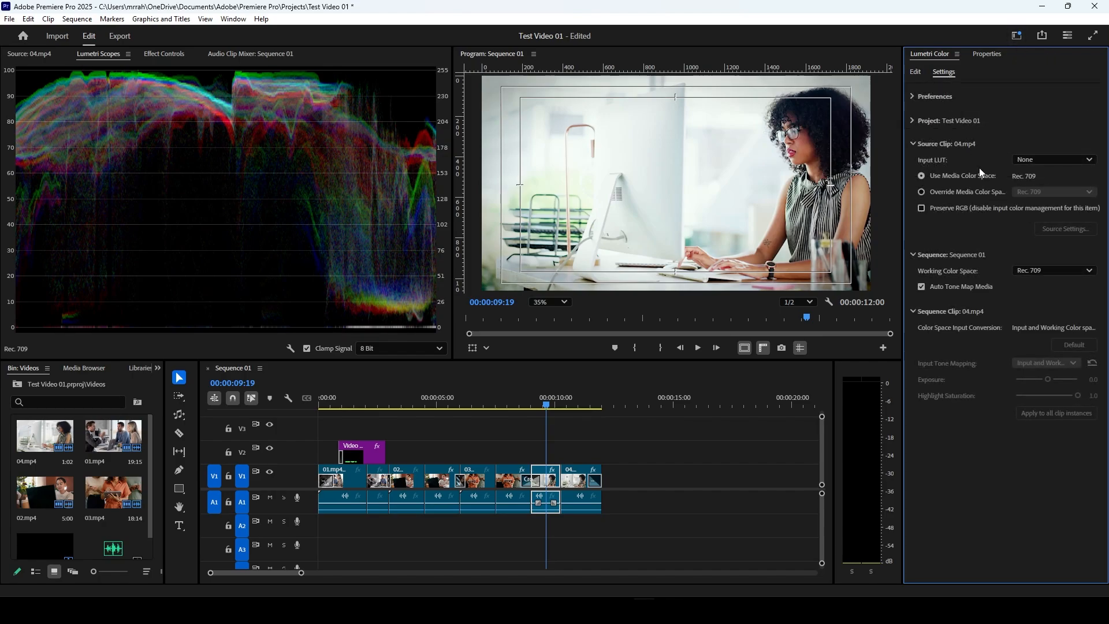
click(914, 96)
click(914, 97)
click(914, 121)
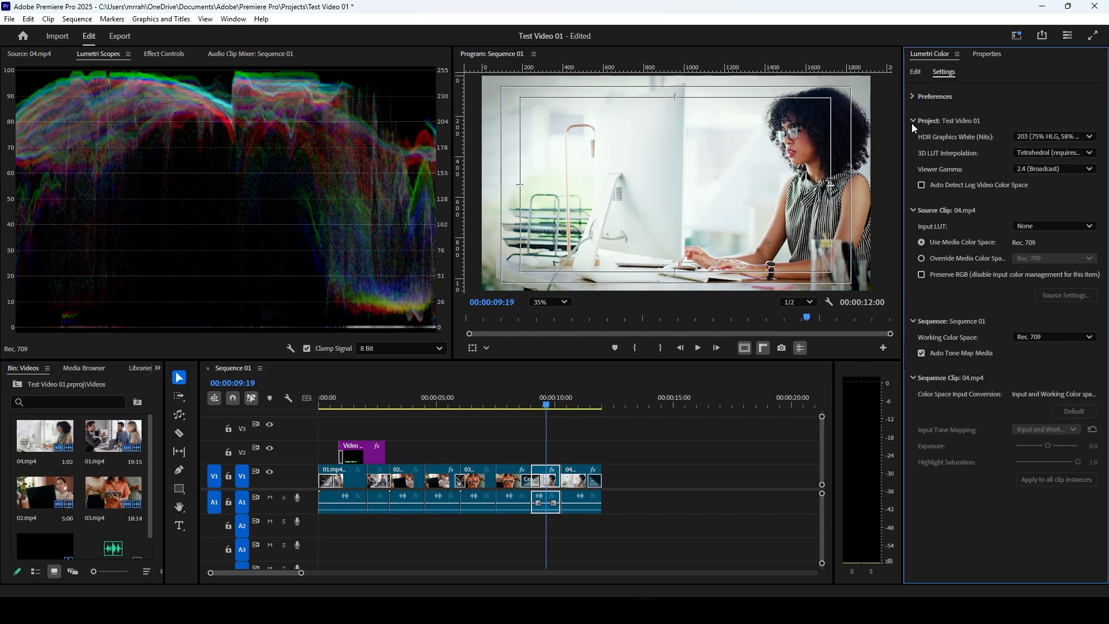
click(912, 122)
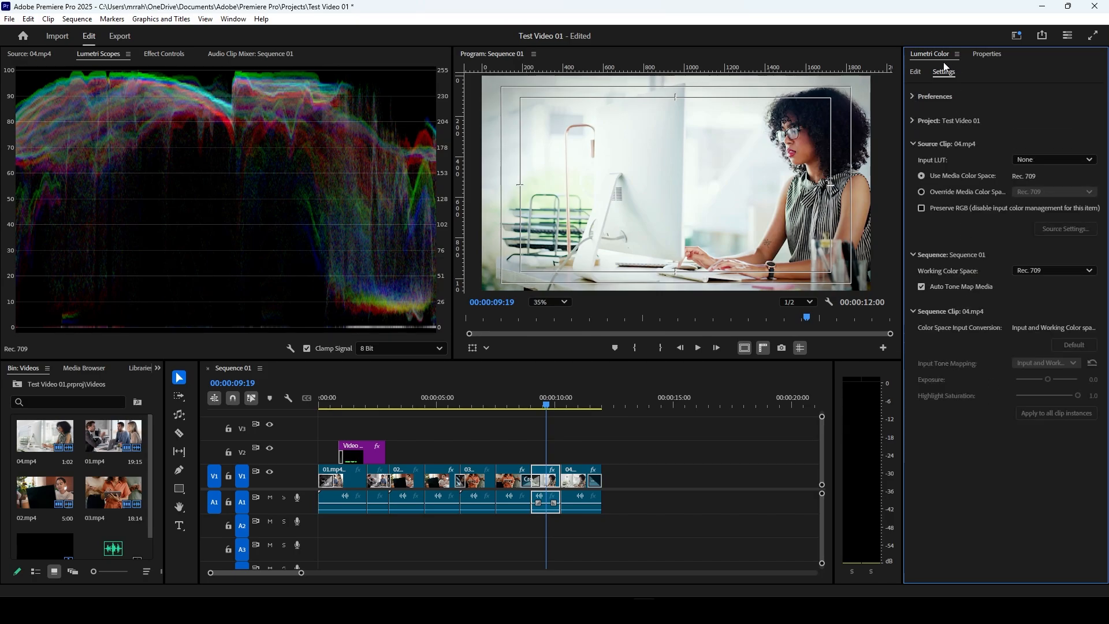
click(916, 71)
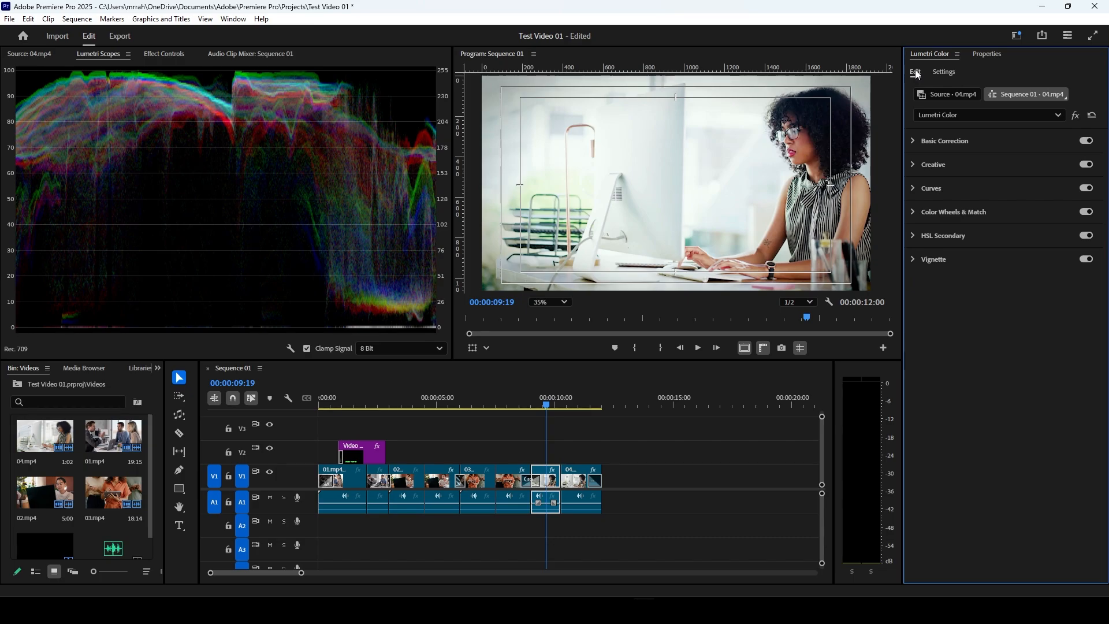
click(1030, 115)
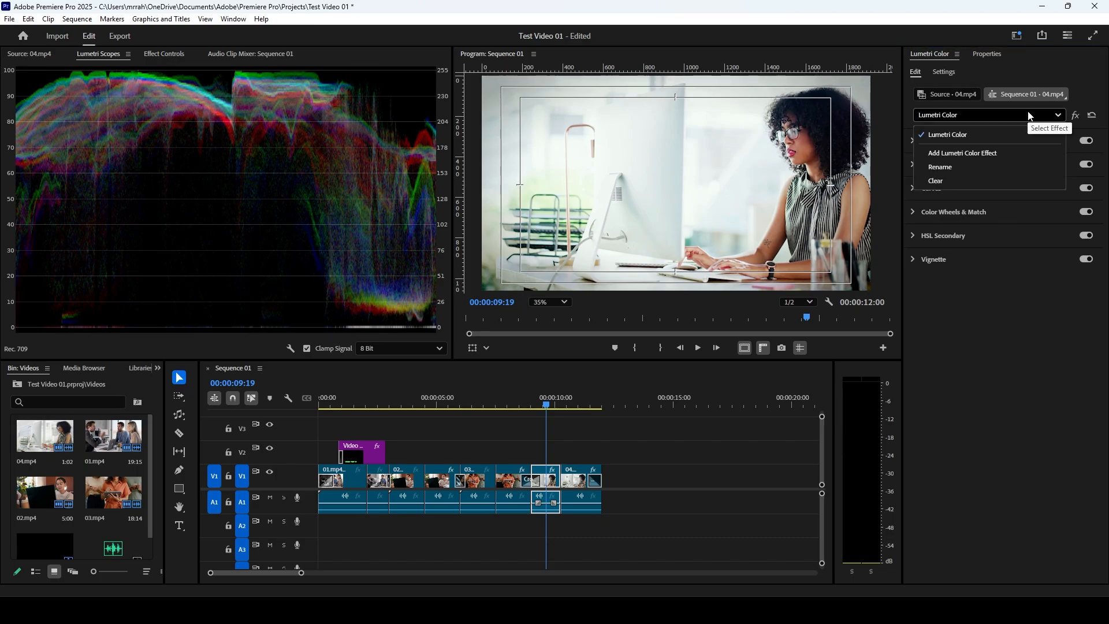
click(1031, 115)
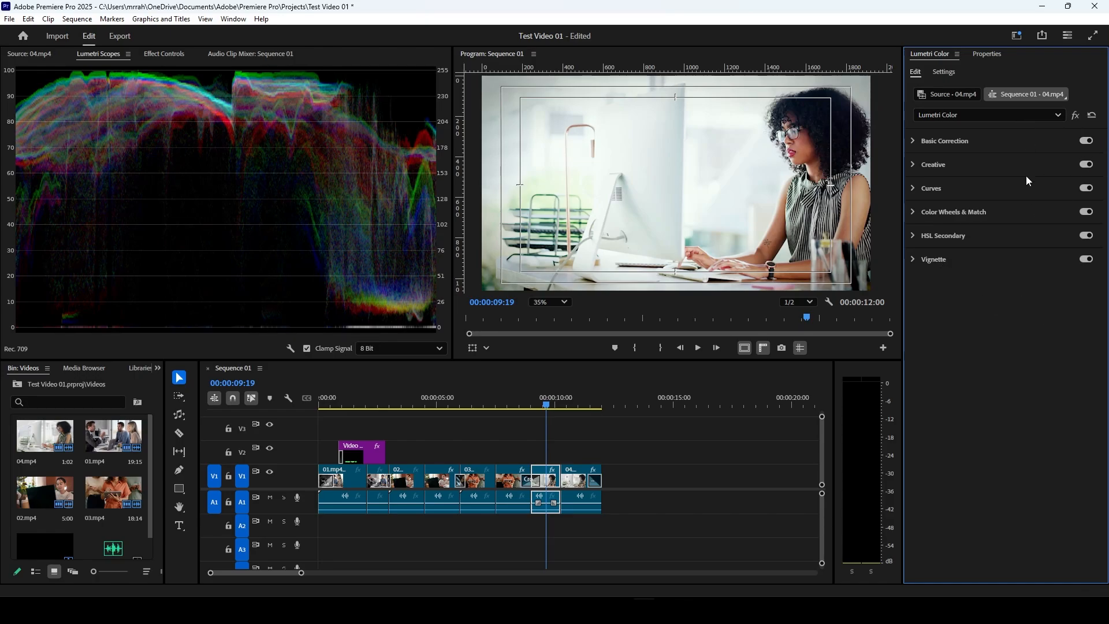
Step: Compare the 04.mp4 clip with Vignette, HSL Secondary, Color Wheels & Match and Curves each turned off and back on
click(1087, 261)
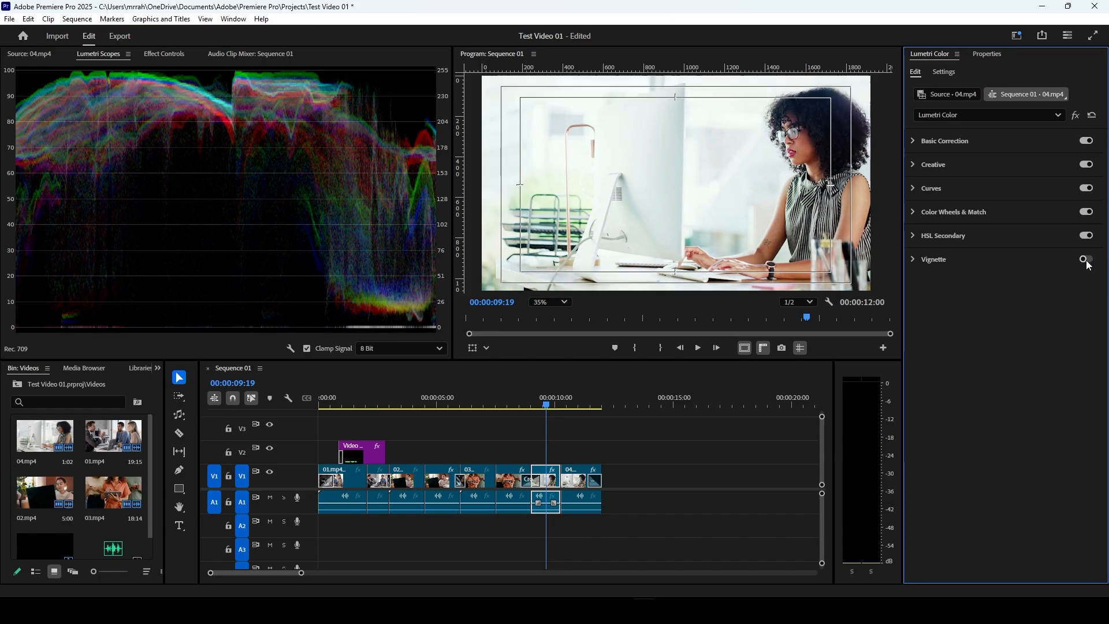
click(1087, 261)
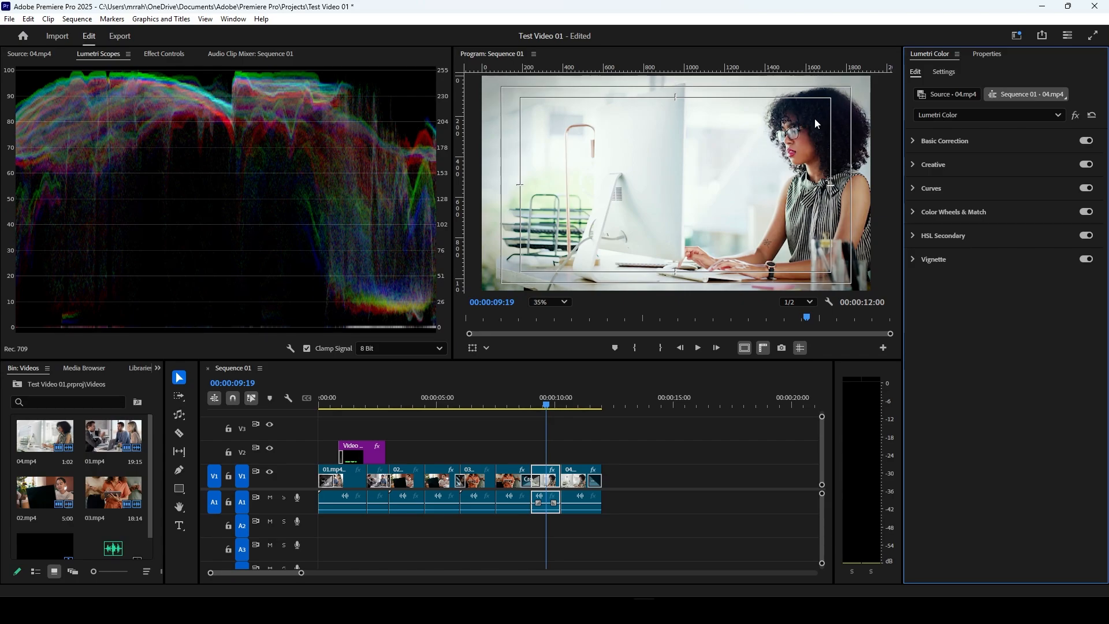
click(1086, 236)
click(1087, 236)
click(1086, 212)
click(1086, 213)
click(1086, 190)
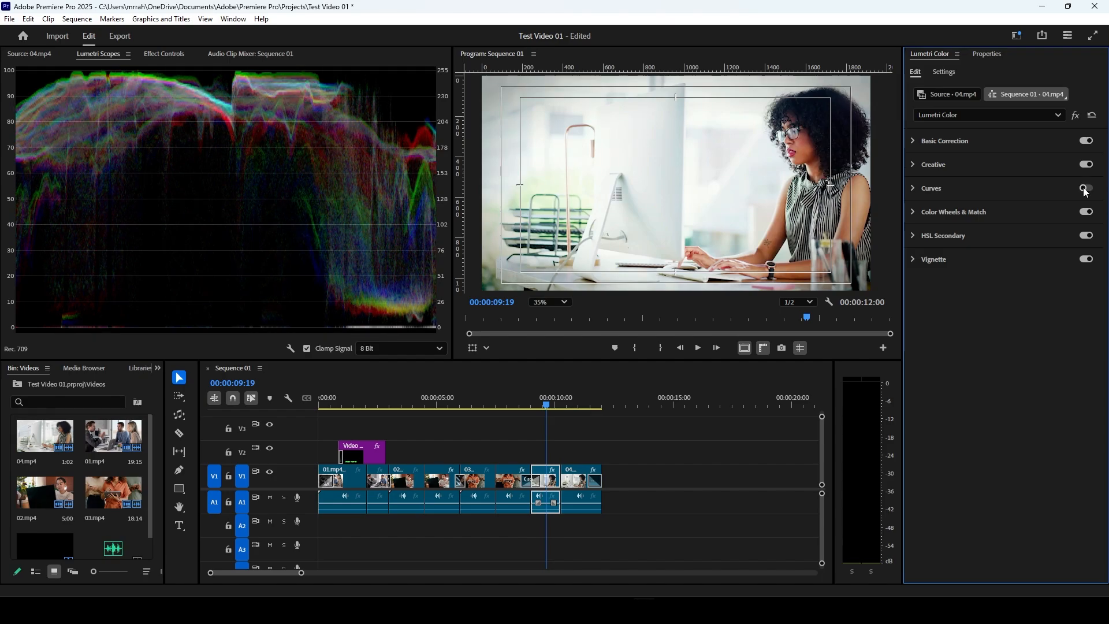
click(1086, 189)
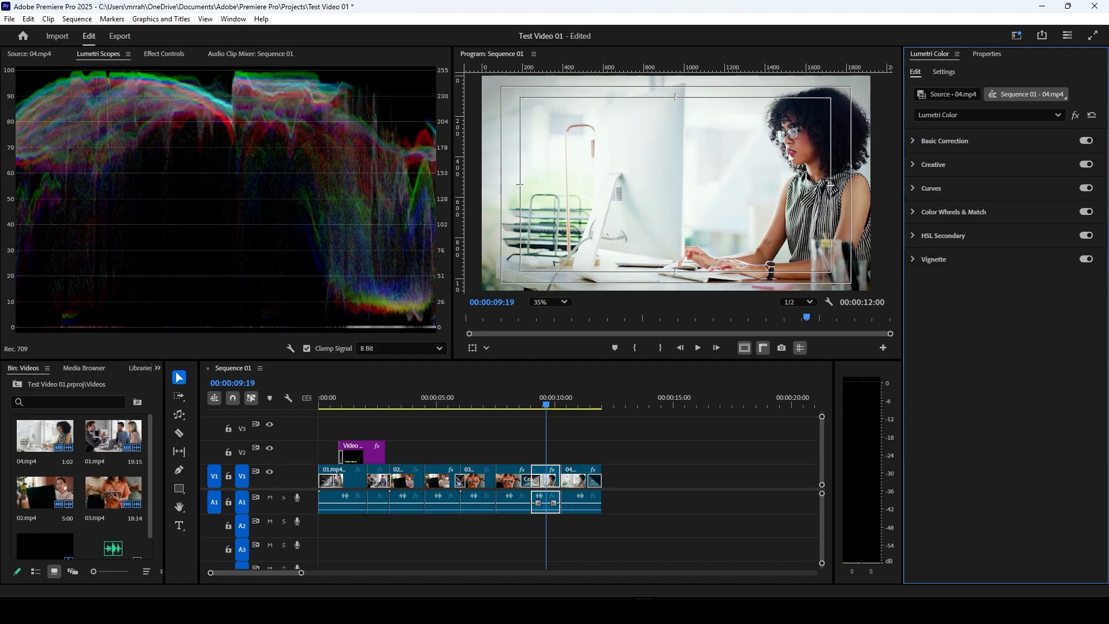
Step: Recheck the effect of Color Wheels & Match and Curves, and compare the clip with and without Creative and Basic Correction
click(1087, 215)
click(1087, 214)
click(1085, 191)
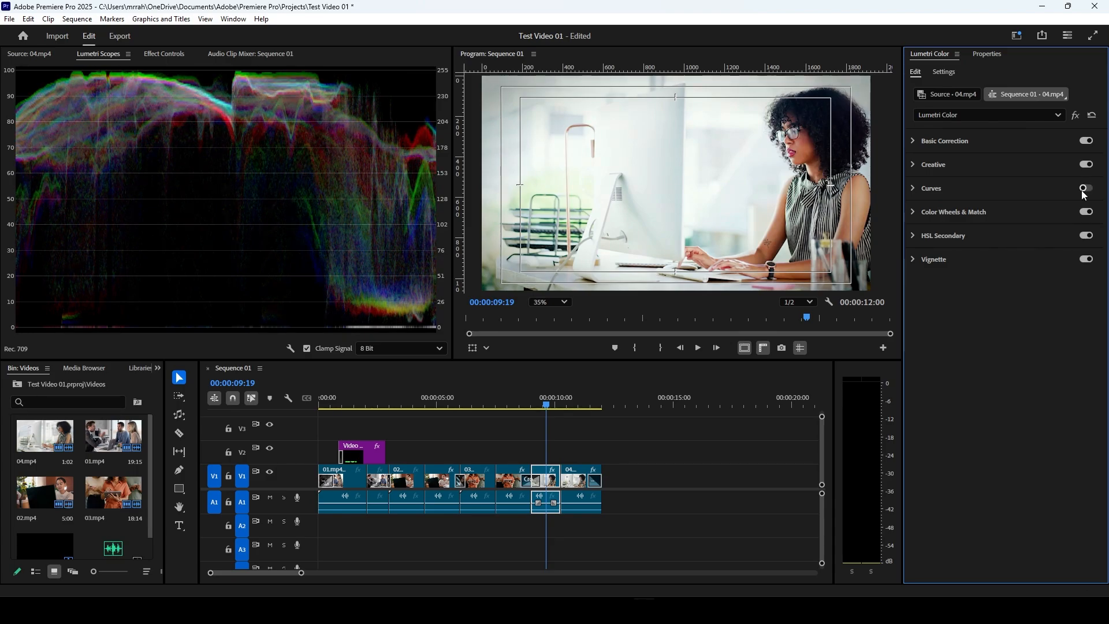
click(1086, 190)
click(1088, 166)
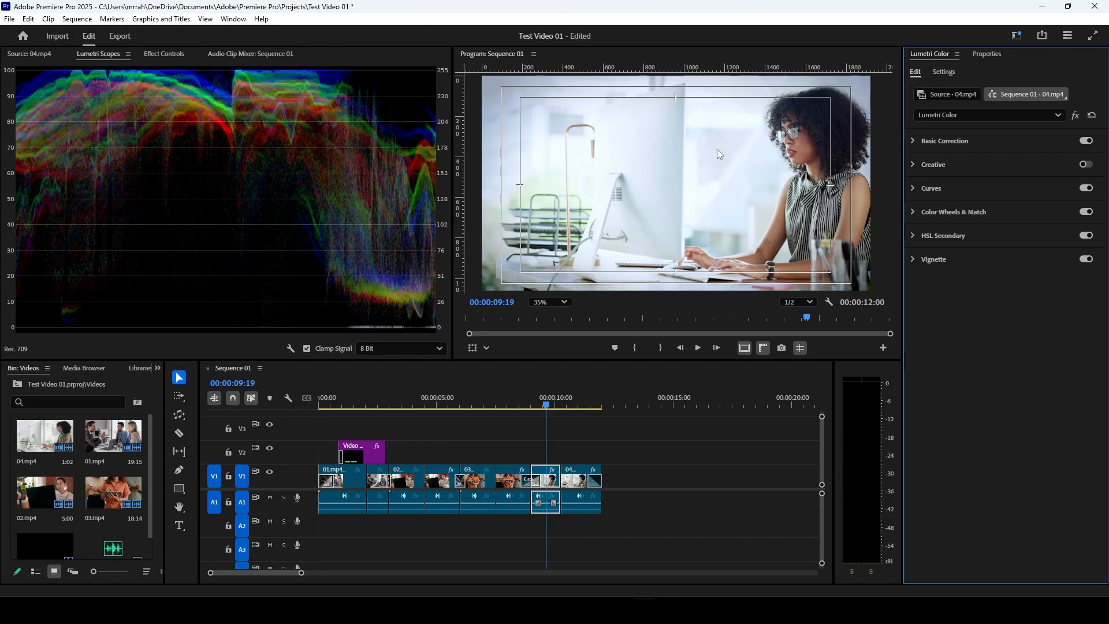
click(1087, 165)
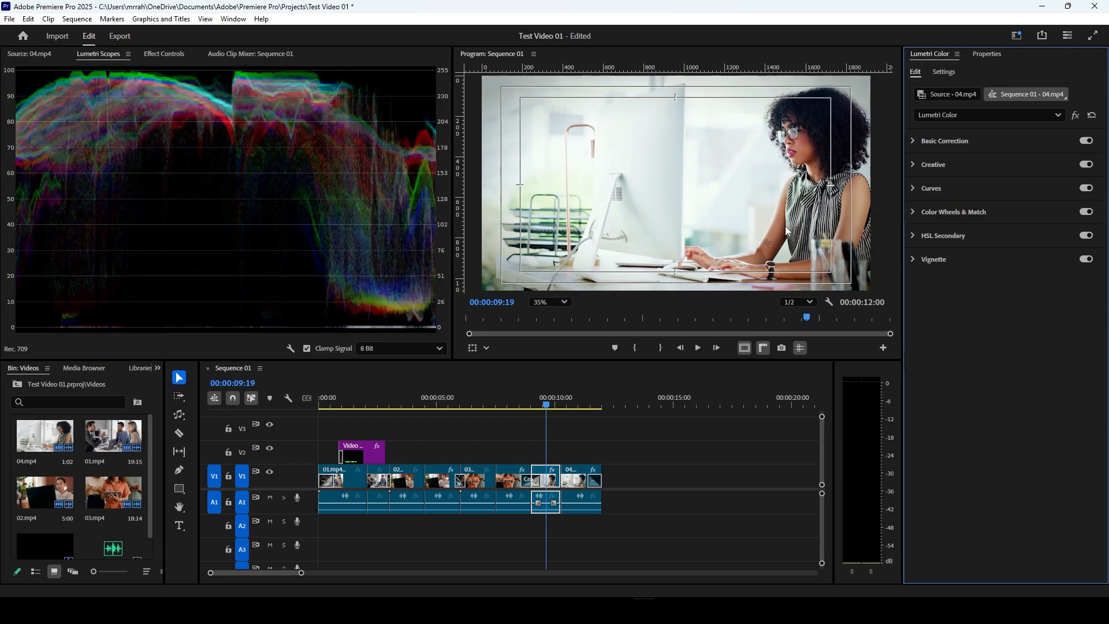
click(1089, 145)
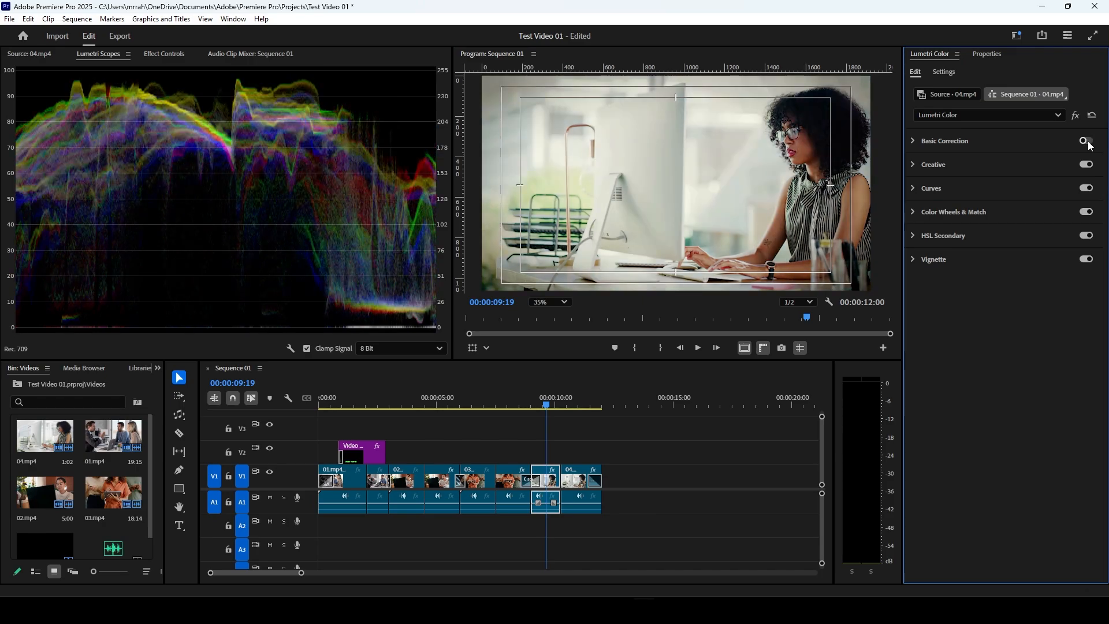
click(1089, 144)
click(1089, 144)
click(1089, 144)
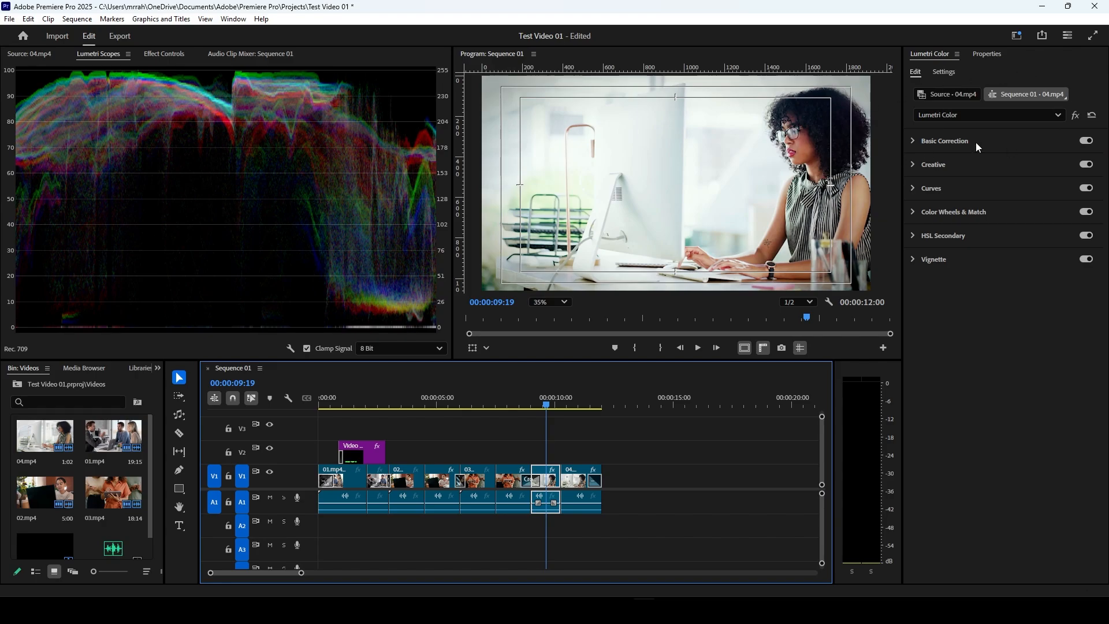
Step: Find the Lumetri Color effect in the clip's Effect Controls and toggle it off and on to compare before and after
click(165, 54)
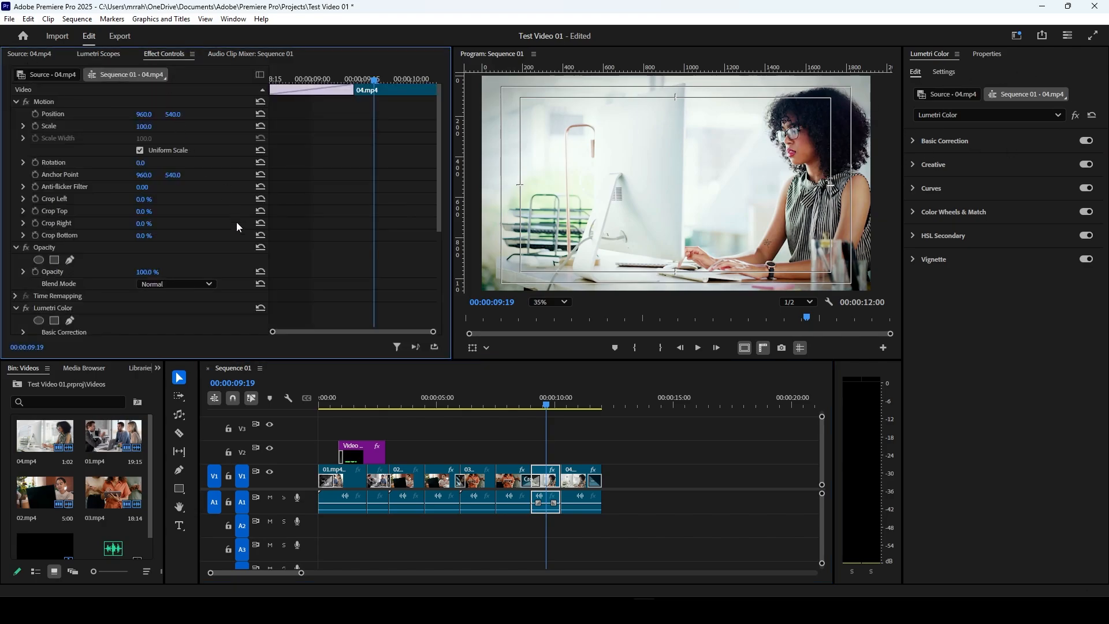
scroll(388, 262, down, 1)
scroll(388, 264, down, 2)
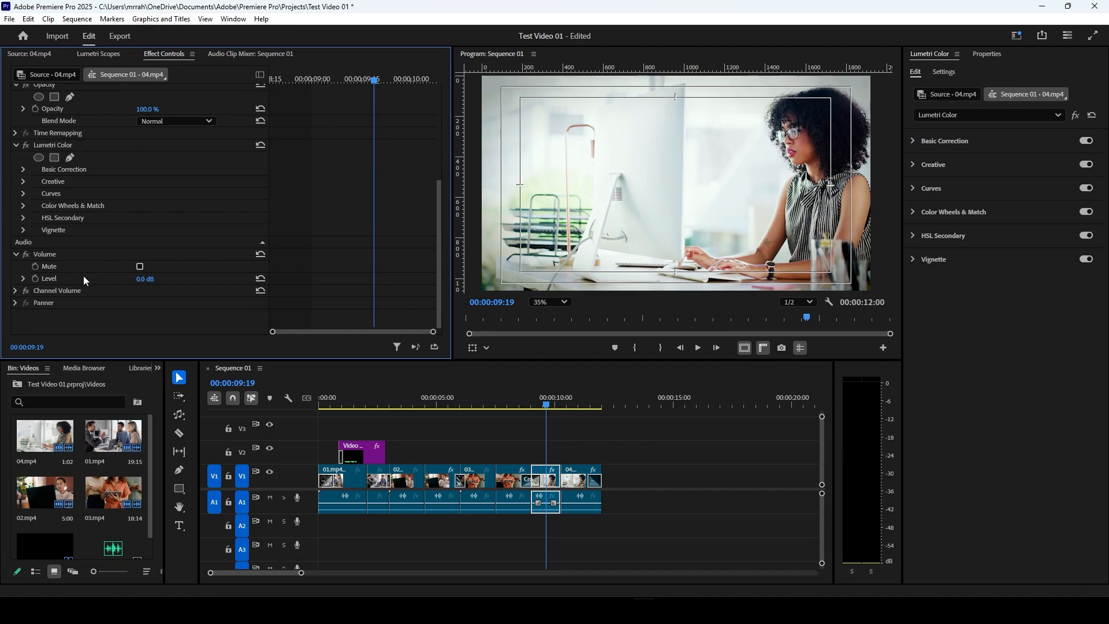
scroll(83, 276, up, 1)
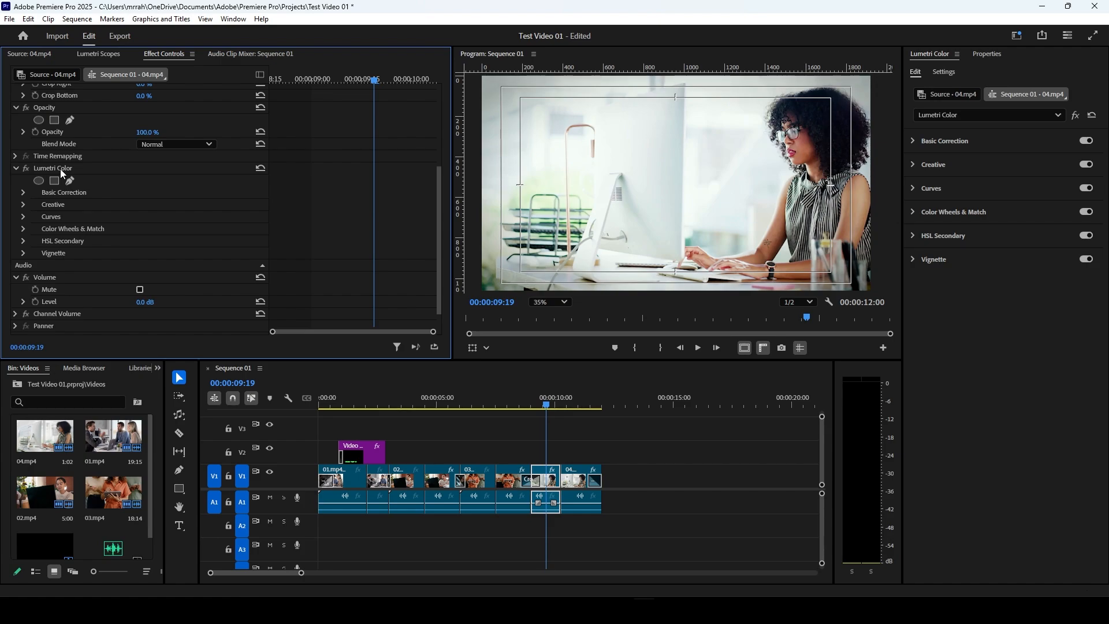
click(25, 171)
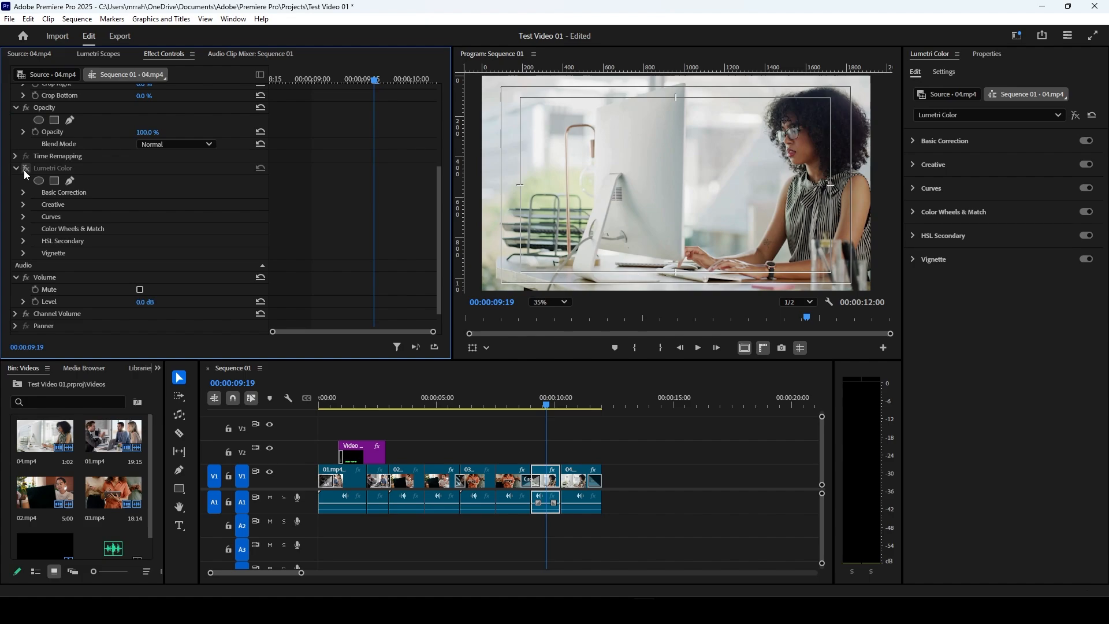
click(25, 172)
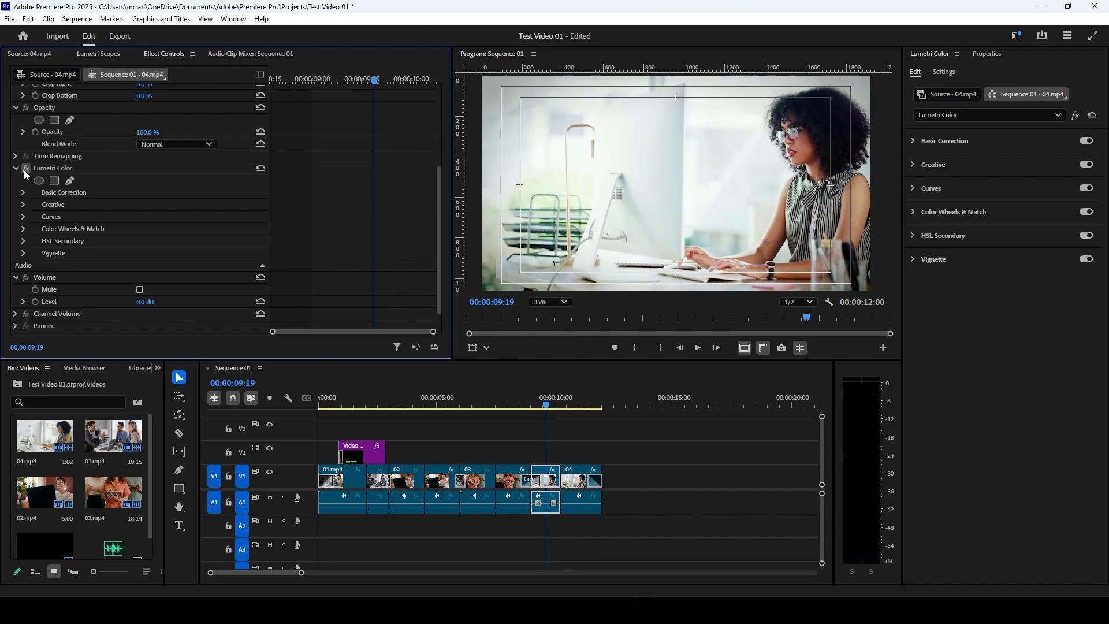
click(25, 172)
click(26, 171)
click(26, 172)
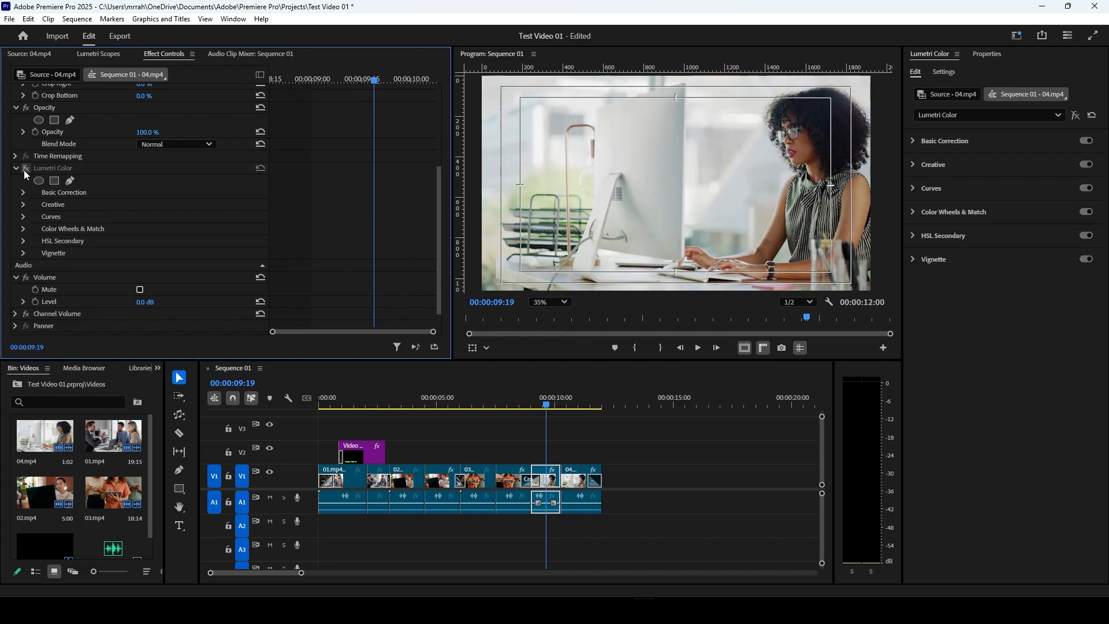
click(25, 171)
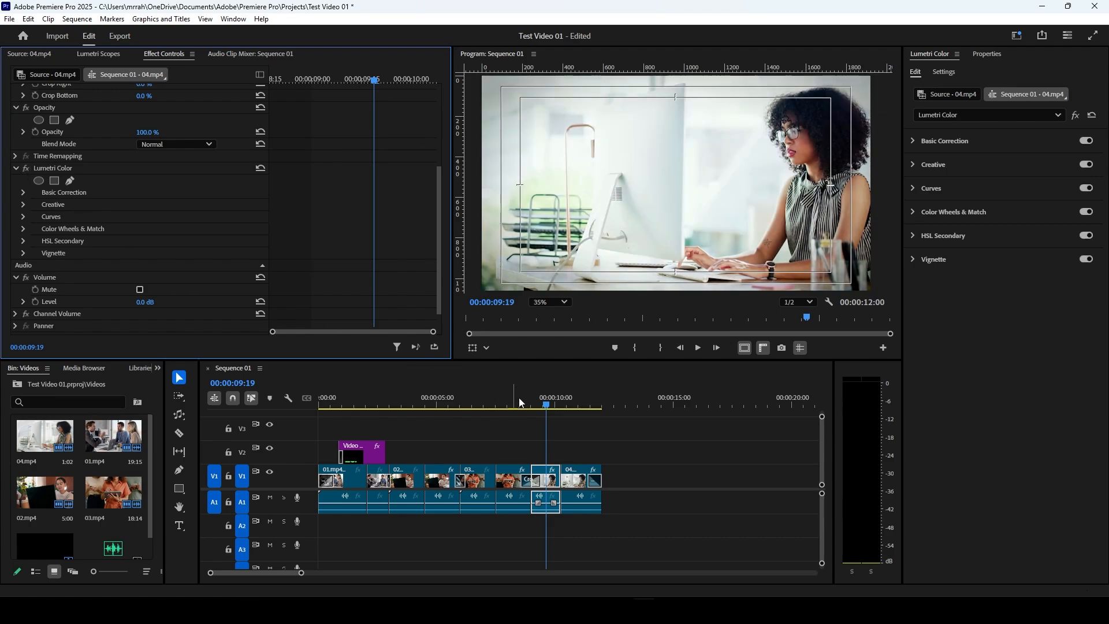
Step: Move the playhead to 00:00:09:25 in Sequence 01 and switch to the Audio workspace
click(565, 406)
drag(568, 412, 553, 411)
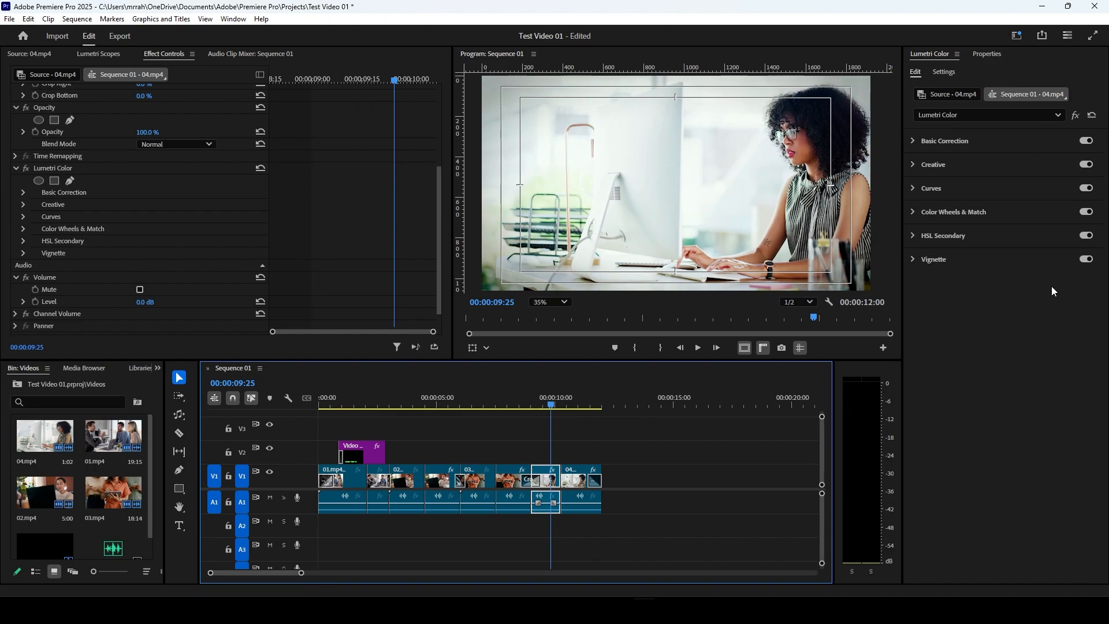
click(1017, 36)
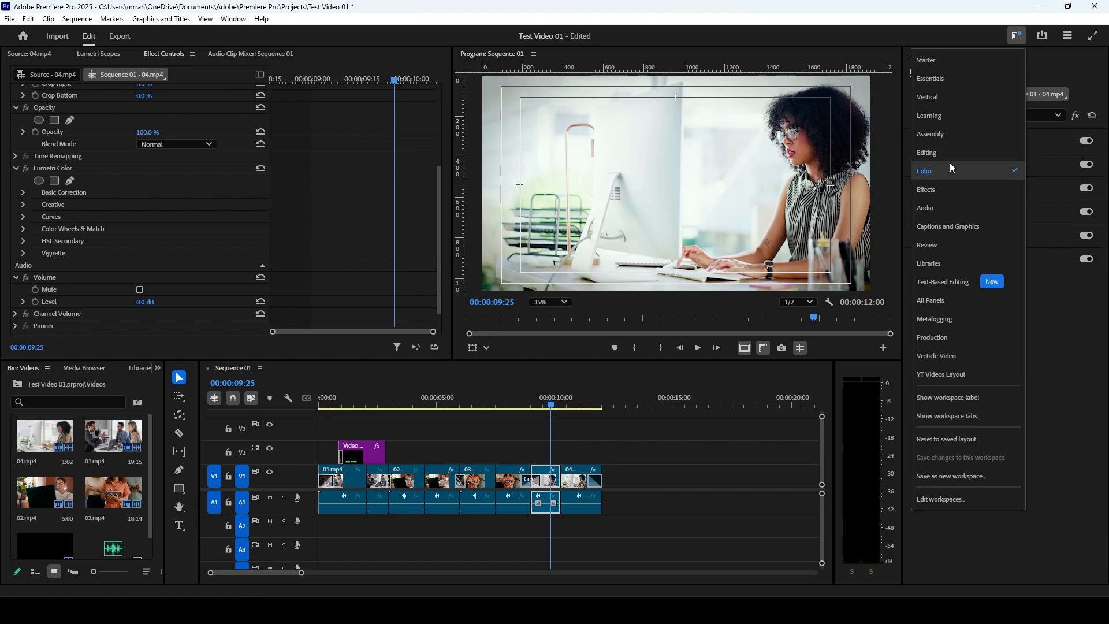
click(941, 206)
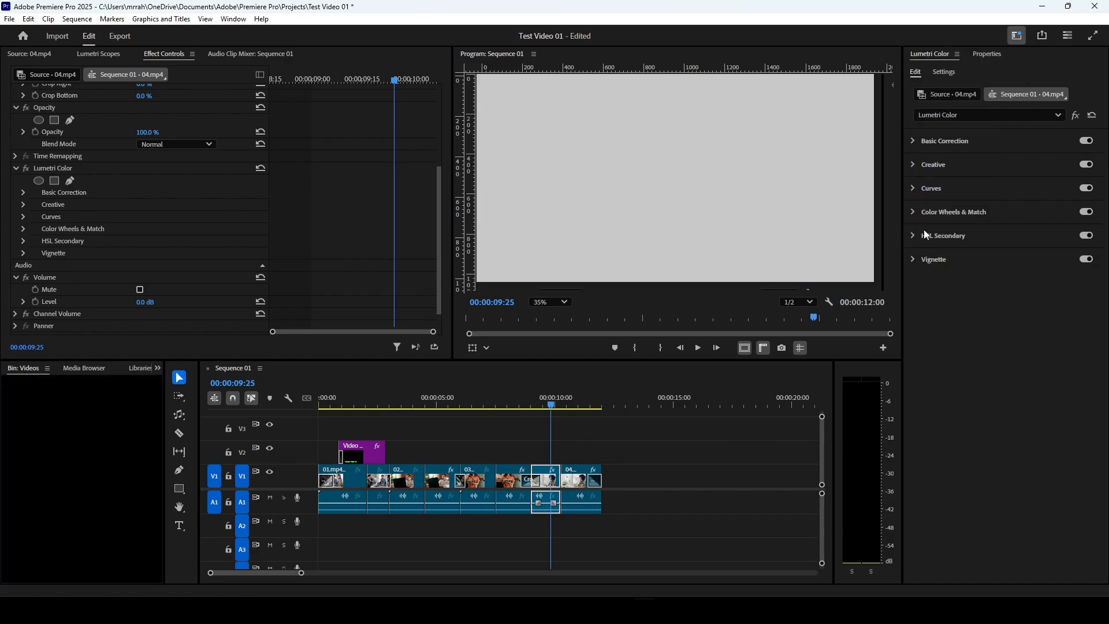
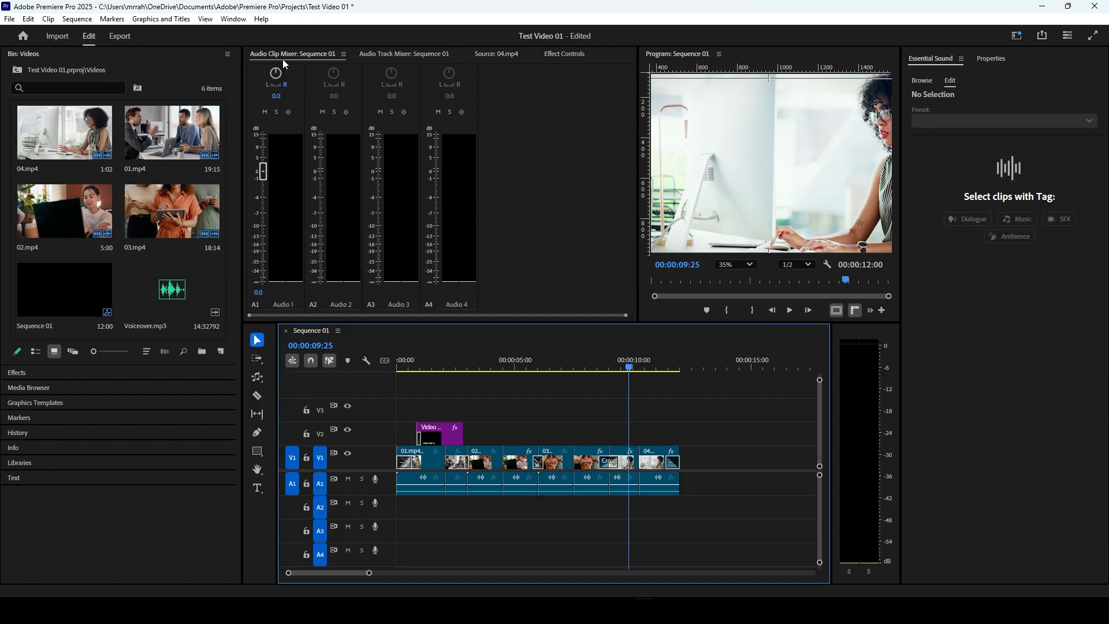
Step: Compare the Audio Clip Mixer and Audio Track Mixer controls for Sequence 01
click(399, 54)
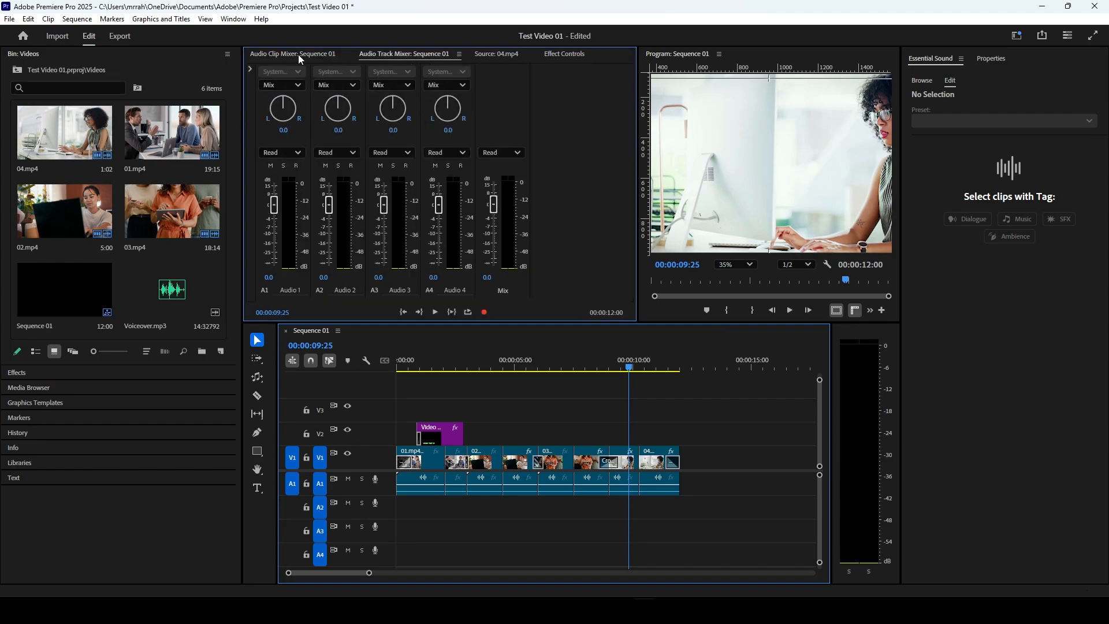
click(332, 56)
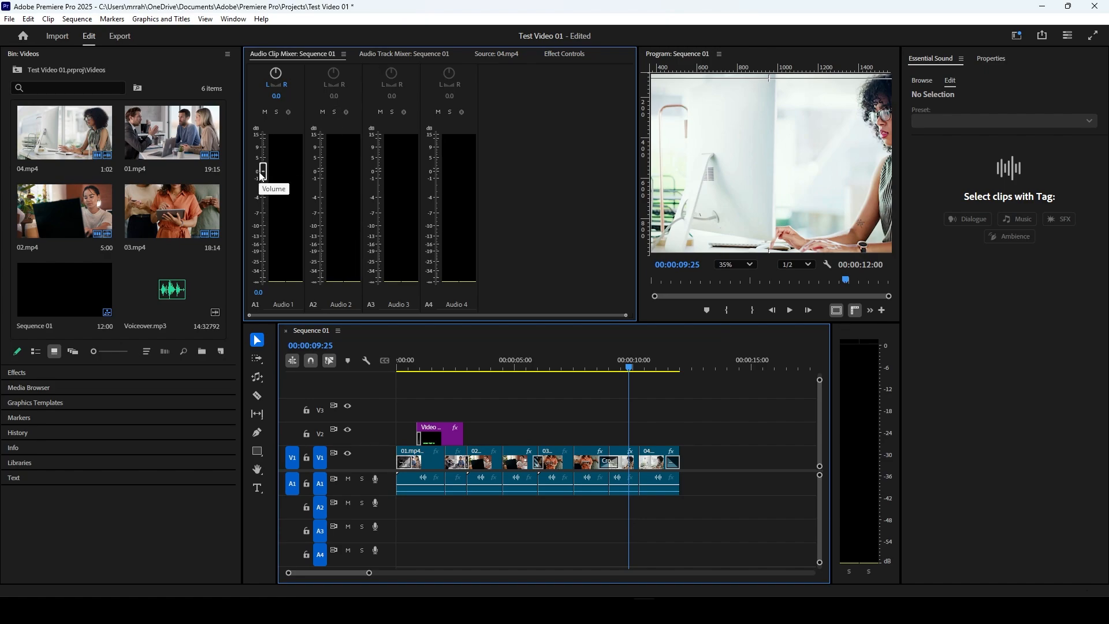
click(398, 55)
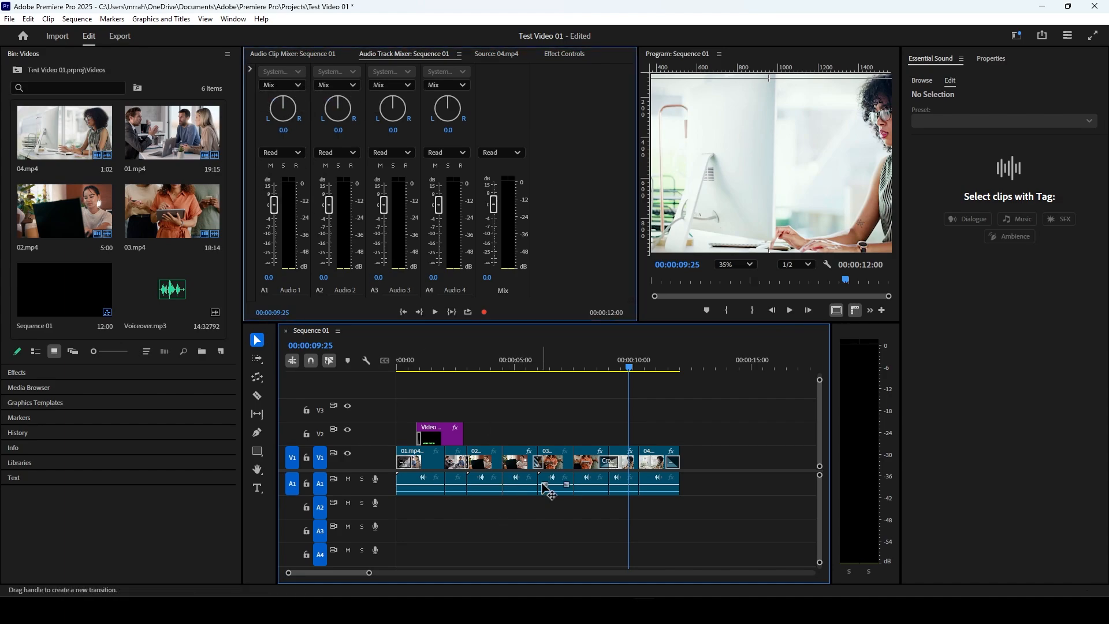
Step: Save the project and place Voiceover.mp3 on audio track A2 at the start of the sequence
click(515, 480)
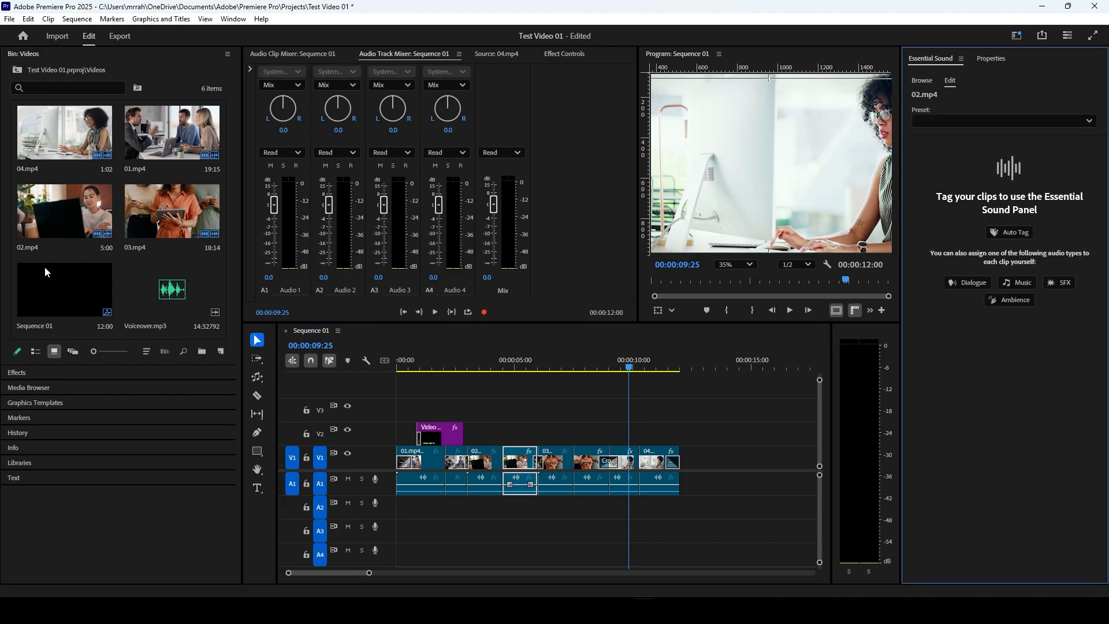
key(ctrl+s)
drag(139, 286, 398, 515)
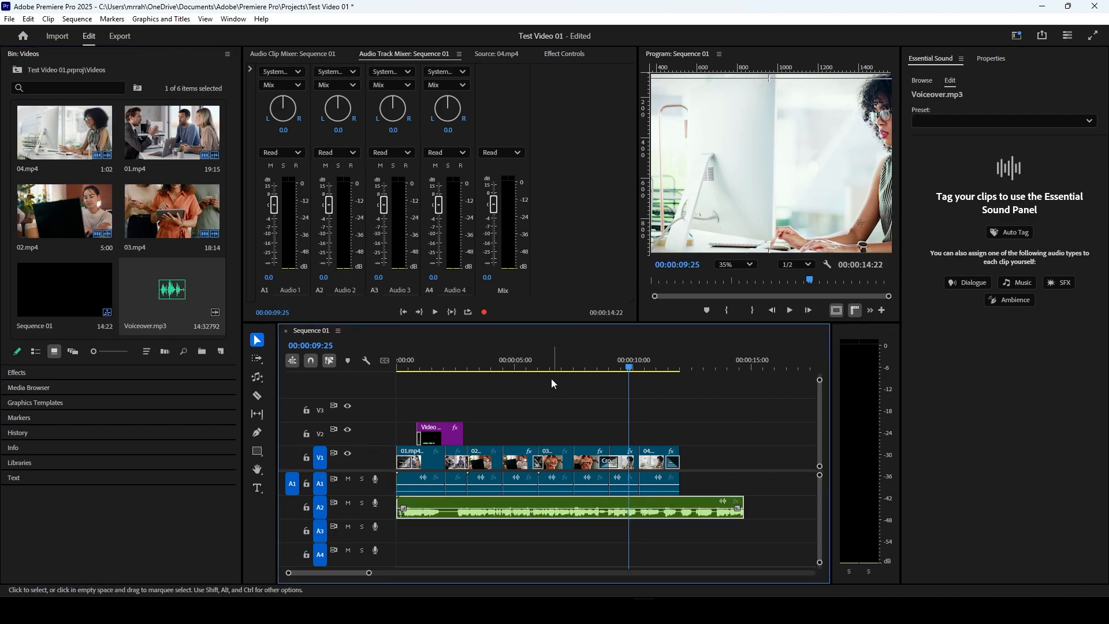
Step: Examine the input channel and automation mode options for Audio 1 in the track mixer
click(273, 73)
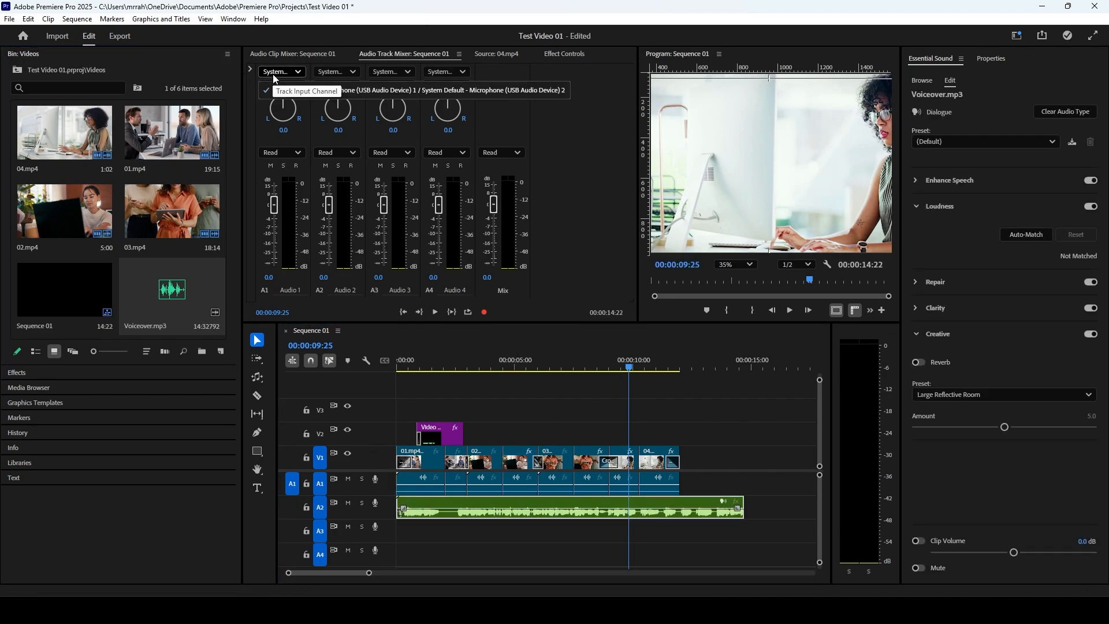
click(279, 88)
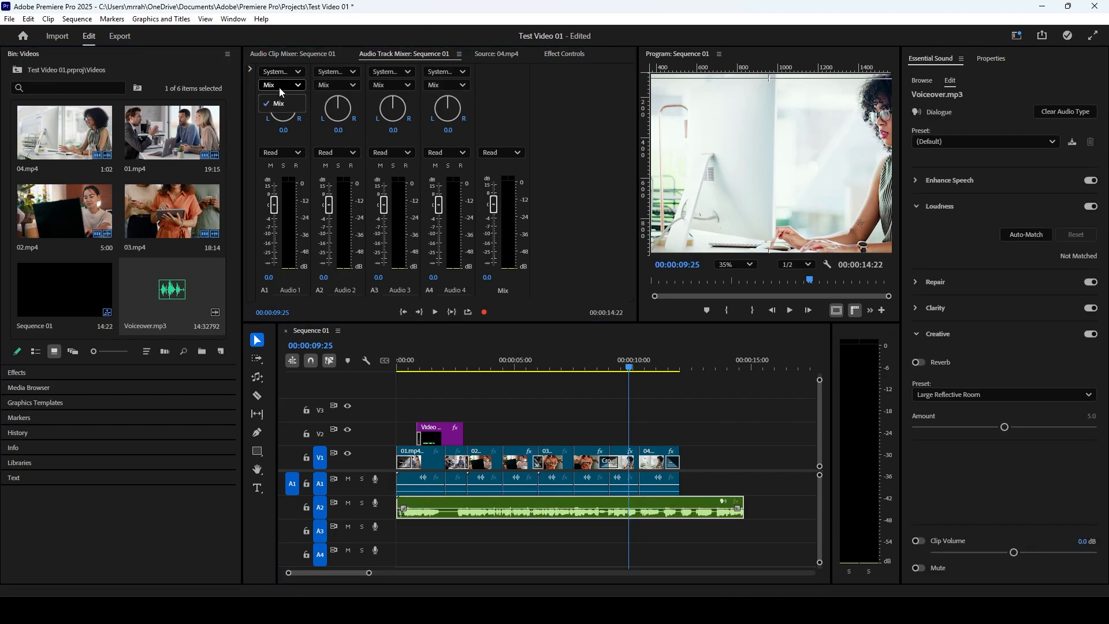
click(301, 153)
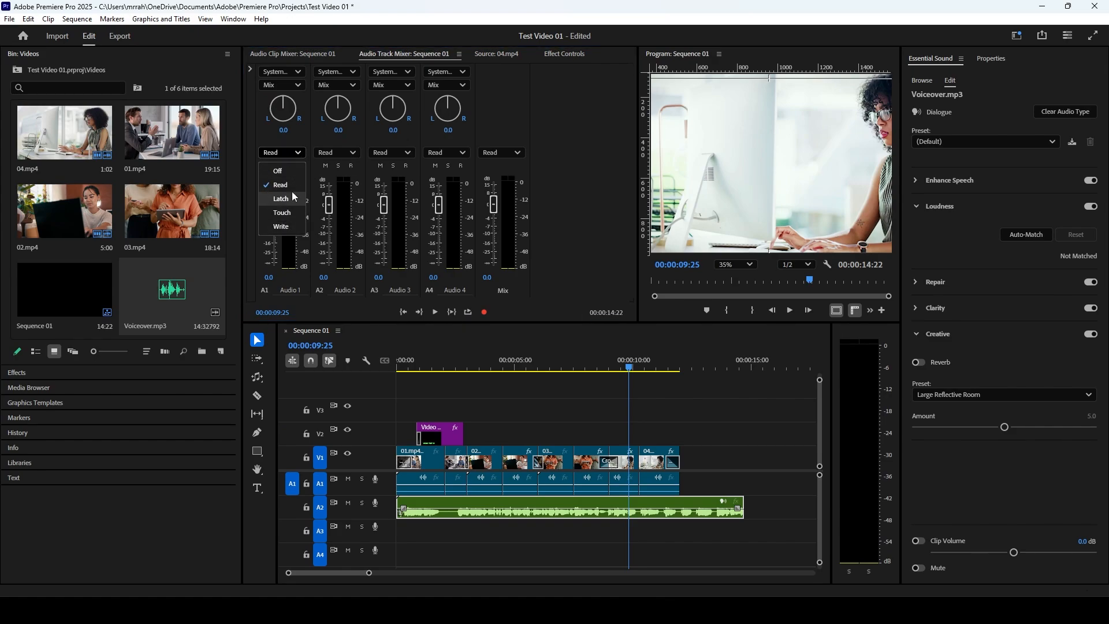
click(296, 154)
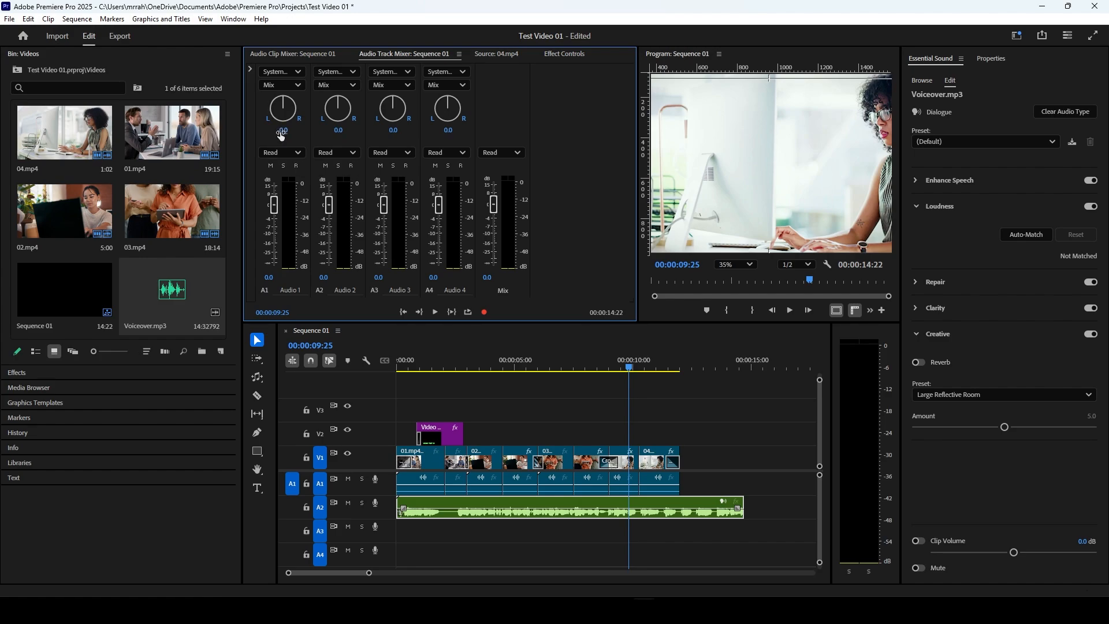
Step: Set Audio 1's pan to 0 and lower the Audio 2 track volume to -0.4 dB
mouse_move(281, 135)
mouse_down()
mouse_move(292, 133)
mouse_move(282, 134)
mouse_up()
click(286, 133)
text(0.)
key(Return)
mouse_move(329, 207)
mouse_down()
mouse_move(330, 222)
mouse_move(331, 197)
mouse_move(331, 212)
mouse_up()
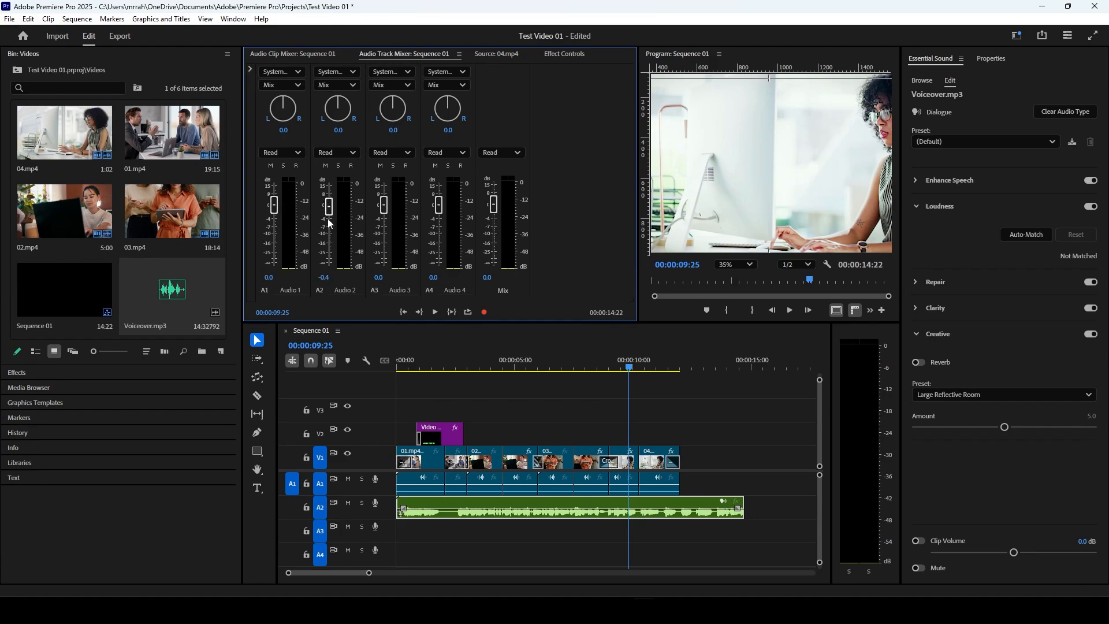
click(460, 88)
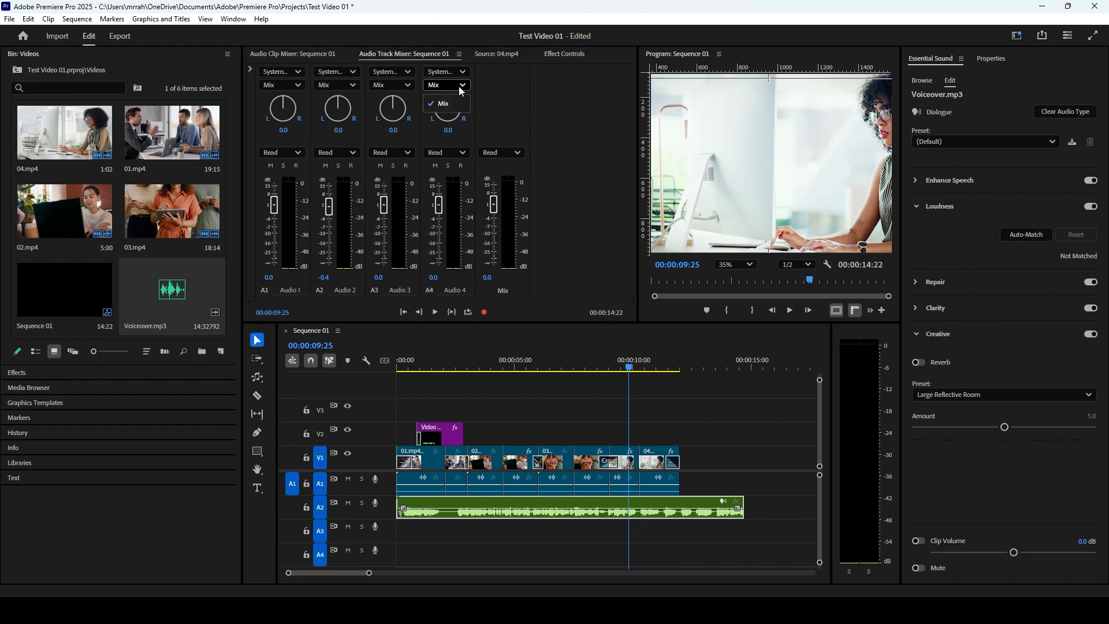
click(460, 102)
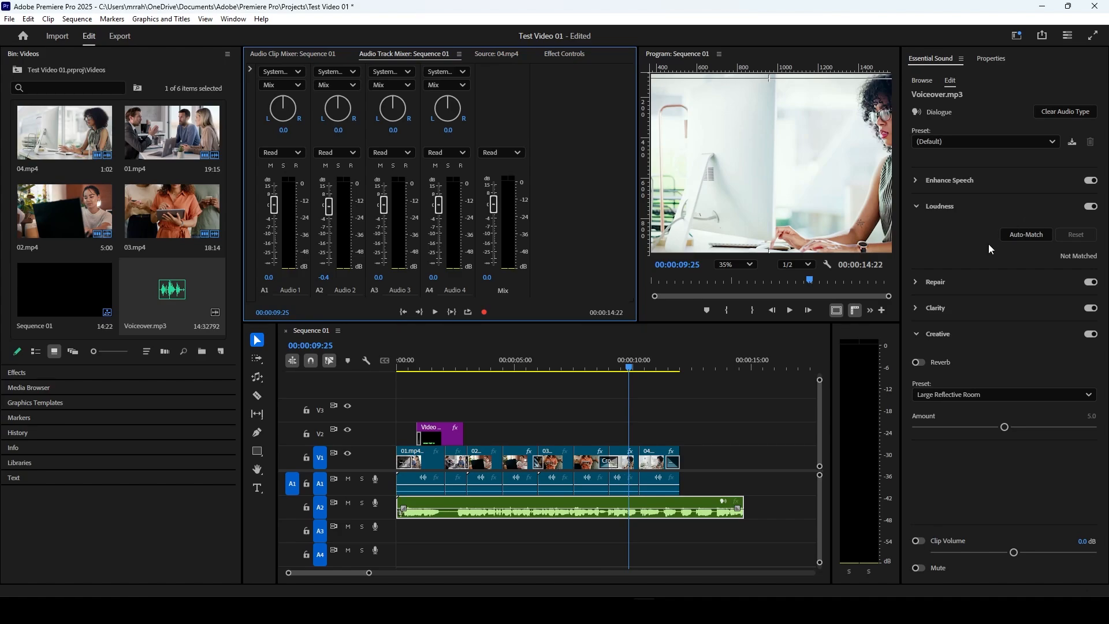
Step: Review the dialogue presets for the voiceover clip and audition it with the default one from about 9 seconds
click(706, 496)
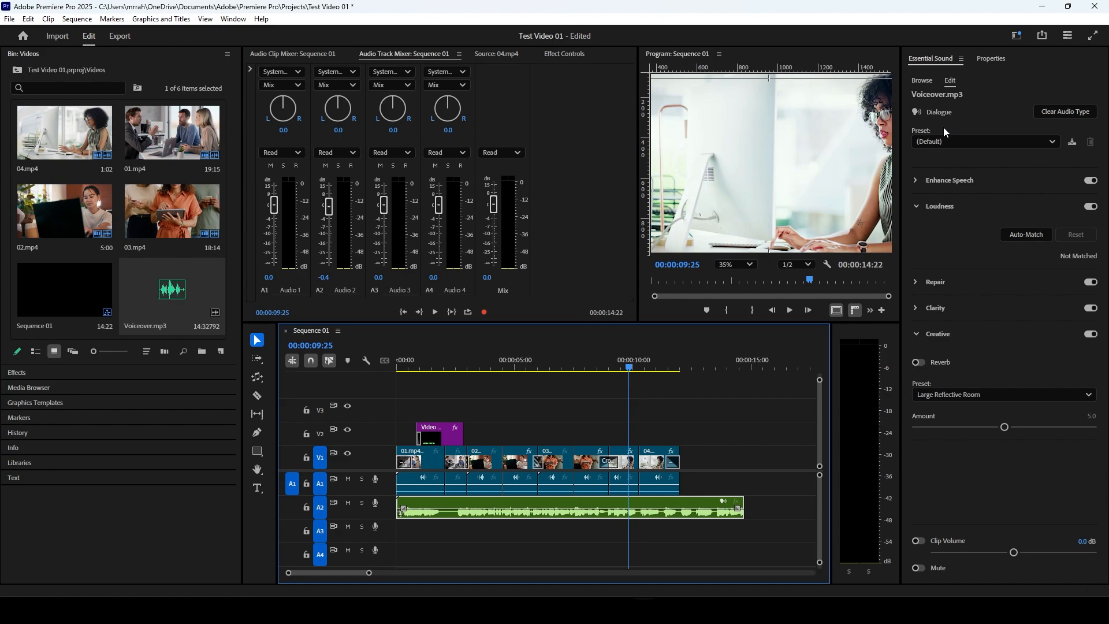
click(947, 145)
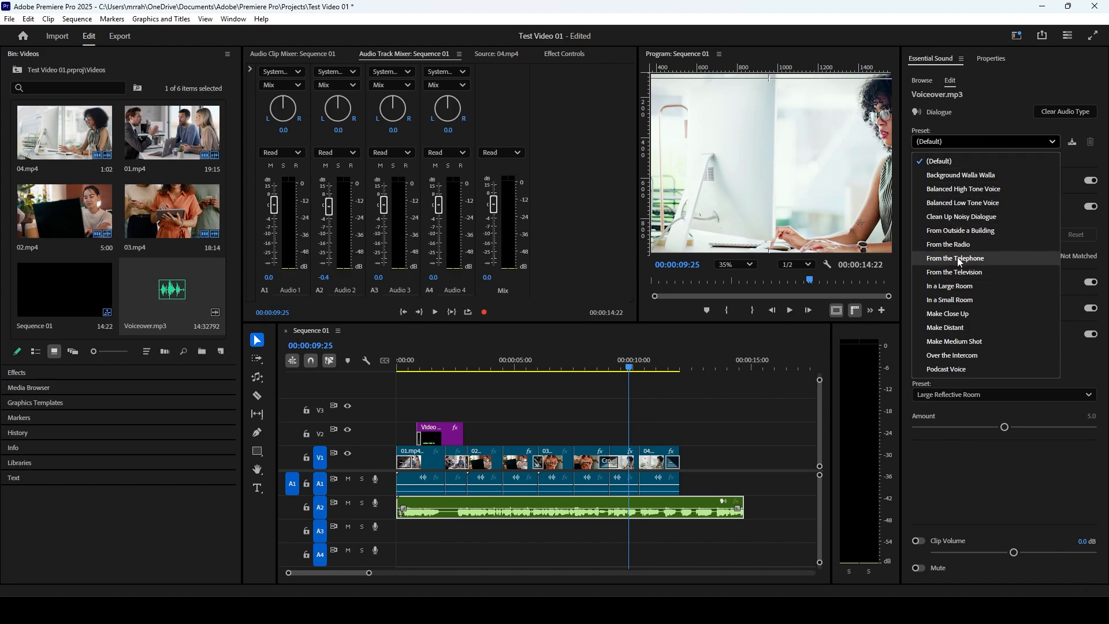
click(615, 359)
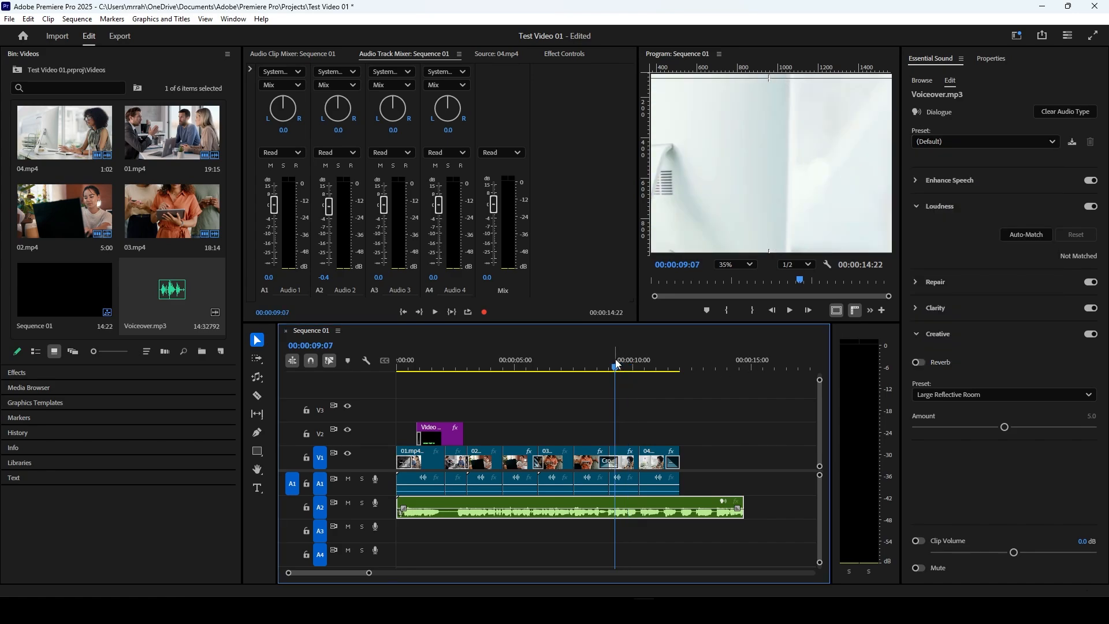
click(609, 358)
key(space)
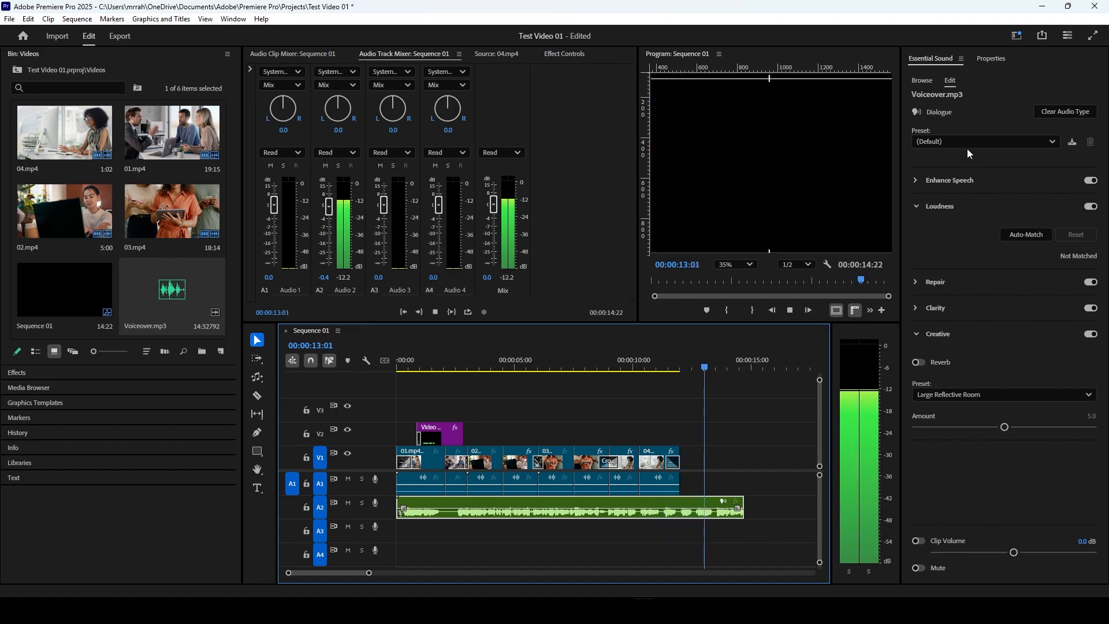
key(space)
Step: Try the From Outside a Building preset on the voiceover clip and play back the result
click(552, 362)
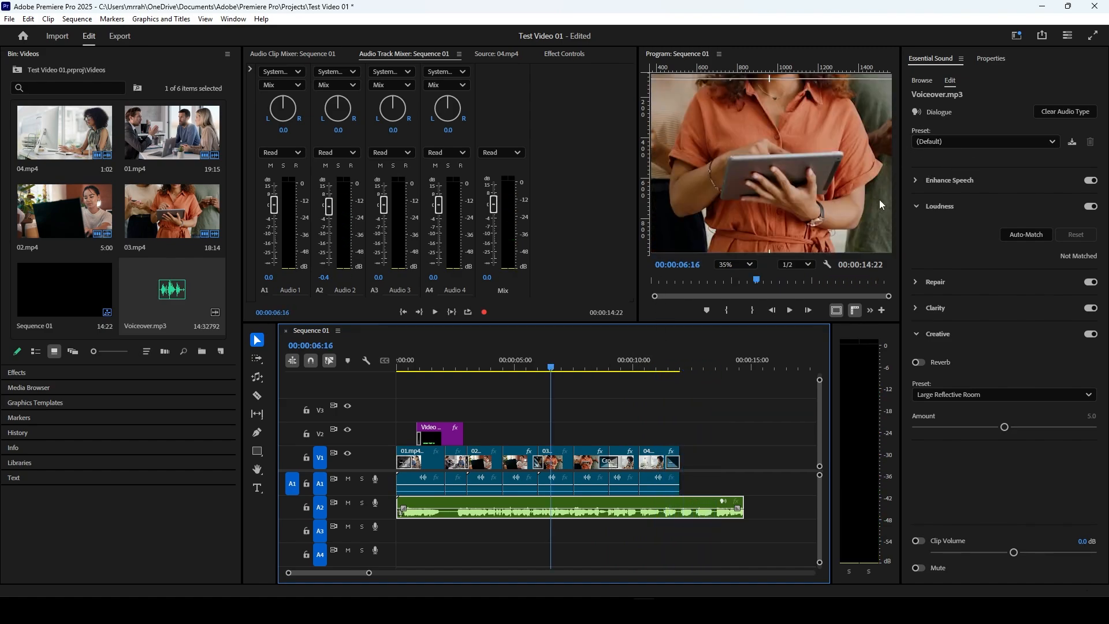
click(947, 143)
click(956, 230)
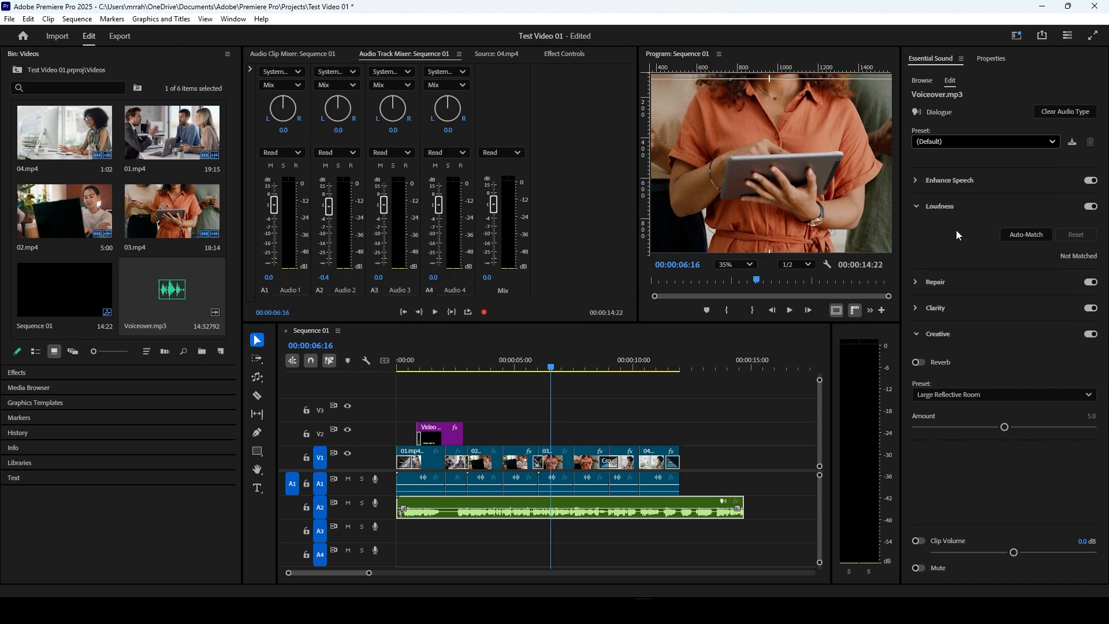
click(537, 368)
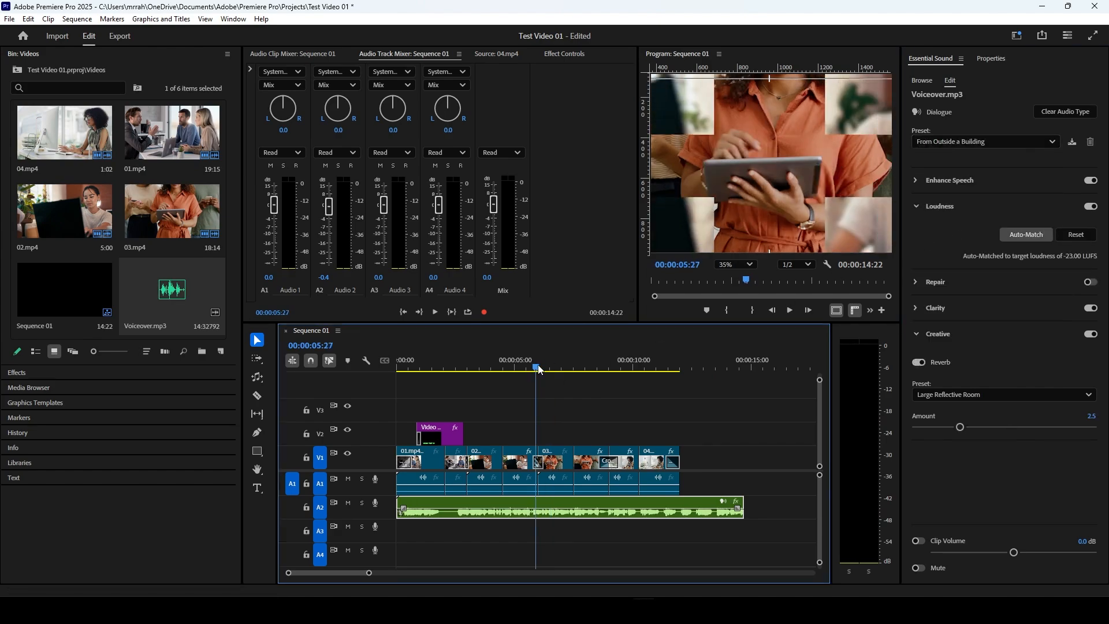
key(space)
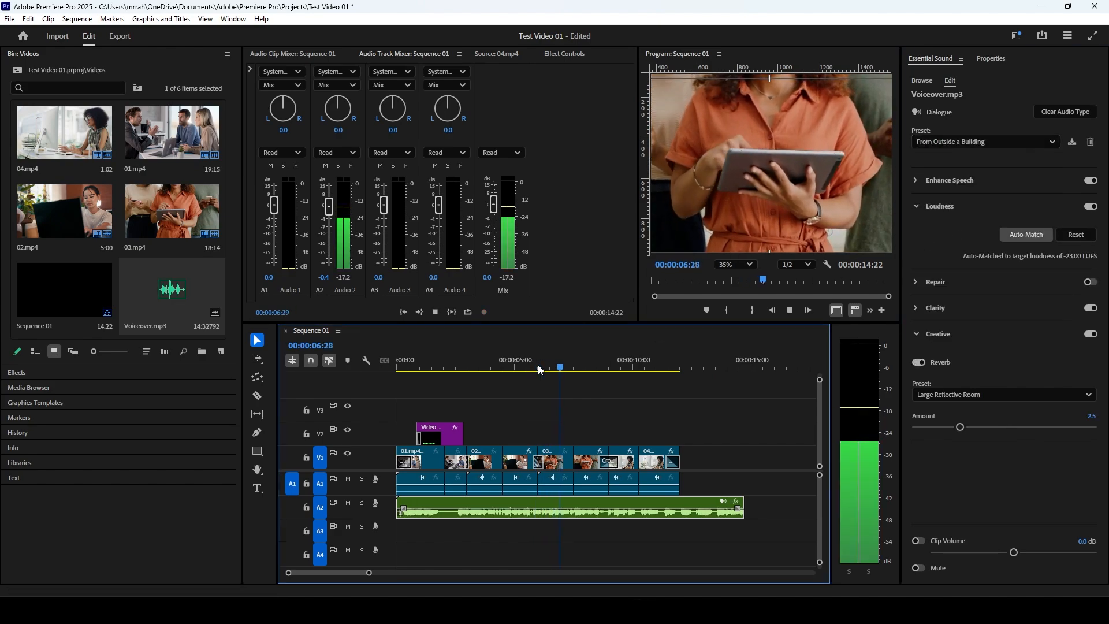
key(space)
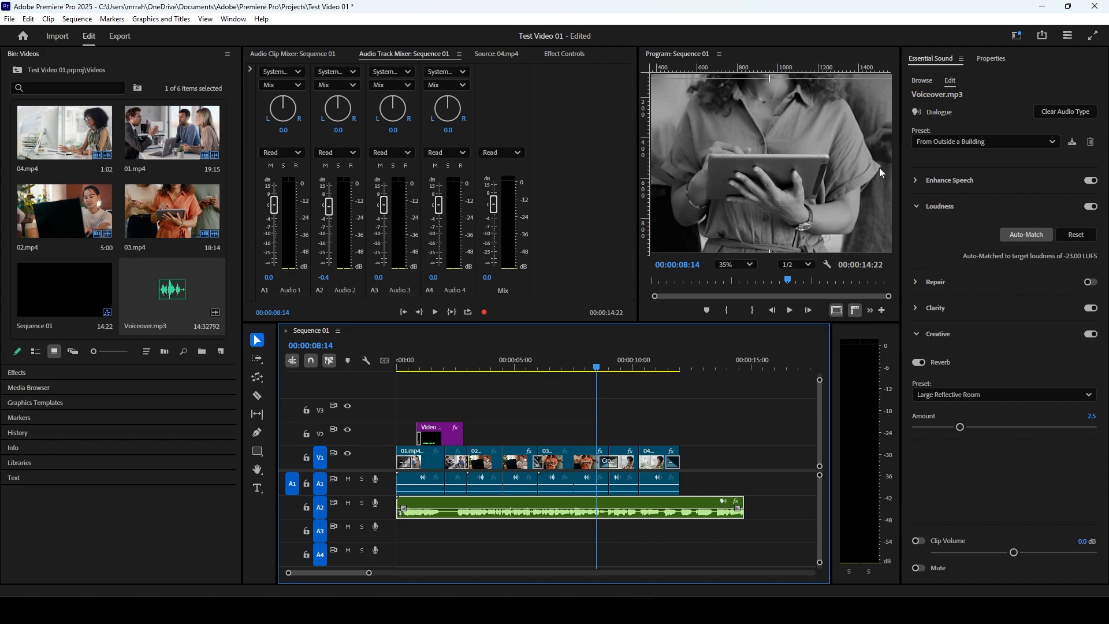
Step: Try the From the Radio preset on the voiceover clip and play it from about 6 seconds
click(937, 144)
click(945, 243)
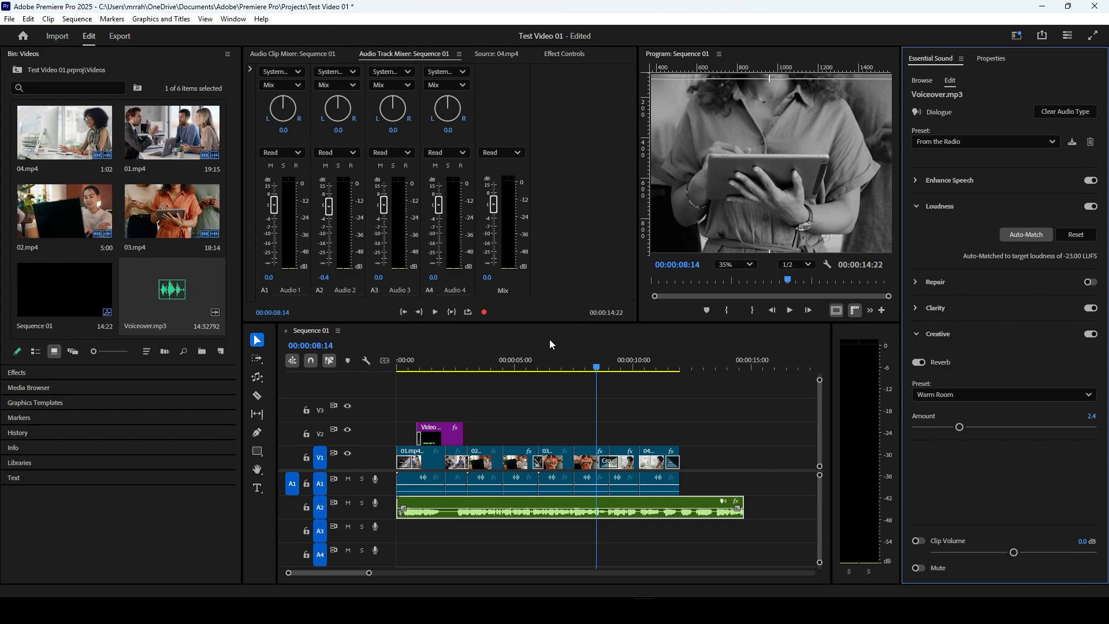
click(555, 361)
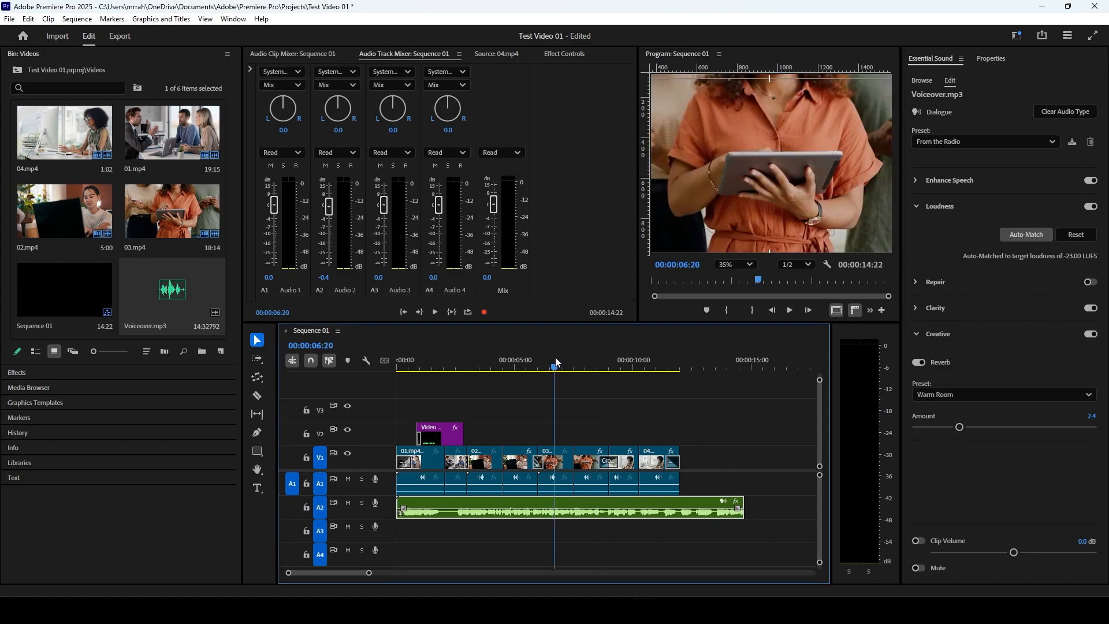
key(space)
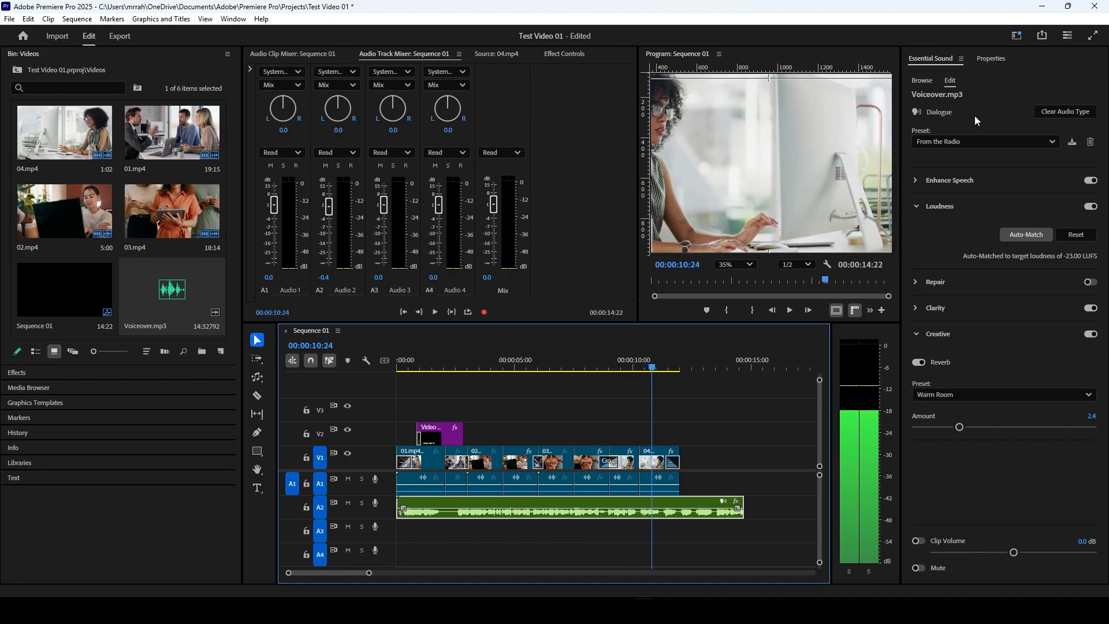
Step: Try the From the Telephone preset on the voiceover clip and play it from about 5 seconds
click(973, 142)
click(975, 260)
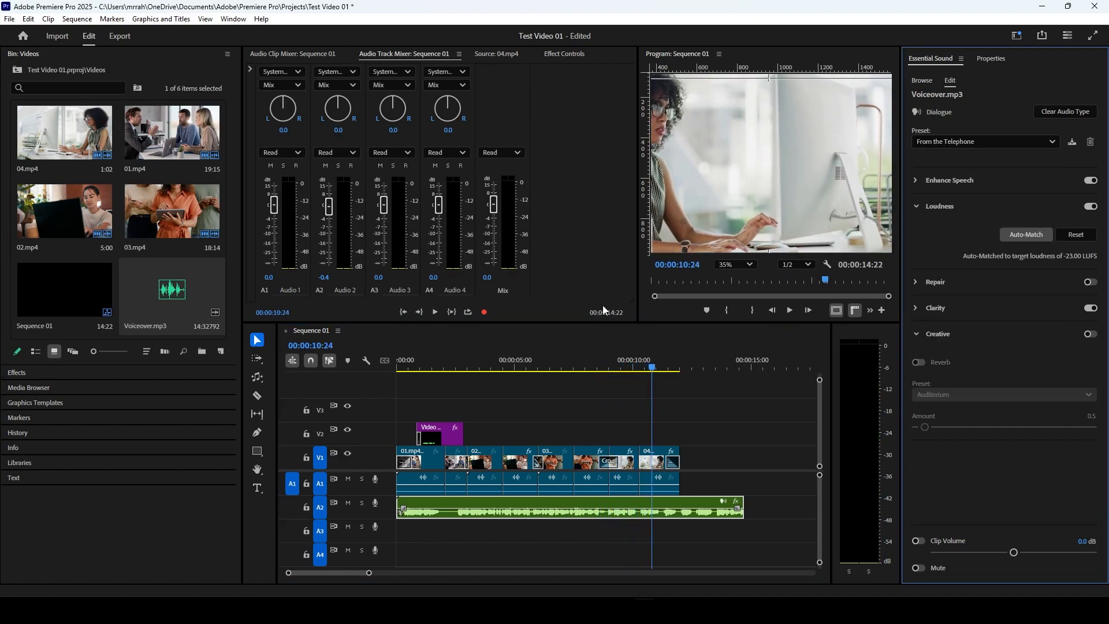
click(523, 365)
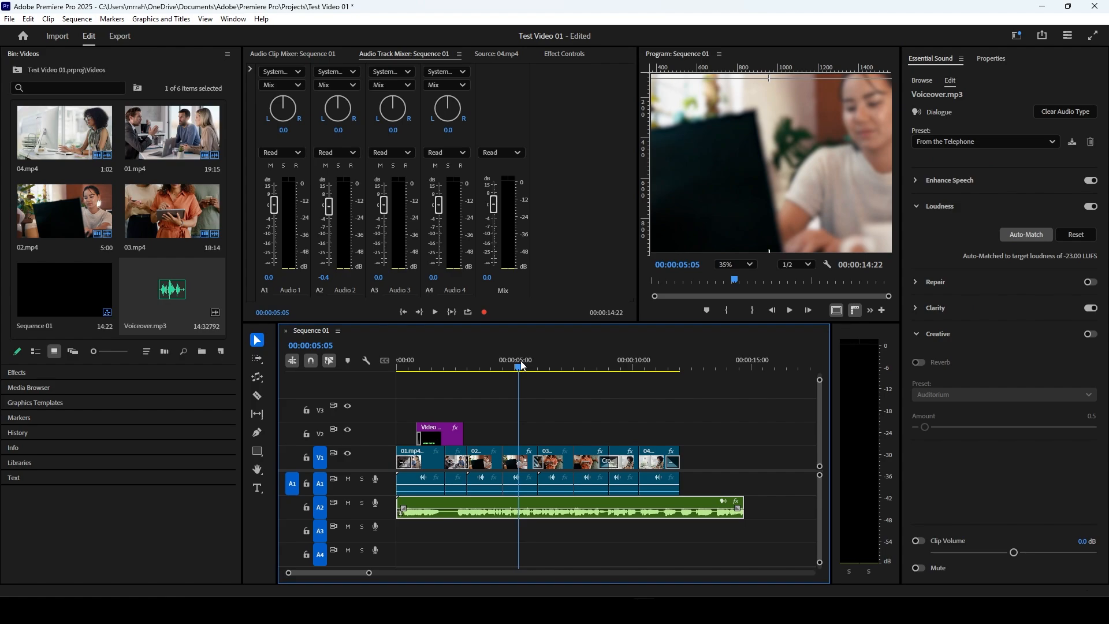
key(space)
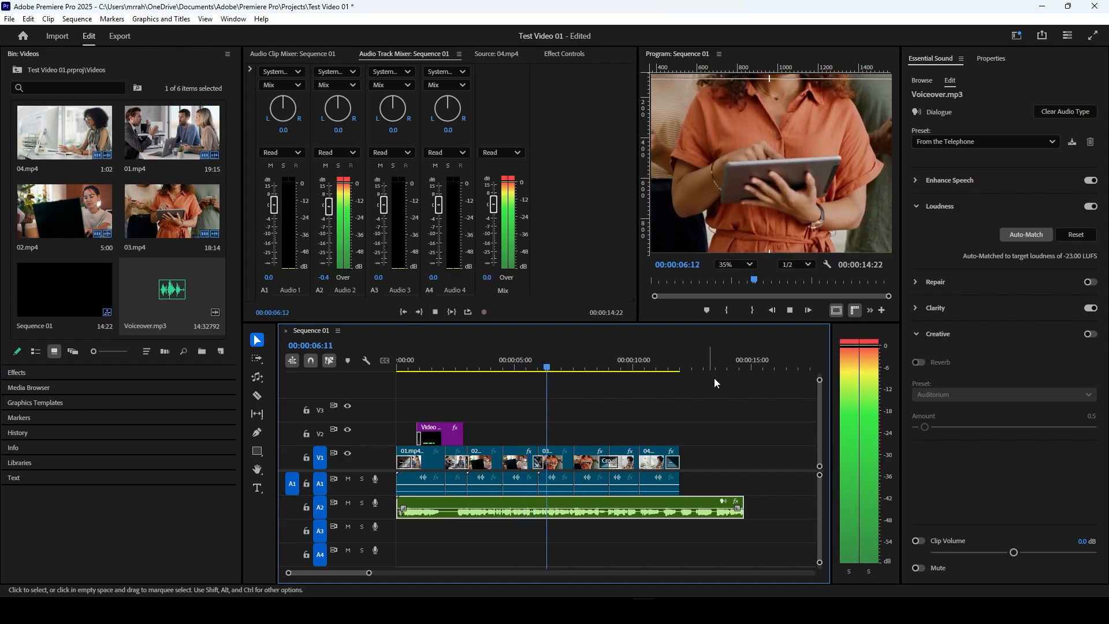
Step: Try the From the Television preset on the voiceover clip and play a short section
click(957, 144)
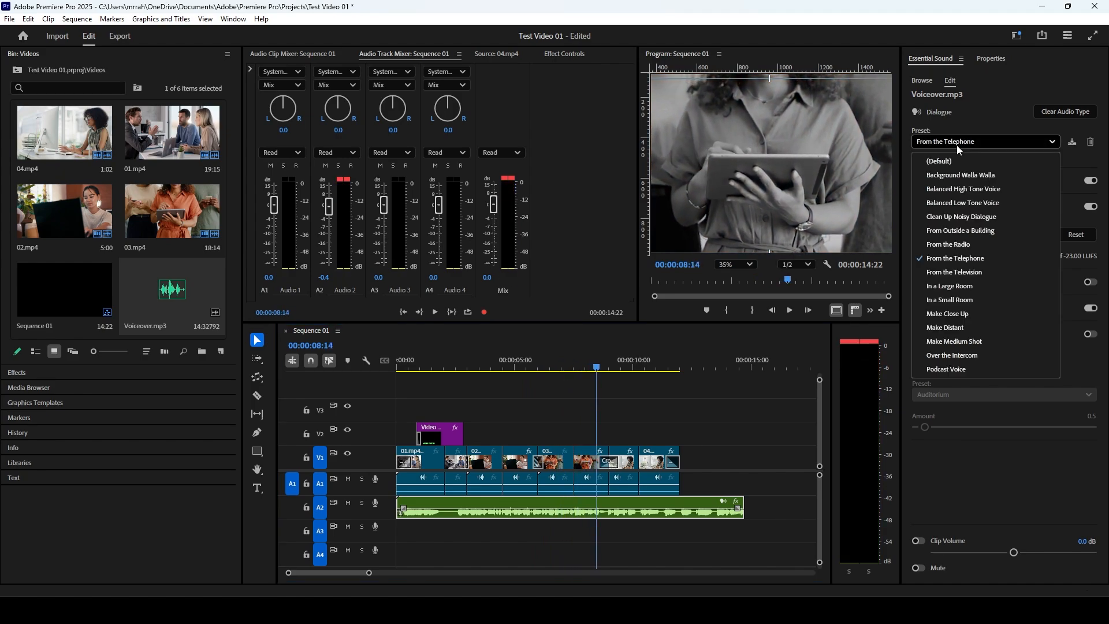
click(955, 273)
click(534, 365)
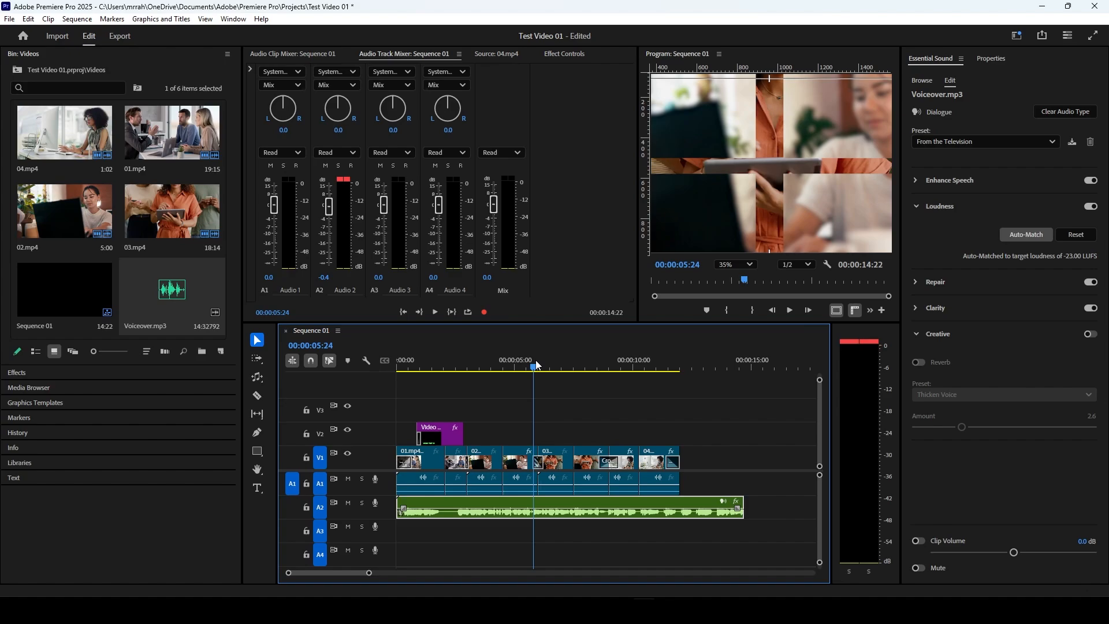
key(space)
Step: Try the Podcast Voice preset on the voiceover clip and play a short section
click(924, 144)
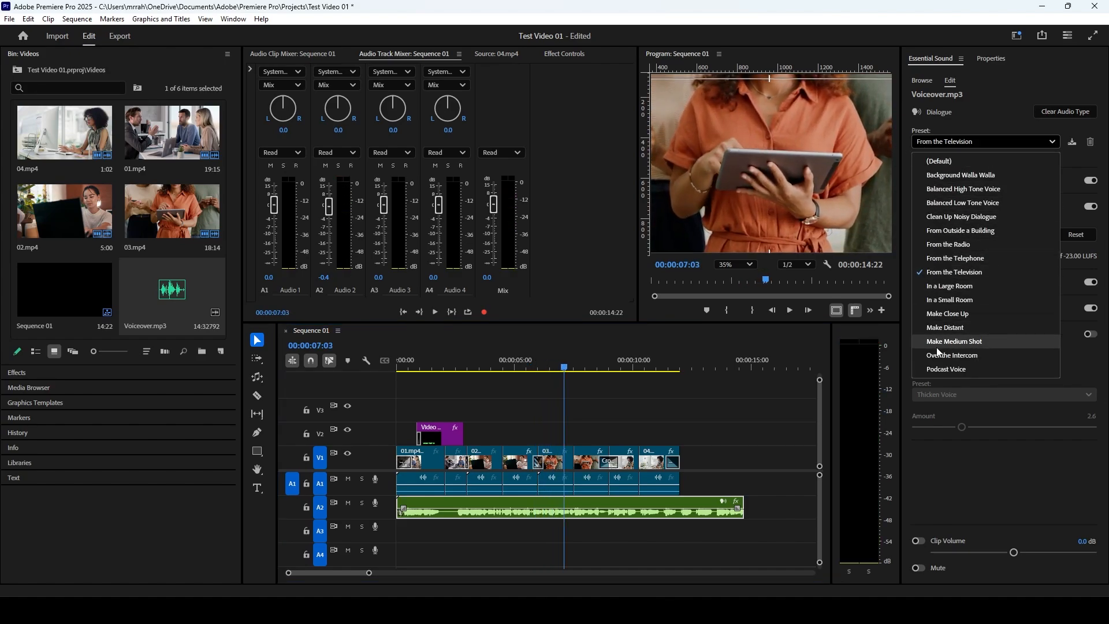
click(958, 368)
drag(499, 364, 533, 366)
key(space)
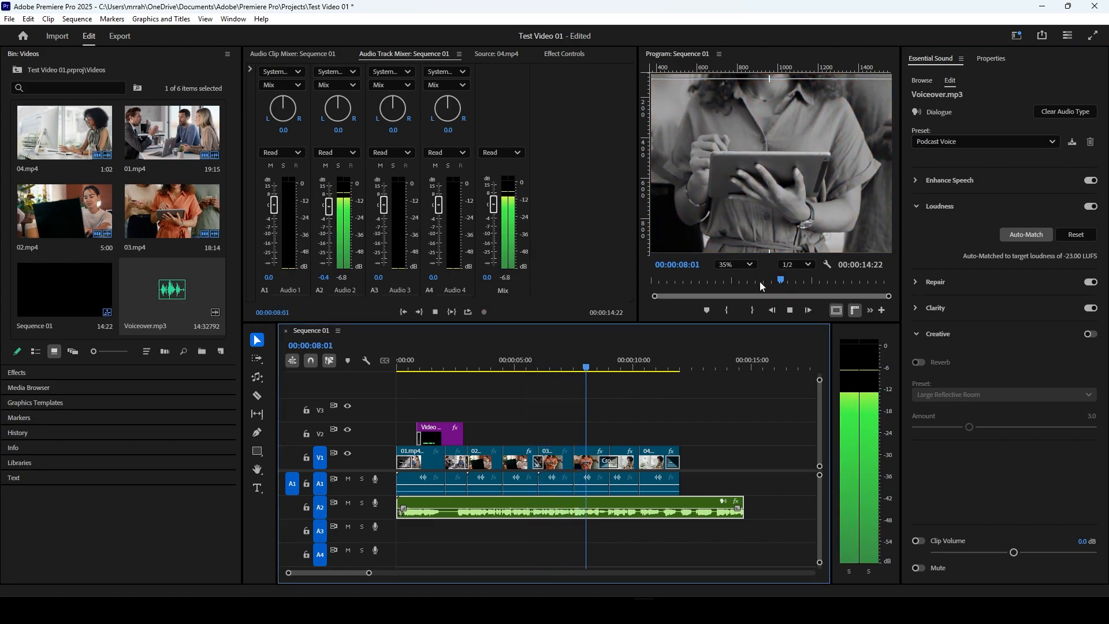
key(space)
Step: Return the voiceover clip to the (Default) preset and play it from about 5 seconds for comparison
click(936, 142)
click(931, 151)
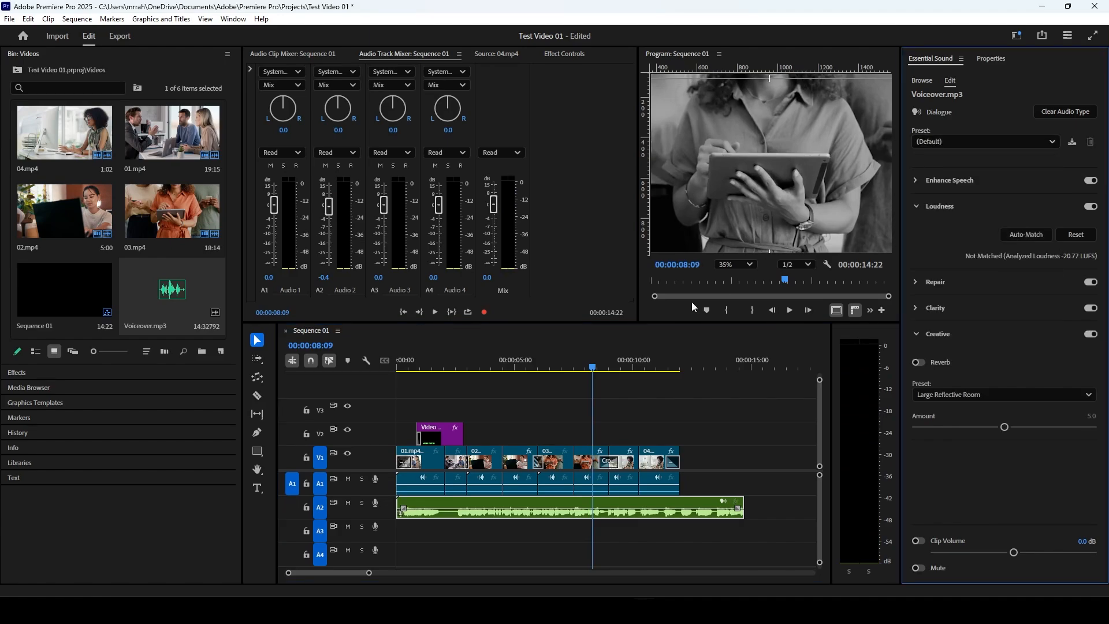
click(512, 368)
key(space)
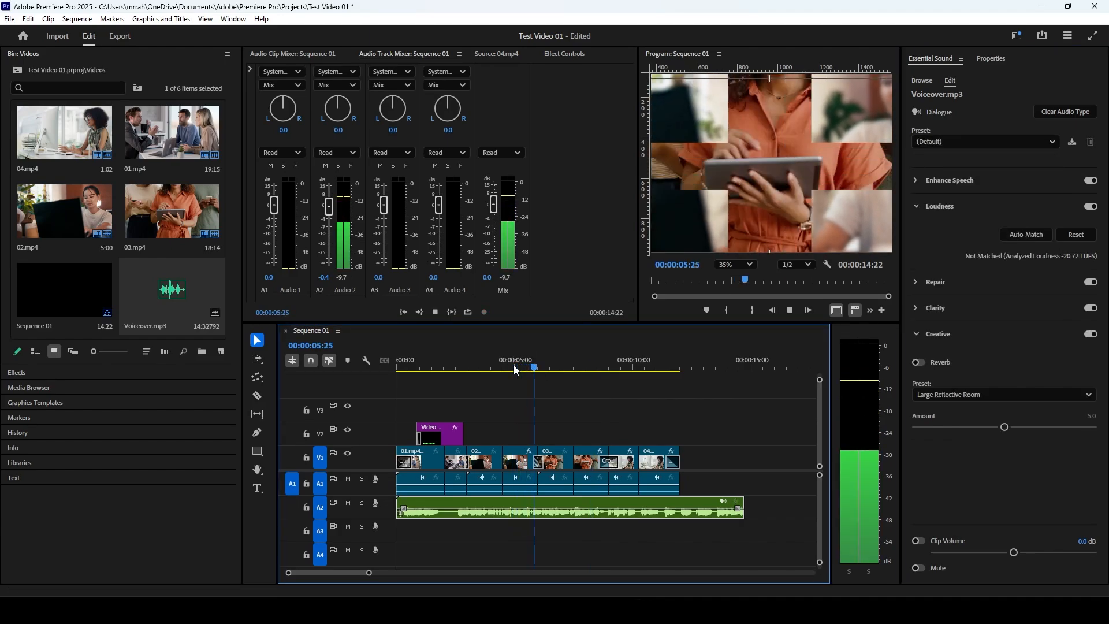
key(space)
Step: Apply the Podcast Voice preset to the voiceover clip and play it from about 4 seconds
click(945, 143)
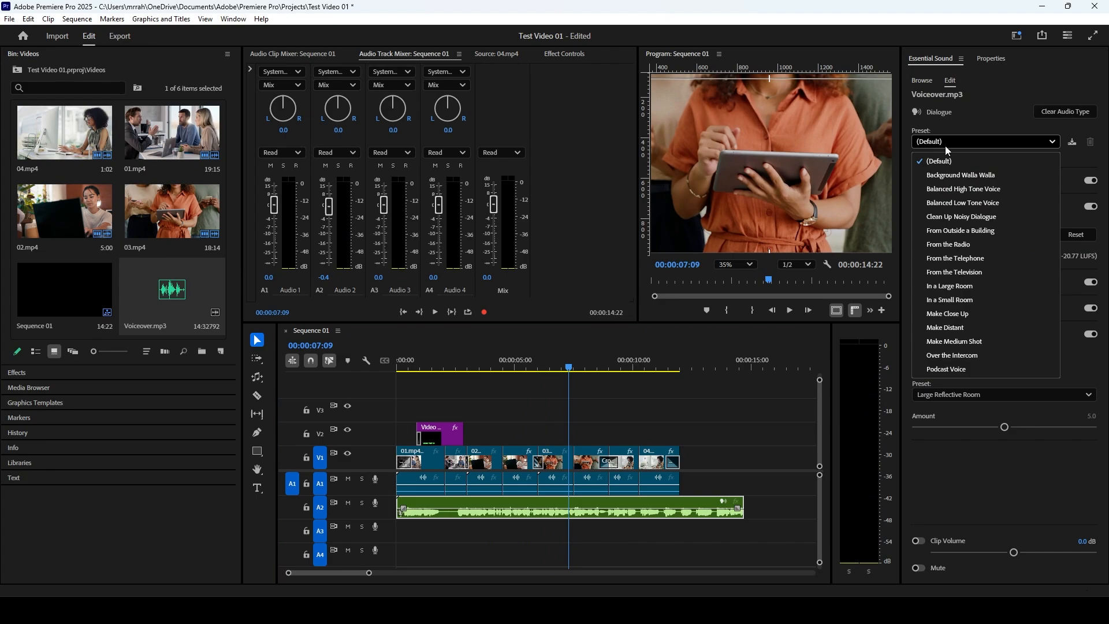
click(932, 370)
click(493, 369)
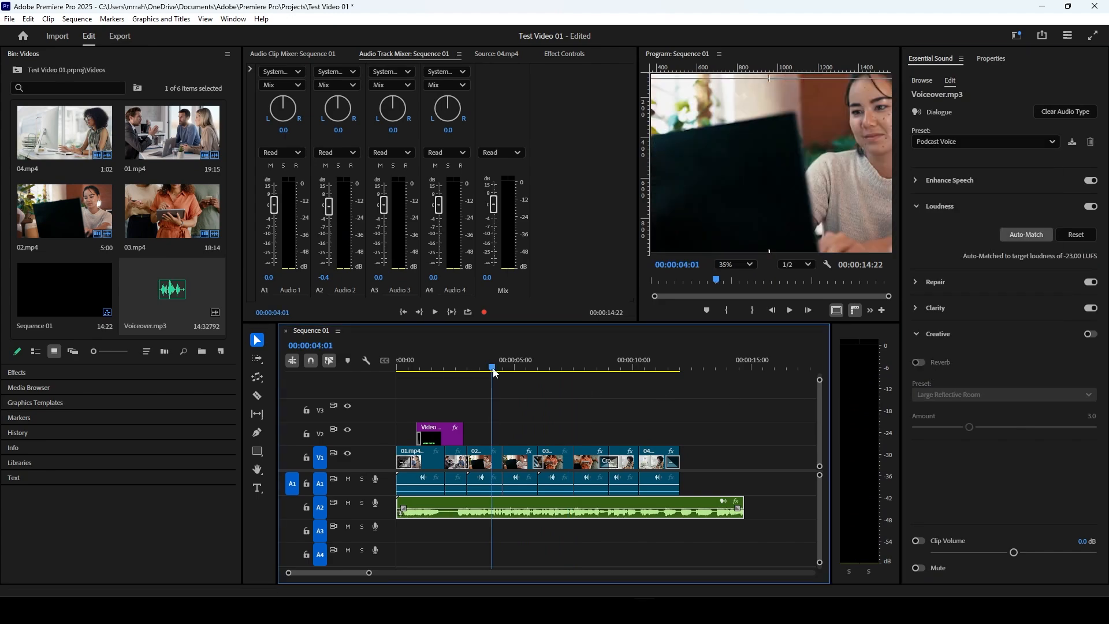
key(space)
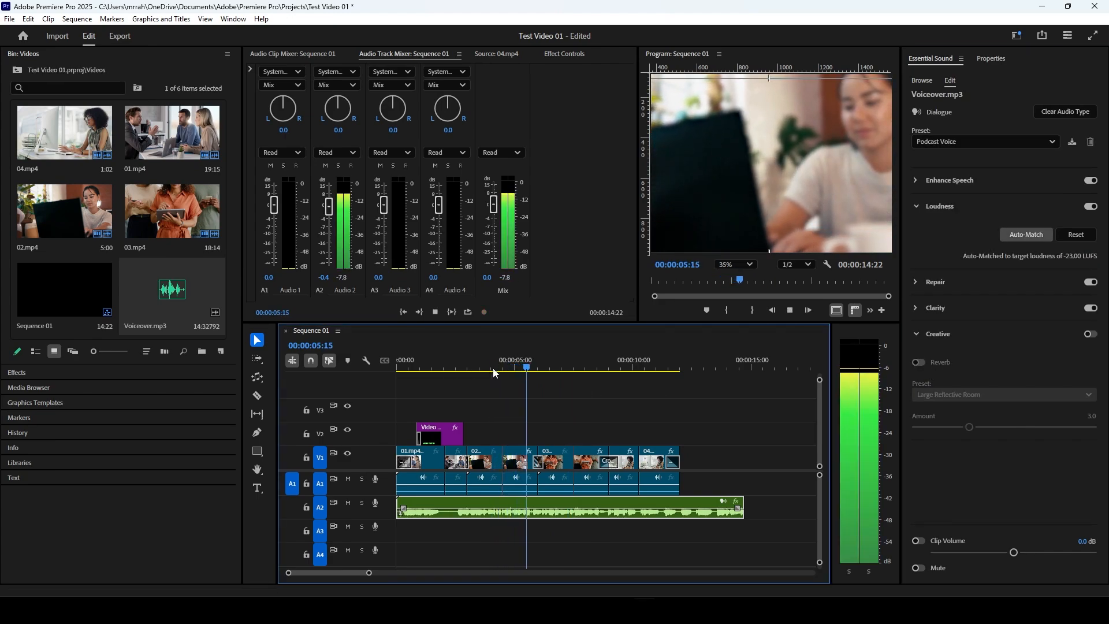
Step: Stop playback and examine the voiceover clip's Enhance Speech settings and the Repair settings applied by the Podcast Voice preset
key(space)
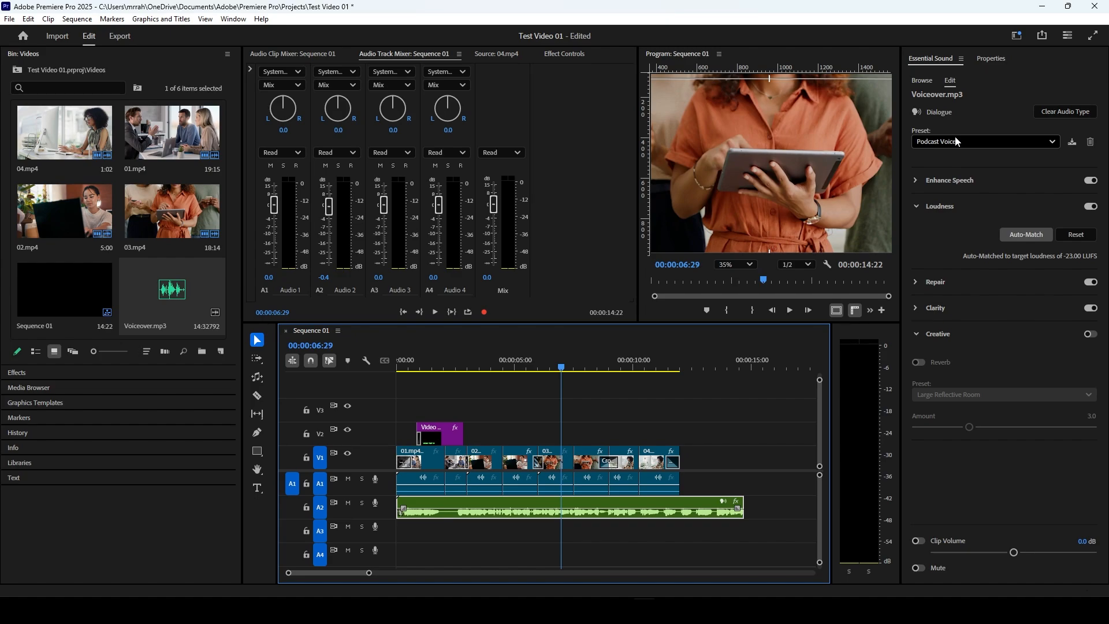
click(917, 181)
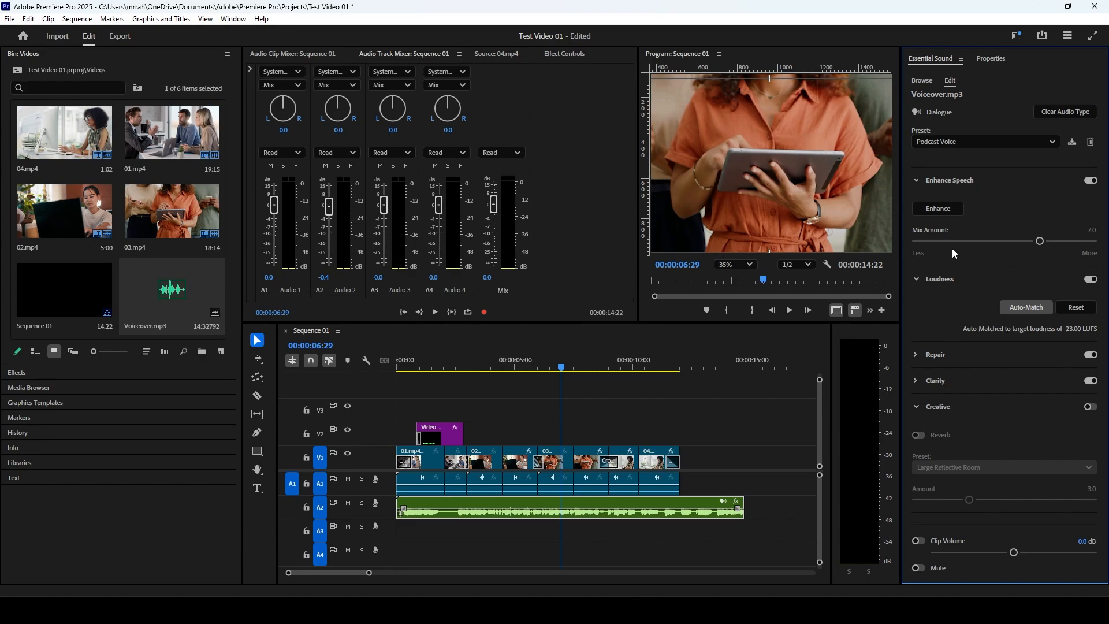
click(918, 179)
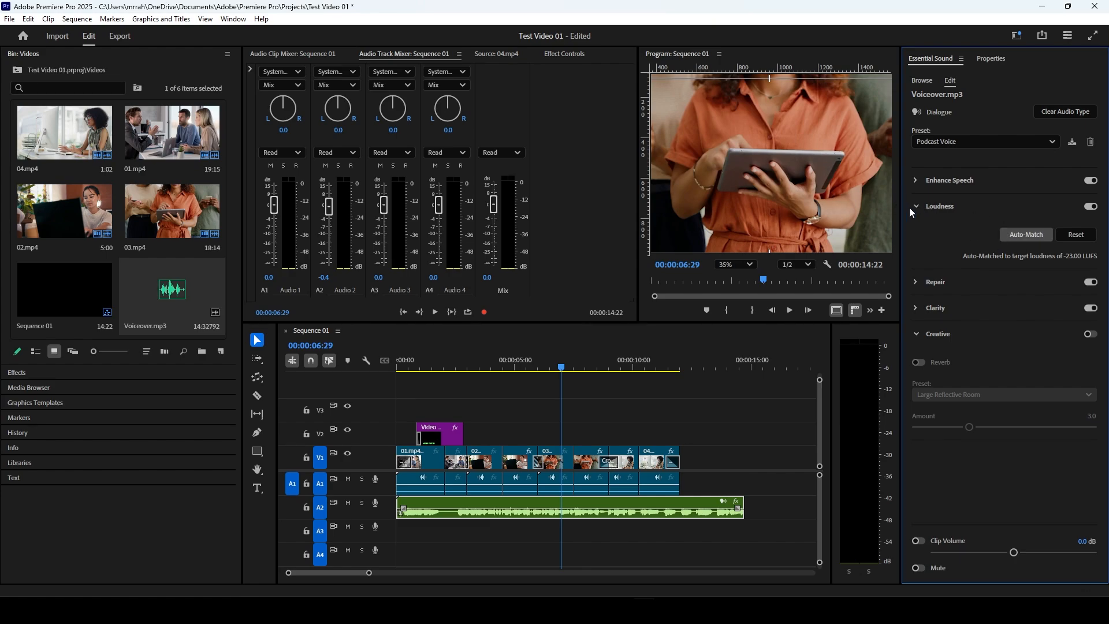
click(917, 282)
scroll(982, 286, down, 3)
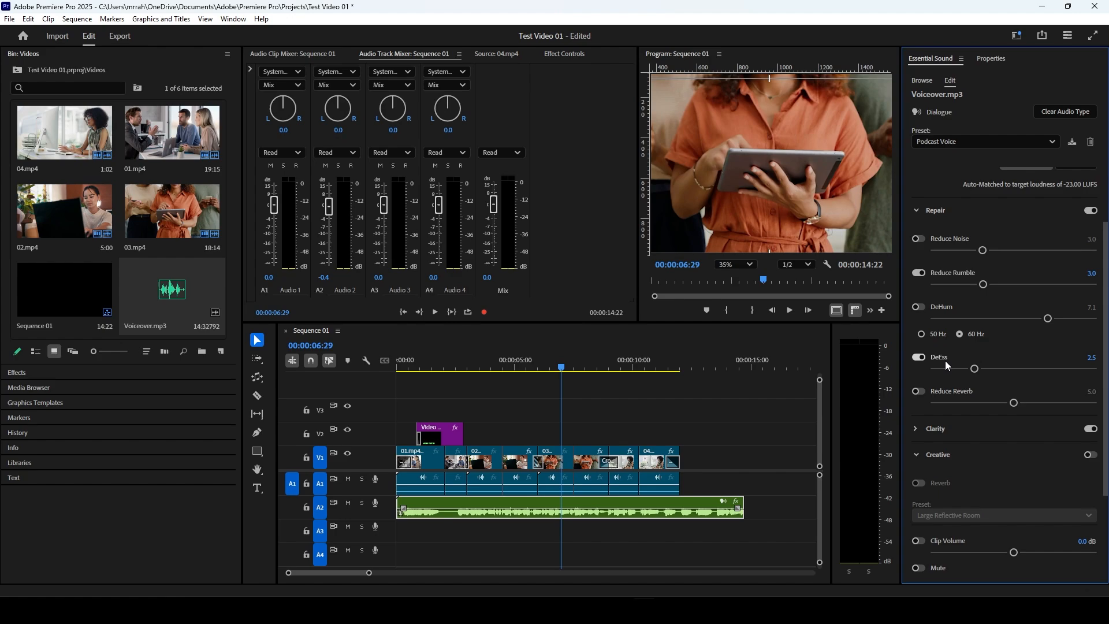
scroll(945, 359, down, 2)
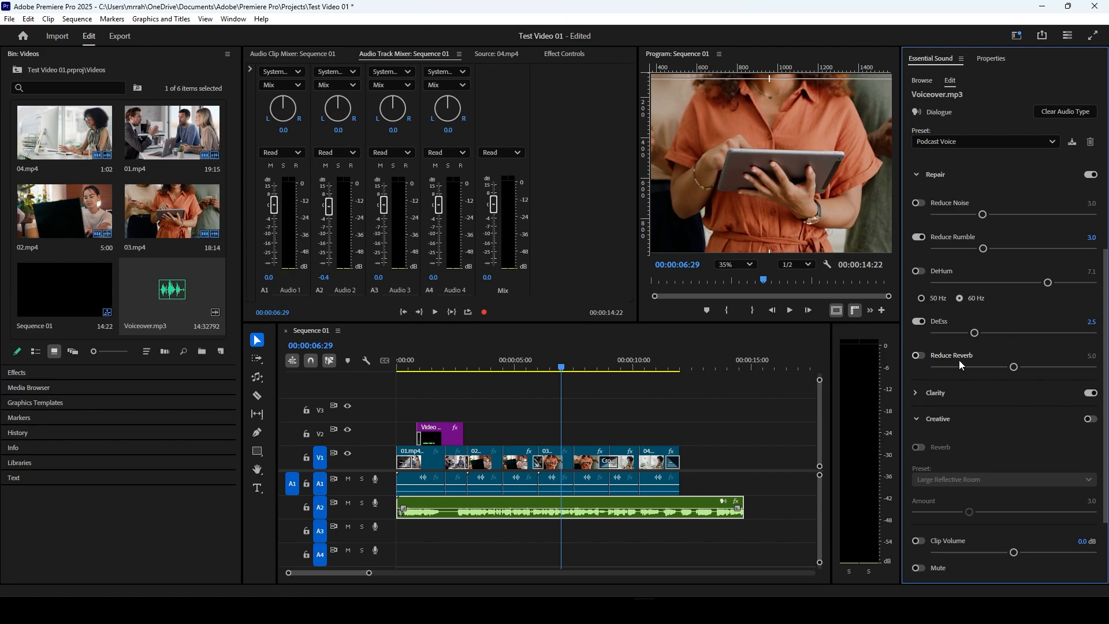
scroll(961, 364, up, 1)
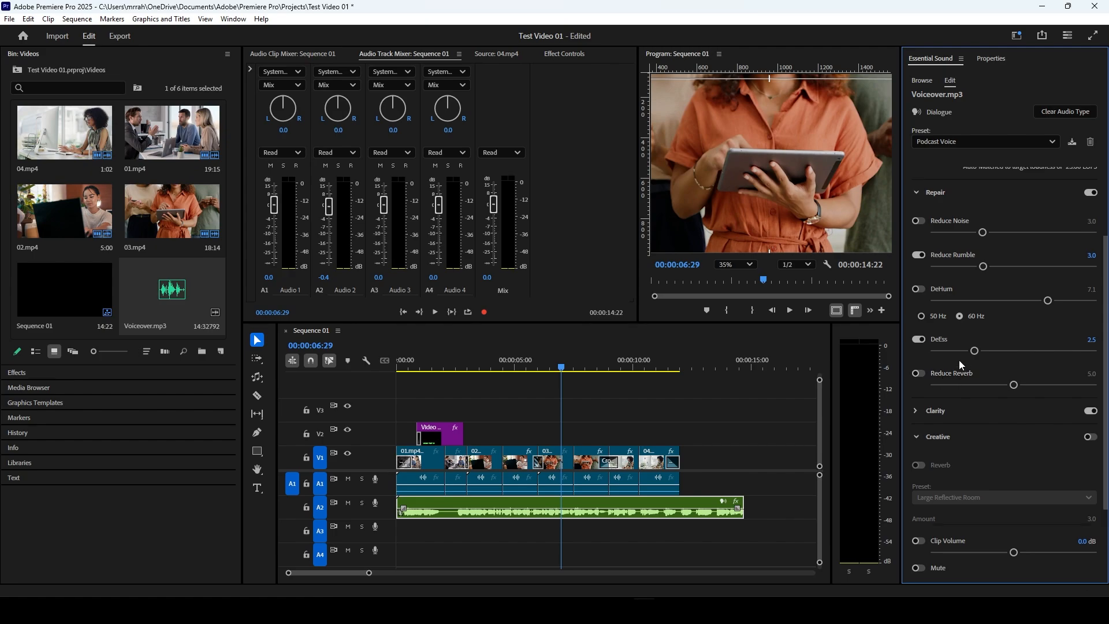
click(916, 194)
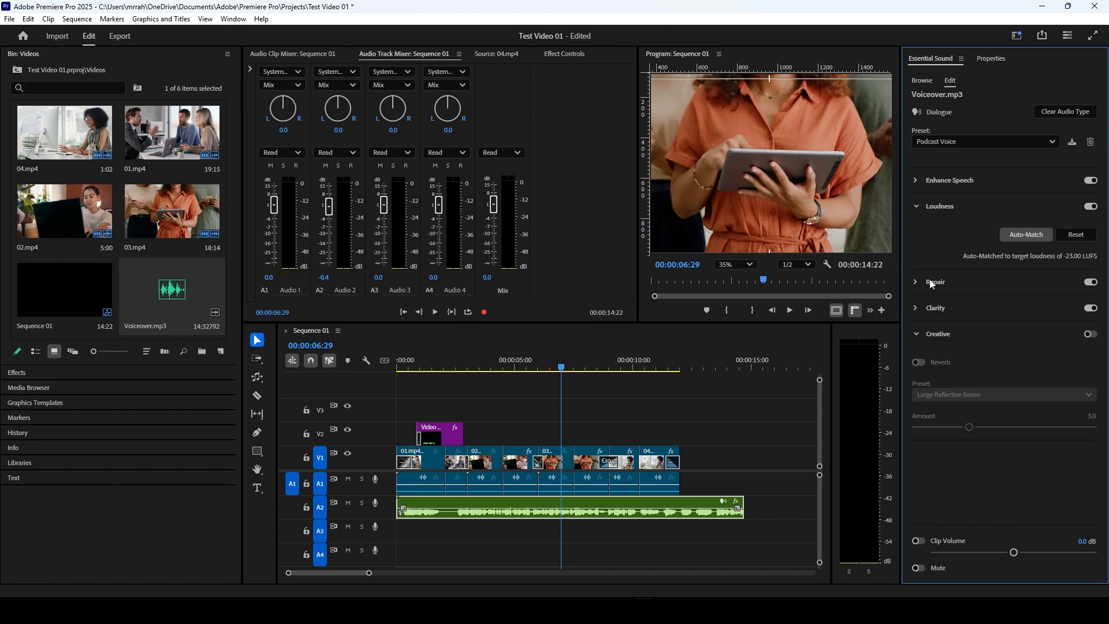
Step: Examine the voiceover clip's Clarity settings, including Dynamics, the available EQ presets, EQ amount and Vocal Enhancer
click(916, 307)
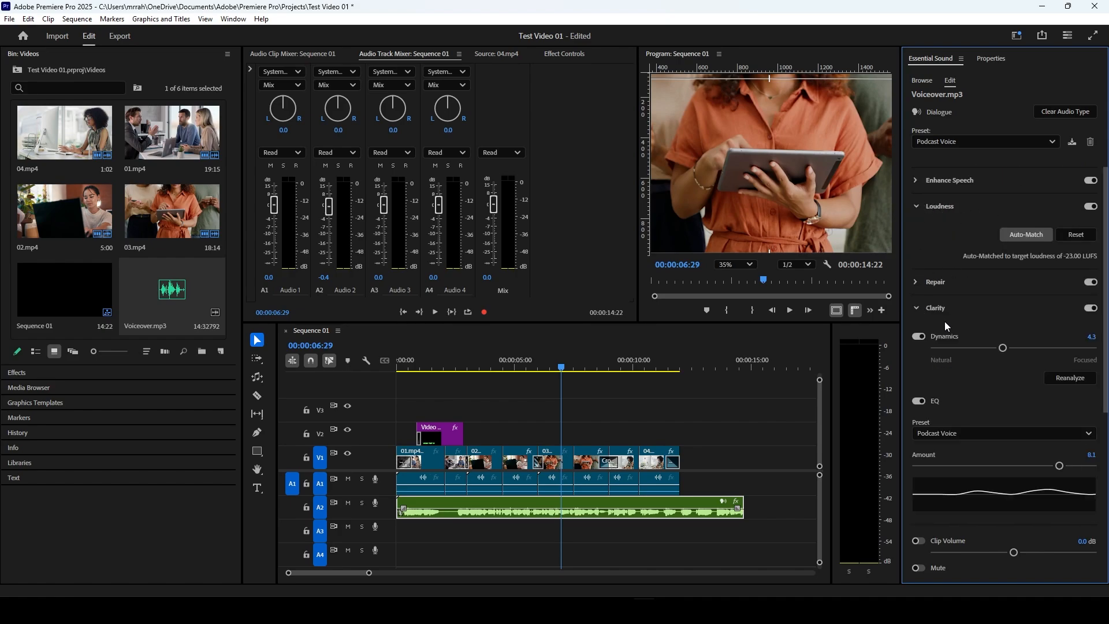
scroll(944, 322, down, 4)
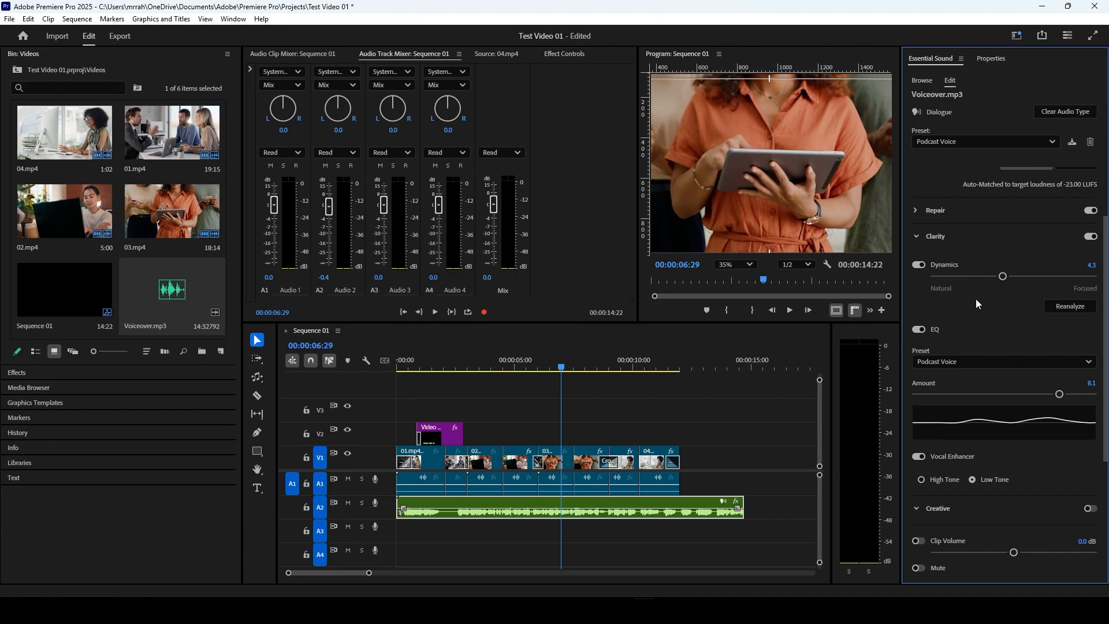
scroll(976, 299, down, 2)
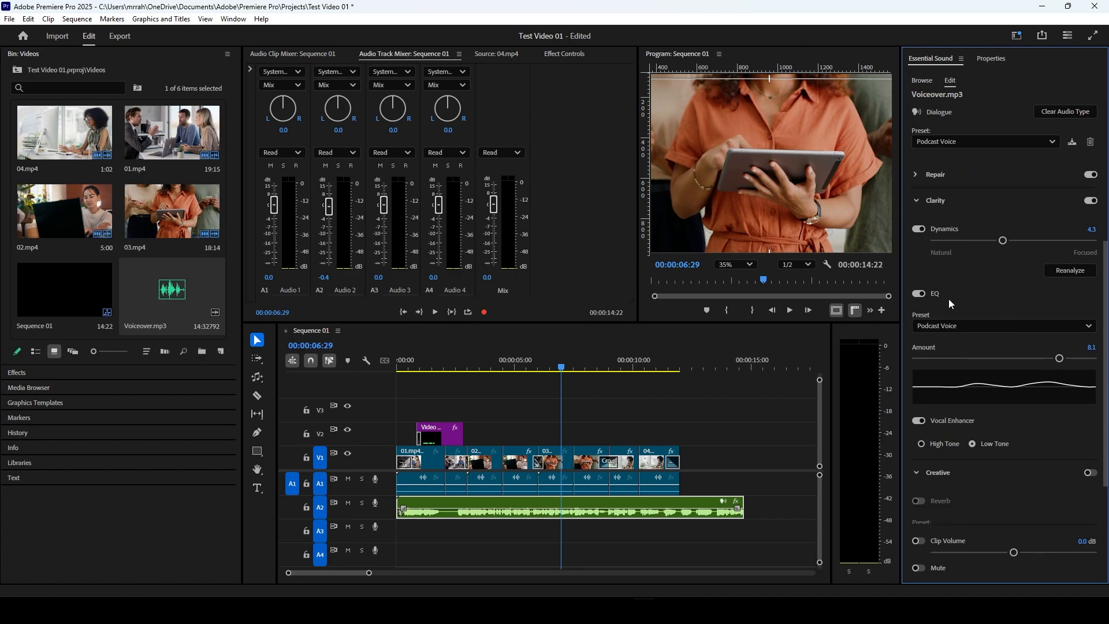
click(982, 326)
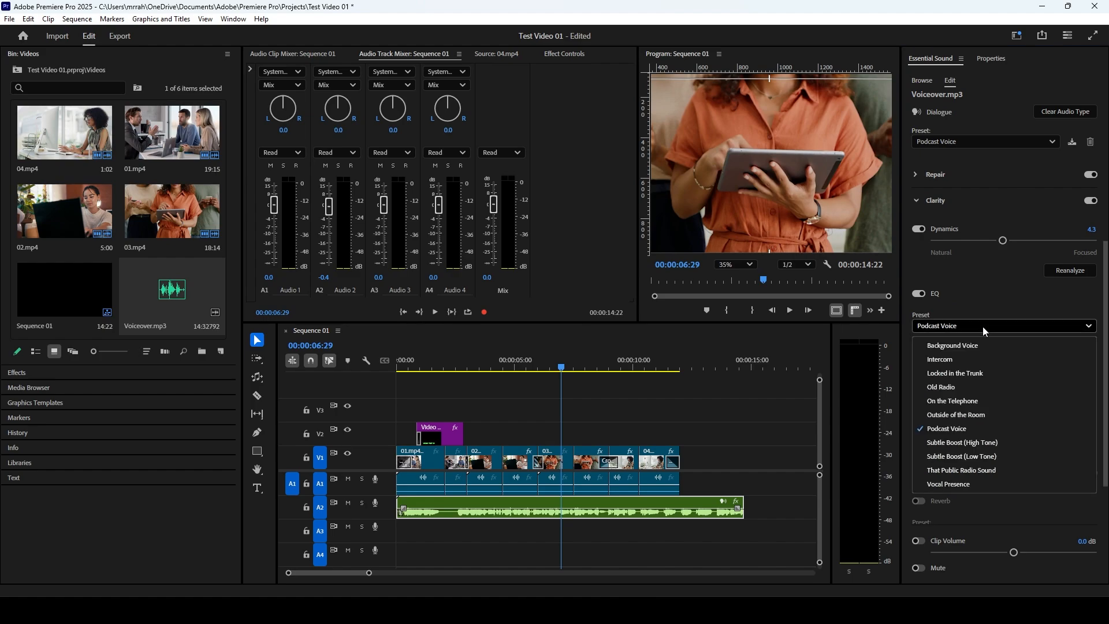
click(983, 327)
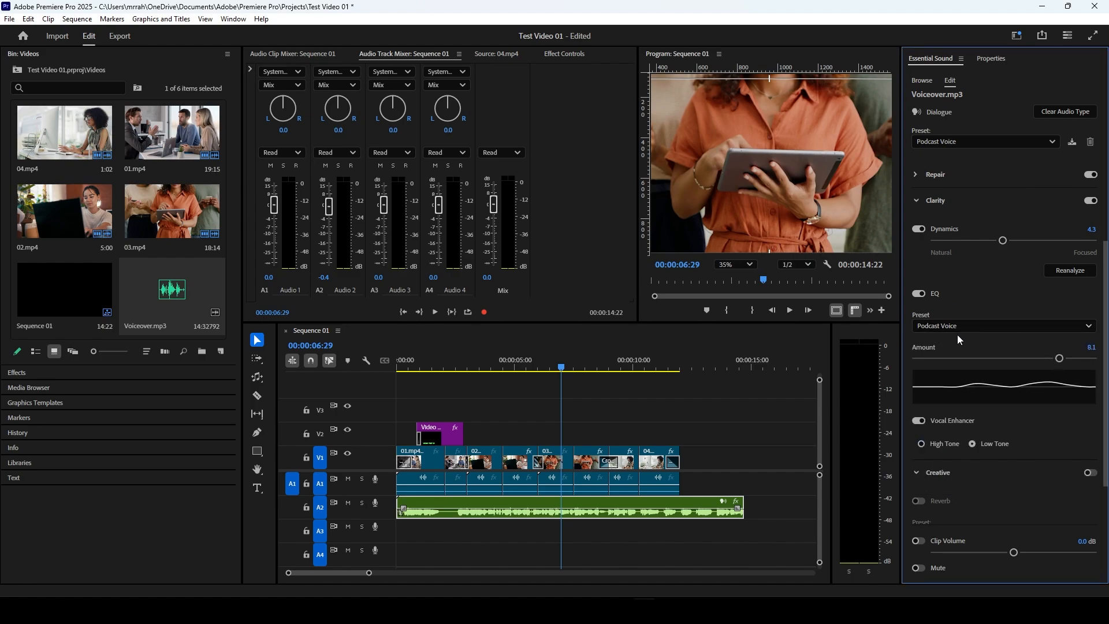
scroll(958, 334, down, 1)
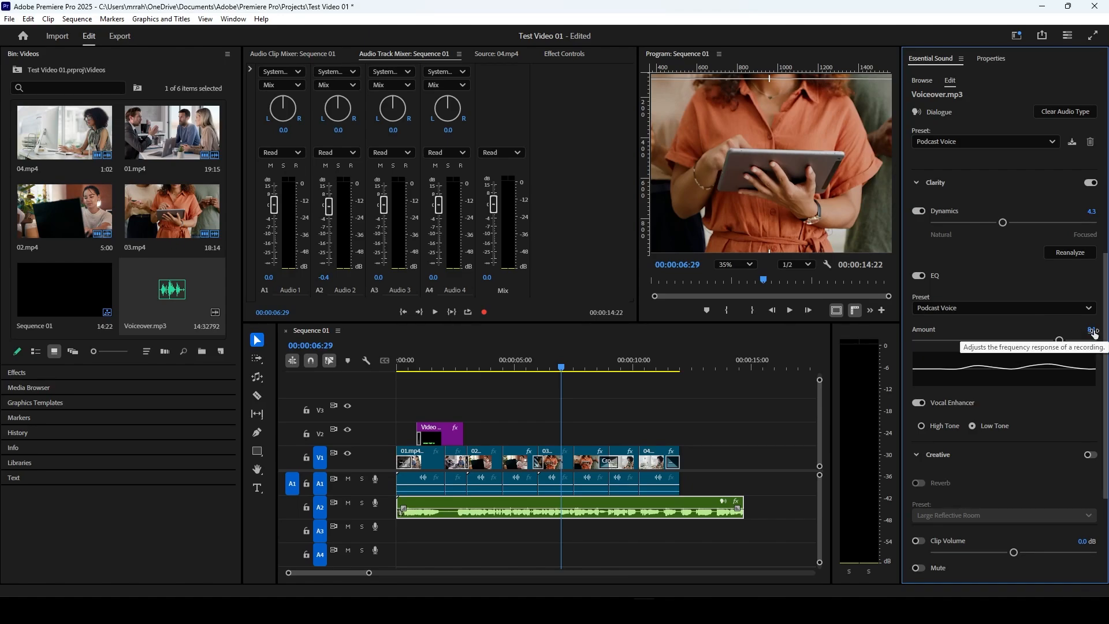
scroll(1017, 417, down, 1)
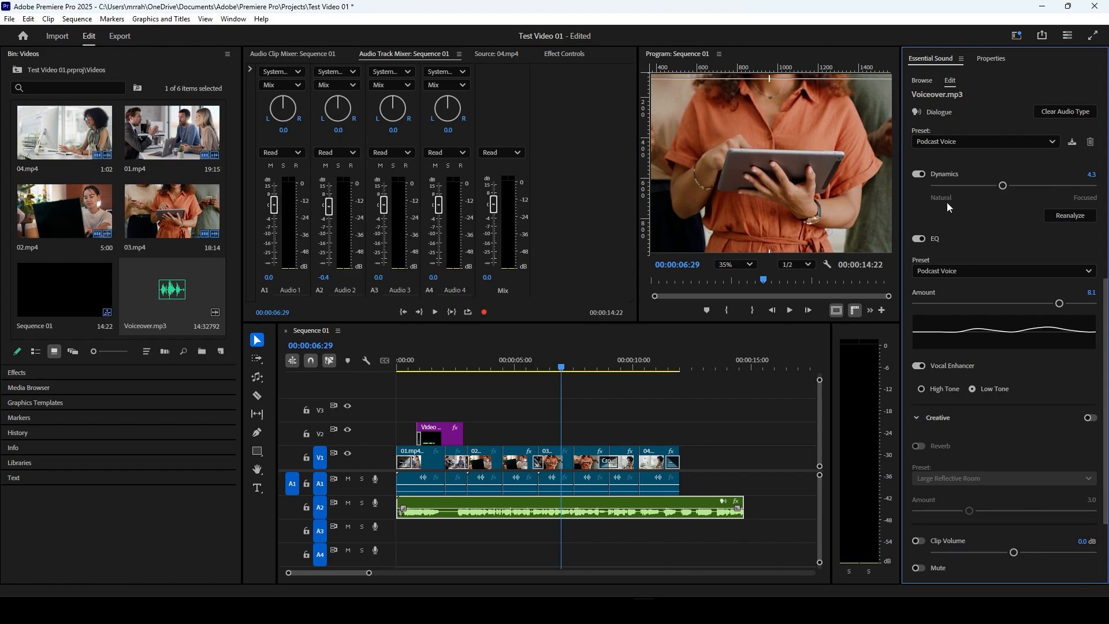
scroll(959, 226, up, 2)
scroll(928, 228, up, 2)
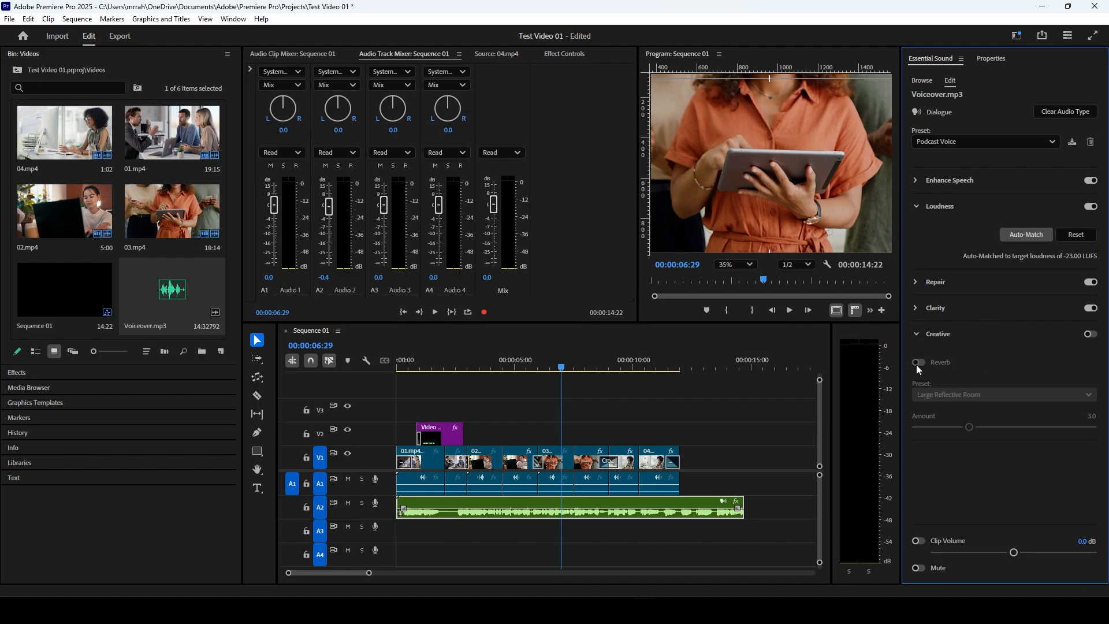
Step: Enable the Creative effects on the voiceover clip, try the Auditorium reverb preset and play a short section
click(1091, 335)
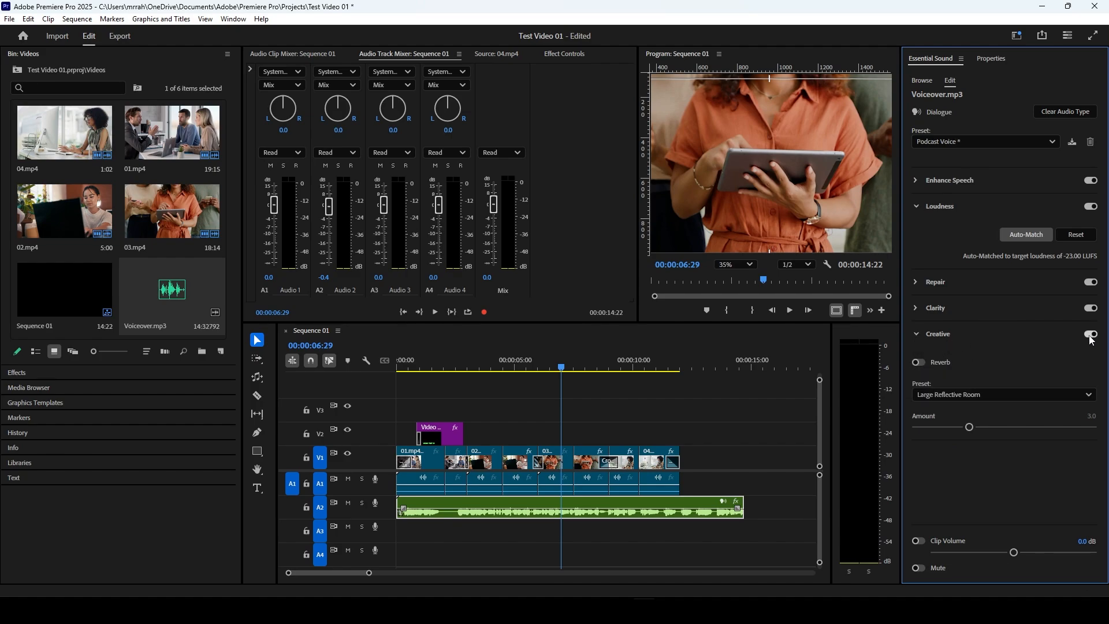
click(993, 394)
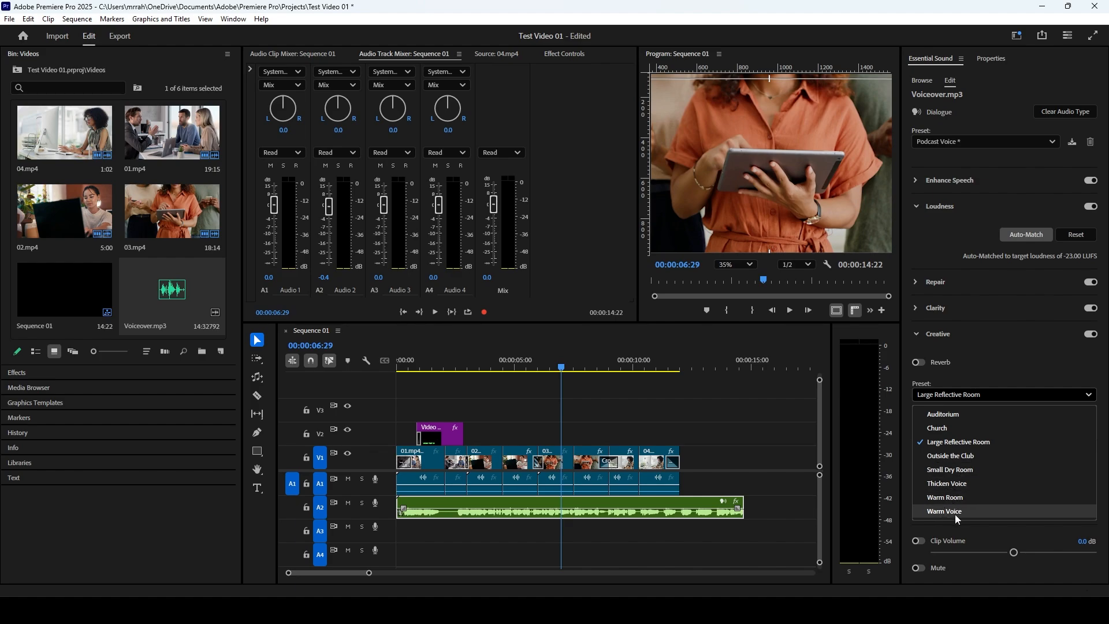
click(951, 417)
key(space)
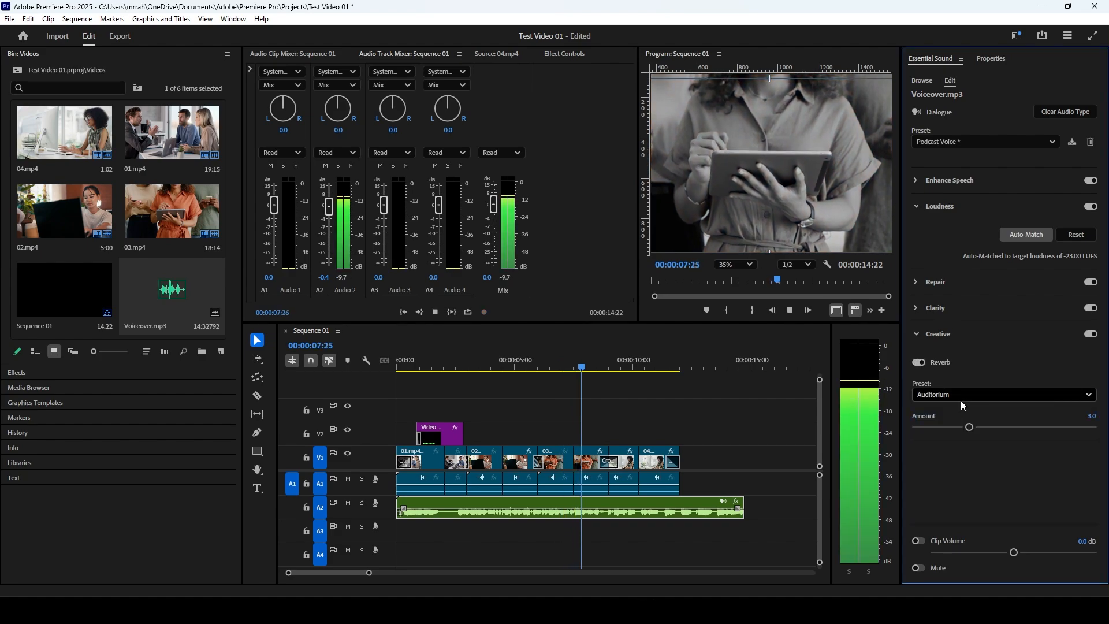
key(space)
Step: Try the Church reverb preset on the voiceover clip and play a short section from about 7.5 seconds
click(961, 400)
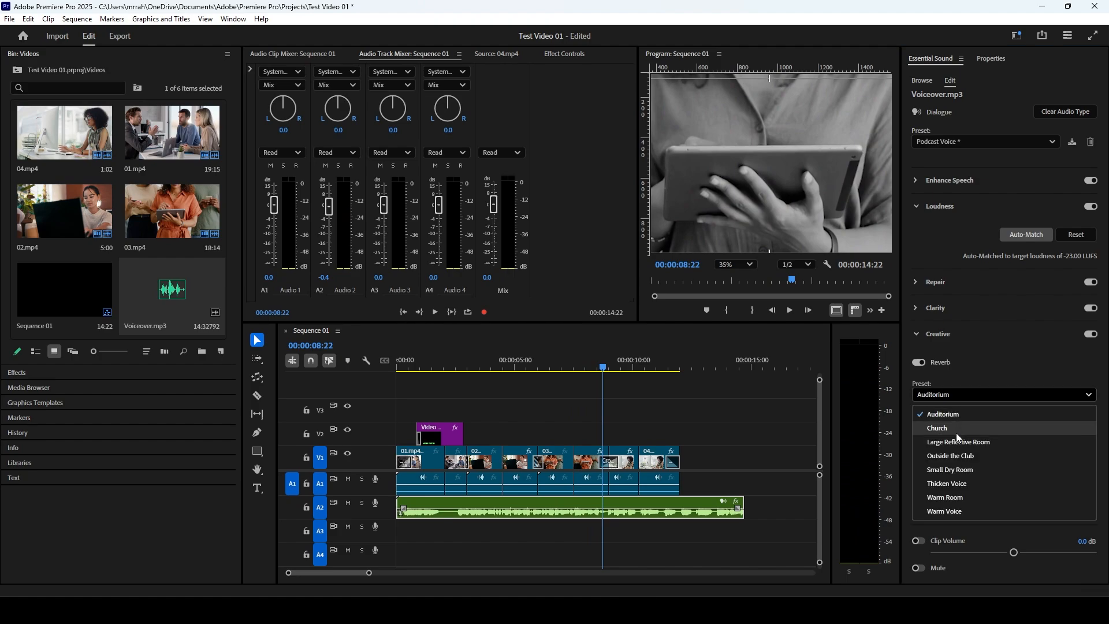
click(958, 428)
click(578, 370)
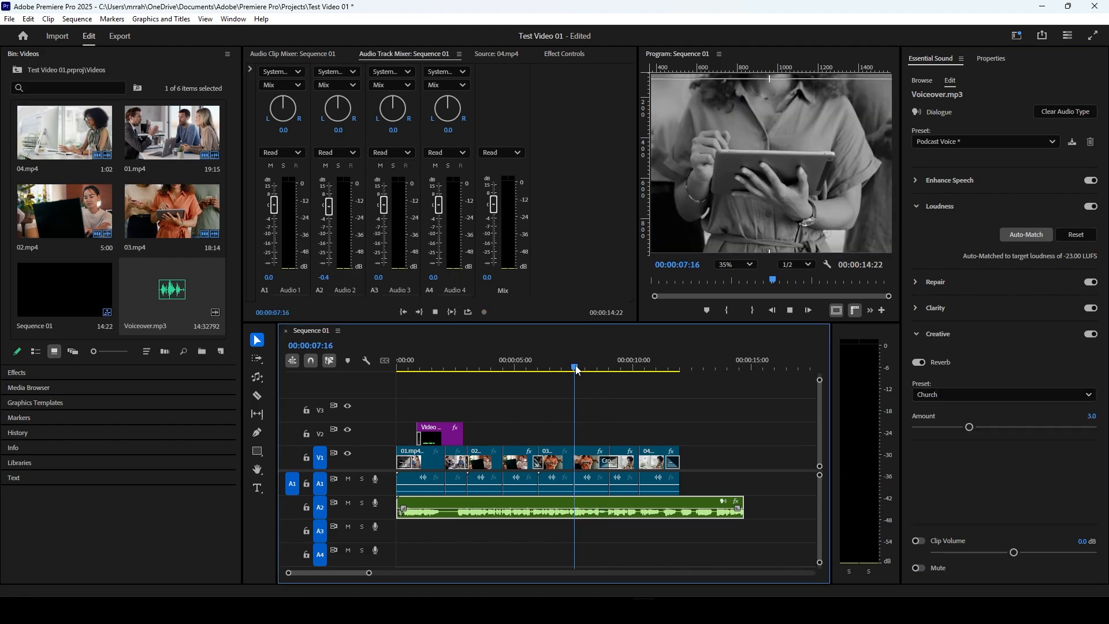
key(space)
key(space)
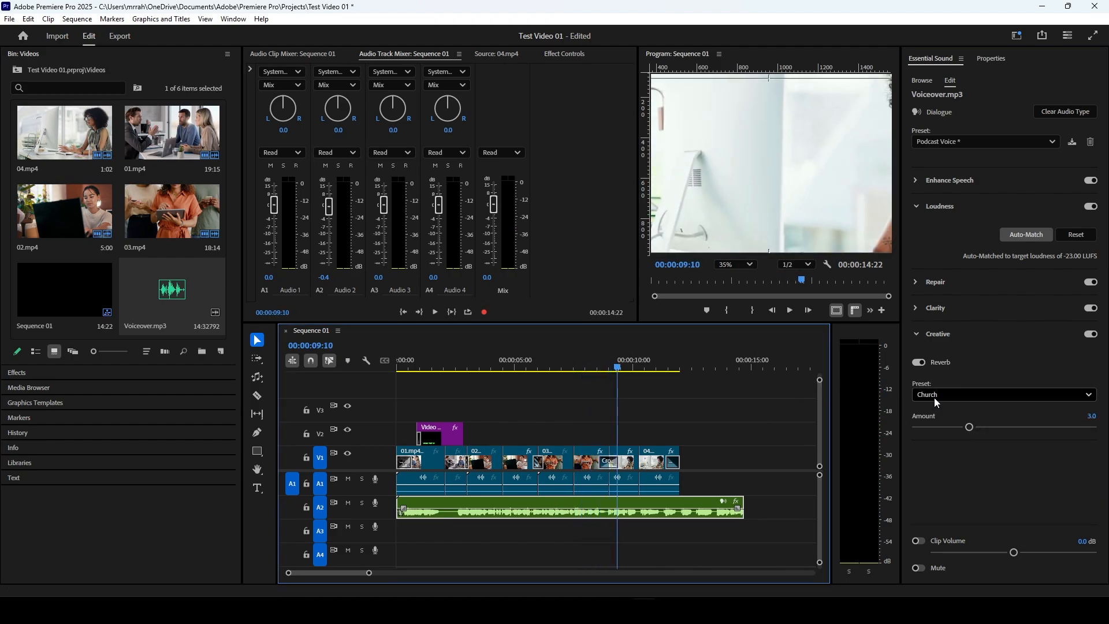
Step: Try the Outside the Club reverb preset on the voiceover clip and play it from about 7 seconds
click(935, 399)
click(954, 455)
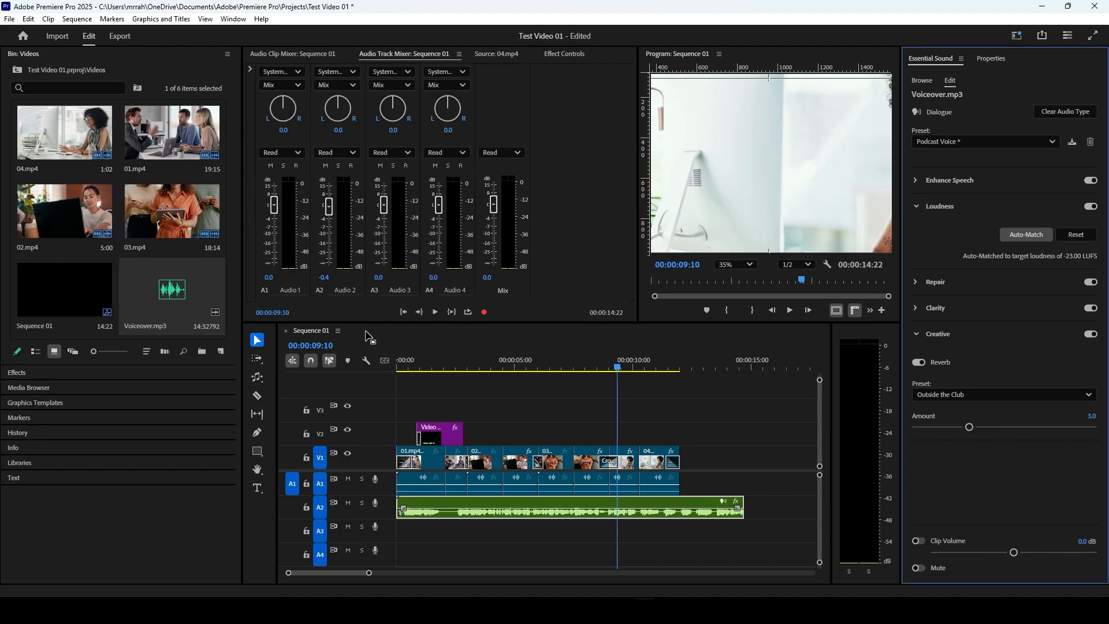
click(564, 370)
key(space)
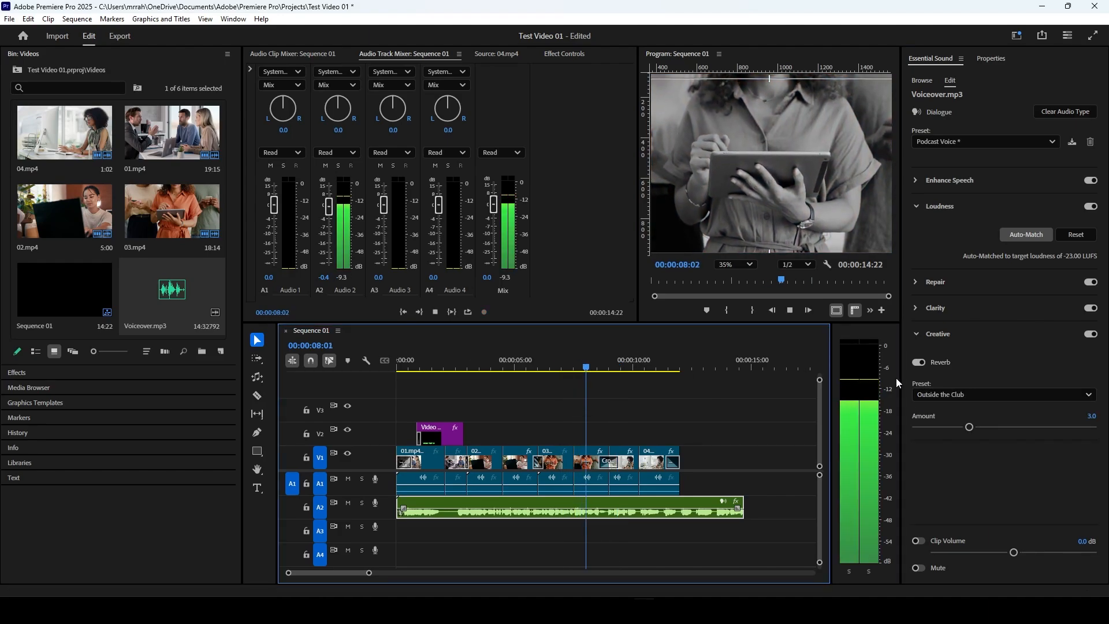
key(space)
Step: Reset the voiceover clip's dialogue preset to (Default)
click(928, 397)
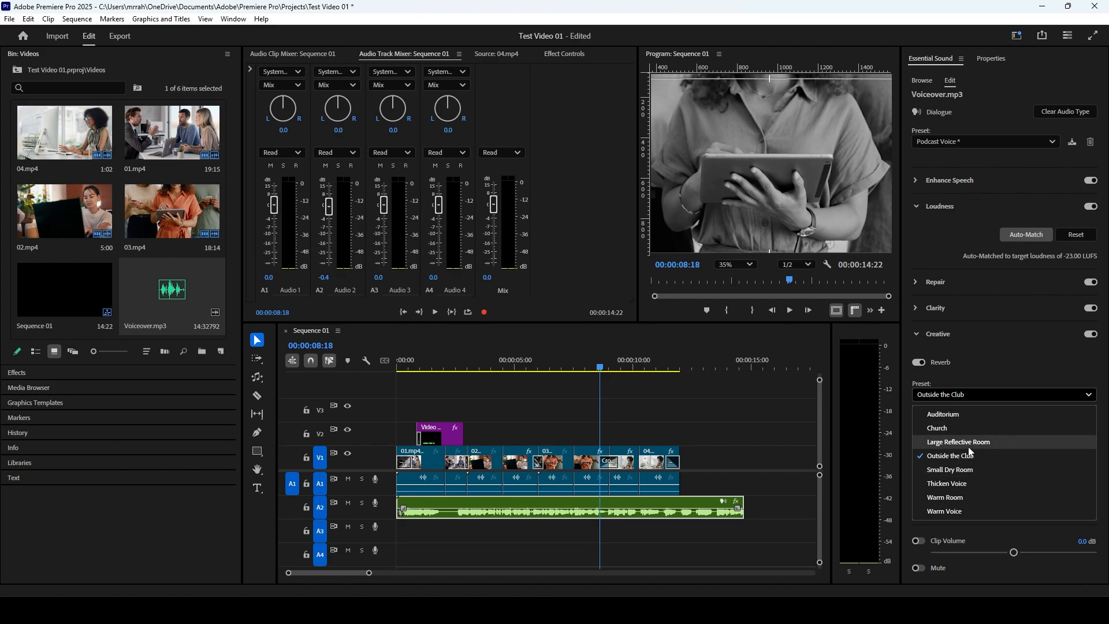
click(960, 394)
click(958, 142)
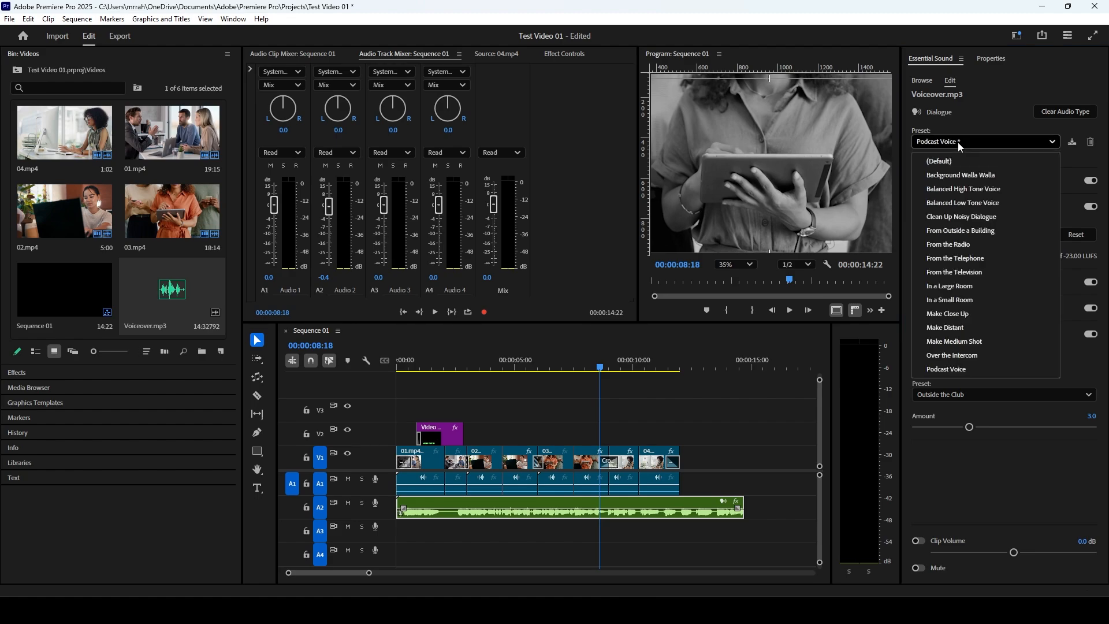
click(965, 161)
Step: Try the Outside the Club reverb on top of the default dialogue settings and play from about 6 seconds
click(937, 400)
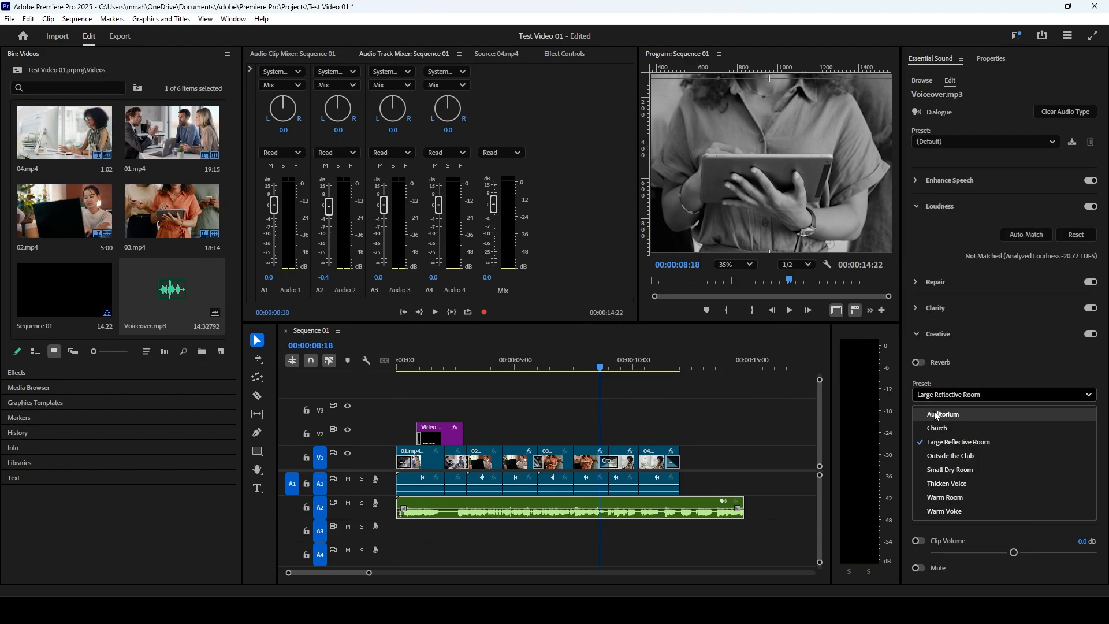
click(950, 455)
click(539, 369)
key(space)
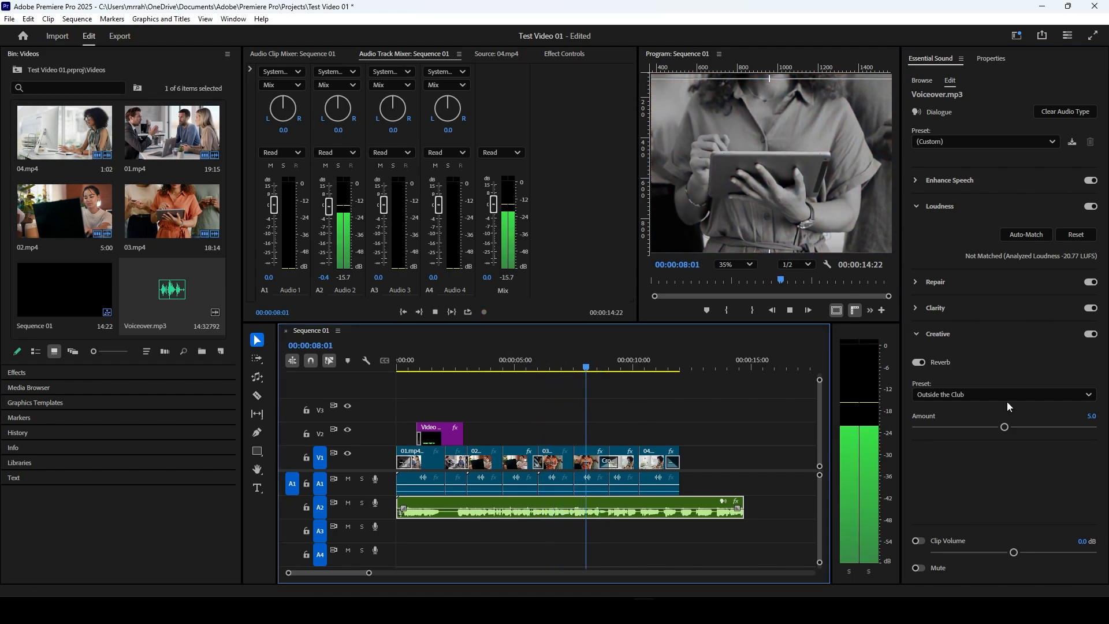
Step: Try the Thicken Voice reverb preset on the voiceover clip and play it from about 6 seconds
click(989, 397)
click(963, 483)
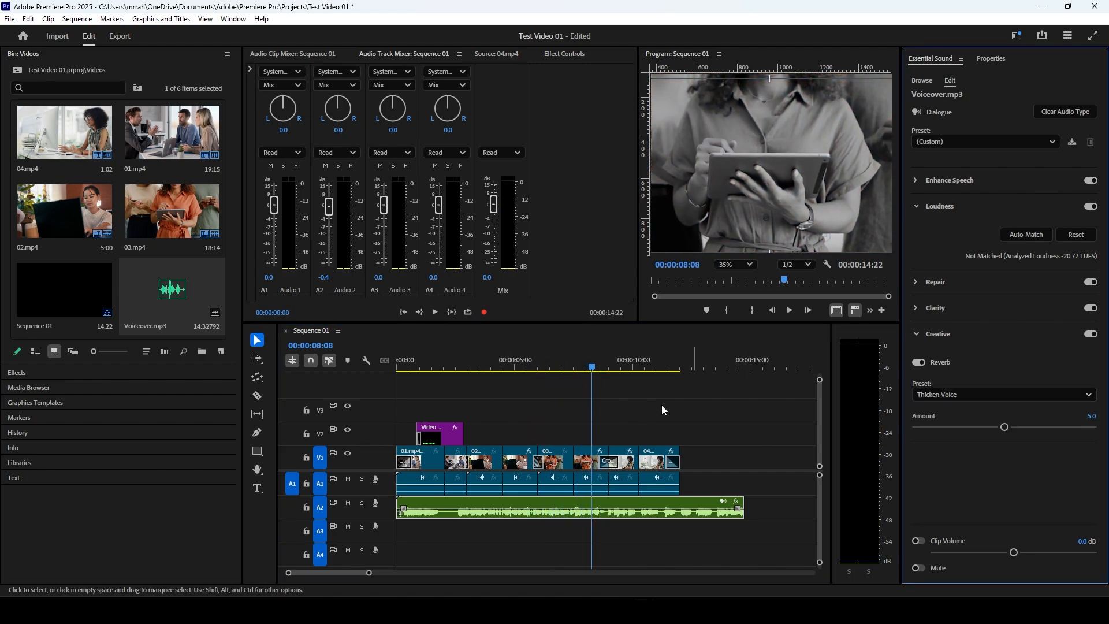
click(540, 366)
key(space)
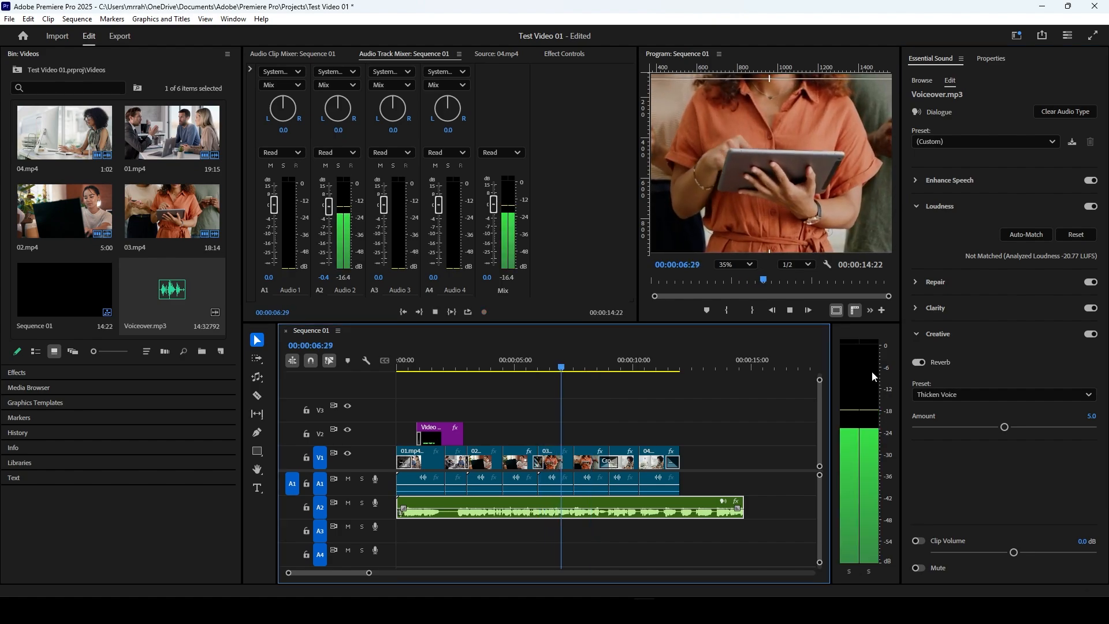
key(space)
Step: Try the Warm Voice reverb preset on the voiceover clip and play a short section from about 6 seconds
click(973, 394)
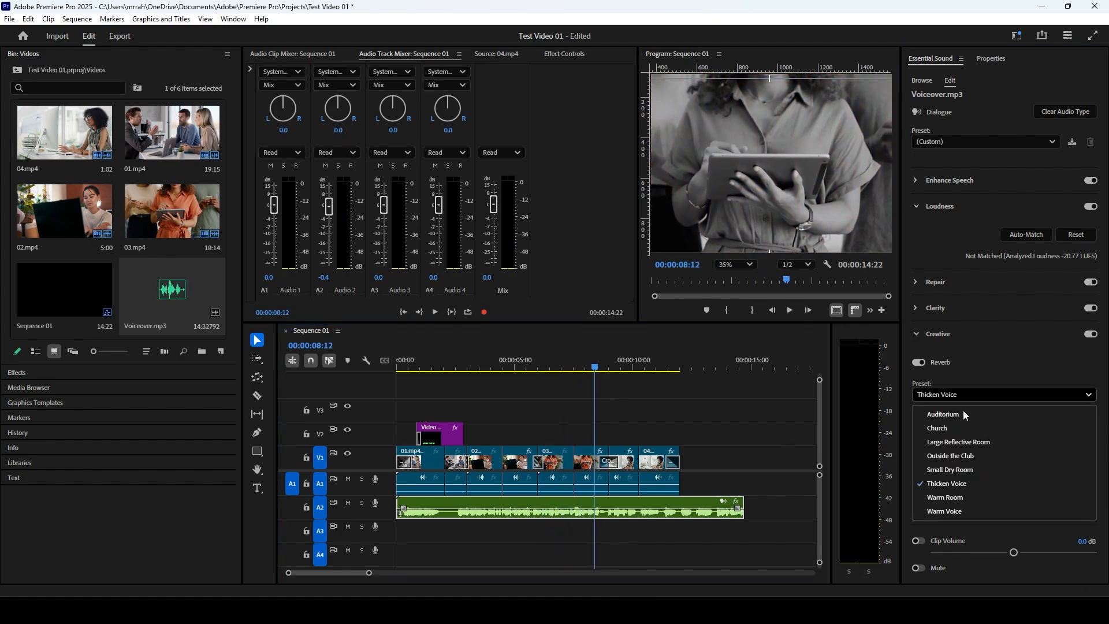
click(961, 510)
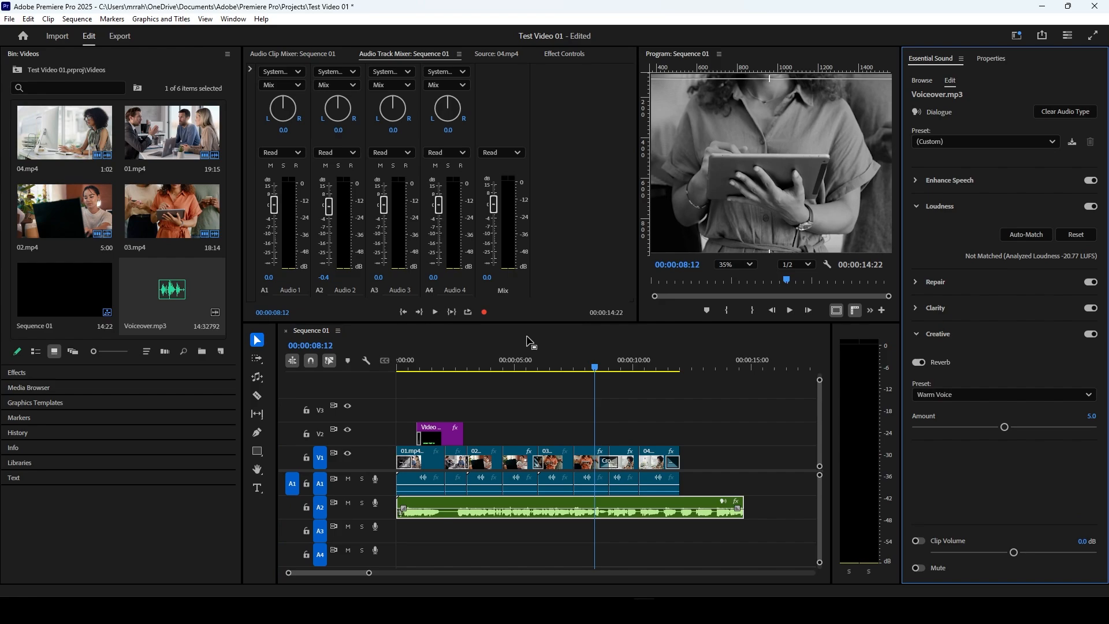
click(535, 364)
key(space)
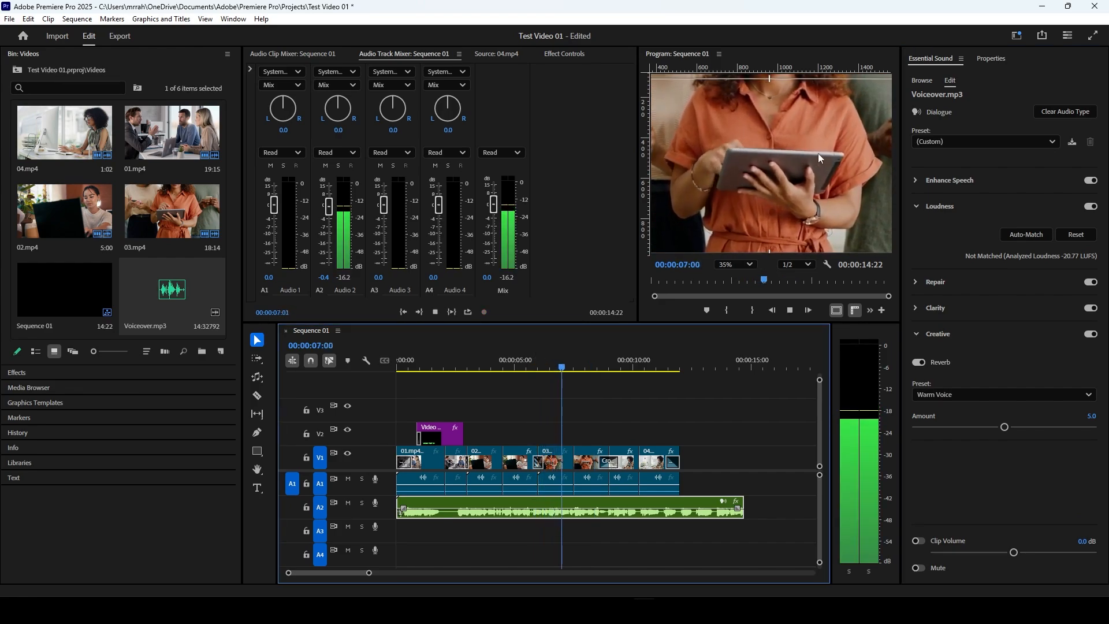
key(space)
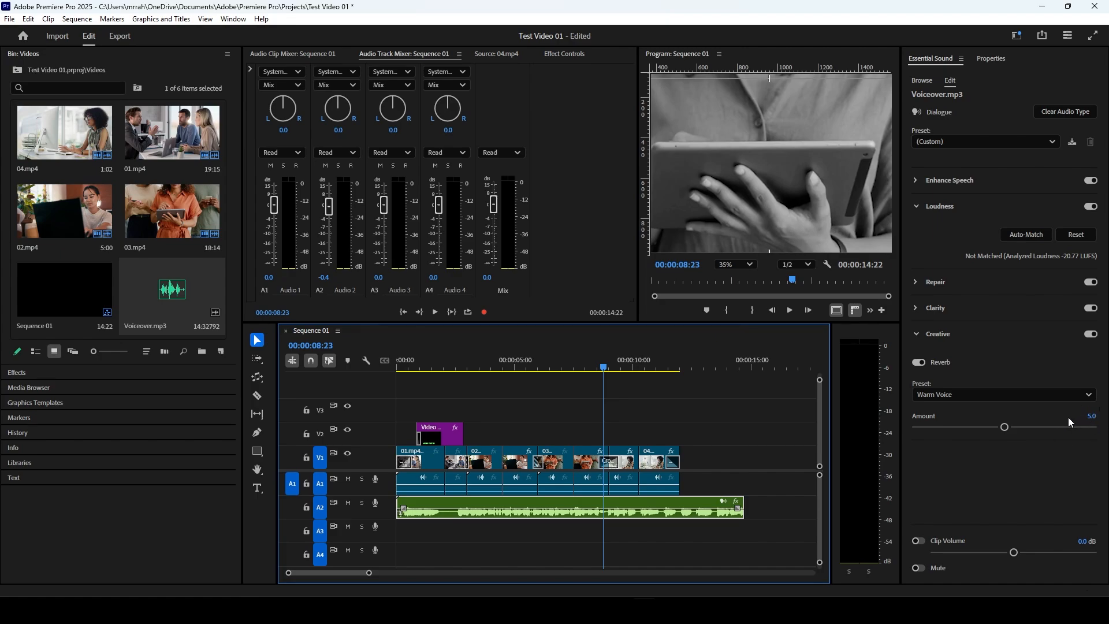
Step: Reapply the Podcast Voice dialogue preset to the voiceover clip
click(943, 145)
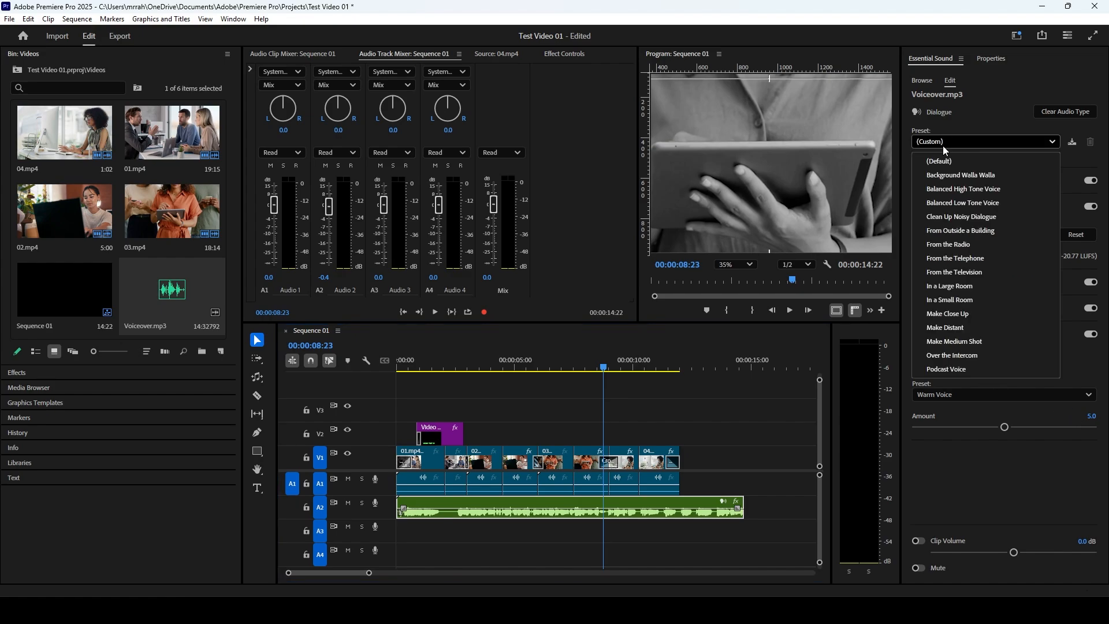
key(Escape)
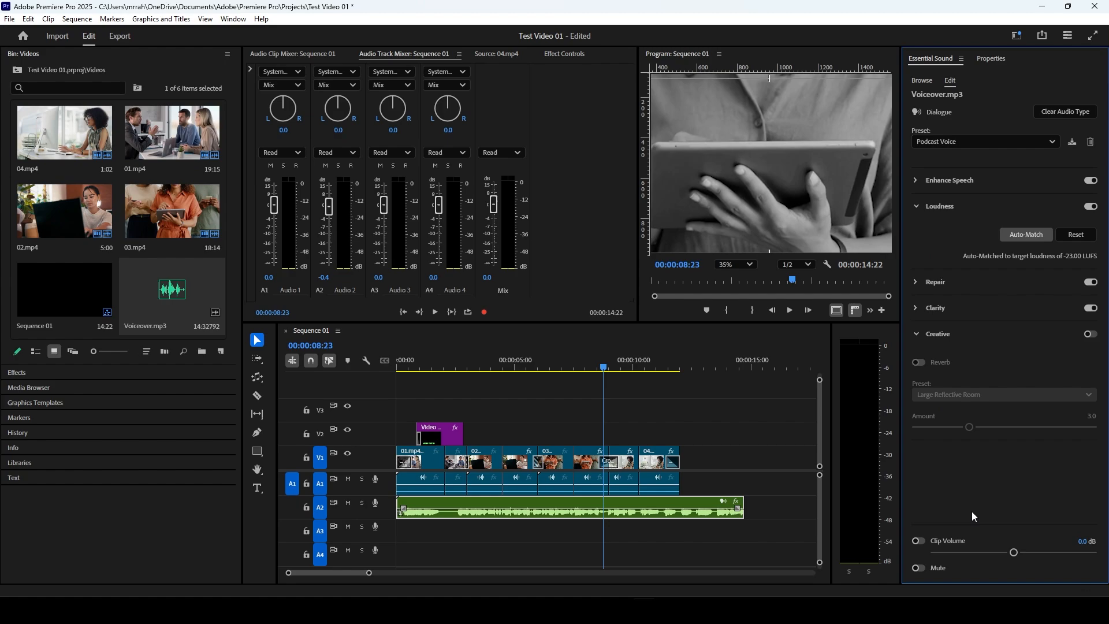
Step: Try changing the voiceover clip's volume level directly on its timeline volume line, and undo the change
click(918, 335)
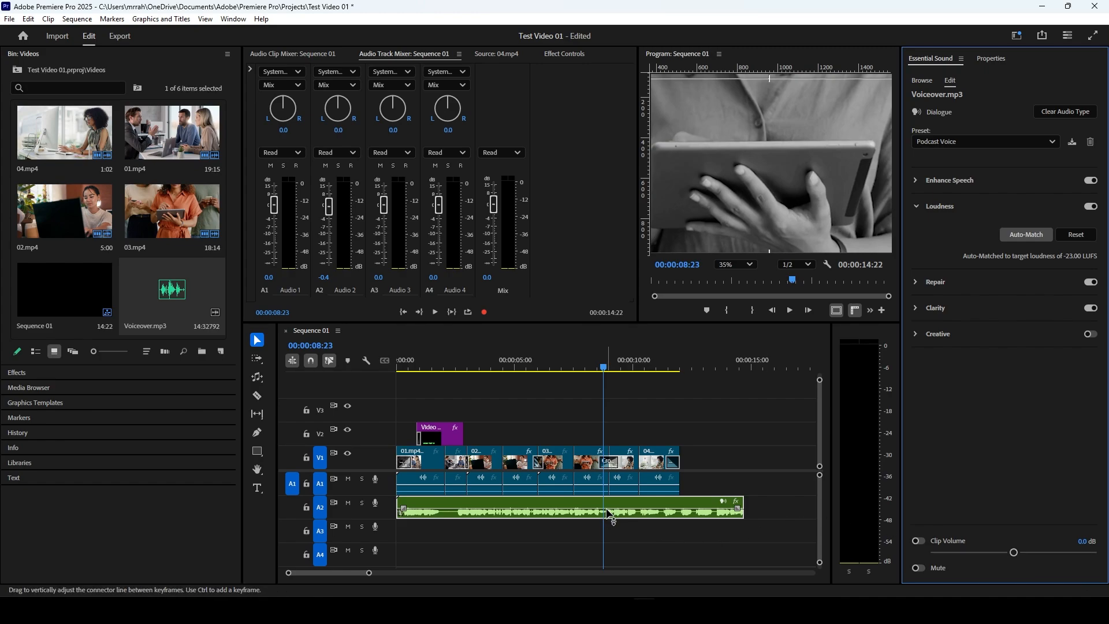
mouse_move(610, 513)
mouse_down()
mouse_move(610, 498)
mouse_move(617, 511)
mouse_up()
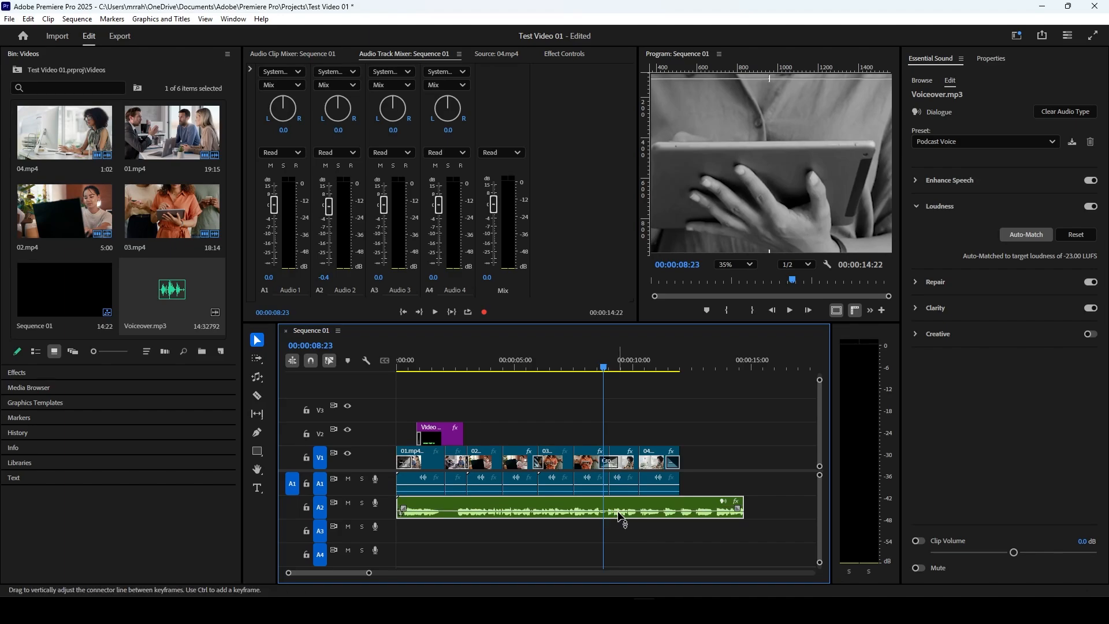
key(ctrl+z)
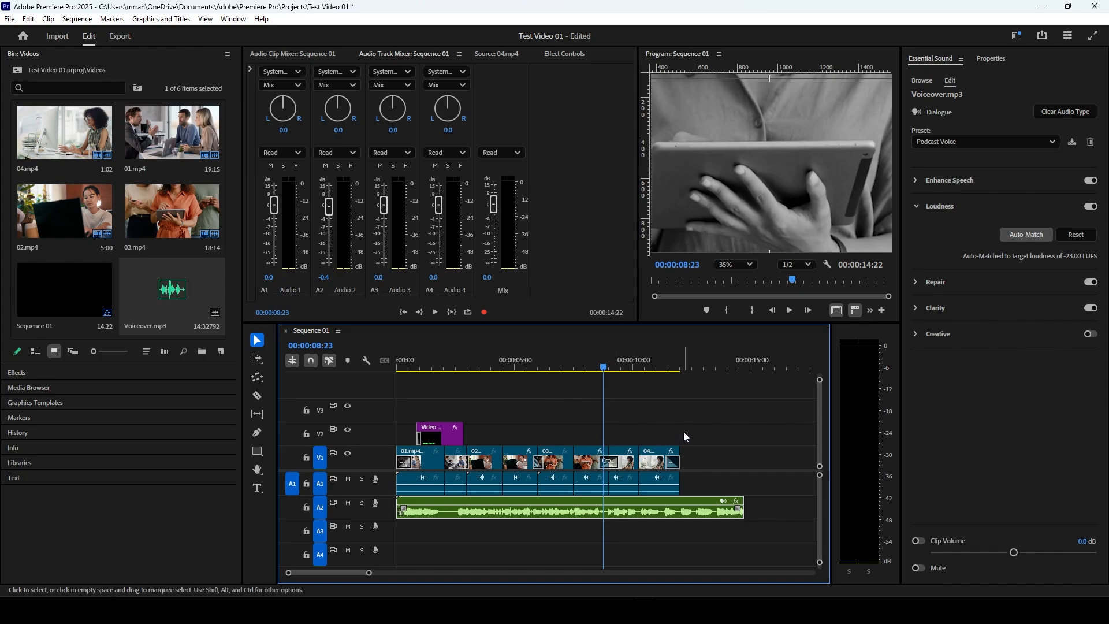
Step: Switch to the Vertical workspace
click(1020, 37)
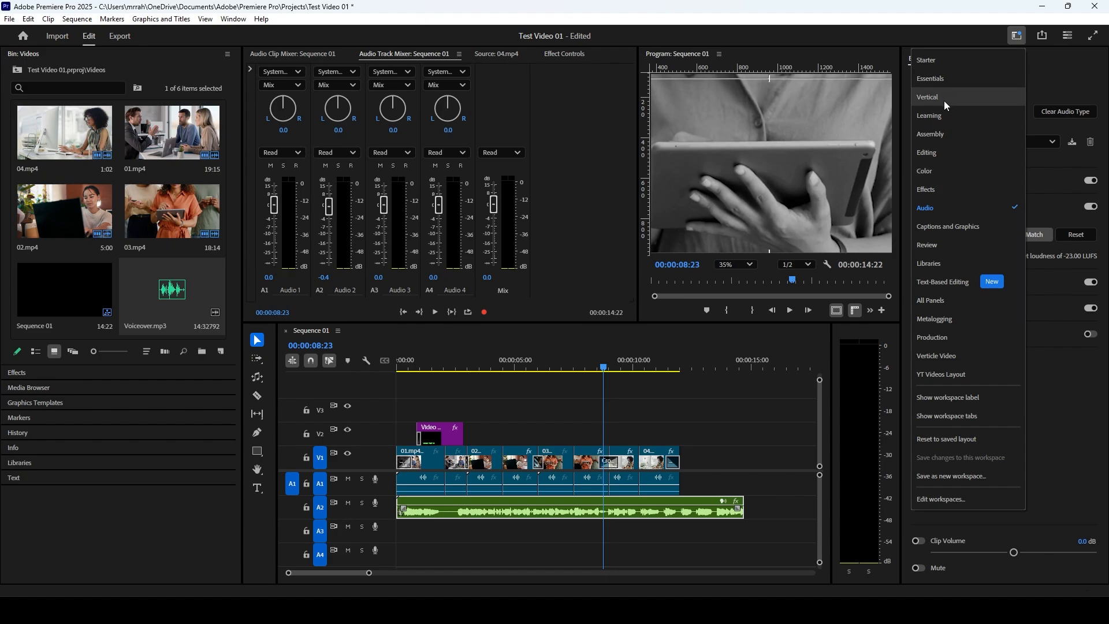
click(732, 426)
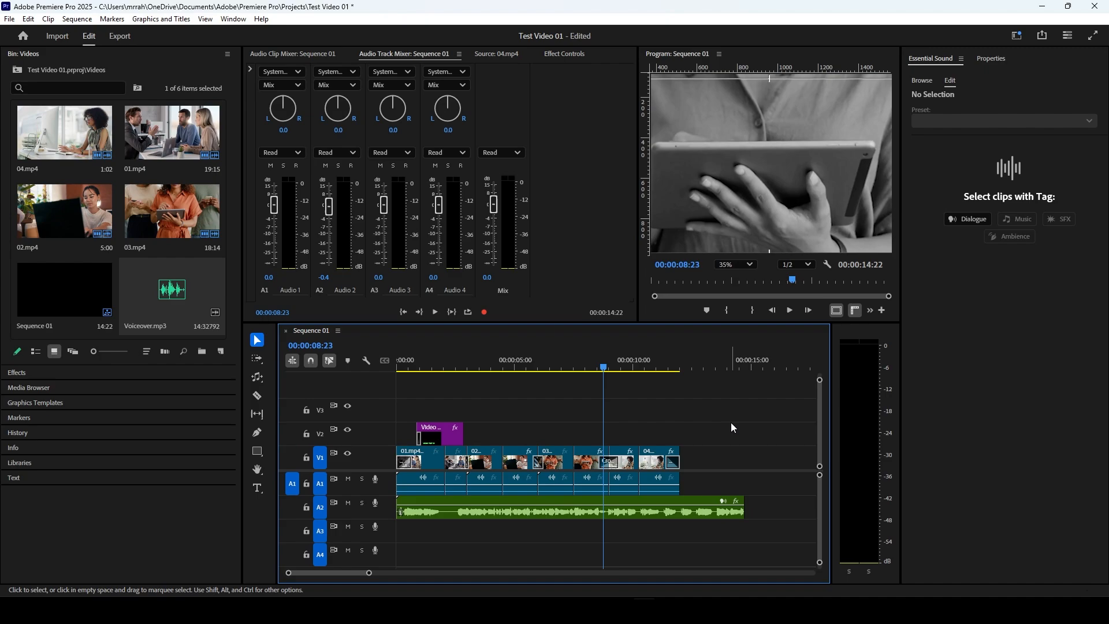
click(1019, 38)
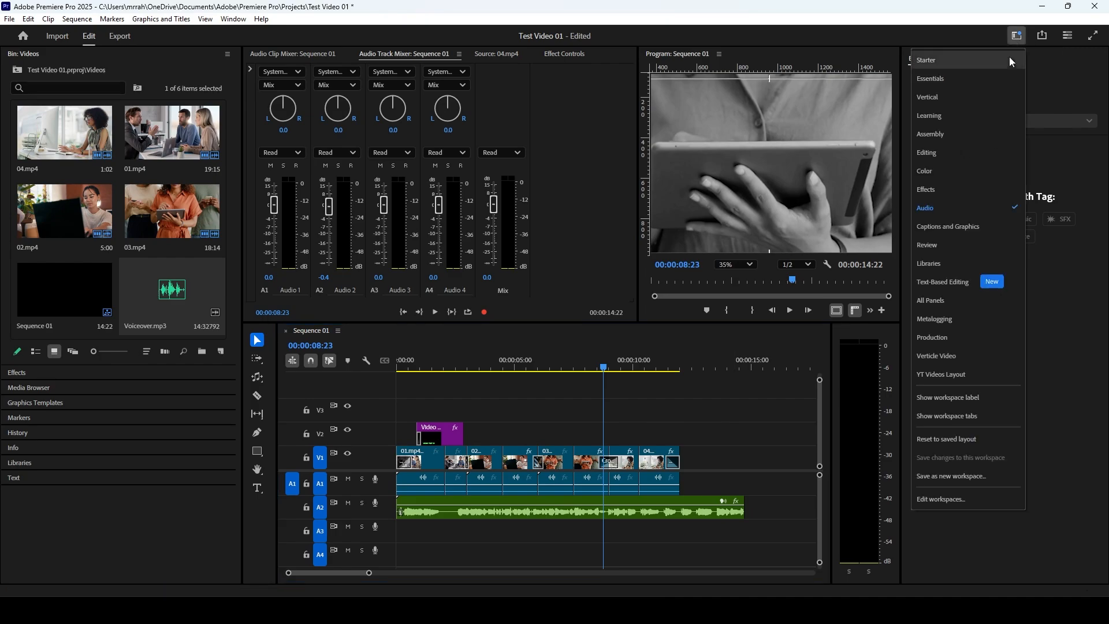
click(931, 100)
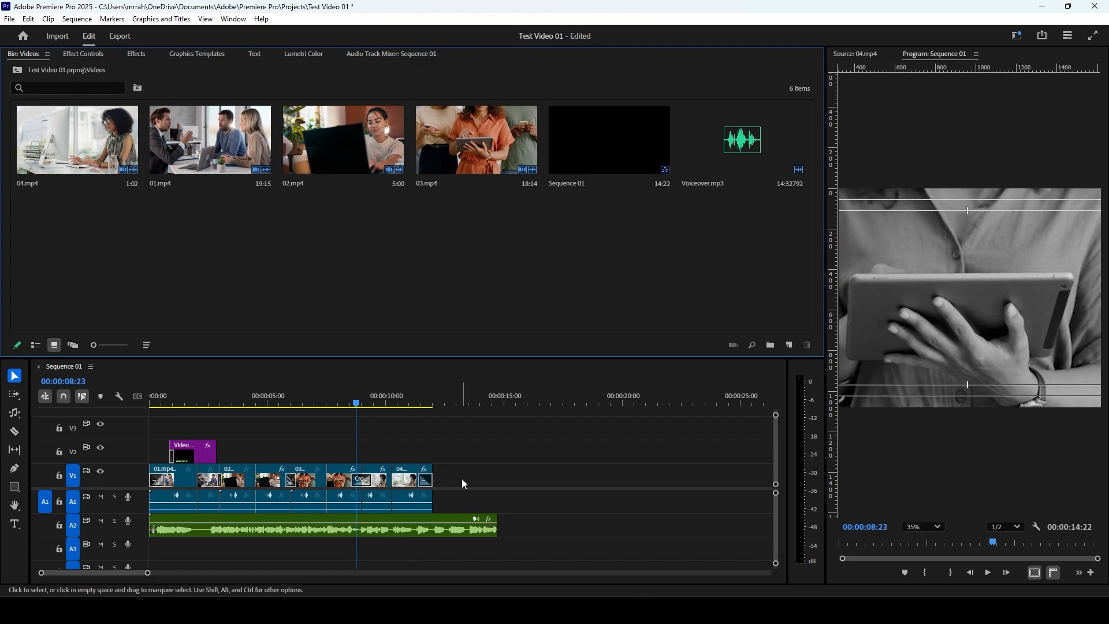
Step: Switch to the Captions and Graphics workspace and look at its graphics templates and clip properties
click(1018, 37)
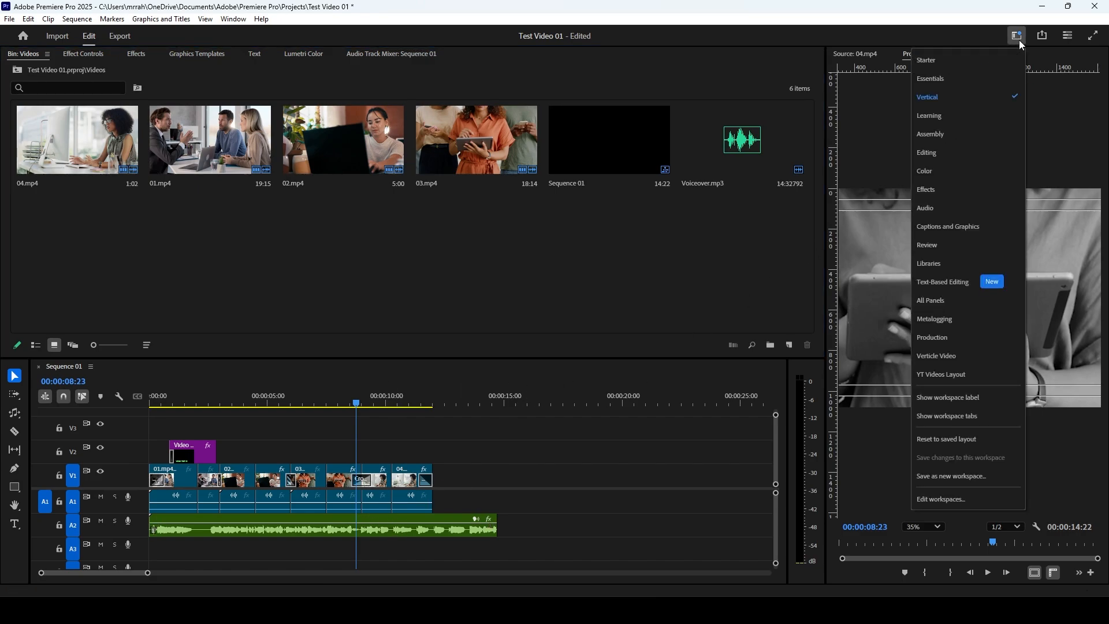
click(936, 227)
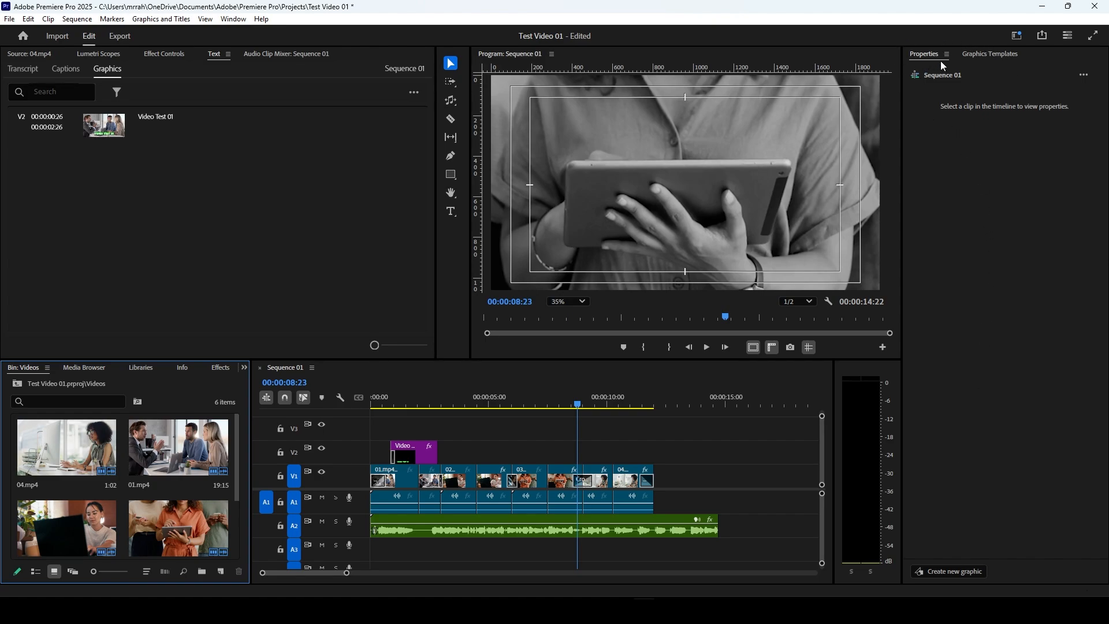
click(994, 53)
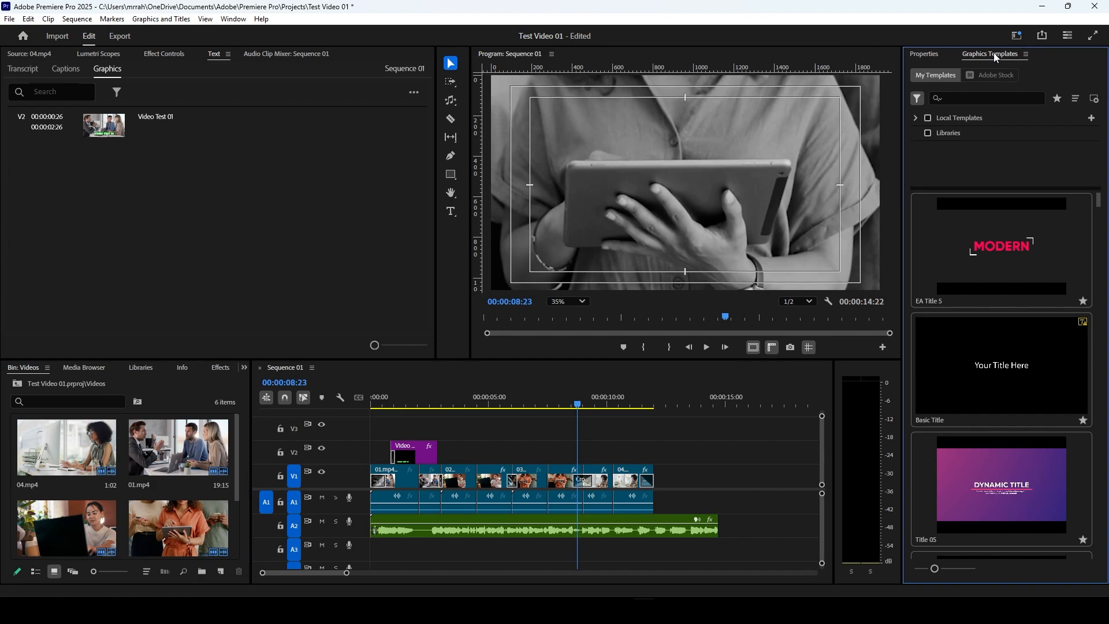
click(935, 54)
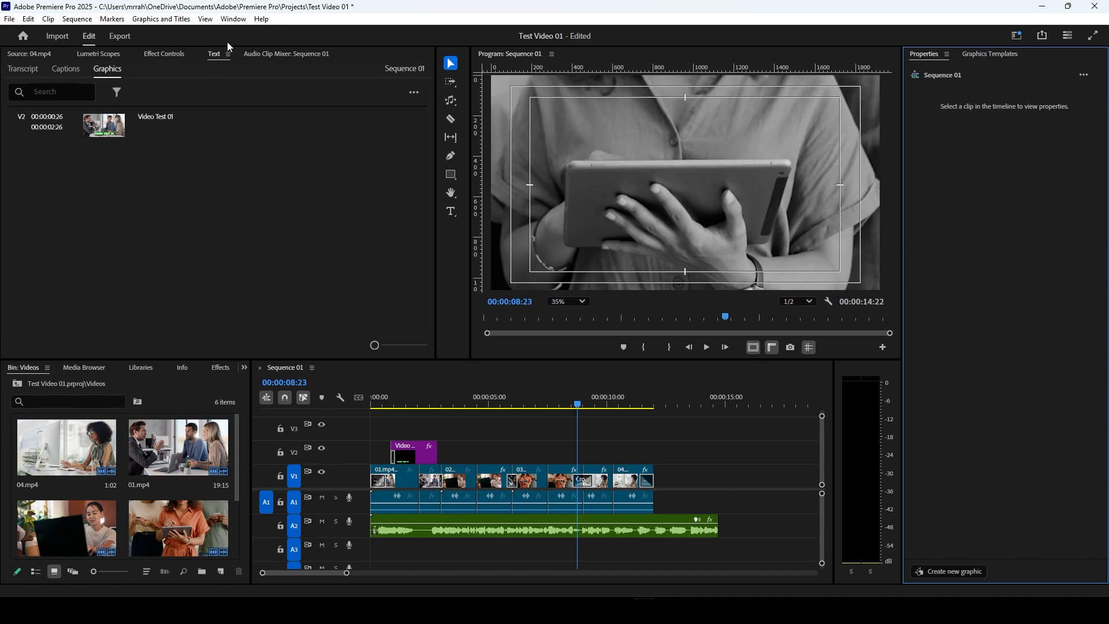
Step: Save the project and transcribe all untranscribed source clips in Sequence 01
click(23, 69)
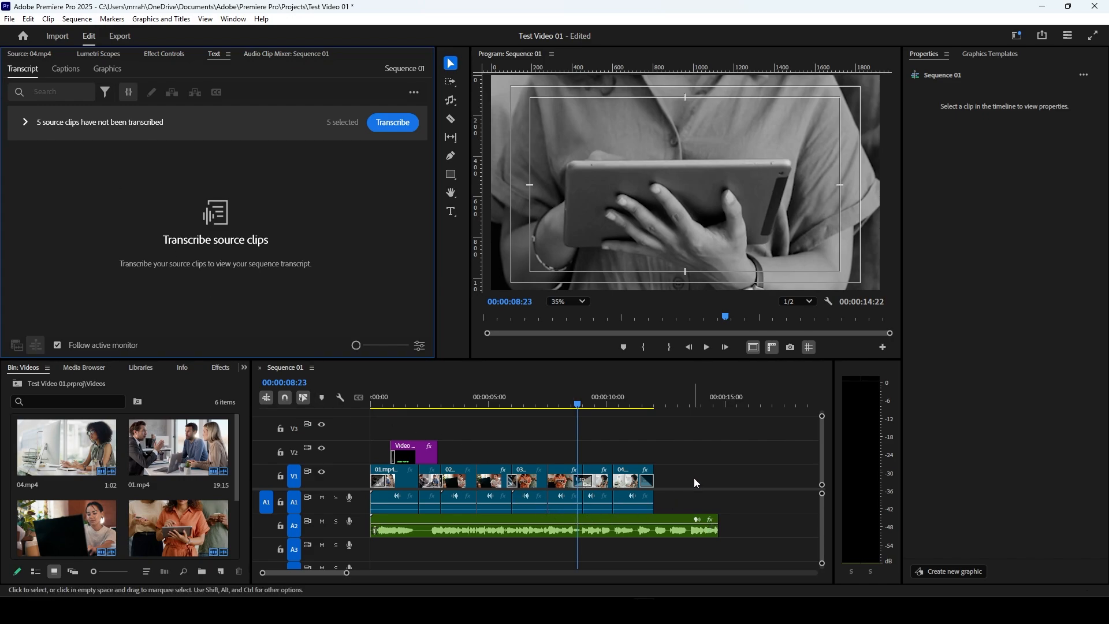
drag(695, 478, 383, 534)
click(681, 435)
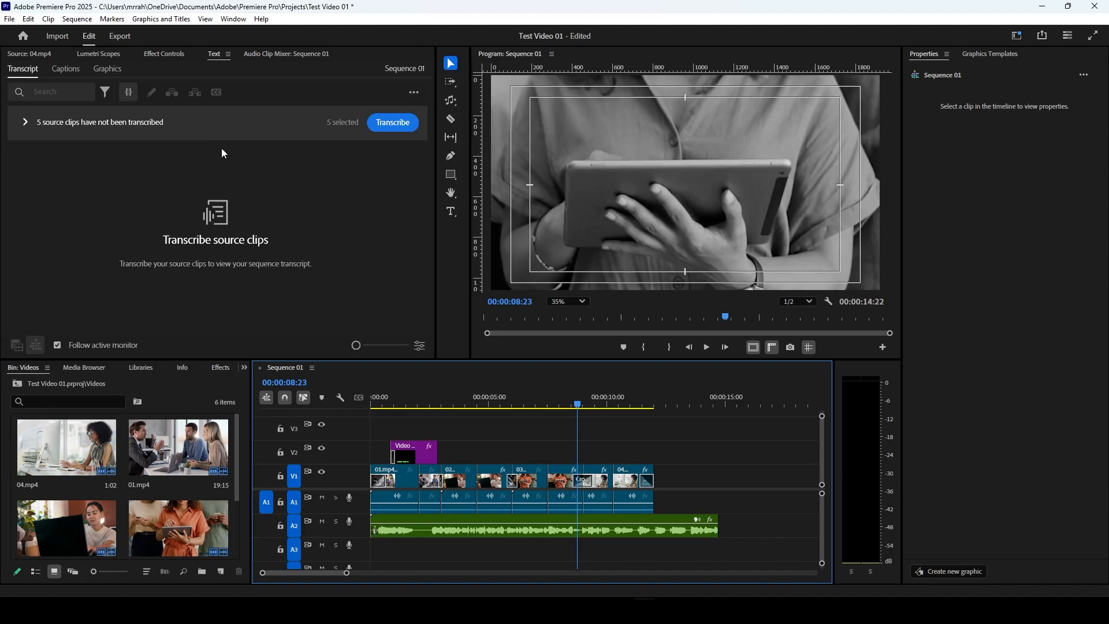
key(ctrl+s)
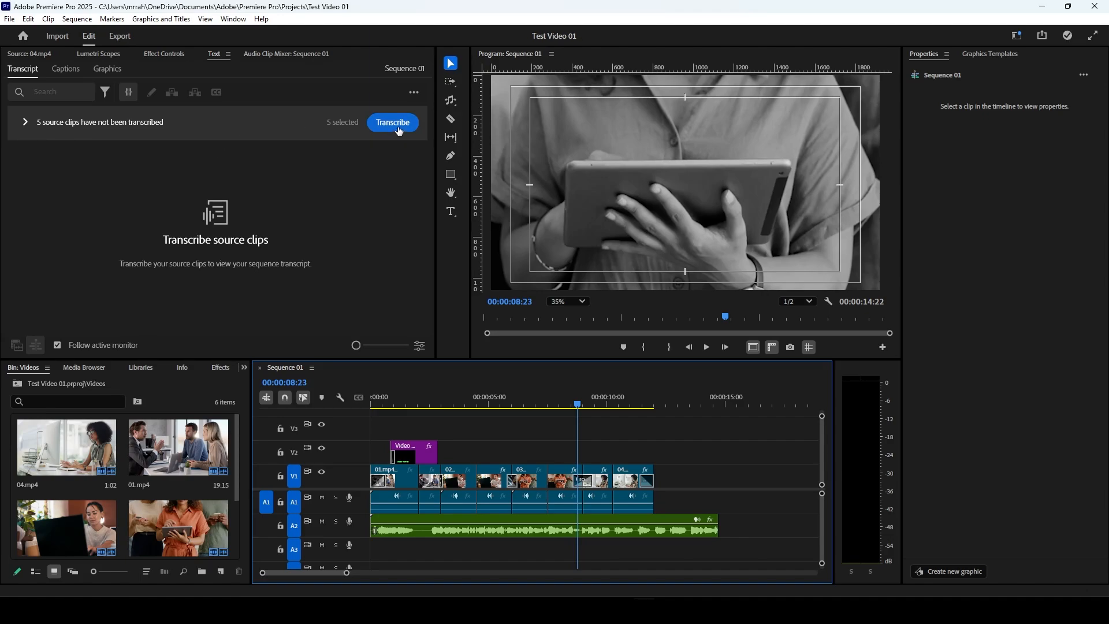
click(399, 131)
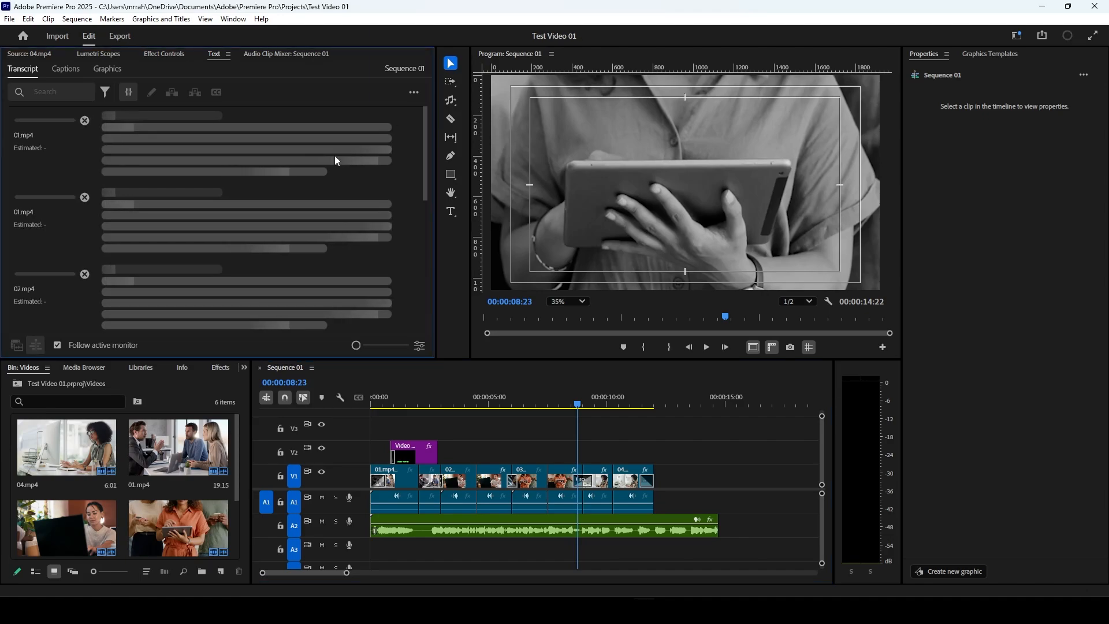
scroll(242, 201, down, 3)
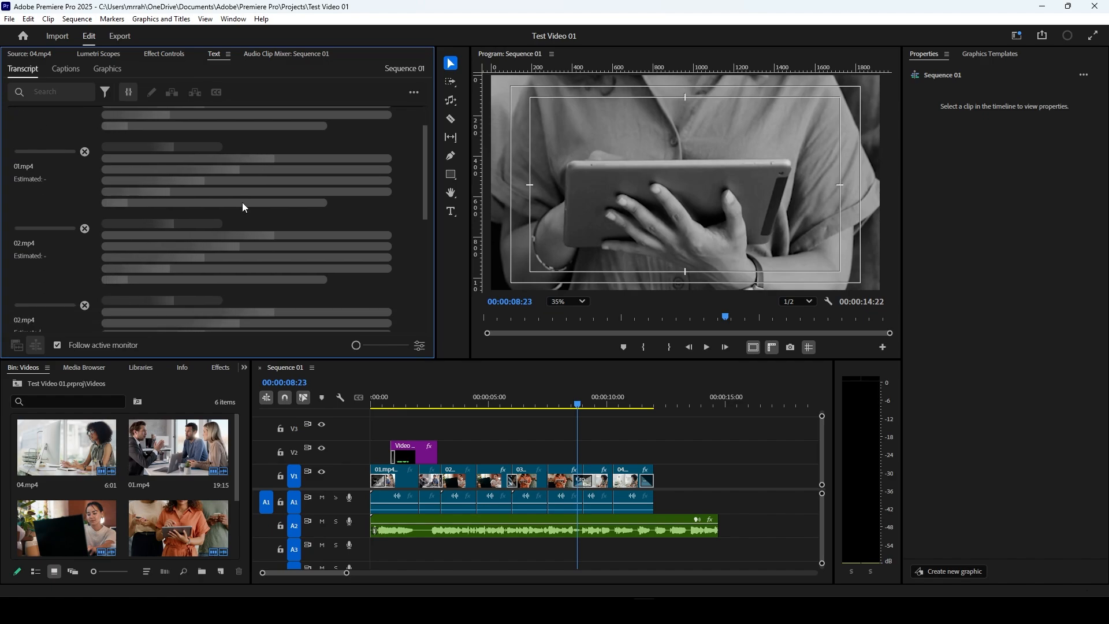
scroll(244, 206, down, 5)
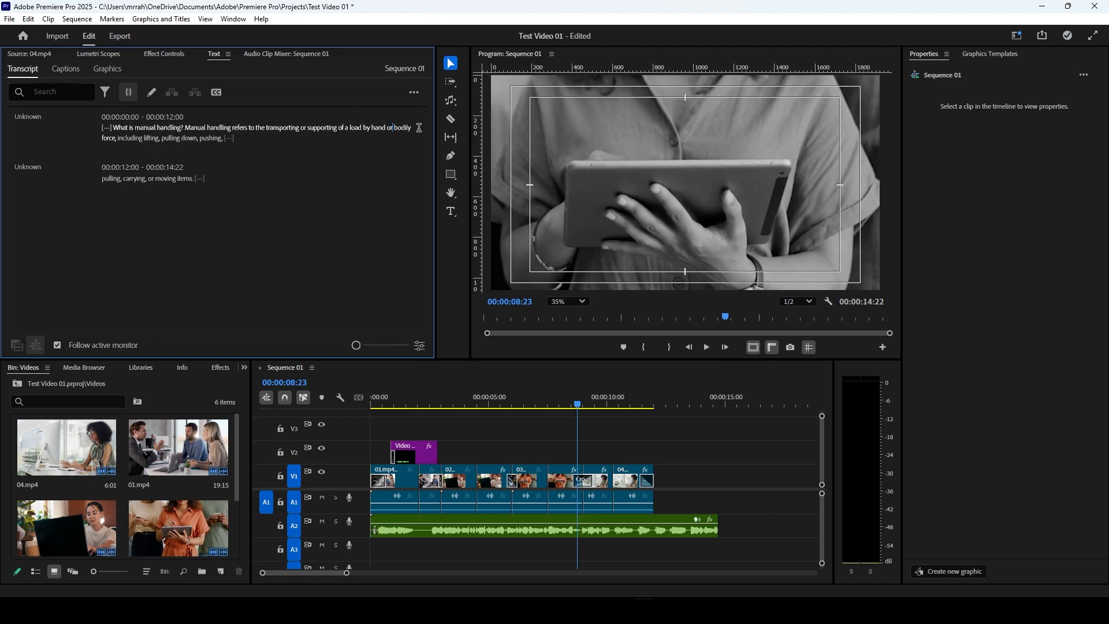
Step: Play the sequence from the start to about 14 seconds and follow the spoken words in the transcript
drag(381, 398, 355, 396)
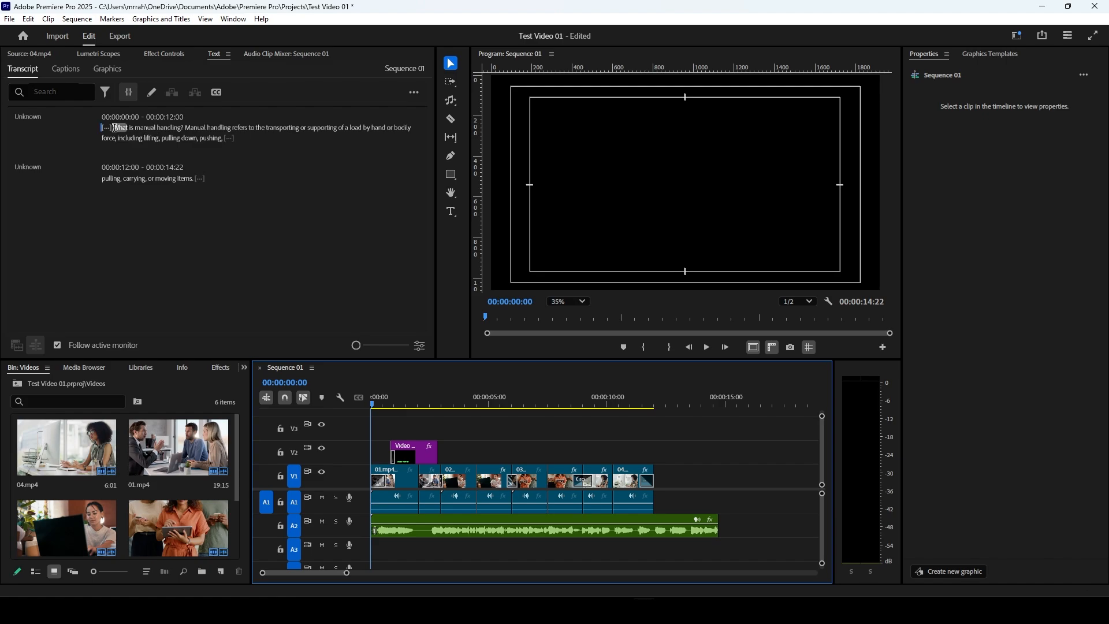
click(707, 351)
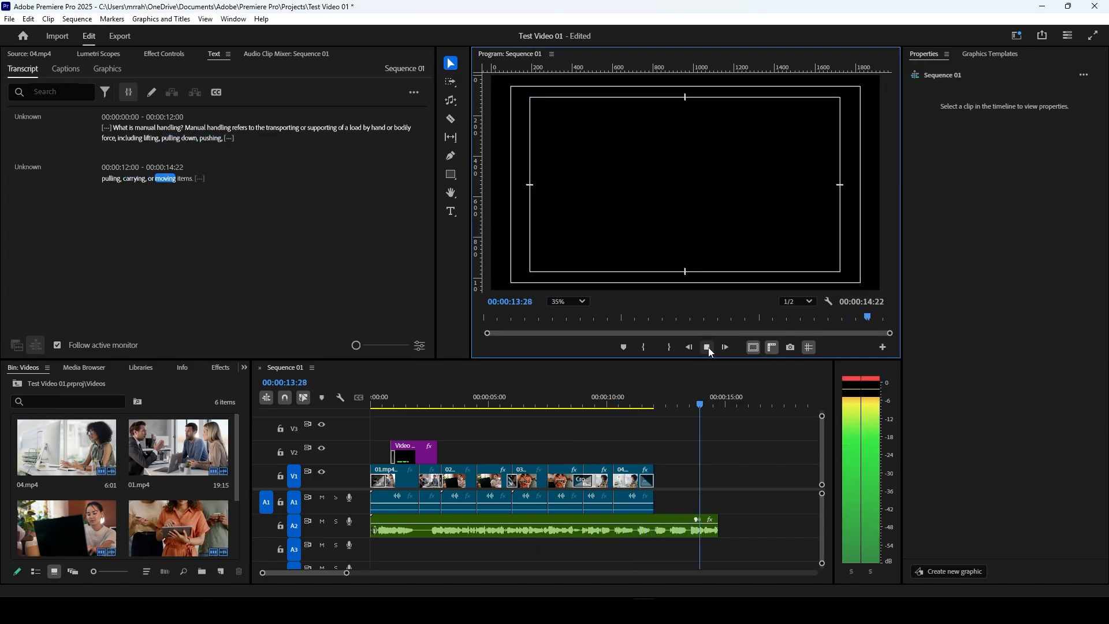
click(708, 348)
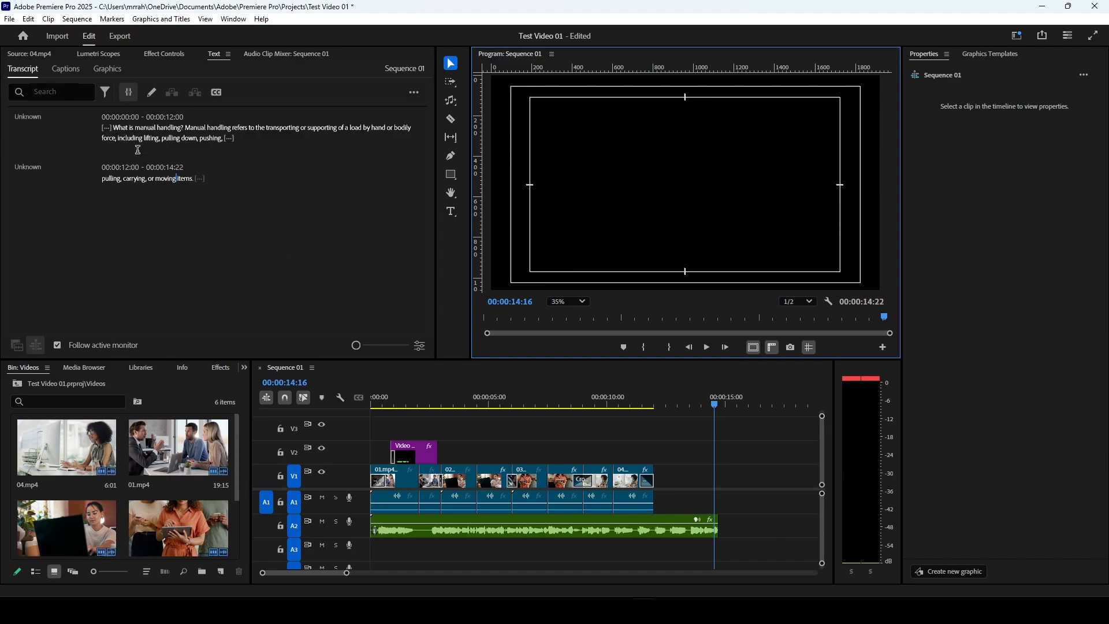
Step: Open the first transcript segment's text for editing at the word "Manual" and leave the text editor
double_click(191, 128)
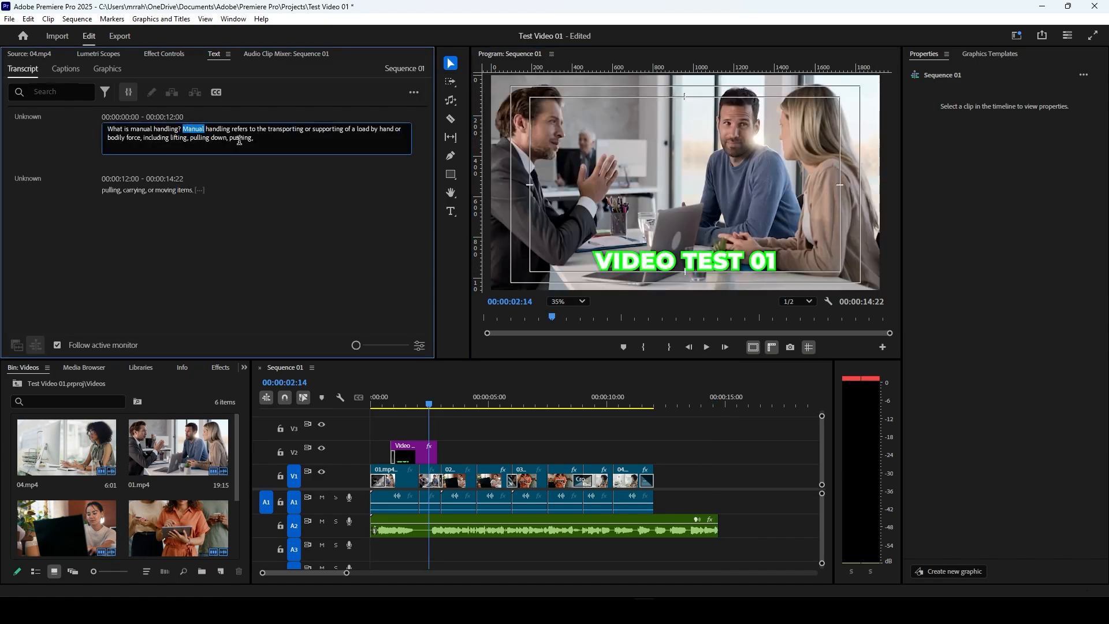
click(258, 139)
click(178, 242)
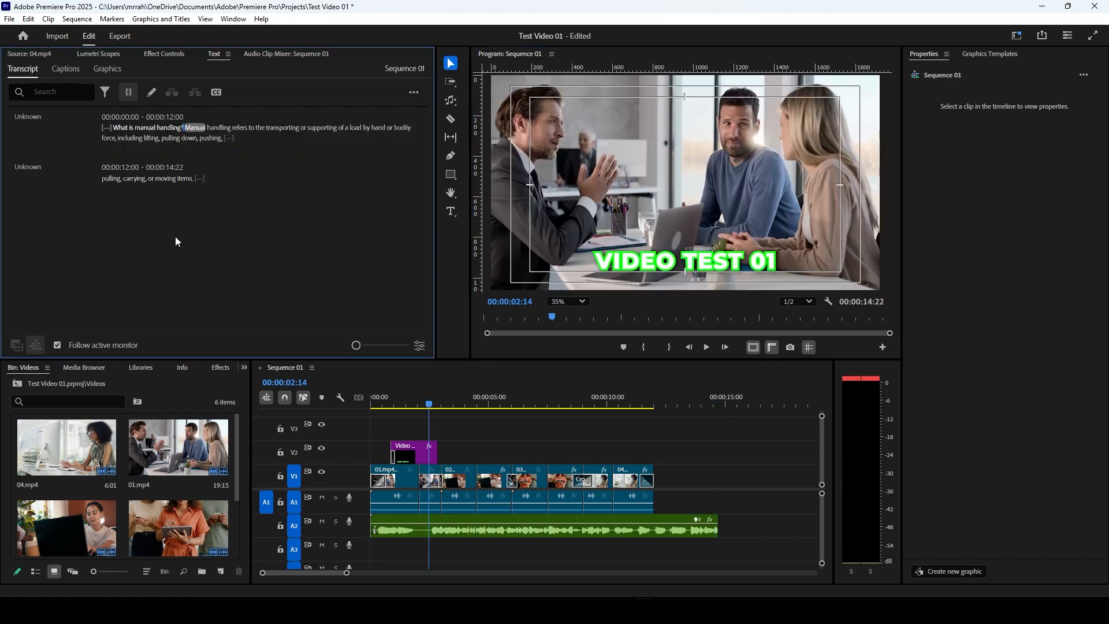
Step: Create captions from the transcript with the Subtitle format, no style, a maximum length of 25 characters, double lines and a shorter minimum duration
click(216, 95)
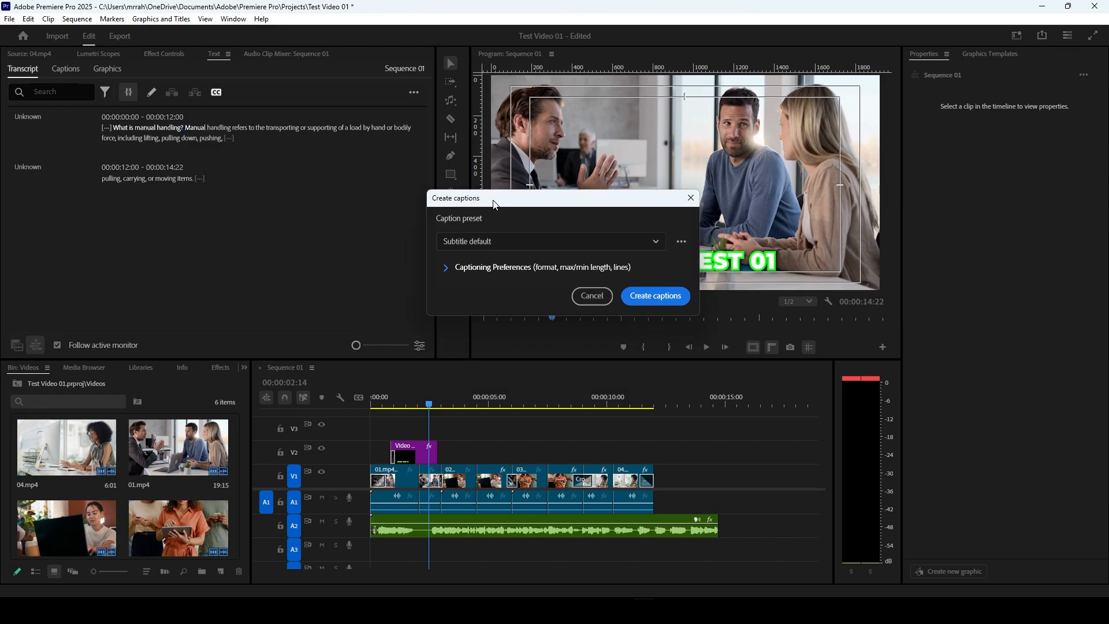
drag(495, 204, 495, 110)
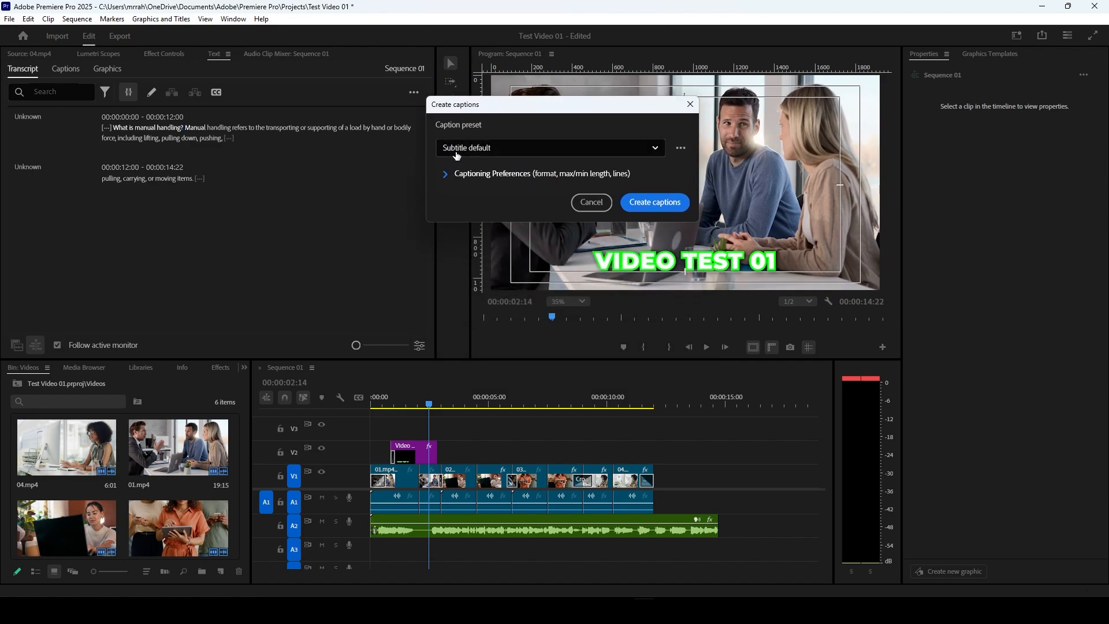
click(444, 175)
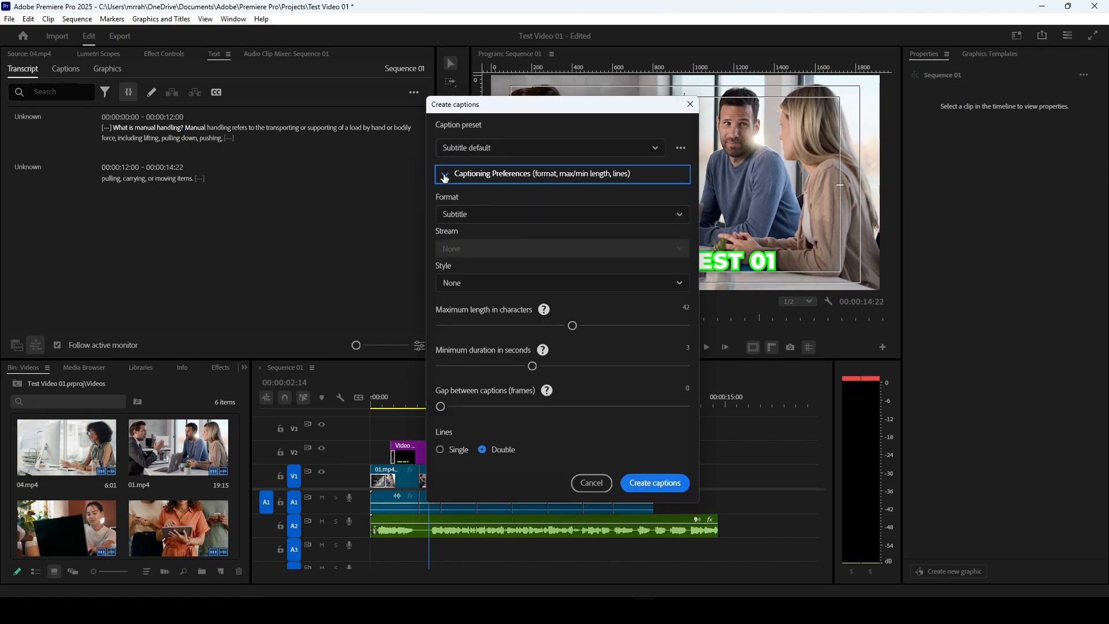
drag(521, 109, 511, 40)
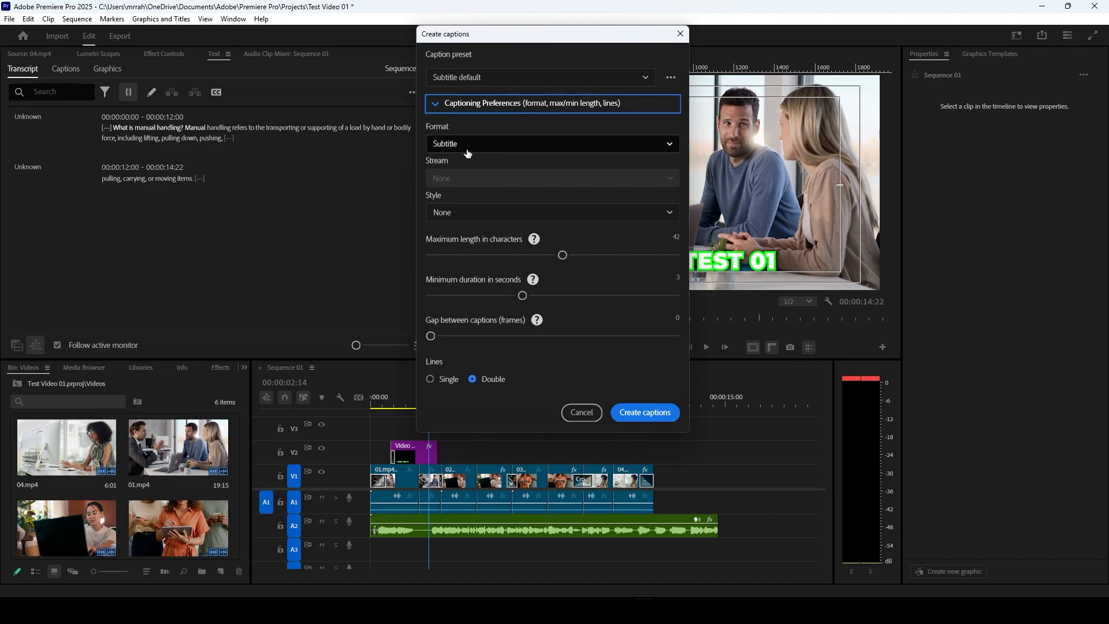
click(442, 213)
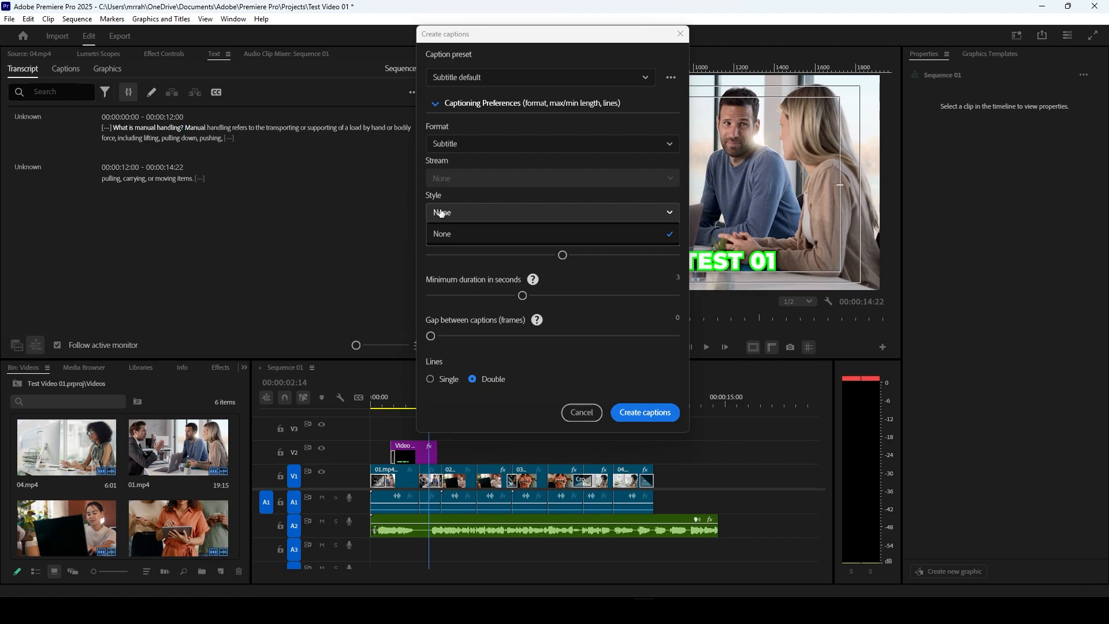
click(605, 277)
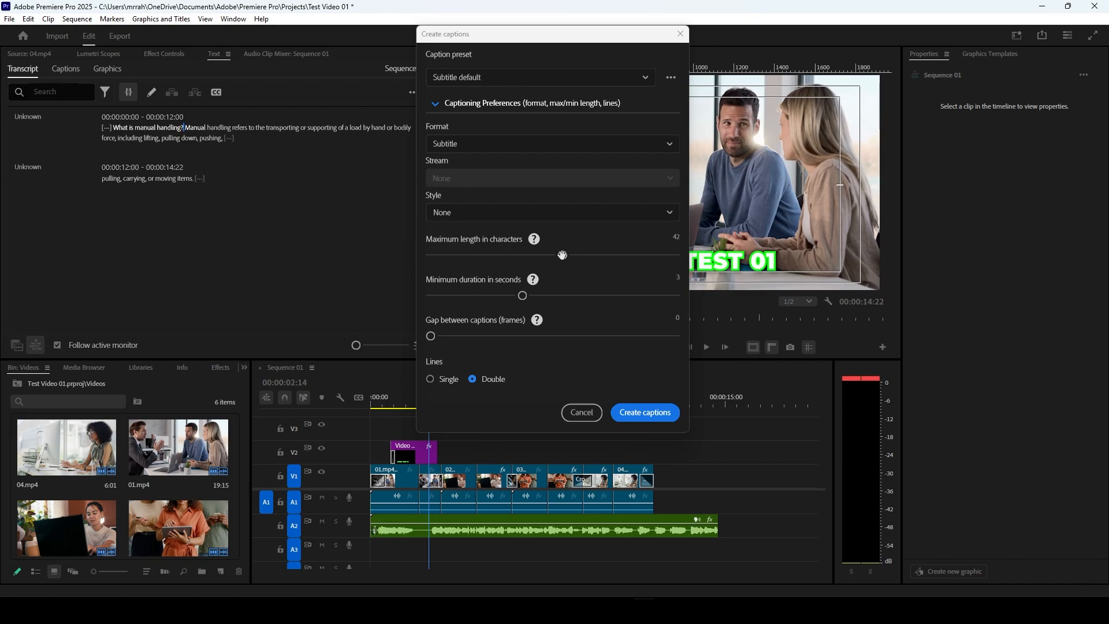
drag(560, 255, 523, 261)
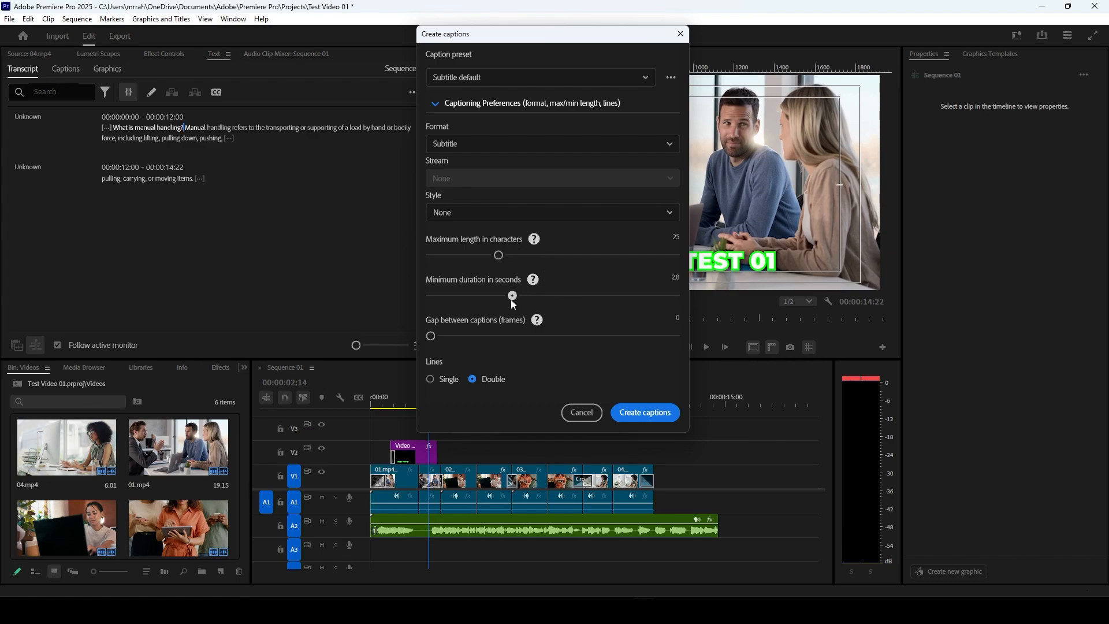
drag(507, 300, 496, 302)
click(646, 412)
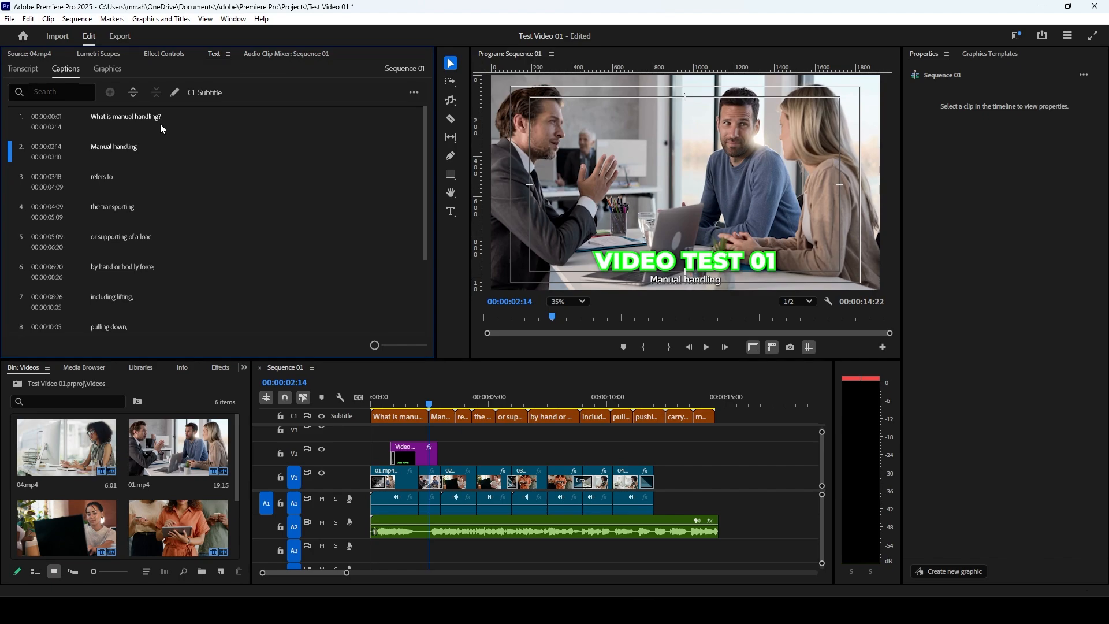
Step: Select the first caption, "What is manual handling?", and check its effect controls and editable text
drag(429, 404, 386, 419)
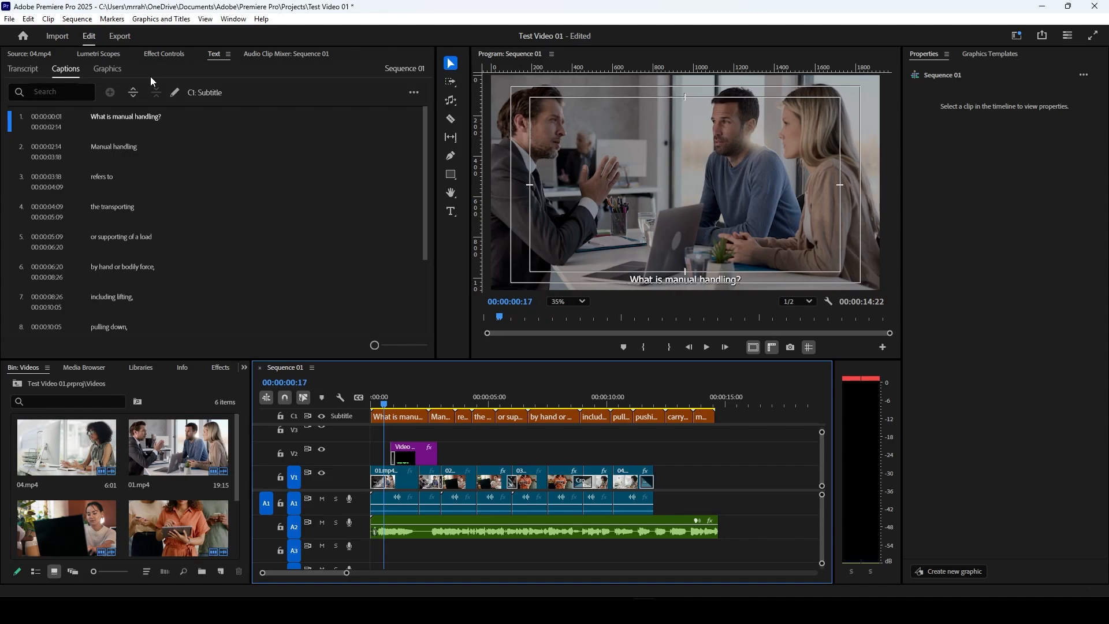
click(401, 416)
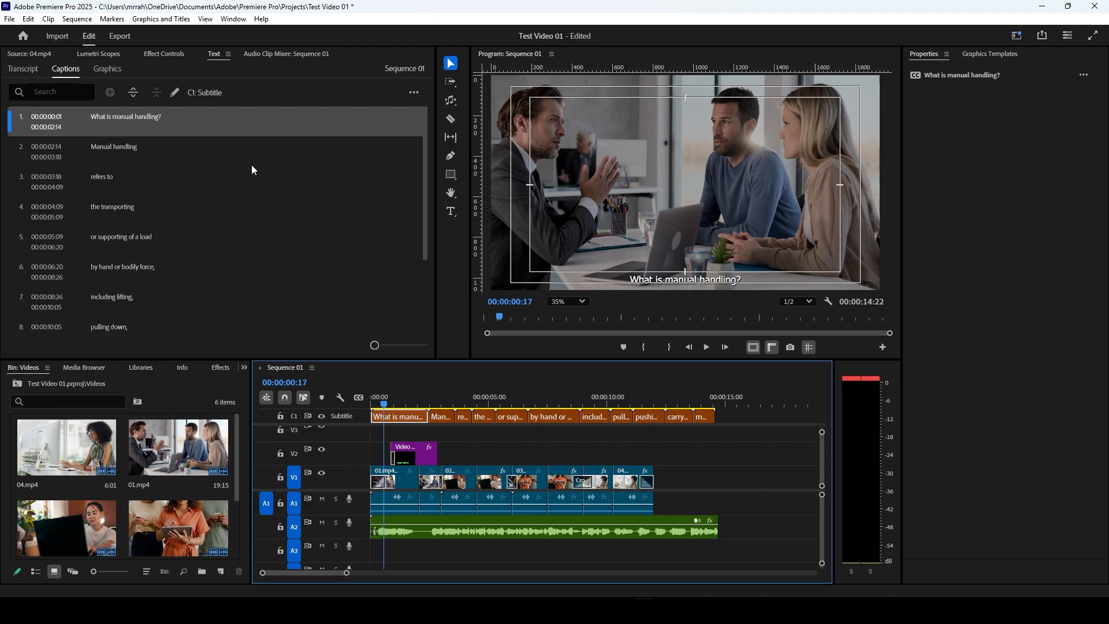
click(172, 54)
click(215, 54)
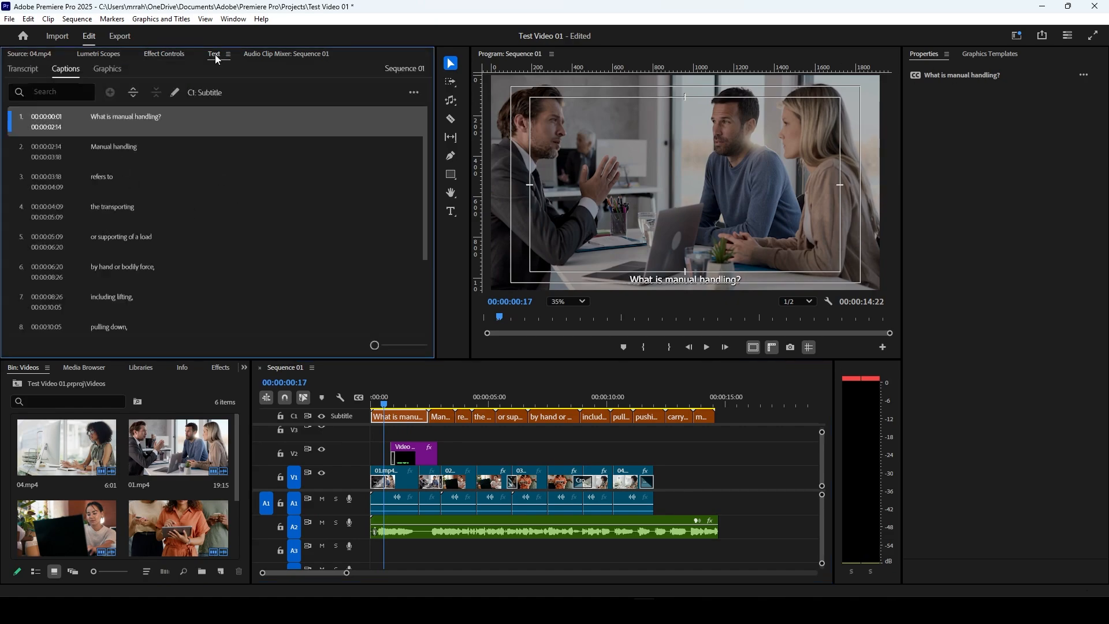
double_click(130, 118)
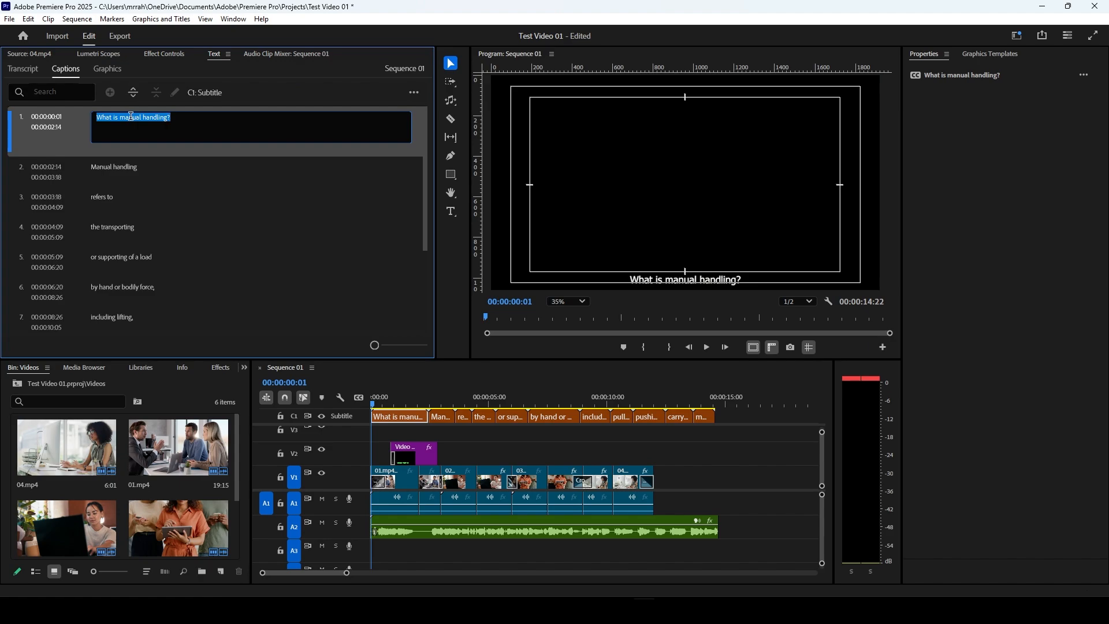
click(53, 125)
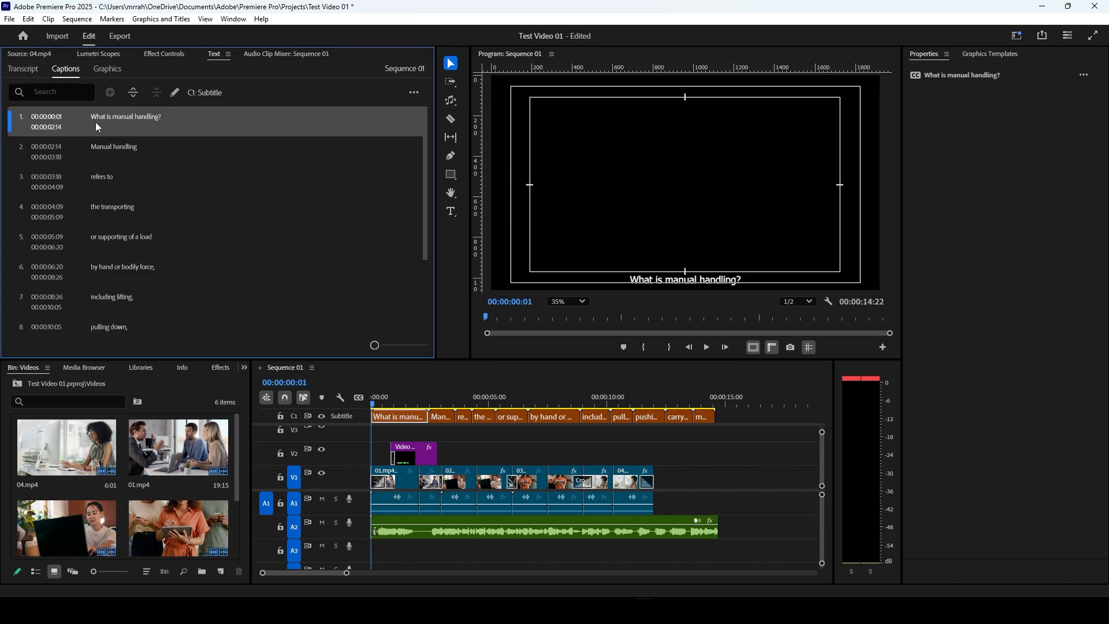
Step: Upgrade all subtitle captions on the caption track to graphics and show the list of text graphics
drag(731, 418, 332, 412)
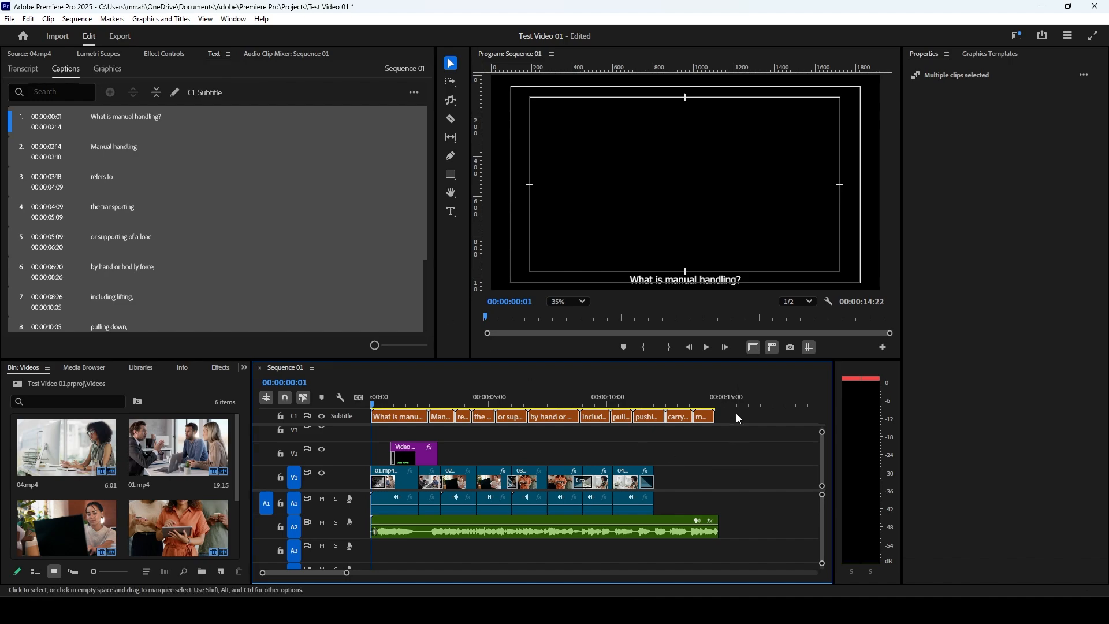
drag(738, 417, 370, 420)
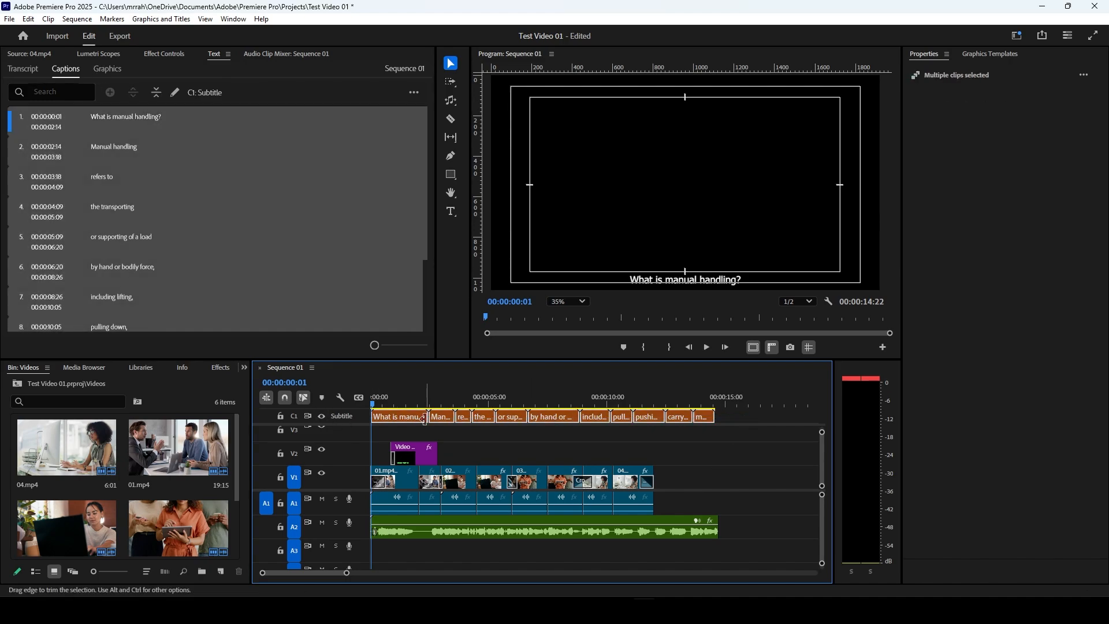
click(175, 21)
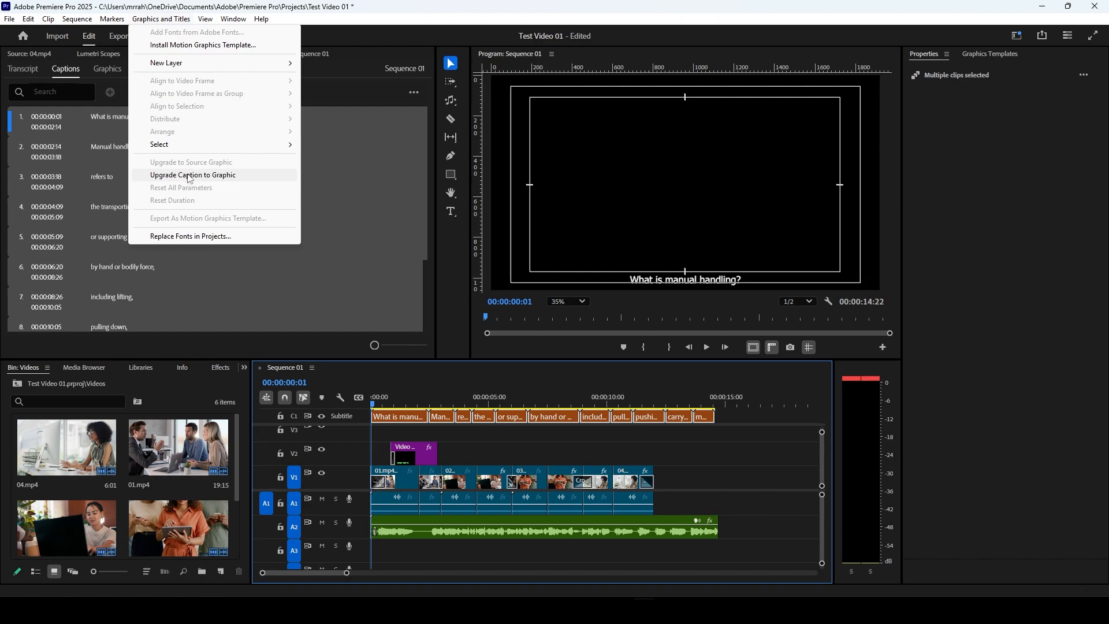
click(240, 177)
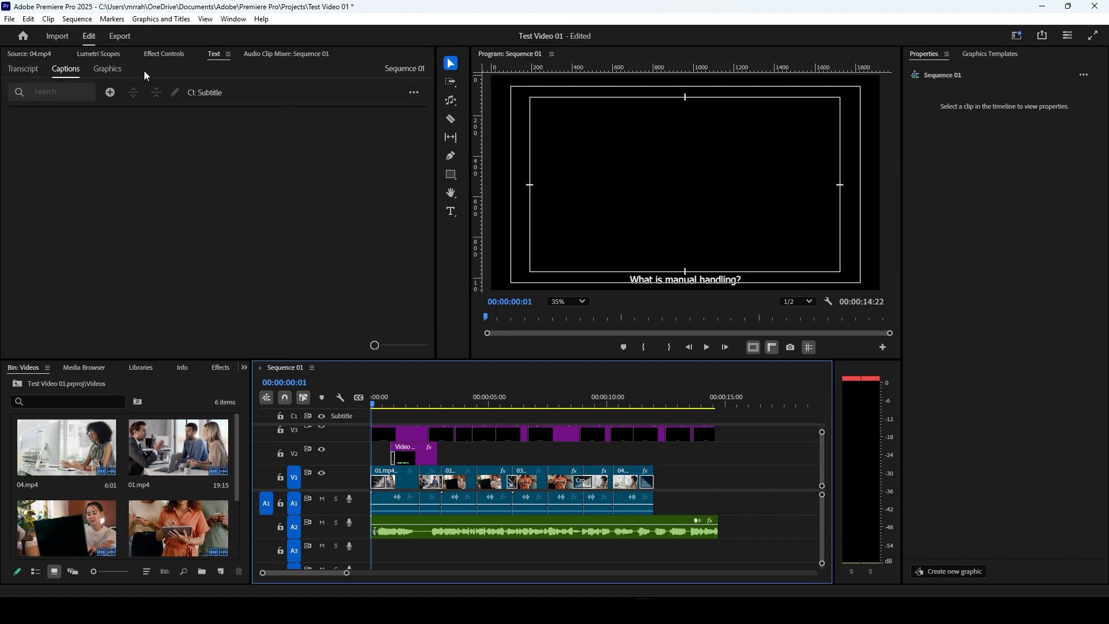
click(109, 69)
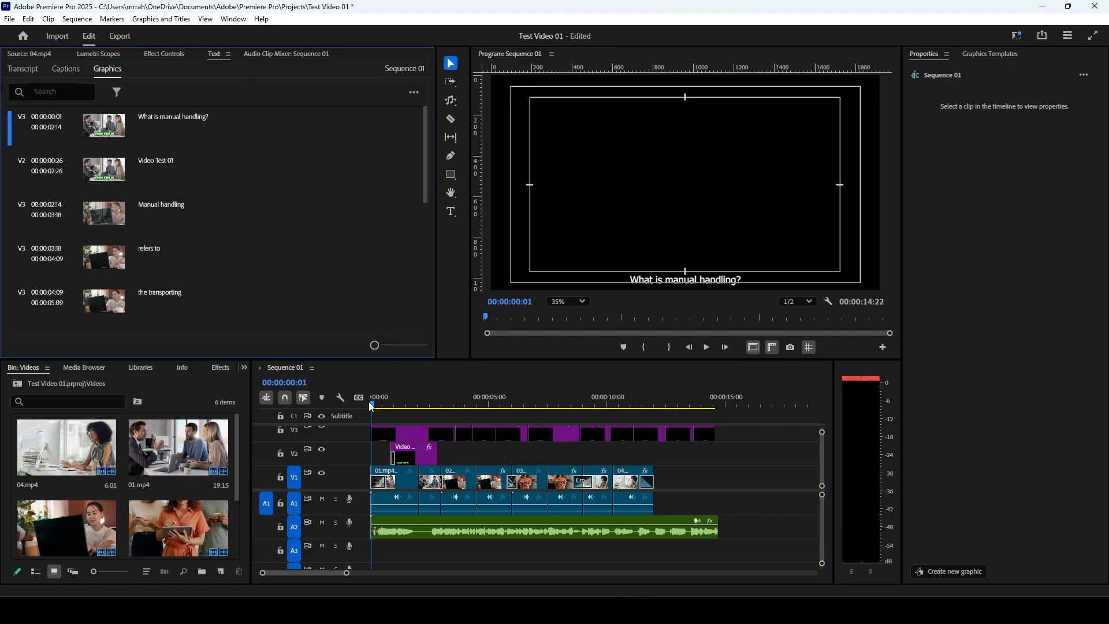
Step: Set the text of the first caption graphic, "What is manual handling?", to the Montserrat font in ExtraBold
drag(372, 407, 392, 412)
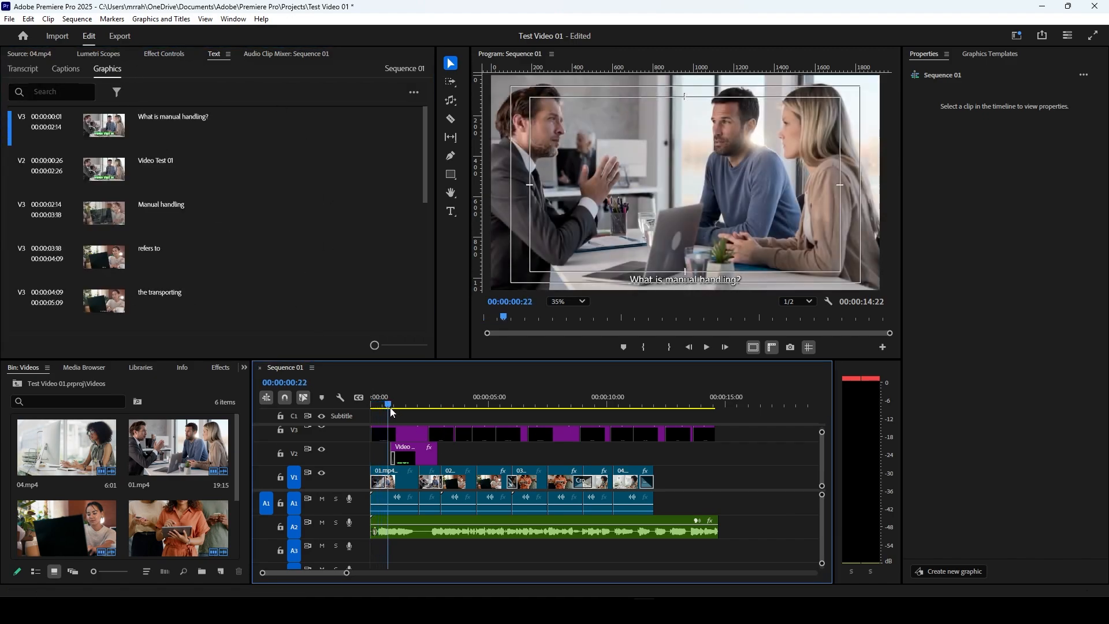
click(400, 435)
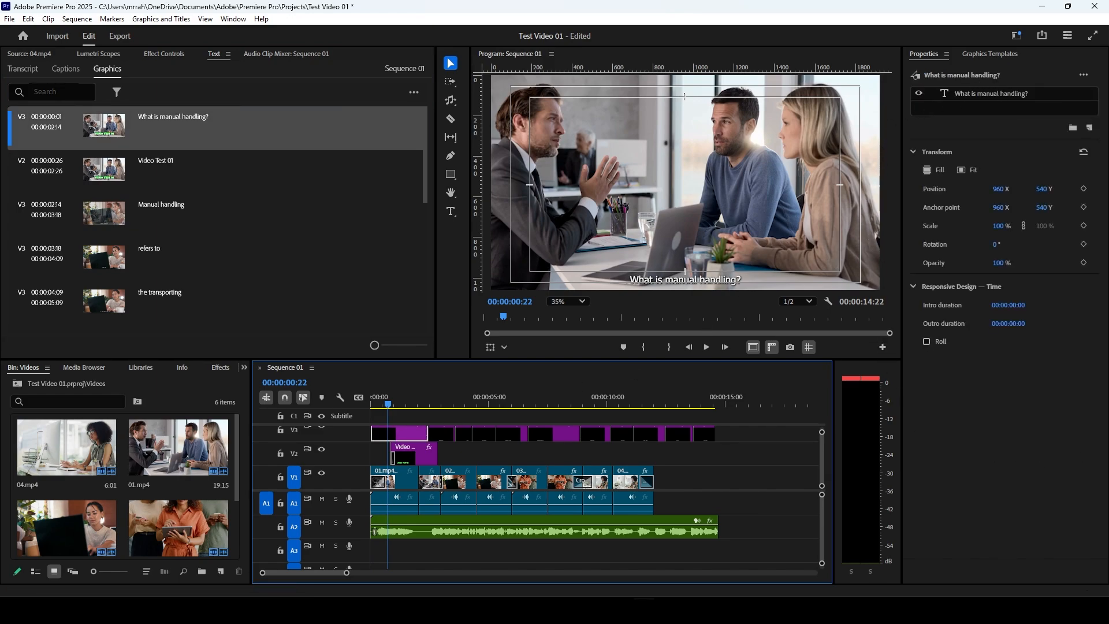
click(989, 99)
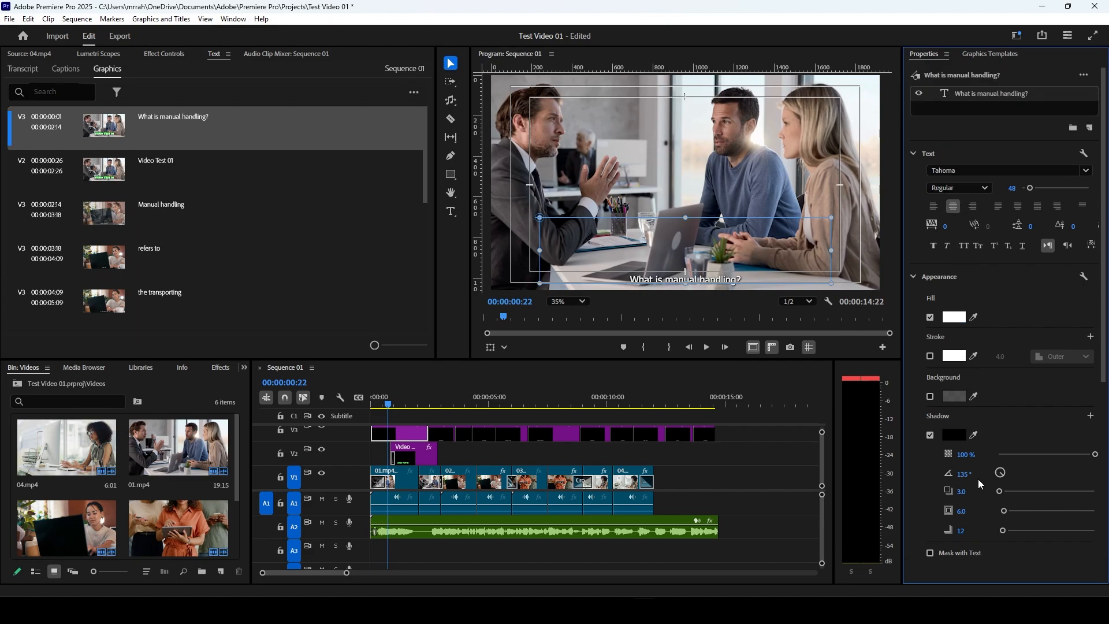
click(1085, 174)
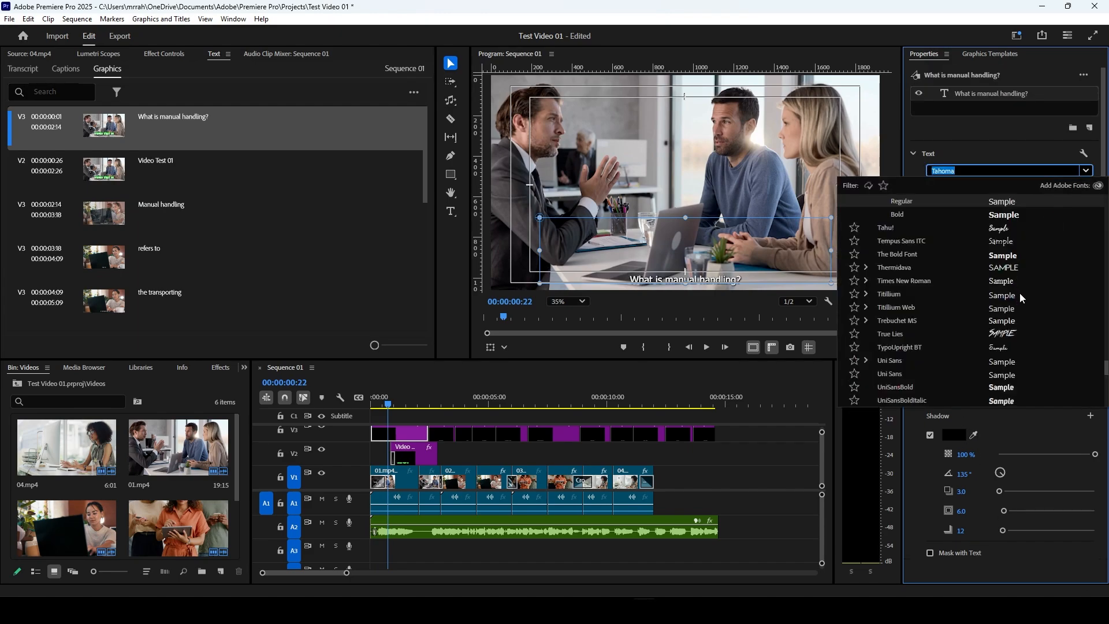
drag(1108, 293, 1104, 190)
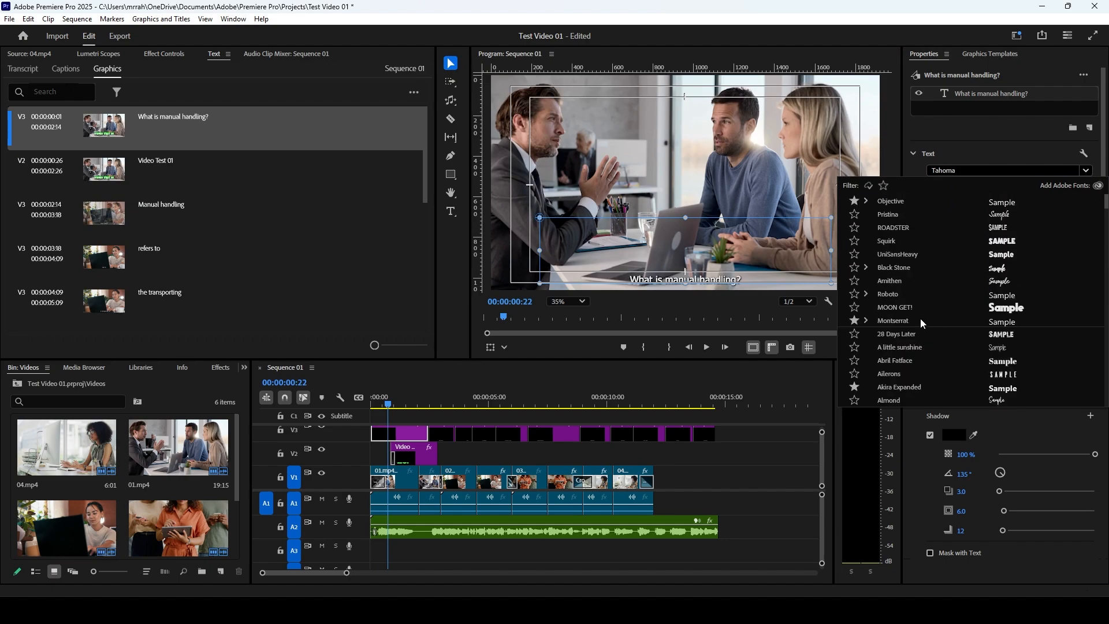
click(923, 323)
click(975, 187)
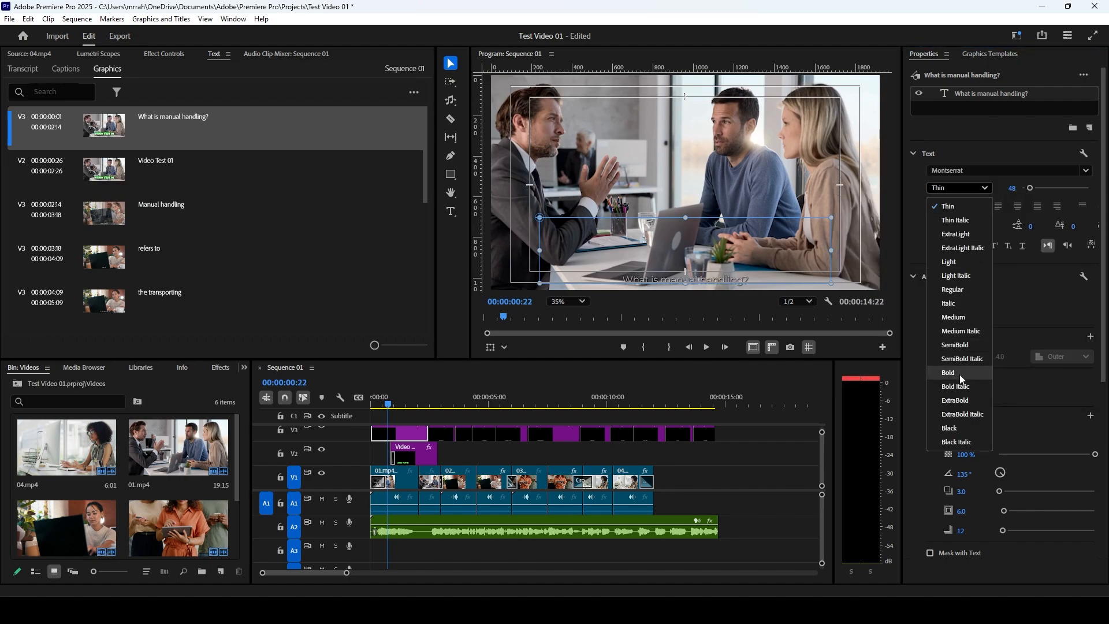
click(958, 401)
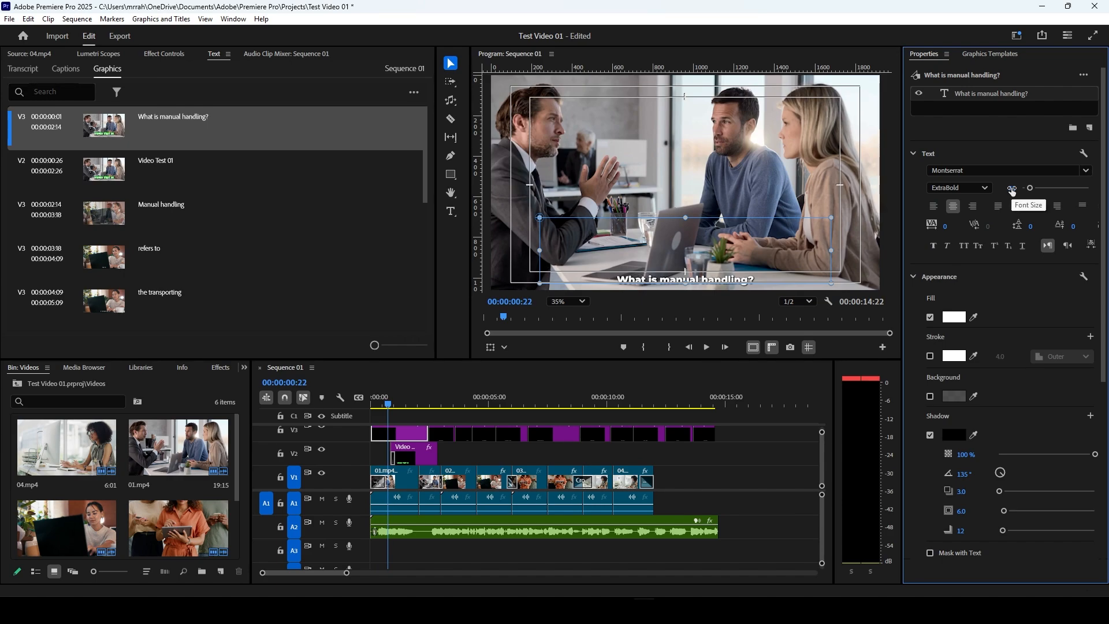
Step: Give the first caption's text a black outer stroke of 4.0 and raise it to a Y position of 687
scroll(973, 330, down, 2)
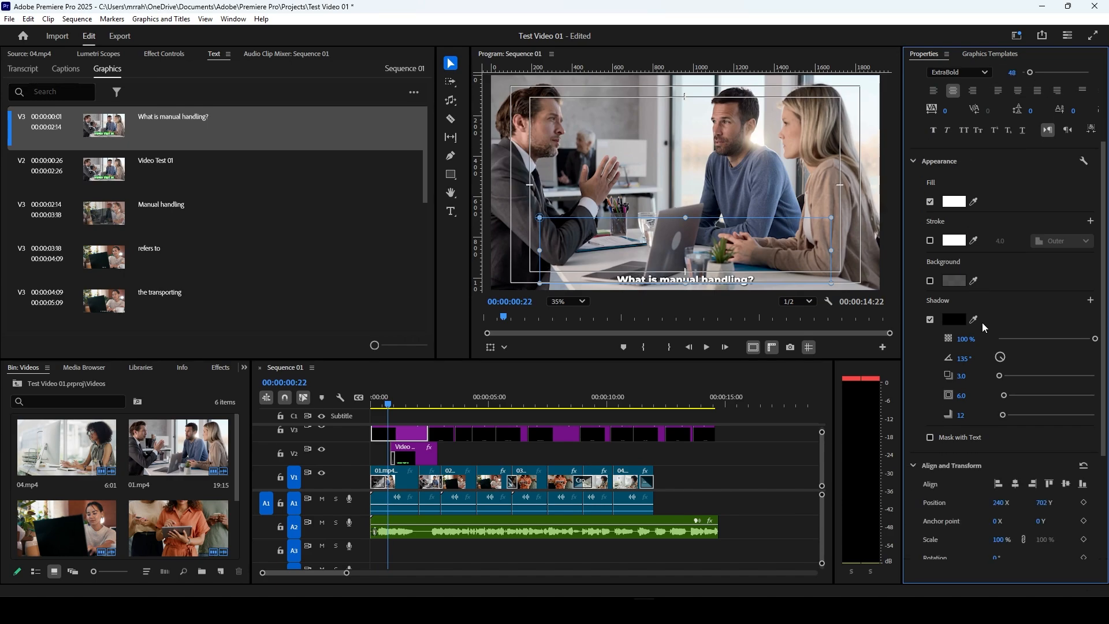
click(930, 241)
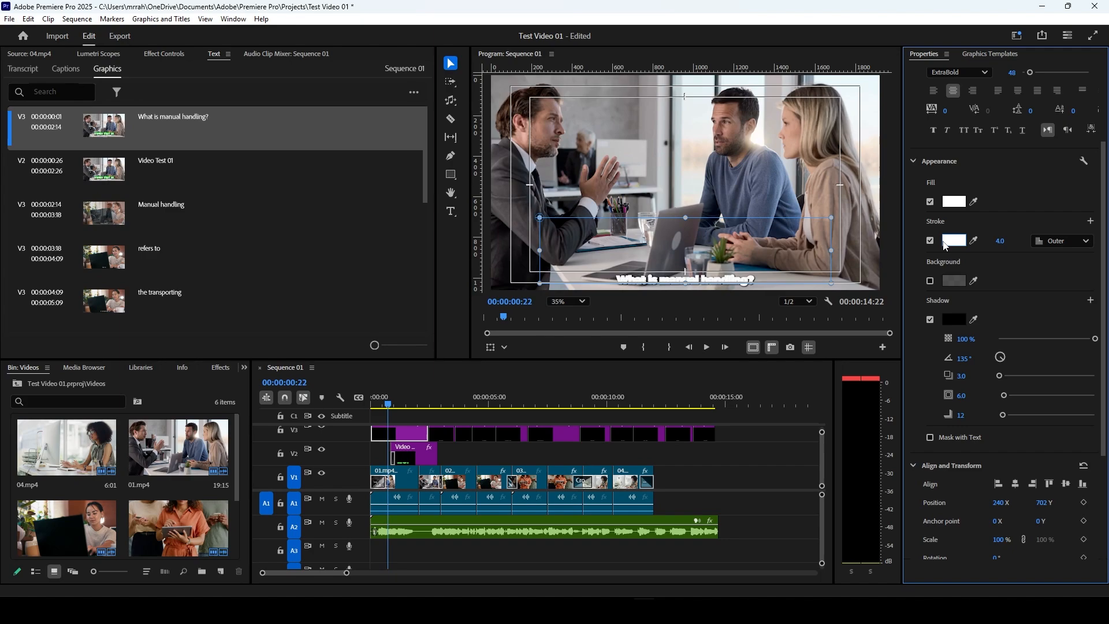
click(954, 240)
click(327, 243)
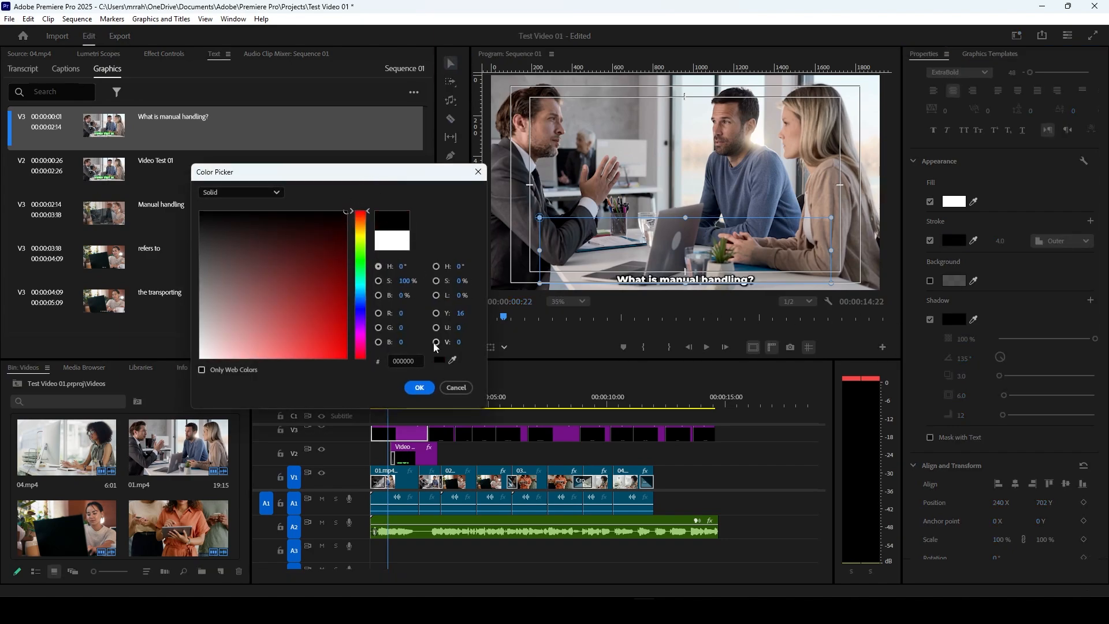
click(419, 388)
scroll(1033, 303, down, 1)
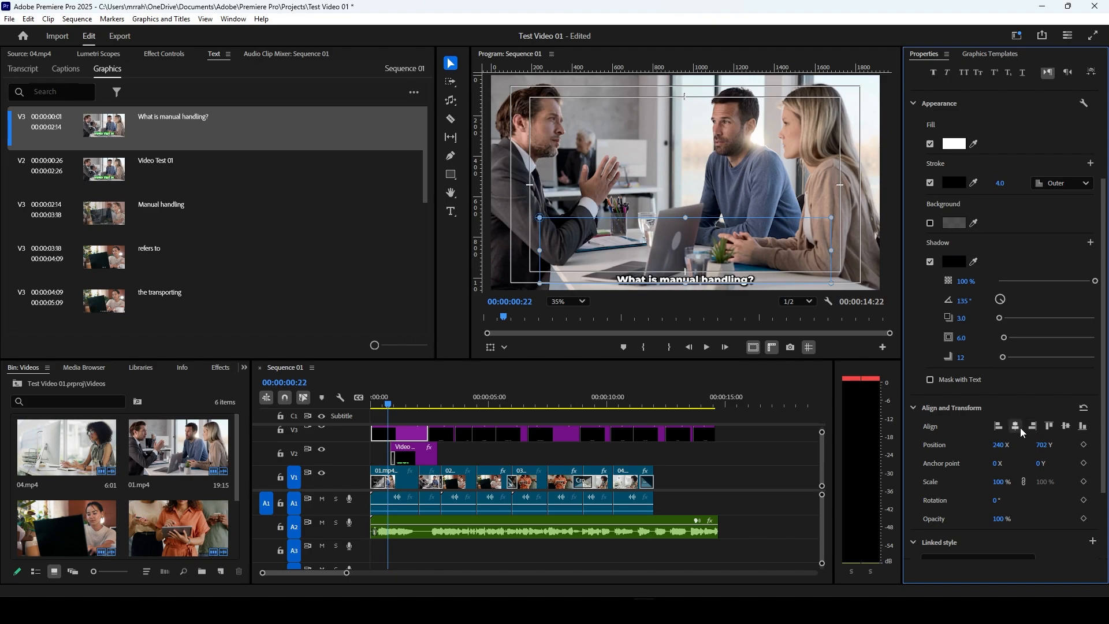
drag(1043, 445, 1032, 444)
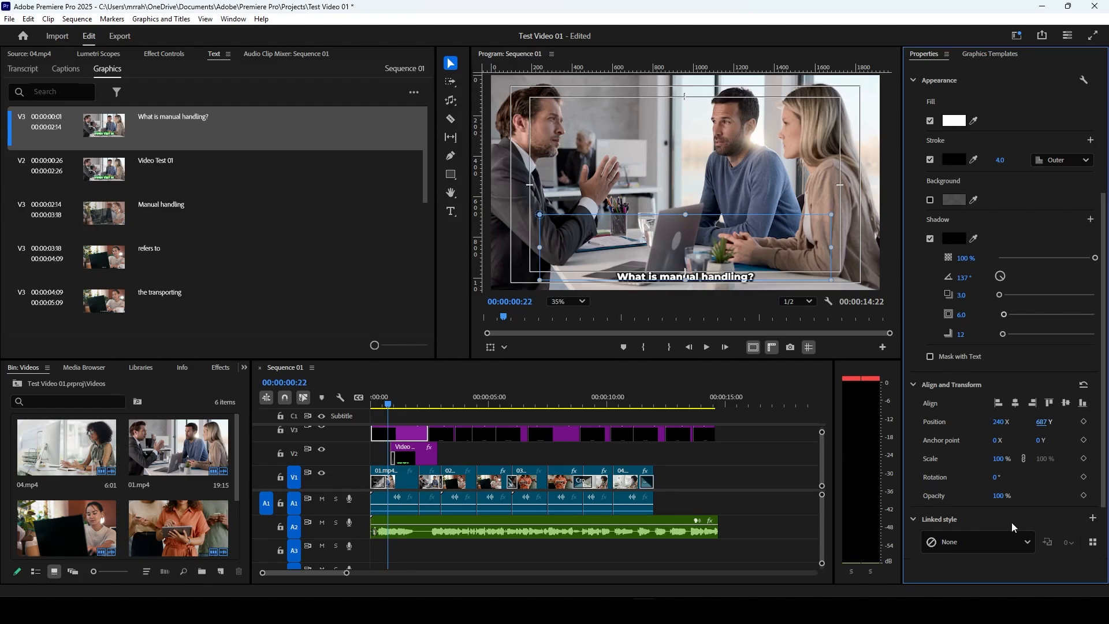
Step: Create a linked text style named "Test Style" from the first caption's formatting and save it to the project
scroll(1038, 514, down, 3)
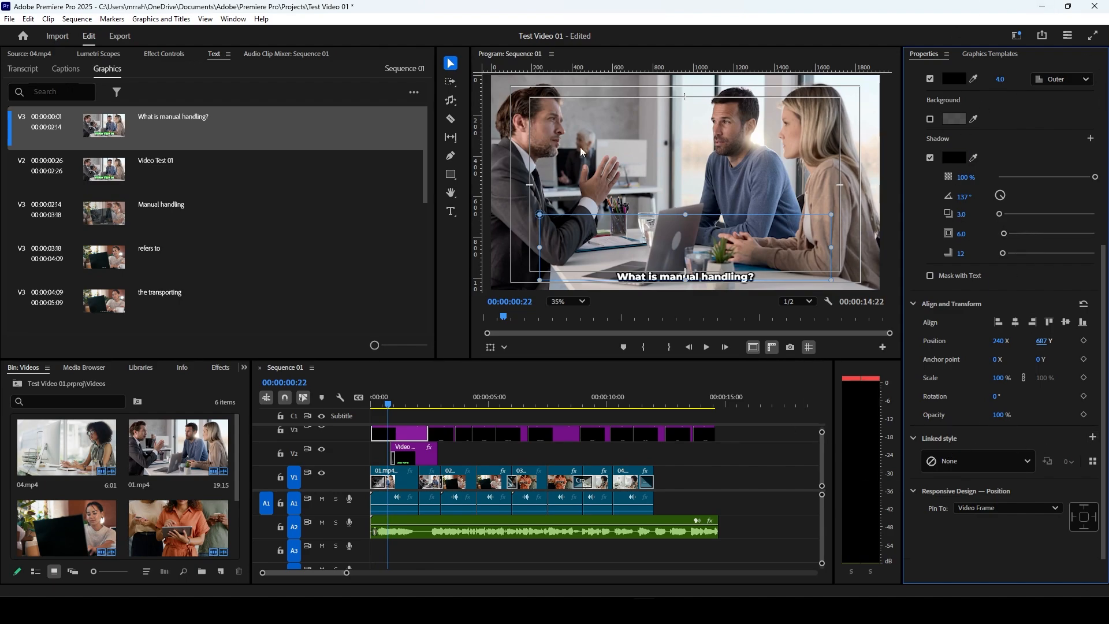
click(1094, 438)
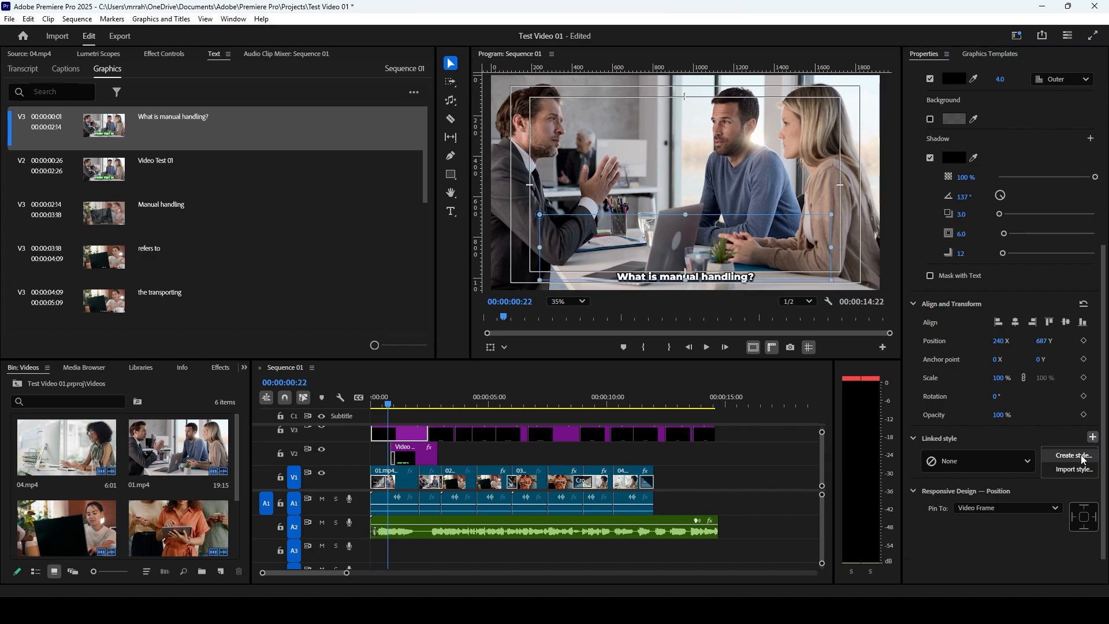
click(1084, 460)
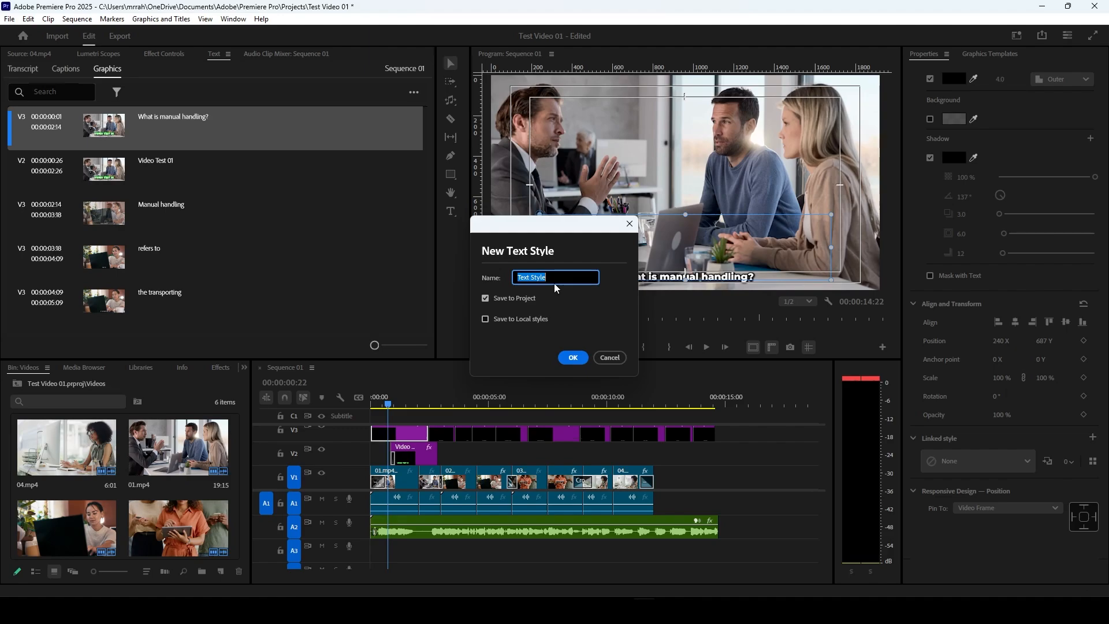
text(Test)
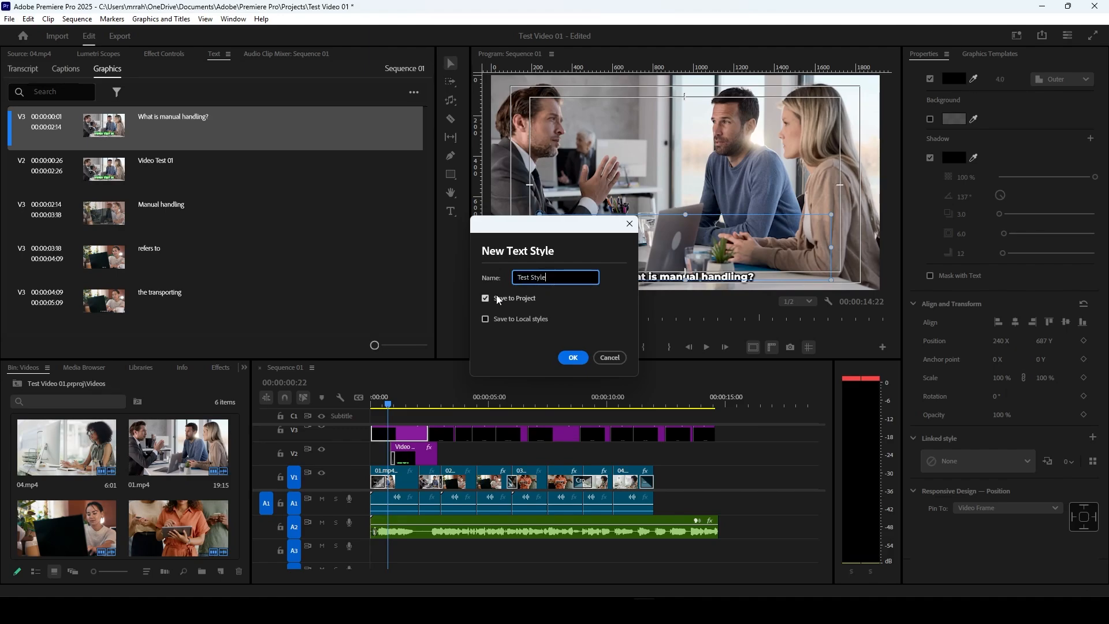
click(569, 358)
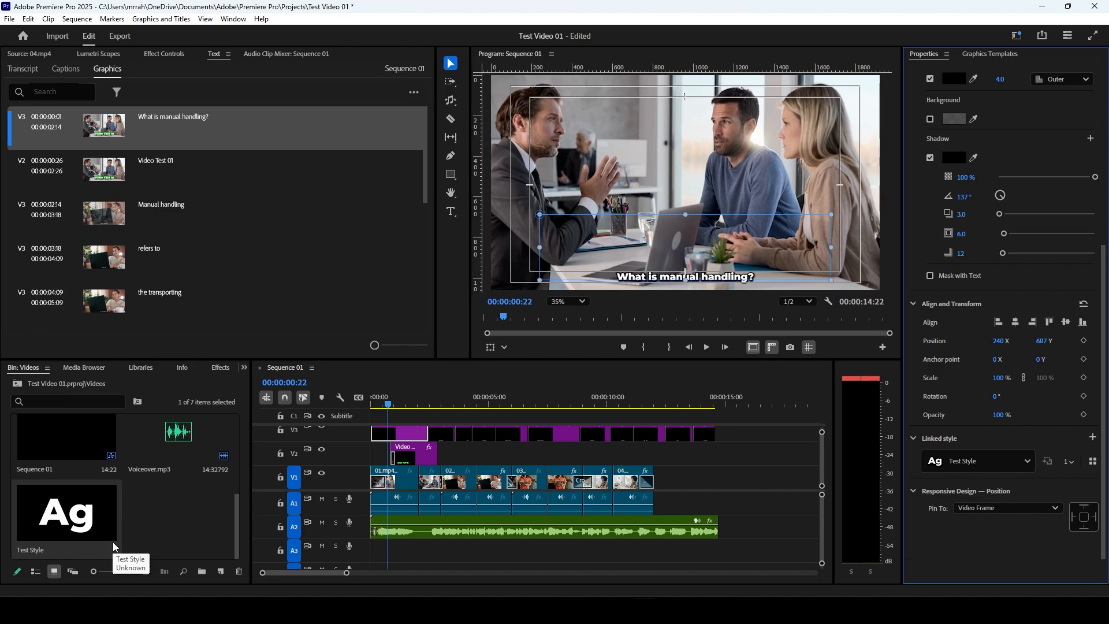
Step: Check the remaining captions up to about 14 seconds and apply Test Style to all caption graphics after the first one on V3
click(438, 403)
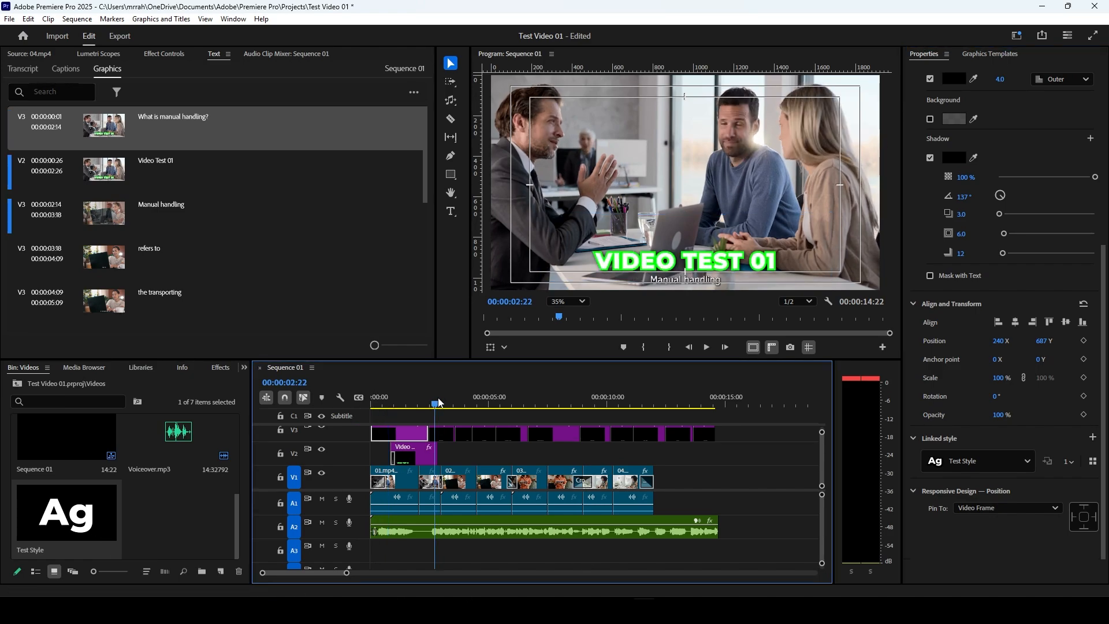
drag(438, 402, 707, 410)
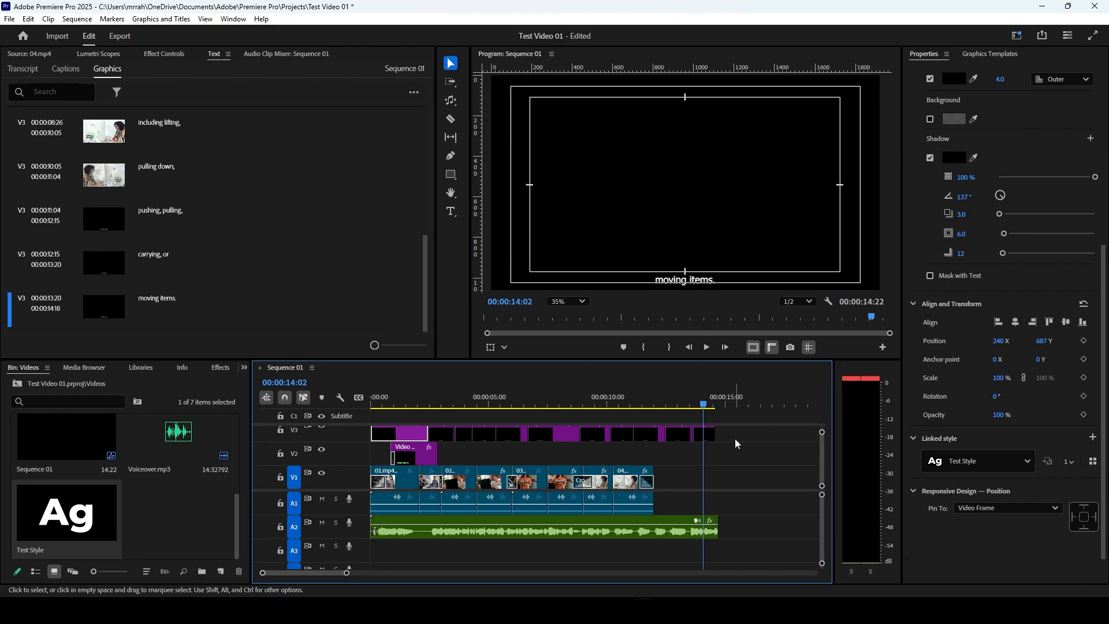
drag(752, 435, 441, 436)
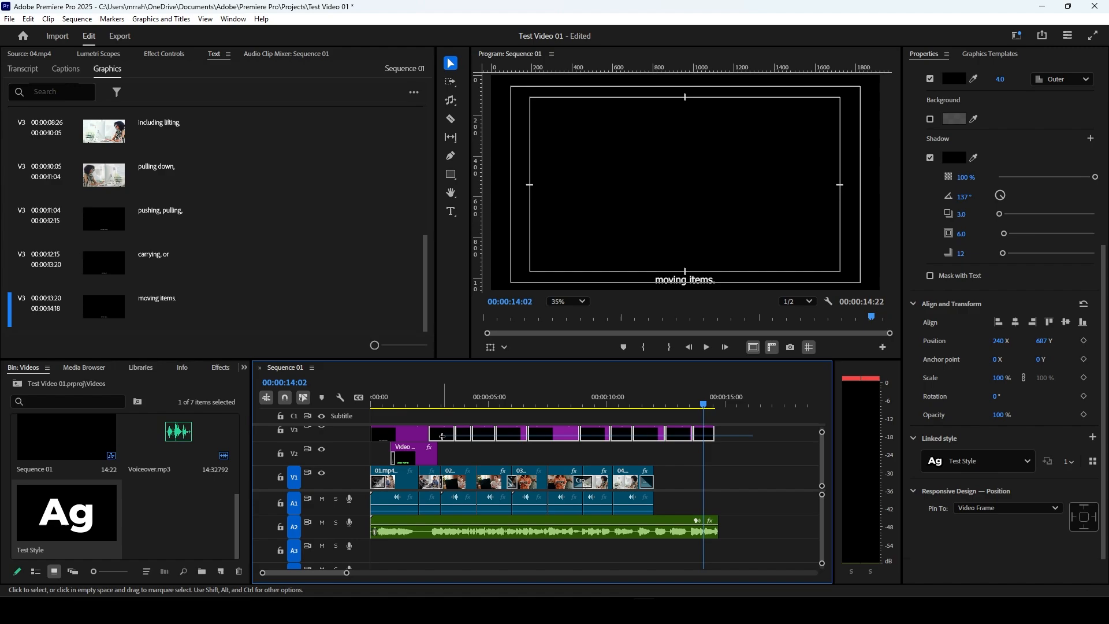
mouse_move(81, 523)
mouse_down()
mouse_move(433, 485)
mouse_move(578, 445)
mouse_move(565, 436)
mouse_up()
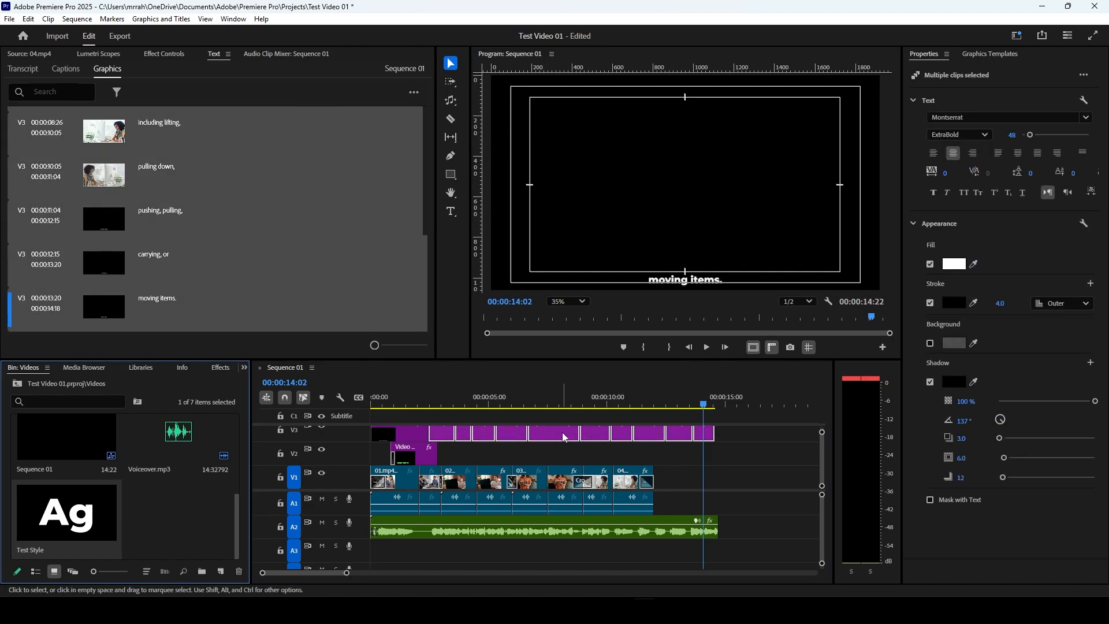
Step: Move the "Video Test 01" title text up to a Y position of 580 and hide the safe margins
click(400, 400)
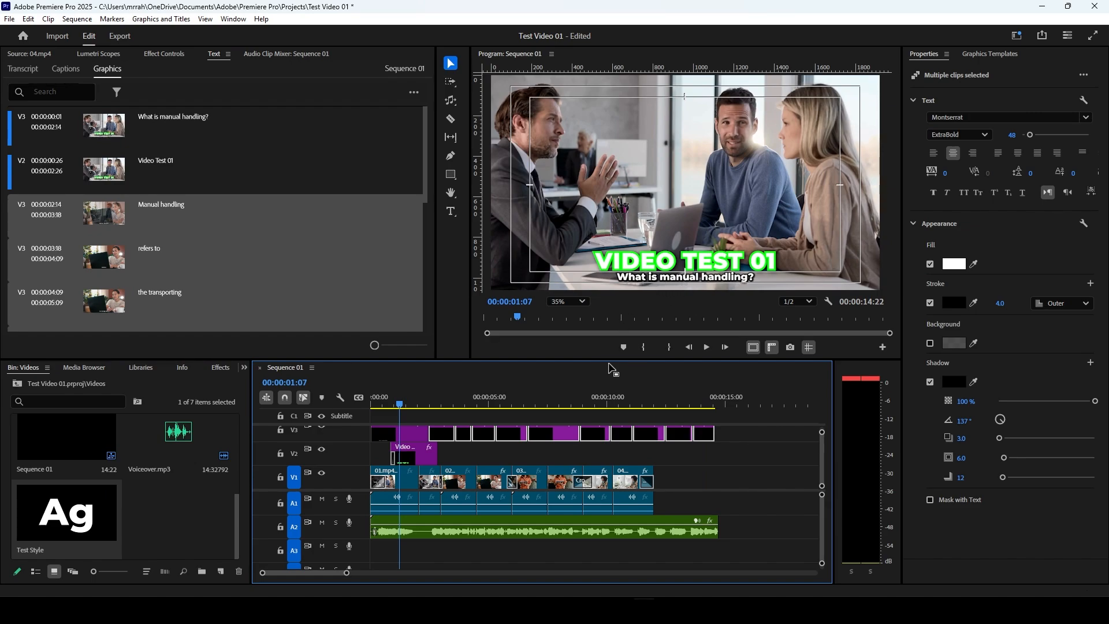
click(413, 455)
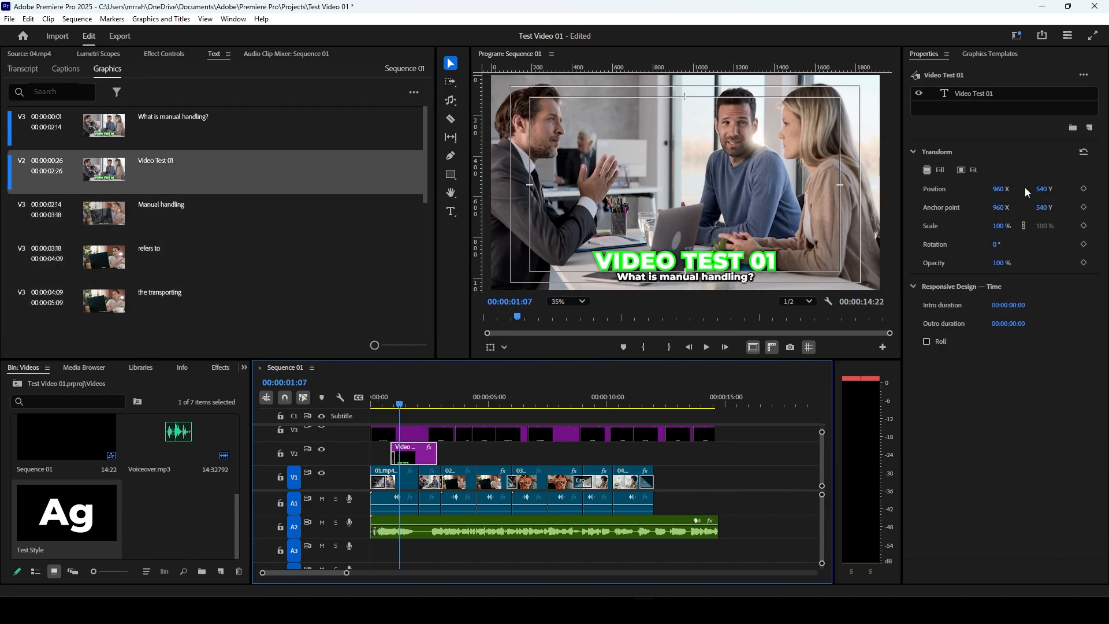
click(963, 96)
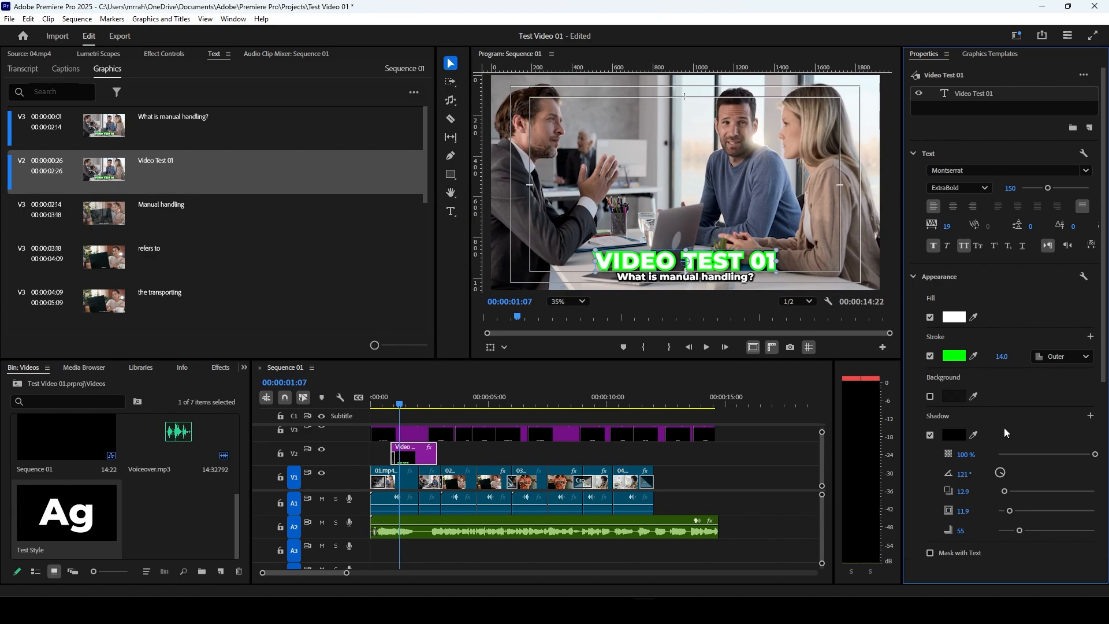
scroll(1004, 428, down, 4)
drag(1040, 490, 844, 487)
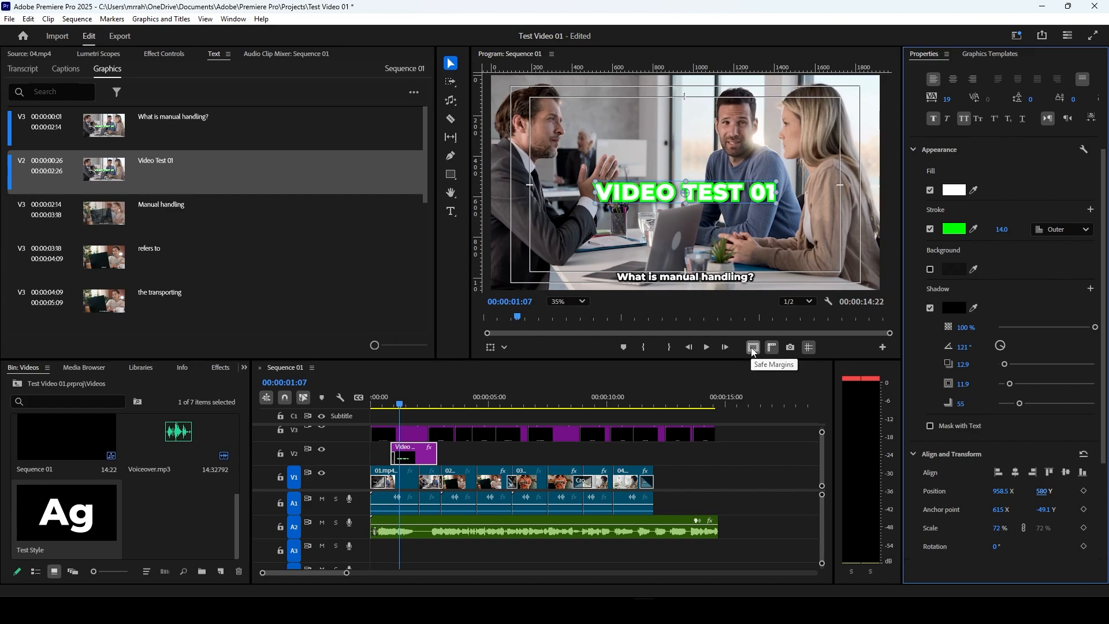
click(753, 348)
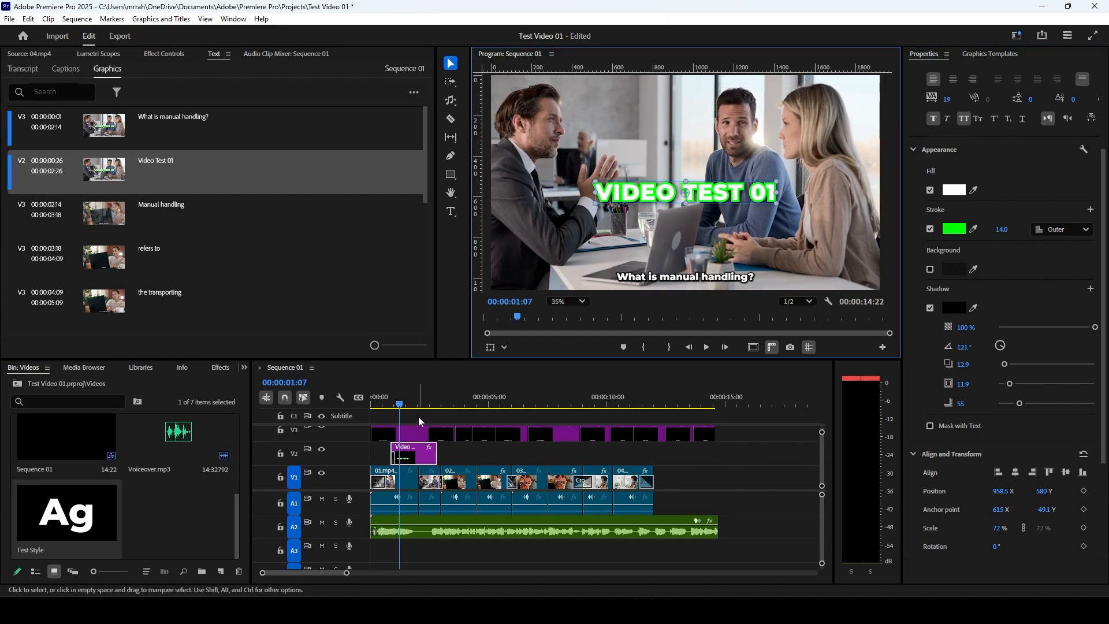
Step: Play the sequence from start to end to review the styled captions, clear the clip selection and return the playhead to the start
drag(410, 408, 374, 438)
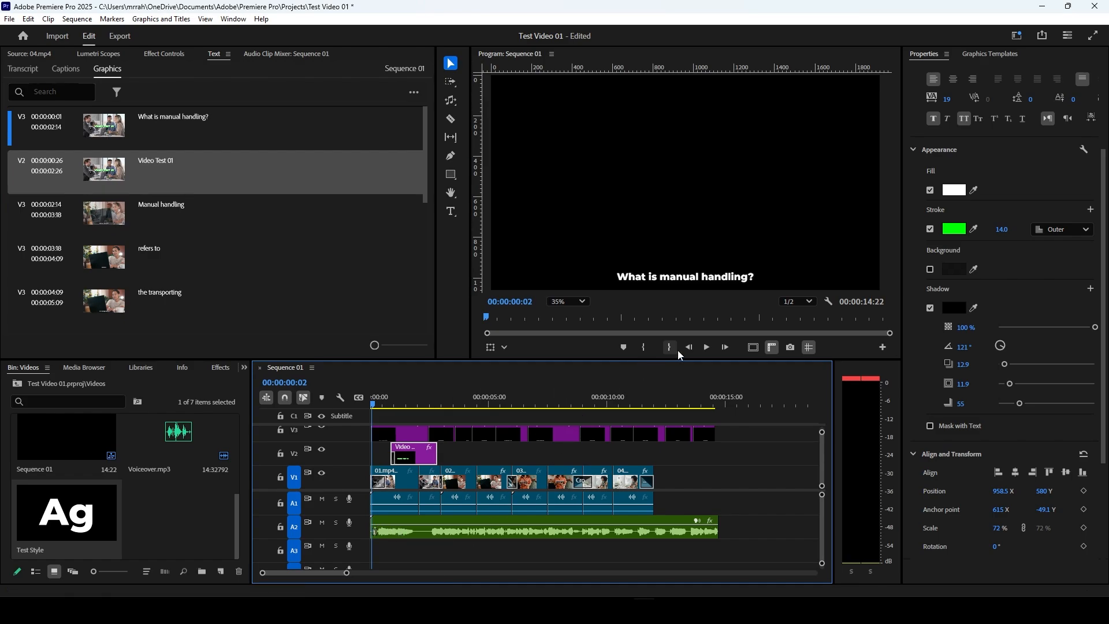
click(705, 349)
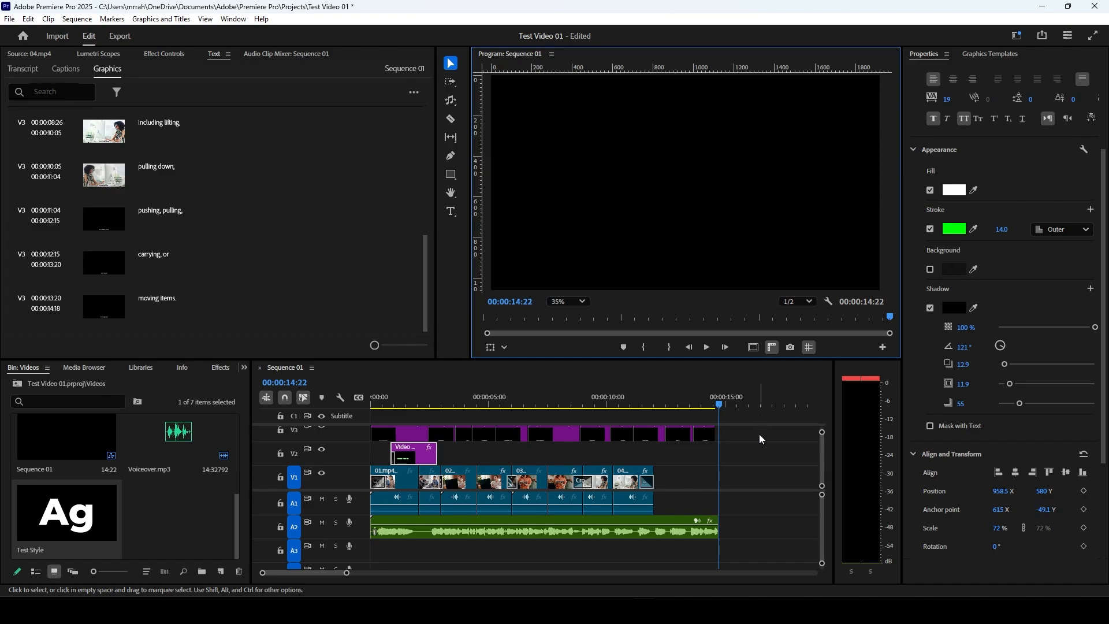
drag(759, 434, 290, 546)
click(729, 473)
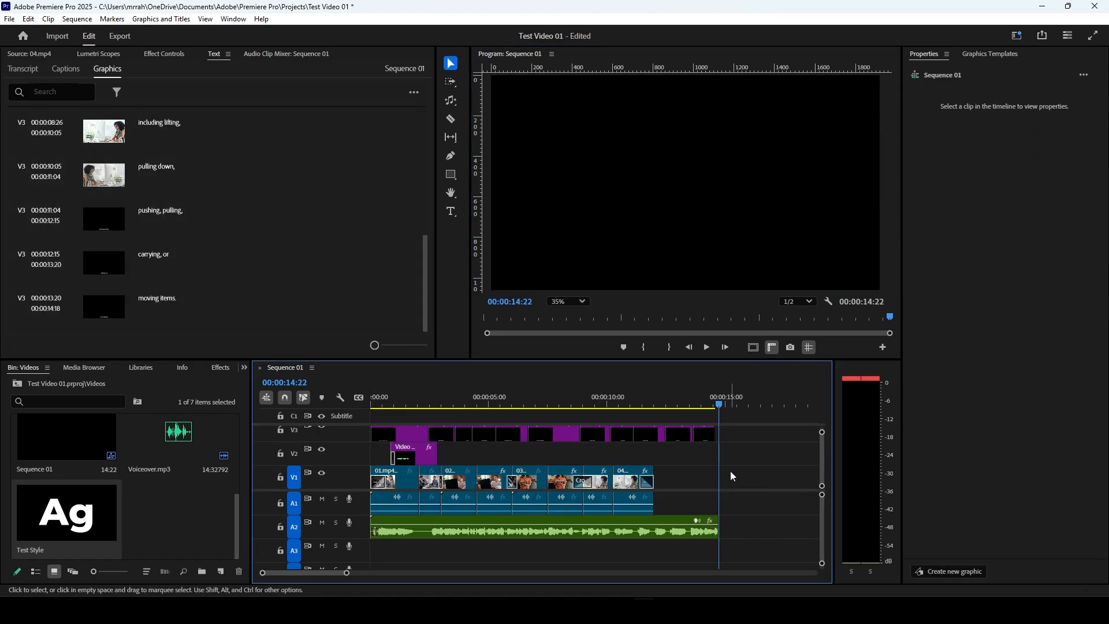
drag(528, 399, 369, 410)
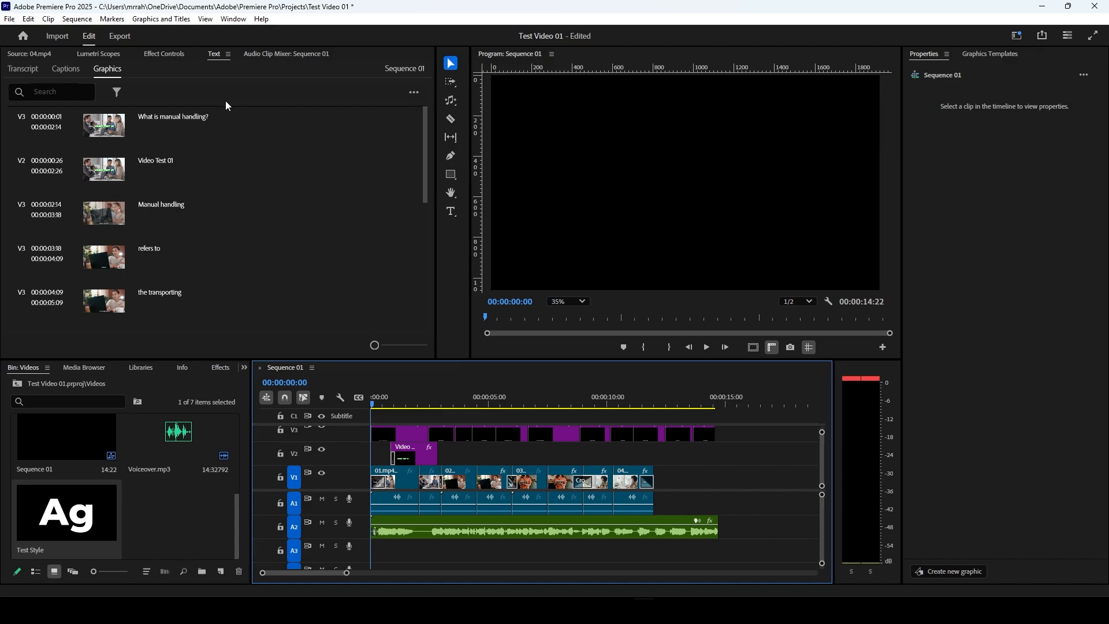
Step: Save the Test Video 01 project under its current name
click(12, 22)
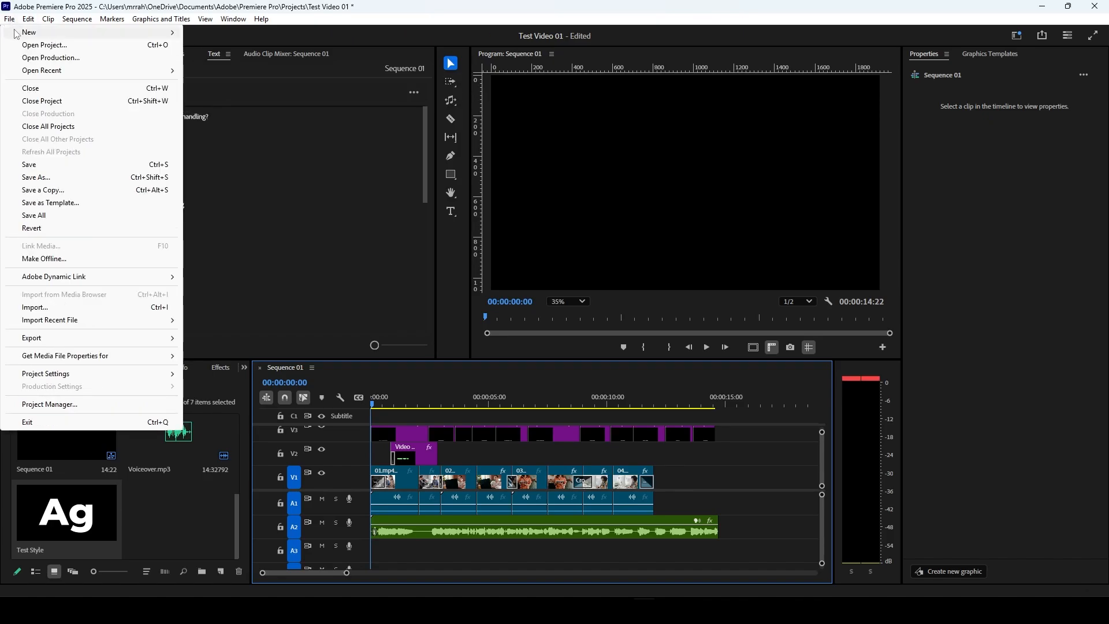
mouse_move(17, 33)
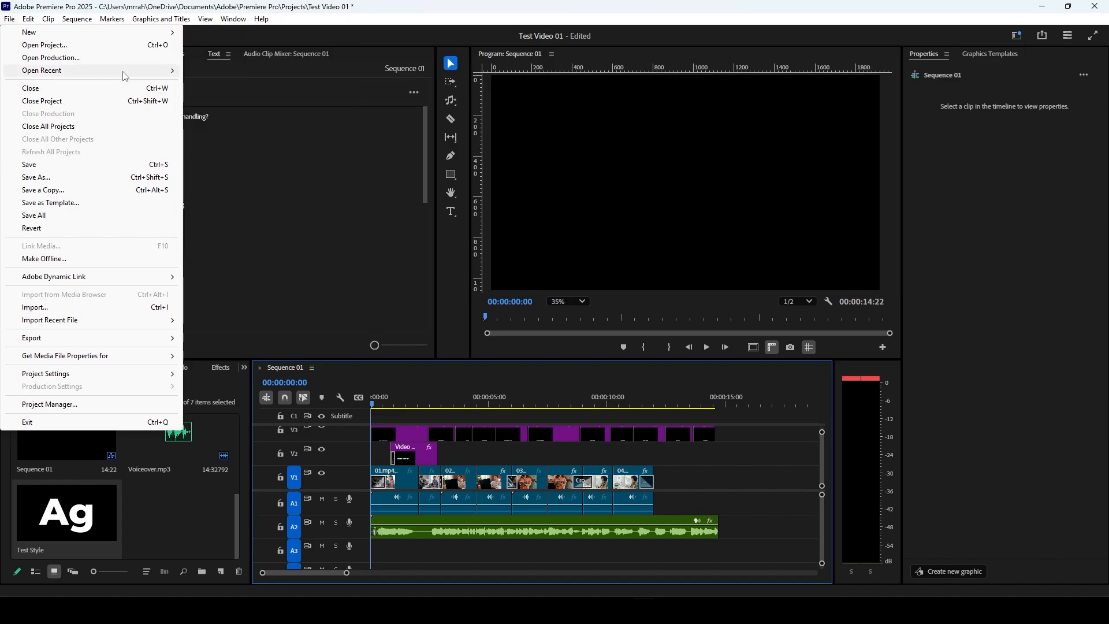
mouse_move(125, 75)
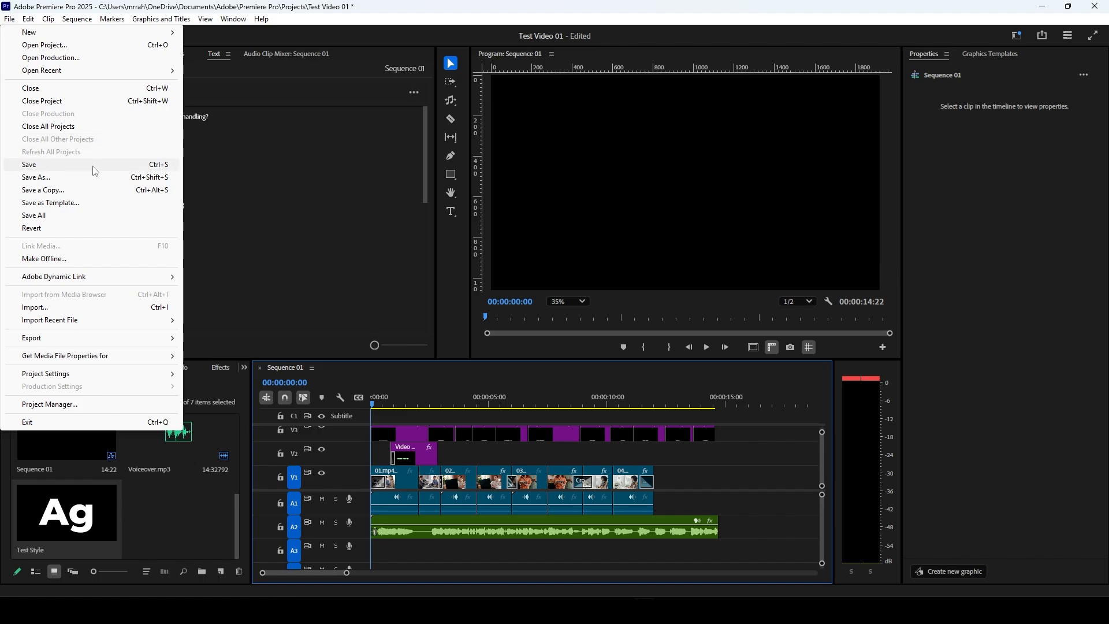
click(154, 169)
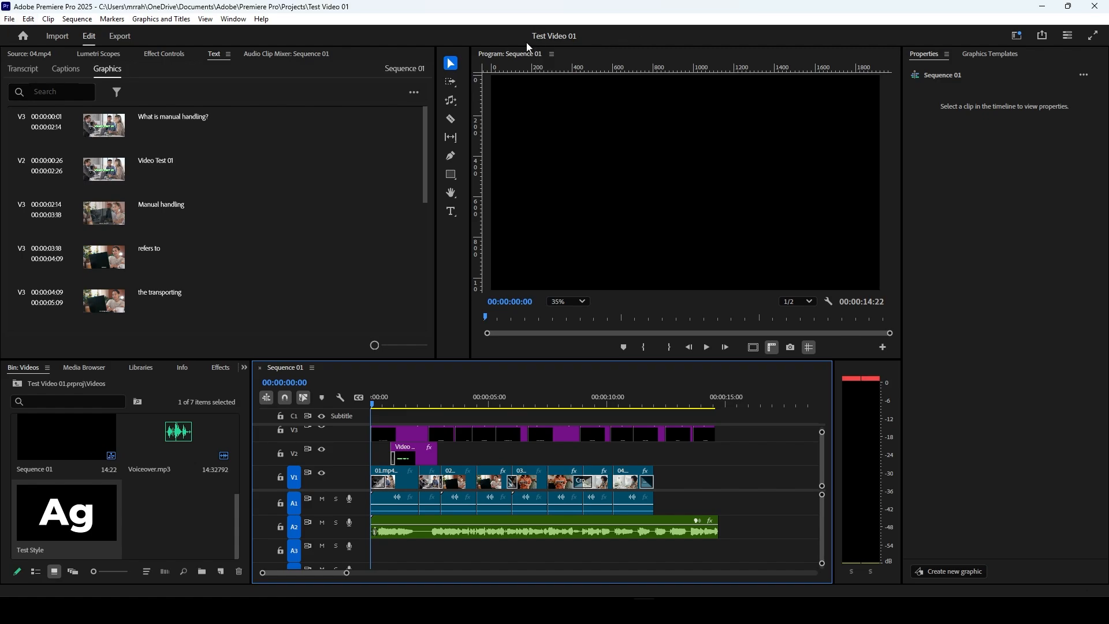
Step: Open the general project settings and examine the available renderer and preview cache options
click(9, 19)
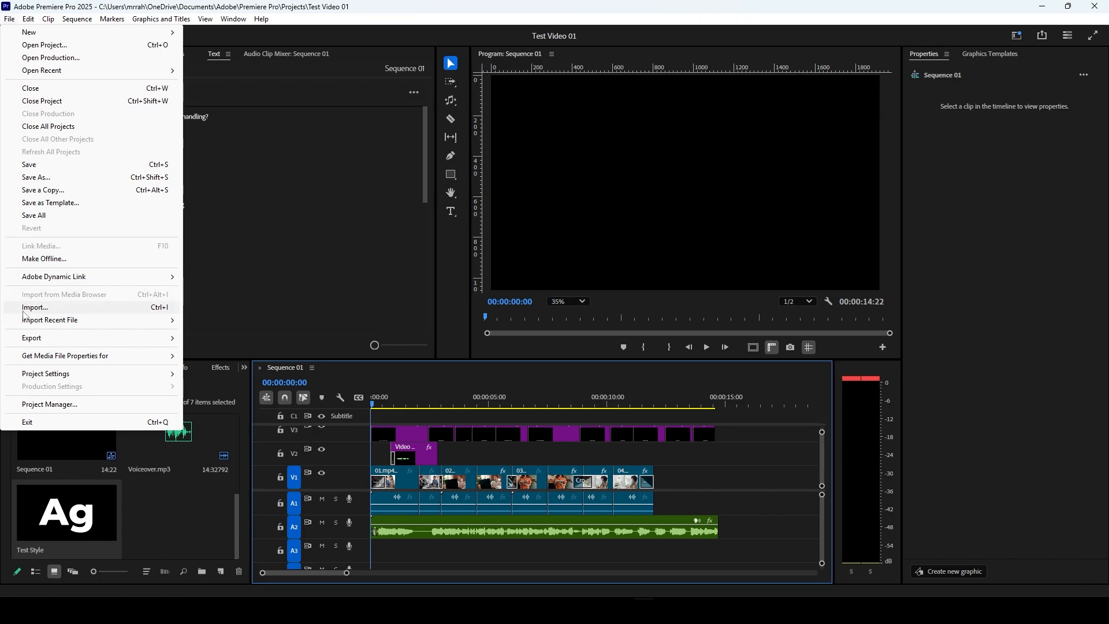
mouse_move(45, 327)
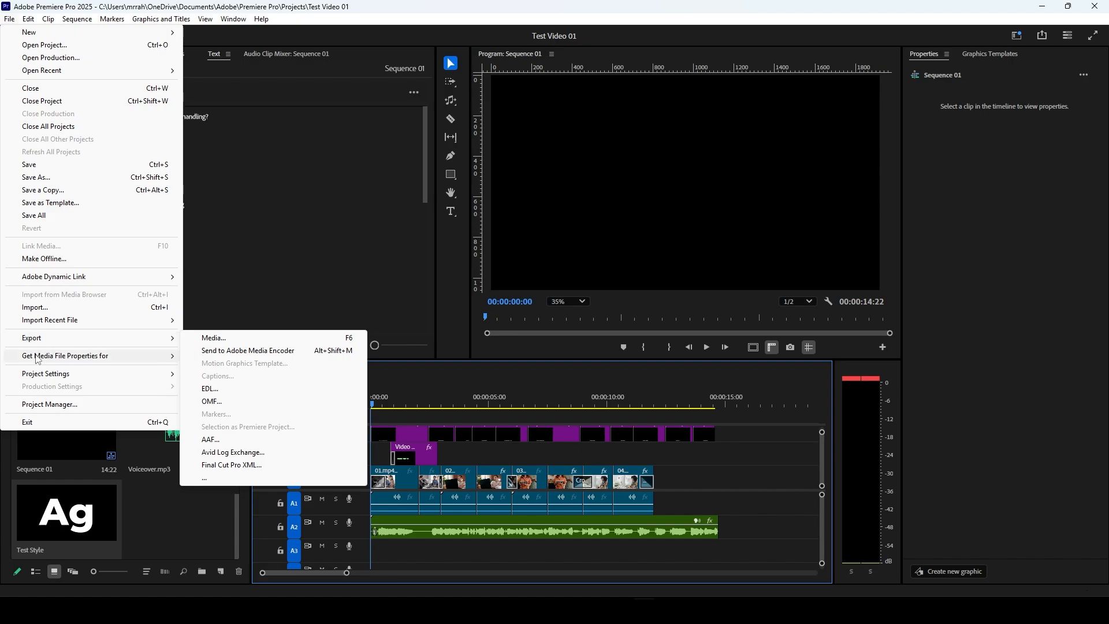
mouse_move(51, 375)
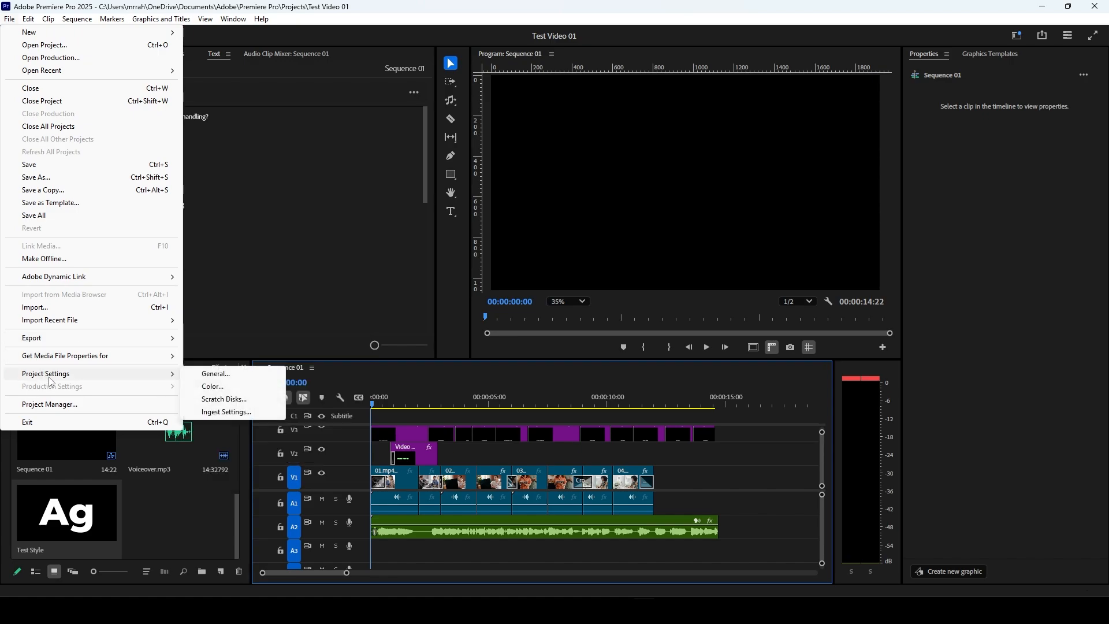
click(225, 376)
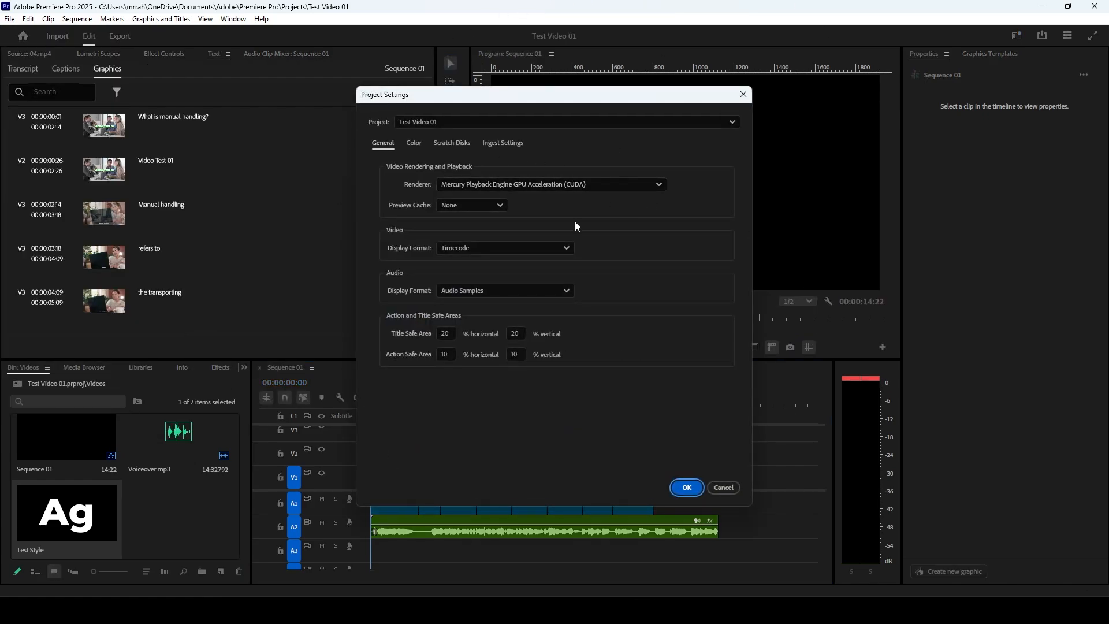
drag(574, 95, 578, 62)
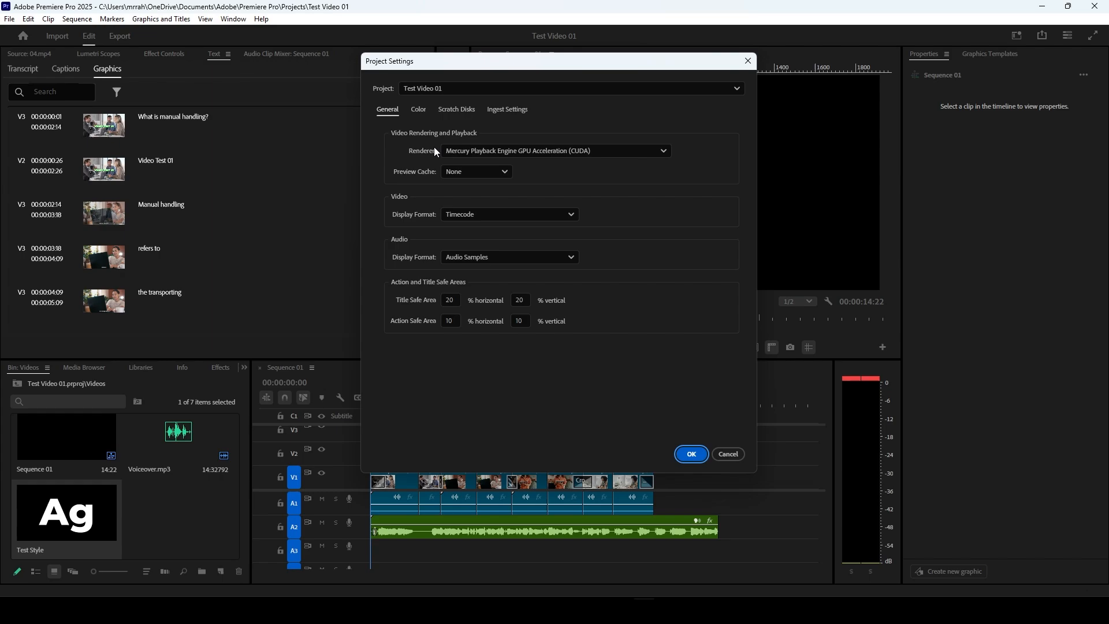
click(477, 152)
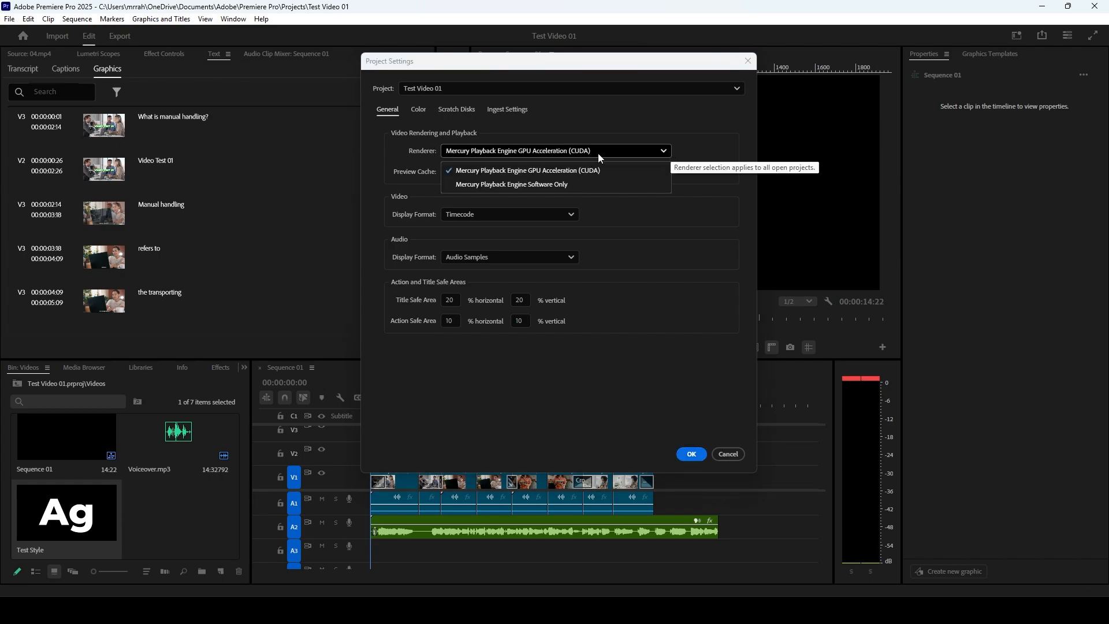
click(514, 154)
click(450, 173)
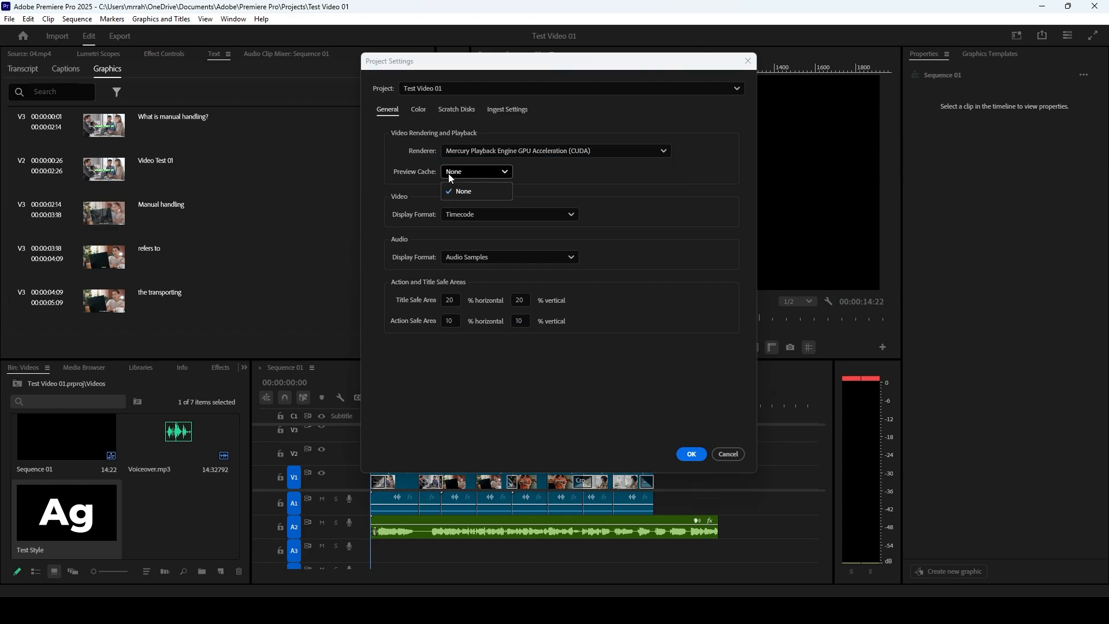
click(451, 175)
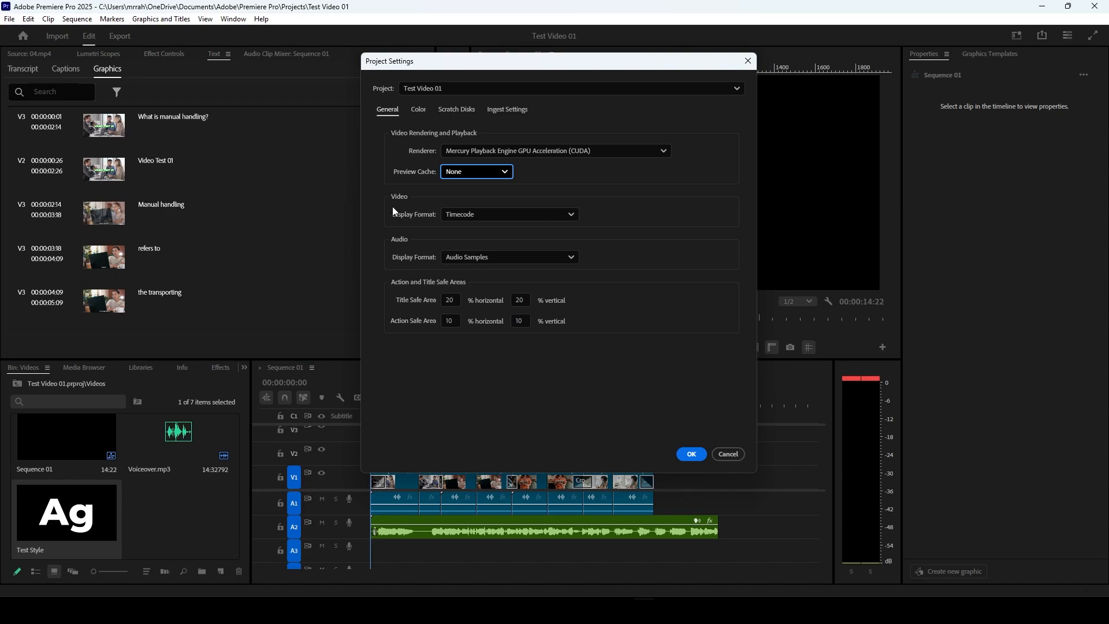
Step: Examine the available display format options for video and audio in the general project settings
click(452, 215)
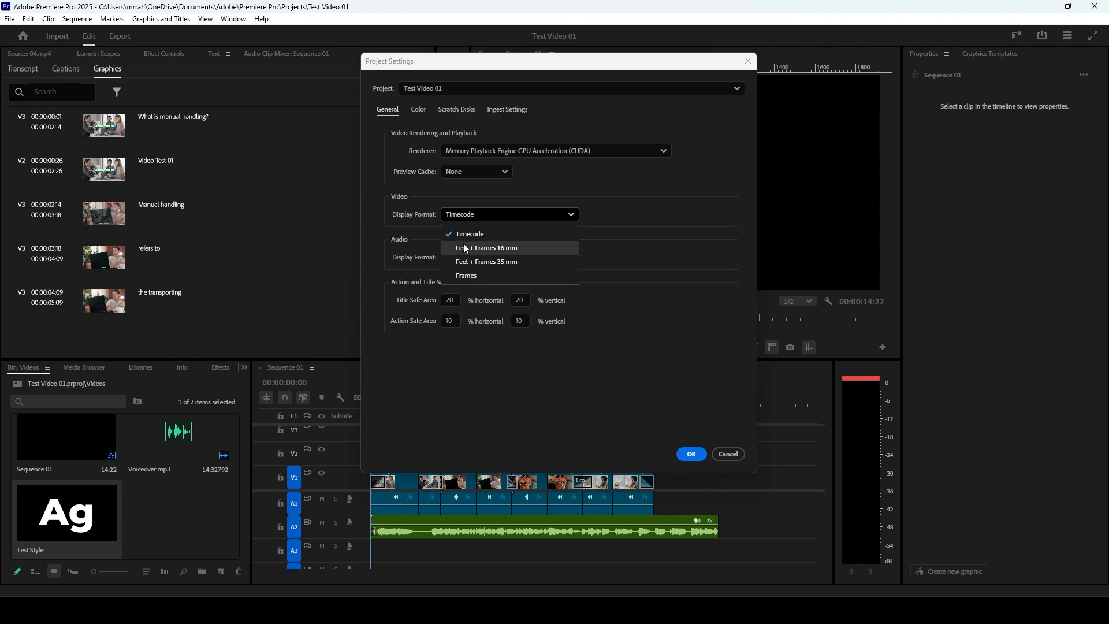
click(473, 215)
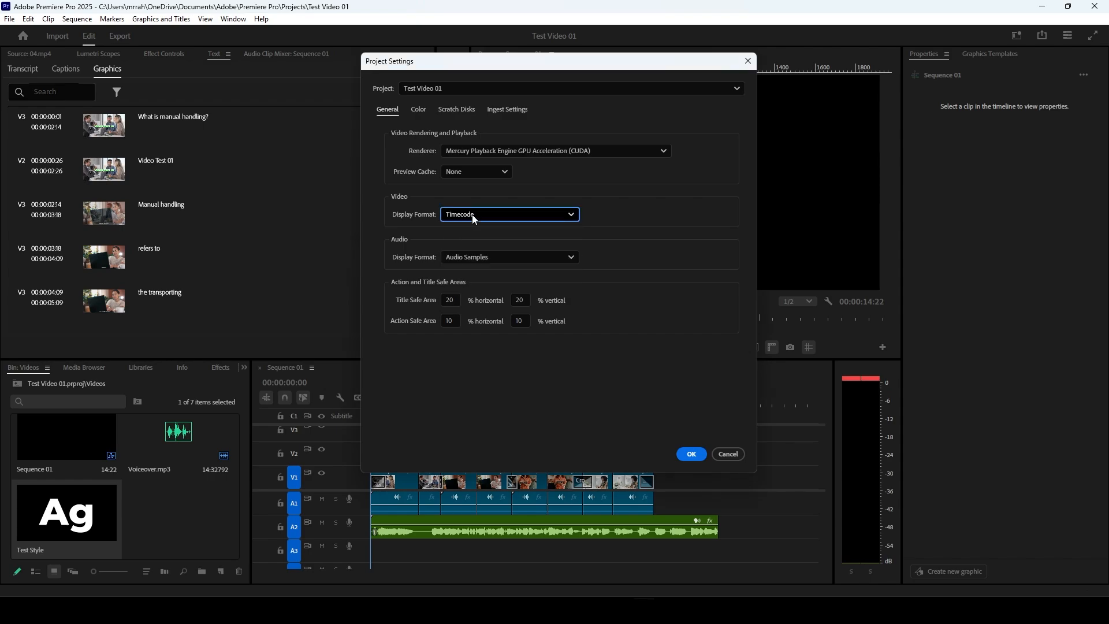
click(487, 257)
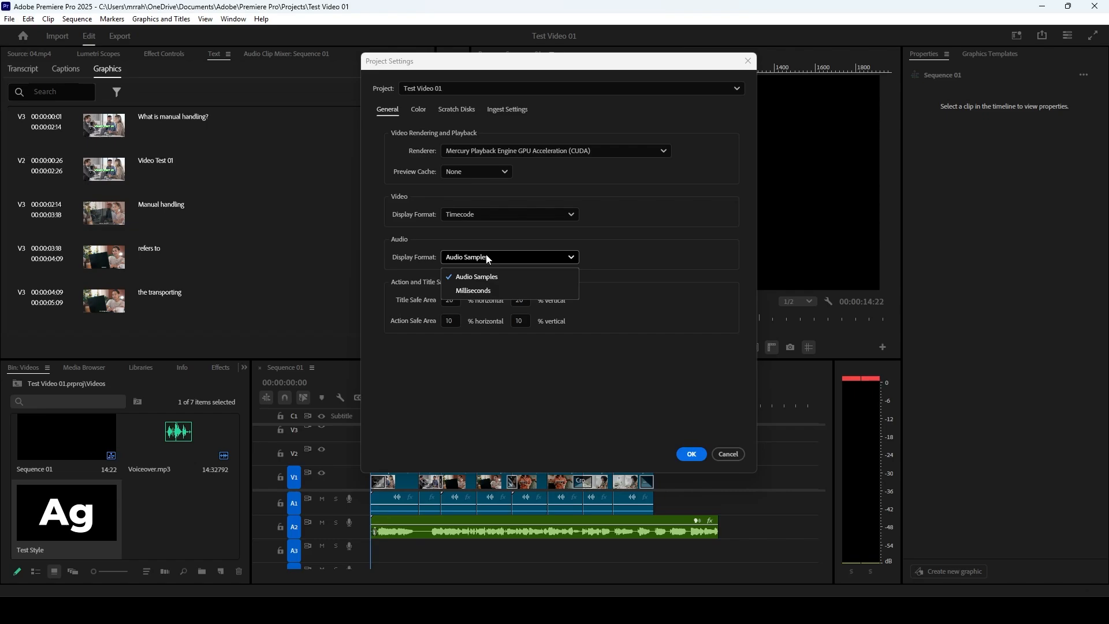
click(488, 259)
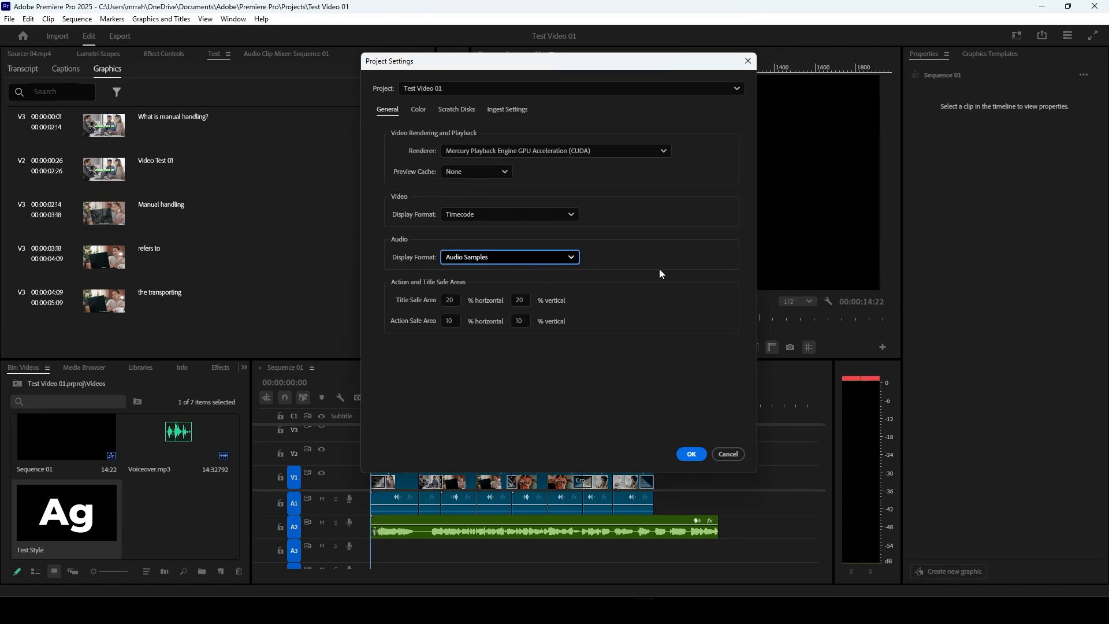
Step: Review the project's color, scratch disk and ingest settings, including the ingest action options, and accept the project settings
click(418, 111)
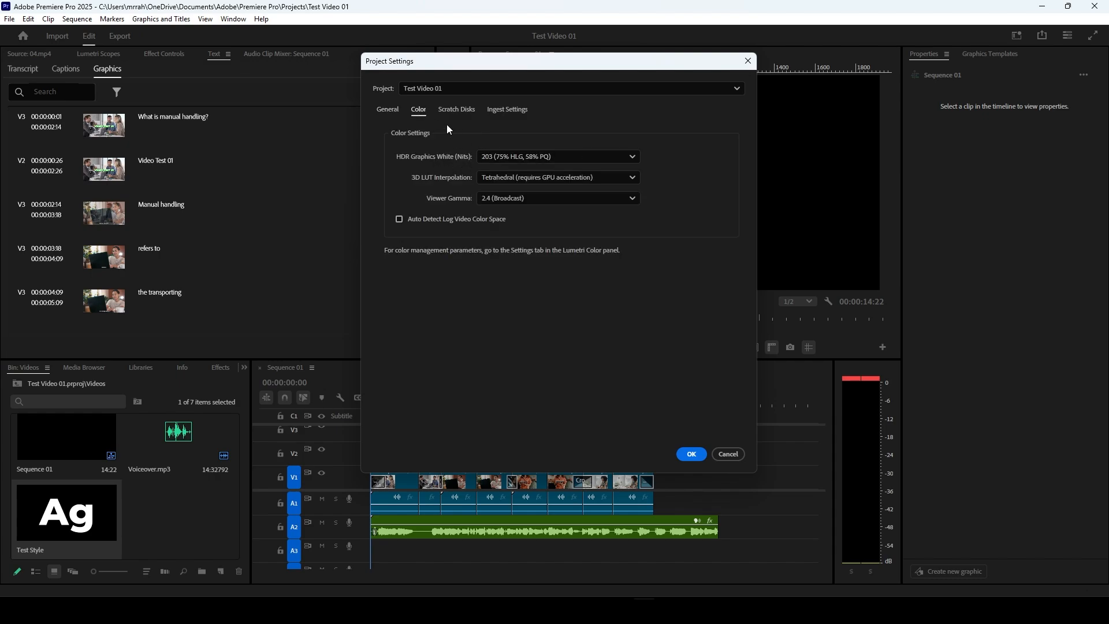
click(465, 110)
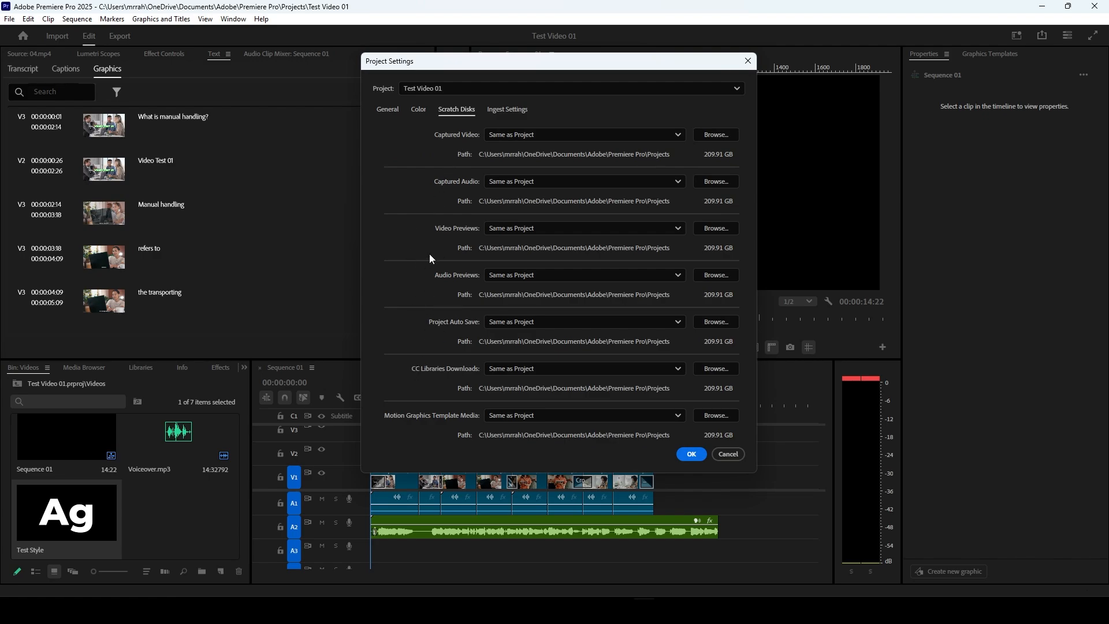
click(507, 112)
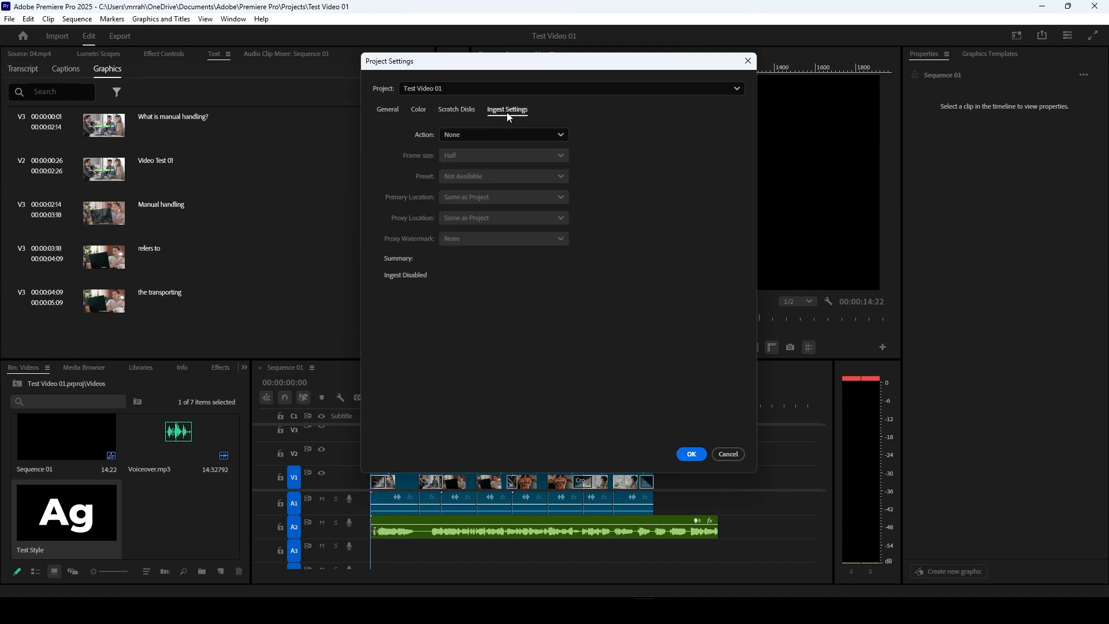
click(504, 131)
click(504, 130)
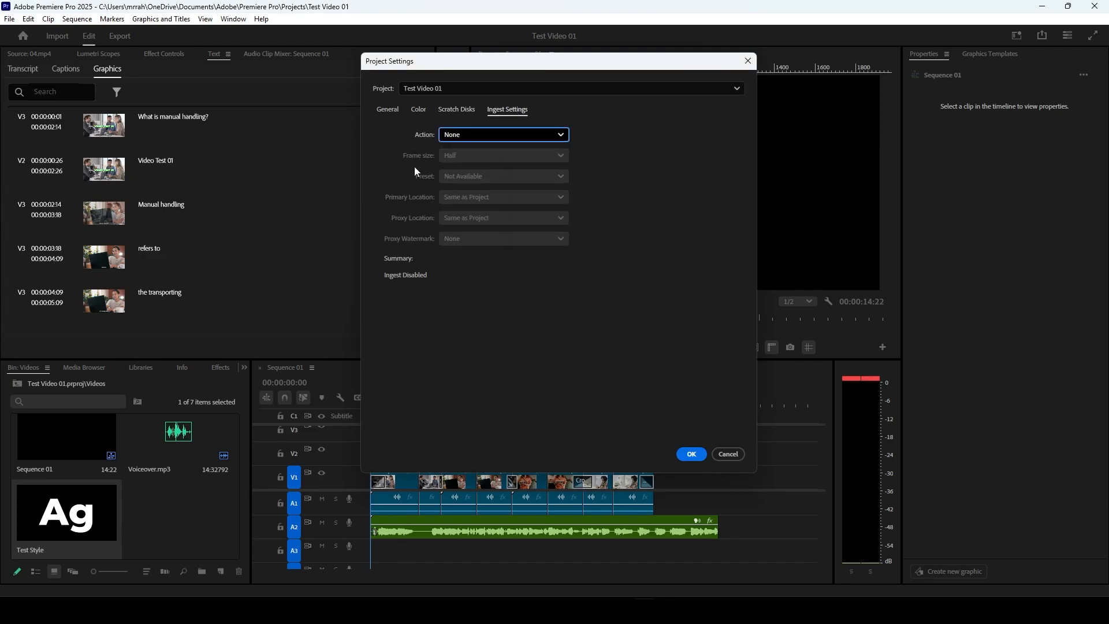
click(475, 136)
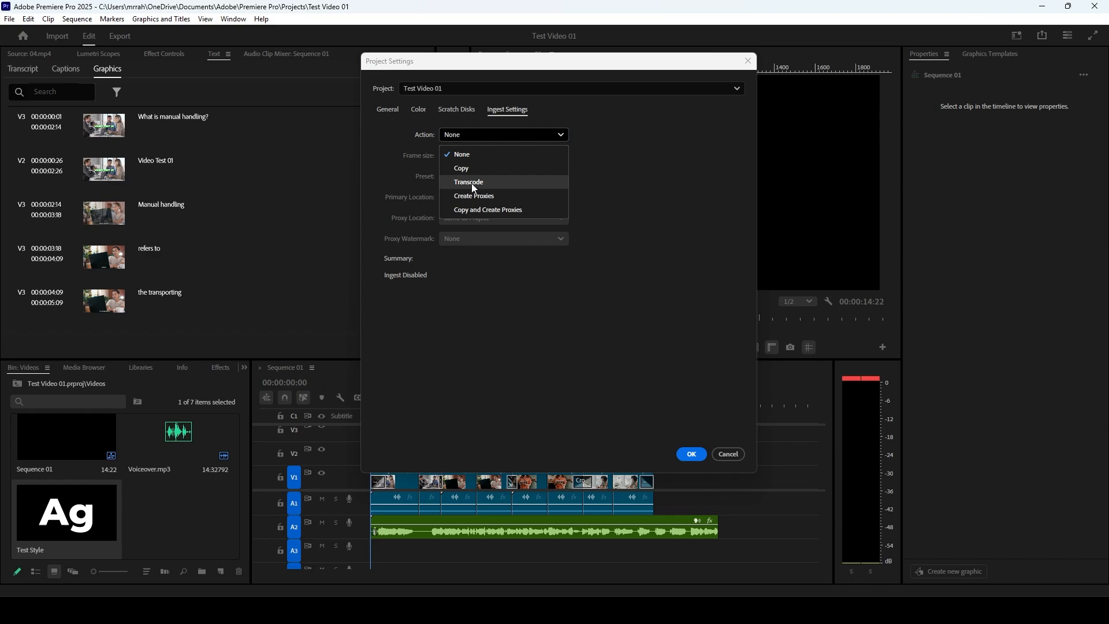
click(665, 197)
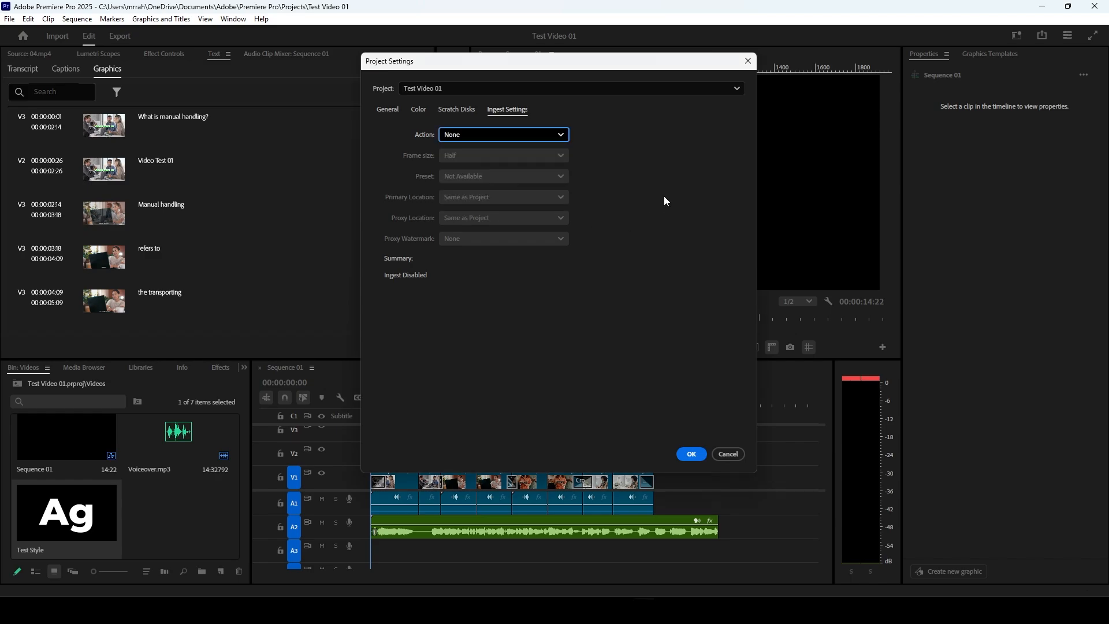
click(657, 88)
click(658, 88)
click(687, 454)
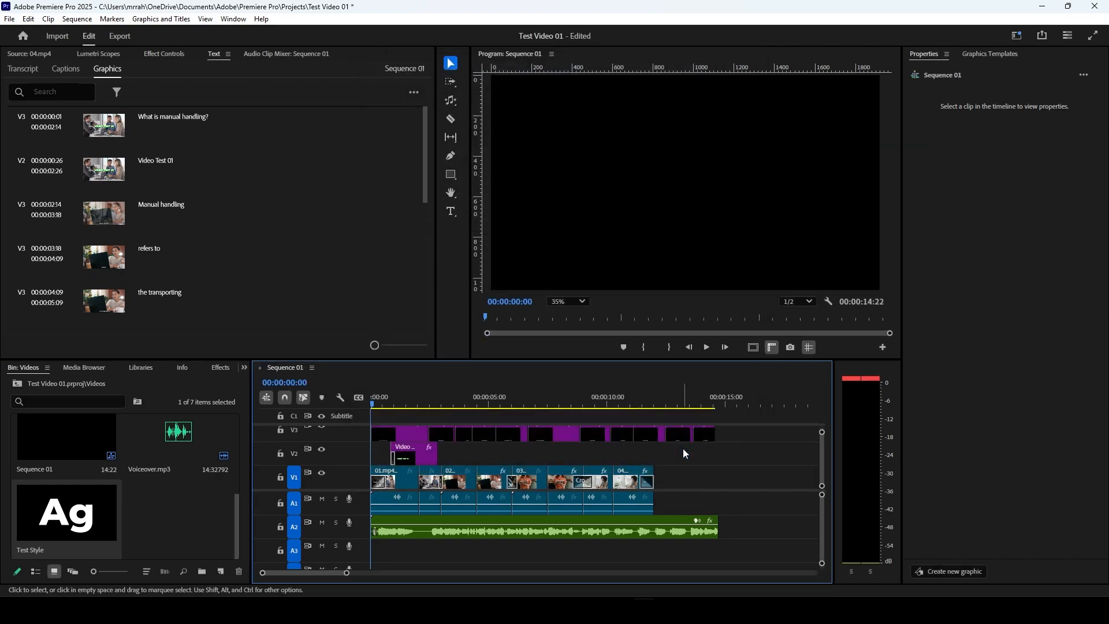
Step: Open the Project Manager to examine the options for collecting the project's files
click(9, 21)
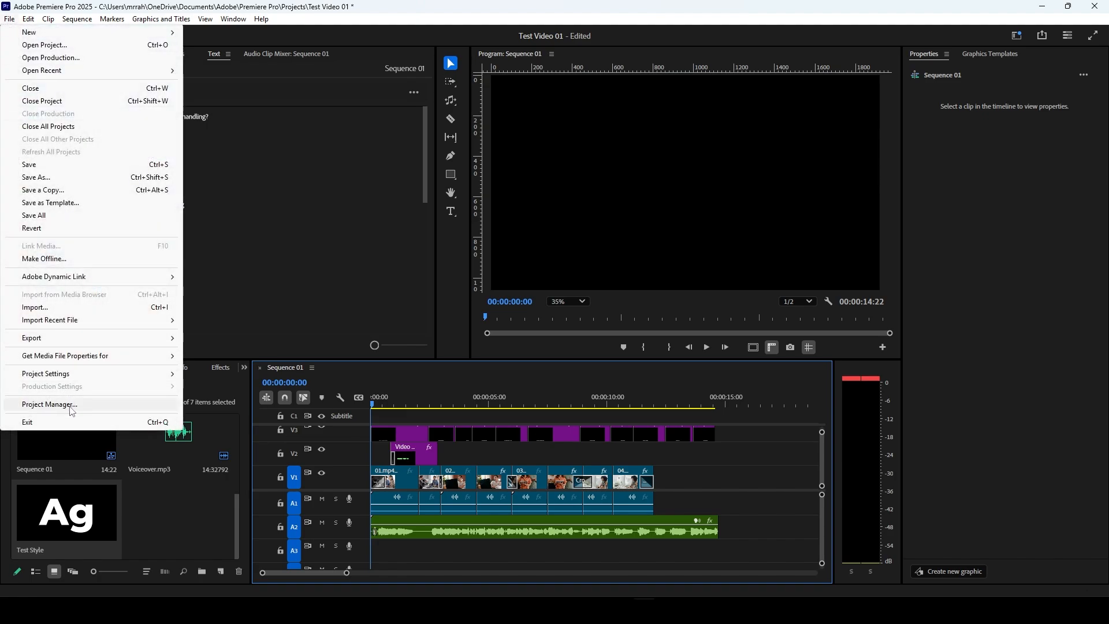
click(49, 404)
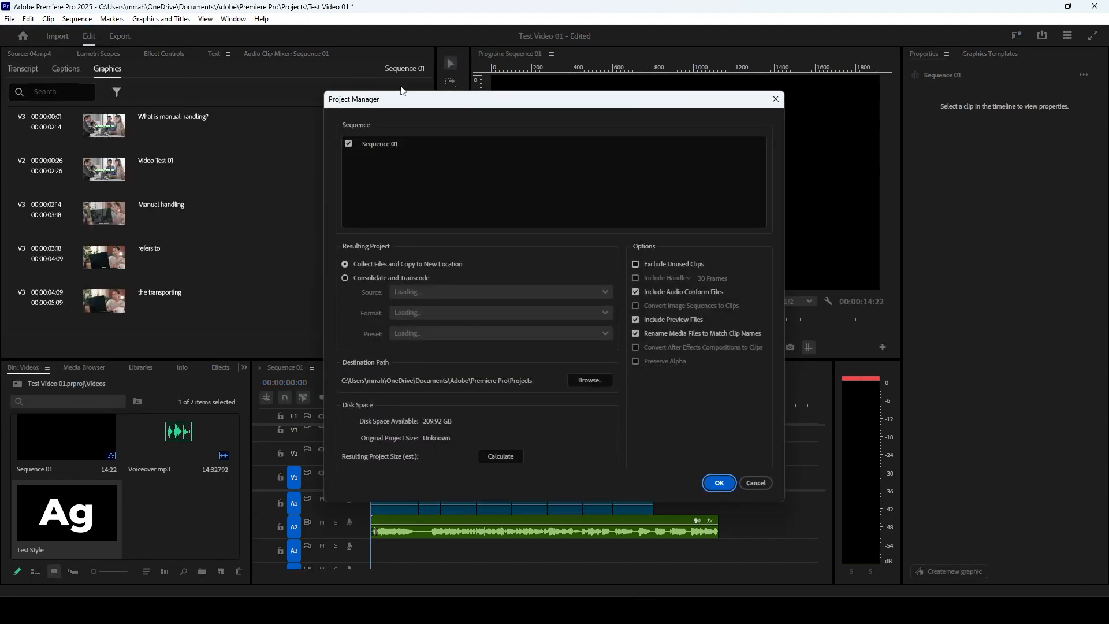
drag(403, 94, 406, 46)
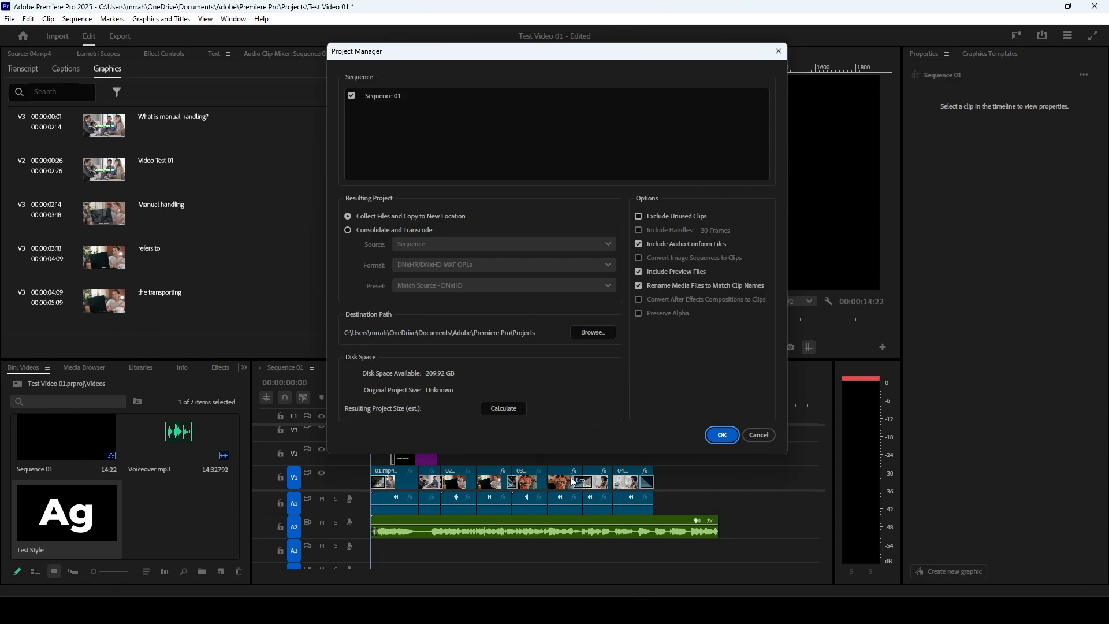
Step: Try to collect the project's files with the Project Manager, declining to save the project
click(715, 441)
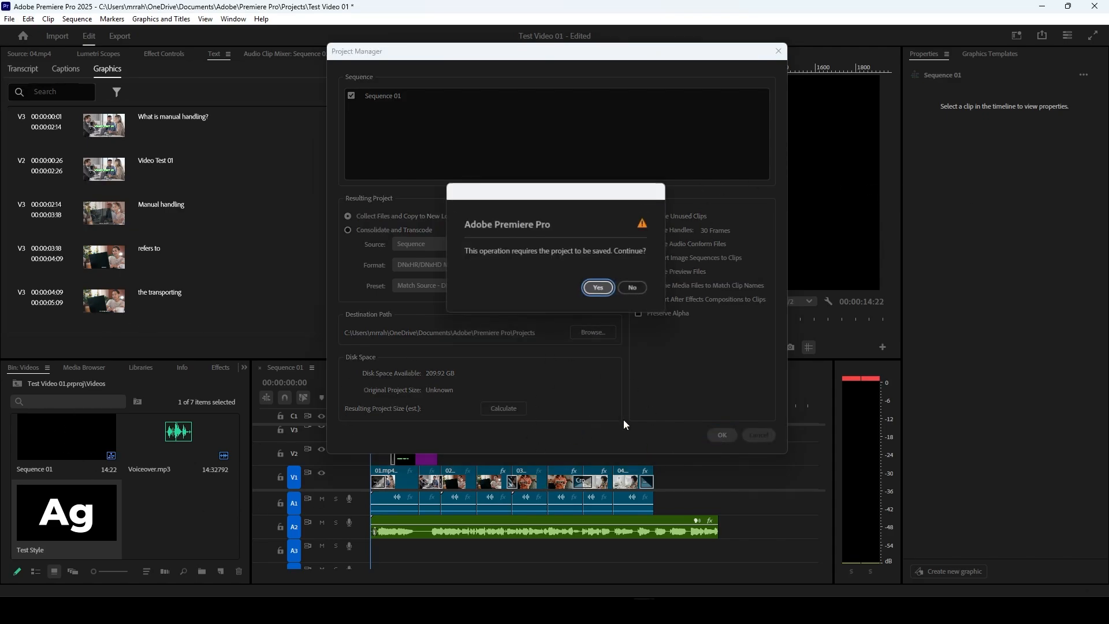
click(636, 290)
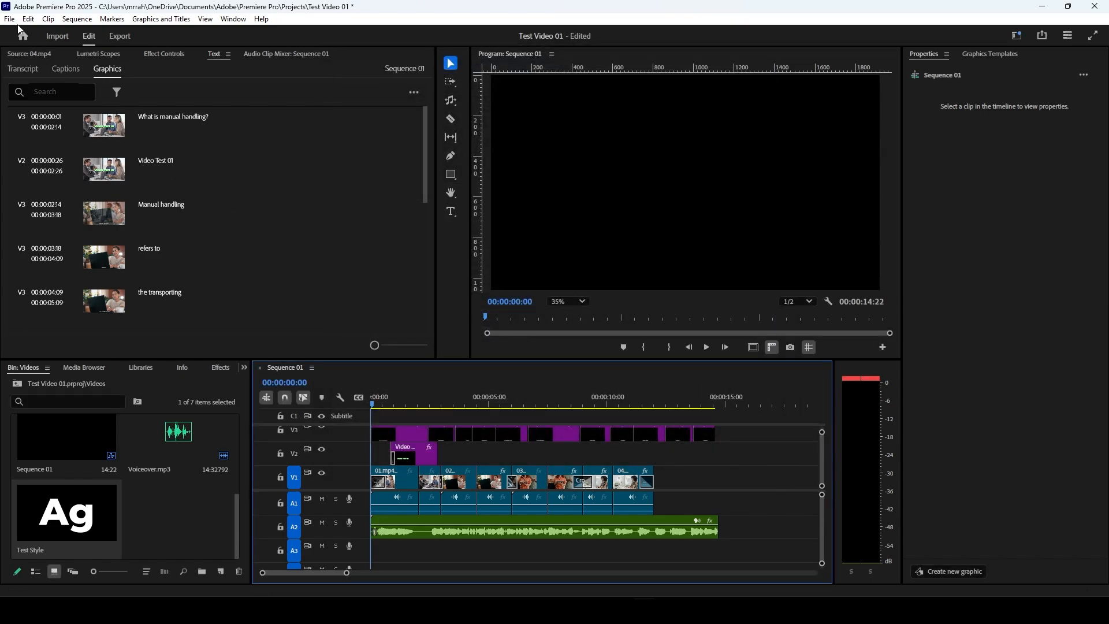
Step: Open the keyboard shortcut settings and examine the available shortcut presets
click(13, 19)
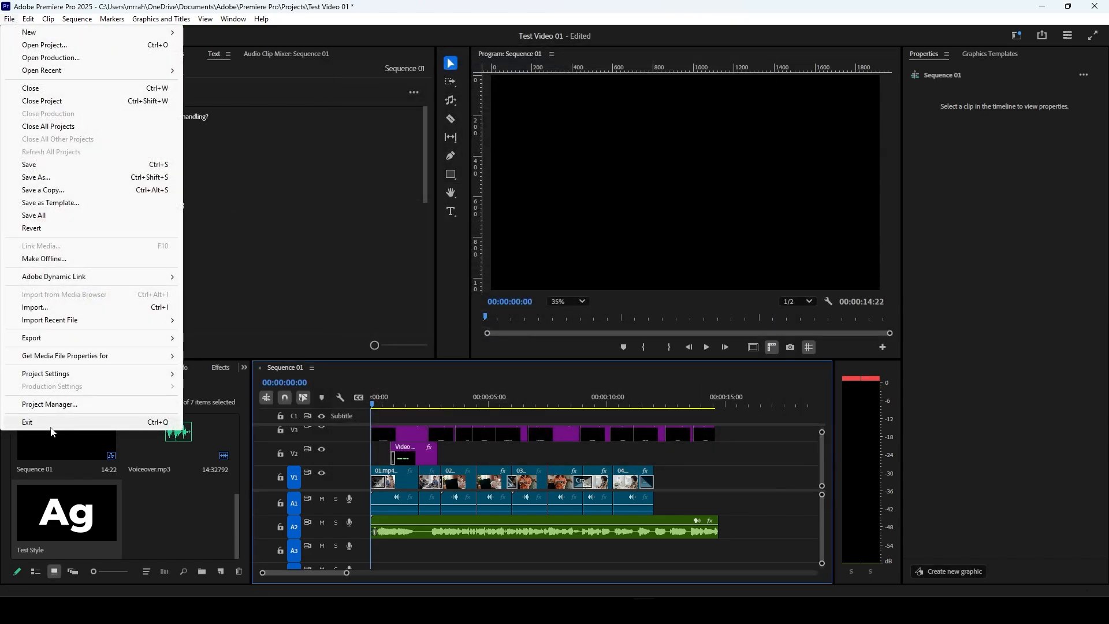
mouse_move(33, 21)
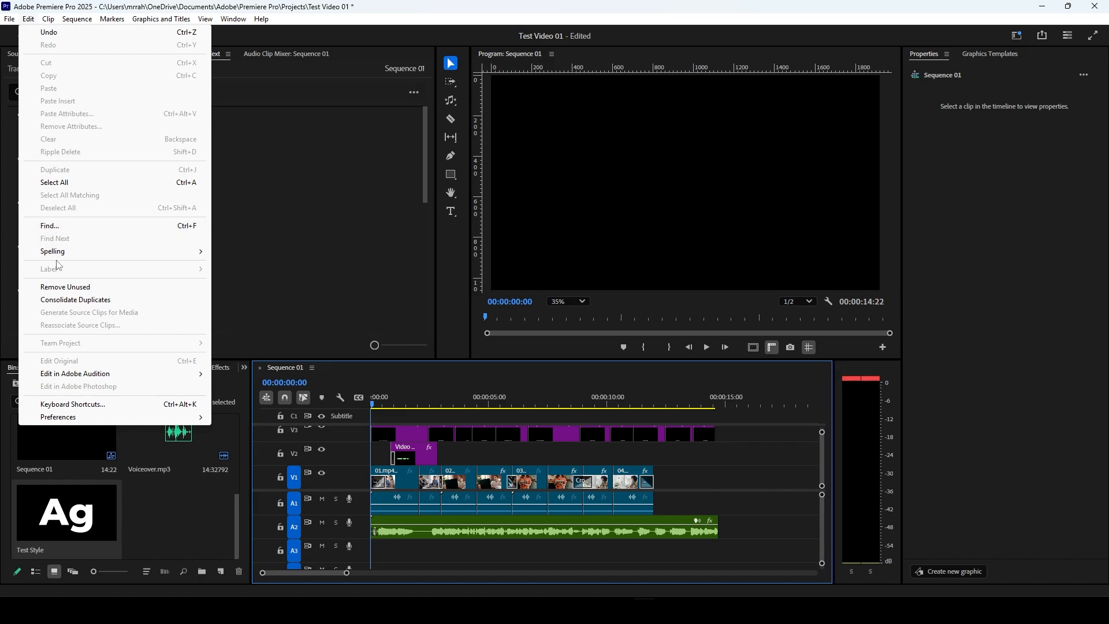
mouse_move(60, 258)
mouse_move(201, 376)
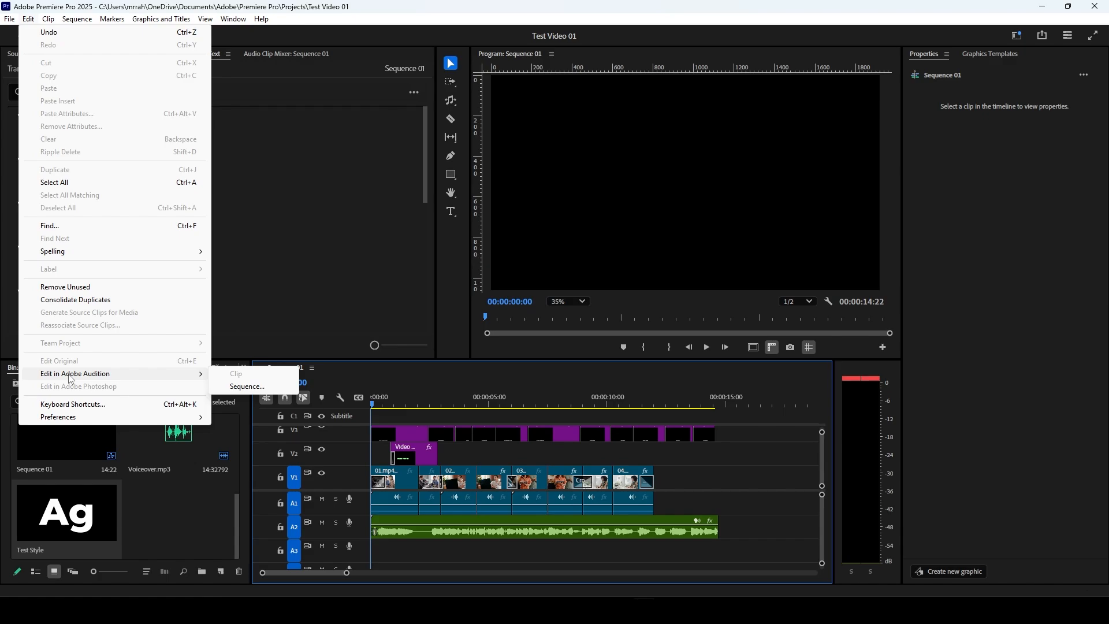
click(119, 405)
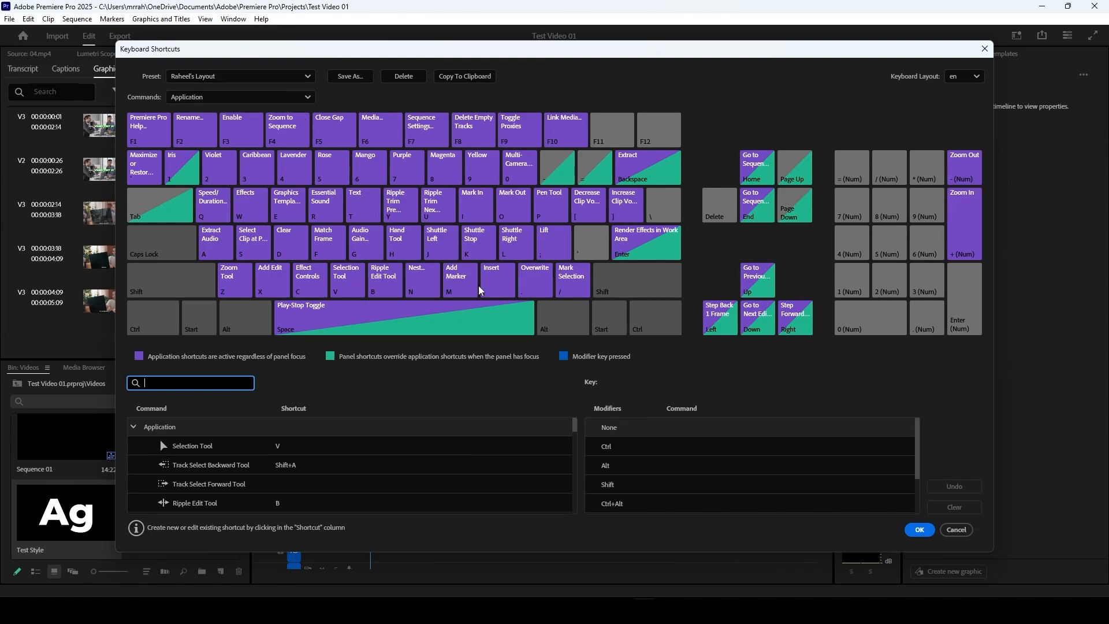
click(308, 76)
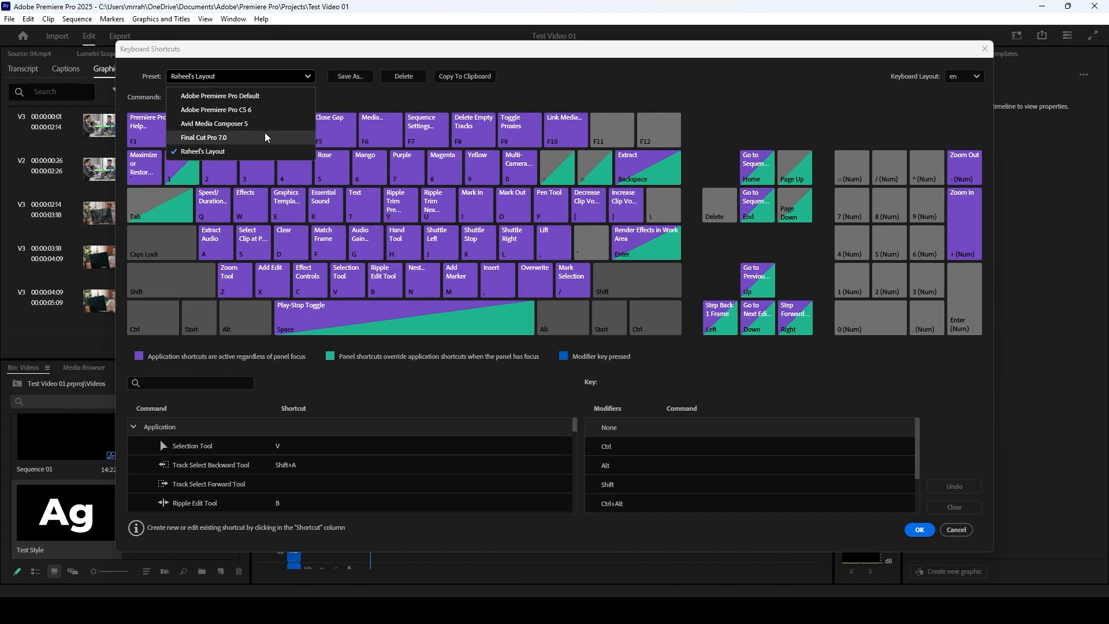
click(342, 107)
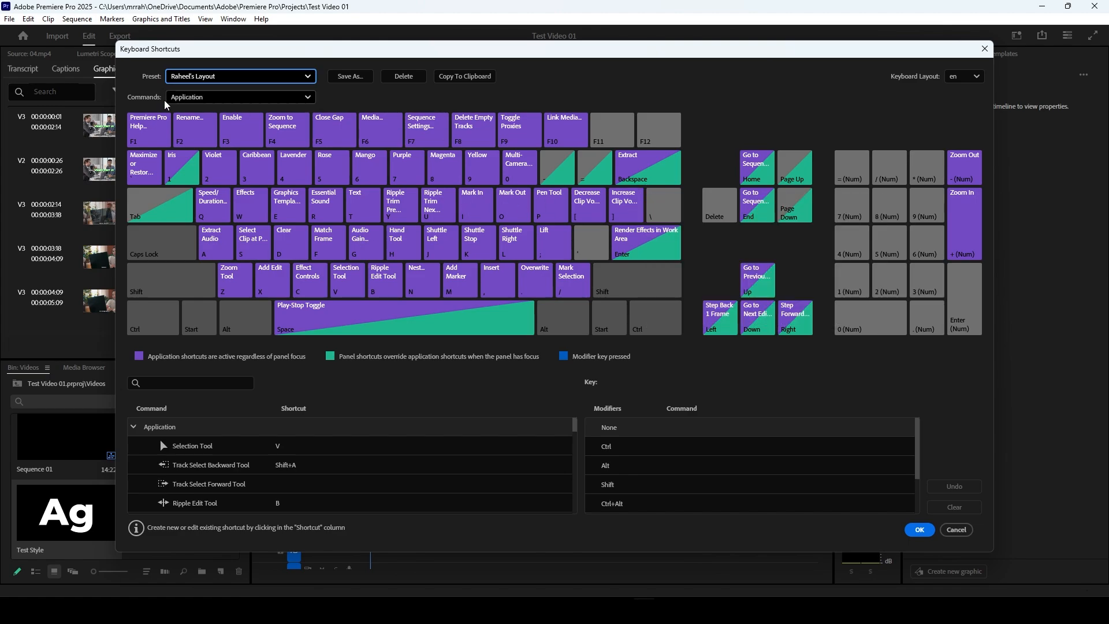
Step: Compare the Adobe Premiere Pro Default shortcut preset with the custom layout and reselect the custom layout
click(194, 76)
click(195, 97)
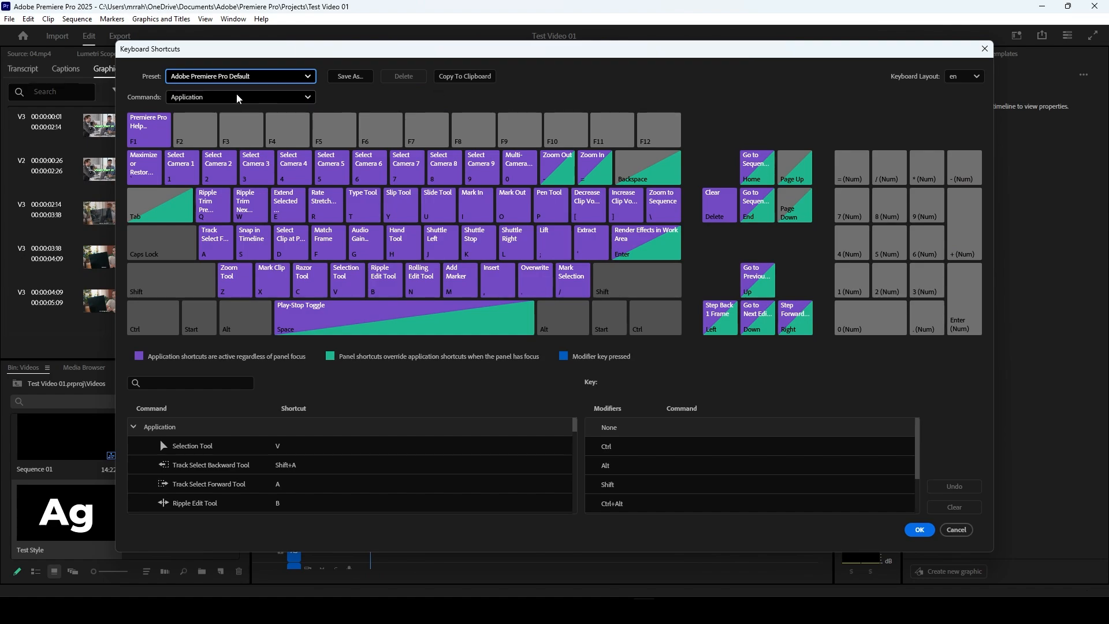
click(261, 78)
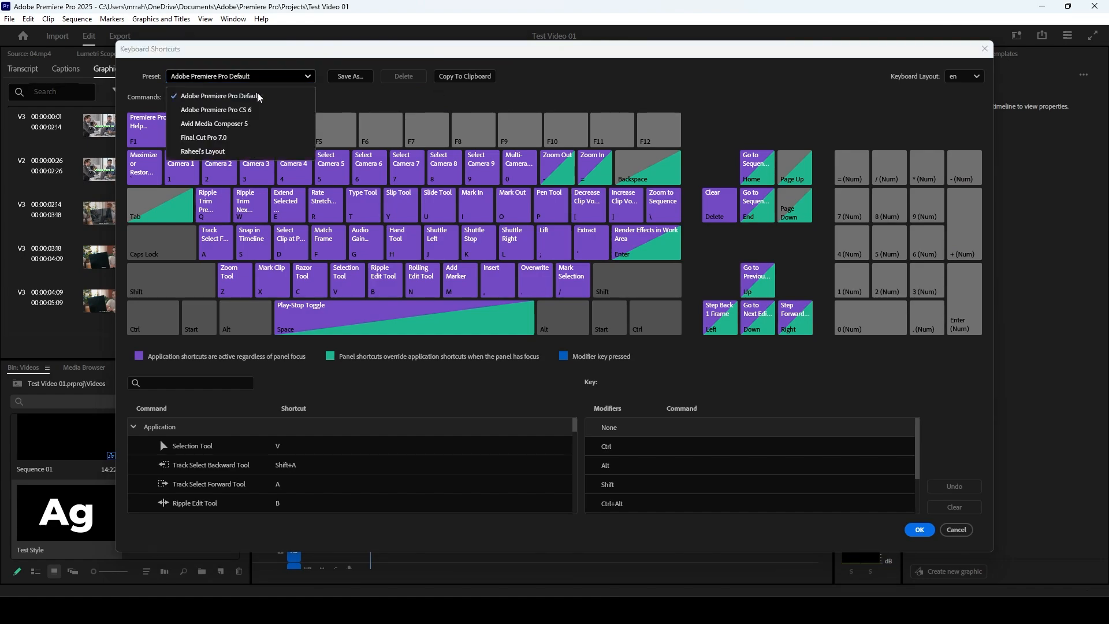
click(247, 153)
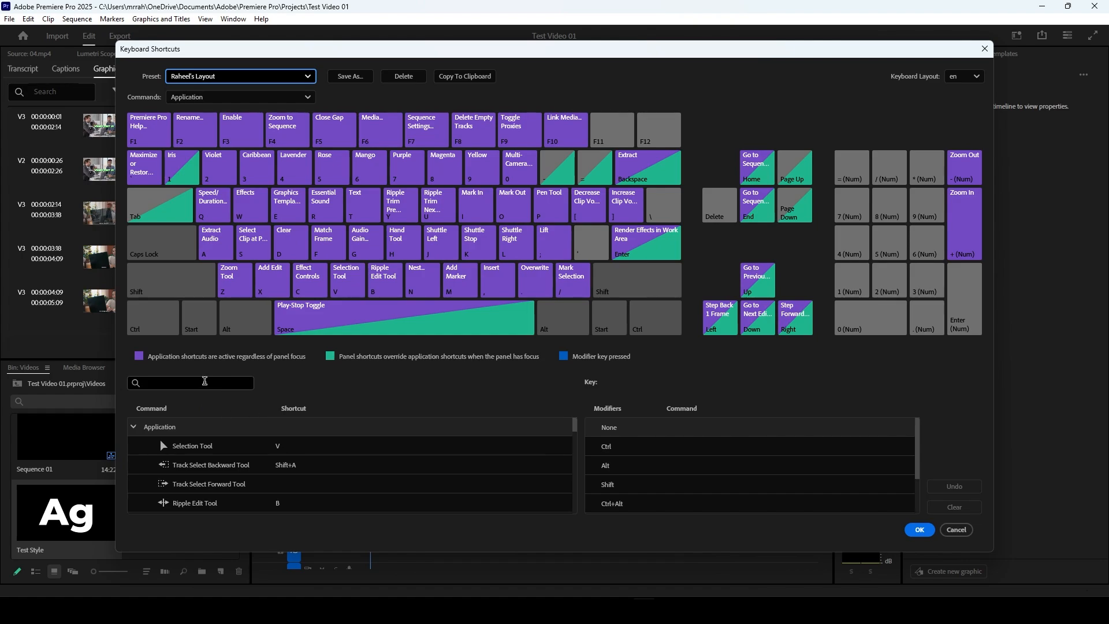
Step: Search the keyboard shortcuts for "clear" and open an additional shortcut entry for the Clear command
click(205, 381)
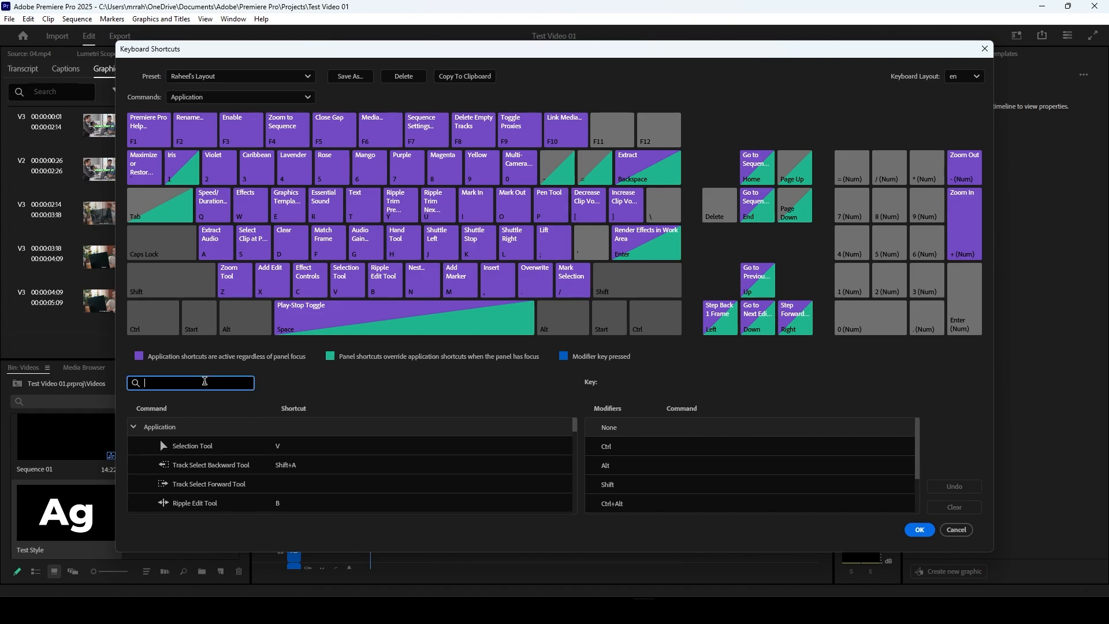
text(clear)
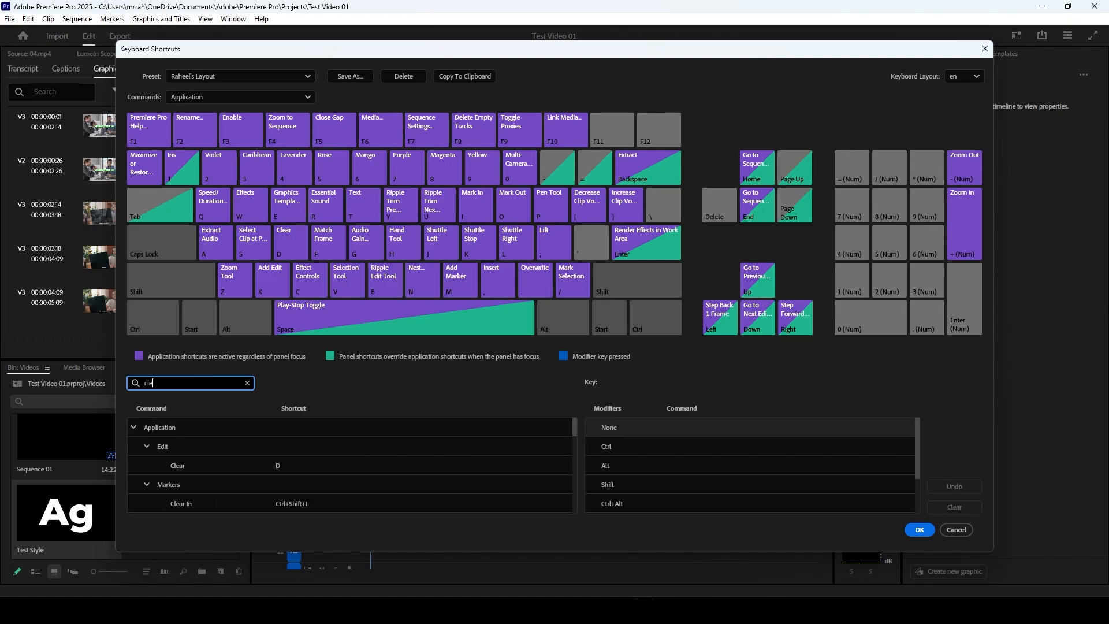
click(293, 465)
click(292, 466)
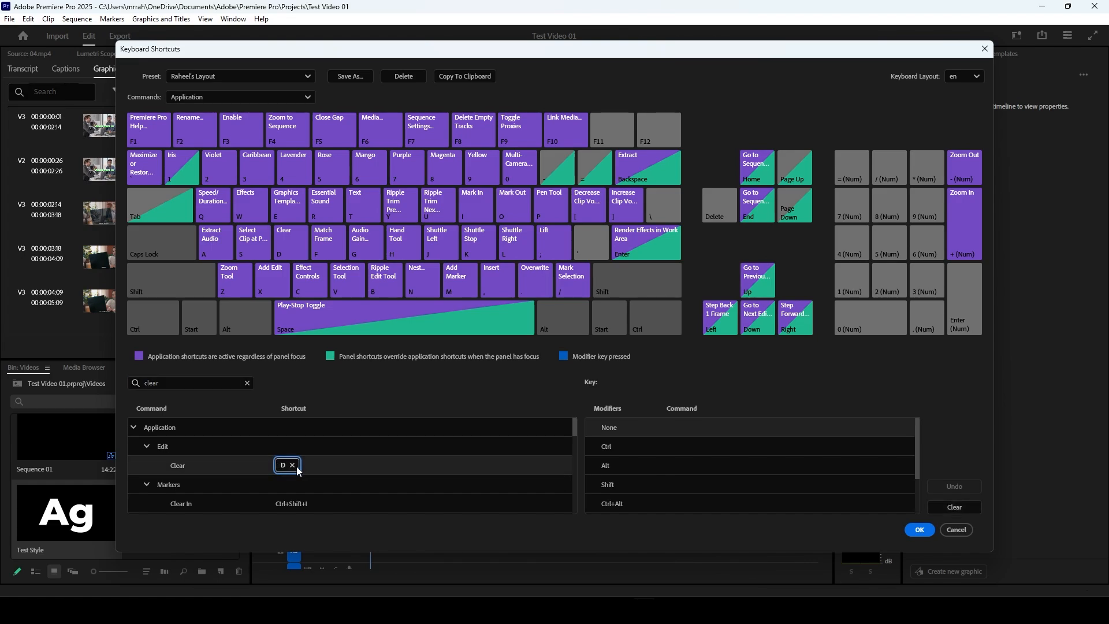
click(319, 466)
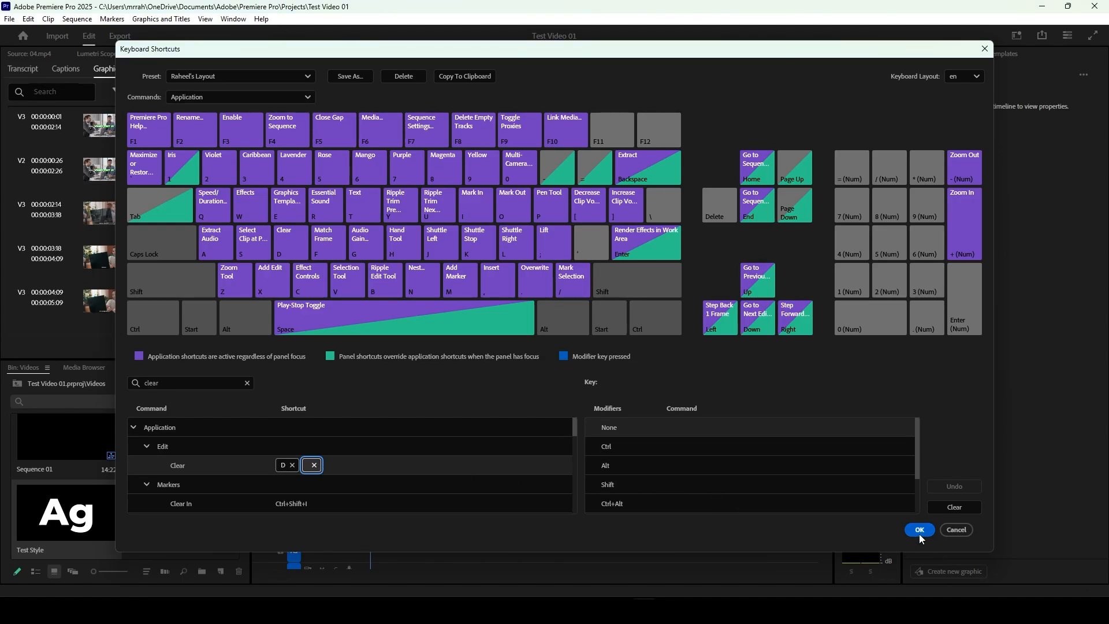
Step: Examine the available keyboard layout languages and accept the keyboard shortcut settings
click(977, 77)
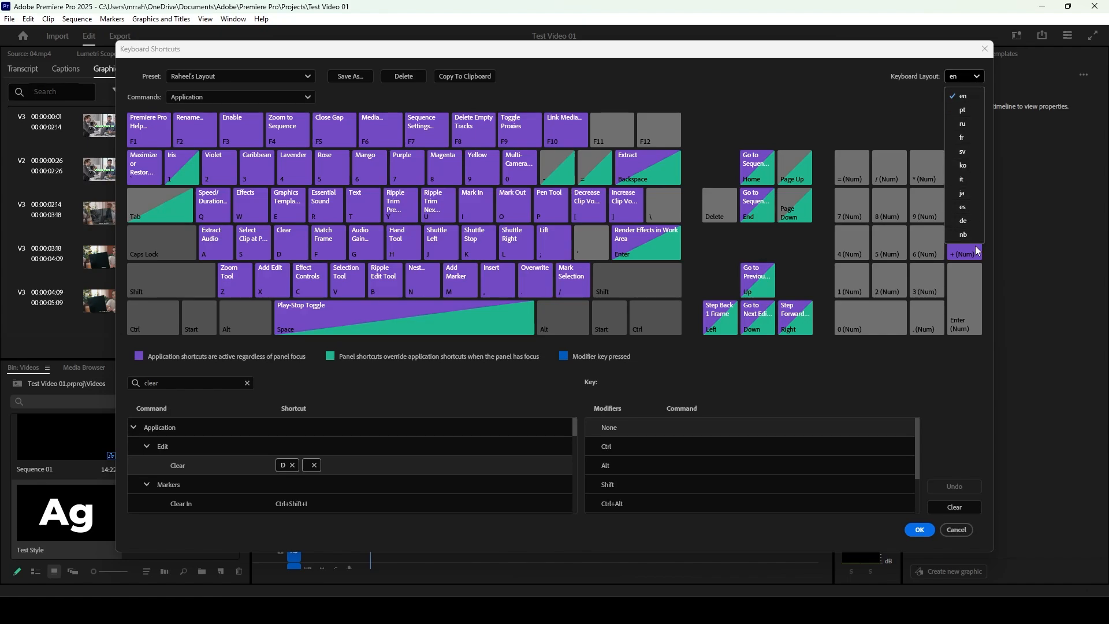
click(884, 116)
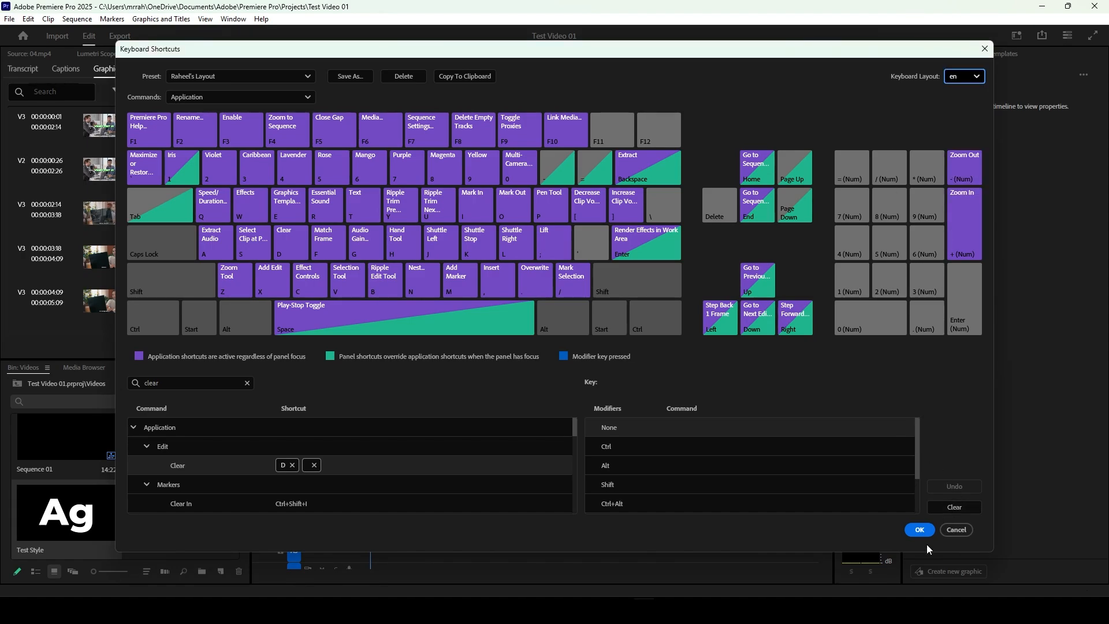
click(920, 531)
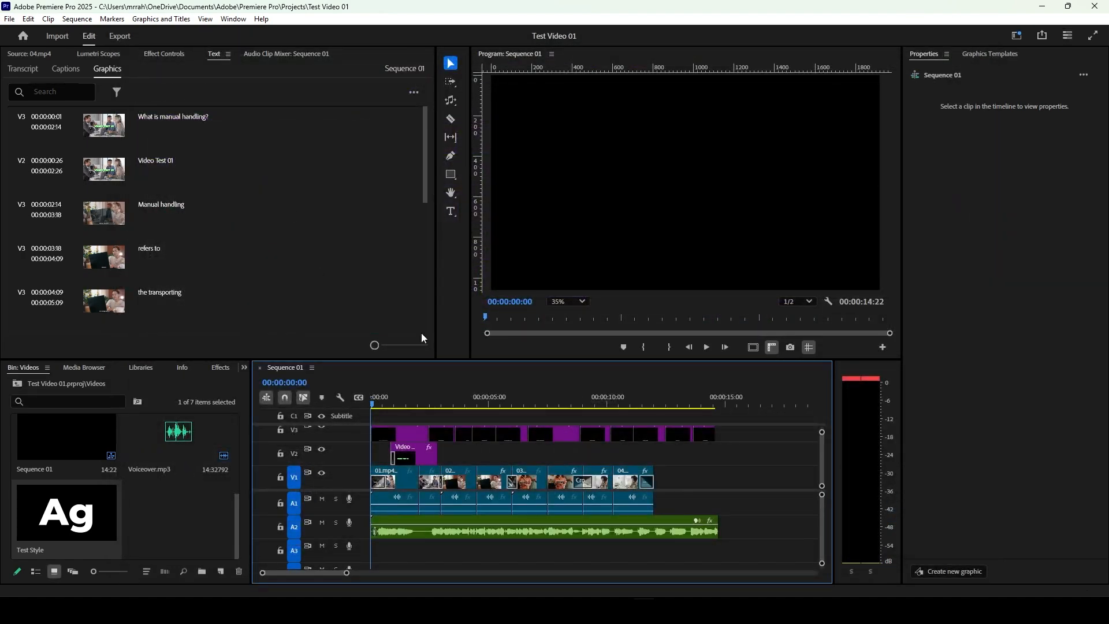
Step: Open the program preferences and review the General, Appearance, Audio, Audio Hardware and Auto Save settings
click(29, 19)
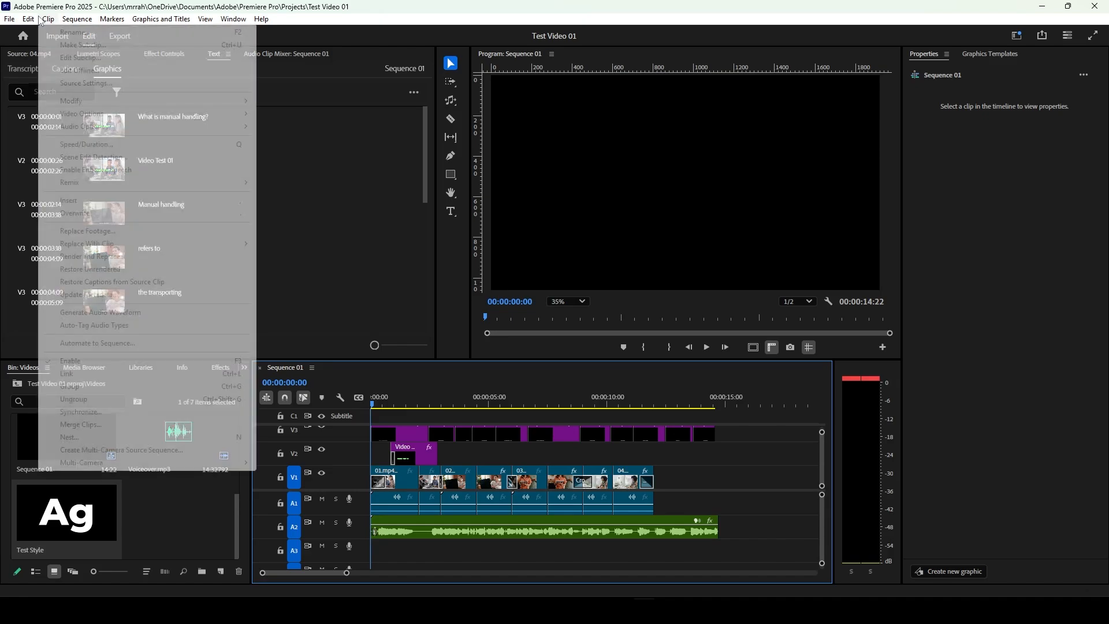
mouse_move(174, 417)
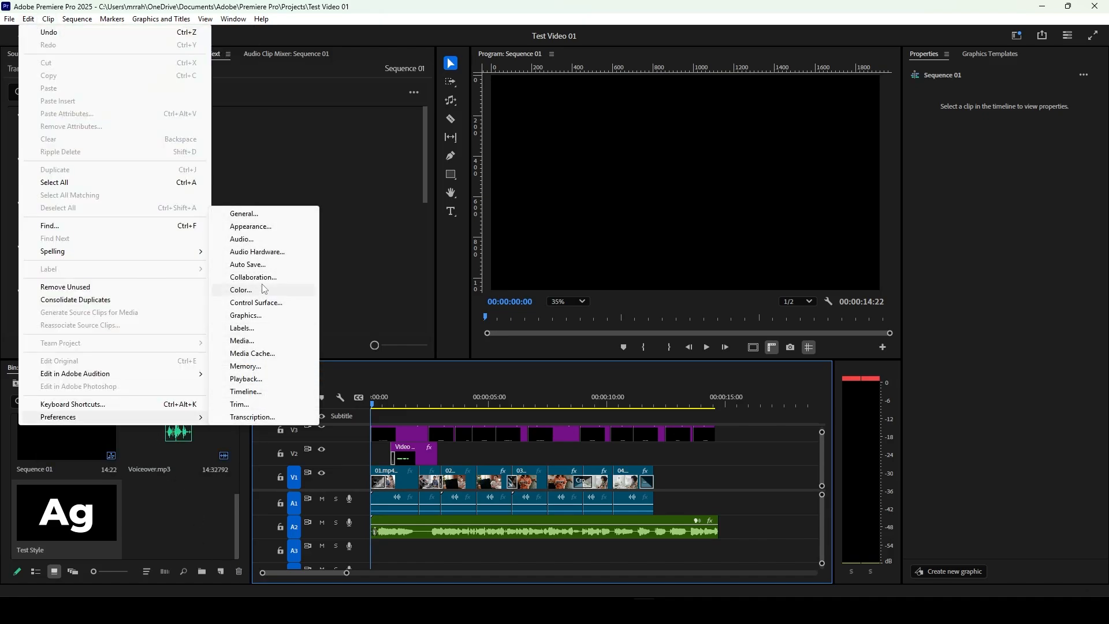
click(280, 219)
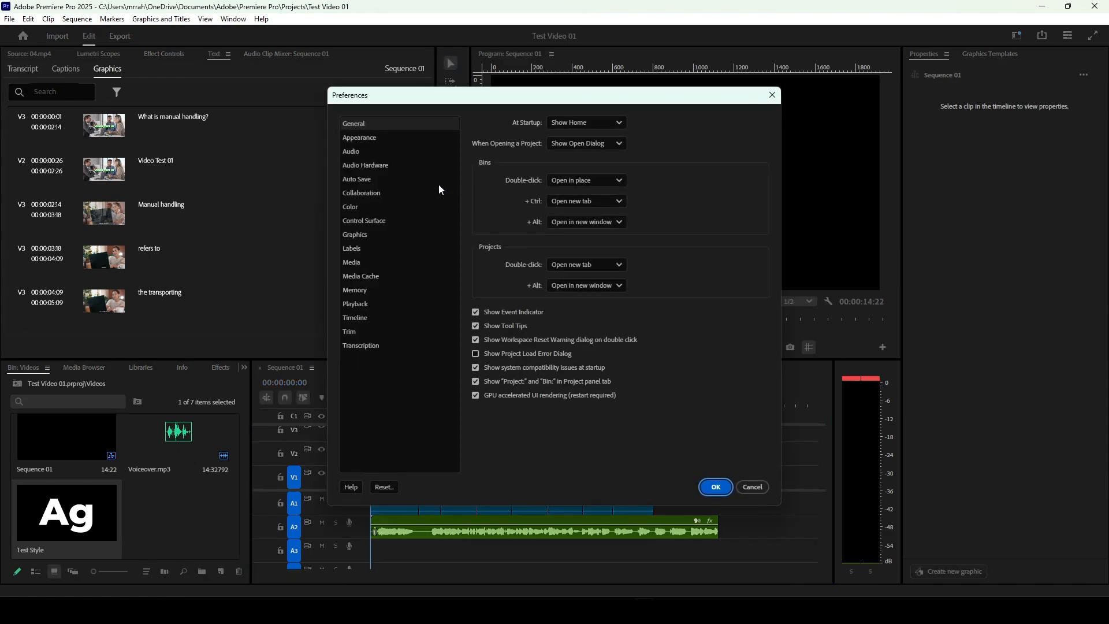
click(406, 143)
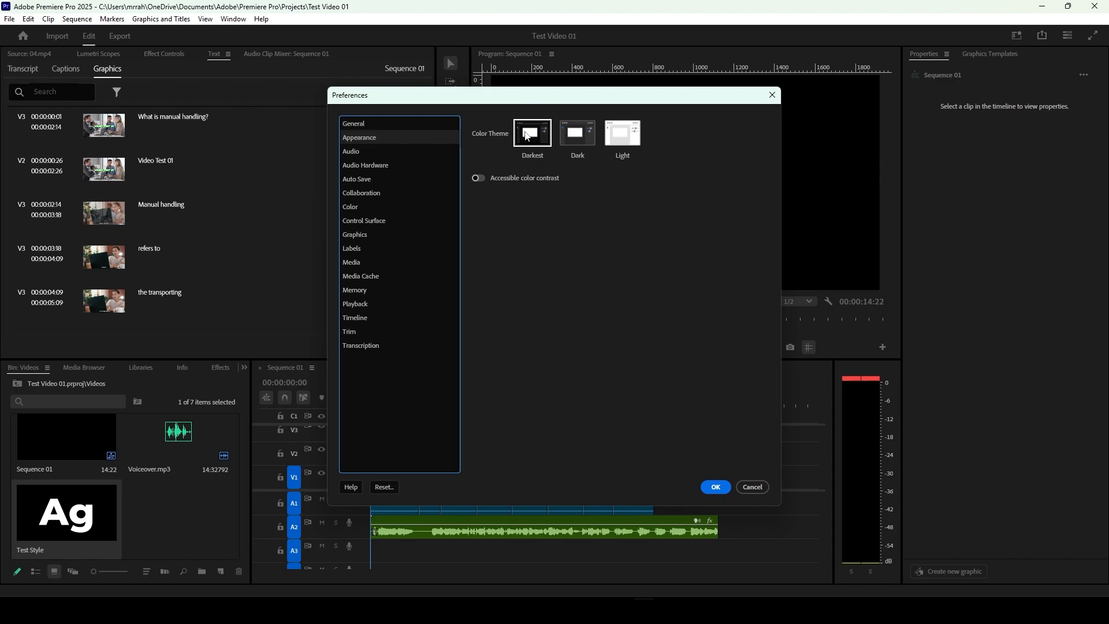
click(372, 155)
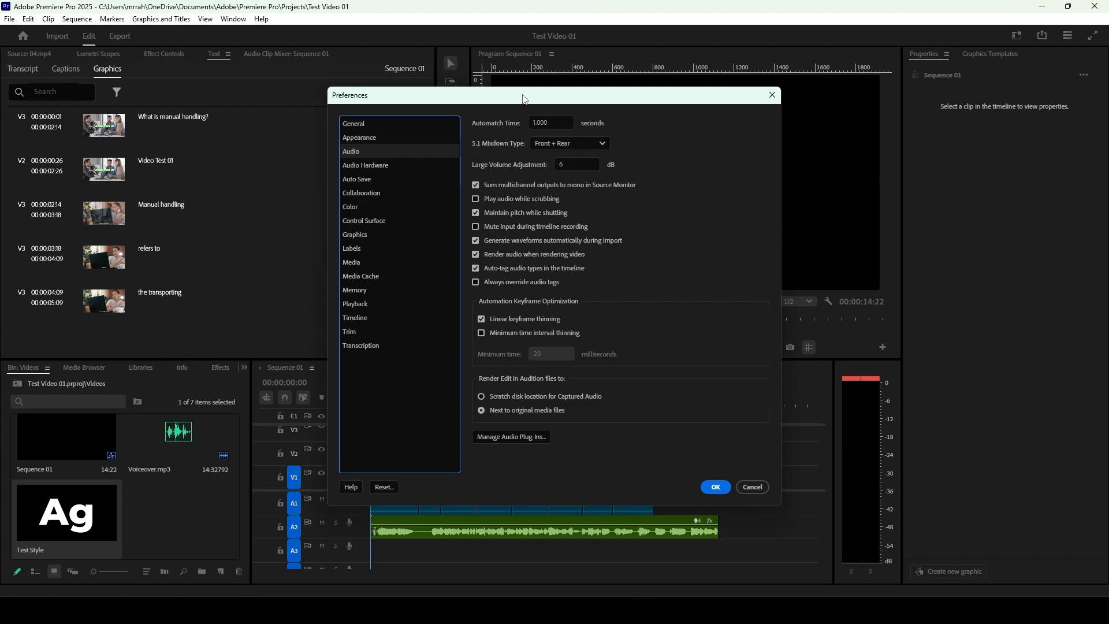
click(378, 168)
click(372, 179)
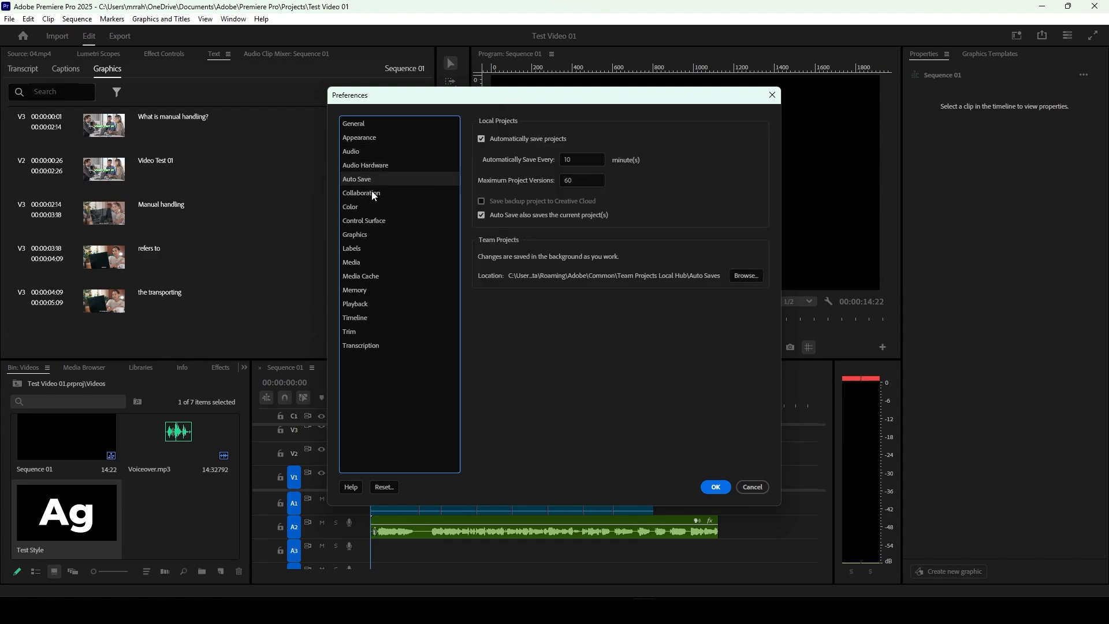
Step: Review the Collaboration, Color, Control Surface, Graphics and Labels preferences
click(373, 193)
click(366, 206)
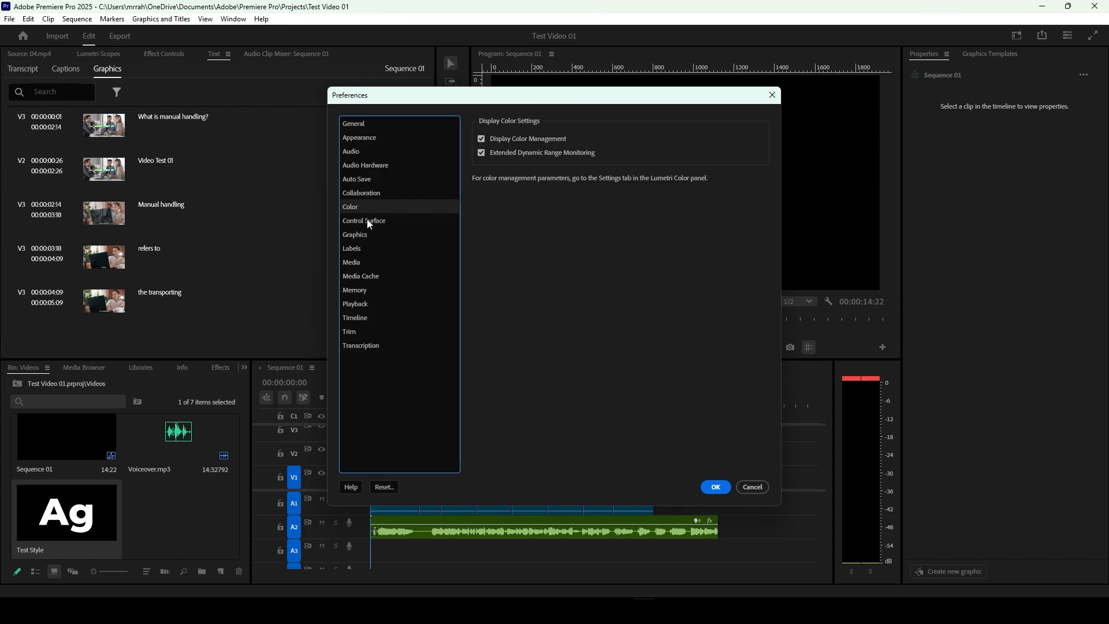
click(370, 221)
click(358, 236)
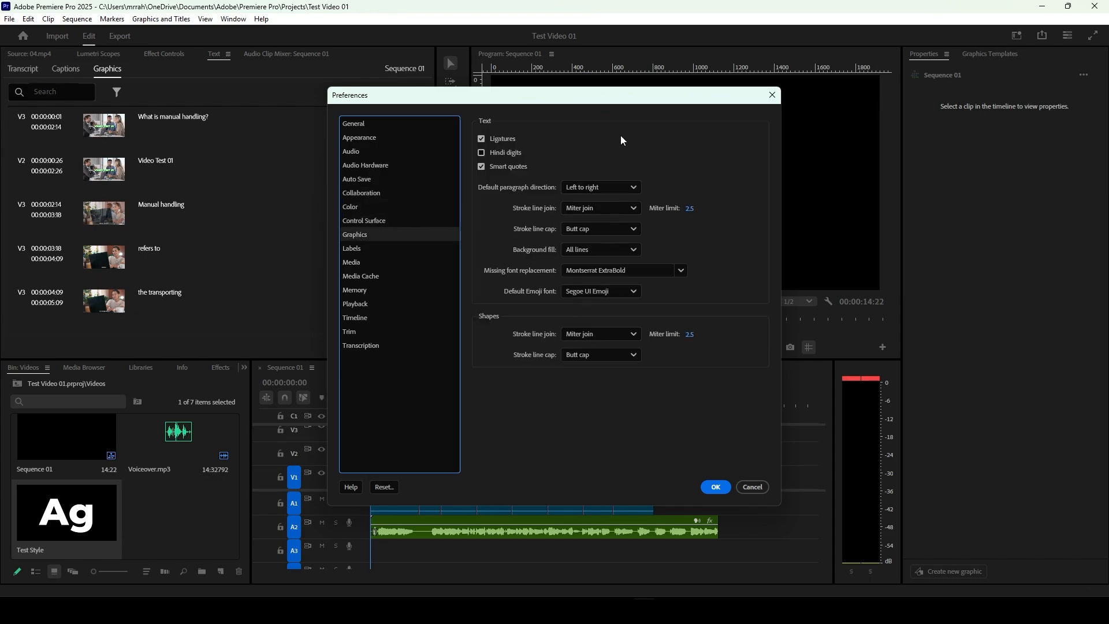
click(363, 247)
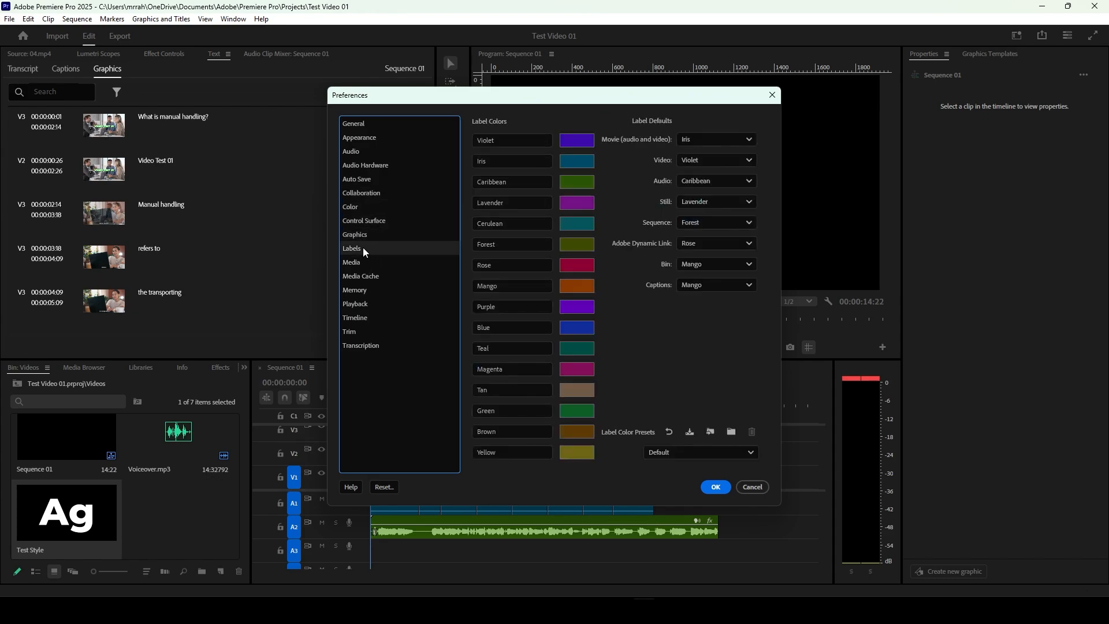
Step: Examine the frame count, indeterminate media timebase and timecode options in the Media preferences, and open the Media Cache preferences
click(360, 265)
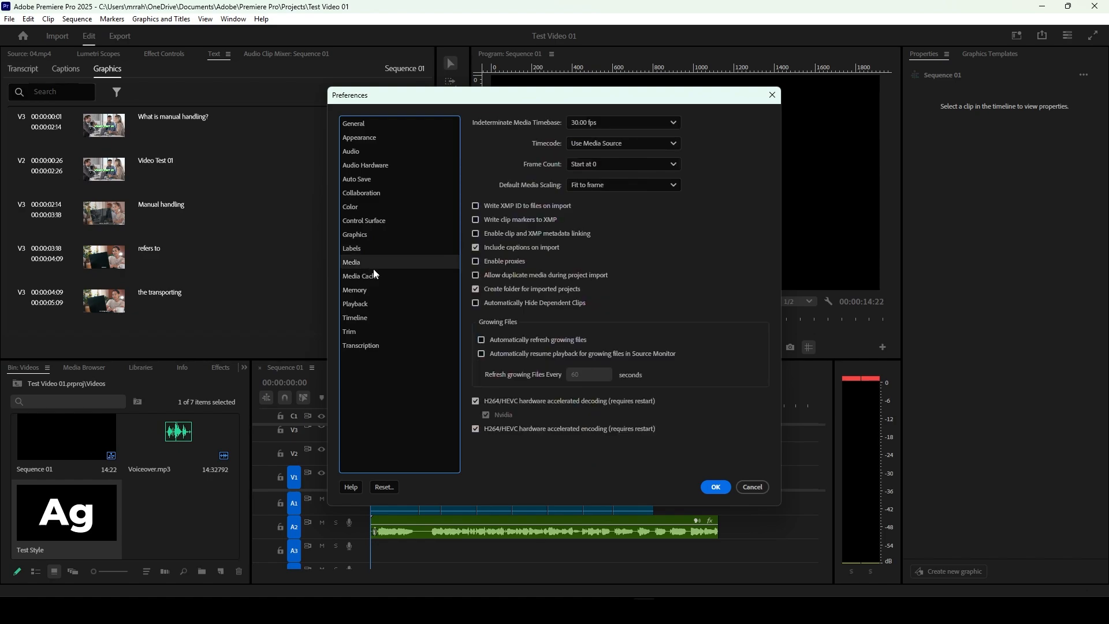
click(603, 165)
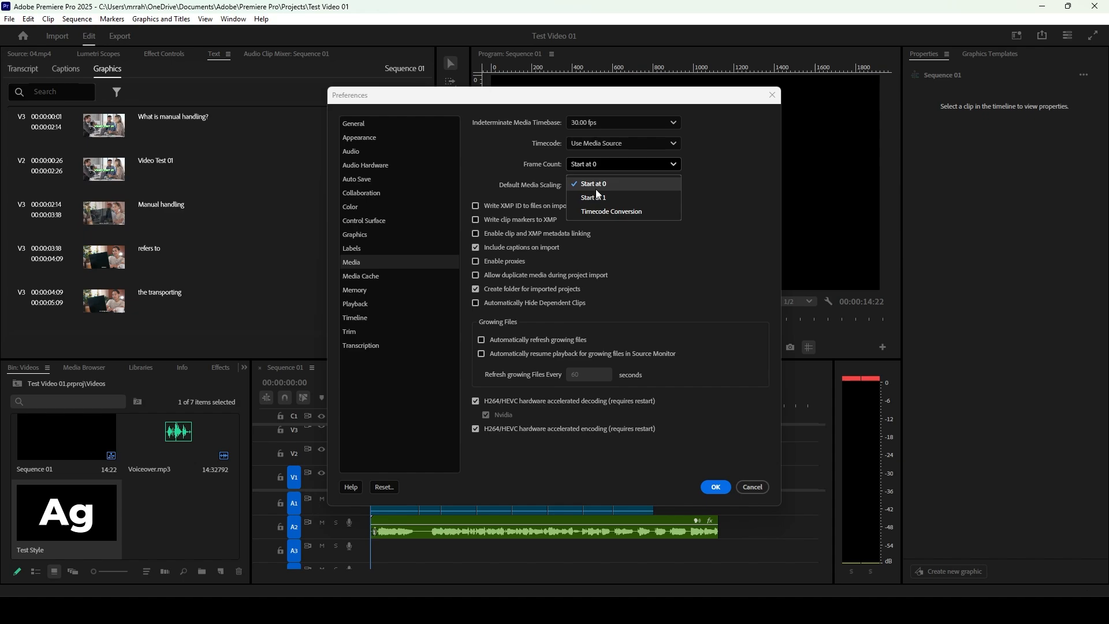
click(594, 184)
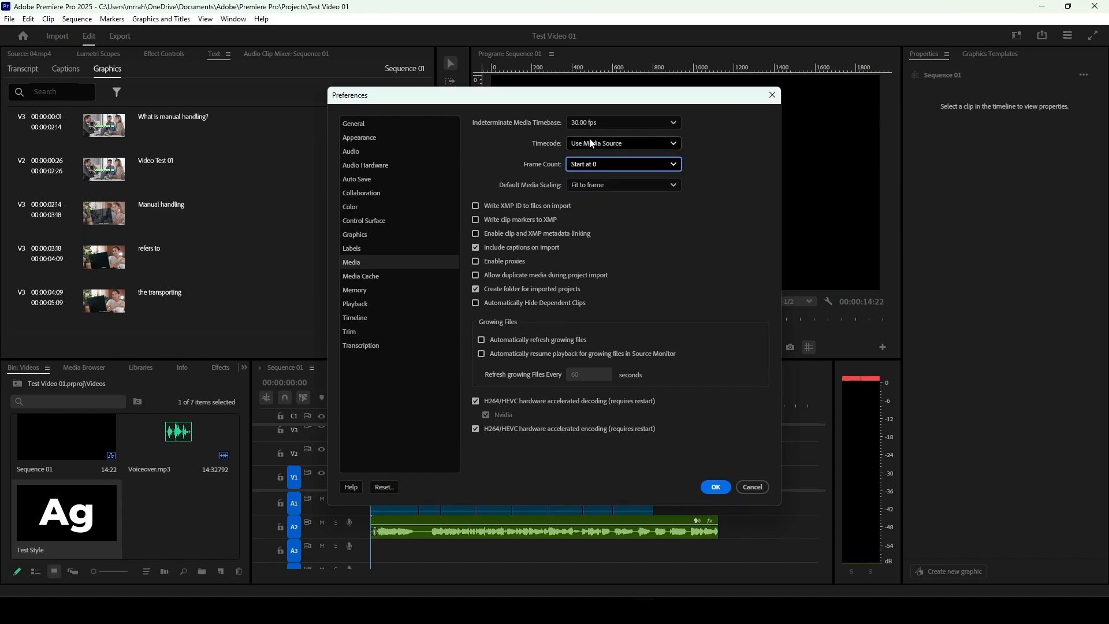
click(592, 124)
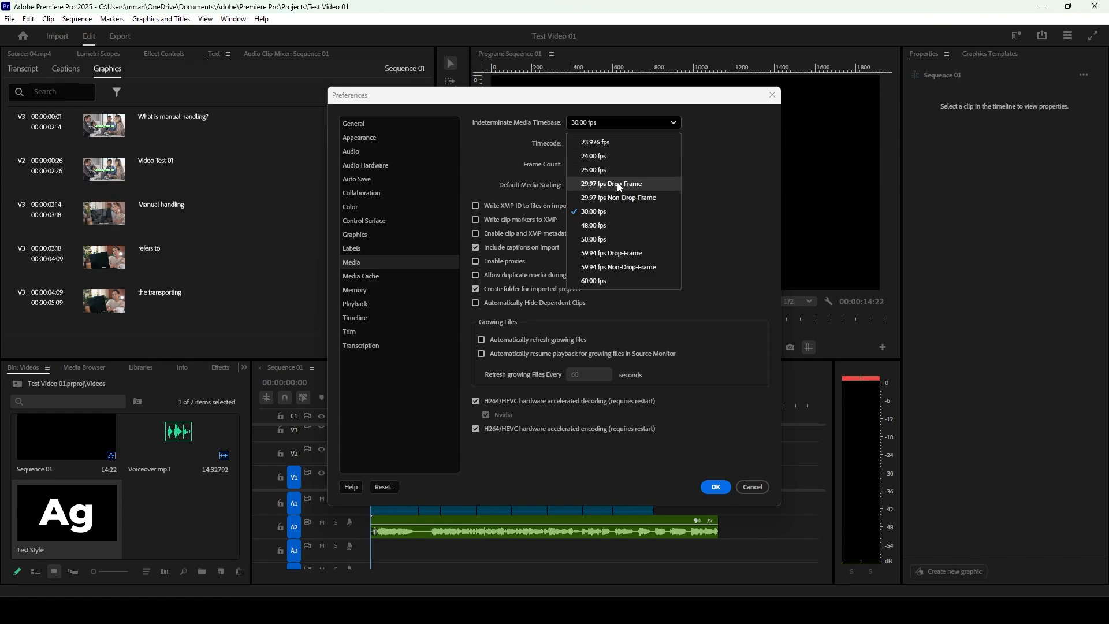
click(629, 123)
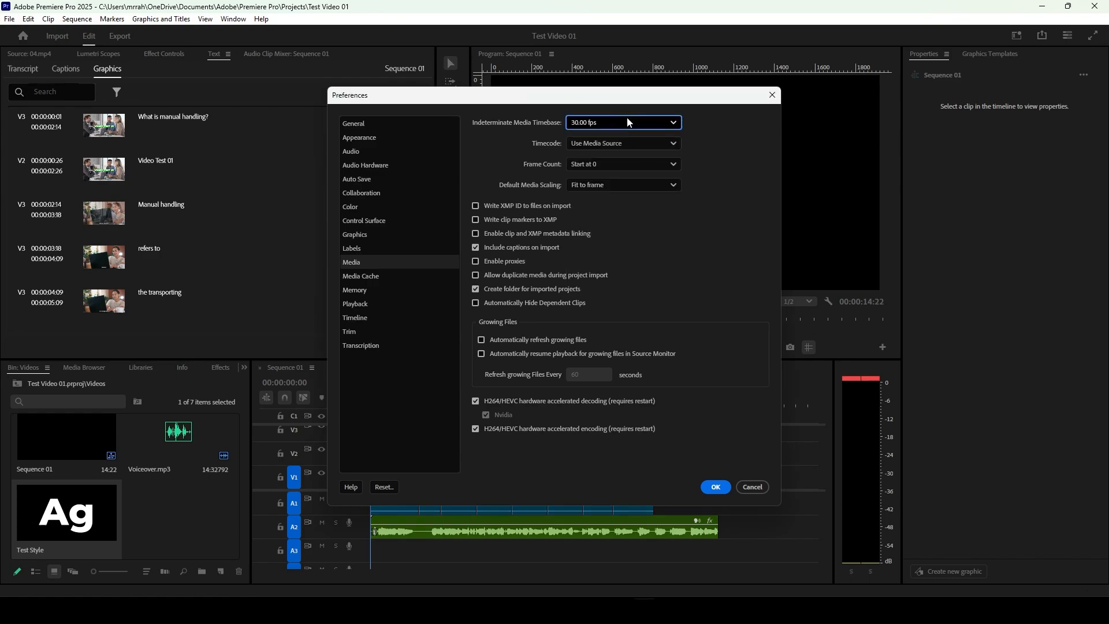
click(625, 123)
click(624, 123)
click(614, 144)
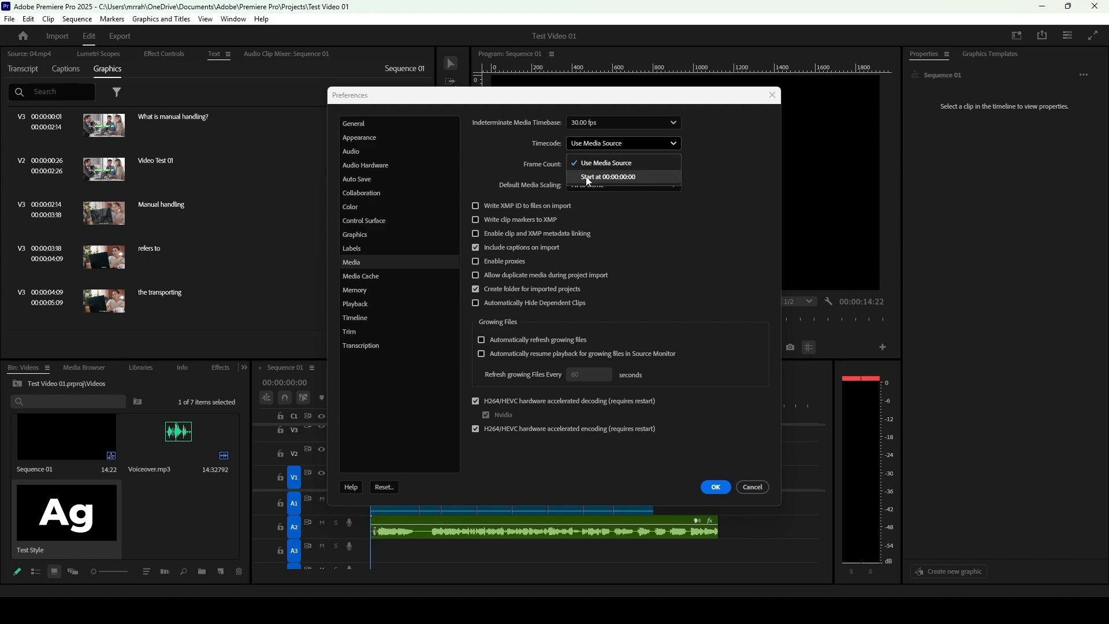
click(703, 158)
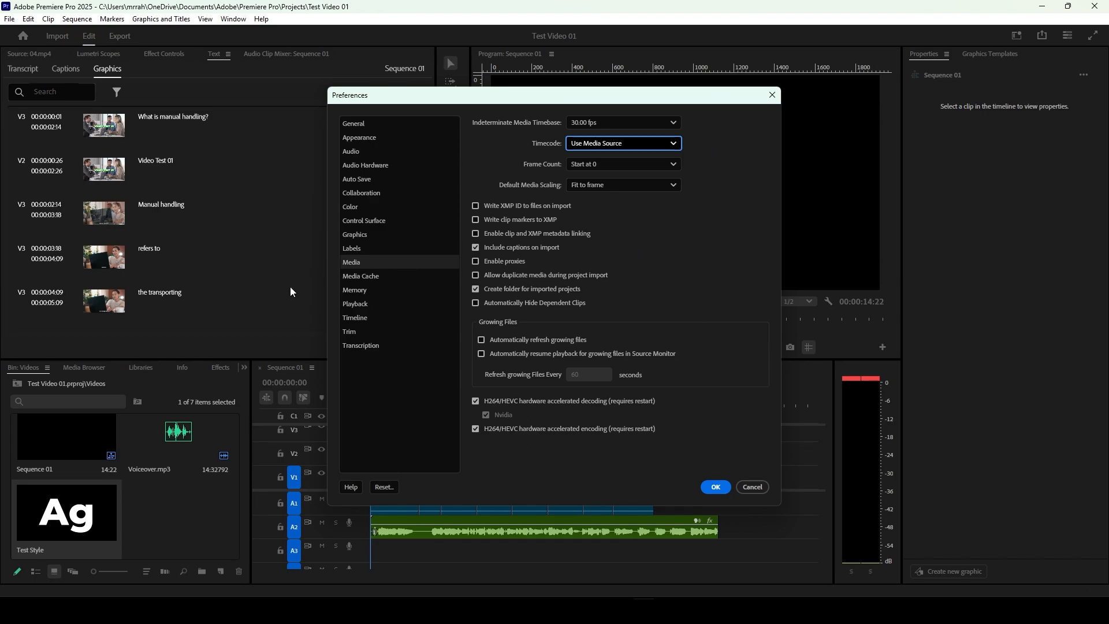
click(358, 276)
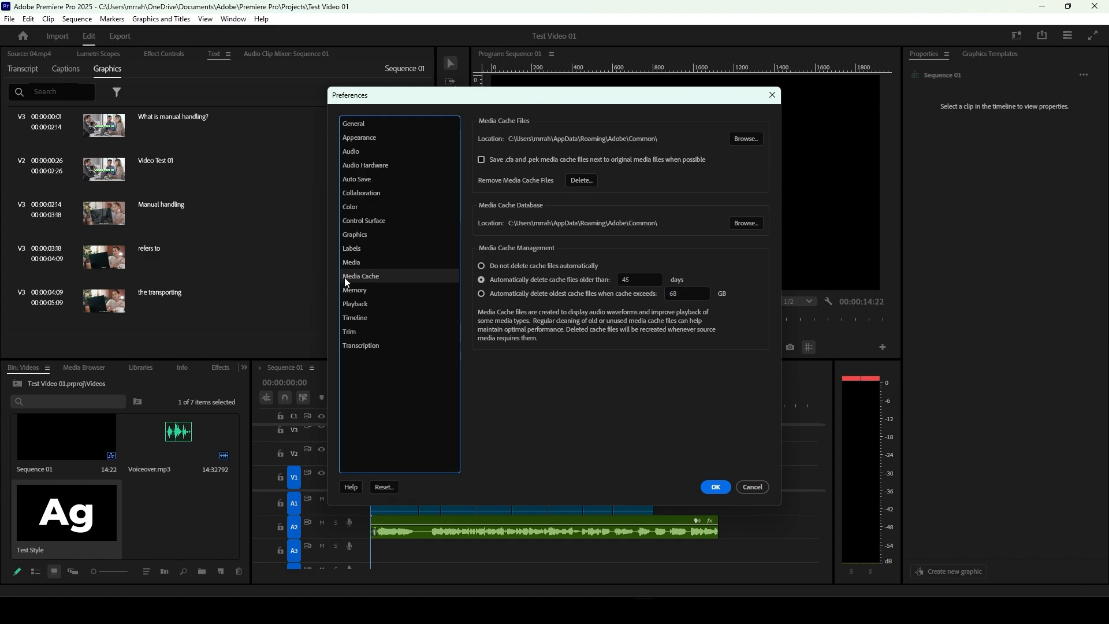
Step: Review the Media Cache preferences and the RAM reserved for other applications in the Memory preferences
click(359, 292)
click(366, 276)
click(361, 292)
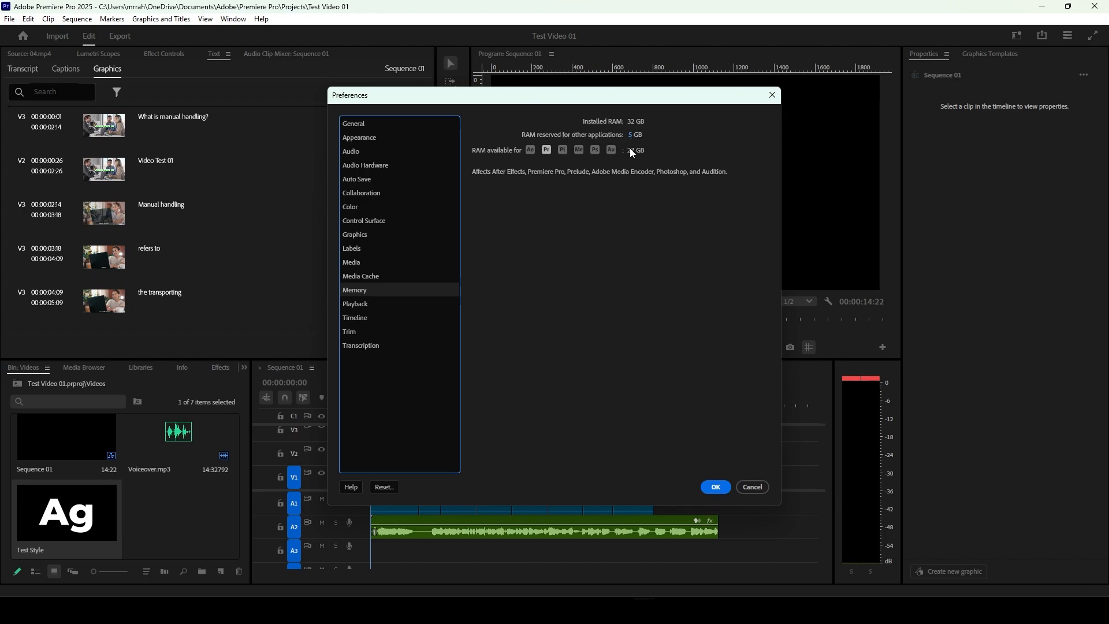
drag(631, 138, 628, 136)
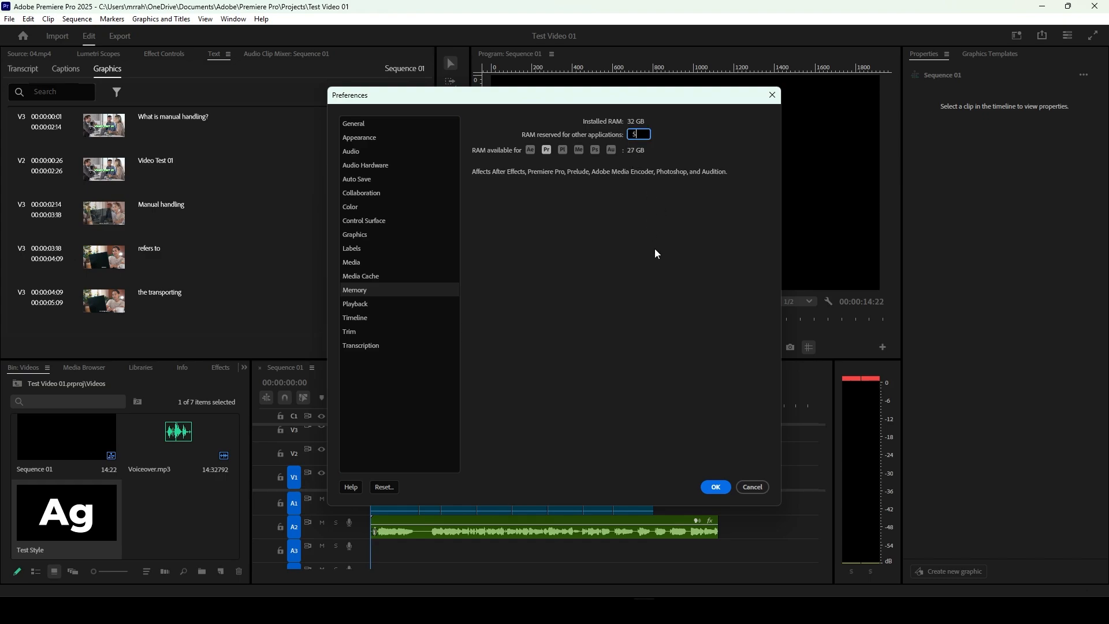
key(Return)
Step: Review the Playback, Timeline and Trim preferences, including the unit choices for the default video transition duration
click(371, 301)
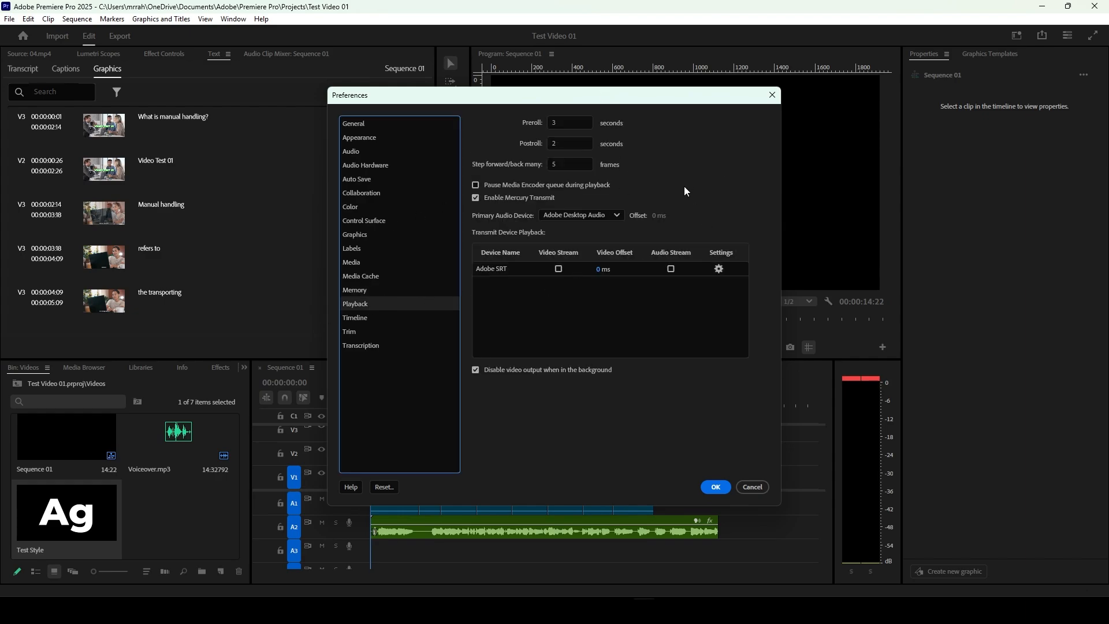
click(361, 320)
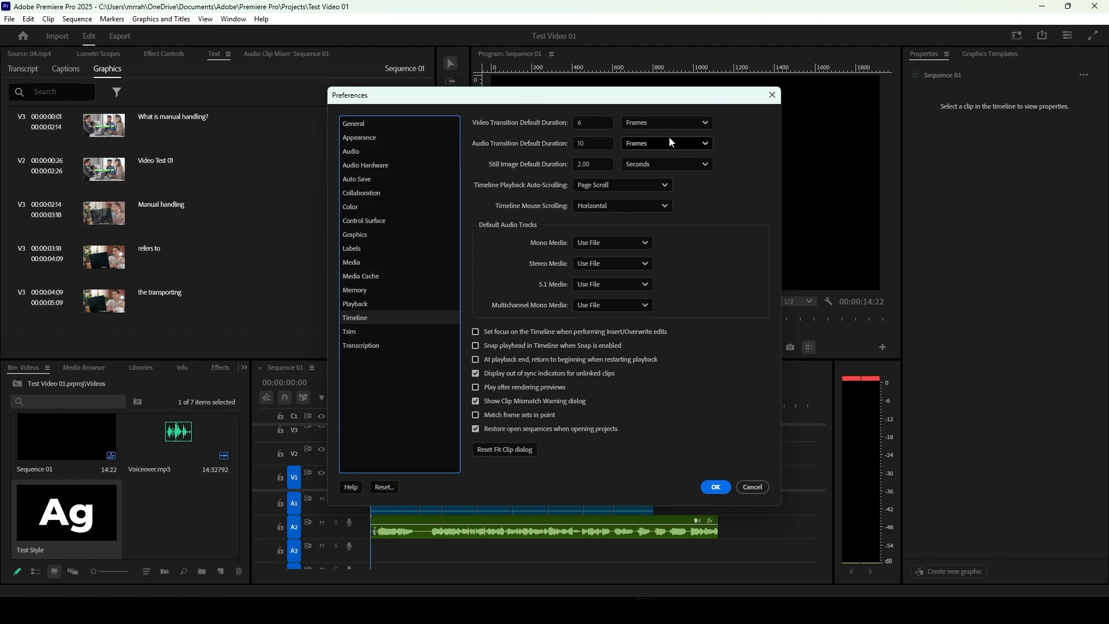
click(679, 125)
click(677, 126)
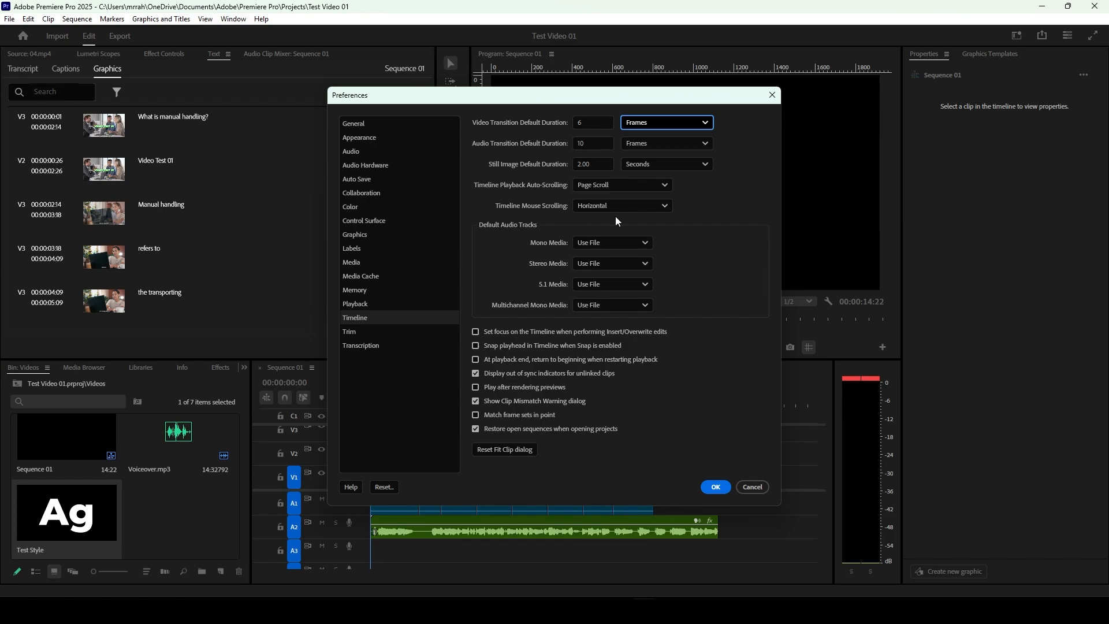
click(356, 333)
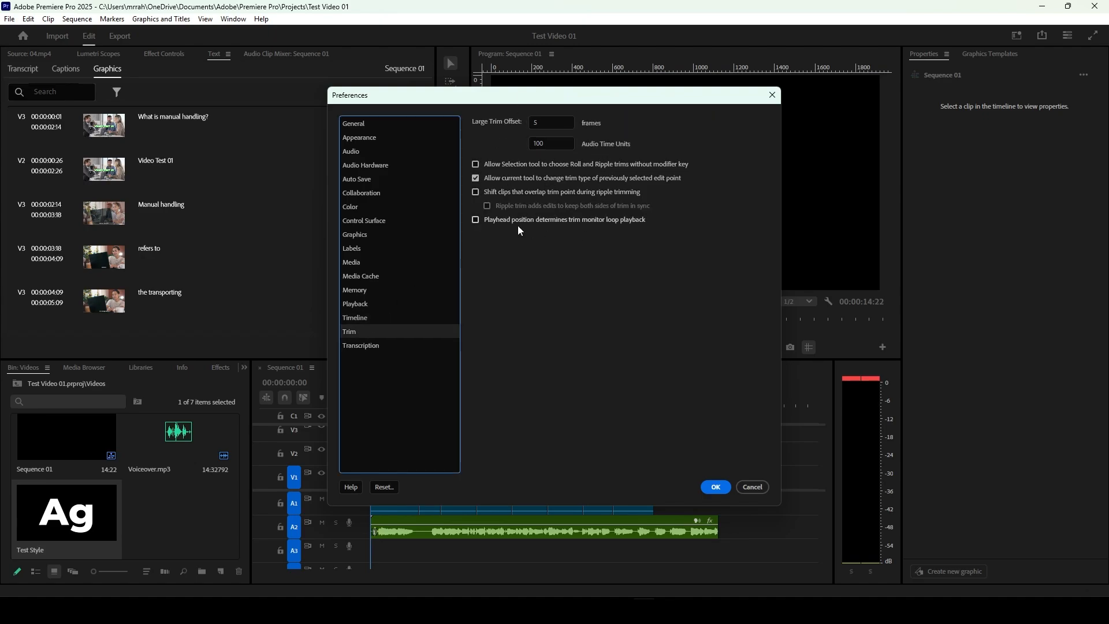
Step: Examine the default language choices in the Transcription preferences and accept the preferences
click(360, 346)
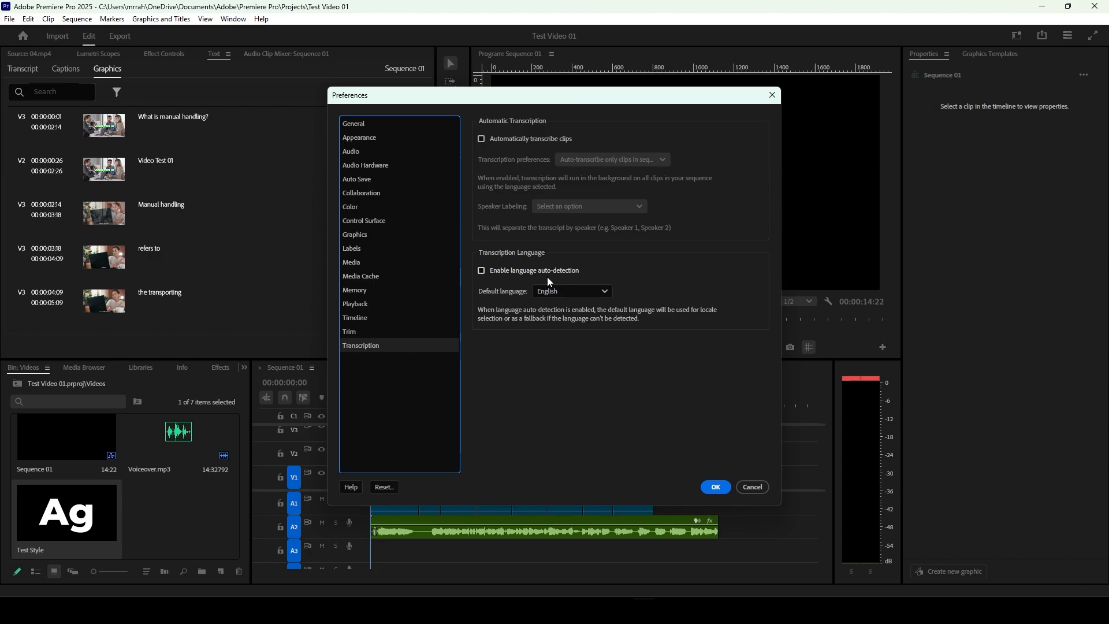
click(605, 287)
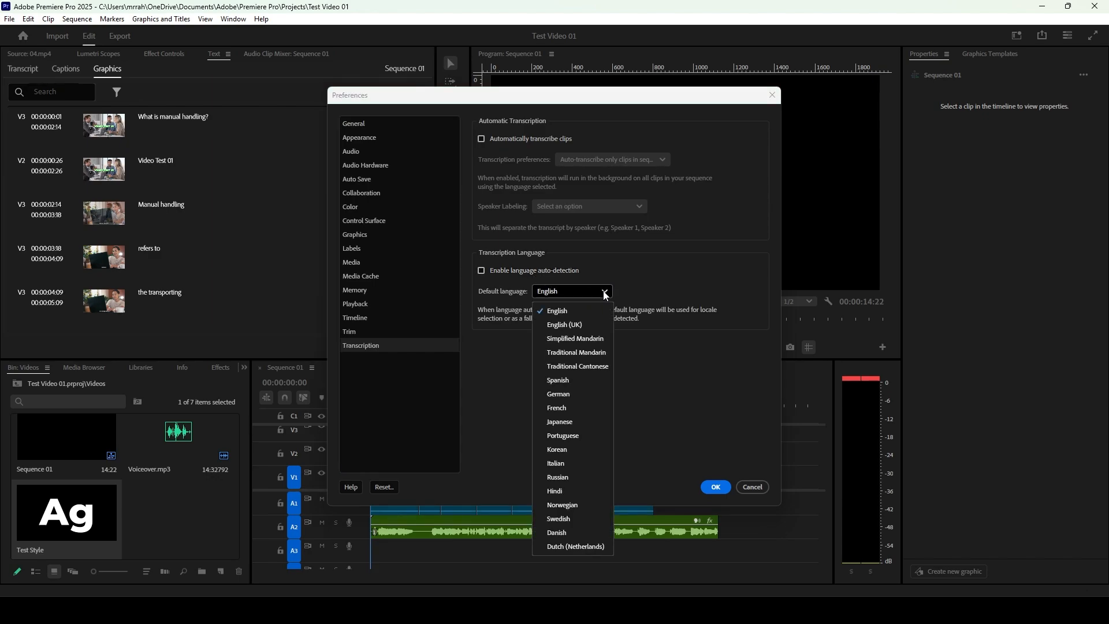
click(681, 417)
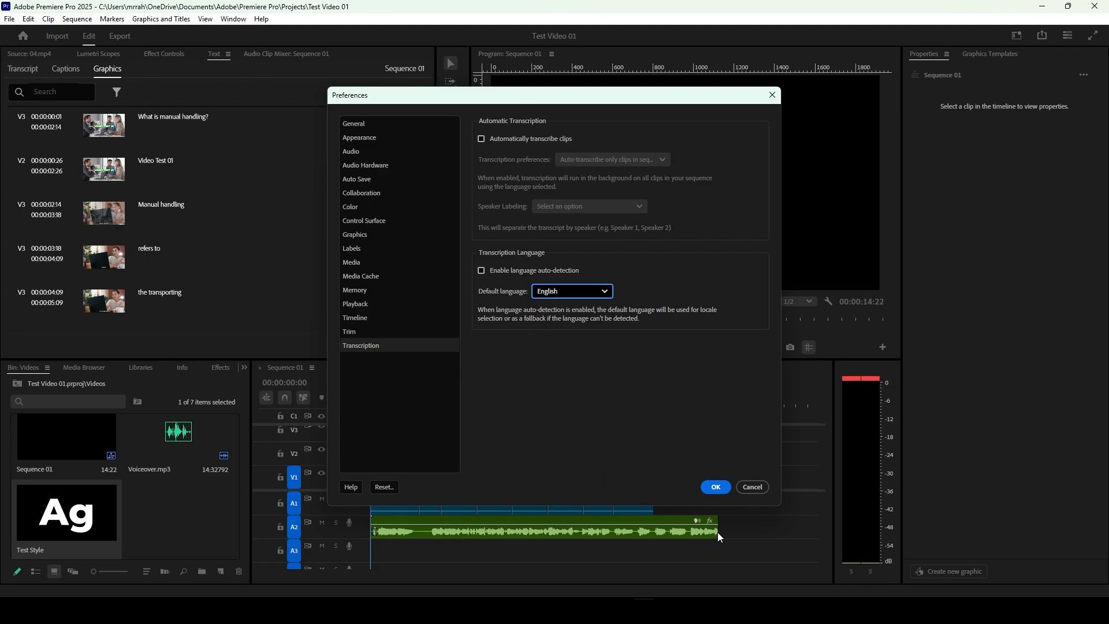
click(716, 488)
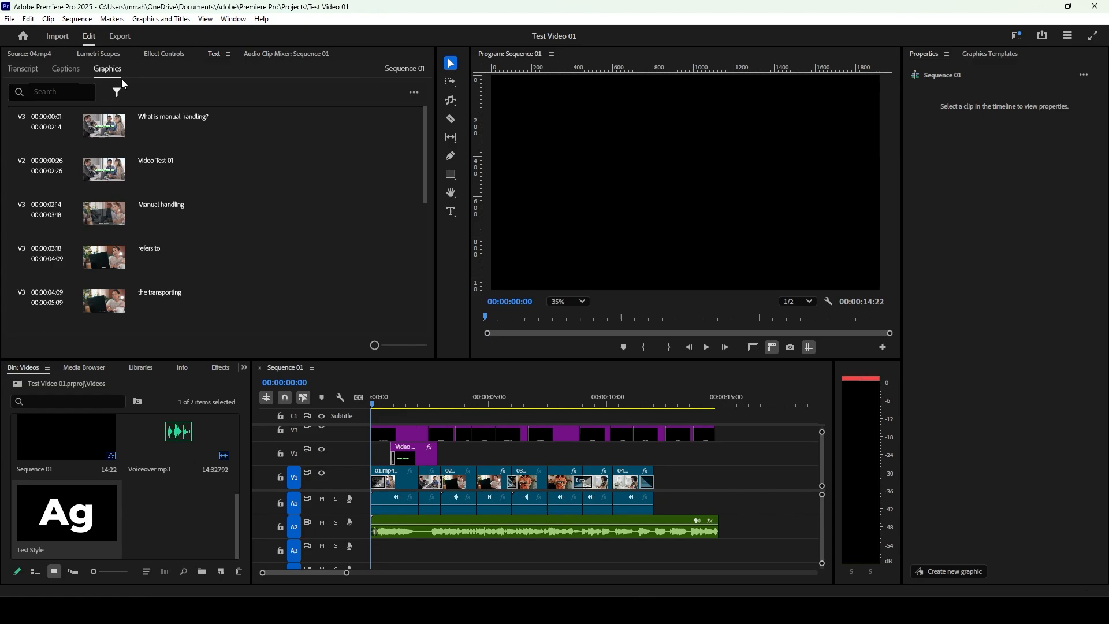
Step: Review the available clip, edit and sequence commands, including those that apply default video and audio transitions
click(48, 19)
mouse_move(28, 19)
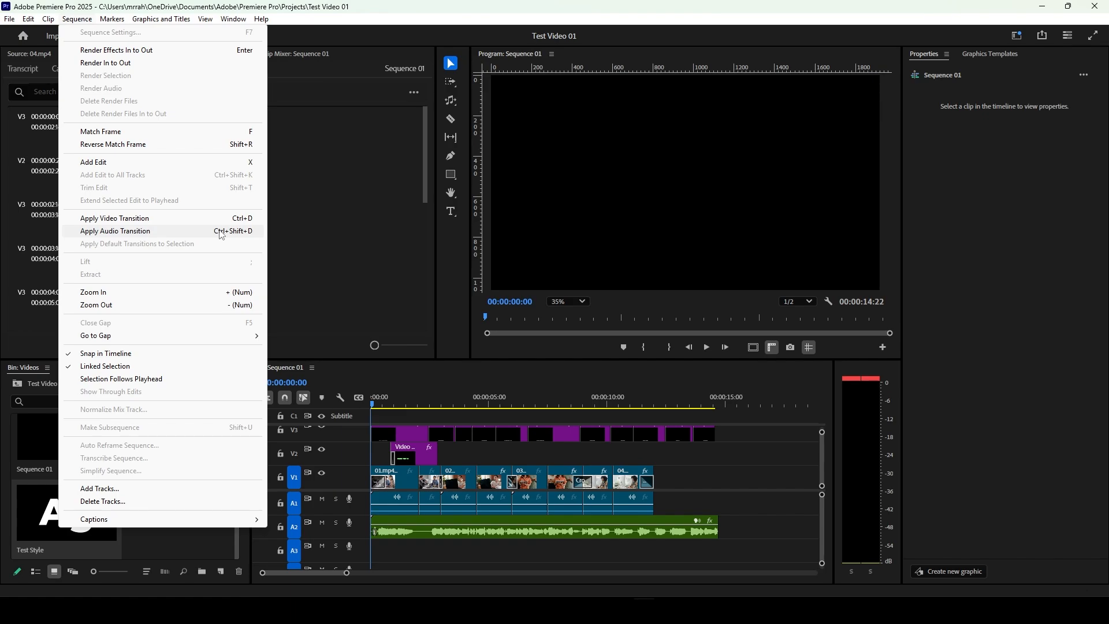
click(211, 562)
Step: Examine the Dissolve video transitions and Crossfade audio transitions in the Effects library, including the option to set a default transition
click(218, 368)
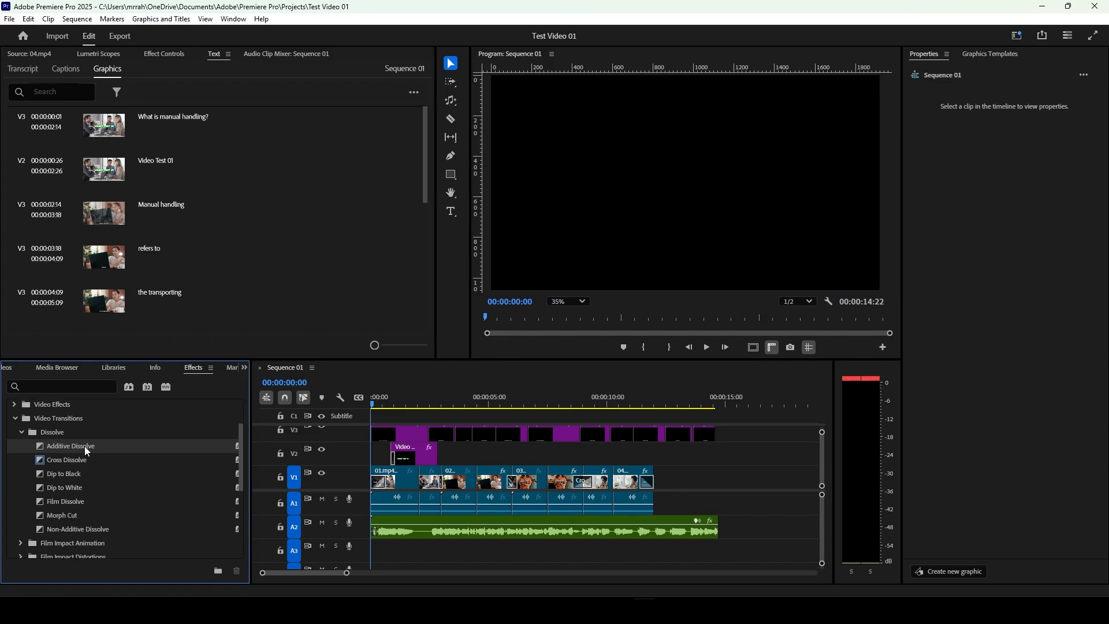
right_click(85, 449)
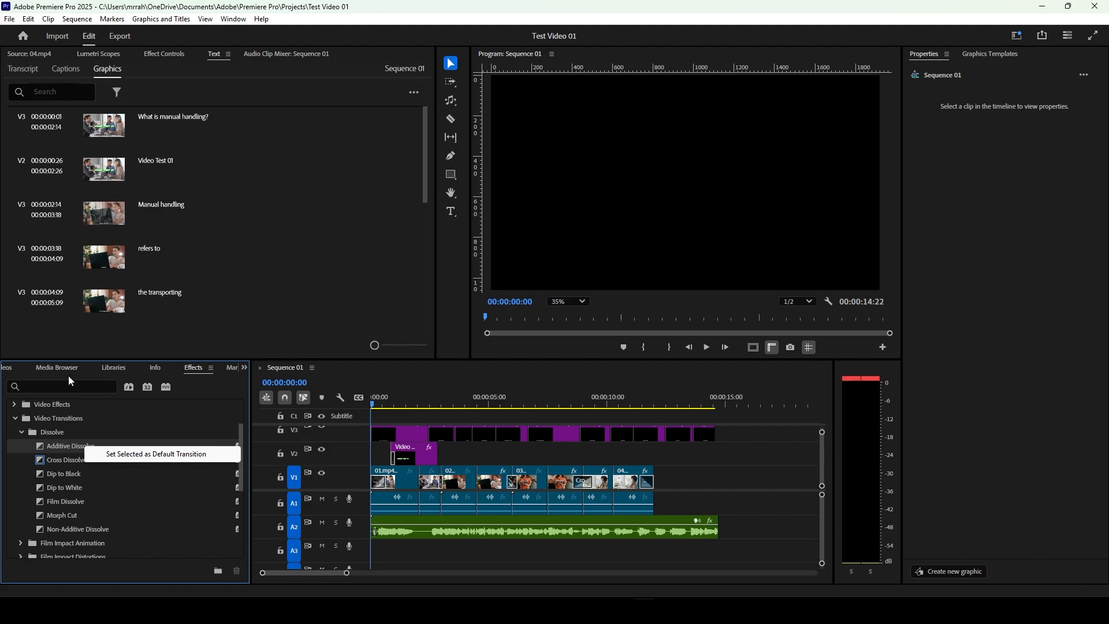
click(61, 447)
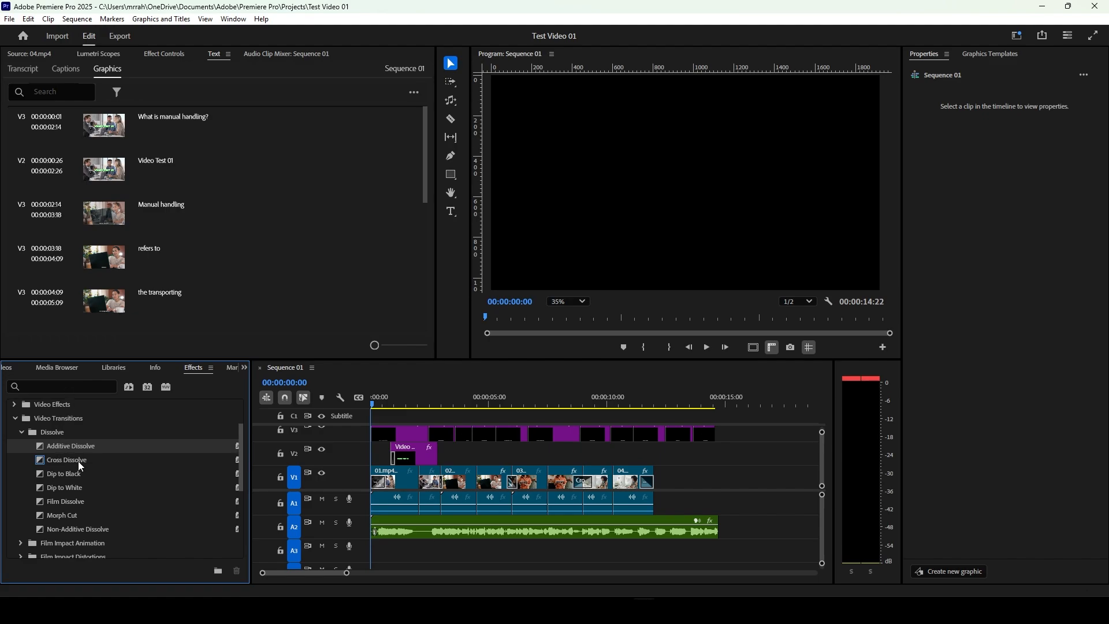
click(78, 461)
scroll(65, 504, down, 2)
scroll(65, 506, up, 4)
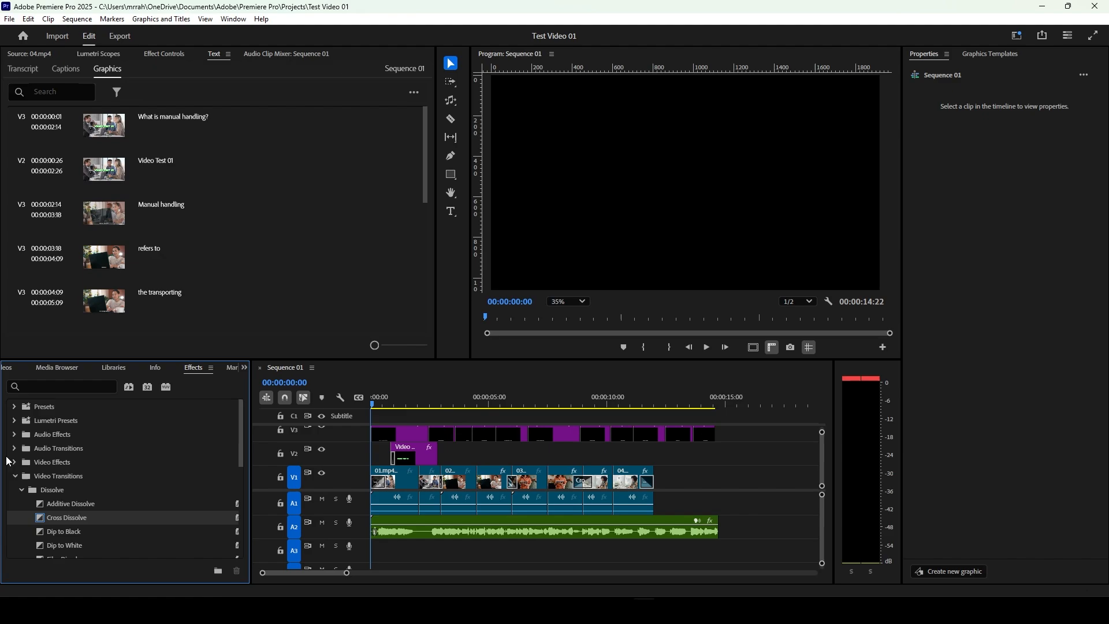
click(13, 449)
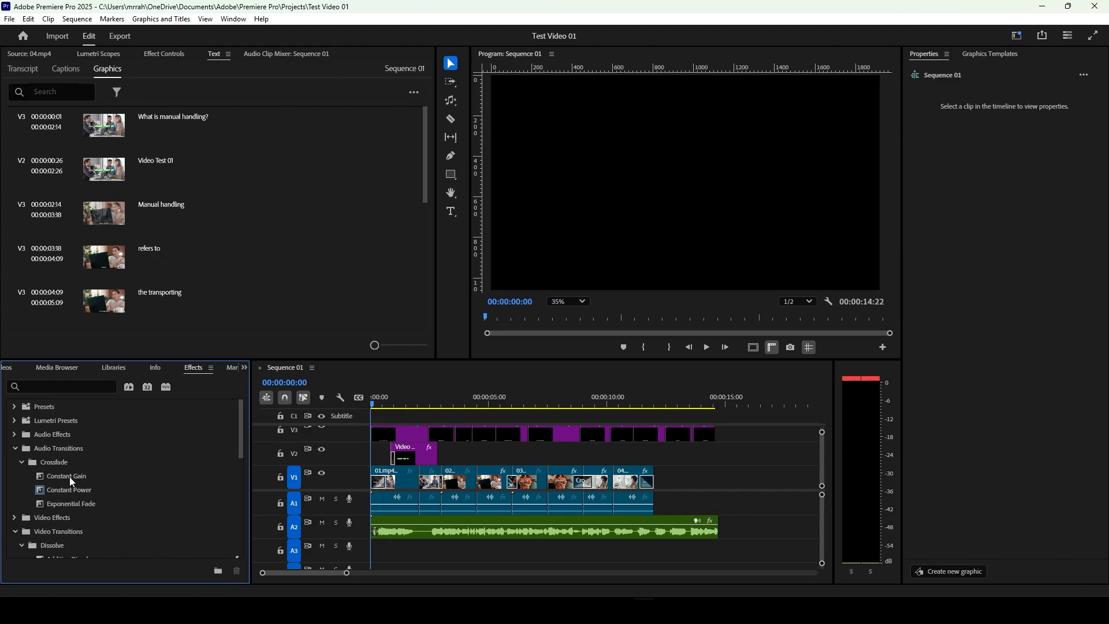
Step: Spread the later clips on track V1 apart to leave gaps between them, and select the gaps one by one
click(77, 20)
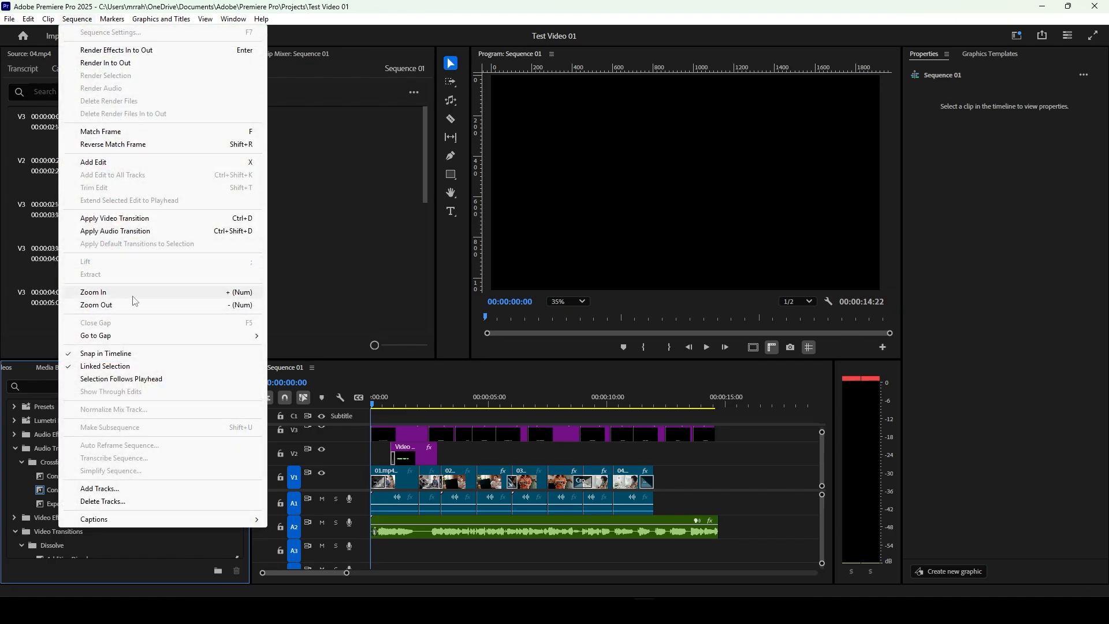
mouse_move(133, 336)
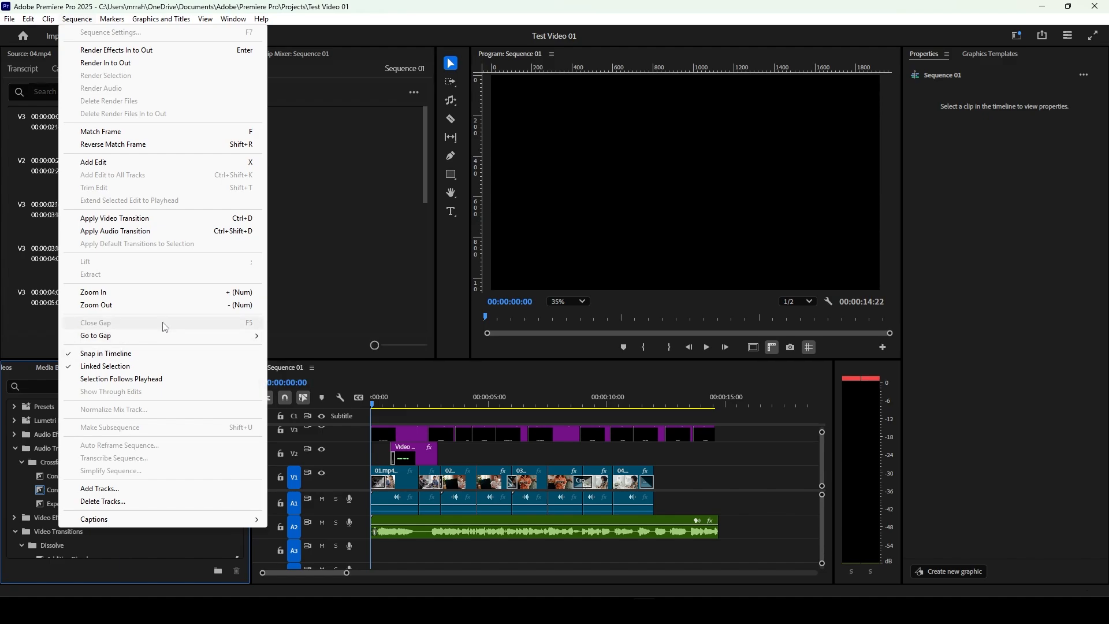
drag(696, 467, 635, 487)
click(704, 457)
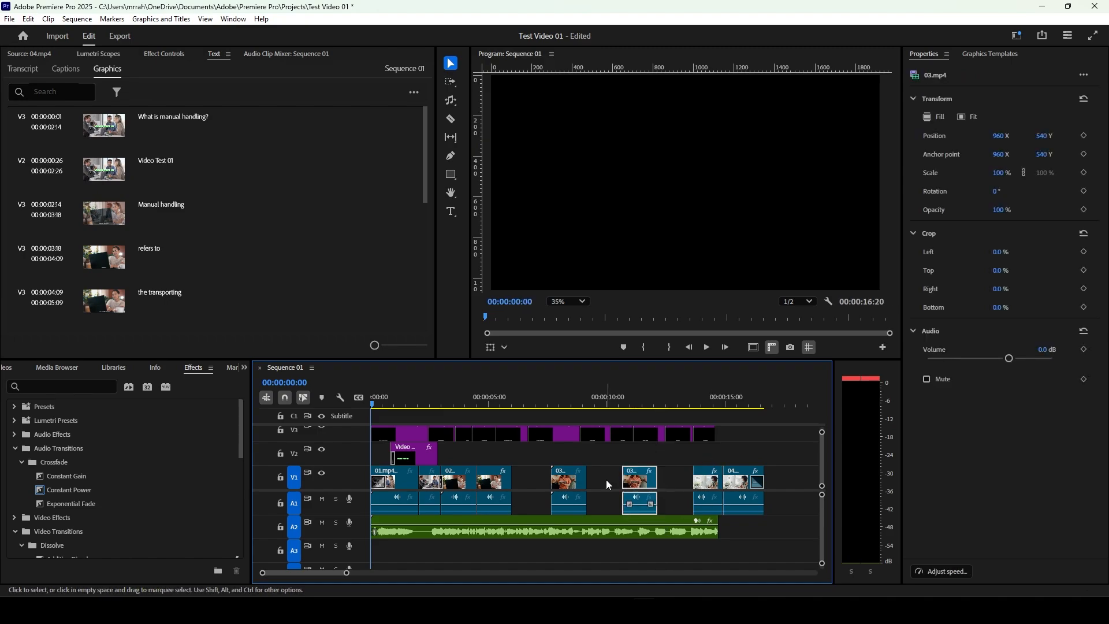
click(539, 485)
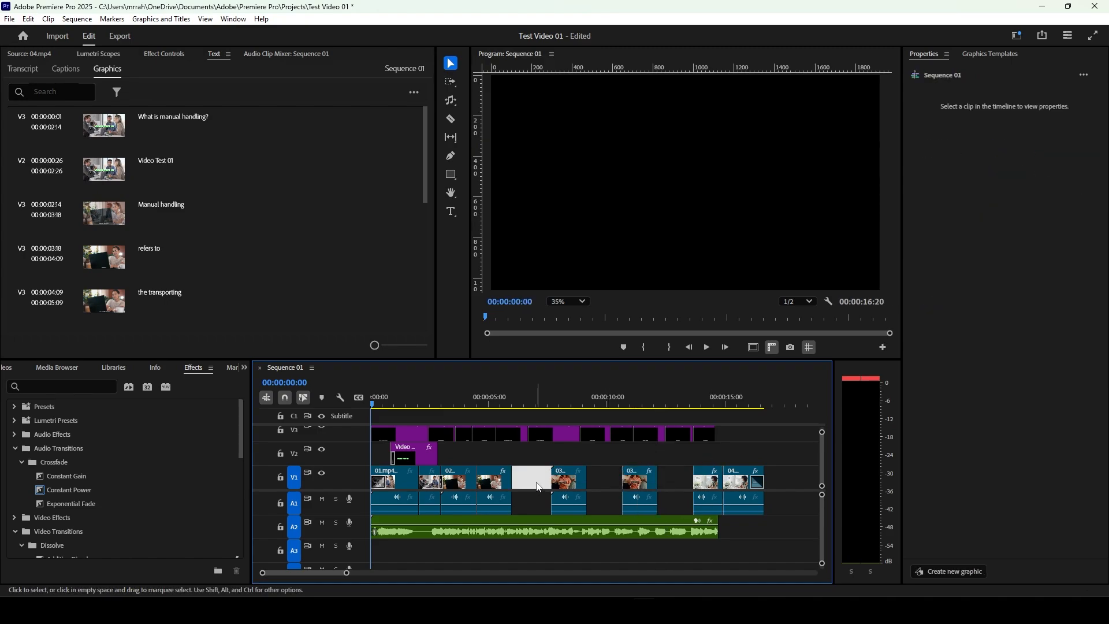
click(601, 482)
click(681, 477)
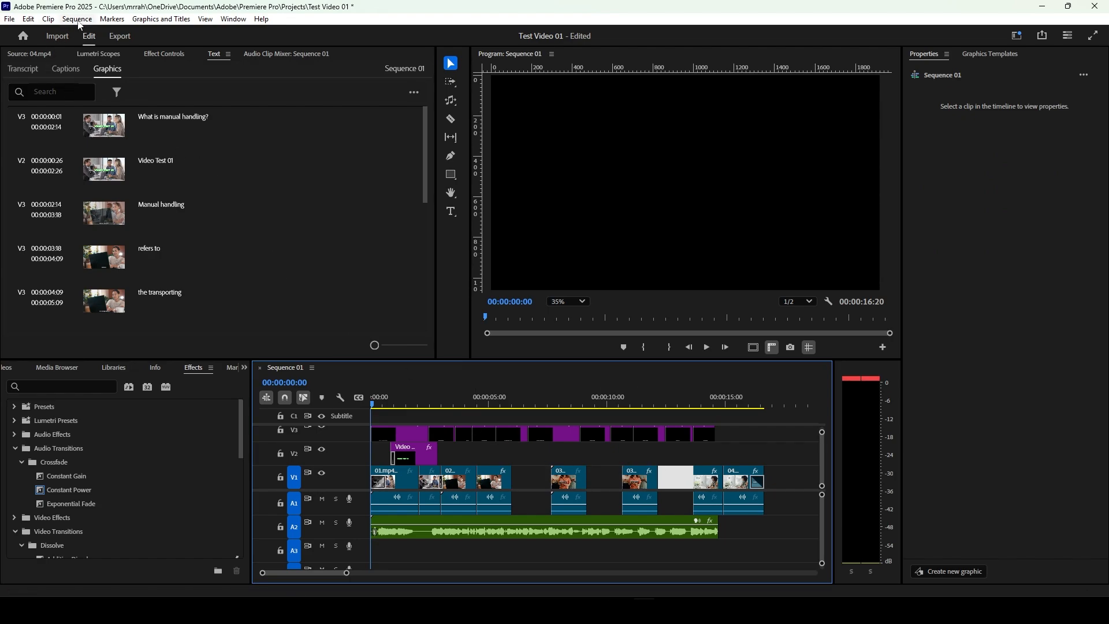
Step: Review the Close Gap and Go to Gap commands for the selected gap in the sequence
click(78, 21)
click(80, 23)
click(81, 20)
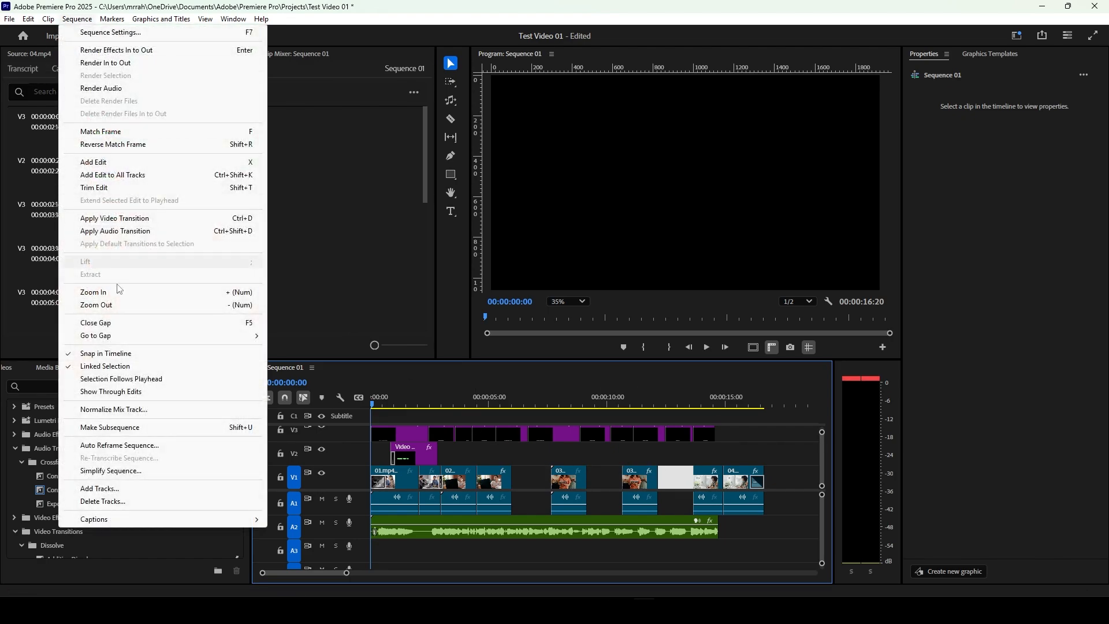
mouse_move(110, 335)
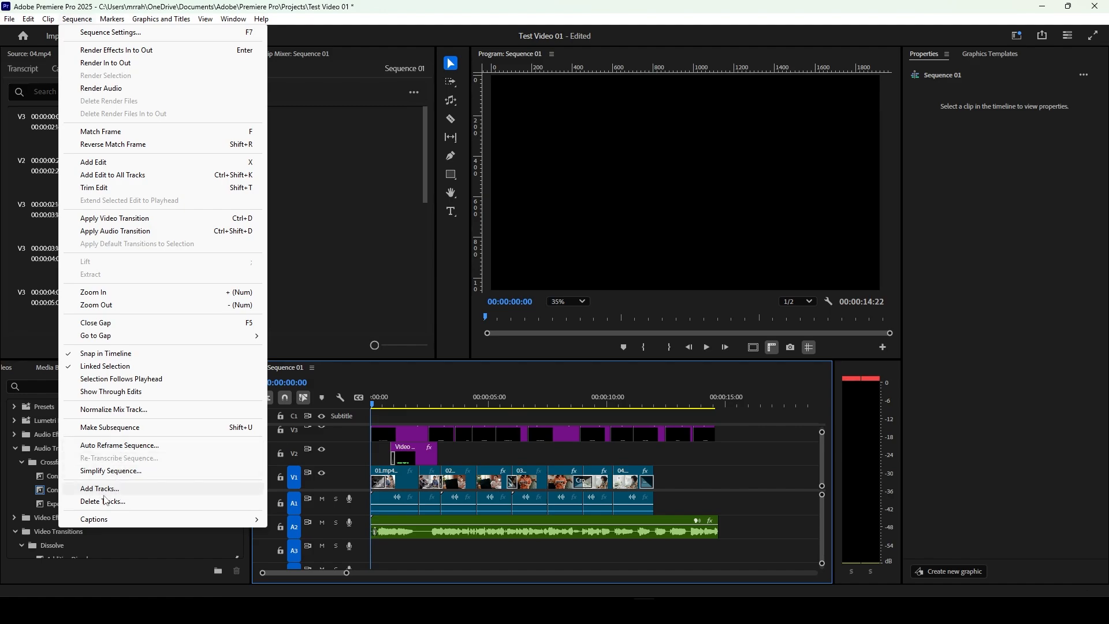
Step: Review the caption, marker, graphics and title, workspace, extension and panel commands
mouse_move(108, 521)
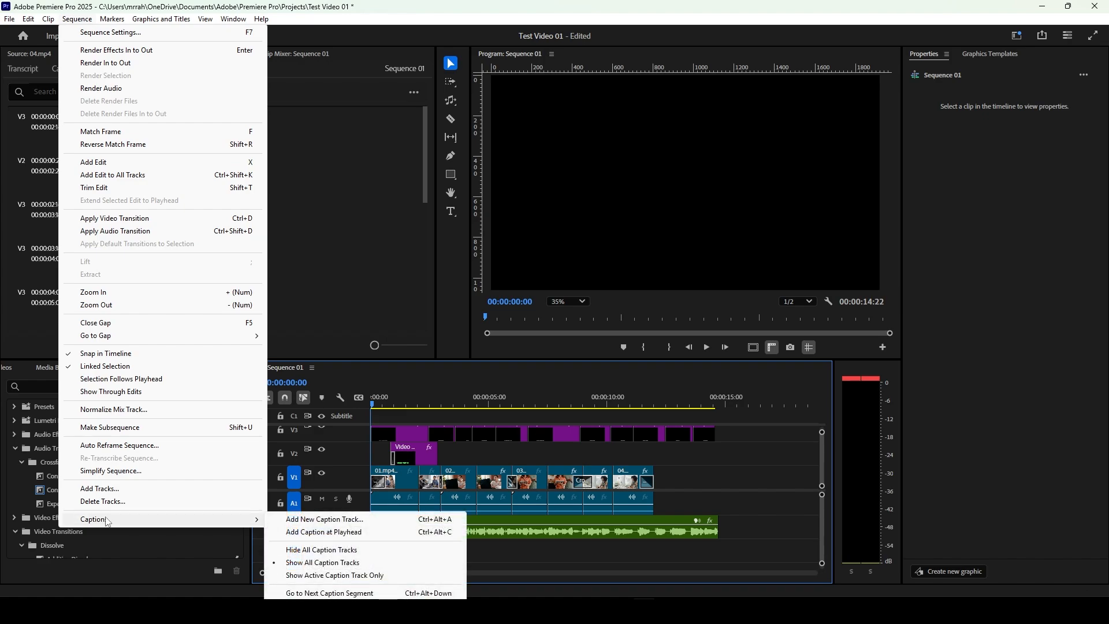
mouse_move(113, 22)
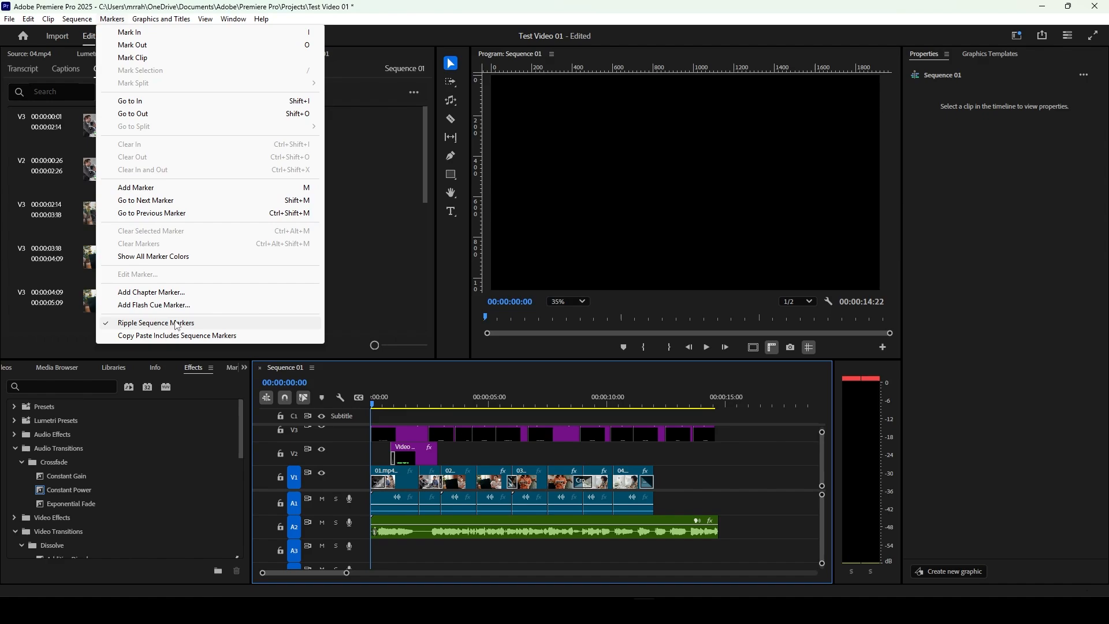
mouse_move(151, 20)
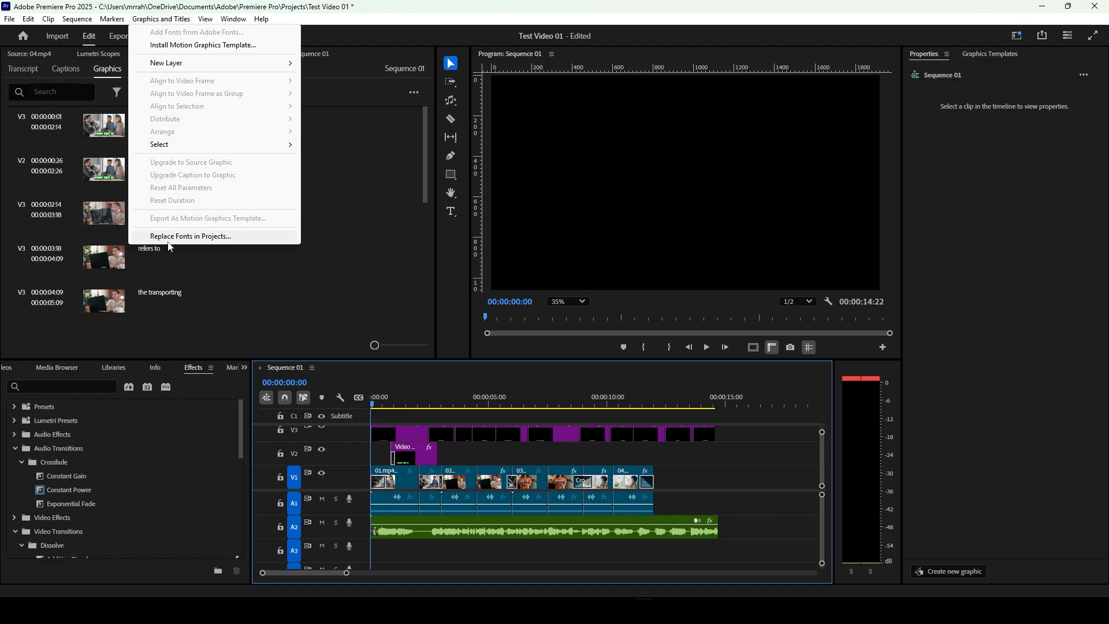
mouse_move(234, 19)
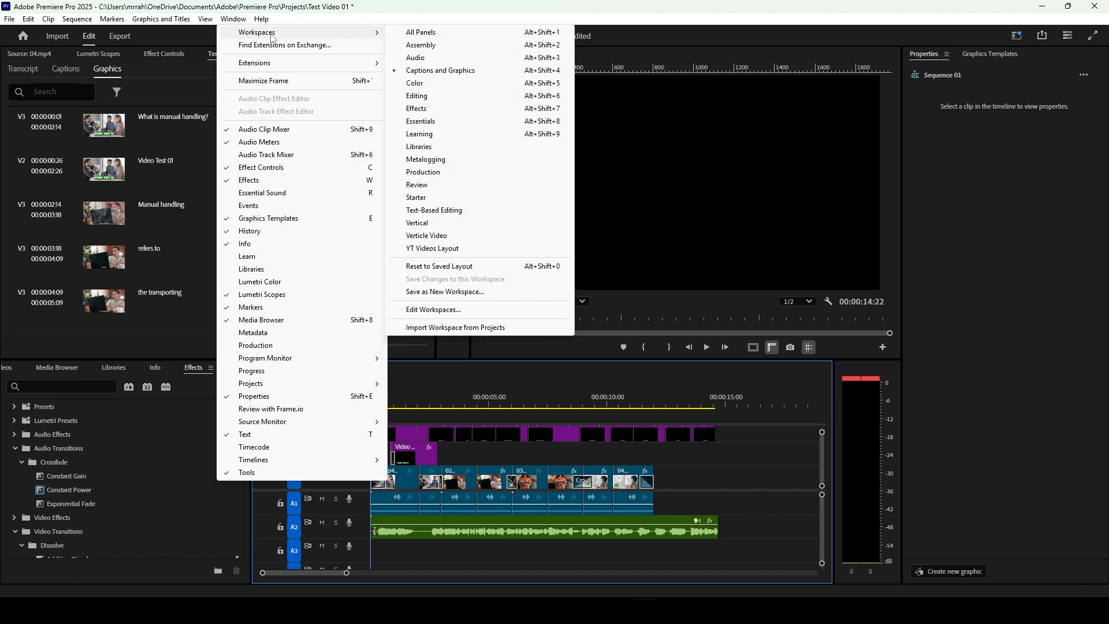
mouse_move(285, 64)
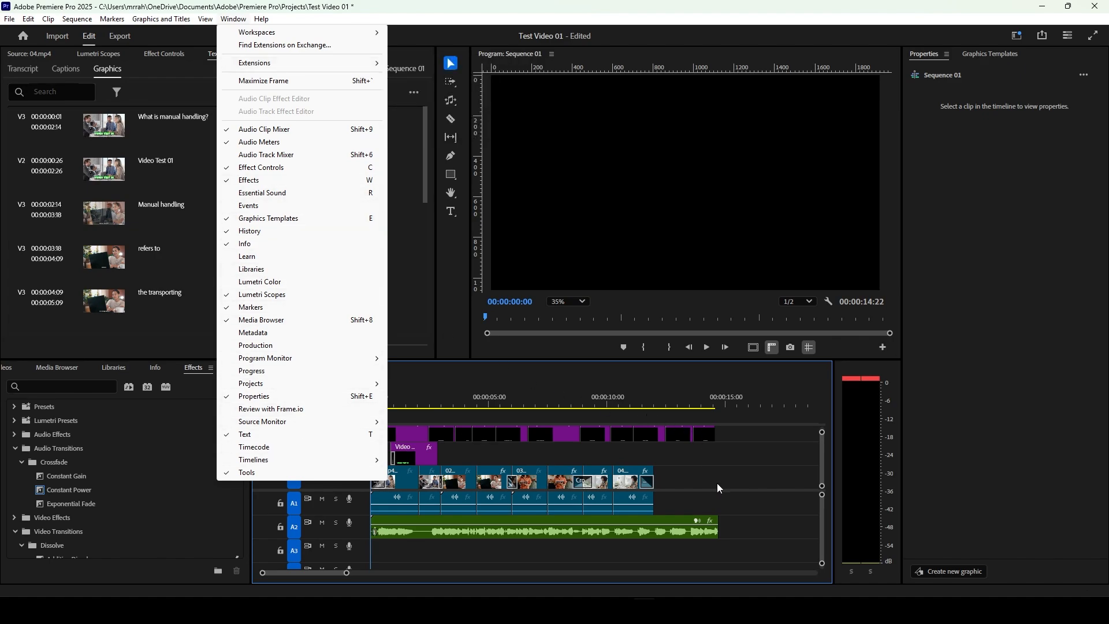
click(634, 465)
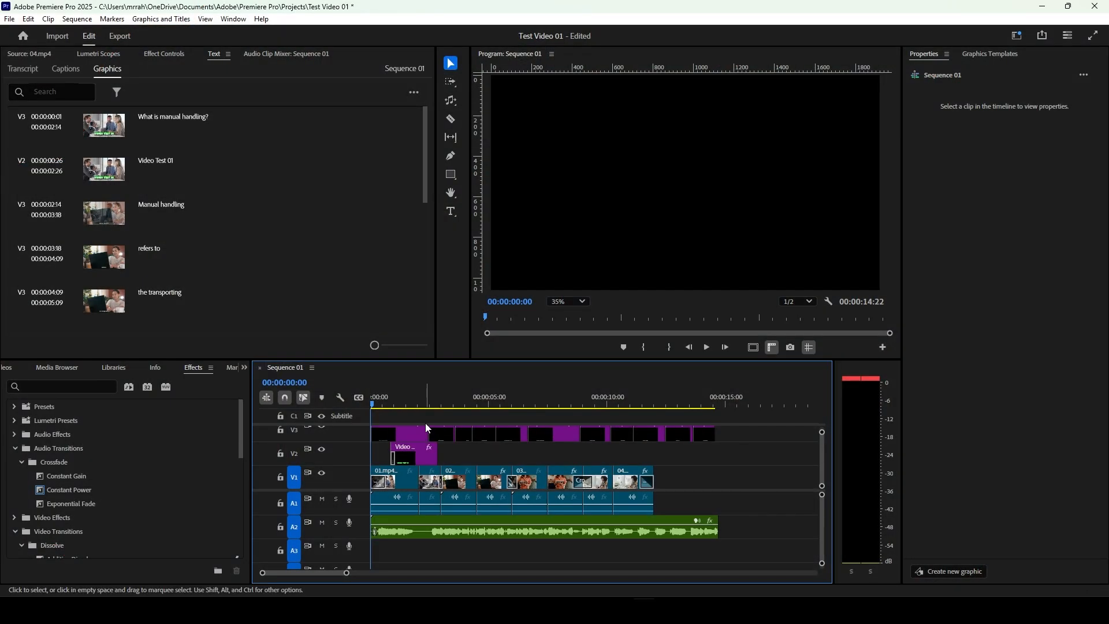
Step: Scrub the playhead to 00:00:11:25, and review the Quick Export file location and preset for Sequence 01
drag(379, 408, 651, 423)
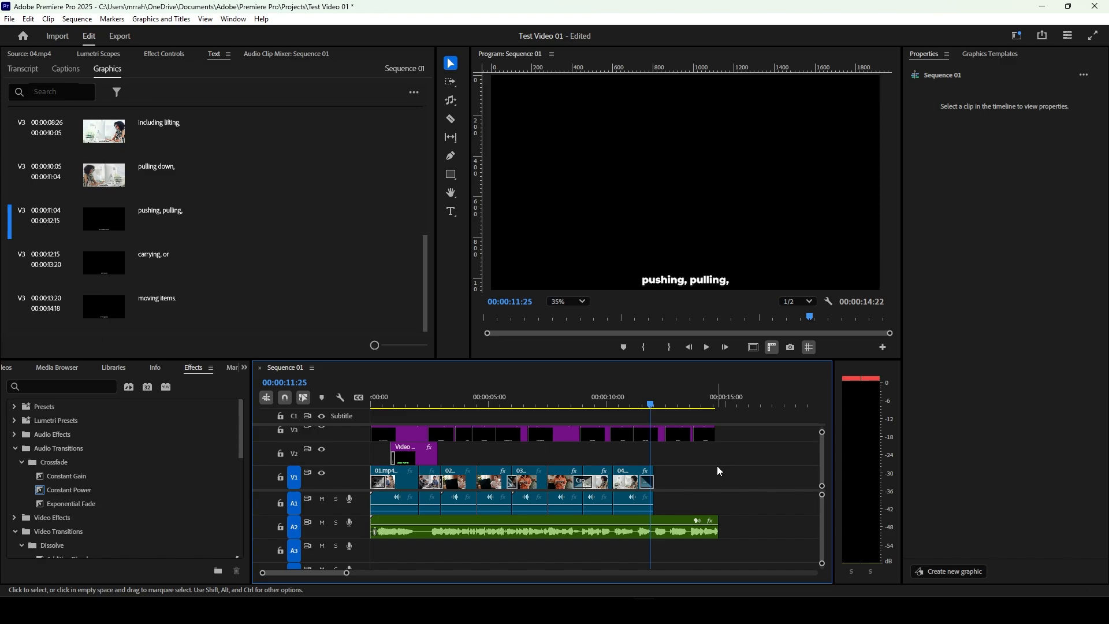
click(1043, 37)
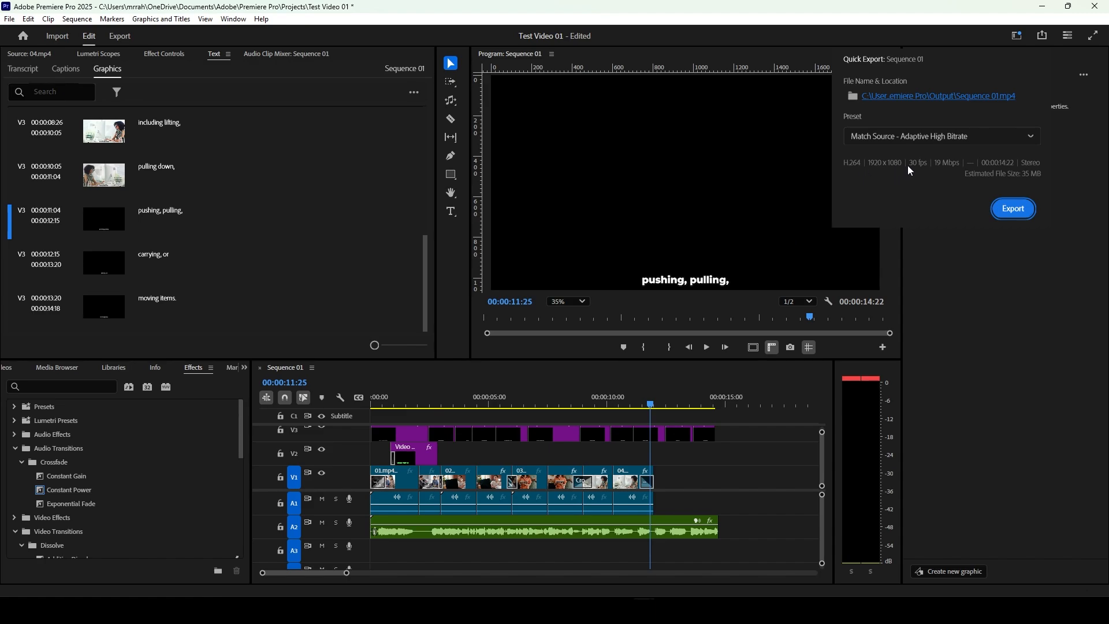
mouse_move(948, 170)
click(1040, 39)
click(1040, 40)
click(970, 41)
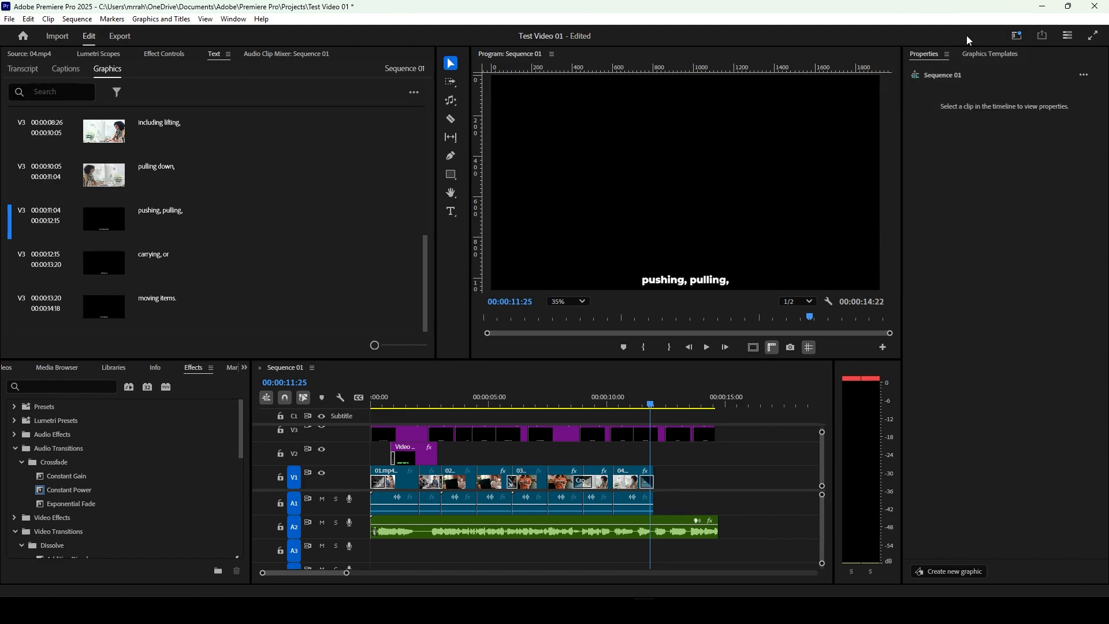
Step: Open the full export settings for Sequence 01 and name the output file Video Test 01
click(128, 38)
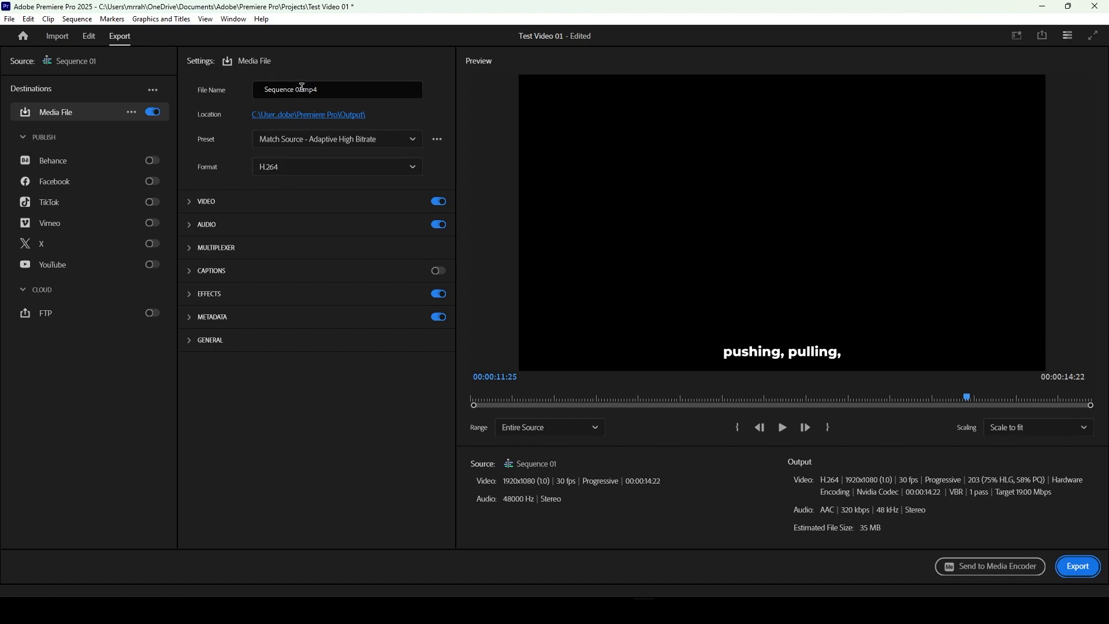
drag(302, 91, 228, 87)
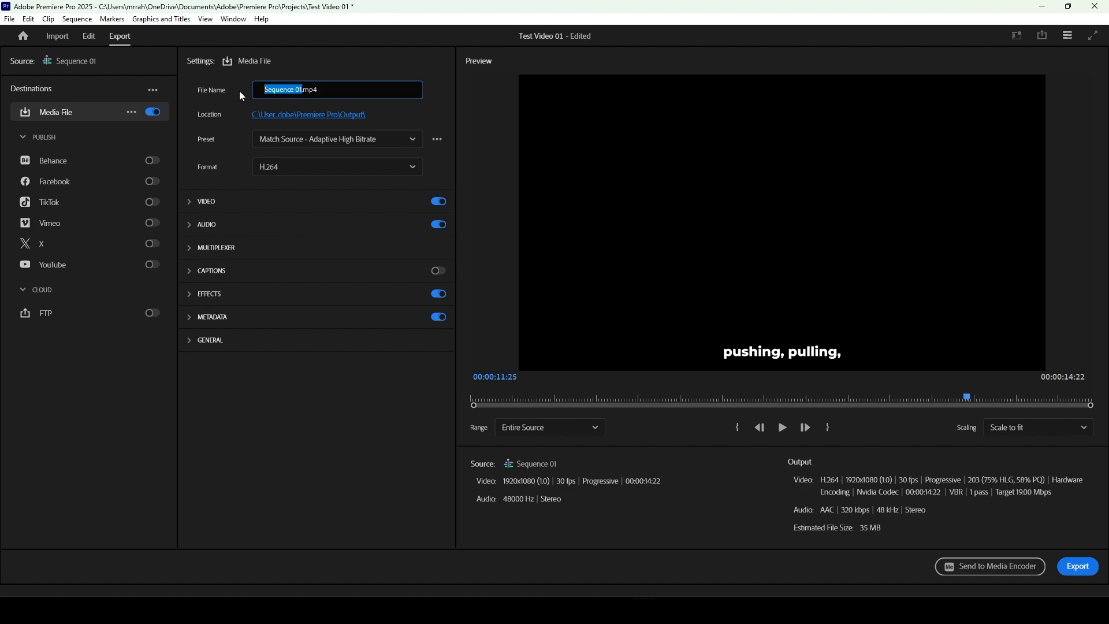
text(Video D)
text(raft)
key(BackSpace)
key(BackSpace)
key(BackSpace)
key(BackSpace)
key(BackSpace)
key(BackSpace)
text(t)
key(BackSpace)
text(Test 01)
Step: Expand the video export settings, and review the available export presets and file formats
click(190, 204)
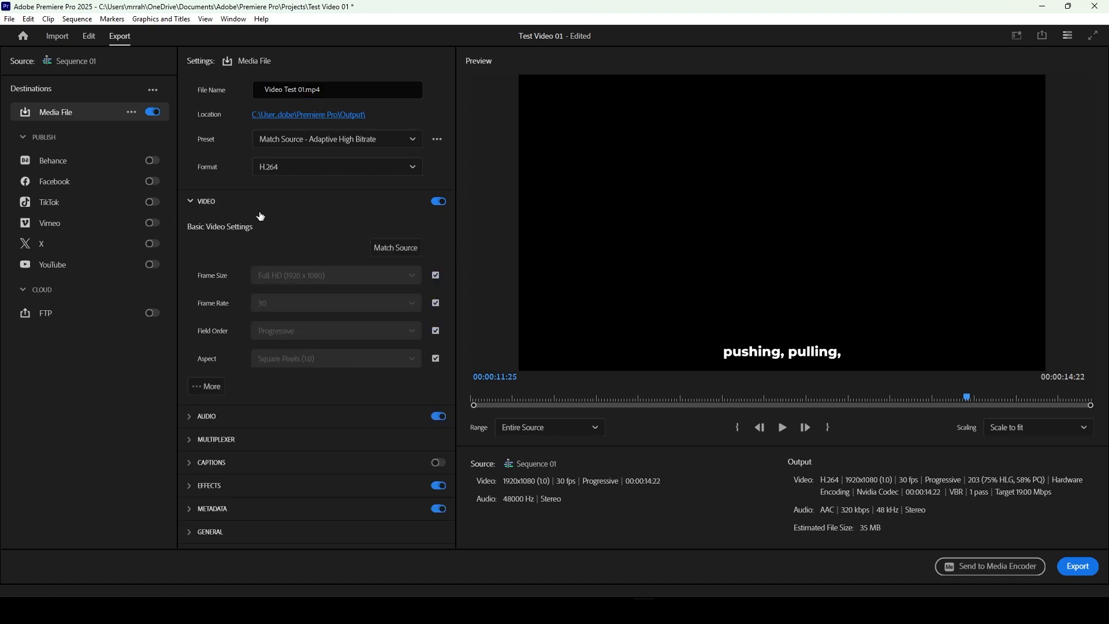
click(333, 145)
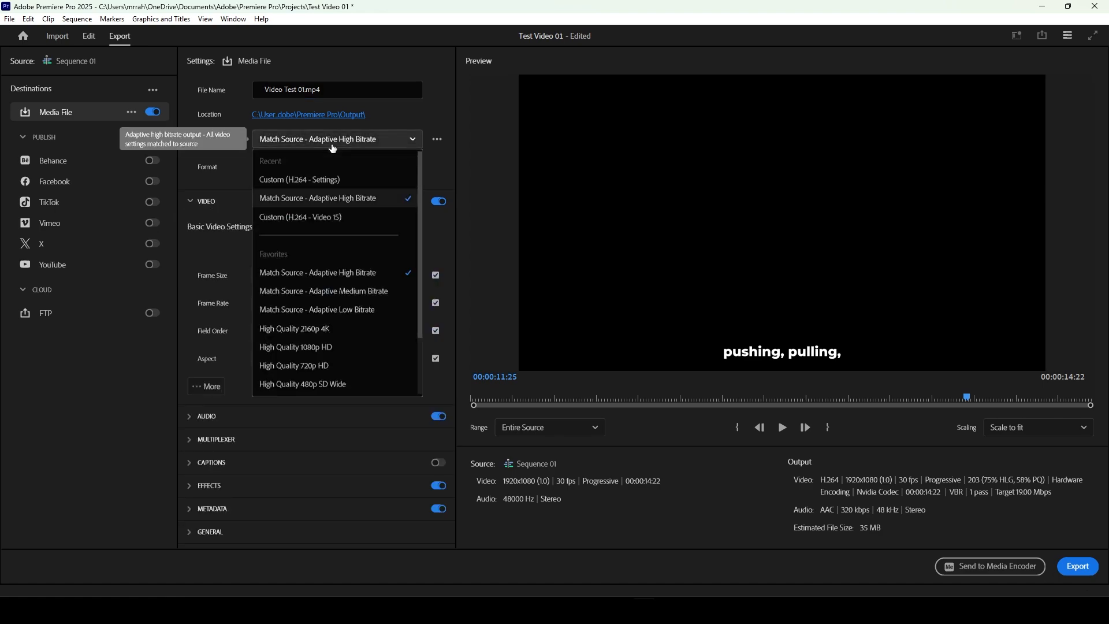
click(334, 148)
click(335, 166)
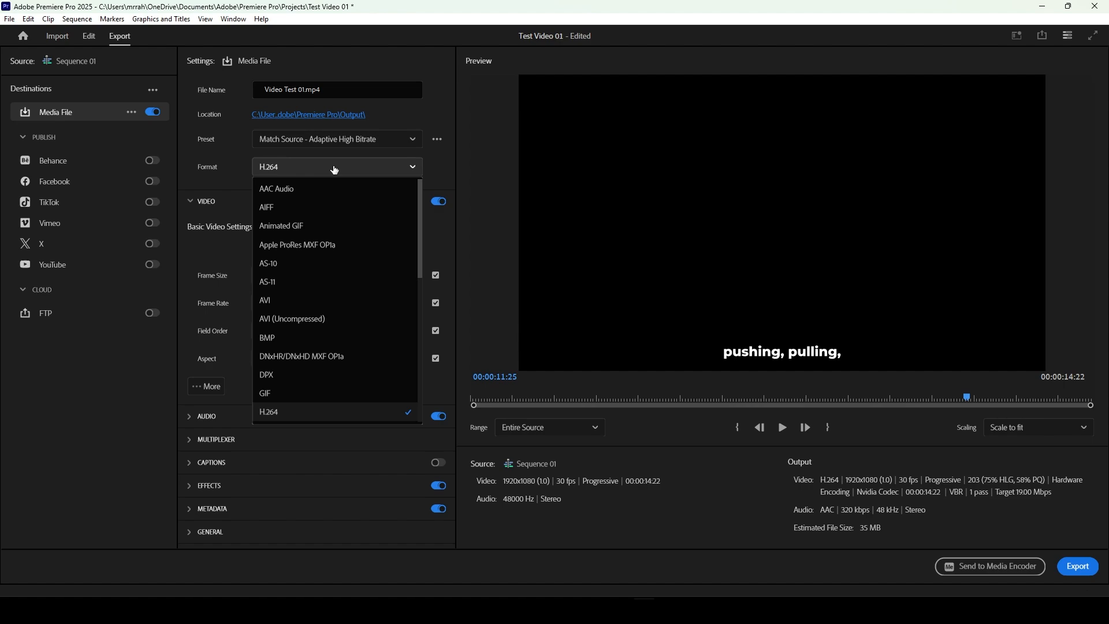
click(335, 170)
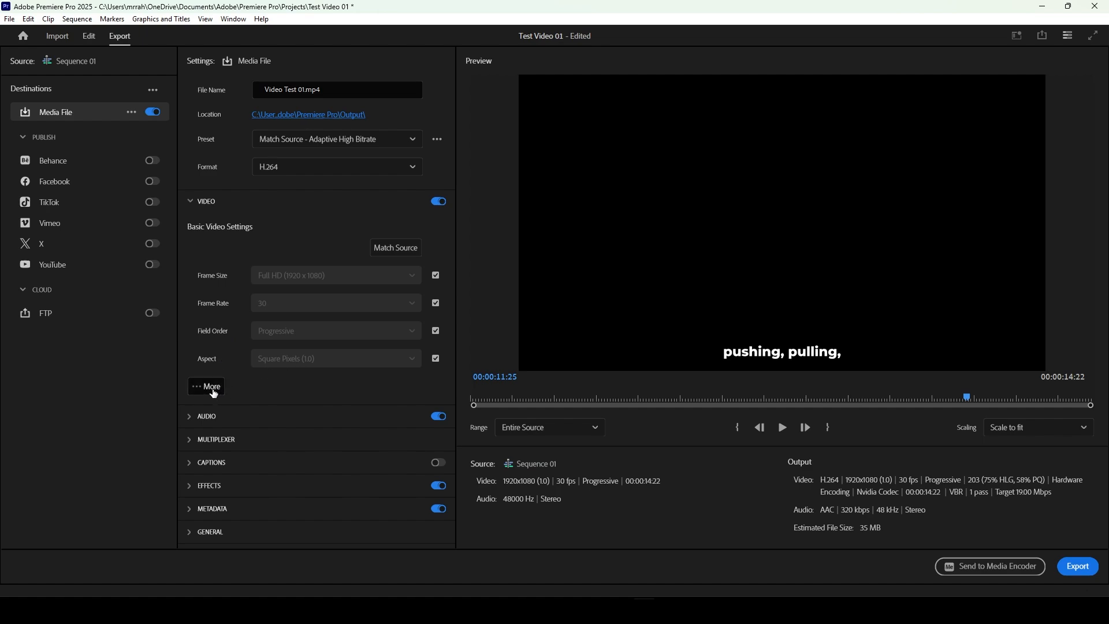
Step: Show the additional video settings and review the render depth, render quality and alpha channel options
click(205, 393)
scroll(416, 397, down, 2)
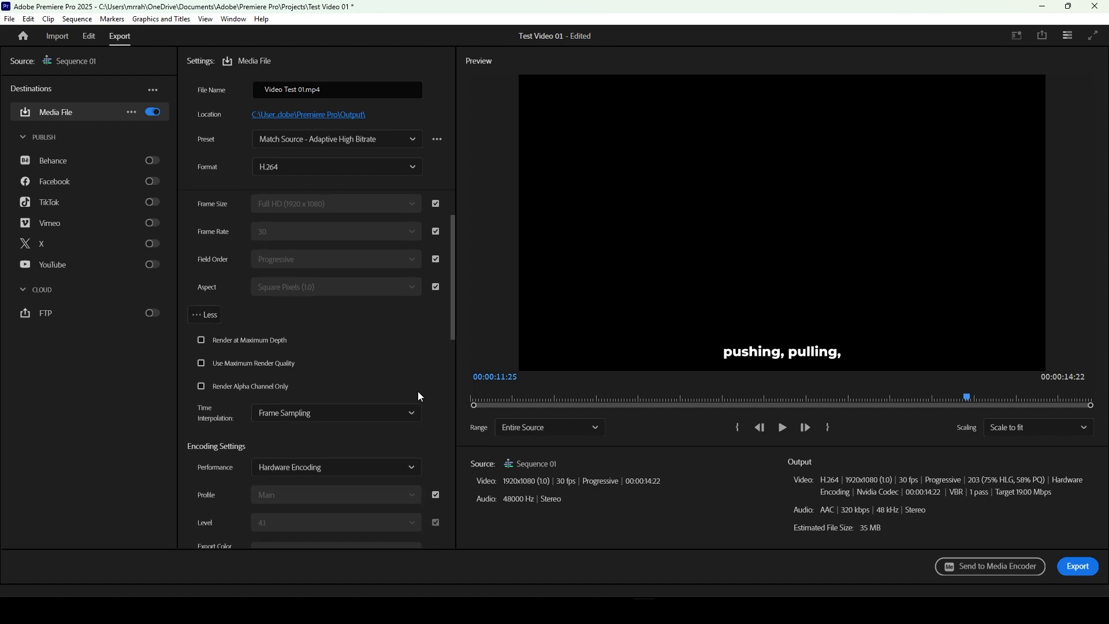
scroll(439, 377, down, 3)
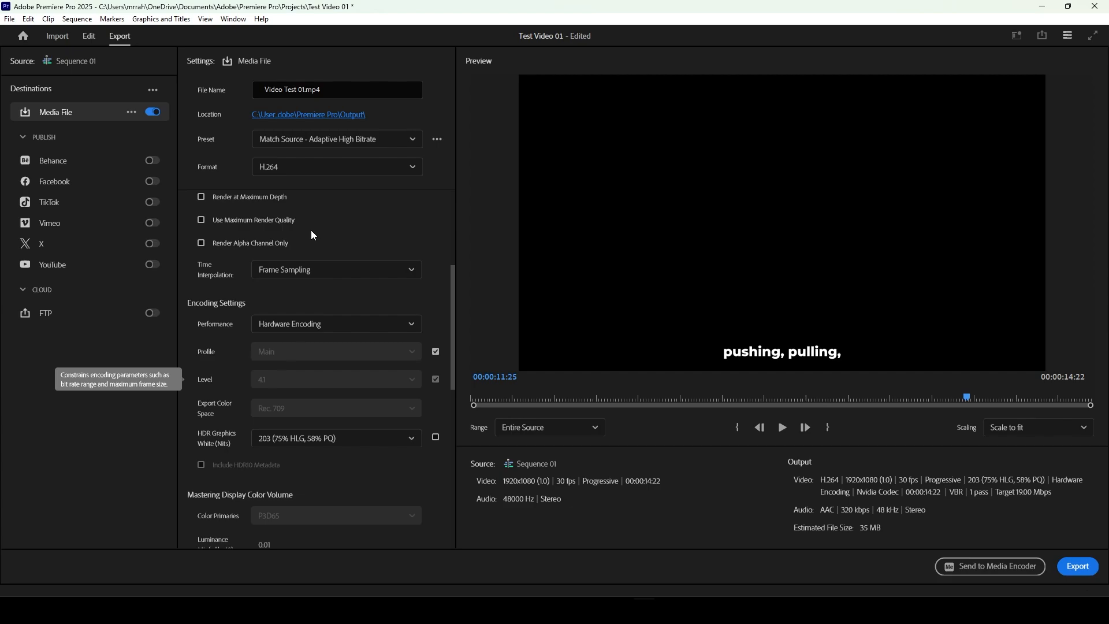
mouse_move(207, 238)
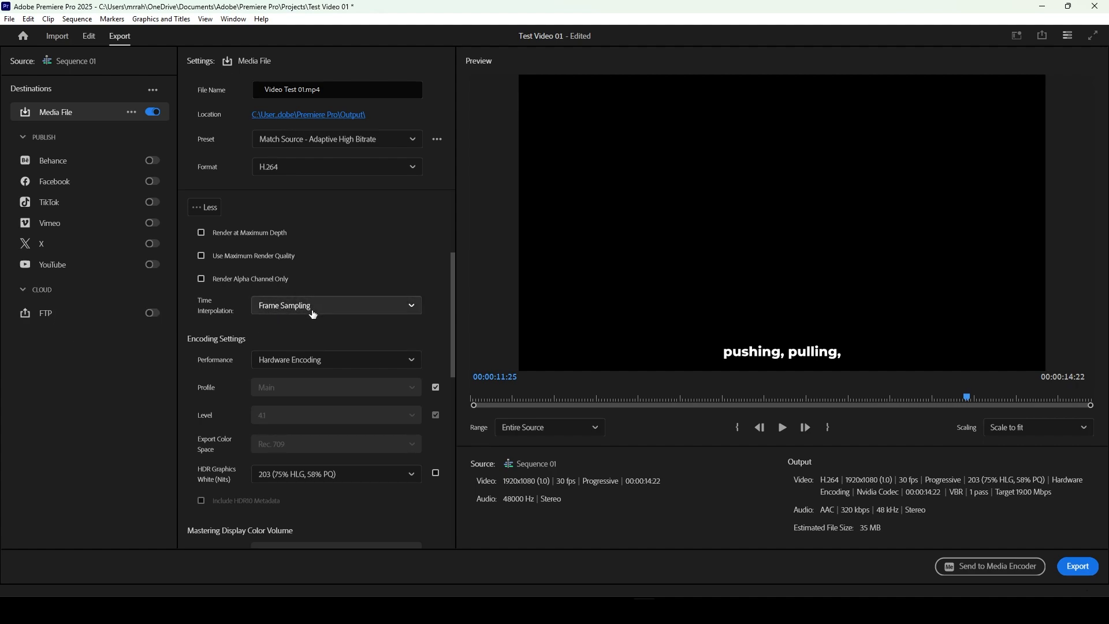
Step: Review the time interpolation choices and the hardware and software encoding options for the video export
click(286, 305)
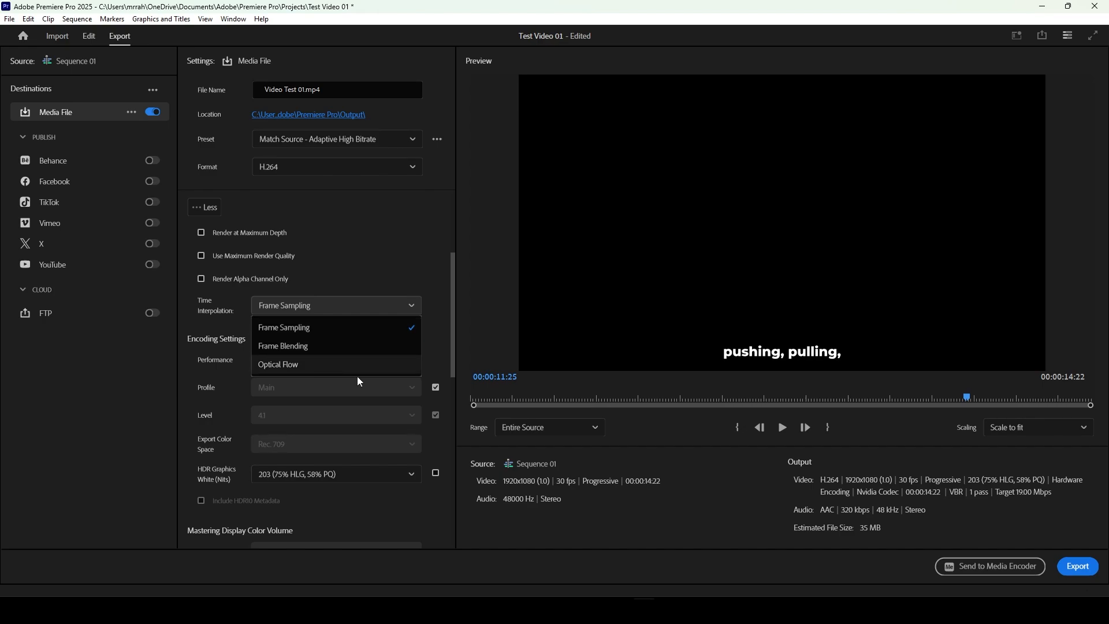
click(415, 255)
scroll(442, 320, down, 5)
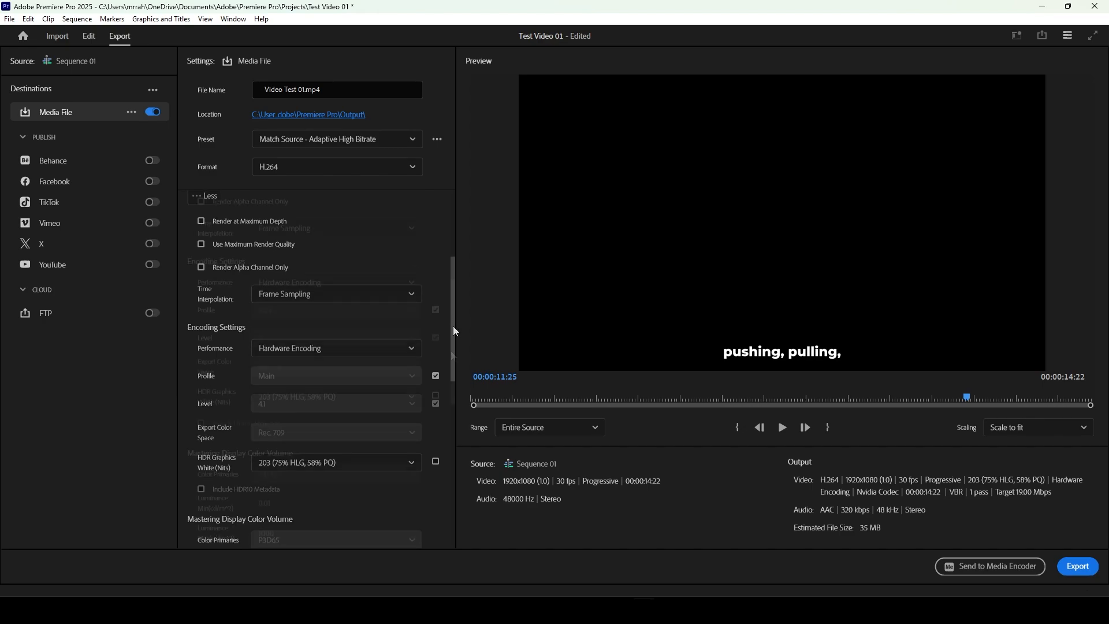
click(291, 227)
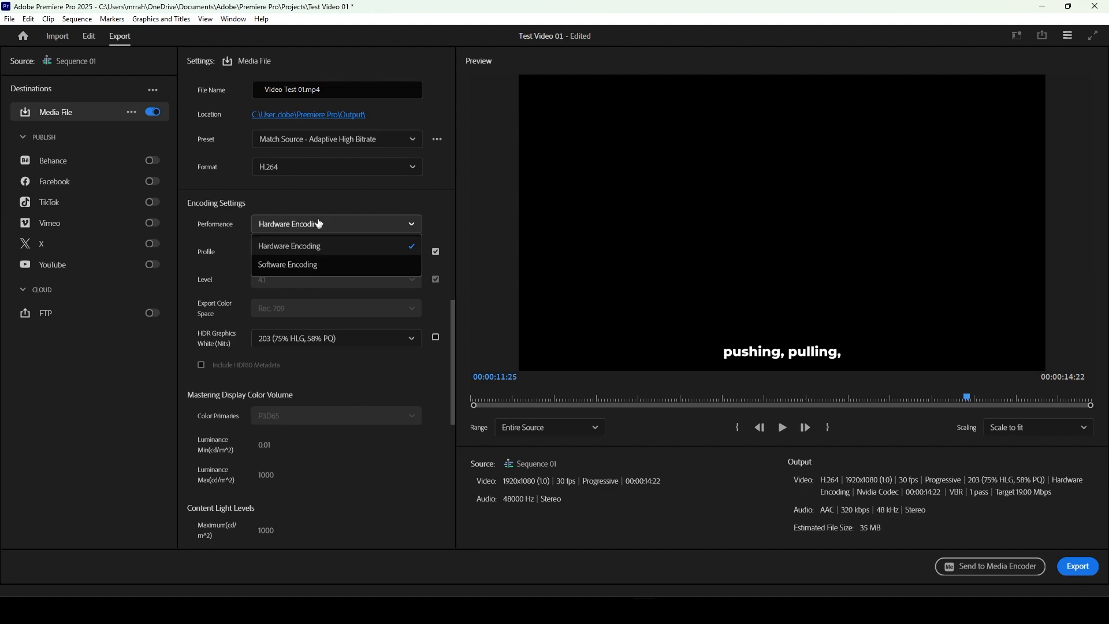
click(319, 223)
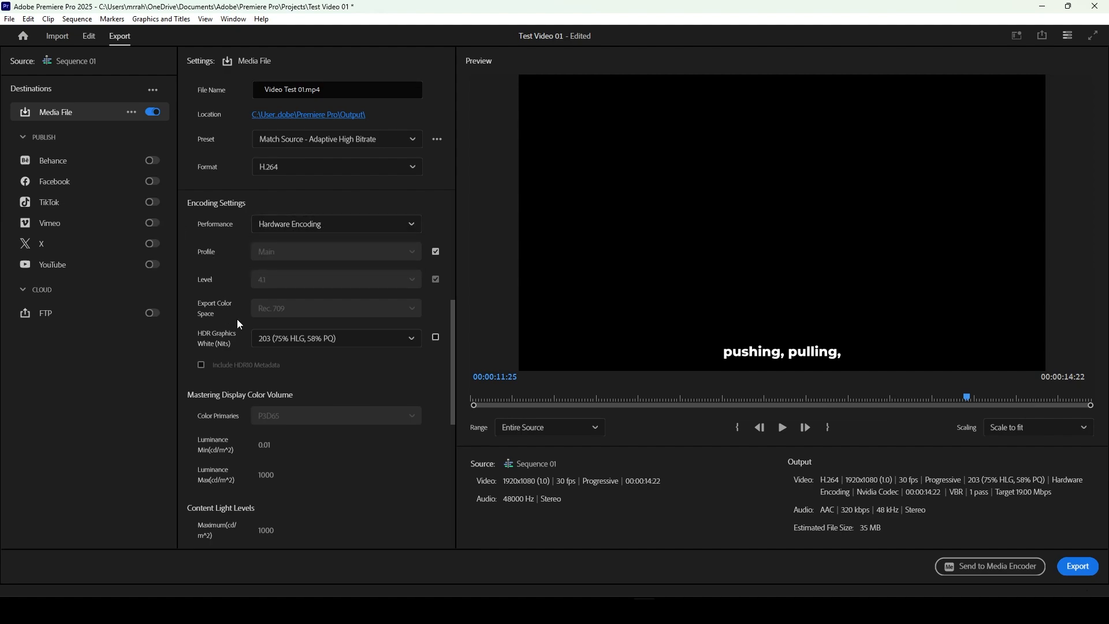
Step: Try video target bitrates of 3.23 and 17.33 Mbps, and return the target bitrate to 19 Mbps
drag(453, 354, 466, 468)
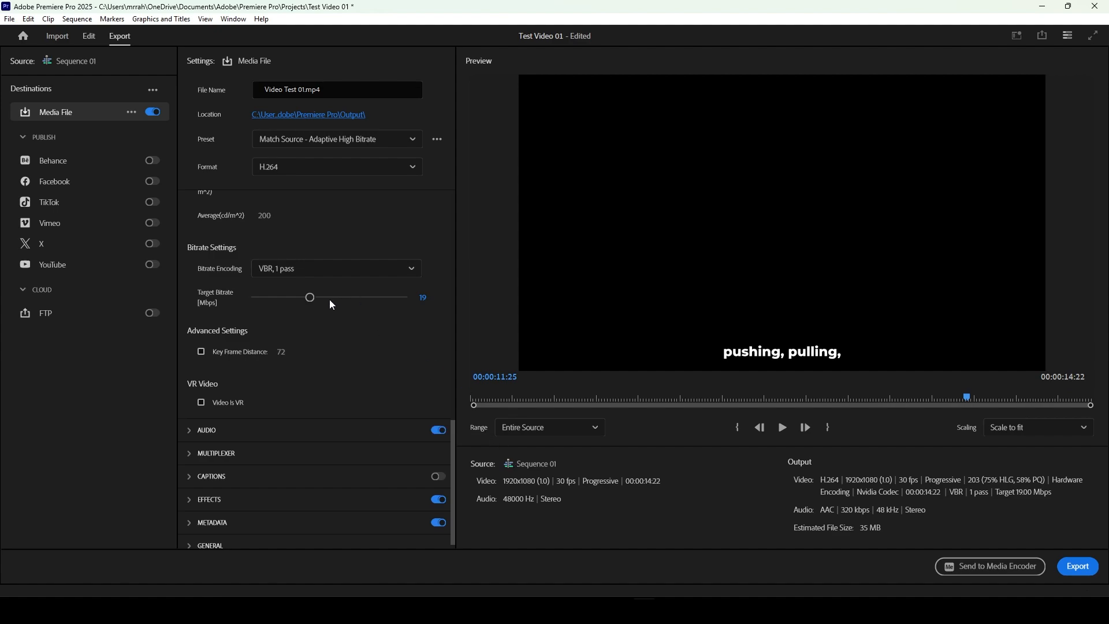
drag(310, 297, 262, 297)
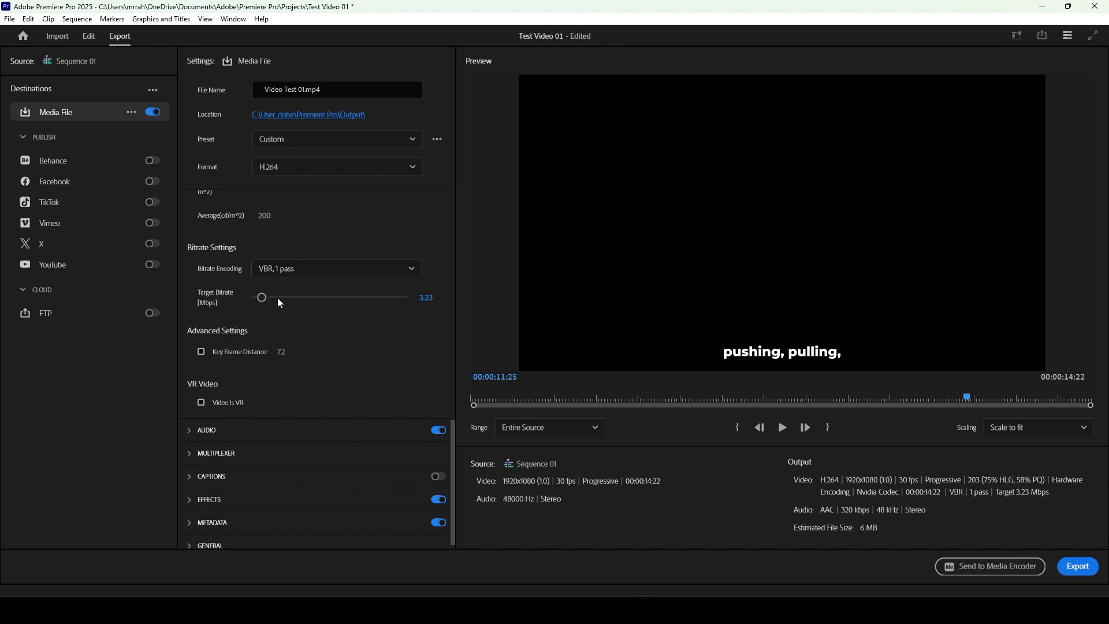
drag(262, 297, 310, 308)
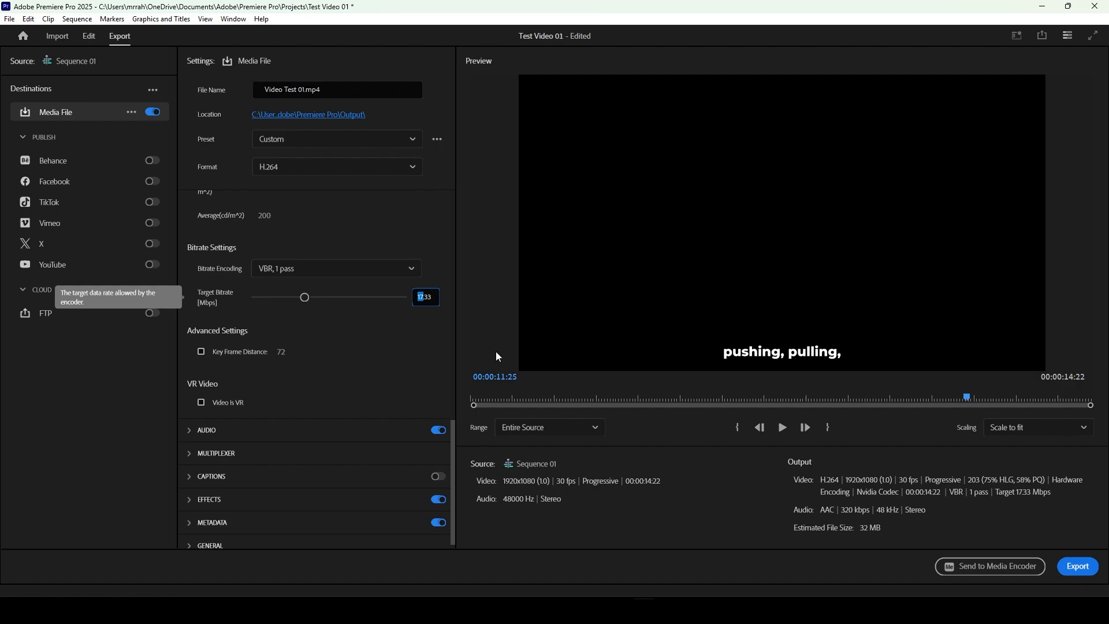
text(19)
key(Return)
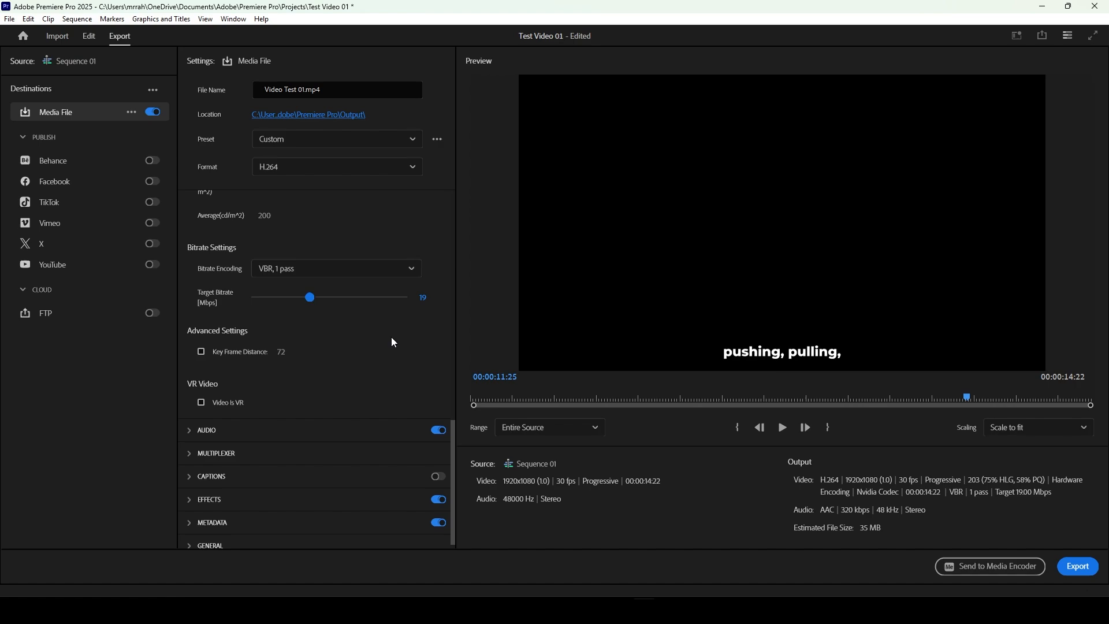
Step: Collapse the video settings, expand the audio export settings and review the available audio formats
scroll(379, 344, down, 1)
scroll(388, 348, up, 5)
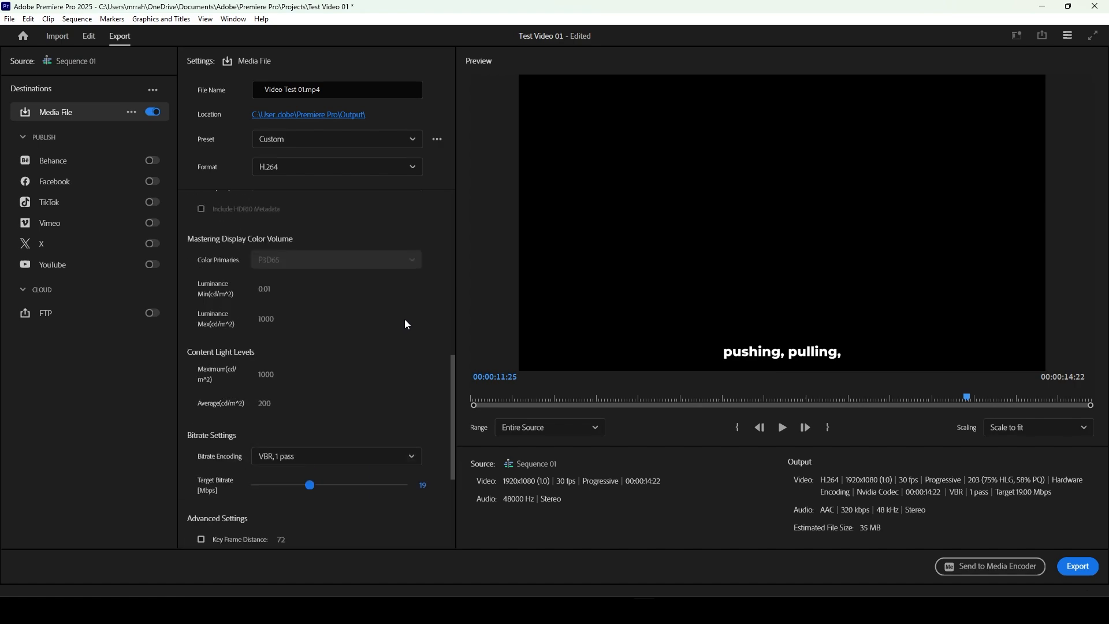
scroll(453, 356, up, 9)
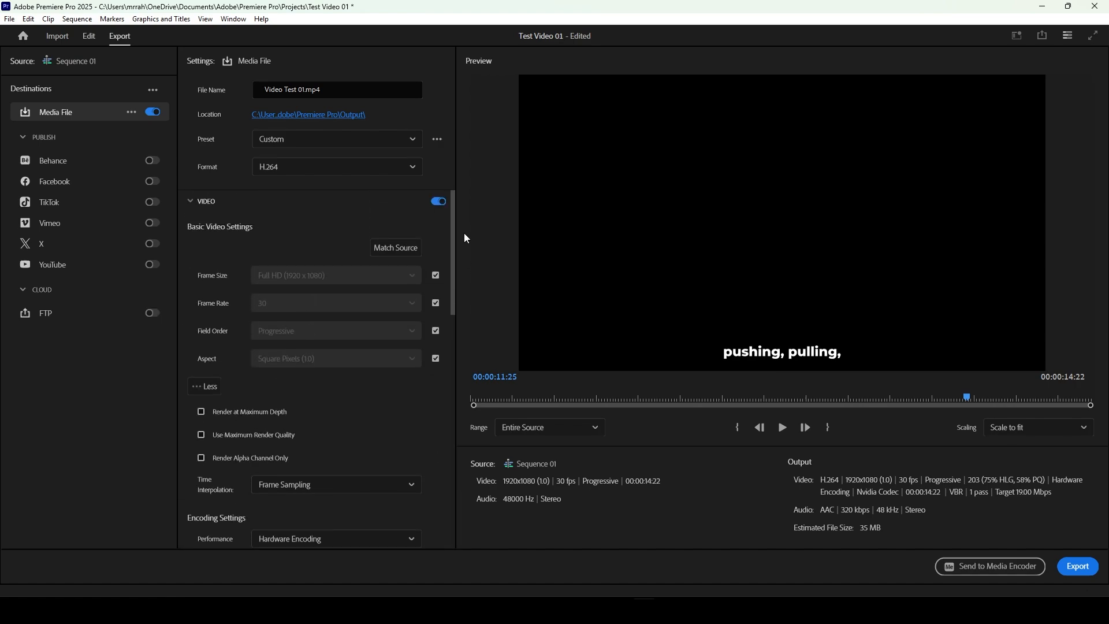
click(198, 202)
click(195, 229)
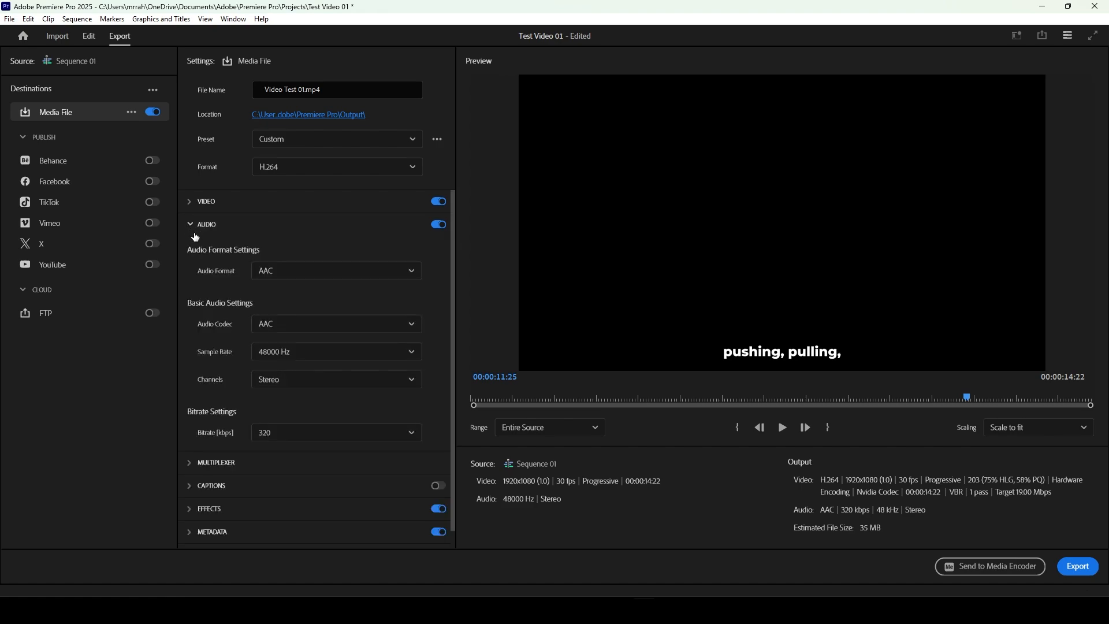
click(279, 274)
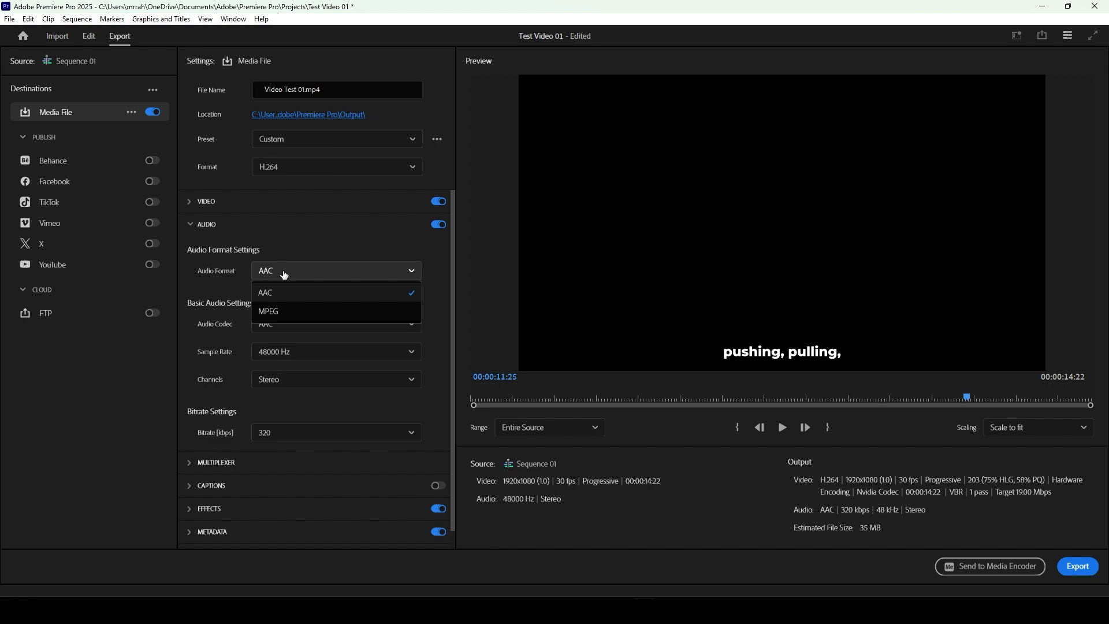
click(285, 274)
click(278, 277)
click(300, 272)
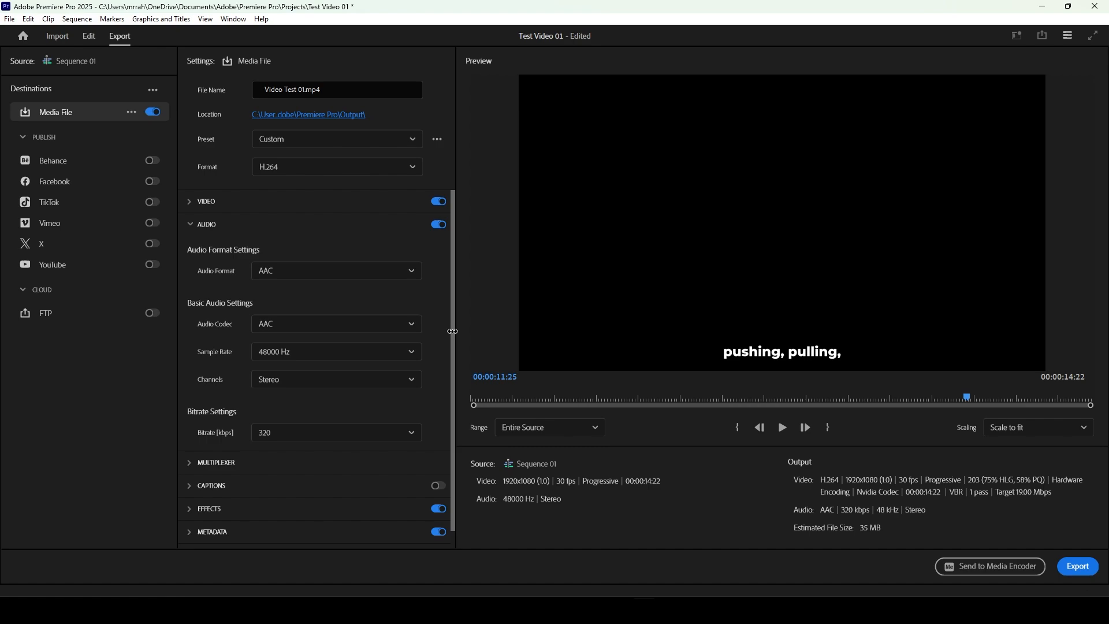
Step: Review the sample rate and channel options in the basic audio export settings
scroll(452, 363, down, 1)
click(405, 341)
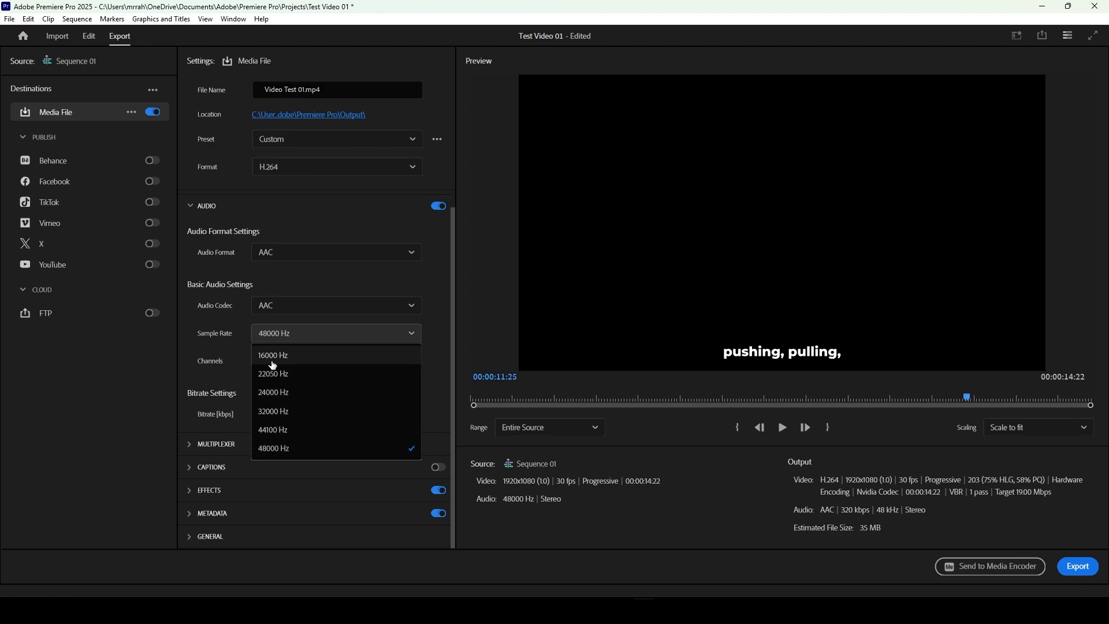
click(328, 339)
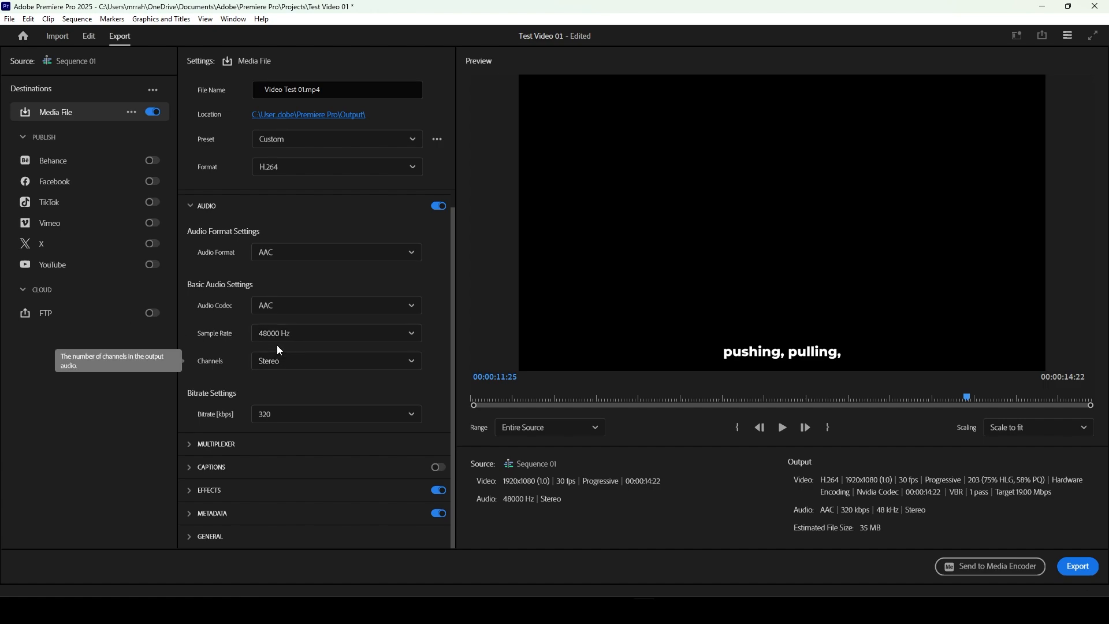
click(285, 362)
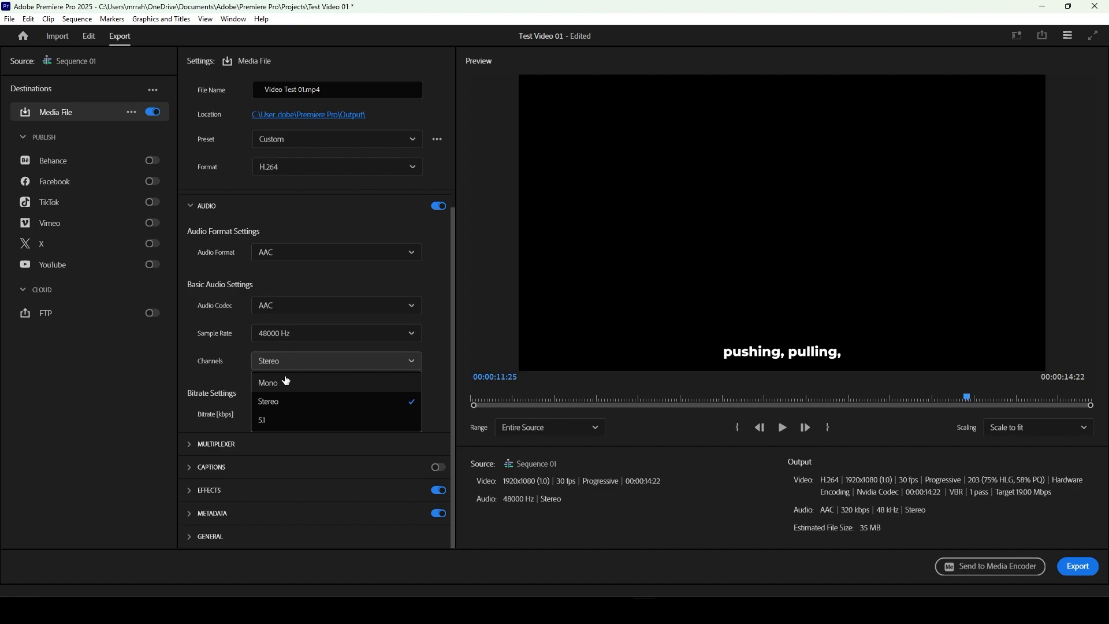
click(436, 388)
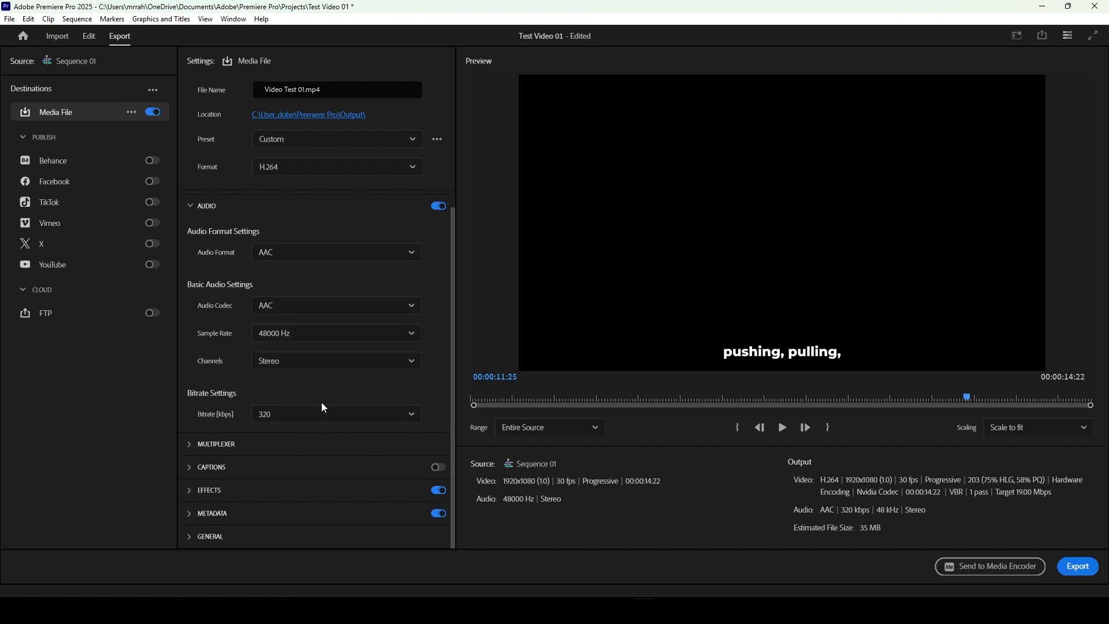
Step: Review the range of audio bitrates available for the export, keeping 320 kbps
click(270, 411)
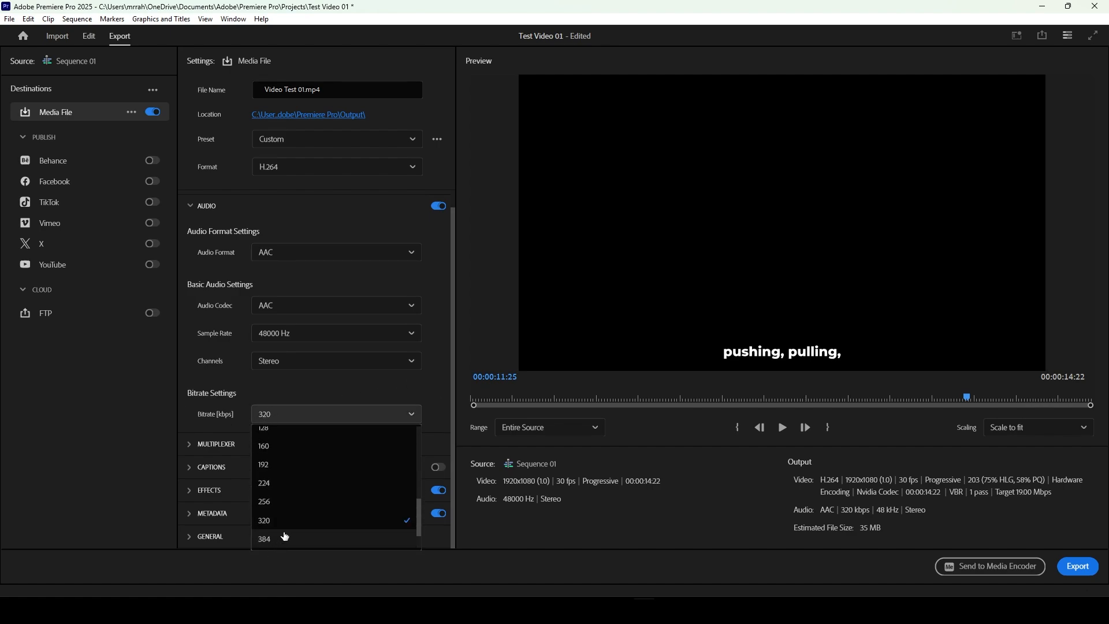
scroll(289, 532, down, 1)
scroll(306, 522, down, 2)
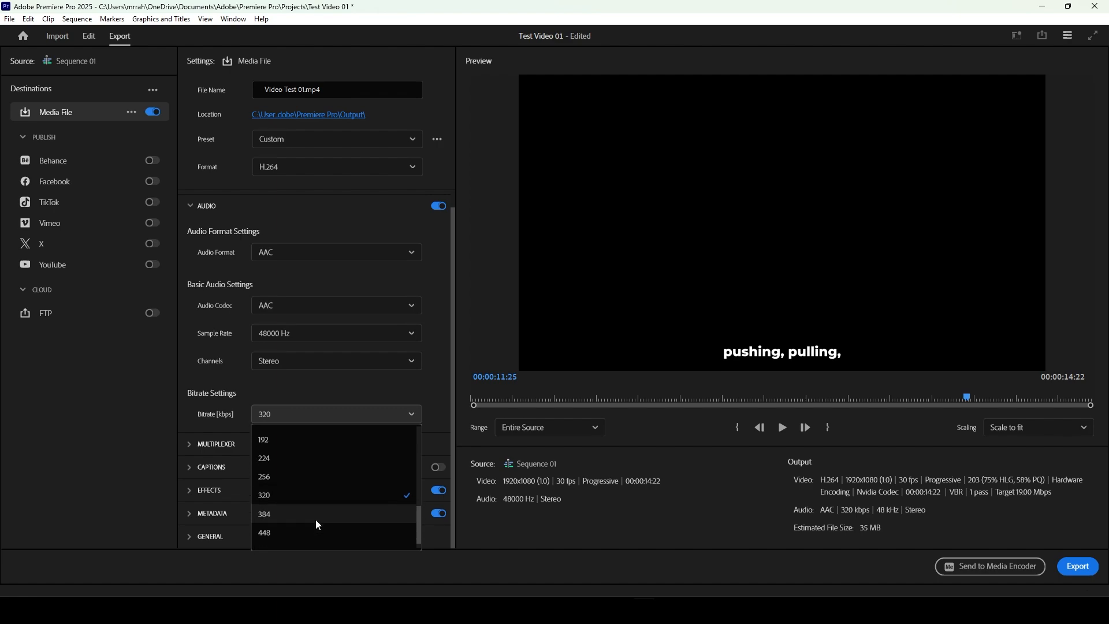
scroll(317, 523, up, 4)
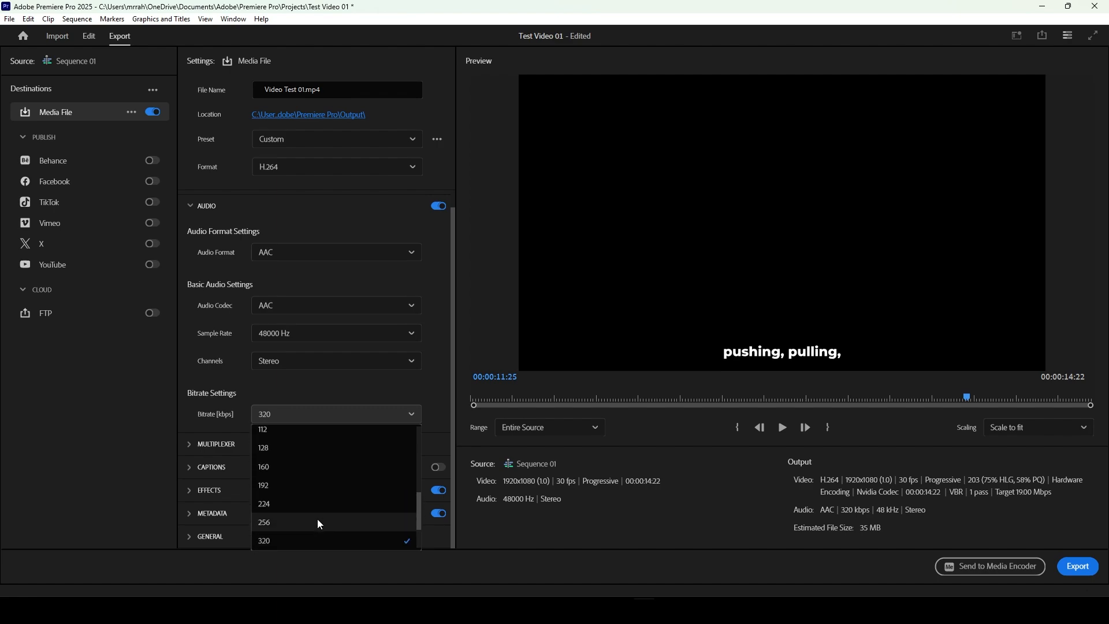
scroll(314, 505, up, 4)
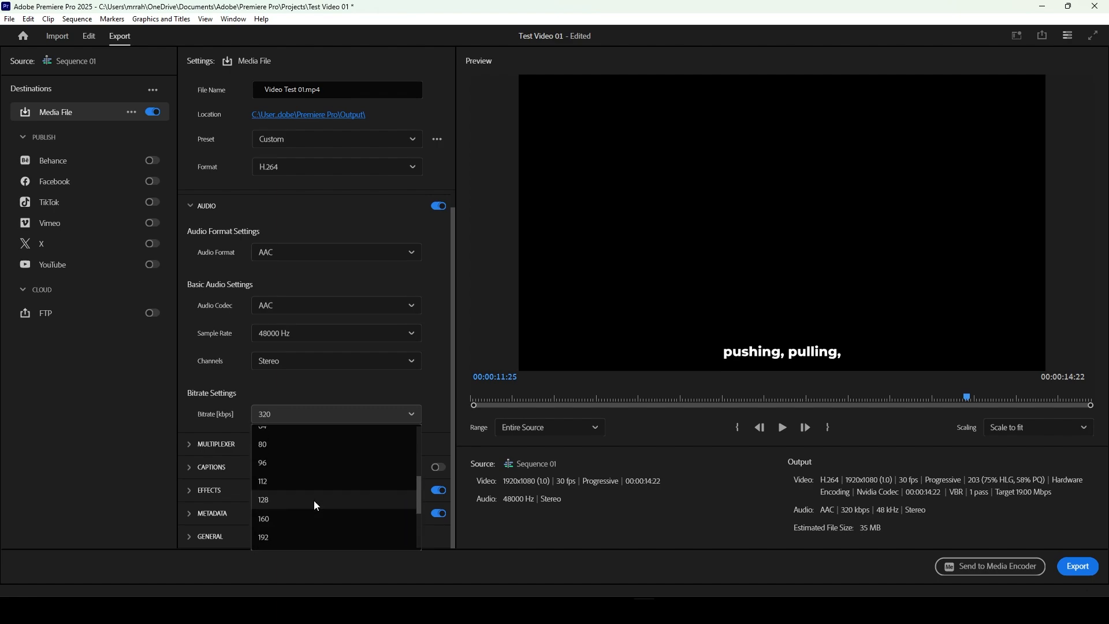
click(365, 413)
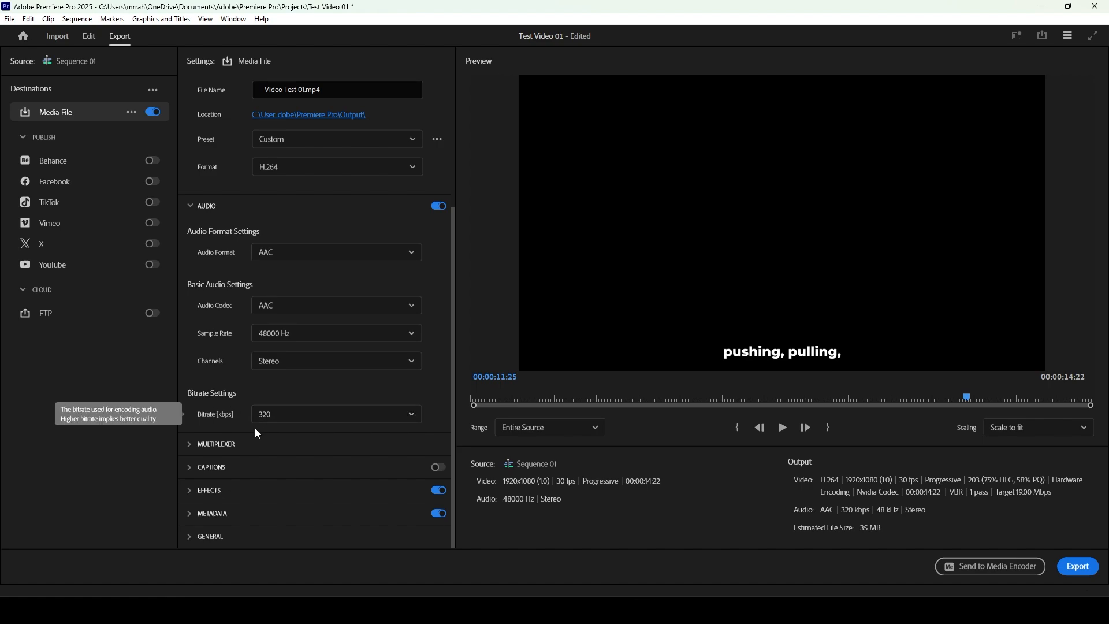
Step: Collapse the audio settings, and review the multiplexer, captions and effects export settings
click(191, 206)
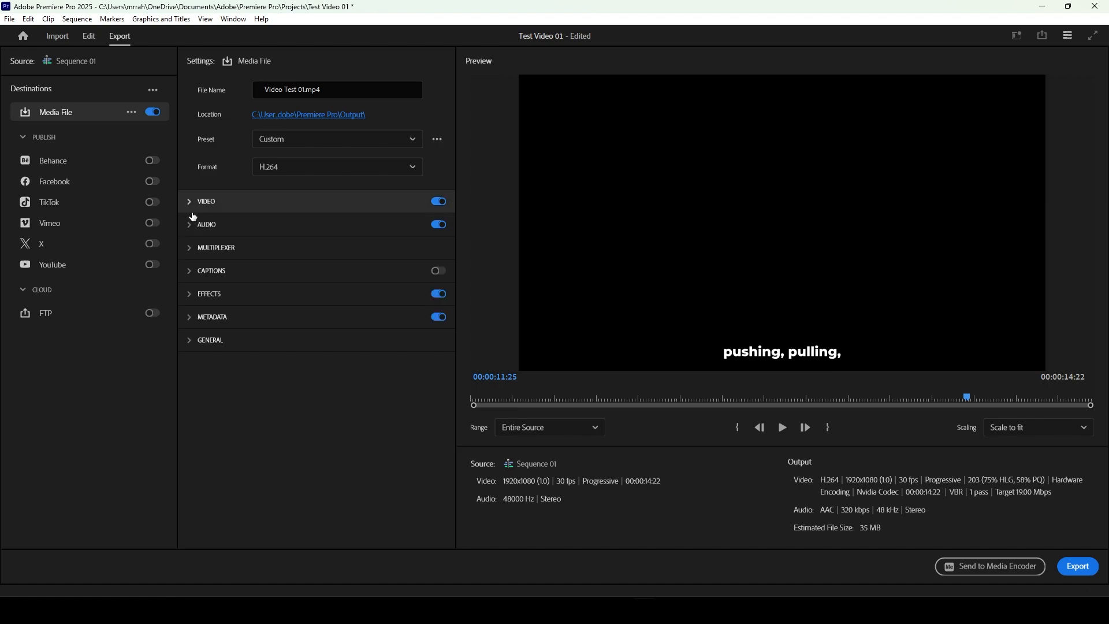
click(191, 250)
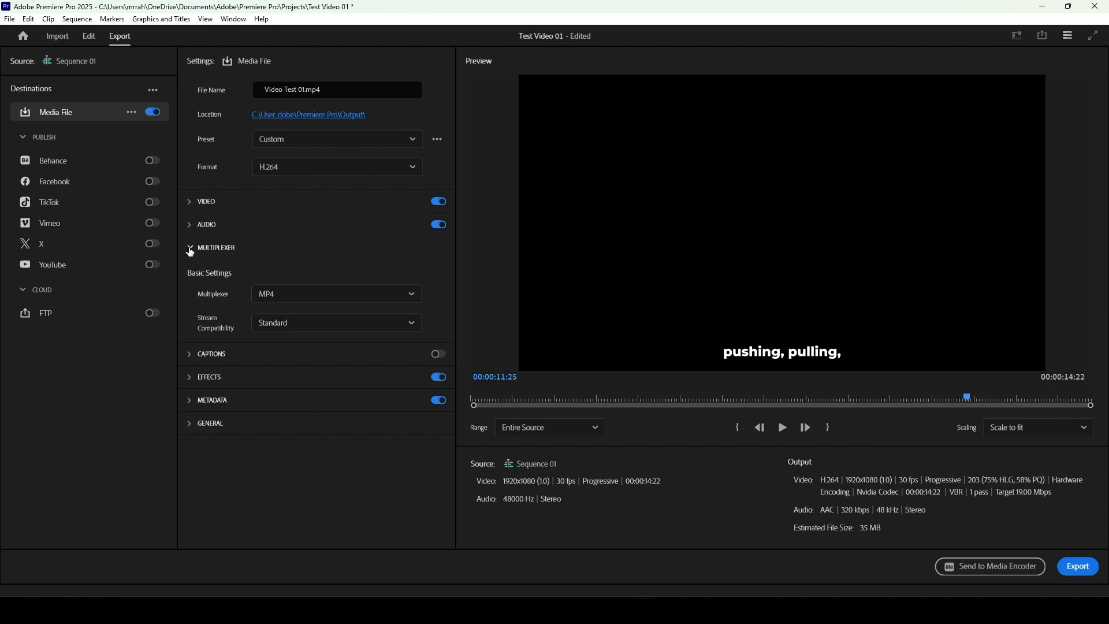
click(190, 249)
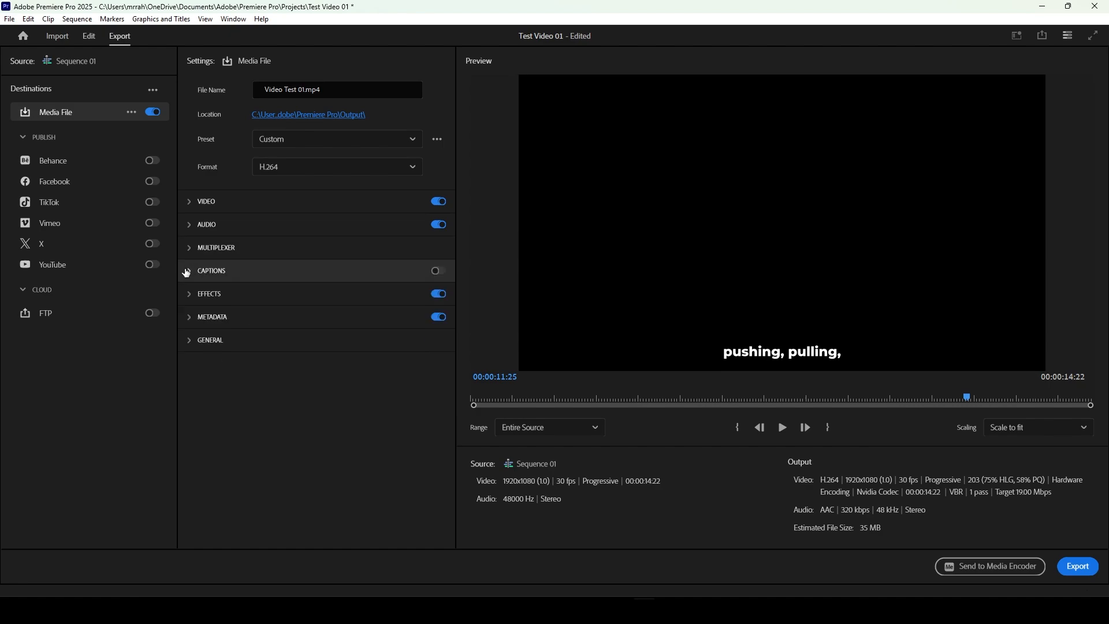
click(188, 272)
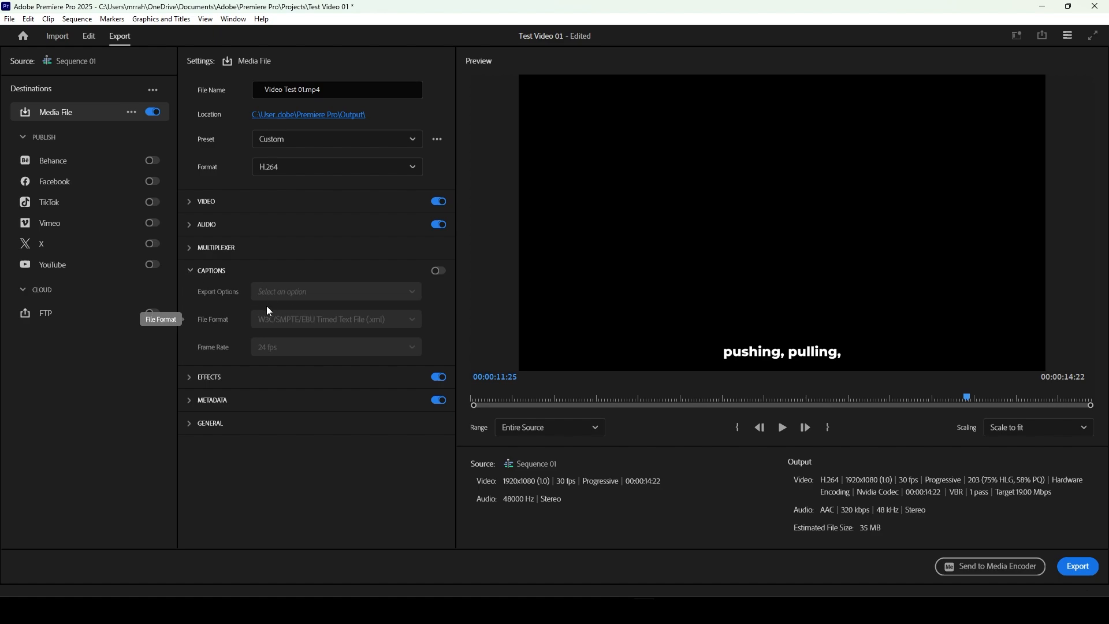
click(191, 272)
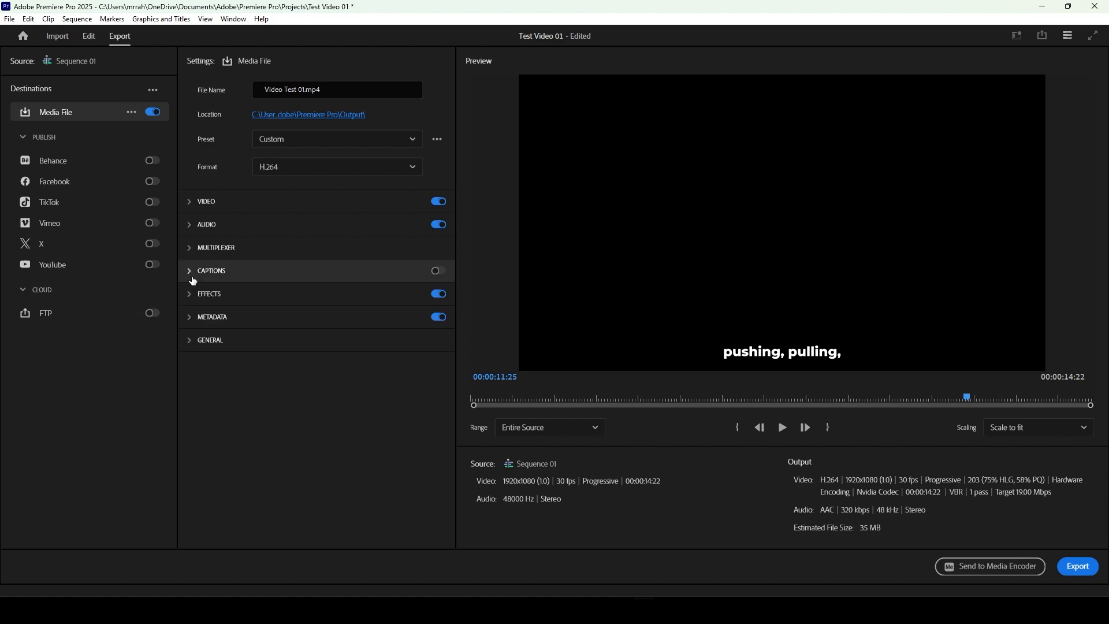
click(194, 295)
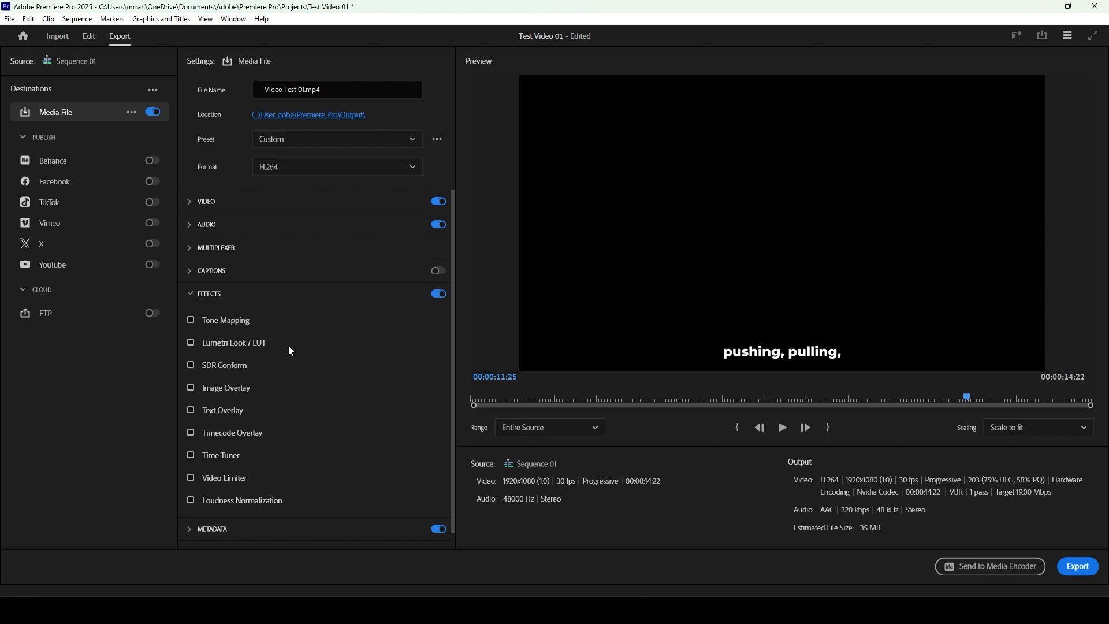
Step: Collapse the effects settings, and review the metadata and general export settings
scroll(291, 350, down, 1)
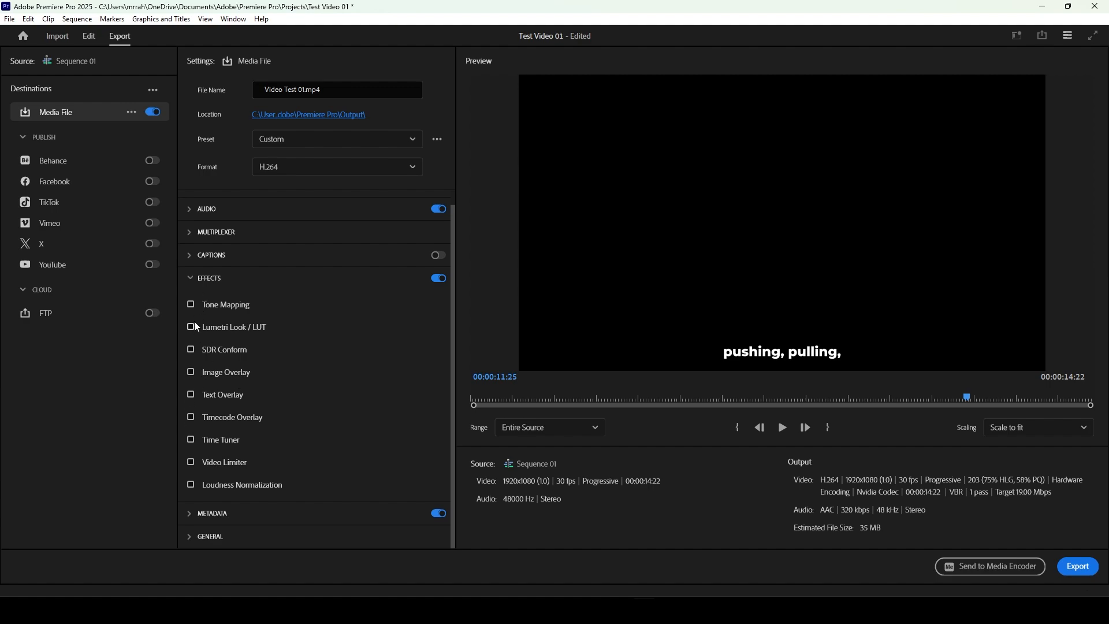
click(191, 286)
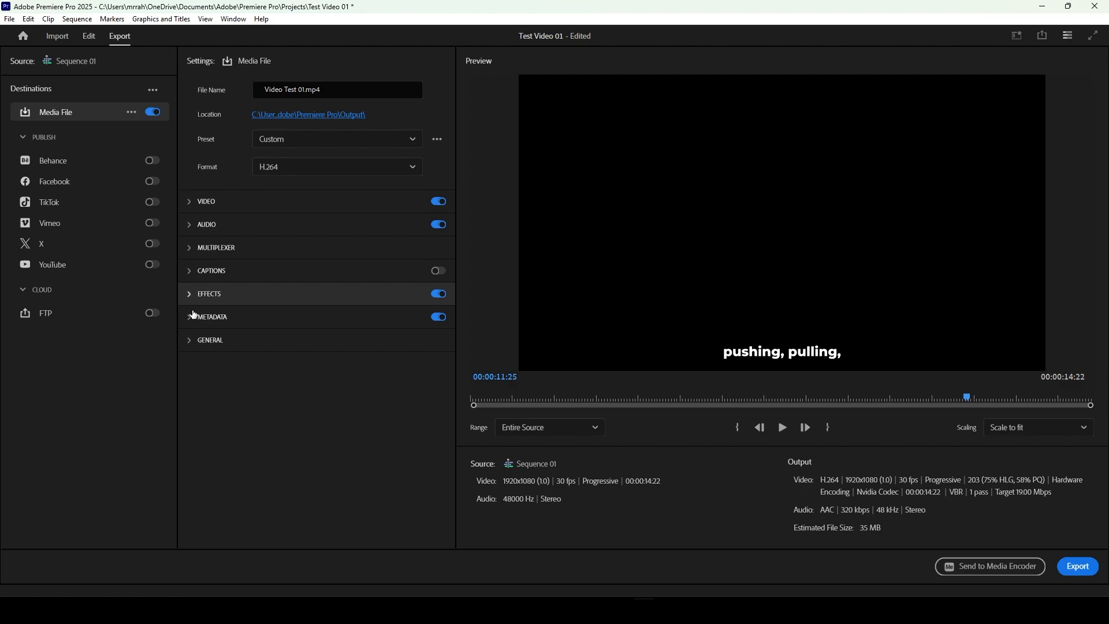
click(191, 319)
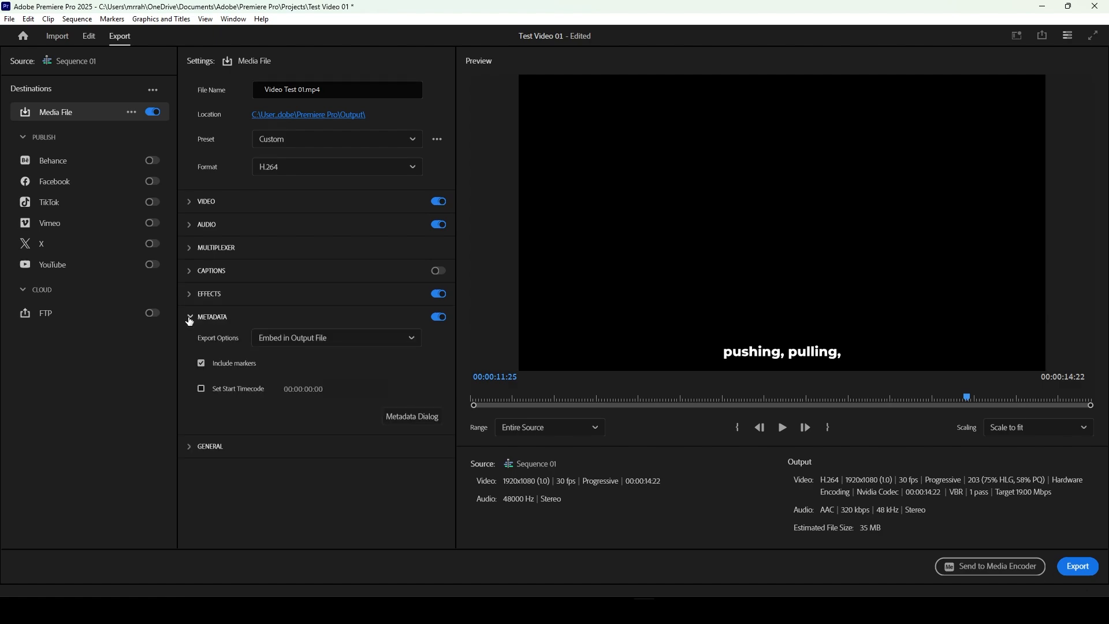
click(190, 319)
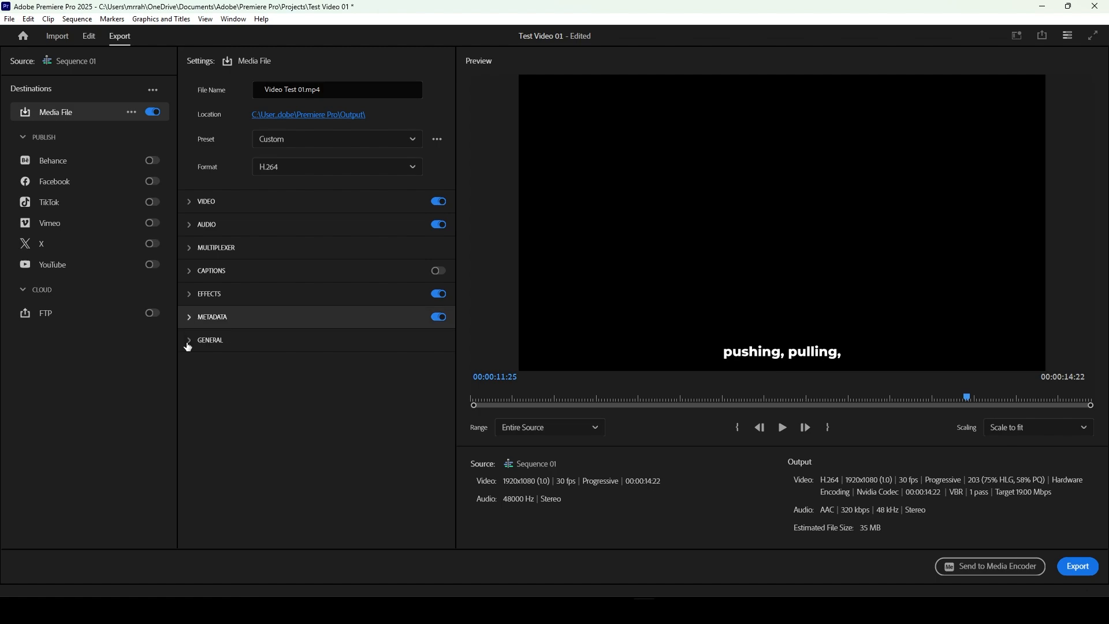
click(191, 341)
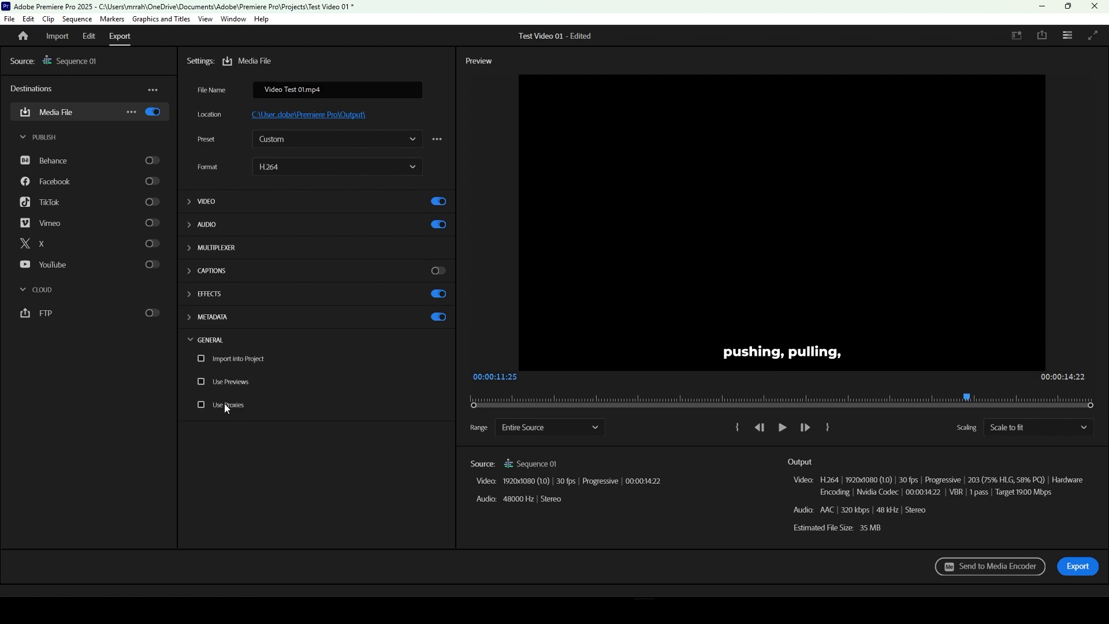
click(191, 343)
Step: Review the export range and scaling choices, keeping Entire Source and Scale to fit
click(520, 429)
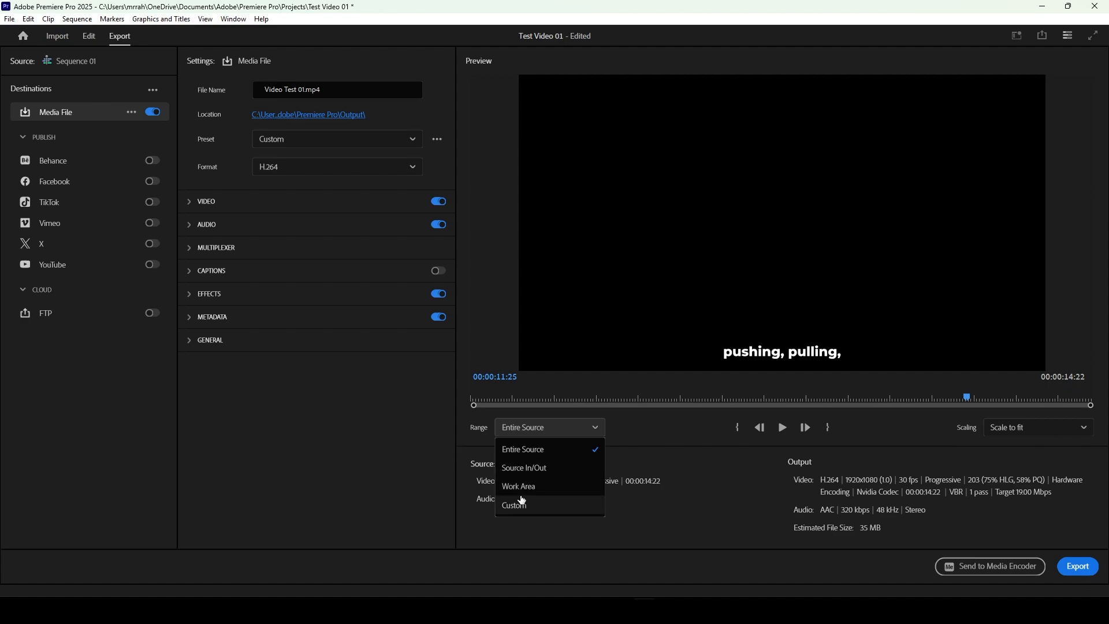
click(545, 455)
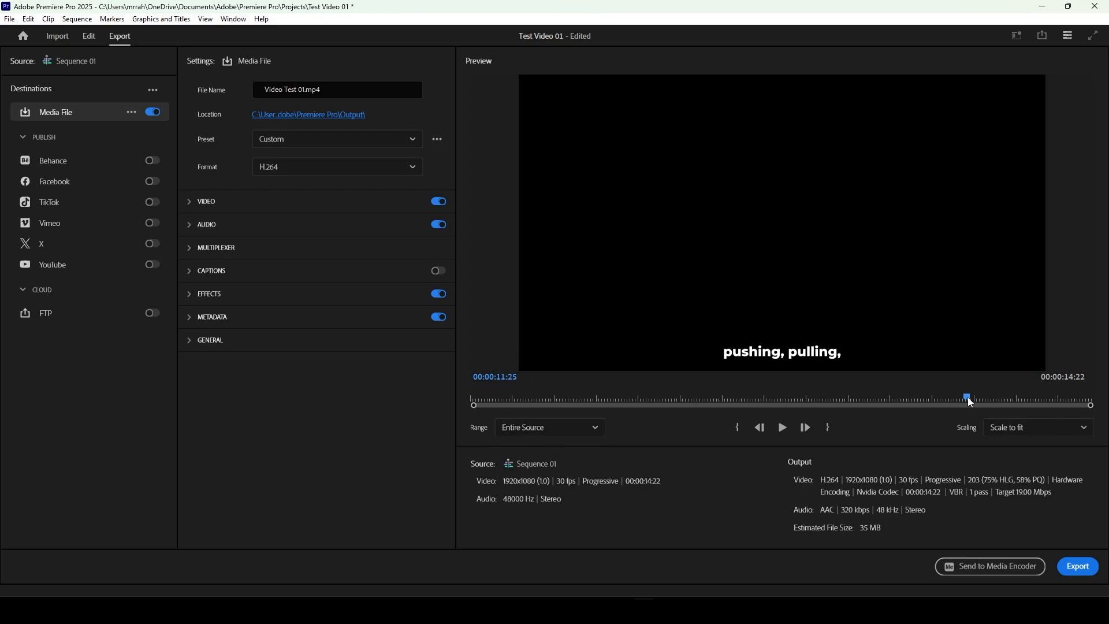
drag(968, 399, 987, 387)
click(995, 432)
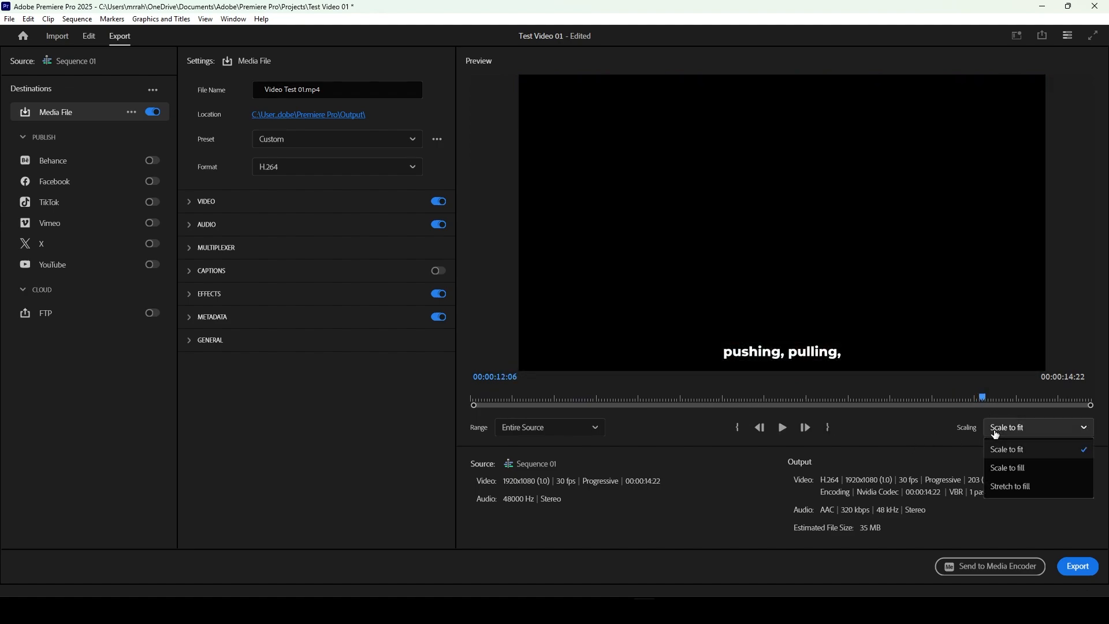
click(996, 432)
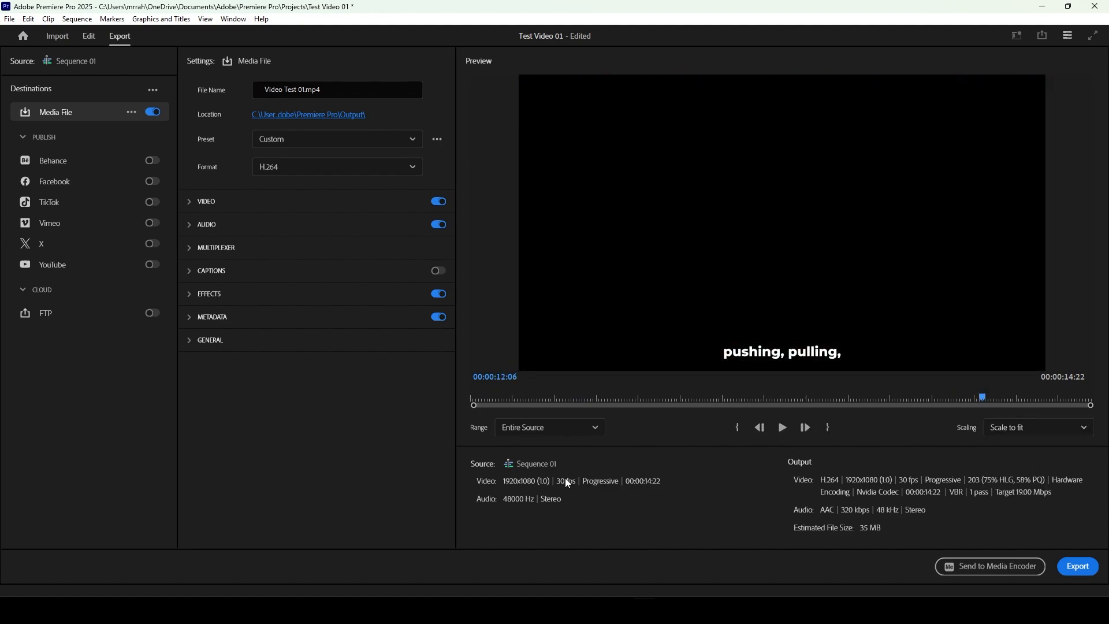
Step: Preview the sequence at about 00:00:03:28 and 00:00:05:18, and recheck the range choices, keeping Entire Source
click(637, 392)
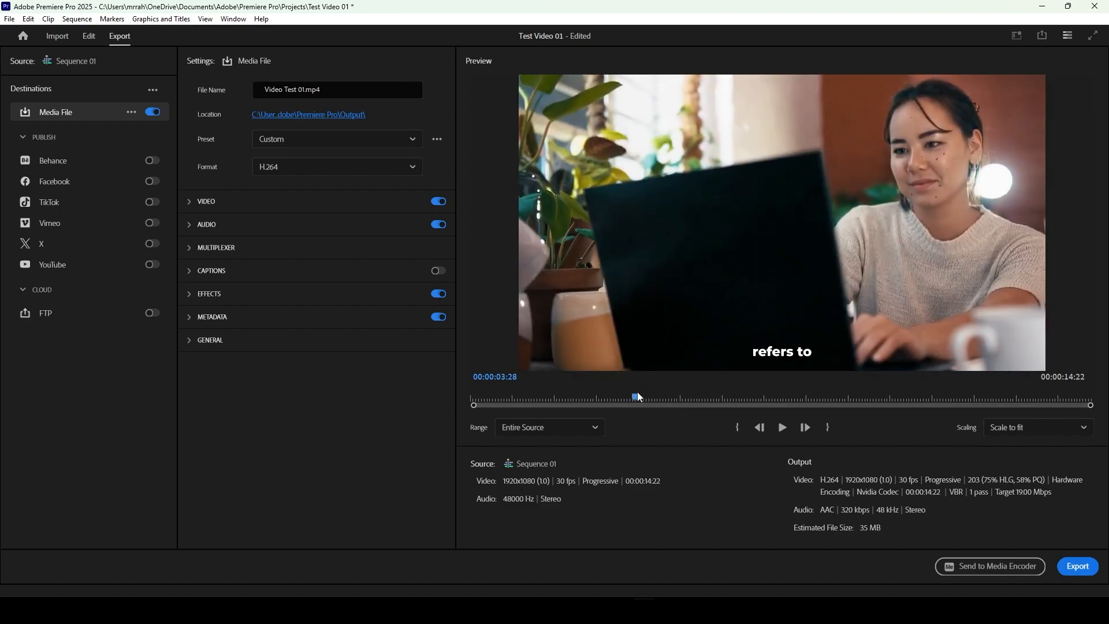
click(696, 400)
click(704, 400)
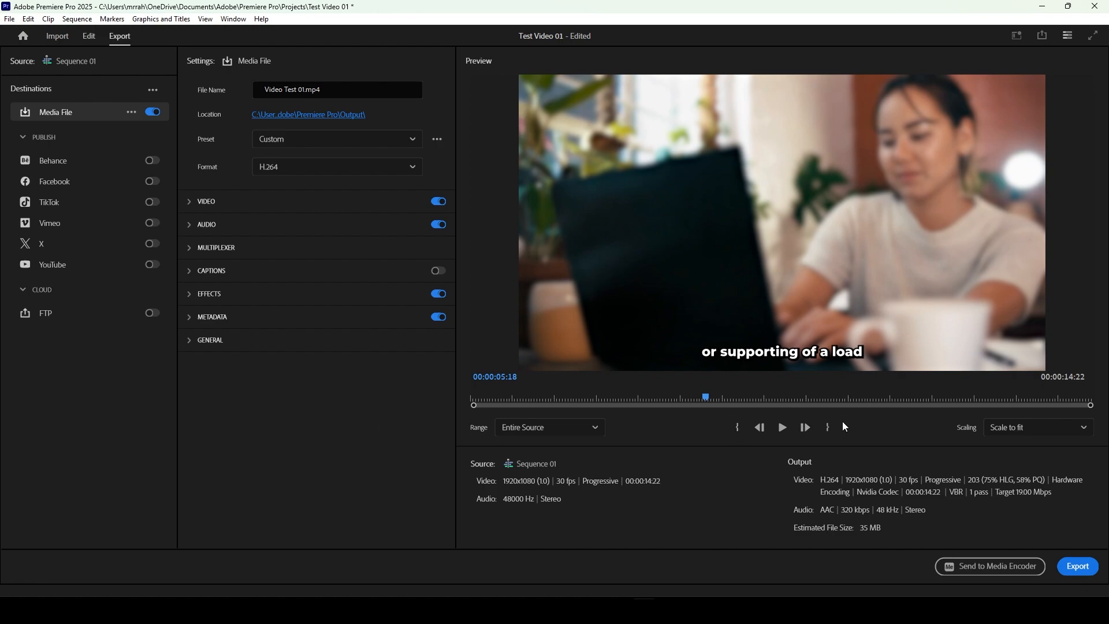
click(589, 427)
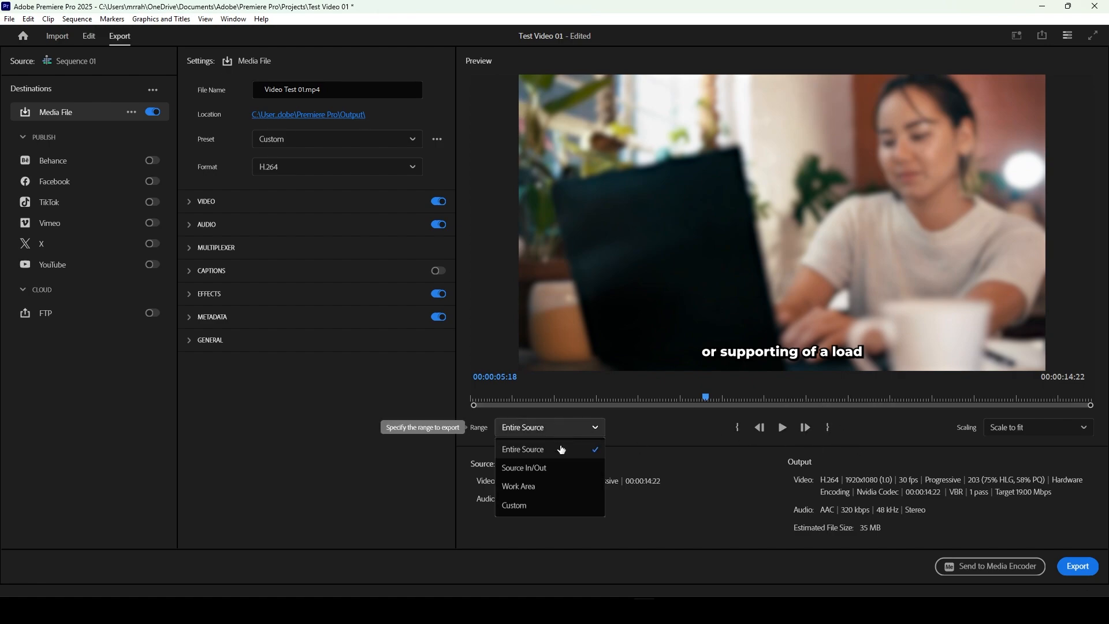
click(543, 449)
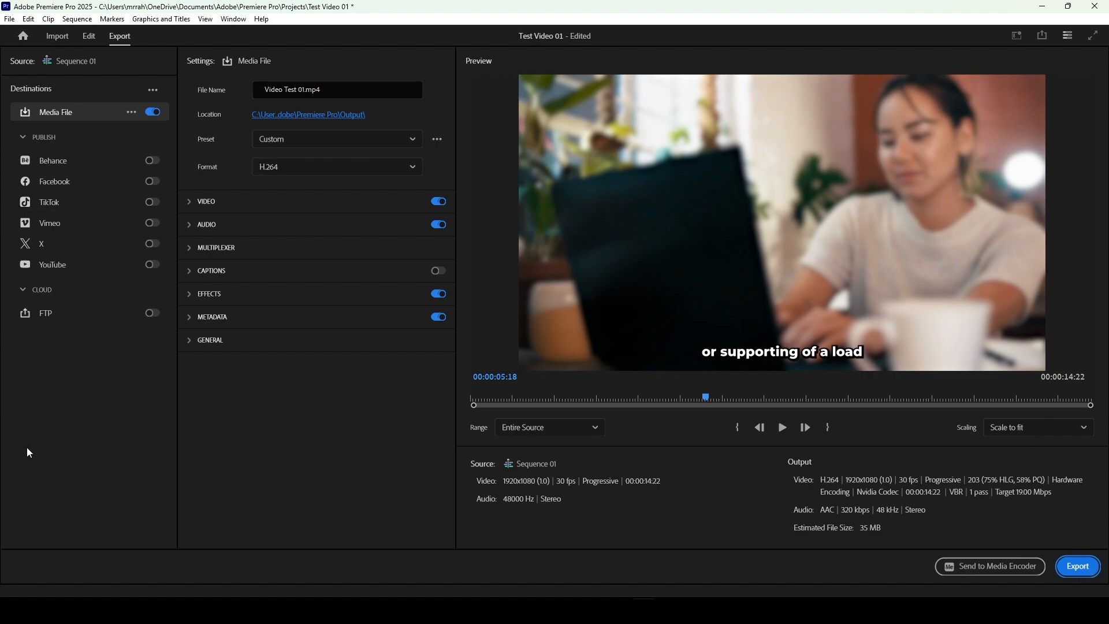
Step: Check the publish destinations and export Video Test 01.mp4 with the current settings
click(27, 139)
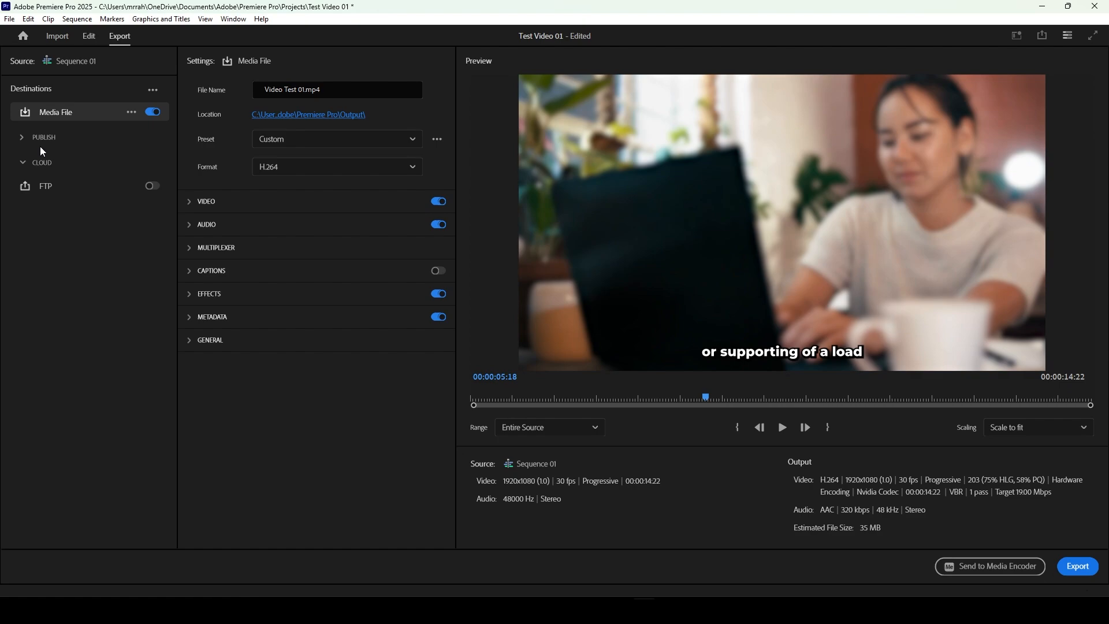
click(24, 141)
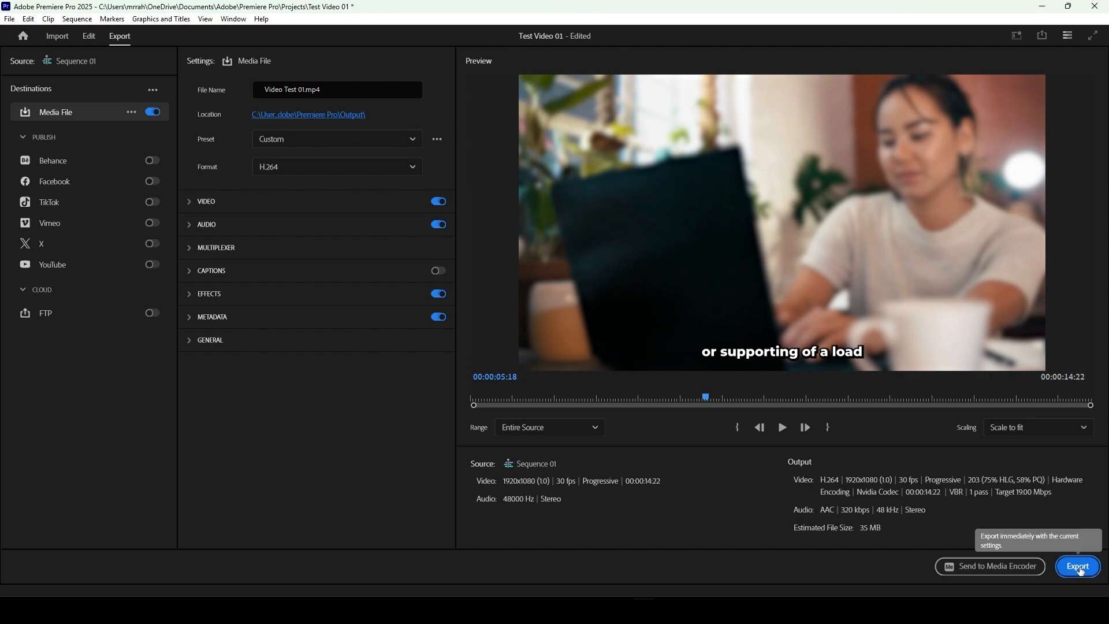
click(1080, 567)
drag(507, 256, 485, 275)
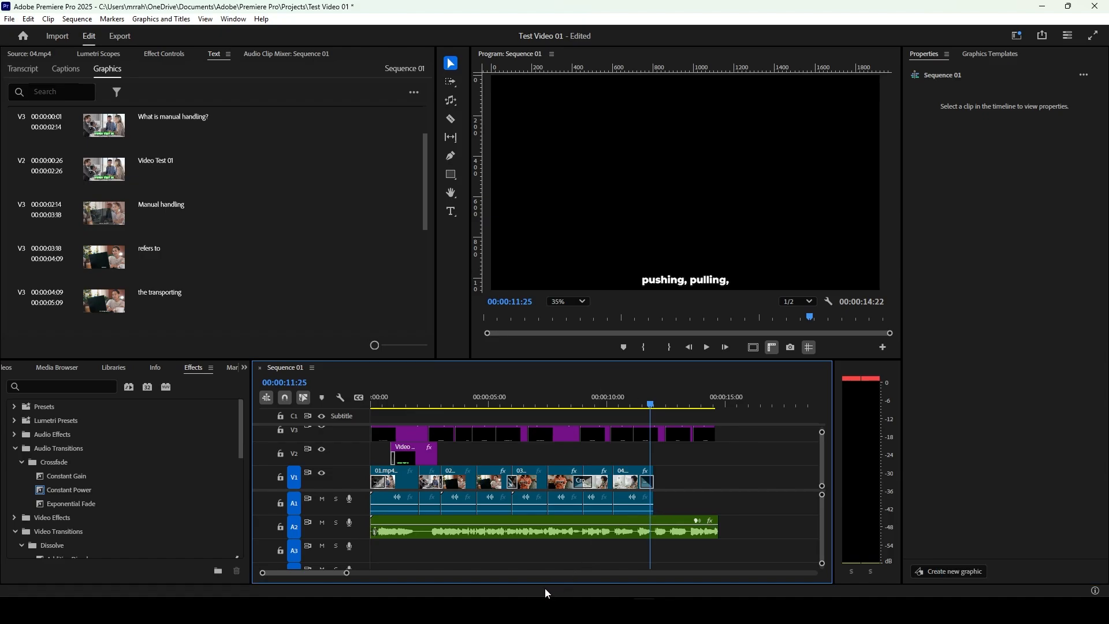
Step: Start a new sequence in the Videos bin and set its timebase to 30.00 frames/second
click(542, 610)
click(578, 558)
click(9, 371)
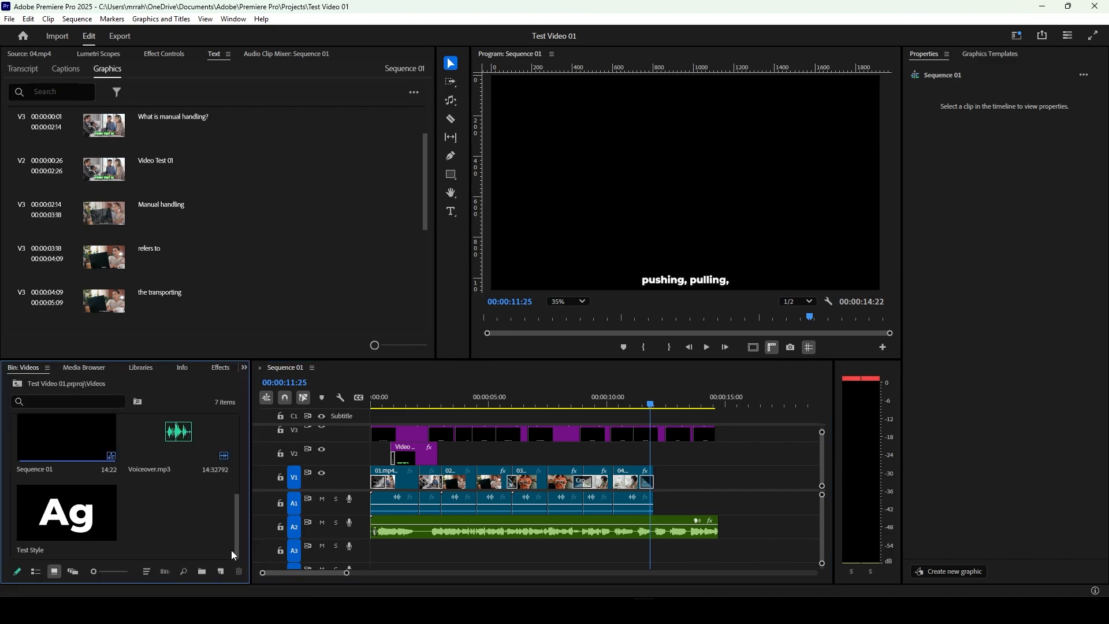
click(220, 572)
click(255, 445)
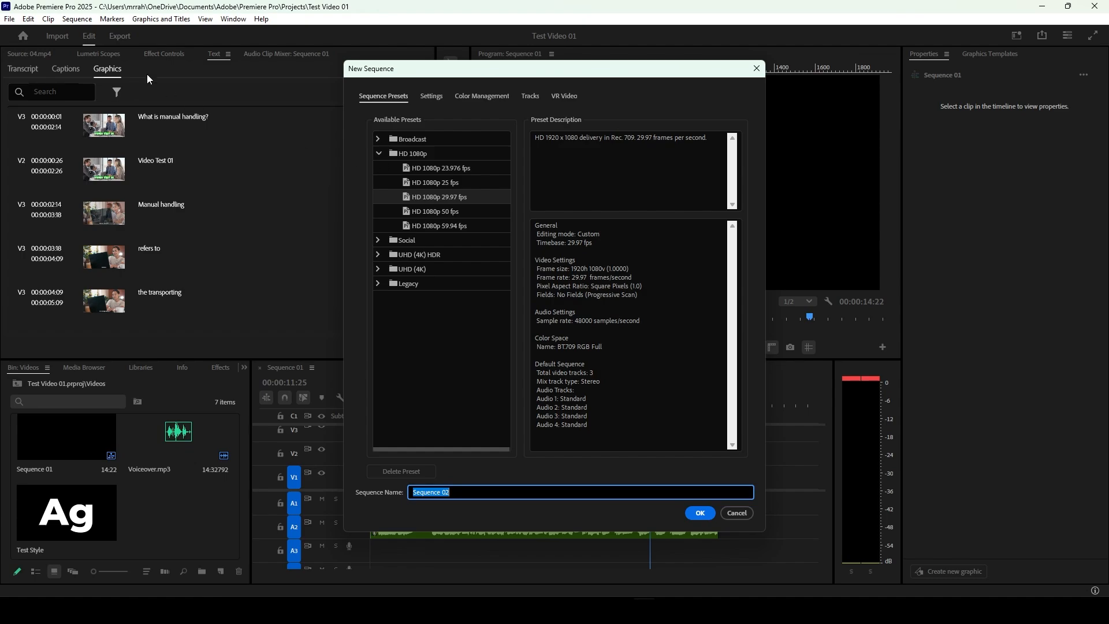
click(430, 96)
click(471, 144)
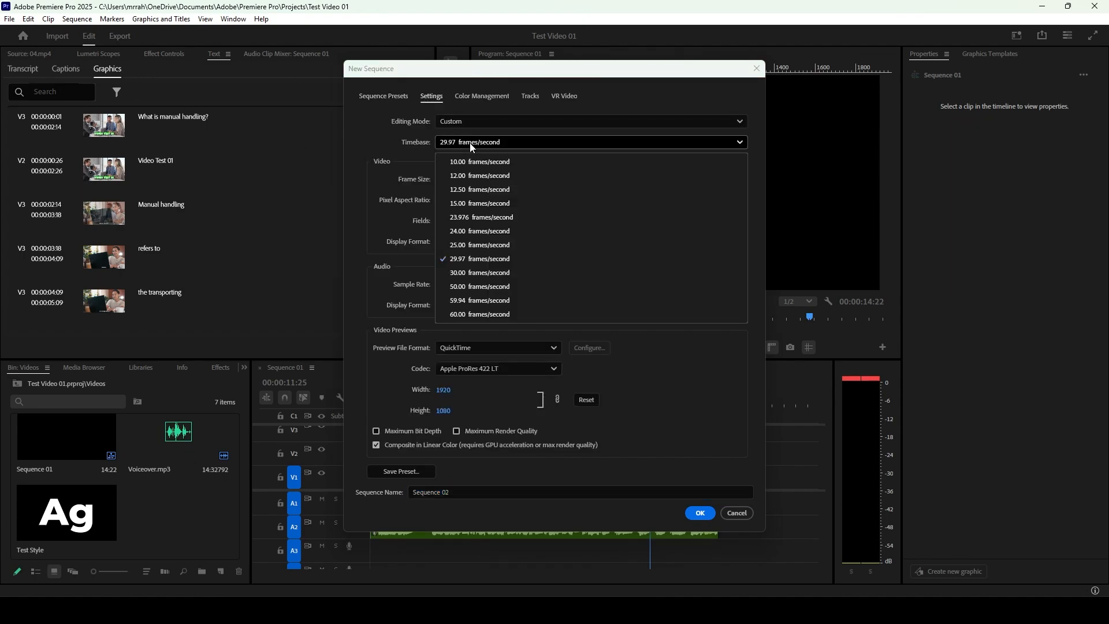
click(477, 271)
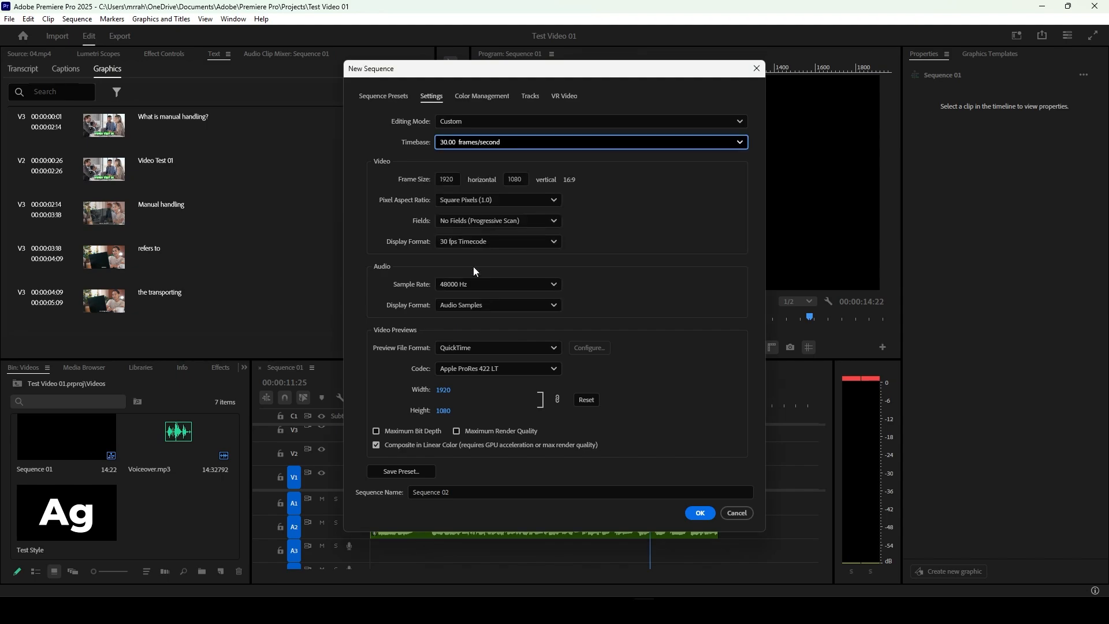
Step: Set the new sequence's frame size to 1080 horizontal by 1920 vertical and create it
click(453, 179)
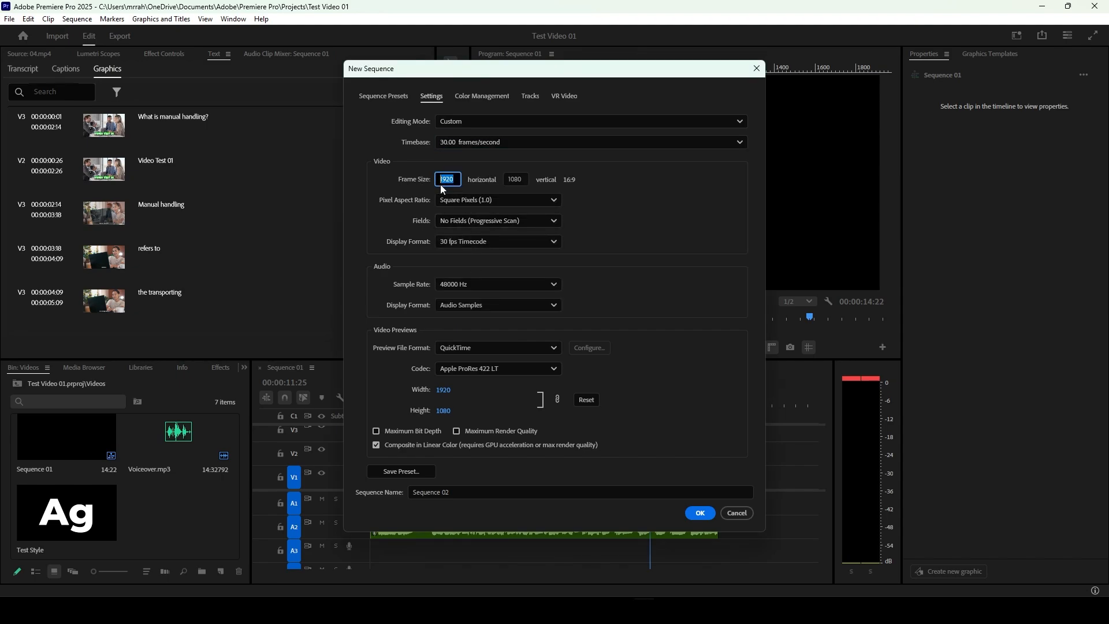
text(1080)
key(Return)
click(517, 180)
text(1)
key(Return)
click(698, 512)
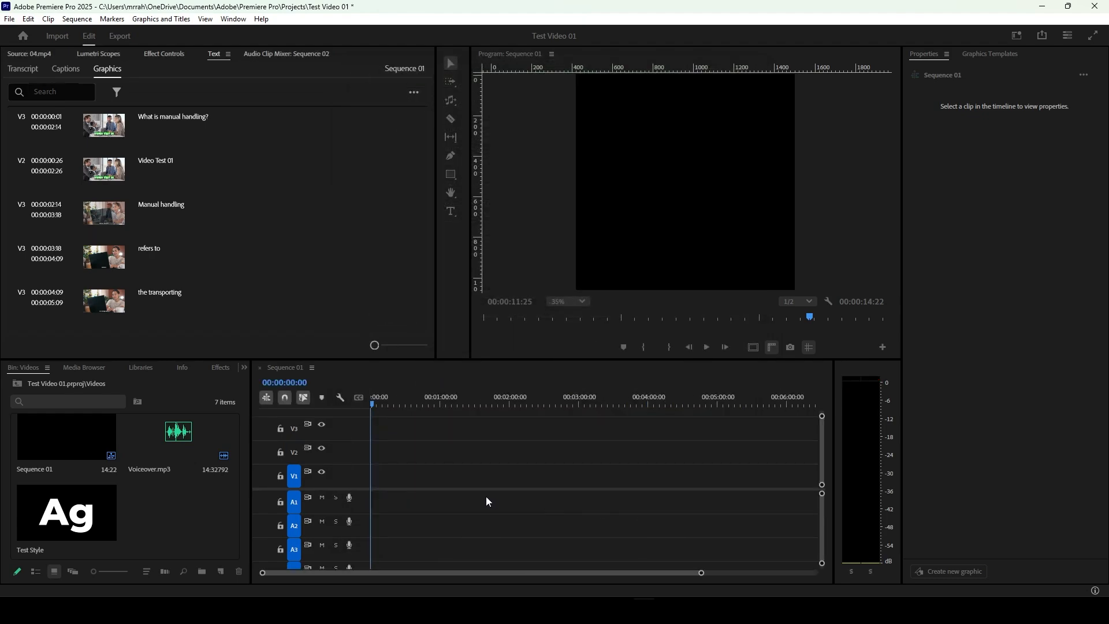
Step: Compare Sequence 01 with Sequence 02, and switch to a workspace suited to vertical video with the program preview zoom at Fit
click(286, 370)
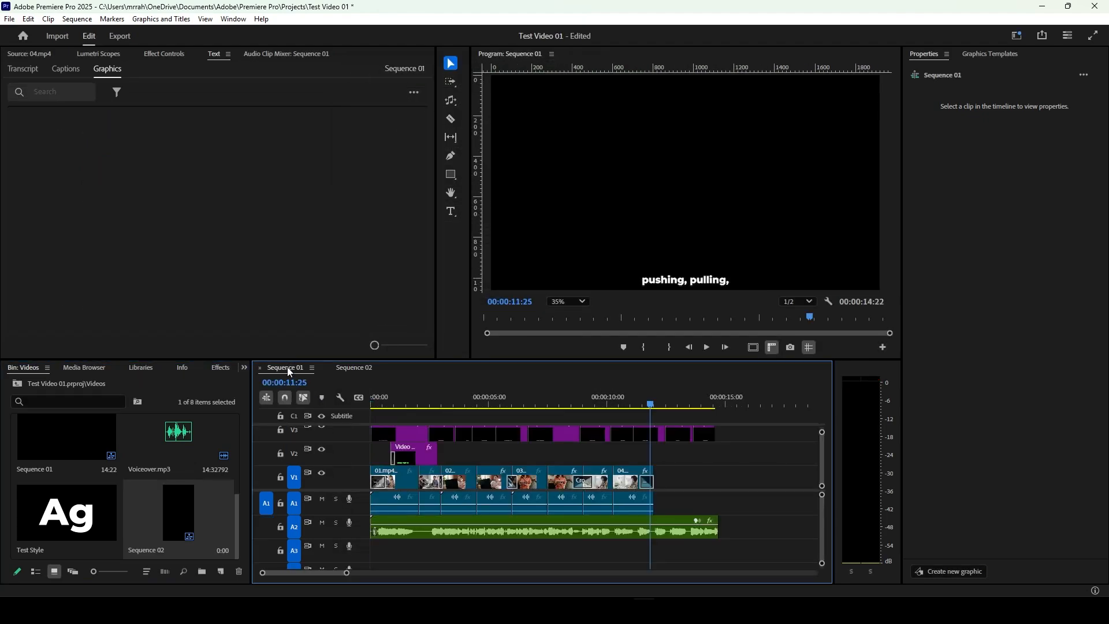
click(352, 368)
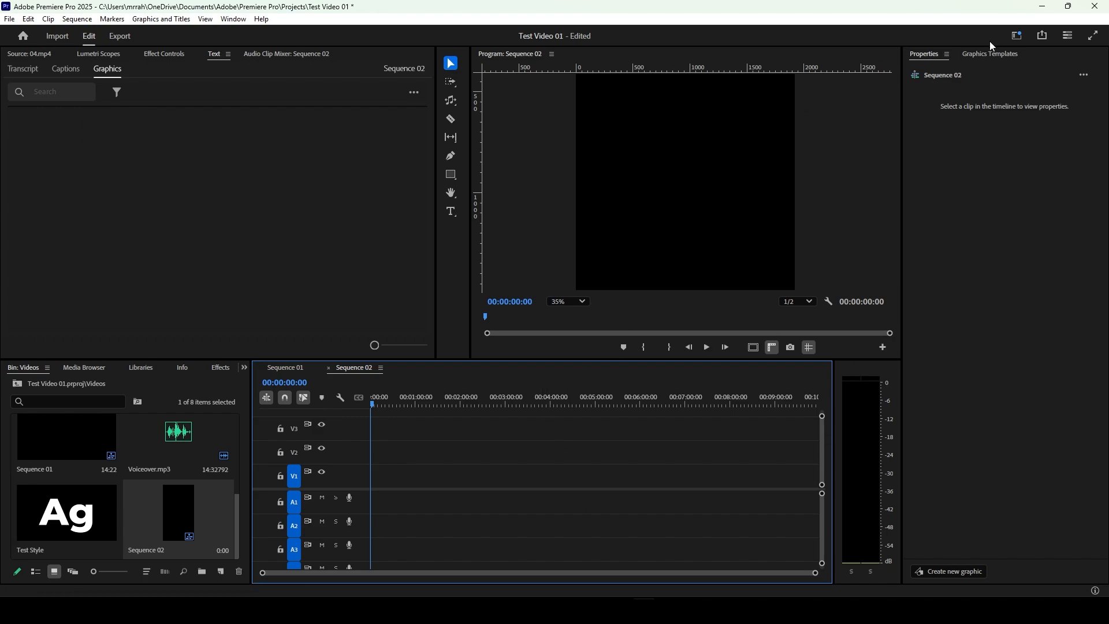
click(1019, 37)
click(955, 89)
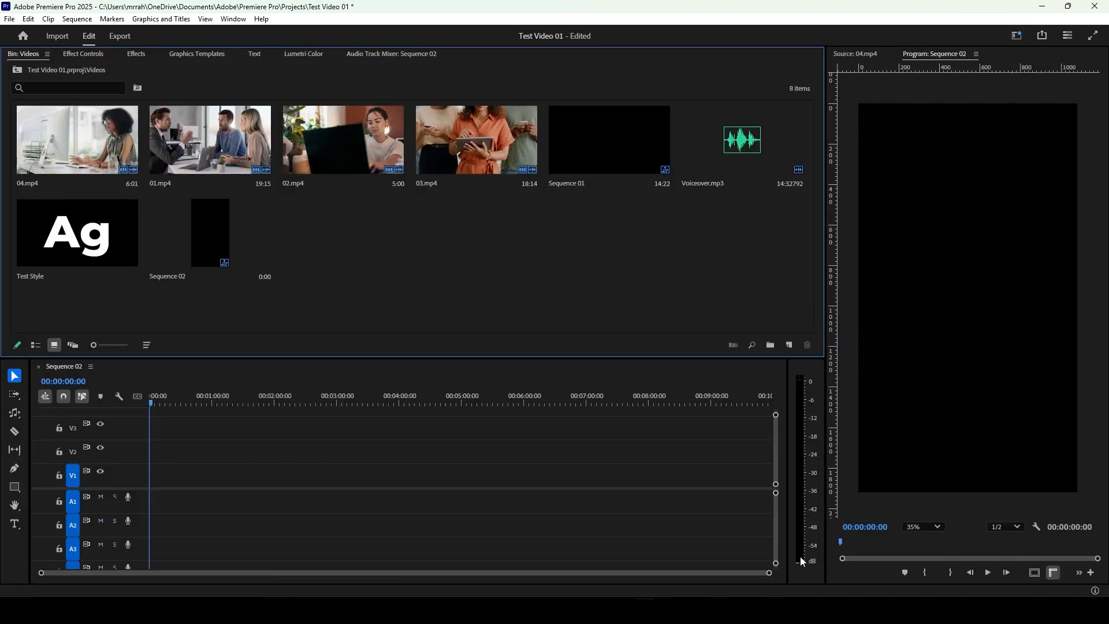
click(920, 527)
click(916, 366)
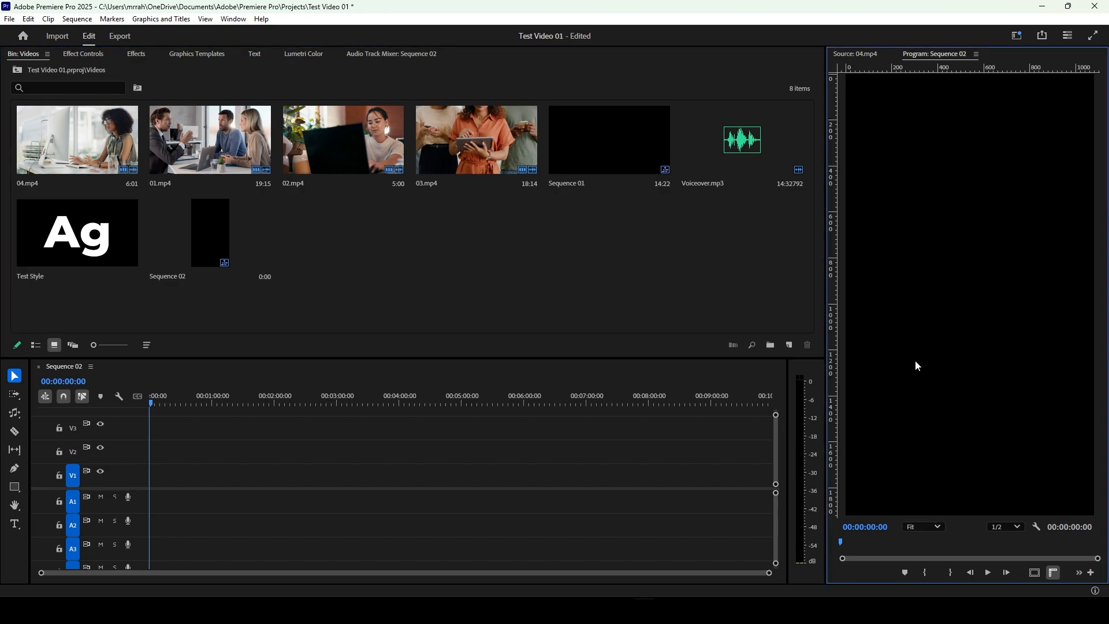
click(64, 369)
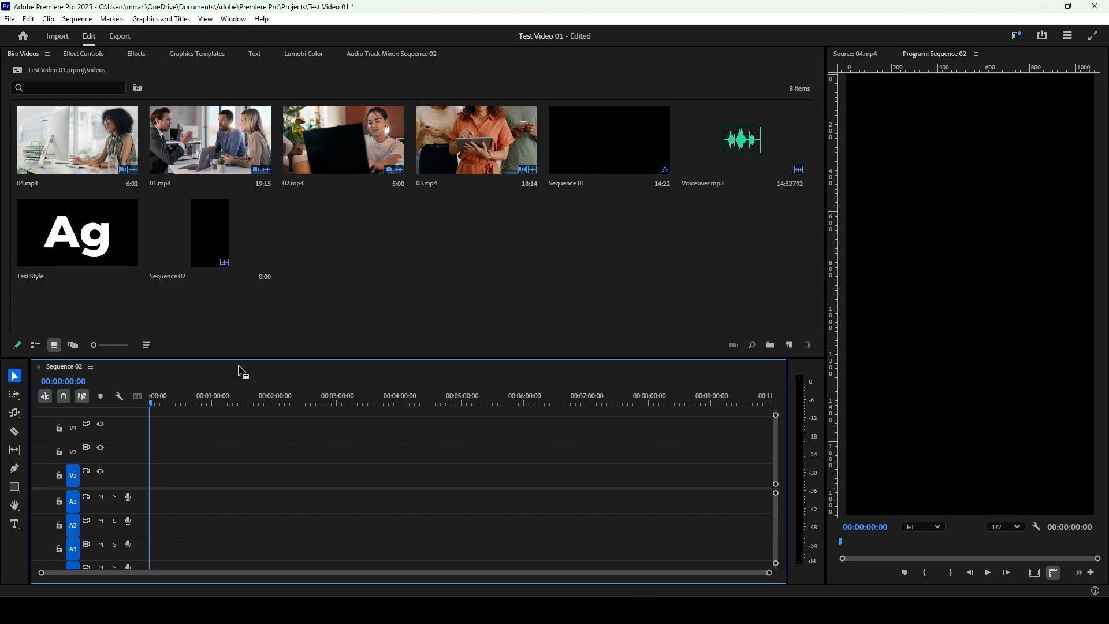
Step: Place 04.mp4 at the start of track V1 in Sequence 02, keeping the existing sequence settings
drag(109, 151, 155, 491)
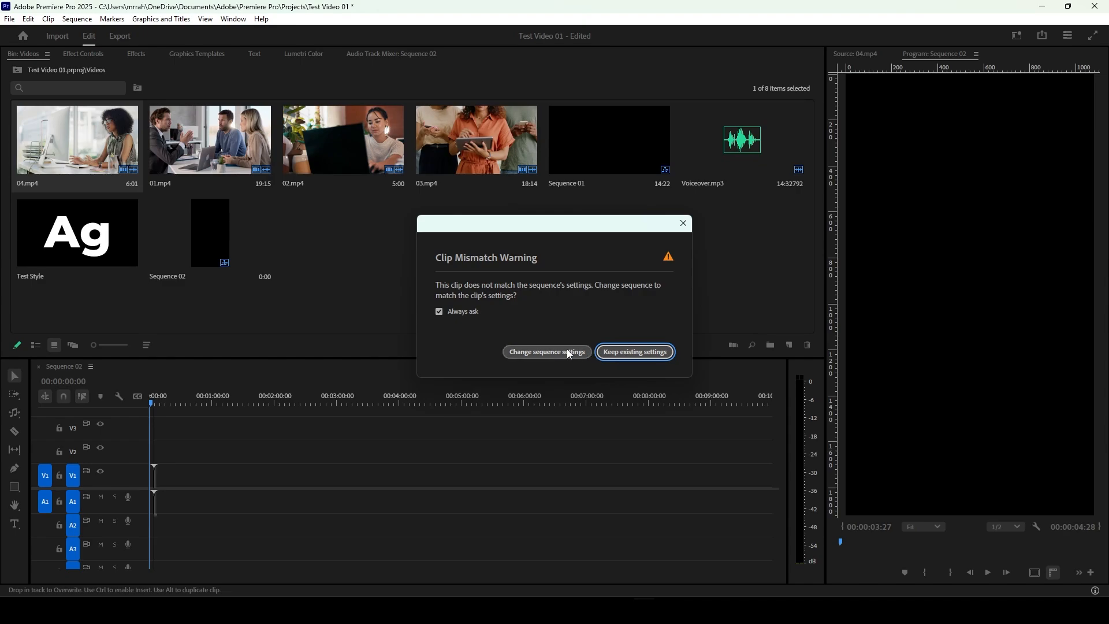
click(630, 353)
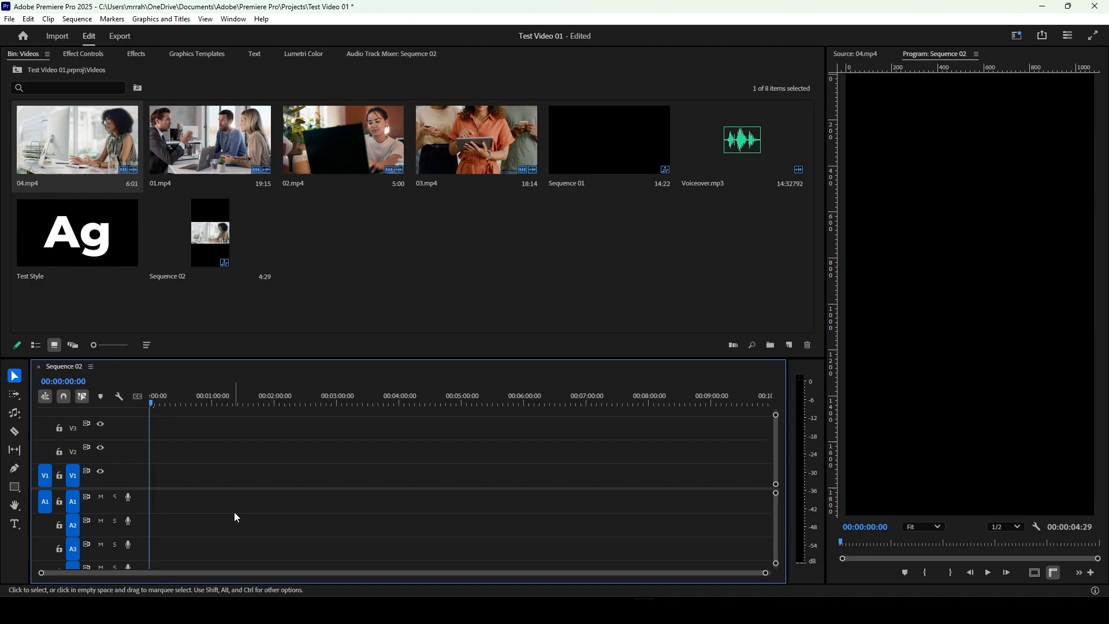
key(equal)
key(equal)
key(equal)
key(equal)
key(equal)
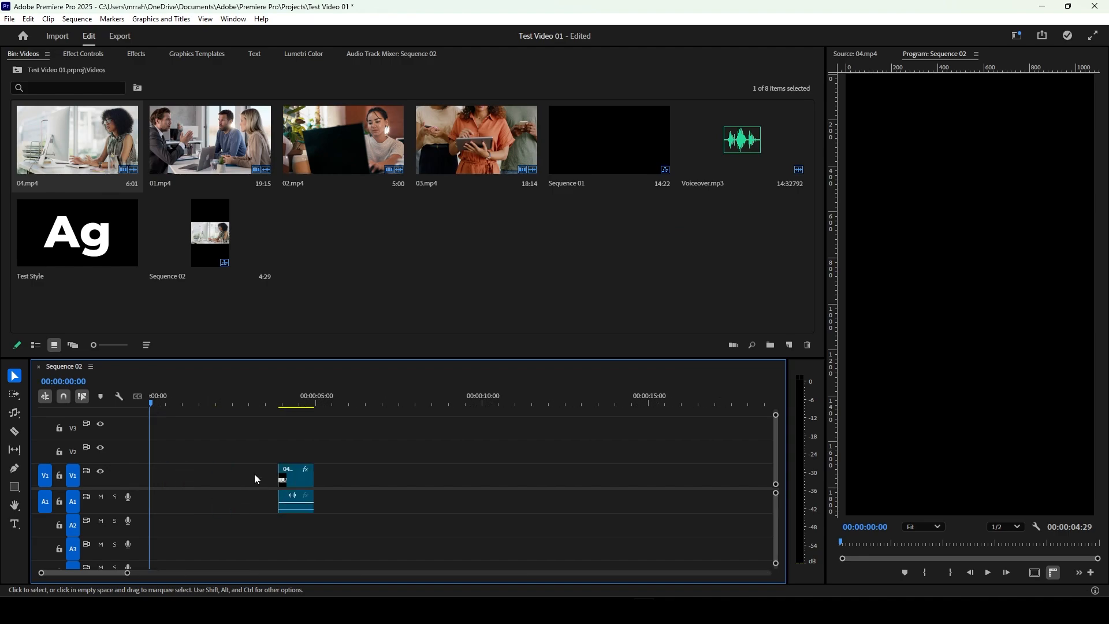
drag(293, 480, 140, 478)
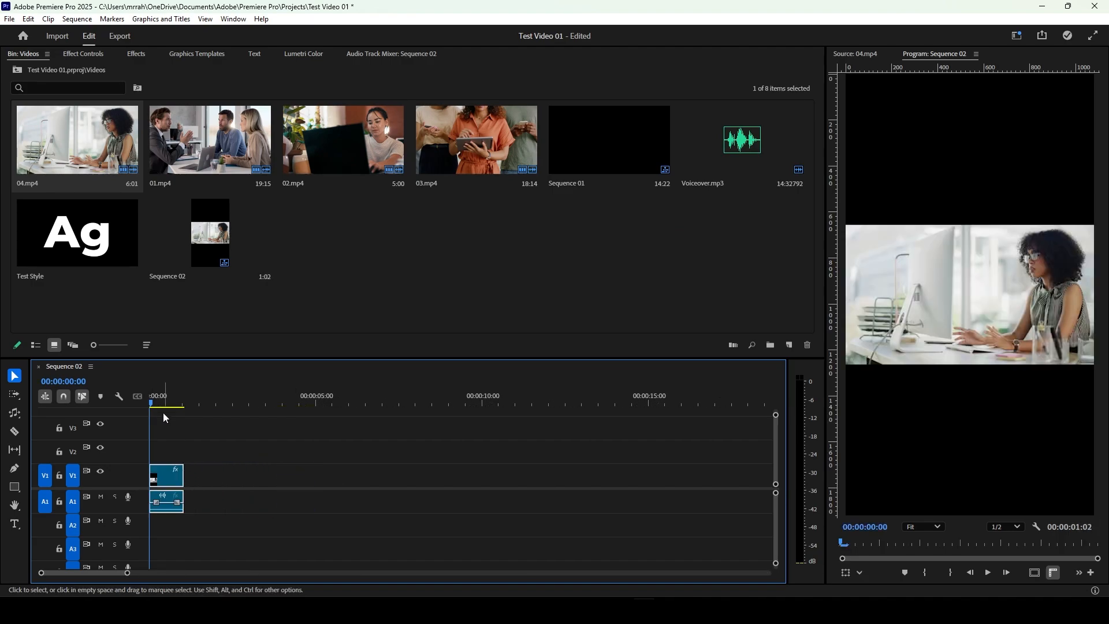
Step: Fill the vertical frame with the 04.mp4 clip by setting its scale to 180.3 and horizontal position to -460
click(163, 402)
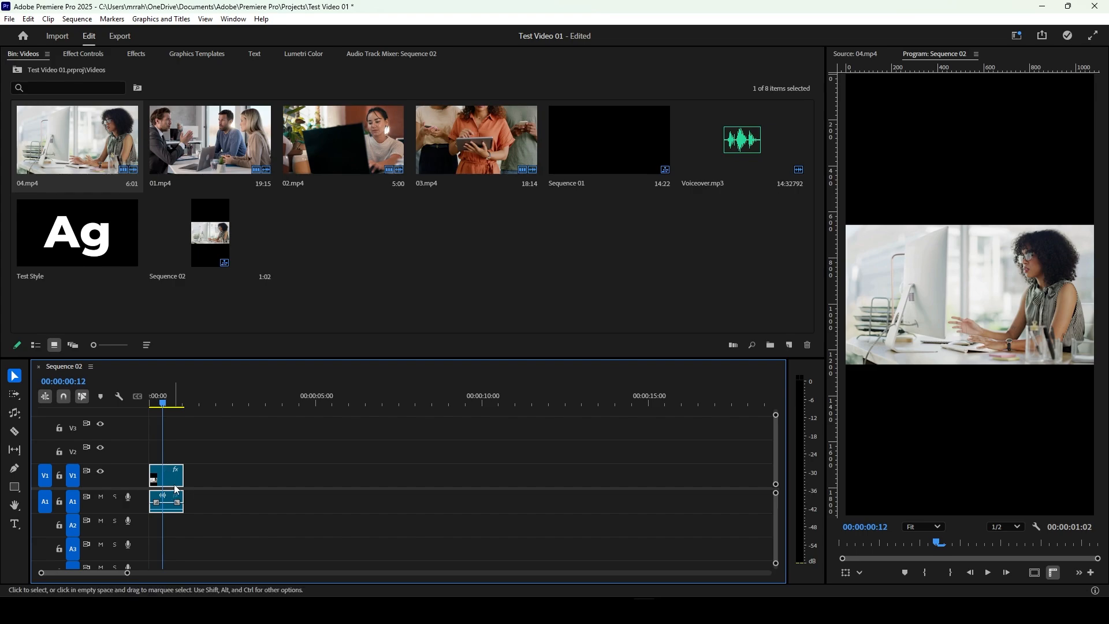
click(97, 54)
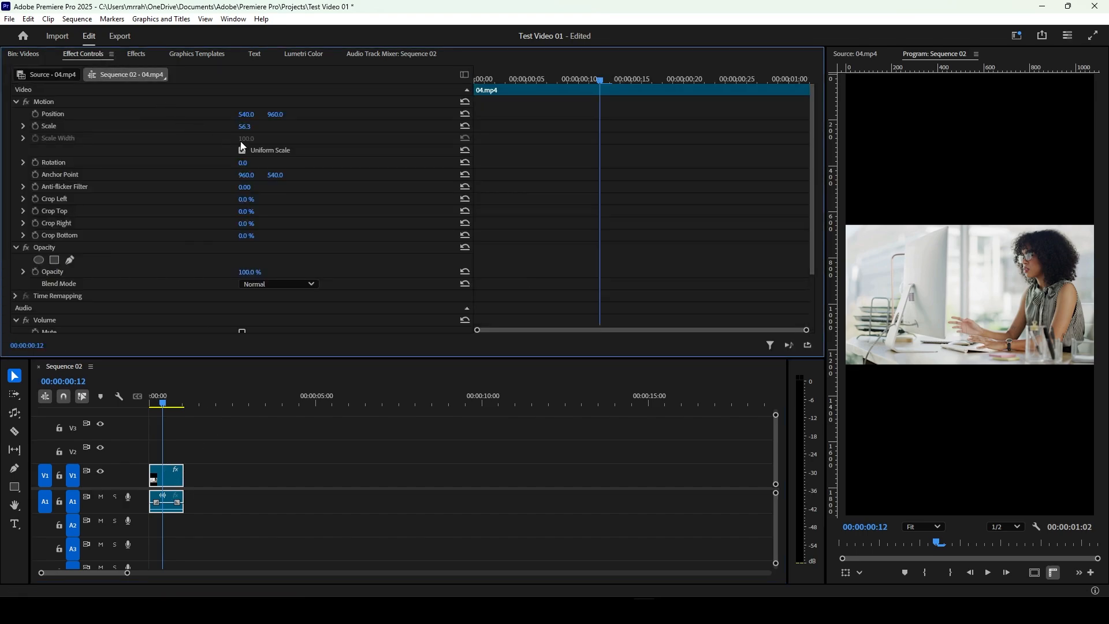
drag(245, 133, 119, 113)
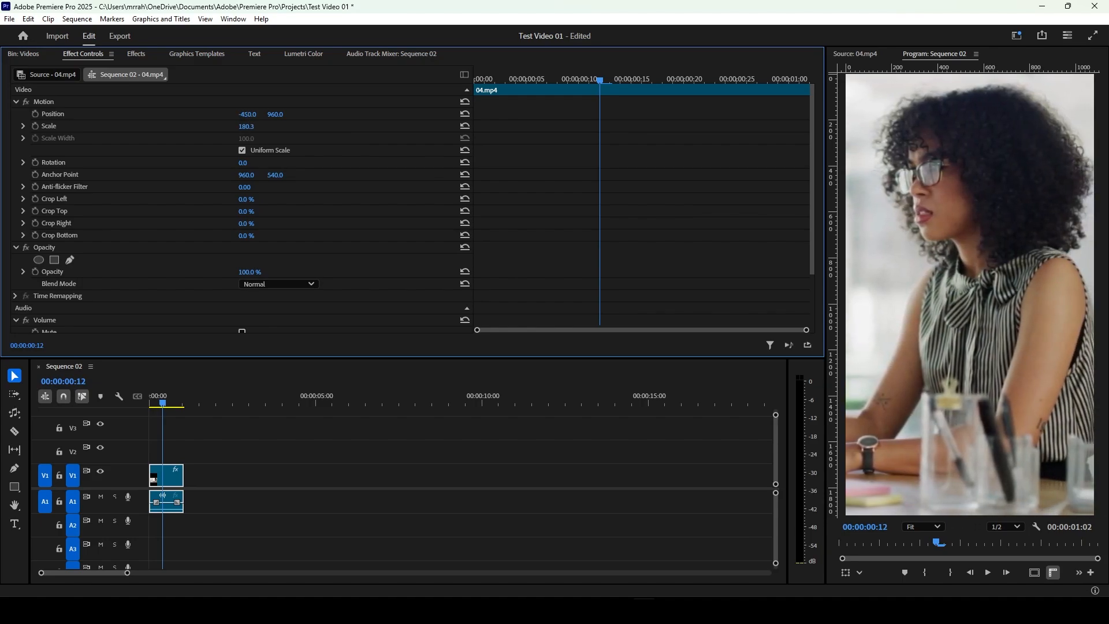
Step: Import the four vertical VID clips into the Videos bin and place VID20241109090001.mp4 directly after 04.mp4 on track V1
click(23, 54)
key(alt+Tab)
drag(384, 194, 197, 488)
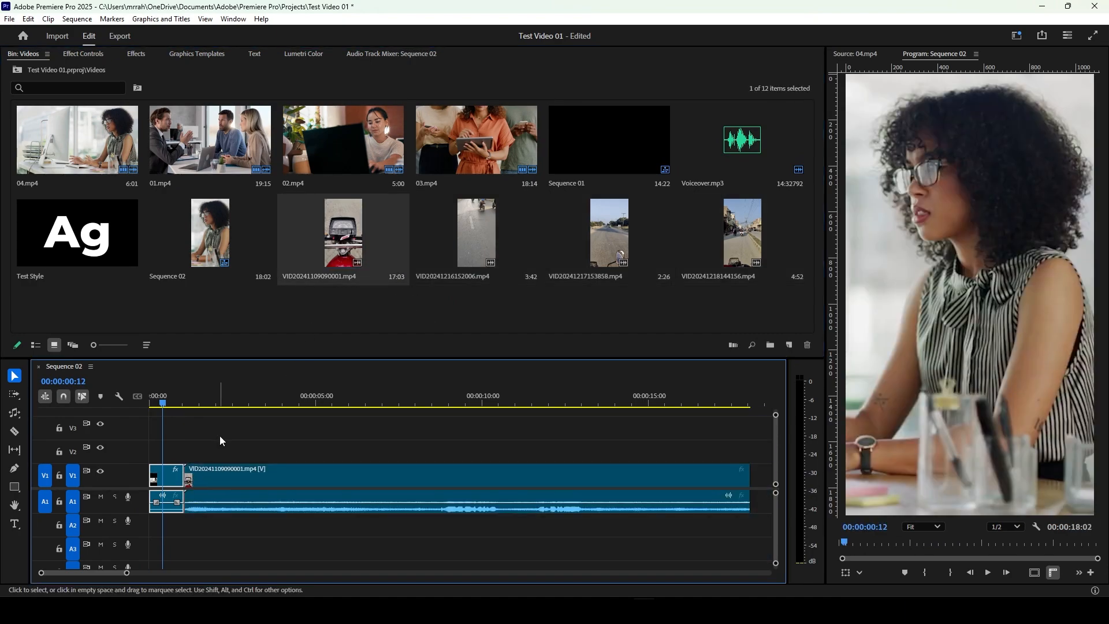
Step: Shorten VID20241109090001.mp4 to about 3 seconds and line up the other three VID clips after it on track V1
click(199, 404)
drag(202, 405, 237, 405)
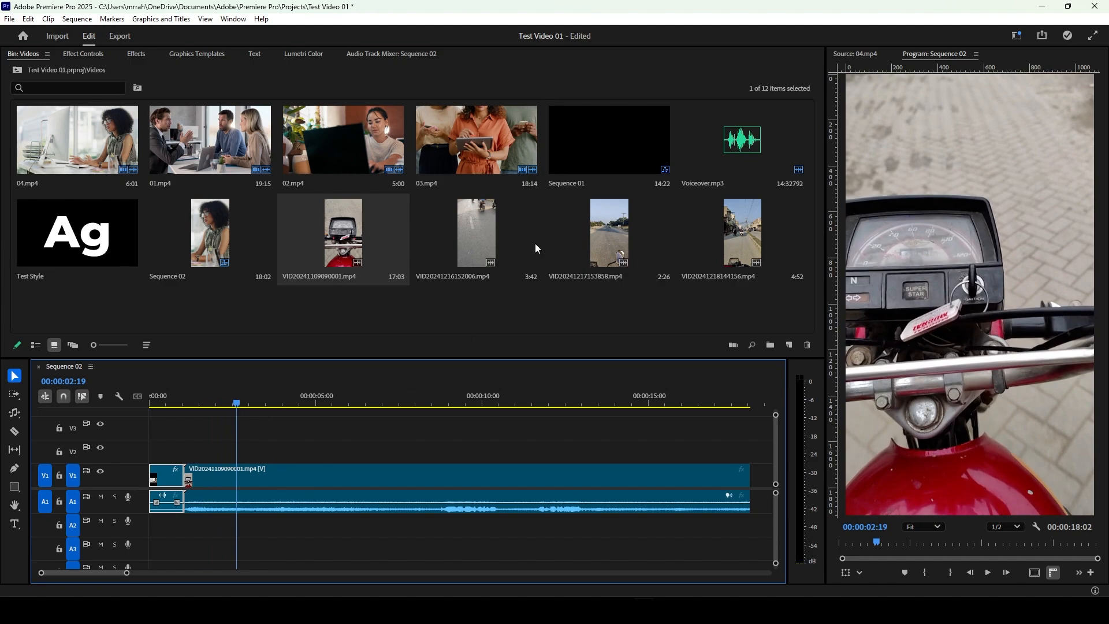
drag(484, 254, 267, 467)
drag(764, 478, 293, 475)
drag(574, 283, 393, 488)
drag(742, 237, 536, 483)
drag(116, 574, 109, 572)
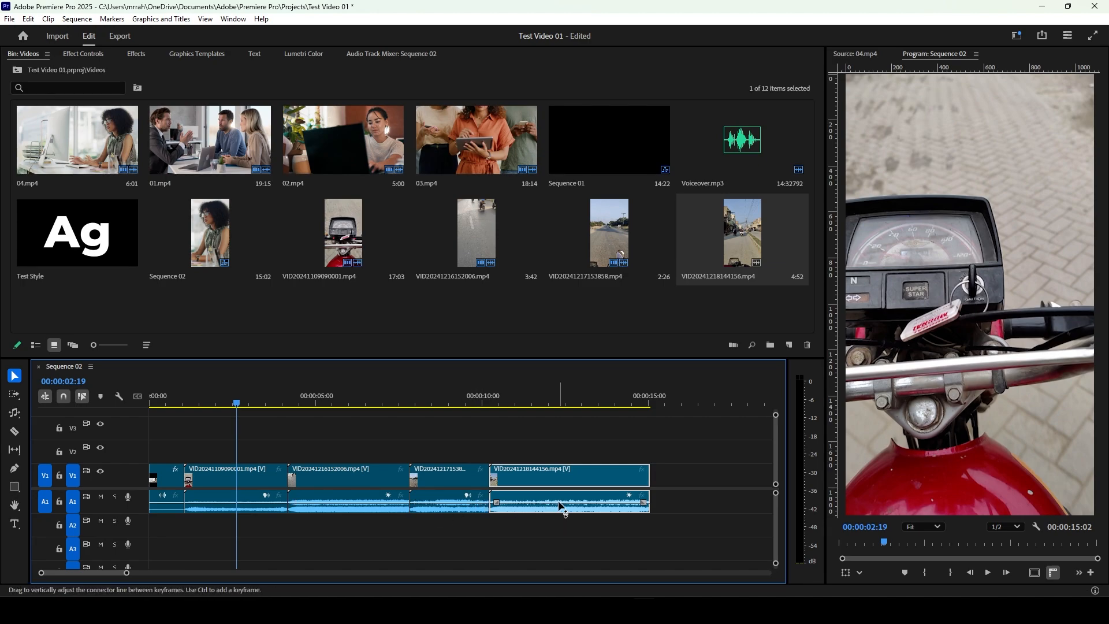
Step: Silence the audio of the four VID clips on track A1 by lowering their volume lines to -999.0 dB
drag(558, 500, 558, 507)
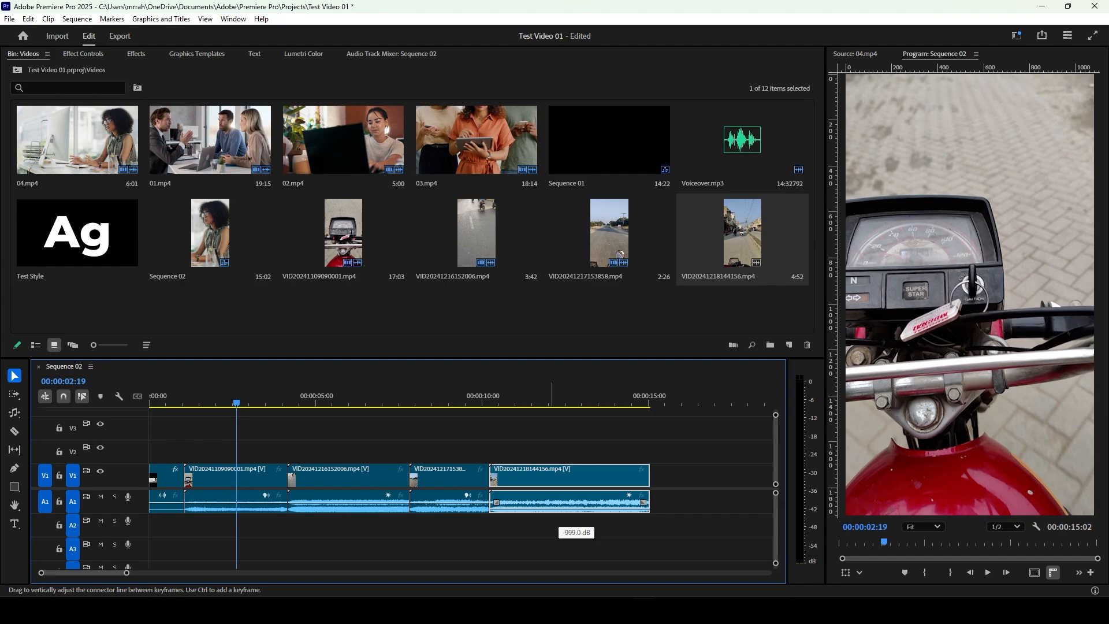
click(471, 507)
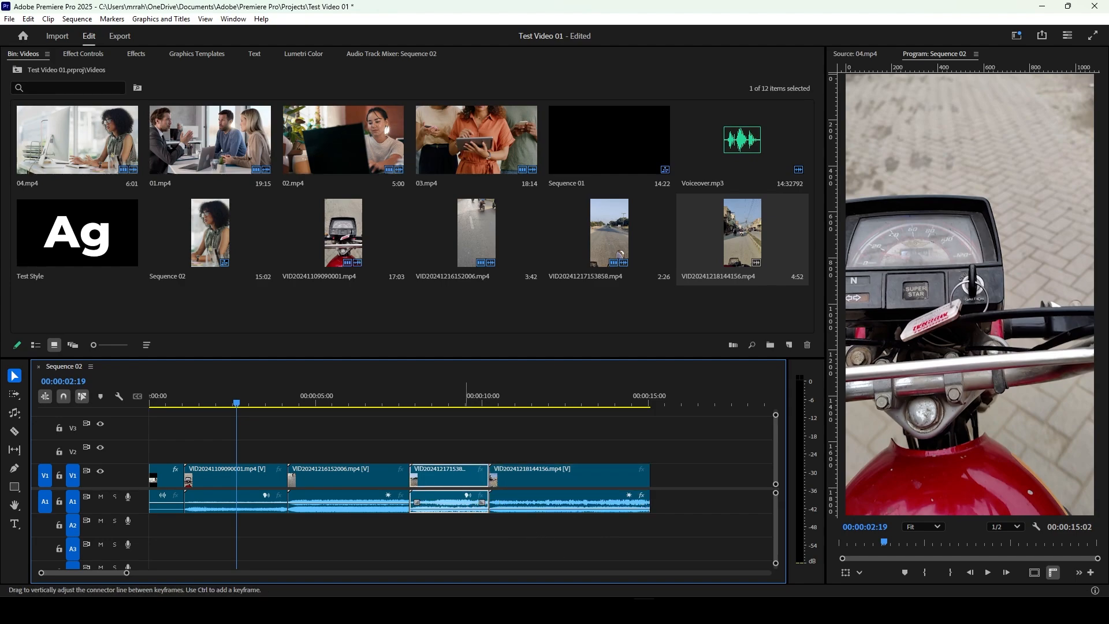
click(389, 504)
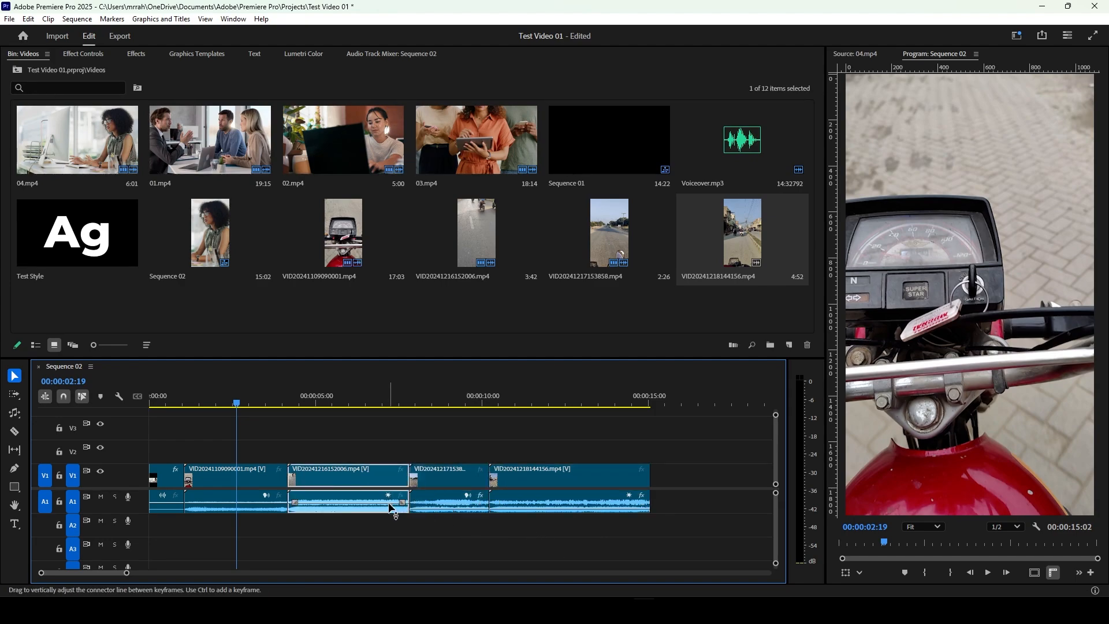
click(252, 508)
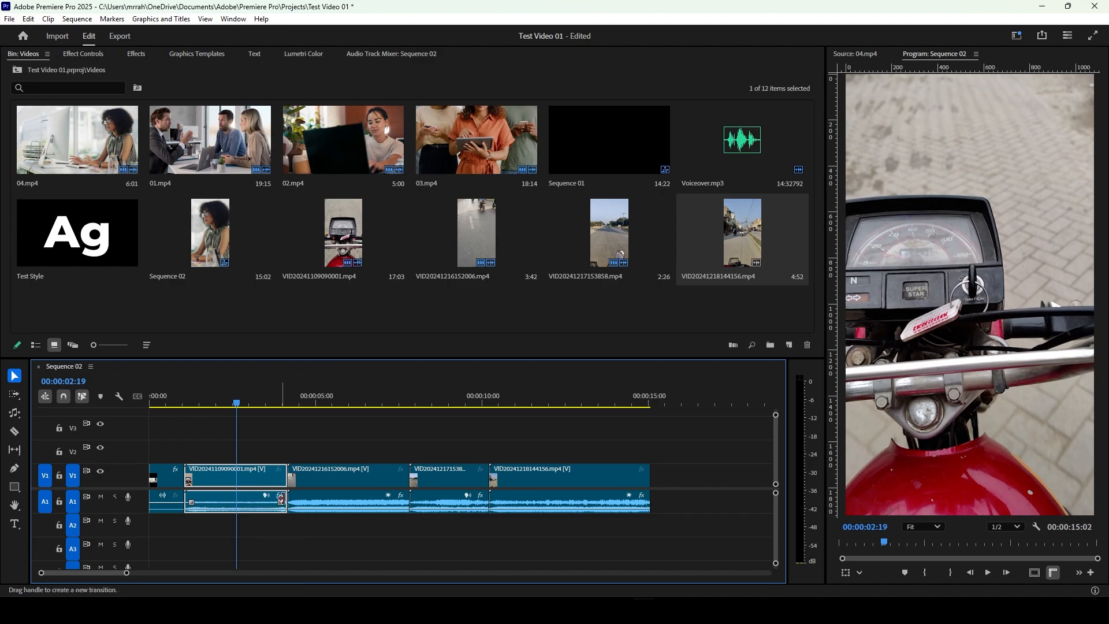
Step: Play back the sequence to check the silenced clips and save the project
key(space)
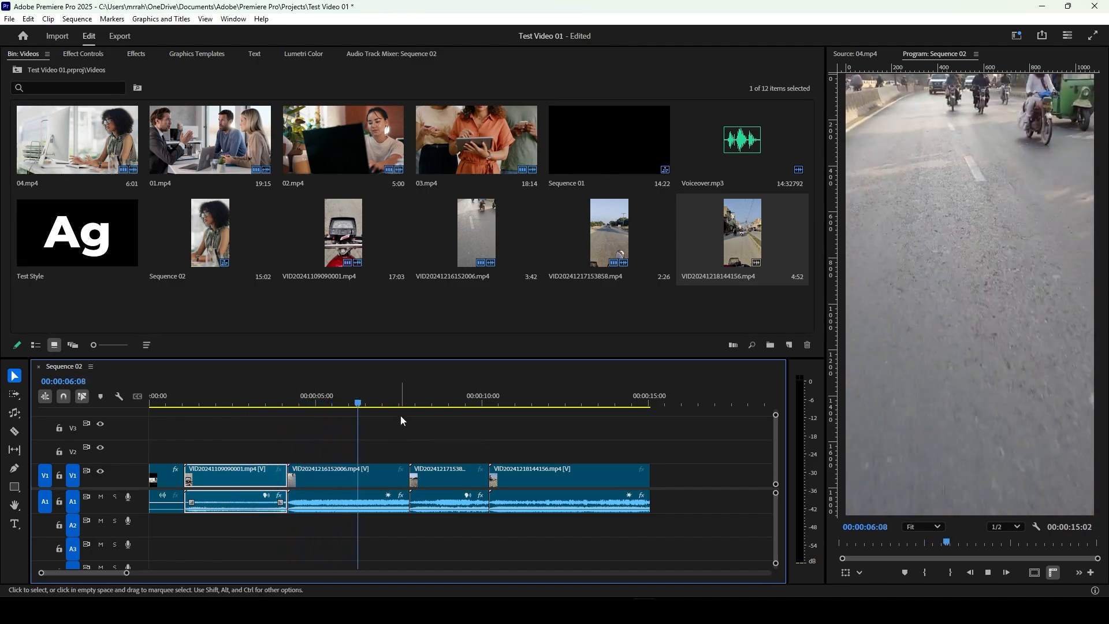
drag(400, 415, 229, 415)
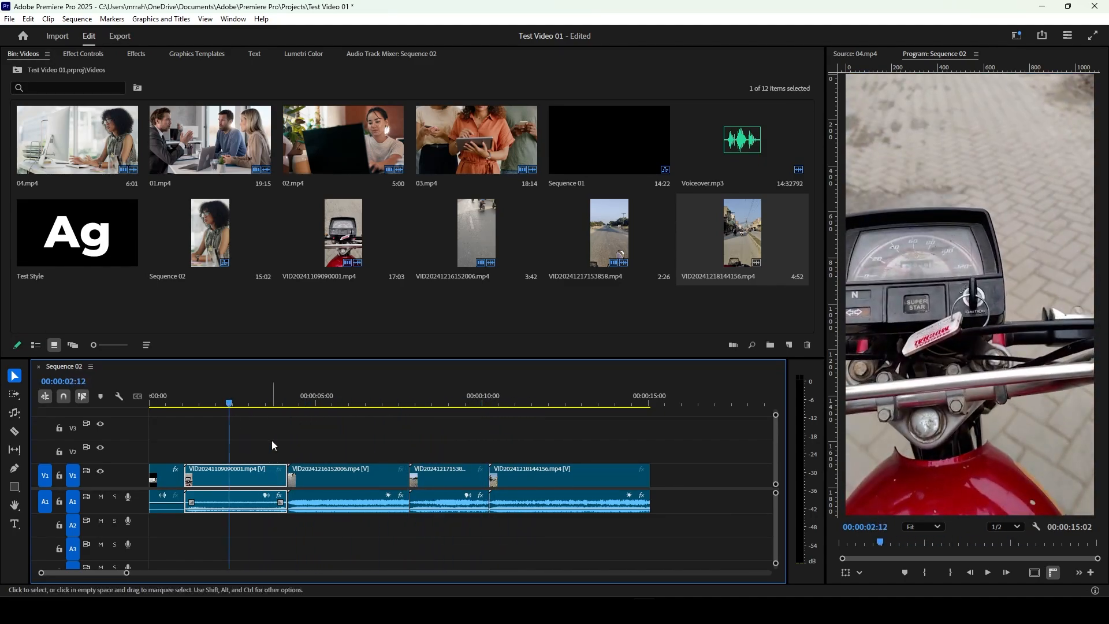
click(272, 441)
key(ctrl+s)
Step: Add a Cross Dissolve video transition at the start of VID20241216152006.mp4 on track V1
click(136, 54)
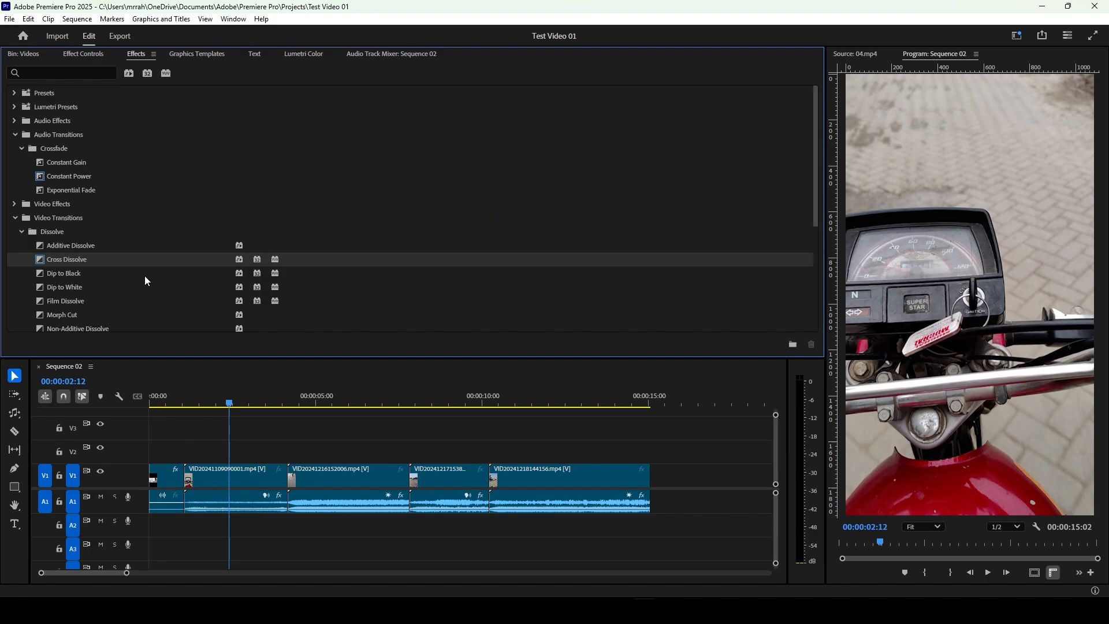
scroll(116, 249, down, 2)
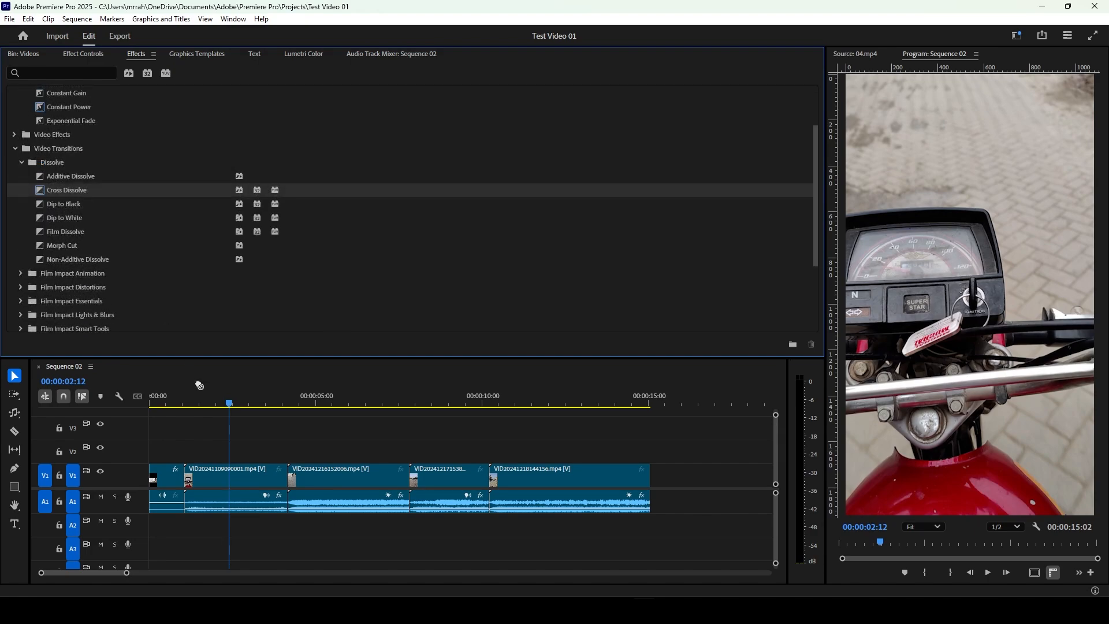
drag(200, 385, 290, 485)
Step: Add an Additive Dissolve at the start of 04.mp4 and a Dip to Black at the end of VID20241218144156.mp4
drag(68, 176, 150, 488)
drag(153, 487, 153, 487)
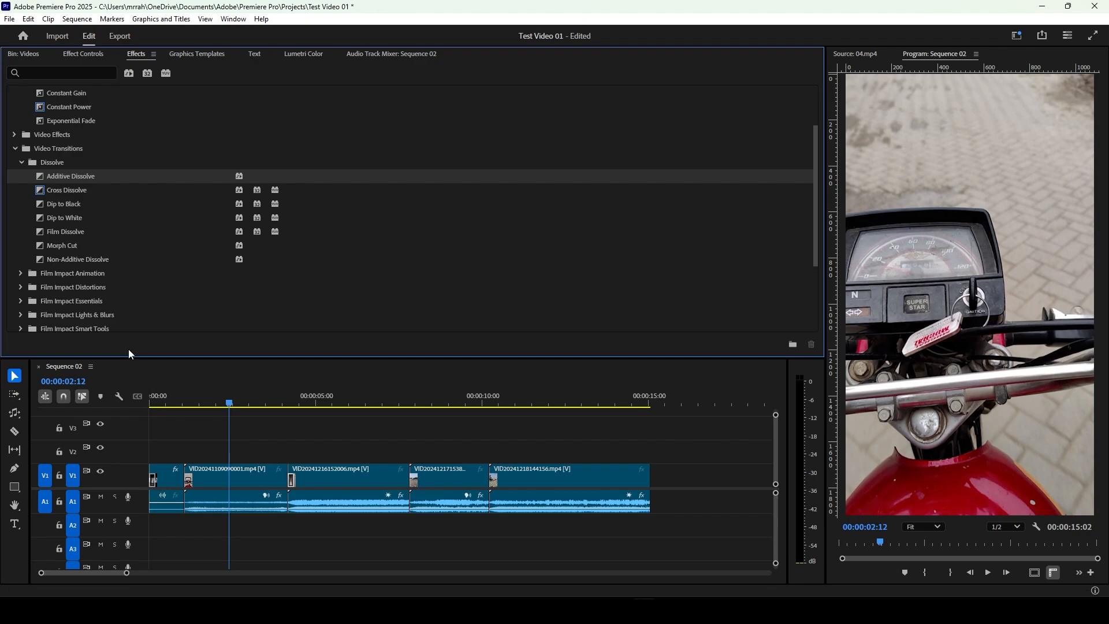
drag(67, 204, 645, 480)
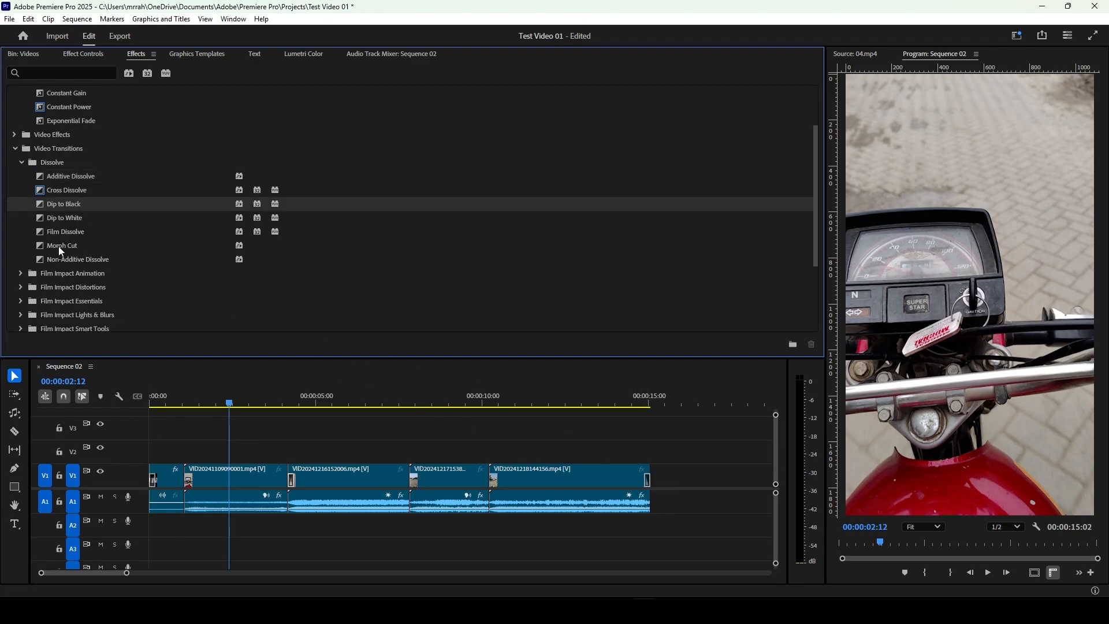
Step: Apply a Slide transition at the cut before VID20241217153858.mp4 and replace it with Push
drag(61, 251, 410, 485)
scroll(22, 220, down, 5)
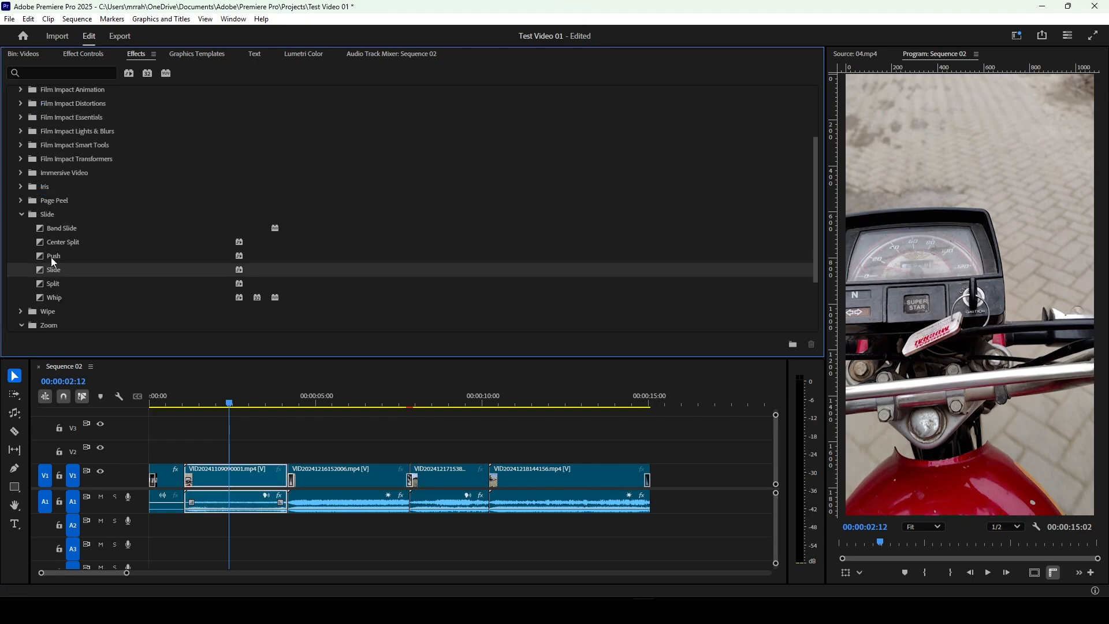
drag(51, 257, 417, 485)
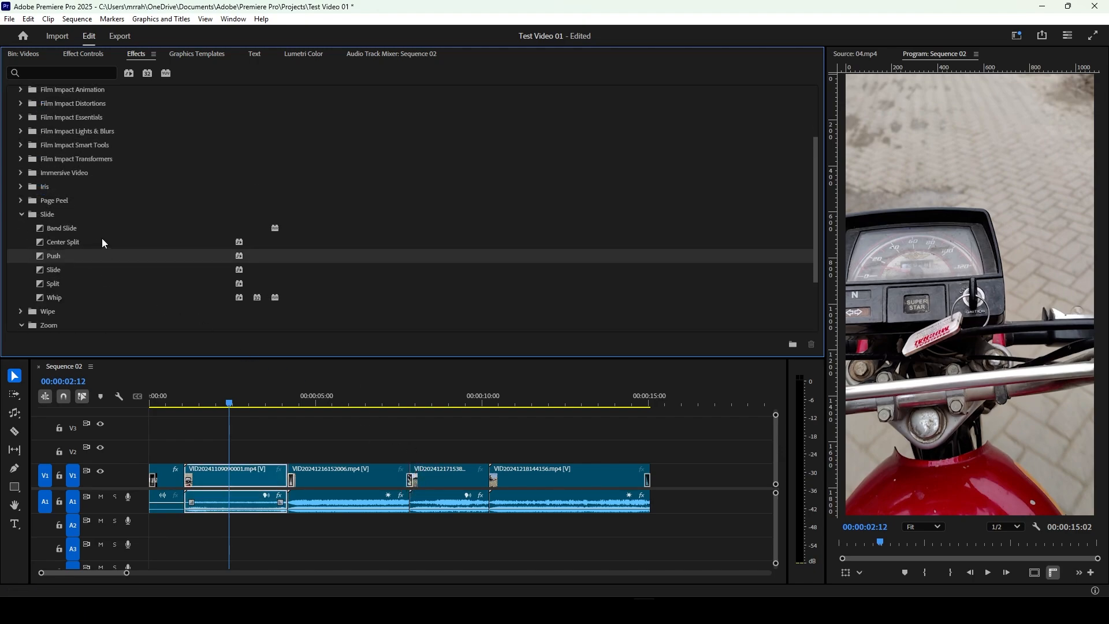
Step: Add a Band Slide transition at the cut before VID20241218144156.mp4, accepting repeated frames, and preview it
drag(68, 227, 490, 484)
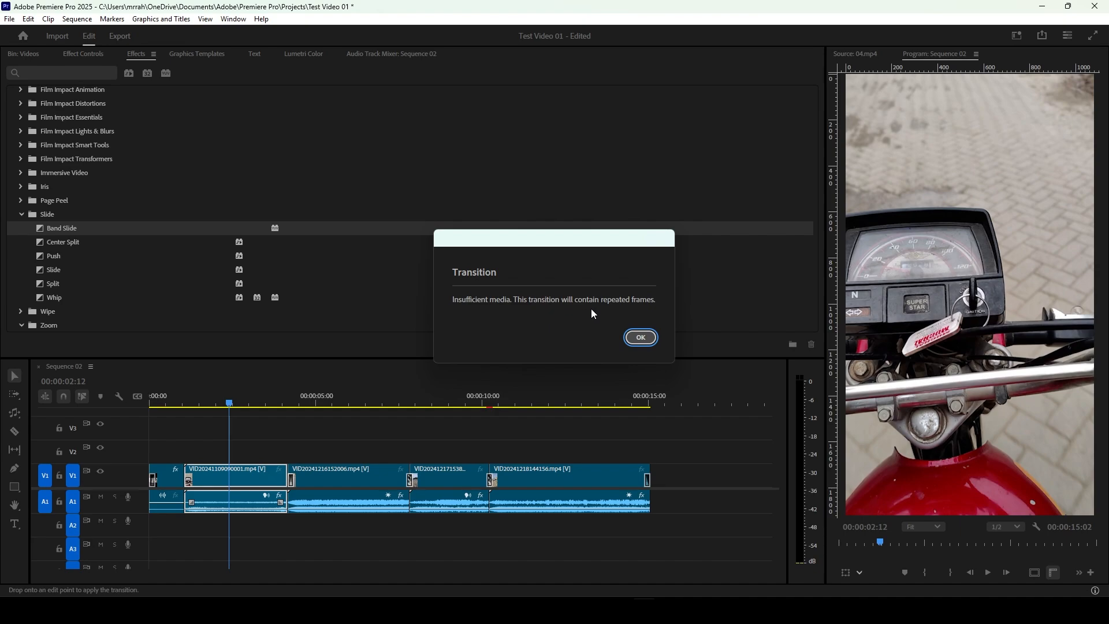
click(648, 344)
click(488, 403)
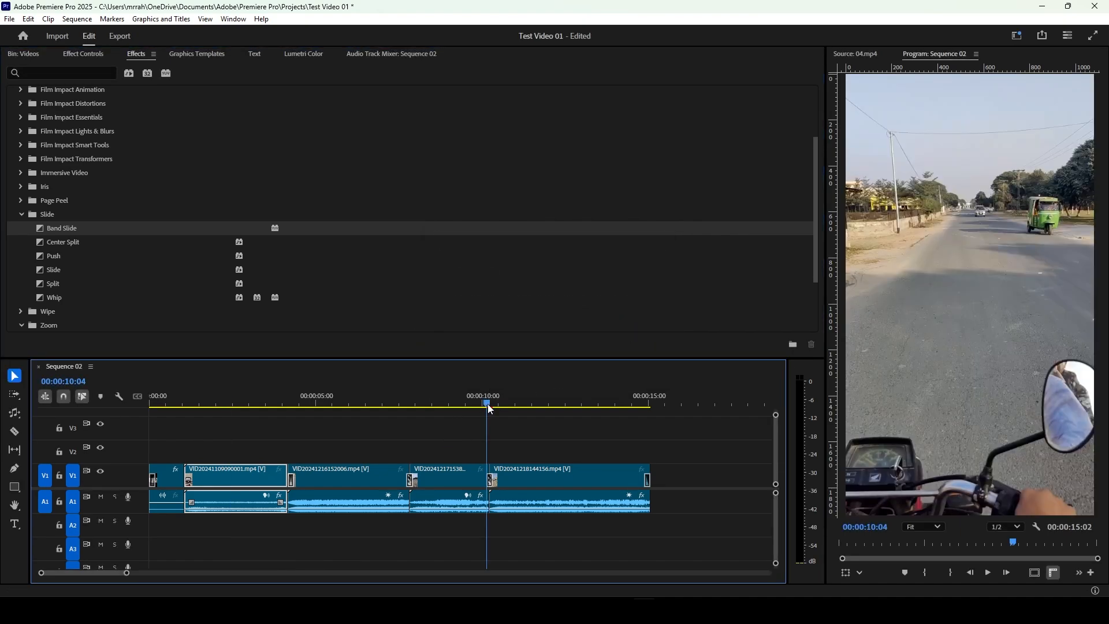
drag(487, 404, 532, 468)
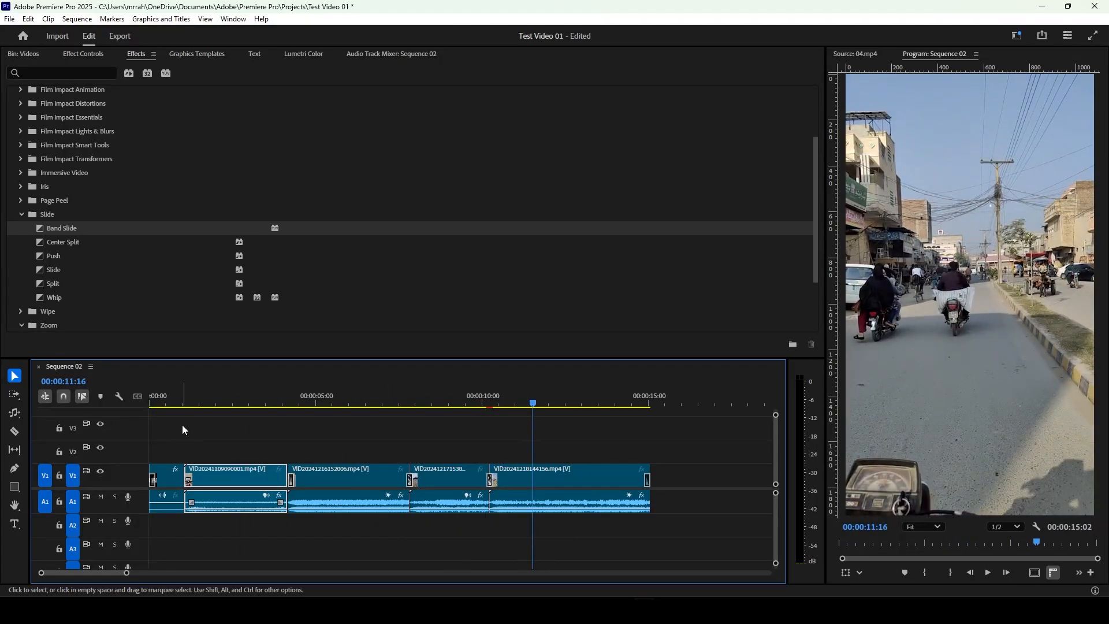
Step: Look through the graphics templates available for titles in the vertical sequence
drag(175, 406, 107, 414)
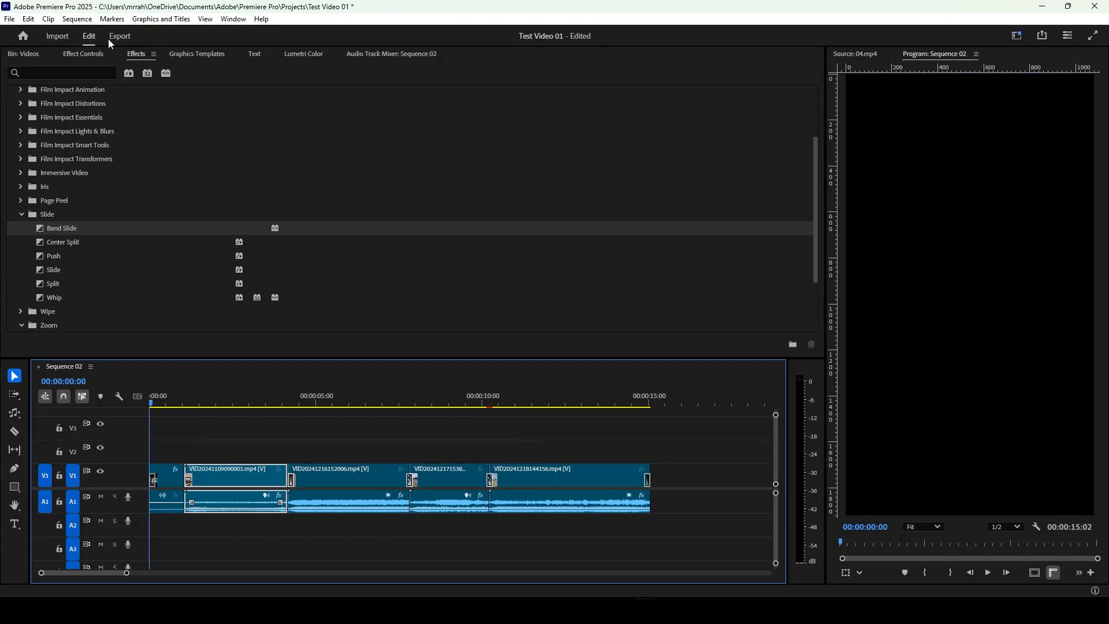
click(209, 54)
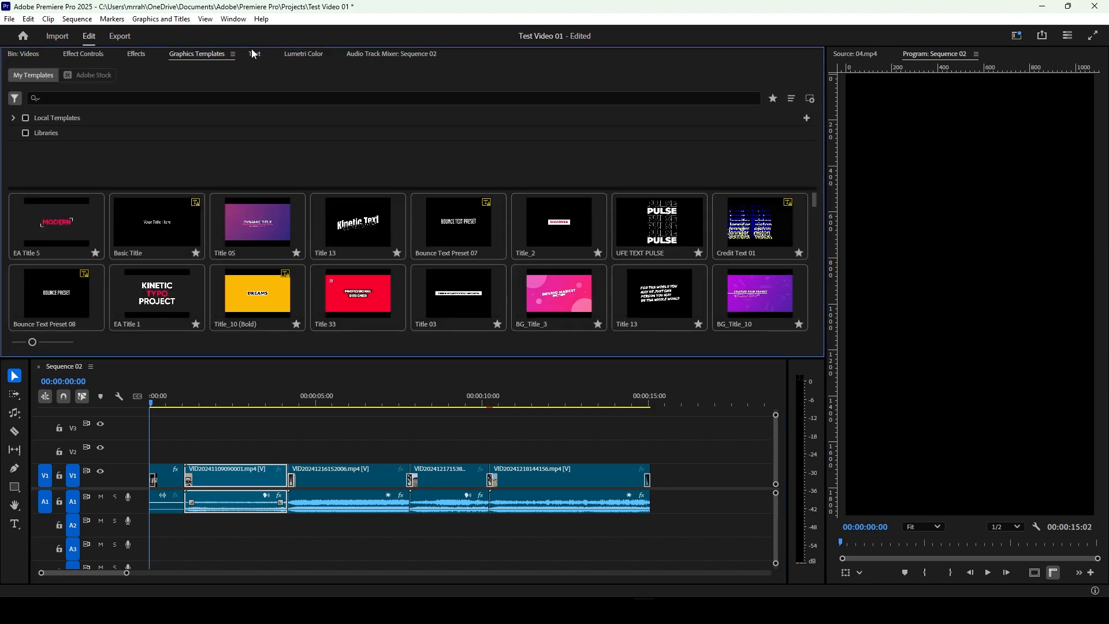
click(251, 401)
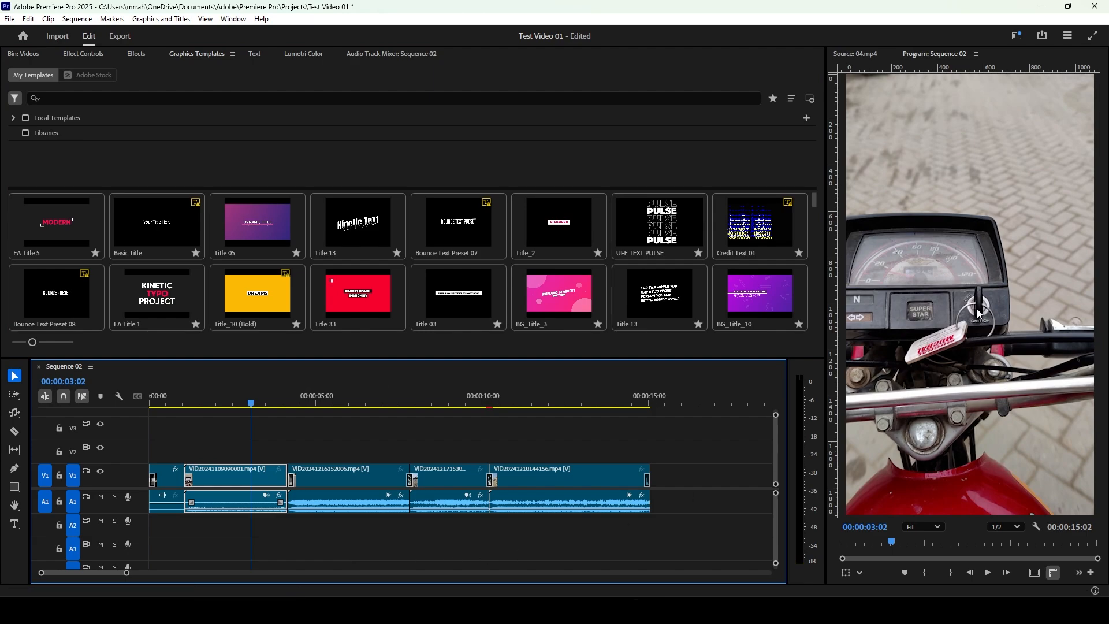
Step: Quick export Sequence 02 with the Custom (H.264 - Sequence 01) preset, and skim the exported video in the media player
click(1044, 36)
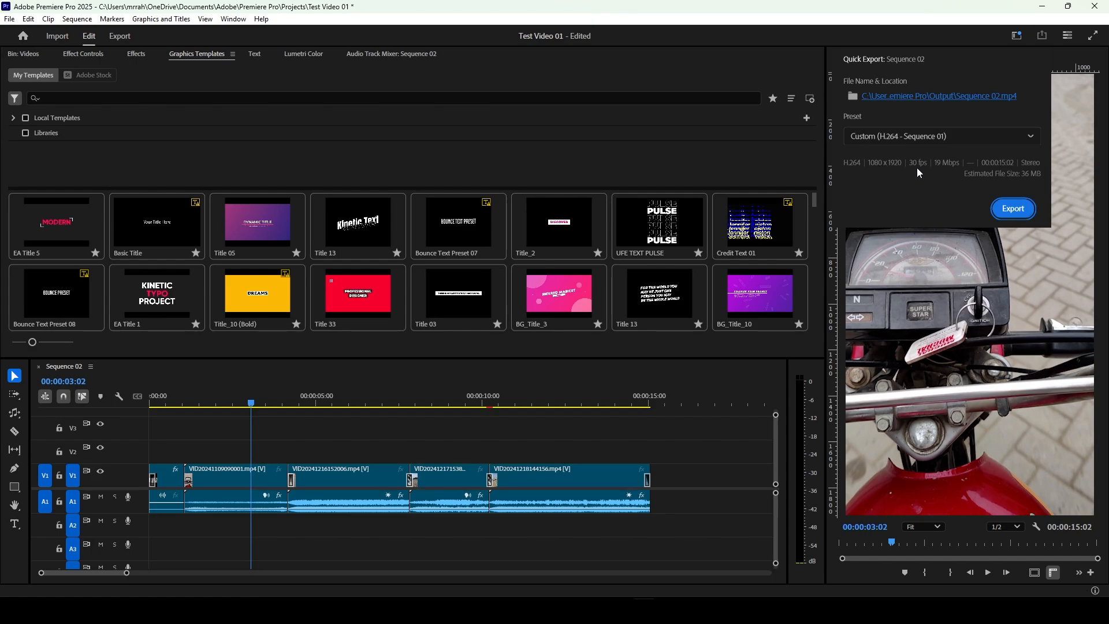
click(1016, 215)
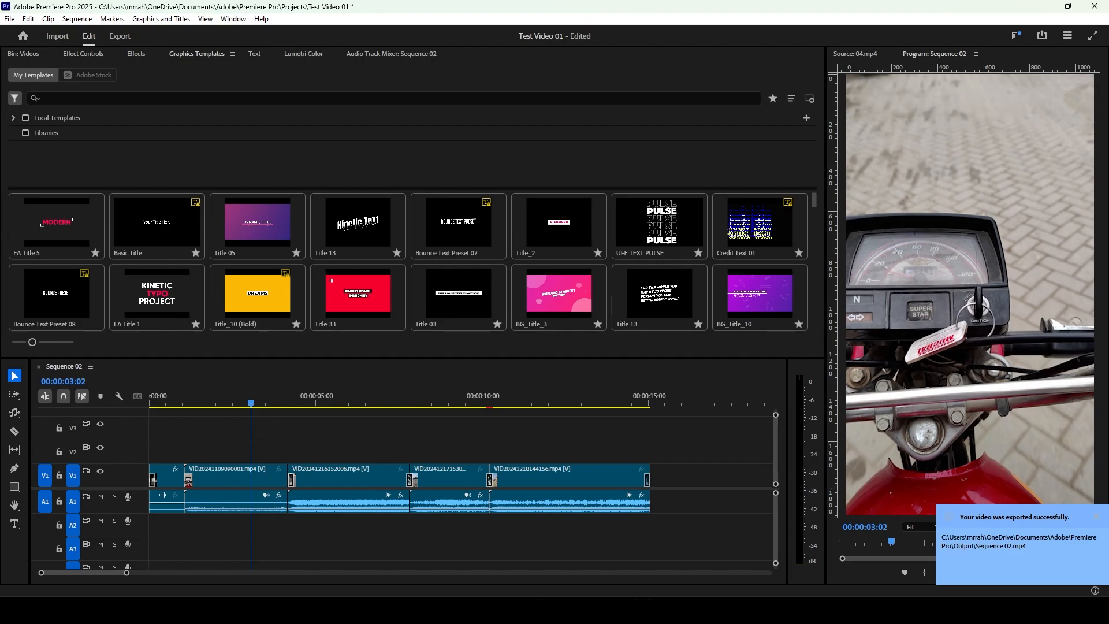
mouse_move(543, 610)
click(516, 566)
double_click(508, 393)
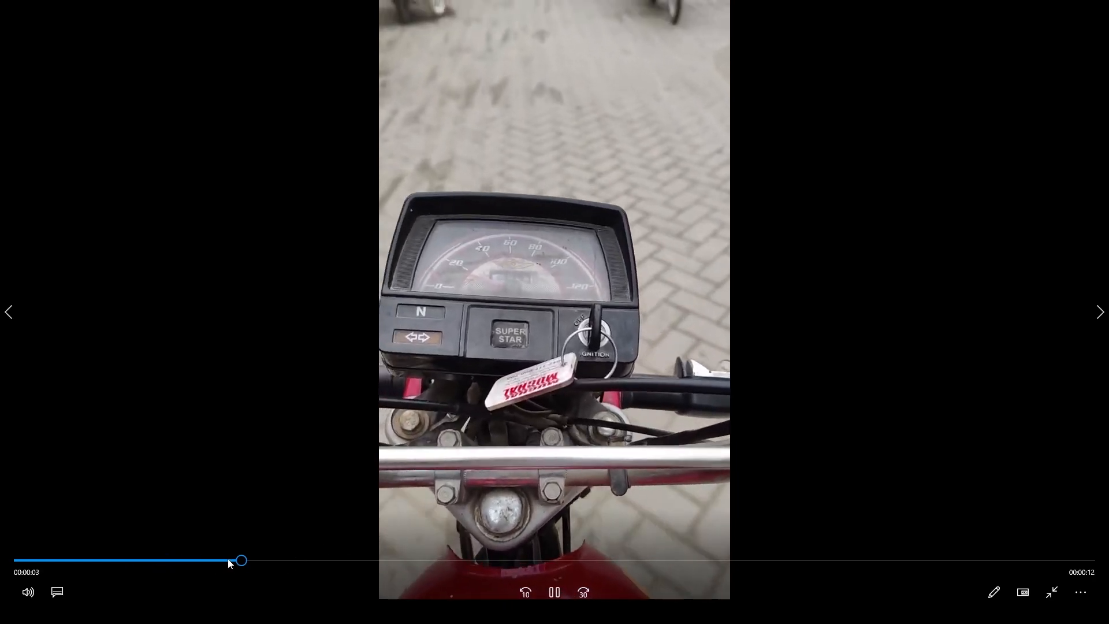
drag(229, 561, 942, 564)
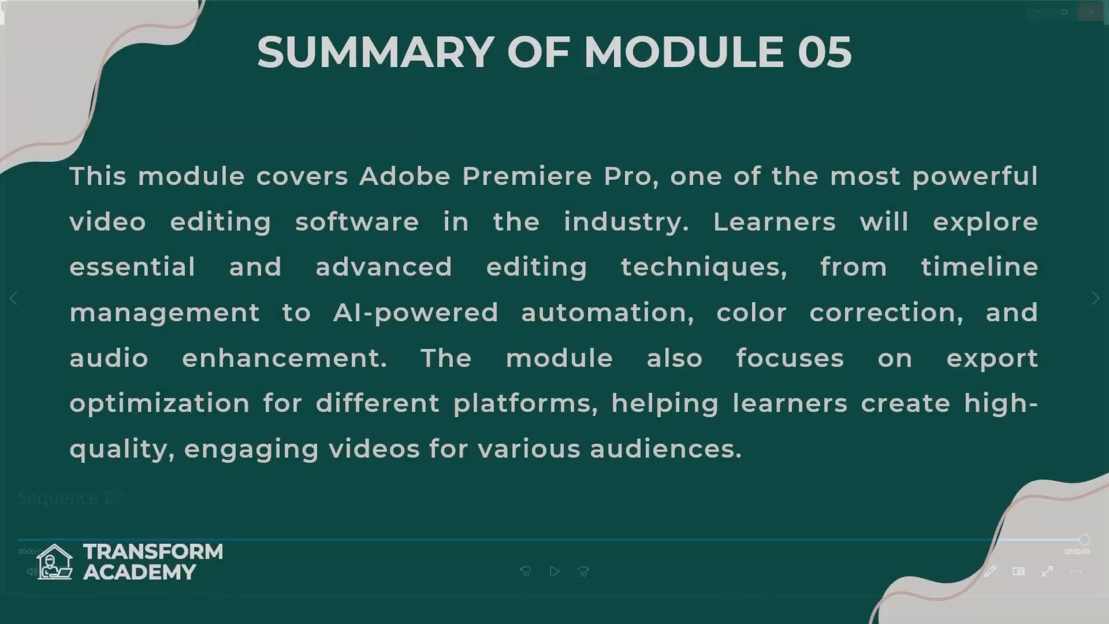